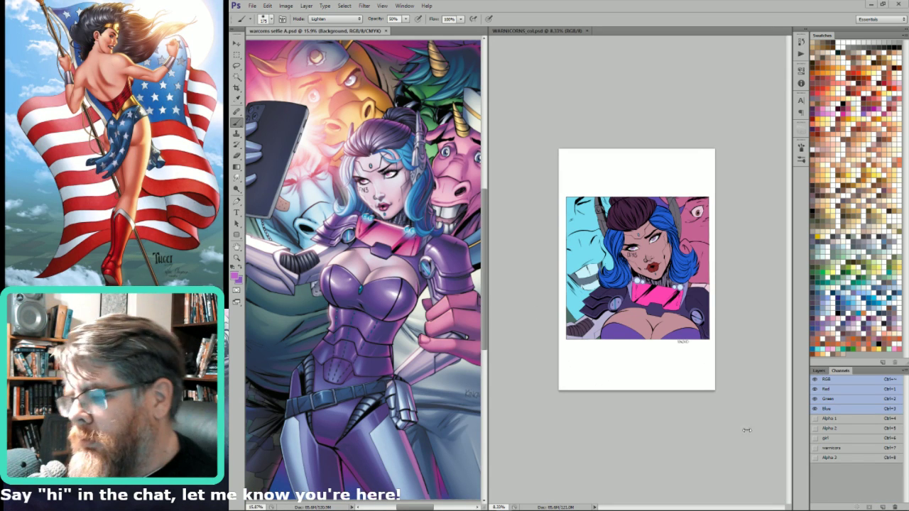
- Show the layer list, enlarge the WARNICORNS_col.psd artwork, and bring the cover's main figure into view in warcorns selfie A.psd
left_click(819, 371)
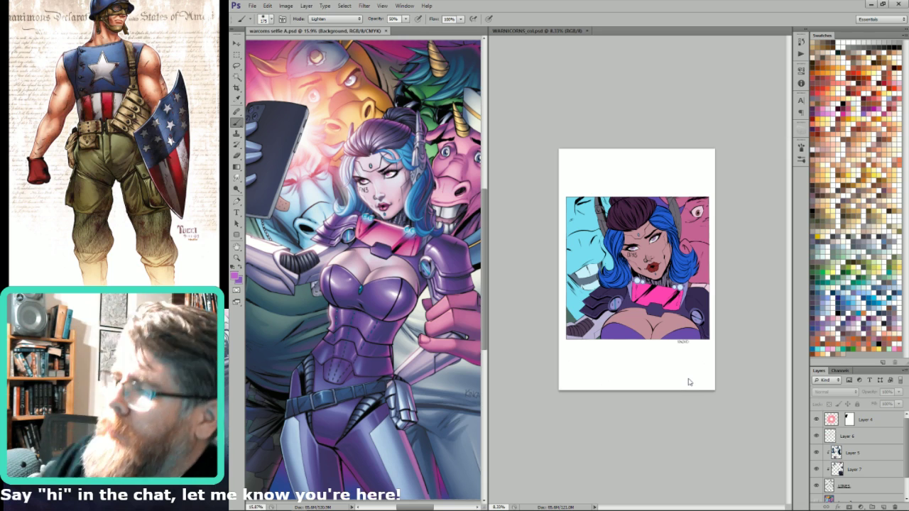
left_click(656, 61)
key("ctrl+0")
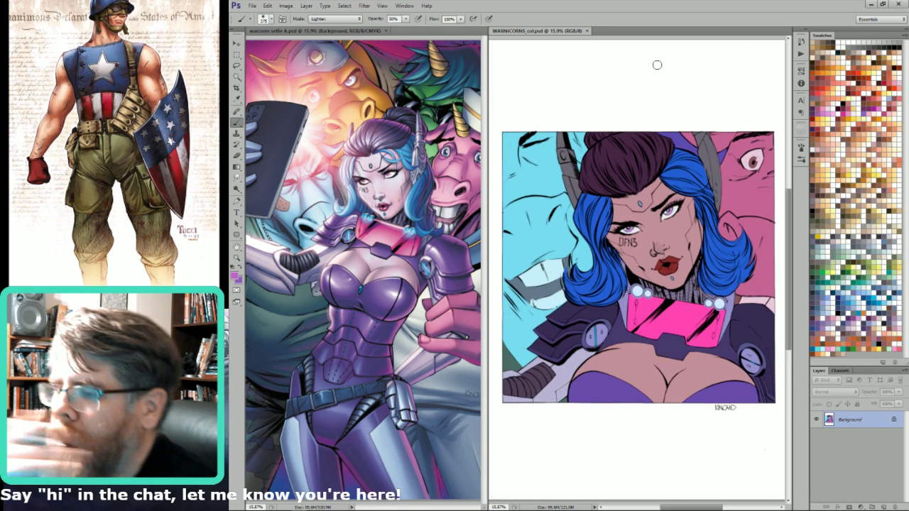
left_click(435, 225)
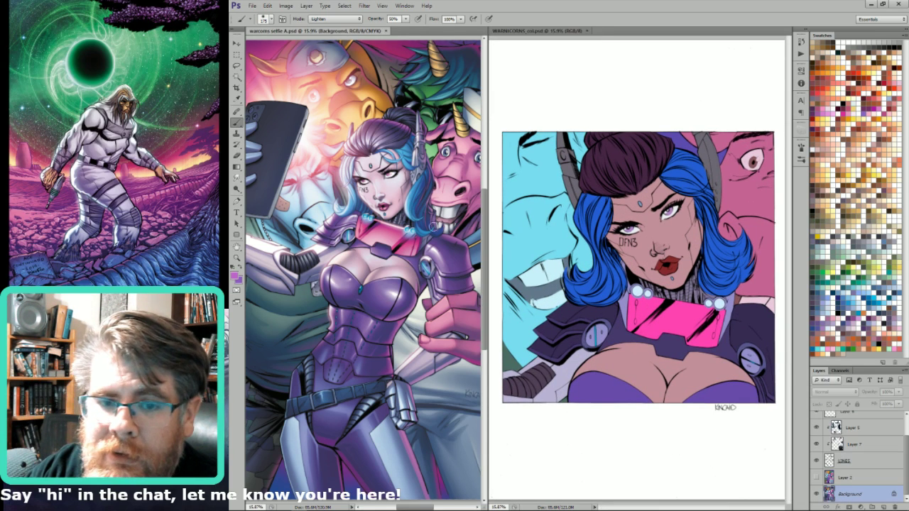
left_click_drag(418, 233, 416, 252)
left_click_drag(442, 179, 439, 183)
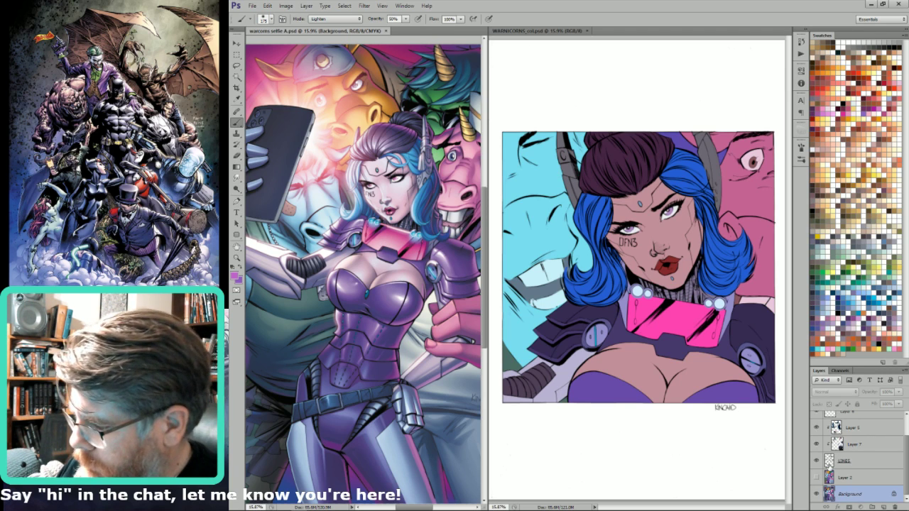
- Lasso the artist's signature on the LINES layer and paste a copy onto a new layer beneath LINES
left_click(830, 464)
left_click_drag(475, 368, 425, 370)
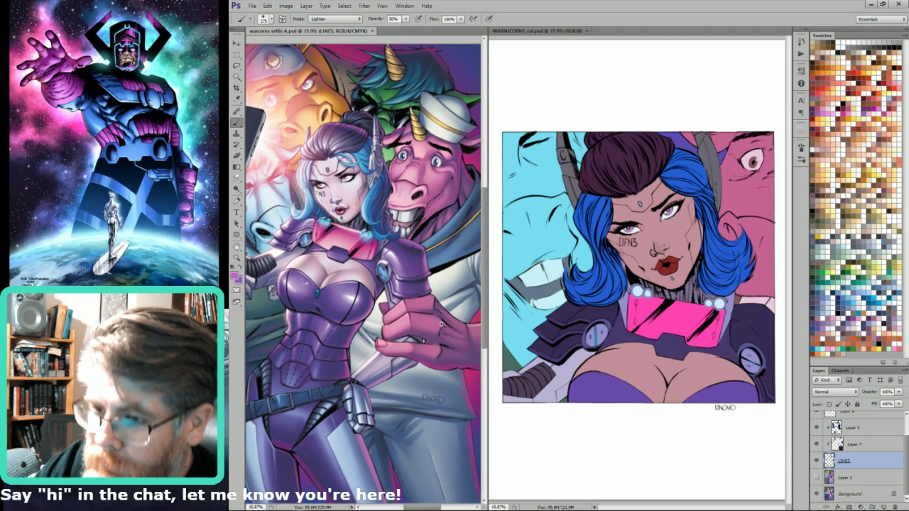
left_click_drag(441, 325, 421, 459)
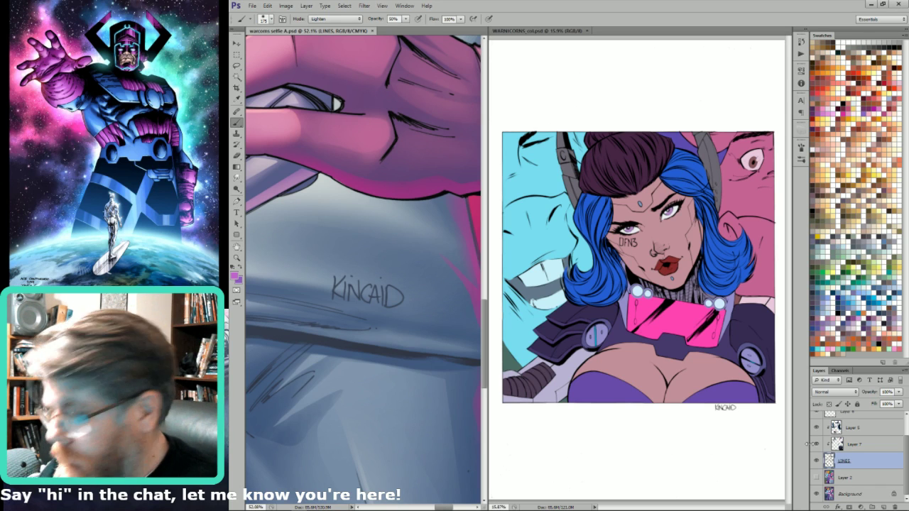
key("l")
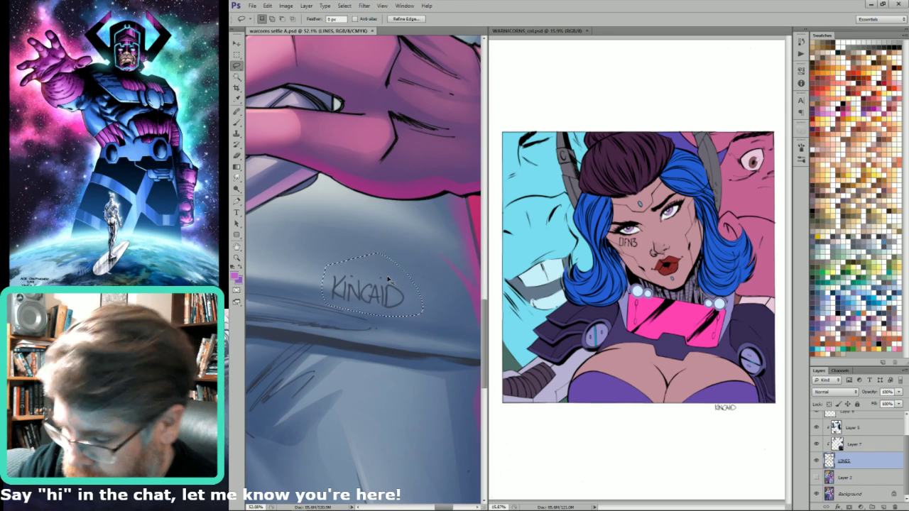
key("ctrl+j")
key("ctrl+z")
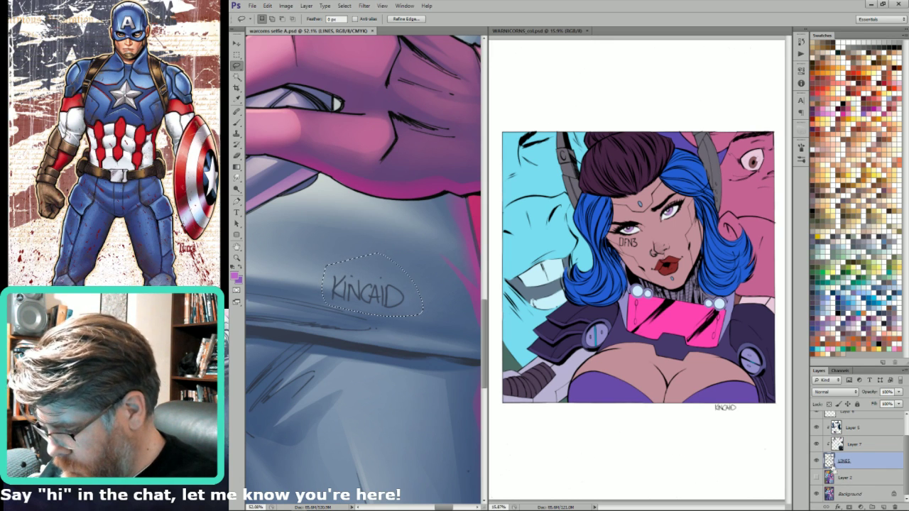
left_click(832, 477)
key("ctrl+v")
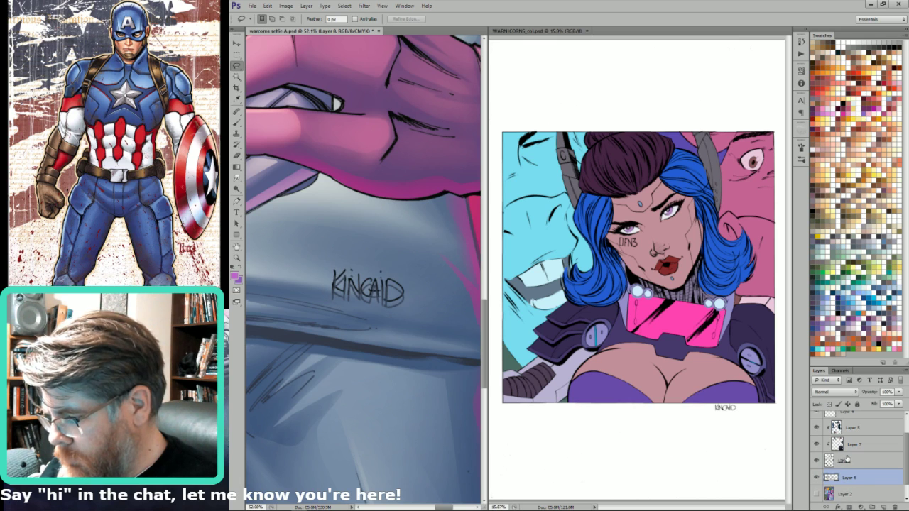
- Align the pasted signature exactly over the original signature on the grey-blue clothing
left_click(401, 239, "ctrl")
left_click_drag(425, 305, 449, 267)
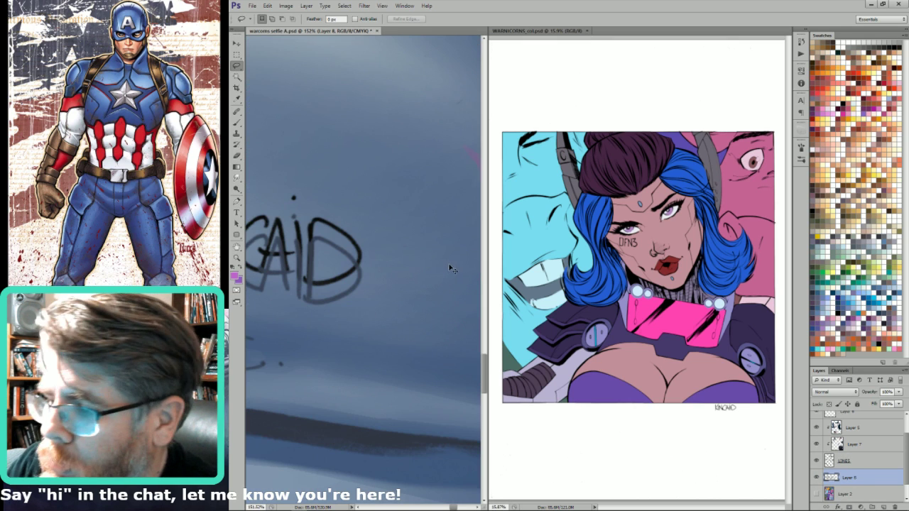
left_click_drag(369, 252, 470, 289)
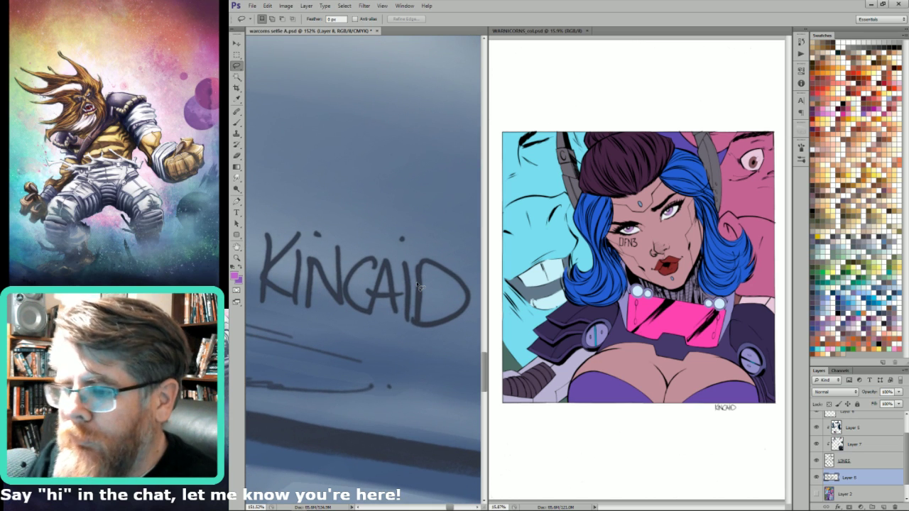
- Duplicate the pasted signature layer and merge the duplicate with Layer 8
key("ctrl+j")
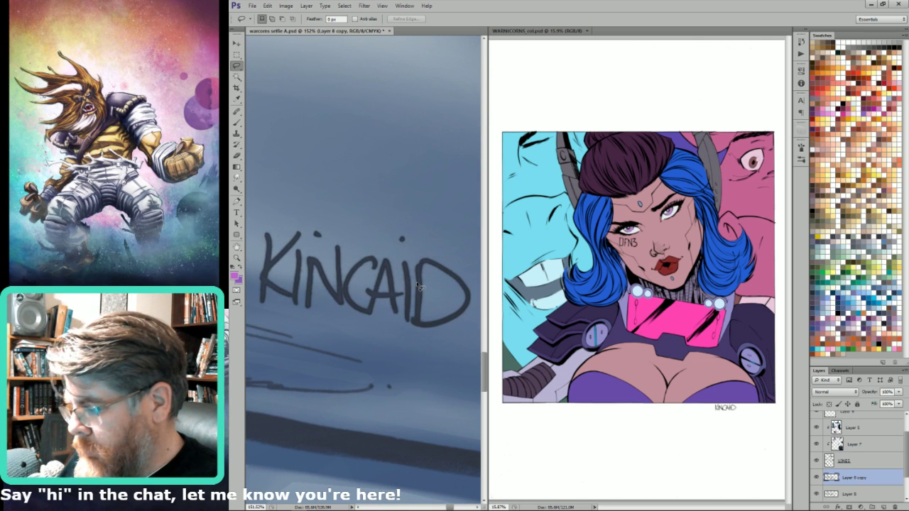
left_click(835, 495, "shift")
left_click(831, 465, "shift")
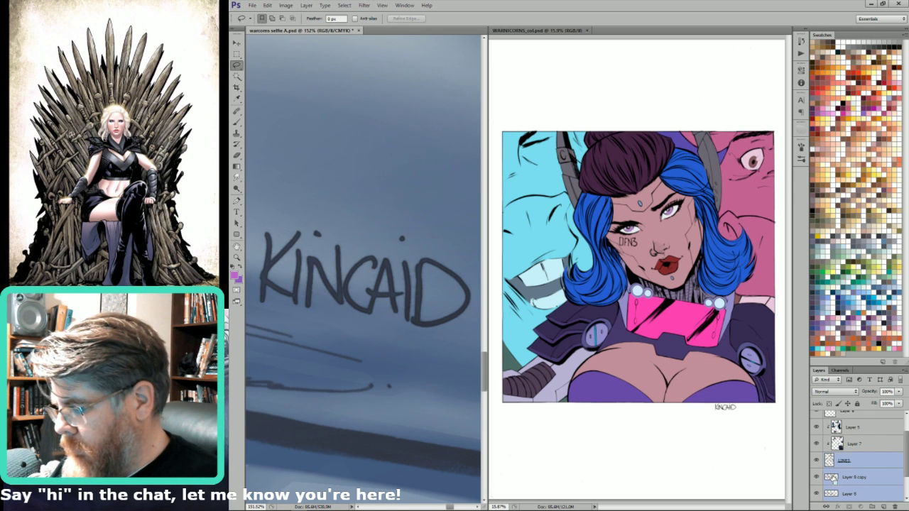
key("ctrl+e")
key("ctrl+minus")
key("ctrl+minus")
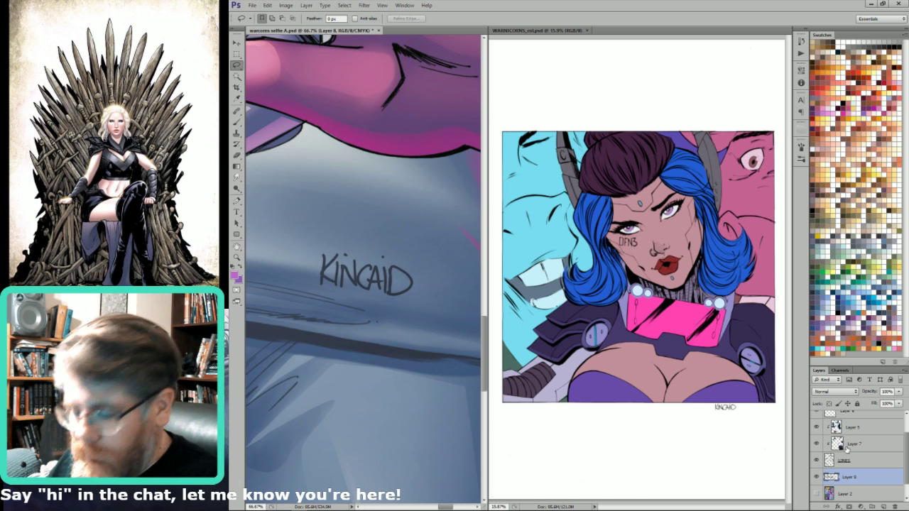
- Add the colorist's signature as a text line beneath the artist's signature, using the Mulder handwriting font at 11 pt
key("t")
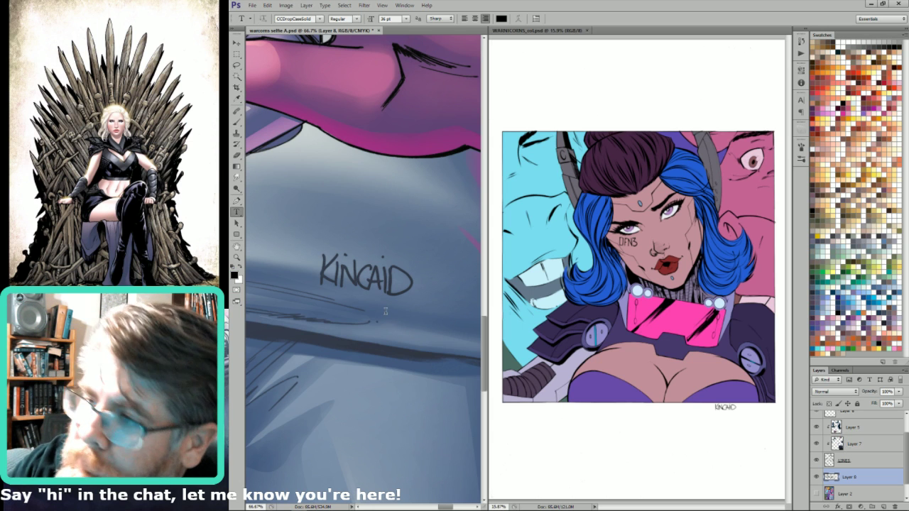
left_click(387, 310)
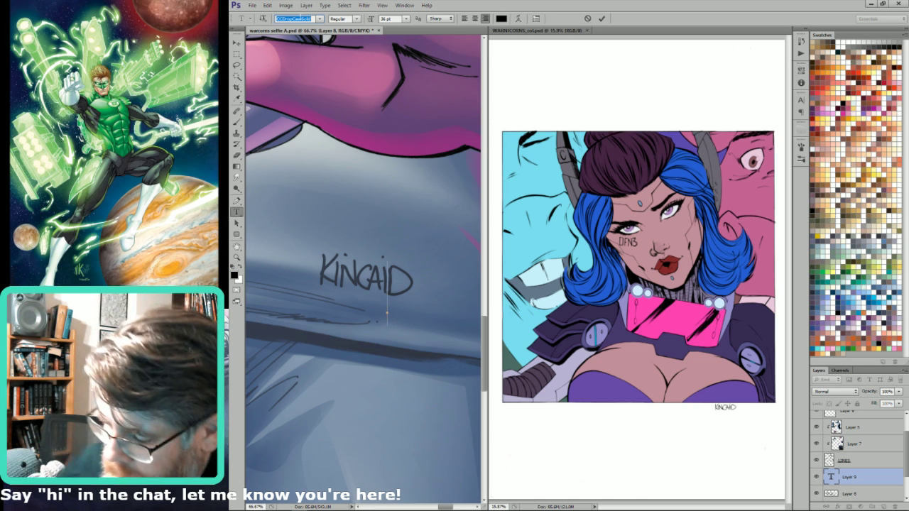
type("Mulder handwrit...")
key("Return")
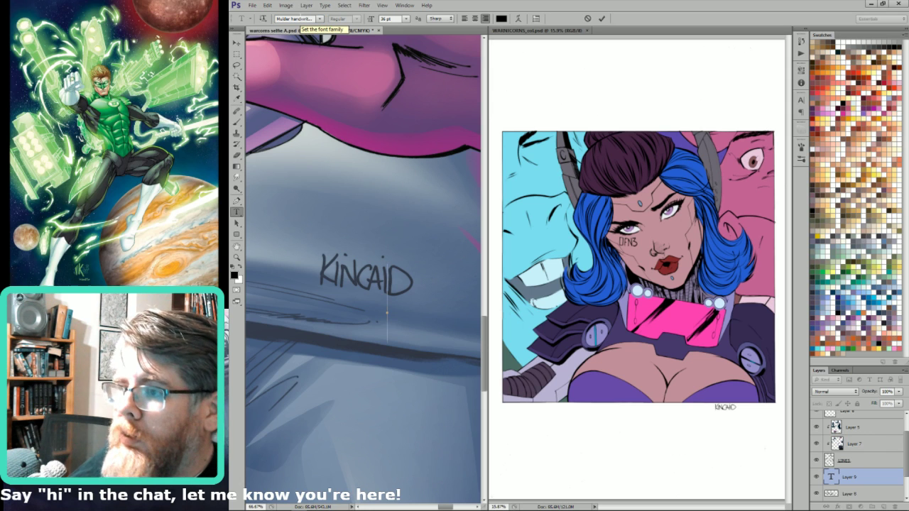
left_click(407, 18)
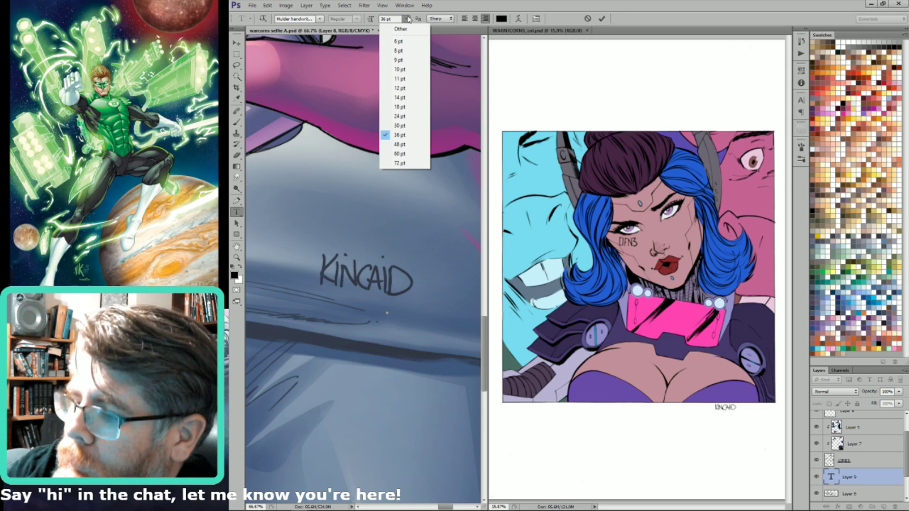
left_click(413, 78)
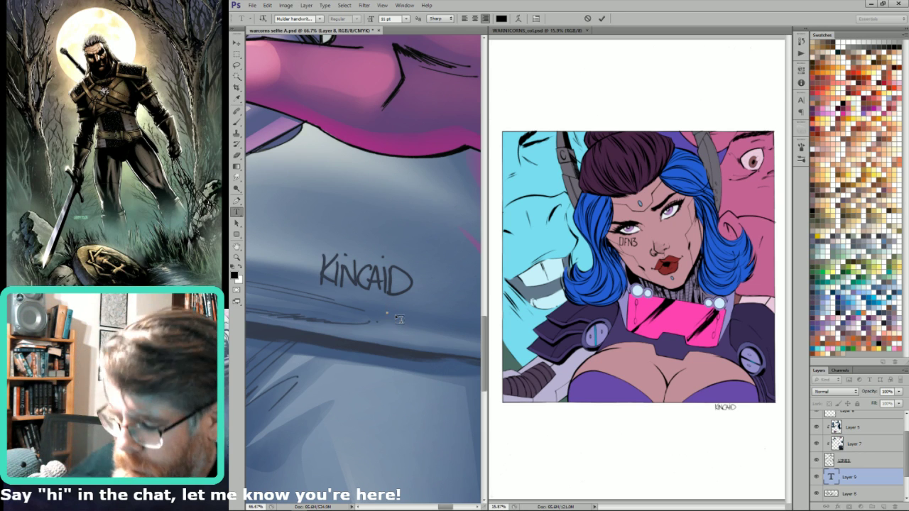
type("WesFlo")
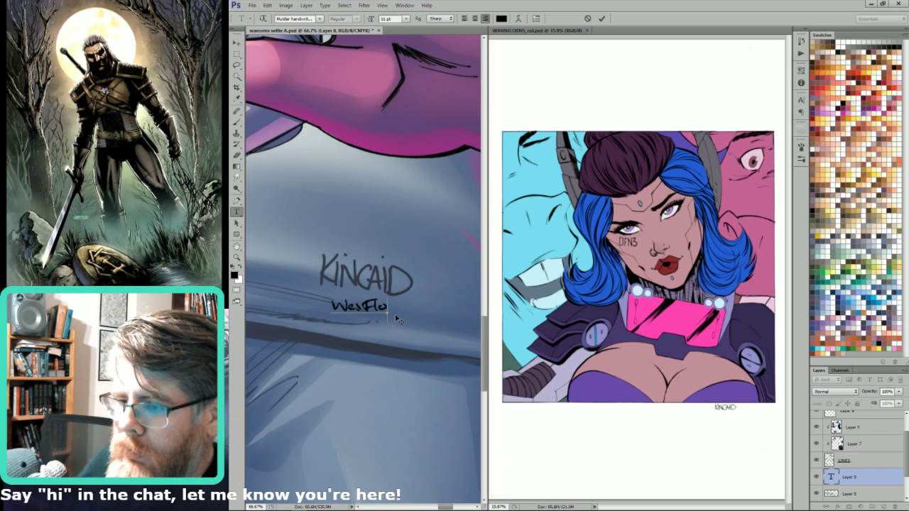
key("ctrl+Return")
- Shift the text signature under the end of the artist's signature and merge it into Layer 8
left_click_drag(417, 304, 440, 305)
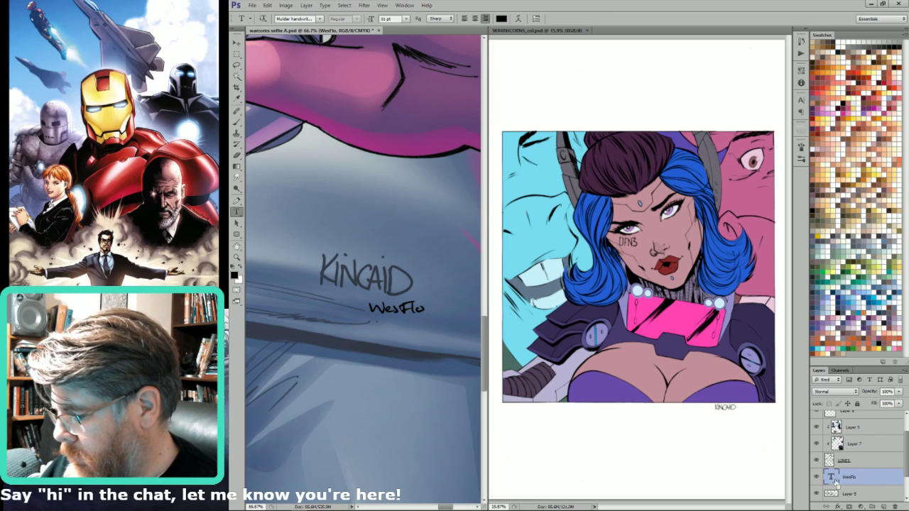
key("ctrl+e")
key("ctrl+0")
left_click(734, 412)
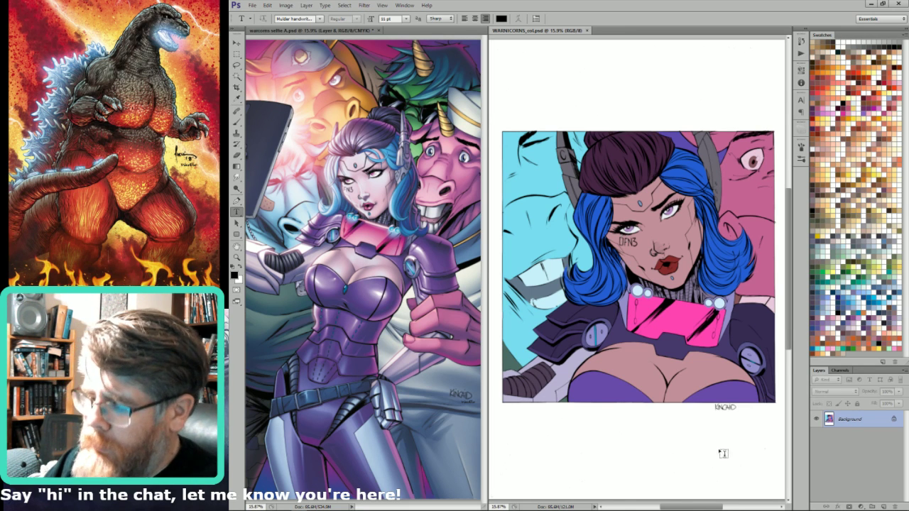
key("l")
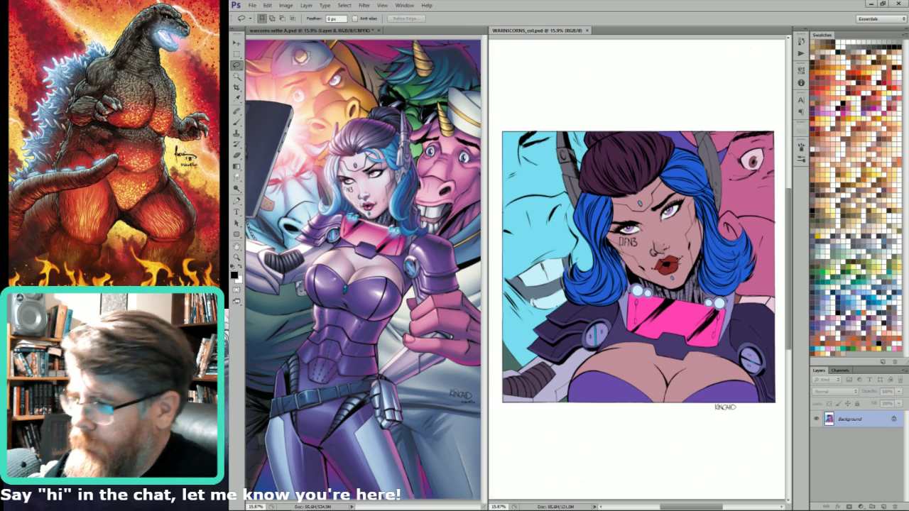
mouse_move(554, 264)
left_mouse_down()
mouse_move(530, 200)
mouse_move(775, 231)
left_mouse_up()
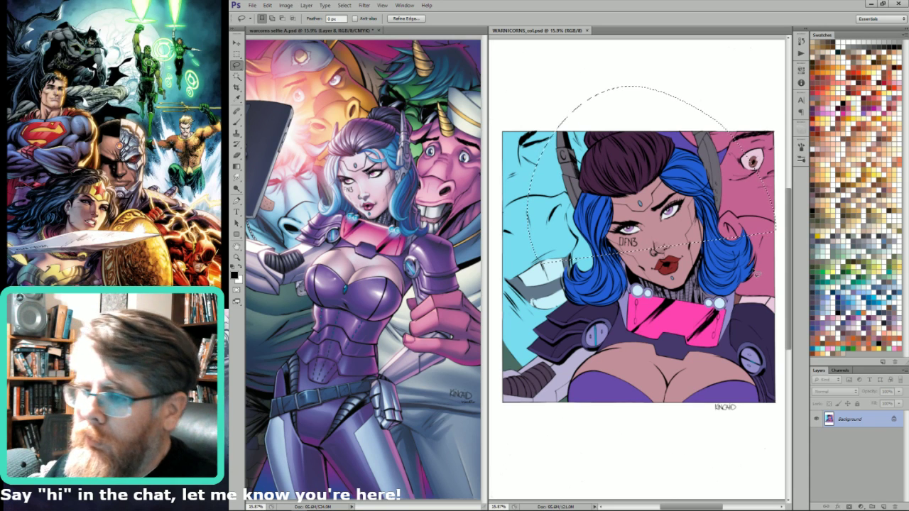
- Hide the glow layer, Layer 4, in warcorns selfie A.psd
left_click(437, 223)
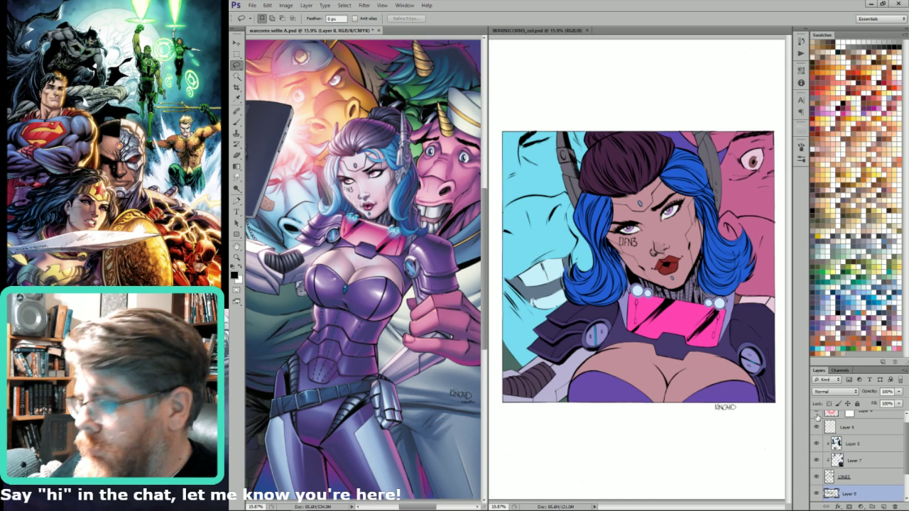
left_click(816, 423)
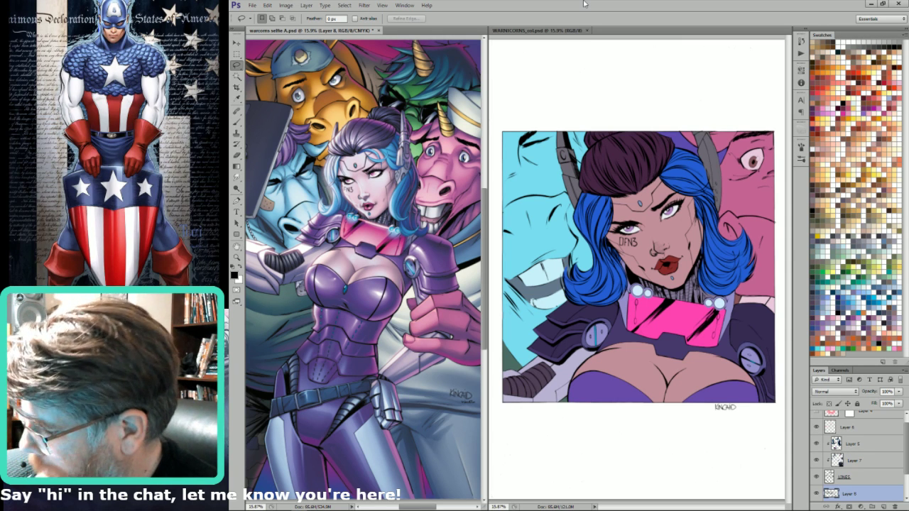
- In WARNICORNS_col.psd, select the square artwork without its white surround using the Magic Wand, and turn Contiguous off
left_click(722, 433)
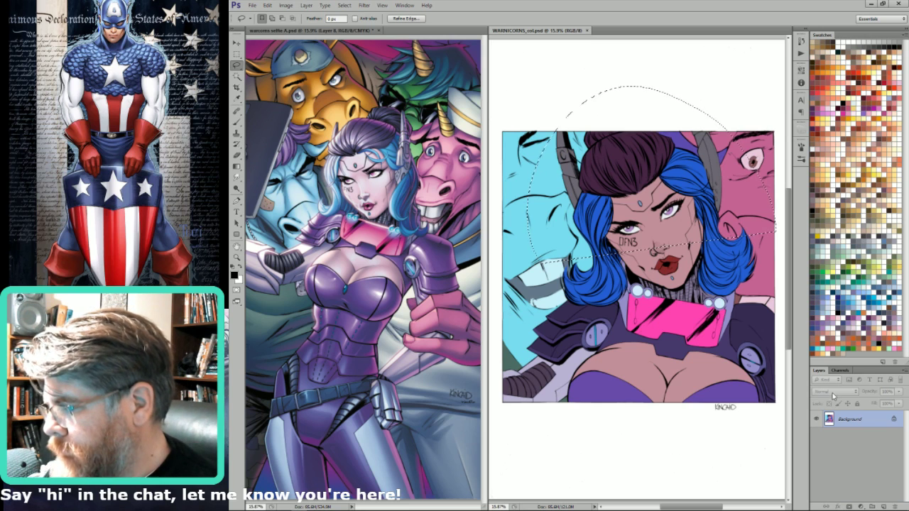
key("w")
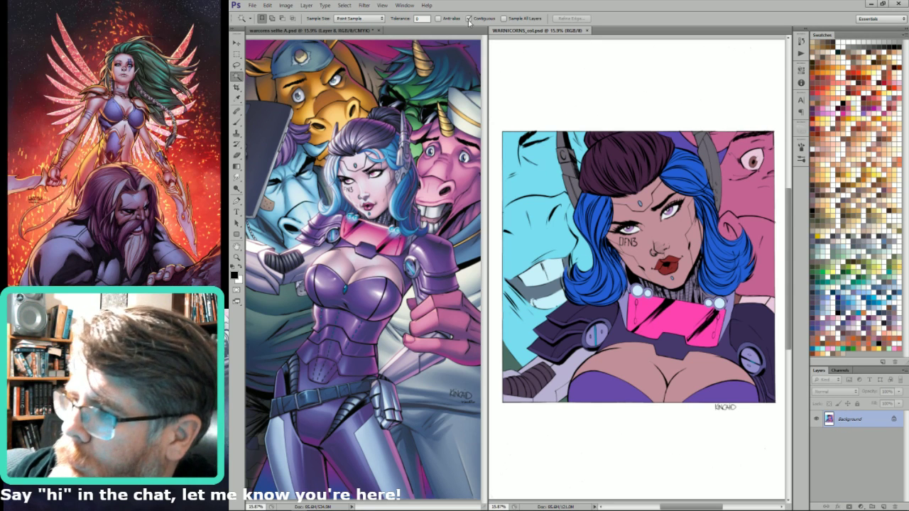
left_click(566, 89)
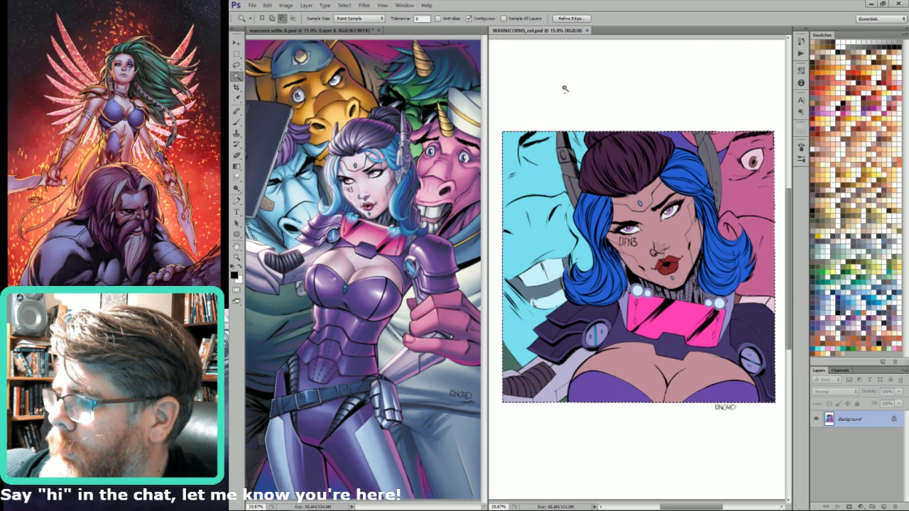
left_click(485, 22)
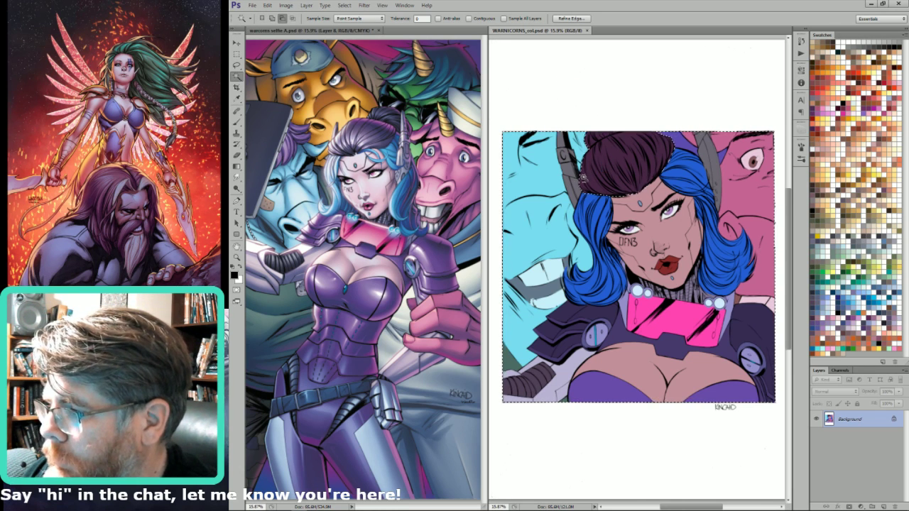
left_click(584, 174)
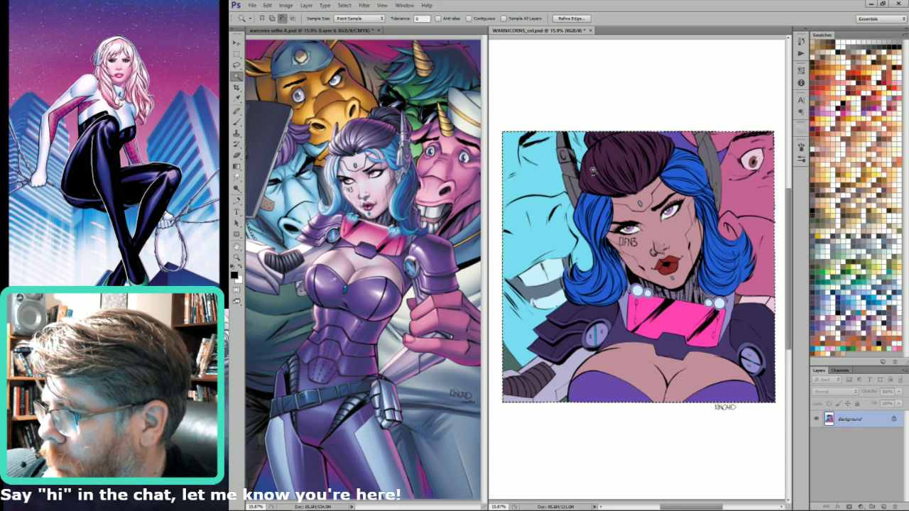
- Subtract the cyan and pink background characters and the remaining background areas from the selection, keeping the woman selected
left_click(483, 19)
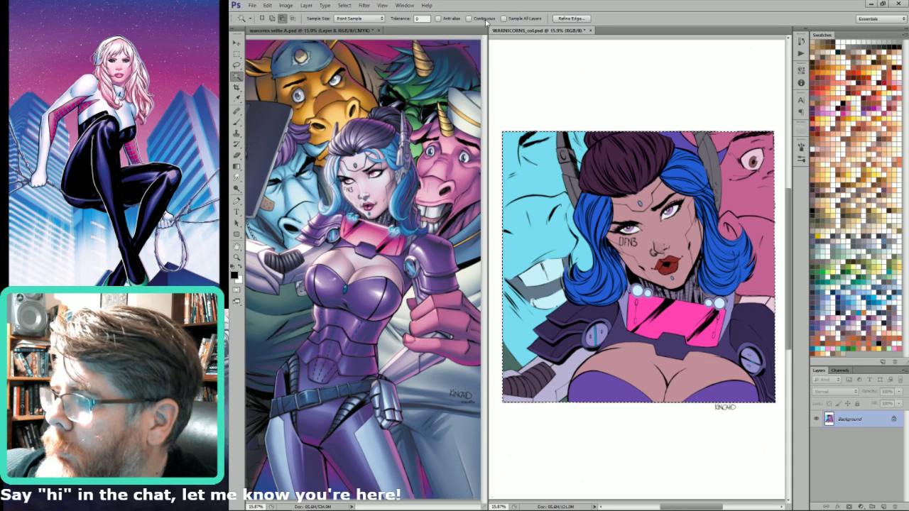
left_click(484, 19)
key("alt")
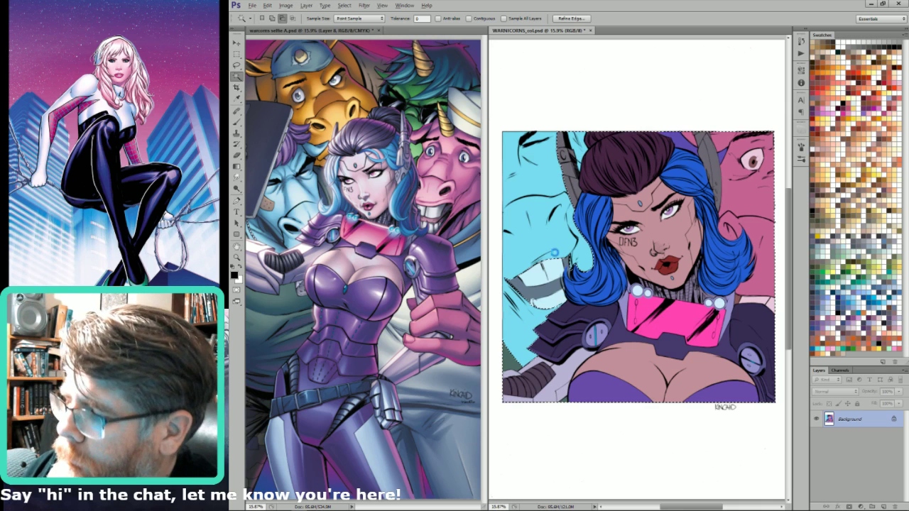
left_click(509, 354, "alt")
left_click(548, 306, "alt")
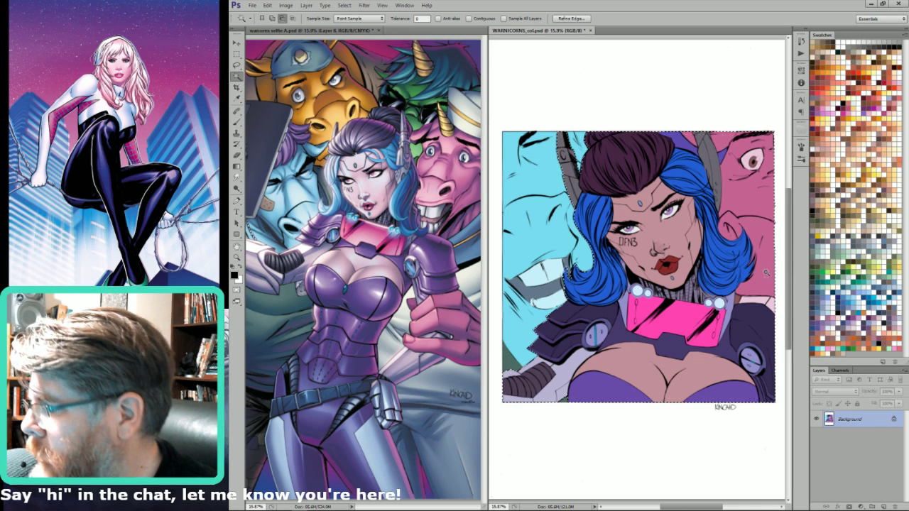
left_click(765, 272, "alt")
left_click(740, 300, "alt")
left_click(754, 159, "alt")
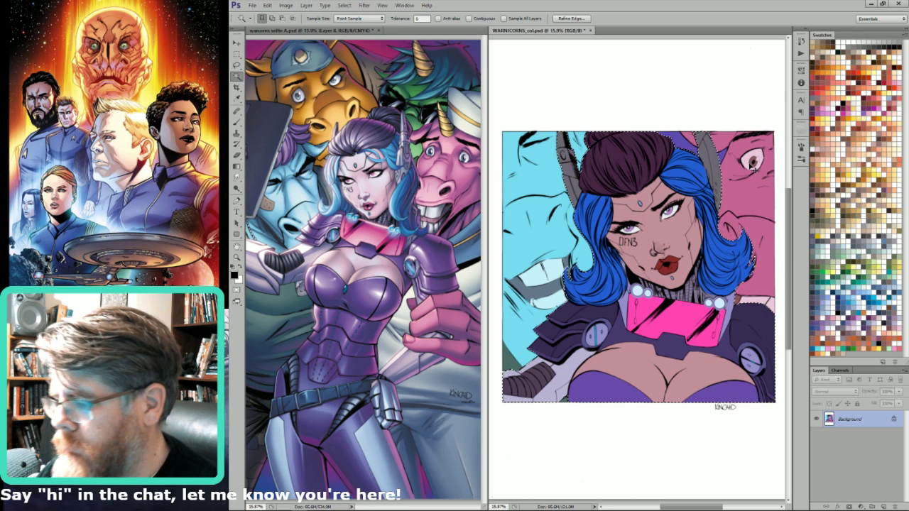
- Check the woman's selection in Quick Mask and copy the selected artwork onto a new layer
key("q")
key("q")
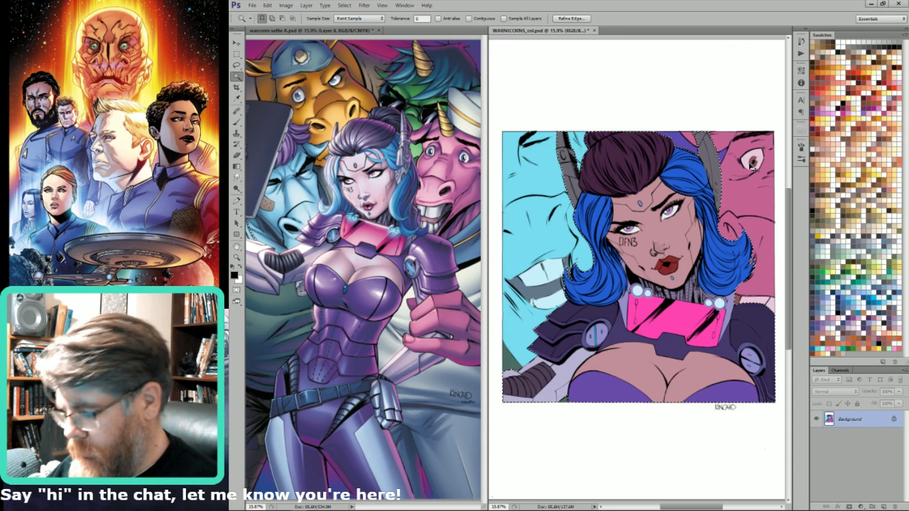
key("ctrl+j")
key("ctrl+z")
key("q")
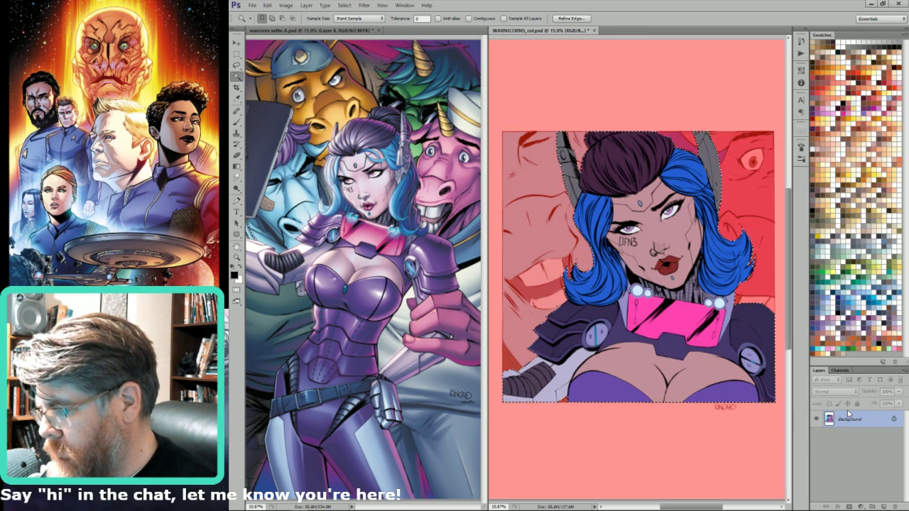
key("q")
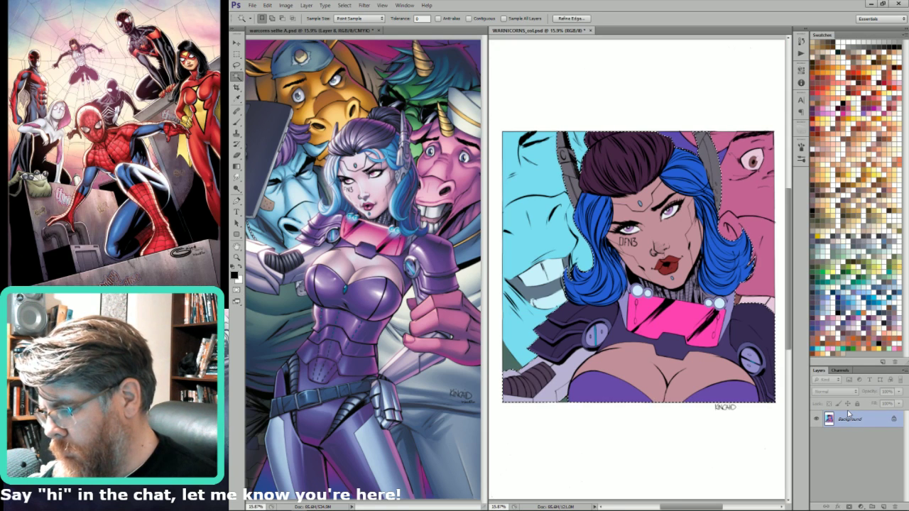
key("ctrl+j")
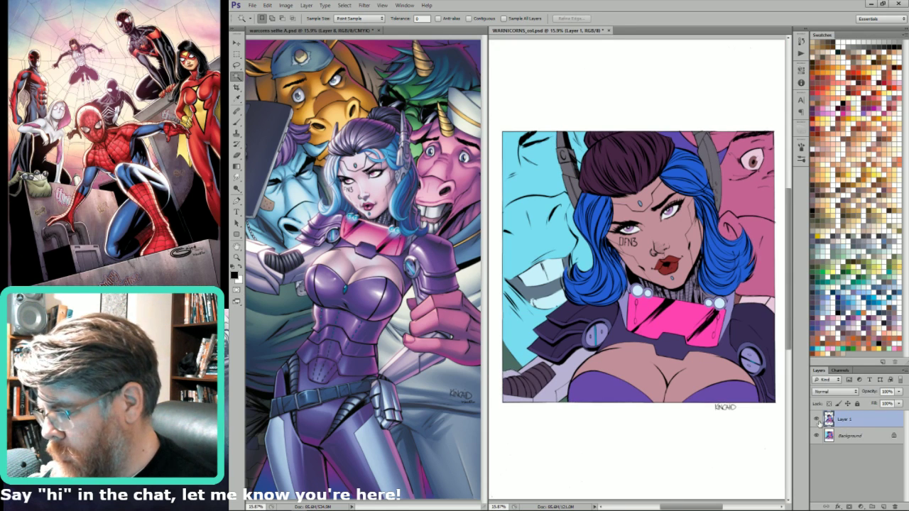
- Inspect the cutout without the background, then hide Layer 1 and make the visible Background layer active
left_click(817, 436)
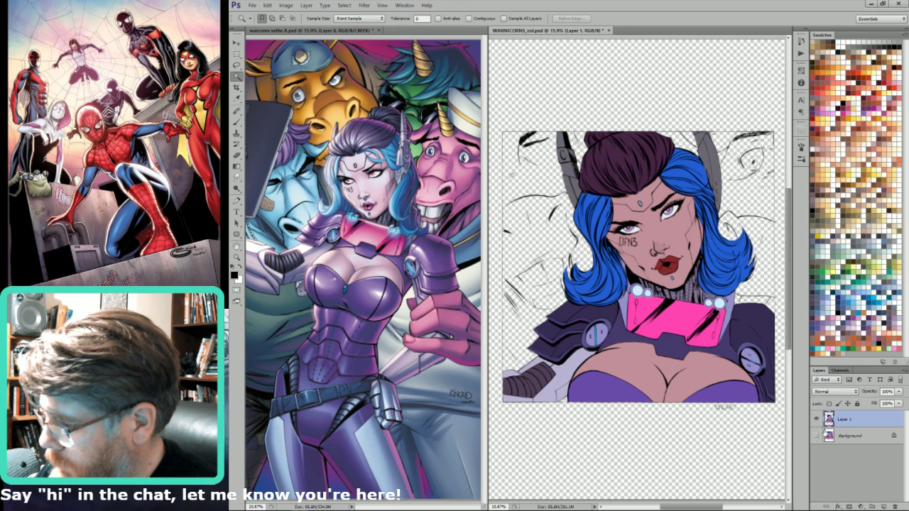
left_click(816, 436)
left_click(846, 436)
left_click(816, 418)
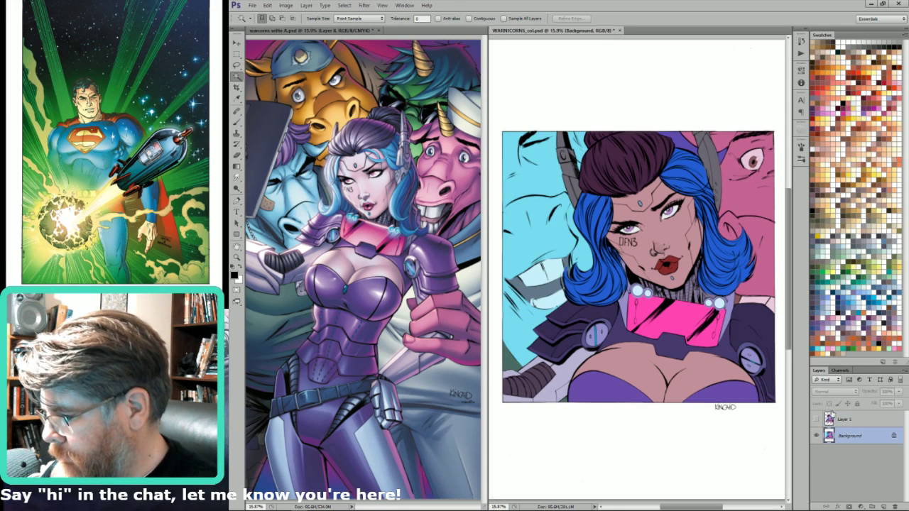
- Select the cyan background character with the Magic Wand and fill it with a dark blue sampled from the cover
left_click(840, 370)
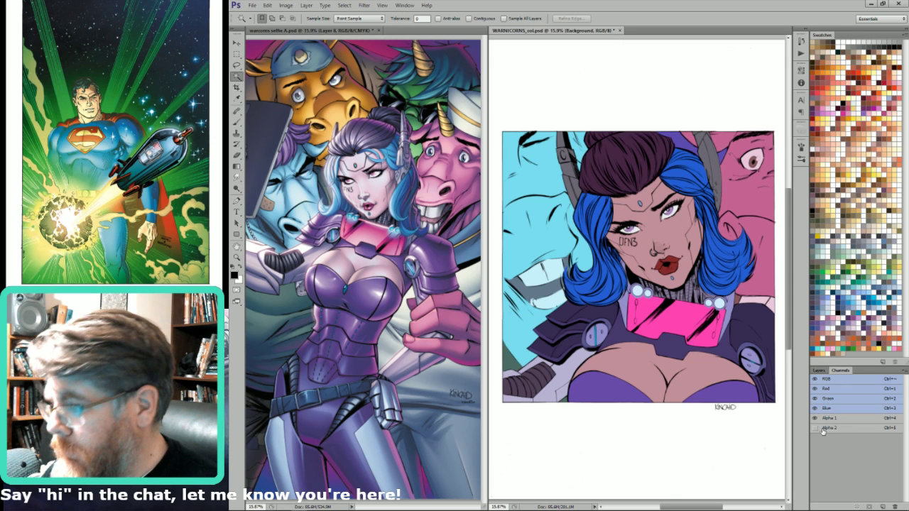
left_click(536, 201)
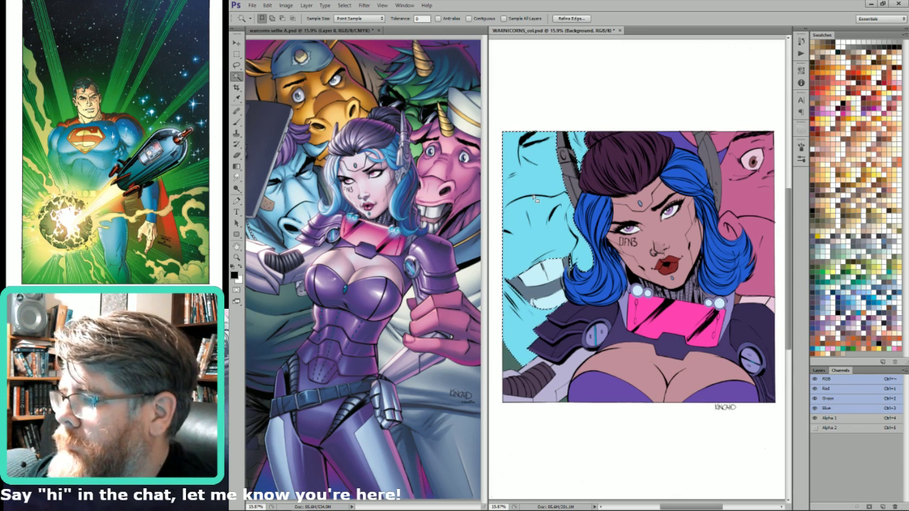
key("i")
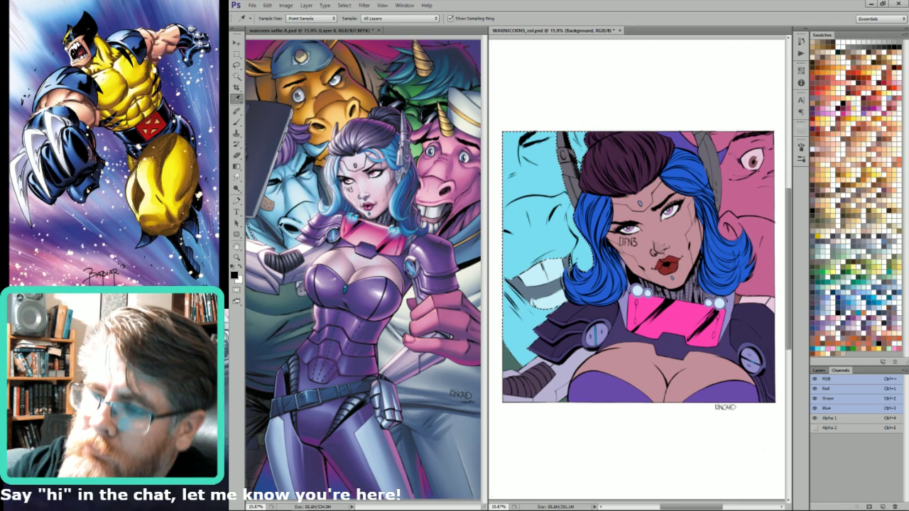
left_click(265, 225)
scroll(266, 224, "up", 6)
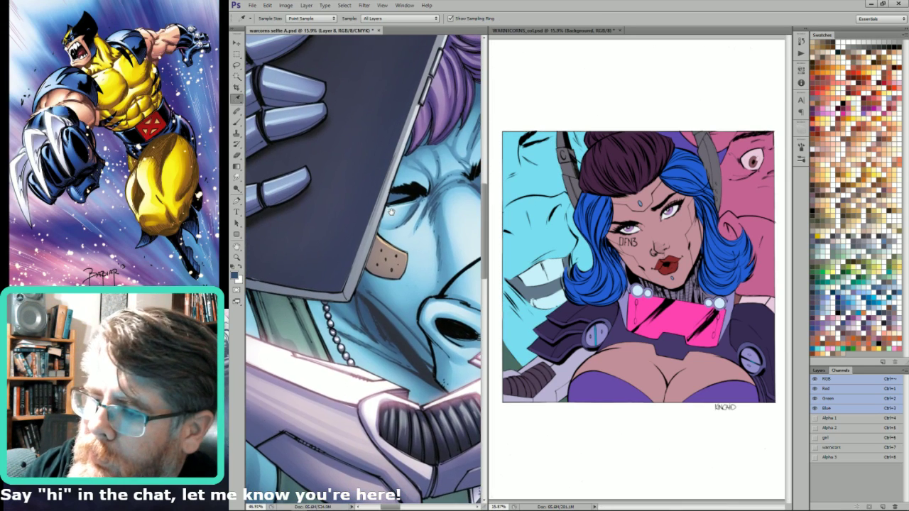
key("x")
left_click(575, 263)
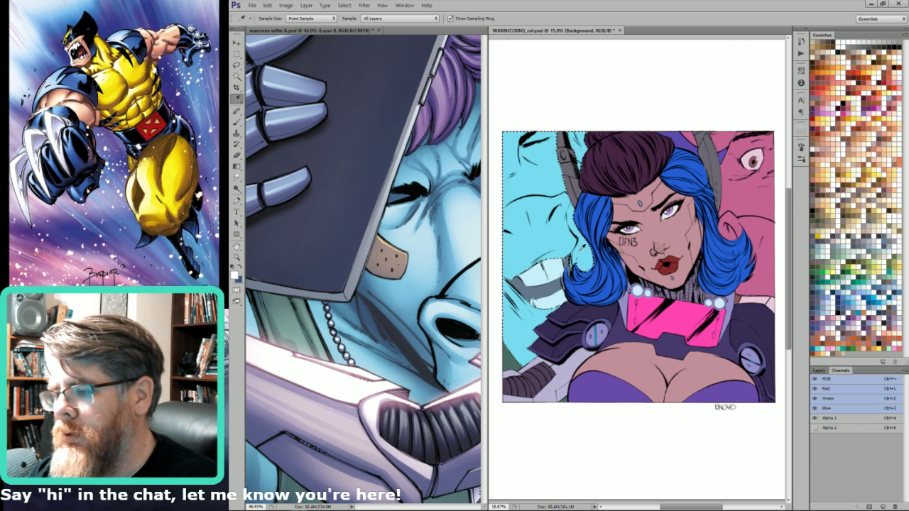
key("ctrl+BackSpace")
left_click_drag(547, 177, 601, 224)
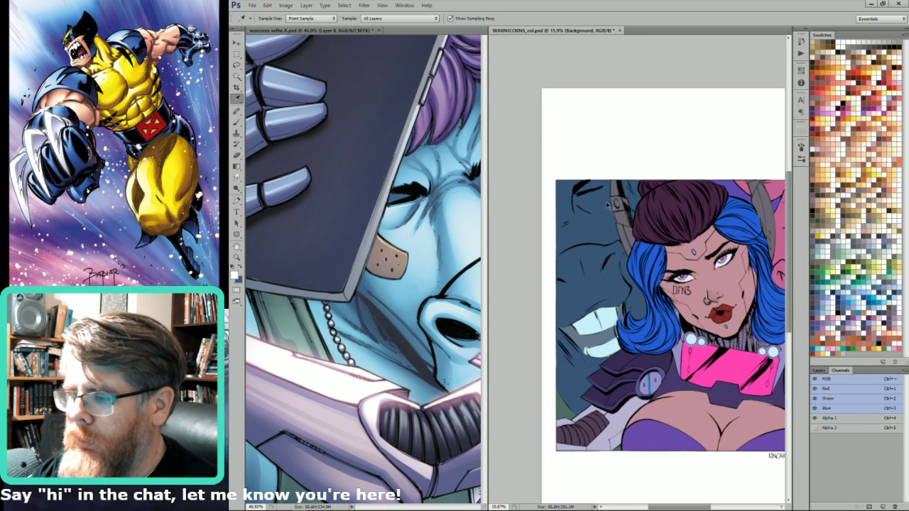
key("ctrl+d")
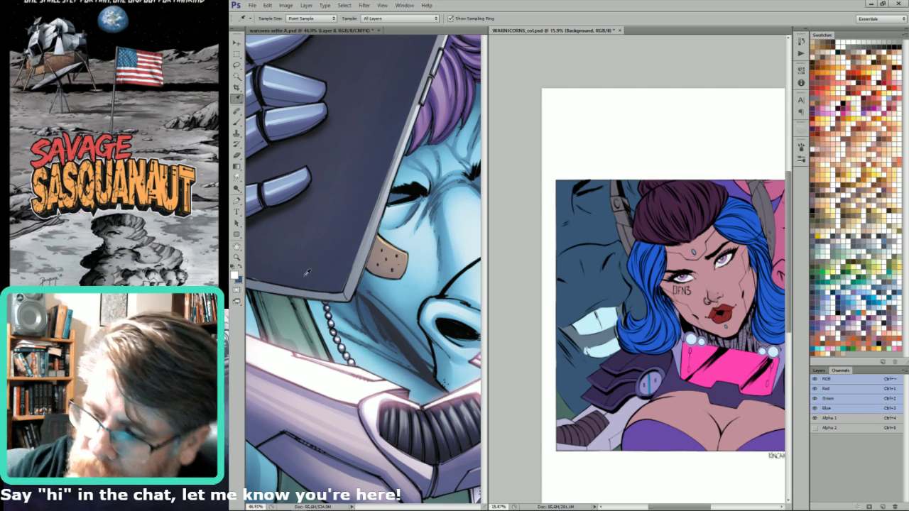
- Sample light blue from the cover's blue unicorn and brush it in Normal mode onto the character's neck beside the woman's shoulder armor
left_click(401, 279, "alt")
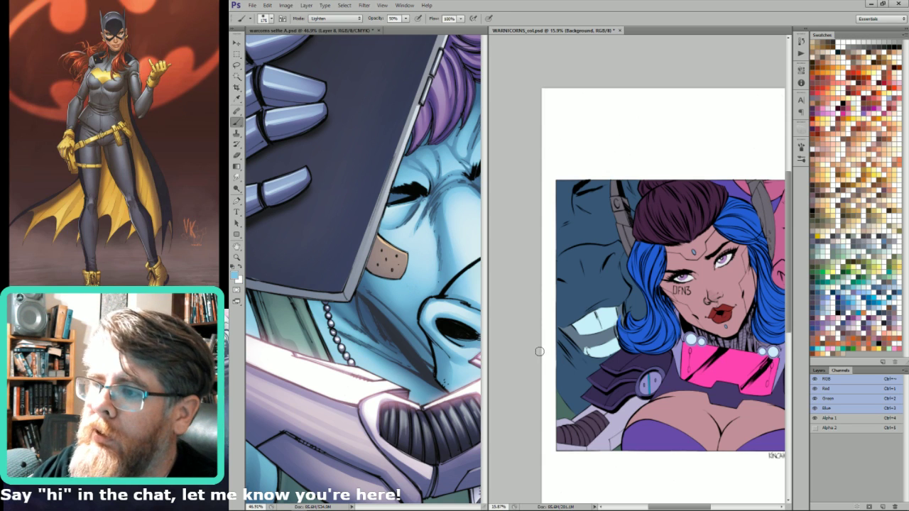
key("shift+alt+n")
key("bracketright")
key("bracketright")
key("bracketright")
key("bracketright")
key("bracketright")
key("bracketright")
key("bracketright")
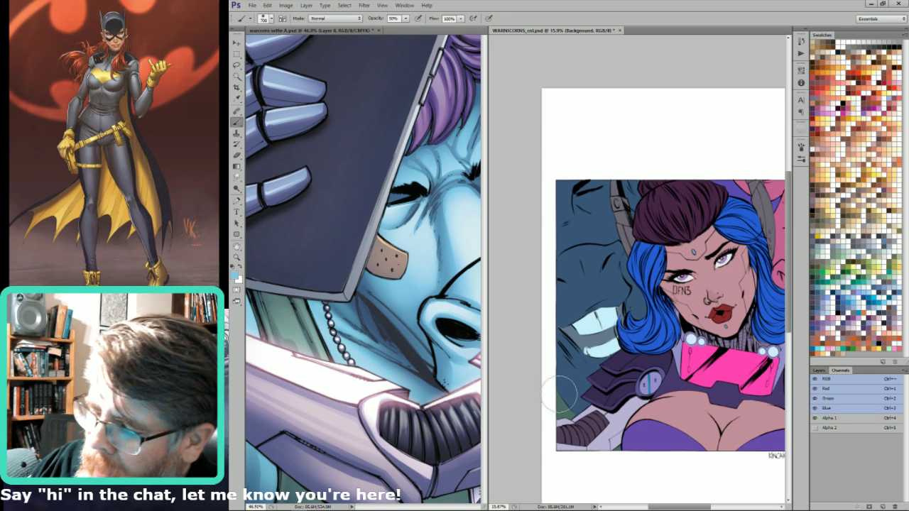
key("bracketright")
key("bracketleft")
key("bracketleft")
left_click_drag(541, 391, 572, 431)
left_click_drag(533, 359, 561, 391)
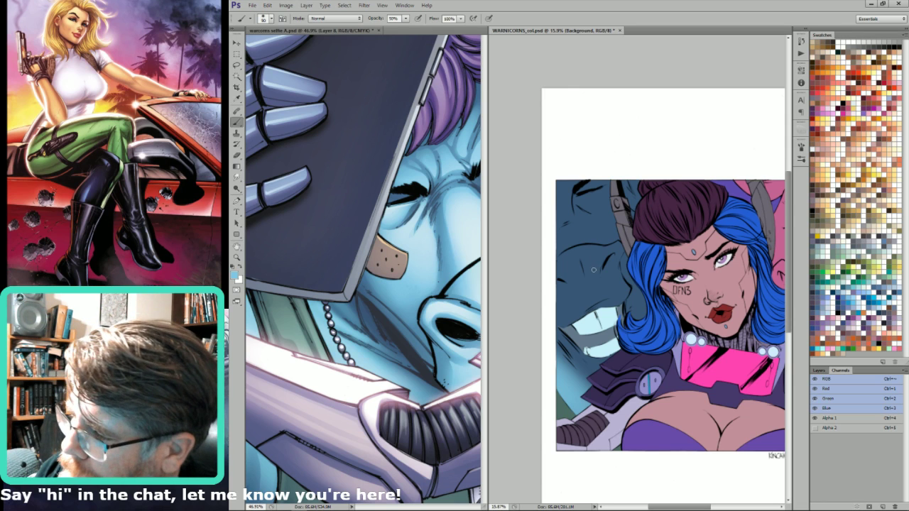
- Paint light blue highlights over the blue character's nostrils and muzzle above the teeth, varying the brush size
left_click_drag(593, 269, 615, 247)
key("]")
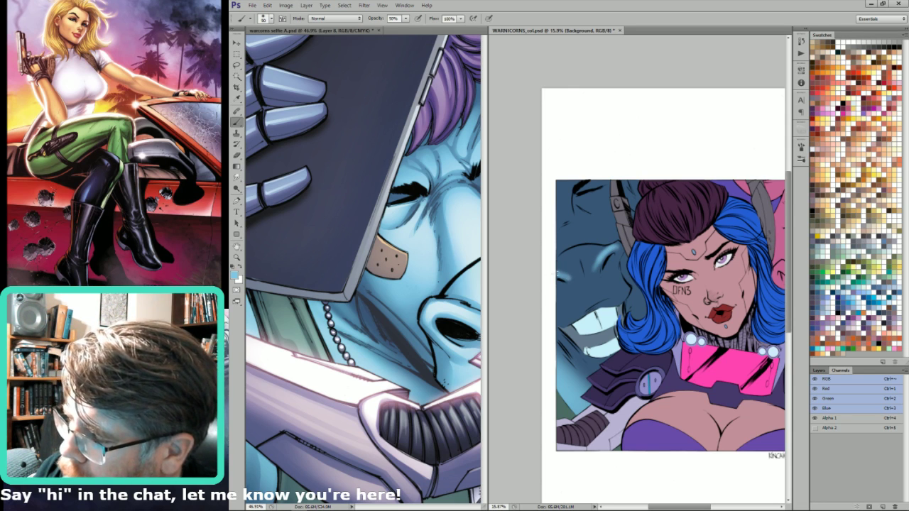
key("bracketright")
key("bracketright")
key("bracketright")
key("bracketright")
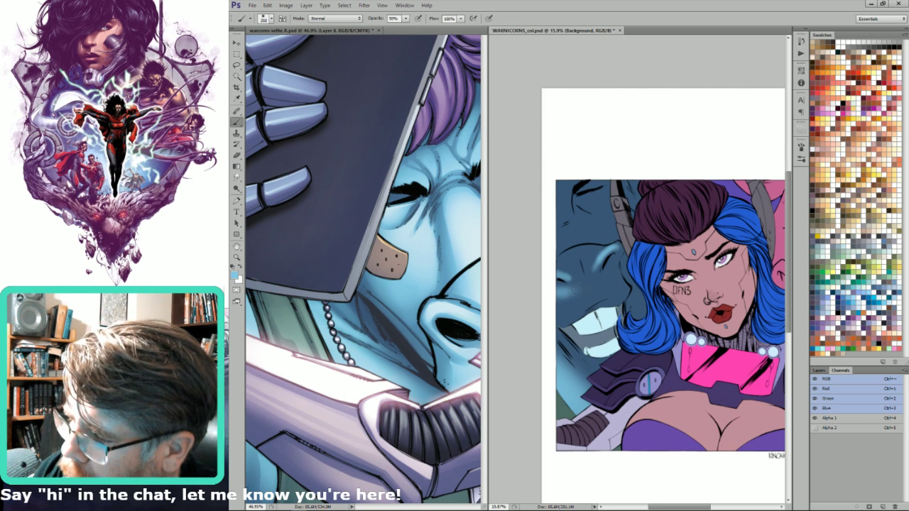
mouse_move(561, 307)
left_mouse_down()
mouse_move(571, 306)
mouse_move(619, 285)
mouse_move(577, 281)
mouse_move(579, 296)
mouse_move(566, 260)
mouse_move(575, 274)
mouse_move(569, 266)
mouse_move(580, 261)
mouse_move(609, 277)
left_mouse_up()
key("bracketleft")
key("bracketleft")
key("bracketleft")
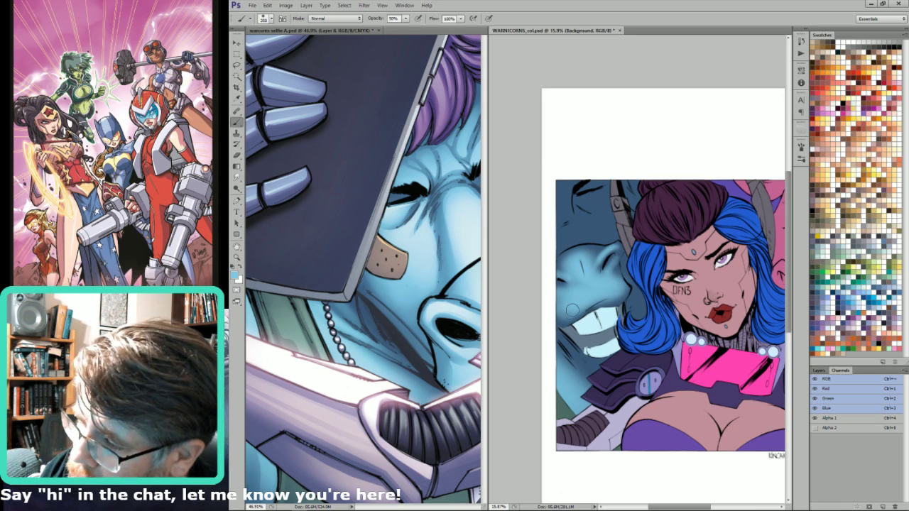
- Brush light blue onto the blue character's face just above the muzzle, along the artwork's outer edge
key("bracketright")
key("bracketright")
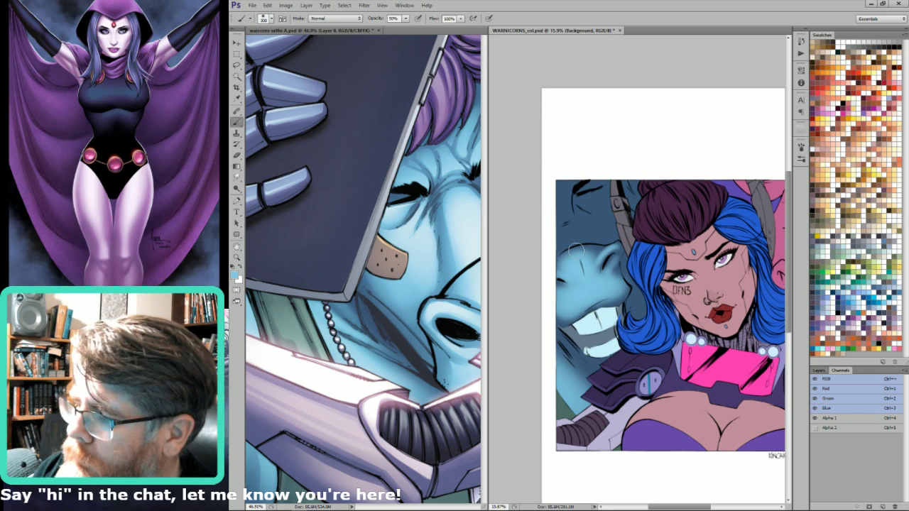
key("bracketleft")
key("bracketleft")
key("bracketleft")
mouse_move(561, 220)
left_mouse_down()
mouse_move(567, 244)
mouse_move(558, 215)
left_mouse_up()
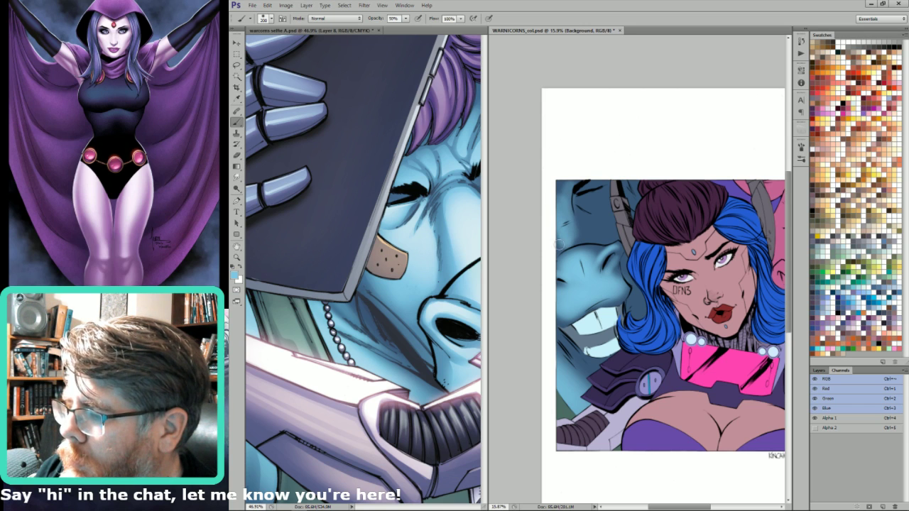
- Paint light blue around the blue character's eye on the Background layer with a smaller brush
key("l")
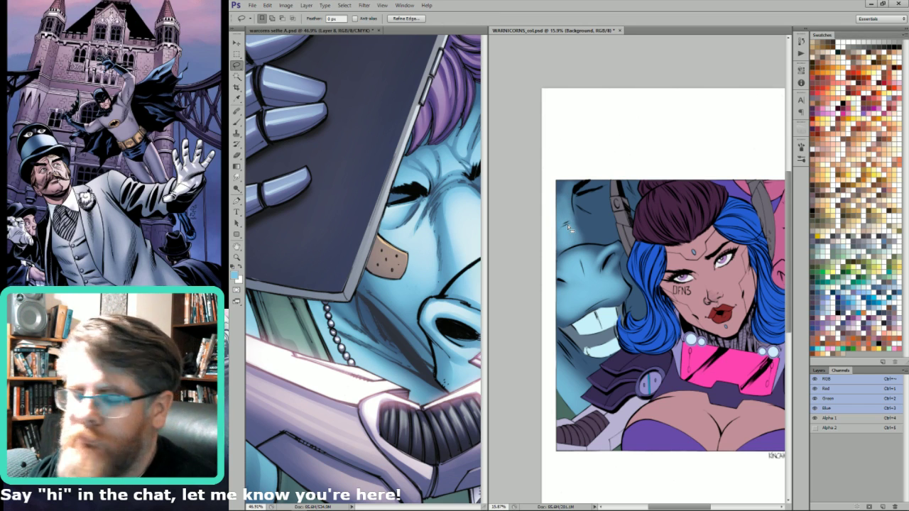
left_click(820, 370)
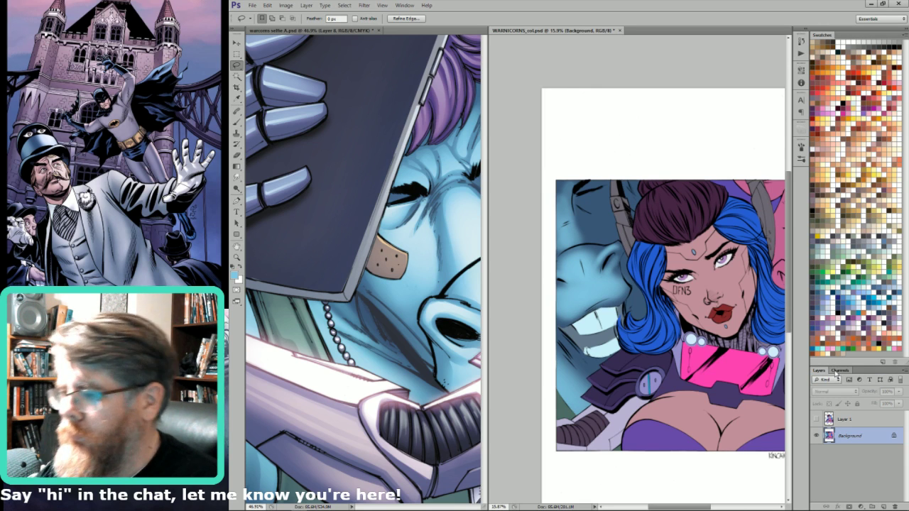
key("b")
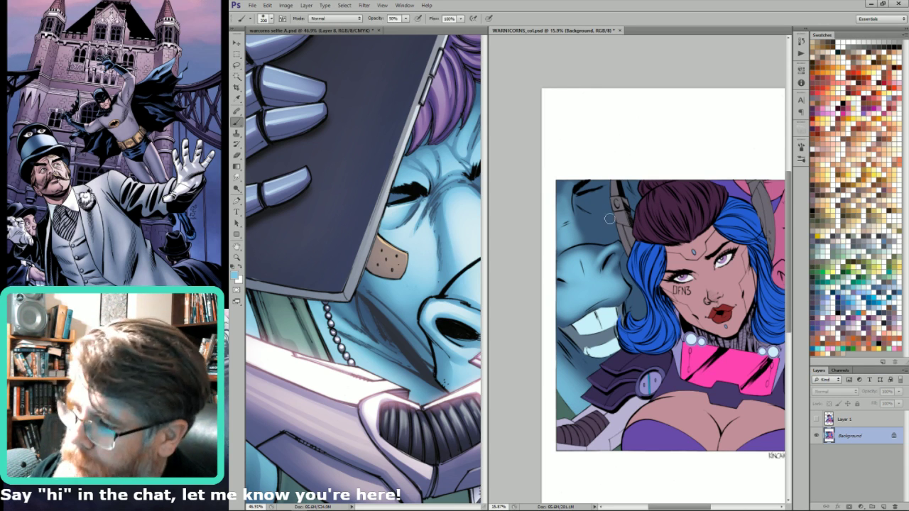
key("bracketleft")
key("bracketleft")
mouse_move(583, 202)
left_mouse_down()
mouse_move(603, 196)
mouse_move(583, 200)
left_mouse_up()
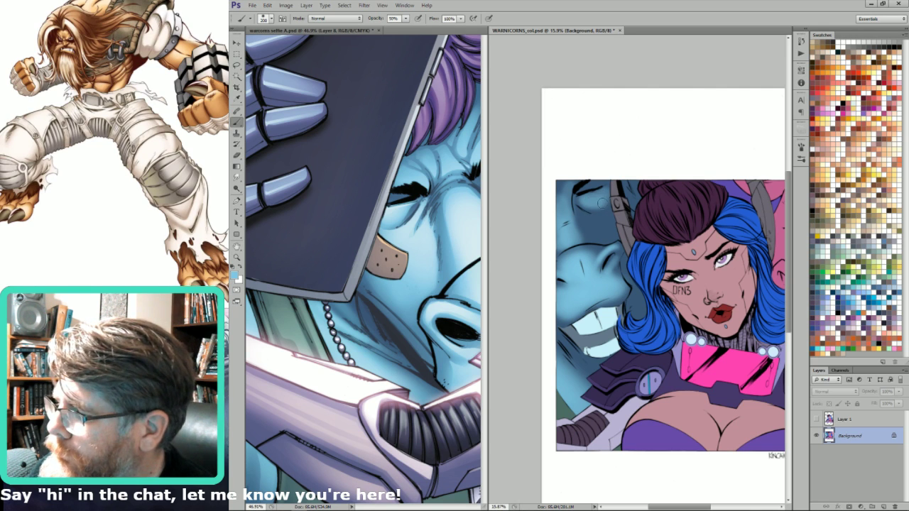
- Blend light blue across the area between the blue character's eye and muzzle, using large and small brush sizes
key("bracketright")
key("bracketright")
key("bracketright")
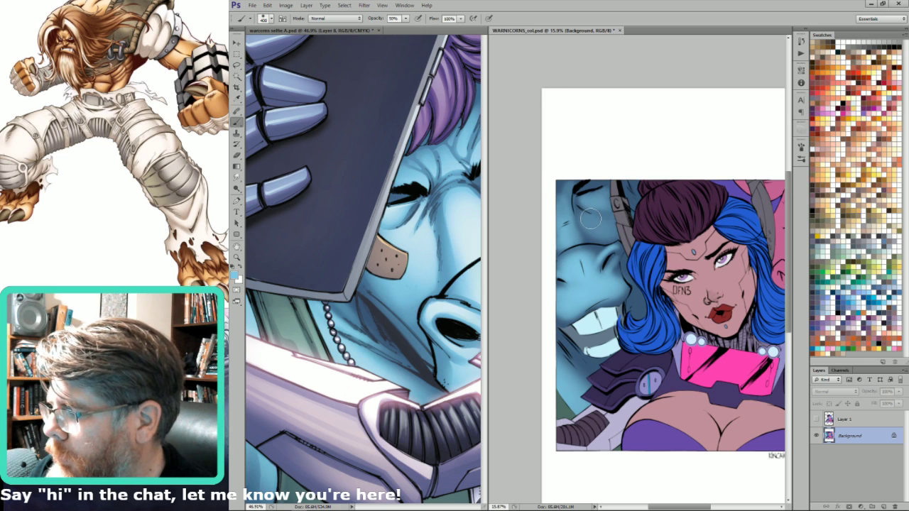
key("bracketleft")
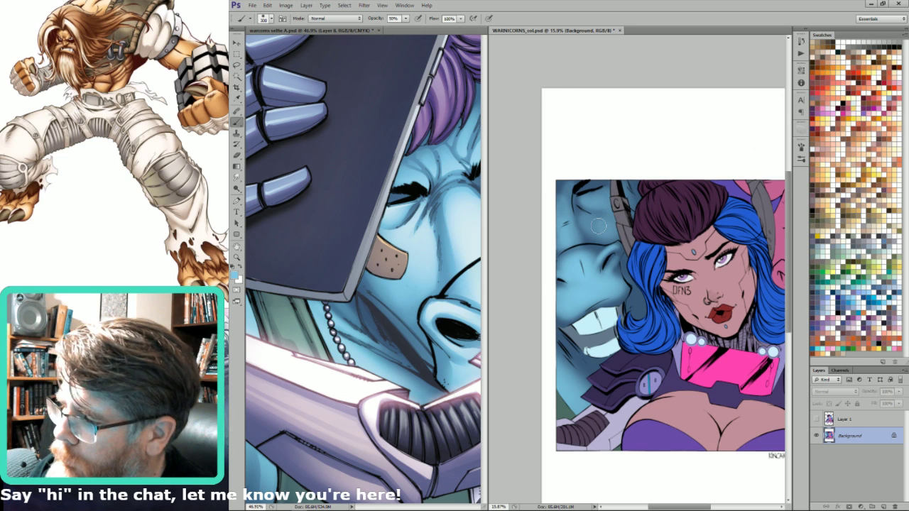
key("bracketleft")
key("bracketleft")
key("bracketleft")
key("bracketleft")
key("bracketleft")
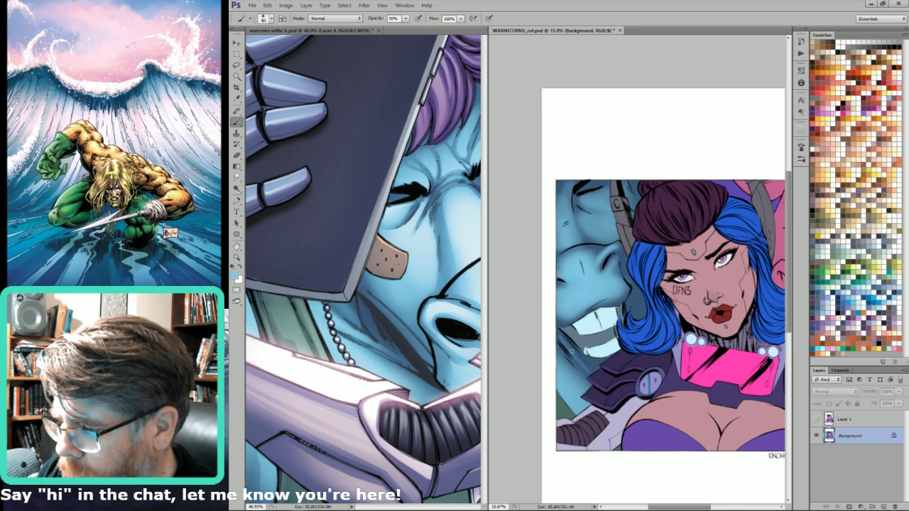
- Refine the light blue shading along the muzzle's upper contour and under the blue character's eye, varying the brush size
key("bracketright")
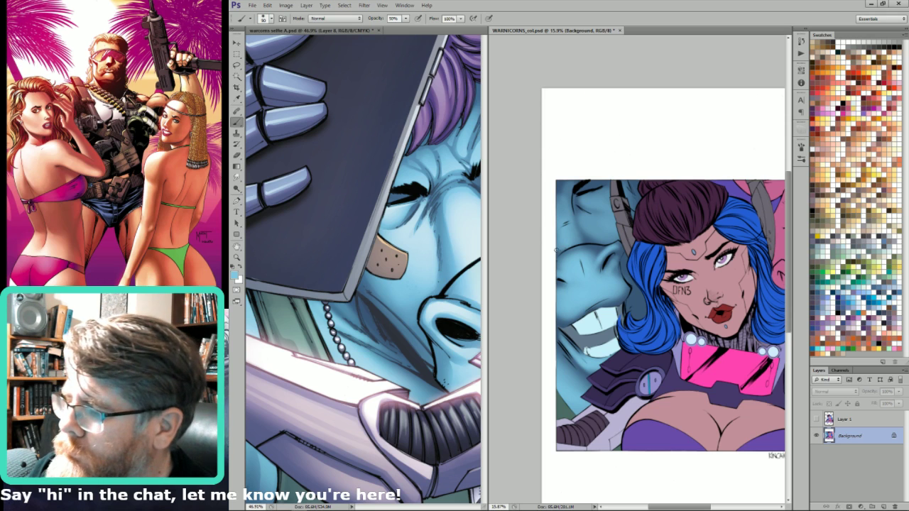
key("]")
key("]")
key("]")
key("]")
key("]")
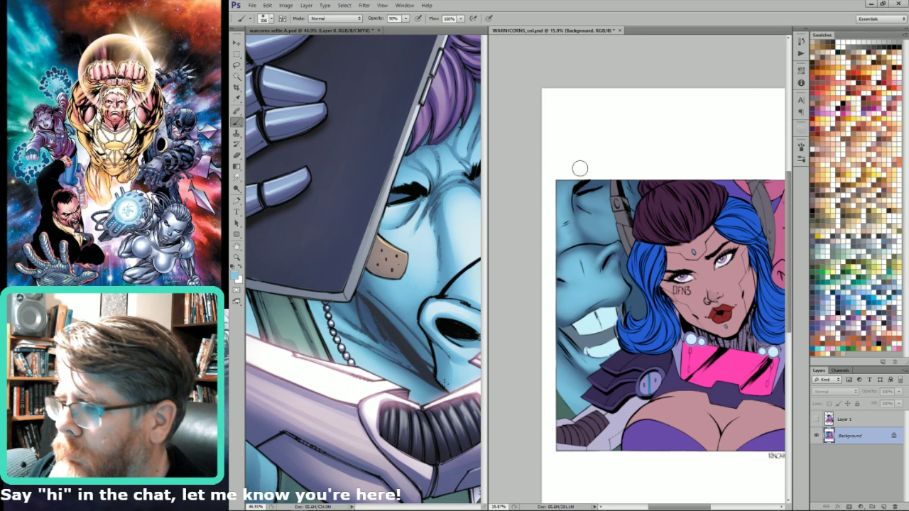
key("bracketleft")
key("bracketleft")
key("bracketleft")
key("bracketleft")
key("bracketleft")
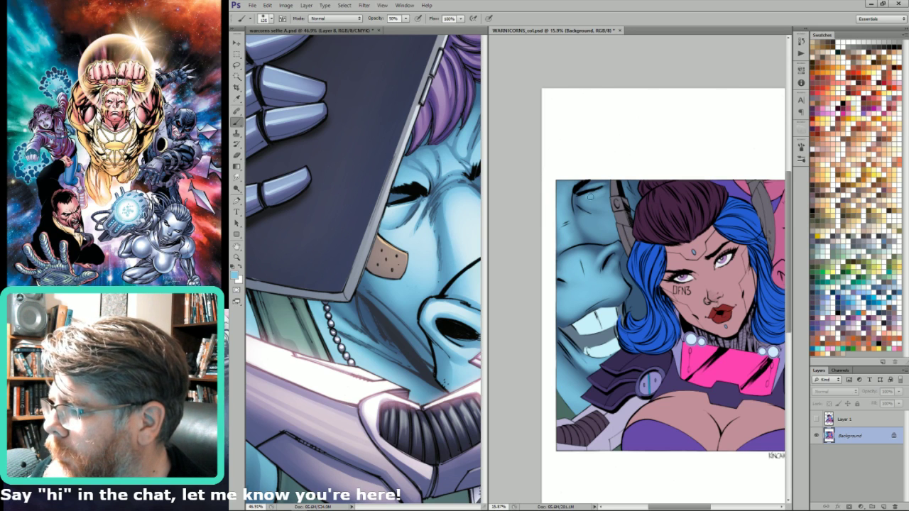
- Brighten the blue character's brow and the bridge of the nose with broad and medium light blue strokes
key("bracketright")
key("bracketright")
key("bracketright")
key("bracketright")
key("bracketright")
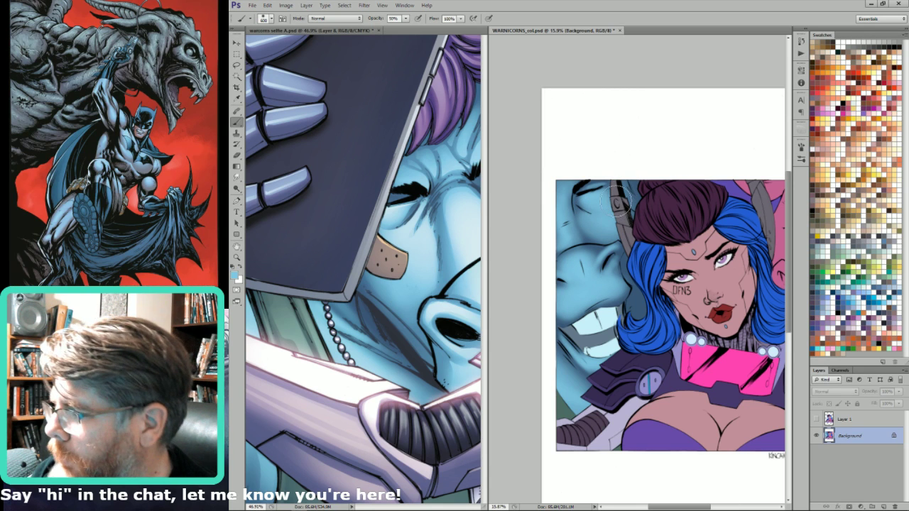
key("bracketleft")
key("bracketleft")
key("bracketleft")
key("bracketleft")
key("bracketleft")
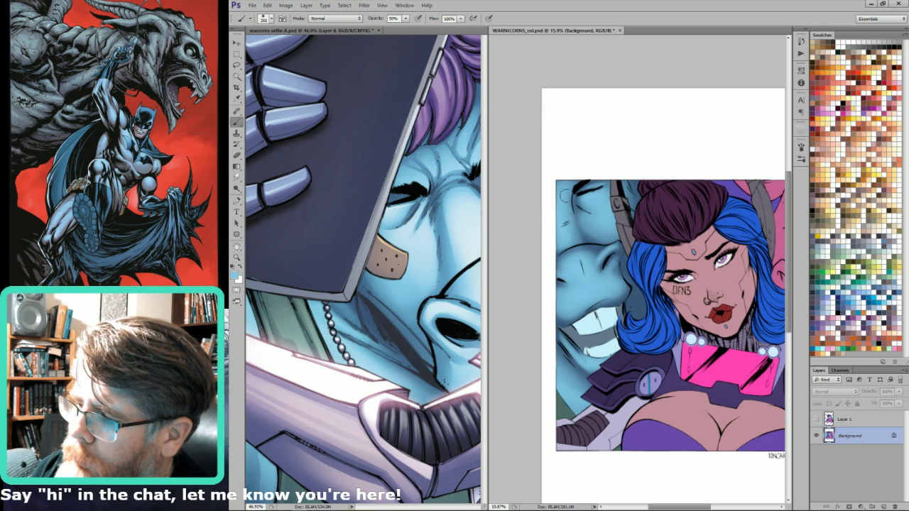
left_click_drag(601, 239, 547, 190)
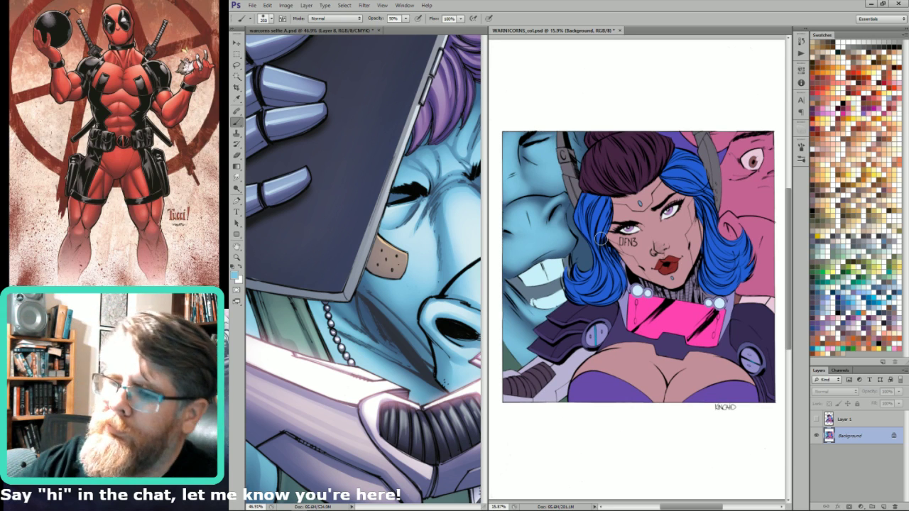
- Sample a light blue from the cover's blue character and brighten the muzzle around the nostrils, gradually enlarging the brush
key("i")
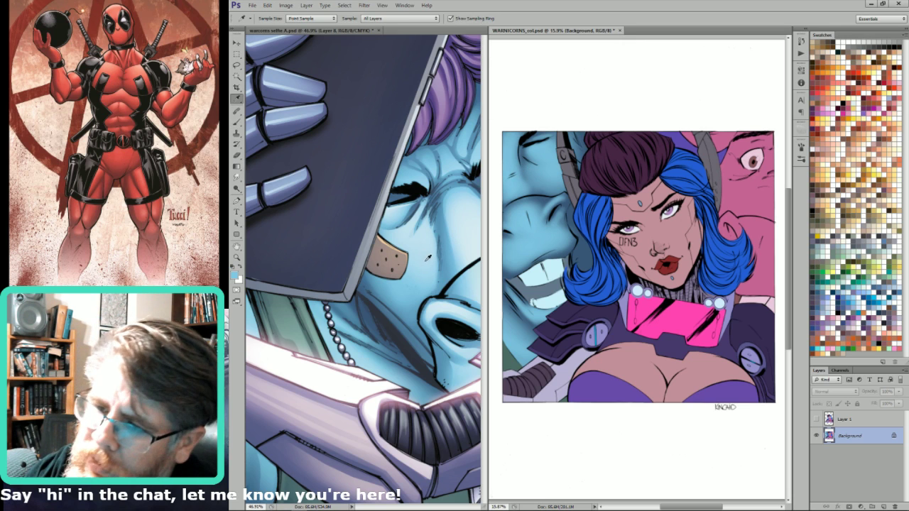
key("b")
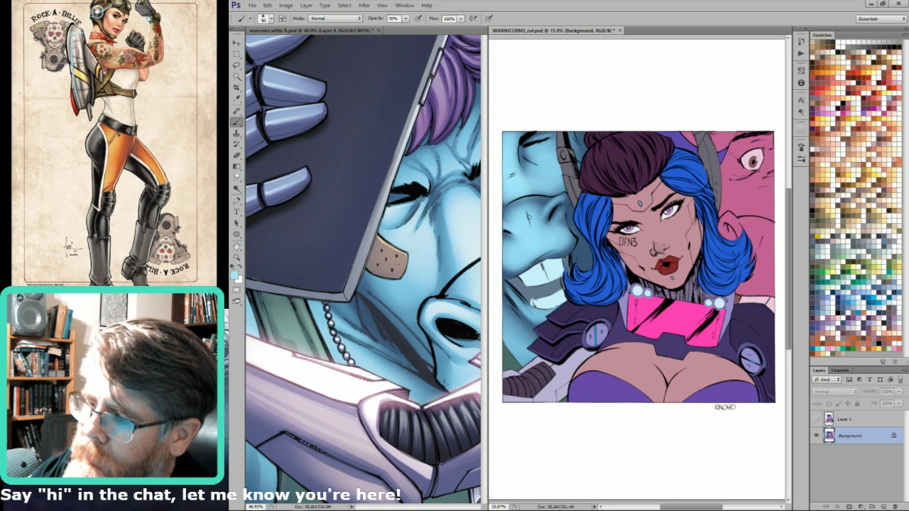
key("bracketright")
key("bracketright")
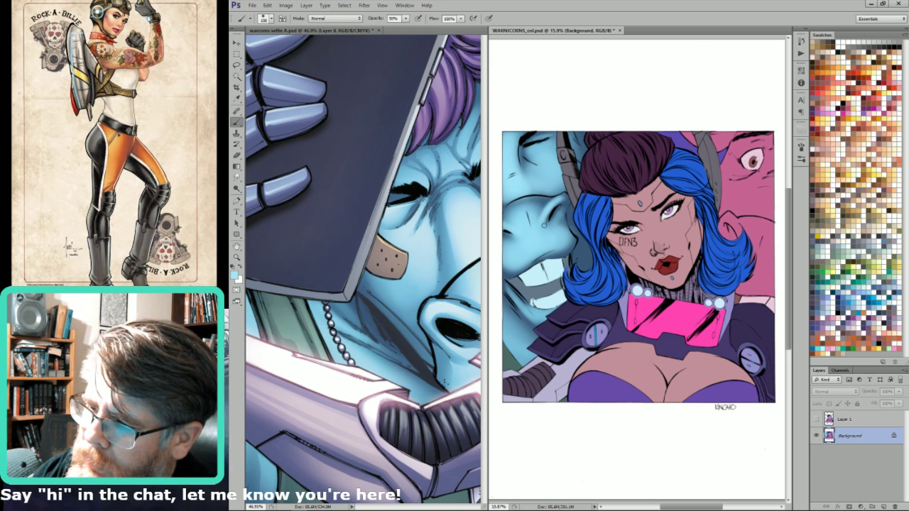
key("bracketright")
key("bracketright")
key("bracketright")
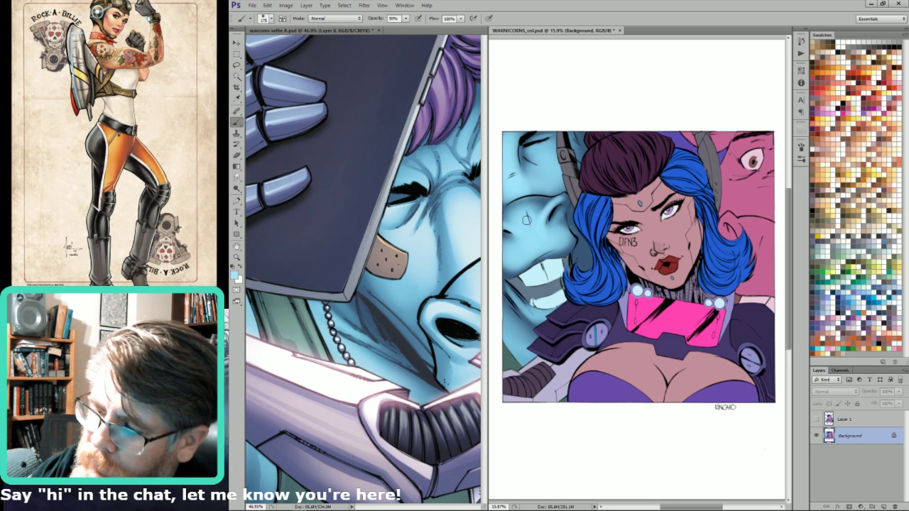
- Paint light blue highlights around the corner of the blue character's mouth and down the neck with a smaller brush
key("bracketleft")
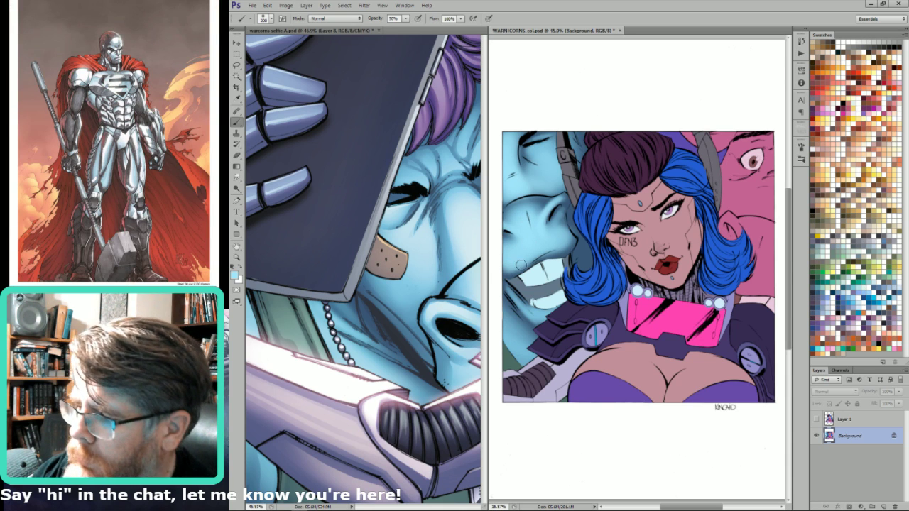
key("bracketleft")
key("bracketleft")
key("bracketleft")
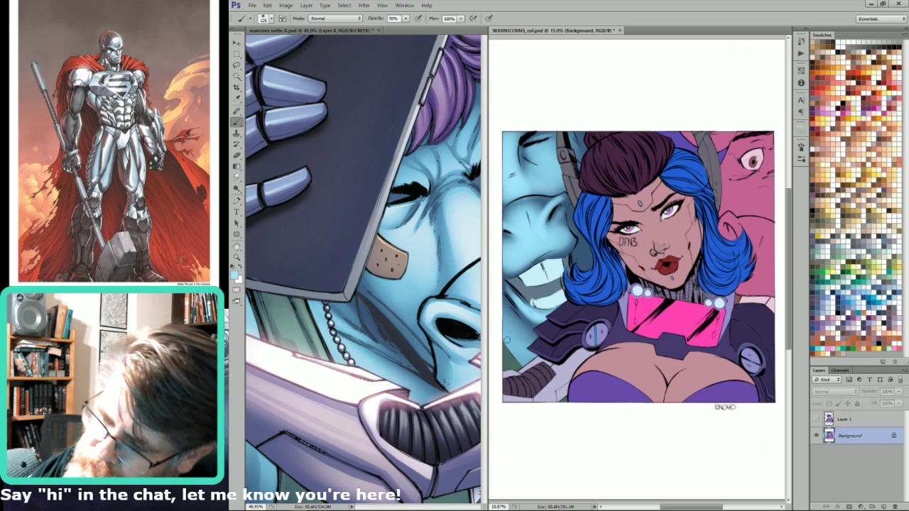
left_click(486, 329)
left_click(500, 336)
left_click_drag(506, 344, 561, 332)
- Bring the cover's blue character into view as reference and broaden the light blue highlights across the muzzle with a larger brush
key("bracketright")
key("bracketright")
key("bracketright")
key("bracketright")
key("bracketright")
key("bracketright")
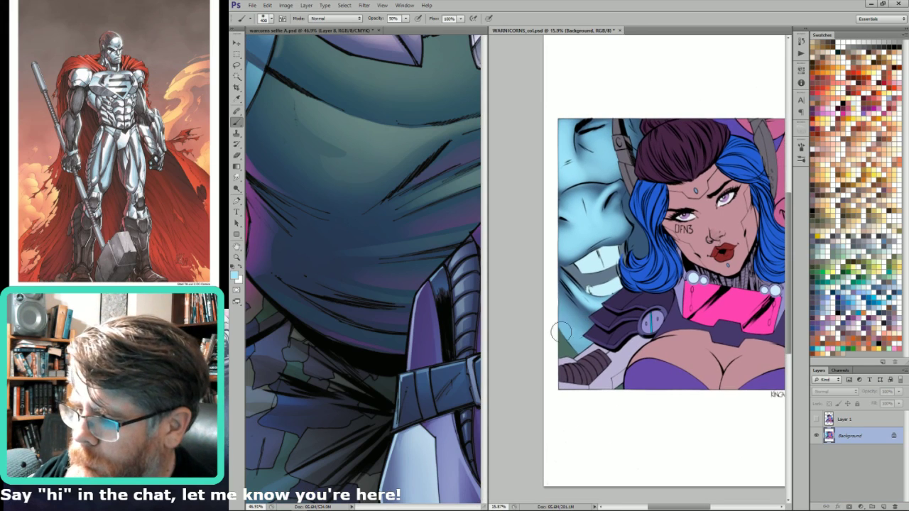
left_click(438, 231)
left_click_drag(432, 231, 417, 479)
mouse_move(440, 147)
left_mouse_down()
mouse_move(430, 274)
mouse_move(374, 416)
mouse_move(352, 417)
left_mouse_up()
left_click(660, 202)
key("bracketright")
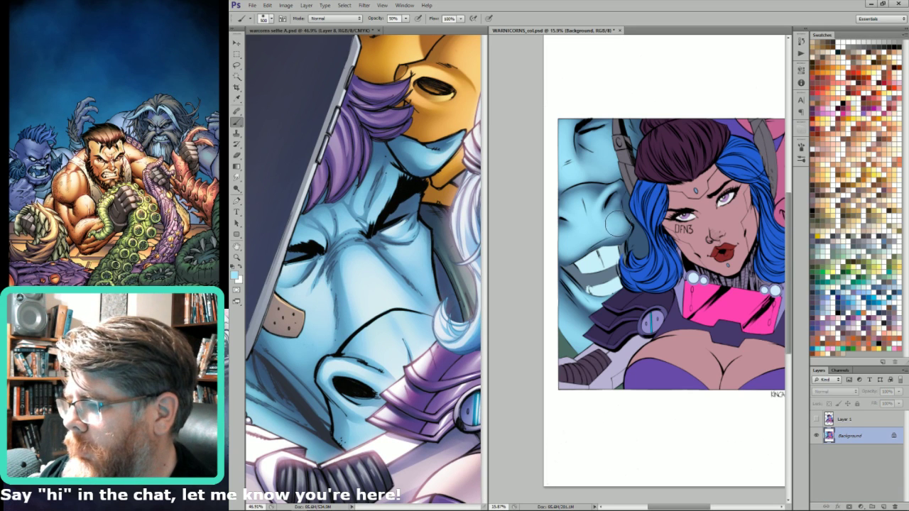
mouse_move(617, 223)
left_mouse_down()
mouse_move(566, 166)
mouse_move(569, 211)
mouse_move(591, 199)
left_mouse_up()
key("bracketleft")
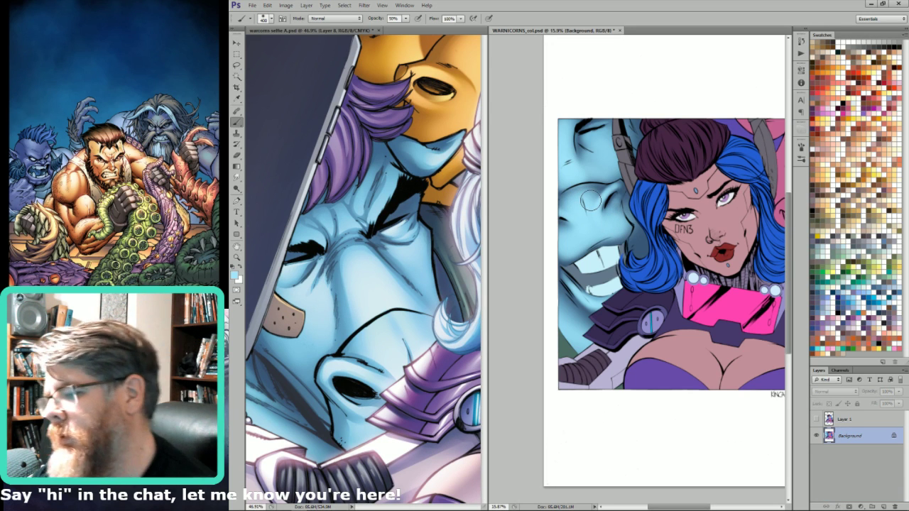
- Select the blue character's teeth, fill them with white using the default colors, and deselect
key("w")
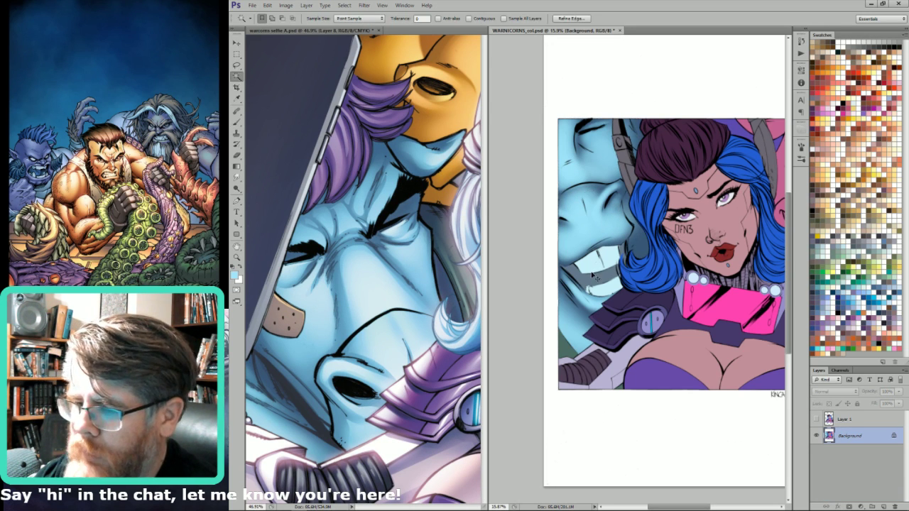
left_click(616, 263)
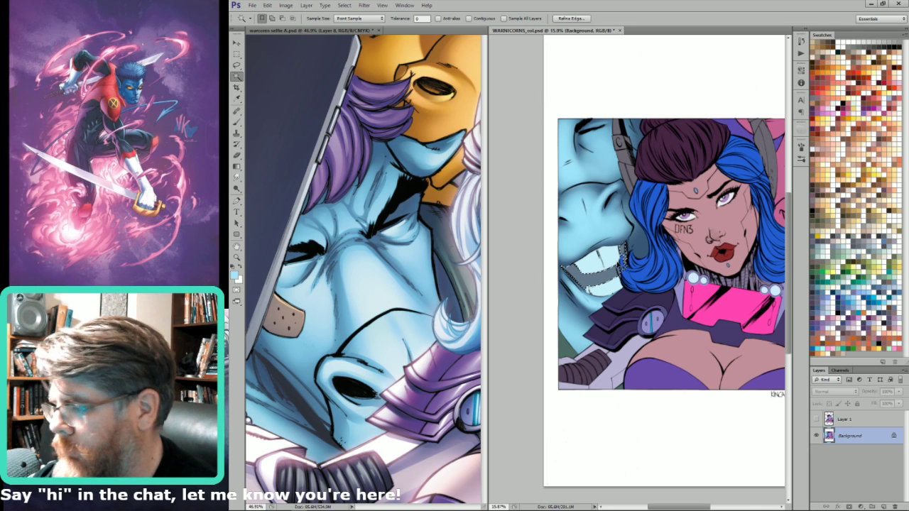
key("i")
key("d")
key("x")
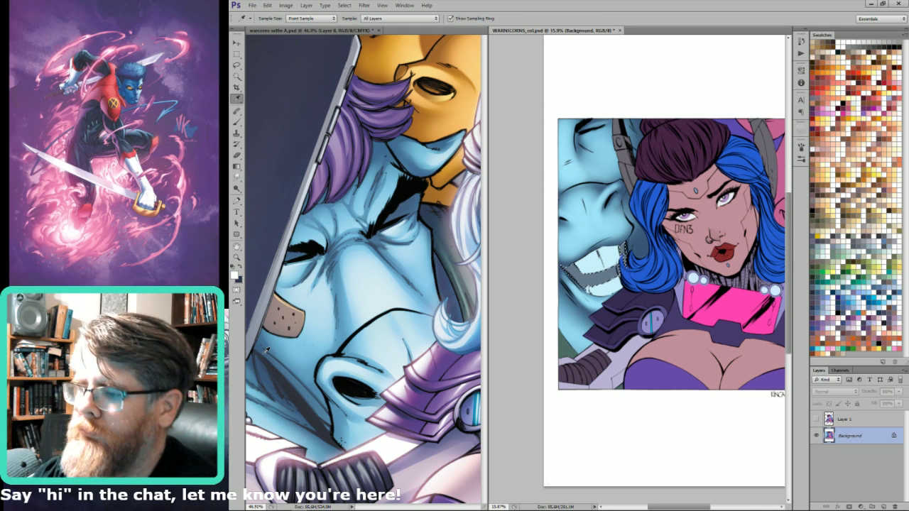
key("ctrl+BackSpace")
key("ctrl+d")
- Pick a pale blue swatch and brush it over the blue character's lower teeth
key("b")
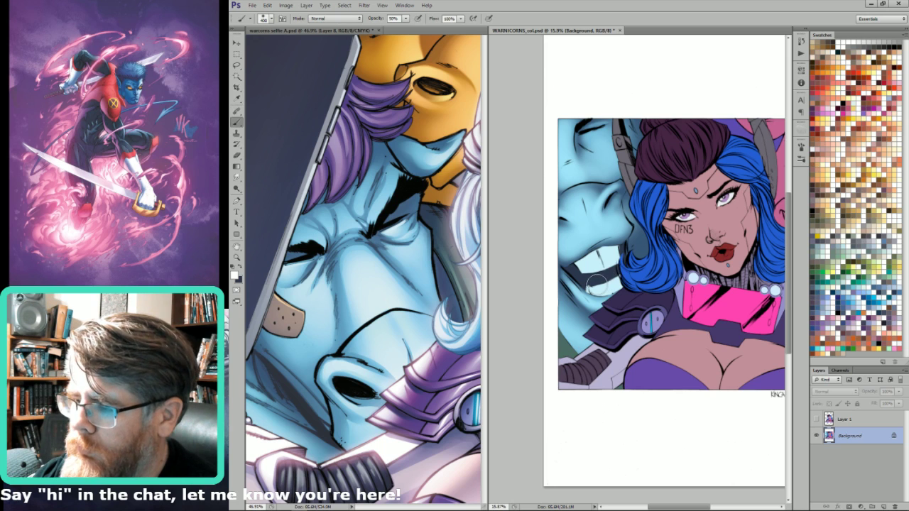
key("x")
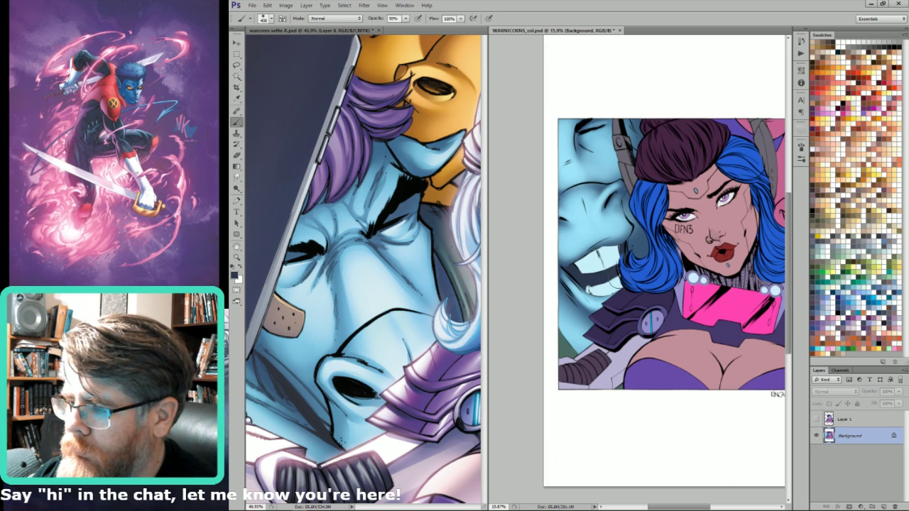
key("i")
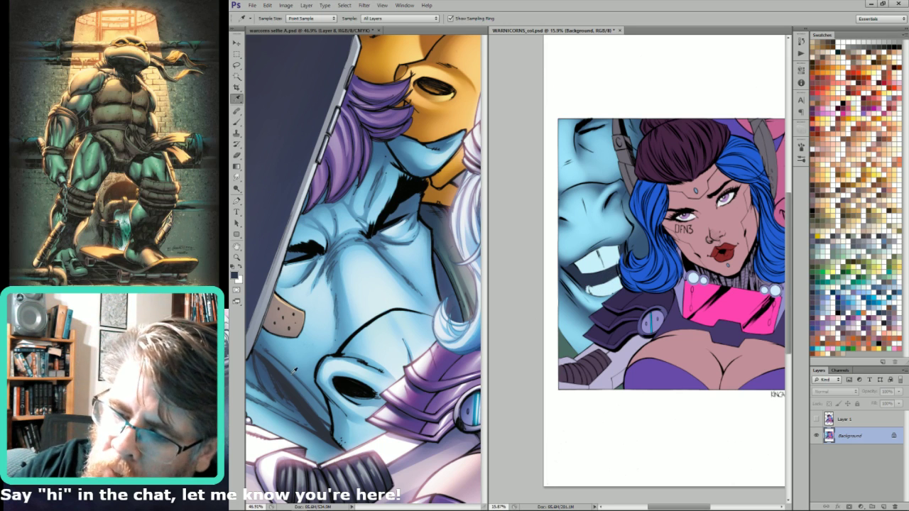
left_click(339, 355)
key("b")
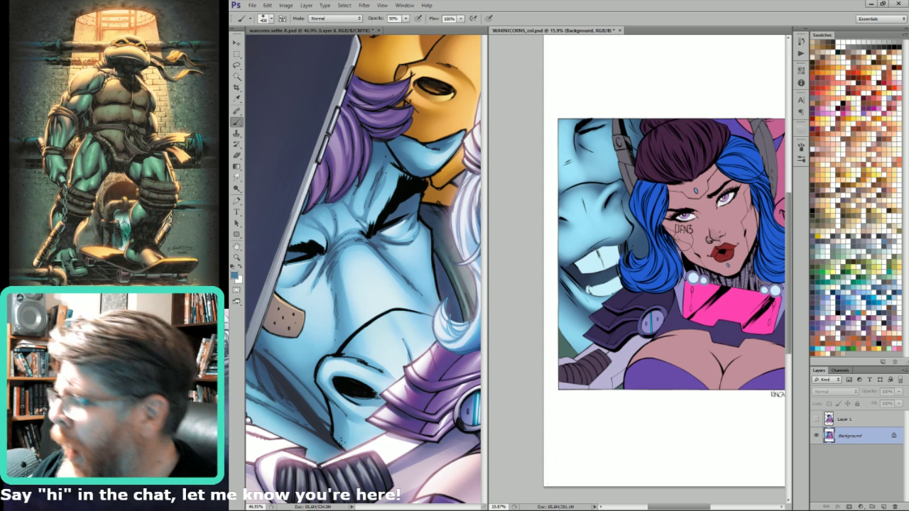
left_click(826, 305)
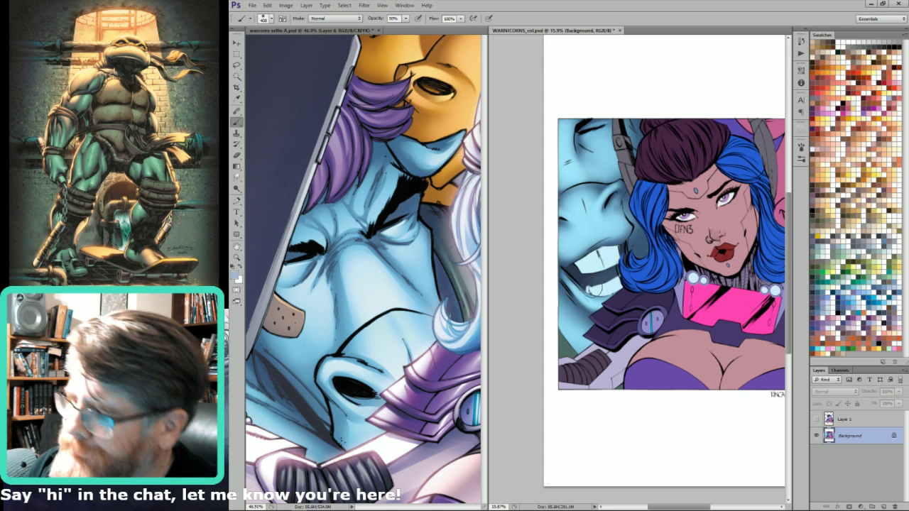
left_click_drag(595, 289, 608, 286)
- Select the blue character's teeth and fill them with a grey sampled from the pink unicorn's teeth on the cover, hiding the selection outline
key("w")
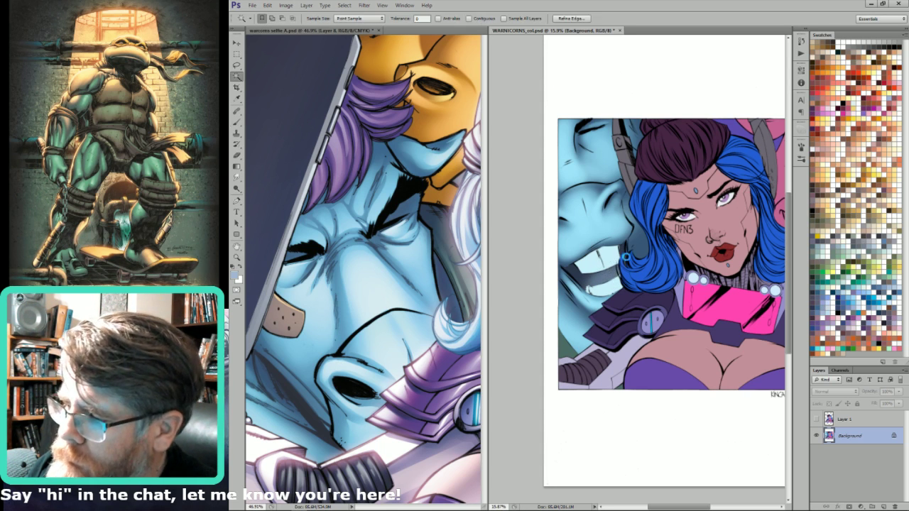
left_click(439, 264)
left_click_drag(462, 220, 252, 261)
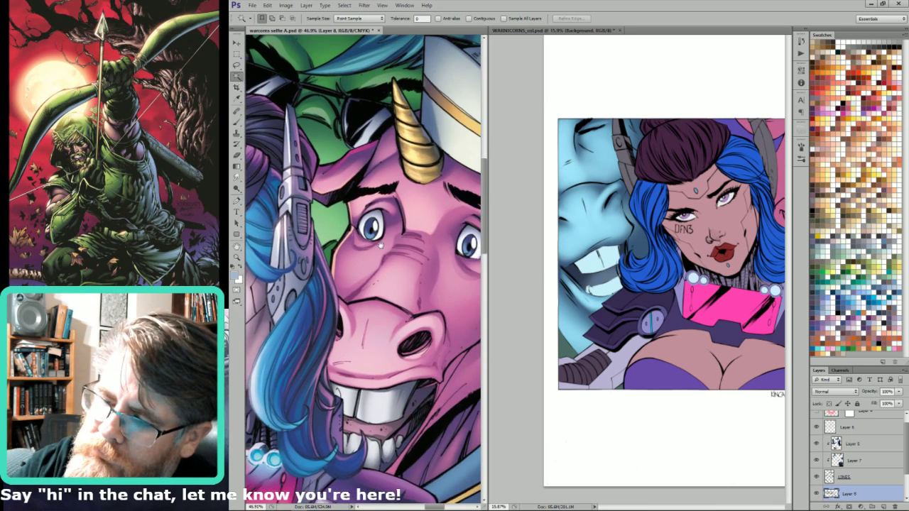
key("i")
left_click(402, 388)
key("x")
left_click(383, 407)
left_click(655, 302)
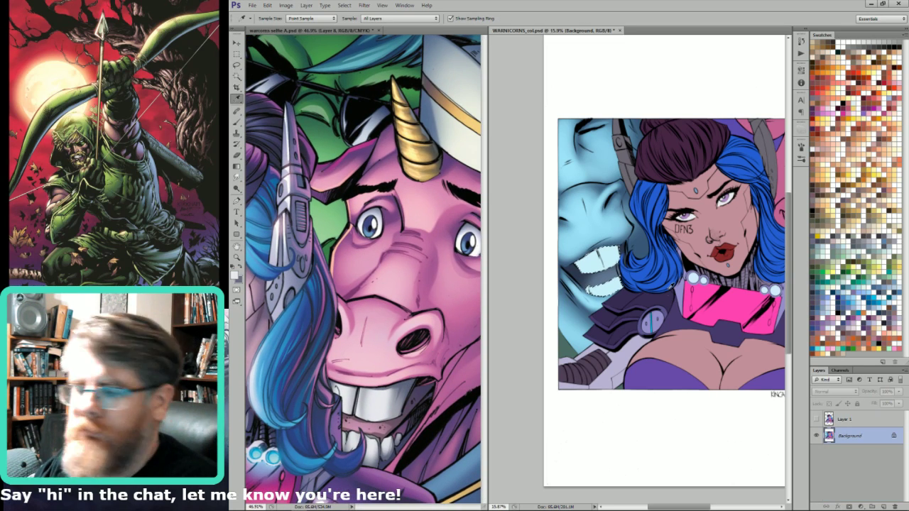
key("ctrl+BackSpace")
key("ctrl+h")
- Paint near-white highlights over the grey upper and lower teeth, varying the brush size and leaving grey shadows at the edges
key("b")
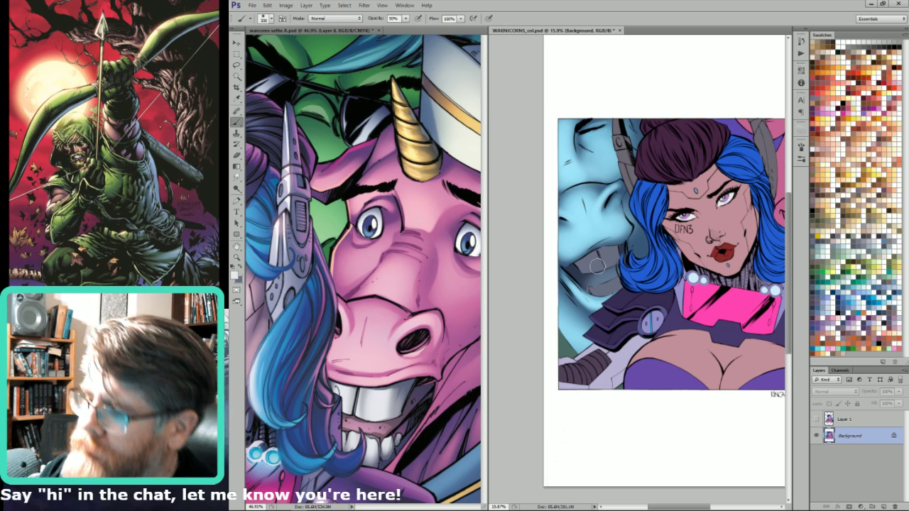
key("bracketleft")
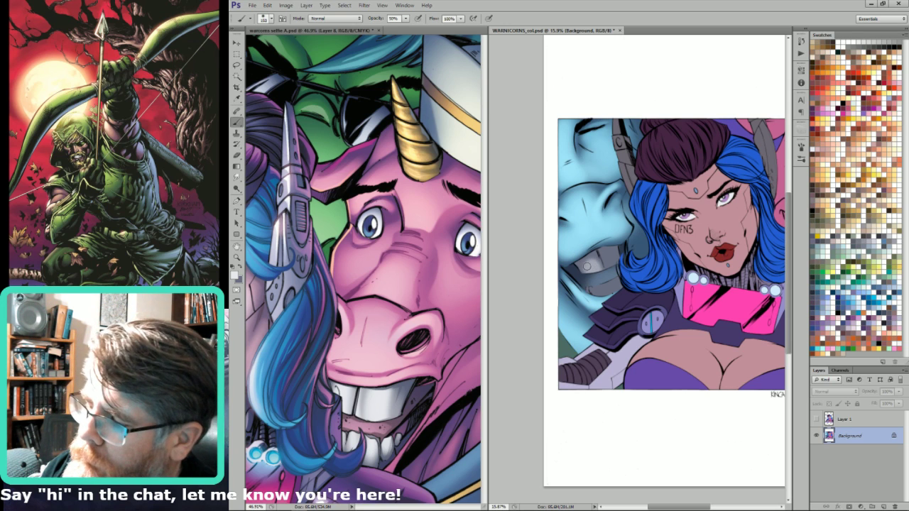
mouse_move(588, 267)
left_mouse_down()
mouse_move(608, 267)
mouse_move(604, 254)
mouse_move(613, 256)
mouse_move(588, 270)
left_mouse_up()
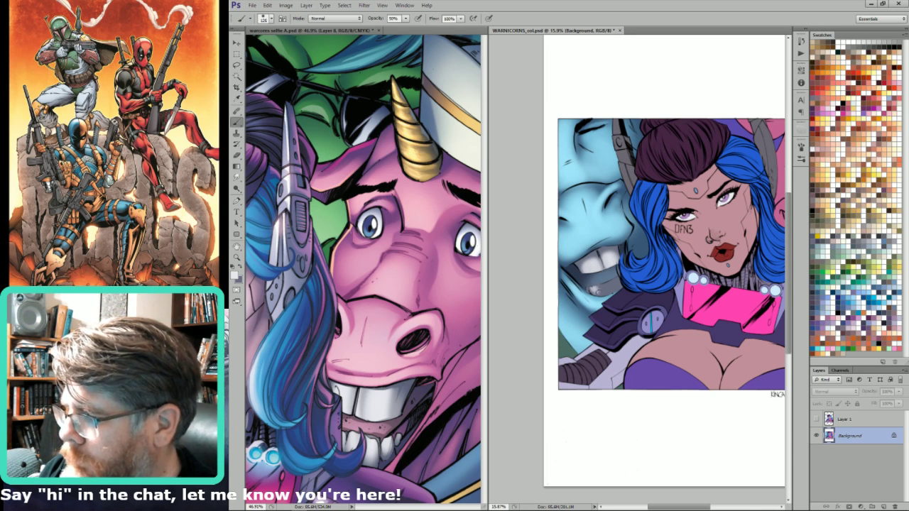
key("bracketright")
key("bracketright")
mouse_move(601, 280)
left_mouse_down()
mouse_move(610, 285)
mouse_move(616, 272)
left_mouse_up()
right_click(606, 282)
left_click(603, 270)
key("bracketleft")
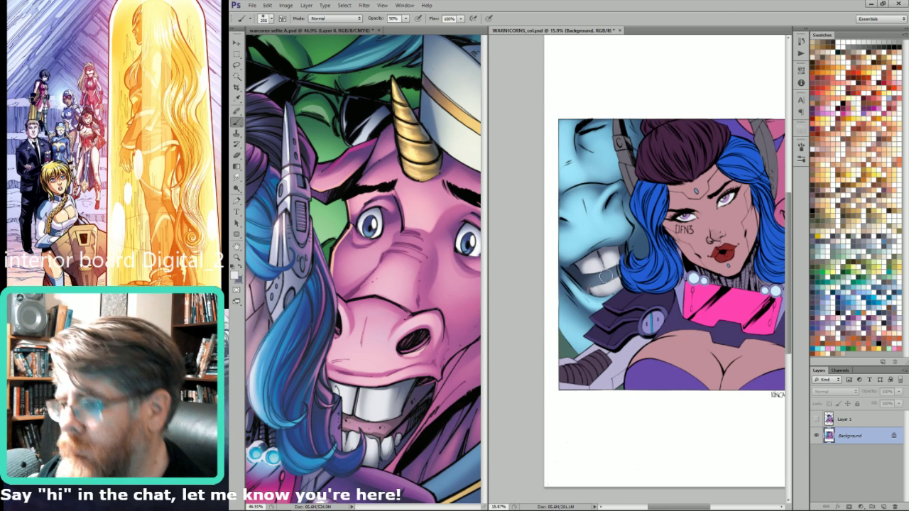
key("bracketright")
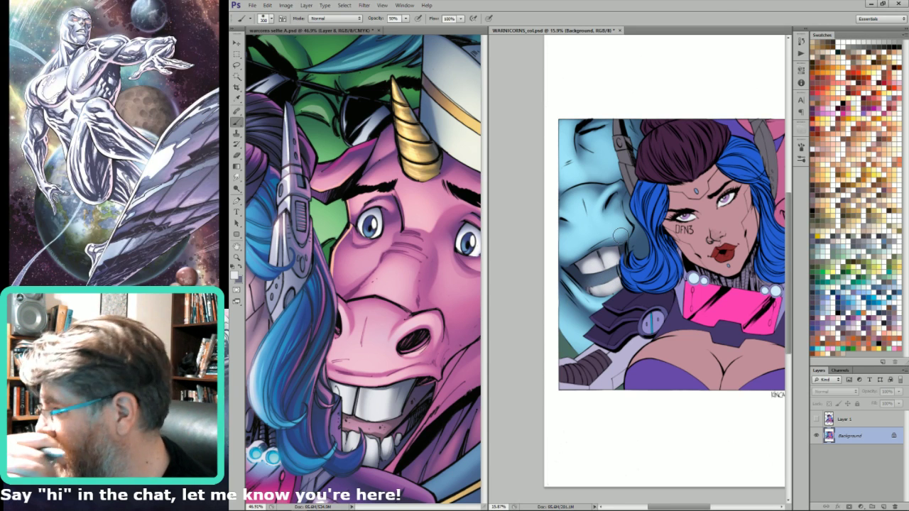
key("bracketleft")
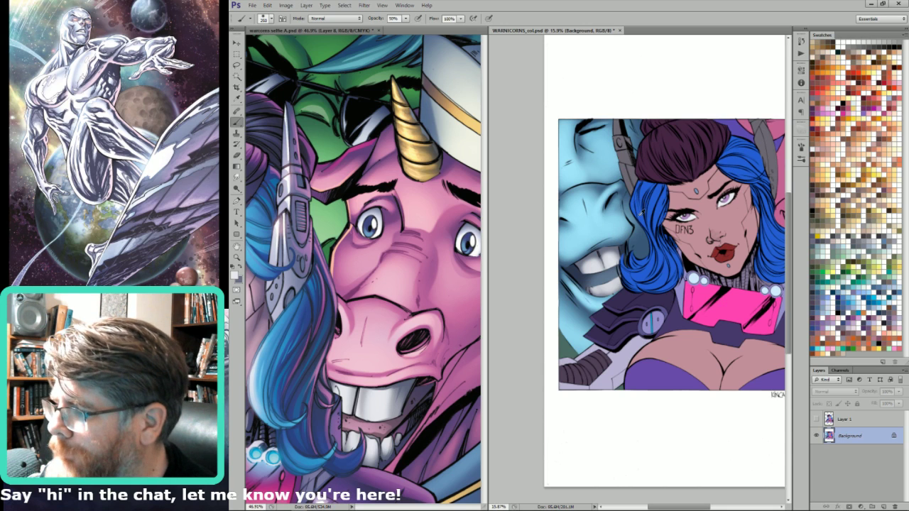
- Select the blue character's skin using the Alpha 1 channel and paint light blue sampled from the neck along the cheek beside the woman's hair
key("w")
key("ctrl+7")
key("ctrl+2")
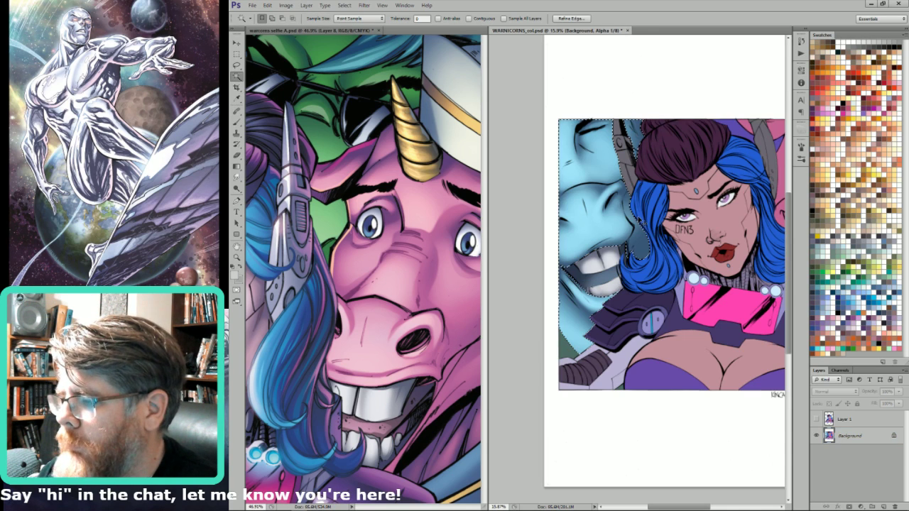
key("b")
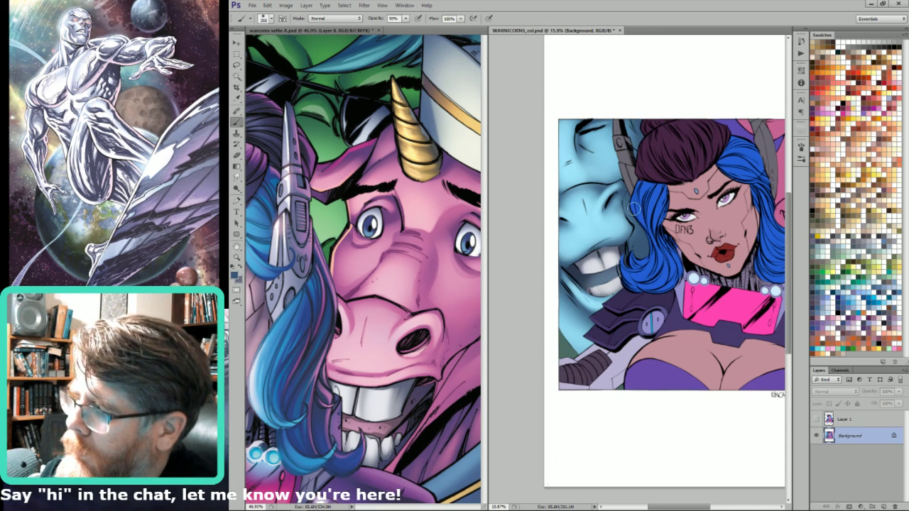
key("u")
key("b")
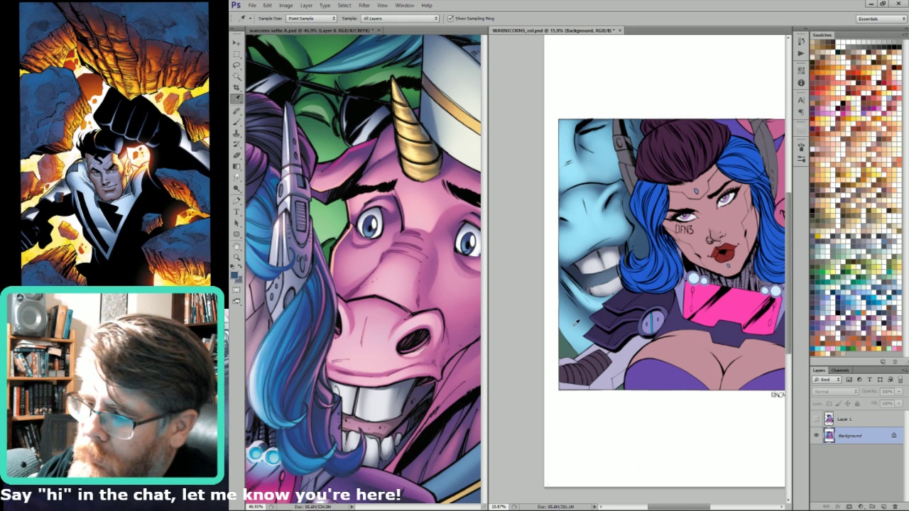
left_click(573, 325, "alt")
key("bracketright")
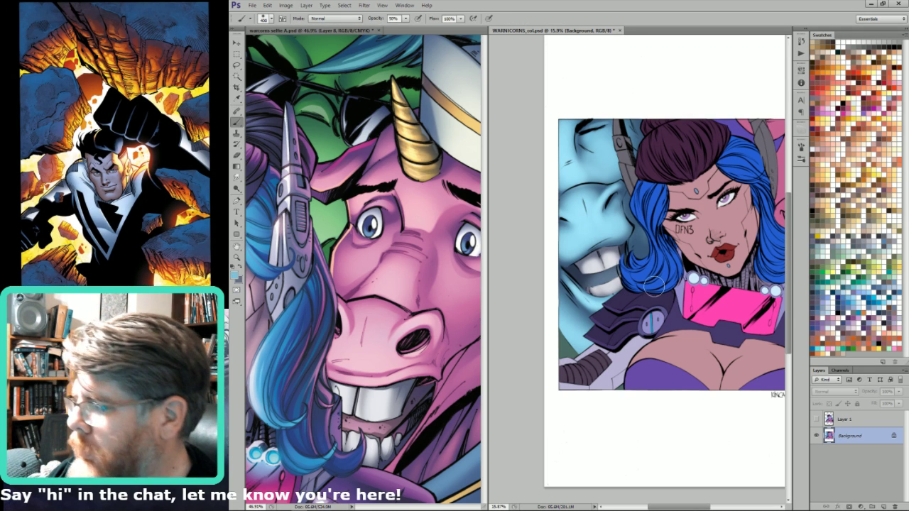
left_click_drag(654, 287, 654, 217)
key("bracketright")
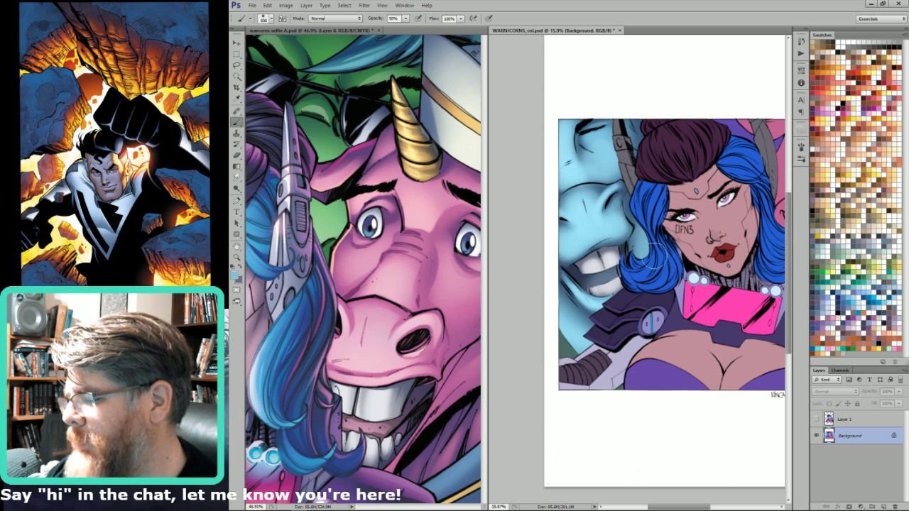
- Sample a darker blue from the muzzle and refine the cheek shading beside the woman's hair with a smaller brush
left_click(610, 211, "alt")
key("bracketleft")
key("bracketleft")
key("bracketleft")
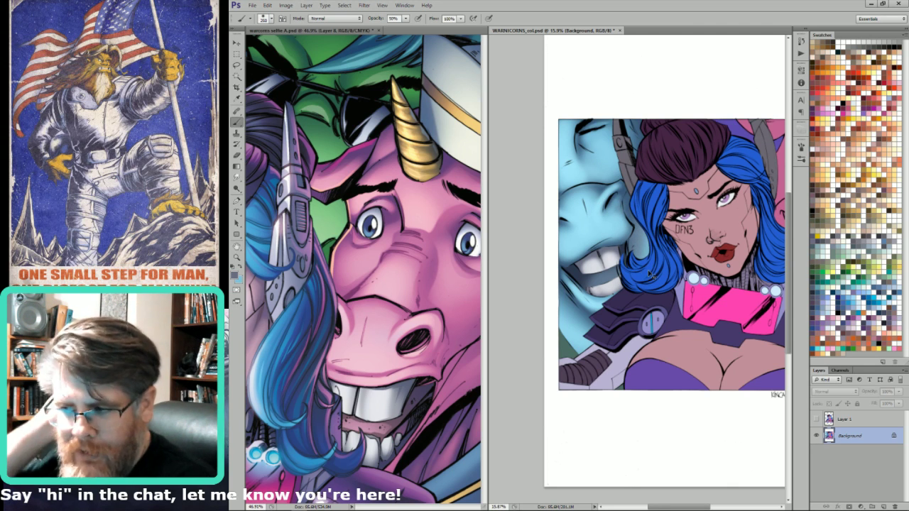
key("ctrl+0")
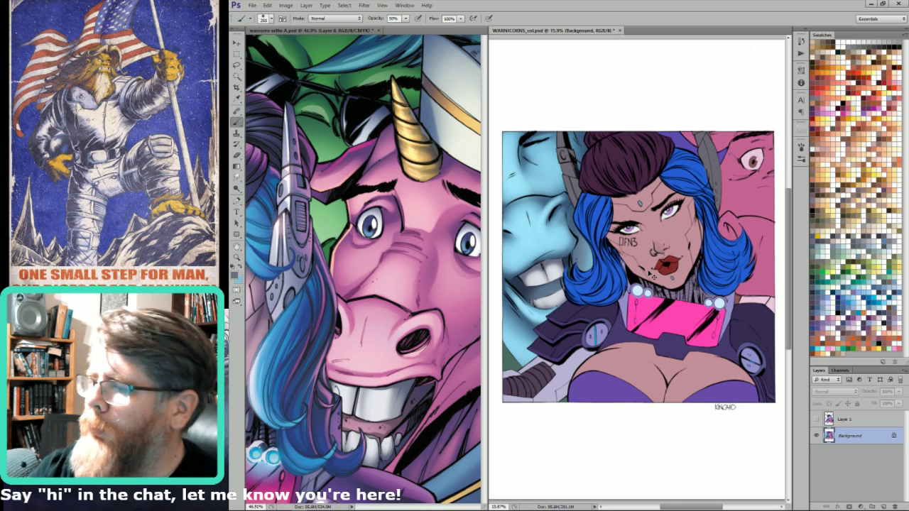
- Select the background patch behind the woman's hair and bring the whole cover artwork into view for colour sampling
key("w")
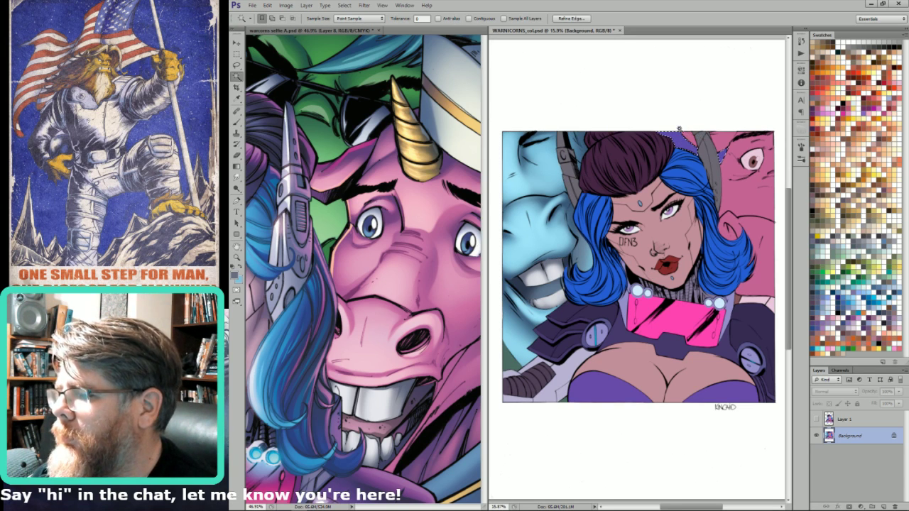
left_click(445, 215)
key("ctrl+minus")
key("ctrl+minus")
key("ctrl+minus")
key("ctrl+minus")
key("u")
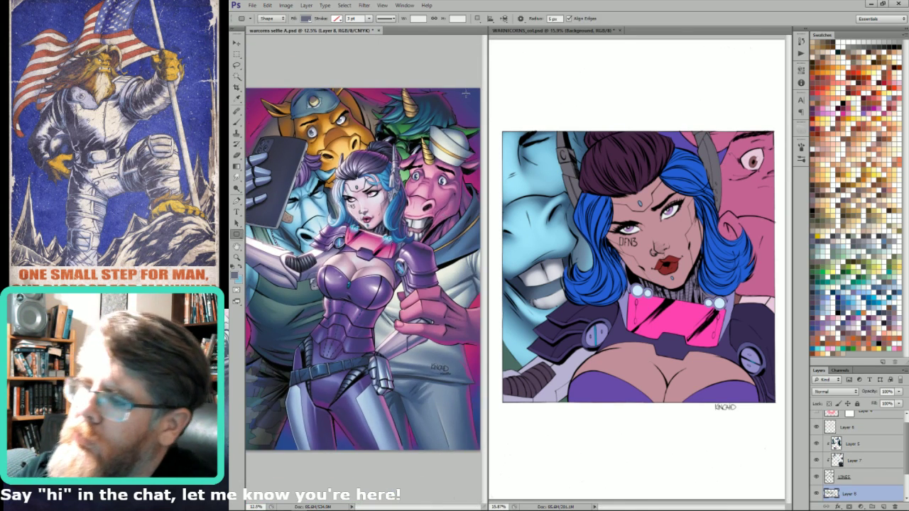
- Sample magenta and dark purple from the cover's background and fill the selected patch with the dark purple
key("i")
left_click(465, 99)
key("x")
left_click(472, 179)
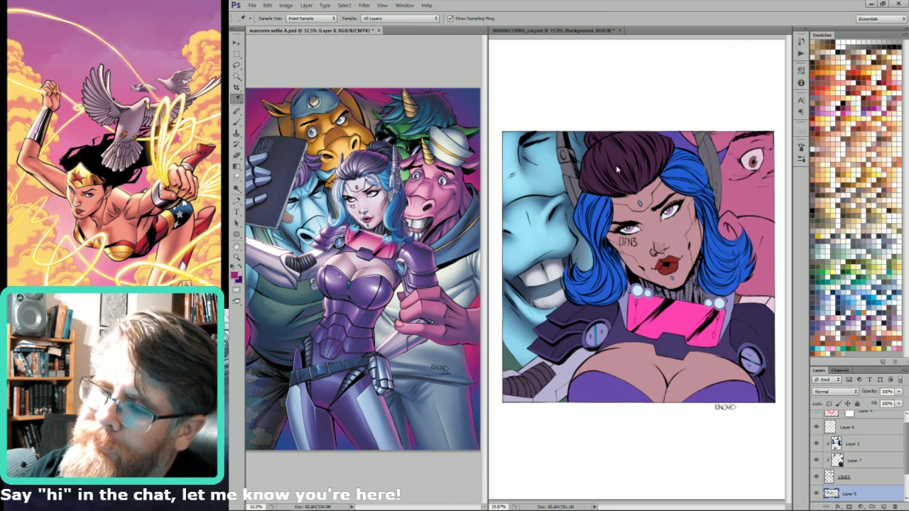
left_click(666, 175)
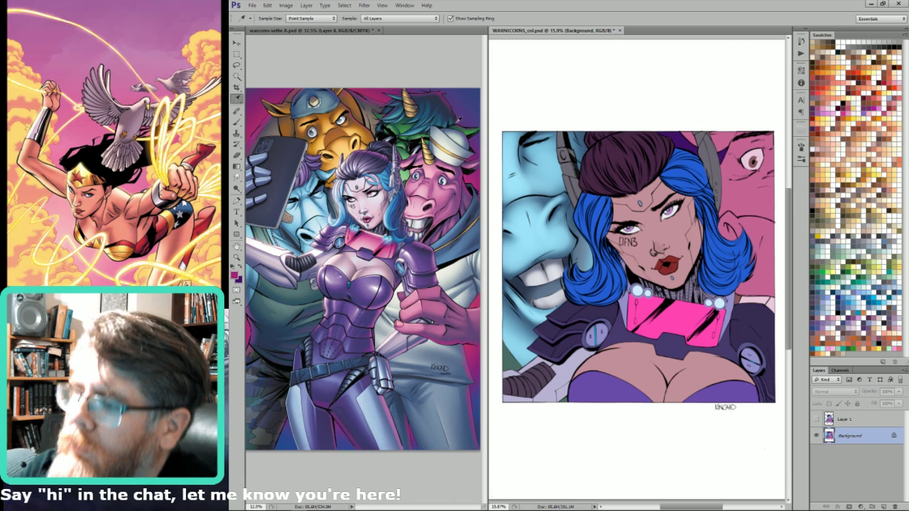
- Fill the selected background patch with dark green sampled from the green unicorn and blend a lighter green radial gradient into its upper edge
left_click(412, 142)
key("x")
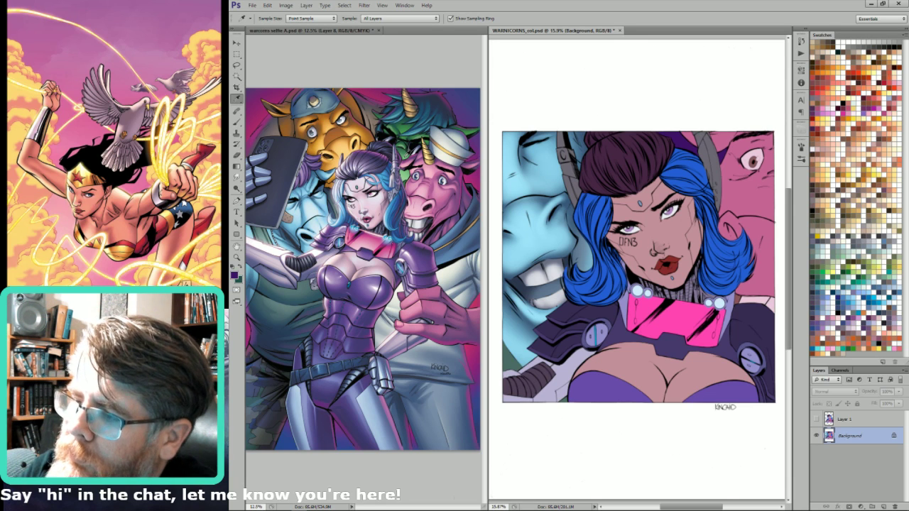
left_click(415, 147)
key("ctrl+BackSpace")
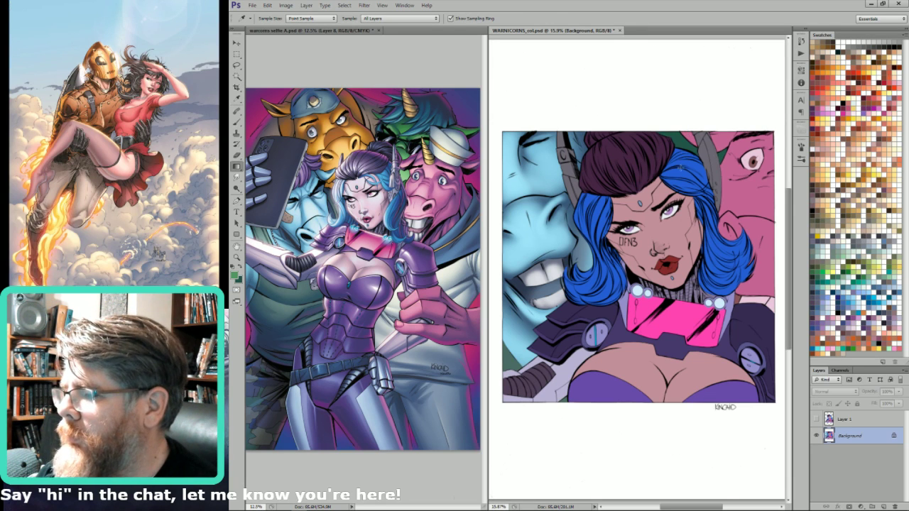
key("g")
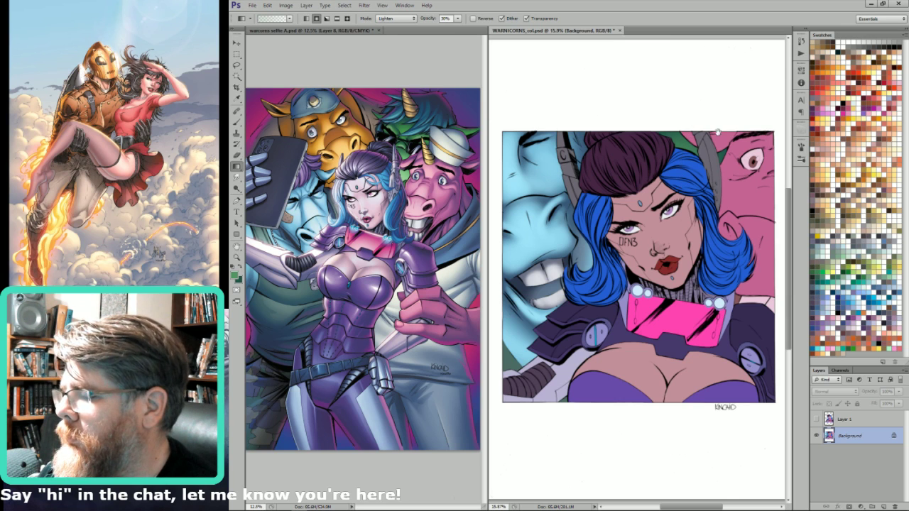
left_click_drag(717, 132, 677, 164)
- Select the pink character's skin and fill it with dark purple, sampling a pink from the cover's pink unicorn as the second colour
key("w")
left_click(677, 203)
key("i")
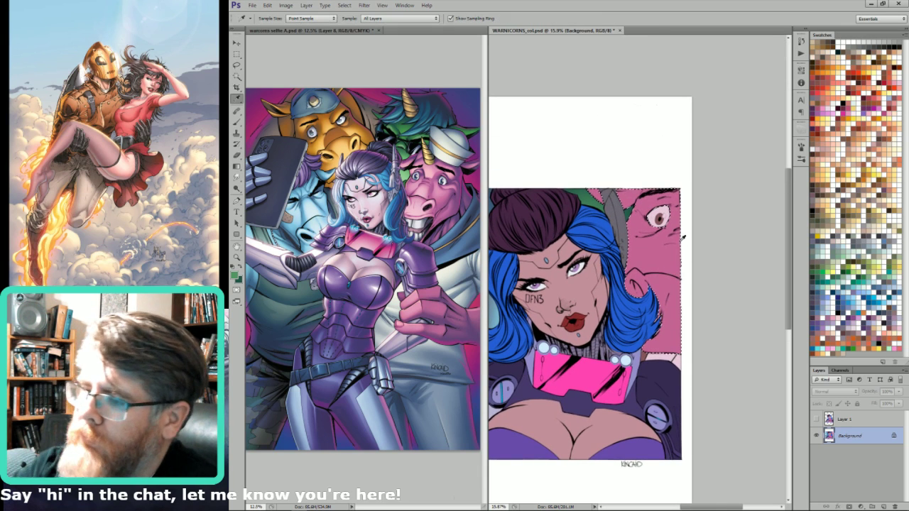
left_click(461, 166)
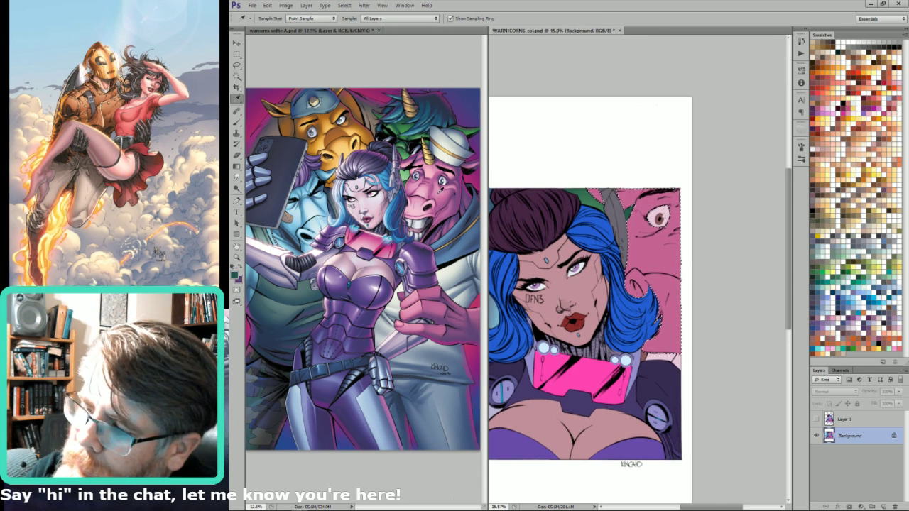
left_click(439, 192)
key("ctrl+BackSpace")
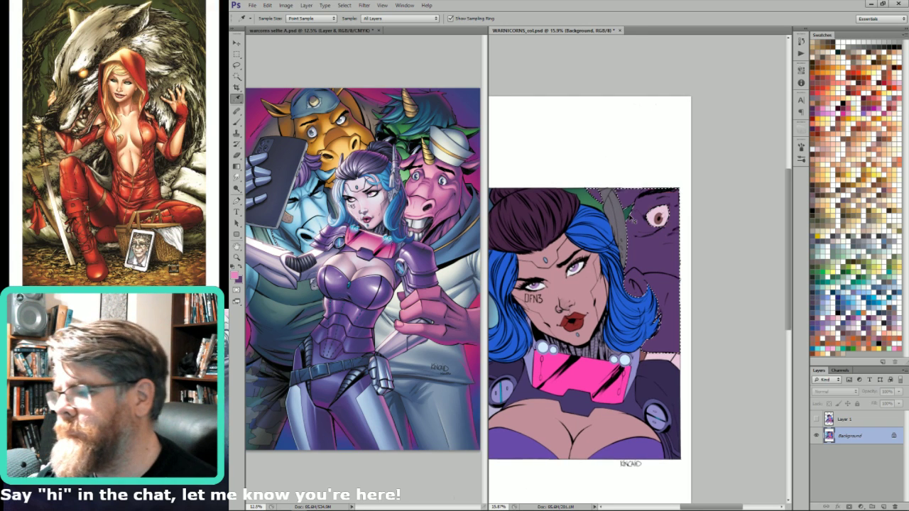
- Hide the selection outline and blend a pink radial gradient at 40% opacity over the lower part of the purple skin
key("ctrl+d")
key("g")
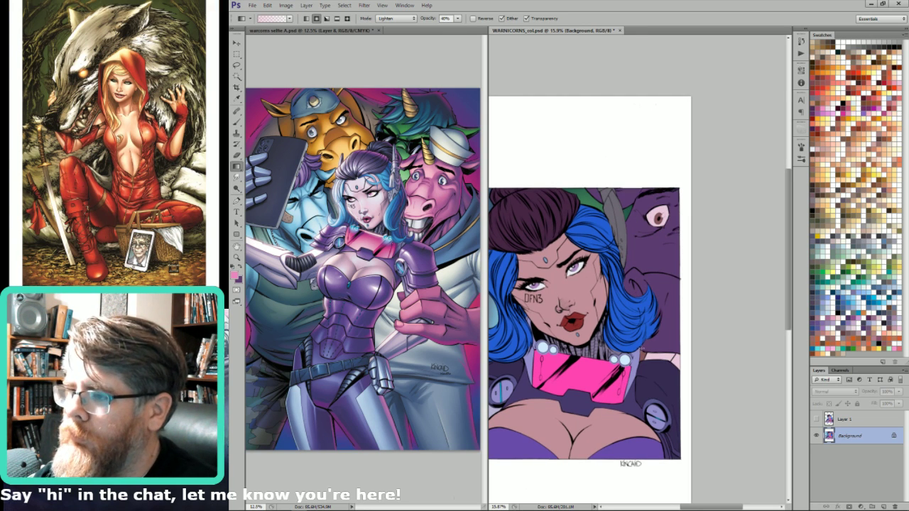
key("b")
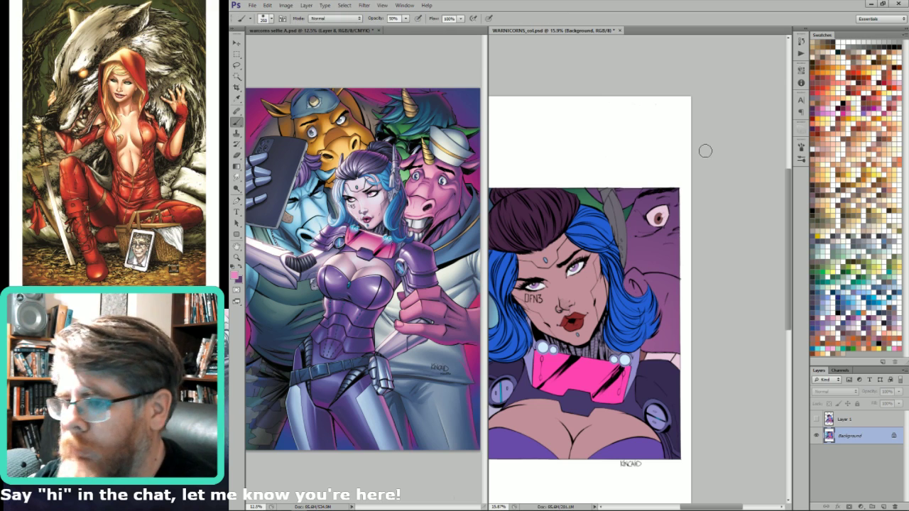
- Sample pinks from the unicorn's face and hand on the cover and paint the nostril beside the woman's hair with a smaller brush
key("i")
key("x")
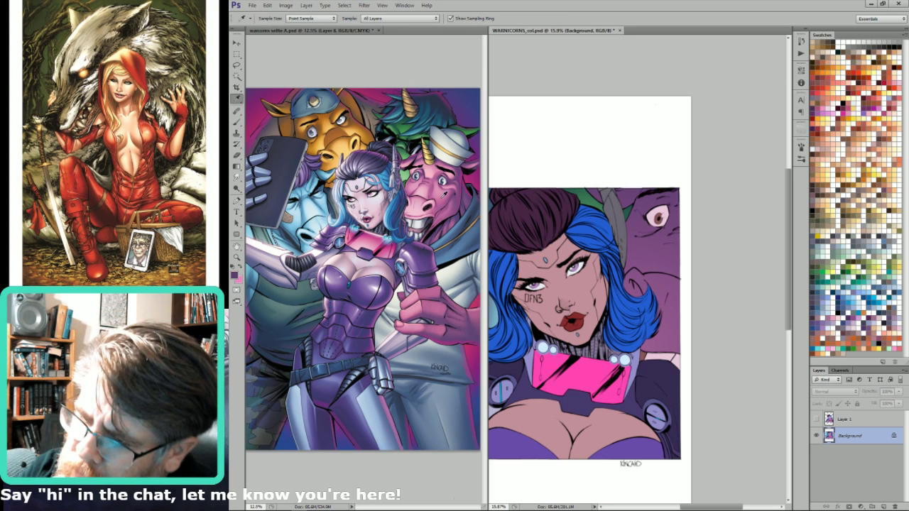
left_click(445, 196)
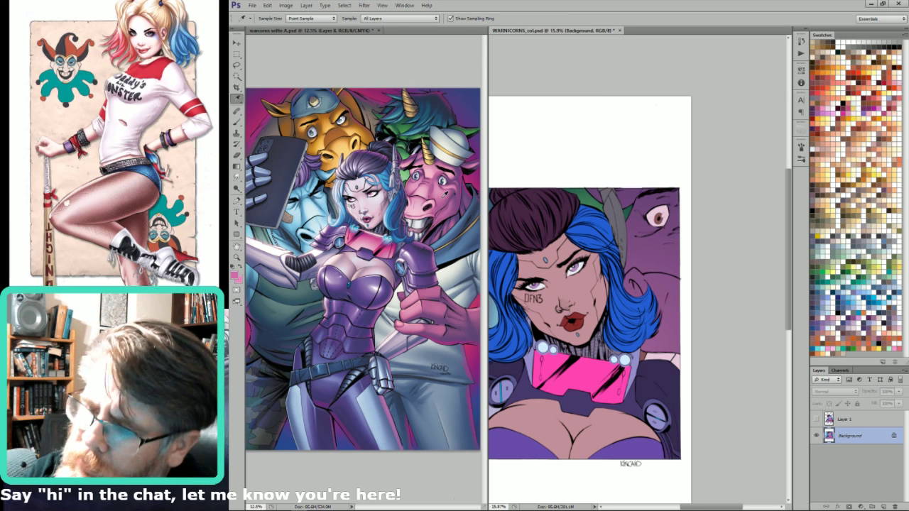
left_click(443, 305)
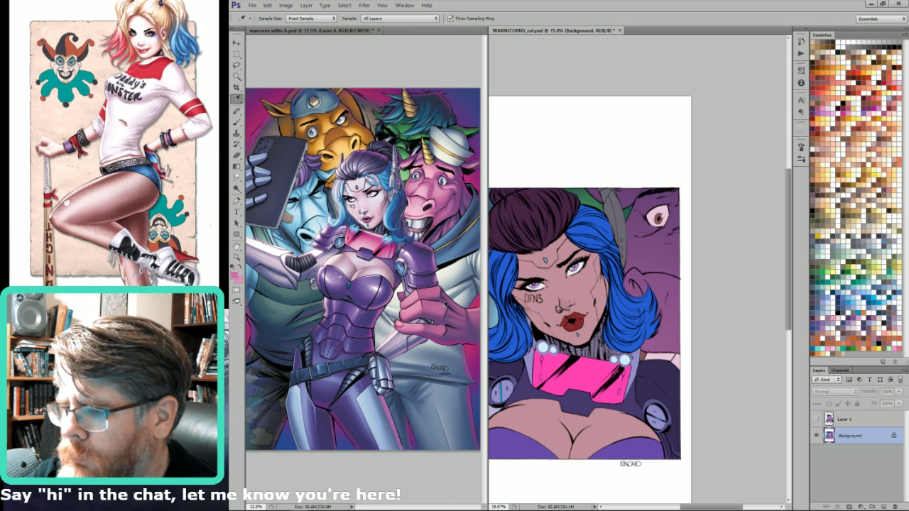
left_click(445, 304)
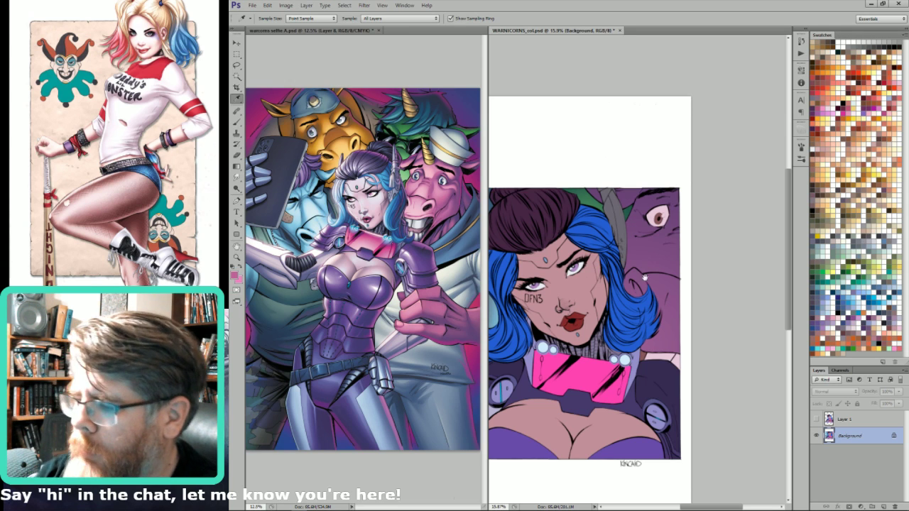
key("b")
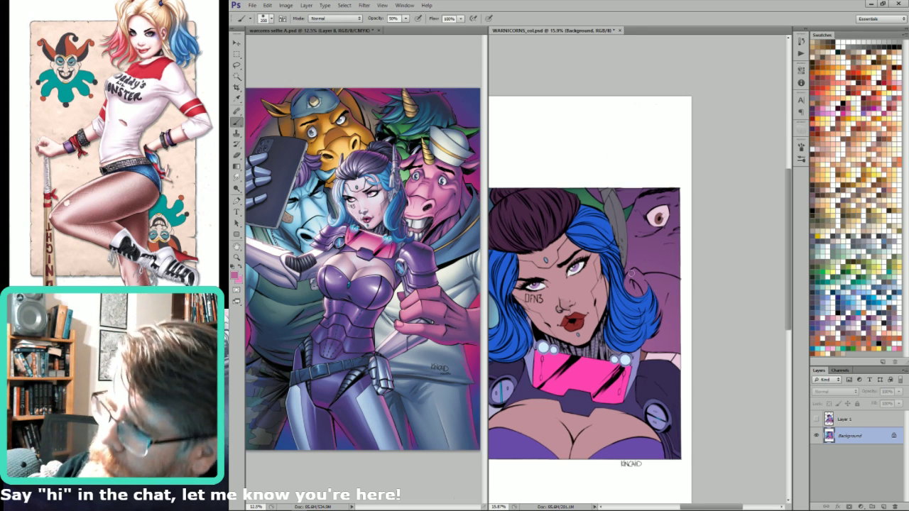
key("bracketleft")
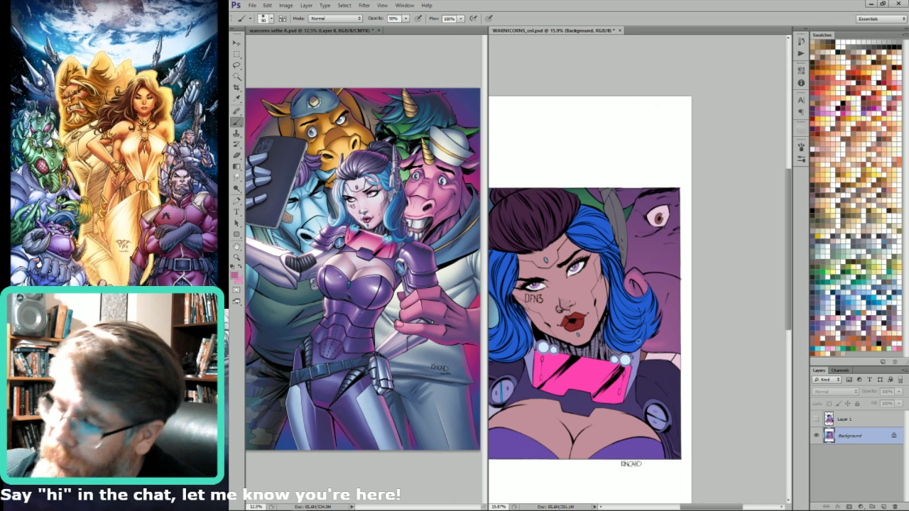
- Paint lighter pink over the pink character's muzzle and lower face with a larger brush, leaving purple shadows in the upper face
key("x")
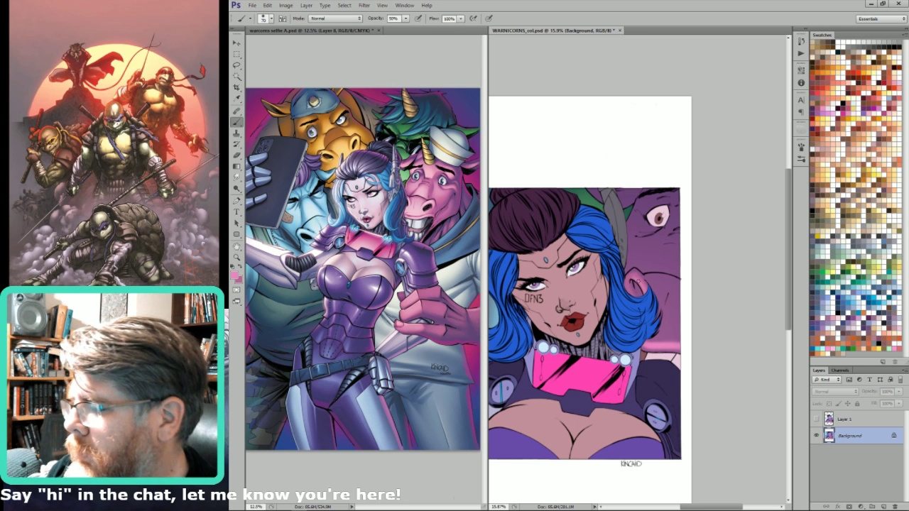
key("bracketright")
key("bracketright")
key("bracketright")
key("bracketright")
key("bracketright")
key("bracketright")
key("bracketright")
key("bracketright")
key("bracketright")
key("bracketright")
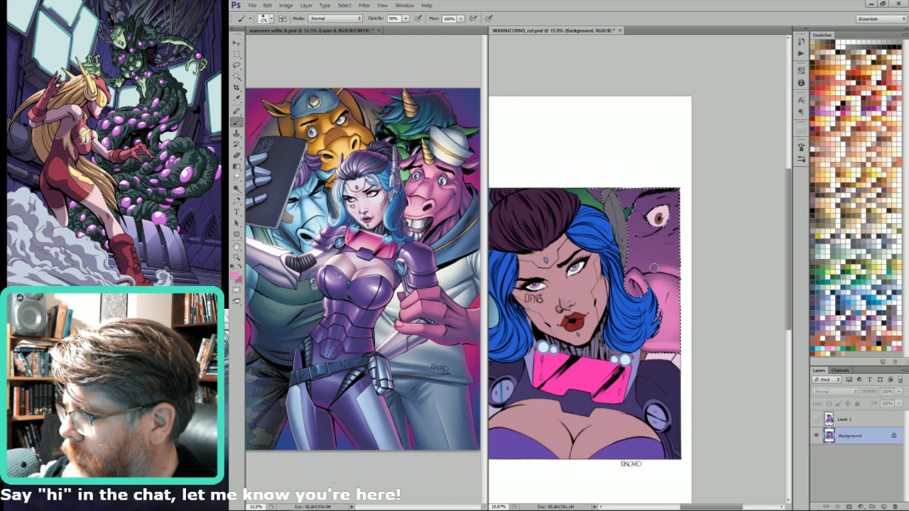
- Paint pink midtones around the eye and upper face, alternating the two sampled pinks and checking the selection outline
key("x")
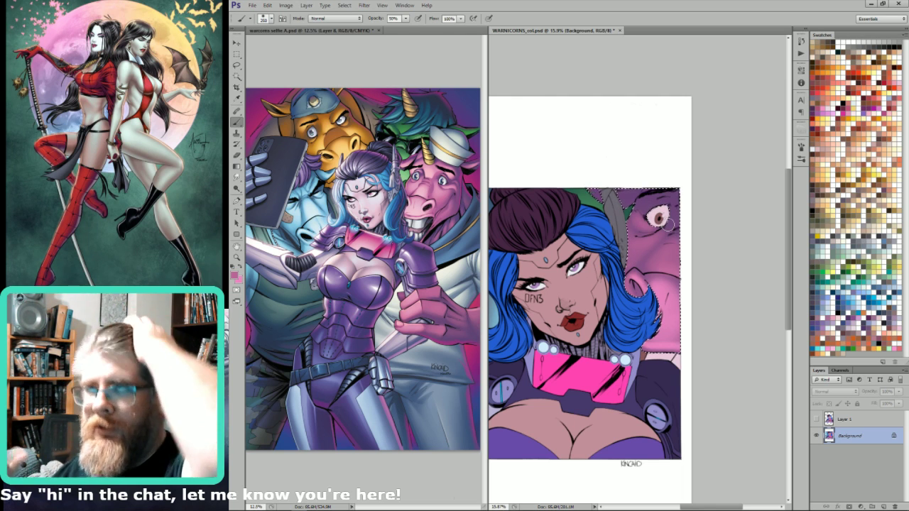
key("ctrl+d")
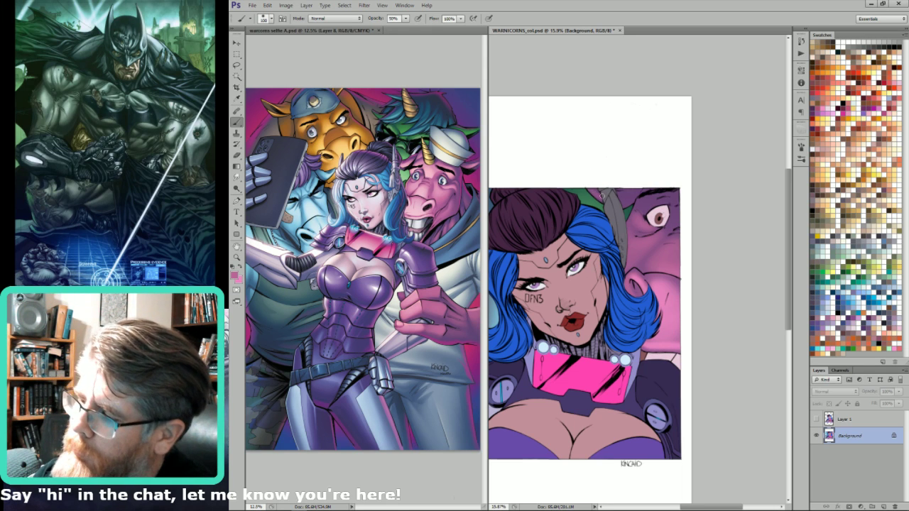
key("]")
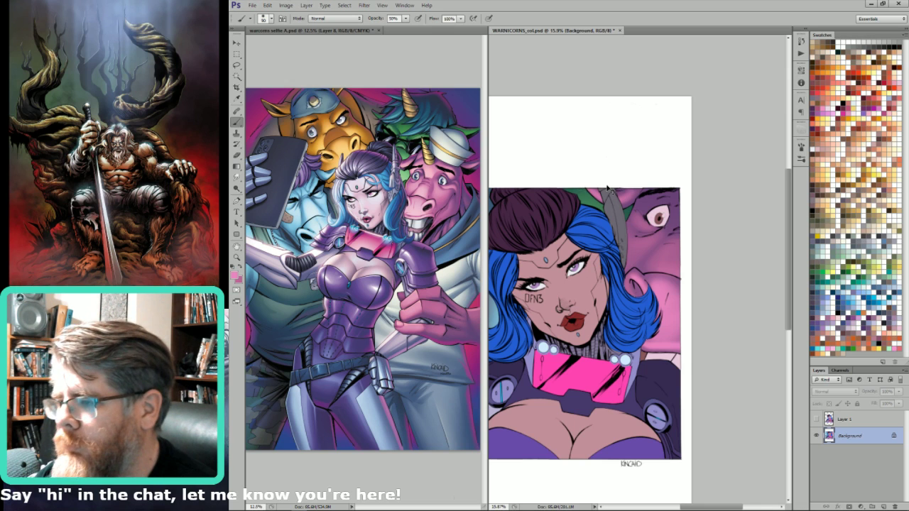
key("ctrl+h")
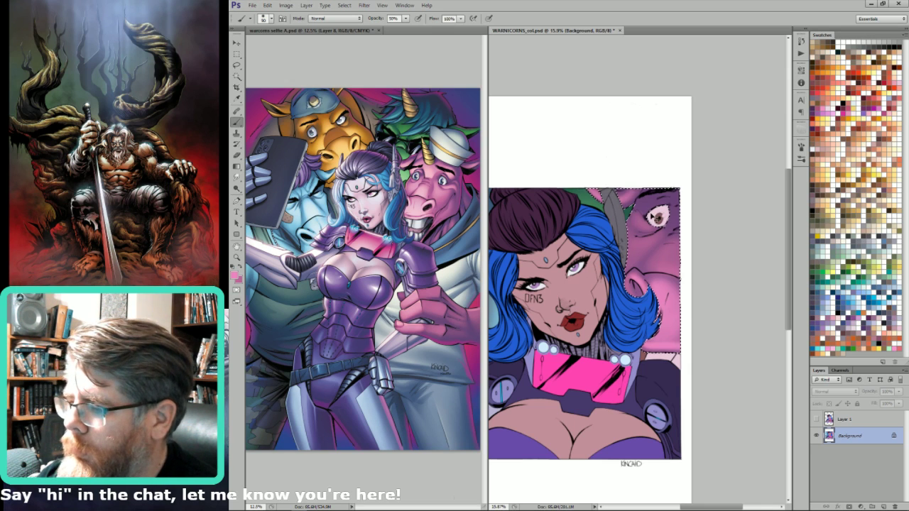
key("ctrl+d")
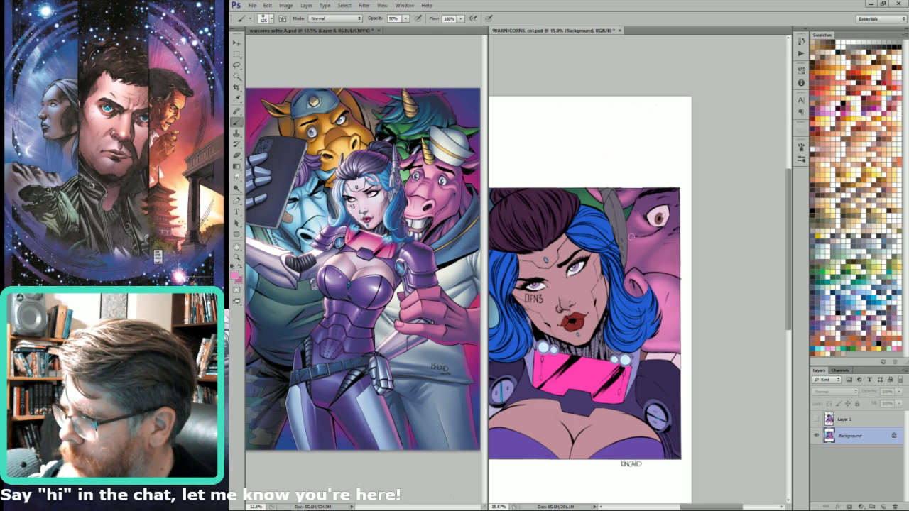
- Refine the pink highlights around the pink character's eye and brow, varying the brush size and swapping between the sampled pinks
key("bracketleft")
key("bracketleft")
key("bracketleft")
key("bracketleft")
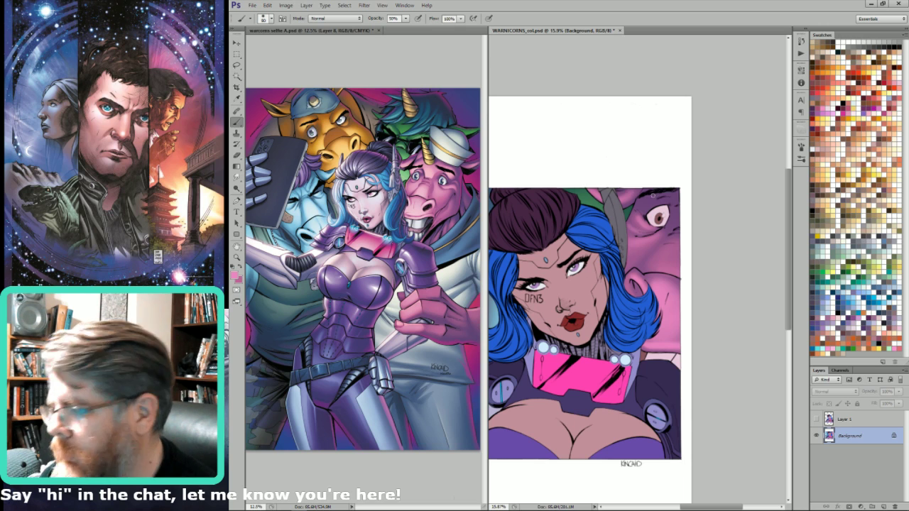
key("x")
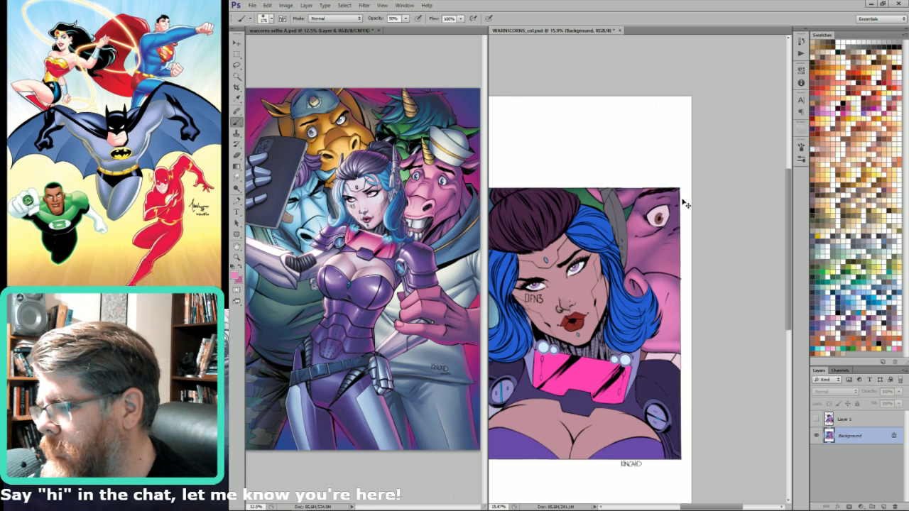
key("ctrl+d")
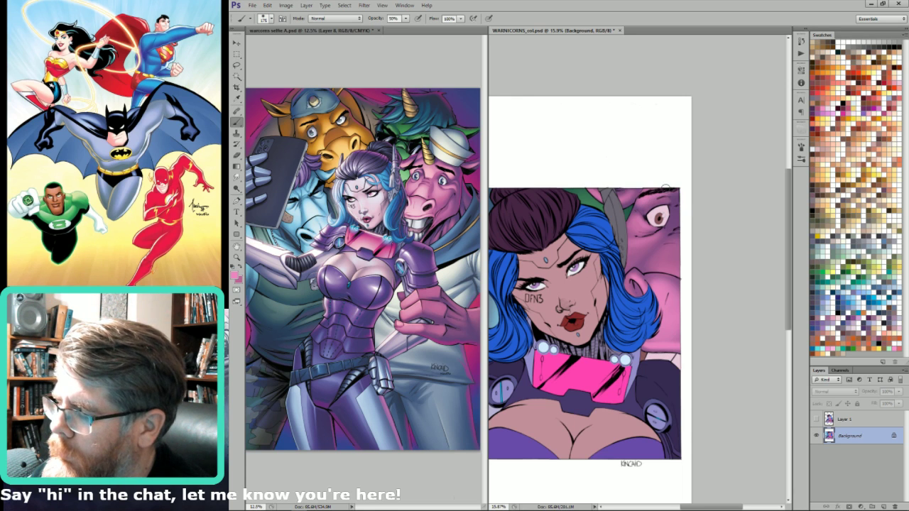
- Sample a purple from the skin beside the eye and paint soft shadows between the eye and the headpiece
key("x")
key("i")
left_click(671, 220)
key("b")
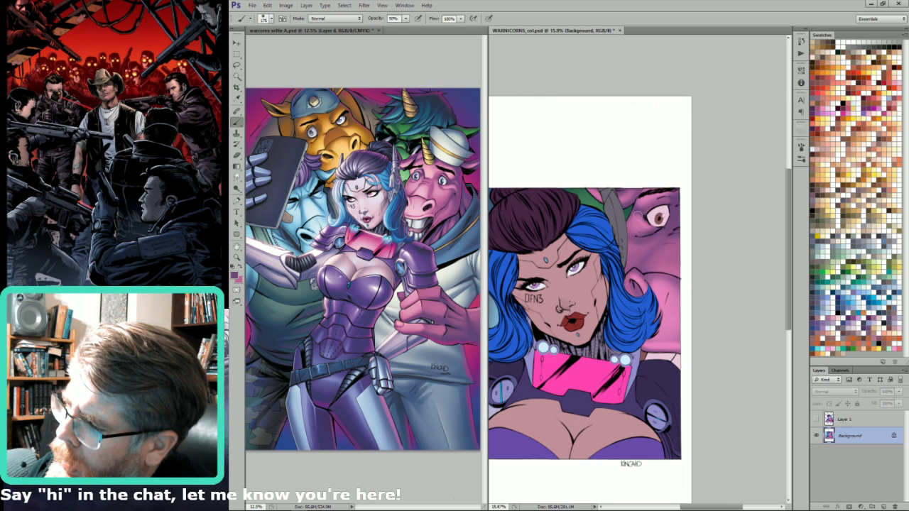
left_click_drag(640, 216, 643, 222)
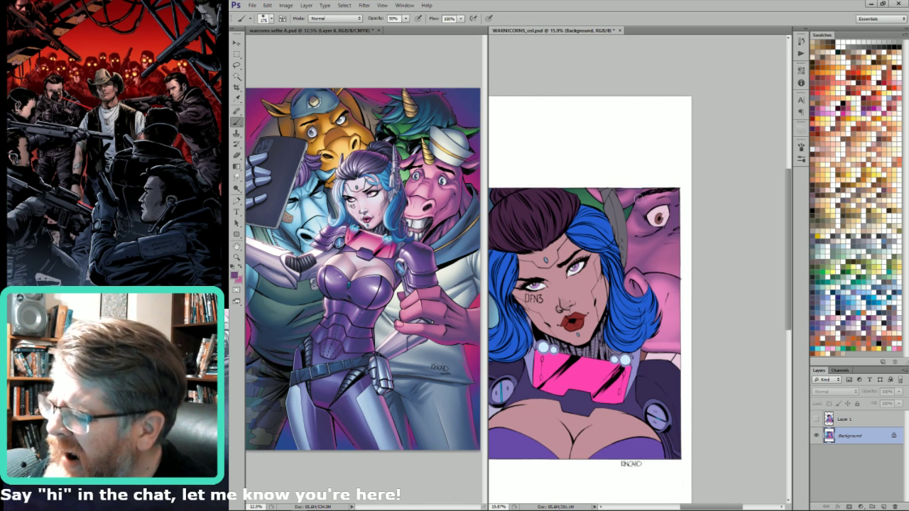
key("x")
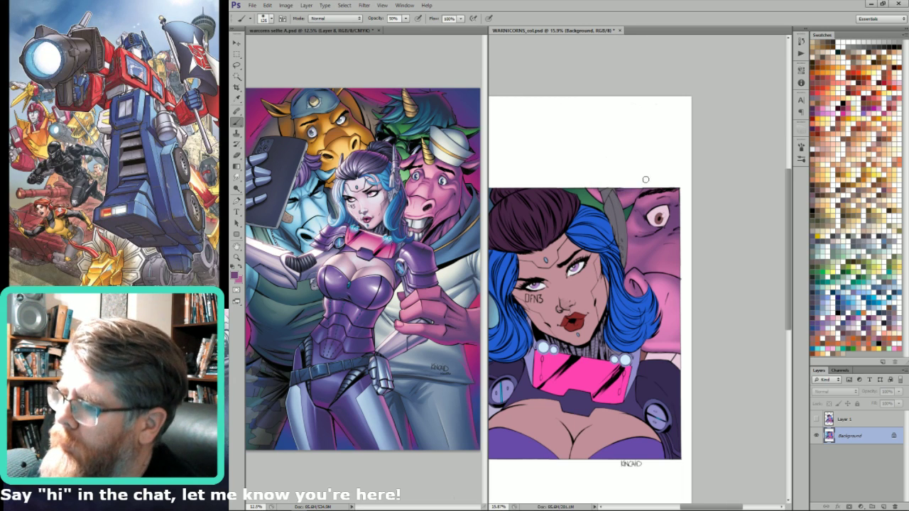
- Sample a midtone pink near the eye and blend the face shading with varied brush sizes, showing the selection outline again
key("bracketleft")
key("bracketleft")
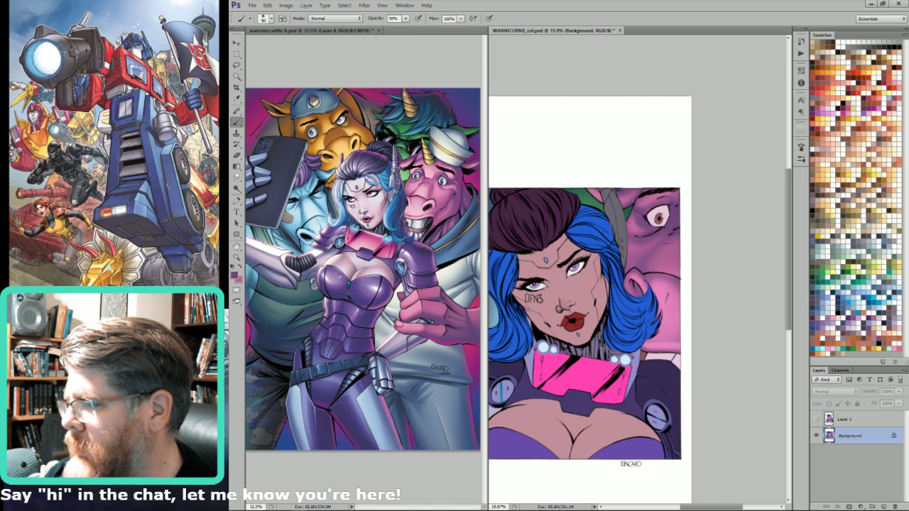
left_click(664, 205, "alt")
key("bracketleft")
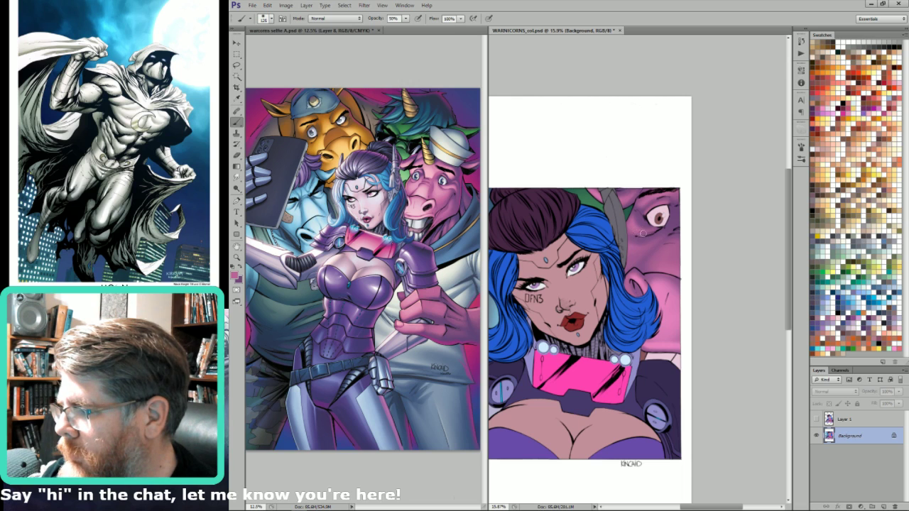
key("bracketright")
key("bracketright")
key("bracketright")
key("bracketright")
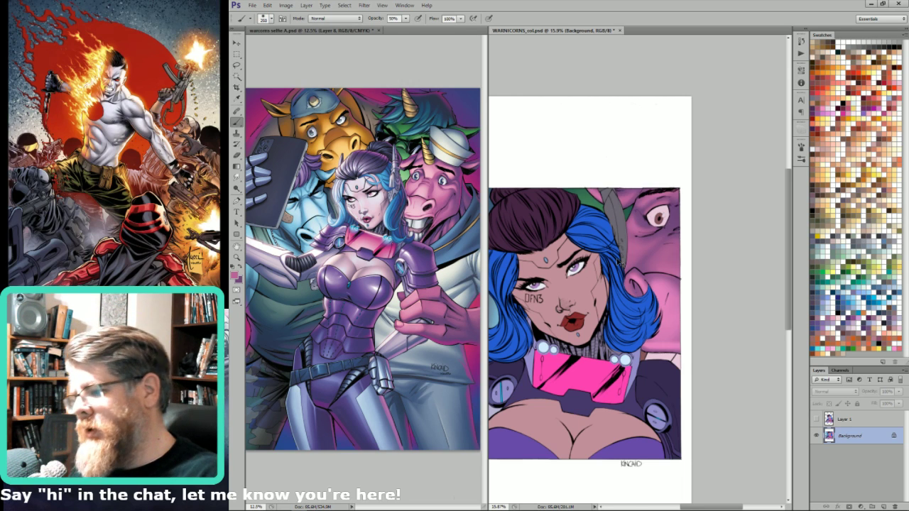
key("ctrl+h")
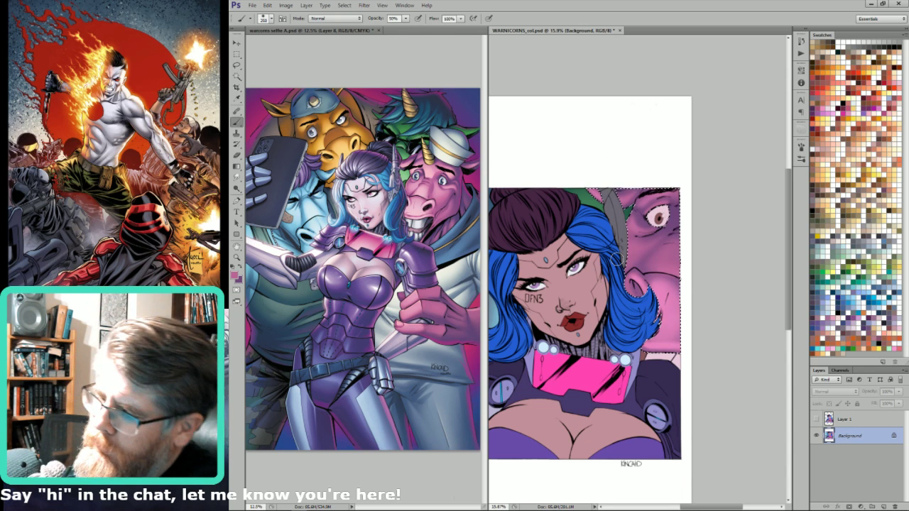
- Sample pinks from the pink character's lower face and blend the shading below the eye with a progressively smaller brush
left_click(671, 311, "alt")
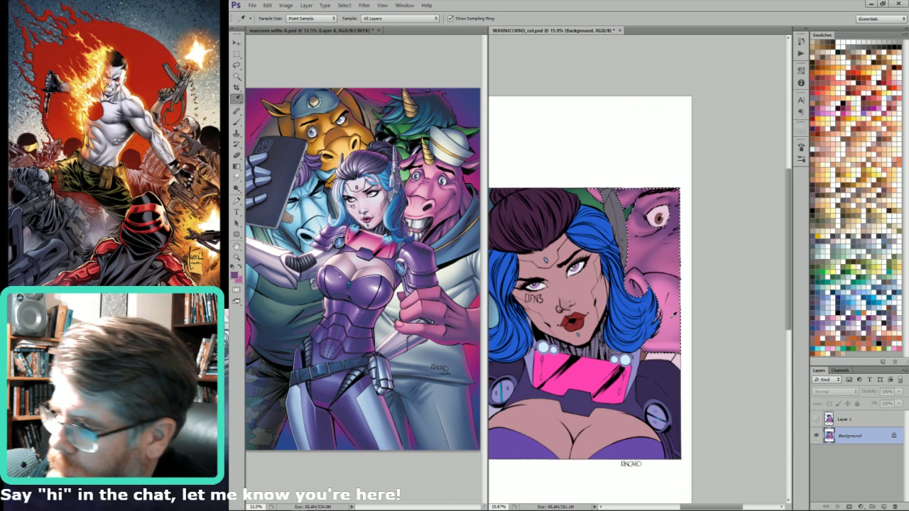
left_click(658, 318, "alt")
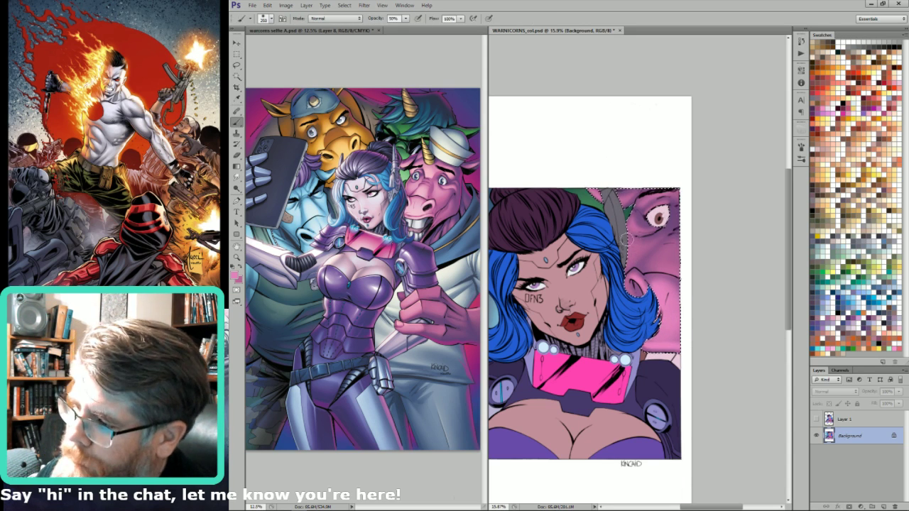
key("bracketleft")
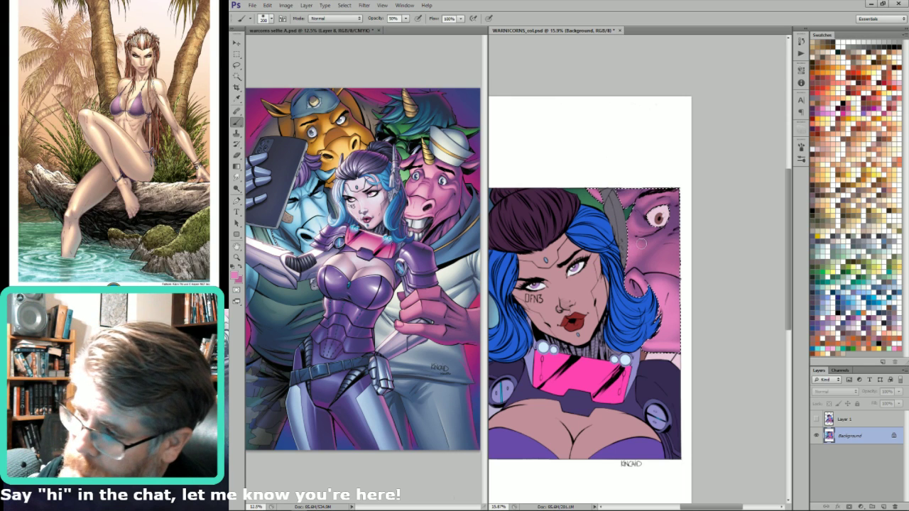
key("bracketleft")
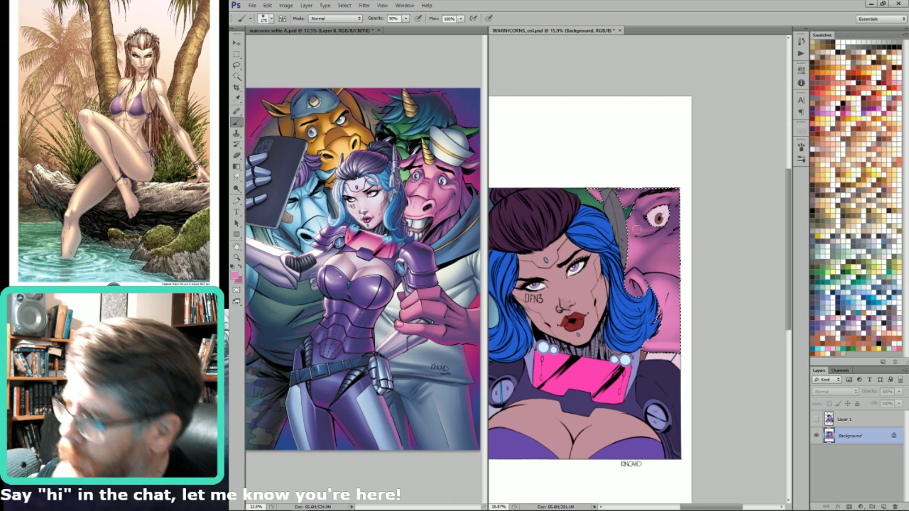
- Sample light pink highlight colors from the pink character's face on the cover
key("ctrl+0")
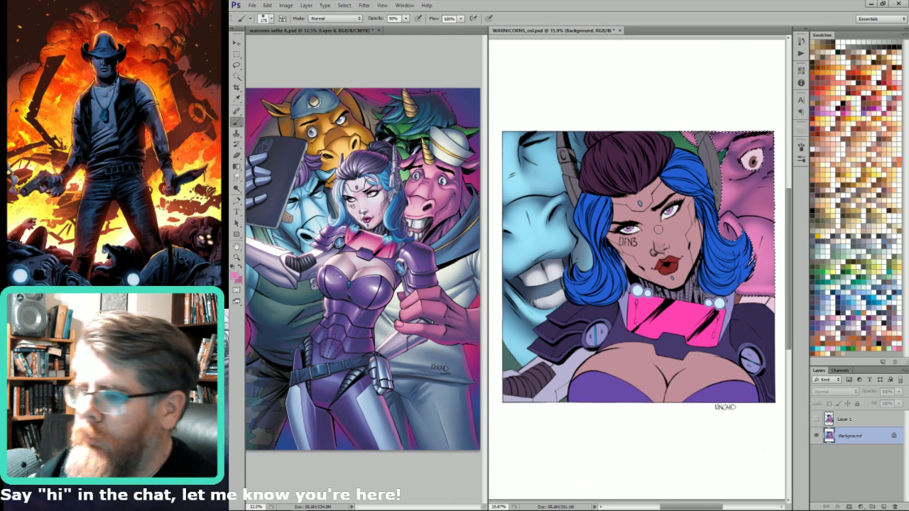
key("i")
left_click(435, 186)
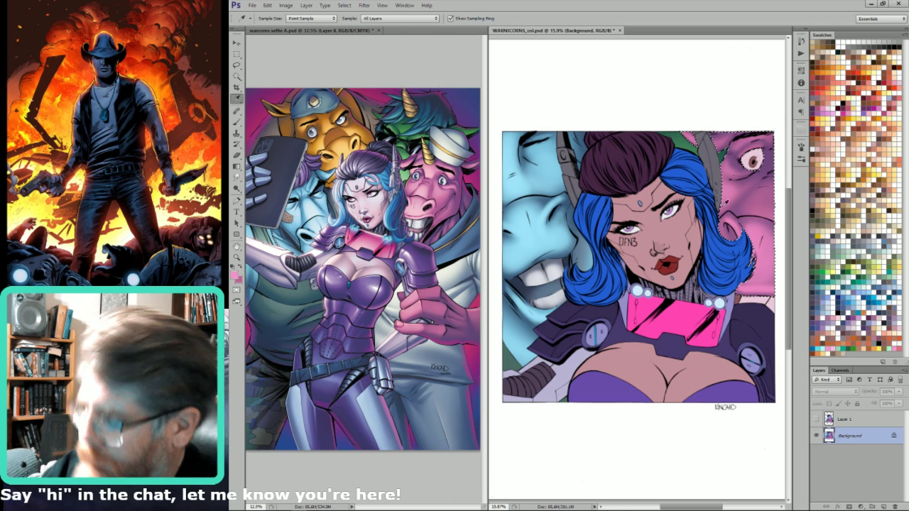
key("g")
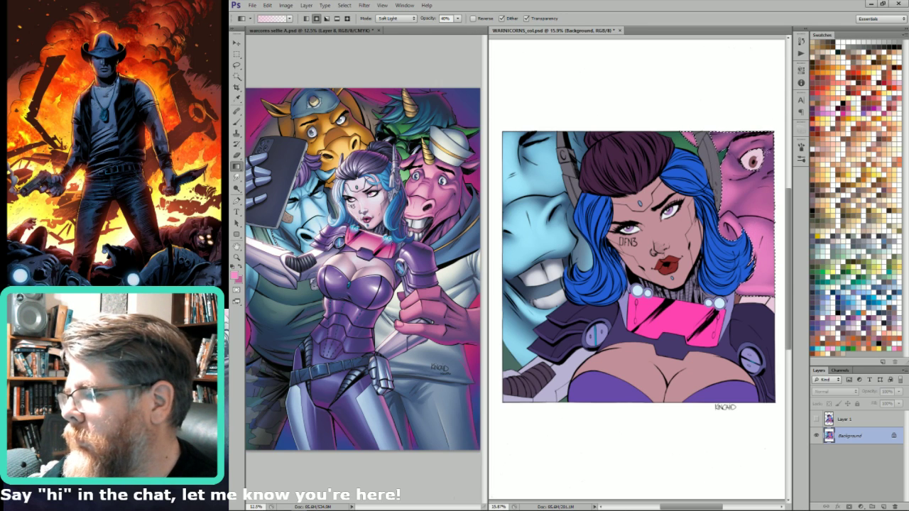
scroll(639, 270, "right", 1)
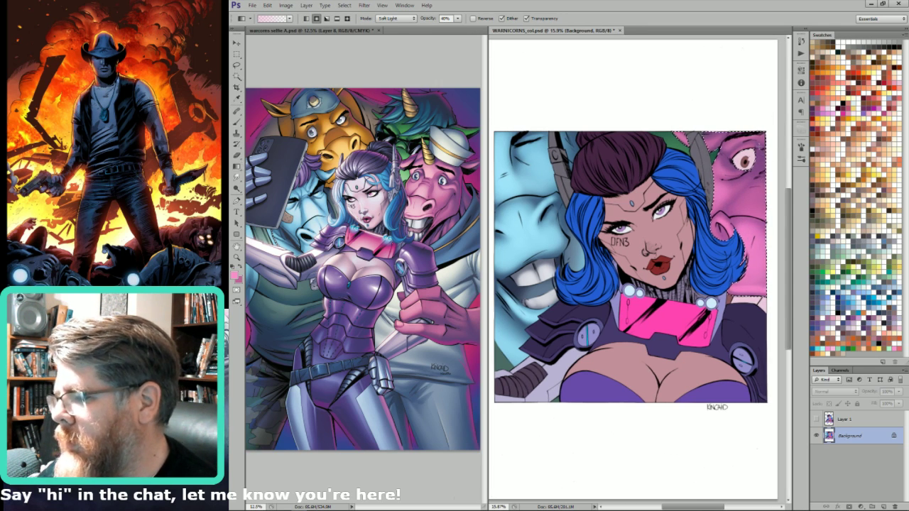
key("i")
left_click(435, 188)
left_click(430, 187)
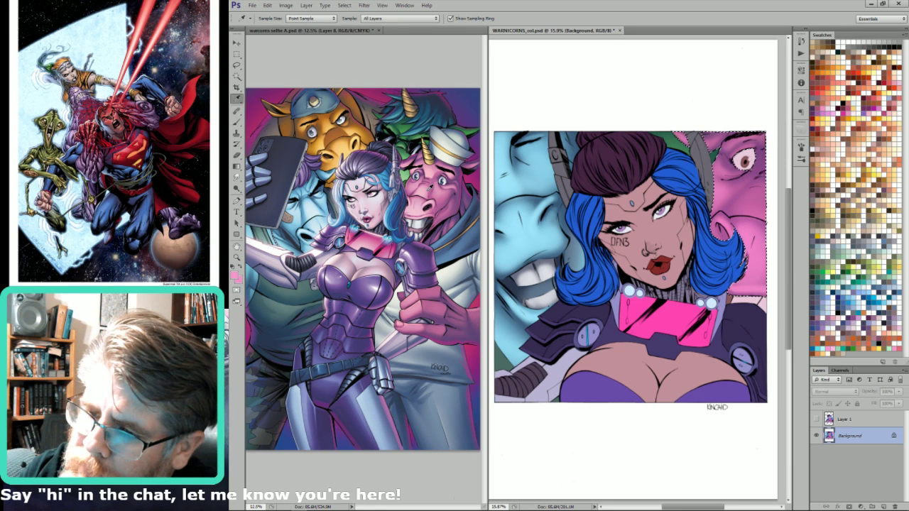
- Paint light pink highlights on the pink character's muzzle with progressively larger brush sizes, and clear the selection
key("b")
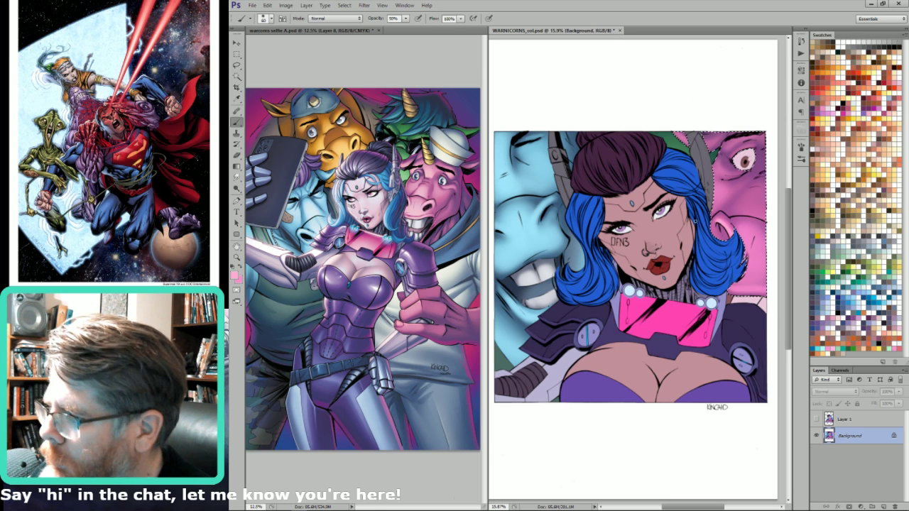
key("bracketright")
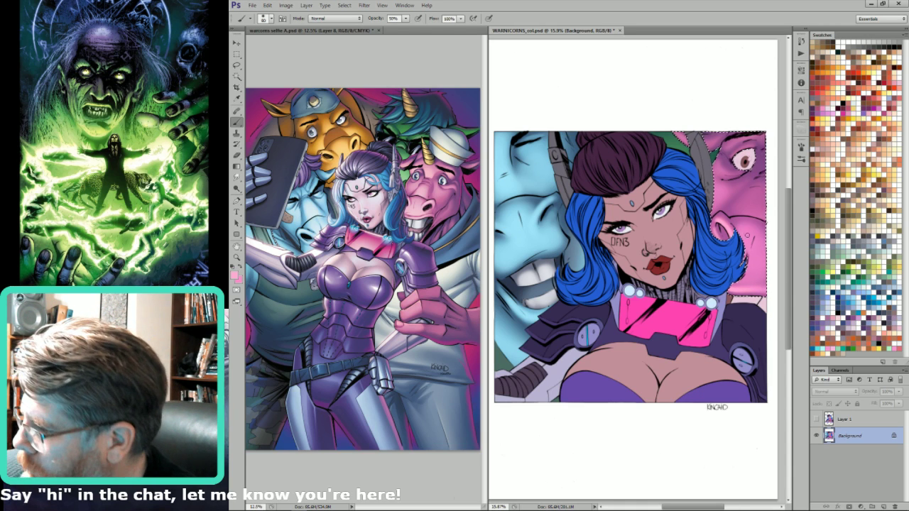
key("bracketright")
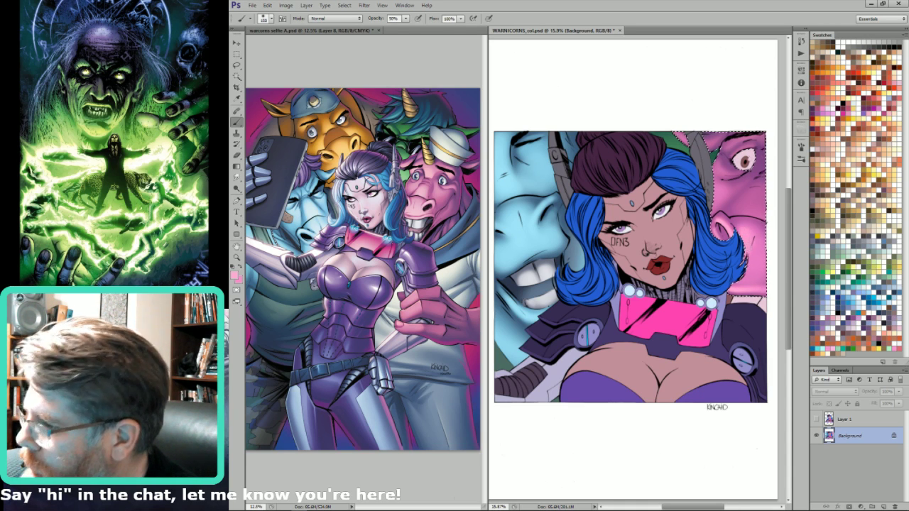
key("bracketright")
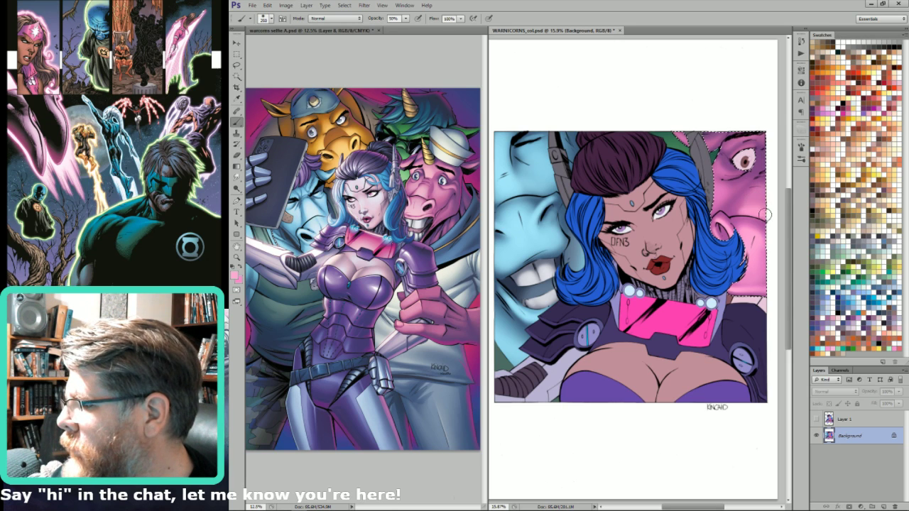
key("bracketright")
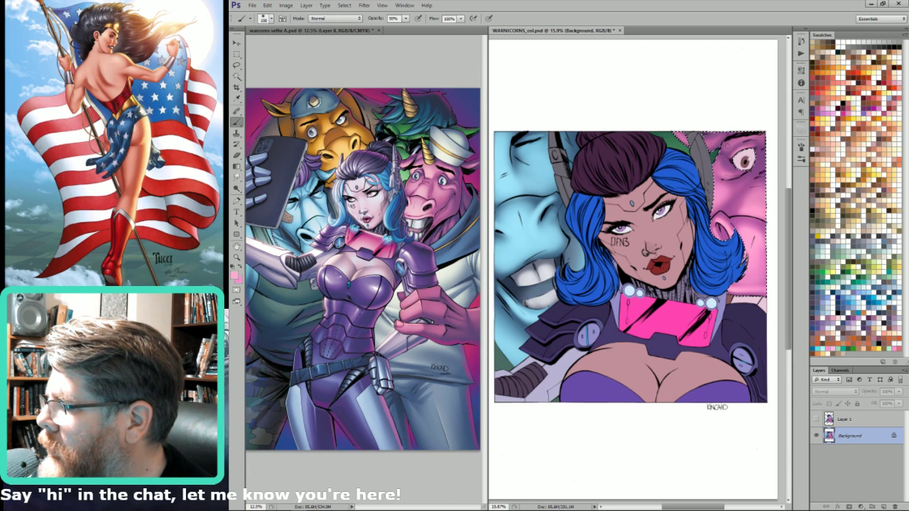
scroll(771, 178, "left", 1)
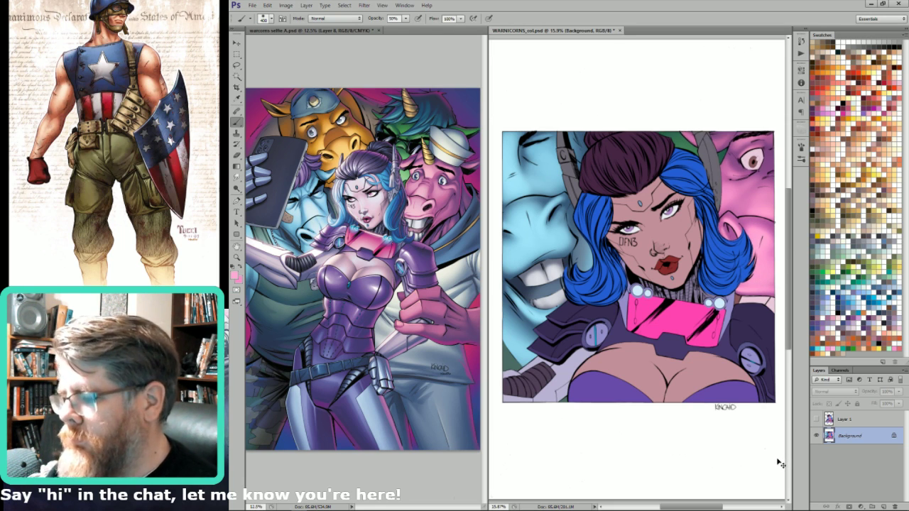
- Sample two shading colors from around the pink character's mouth on the cover
key("w")
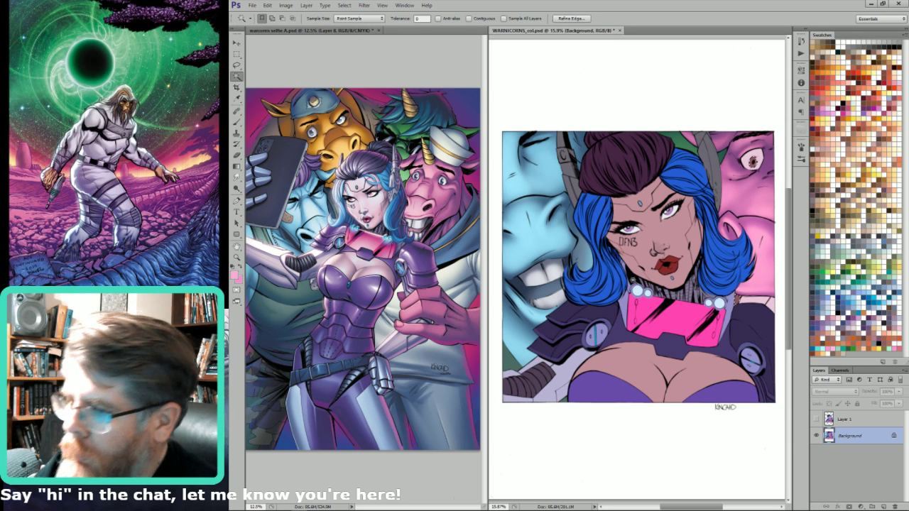
key("i")
left_click(425, 225)
key("x")
left_click(420, 228)
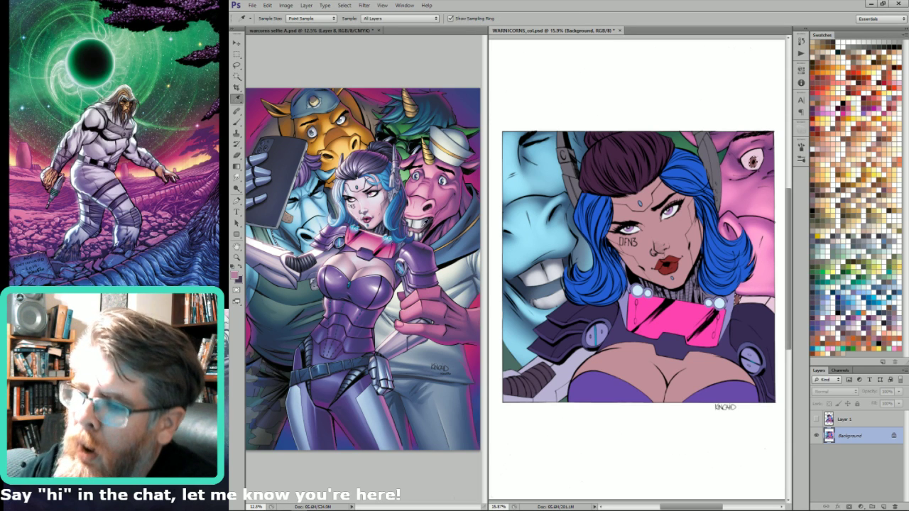
- Select the pink character's eye and teeth areas and recolor them with gray sampled from the blue character's teeth
key("w")
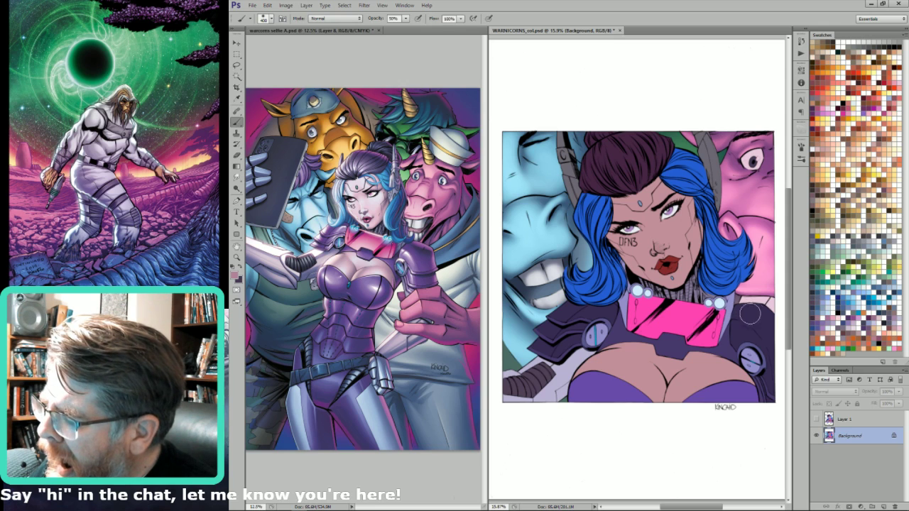
key("i")
left_click(548, 260)
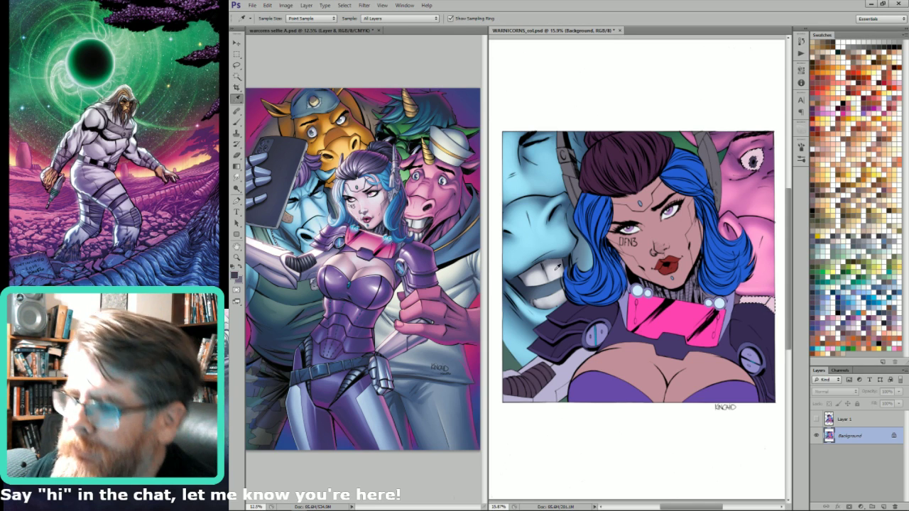
key("b")
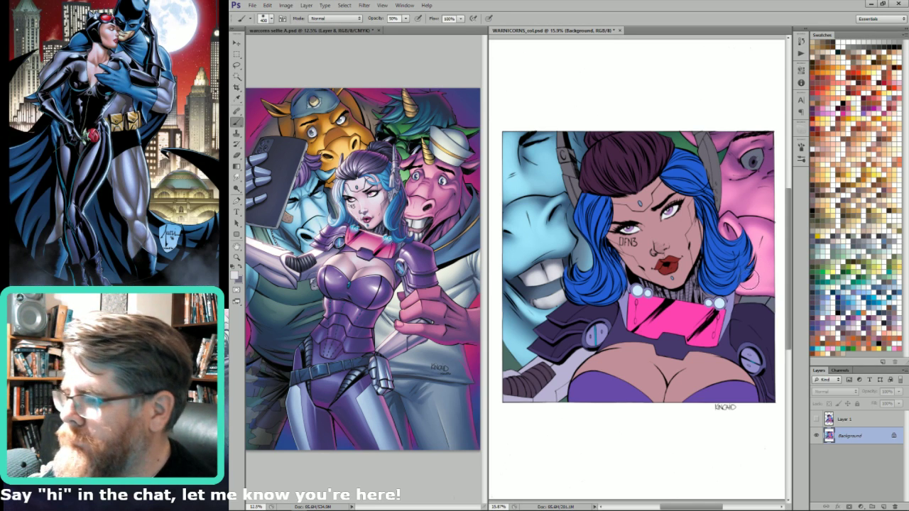
- Paint light tones on the pink character's teeth and eye white, varying the brush size between small details and broader areas
key("bracketleft")
key("bracketleft")
key("bracketleft")
key("bracketleft")
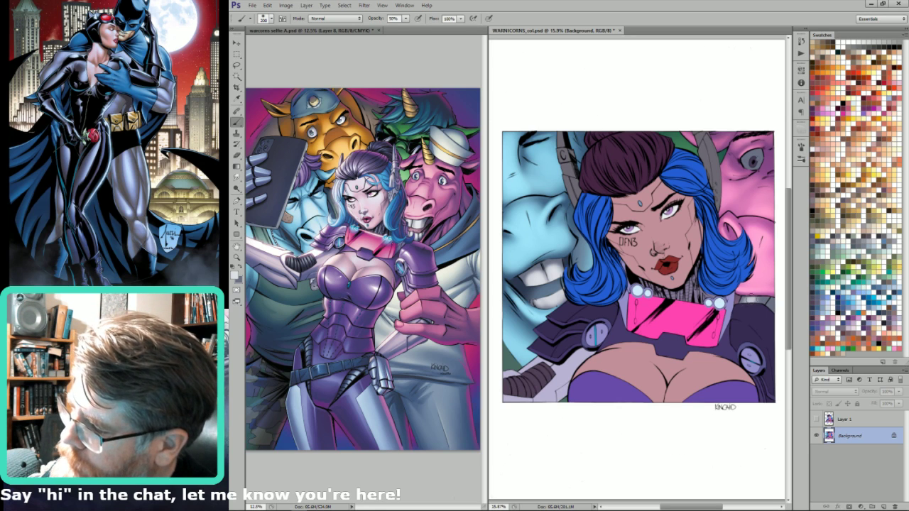
key("bracketleft")
key("bracketleft")
key("bracketleft")
left_click_drag(771, 303, 747, 310)
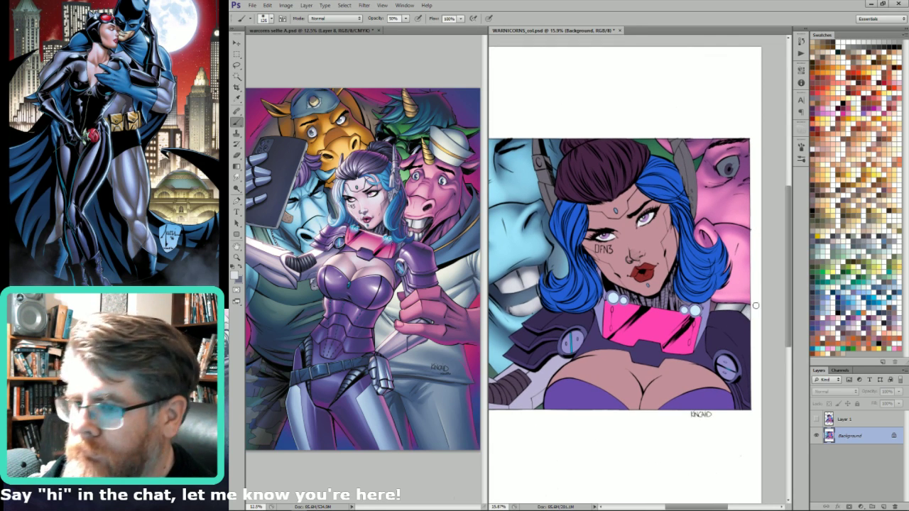
key("bracketright")
key("bracketright")
key("bracketright")
key("bracketright")
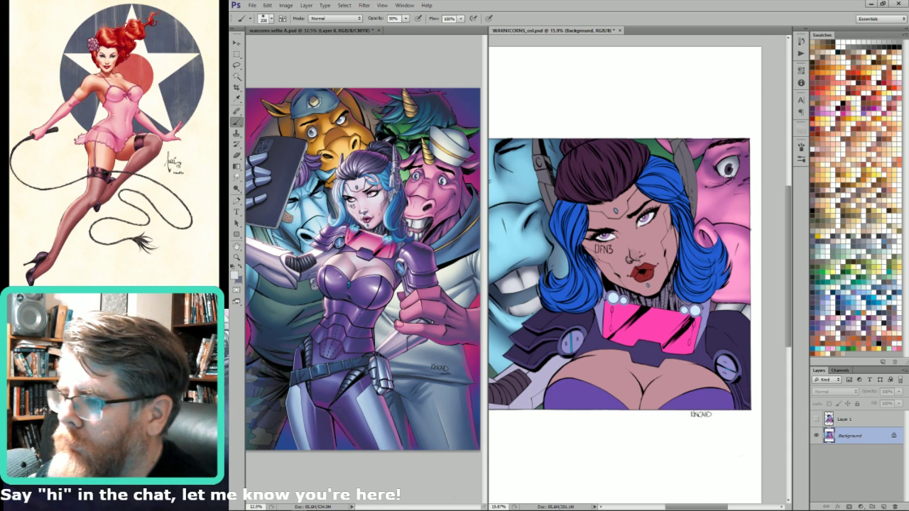
- Sample the blues from the pink character's eye on the cover and paint the matching iris blue in the artwork
key("w")
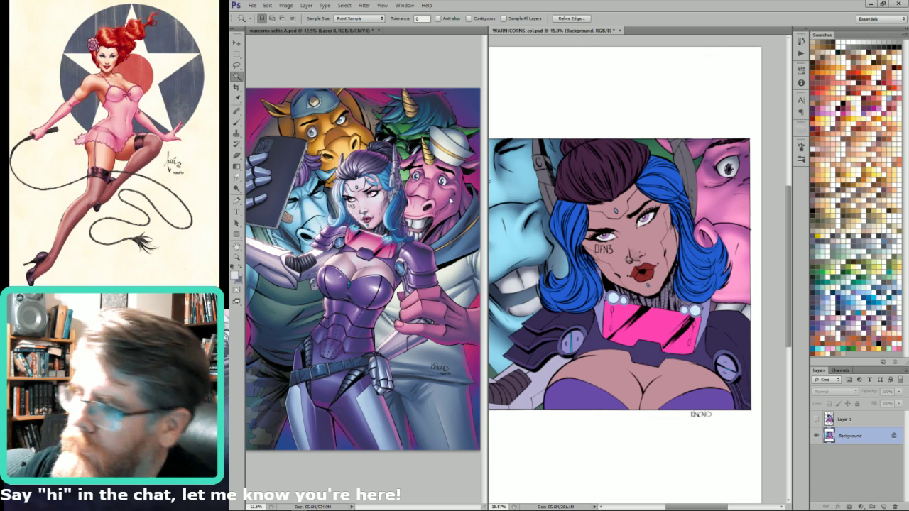
left_click(448, 188)
left_click_drag(424, 190, 455, 158)
key("i")
left_click(384, 307)
key("x")
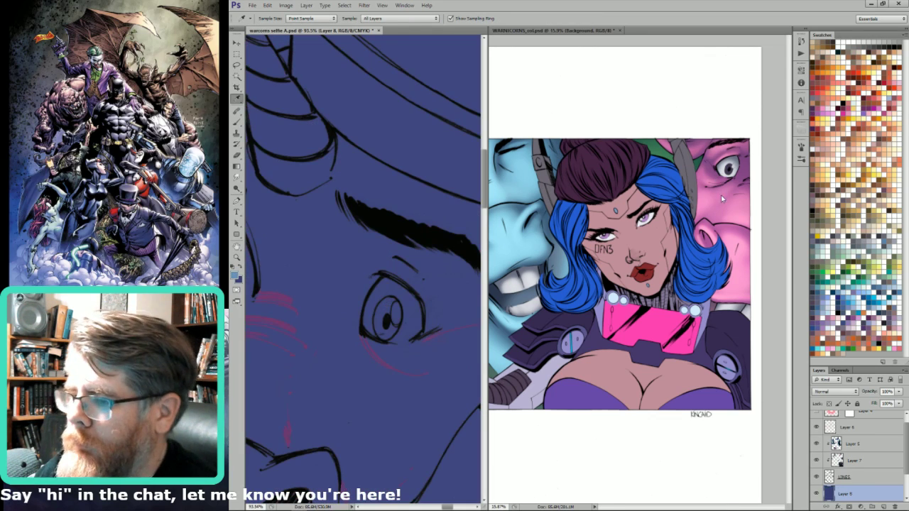
left_click(739, 183)
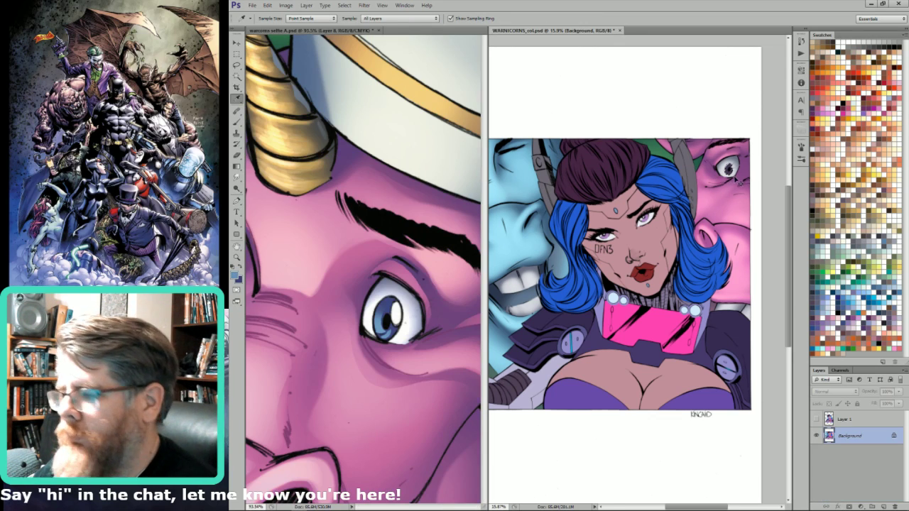
key("b")
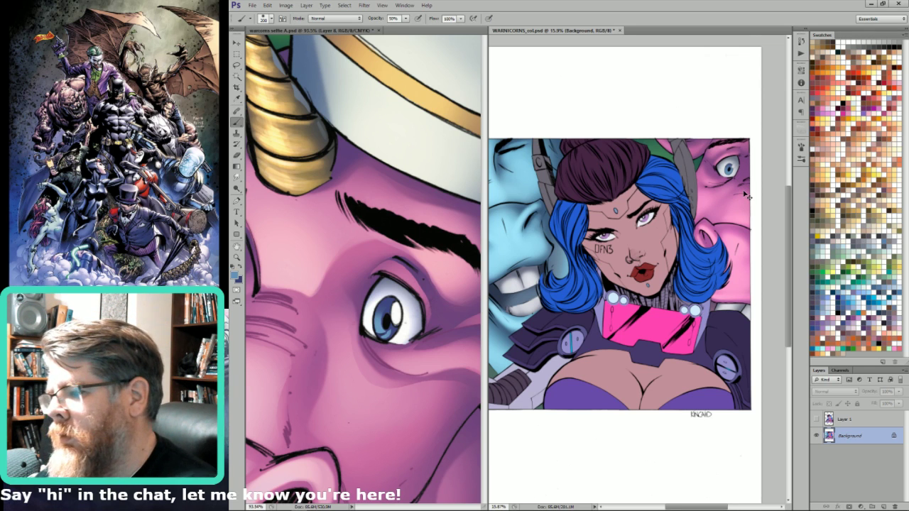
- Hide the Background layer, show the Alpha 1 line art channel, and set up the Lasso tool with default black and white colors
left_click(816, 435)
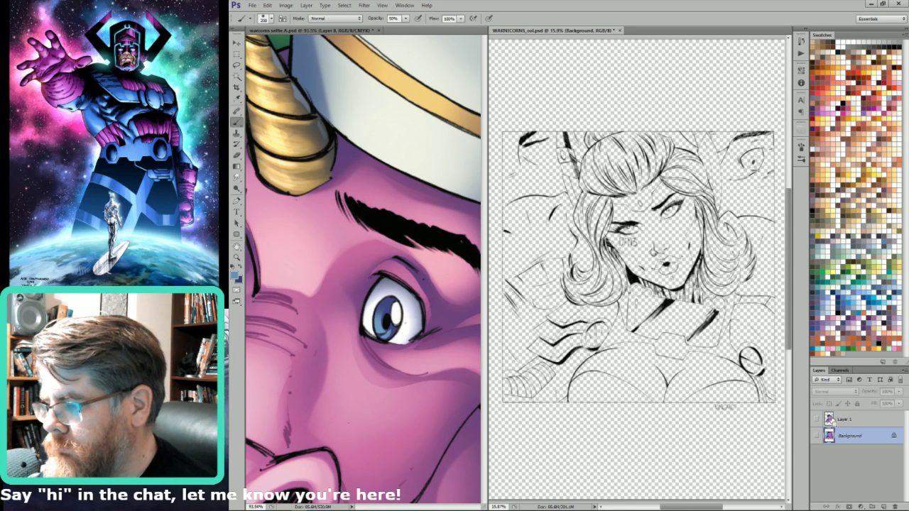
key("ctrl+6")
key("l")
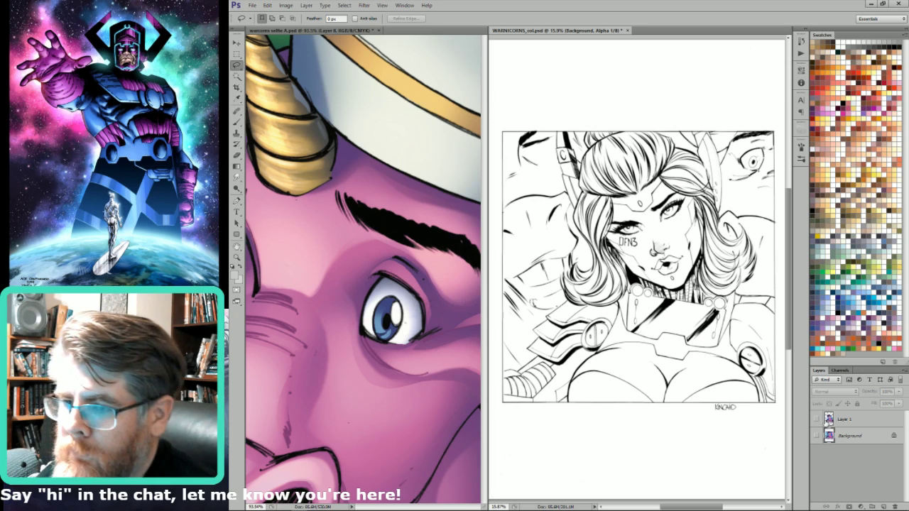
key("d")
key("x")
- Trace a freehand Lasso outline around the woman's figure, following the armor, the panel's lower edge, her shoulder, hair and horn
left_click_drag(523, 299, 570, 362)
left_click_drag(570, 362, 619, 331)
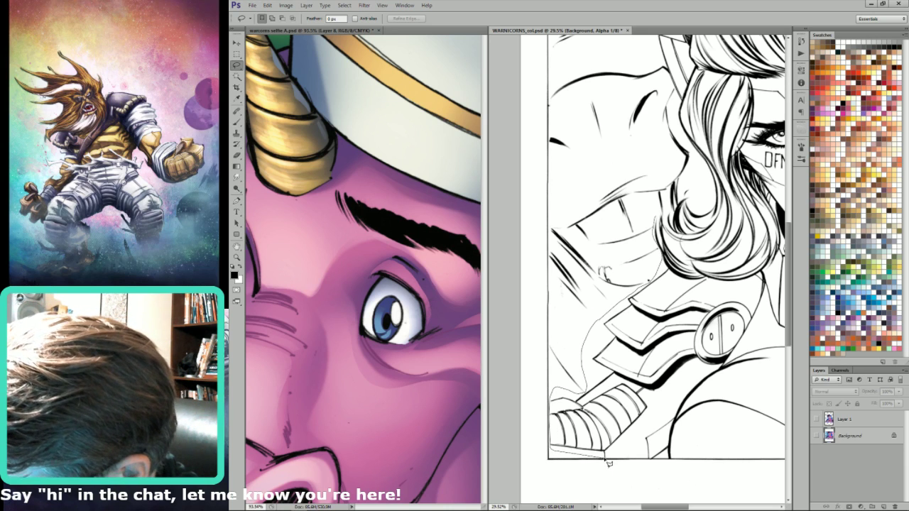
scroll(609, 463, "right", 6)
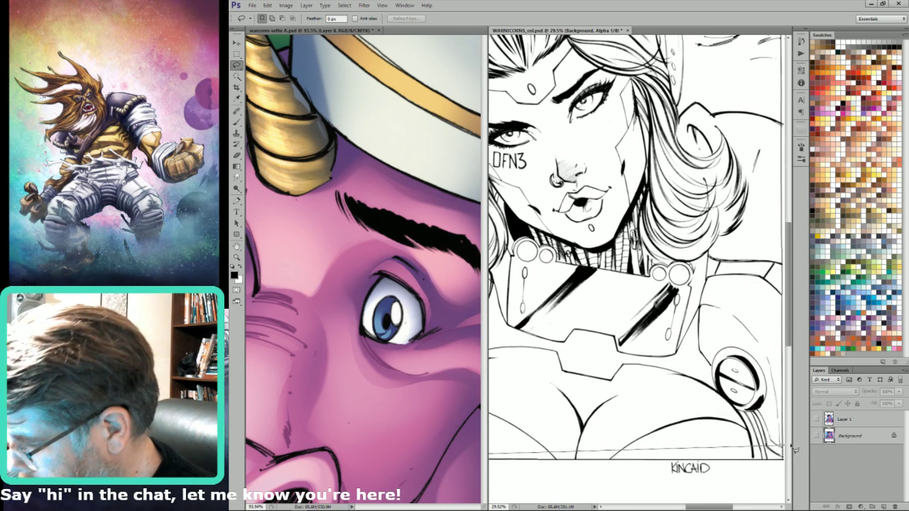
scroll(794, 450, "right", 1)
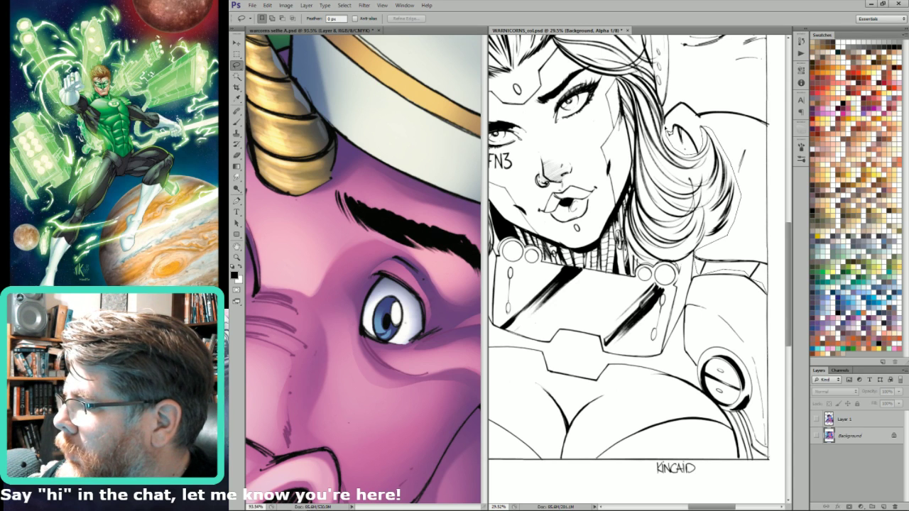
scroll(668, 85, "up", 3)
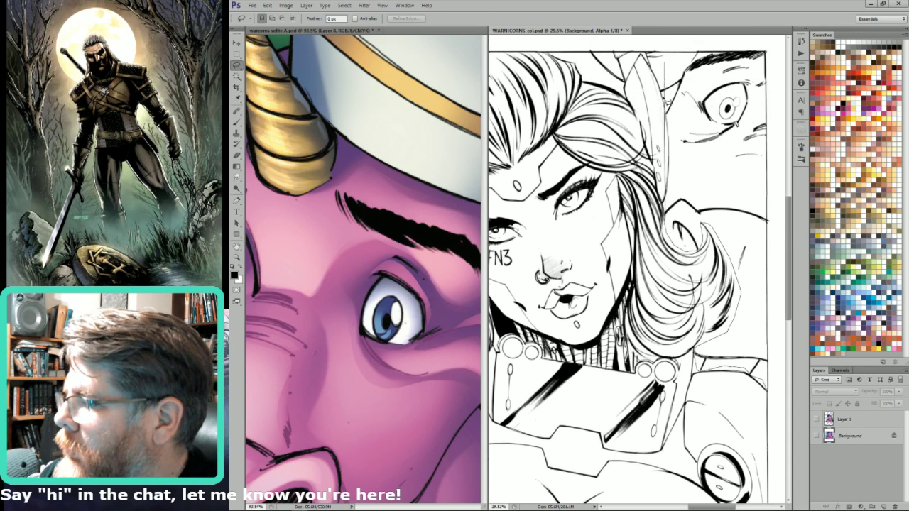
left_click_drag(671, 205, 673, 127)
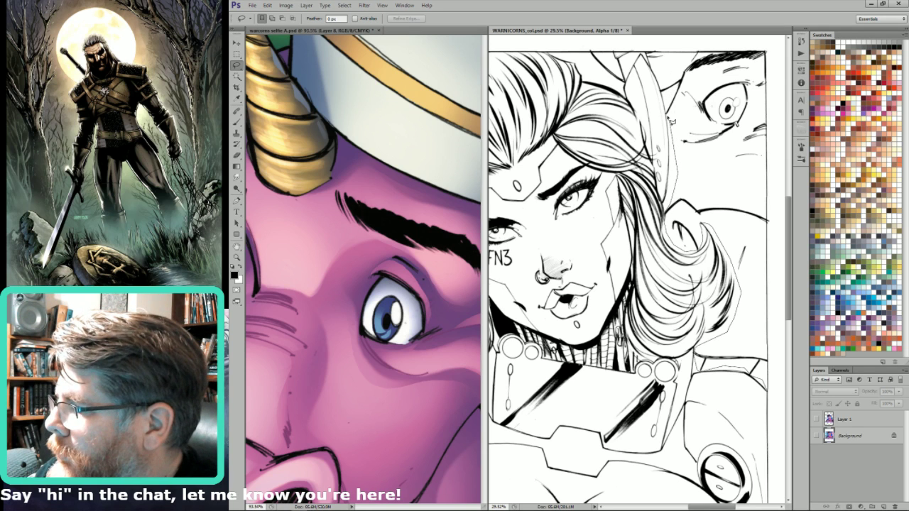
mouse_move(667, 95)
left_mouse_down()
mouse_move(619, 100)
mouse_move(507, 180)
mouse_move(548, 201)
mouse_move(534, 172)
left_mouse_up()
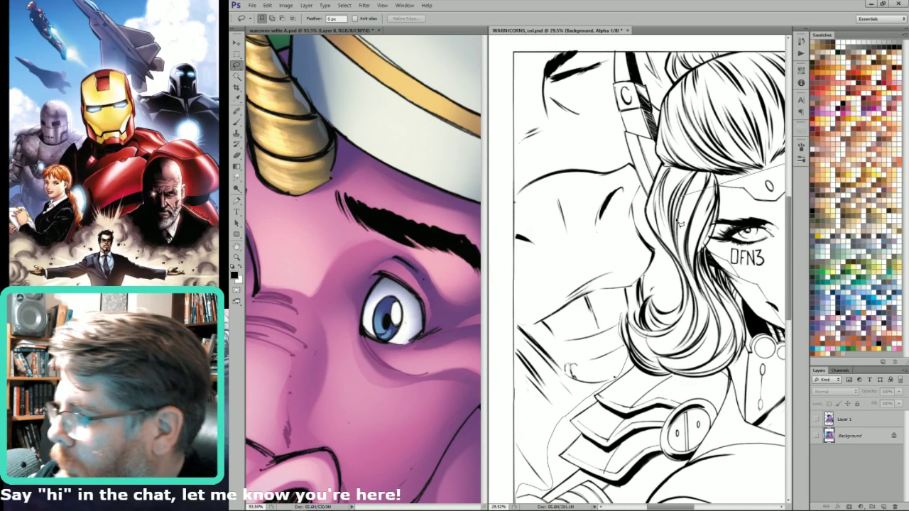
- Finish the Lasso selection of the woman's figure along the outer contour of her hair beside the blue character
mouse_move(679, 223)
left_mouse_down()
mouse_move(774, 169)
mouse_move(652, 212)
mouse_move(657, 288)
left_mouse_up()
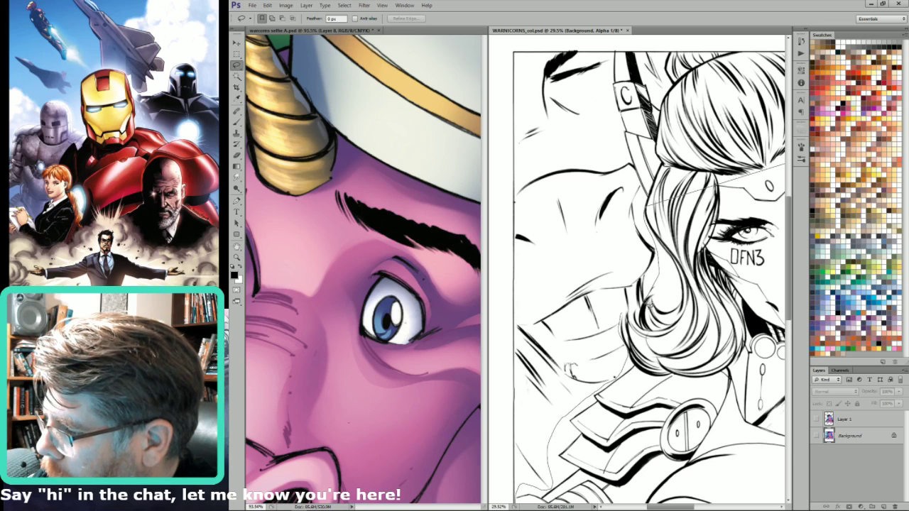
mouse_move(637, 314)
left_mouse_down()
mouse_move(632, 321)
mouse_move(624, 311)
left_mouse_up()
key("ctrl+2")
key("ctrl+6")
left_click_drag(682, 257, 558, 331)
mouse_move(556, 297)
left_mouse_down()
mouse_move(633, 323)
mouse_move(617, 338)
mouse_move(605, 299)
mouse_move(601, 310)
mouse_move(618, 207)
mouse_move(609, 156)
mouse_move(617, 202)
mouse_move(623, 153)
mouse_move(770, 161)
mouse_move(766, 149)
mouse_move(710, 142)
mouse_move(675, 160)
mouse_move(718, 186)
mouse_move(706, 159)
mouse_move(746, 156)
mouse_move(754, 179)
mouse_move(687, 295)
left_mouse_up()
key("ctrl+0")
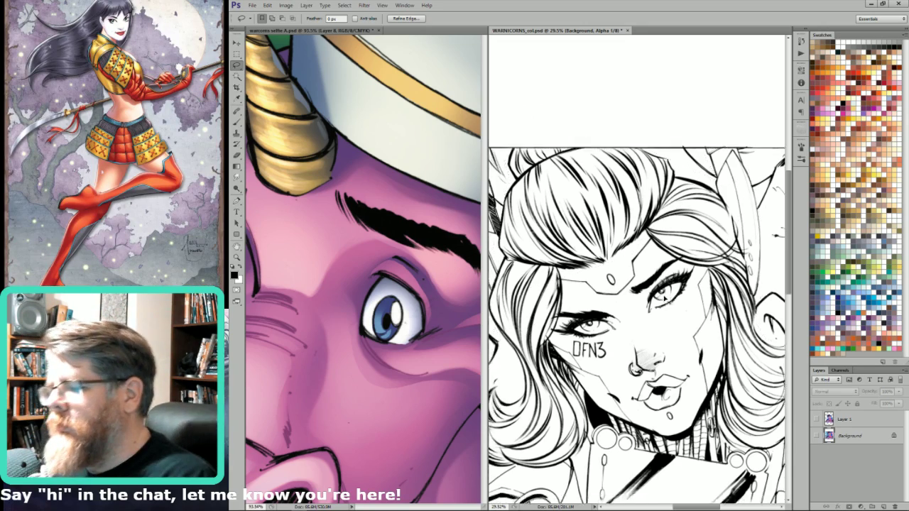
- Check the woman's selection in Quick Mask and against the composite and the Alpha 1 line art
key("q")
key("q")
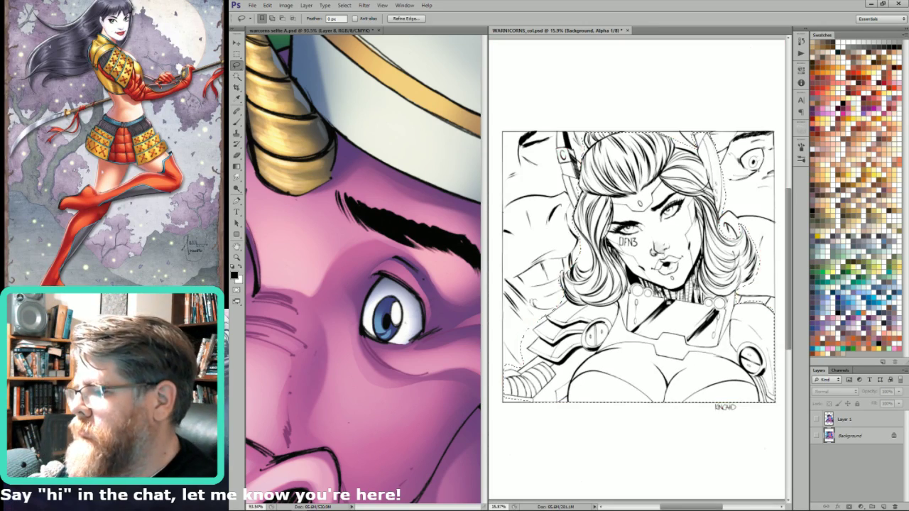
key("grave")
key("grave")
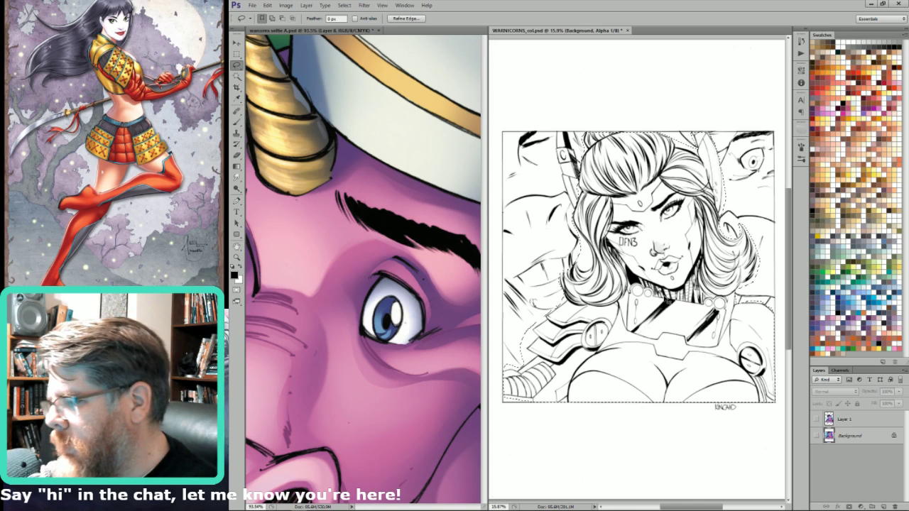
key("ctrl+2")
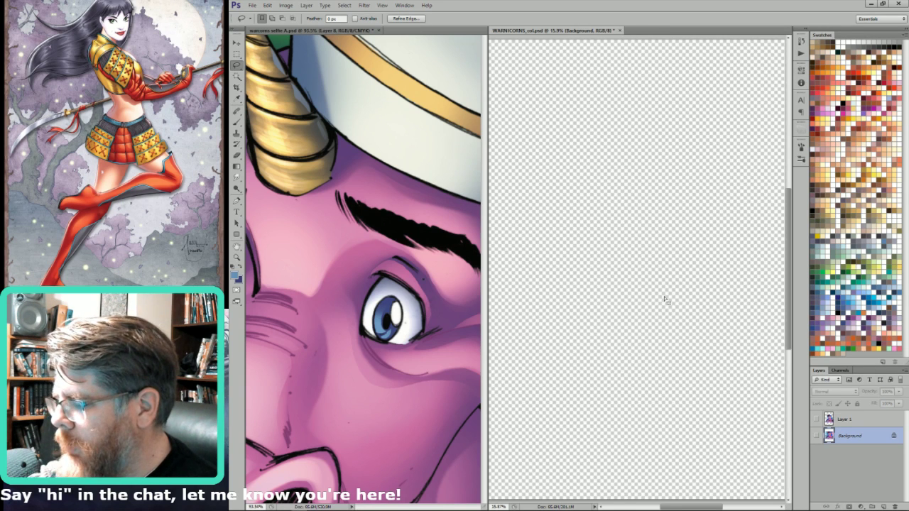
key("ctrl+6")
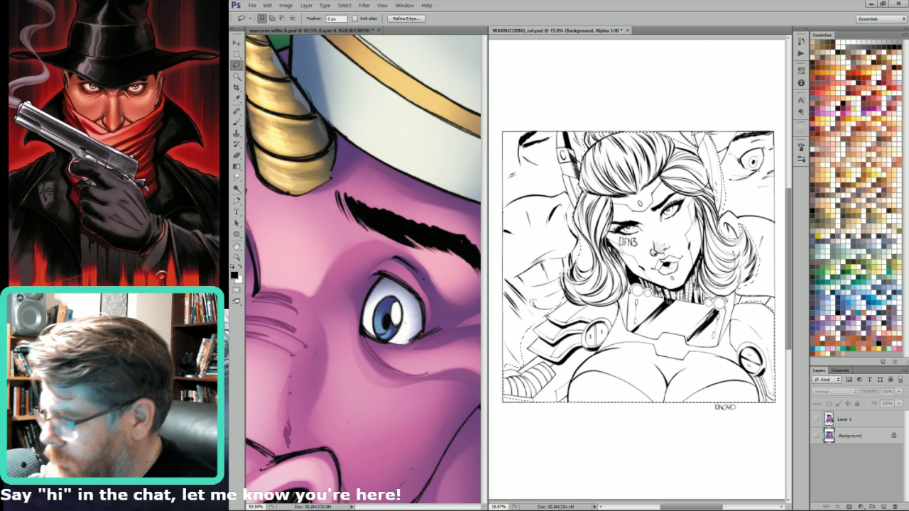
left_click(840, 370)
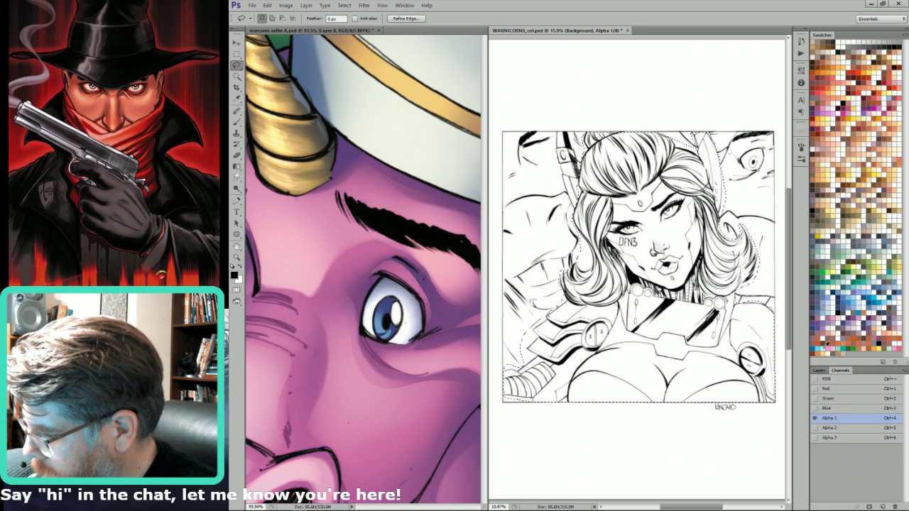
left_click(819, 370)
left_click(851, 419)
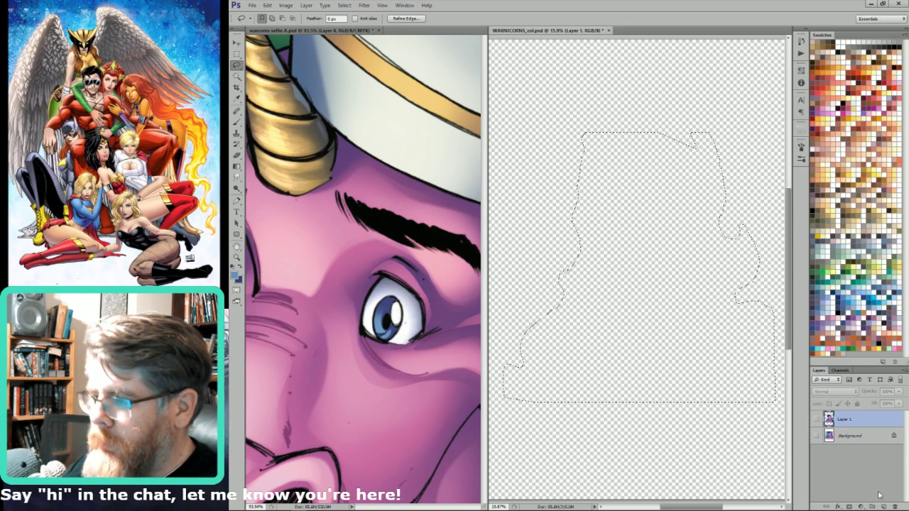
key("ctrl+v")
key("ctrl+z")
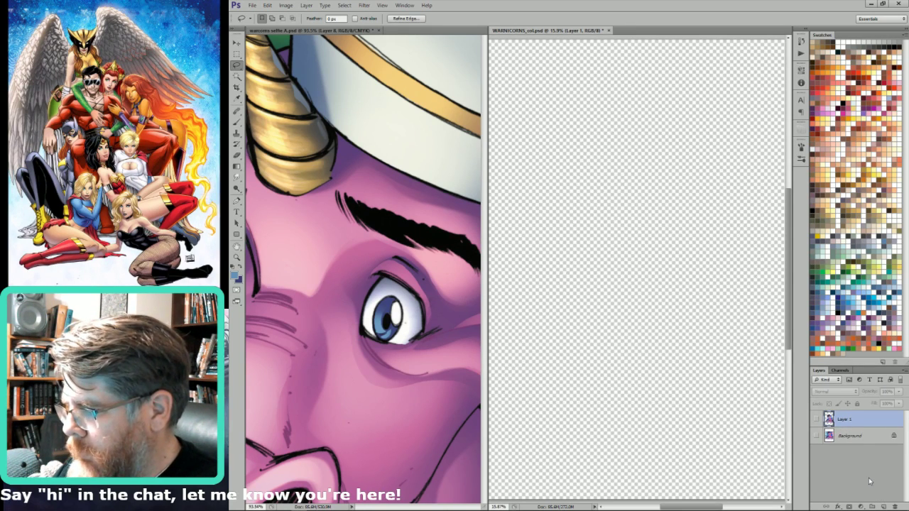
left_click(840, 370)
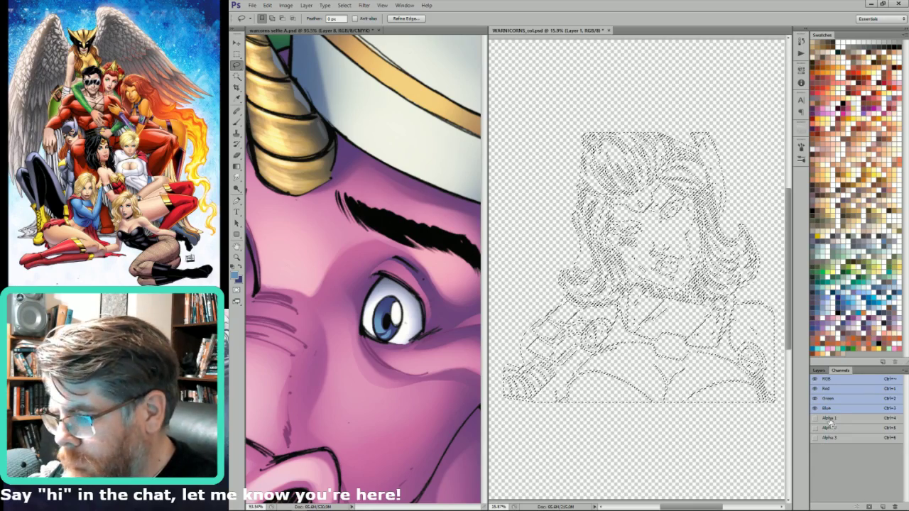
left_click(830, 428, "ctrl")
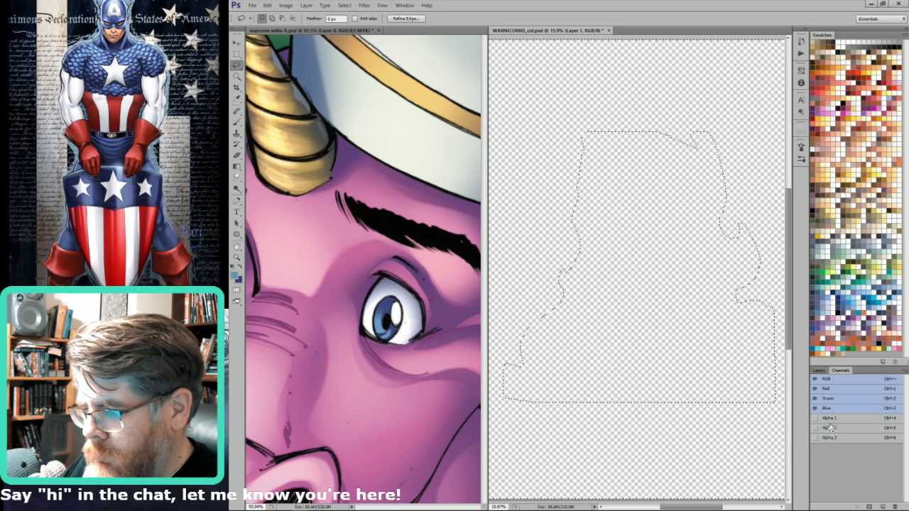
left_click(828, 418, "ctrl")
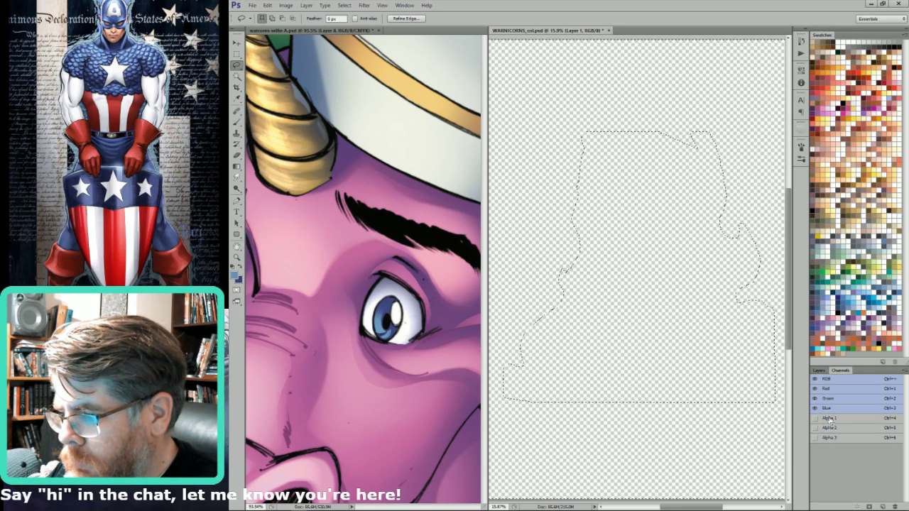
left_click(829, 427, "ctrl")
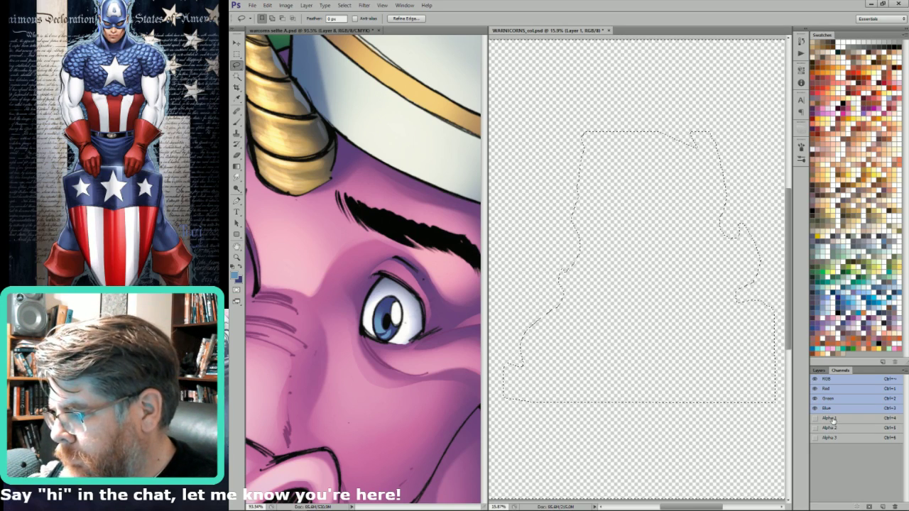
left_click(831, 419)
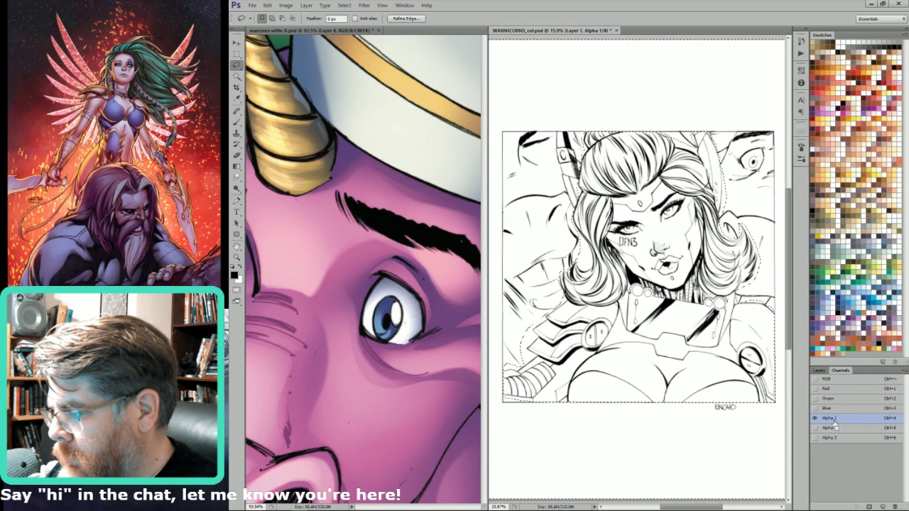
key("ctrl+d")
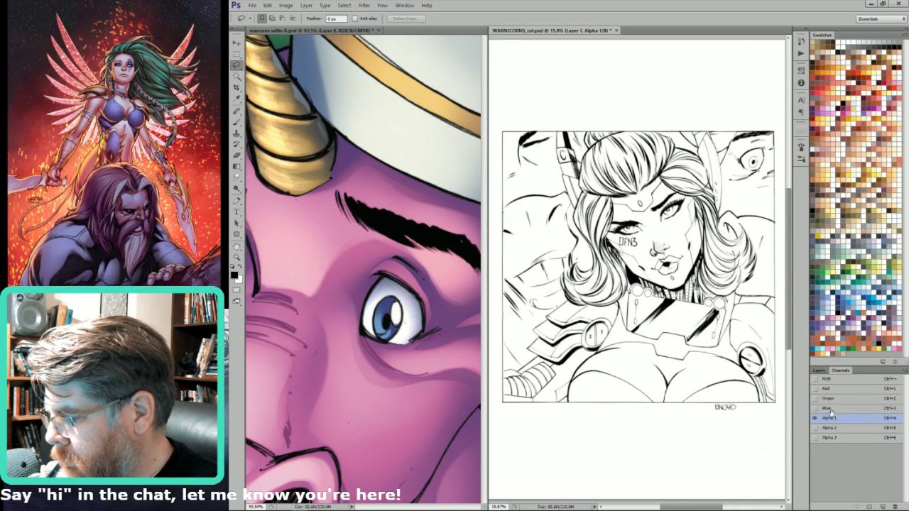
- Load the Alpha 1 line art as a selection and create a new layer directly above the Background
left_click(830, 418, "ctrl")
left_click(818, 370)
left_click(858, 441)
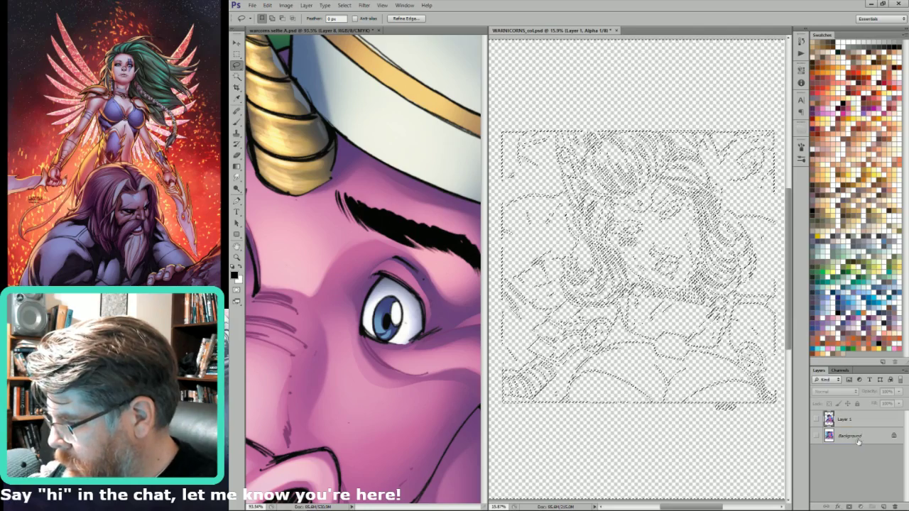
left_click(883, 506)
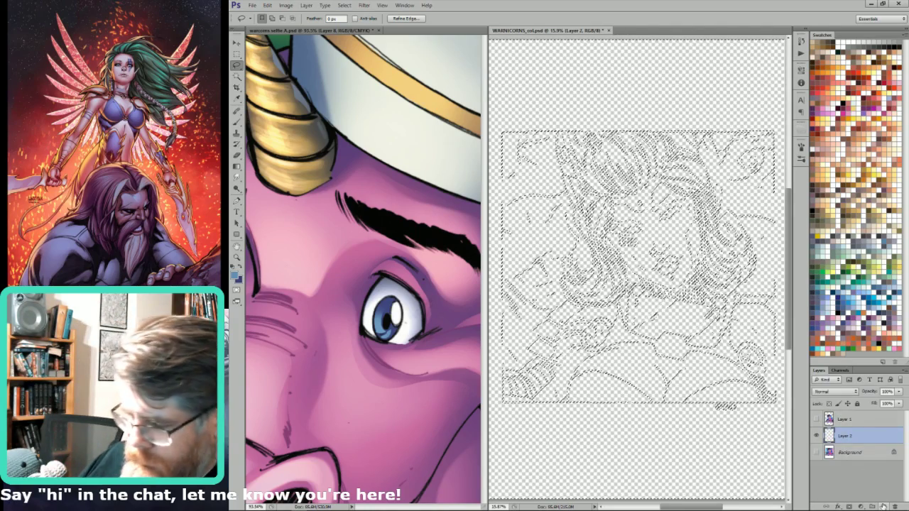
- Fill the line art selection with black on the new layer, deselect, and show the Background layer
key("d")
key("x")
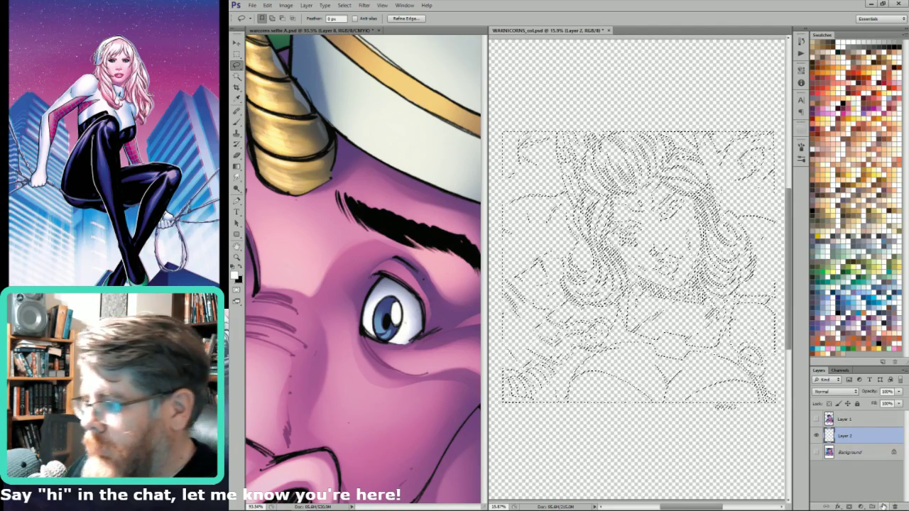
key("ctrl+BackSpace")
key("ctrl+d")
left_click(816, 452)
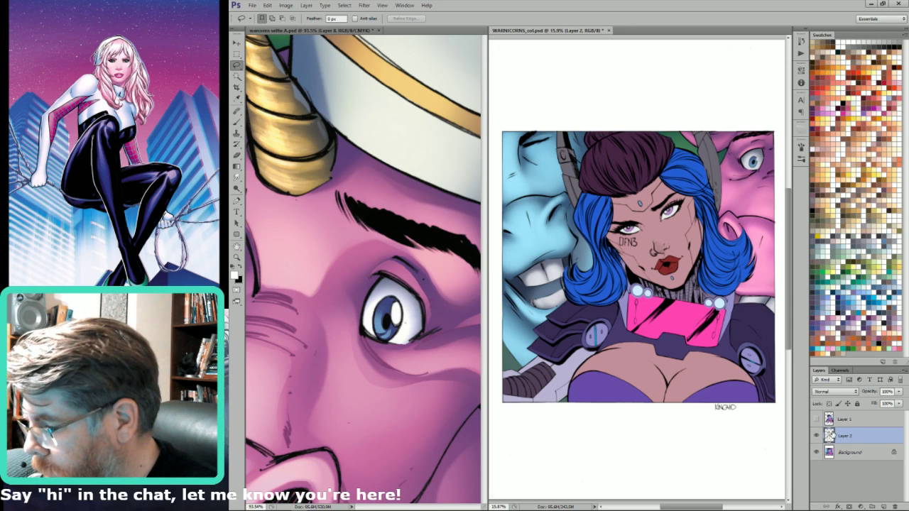
- Strengthen the black line art by repeatedly duplicating Layer 2 and merging each copy back down
key("ctrl+j")
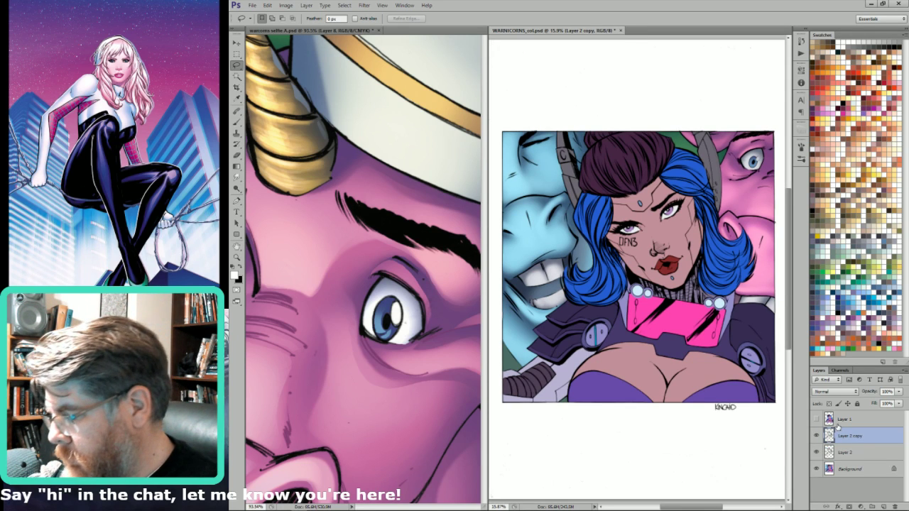
key("ctrl+e")
key("ctrl+j")
key("ctrl+e")
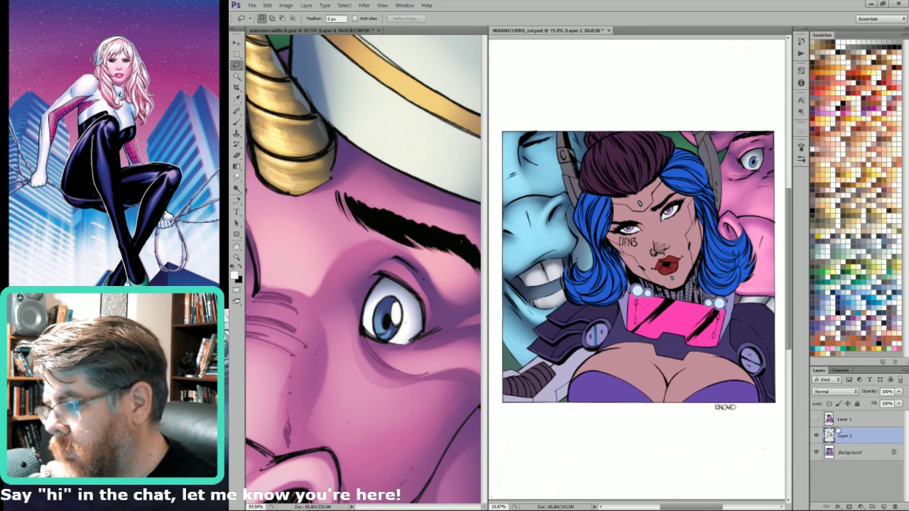
key("ctrl+j")
key("ctrl+e")
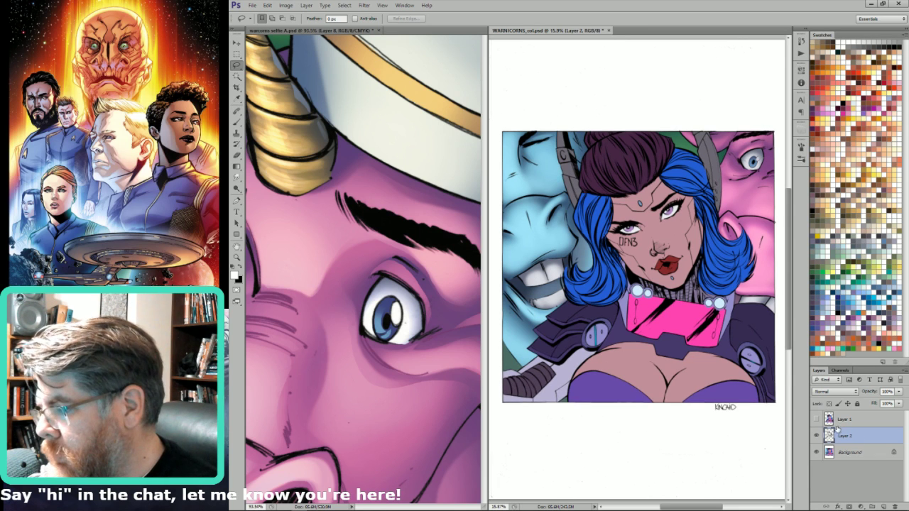
- Load the woman's silhouette from Alpha 3 and copy her line art from Layer 2 to a new layer
left_click(840, 370)
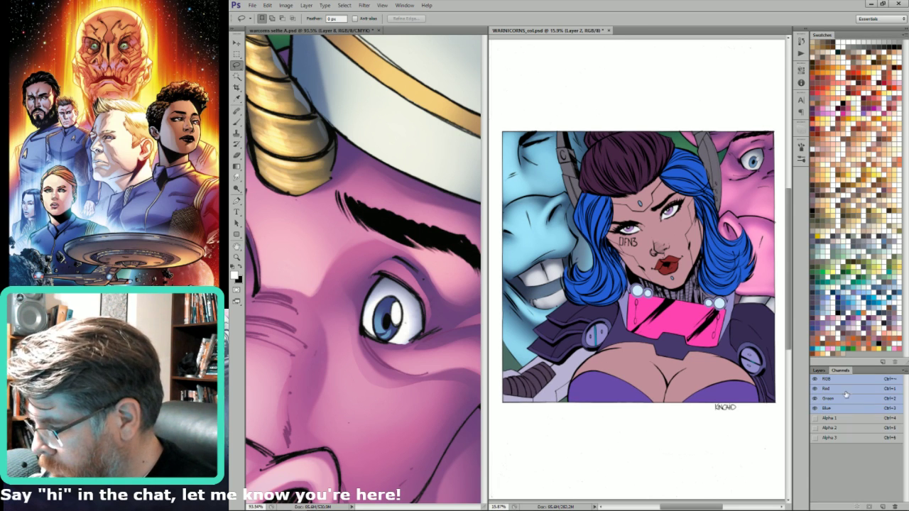
left_click(844, 438, "ctrl")
left_click(818, 370)
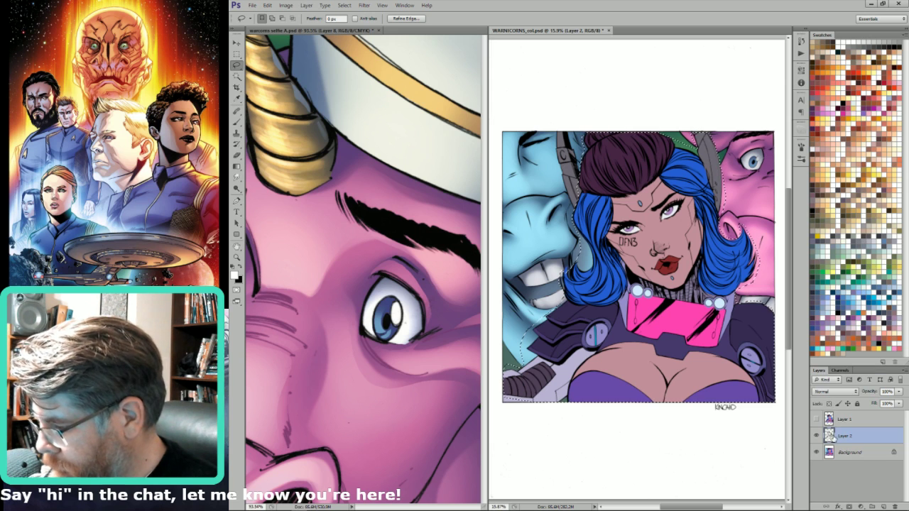
key("ctrl+j")
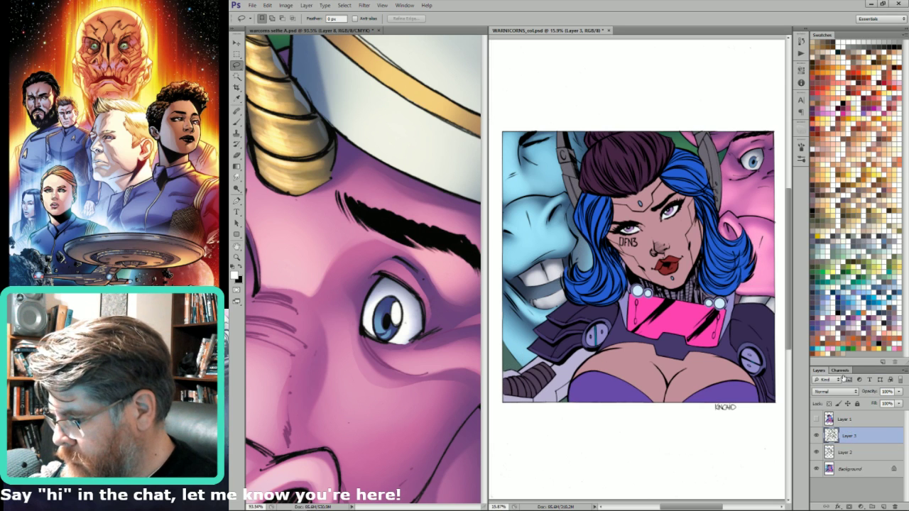
- Reload the Alpha 3 silhouette selection and delete the woman's line art from Layer 2
left_click(840, 370)
left_click(838, 439, "ctrl")
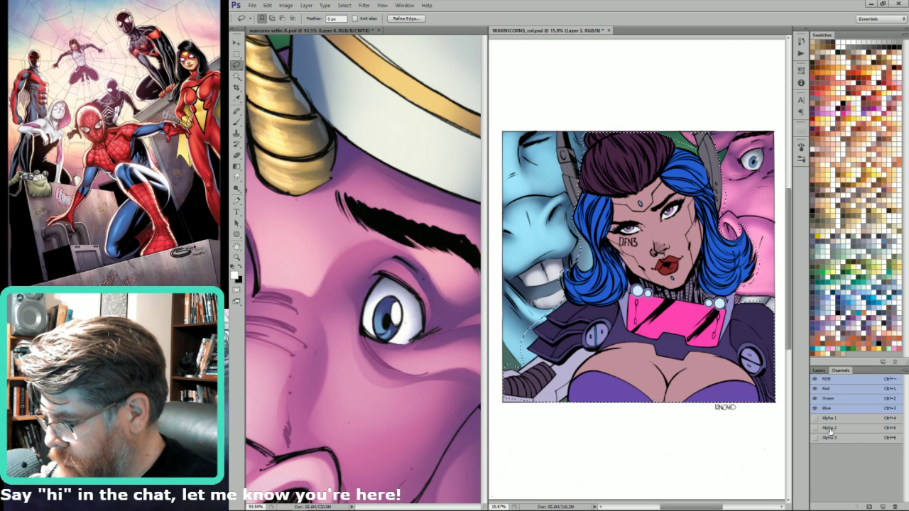
left_click(820, 372)
left_click(829, 455)
key("Delete")
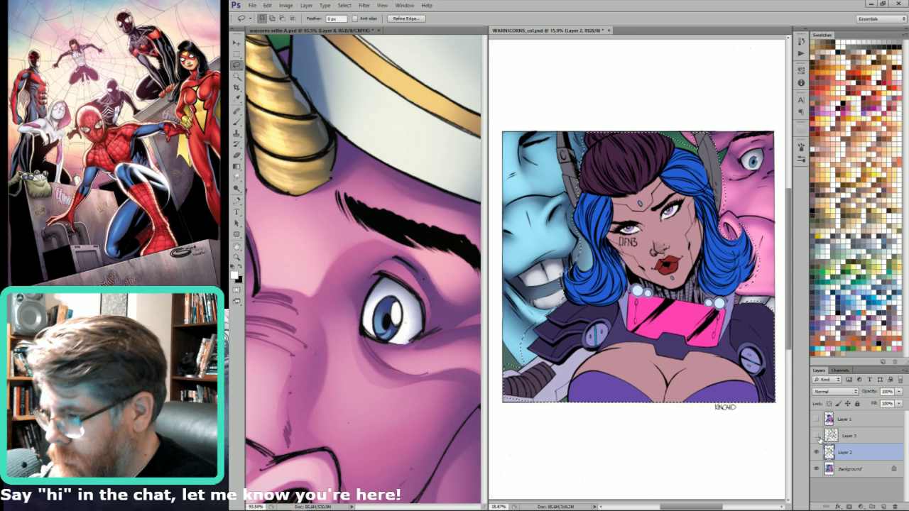
- Hide the woman's line art layer, Layer 3, and move it above Layer 1 after clearing the selection
left_click(817, 435)
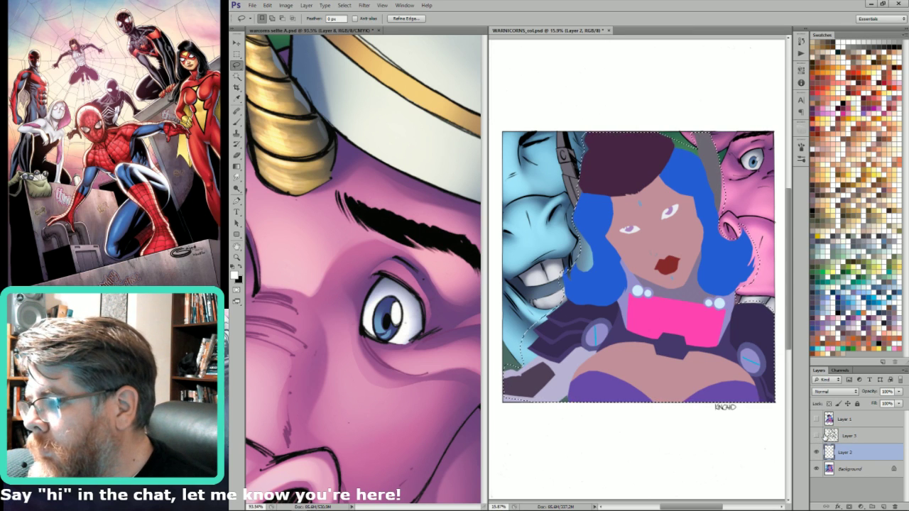
key("ctrl+d")
left_click_drag(844, 436, 845, 412)
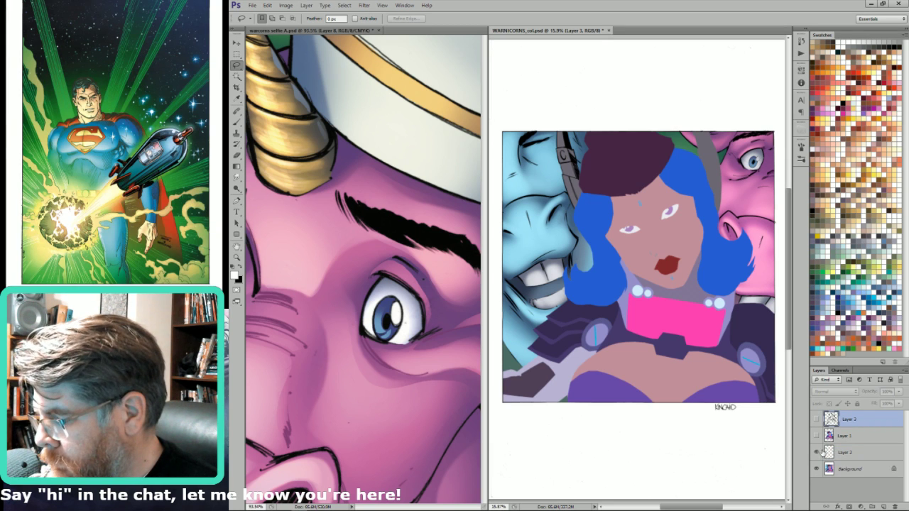
- Hide the line art on Layer 2 and select the flat green shirt area on the Background layer
left_click(817, 453)
left_click(830, 455)
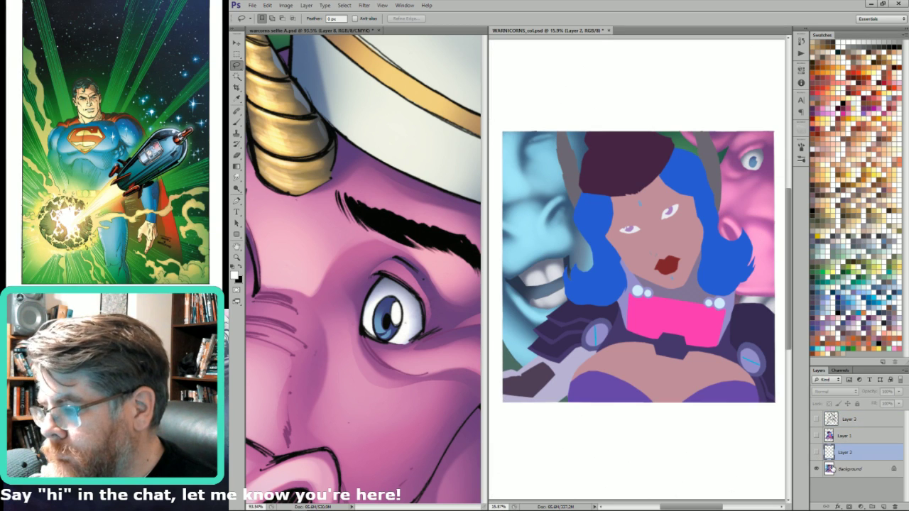
left_click(839, 470)
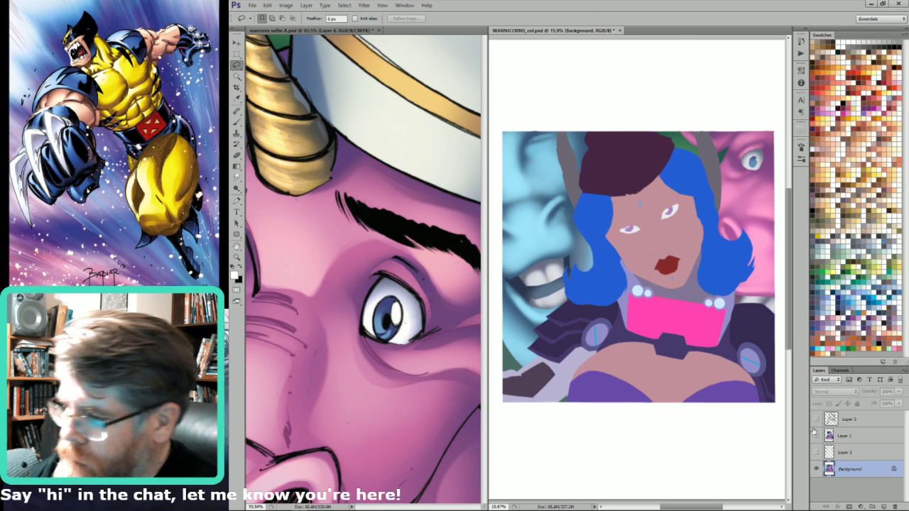
key("w")
left_click(512, 357)
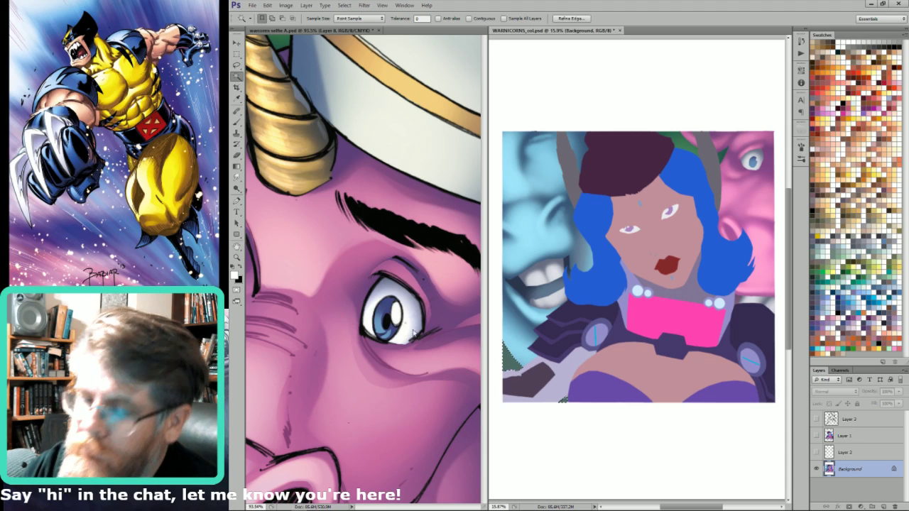
- Sample the green shirt color below the blue character's armored arm in the reference cover and return to the WARNICORNS file
left_click(423, 338)
key("ctrl+minus")
key("ctrl+minus")
key("ctrl+minus")
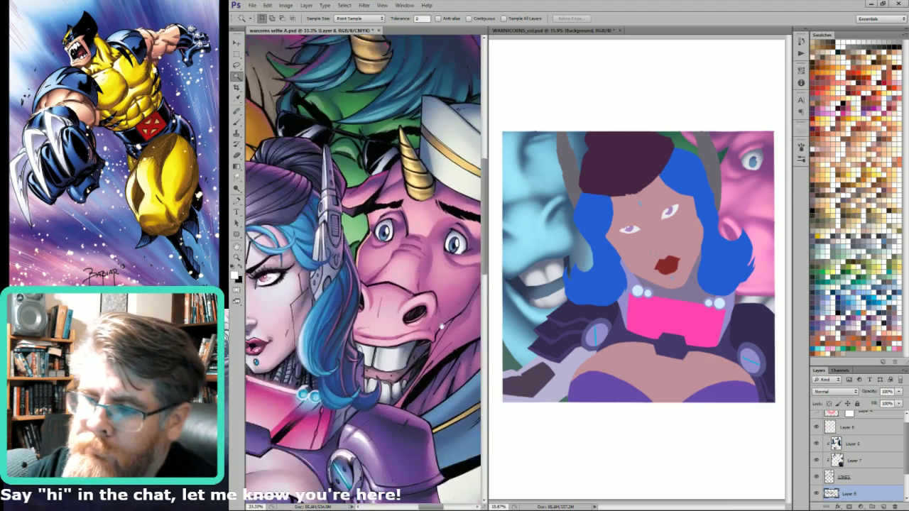
left_click_drag(281, 267, 472, 145)
key("u")
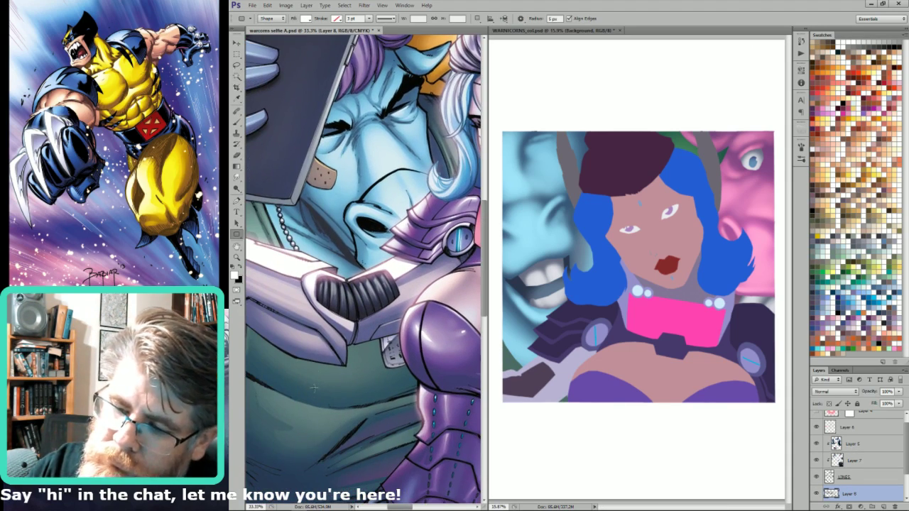
key("i")
left_click(366, 352)
left_click(532, 310)
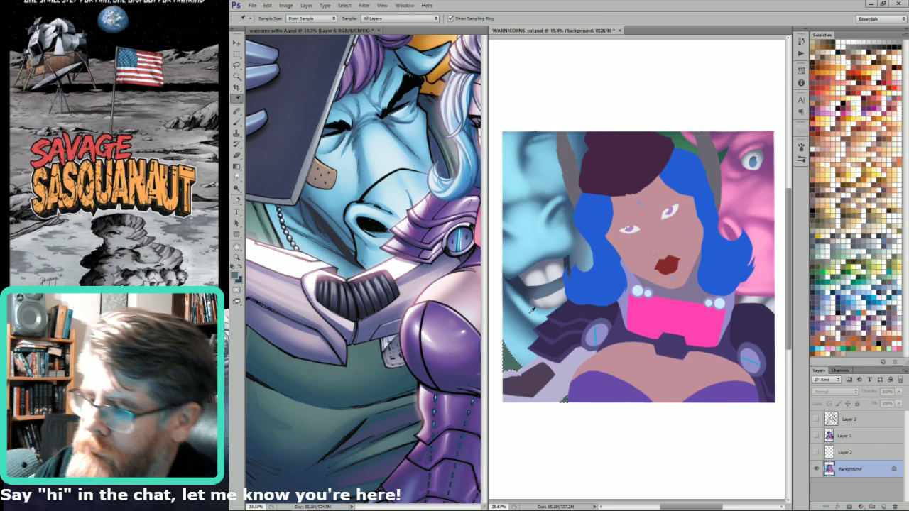
- Shade the selected shirt area with gradients in the cover's shirt colors at 40% opacity, switching the blend mode from Soft Light to Normal
key("g")
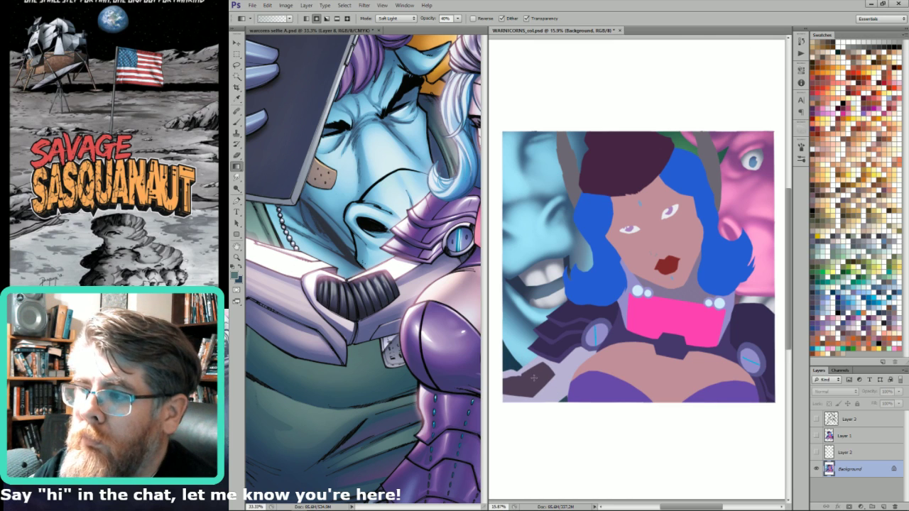
key("shift+alt+n")
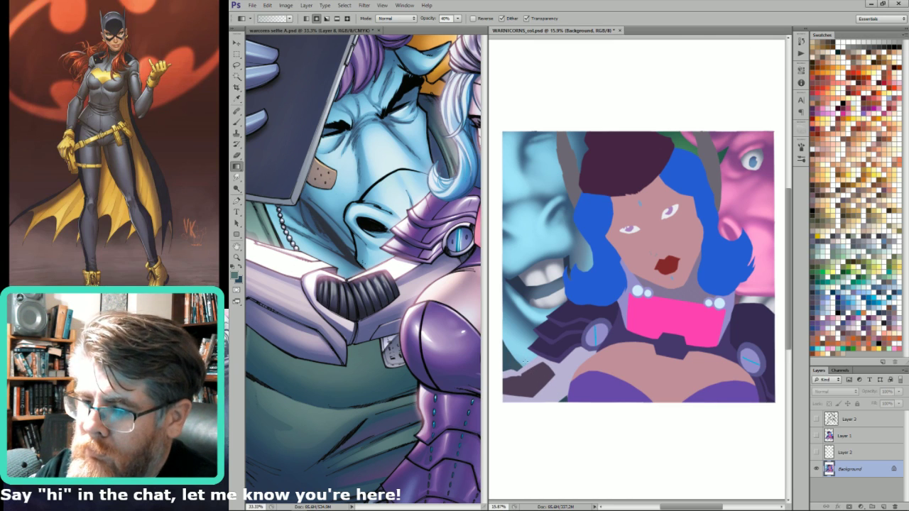
key("u")
key("shift+u")
key("shift+u")
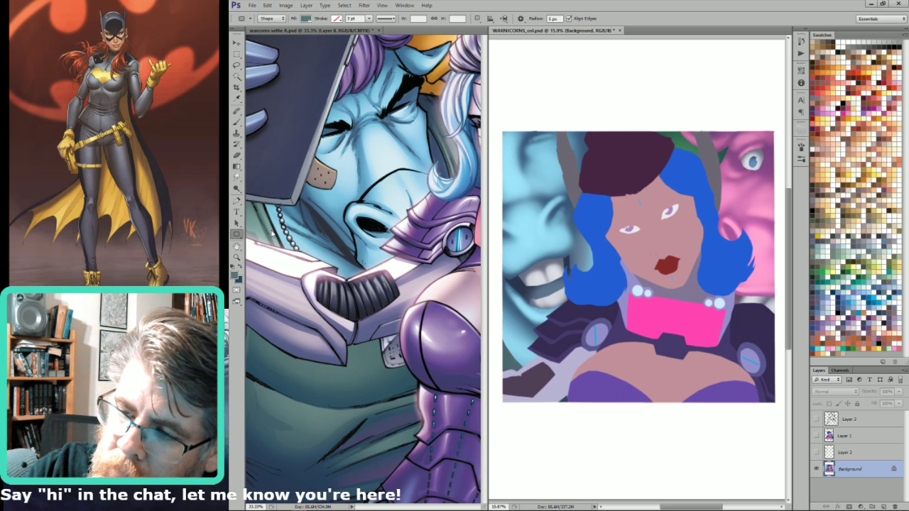
key("i")
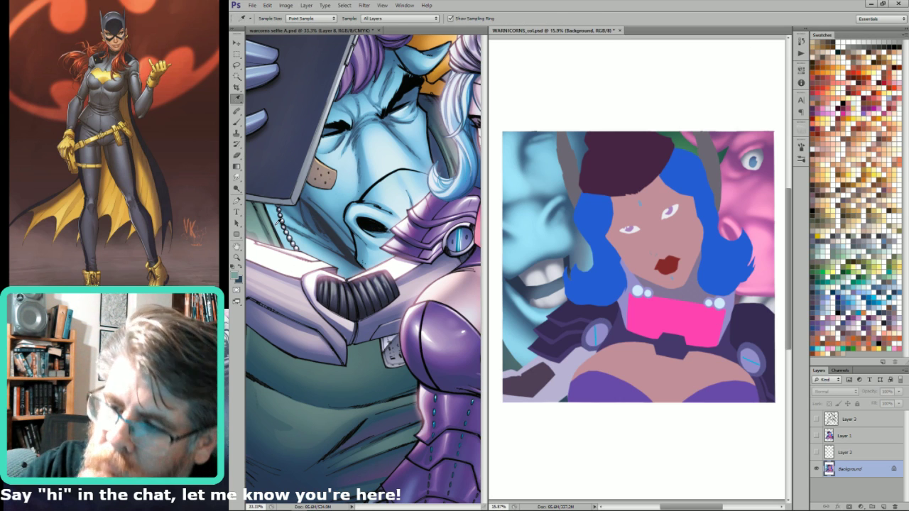
key("g")
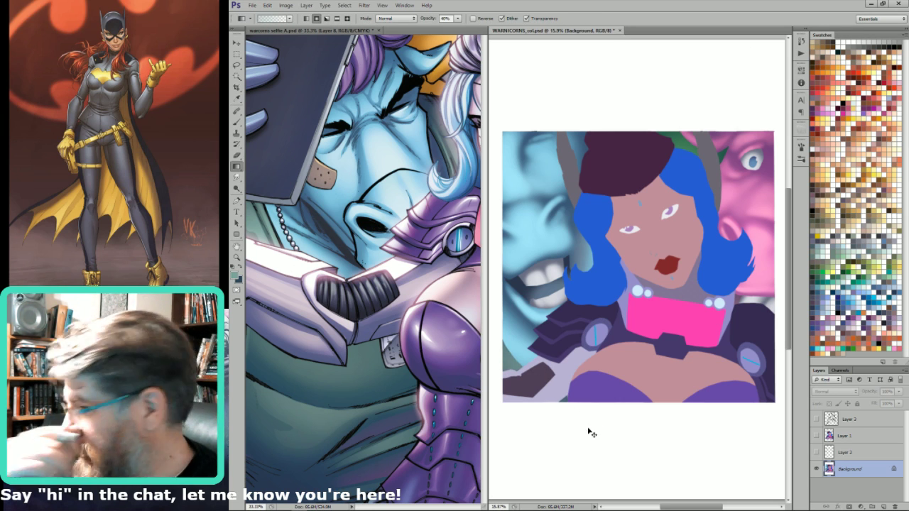
- Load the woman's silhouette from Layer 1 and fill it on the Background layer with the shirt's sampled teal-green
key("ctrl+6")
key("grave")
key("ctrl+2")
key("ctrl+minus")
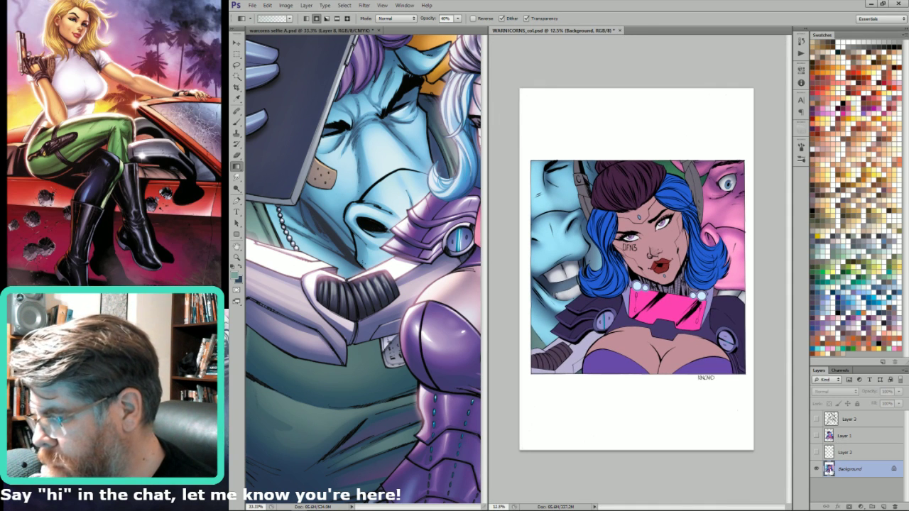
key("w")
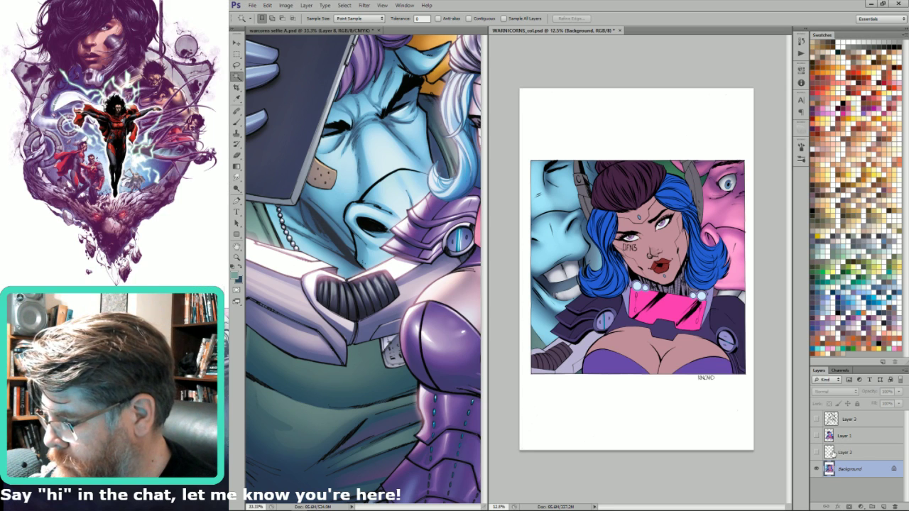
left_click(829, 436, "ctrl")
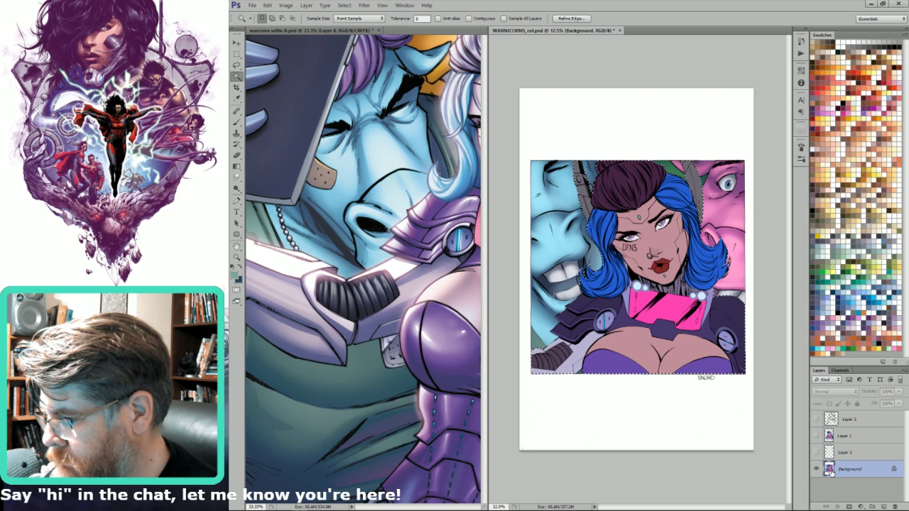
key("i")
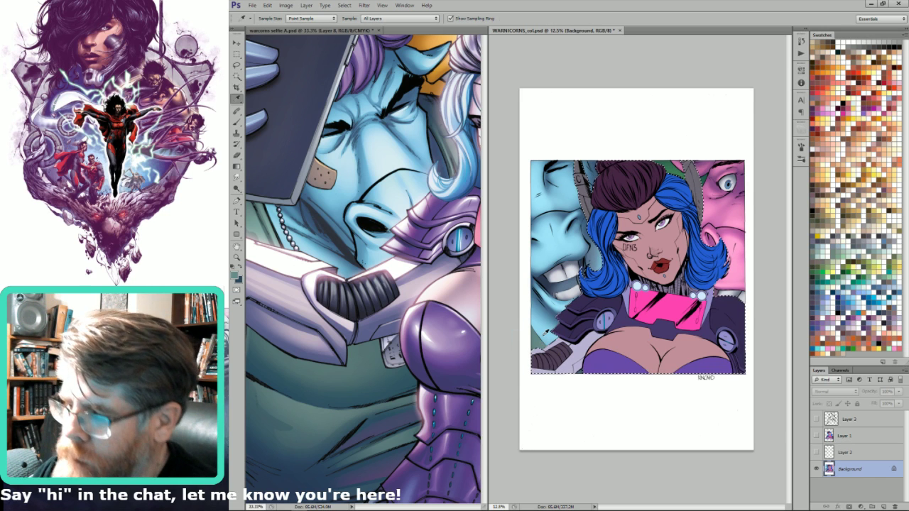
left_click(545, 340)
key("alt+BackSpace")
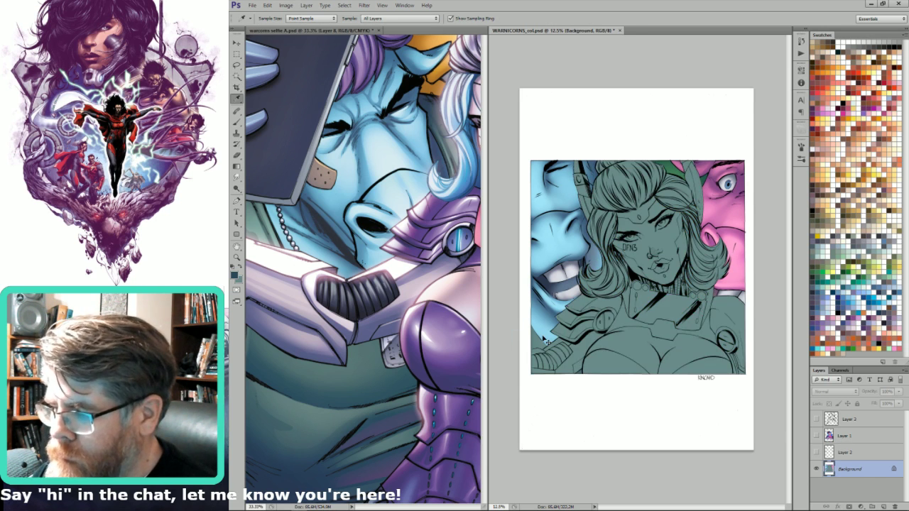
- Hide the selection edges and blend a sampled color into the silhouette's lower edge with an 80% opacity gradient
key("l")
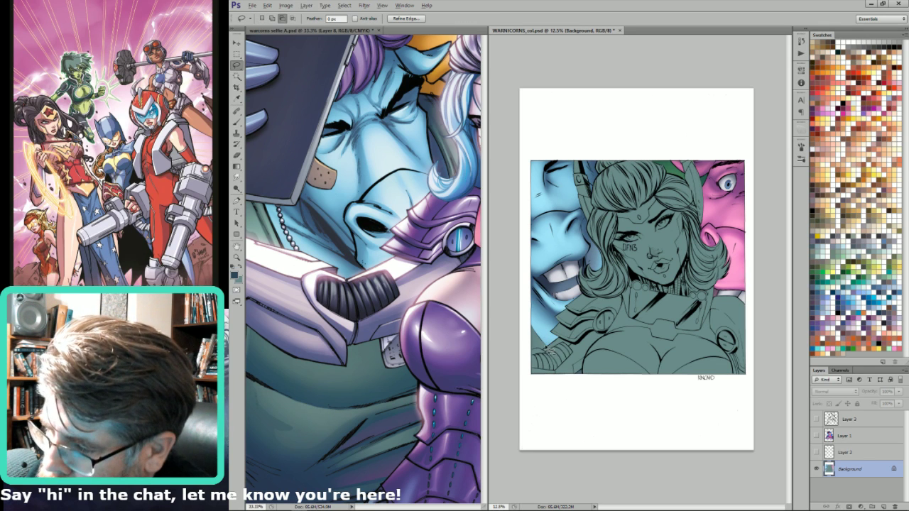
key("o")
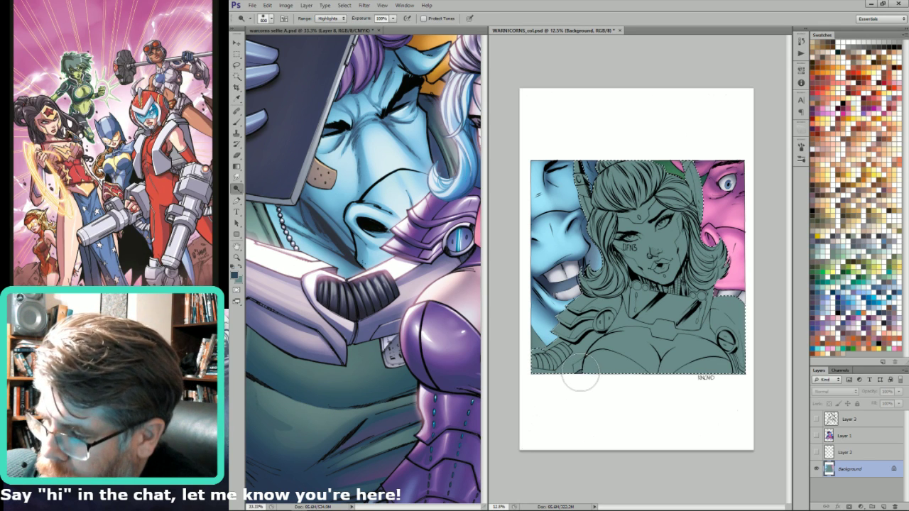
key("ctrl+h")
key("i")
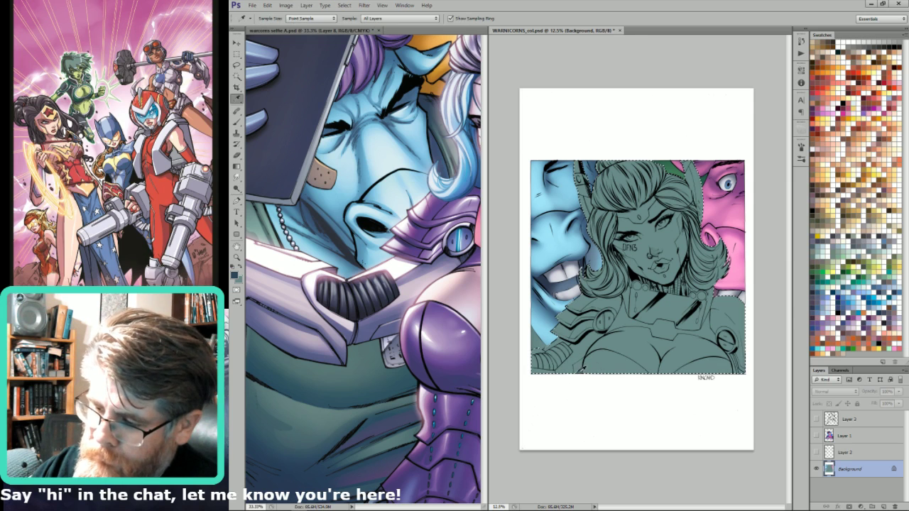
left_click(581, 371)
key("g")
key("8")
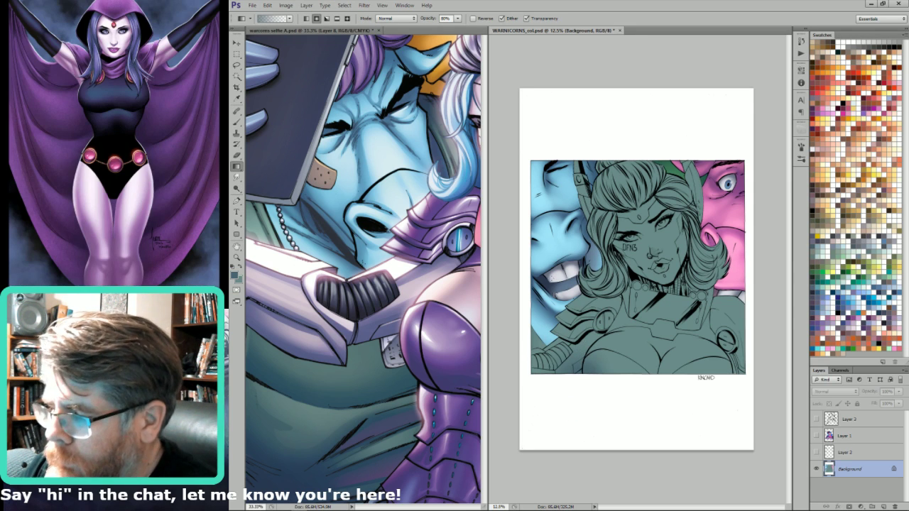
- Brush the blue character's sampled blue at 50% opacity over the woman's hair and shoulder beside him, adjusting the brush size
key("i")
key("b")
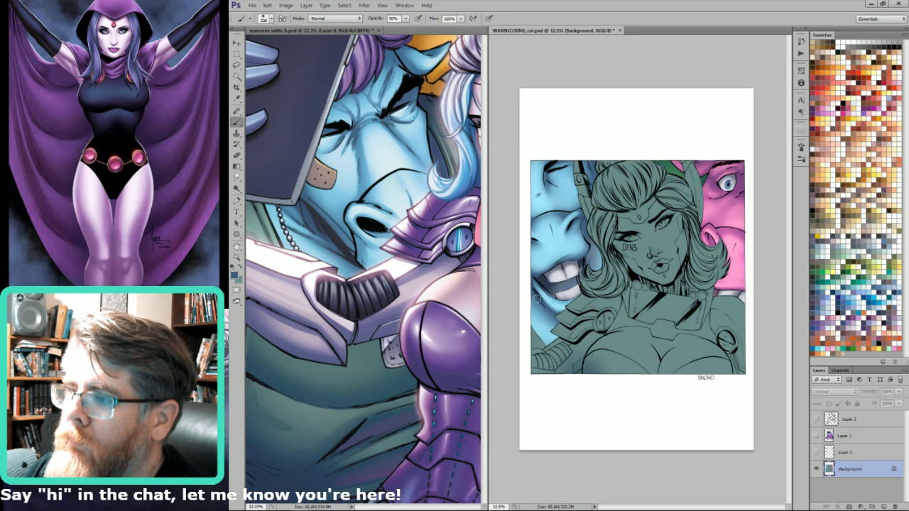
left_click_drag(549, 309, 566, 311)
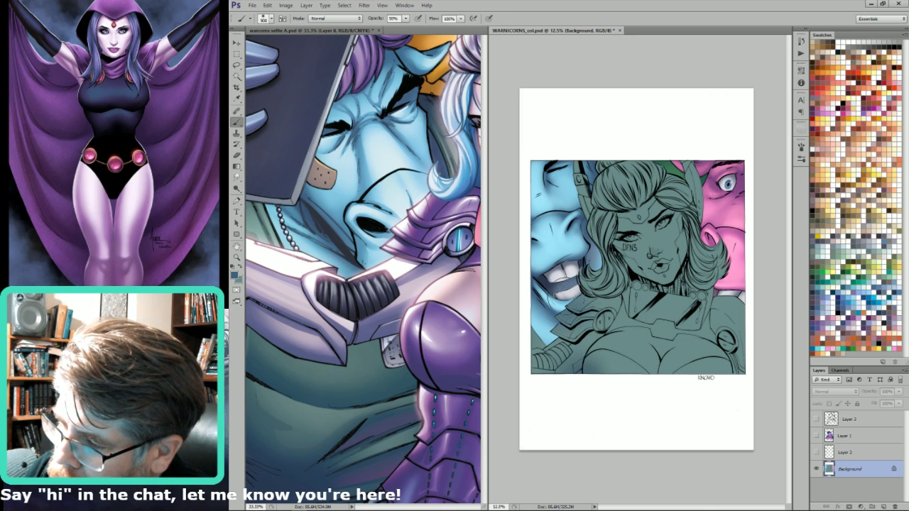
key("bracketright")
key("bracketright")
key("bracketright")
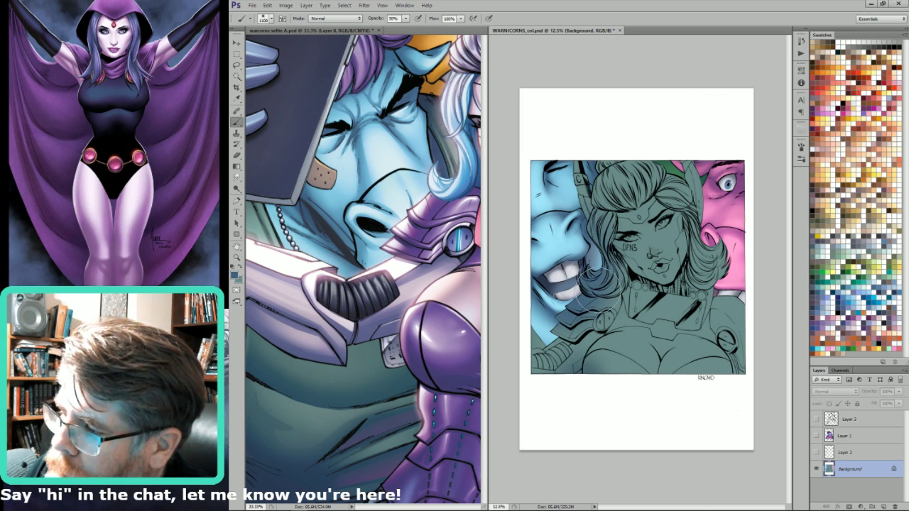
key("bracketright")
key("bracketleft")
key("bracketleft")
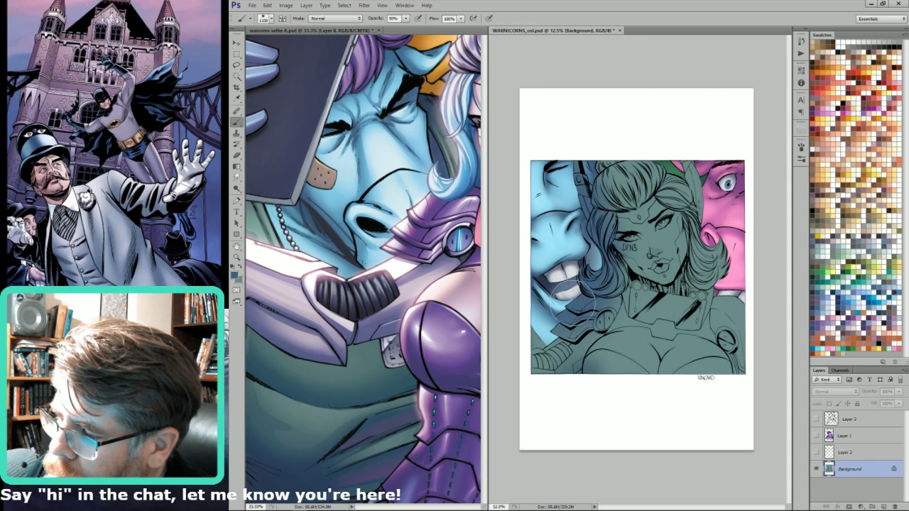
key("bracketleft")
key("bracketleft")
key("bracketleft")
key("bracketleft")
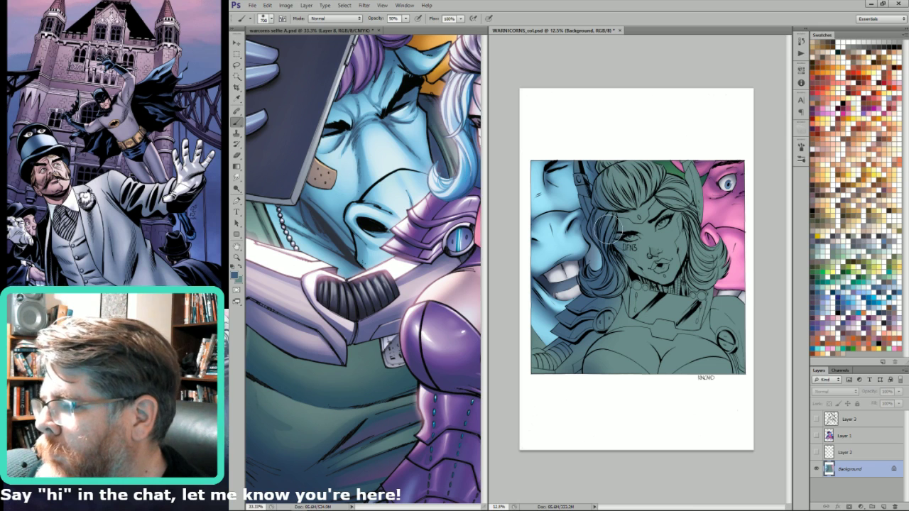
- Extend the blue over the woman's headpiece and upper hair with a larger brush at 80% opacity
key("bracketright")
key("bracketright")
key("bracketright")
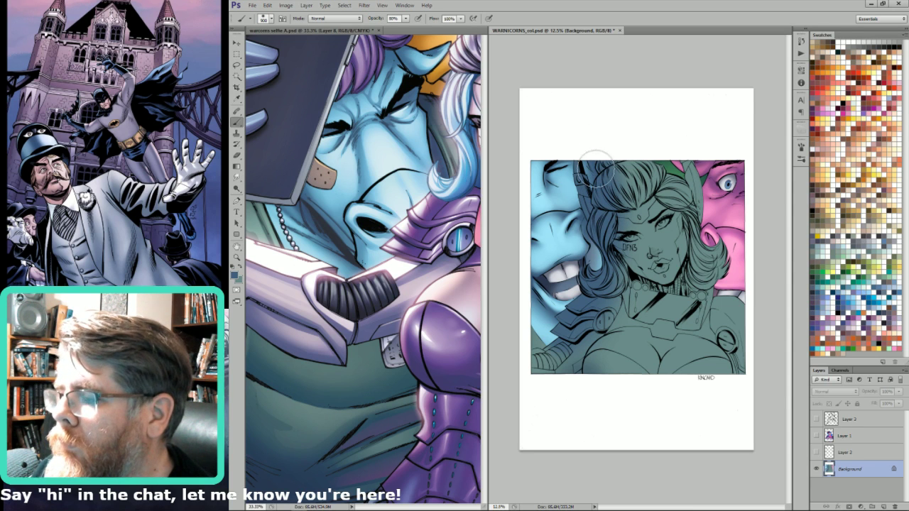
key("8")
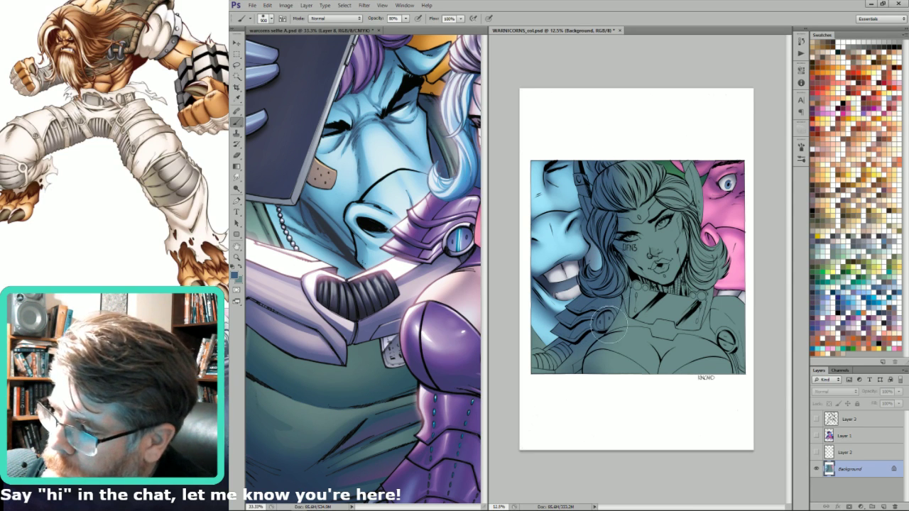
- Brush pinks sampled from the pink character over the woman's hair, cheek and shoulder on his side
key("i")
left_click(718, 198)
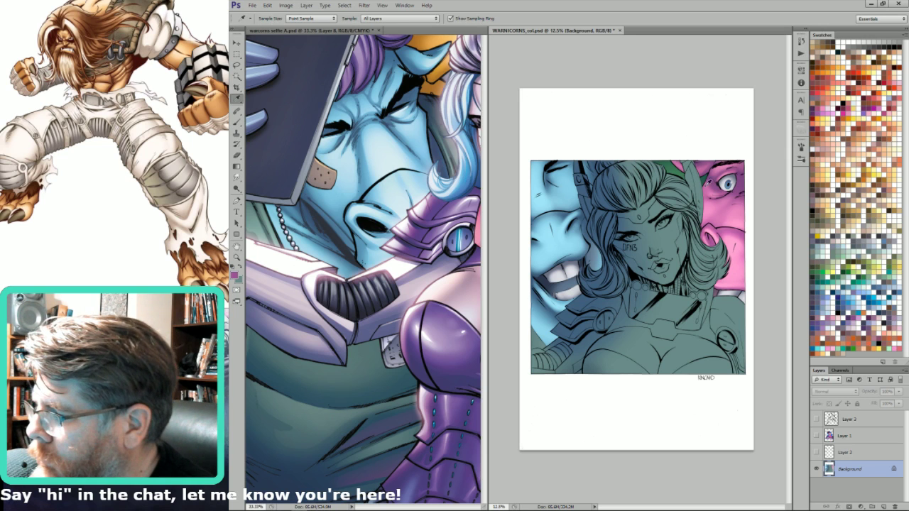
key("b")
mouse_move(698, 227)
left_mouse_down()
mouse_move(697, 254)
mouse_move(734, 254)
mouse_move(731, 325)
left_mouse_up()
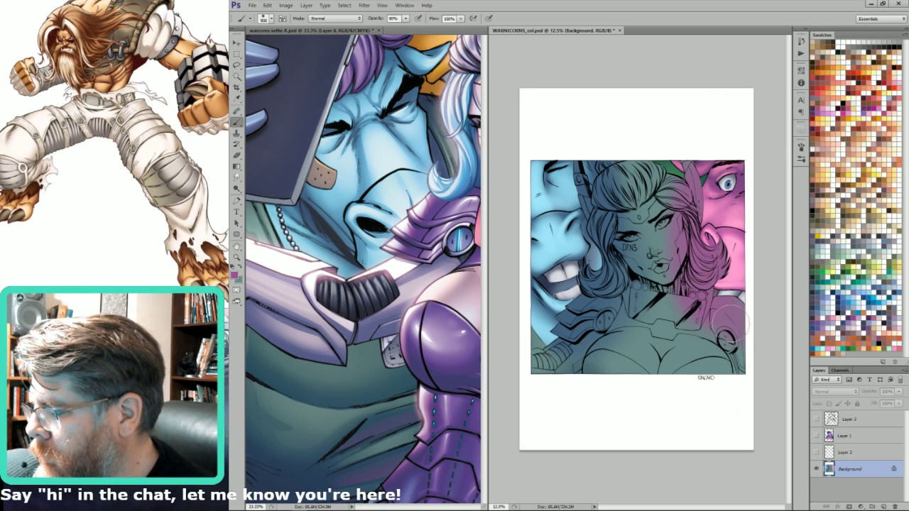
left_click(733, 239, "alt")
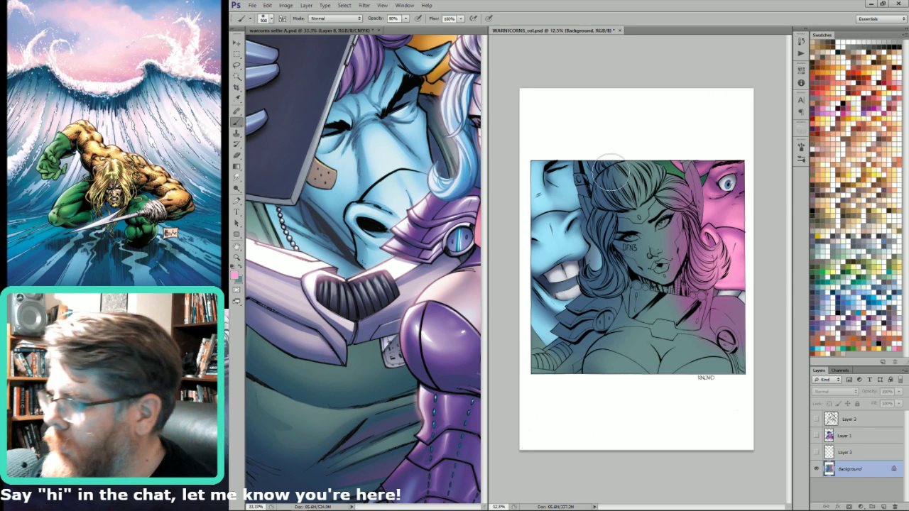
- Sample the blue character's light blue and brush it along the neighboring edge of the silhouette with a smaller brush
left_click(570, 190, "alt")
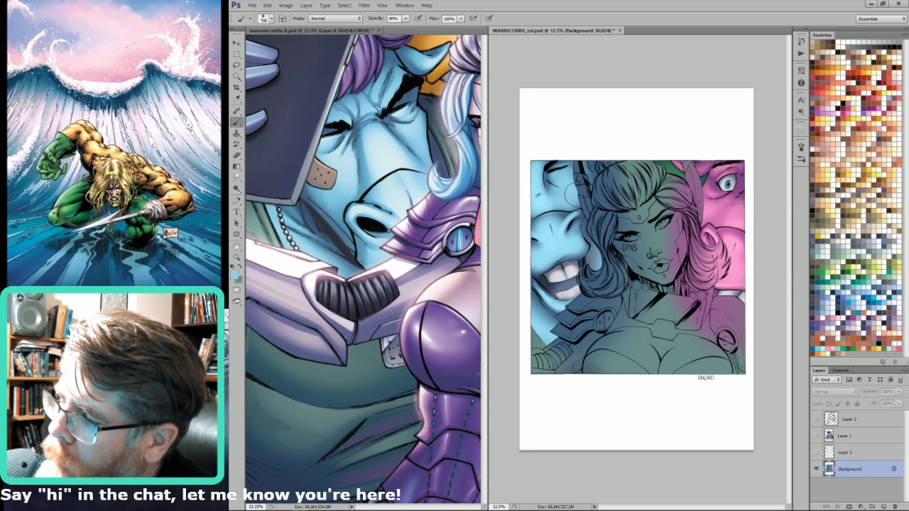
key("bracketleft")
key("bracketleft")
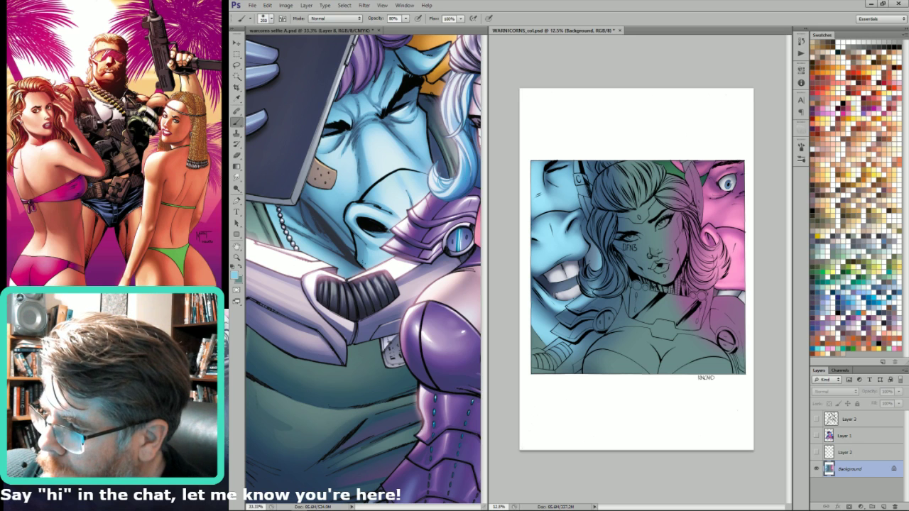
- Brush the blue character's gray tooth color into the adjoining hair and the background green into the silhouette beside the pink character's forehead
key("i")
left_click(582, 284)
key("b")
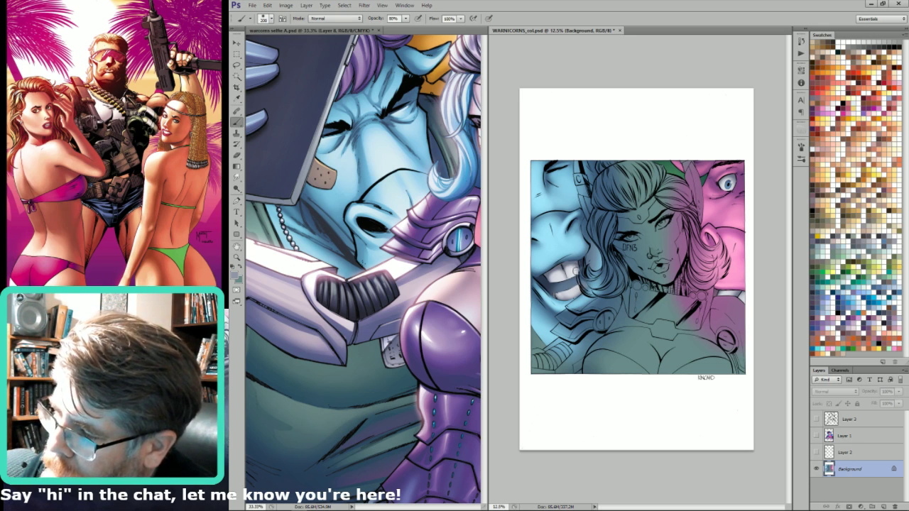
key("bracketleft")
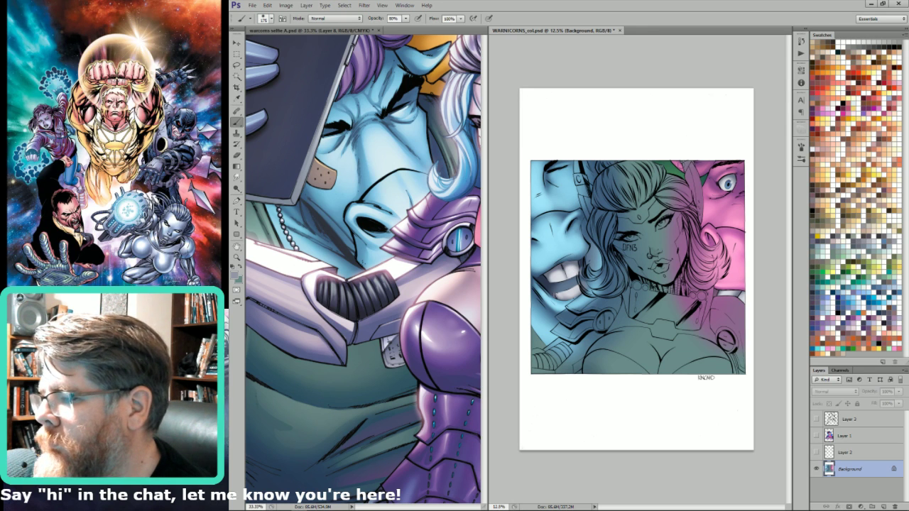
left_click(670, 168, "alt")
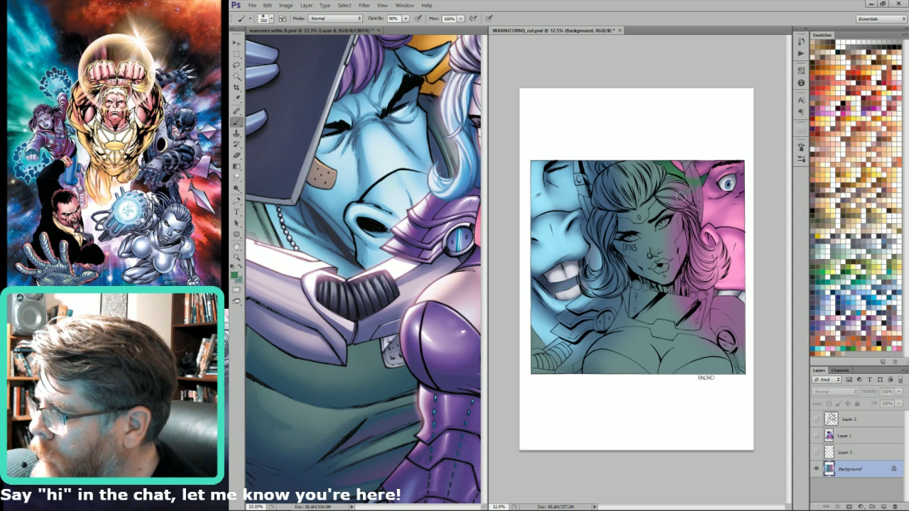
- Brush the background green across the woman's upper hair with a larger brush and show the selection edges again
key("bracketright")
mouse_move(674, 186)
left_mouse_down()
mouse_move(646, 162)
mouse_move(663, 200)
mouse_move(639, 189)
left_mouse_up()
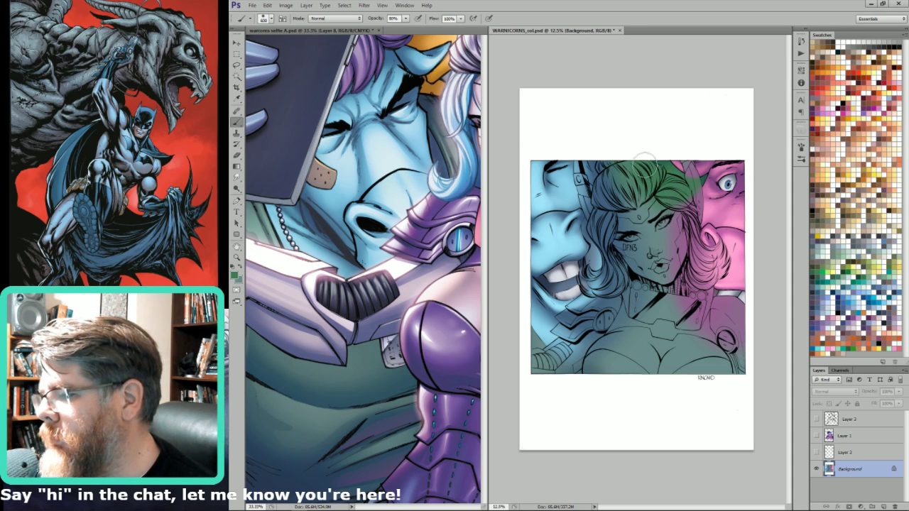
key("ctrl+h")
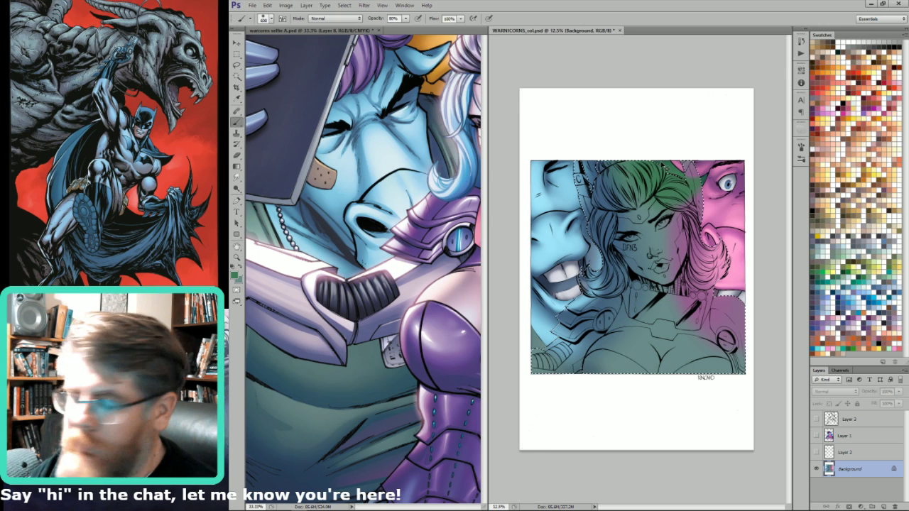
- Display the background characters' line art alone, brush sampled light blue along the blue character's muzzle edge, and deselect
left_click(819, 419)
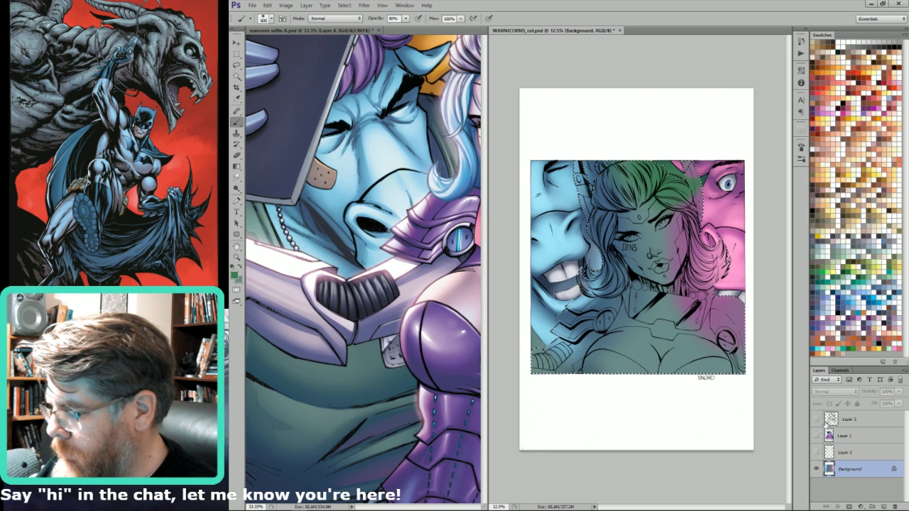
key("ctrl+7")
key("ctrl+2")
left_click(816, 452)
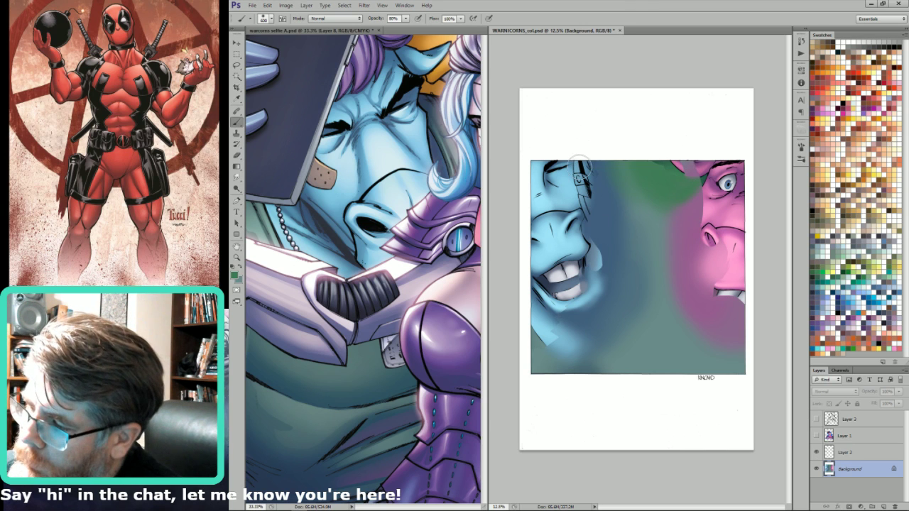
left_click(601, 270, "alt")
left_click_drag(601, 269, 603, 244)
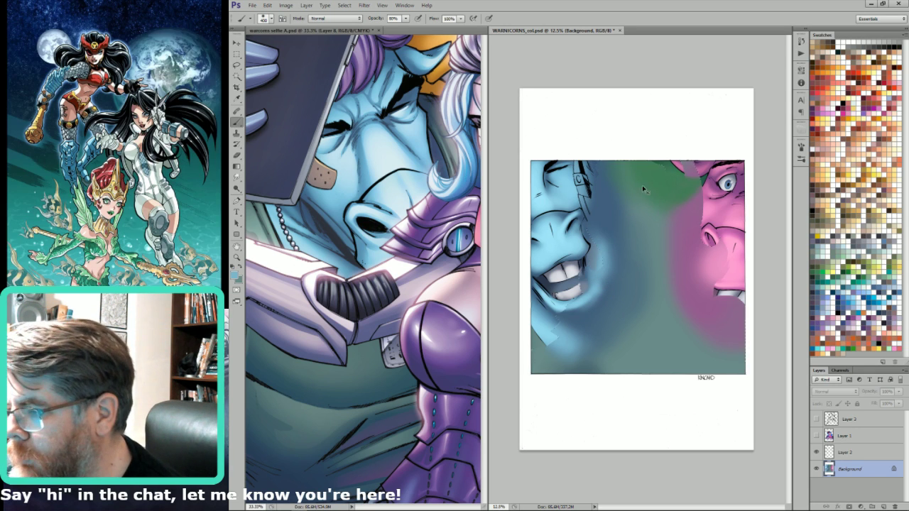
key("ctrl+h")
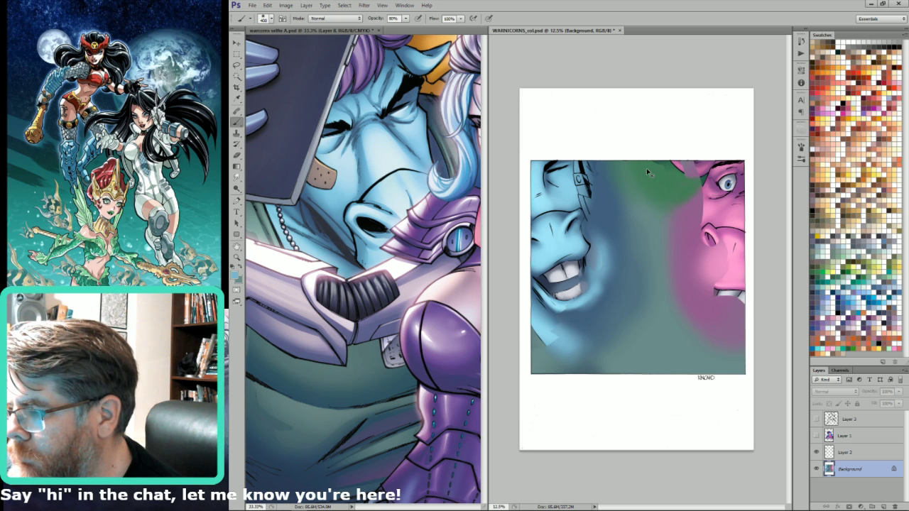
key("ctrl+d")
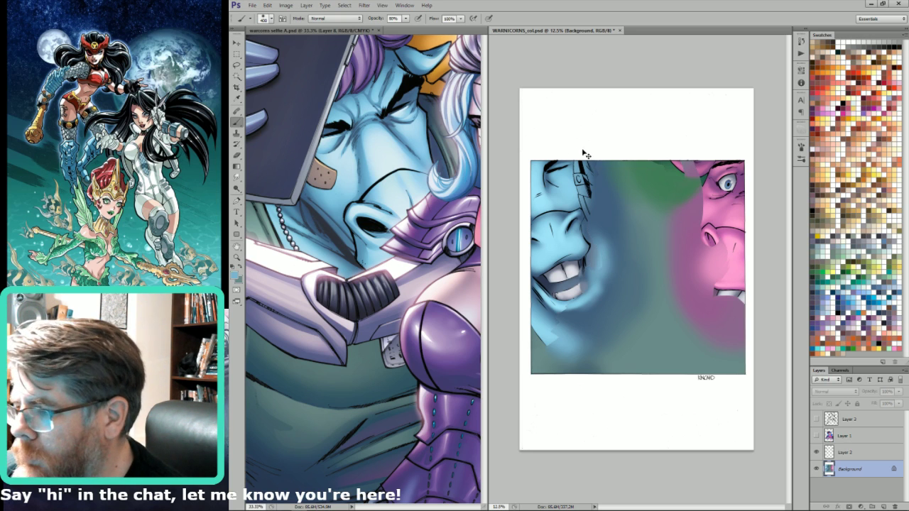
- Sample pinks from the pink character's face and brush them over the silhouette edge beside his eye and muzzle
key("i")
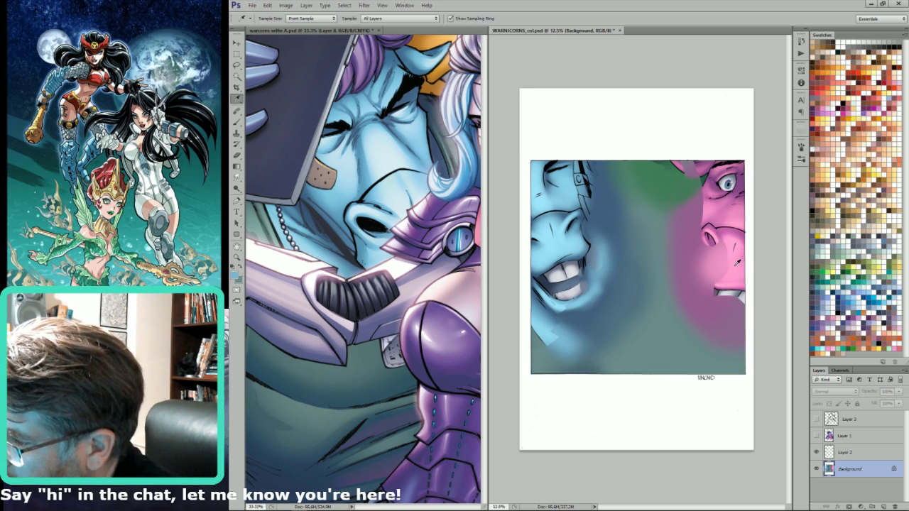
key("b")
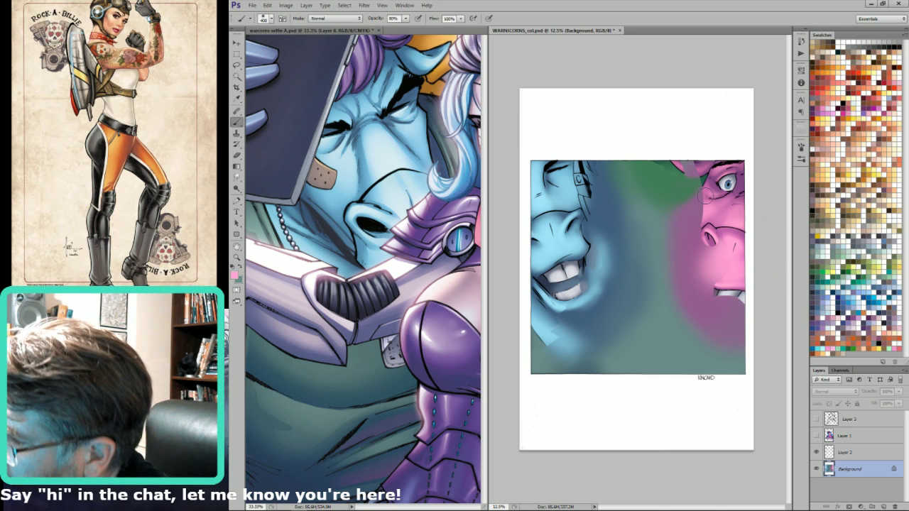
left_click(704, 215, "alt")
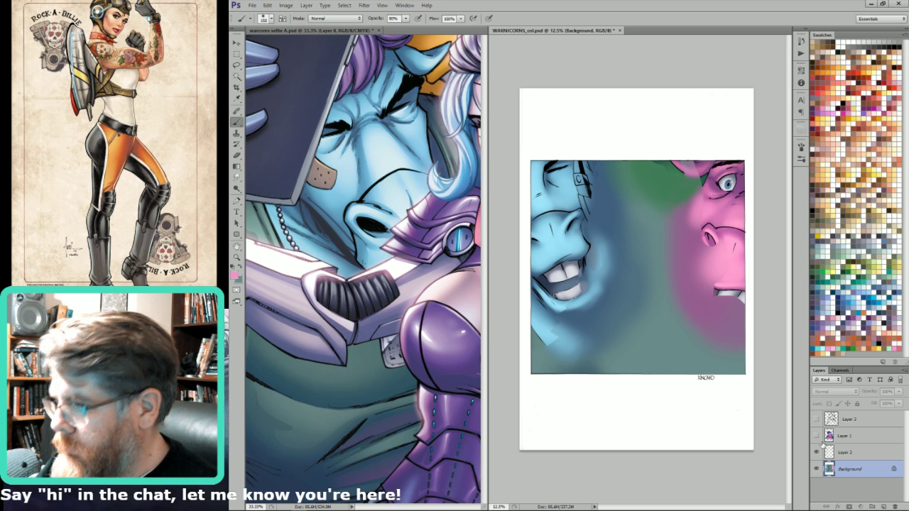
- On Layer 2, lasso the strap lines marked C beside the blue character's eye, down to his nostril
left_click(842, 452)
left_click_drag(574, 110, 594, 284)
key("l")
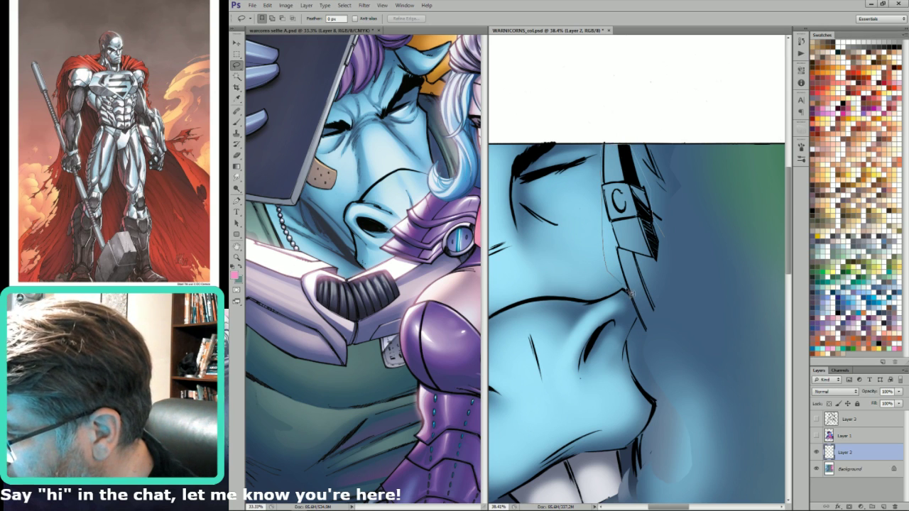
left_click_drag(653, 342, 677, 250)
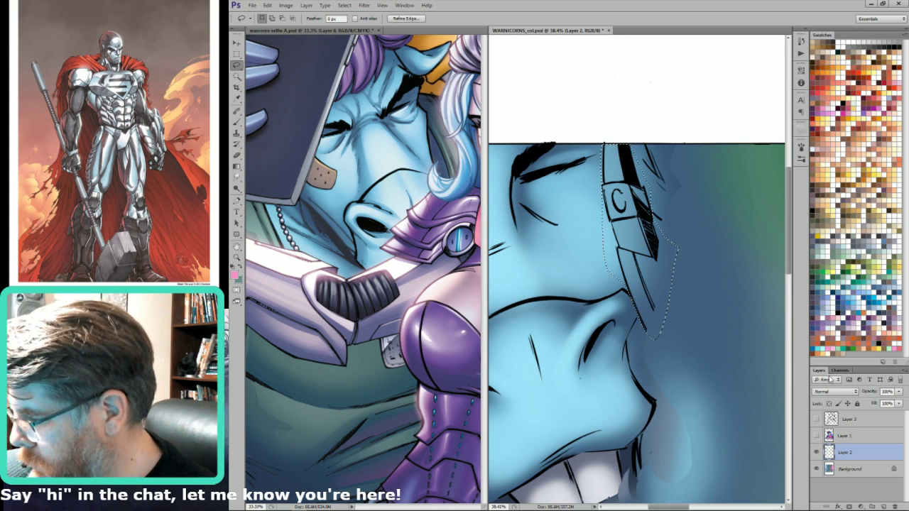
- Add the lassoed strap area to the woman's silhouette in the Alpha 3 channel and return to the RGB composite
left_click(840, 370)
left_click(828, 440)
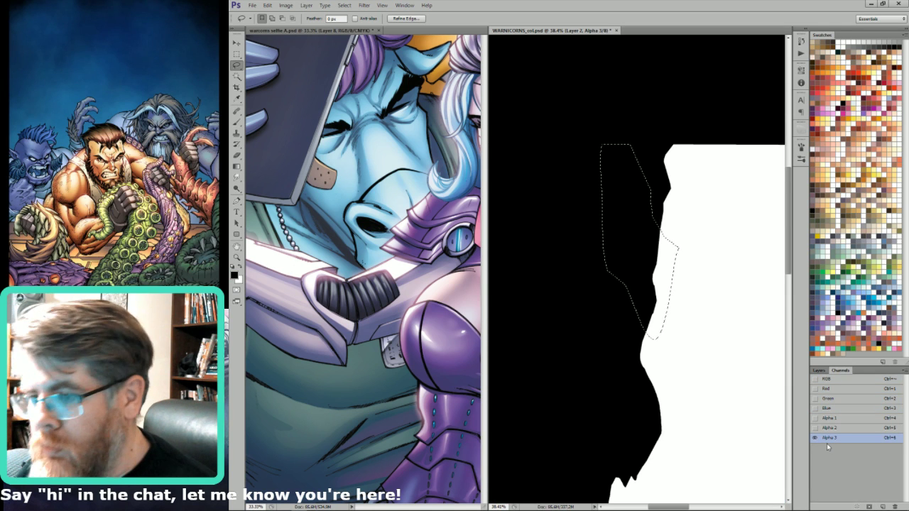
key("Delete")
key("ctrl+grave")
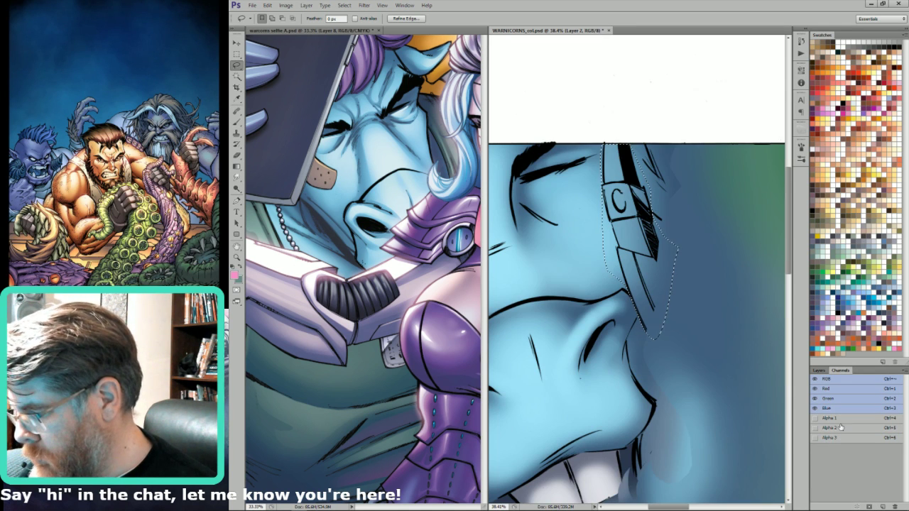
left_click(818, 370)
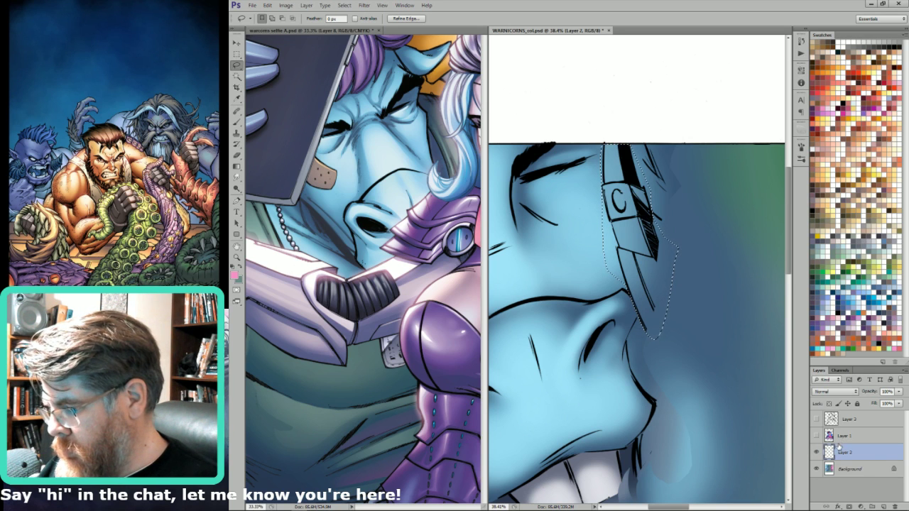
- Copy the strap lines to a new layer above Layer 3 and clear them from Layer 2 within the silhouette selection
key("ctrl+j")
left_click_drag(827, 454, 826, 418)
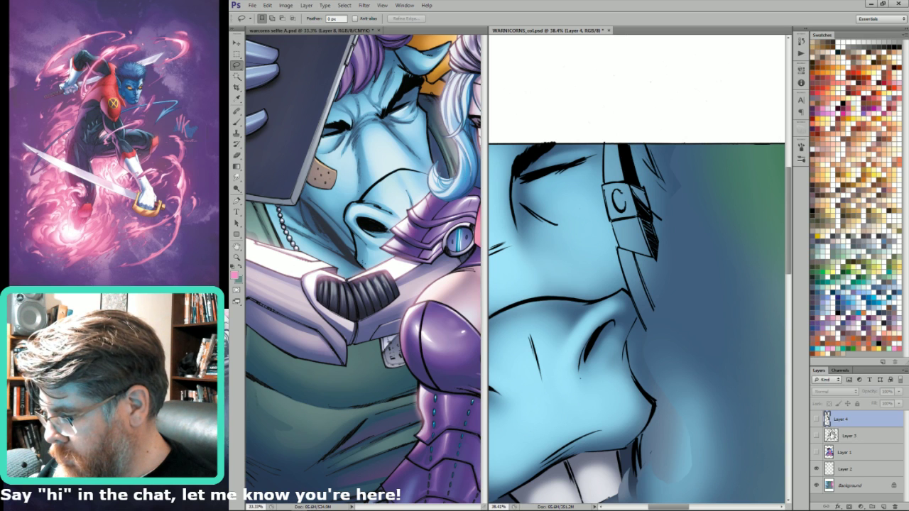
left_click(829, 450, "ctrl")
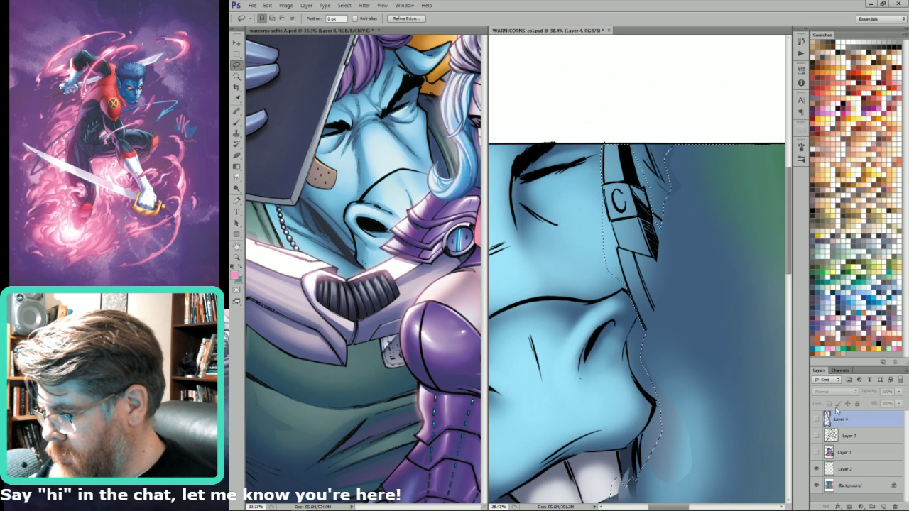
left_click(842, 469)
key("ctrl+0")
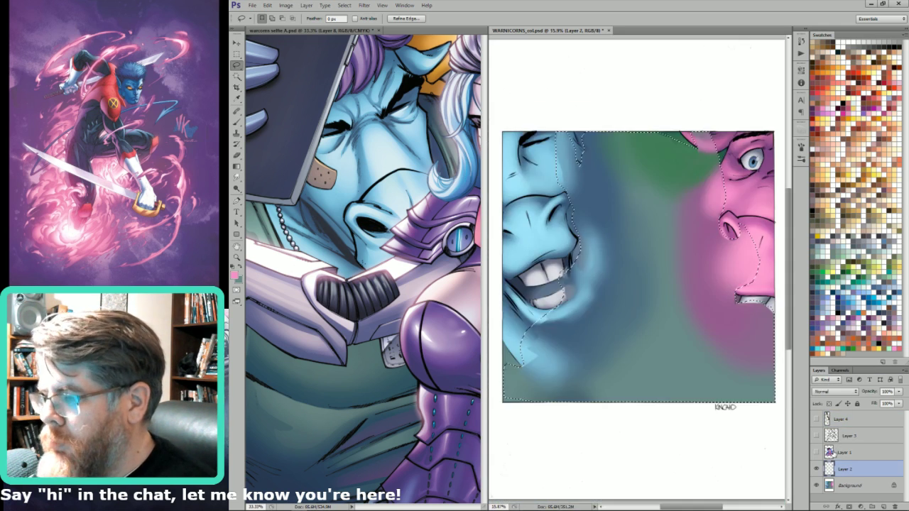
key("ctrl+d")
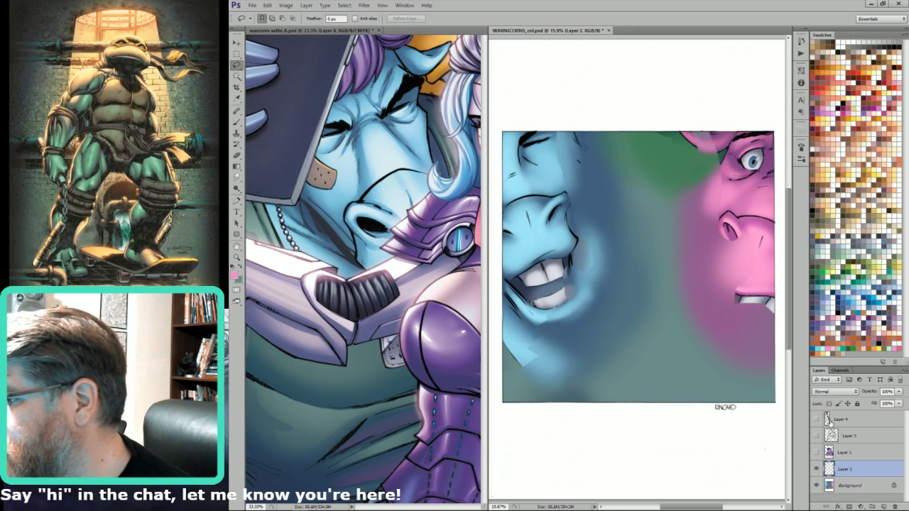
- Merge the strap lines into the woman's line art layer, hide the merged layer, and check Layer 2 by toggling its visibility
left_click(825, 419)
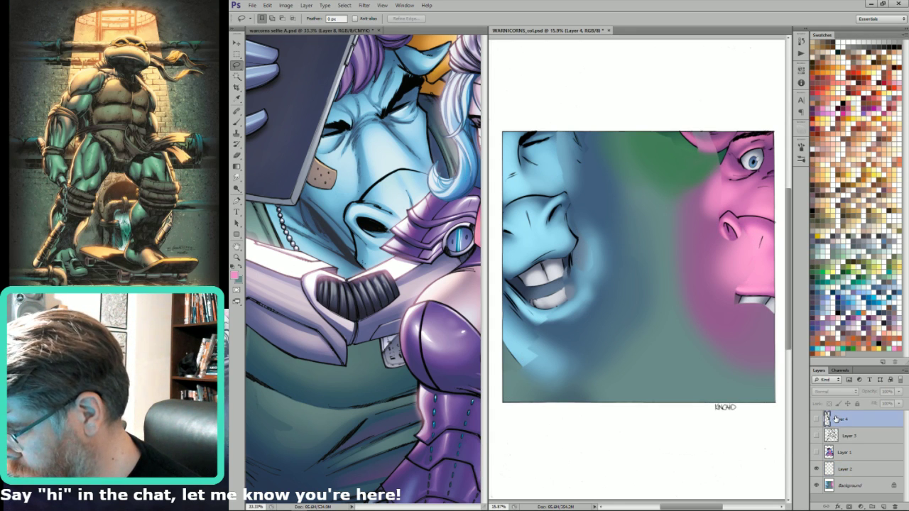
left_click_drag(816, 419, 816, 435)
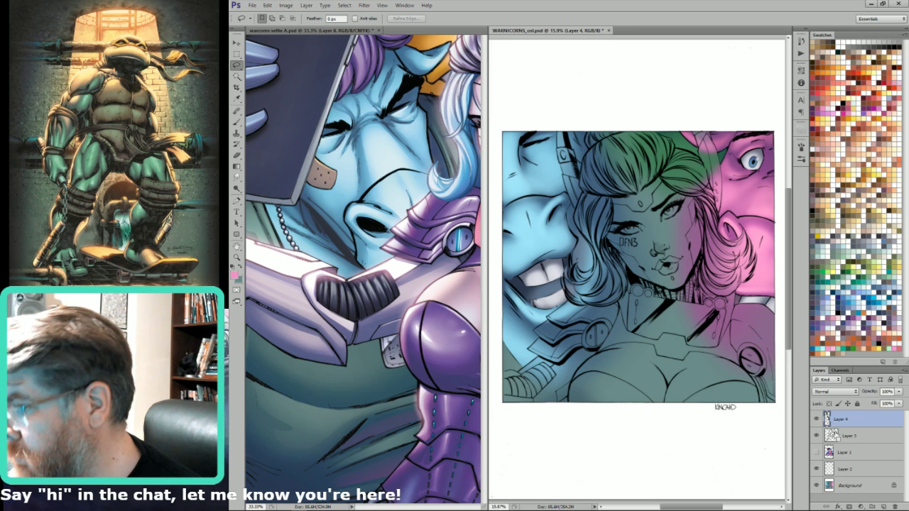
key("ctrl+e")
left_click(816, 419)
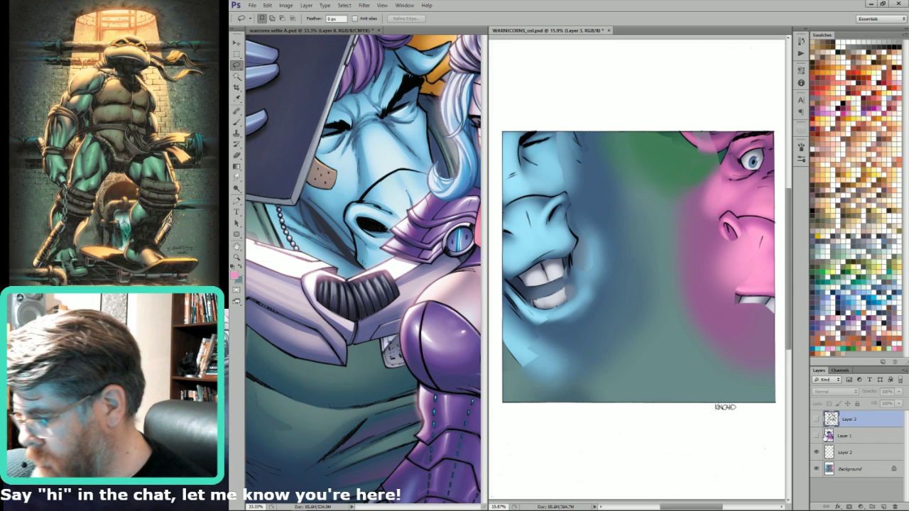
left_click(845, 452)
left_click(816, 452)
left_click(816, 452)
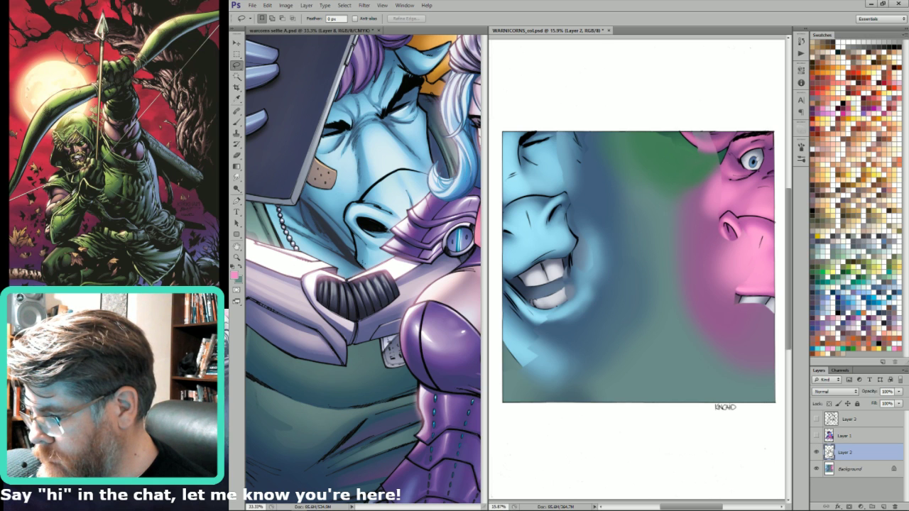
- Sample the blue character's neck color and brush it on the Background layer over the hard color edge below his jaw
left_click_drag(622, 329, 698, 377)
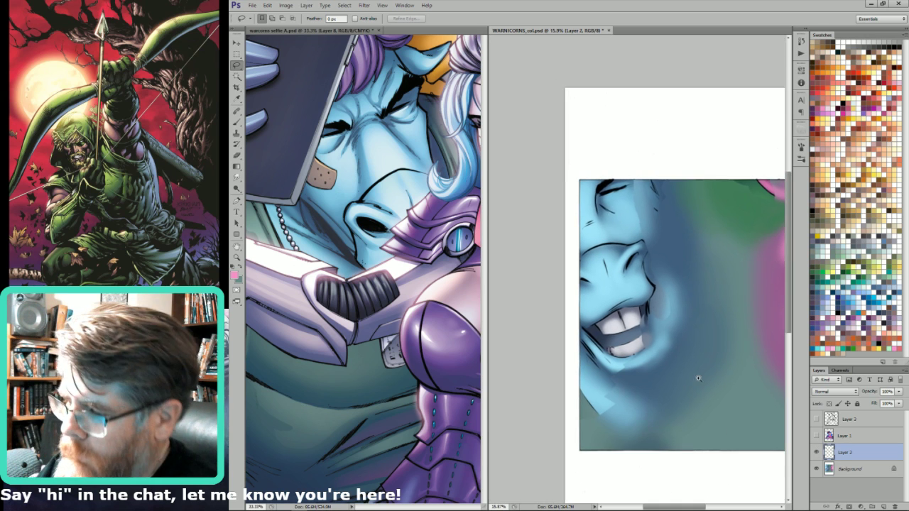
left_click_drag(641, 206, 579, 458)
left_click_drag(632, 406, 689, 351)
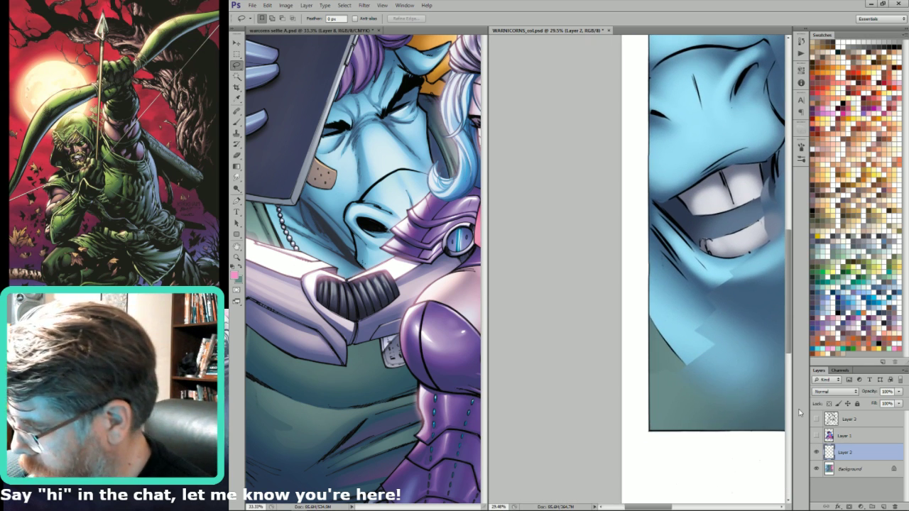
left_click(850, 469)
key("b")
left_click(688, 325, "alt")
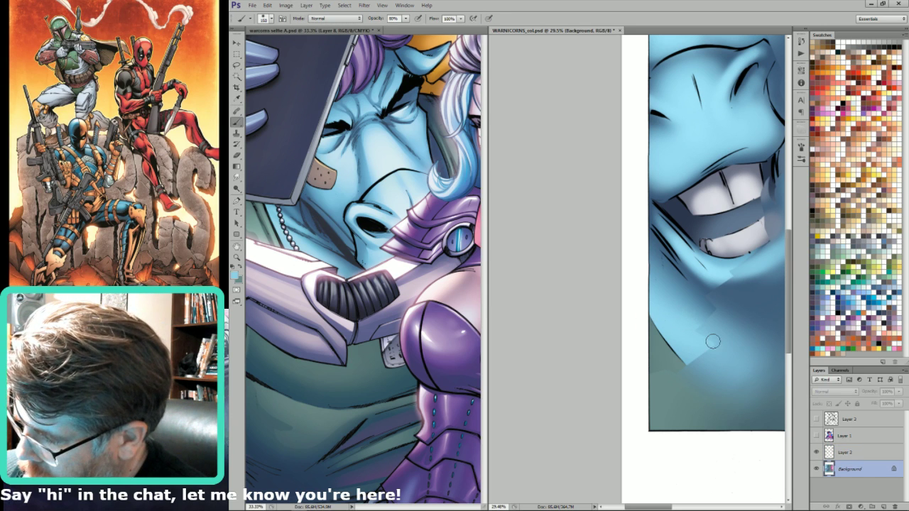
mouse_move(712, 341)
left_mouse_down()
mouse_move(693, 352)
mouse_move(729, 375)
mouse_move(717, 371)
mouse_move(722, 359)
mouse_move(707, 338)
left_mouse_up()
key("bracketright")
key("bracketright")
key("bracketright")
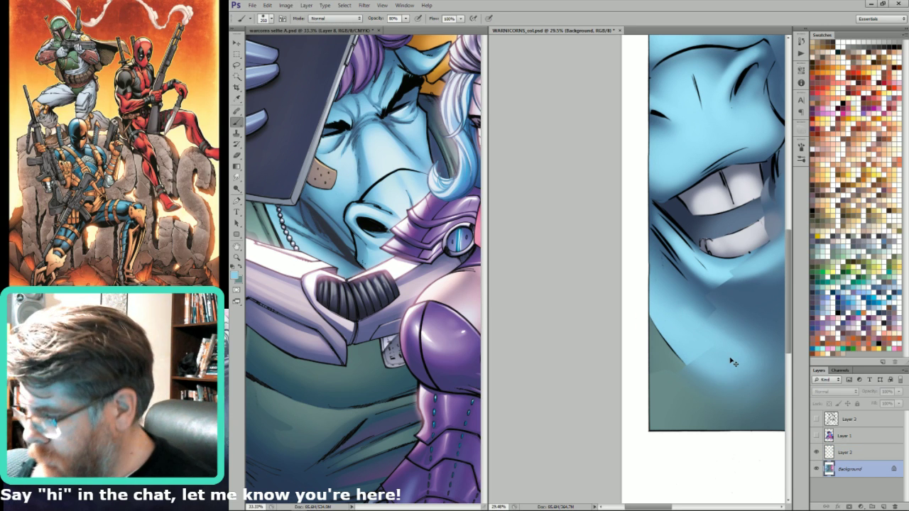
- Load Layer 2's line art as a selection and lasso the blue character's lower neck contour out of it
left_click(830, 455, "ctrl")
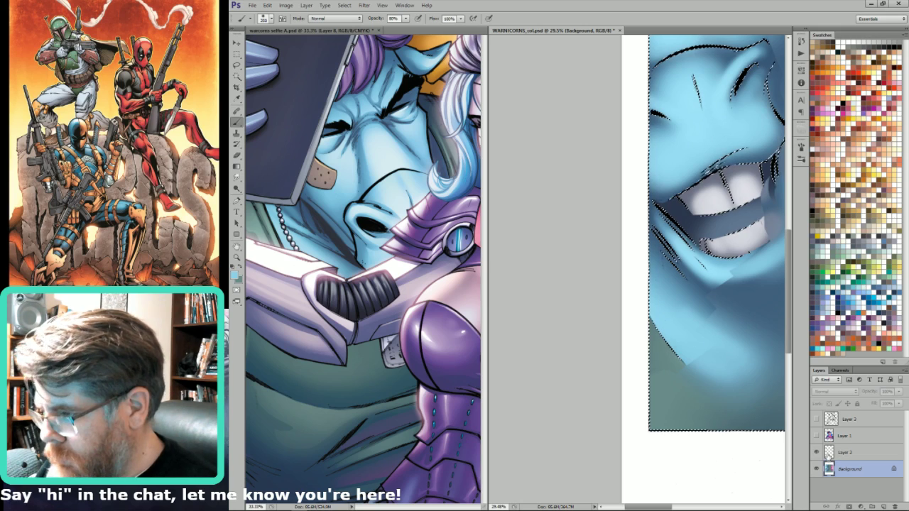
key("l")
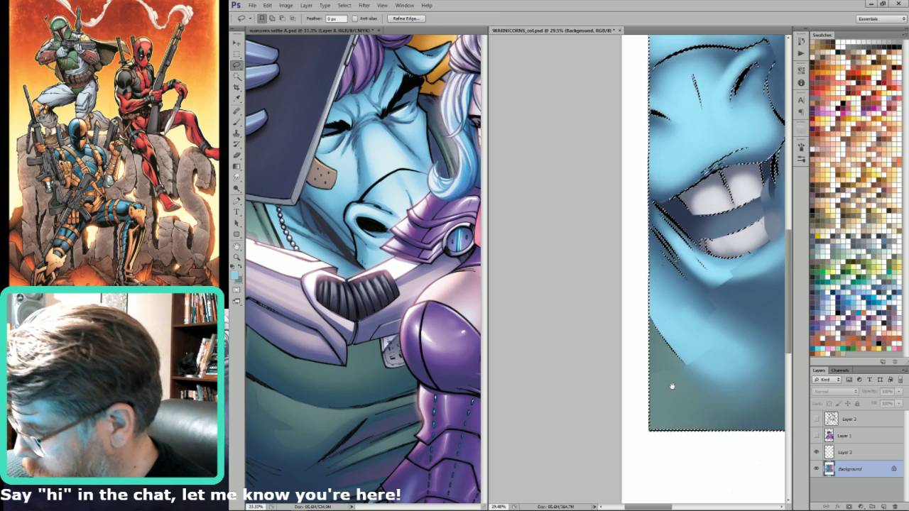
left_click(845, 452)
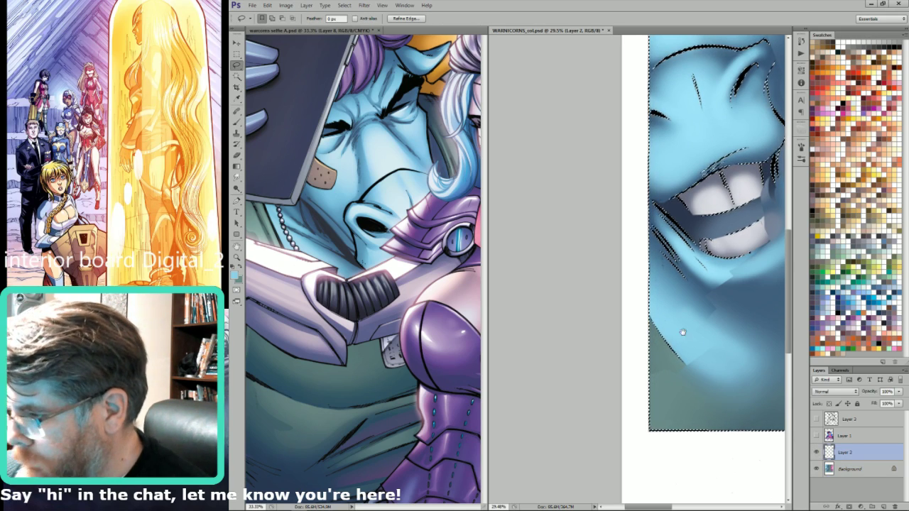
scroll(661, 359, "up", 5)
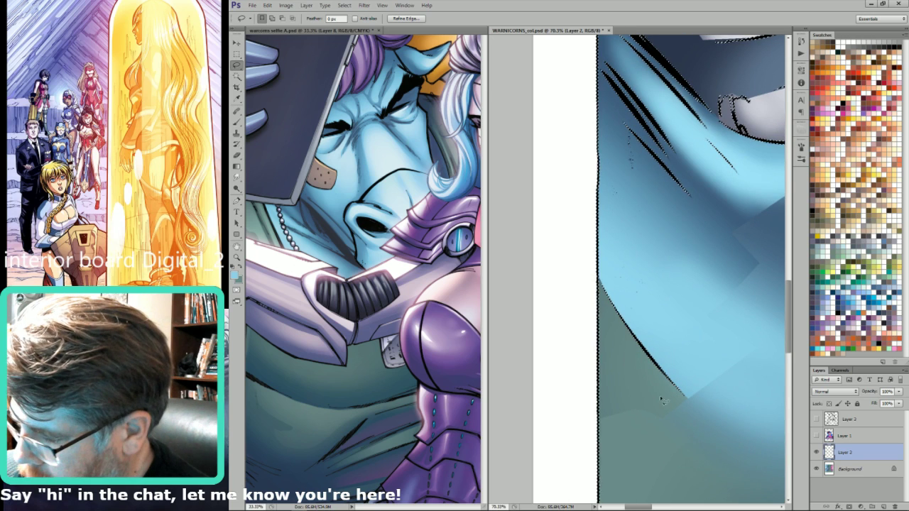
mouse_move(709, 443)
left_mouse_down()
mouse_move(682, 436)
mouse_move(615, 328)
left_mouse_up()
mouse_move(606, 291)
left_mouse_down()
mouse_move(690, 298)
mouse_move(705, 409)
left_mouse_up()
- Lasso the blue character's jaw, mouth, and face lines along the panel's left border out of the Layer 2 selection
left_click_drag(658, 217, 656, 406)
mouse_move(743, 463)
left_mouse_down()
mouse_move(712, 459)
mouse_move(629, 423)
left_mouse_up()
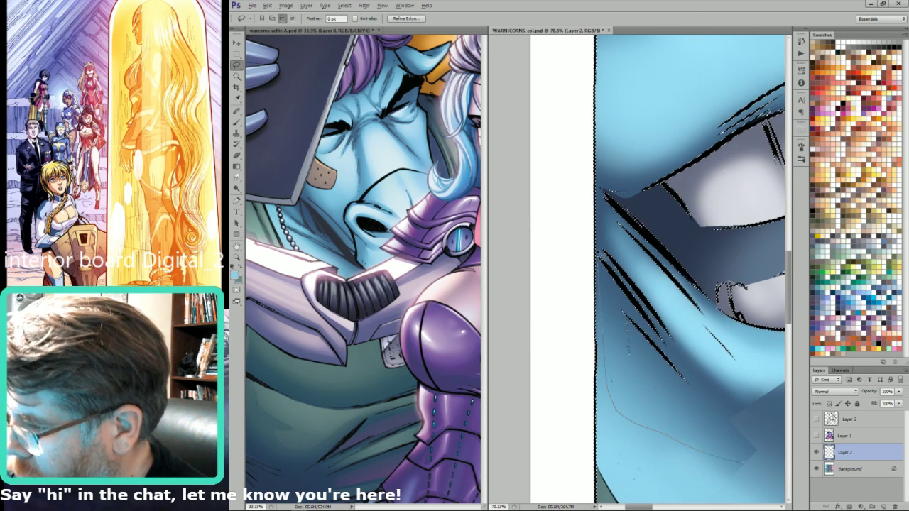
mouse_move(601, 264)
left_mouse_down()
mouse_move(600, 175)
mouse_move(768, 406)
mouse_move(753, 454)
left_mouse_up()
left_click_drag(702, 280, 708, 390)
left_click_drag(666, 106, 673, 359)
left_click_drag(699, 427, 623, 399)
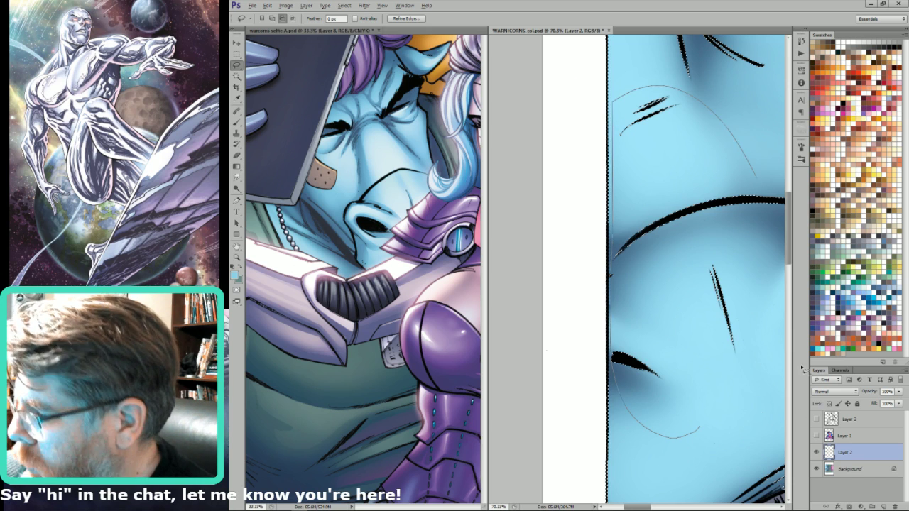
- Trace a subtracting lasso down the inside of the right panel border to exclude the pink character's lines from the selection
scroll(696, 321, "up", 4)
mouse_move(656, 309)
left_mouse_down()
mouse_move(706, 174)
mouse_move(802, 160)
mouse_move(847, 165)
mouse_move(752, 157)
mouse_move(734, 173)
mouse_move(855, 169)
mouse_move(645, 167)
mouse_move(642, 182)
mouse_move(564, 173)
left_mouse_up()
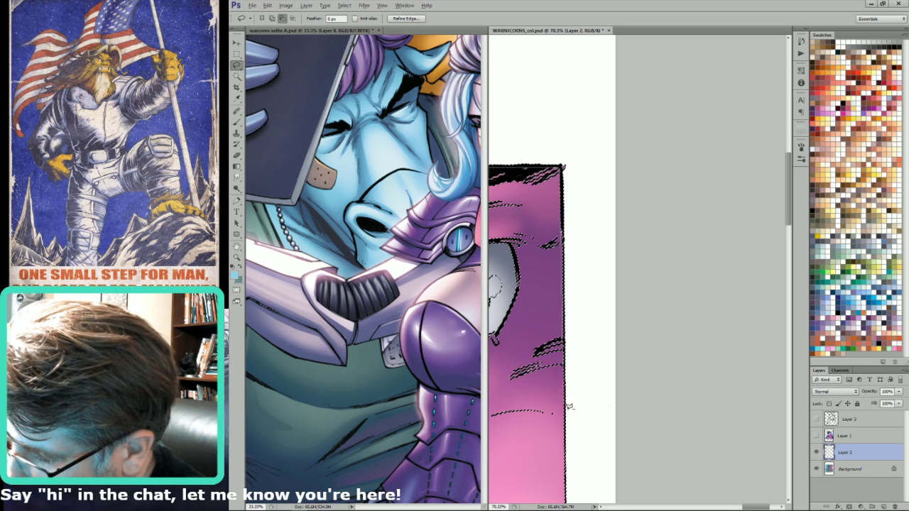
scroll(540, 284, "down", 5)
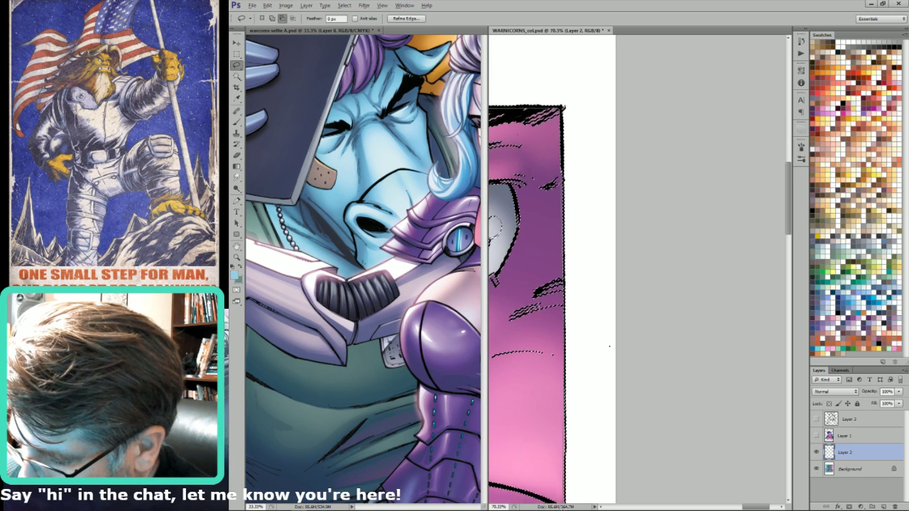
left_click_drag(568, 414, 567, 399)
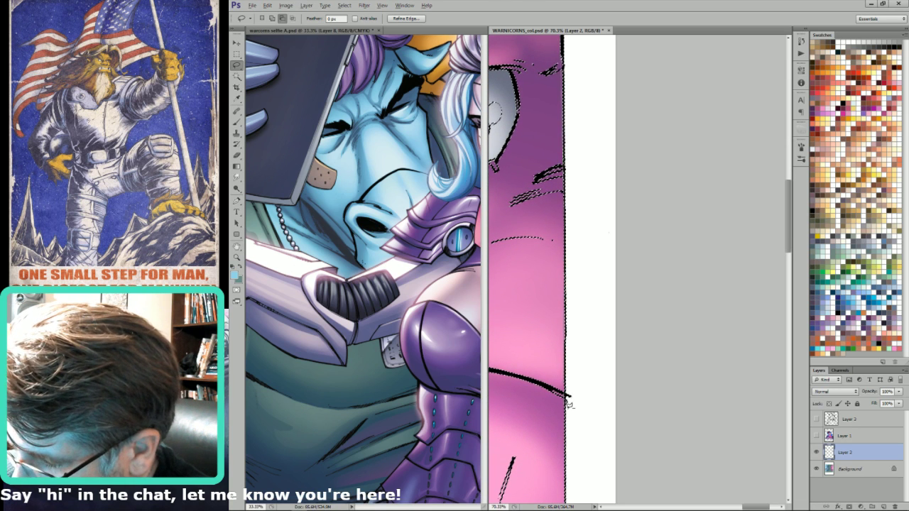
scroll(567, 398, "down", 3)
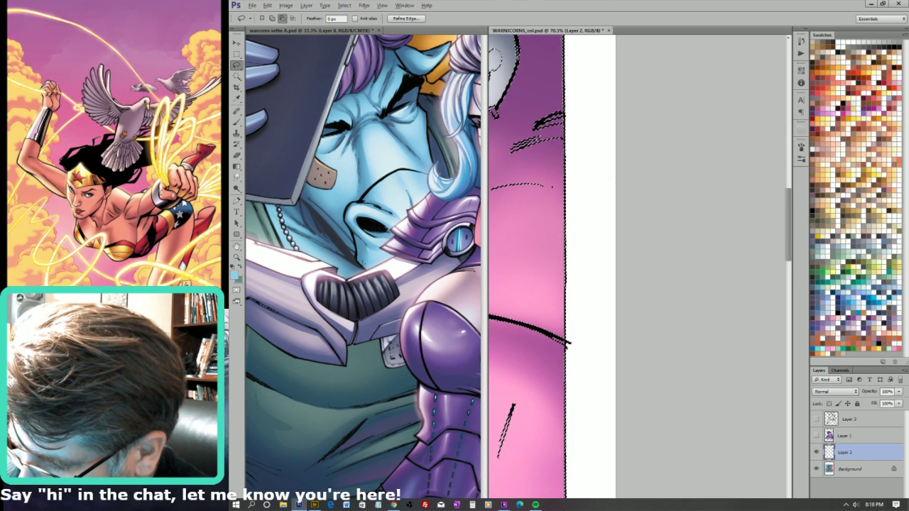
scroll(527, 269, "down", 6)
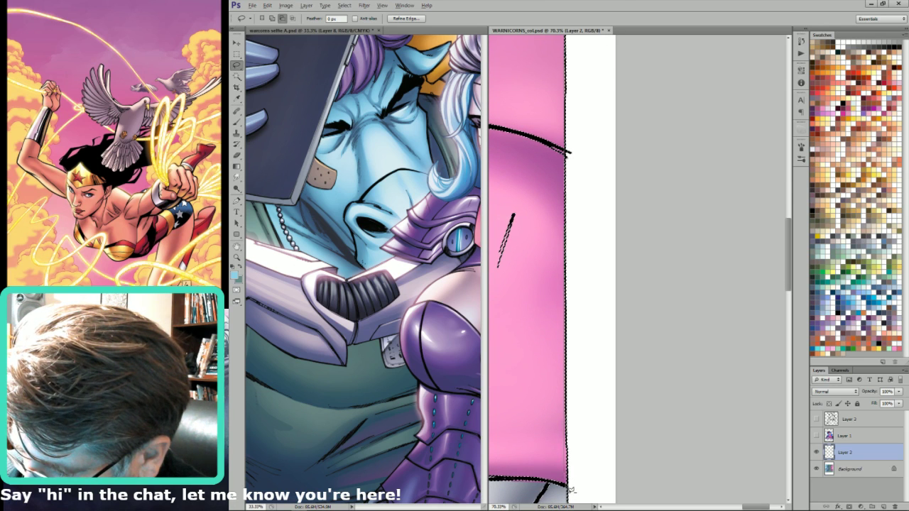
scroll(570, 499, "down", 6)
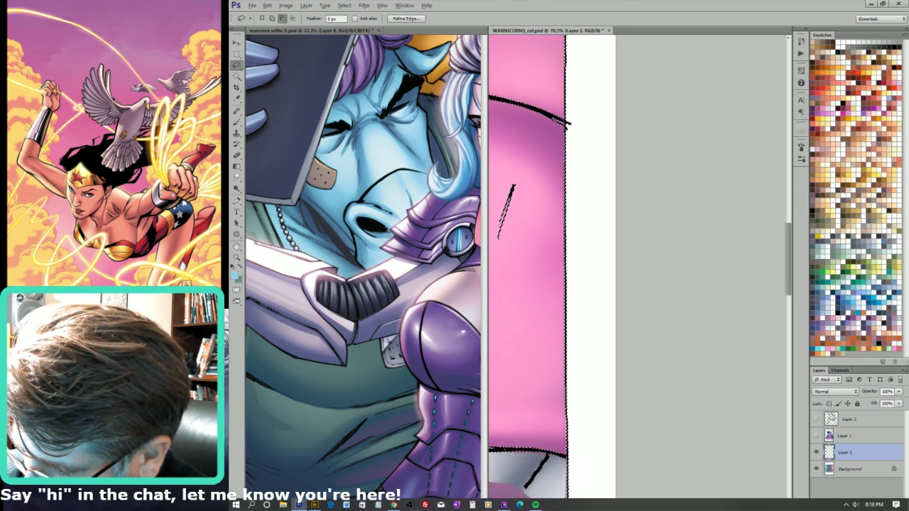
scroll(528, 270, "down", 7)
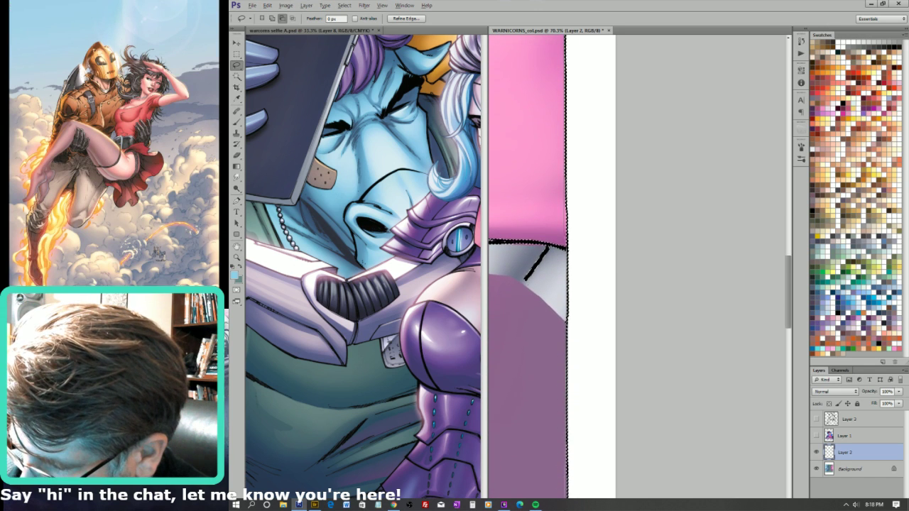
scroll(572, 440, "down", 3)
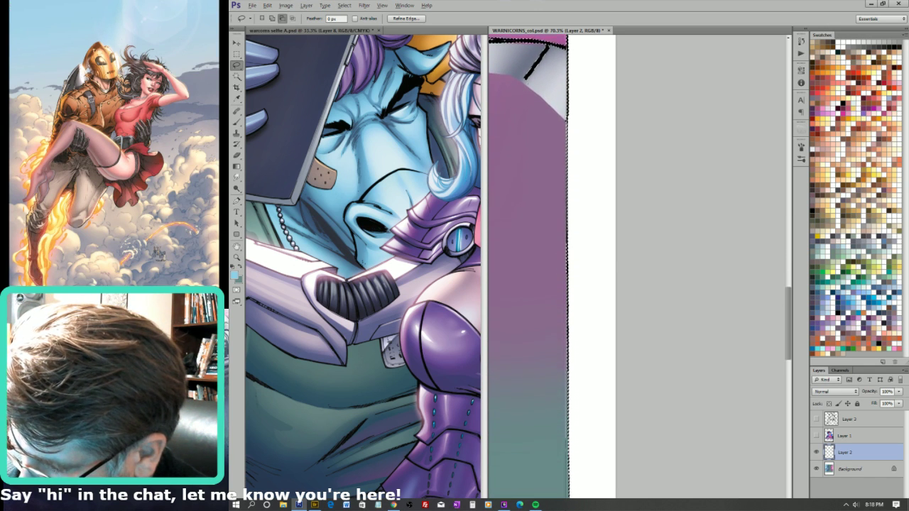
- Continue the subtracting lasso along the lower border and up the blue character's side, reducing the selection to the panel border and signature
left_click(570, 491, "alt")
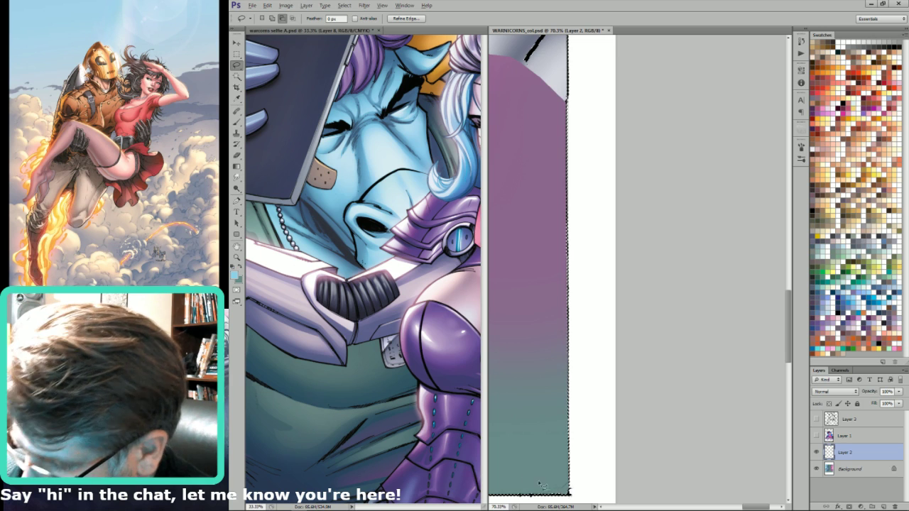
left_click(548, 468, "alt")
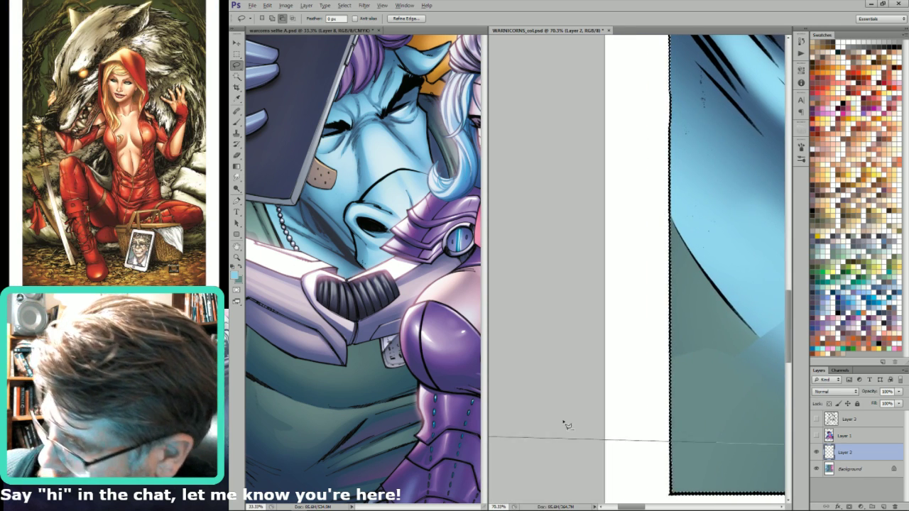
left_click(754, 433, "alt")
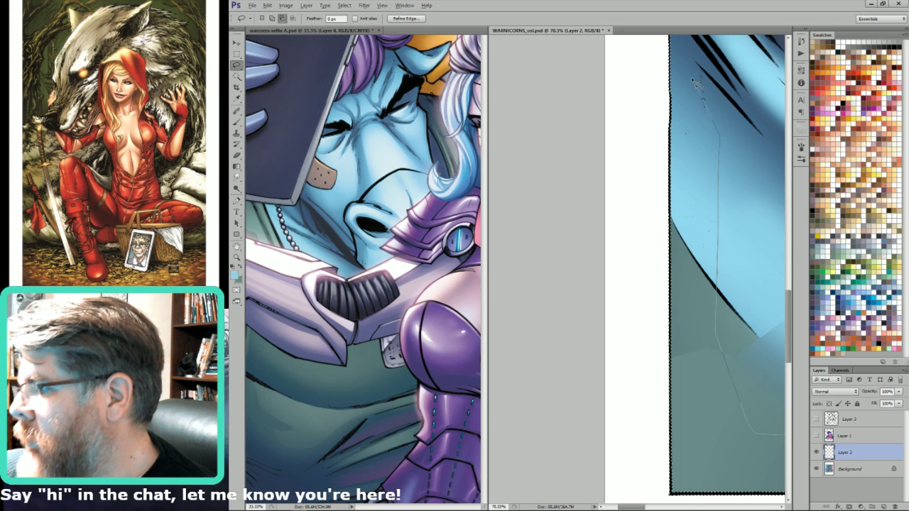
left_click_drag(692, 80, 690, 57)
key("ctrl+0")
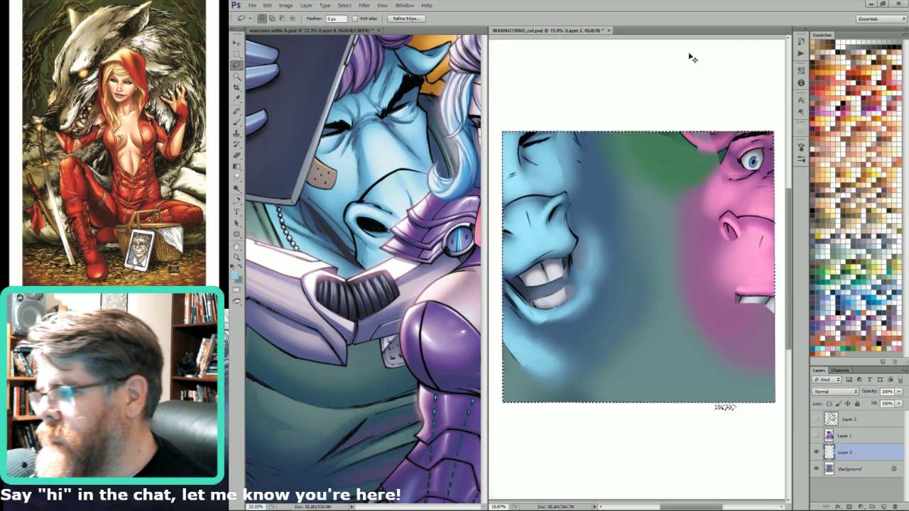
- Try placing line art on a new layer above Layer 2, and restore the panel border and signature selection on Layer 2
key("ctrl+d")
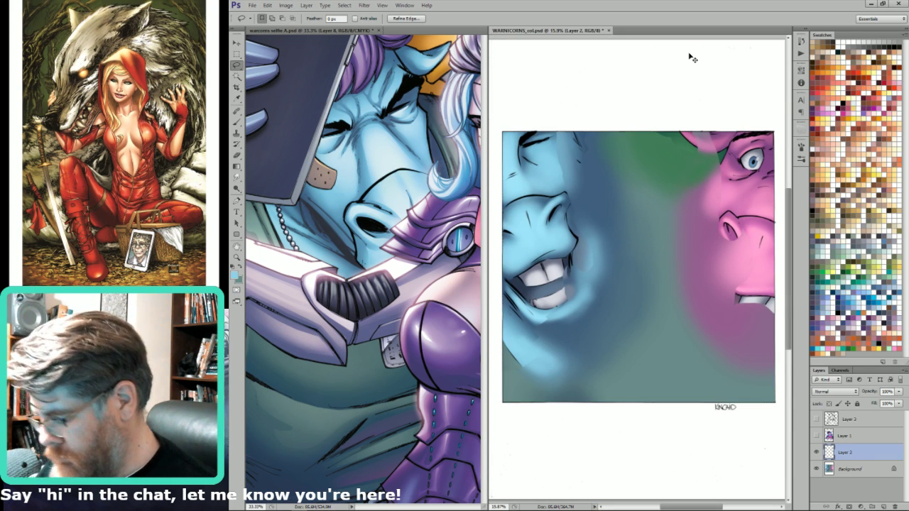
key("ctrl+shift+alt+n")
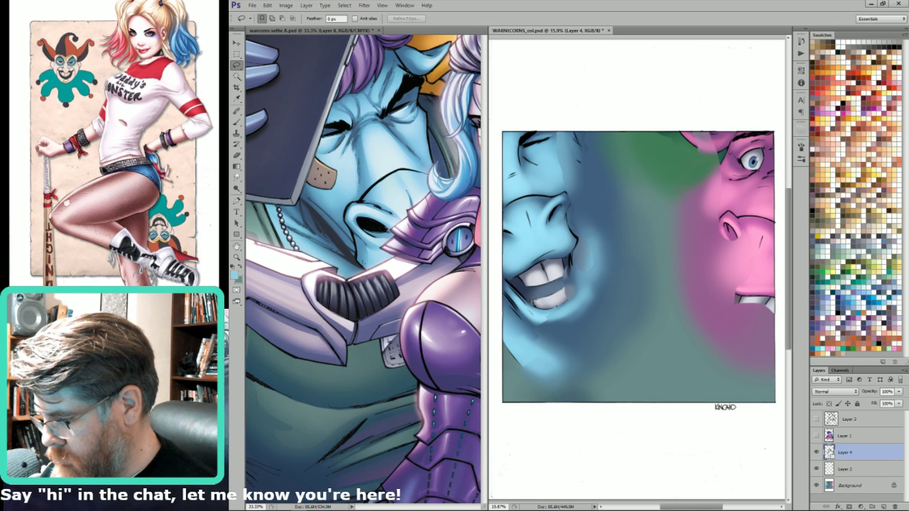
key("ctrl+e")
left_click(829, 452, "ctrl")
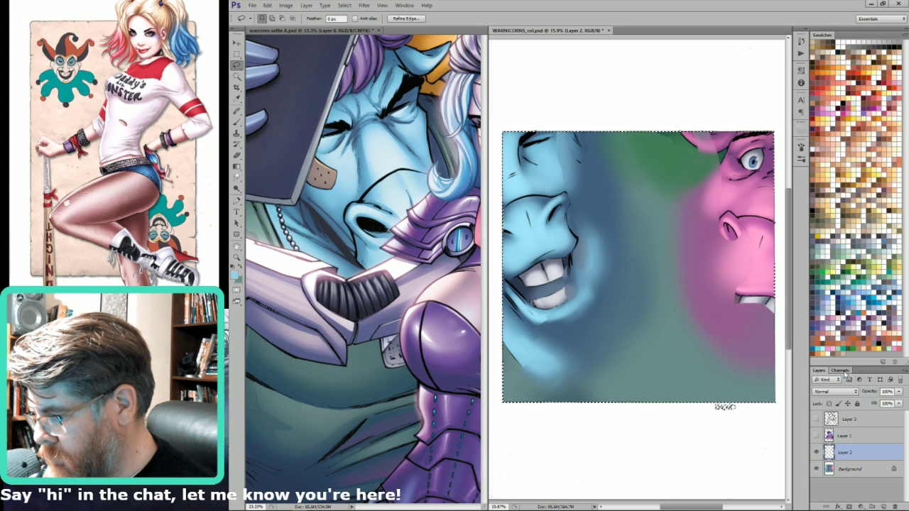
- Check the original line art in the Alpha 1 channel and clear the selected panel border and signature from Layer 2
left_click(838, 370)
left_click(828, 418)
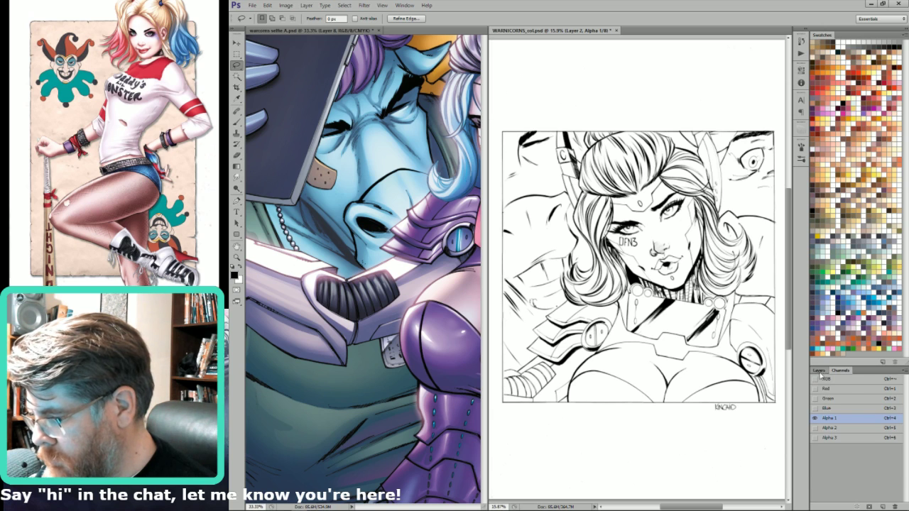
left_click(819, 370)
left_click(831, 452)
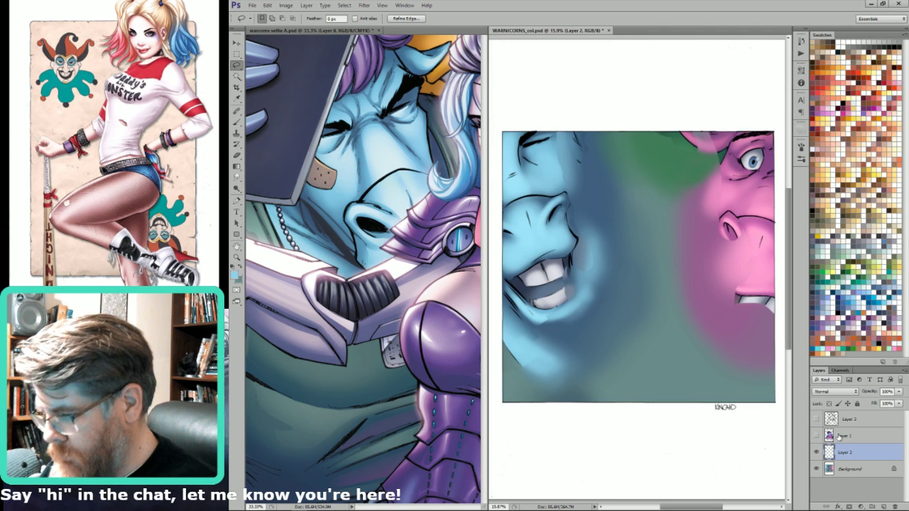
key("ctrl+d")
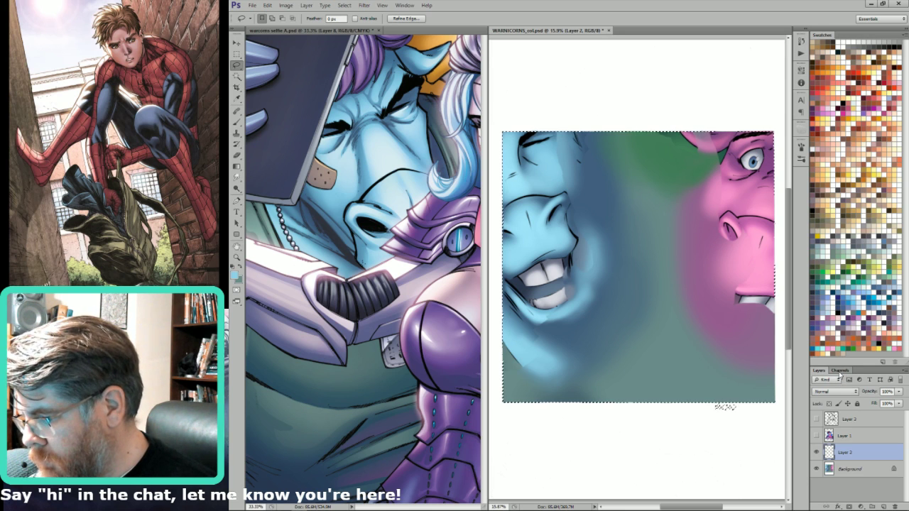
- Display the Alpha 1 channel with the panel border and signature selected
left_click(839, 371)
left_click(830, 420, "ctrl")
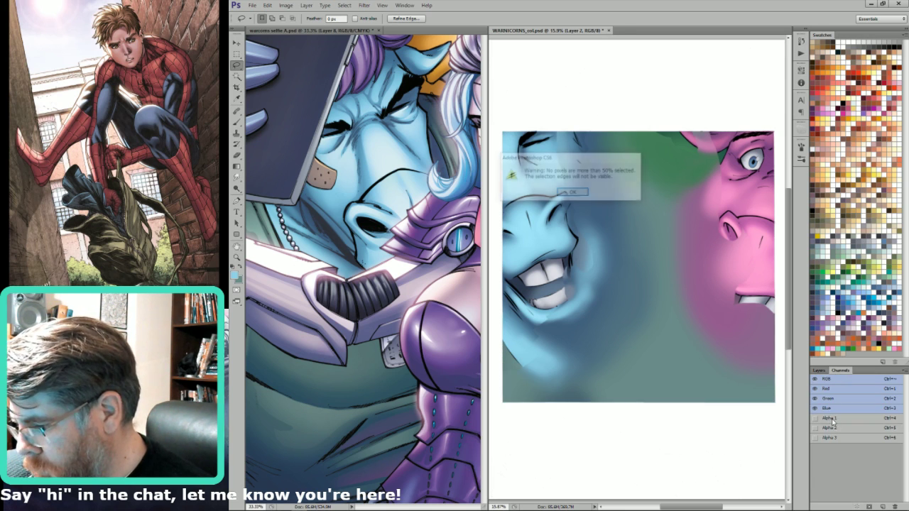
key("Return")
left_click(831, 419)
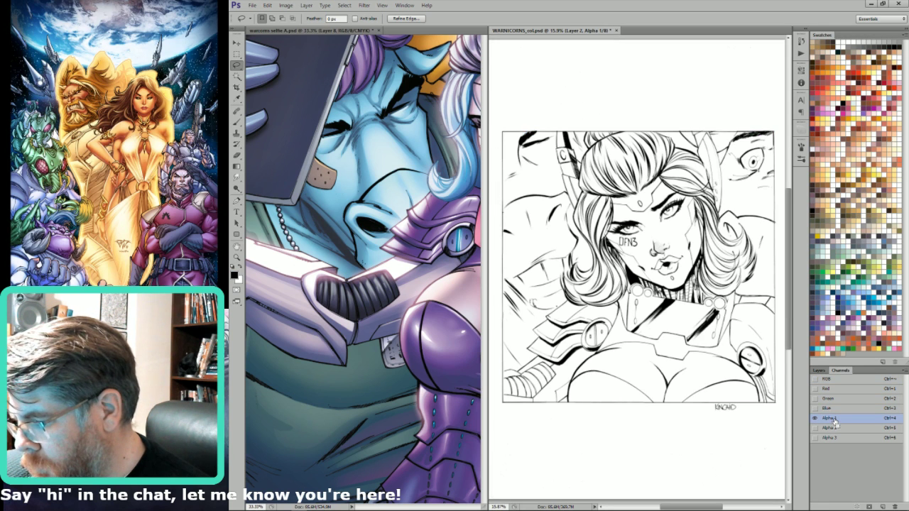
left_click(833, 421, "ctrl")
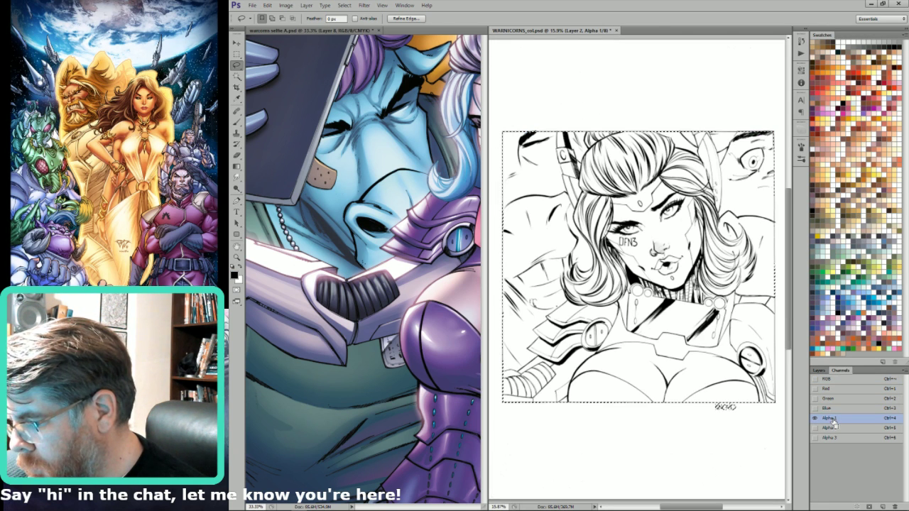
- Try to adjust the border selection around the lower-right corner and right edge of the Alpha 1 line art
left_click_drag(763, 402, 780, 304)
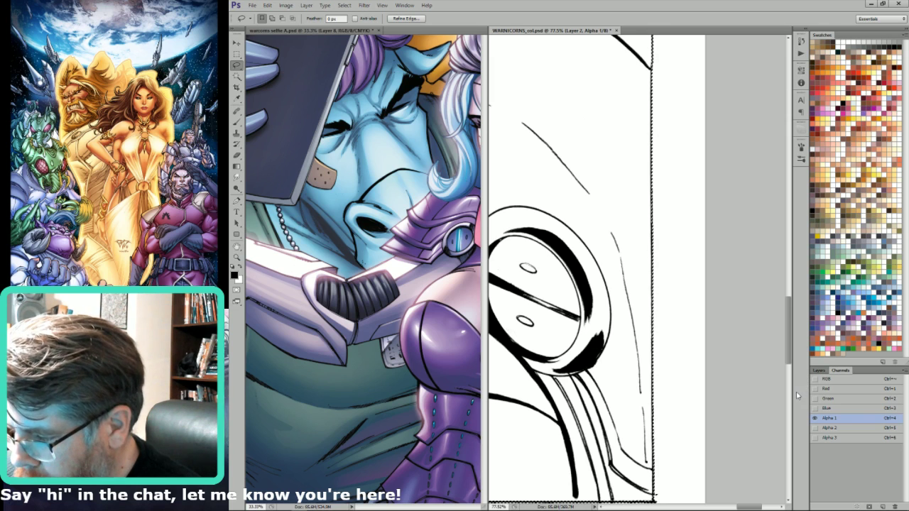
left_click_drag(686, 440, 759, 376)
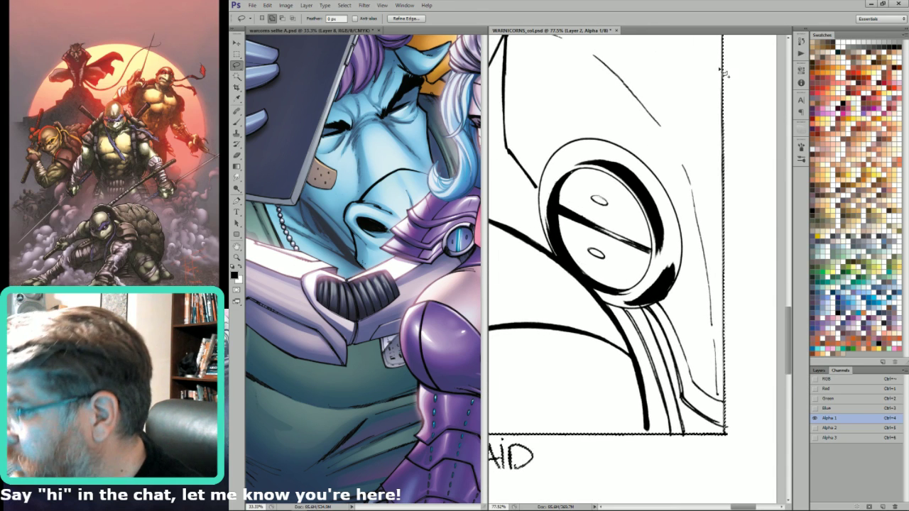
mouse_move(727, 70)
left_mouse_down()
mouse_move(726, 57)
mouse_move(725, 315)
mouse_move(734, 203)
mouse_move(743, 294)
left_mouse_up()
key("space")
left_click_drag(730, 136, 745, 305)
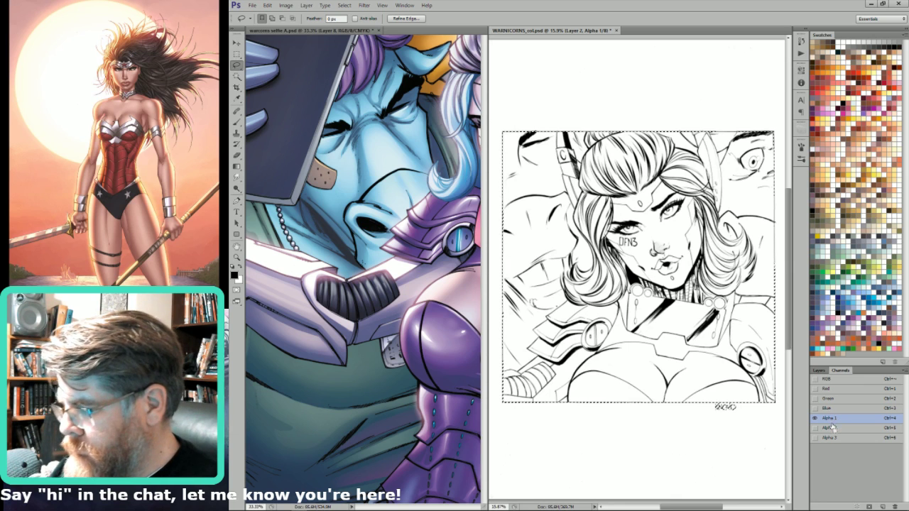
left_click_drag(782, 418, 733, 334)
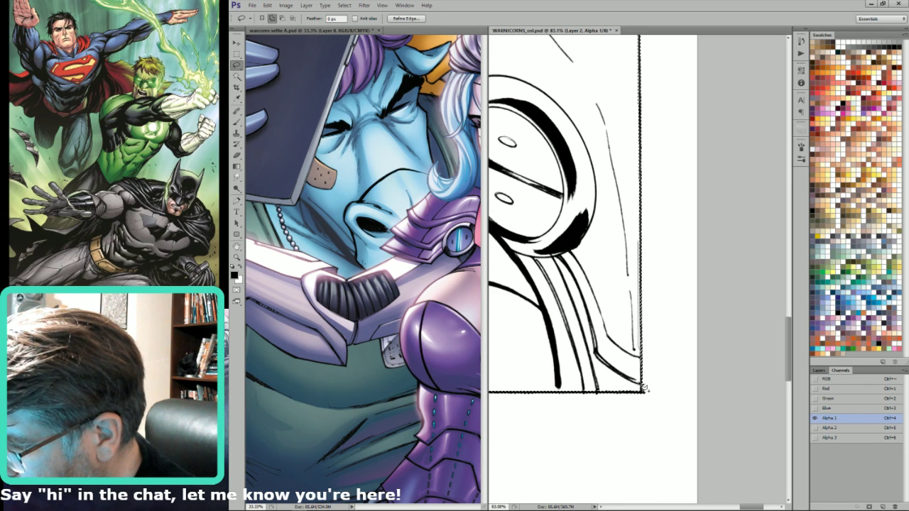
left_click_drag(659, 265, 662, 216)
key("w")
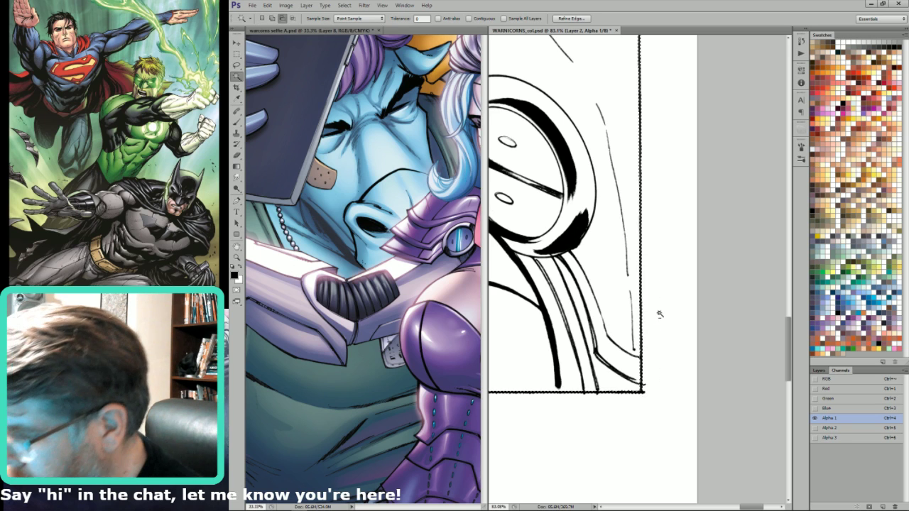
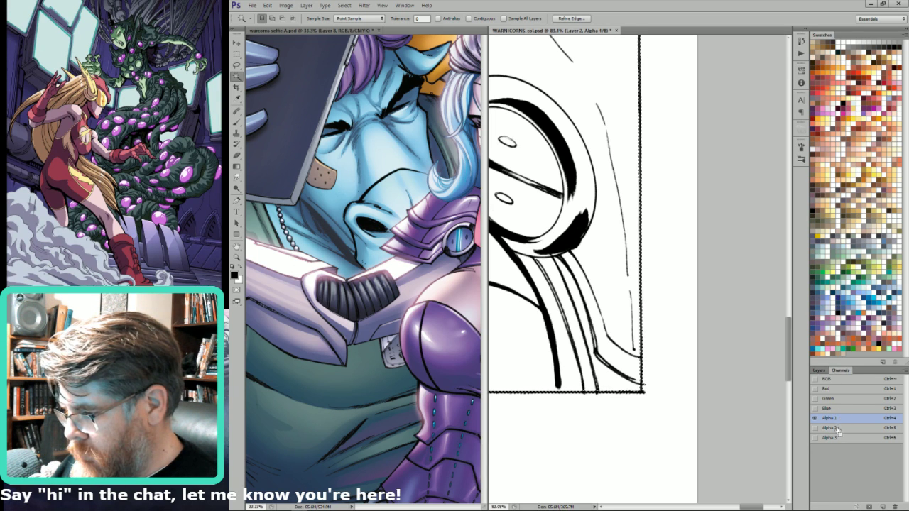
- Drop the border selection and try lassoing the right panel border in the Alpha 1 channel
mouse_move(757, 414)
left_mouse_down()
mouse_move(699, 425)
mouse_move(737, 393)
mouse_move(805, 376)
left_mouse_up()
left_click(814, 408)
key("l")
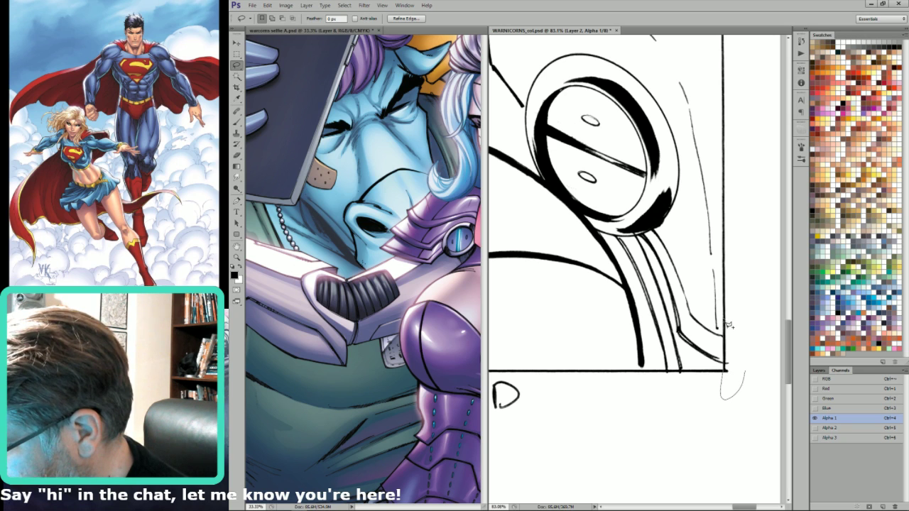
mouse_move(725, 323)
left_mouse_down()
mouse_move(723, 6)
mouse_move(725, 222)
mouse_move(726, 208)
left_mouse_up()
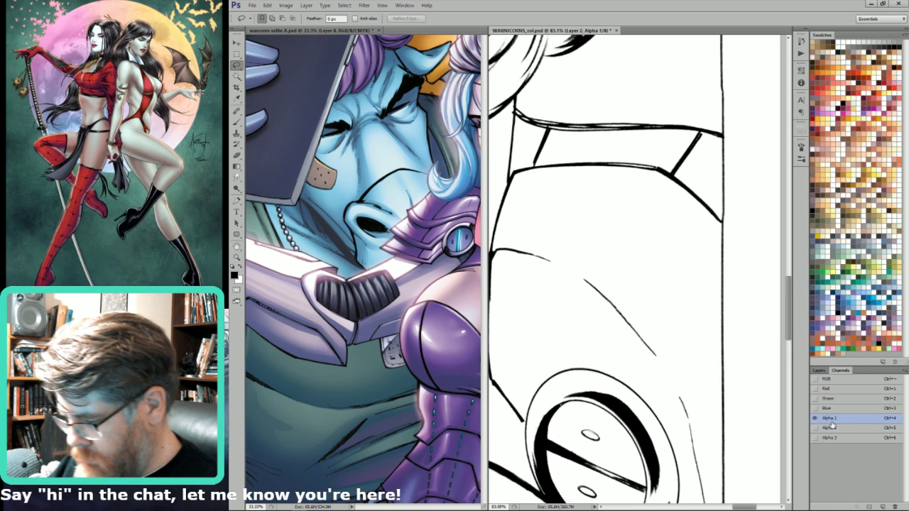
- Darken the Alpha 1 channel's line art with Levels, setting the black input level to 36
key("ctrl+l")
left_click_drag(724, 304, 742, 305)
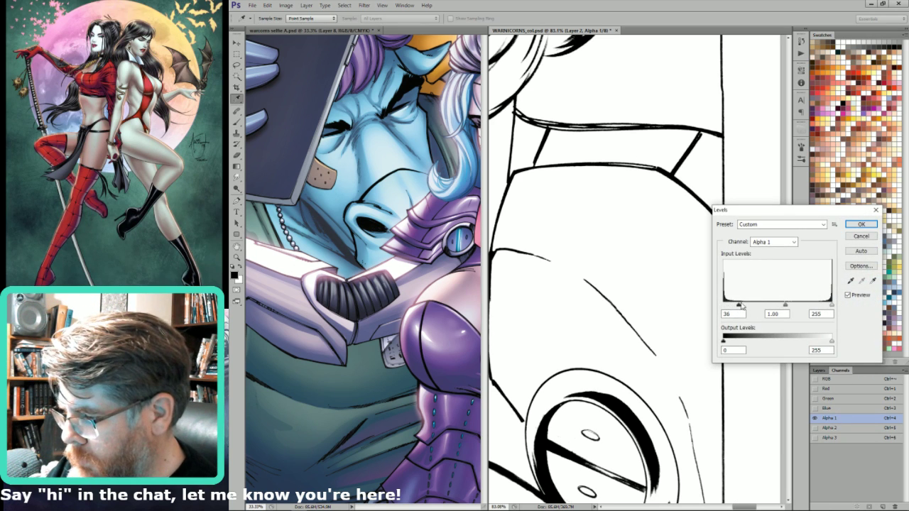
key("Return")
- Lasso the right panel border in the Alpha 1 channel, from below the lower-right corner up around the upper-right corner
mouse_move(724, 442)
left_mouse_down()
mouse_move(725, 203)
mouse_move(742, 325)
left_mouse_up()
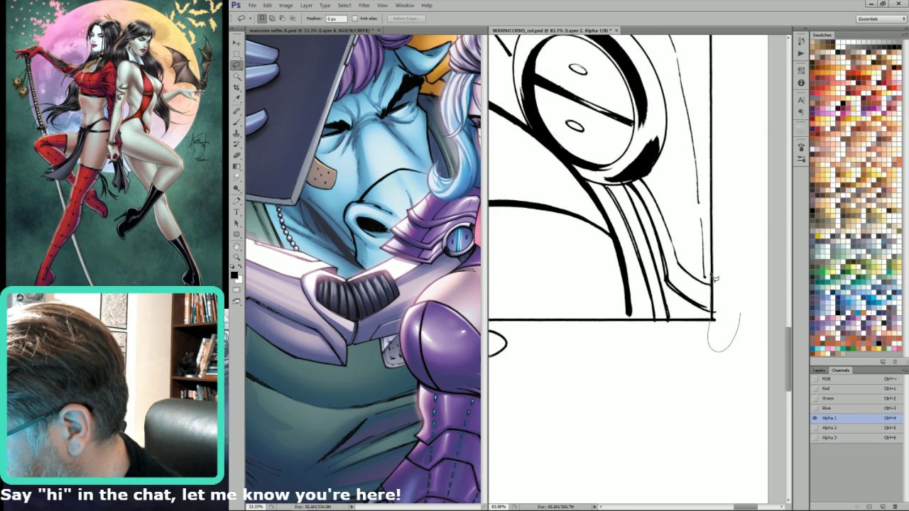
scroll(705, 192, "up", 10)
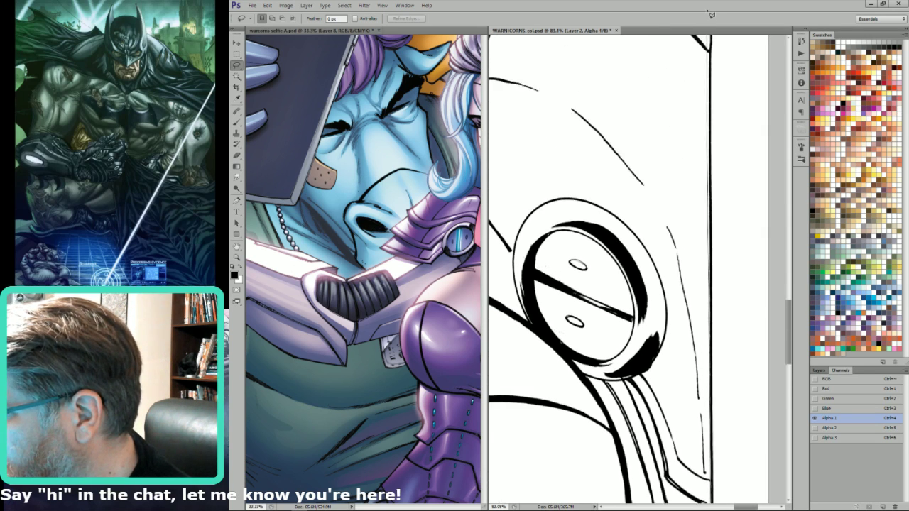
key("Delete")
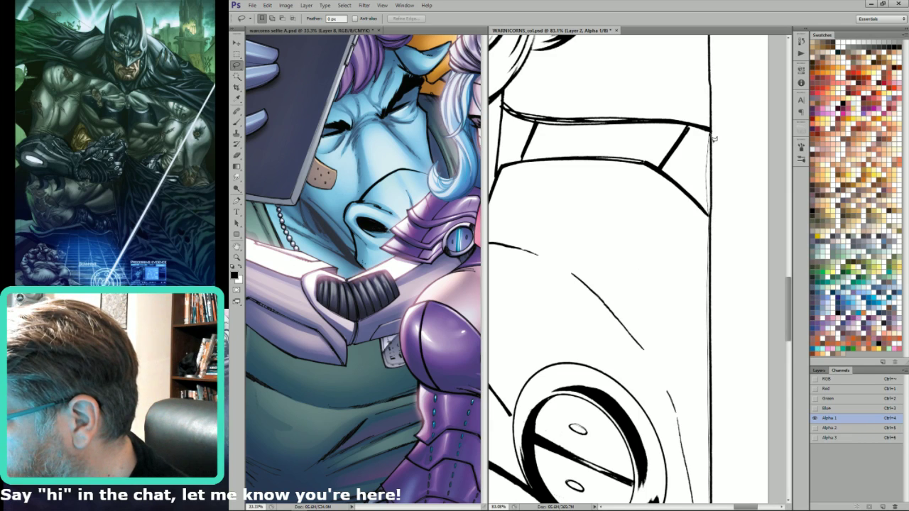
scroll(707, 156, "up", 10)
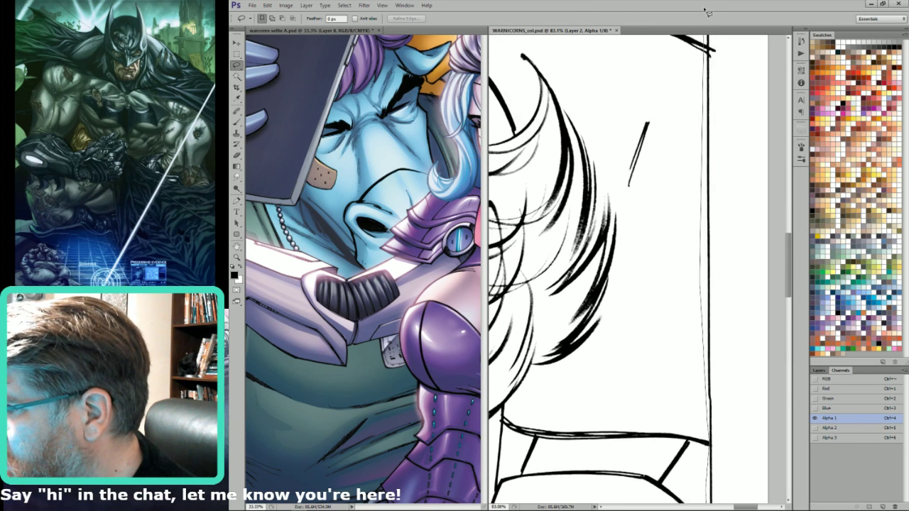
left_click_drag(700, 188, 712, 212)
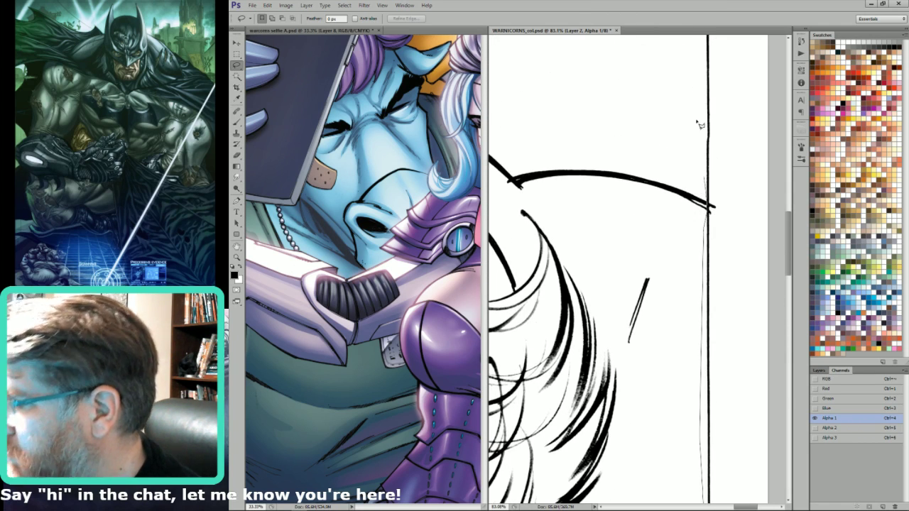
scroll(699, 125, "up", 5)
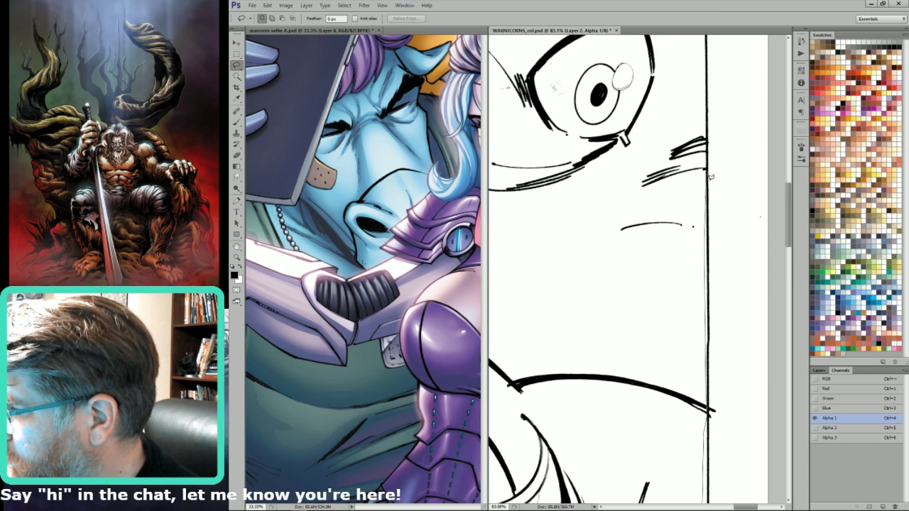
scroll(702, 79, "up", 5)
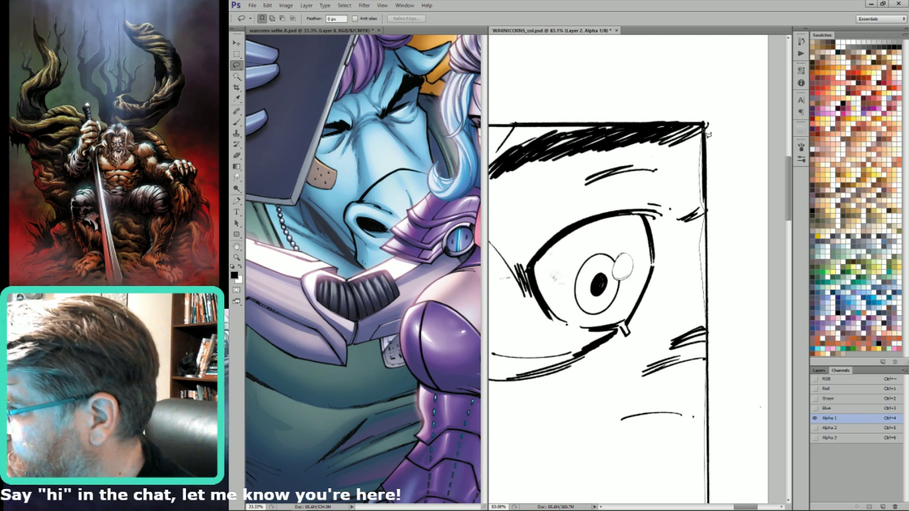
mouse_move(657, 125)
left_mouse_down()
mouse_move(506, 129)
mouse_move(738, 131)
mouse_move(743, 160)
left_mouse_up()
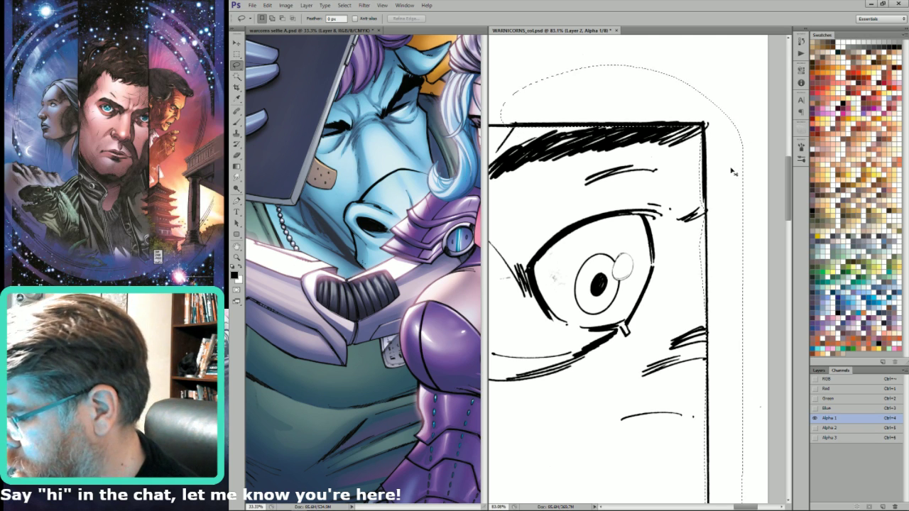
- Add the top panel border to the lasso selection, tracing from the upper-right corner towards the upper-left corner
mouse_move(743, 216)
left_mouse_down()
mouse_move(678, 197)
mouse_move(788, 304)
left_mouse_up()
scroll(720, 253, "down", 8)
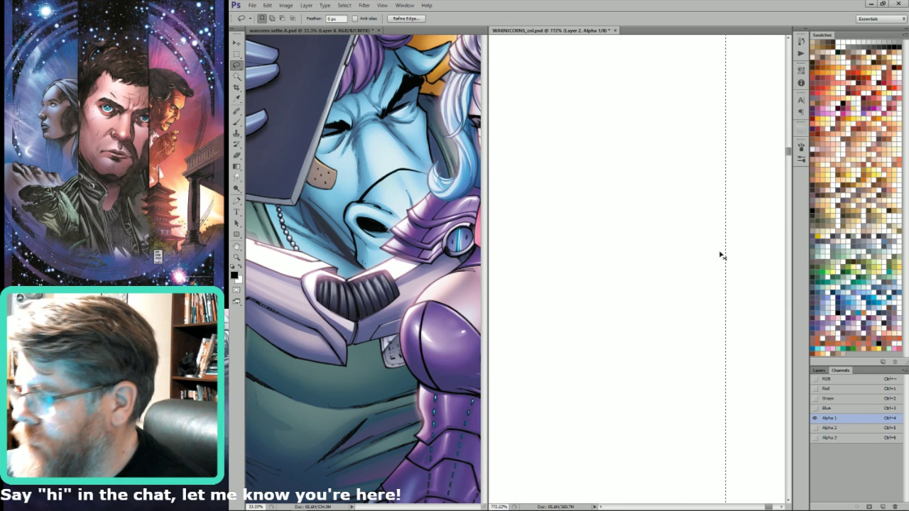
scroll(753, 149, "up", 4)
scroll(753, 150, "up", 3)
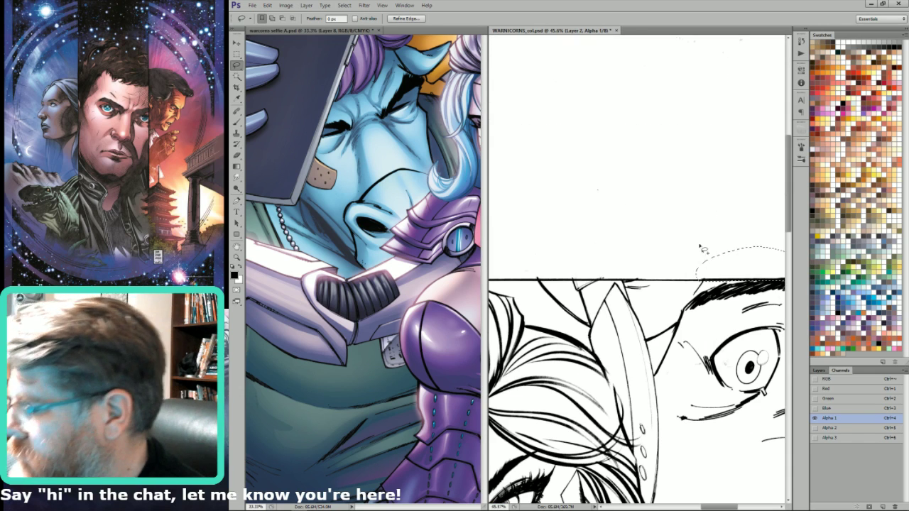
left_click_drag(699, 250, 719, 280)
mouse_move(620, 274)
left_mouse_down()
mouse_move(546, 286)
mouse_move(490, 250)
mouse_move(559, 287)
mouse_move(467, 266)
mouse_move(531, 263)
mouse_move(549, 283)
mouse_move(593, 212)
mouse_move(600, 231)
mouse_move(620, 241)
mouse_move(697, 182)
mouse_move(678, 174)
mouse_move(657, 130)
mouse_move(665, 165)
left_mouse_up()
- Extend the lasso selection down the left panel border and along the bottom border, including the signature below it
left_click_drag(669, 418, 668, 415)
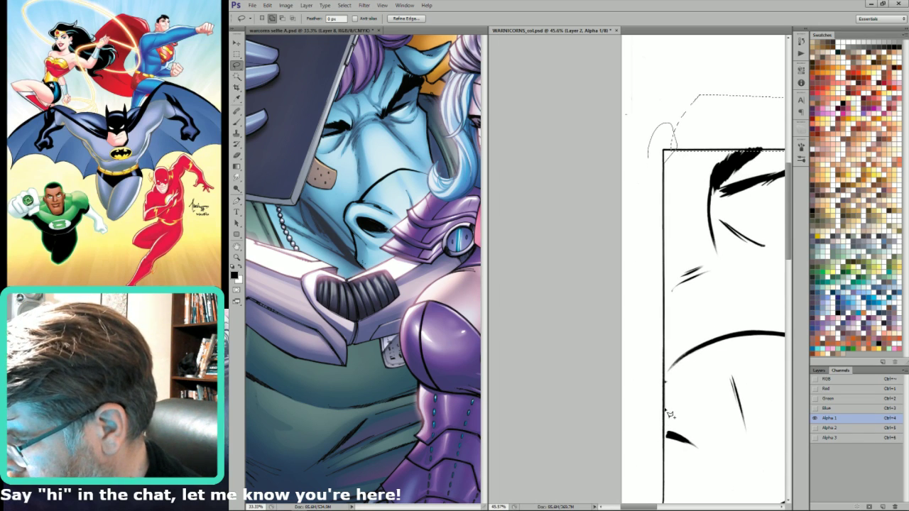
mouse_move(671, 473)
left_mouse_down()
mouse_move(669, 506)
mouse_move(677, 231)
mouse_move(668, 155)
left_mouse_up()
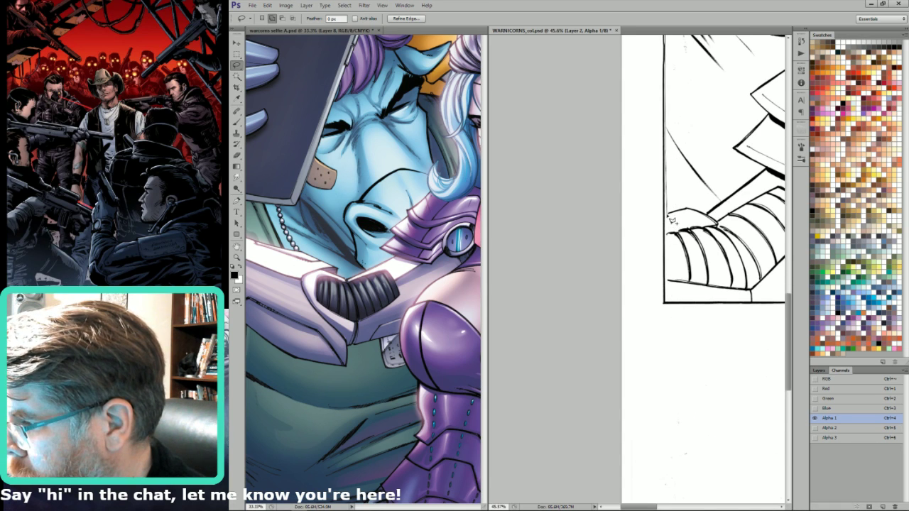
left_click_drag(671, 300, 668, 308)
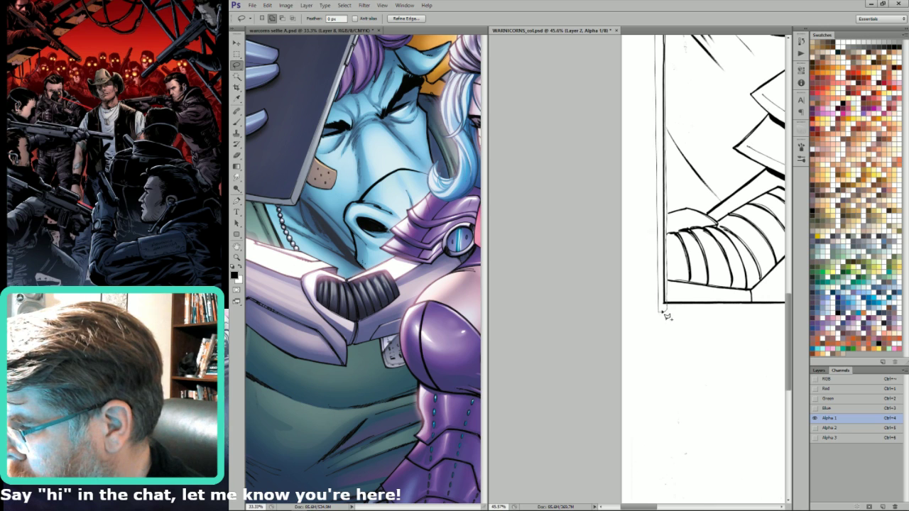
mouse_move(787, 298)
left_mouse_down()
mouse_move(694, 313)
mouse_move(678, 301)
mouse_move(826, 302)
mouse_move(751, 306)
mouse_move(820, 304)
mouse_move(754, 307)
left_mouse_up()
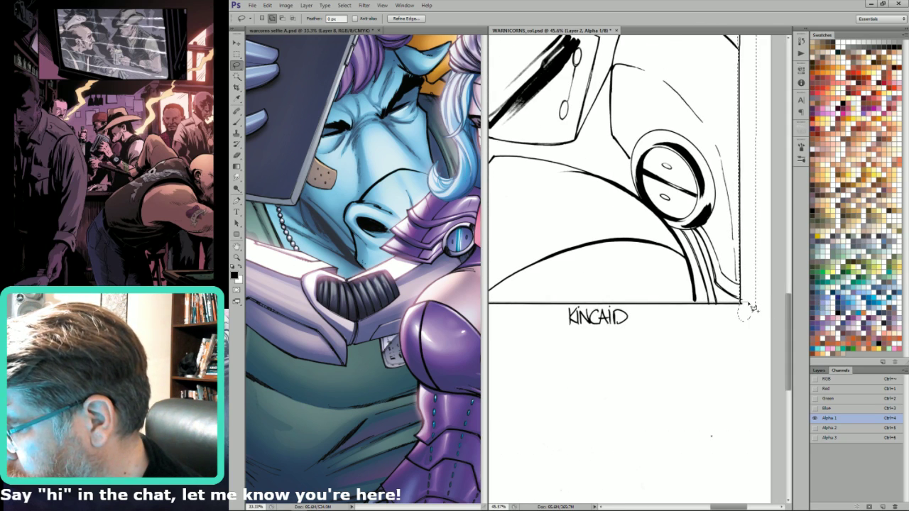
left_click_drag(742, 343, 755, 331)
key("ctrl+0")
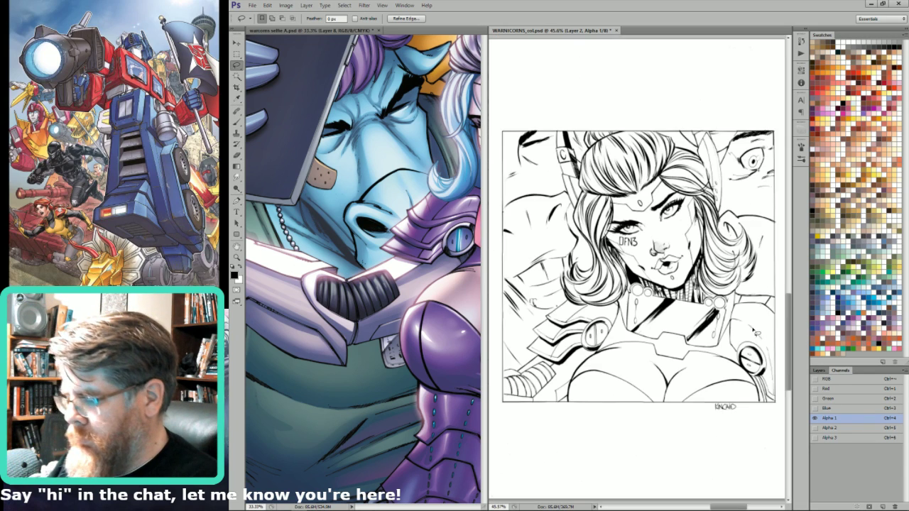
- Intersect the border selection with the Alpha 1 channel and fill the border and signature with black on the visible line art layer
left_click(842, 421, "ctrl+alt+shift")
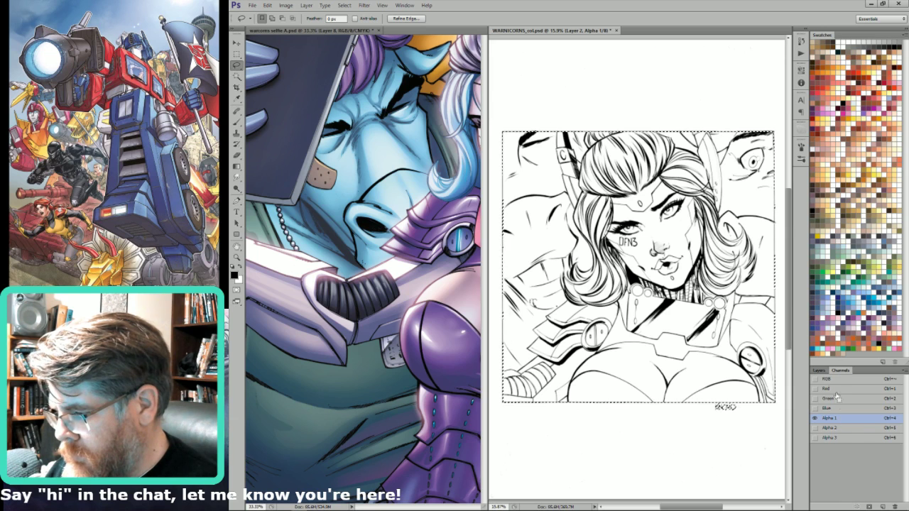
scroll(788, 383, "up", 8)
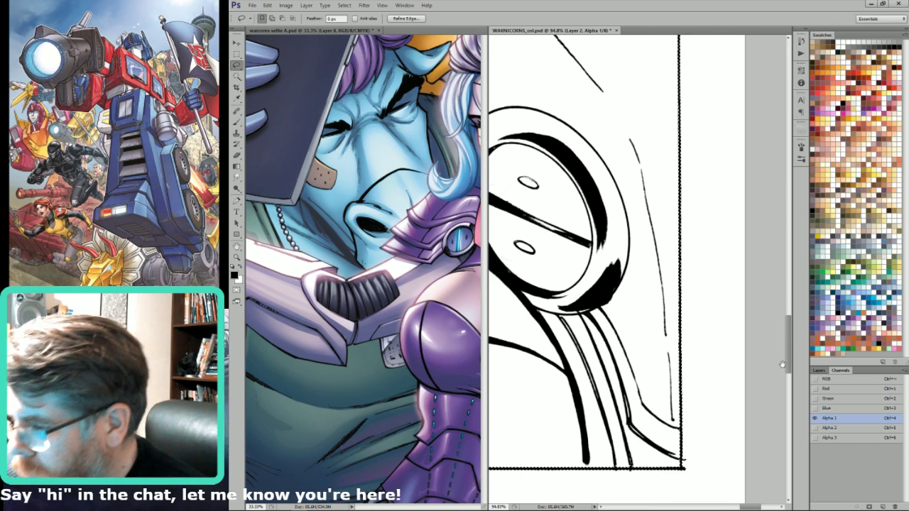
left_click(818, 370)
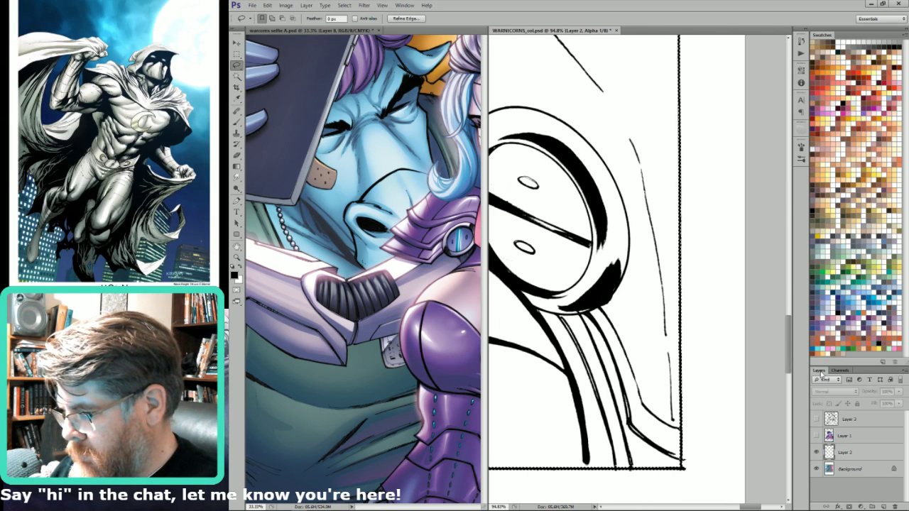
left_click(832, 419)
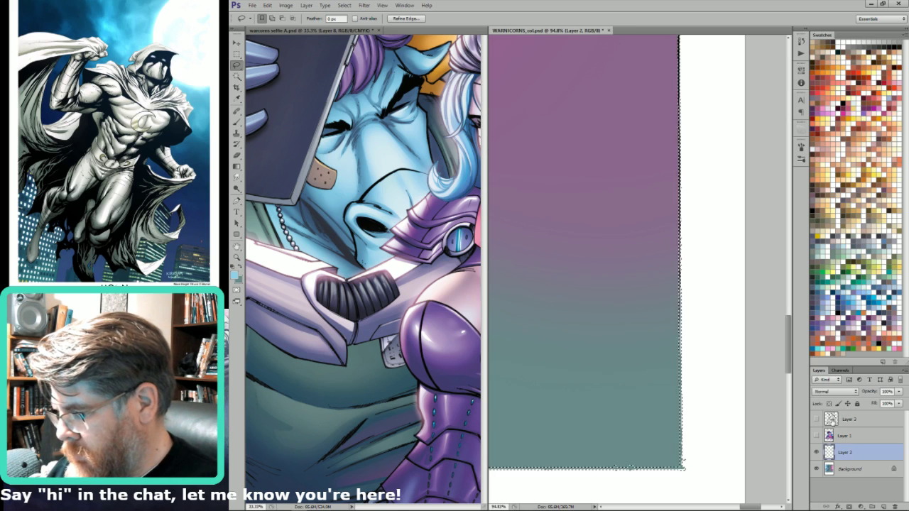
left_click(816, 419)
key("ctrl+0")
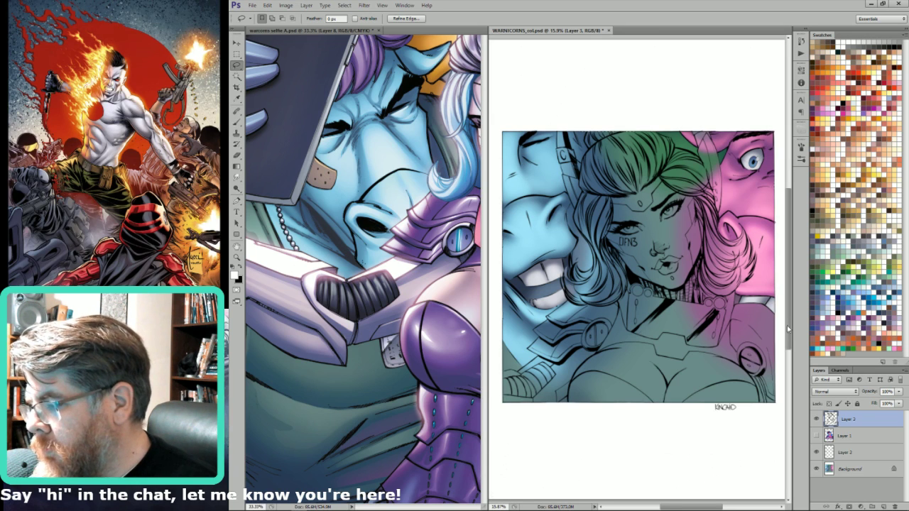
scroll(788, 328, "up", 7)
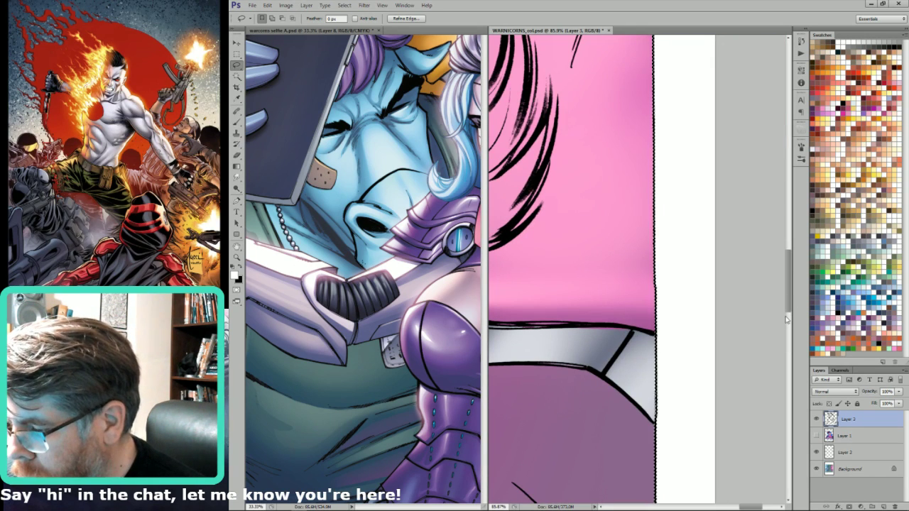
key("ctrl+0")
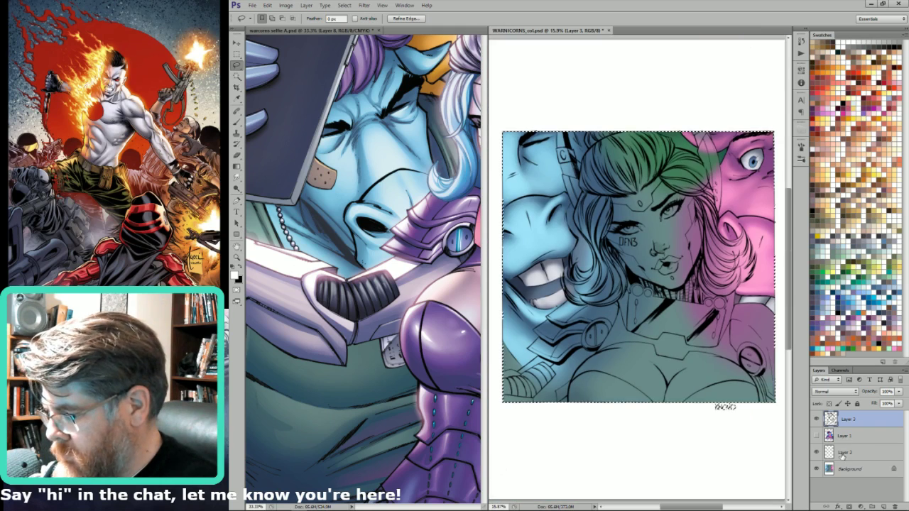
key("ctrl+d")
- On the Background layer, select around the pink character's teeth with the Magic Wand and sample a gray from them
left_click(831, 467)
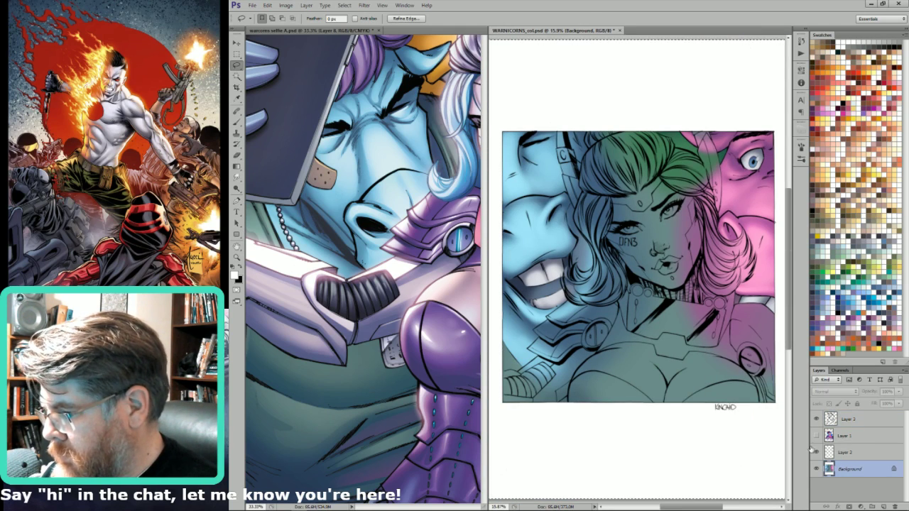
key("i")
scroll(702, 312, "up", 3)
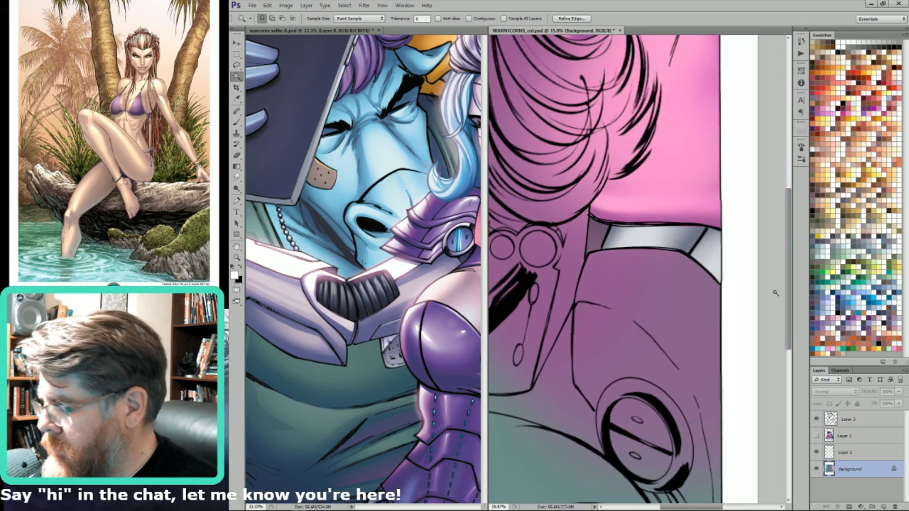
left_click(654, 238)
key("b")
key("o")
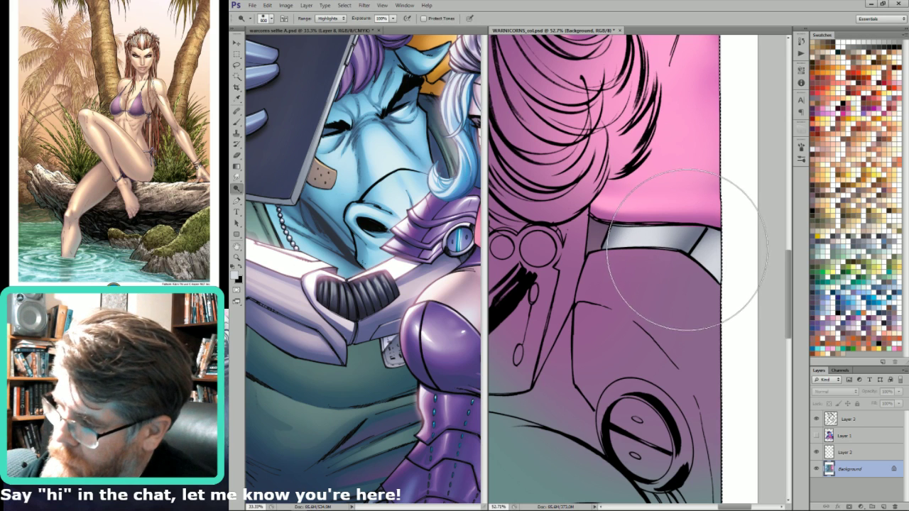
key("i")
left_click(684, 245)
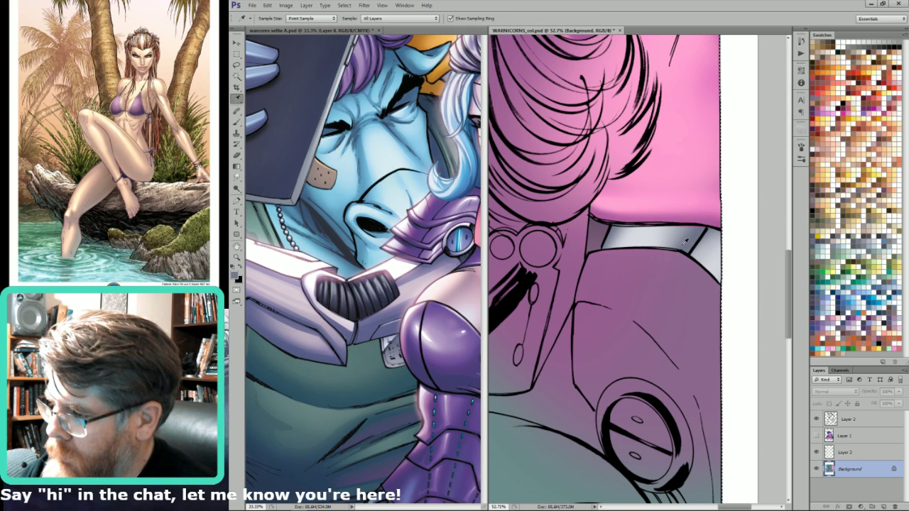
- Refine the selection around the pink character's teeth with the Magic Wand in the Alpha 3 channel and hide the selection edges
key("ctrl+6")
key("w")
left_click(684, 245, "alt")
left_click(685, 220, "alt")
key("ctrl+2")
key("ctrl+h")
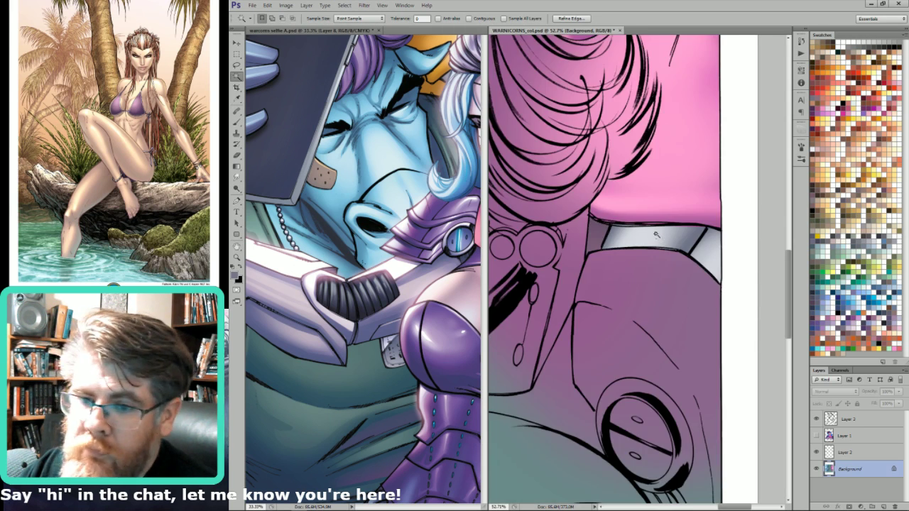
- Sample the dark and light grays of the teeth and brush the dark gray just below them, beneath the woman's shoulder
key("b")
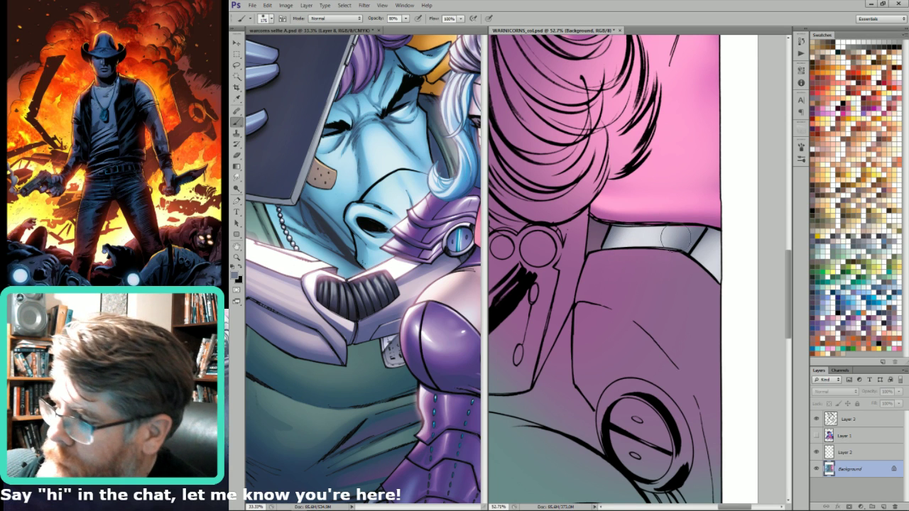
key("i")
left_click(688, 241)
key("x")
left_click(647, 239)
key("x")
key("b")
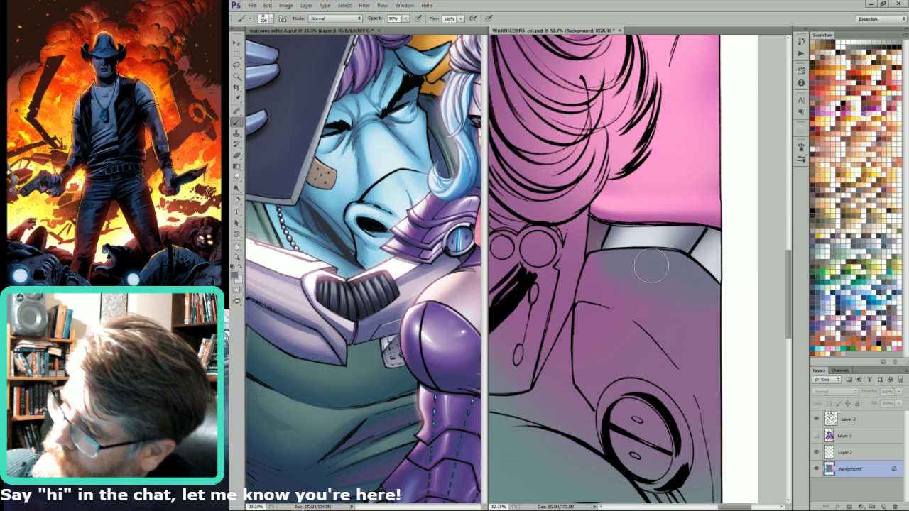
- Brush light gray highlights over the dark gray so the pink character's teeth continue beneath the woman's shoulder
key("x")
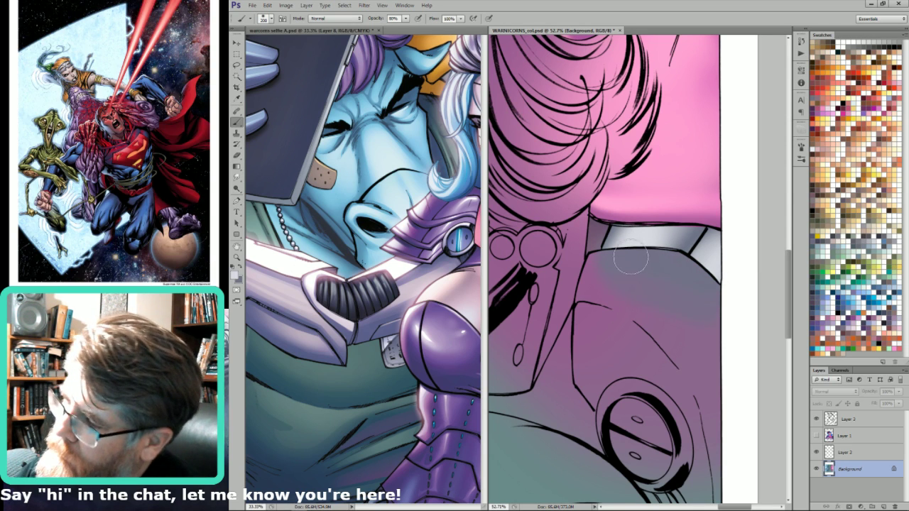
key("[")
mouse_move(625, 259)
left_mouse_down()
mouse_move(648, 243)
mouse_move(649, 257)
mouse_move(658, 232)
mouse_move(643, 249)
mouse_move(631, 246)
mouse_move(632, 275)
left_mouse_up()
mouse_move(704, 286)
left_mouse_down()
mouse_move(708, 270)
mouse_move(694, 281)
mouse_move(708, 292)
mouse_move(709, 273)
left_mouse_up()
key("]")
key("ctrl+0")
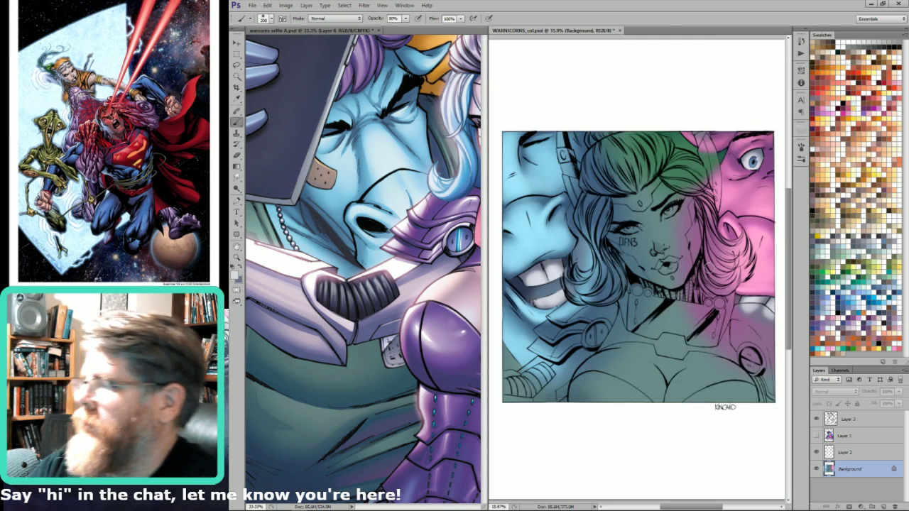
- Isolate Layer 2, lasso around the vertical panel border below the pink character's teeth, and delete that border line from the layer
key("ctrl+d")
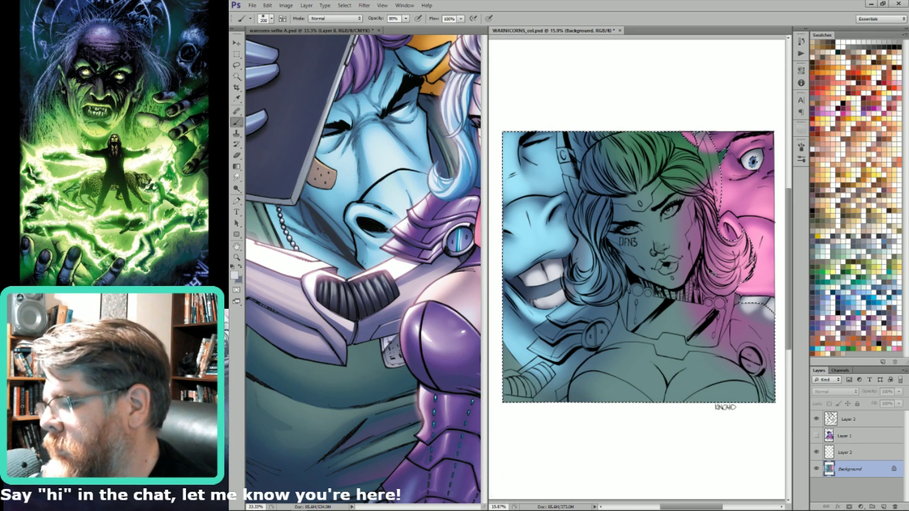
left_click(817, 452)
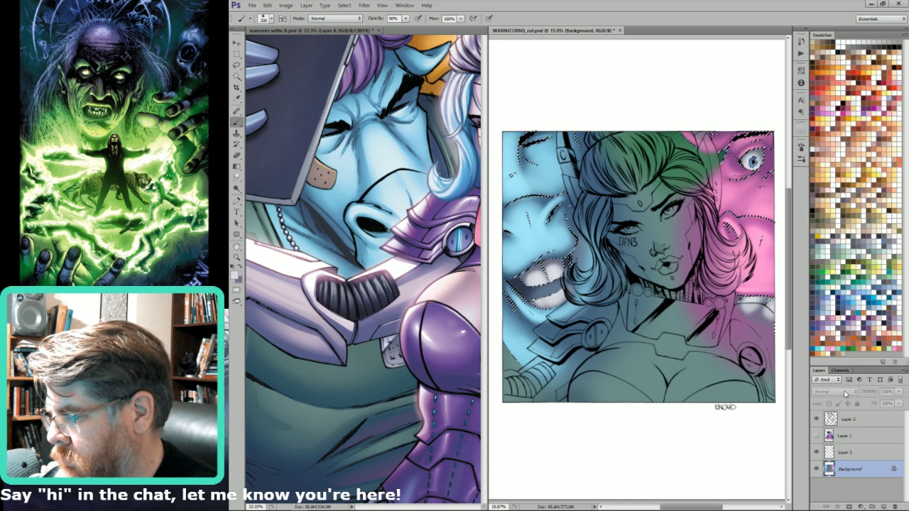
left_click_drag(766, 376, 782, 265)
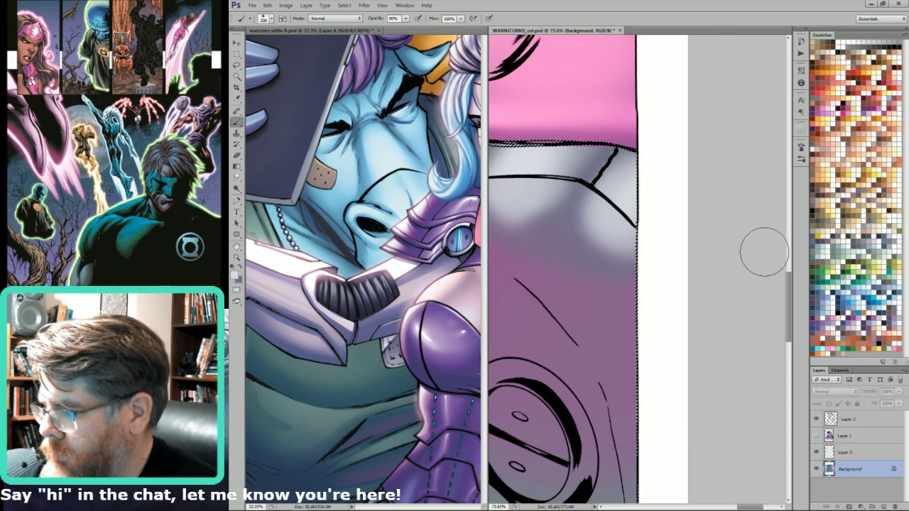
key("l")
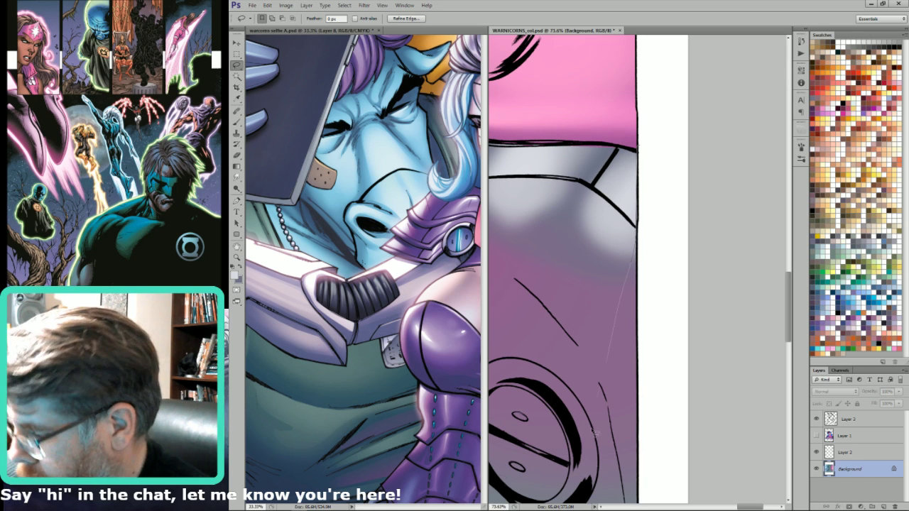
mouse_move(595, 432)
left_mouse_down()
mouse_move(685, 419)
mouse_move(695, 213)
mouse_move(729, 441)
left_mouse_up()
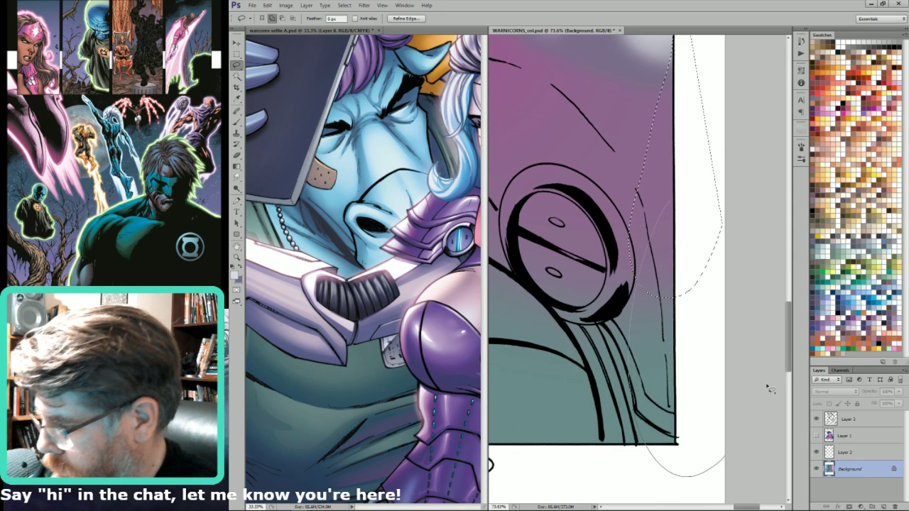
left_click(815, 419)
left_click(815, 435)
left_click(816, 468)
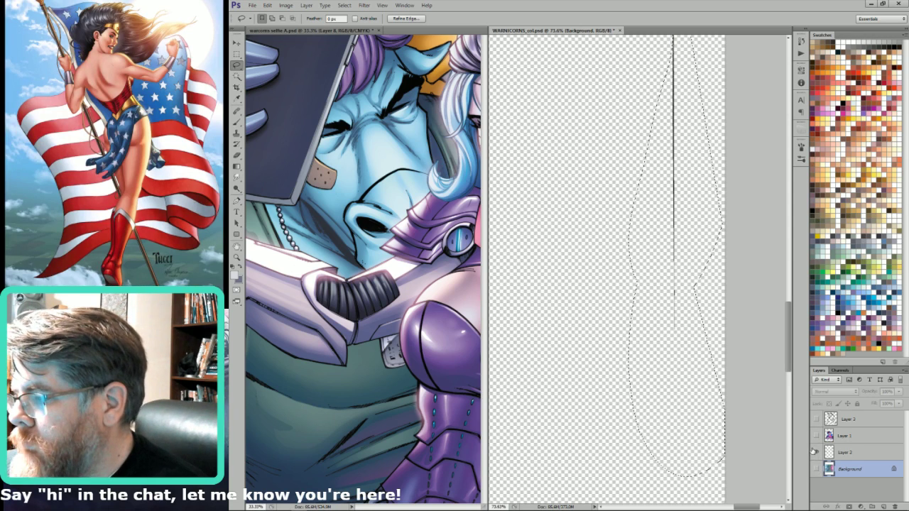
key("ctrl+minus")
key("ctrl+minus")
key("ctrl+minus")
left_click(829, 453)
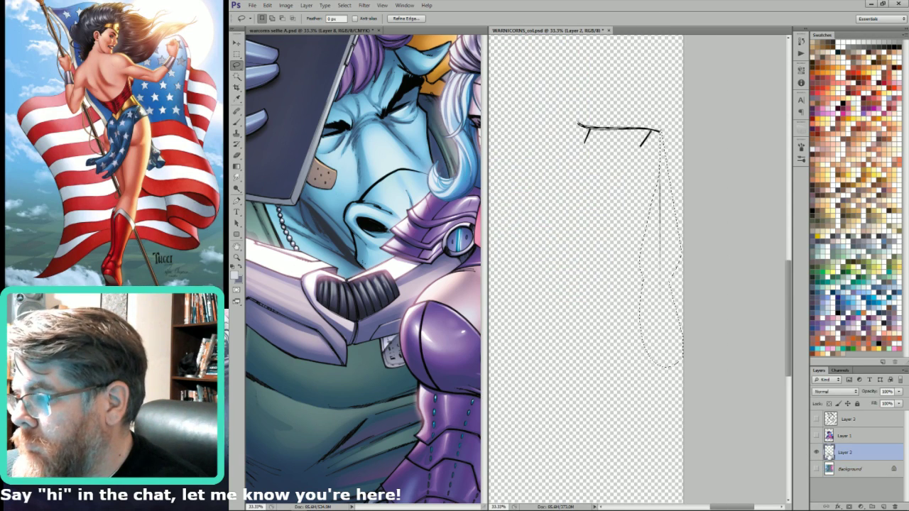
key("Delete")
- Check the isolated line art on Layer 2 for leftover stray lines and show the Background layer again
left_click_drag(521, 372, 716, 421)
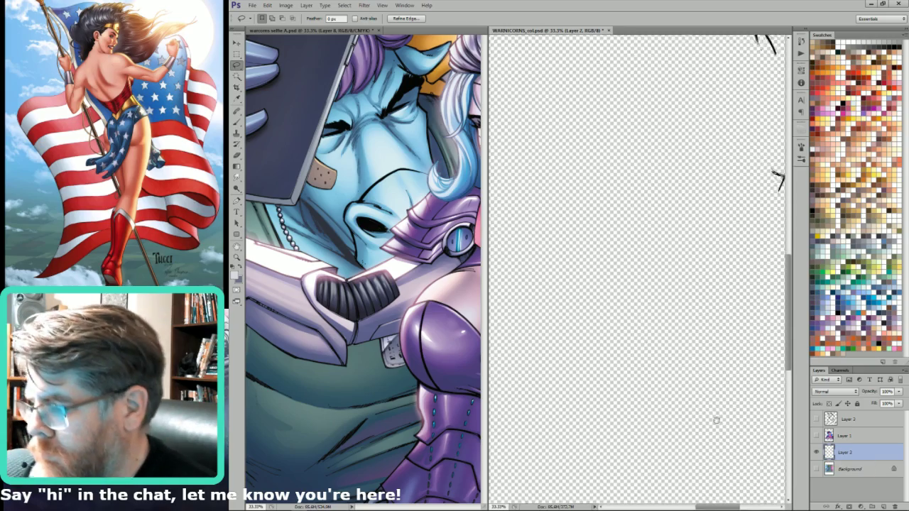
left_click_drag(546, 449, 745, 416)
left_click_drag(533, 292, 682, 363)
left_click_drag(588, 432, 718, 331)
left_click_drag(713, 204, 709, 405)
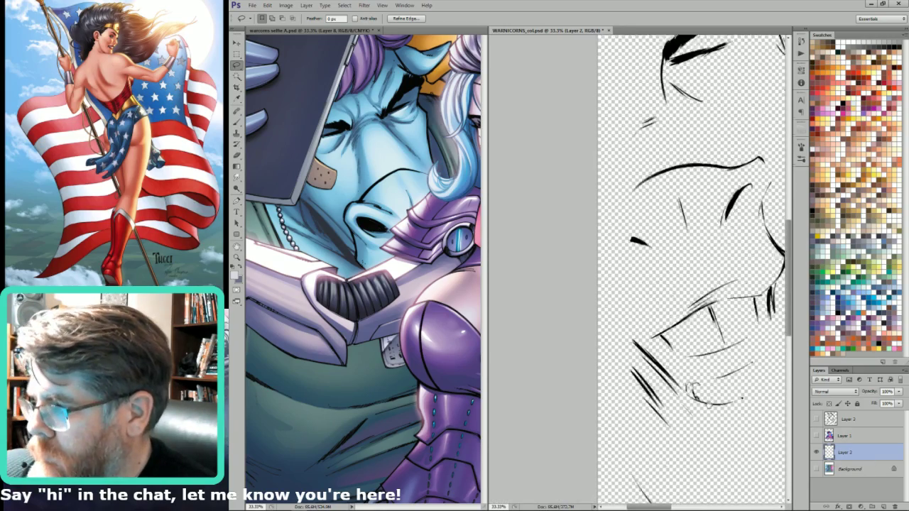
key("ctrl+0")
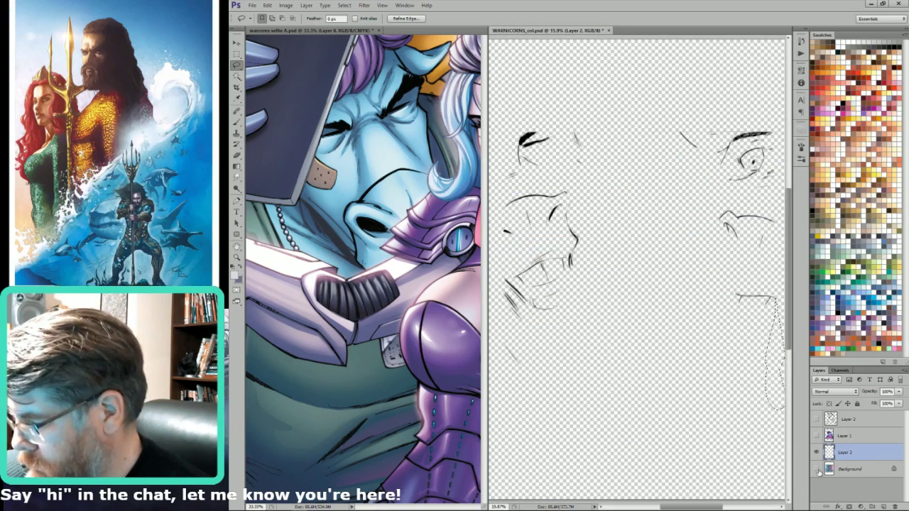
left_click(817, 469)
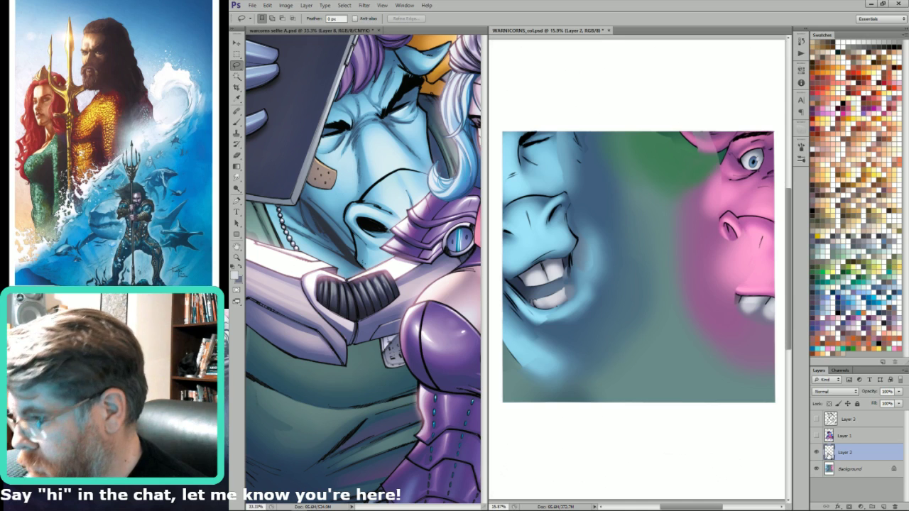
- Duplicate the whole Background as a new layer and merge the background characters' line art from Layer 2 into the copy
left_click(832, 469)
key("w")
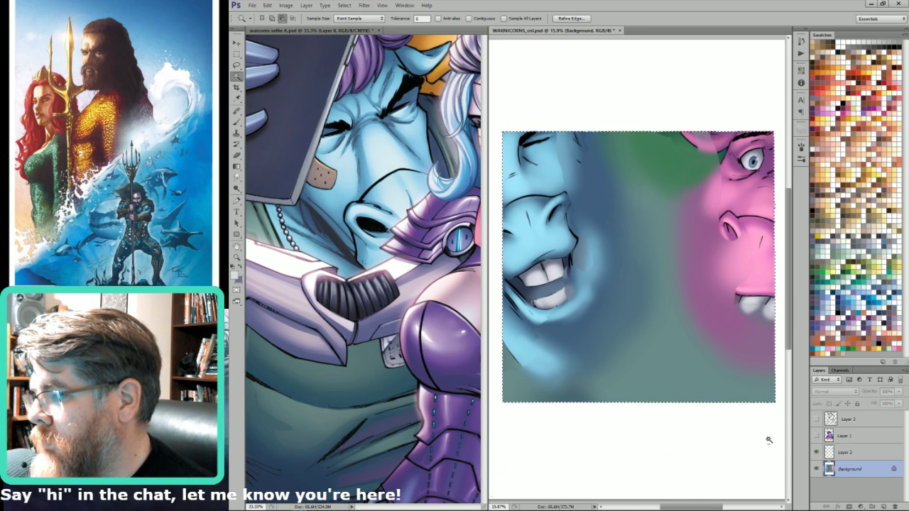
key("ctrl+a")
key("ctrl+j")
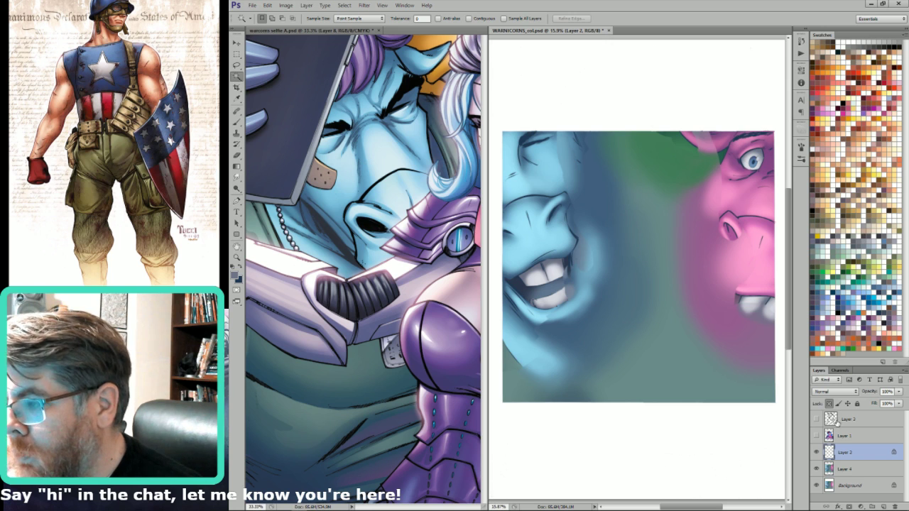
key("ctrl+e")
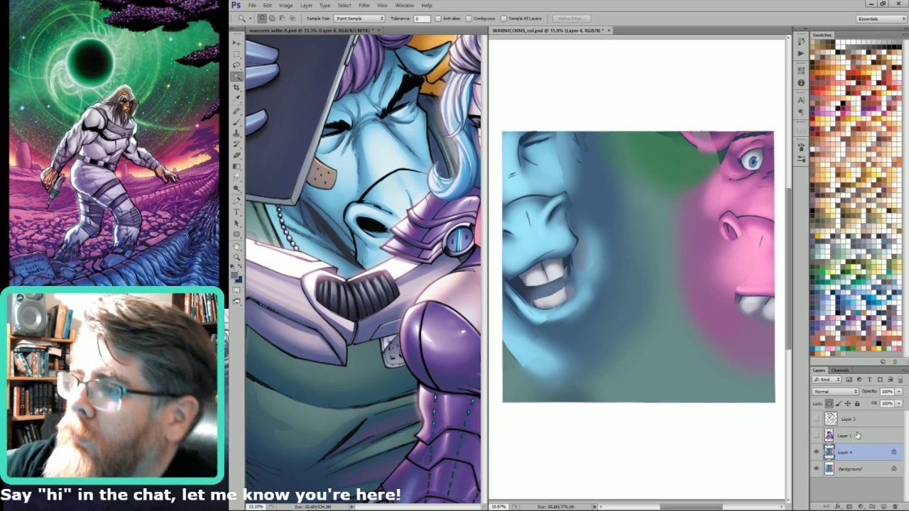
- Apply a Gaussian Blur to Layer 4 so the background characters look strongly out of focus
left_click(364, 5)
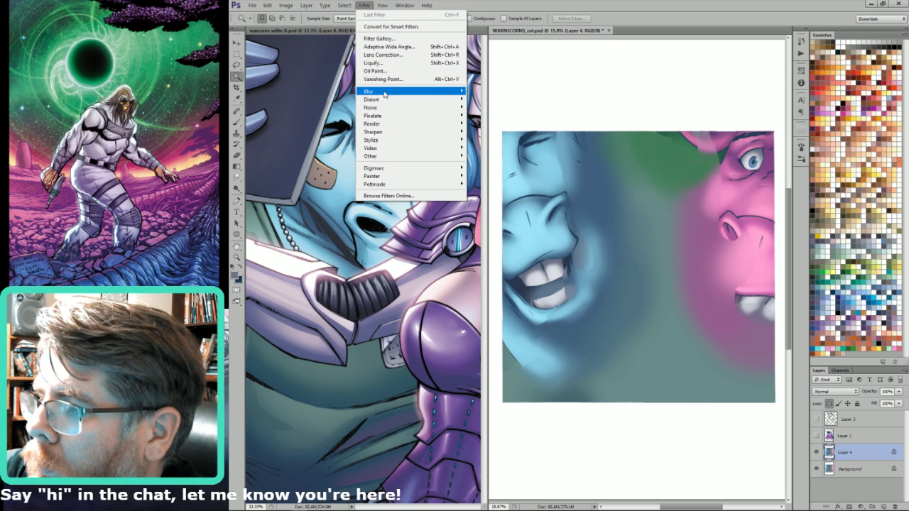
mouse_move(386, 92)
left_click(489, 151)
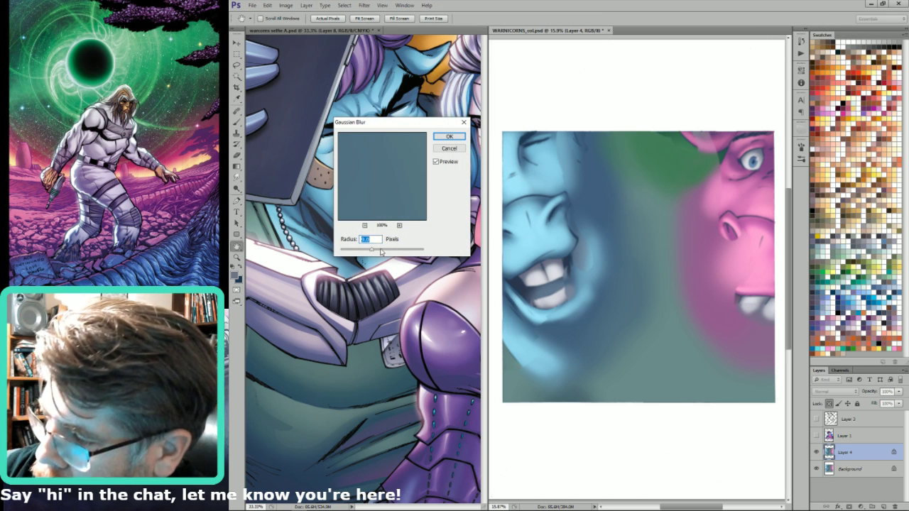
left_click_drag(381, 251, 379, 251)
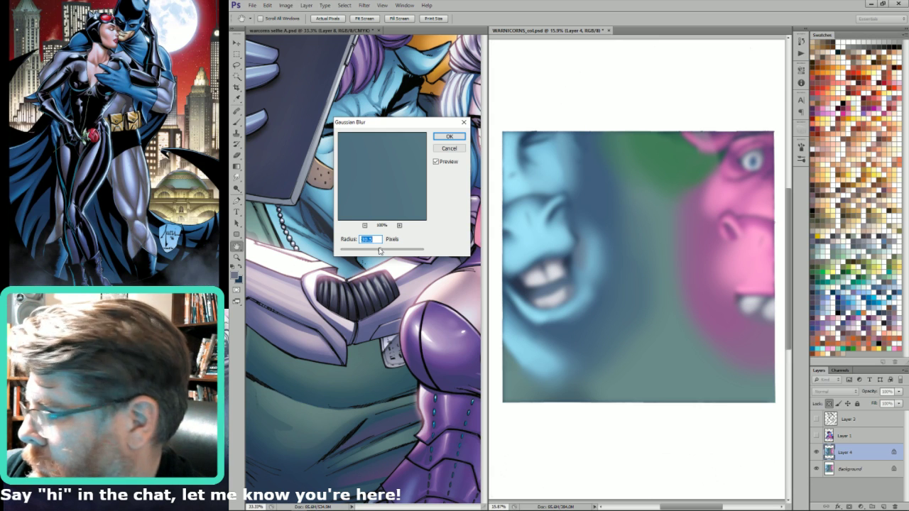
left_click_drag(387, 251, 391, 253)
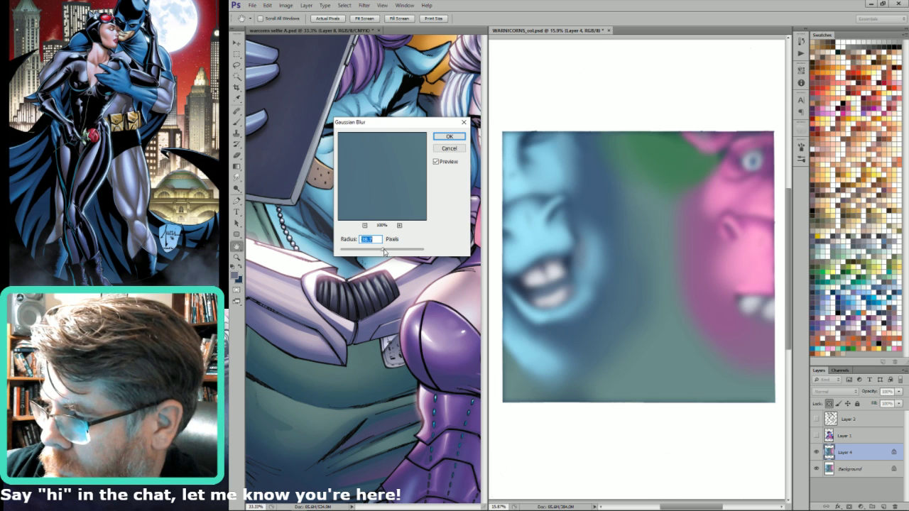
key("Return")
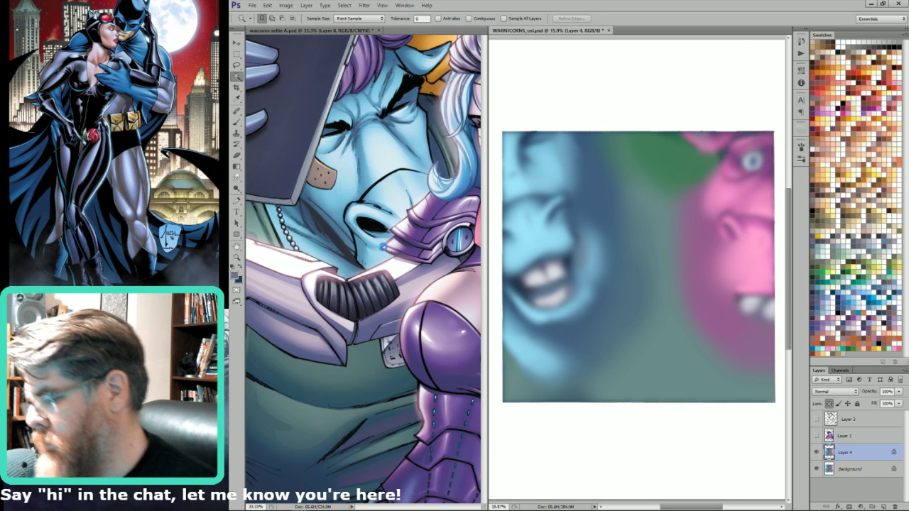
- Show the woman's flat colors on Layer 1 and her line art layer over the blurred background and inspect the result
left_click(816, 435)
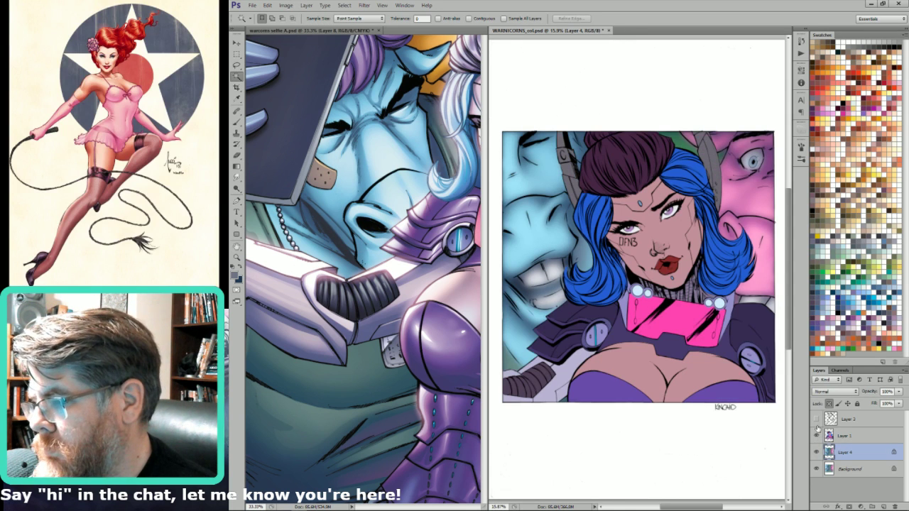
left_click(816, 435)
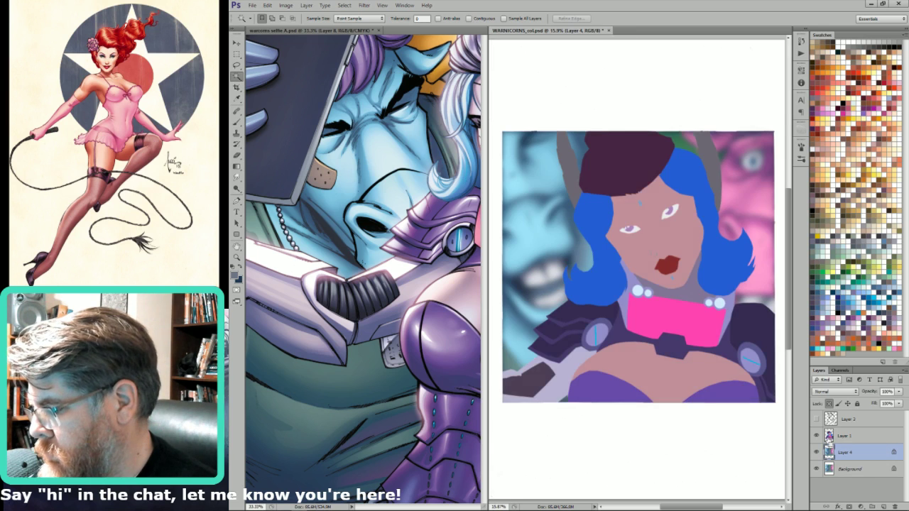
left_click(816, 420)
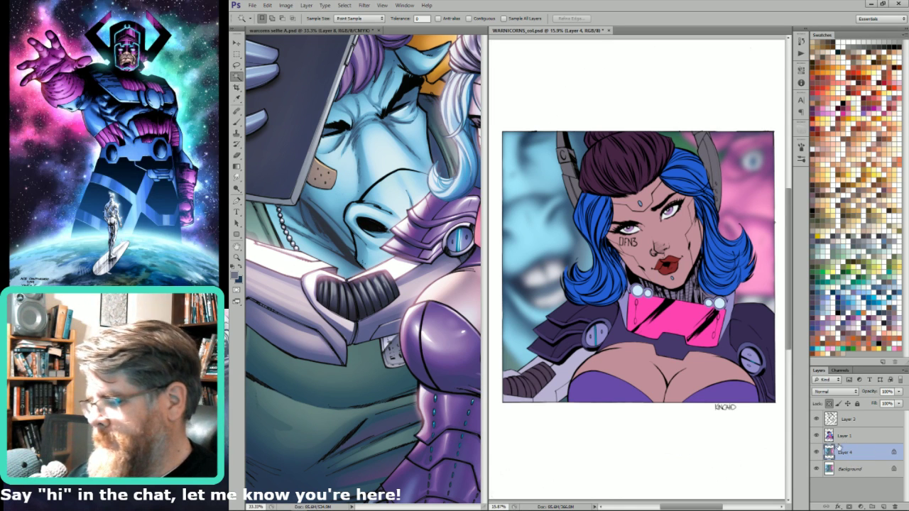
left_click_drag(725, 208, 783, 90)
key("ctrl+0")
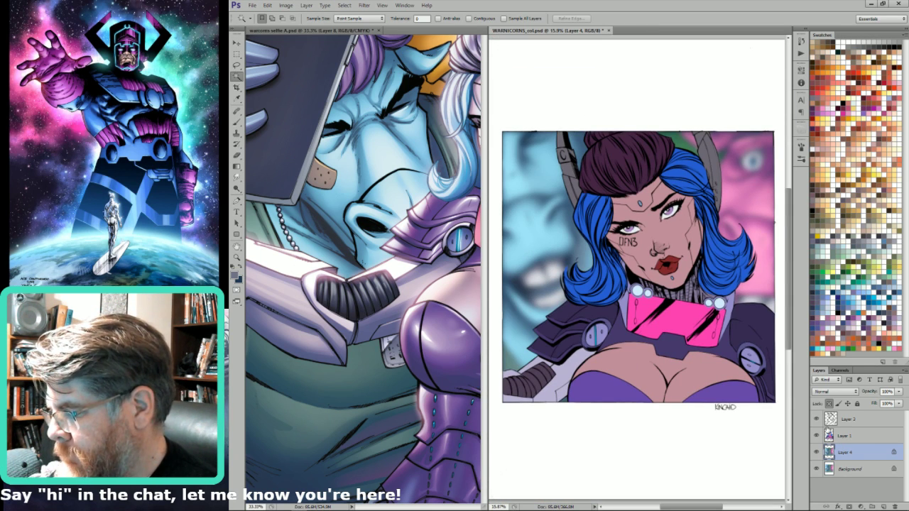
- Merge the blurred Layer 4 into the Background and lock the transparent pixels of Layer 1
key("Delete")
left_click(836, 435)
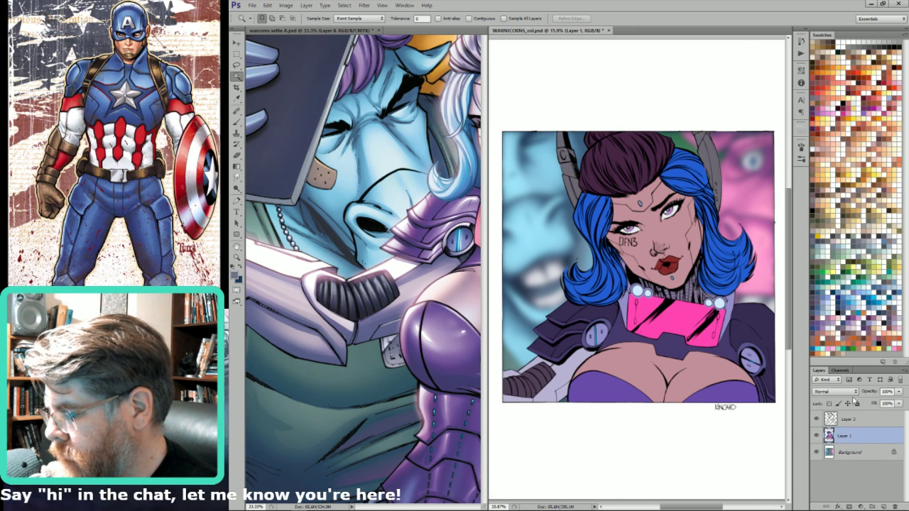
key("slash")
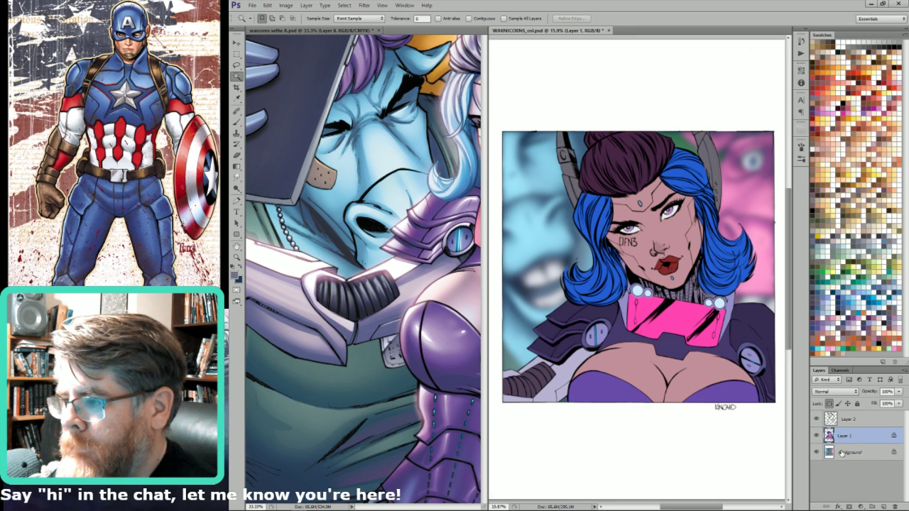
- In the reference artwork, hide the LINES layer and the layers above it, and sample a dark color from the woman's updo
left_click_drag(462, 215, 422, 244)
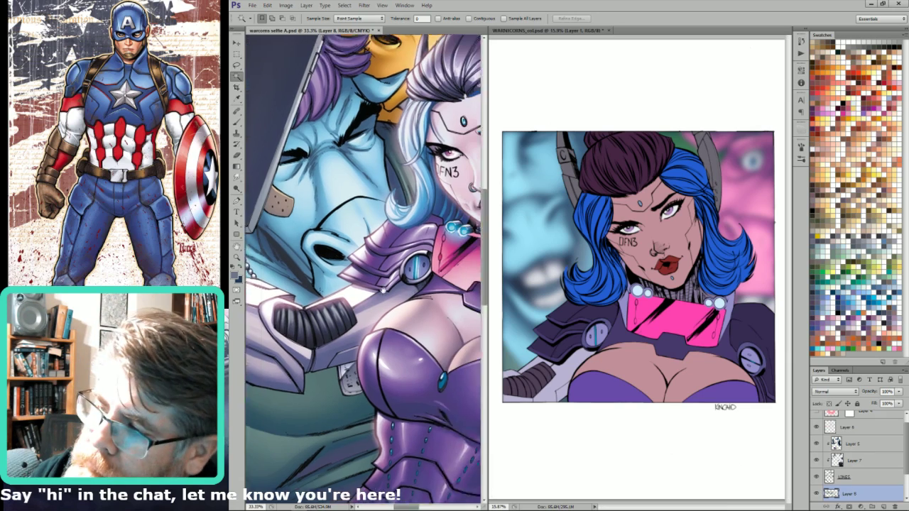
left_click(820, 475)
key("i")
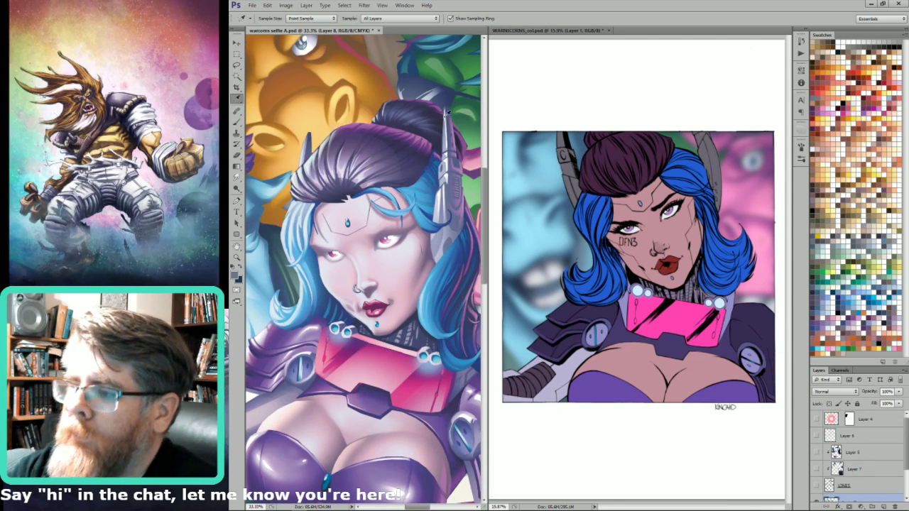
left_click_drag(456, 90, 446, 119)
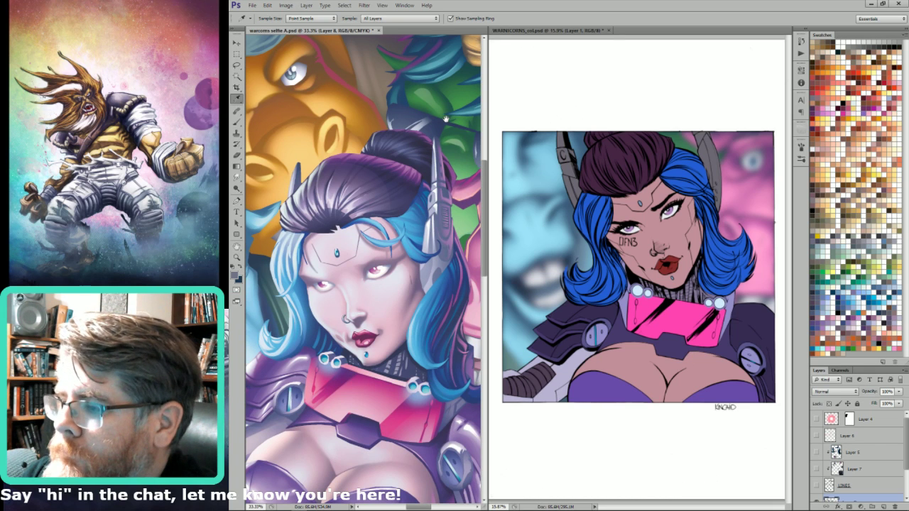
left_click_drag(446, 118, 458, 211)
left_click(438, 280)
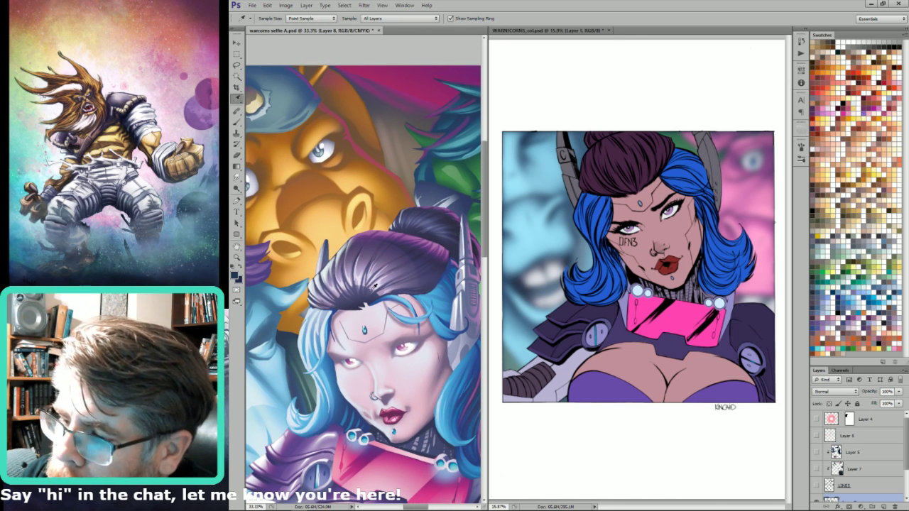
- Select the woman's dark top hair on Layer 1 with the Magic Wand, fill it with the dark sampled color, and add a purple gradient
left_click(642, 153)
key("w")
left_click(646, 155)
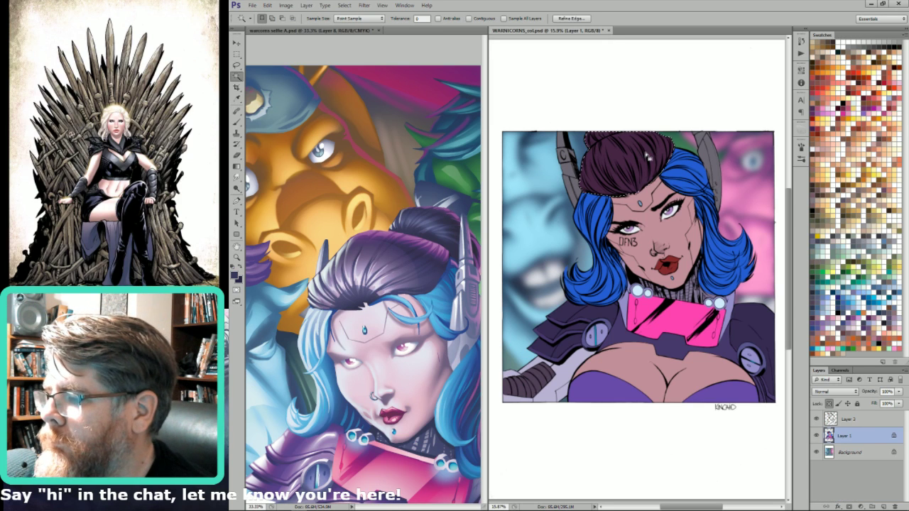
key("alt+BackSpace")
key("g")
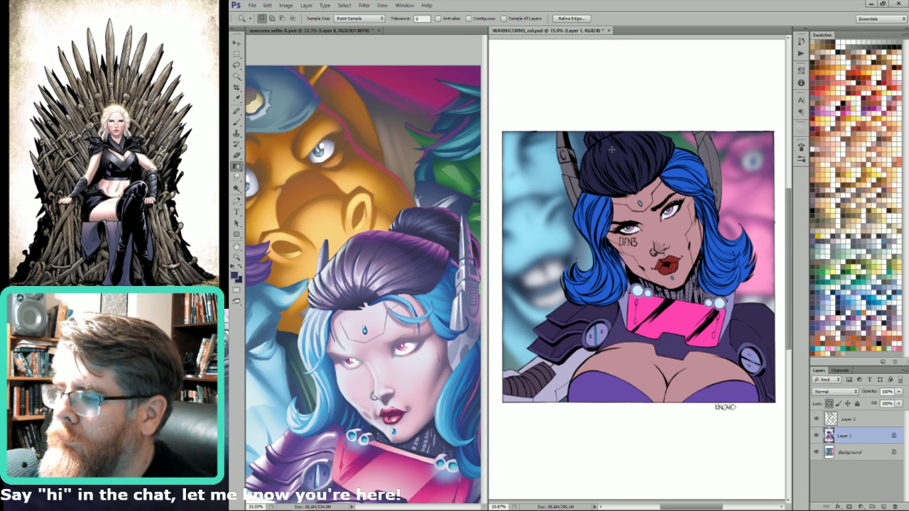
left_click_drag(627, 183, 609, 73)
- Prepare a purple brush from the reference hair, copy the selected top hair to its own layer, and lock its transparent pixels
key("i")
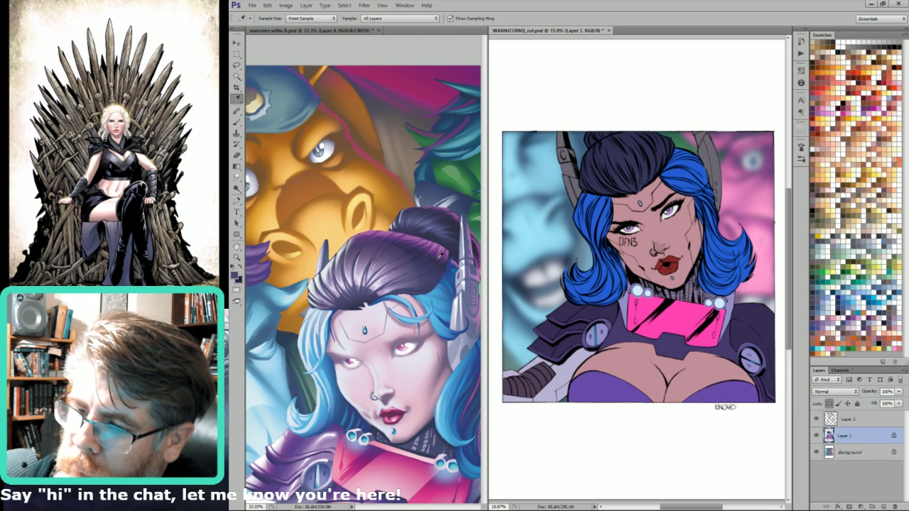
key("b")
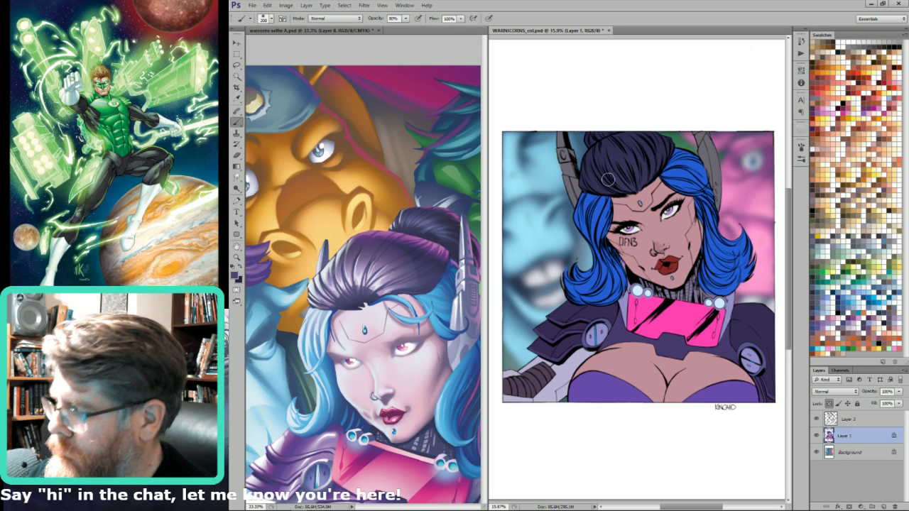
key("bracketright")
key("bracketright")
key("bracketright")
key("bracketright")
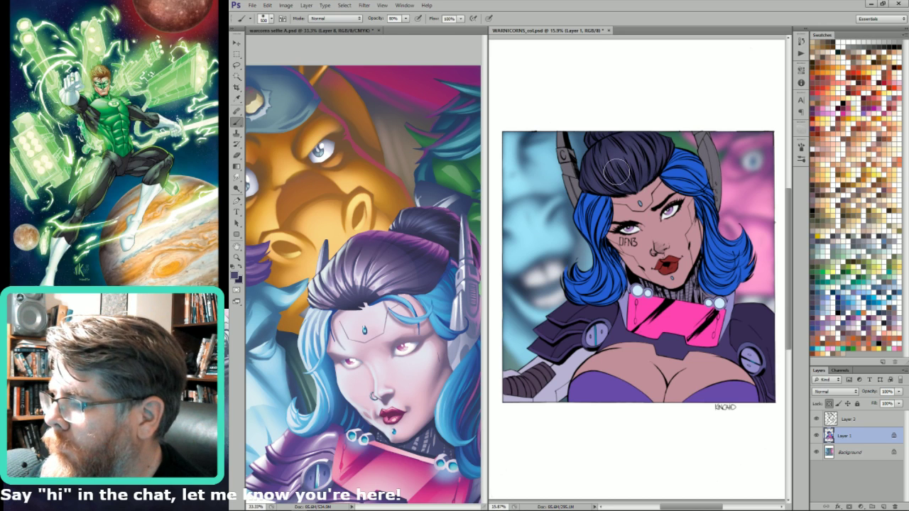
key("bracketleft")
key("bracketleft")
key("bracketleft")
key("bracketleft")
key("bracketleft")
key("bracketleft")
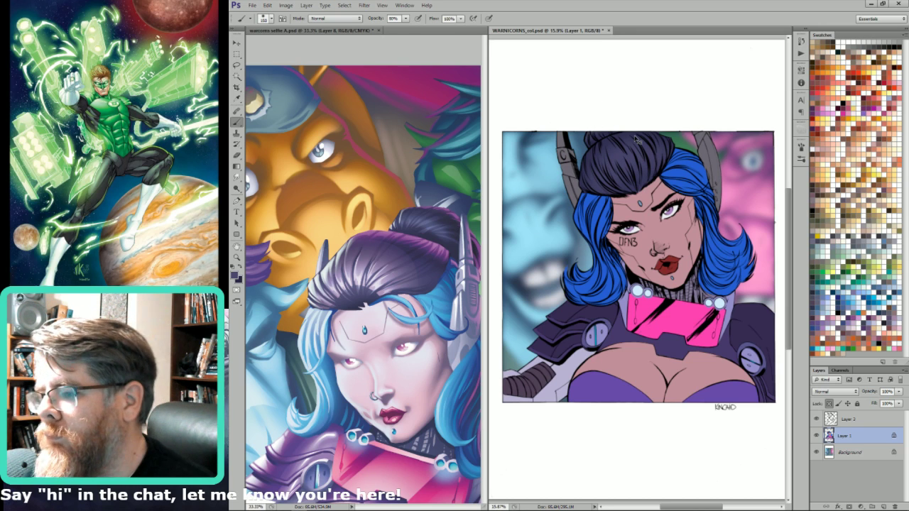
key("ctrl+j")
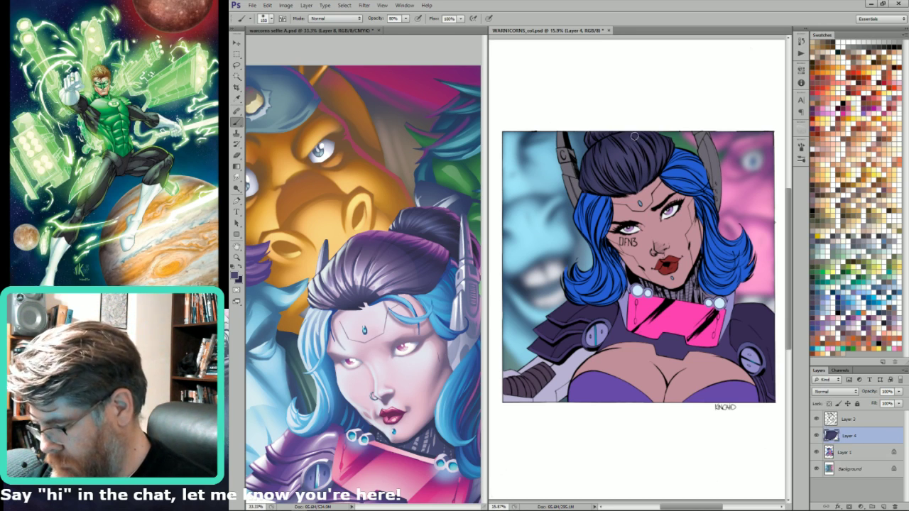
key("slash")
- Brush soft purple strokes with an enlarged brush across the woman's top hair on Layer 4
scroll(644, 98, "up", 3)
key("i")
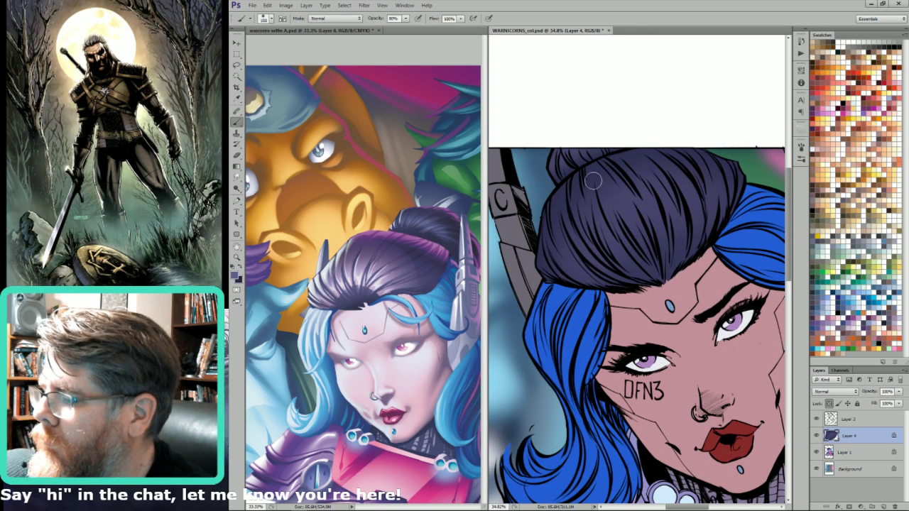
key("bracketright")
key("bracketright")
left_click_drag(584, 272, 700, 212)
key("bracketright")
key("bracketright")
mouse_move(588, 292)
left_mouse_down()
mouse_move(659, 201)
mouse_move(720, 232)
left_mouse_up()
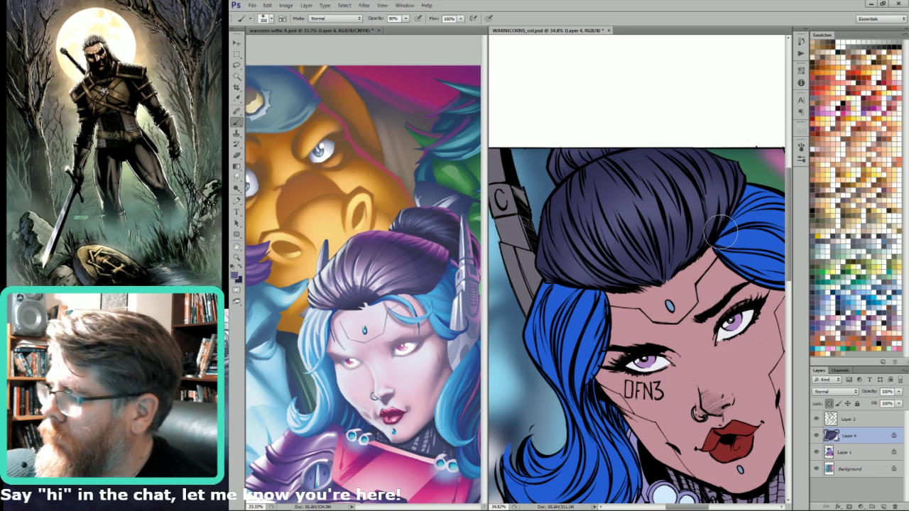
- Sample a purple from the reference character's hair and lasso tapered highlight strands across the swept-back purple hair
key("alt")
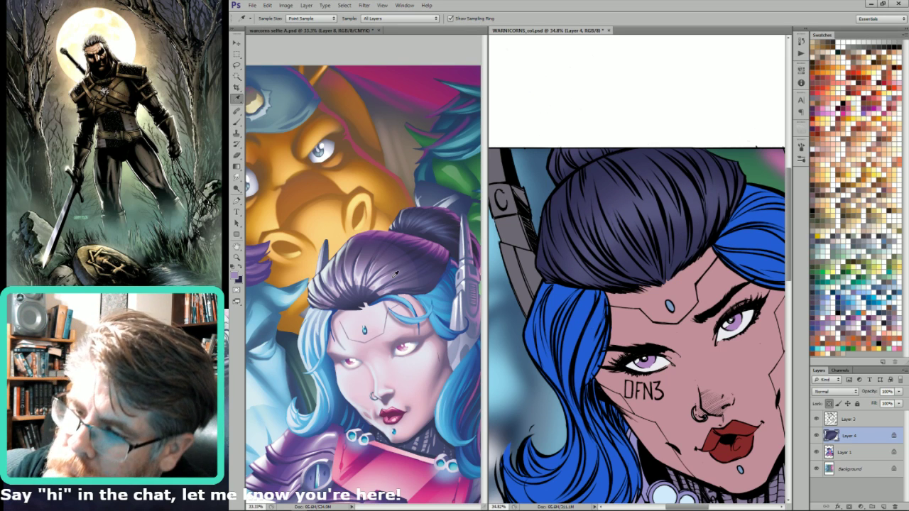
key("l")
left_click_drag(555, 235, 560, 284)
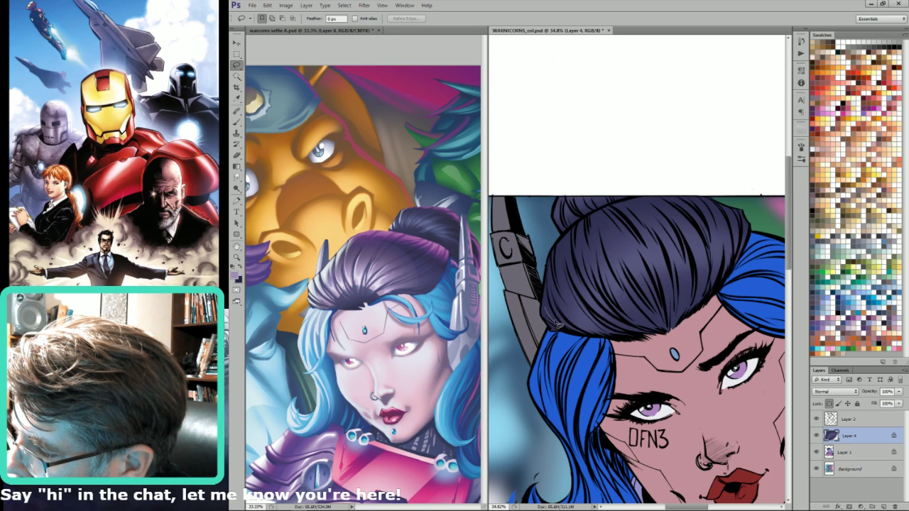
mouse_move(551, 318)
left_mouse_down()
mouse_move(559, 312)
mouse_move(570, 330)
left_mouse_up()
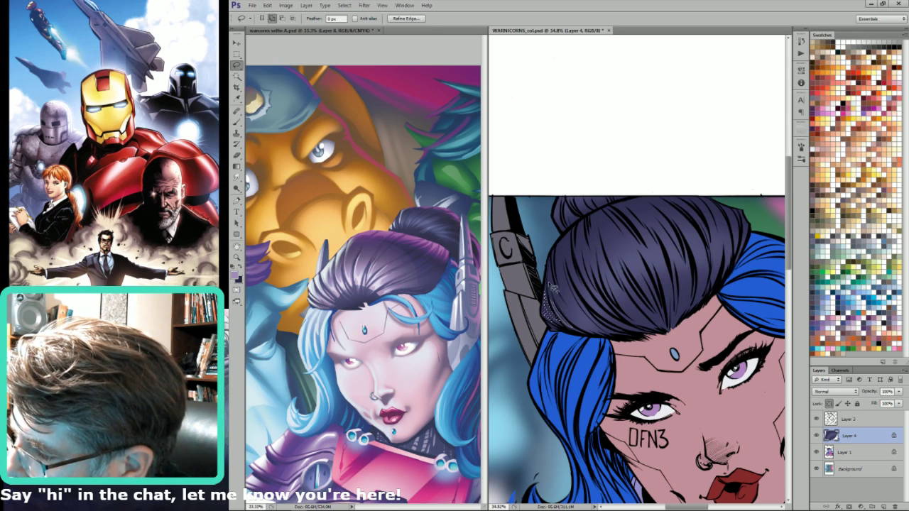
left_click_drag(551, 290, 562, 308)
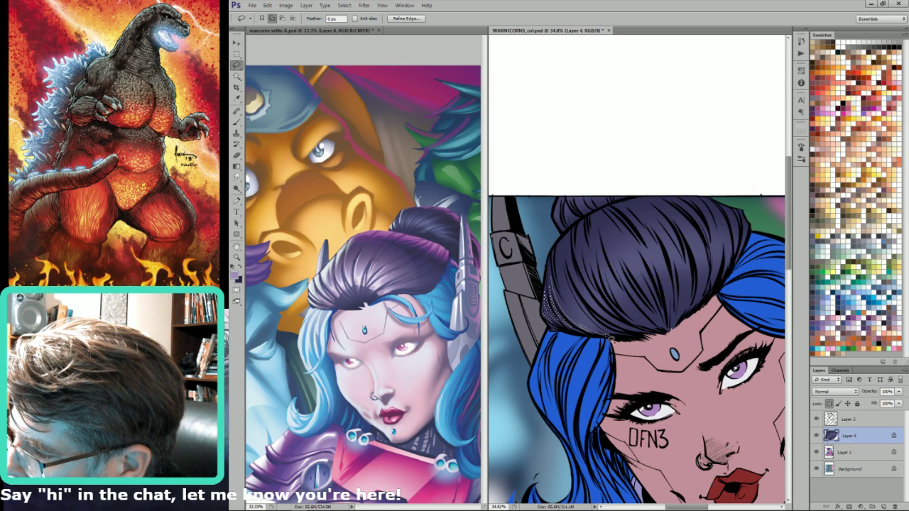
mouse_move(605, 333)
left_mouse_down()
mouse_move(566, 247)
mouse_move(568, 304)
mouse_move(565, 294)
mouse_move(576, 318)
left_mouse_up()
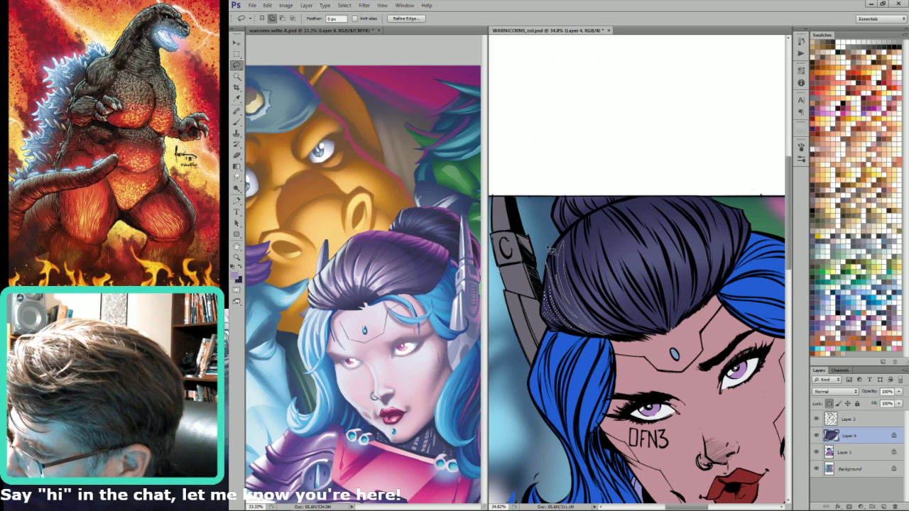
mouse_move(552, 251)
left_mouse_down()
mouse_move(551, 291)
mouse_move(552, 250)
left_mouse_up()
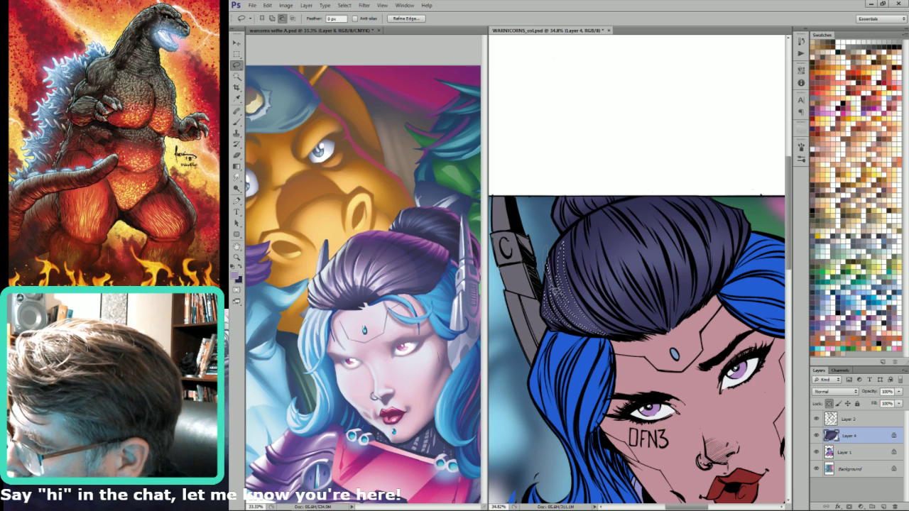
mouse_move(594, 317)
left_mouse_down()
mouse_move(580, 307)
mouse_move(565, 264)
mouse_move(615, 333)
left_mouse_up()
mouse_move(582, 261)
left_mouse_down()
mouse_move(580, 240)
mouse_move(598, 305)
left_mouse_up()
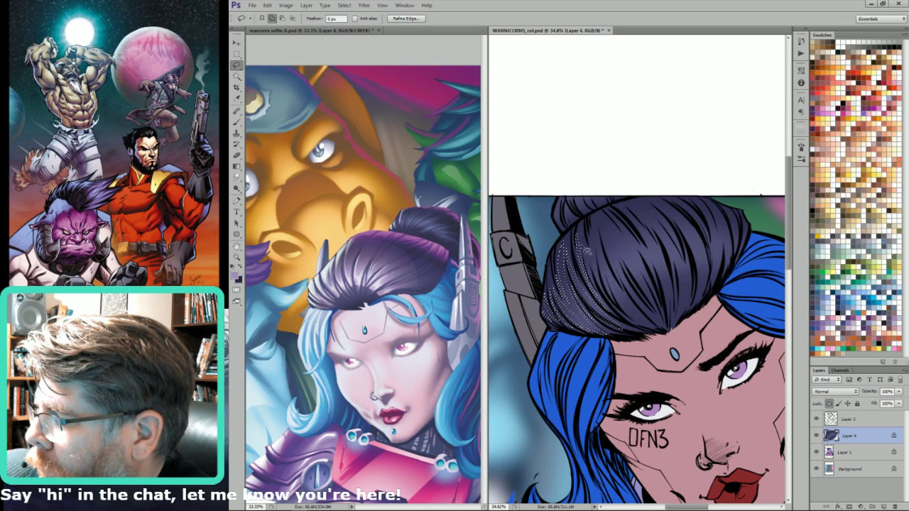
left_click_drag(599, 244, 590, 229)
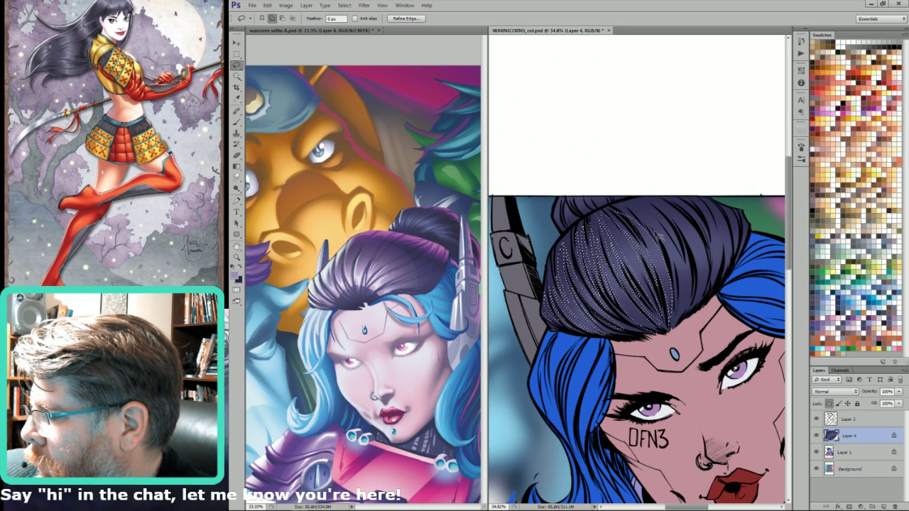
mouse_move(689, 306)
left_mouse_down()
mouse_move(648, 211)
mouse_move(667, 233)
left_mouse_up()
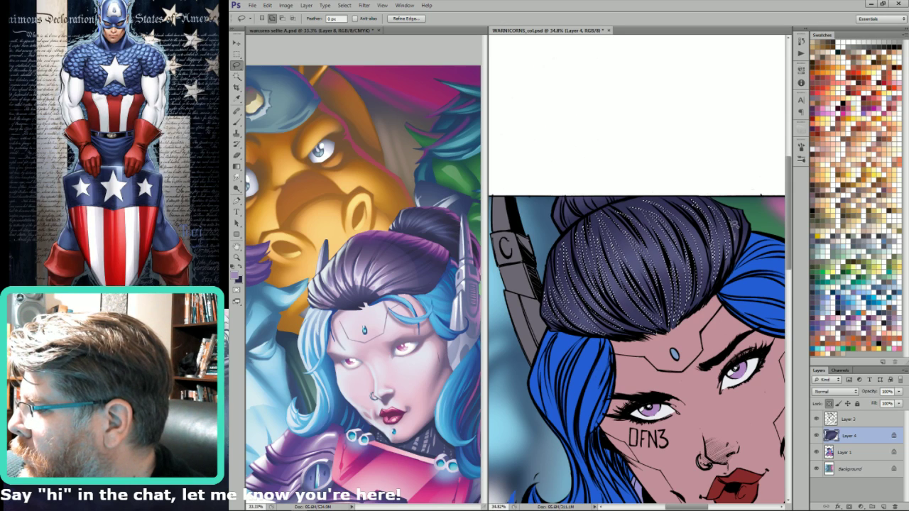
- Hide the selection edges and softly brush the sampled purple over the selected strands with an enlarged brush
key("ctrl+h")
key("b")
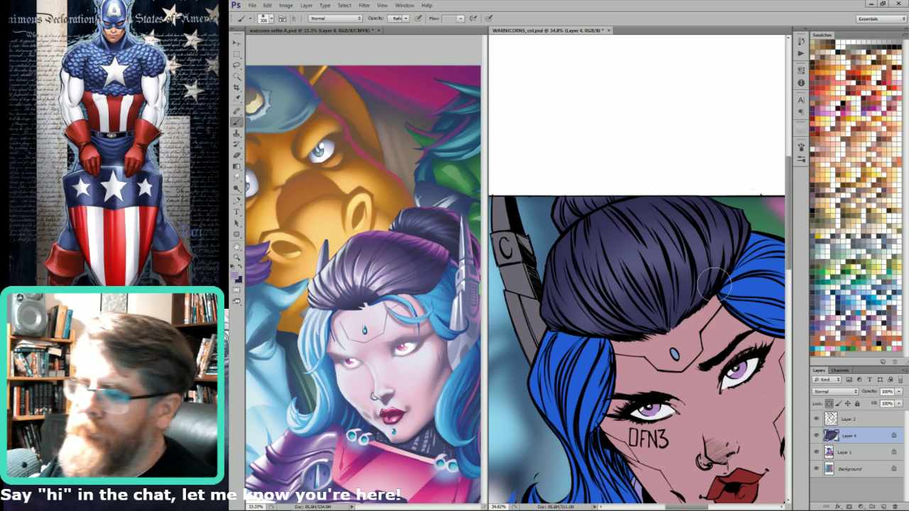
key("ctrl+minus")
key("]")
mouse_move(697, 240)
left_mouse_down()
mouse_move(582, 333)
mouse_move(685, 249)
mouse_move(715, 270)
left_mouse_up()
key("]")
left_click_drag(577, 289, 730, 272)
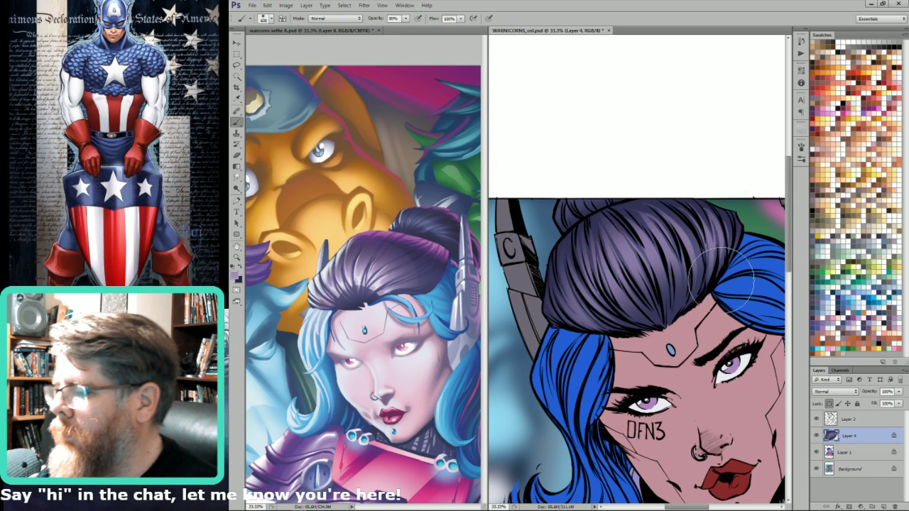
- Reduce the brush size and build up the purple highlights within the same selected strands
key("[")
key("[")
key("[")
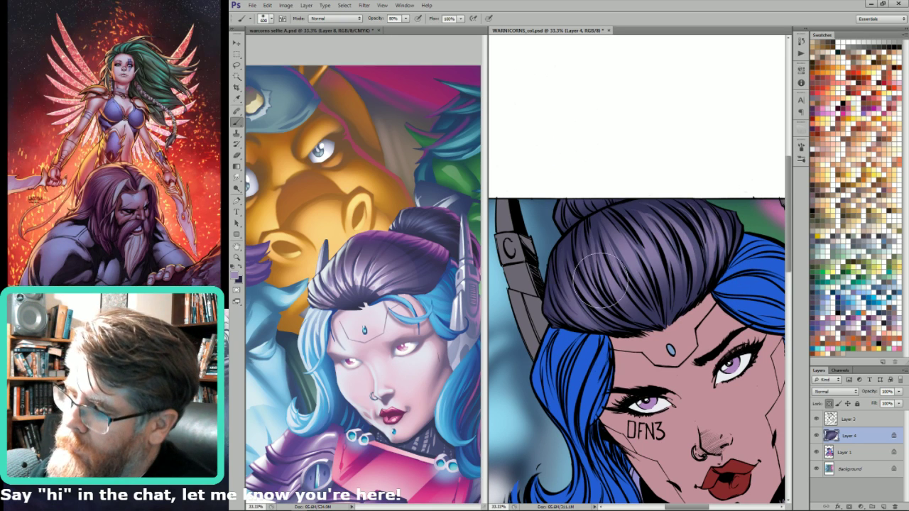
left_click_drag(703, 249, 724, 260)
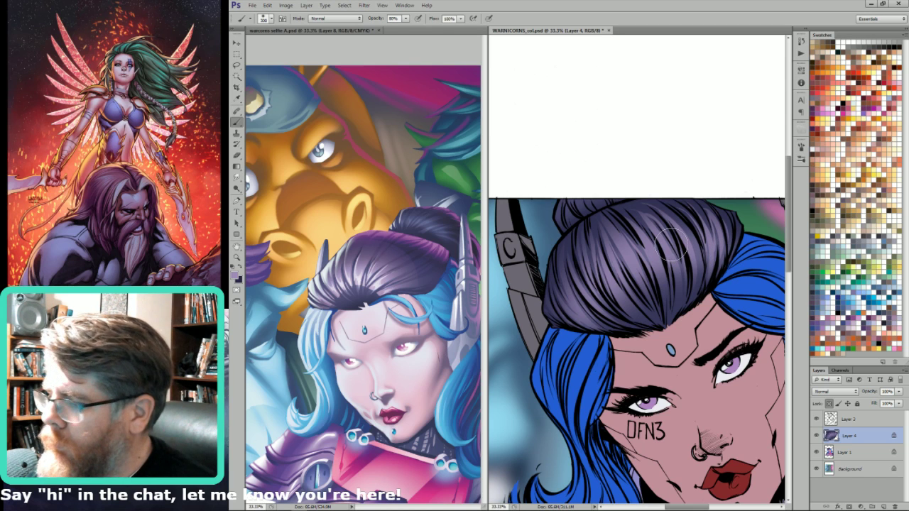
- Sample a lighter lavender highlight colour from the reference character's purple hair
key("i")
left_click(383, 264)
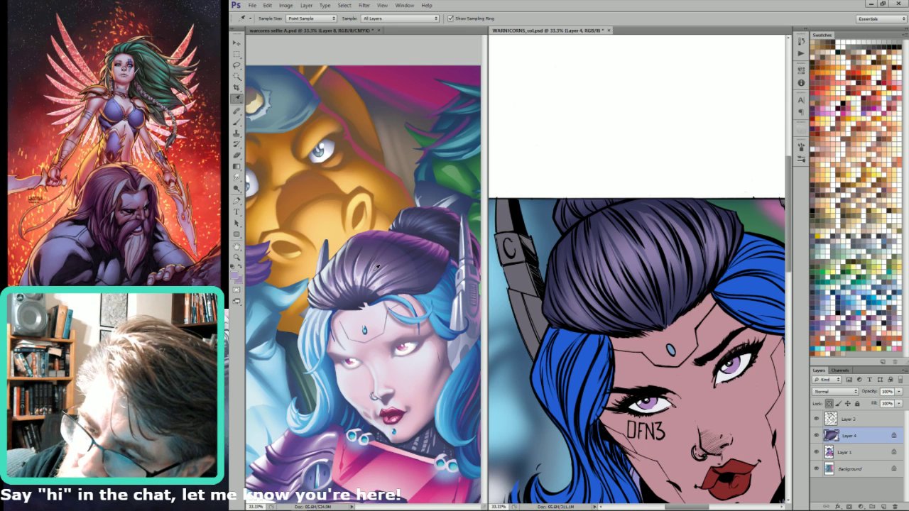
left_click(361, 274)
- Lasso thin strands on the bun above the purple hair, brush purple highlights into them and deselect
key("l")
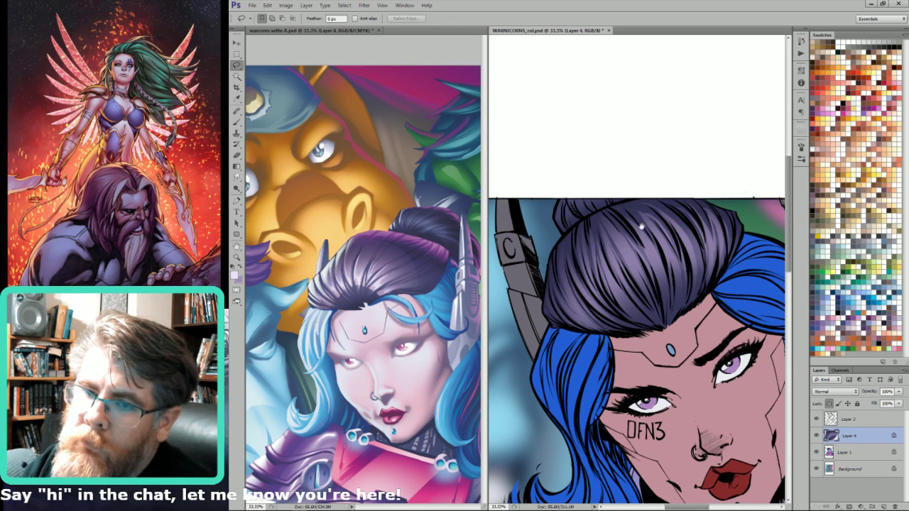
left_click_drag(628, 213, 584, 287)
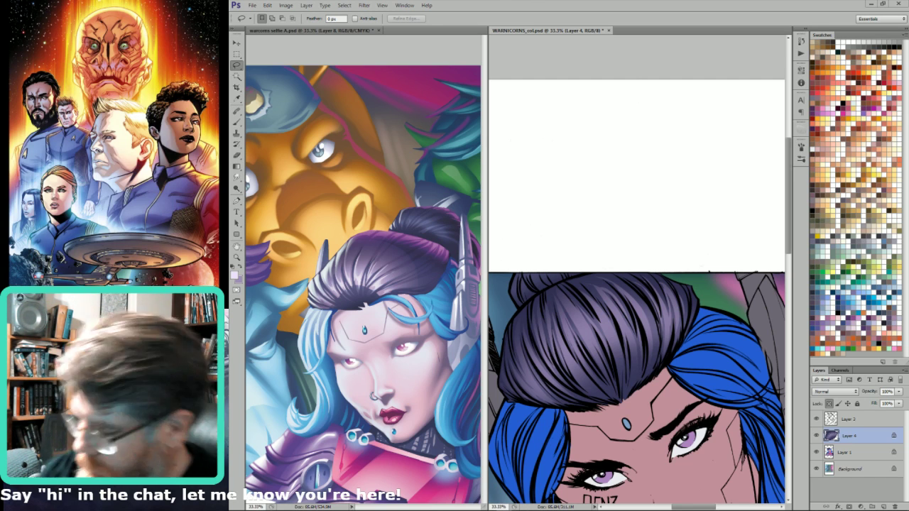
left_click_drag(552, 289, 623, 260)
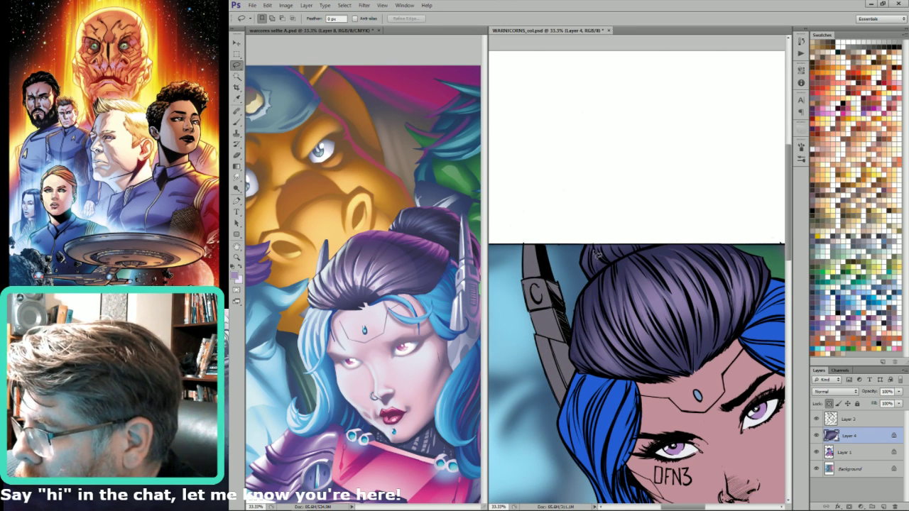
mouse_move(608, 255)
left_mouse_down()
mouse_move(601, 259)
mouse_move(618, 259)
mouse_move(608, 247)
mouse_move(609, 254)
mouse_move(652, 245)
mouse_move(632, 245)
left_mouse_up()
key("b")
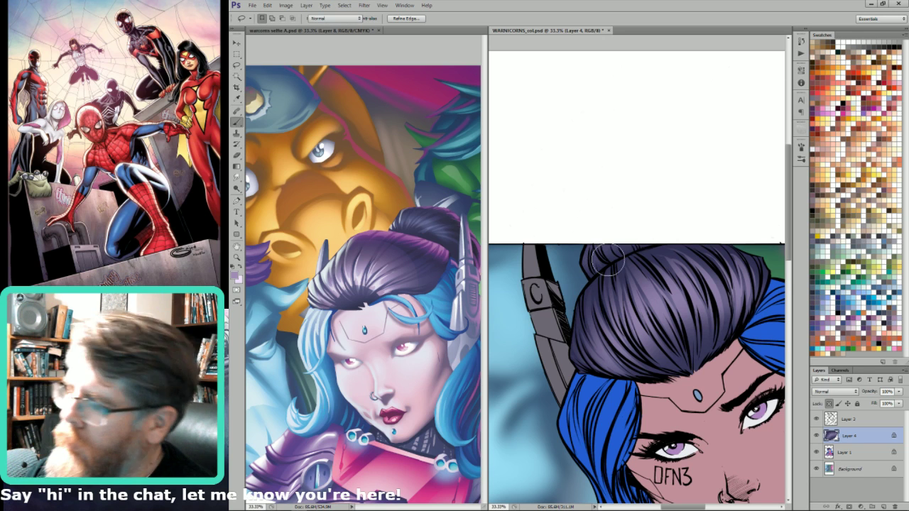
key("l")
left_click_drag(597, 308, 624, 322)
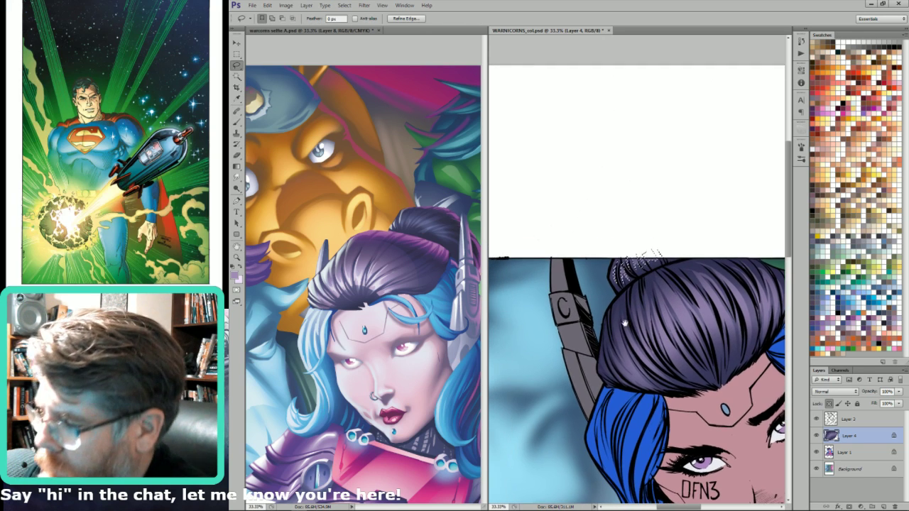
key("ctrl+d")
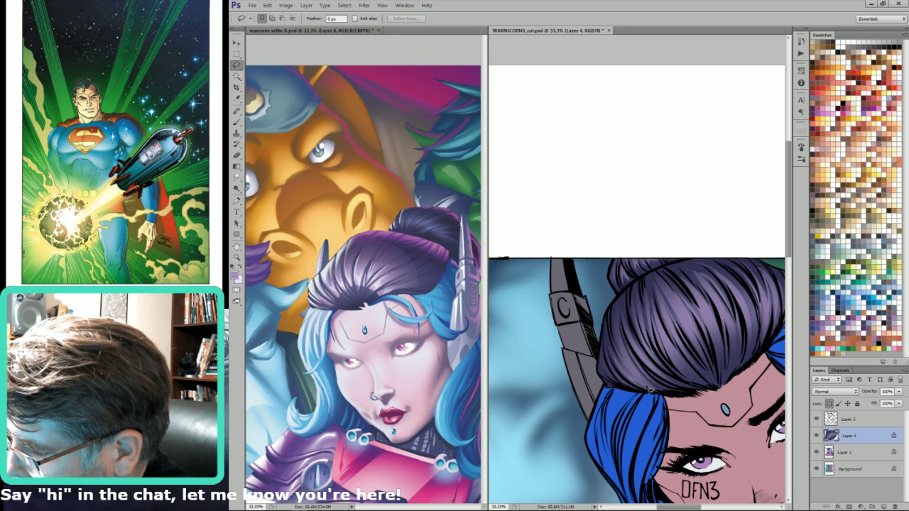
- Lasso finer strands across the middle of the purple hair and brush pale lavender highlights into them with a larger brush
mouse_move(648, 387)
left_mouse_down()
mouse_move(618, 362)
mouse_move(642, 383)
mouse_move(616, 359)
mouse_move(636, 378)
mouse_move(617, 343)
mouse_move(629, 376)
mouse_move(622, 348)
mouse_move(654, 392)
left_mouse_up()
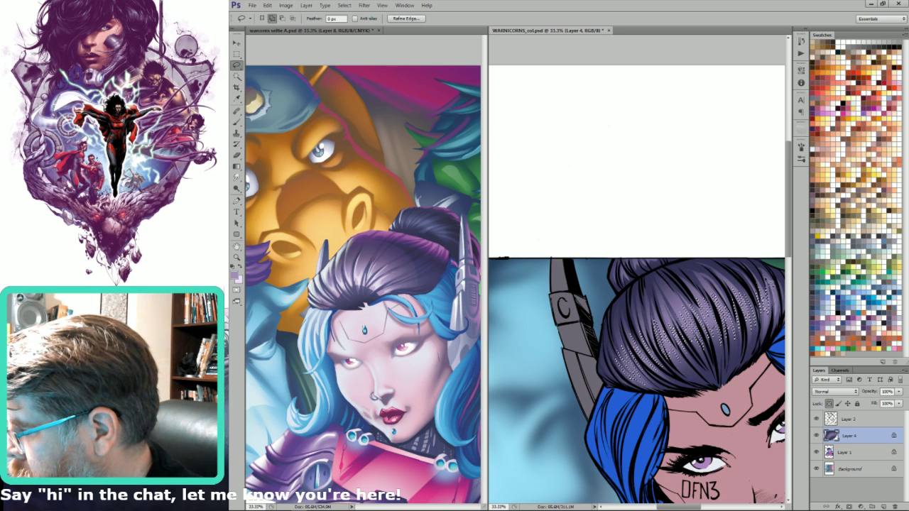
key("ctrl+d")
key("b")
key("bracketright")
key("bracketright")
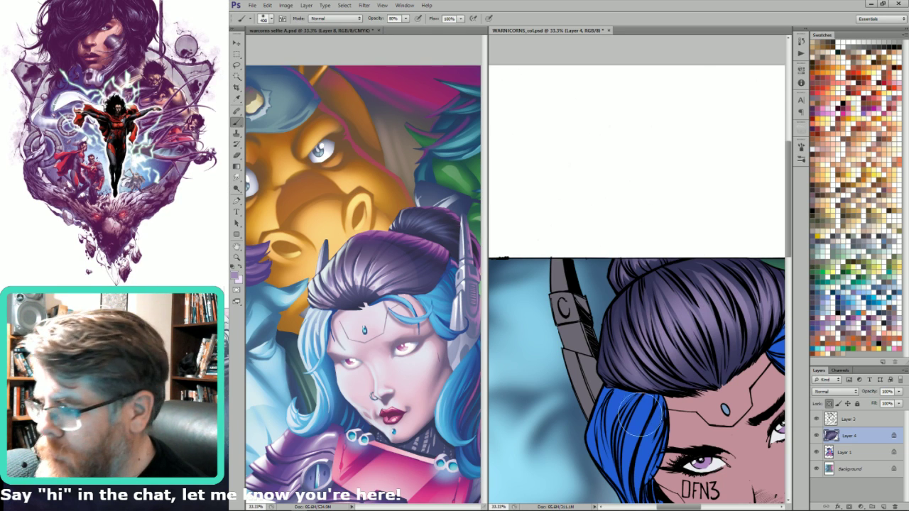
left_click_drag(741, 332, 758, 322)
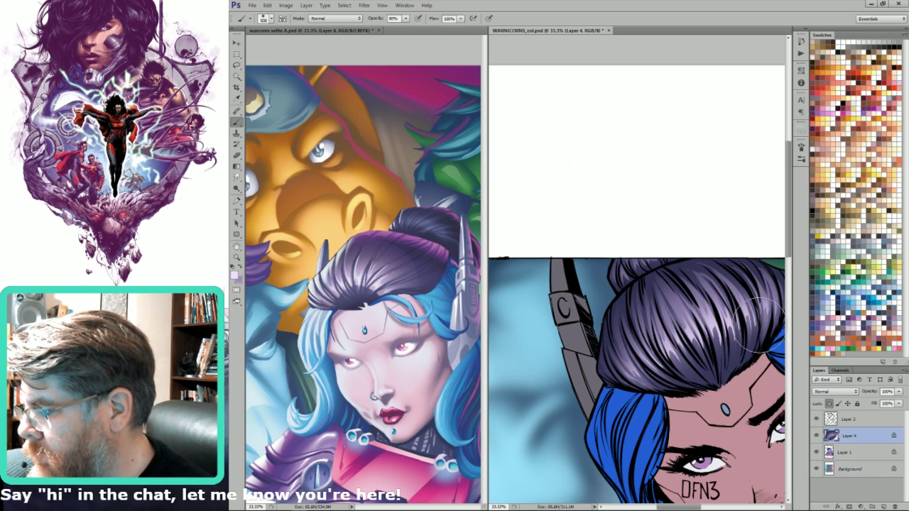
left_click_drag(759, 371, 706, 397)
- Clear the previous selection and lasso thin rim-light strands along the left edge of the purple hair and bun
left_click_drag(665, 361, 669, 328)
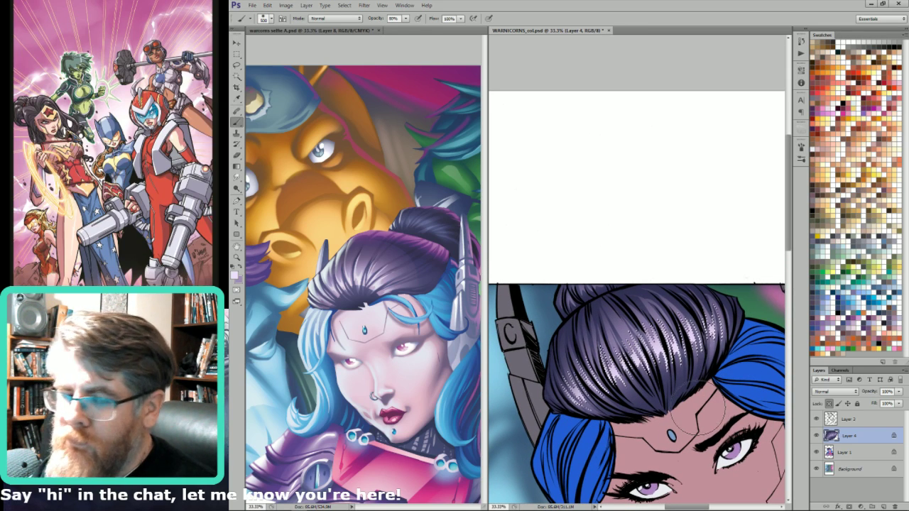
key("l")
left_click_drag(562, 400, 597, 356)
key("ctrl+d")
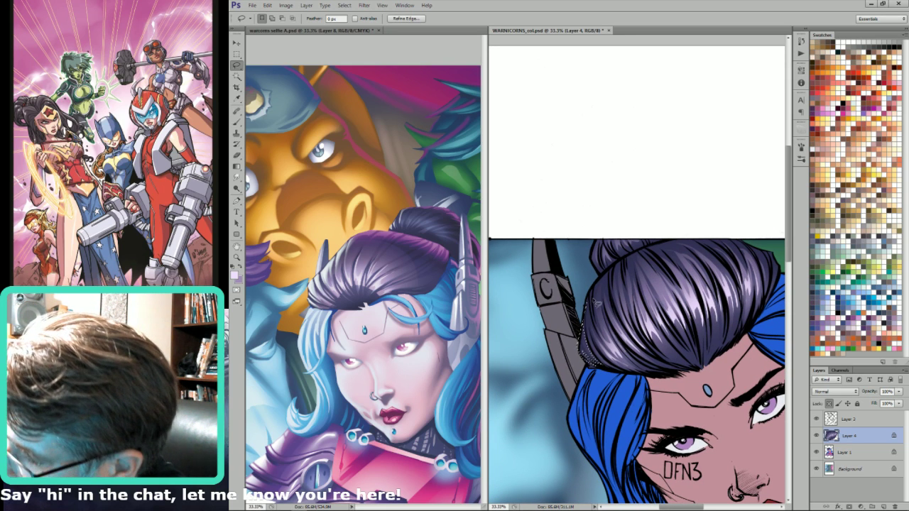
mouse_move(595, 305)
left_mouse_down()
mouse_move(586, 331)
mouse_move(598, 304)
mouse_move(595, 315)
left_mouse_up()
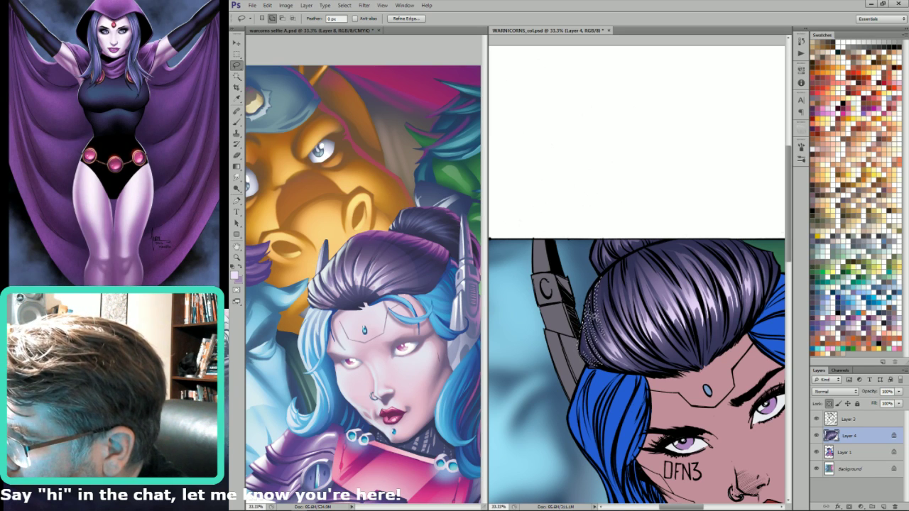
mouse_move(602, 283)
left_mouse_down()
mouse_move(607, 309)
mouse_move(616, 255)
mouse_move(601, 252)
mouse_move(599, 271)
mouse_move(590, 237)
left_mouse_up()
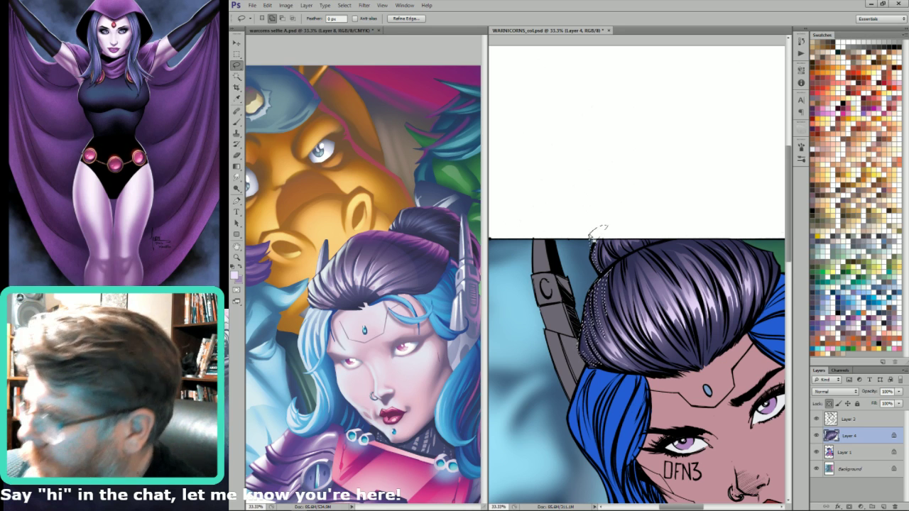
- Sample a pale highlight colour from the reference hair and brush it into the left-edge strands with a much smaller brush
key("ctrl+d")
key("i")
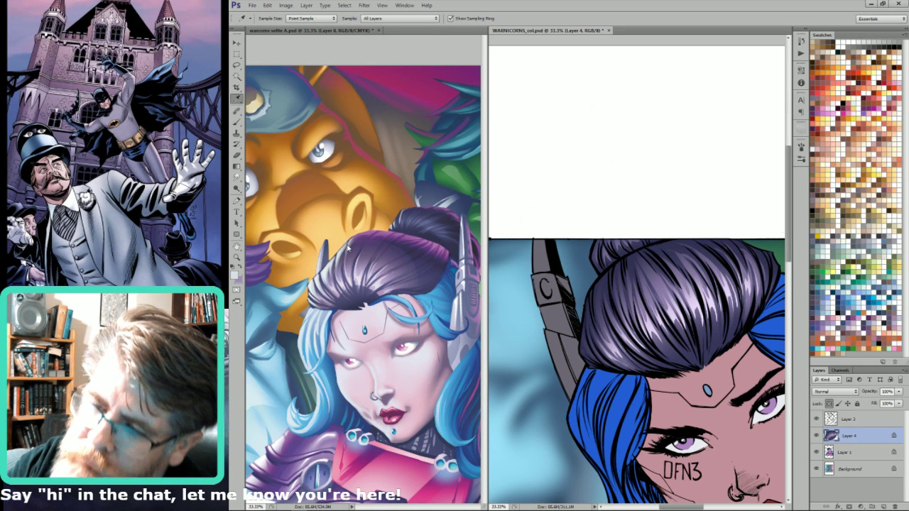
key("b")
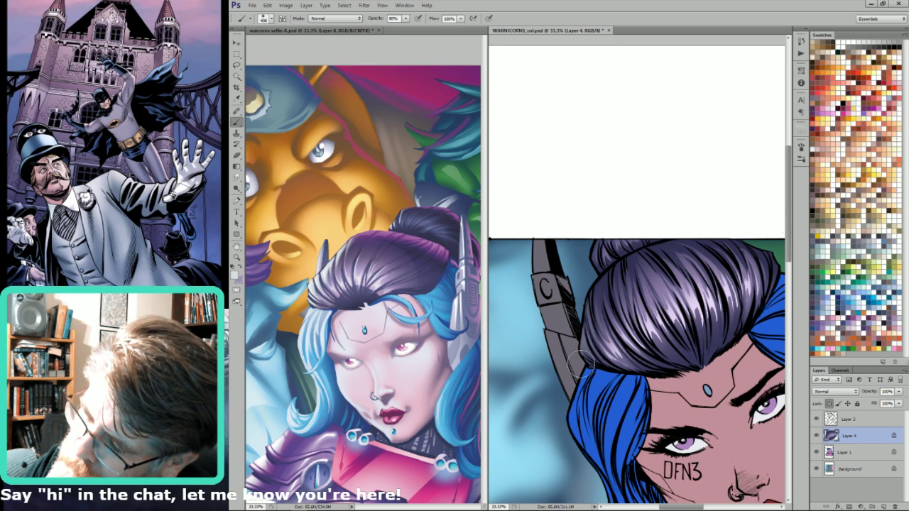
key("bracketleft")
key("bracketleft")
key("bracketleft")
key("bracketleft")
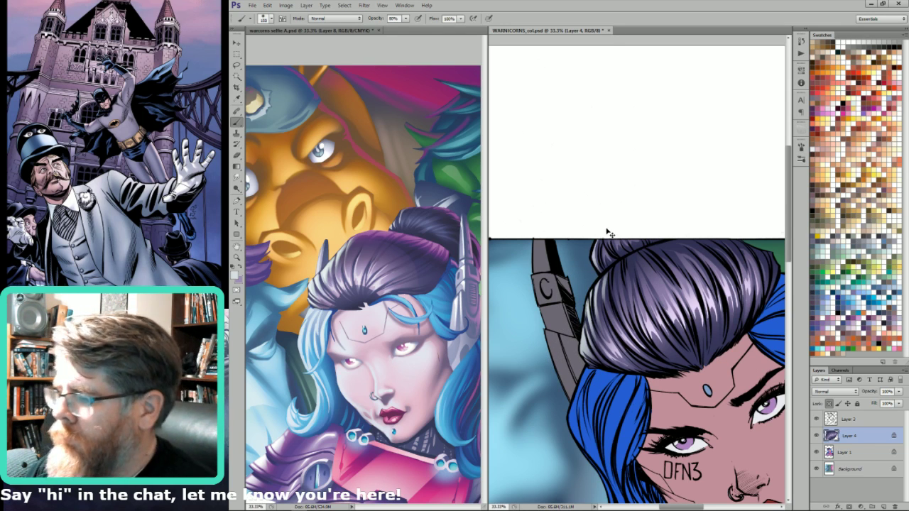
key("bracketleft")
key("bracketleft")
key("bracketleft")
key("bracketleft")
key("bracketleft")
key("bracketleft")
key("bracketleft")
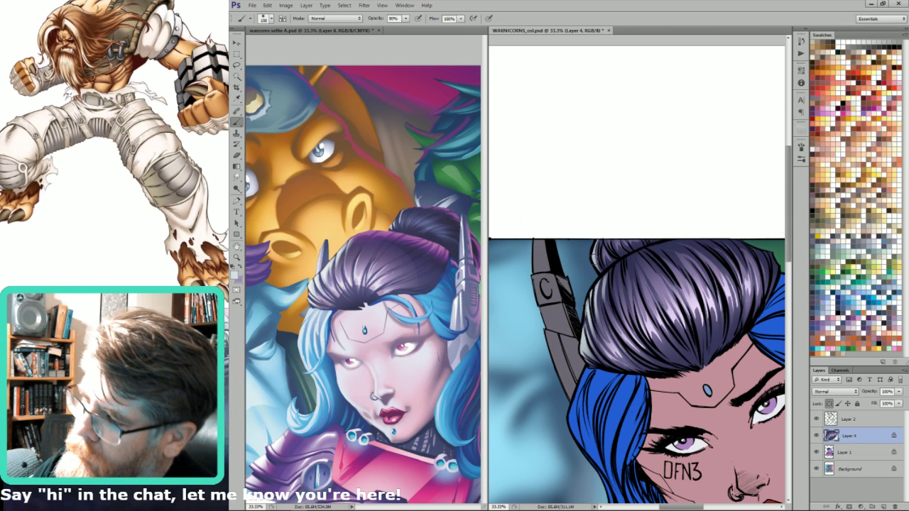
key("bracketright")
key("bracketright")
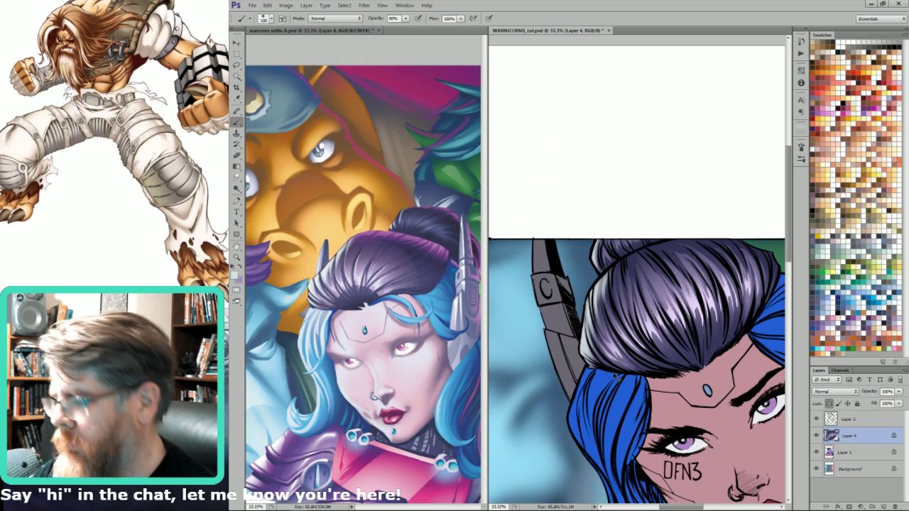
- Sample a pink-purple from the reference hair, lasso thin rim strands along the upper right edge of the purple hair and brush it in
key("ctrl+0")
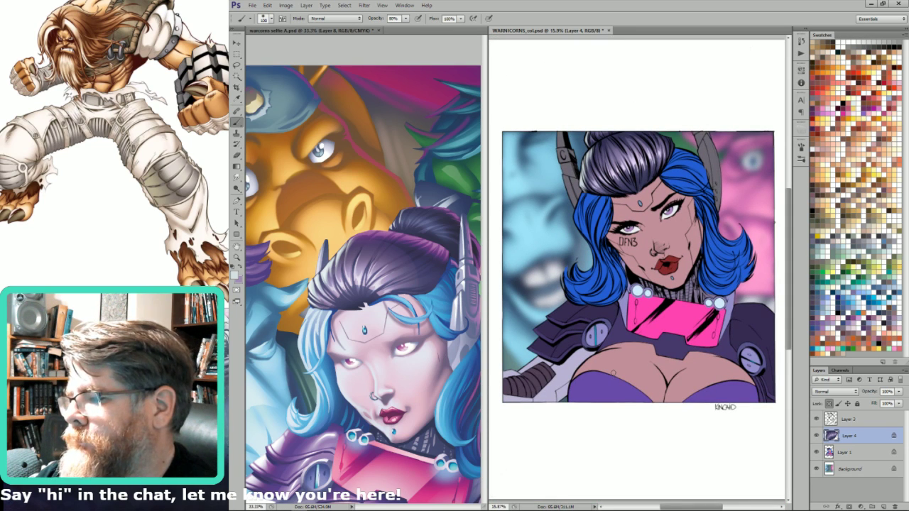
key("i")
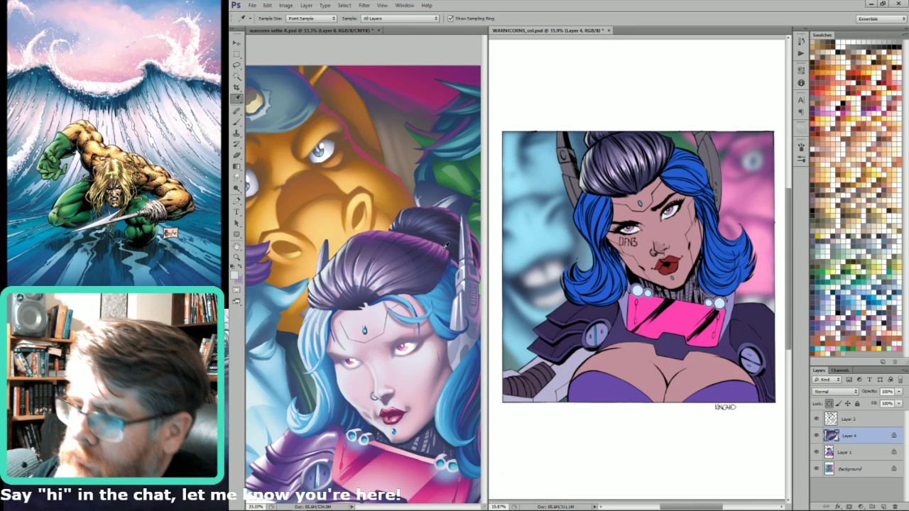
left_click(673, 138, "ctrl")
key("l")
mouse_move(673, 122)
left_mouse_down()
mouse_move(694, 238)
mouse_move(661, 227)
mouse_move(678, 246)
mouse_move(660, 234)
mouse_move(687, 262)
mouse_move(676, 233)
mouse_move(630, 220)
mouse_move(670, 252)
mouse_move(611, 206)
mouse_move(655, 260)
mouse_move(570, 213)
mouse_move(632, 248)
mouse_move(547, 207)
mouse_move(602, 242)
mouse_move(541, 217)
left_mouse_up()
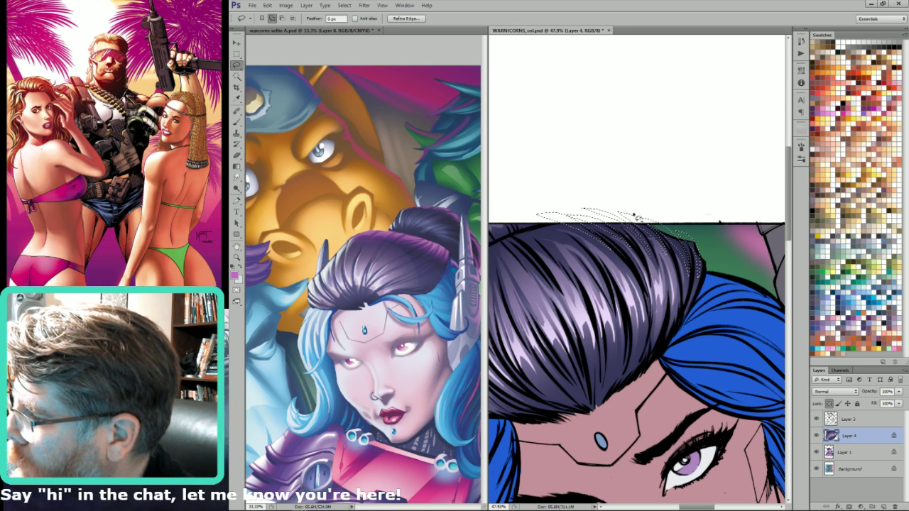
key("w")
key("b")
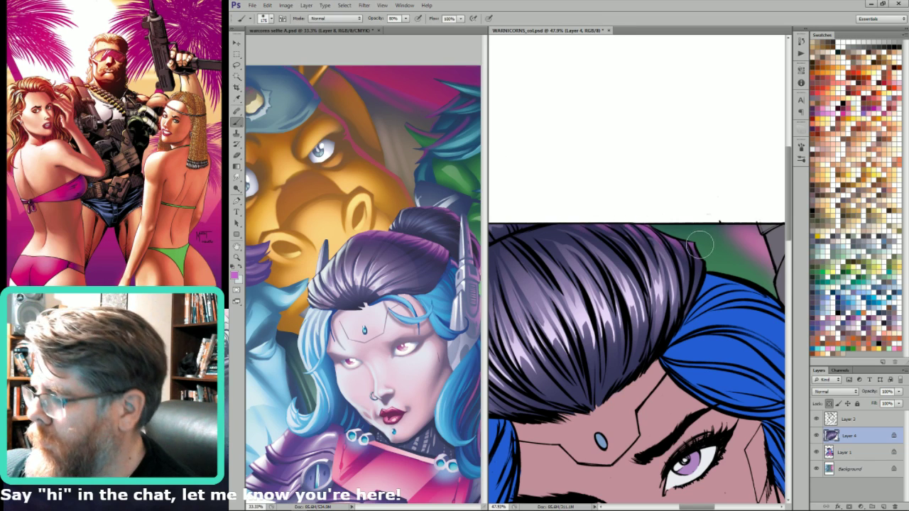
key("ctrl+0")
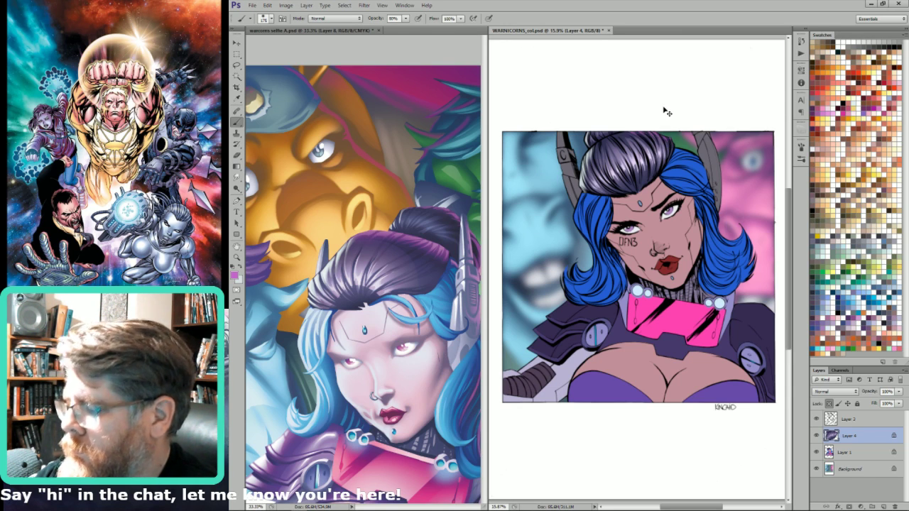
- Merge the purple hair highlight layer down into Layer 1 and select all the flat blue hair by colour
key("ctrl+e")
key("w")
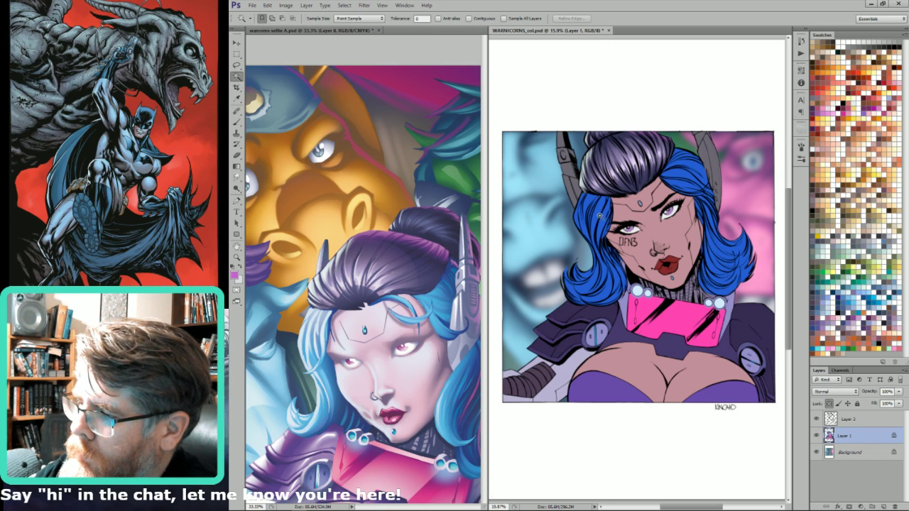
left_click(602, 212)
- Sample a dark navy and a medium blue from the reference painting and fill the selected blue hair with the navy
key("i")
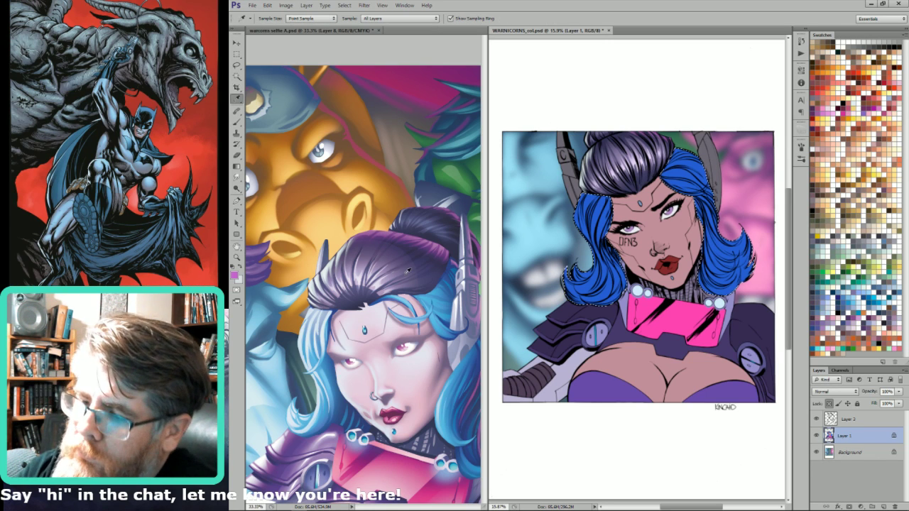
left_click(452, 259)
left_click(448, 274)
key("x")
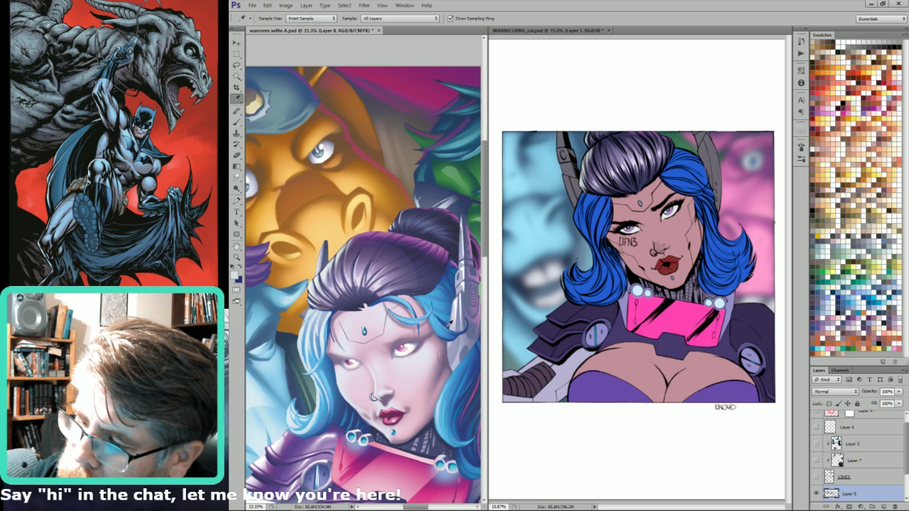
left_click(455, 332)
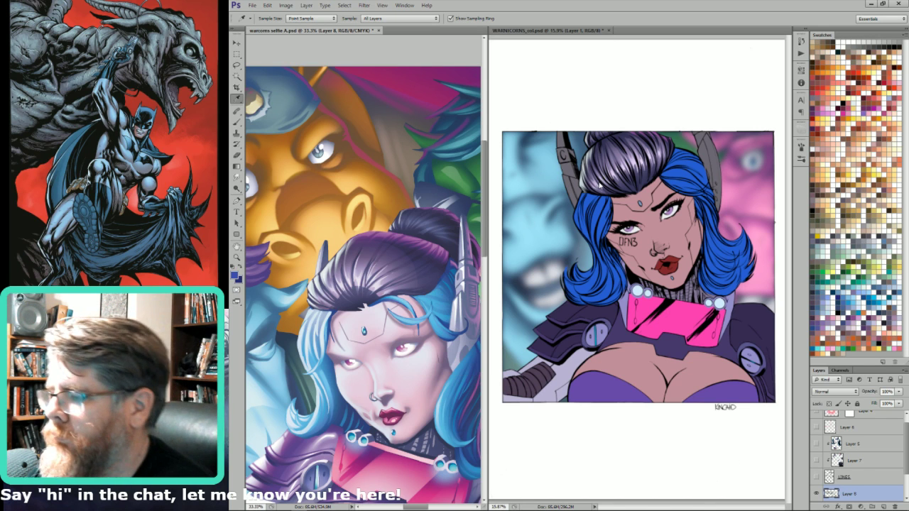
key("alt+BackSpace")
key("ctrl+z")
left_click(673, 164)
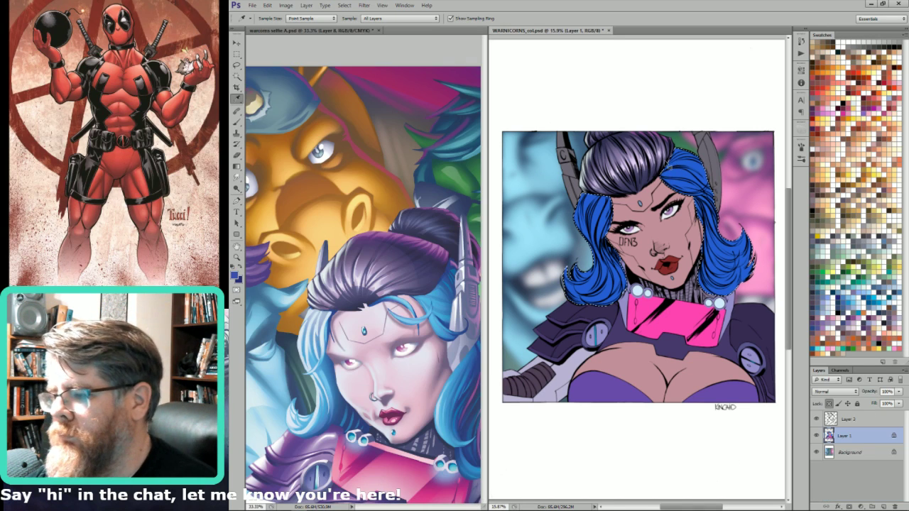
key("alt+BackSpace")
key("ctrl+d")
- Brush the medium blue over the crown and curls of the navy hair with a large soft brush, adjusting its size, and deselect
key("b")
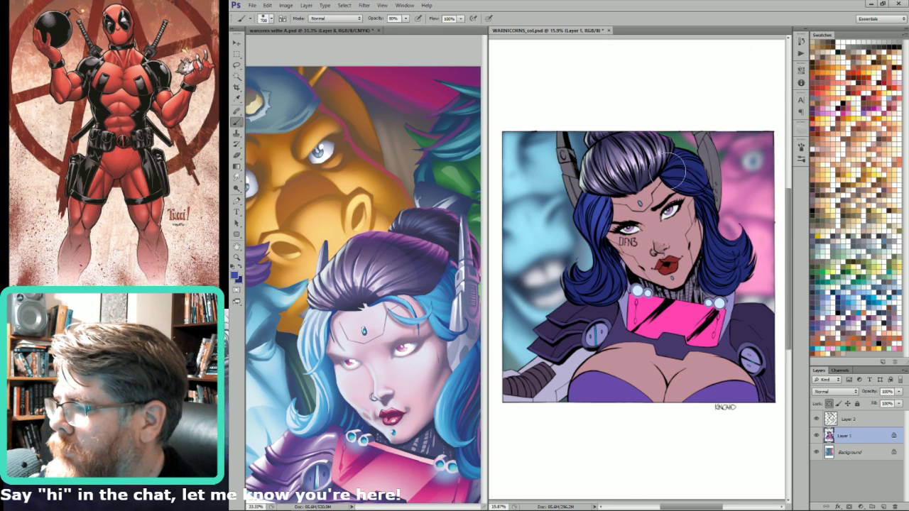
key("bracketleft")
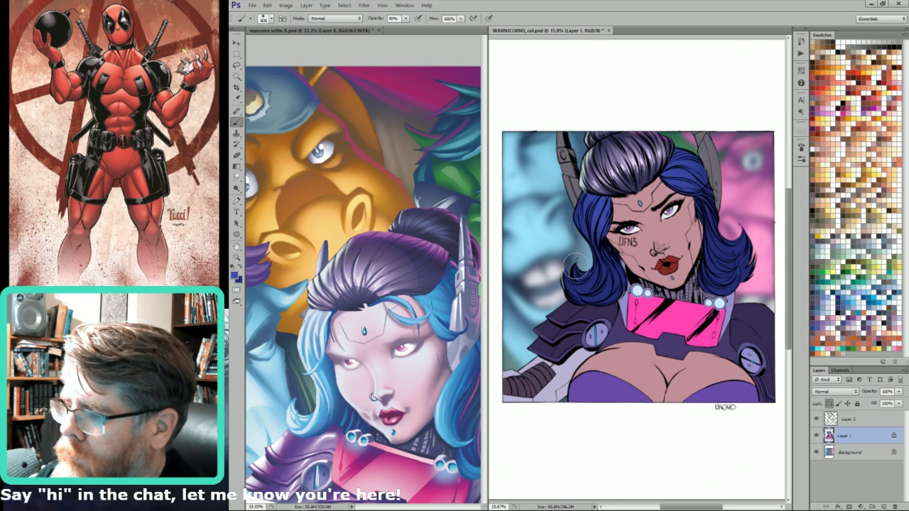
key("bracketleft")
key("bracketleft")
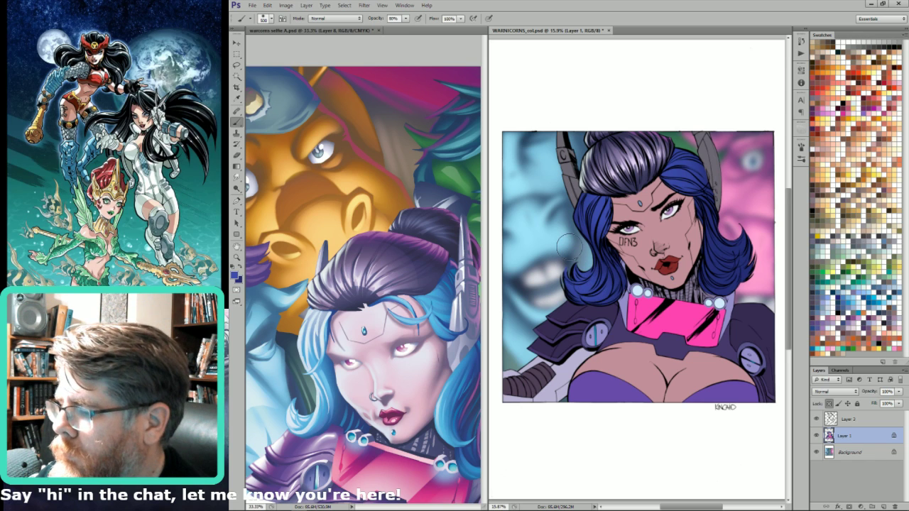
key("bracketright")
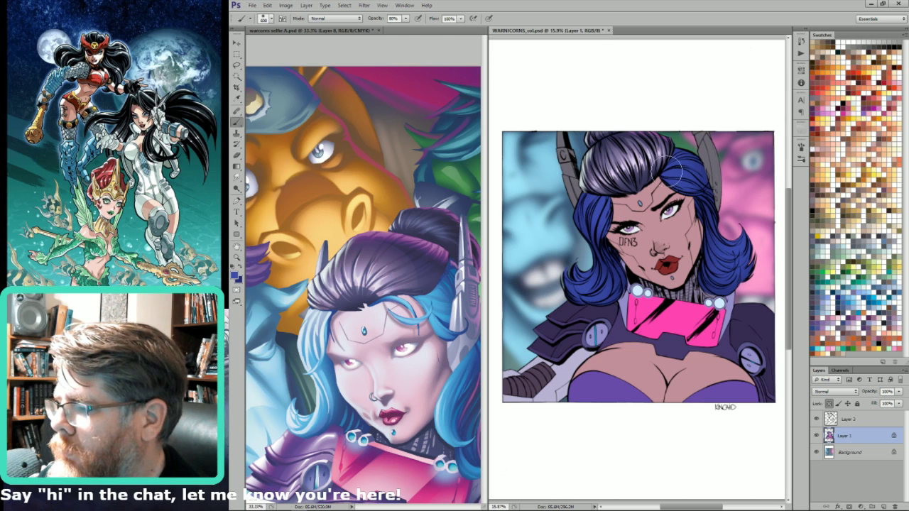
key("bracketleft")
key("ctrl+h")
key("ctrl+d")
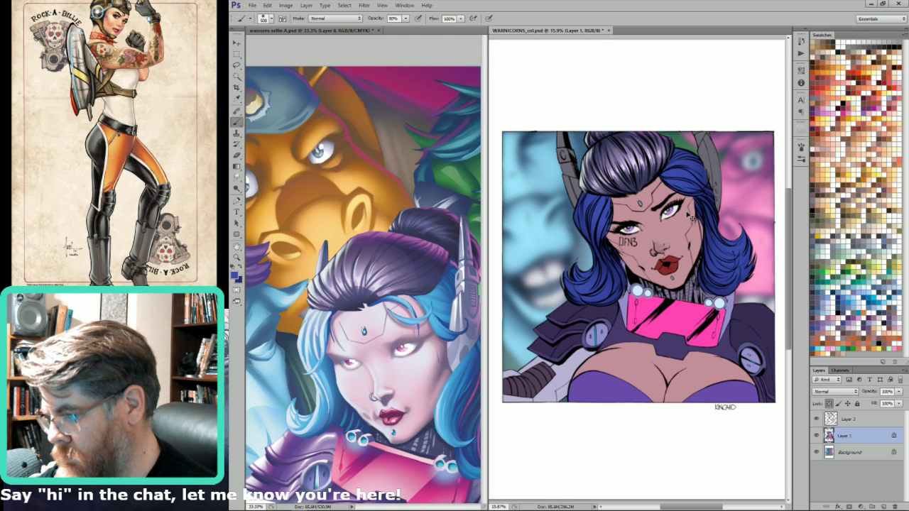
- Put the blue hair on its own new layer and sample a light blue from the reference hair
key("ctrl+alt+shift+n")
key("i")
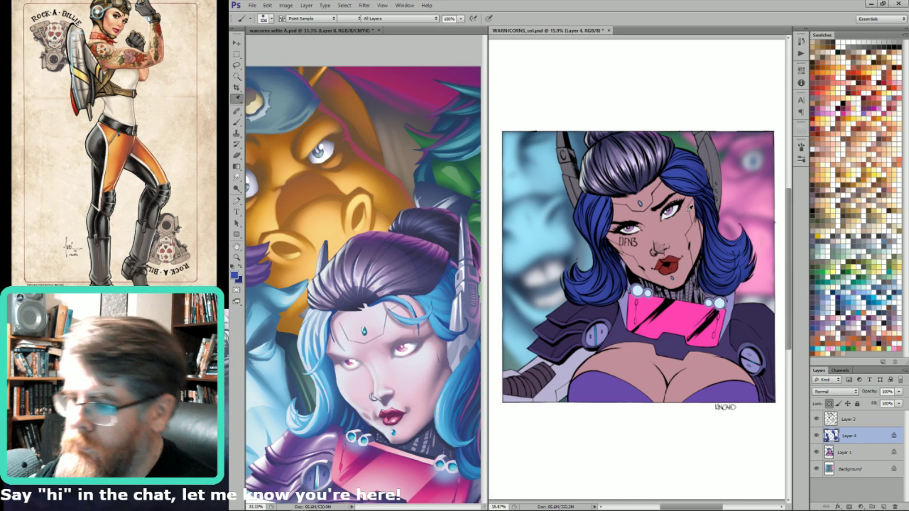
left_click(435, 319)
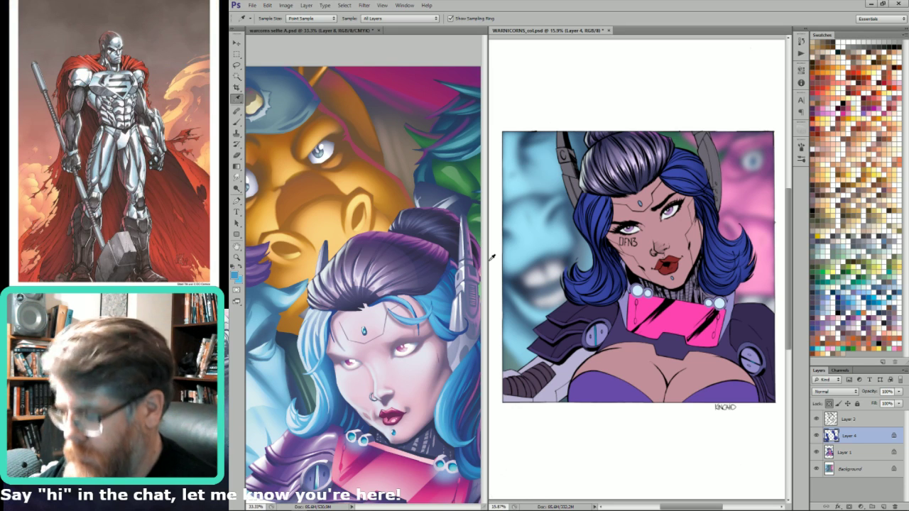
- Lasso long thin highlight strands across the upper left section of the blue hair, from its outer edge to the face
key("l")
mouse_move(570, 147)
left_mouse_down()
mouse_move(599, 161)
mouse_move(620, 301)
left_mouse_up()
left_click_drag(643, 260, 713, 370)
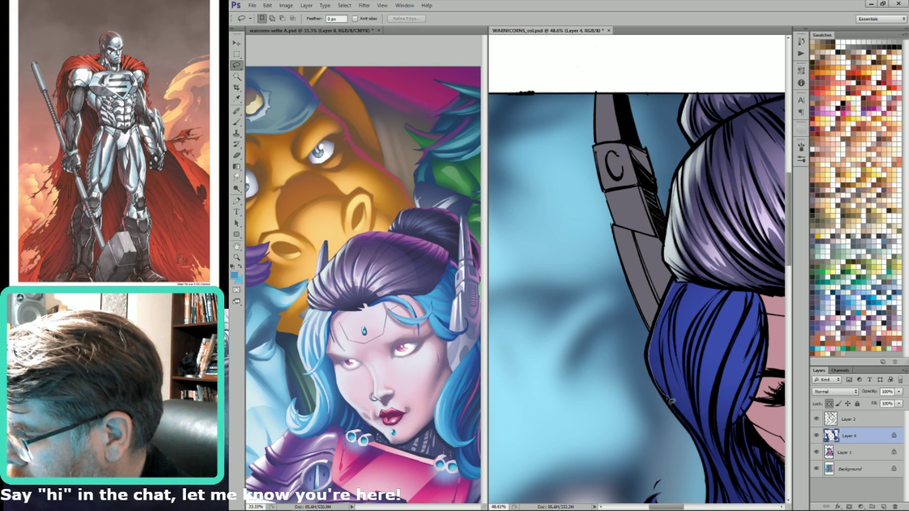
mouse_move(683, 284)
left_mouse_down()
mouse_move(667, 342)
mouse_move(683, 423)
left_mouse_up()
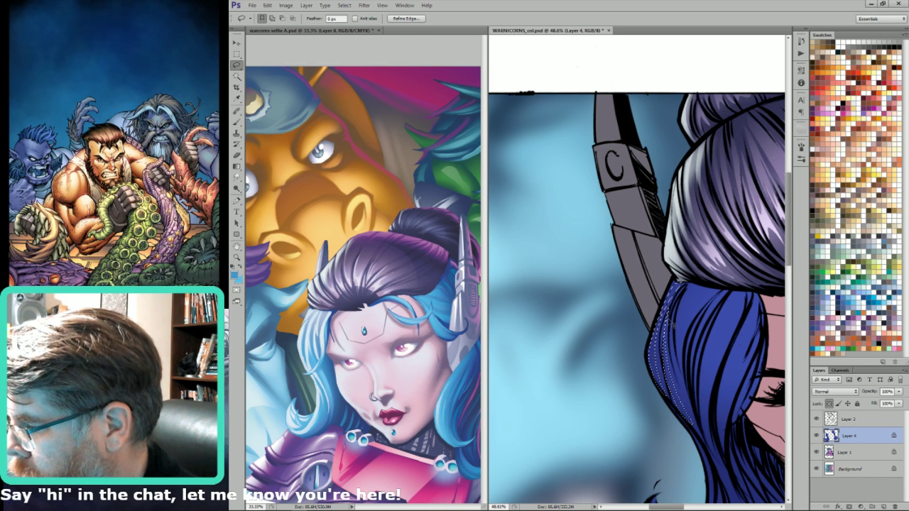
mouse_move(672, 307)
left_mouse_down()
mouse_move(688, 394)
mouse_move(684, 301)
mouse_move(697, 289)
mouse_move(683, 322)
mouse_move(686, 375)
mouse_move(688, 342)
mouse_move(705, 308)
mouse_move(741, 295)
mouse_move(717, 339)
mouse_move(712, 435)
mouse_move(715, 372)
mouse_move(749, 277)
left_mouse_up()
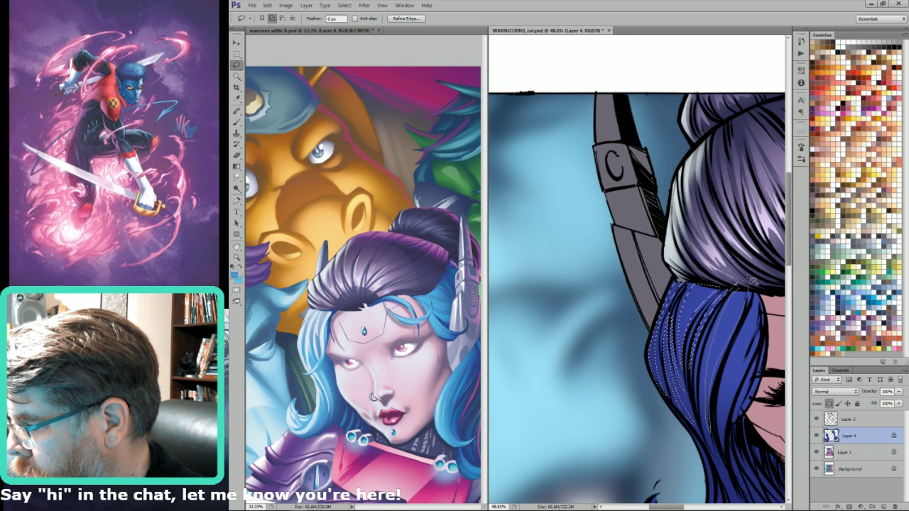
mouse_move(725, 325)
left_mouse_down()
mouse_move(762, 308)
mouse_move(757, 302)
mouse_move(734, 360)
mouse_move(722, 456)
mouse_move(759, 288)
mouse_move(754, 365)
mouse_move(753, 355)
mouse_move(728, 435)
mouse_move(761, 328)
left_mouse_up()
mouse_move(739, 419)
left_mouse_down()
mouse_move(759, 384)
mouse_move(761, 291)
left_mouse_up()
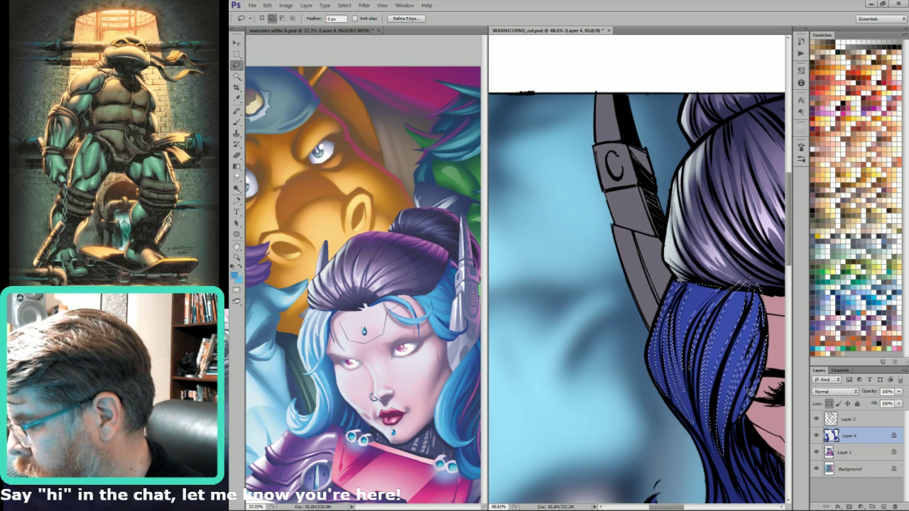
left_click_drag(743, 398, 752, 365)
- Brush light blue highlights into the lassoed strands of the upper left blue hair with a smaller brush
key("ctrl+d")
key("b")
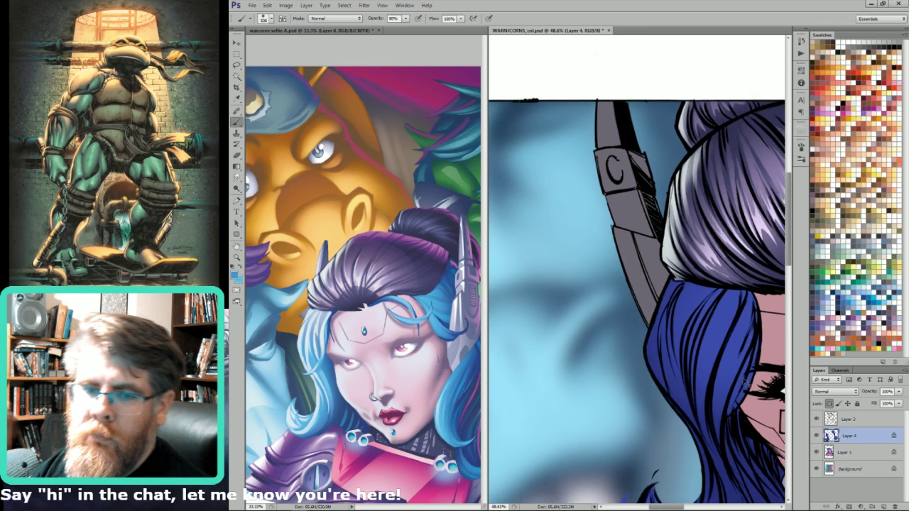
key("ctrl+minus")
key("ctrl+minus")
key("bracketleft")
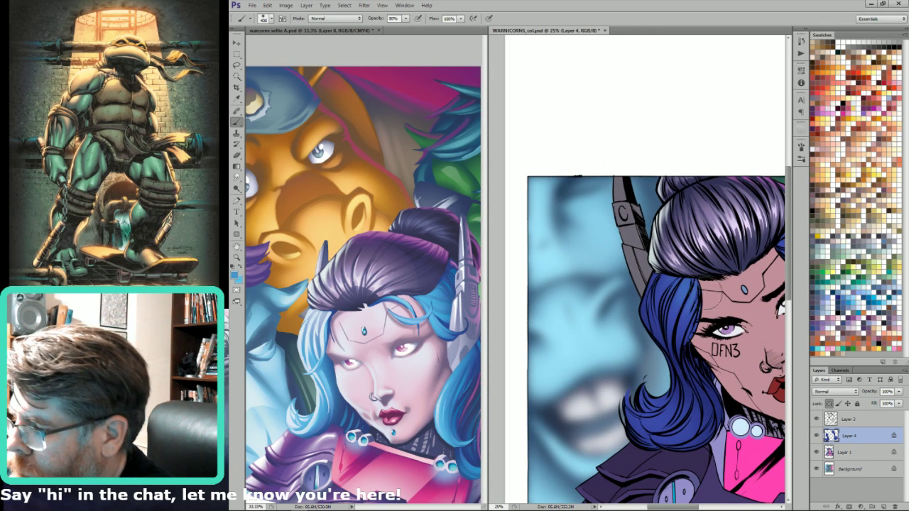
key("bracketleft")
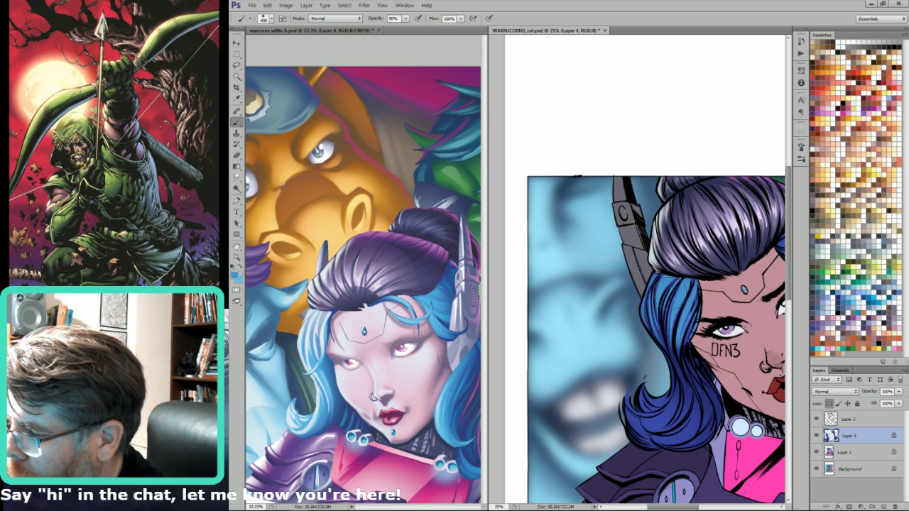
- Lasso finer strands within the upper left blue hair and brush a lighter blue into them
key("l")
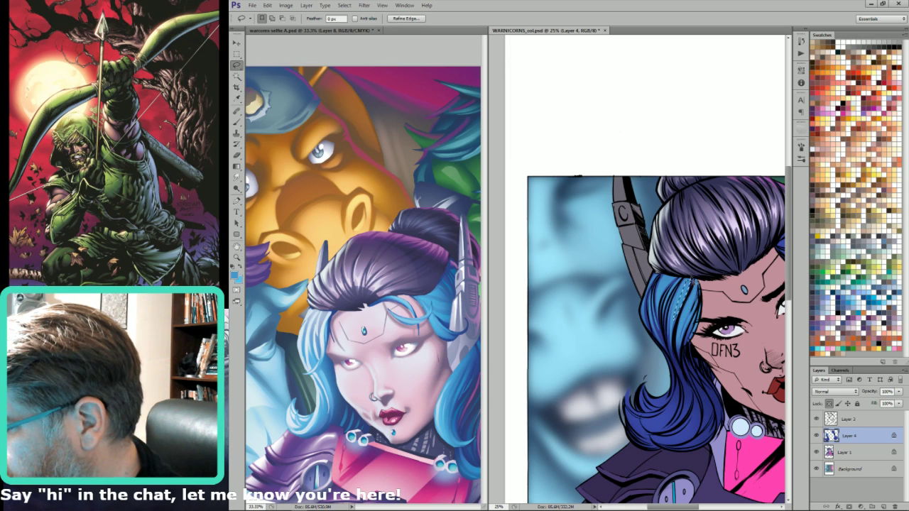
left_click_drag(693, 281, 687, 286)
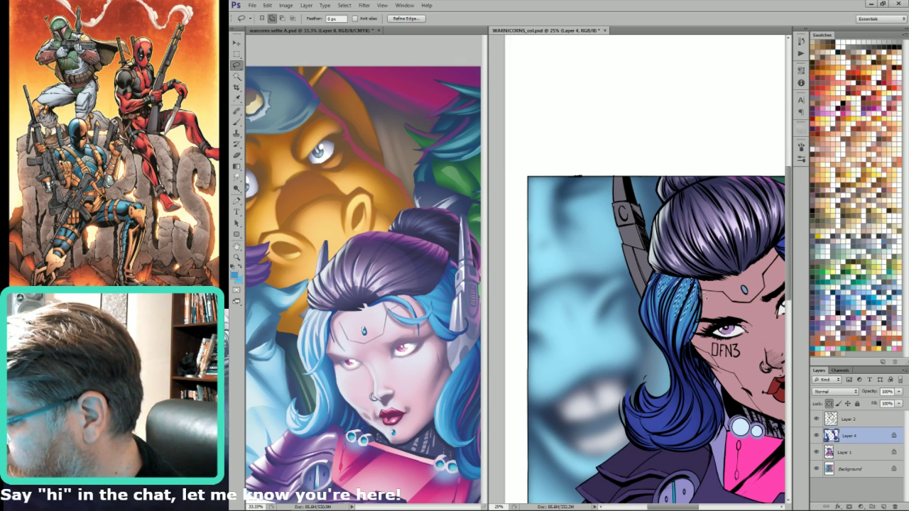
key("b")
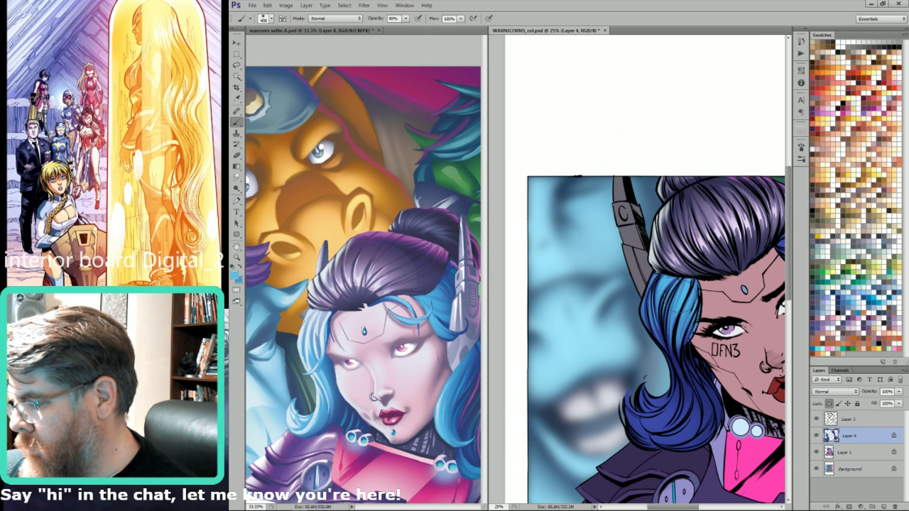
- Lasso thin strands down the inner side of the left blue curl, beside the neck and collar
key("l")
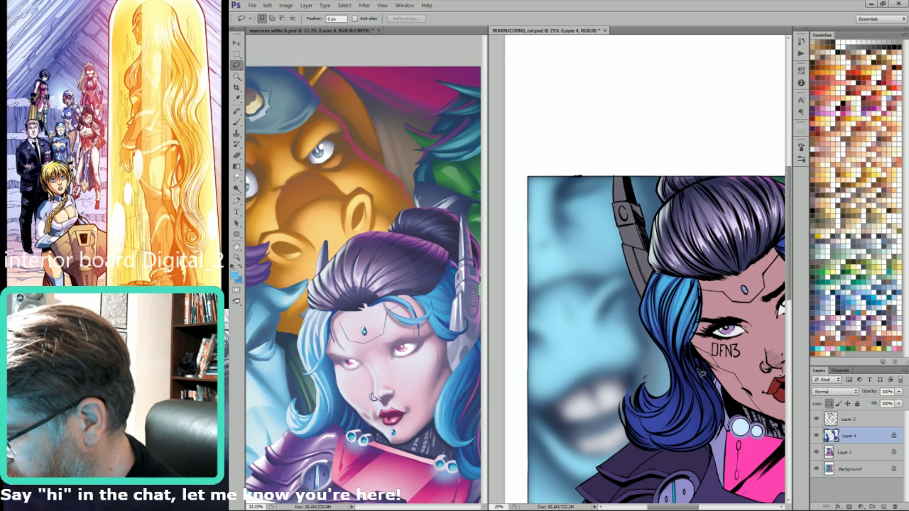
mouse_move(716, 395)
left_mouse_down()
mouse_move(698, 371)
mouse_move(716, 398)
left_mouse_up()
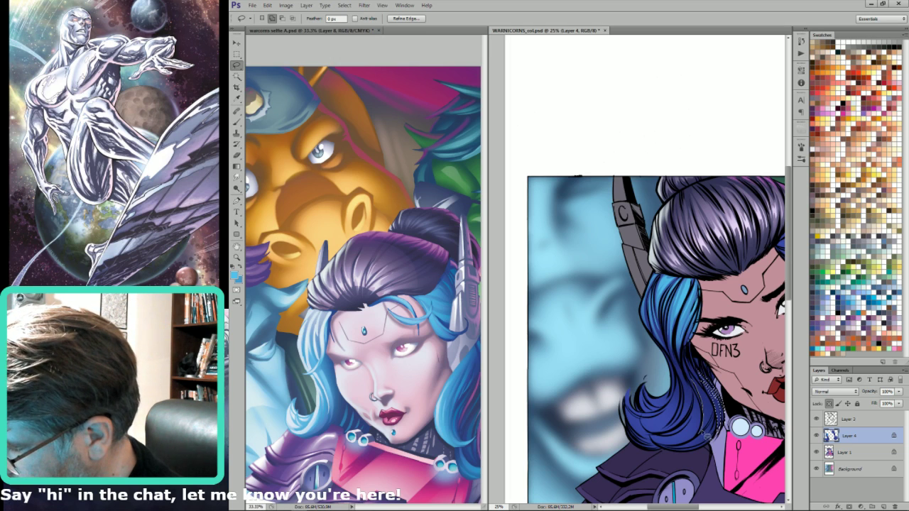
mouse_move(707, 435)
left_mouse_down()
mouse_move(691, 373)
mouse_move(702, 406)
left_mouse_up()
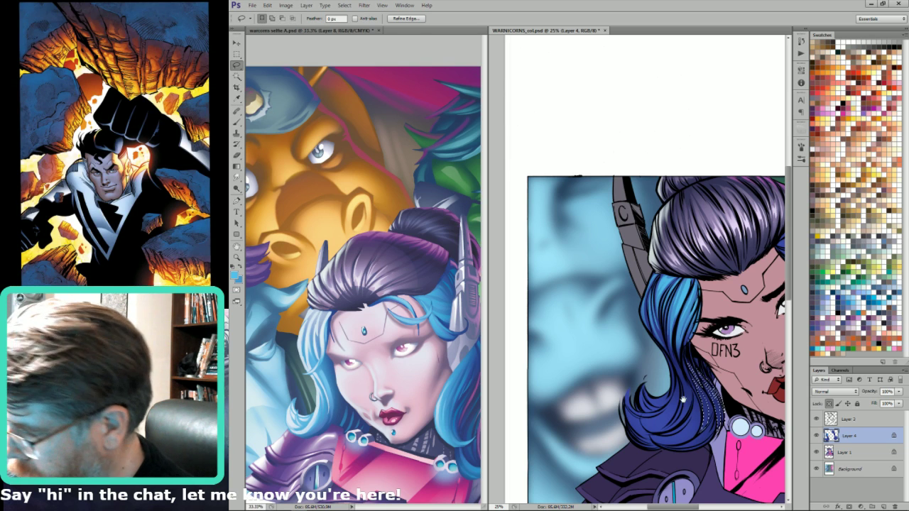
mouse_move(690, 364)
left_mouse_down()
mouse_move(715, 333)
mouse_move(738, 400)
left_mouse_up()
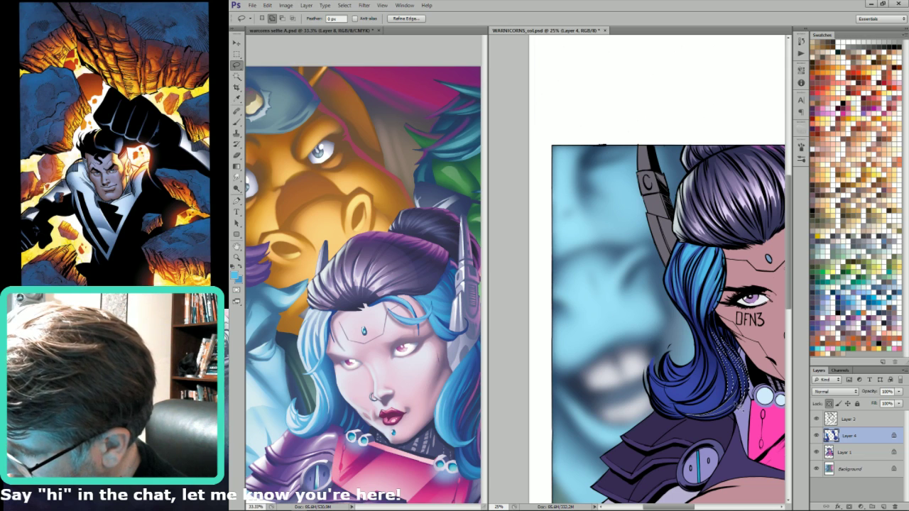
key("alt")
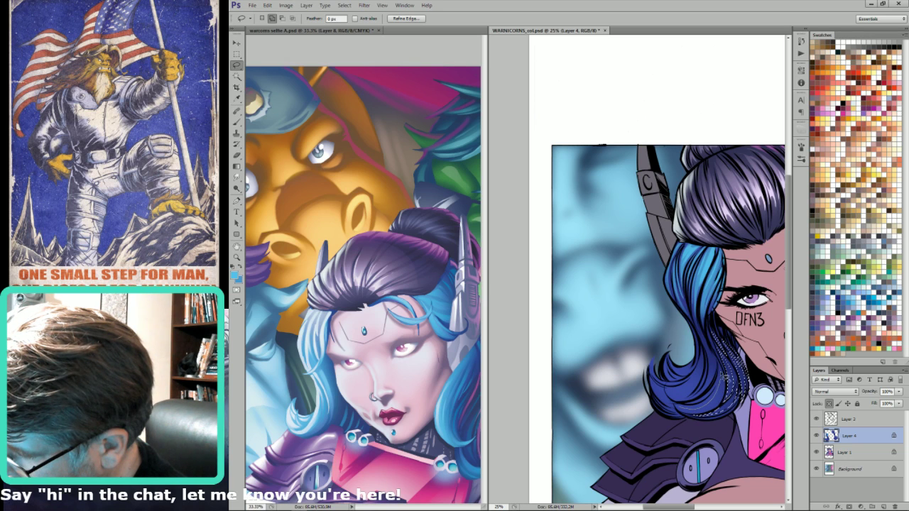
- Lasso more thin strands along the bottom and outer tip of the left blue curl and brush lighter blue into them
left_click_drag(697, 408, 671, 403)
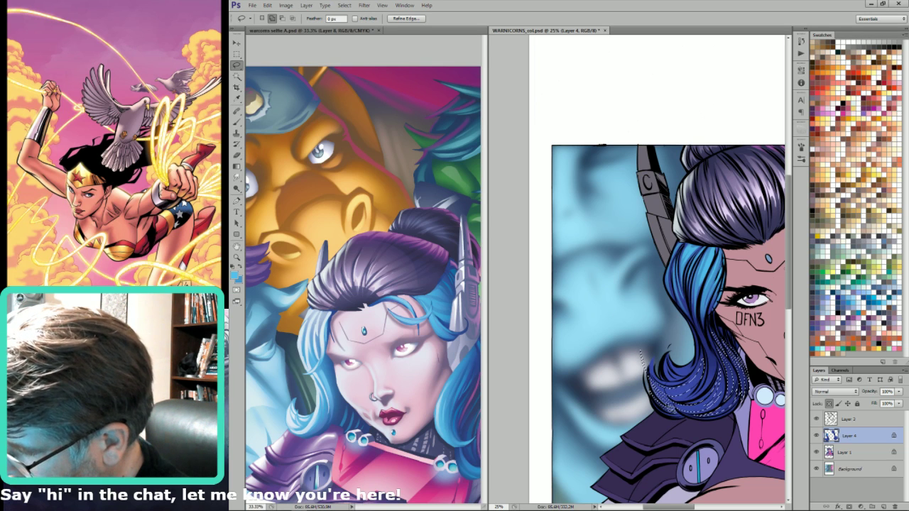
key("ctrl+s")
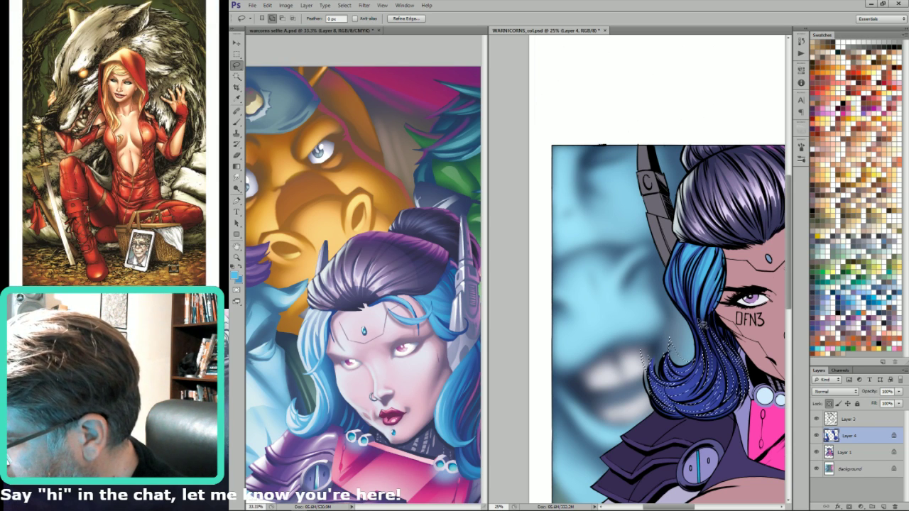
left_click_drag(703, 324, 702, 332)
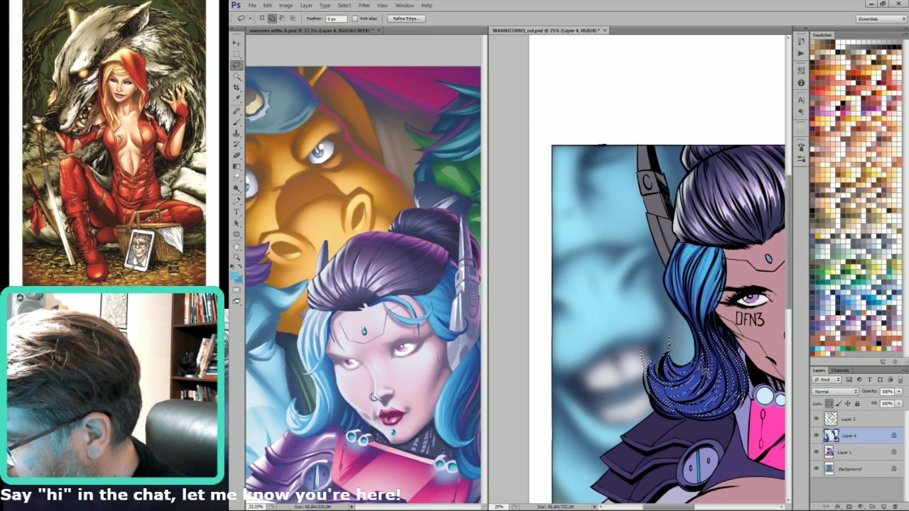
key("ctrl+d")
key("b")
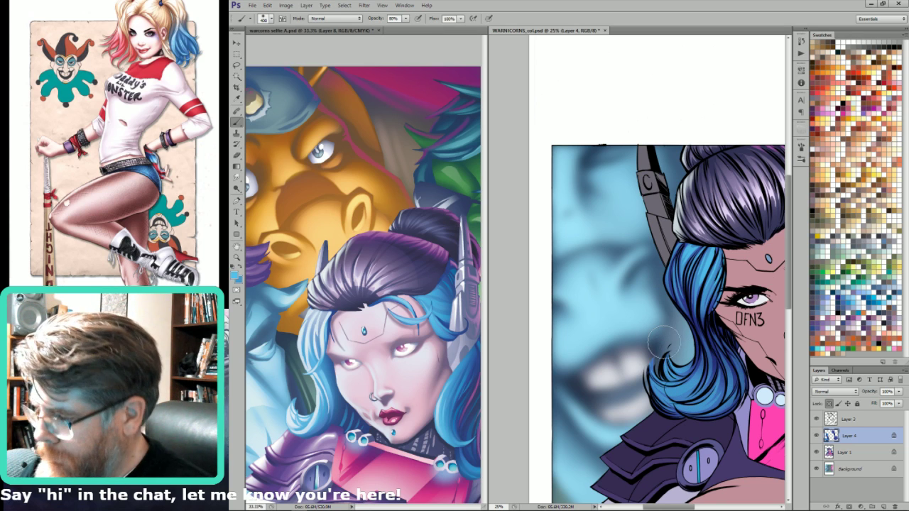
- Lasso long curved strands across the upper right section of the blue hair, above the forehead, and brush medium blue highlights into them
key("l")
mouse_move(683, 383)
left_mouse_down()
mouse_move(655, 355)
mouse_move(500, 427)
left_mouse_up()
key("ctrl+d")
mouse_move(697, 323)
left_mouse_down()
mouse_move(642, 282)
mouse_move(555, 338)
mouse_move(537, 373)
left_mouse_up()
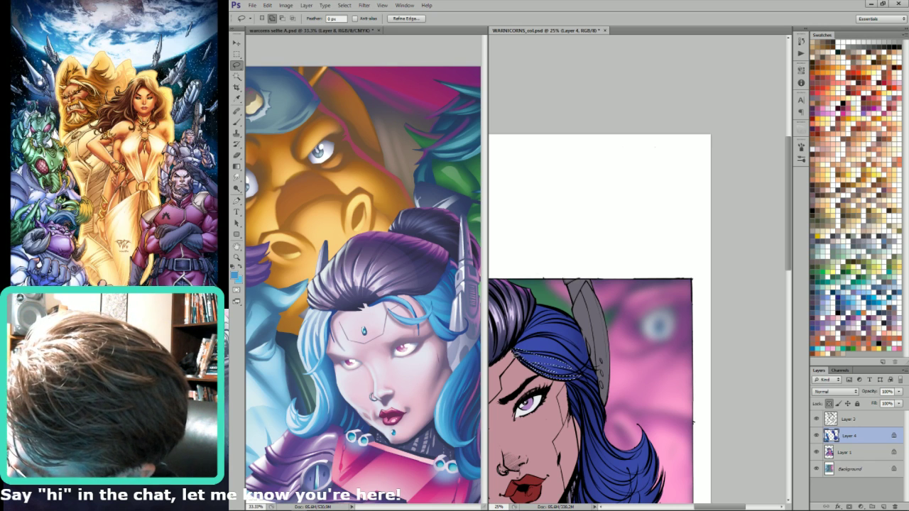
key("alt")
key("shift")
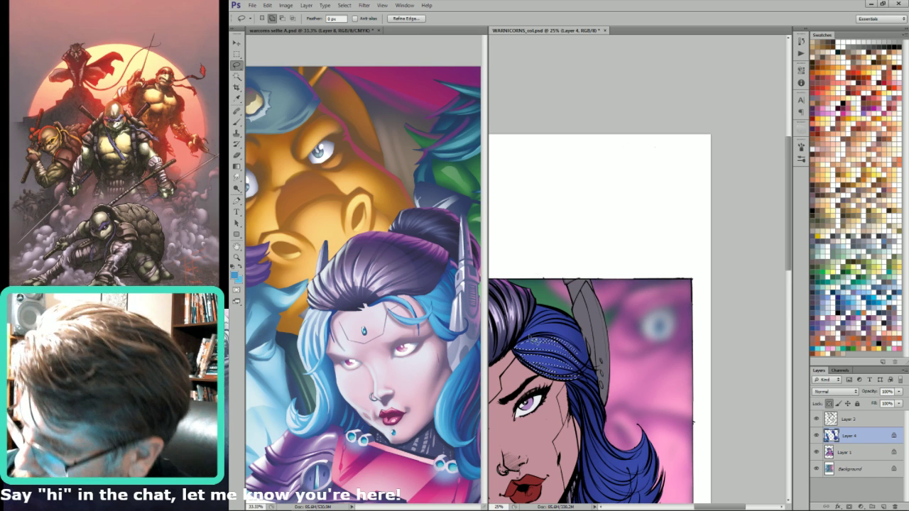
key("alt")
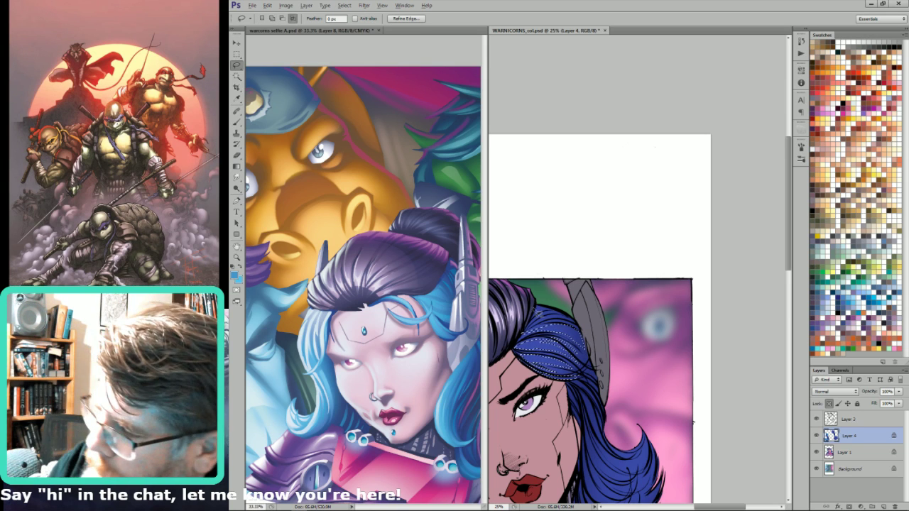
key("shift")
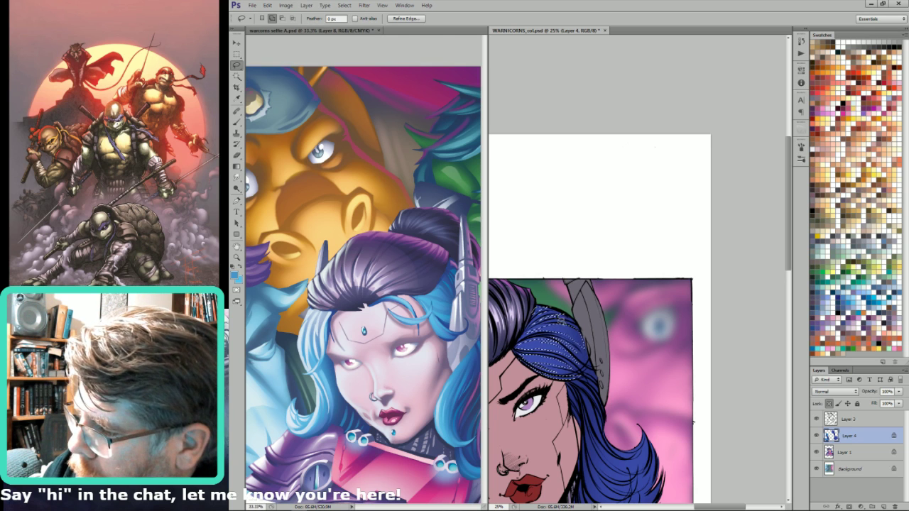
key("ctrl+d")
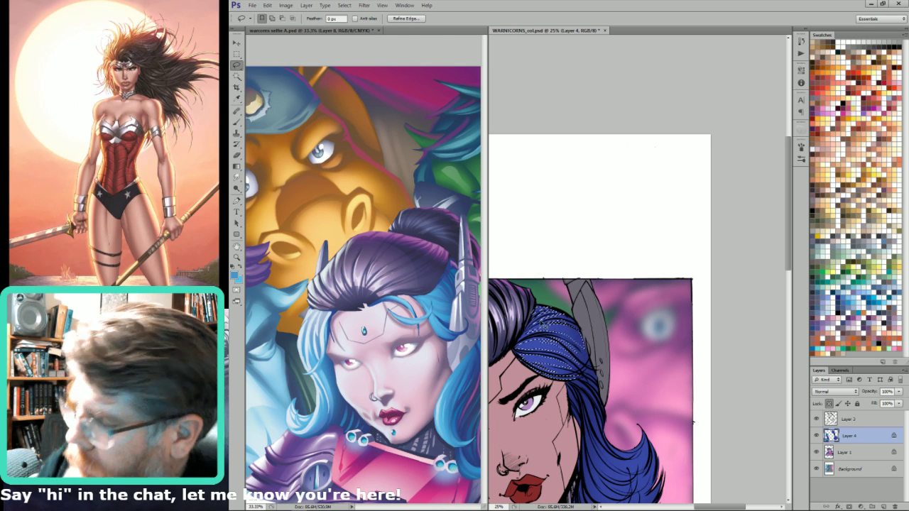
key("b")
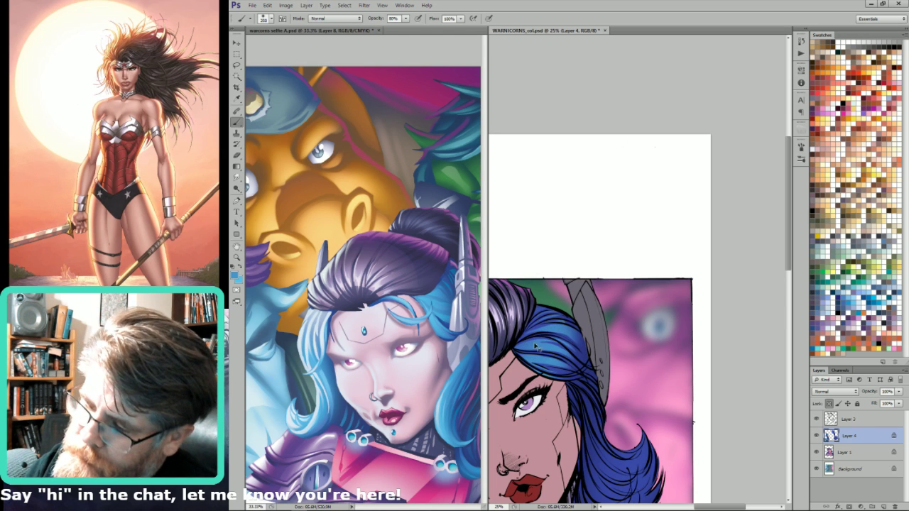
- Lasso finer strands within the upper right blue hair and brush a lighter blue into them with a large brush
key("l")
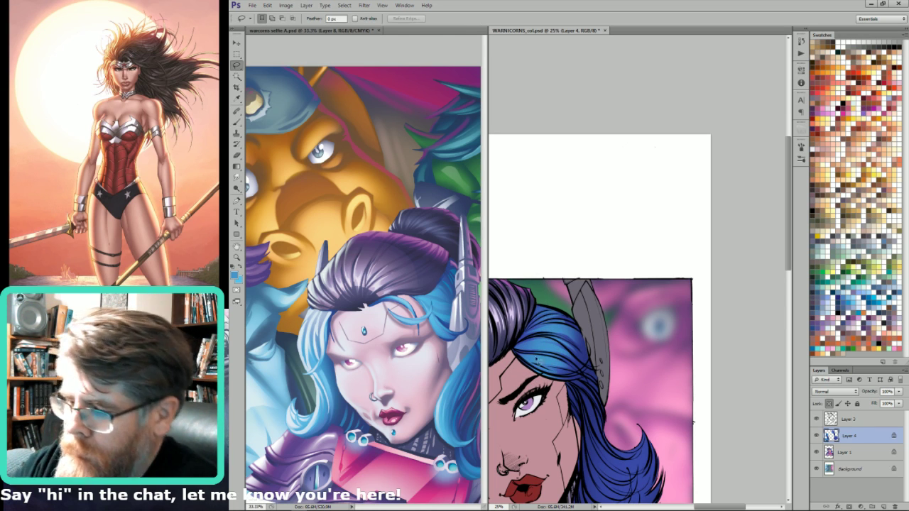
mouse_move(533, 372)
left_mouse_down()
mouse_move(563, 379)
mouse_move(535, 370)
left_mouse_up()
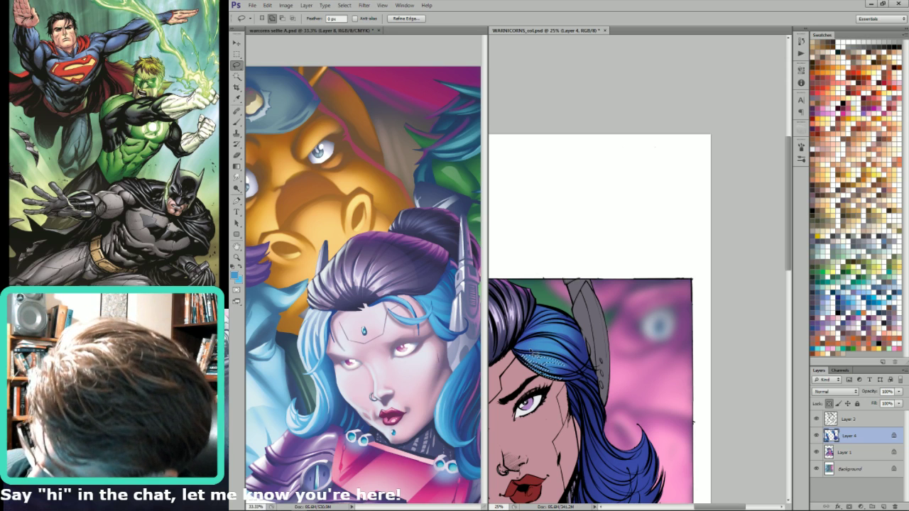
key("alt")
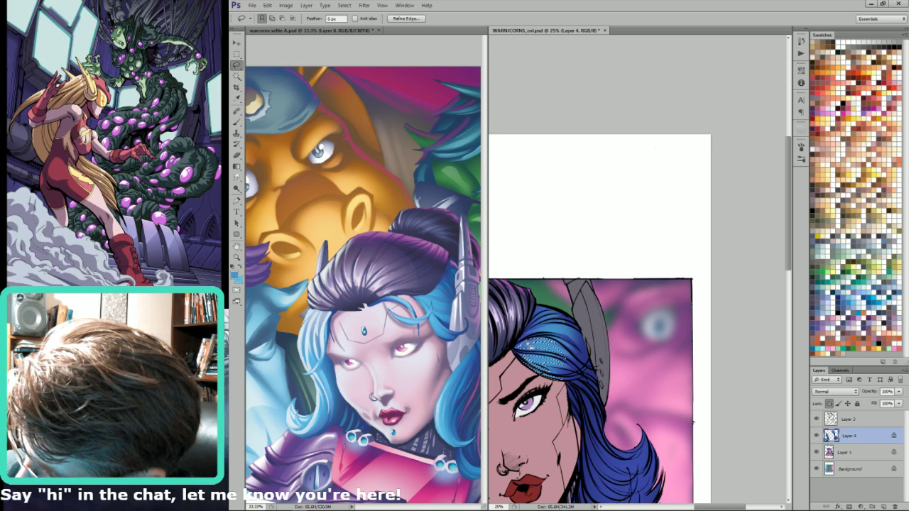
mouse_move(550, 337)
left_mouse_down()
mouse_move(520, 351)
mouse_move(536, 338)
mouse_move(575, 347)
left_mouse_up()
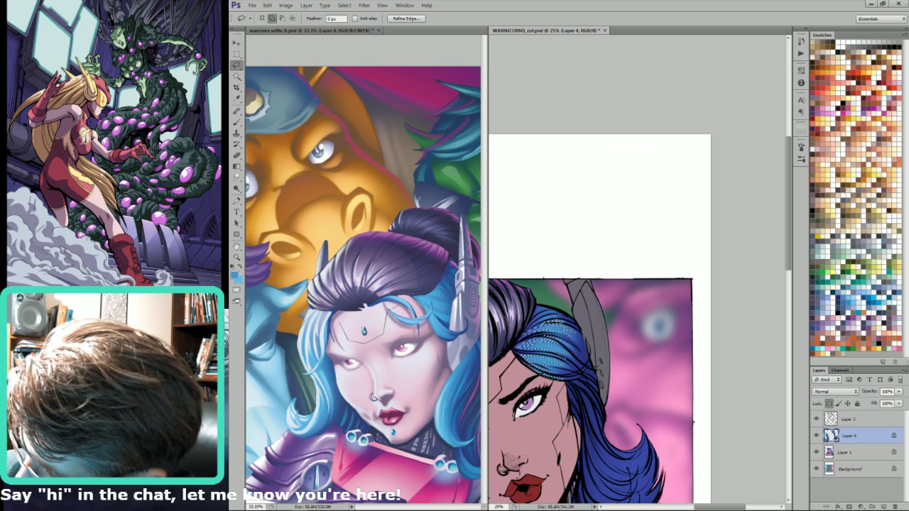
key("b")
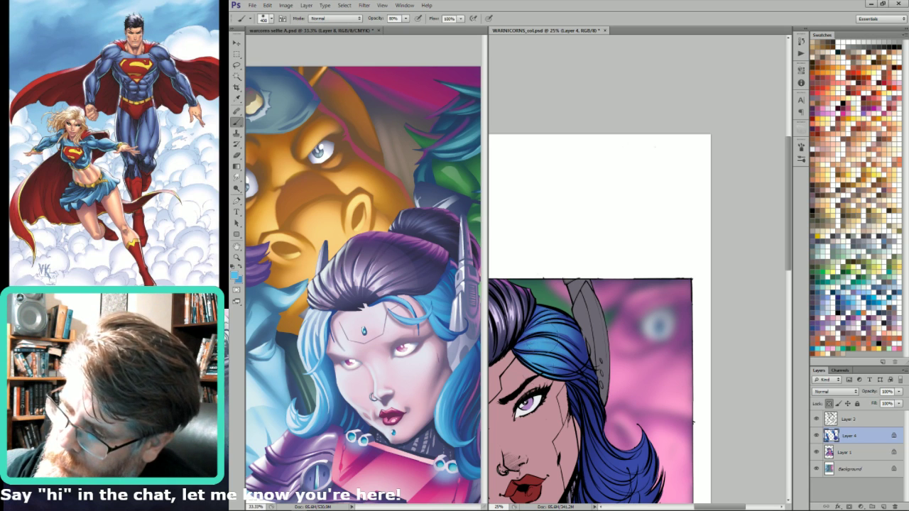
key("bracketright")
key("bracketright")
- Lasso narrow strands of the right blue hair just below the metal headpiece, brush blue highlights into them, and deselect
key("l")
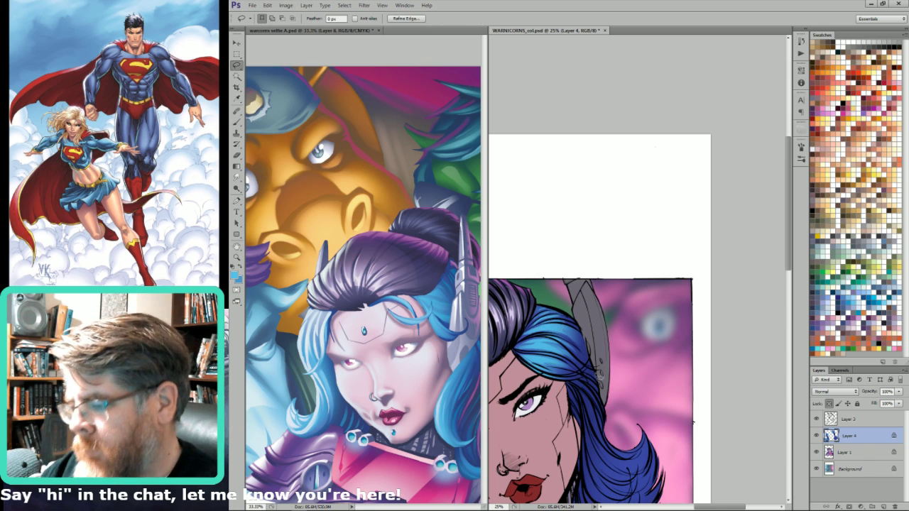
scroll(582, 348, "down", 2)
mouse_move(612, 378)
left_mouse_down()
mouse_move(592, 344)
mouse_move(611, 375)
mouse_move(604, 340)
left_mouse_up()
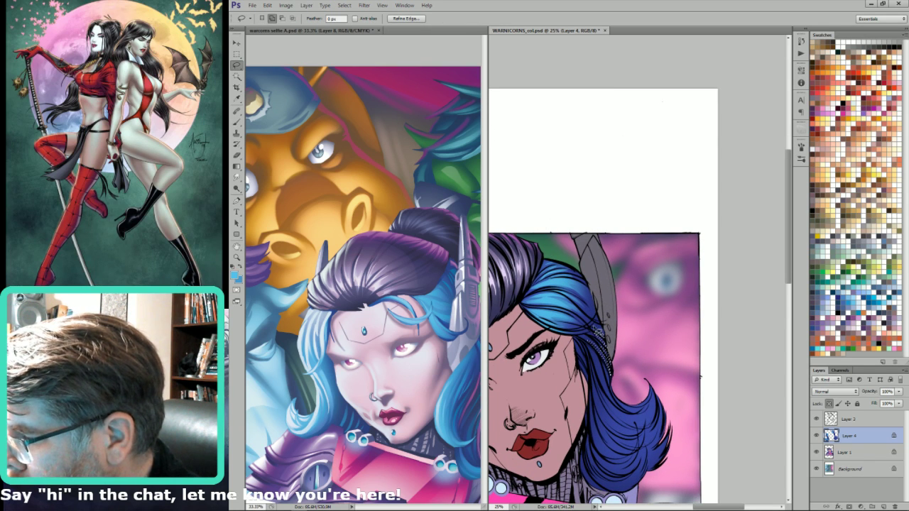
key("b")
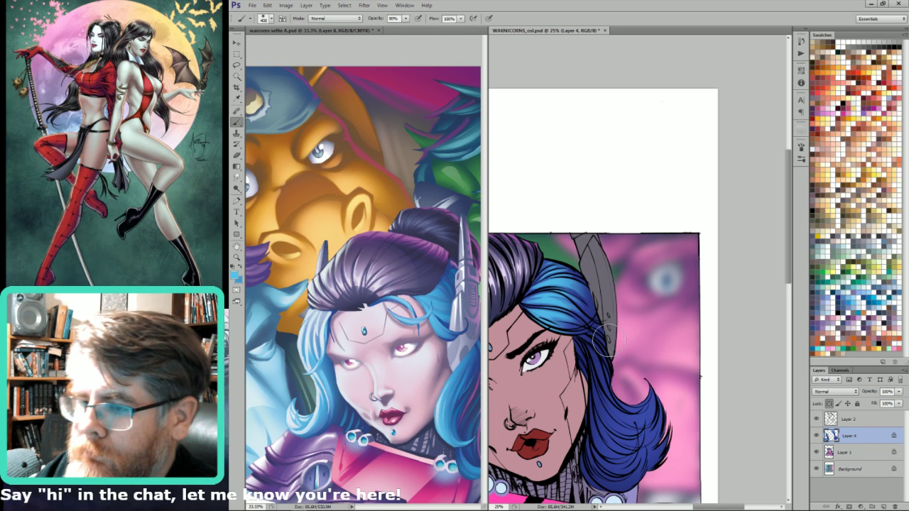
key("ctrl+d")
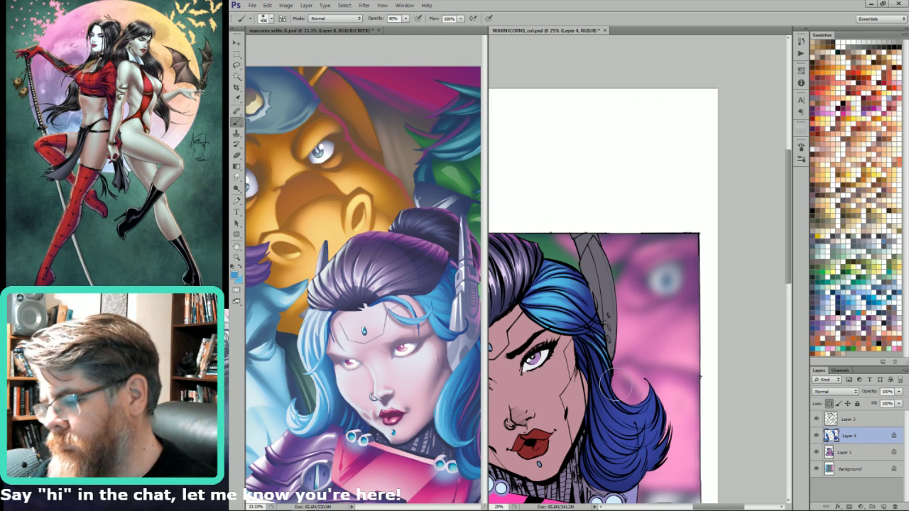
- Lasso long thin strands down the right blue curl, from beside the cheek to the flipped tip and lower edge
key("l")
left_click_drag(641, 444, 660, 368)
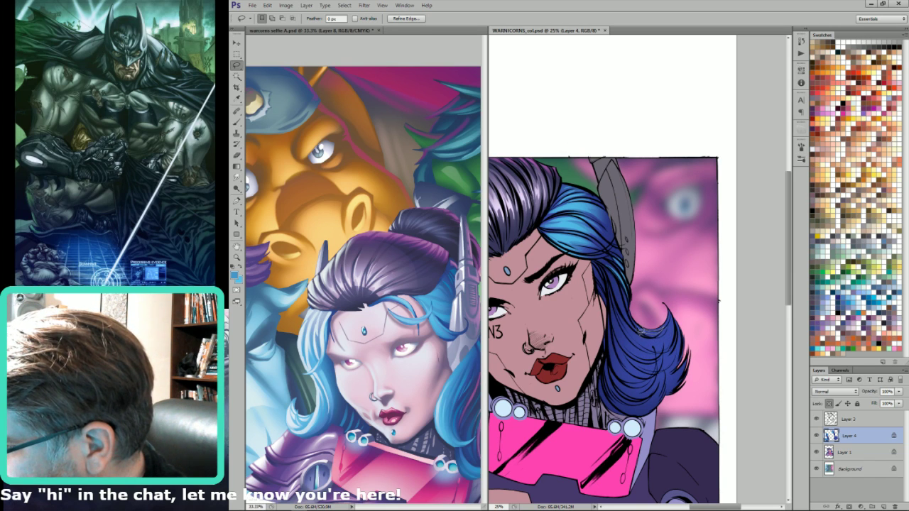
mouse_move(621, 281)
left_mouse_down()
mouse_move(628, 317)
mouse_move(663, 347)
mouse_move(664, 286)
mouse_move(649, 301)
mouse_move(648, 328)
mouse_move(626, 321)
mouse_move(649, 343)
mouse_move(628, 321)
mouse_move(640, 343)
mouse_move(670, 349)
mouse_move(679, 338)
mouse_move(674, 308)
mouse_move(666, 340)
mouse_move(650, 343)
mouse_move(643, 335)
mouse_move(667, 339)
mouse_move(660, 355)
mouse_move(629, 338)
mouse_move(663, 363)
mouse_move(636, 352)
mouse_move(621, 326)
mouse_move(648, 363)
left_mouse_up()
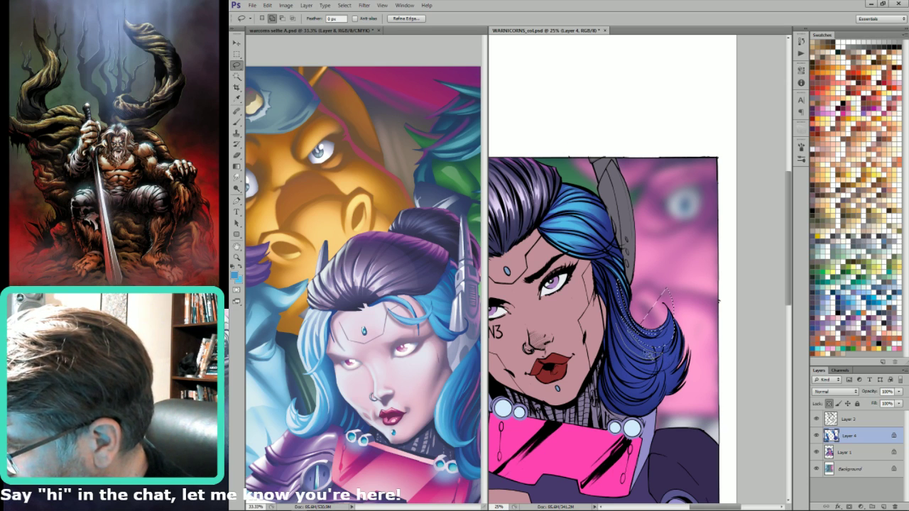
left_click_drag(618, 313, 644, 323)
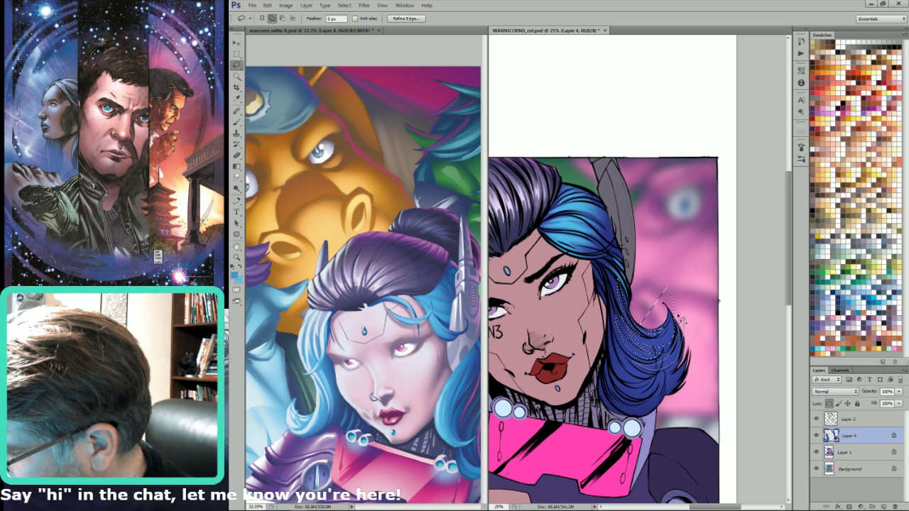
key("alt")
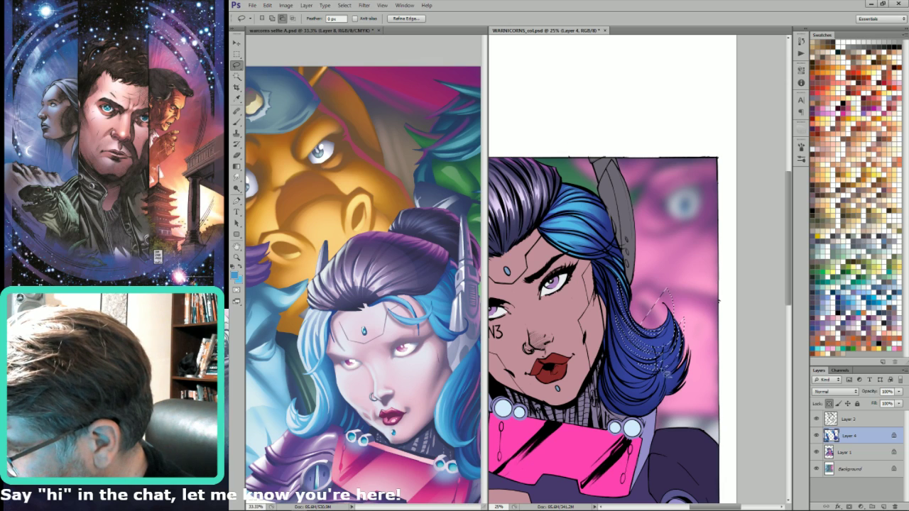
mouse_move(659, 362)
left_mouse_down()
mouse_move(694, 366)
mouse_move(669, 371)
left_mouse_up()
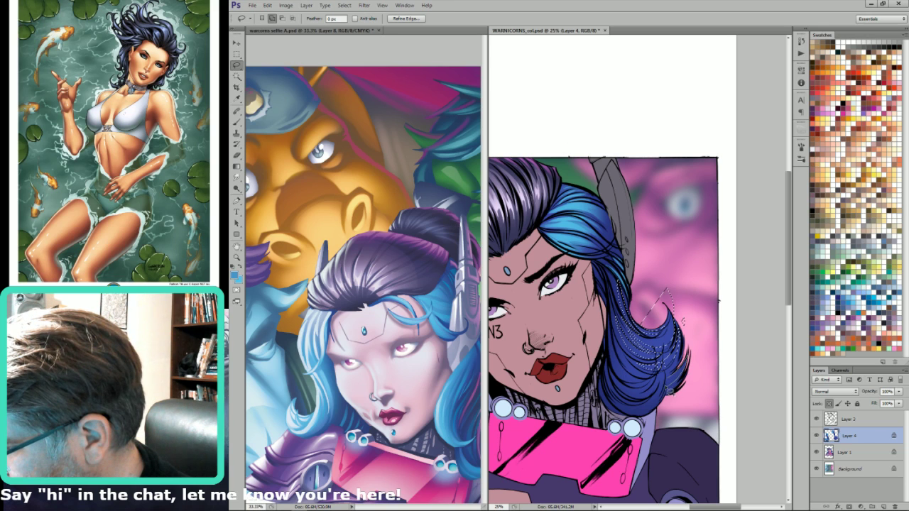
left_click_drag(639, 367, 622, 362)
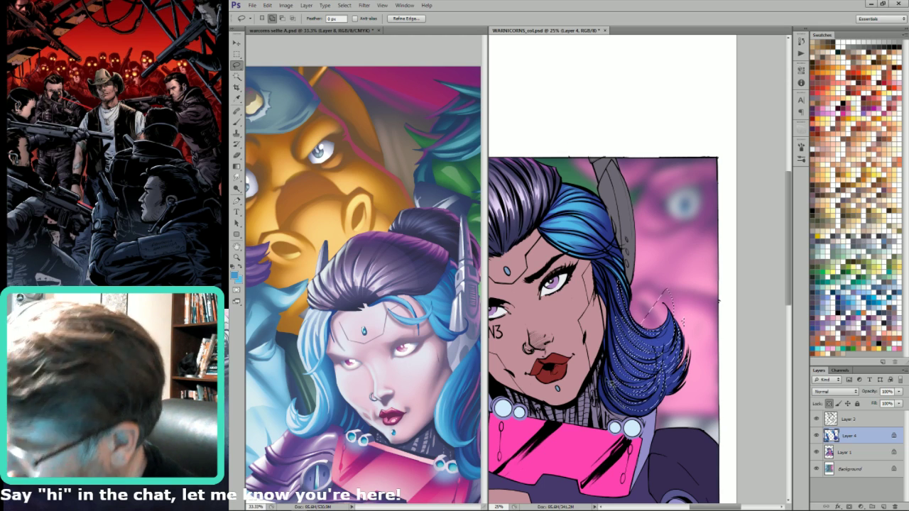
- Hide the selection edges and brush light blue highlights into the lassoed strands of the right curl
key("ctrl+h")
key("b")
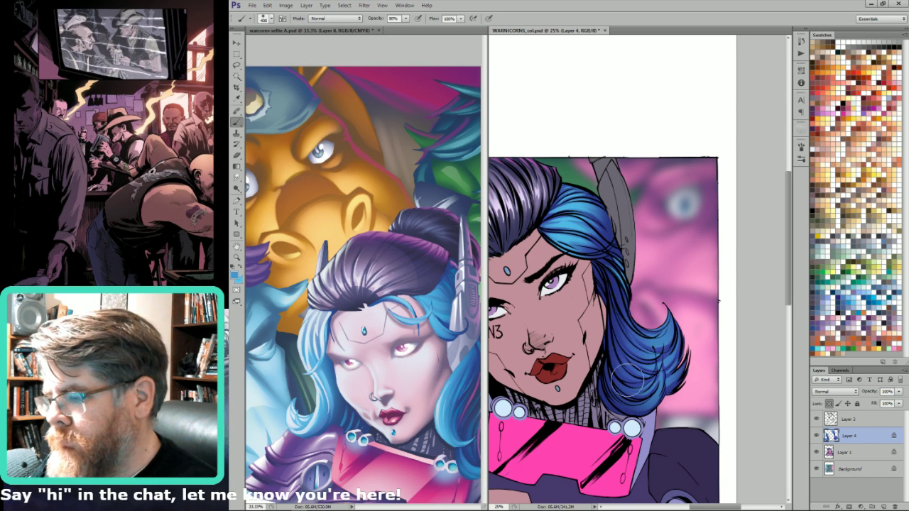
key("ctrl+h")
key("ctrl+h")
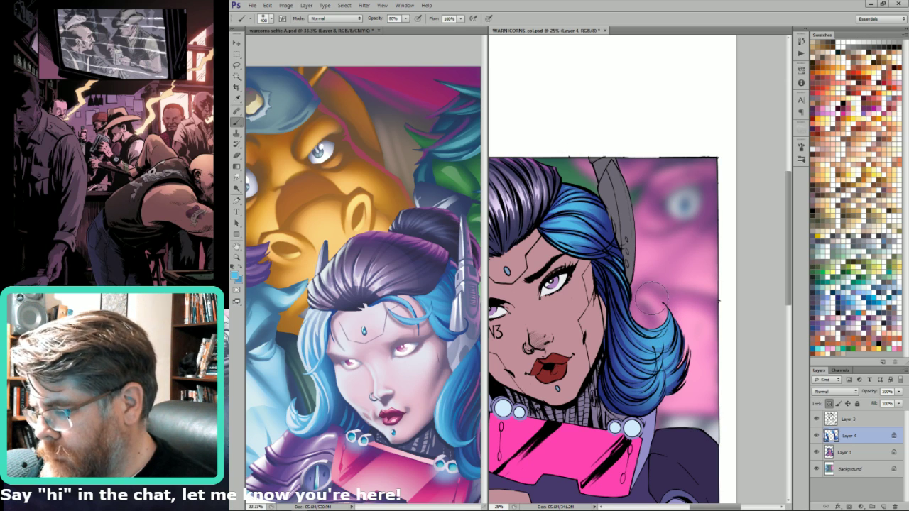
- Lasso smaller strands around the flipped tip of the right curl and lighten them with a light blue radial gradient at 80% opacity
key("l")
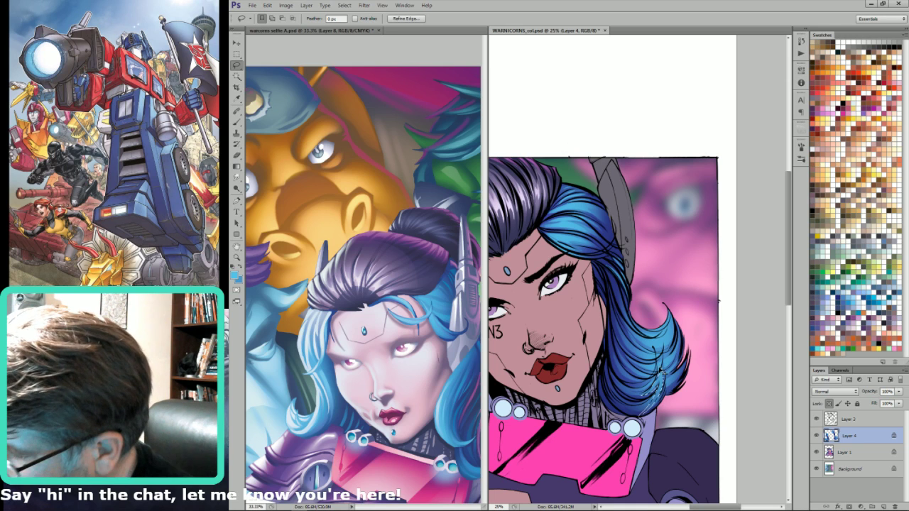
key("g")
key("l")
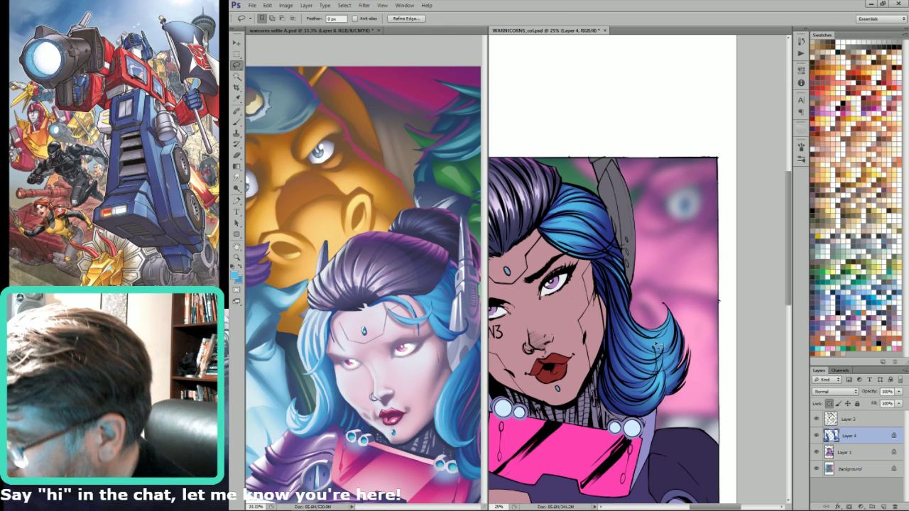
mouse_move(675, 325)
left_mouse_down()
mouse_move(635, 330)
mouse_move(661, 319)
mouse_move(673, 329)
mouse_move(671, 308)
mouse_move(683, 348)
mouse_move(669, 367)
mouse_move(674, 349)
mouse_move(684, 375)
left_mouse_up()
key("g")
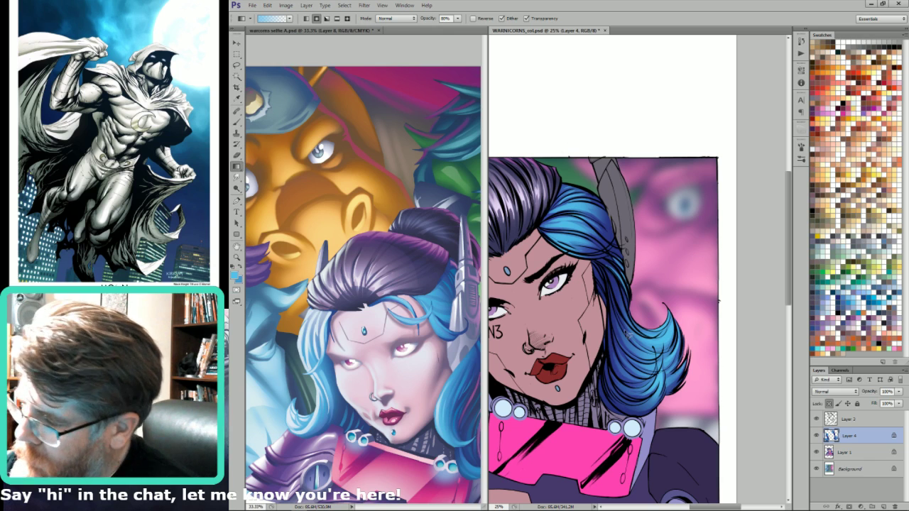
- Lasso finer strands through the middle and lower part of the right curl and add light blue gradient highlights to them
key("l")
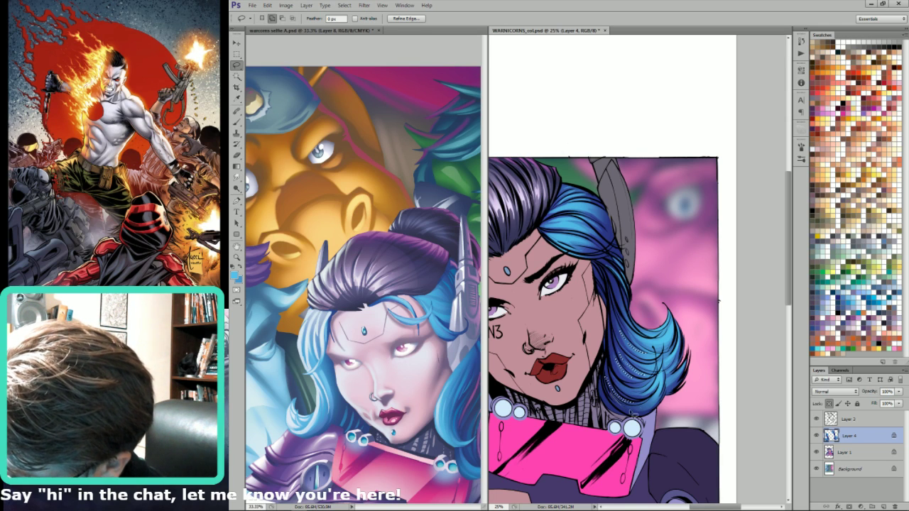
key("g")
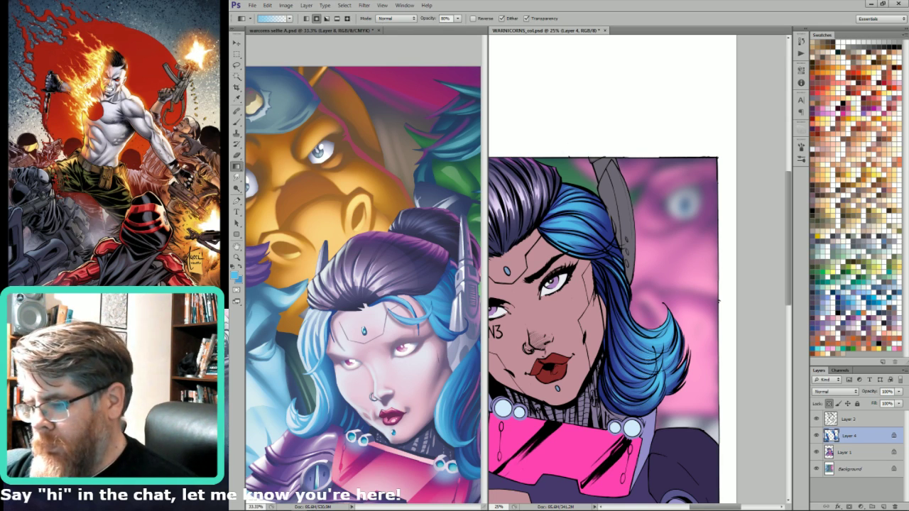
key("l")
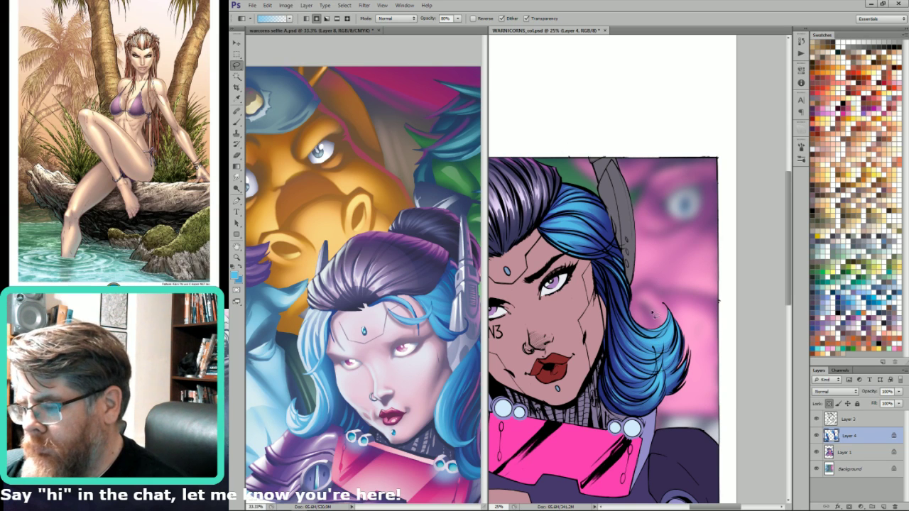
left_click_drag(640, 328, 659, 351)
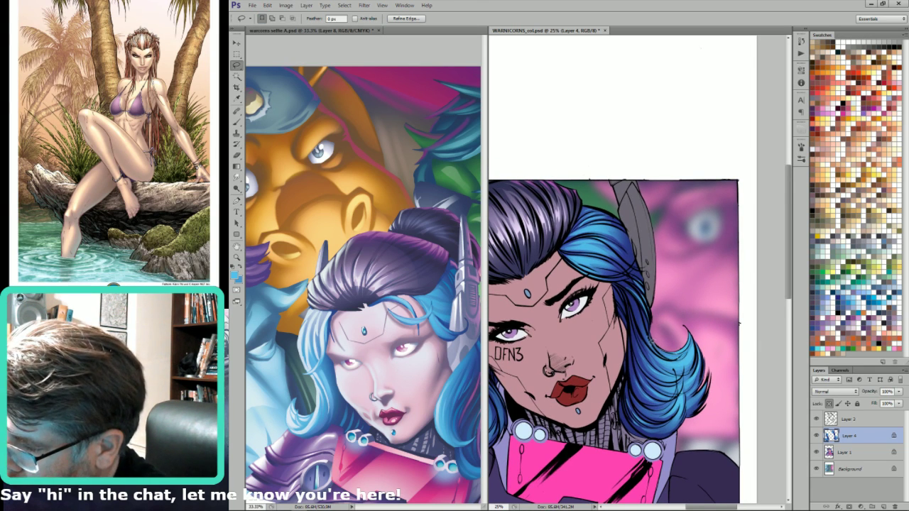
key("g")
scroll(686, 350, "down", 1)
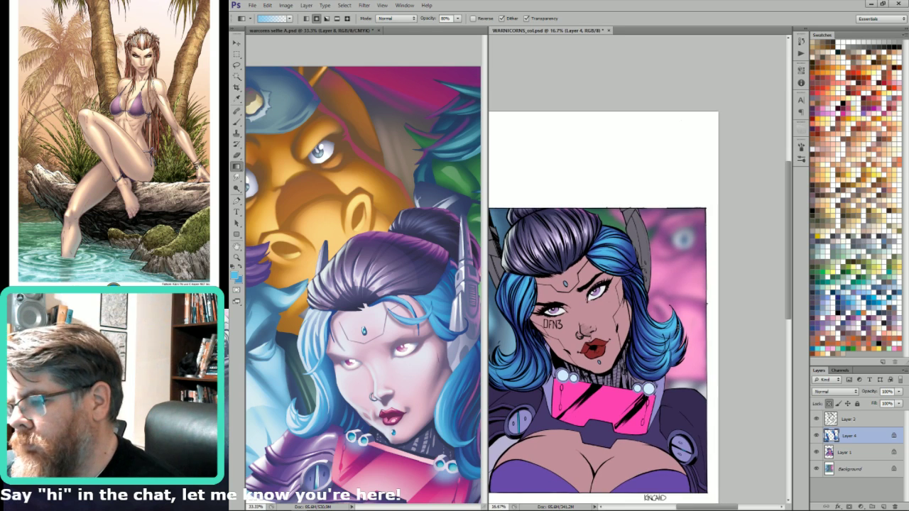
- Sample a pale blue from the reference painting's hair for highlights on the blue curls
key("l")
left_click_drag(628, 298, 648, 314)
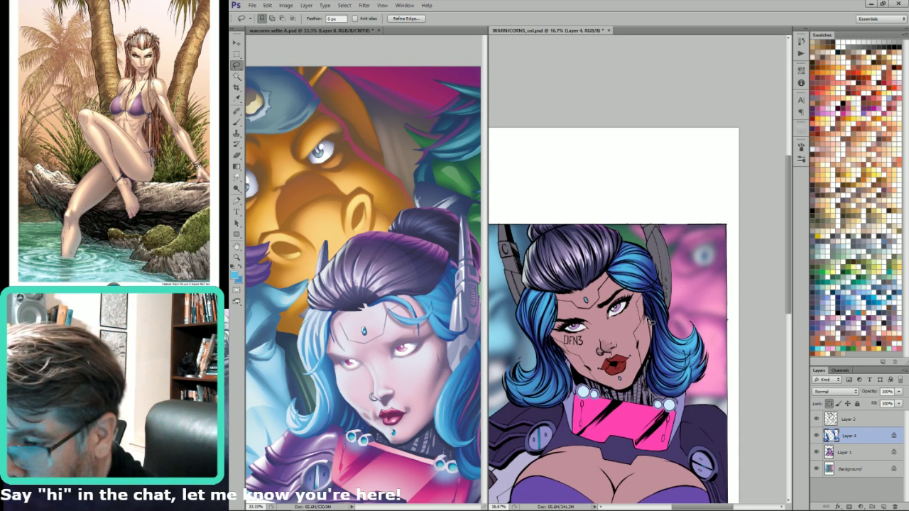
key("i")
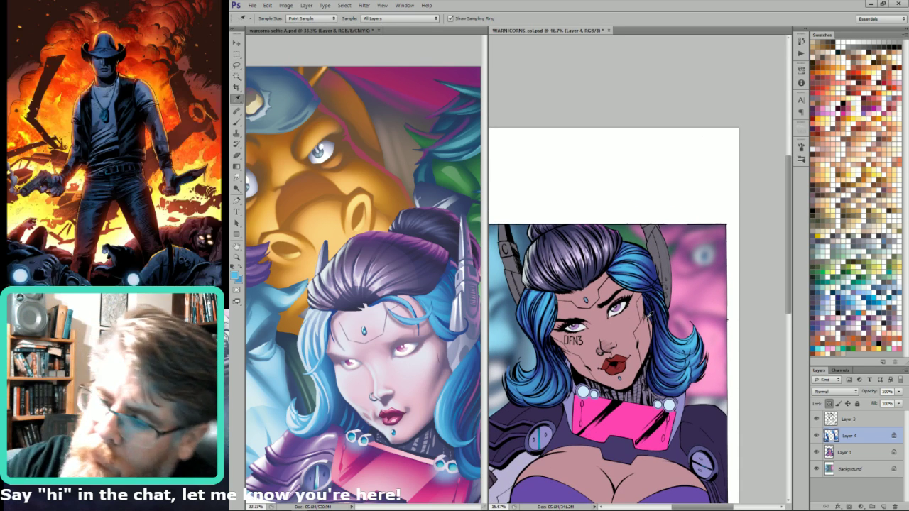
left_click(323, 310)
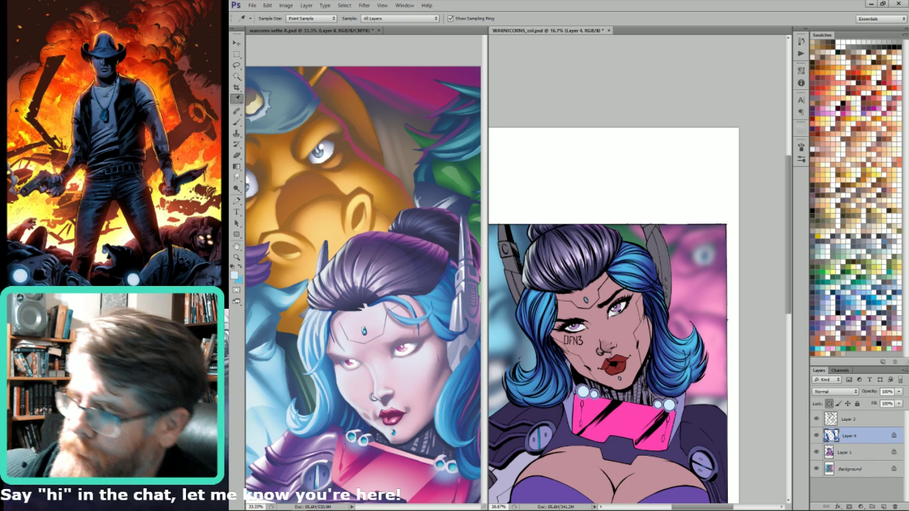
key("l")
left_click_drag(526, 255, 672, 290)
mouse_move(667, 354)
left_mouse_down()
mouse_move(666, 344)
mouse_move(674, 372)
mouse_move(668, 332)
mouse_move(684, 384)
mouse_move(670, 357)
mouse_move(679, 357)
mouse_move(669, 367)
mouse_move(677, 338)
left_mouse_up()
- Reduce the brush size to 175 px for the left curl
key("b")
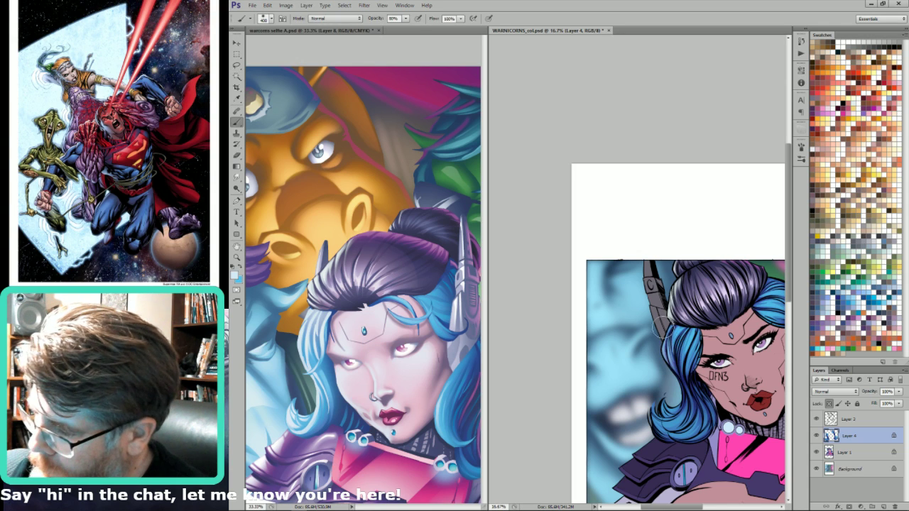
key("bracketleft")
key("bracketleft")
key("bracketleft")
key("bracketleft")
key("bracketleft")
key("bracketleft")
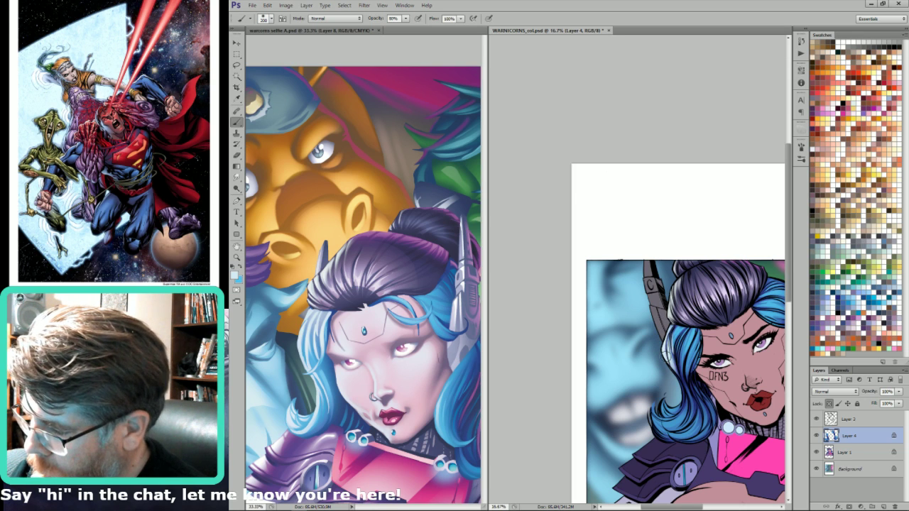
key("bracketleft")
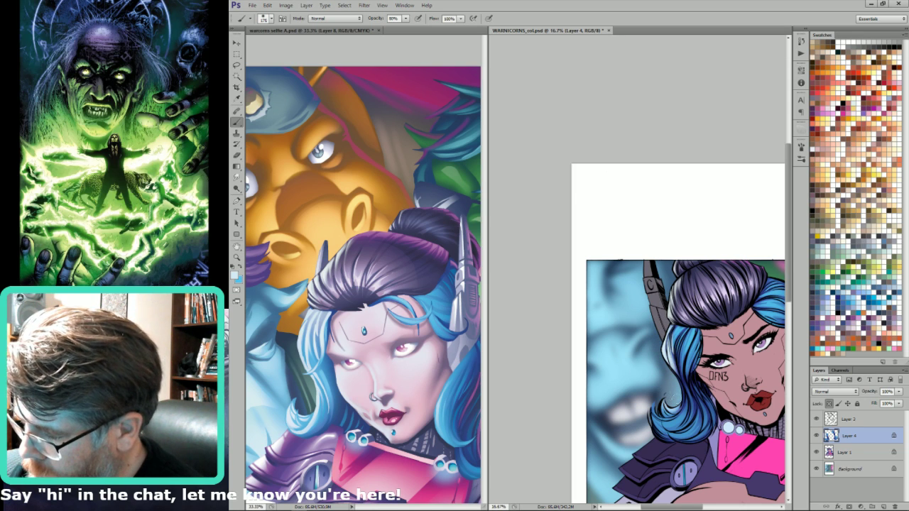
- Lasso thin strands around the flipped tip and lower edge of the left curl and lighten them with pale blue radial gradients at 80% opacity
key("l")
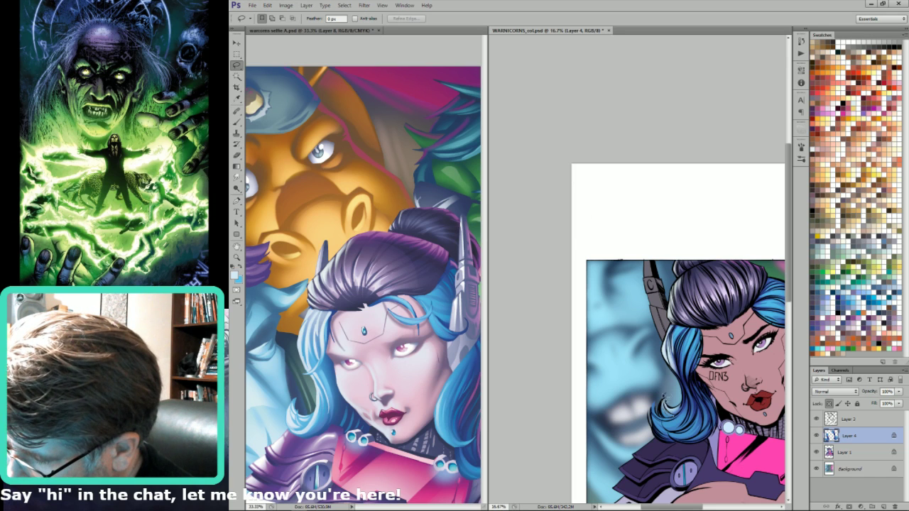
left_click_drag(664, 398, 666, 406)
key("g")
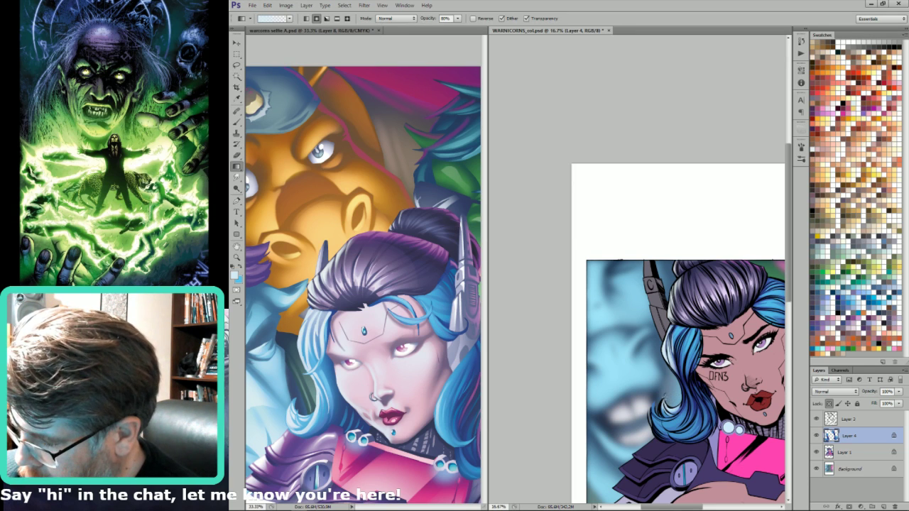
key("l")
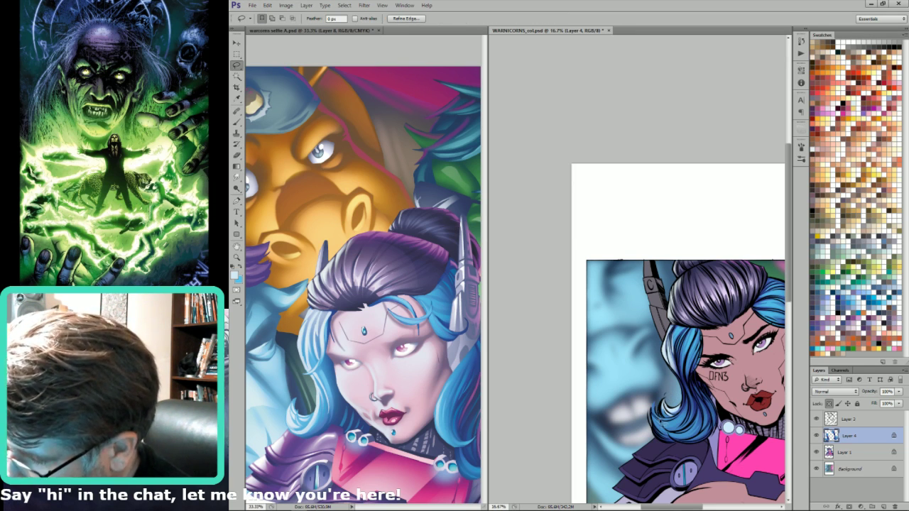
mouse_move(656, 403)
left_mouse_down()
mouse_move(656, 419)
mouse_move(689, 419)
mouse_move(688, 408)
mouse_move(676, 426)
left_mouse_up()
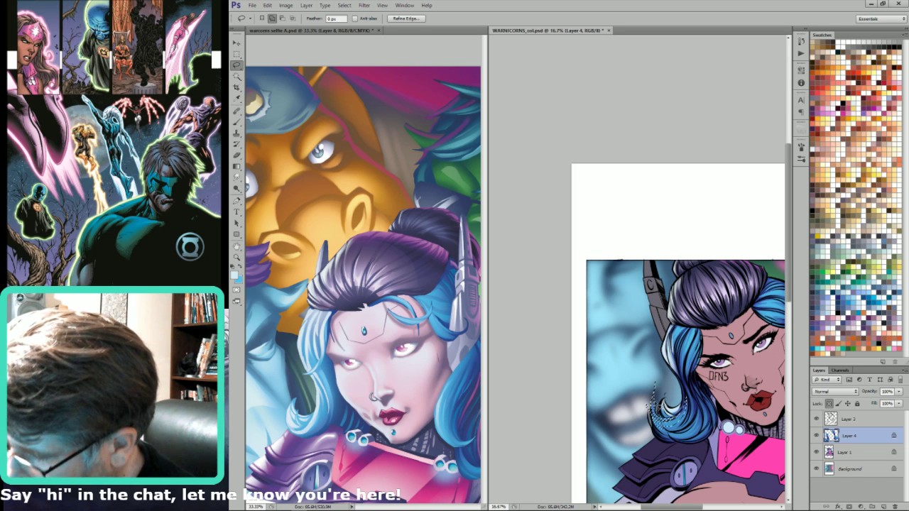
key("g")
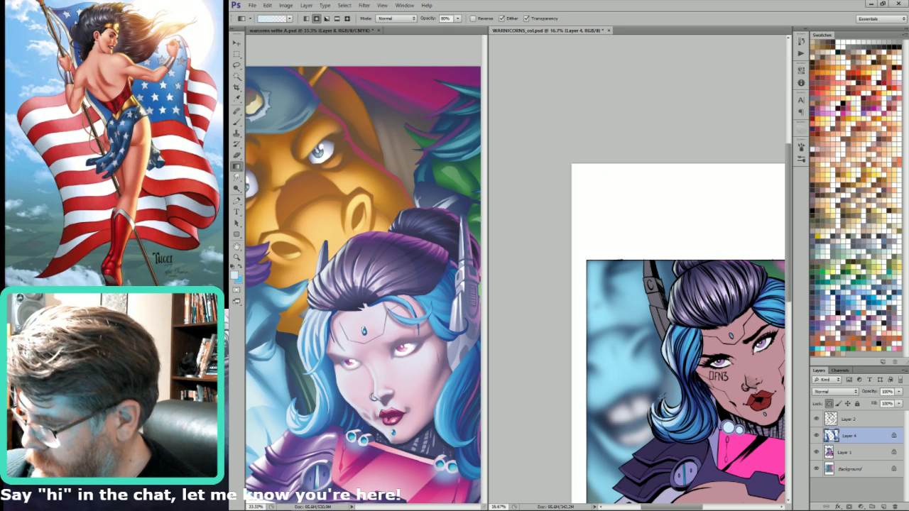
key("l")
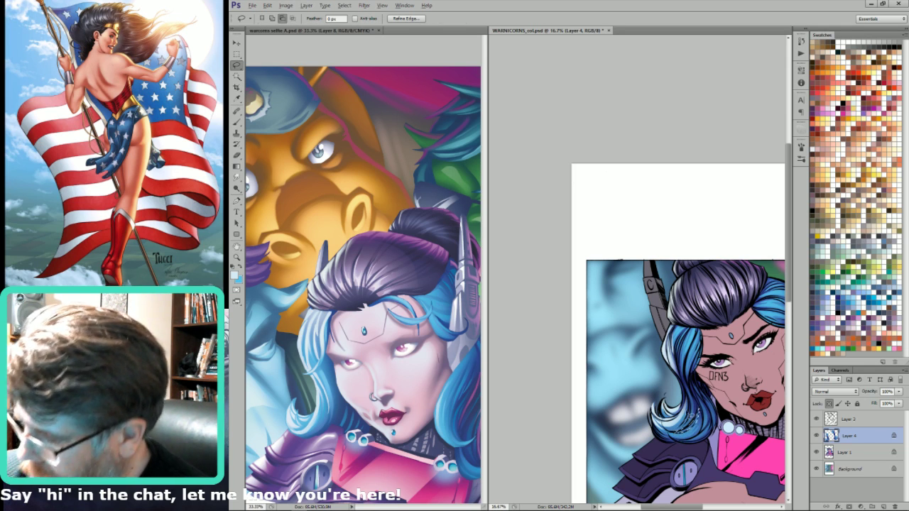
key("g")
key("ctrl+0")
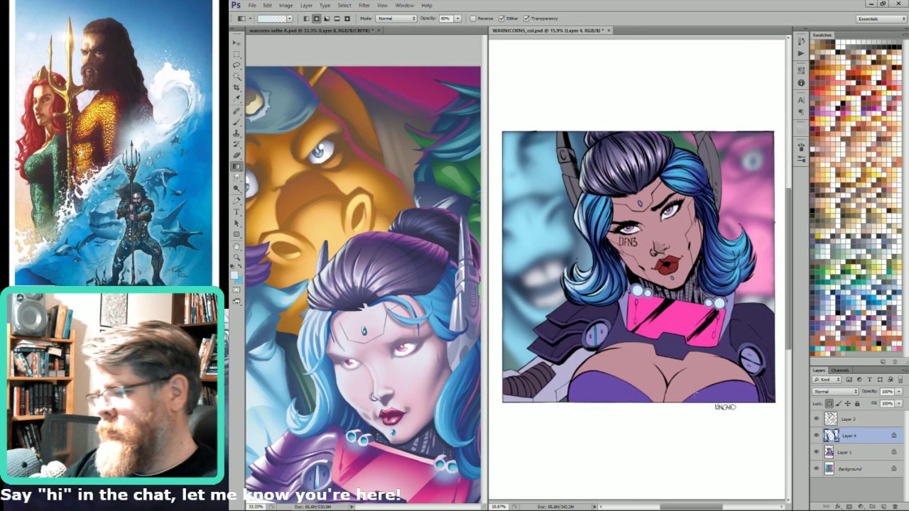
- Set the brush mode to Lighten, lasso a small strand in the left curl, and choose pale blue for the gradient
key("b")
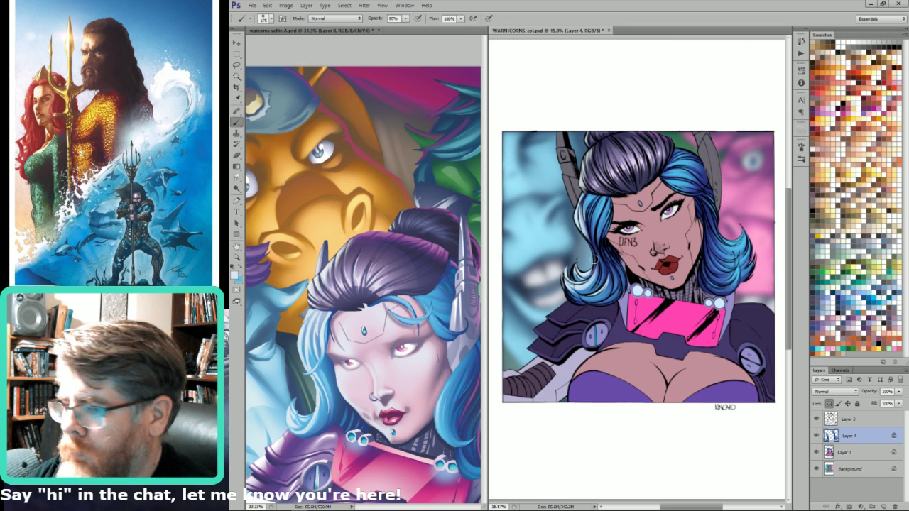
key("x")
key("alt+shift+g")
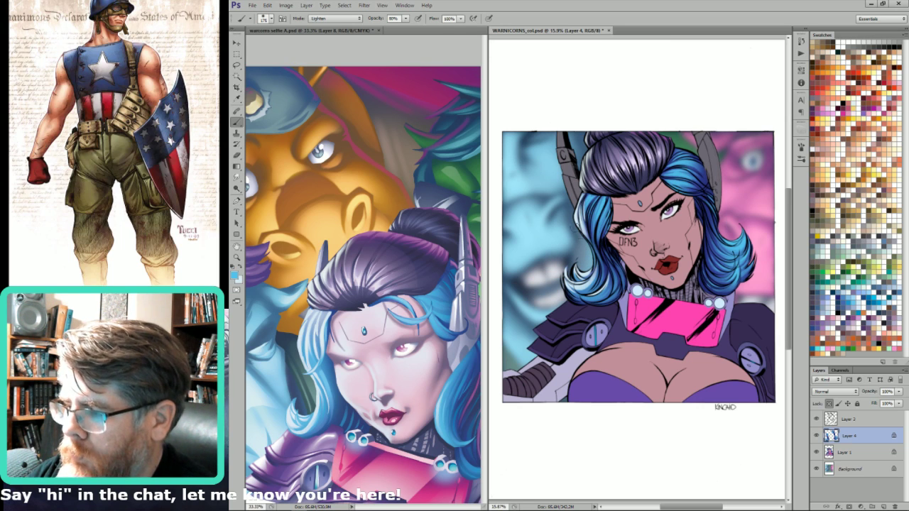
key("l")
mouse_move(597, 273)
left_mouse_down()
mouse_move(595, 257)
mouse_move(596, 272)
left_mouse_up()
key("g")
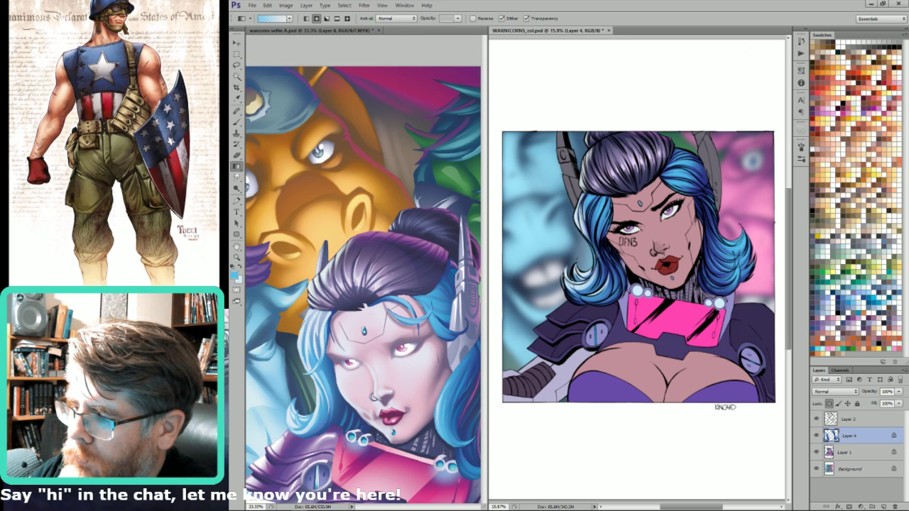
key("x")
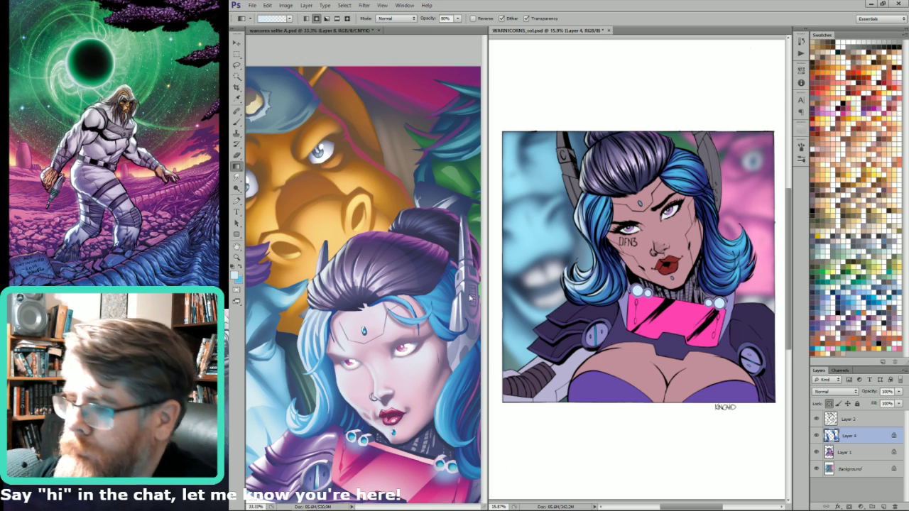
- Sample a mid blue from the reference painting, lasso the strands sweeping over the forehead, and add a gradient highlight to them
key("o")
key("i")
left_click(408, 321)
key("l")
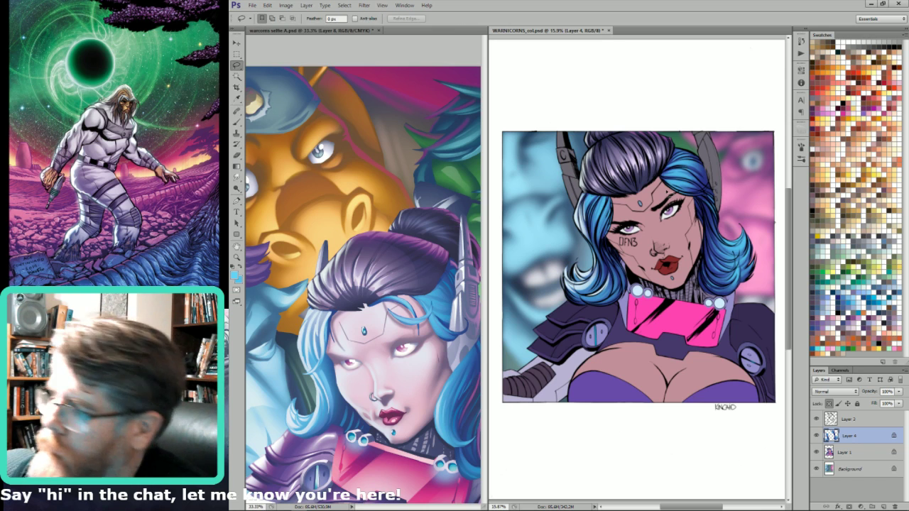
mouse_move(670, 185)
left_mouse_down()
mouse_move(686, 195)
mouse_move(671, 187)
left_mouse_up()
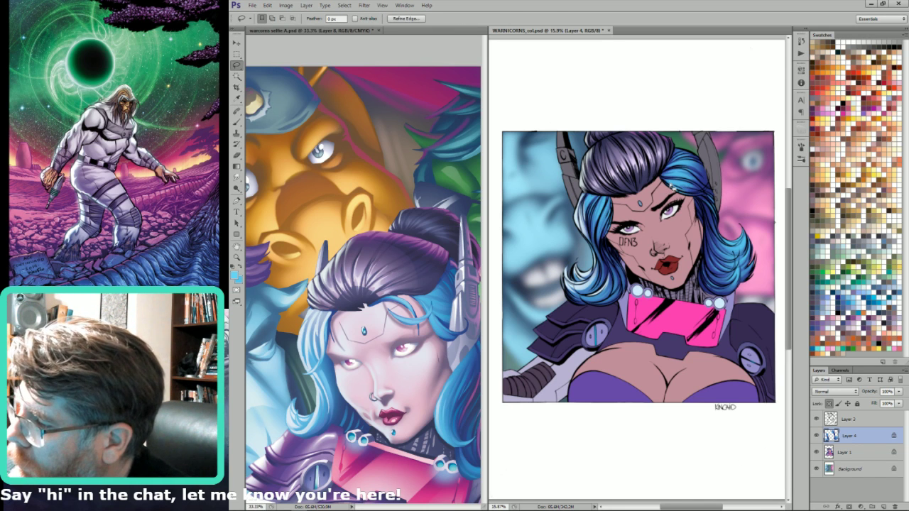
key("g")
- Merge the hair layer down into Layer 1 and save the document with Maximize Compatibility enabled
key("ctrl+e")
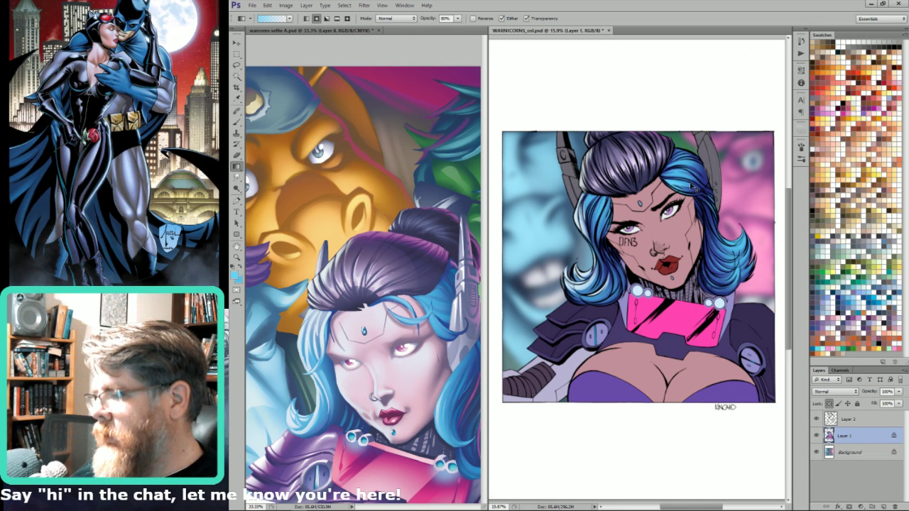
key("ctrl+s")
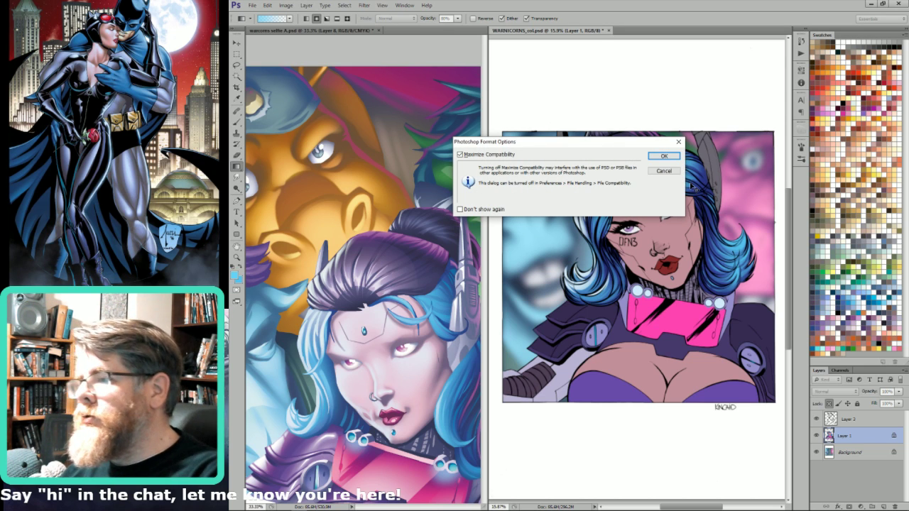
key("Return")
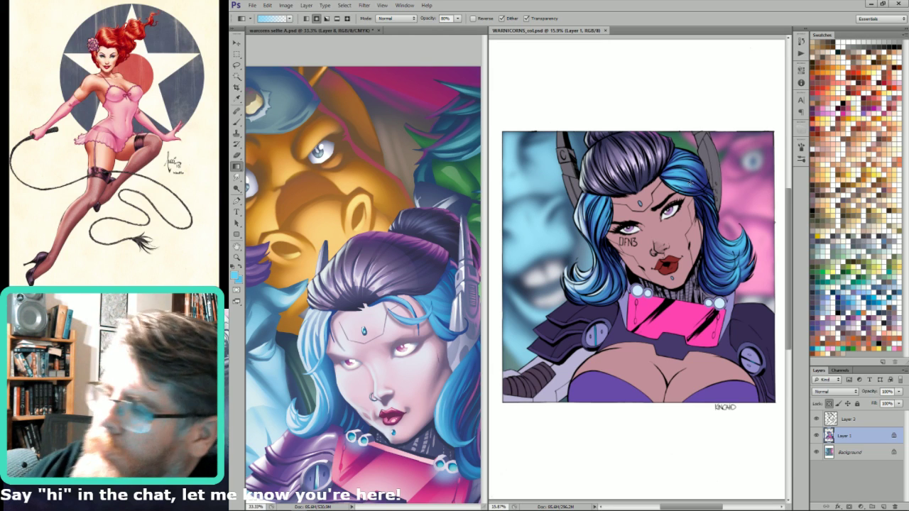
- Select the grey horn pieces by colour and tint both with blue-grey gradients sampled from the reference painting
key("w")
left_click(710, 175)
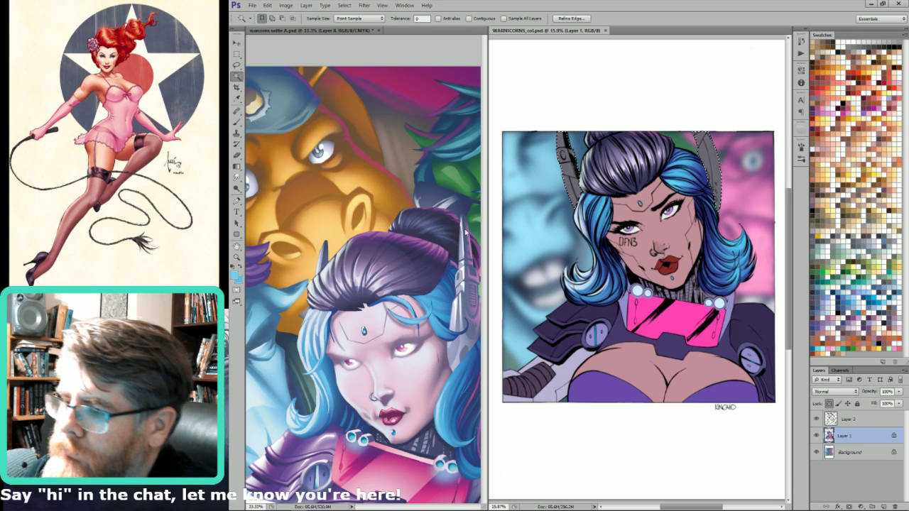
key("i")
left_click(475, 265)
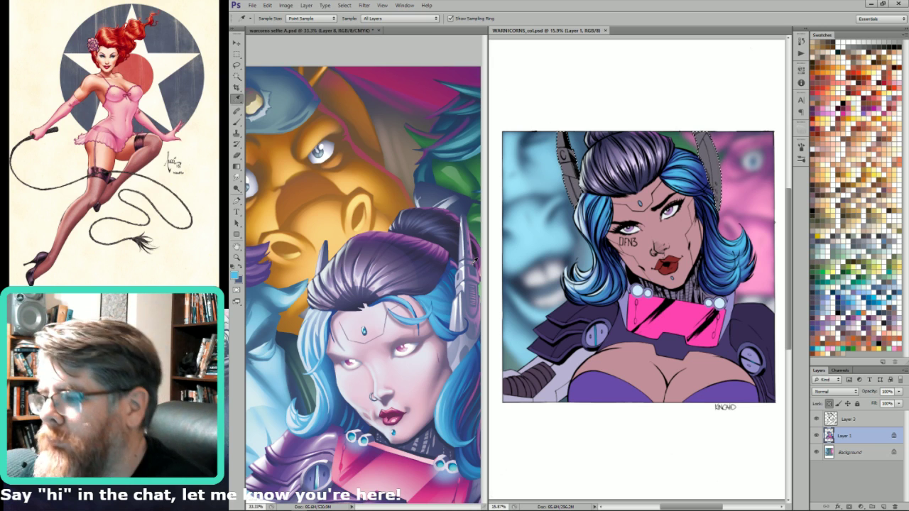
left_click(465, 352)
key("g")
left_click_drag(569, 200, 578, 76)
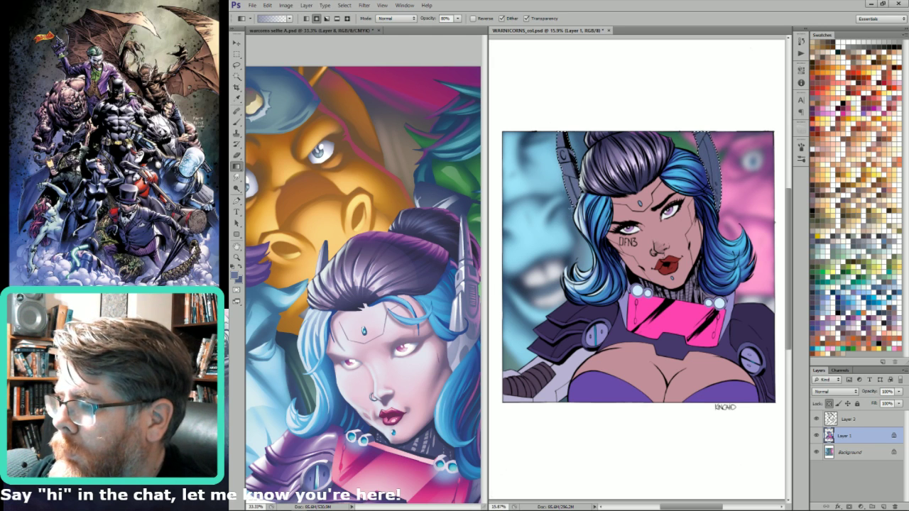
left_click_drag(709, 189, 690, 80)
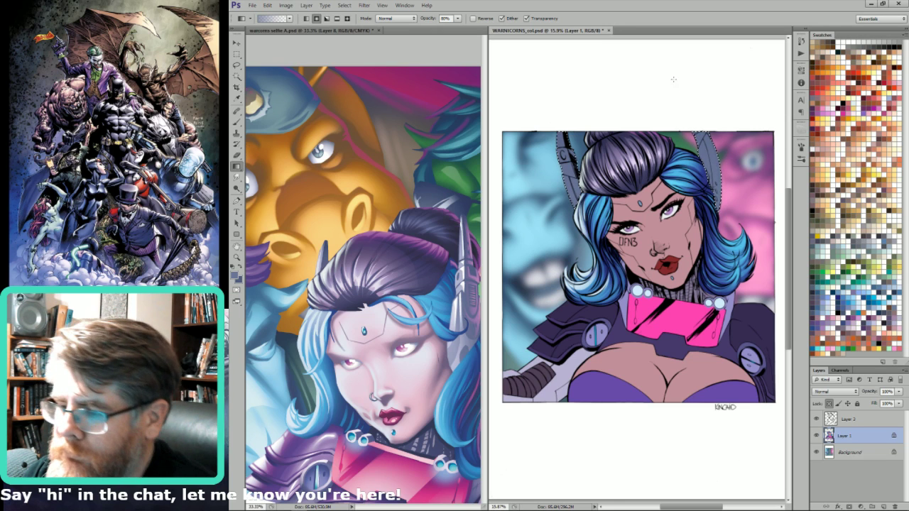
- Sample light lavender-grey foreground and background colours from the metal headpiece in the reference painting
key("i")
left_click(459, 337)
key("x")
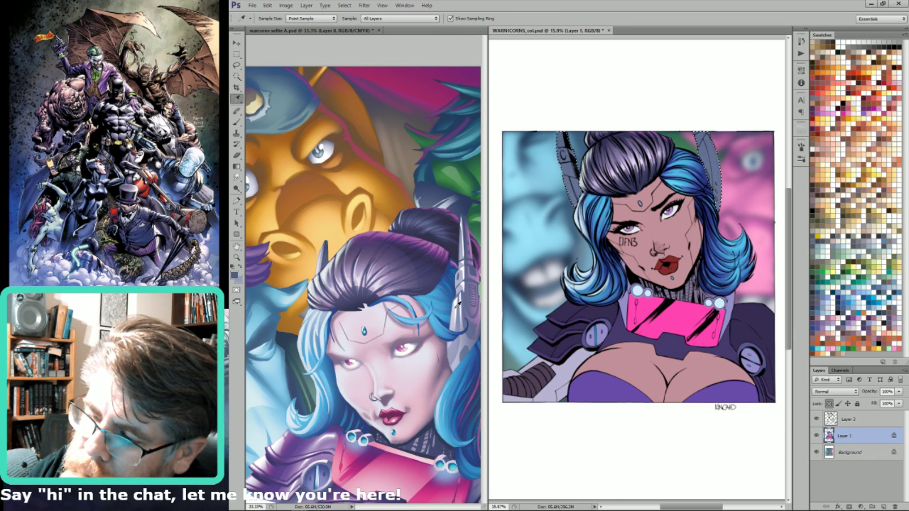
left_click(454, 313)
key("x")
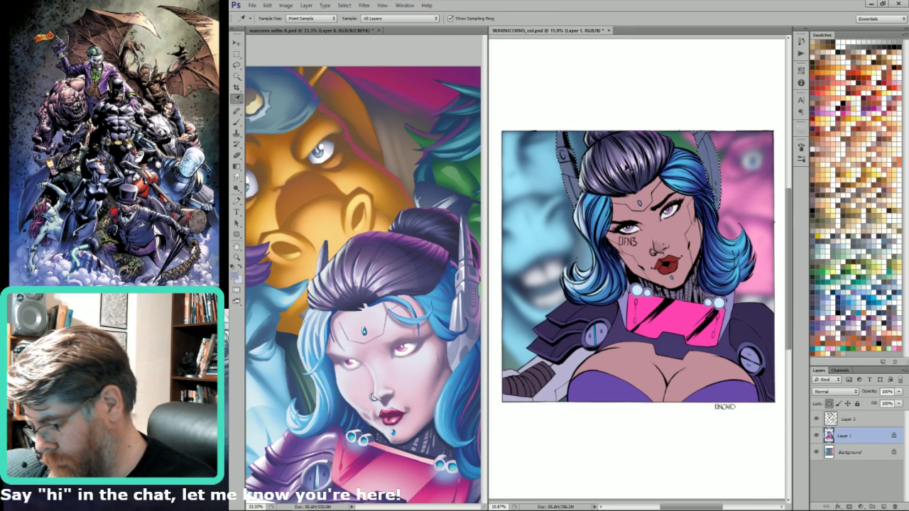
- Copy the selected horn pieces to a new layer and lock its transparent pixels
key("ctrl+j")
key("/")
left_click(664, 231, "ctrl")
- Lasso the inner panel of the right horn and lighten it with lavender-grey radial gradients at 80% opacity
key("l")
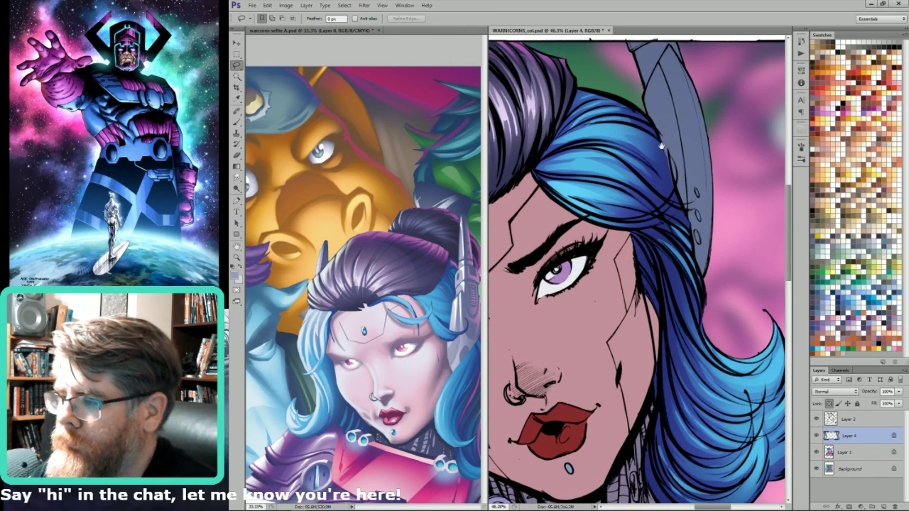
left_click_drag(667, 83, 673, 168)
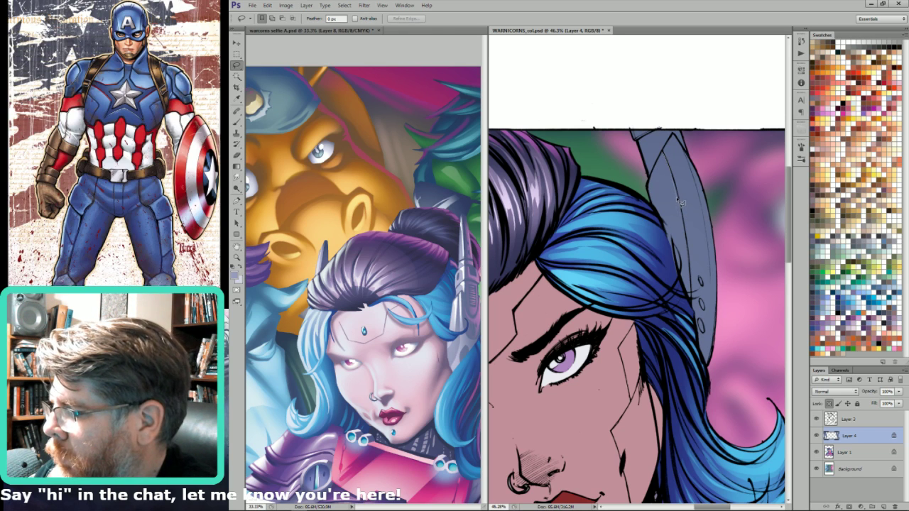
mouse_move(679, 205)
left_mouse_down()
mouse_move(694, 291)
mouse_move(670, 295)
mouse_move(647, 201)
mouse_move(665, 156)
left_mouse_up()
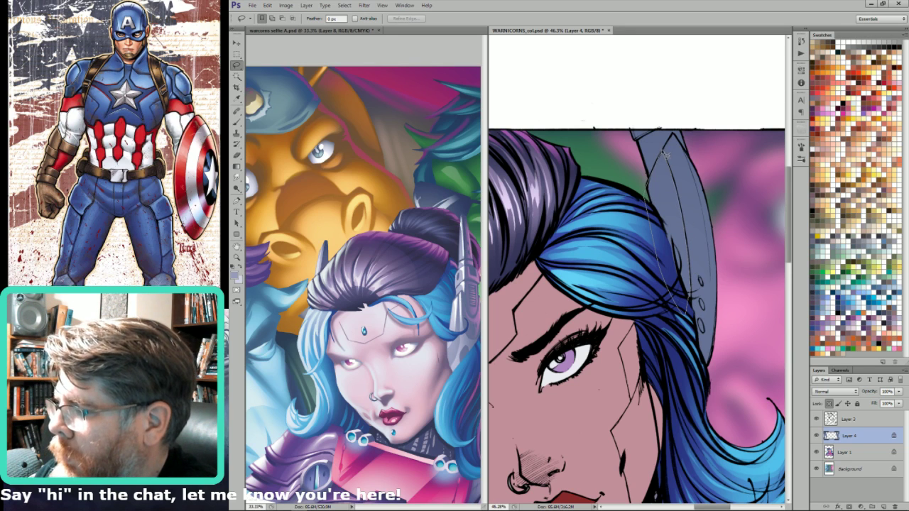
key("g")
left_click_drag(692, 288, 711, 352)
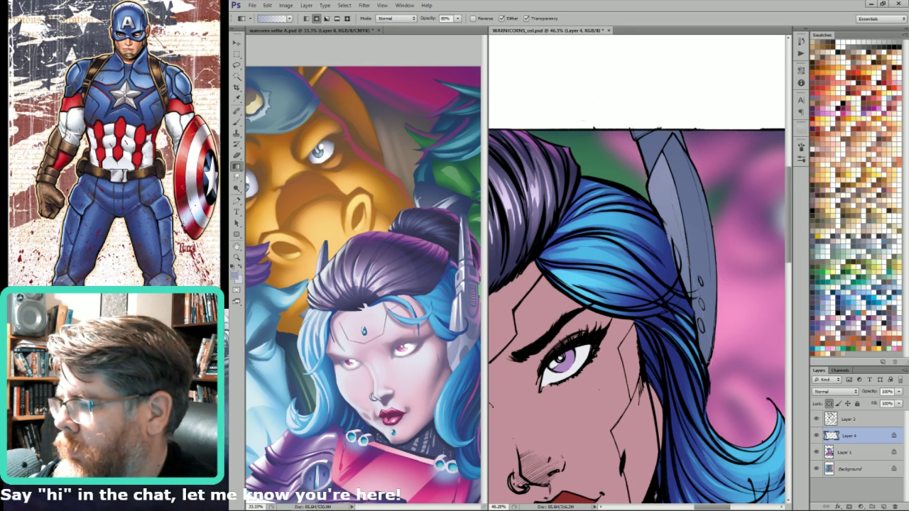
left_click_drag(681, 142, 711, 340)
key("x")
left_click_drag(685, 136, 713, 321)
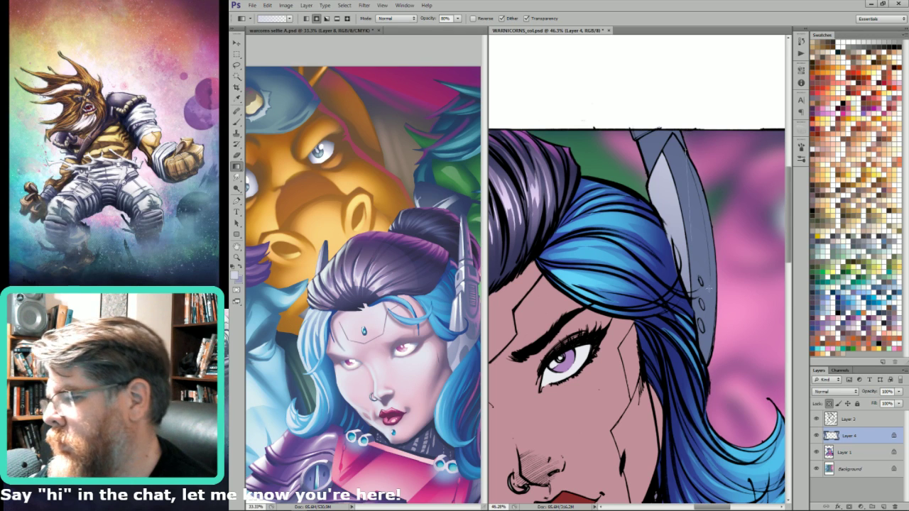
- Lasso the upper segment of the right horn and lighten it with a lavender-grey gradient
key("l")
key("ctrl+d")
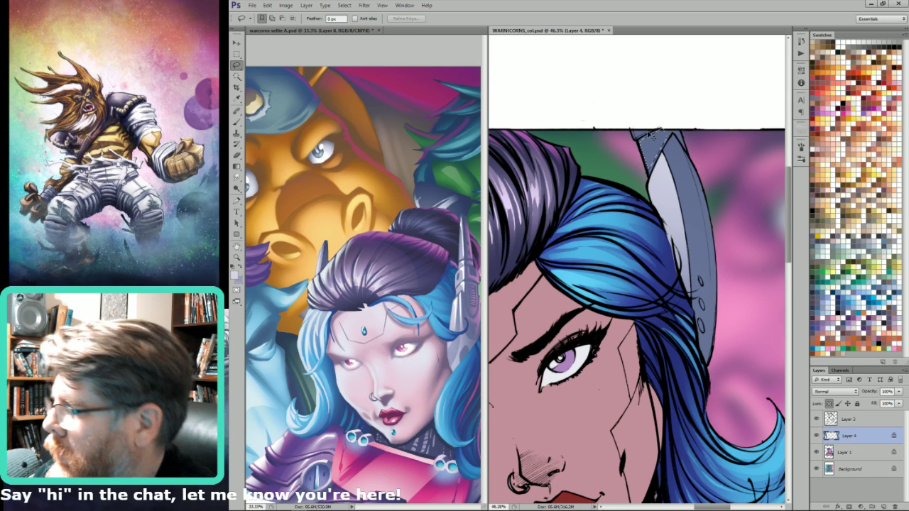
key("g")
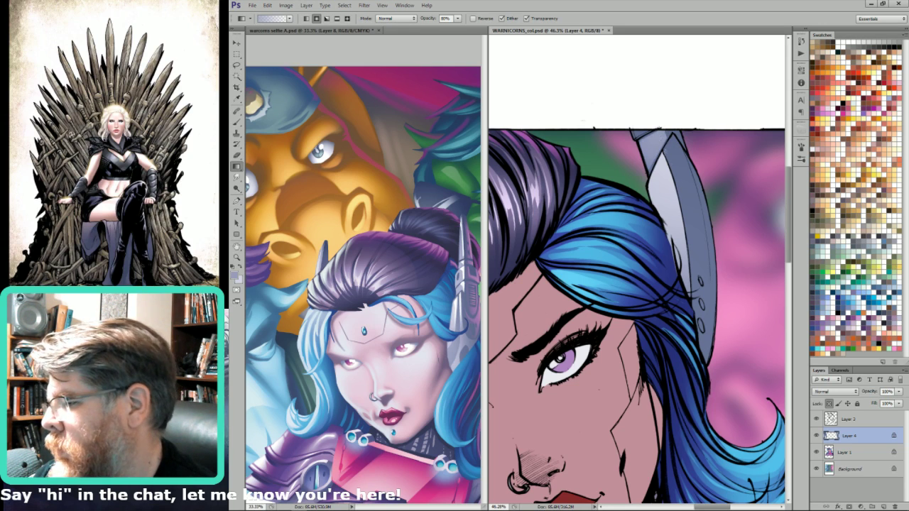
- Lasso the lower segment of the left horn and lighten it with a lavender-grey radial gradient at 80% opacity
key("l")
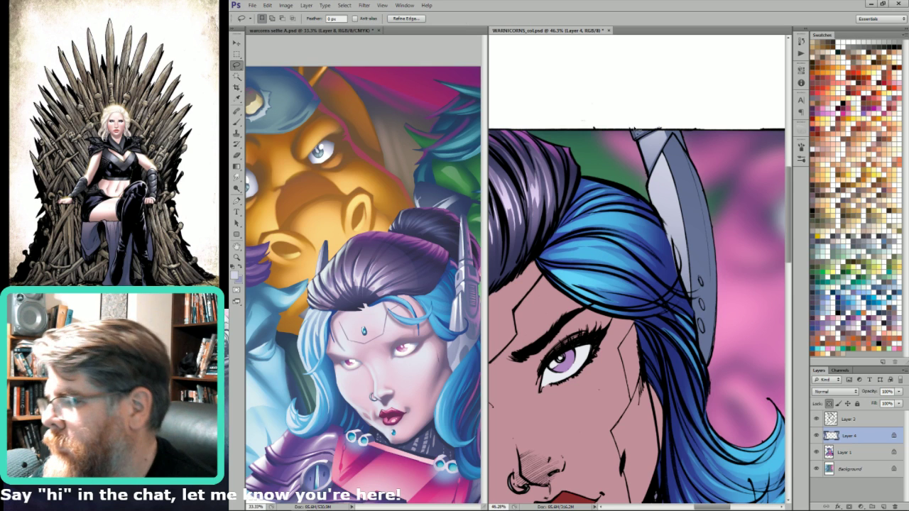
key("g")
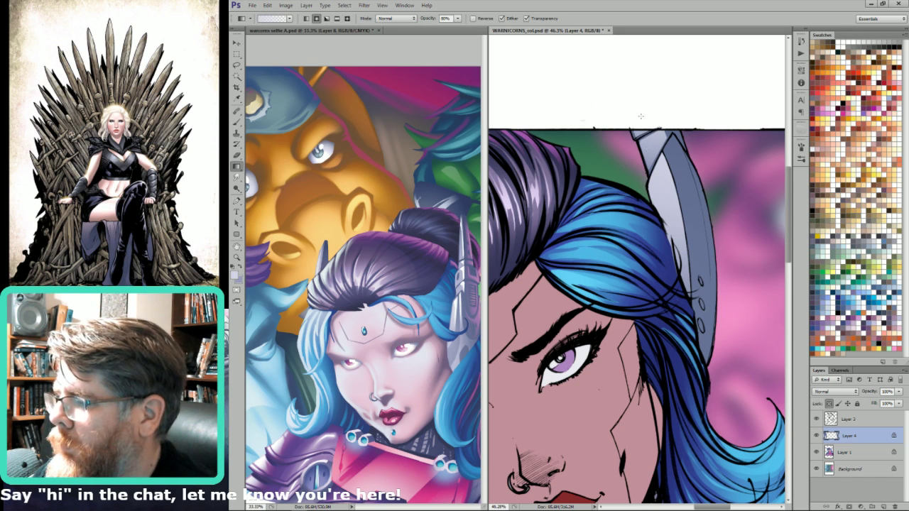
key("l")
left_click_drag(627, 224, 845, 182)
left_click_drag(501, 188, 631, 170)
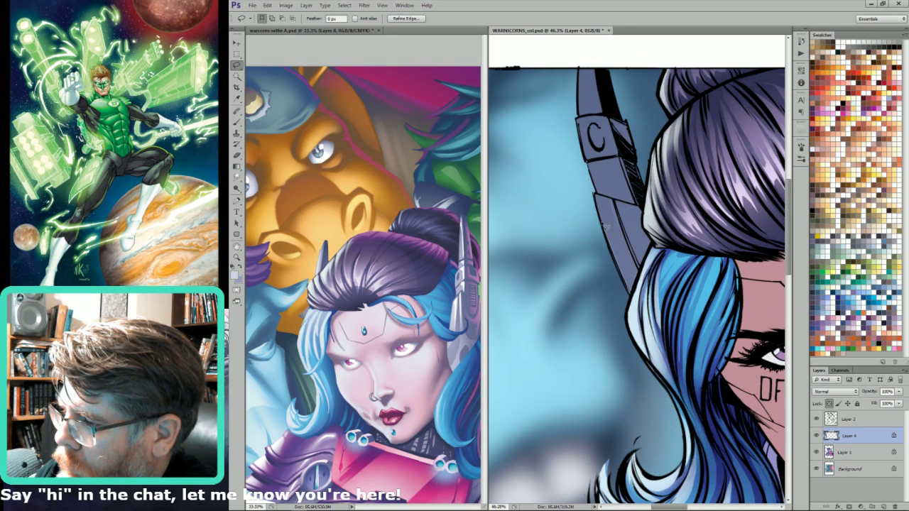
mouse_move(600, 200)
left_mouse_down()
mouse_move(622, 212)
mouse_move(646, 270)
mouse_move(661, 259)
mouse_move(642, 212)
left_mouse_up()
key("ctrl+h")
key("g")
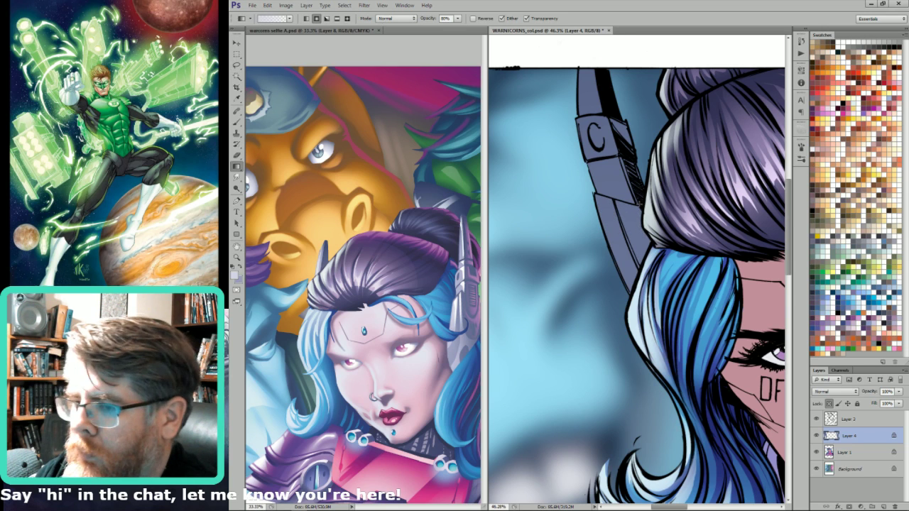
key("x")
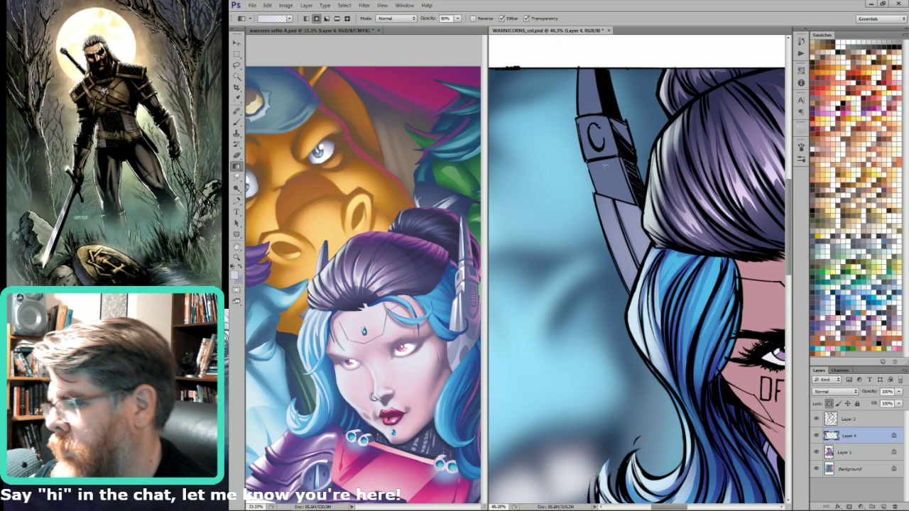
- Select the outer panel of the right horn without its rivet holes and brush lavender-grey highlights along it in Lighten mode
key("l")
left_click_drag(772, 99, 499, 207)
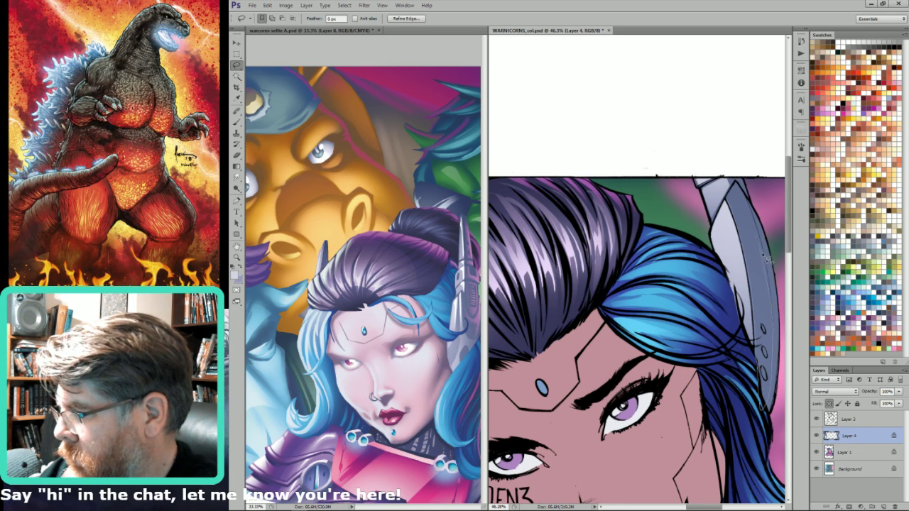
left_click_drag(770, 264, 737, 186)
mouse_move(761, 370)
left_mouse_down()
mouse_move(769, 381)
mouse_move(760, 367)
mouse_move(767, 343)
left_mouse_up()
key("w")
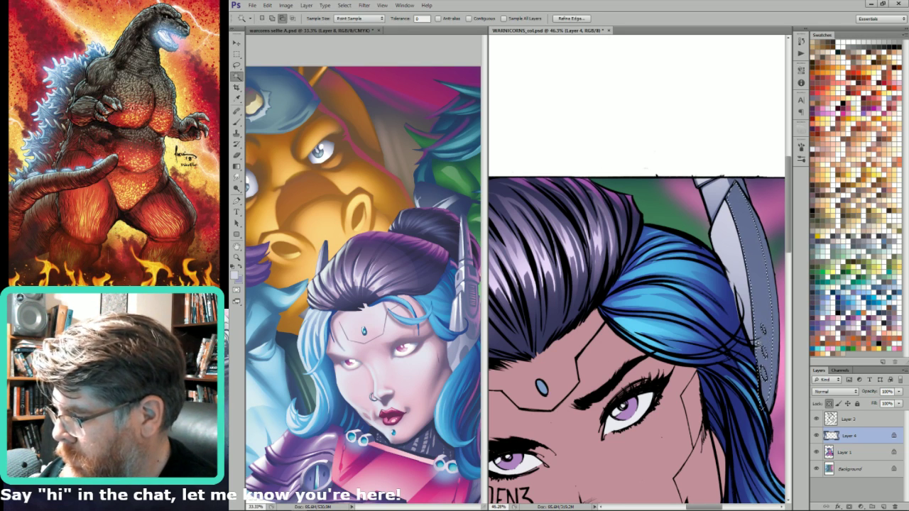
key("b")
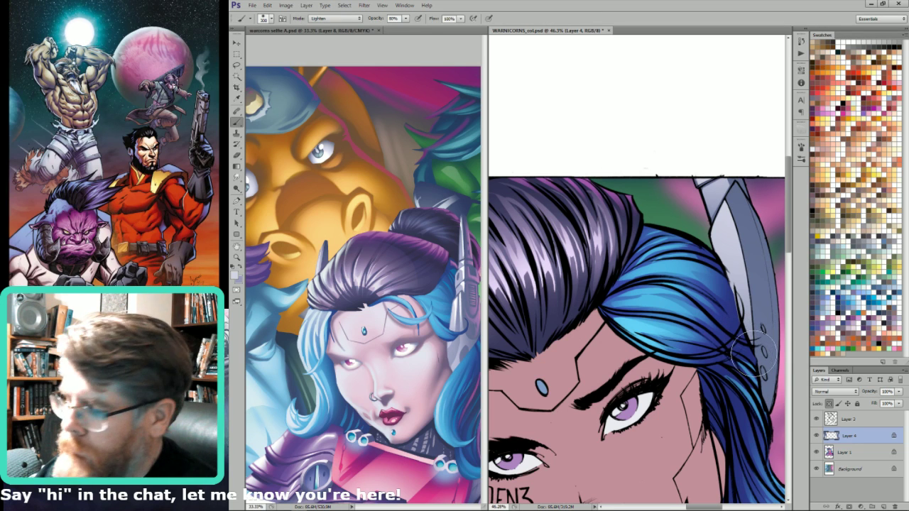
left_click_drag(753, 355, 734, 188)
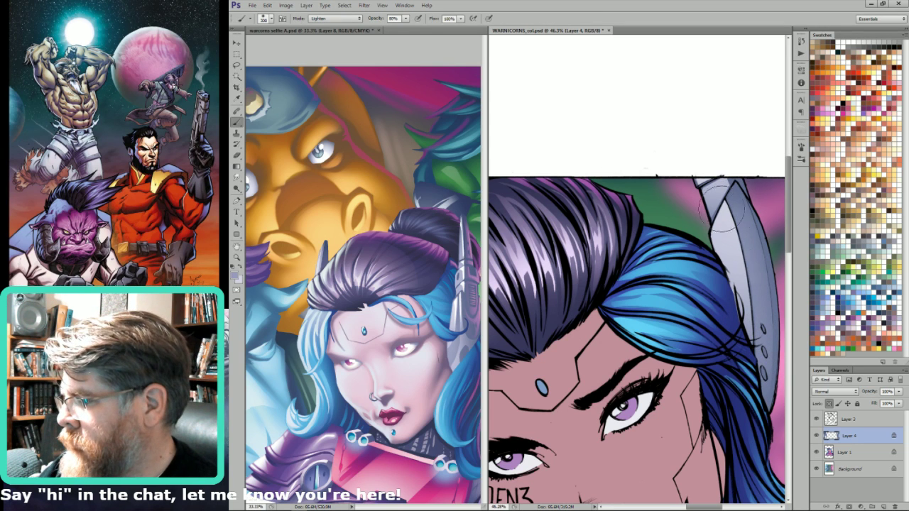
left_click_drag(731, 229, 754, 362)
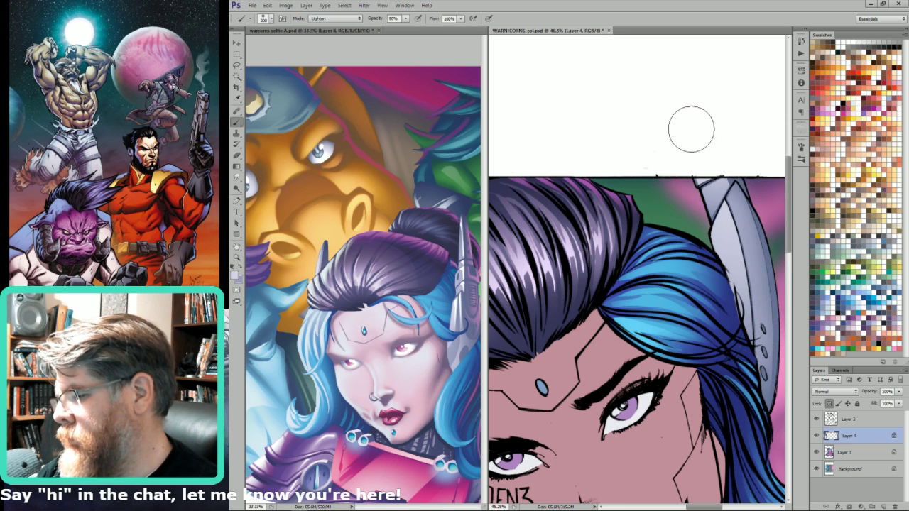
- Lasso the left horn's middle segment below the round-emblem band and lighten it with the Lighten-mode brush
key("x")
key("l")
mouse_move(589, 277)
left_mouse_down()
mouse_move(645, 280)
mouse_move(609, 281)
left_mouse_up()
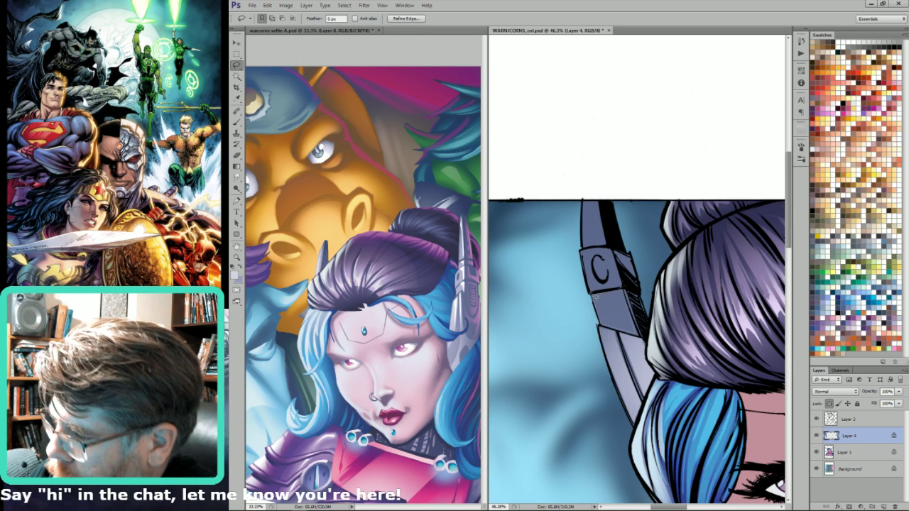
key("b")
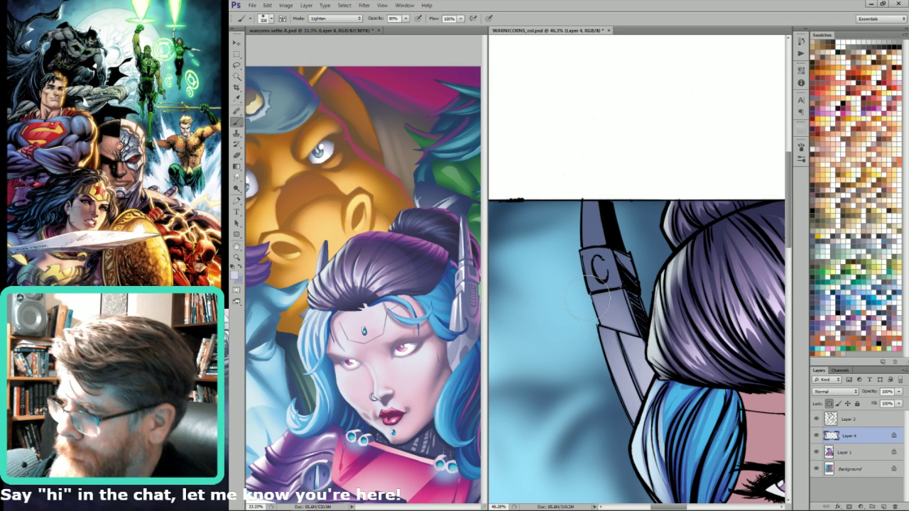
- Lasso the face of the left horn's round-emblem band and brush it lighter with the selection edges hidden
key("l")
mouse_move(601, 255)
left_mouse_down()
mouse_move(612, 271)
mouse_move(604, 311)
left_mouse_up()
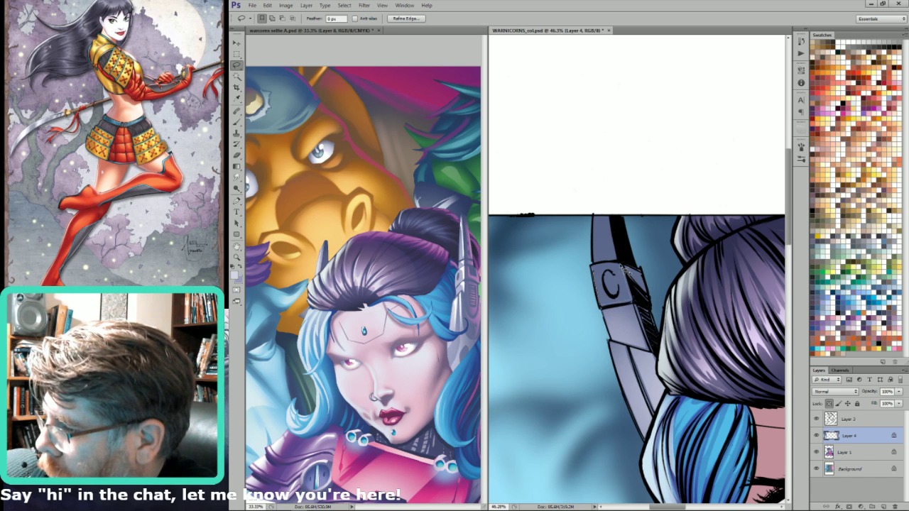
left_click(594, 267, "alt")
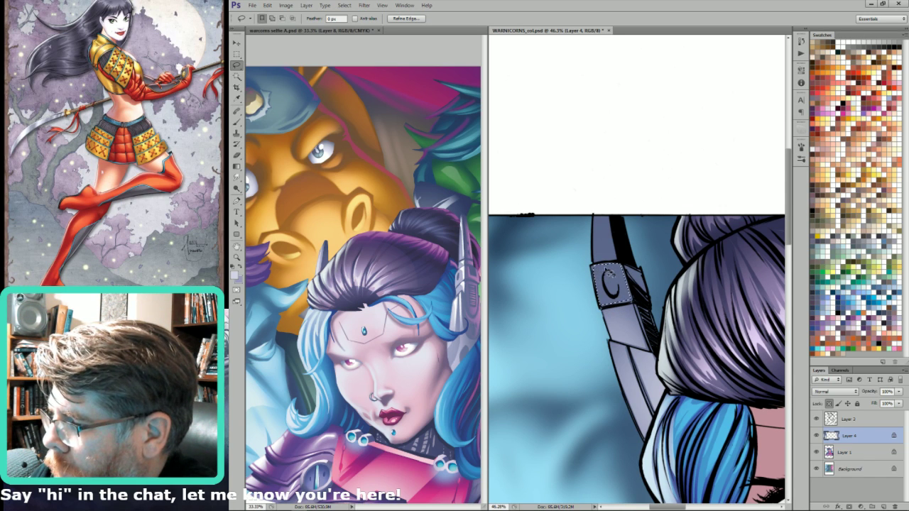
mouse_move(606, 275)
left_mouse_down()
mouse_move(608, 300)
mouse_move(616, 282)
mouse_move(609, 274)
mouse_move(613, 293)
mouse_move(614, 280)
left_mouse_up()
key("b")
key("ctrl+h")
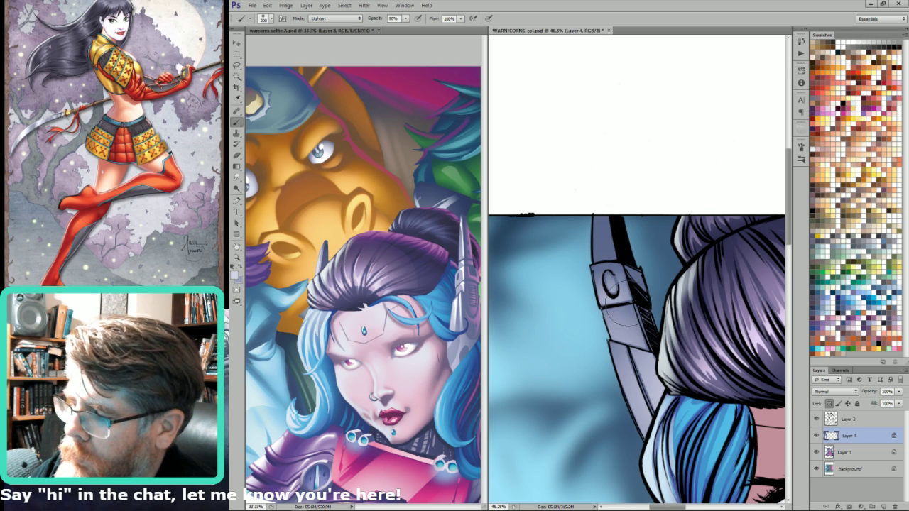
- Brush lavender-grey highlights onto the remaining upper pieces of the left horn in Lighten mode and clear the selection
key("x")
key("l")
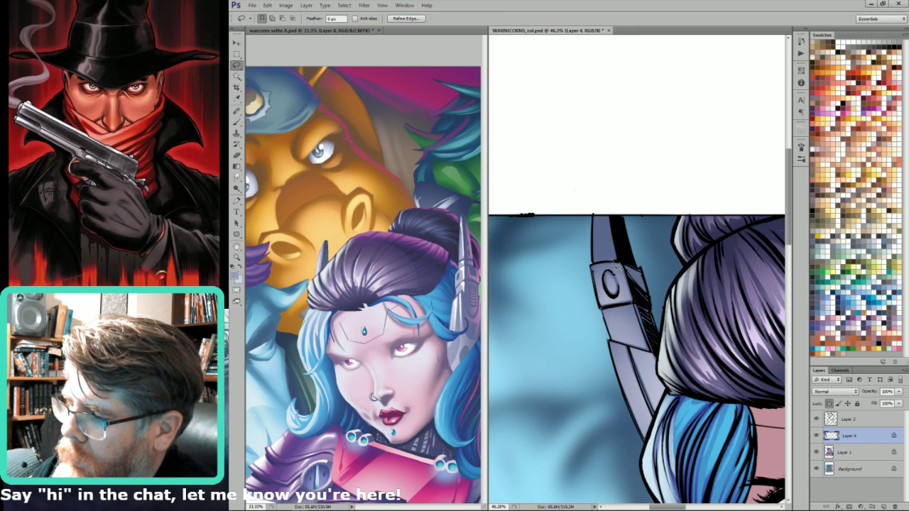
key("b")
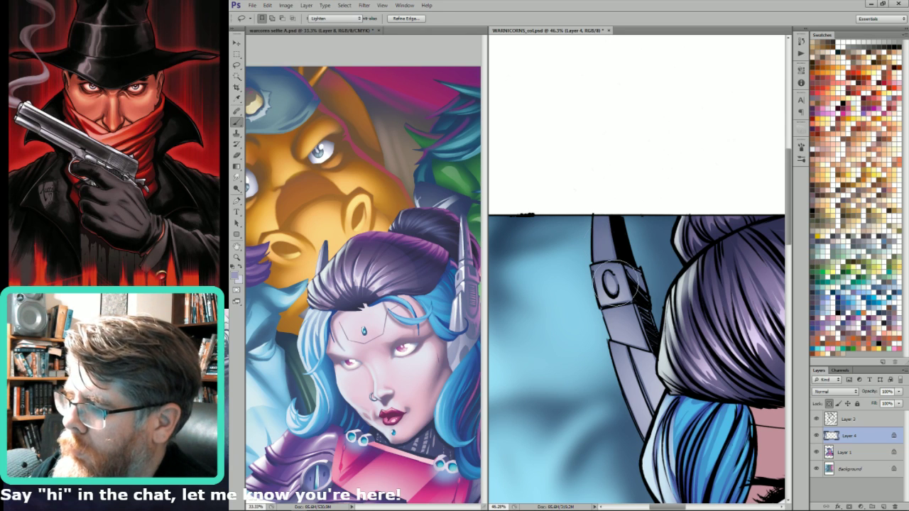
key("ctrl+d")
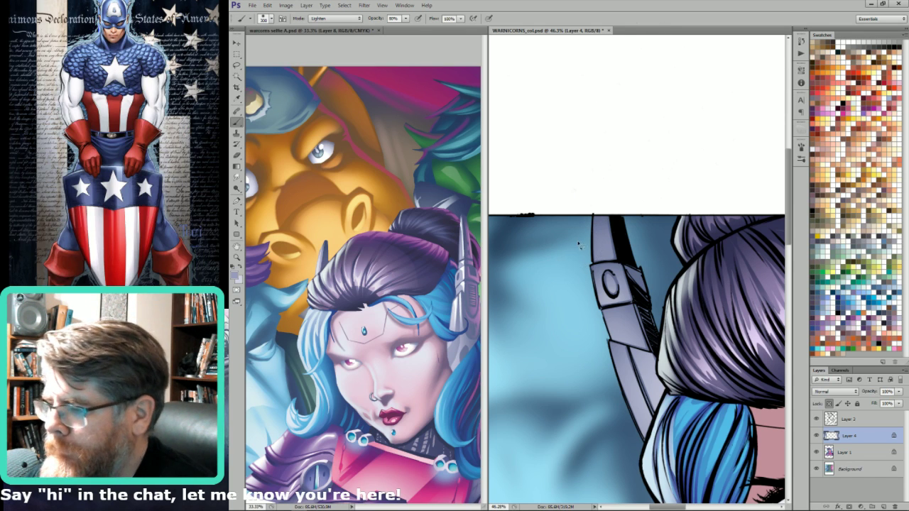
- Lasso the outer panel of the left horn's lower segment and brighten it with a gradient in a light tone sampled from the reference horn
key("l")
scroll(590, 227, "down", 3)
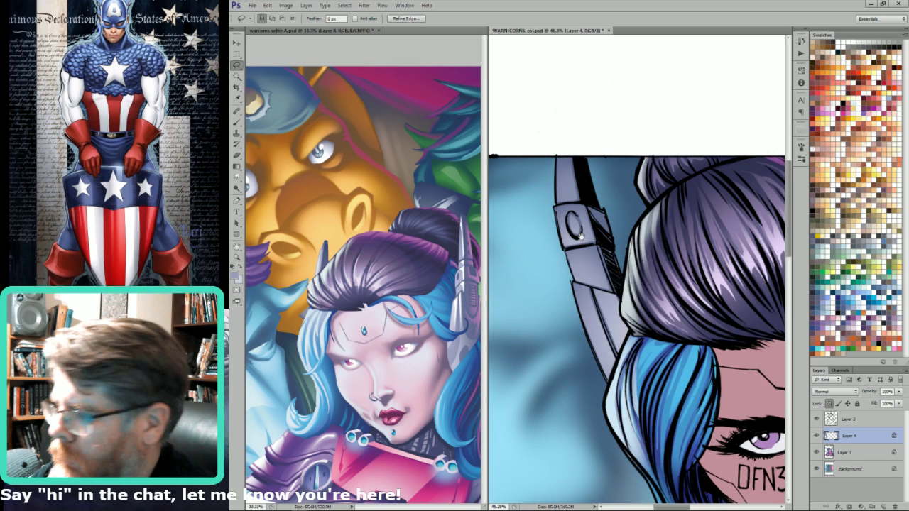
left_click(581, 244)
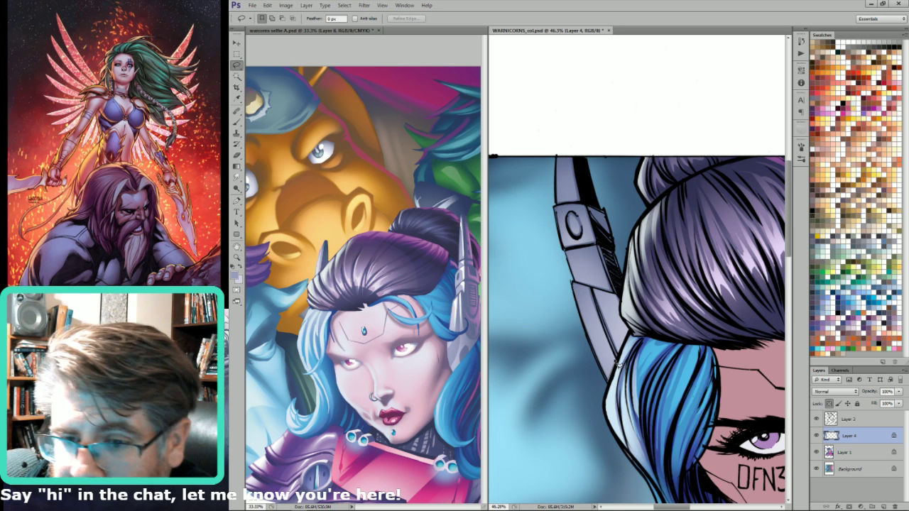
mouse_move(604, 332)
left_mouse_down()
mouse_move(591, 293)
mouse_move(574, 282)
left_mouse_up()
key("i")
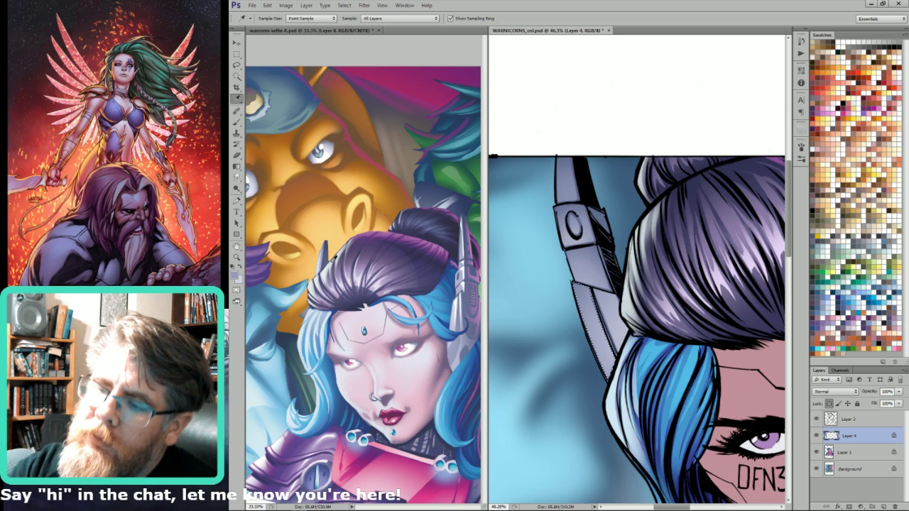
left_click(320, 253)
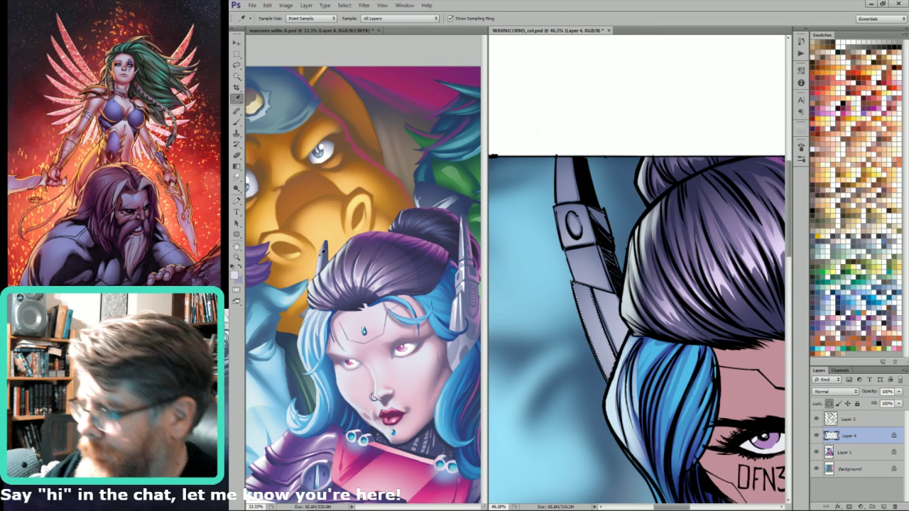
key("g")
mouse_move(615, 369)
left_mouse_down()
mouse_move(591, 304)
mouse_move(604, 333)
left_mouse_up()
- Lasso the left horn's middle segment and round-emblem band and brighten each with a light radial gradient
key("l")
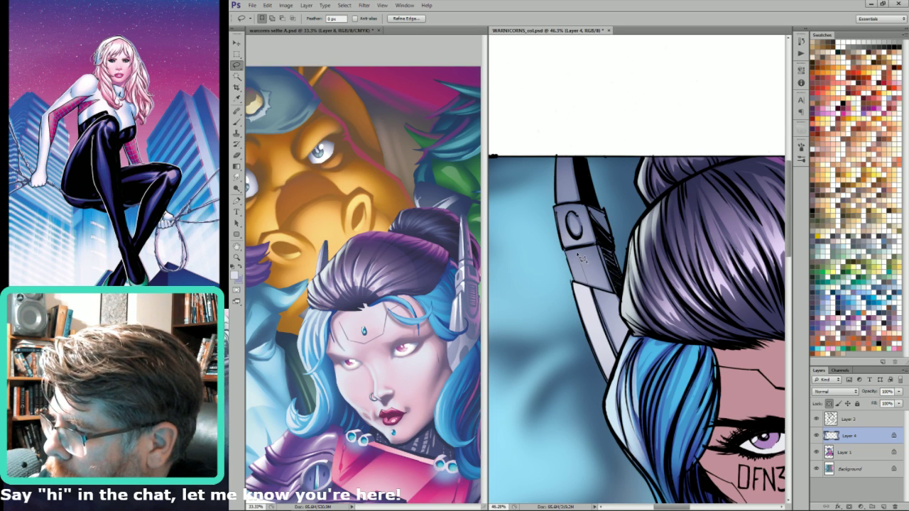
key("g")
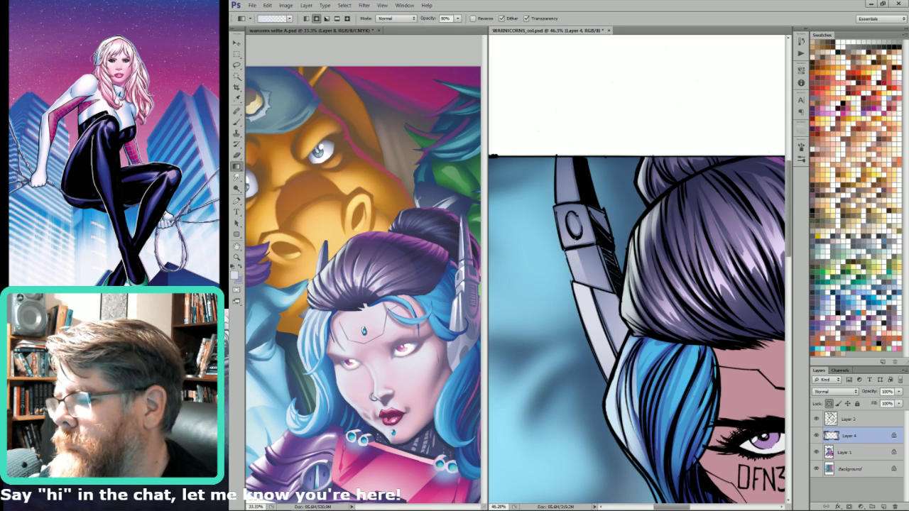
key("l")
left_click_drag(578, 214, 592, 250)
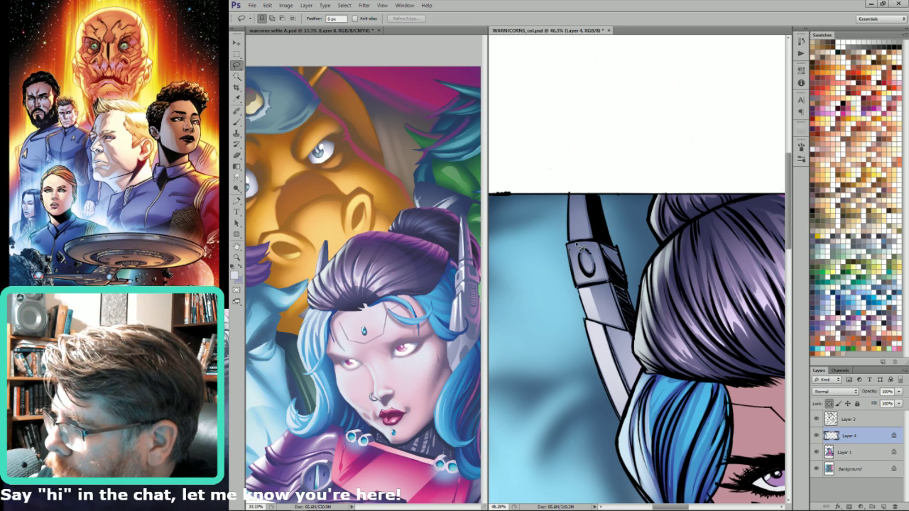
mouse_move(571, 248)
left_mouse_down()
mouse_move(583, 274)
mouse_move(595, 275)
left_mouse_up()
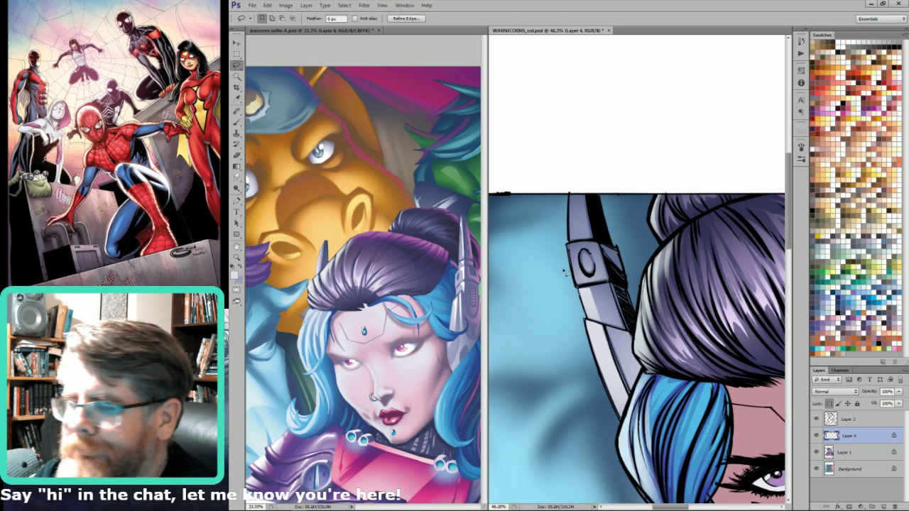
key("g")
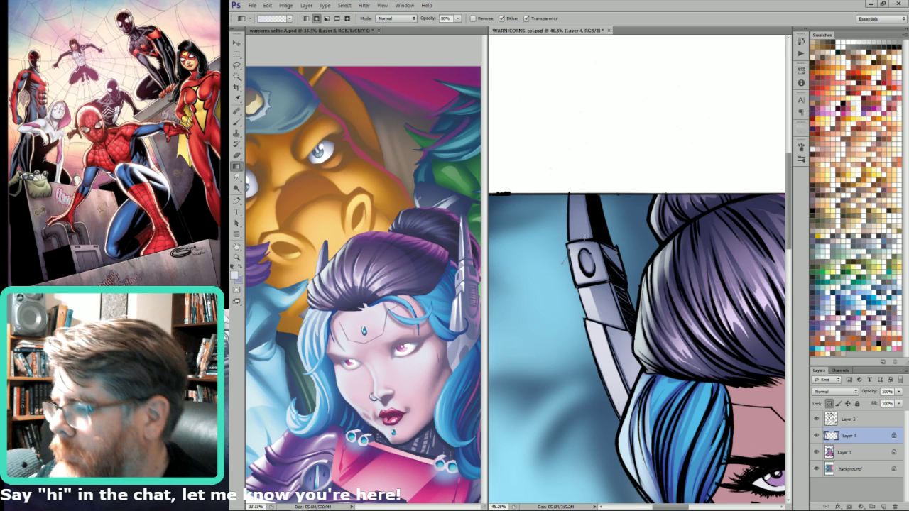
- Lasso the tip segment of the left horn, brighten it with a light radial gradient, and clear the selection
key("l")
left_click_drag(574, 230, 586, 247)
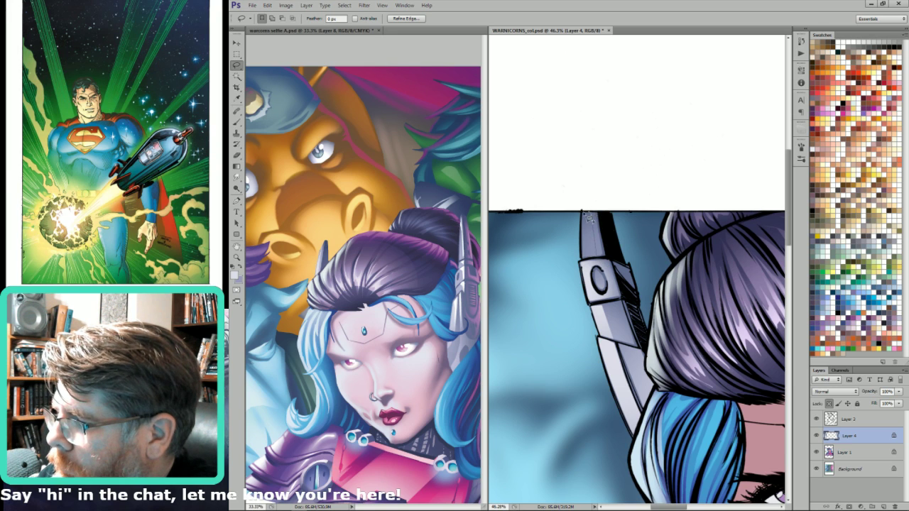
key("g")
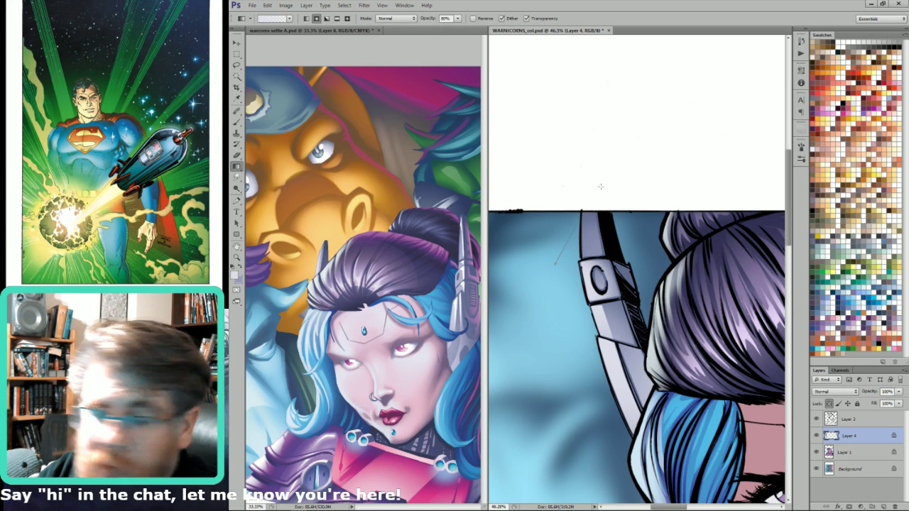
key("l")
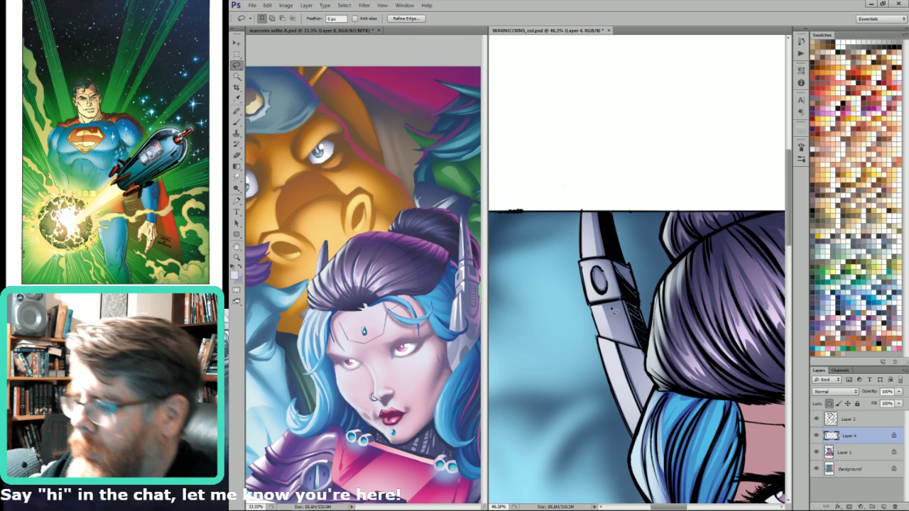
key("ctrl+d")
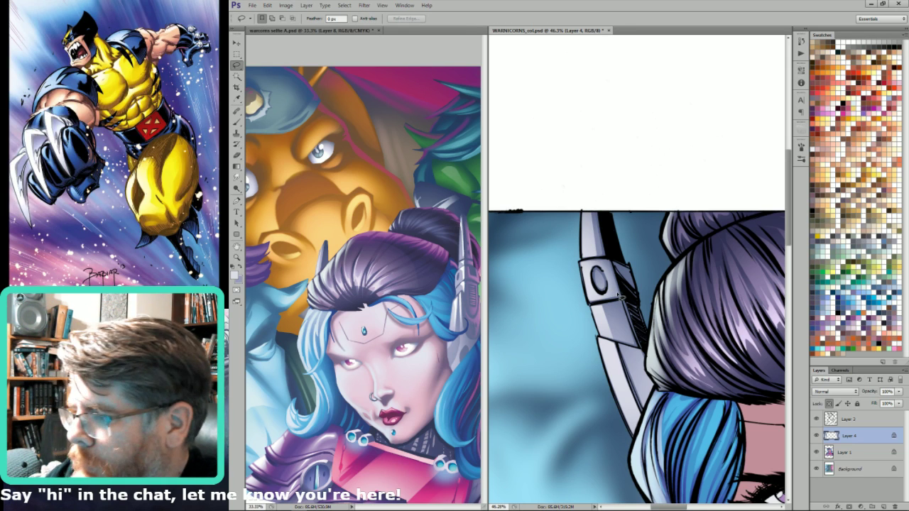
- Sample a dark purple from the reference headpiece and shade the lassoed hatched side of the left horn with a gradient
key("i")
left_click(470, 216)
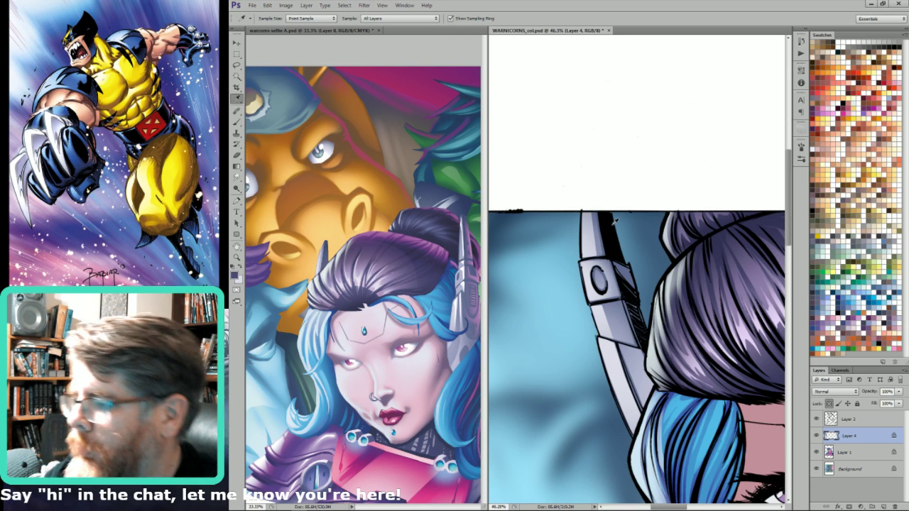
key("l")
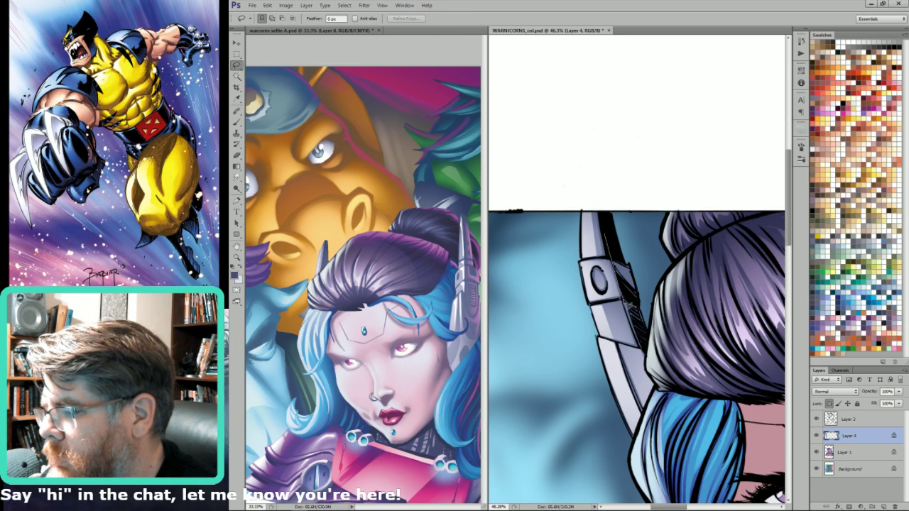
key("g")
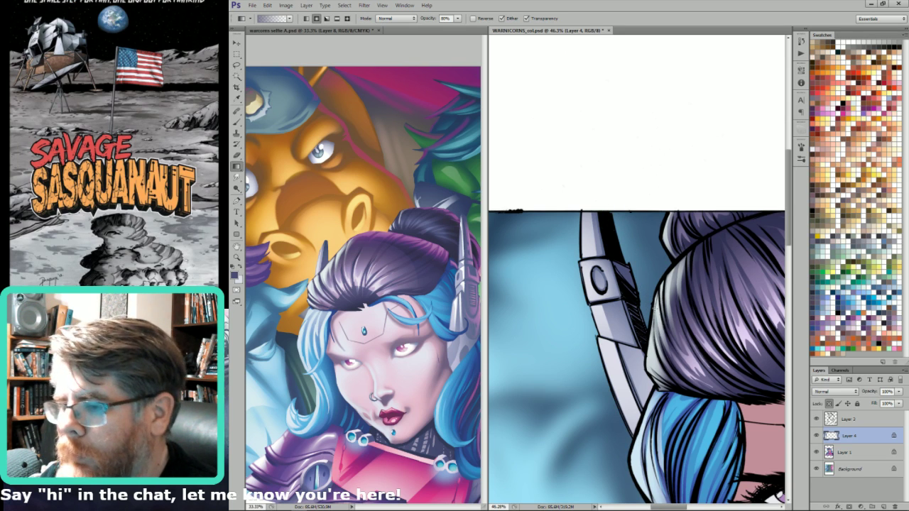
scroll(661, 335, "down", 2)
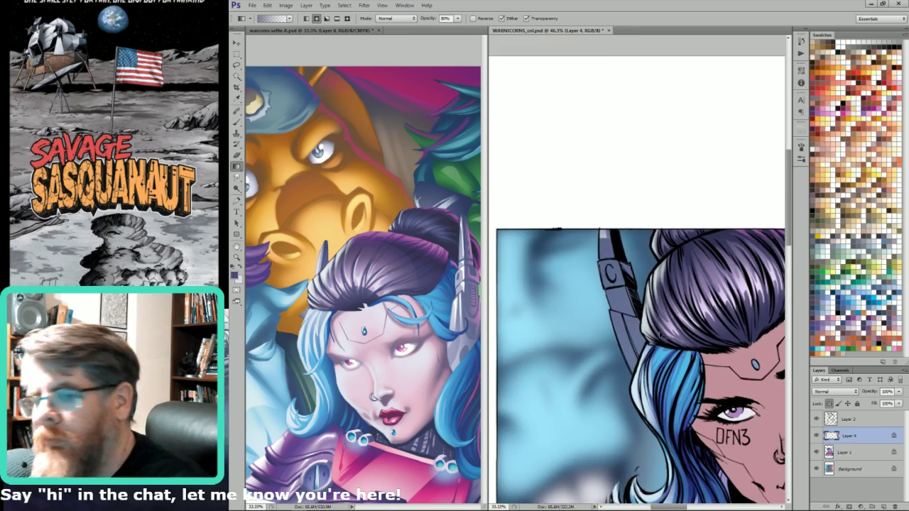
- Sample a near-white tone from the reference horn and add a lassoed gradient highlight along the outer edge of the left horn's lower segment
left_click_drag(670, 183, 627, 185)
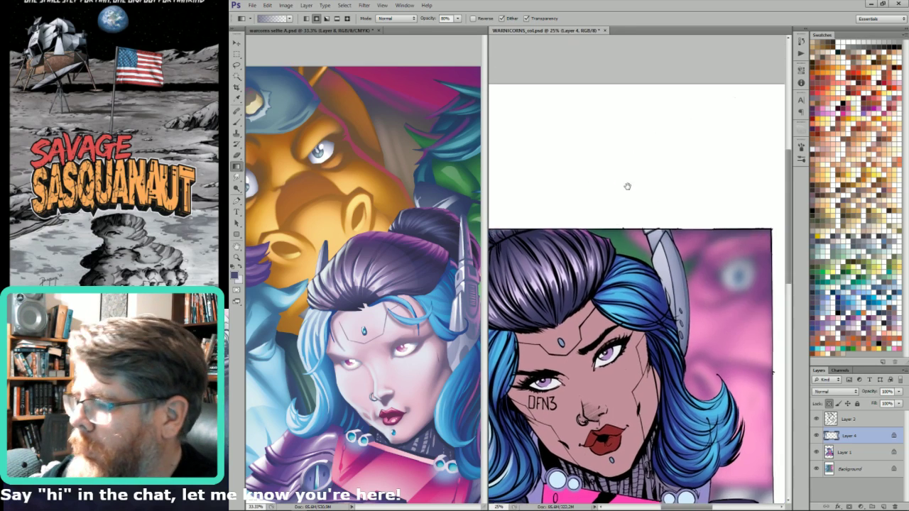
key("l")
left_click_drag(497, 326, 650, 250)
left_click_drag(717, 169, 652, 200)
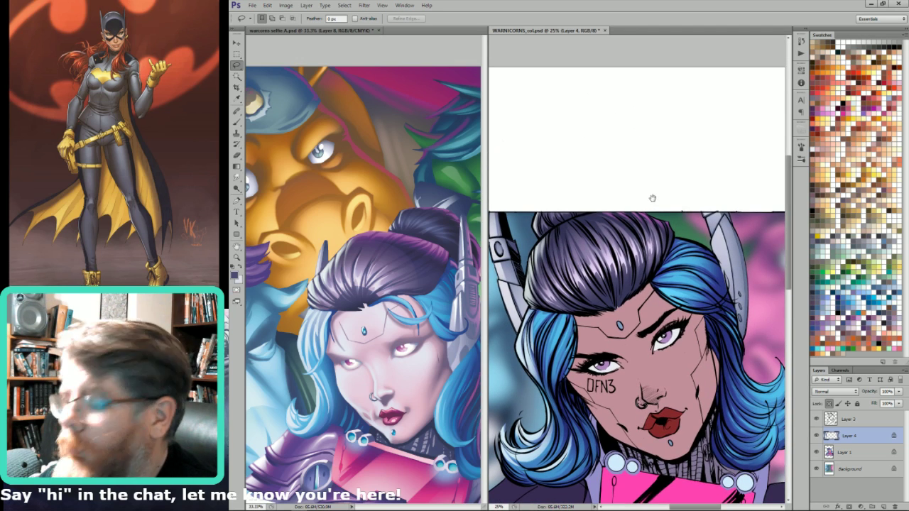
key("i")
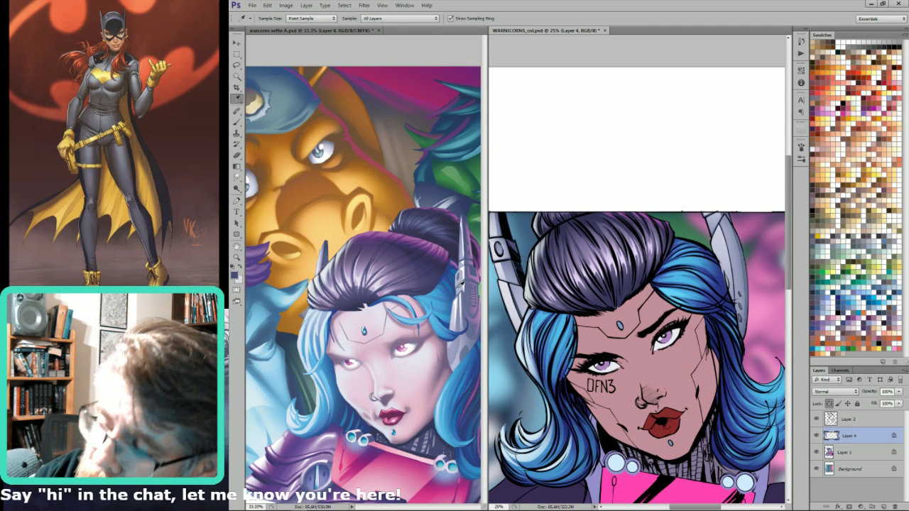
left_click(457, 299)
key("l")
left_click_drag(508, 312, 589, 315)
mouse_move(589, 315)
left_mouse_down()
mouse_move(602, 312)
mouse_move(637, 221)
left_mouse_up()
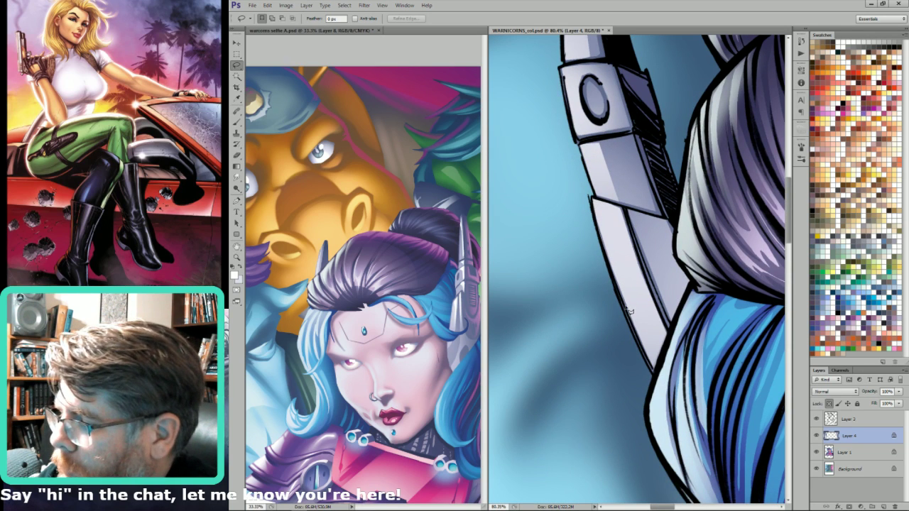
mouse_move(659, 367)
left_mouse_down()
mouse_move(596, 209)
mouse_move(641, 227)
mouse_move(625, 263)
left_mouse_up()
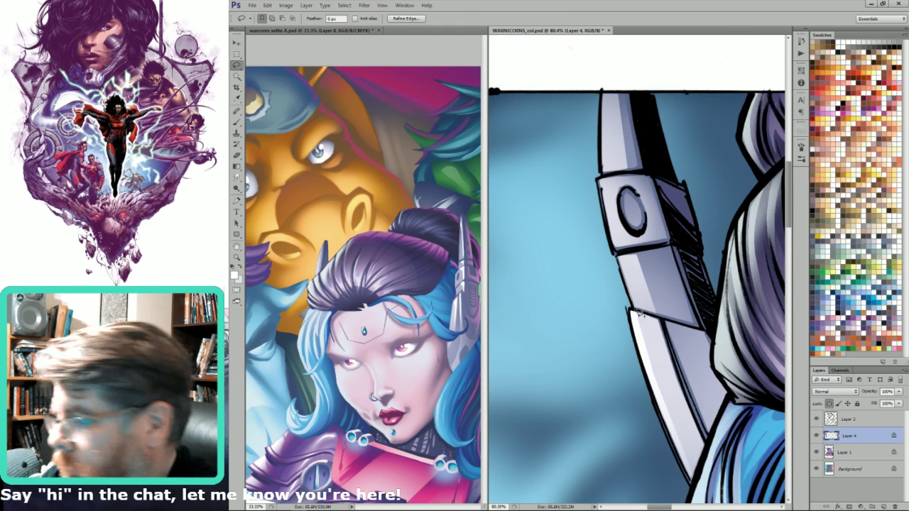
- Lasso the outer edges of the left horn's emblem band and middle segment and brighten them with the near-white gradient
mouse_move(638, 310)
left_mouse_down()
mouse_move(607, 181)
mouse_move(615, 201)
left_mouse_up()
key("g")
key("ctrl+d")
key("l")
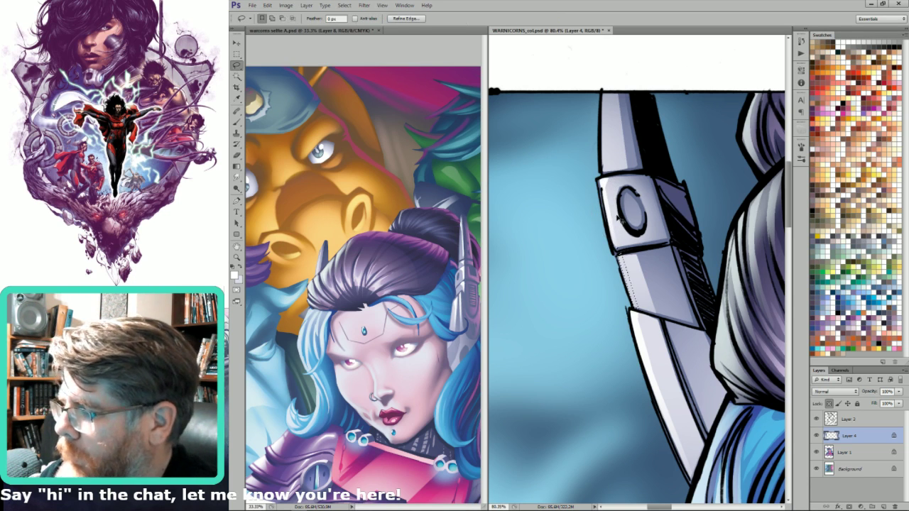
key("g")
key("l")
scroll(639, 186, "up", 3)
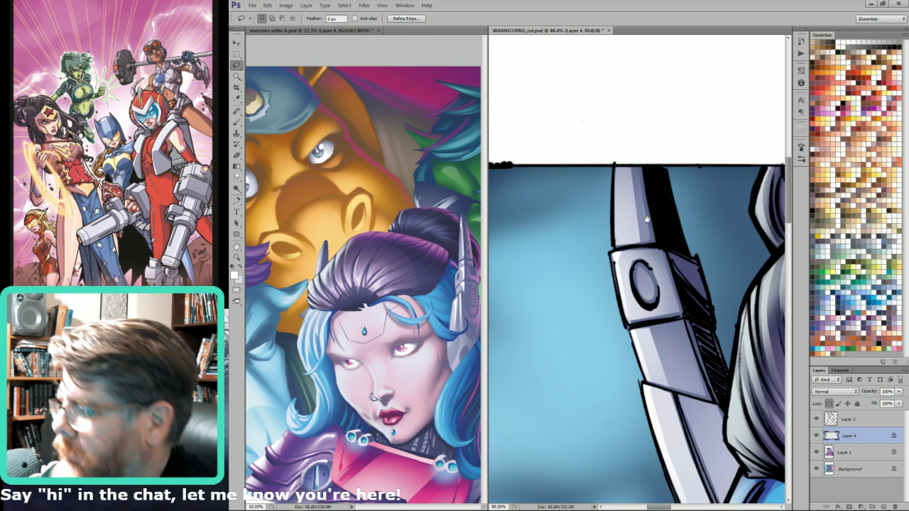
- Lasso the outer edge of the left horn's tip segment, brighten it with the near-white gradient, and clear the selection
left_click_drag(626, 211, 628, 248)
key("g")
key("ctrl+d")
scroll(719, 347, "down", 5)
scroll(634, 187, "down", 5)
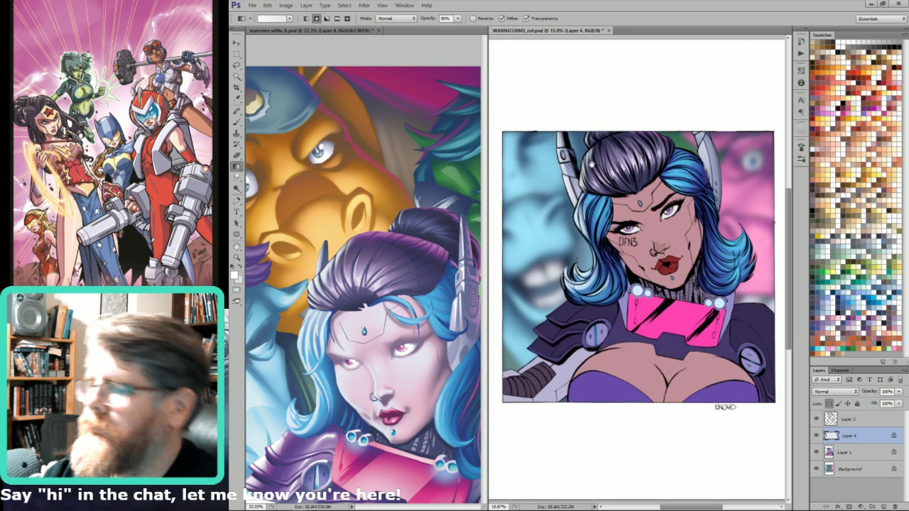
- Lasso a highlight area inside the left horn's oval emblem and brighten it with the light gradient
scroll(634, 187, "up", 5)
scroll(634, 186, "up", 3)
key("l")
key("ctrl+d")
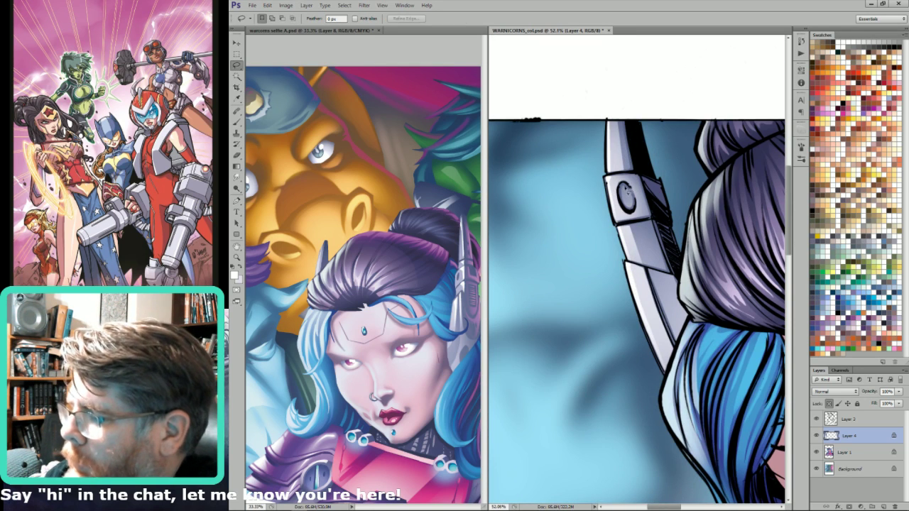
key("g")
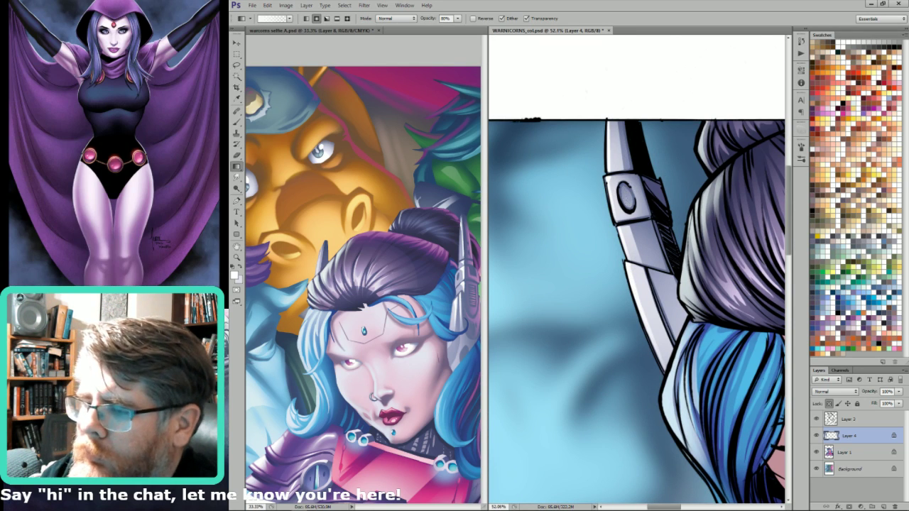
key("ctrl+0")
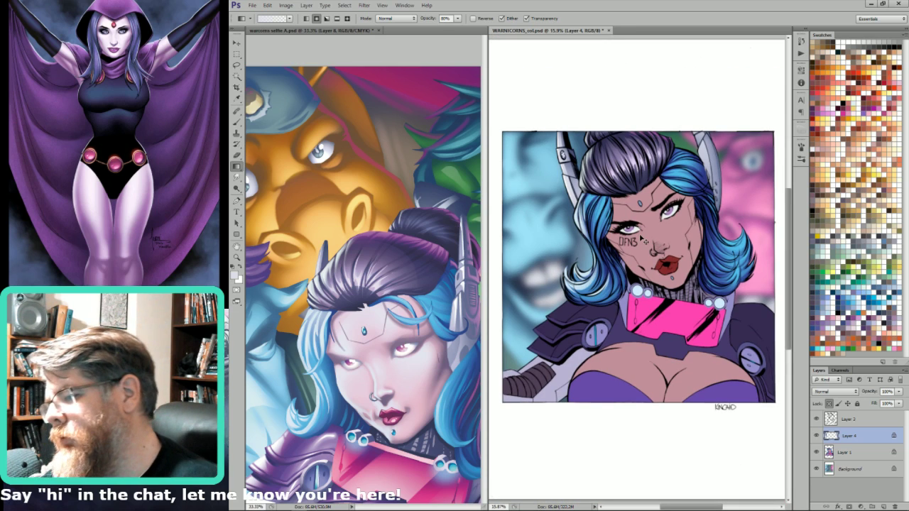
- Lasso the inner edge of the right horn's long main panel and brighten it with the light gradient
left_click_drag(710, 108, 684, 279)
key("l")
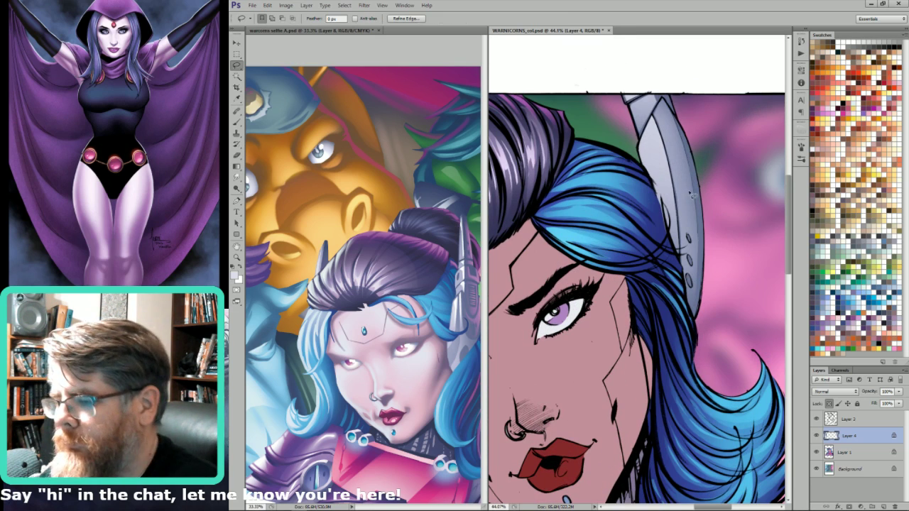
left_click_drag(651, 128, 680, 222)
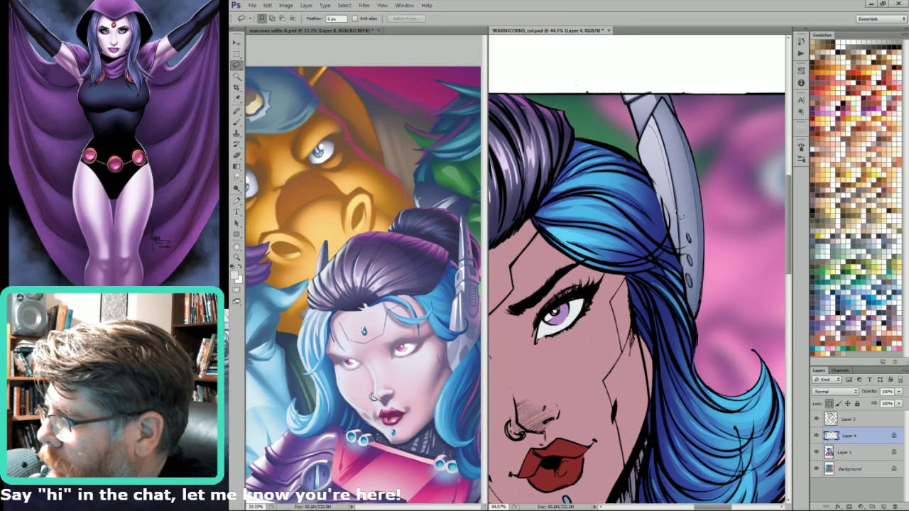
key("g")
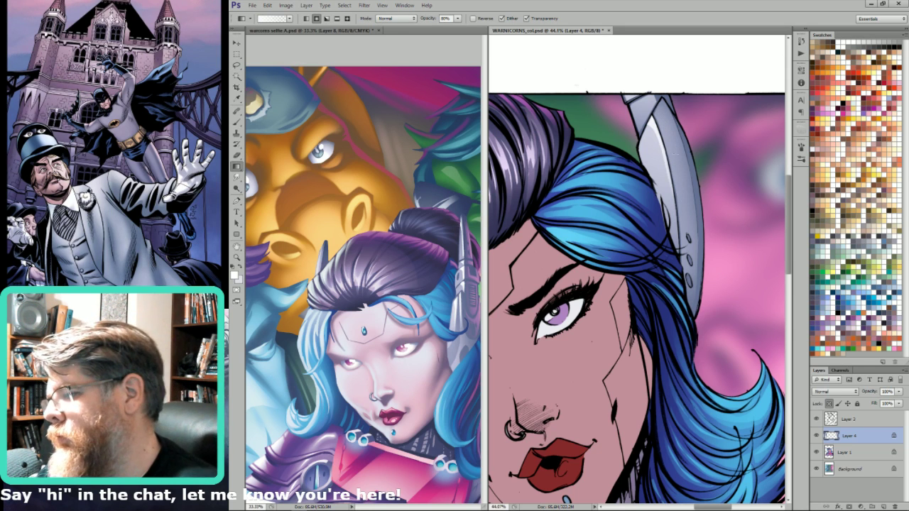
- Lasso a highlight area on the right horn's upper segment and brighten it with the light gradient
key("l")
mouse_move(670, 108)
left_mouse_down()
mouse_move(678, 179)
mouse_move(653, 213)
mouse_move(665, 188)
mouse_move(692, 191)
mouse_move(683, 173)
left_mouse_up()
key("ctrl+d")
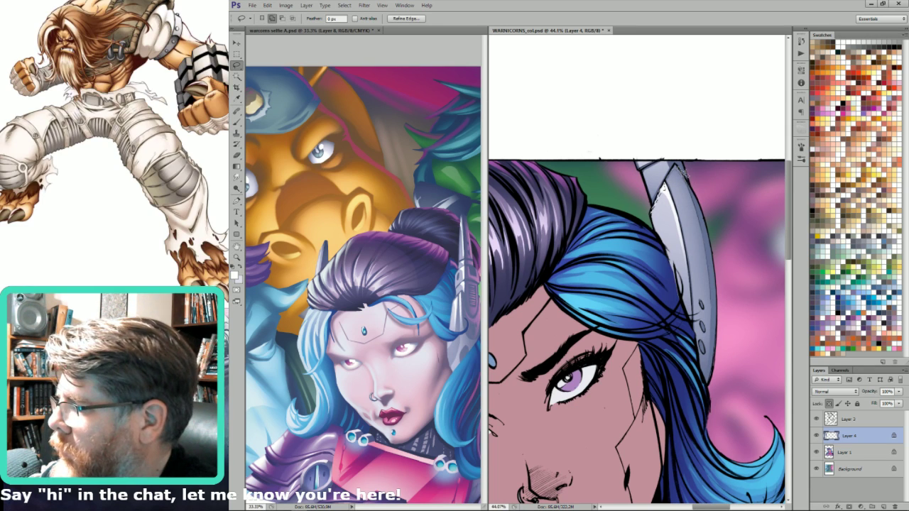
key("g")
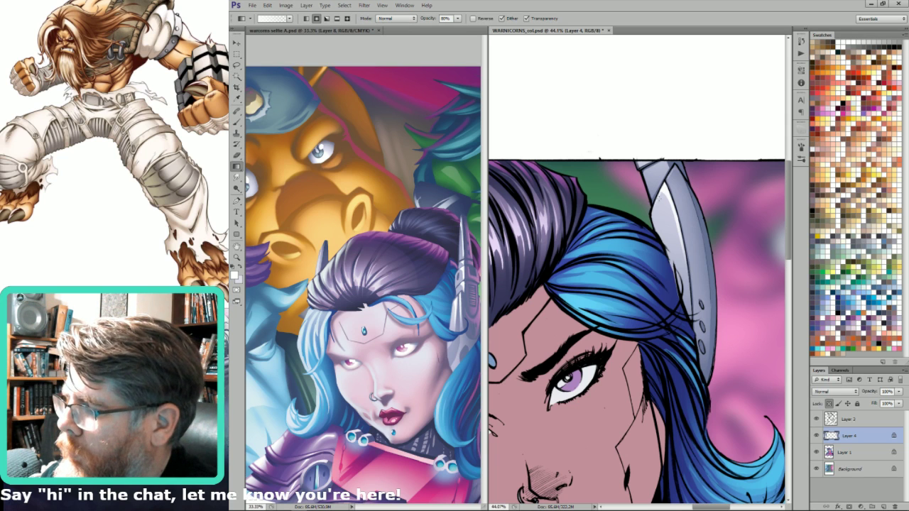
left_click_drag(674, 168, 678, 184)
key("ctrl+0")
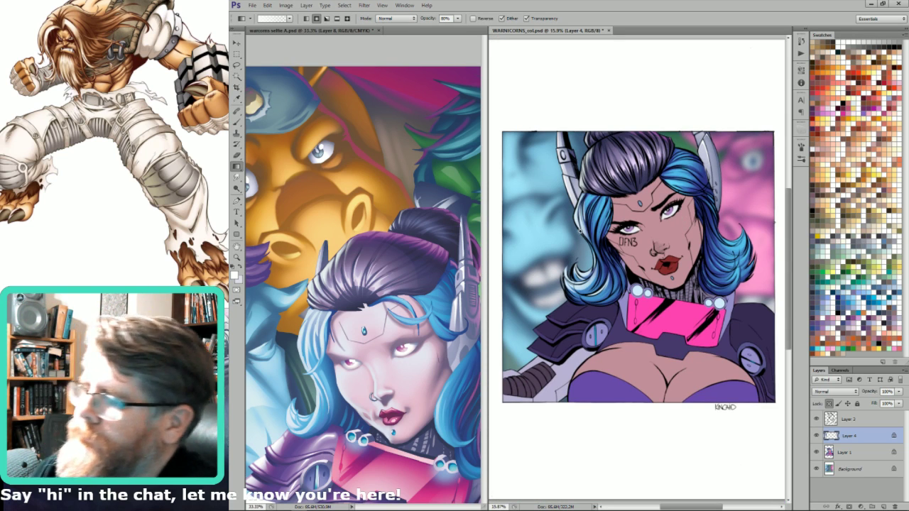
- Lasso small highlight areas on the left side of the figure and apply the light gradient to them
left_click_drag(580, 231, 604, 257)
key("l")
mouse_move(571, 225)
left_mouse_down()
mouse_move(587, 217)
mouse_move(570, 209)
left_mouse_up()
mouse_move(592, 216)
left_mouse_down()
mouse_move(621, 222)
mouse_move(588, 213)
left_mouse_up()
key("g")
key("ctrl+0")
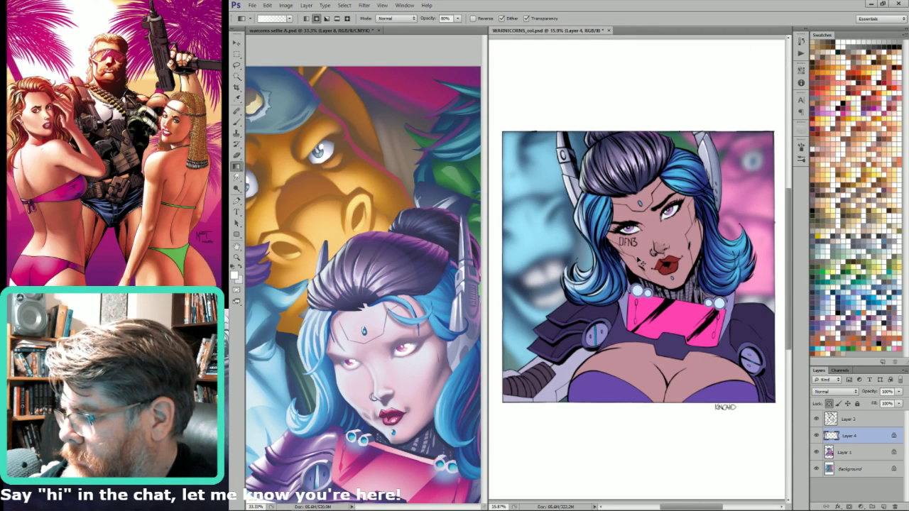
- Merge Layer 4 down into Layer 1, sample a dark tone near the reference neck, and select the character's flat neck colour with the Magic Wand
key("ctrl+e")
key("i")
left_click(439, 444)
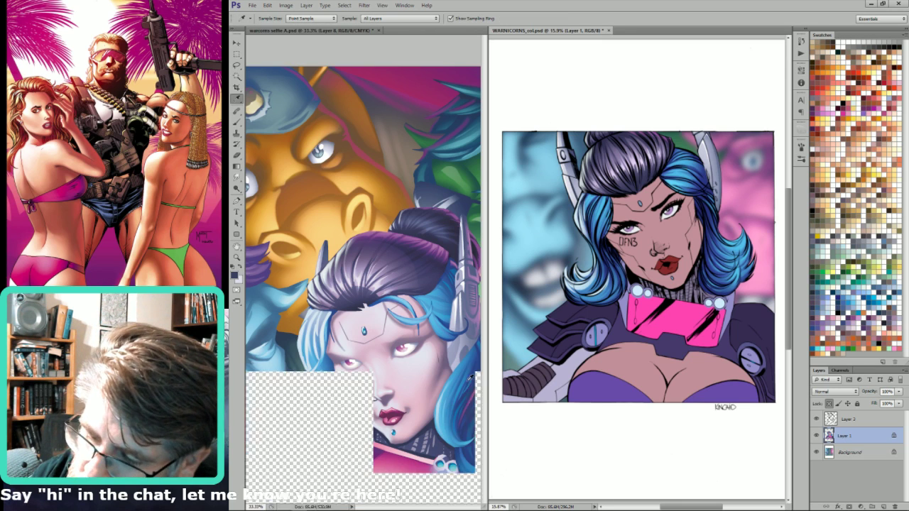
key("w")
left_click(686, 292)
key("x")
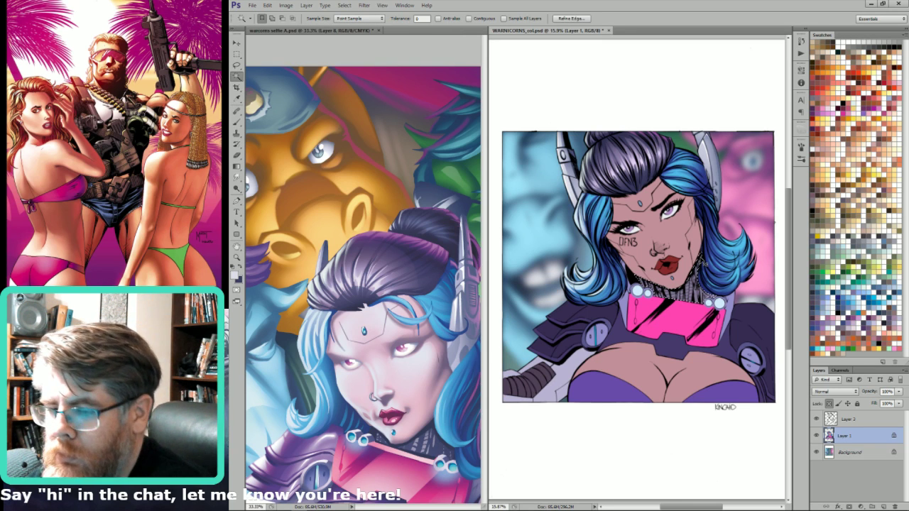
- Sample a dark blue-purple from the reference neck and brush it over the selected neck area
key("i")
left_click(409, 450)
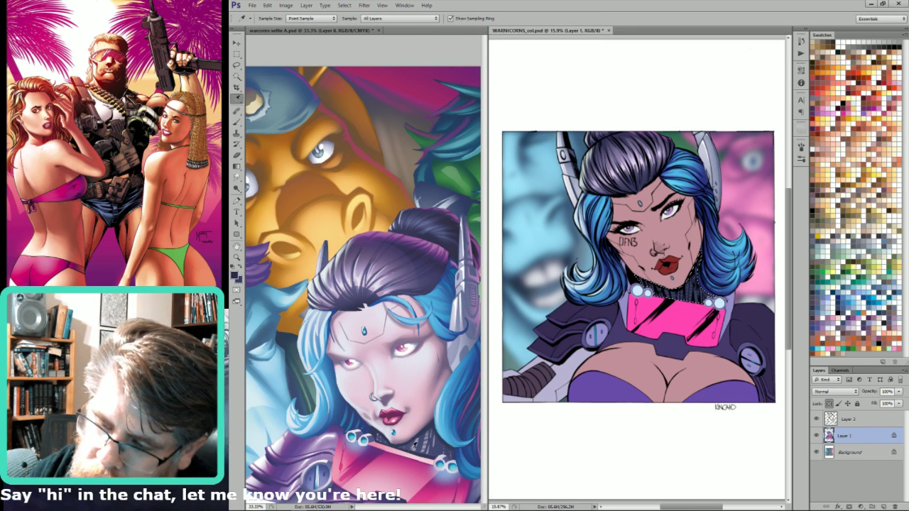
key("b")
left_click_drag(699, 269, 689, 284)
- Sample another neck tone from the reference, then copy the artwork to a new layer above Layer 1 with its transparency locked
key("i")
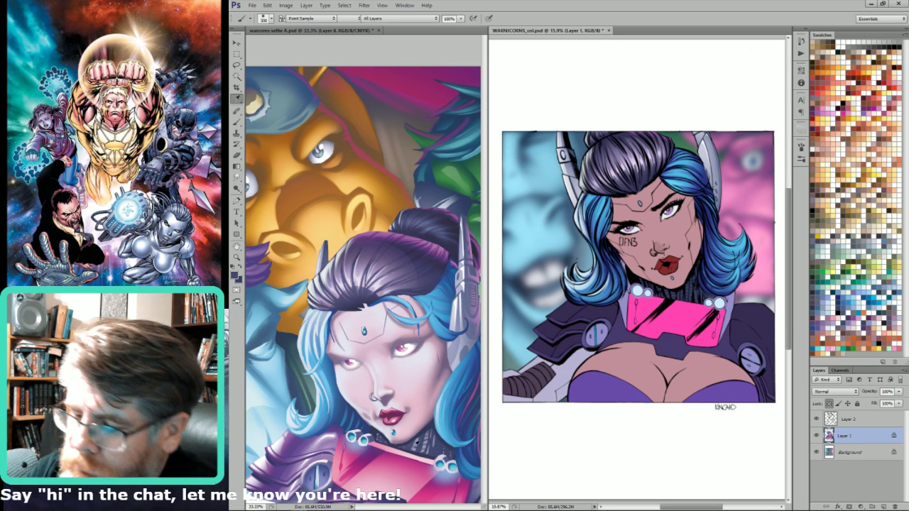
left_click(418, 445)
key("b")
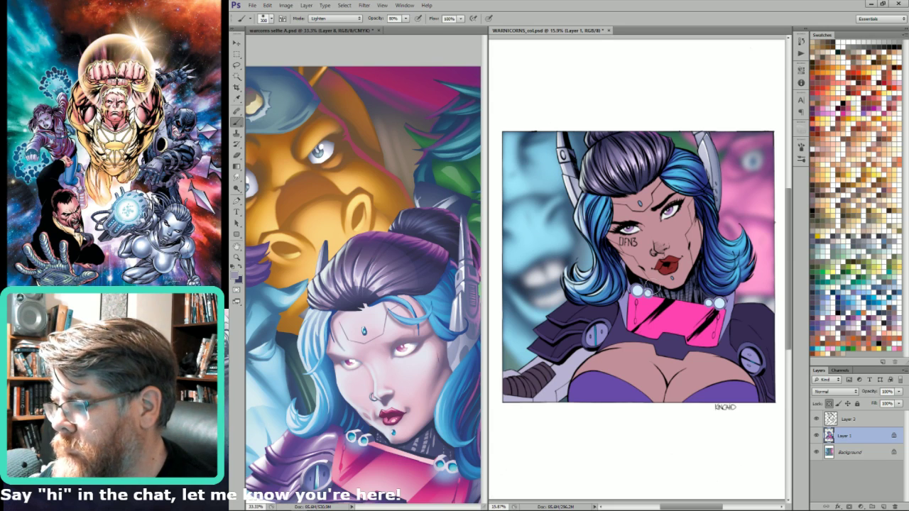
key("x")
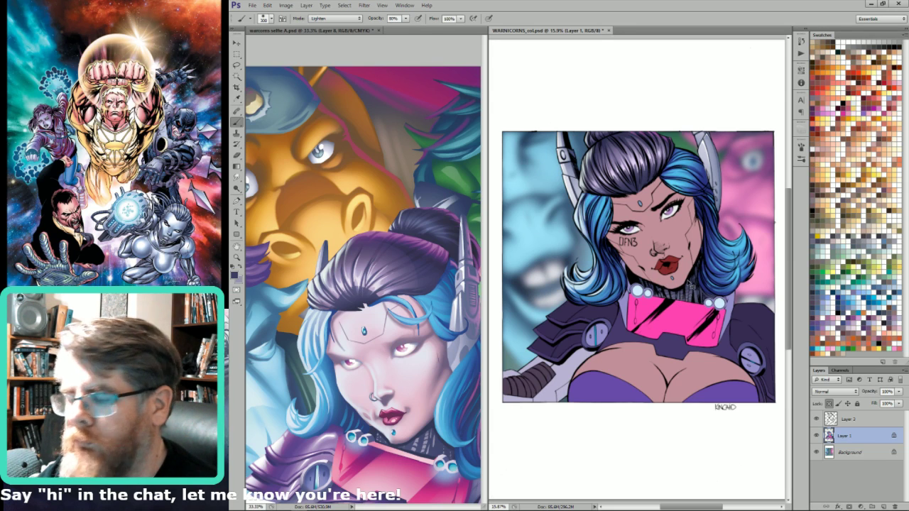
key("ctrl+j")
key("/")
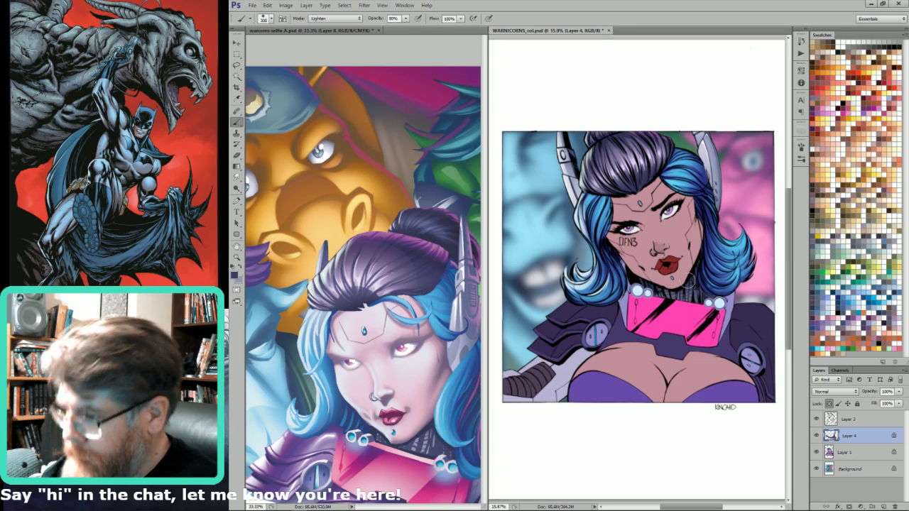
- Lasso the first ribbed vertical strip on the right side of the neck, below the jaw
scroll(689, 284, "up", 5)
key("l")
left_click_drag(687, 268, 707, 314)
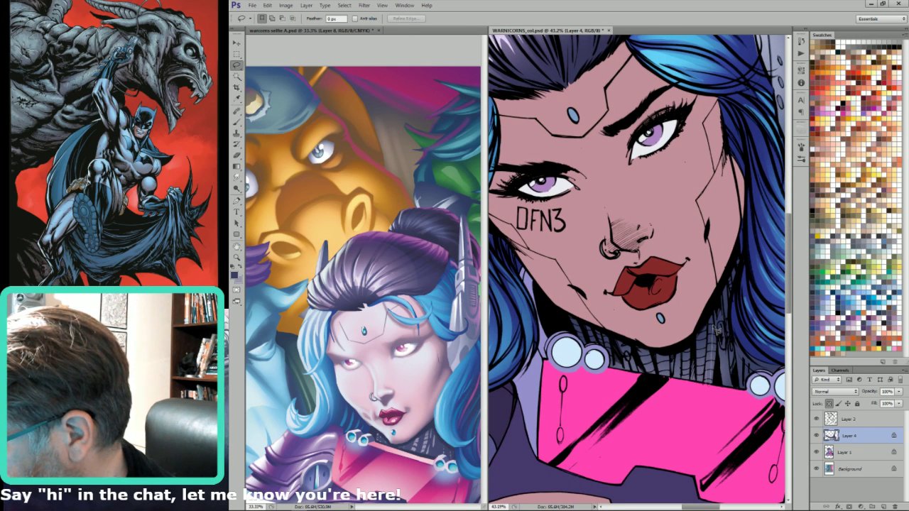
left_click_drag(713, 329, 712, 321)
left_click_drag(713, 368, 711, 382)
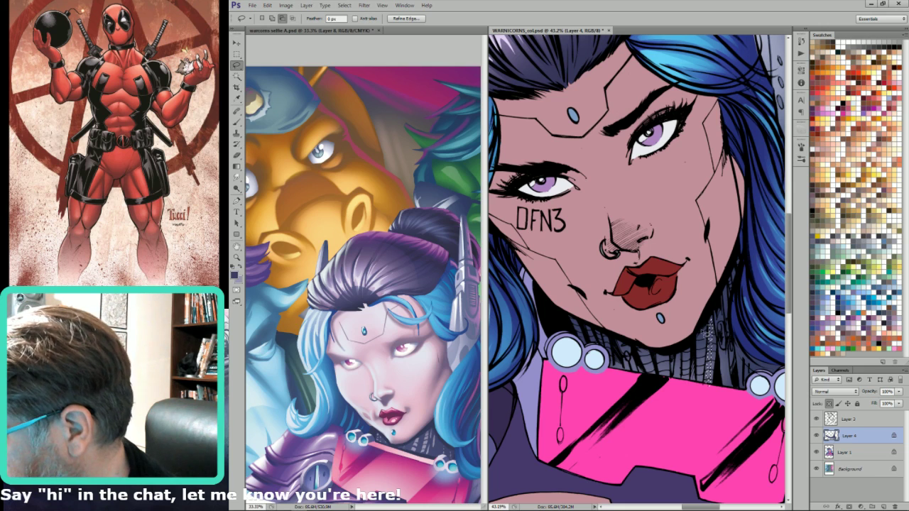
- Lasso the remaining ribbed vertical strips on the neck and brush a lighter tone over them in Lighten mode
left_click_drag(701, 352, 703, 385)
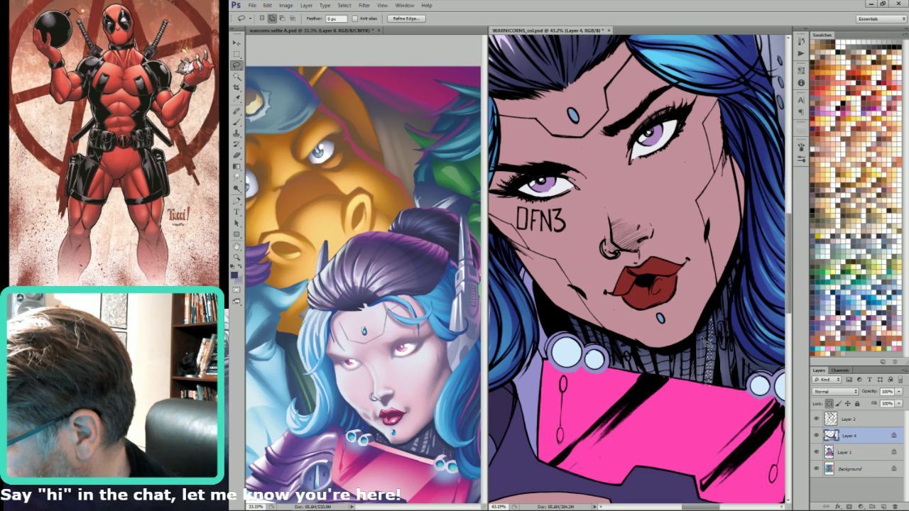
key("alt")
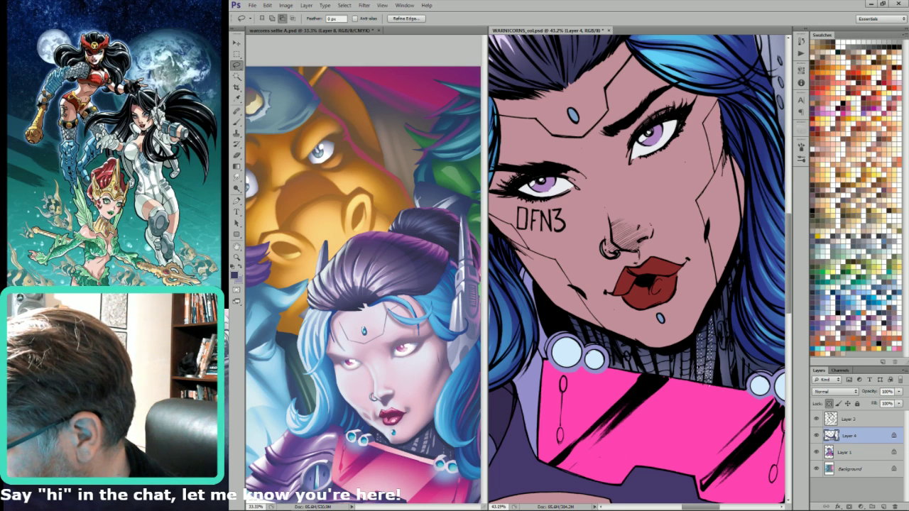
key("shift")
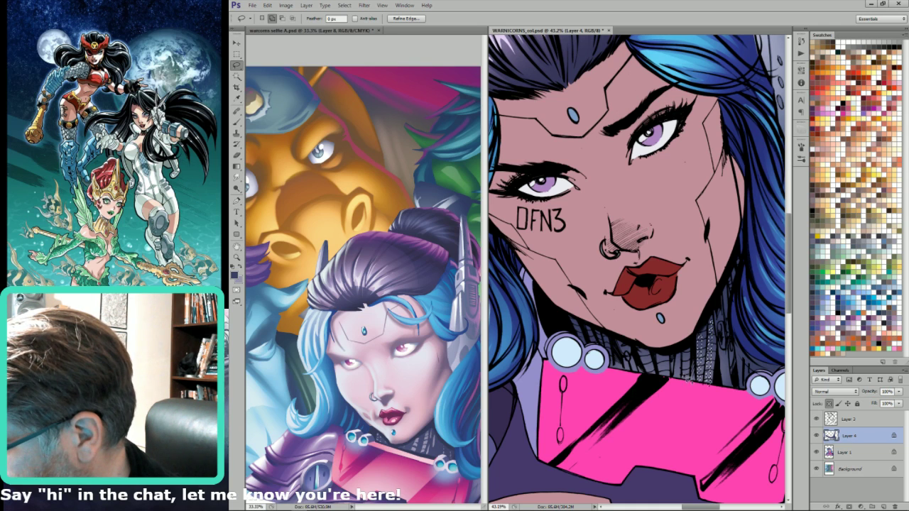
key("alt")
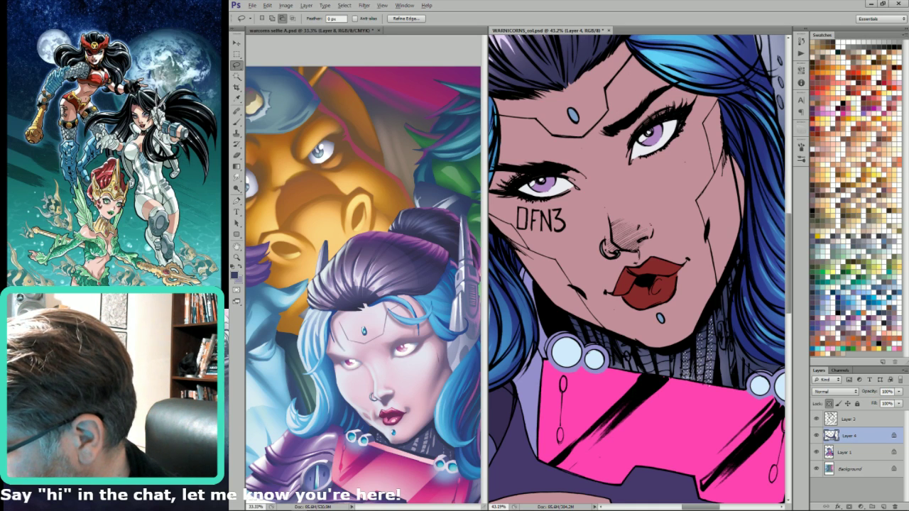
key("shift")
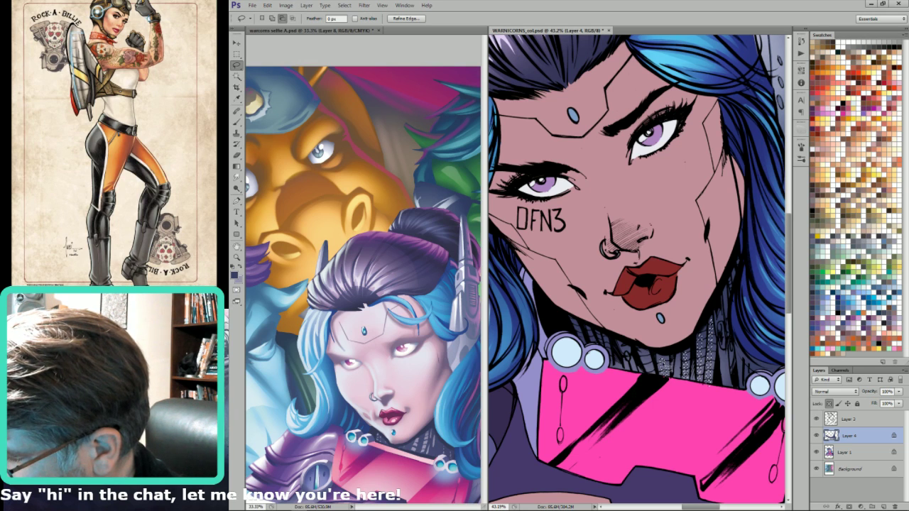
key("alt")
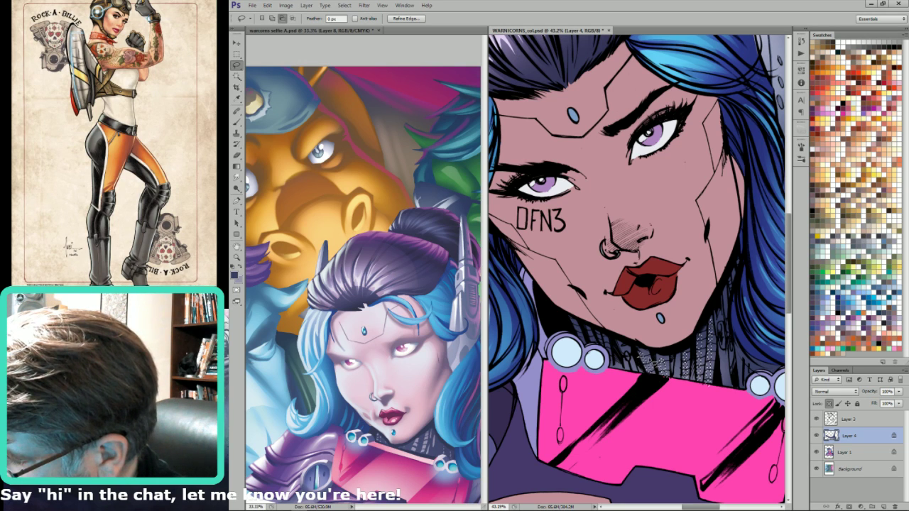
key("shift")
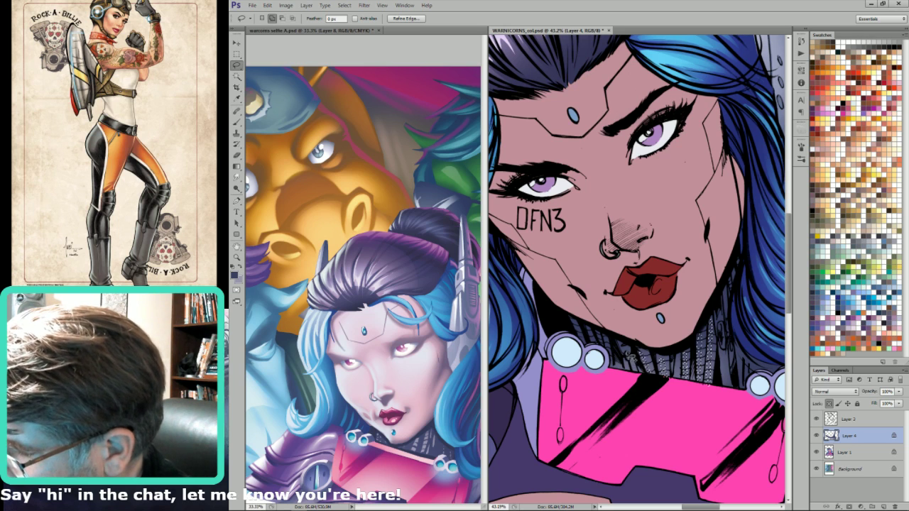
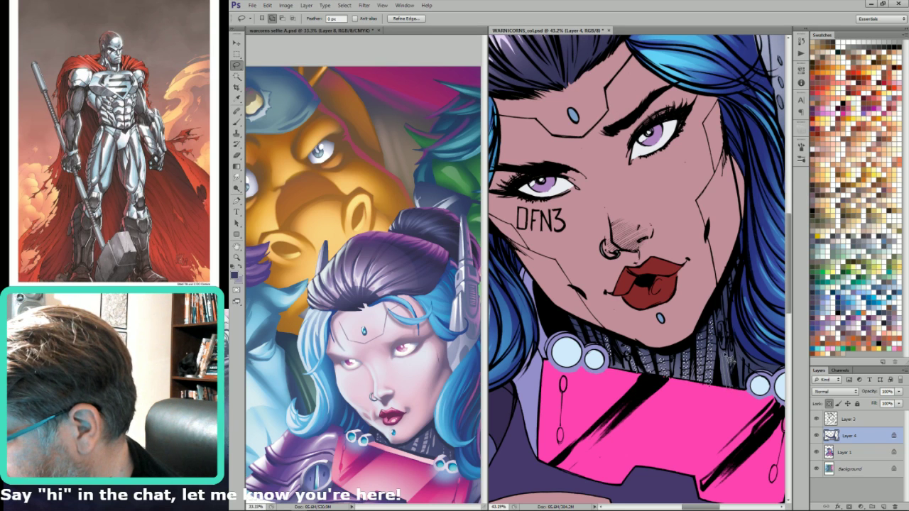
key("b")
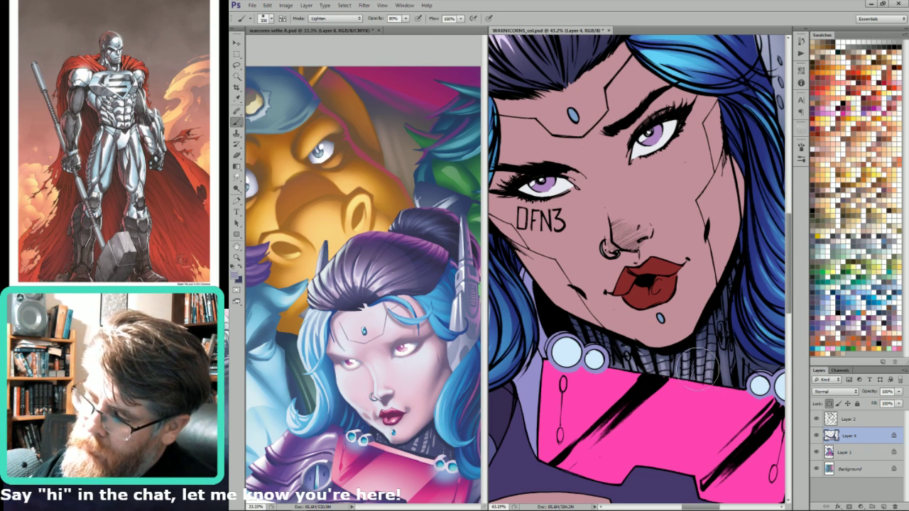
scroll(624, 351, "down", 5)
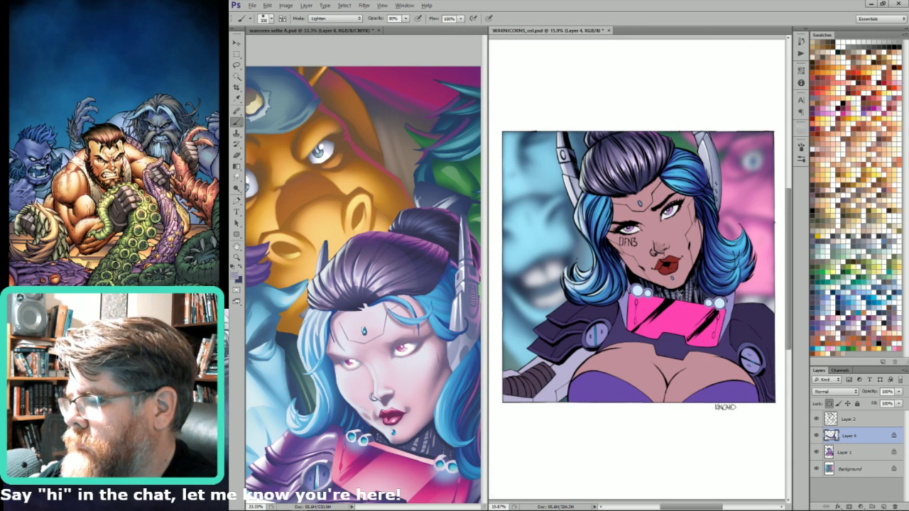
- Set the brush mode to Color Dodge, merge Layer 4 into Layer 1, and select the collar and shoulder discs' flat colour with the Magic Wand
key("alt+shift+d")
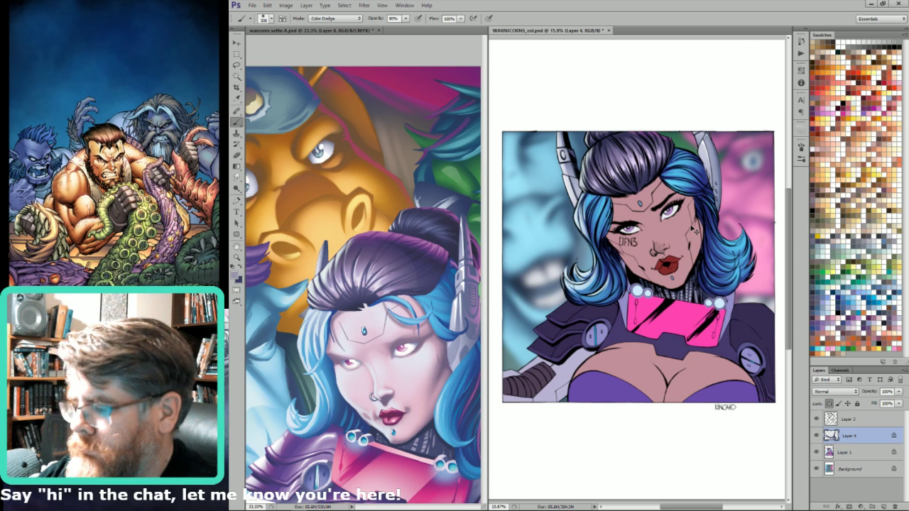
key("ctrl+e")
key("w")
left_click(626, 290)
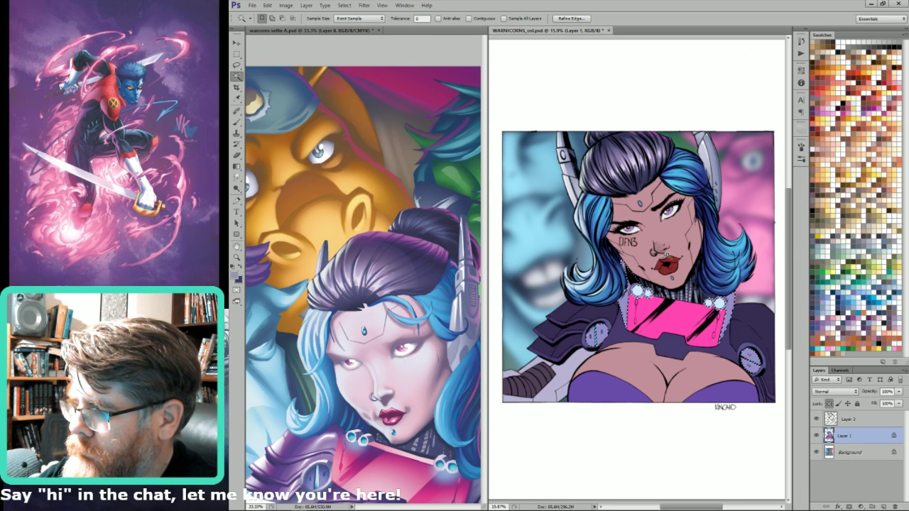
key("l")
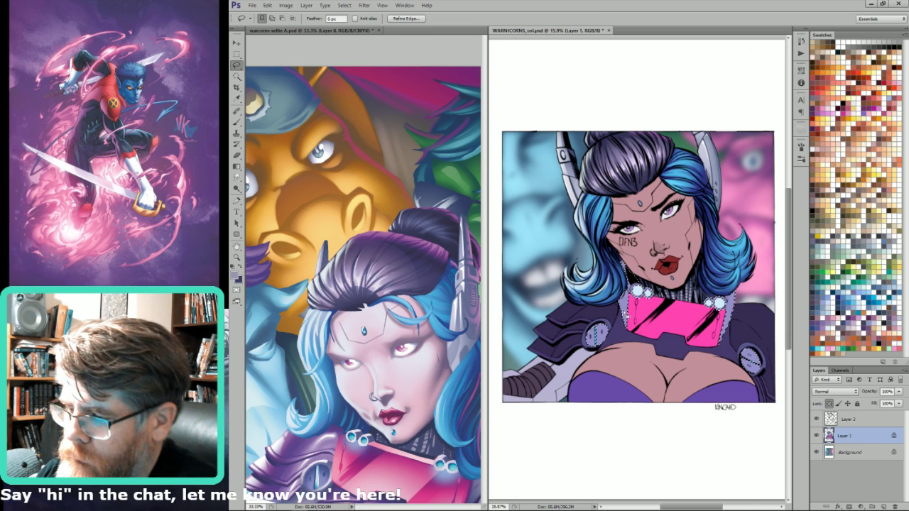
- Sample a blue-purple tone from the neck area of the reference painting and return to the WARNICORNS artwork
key("i")
left_click(414, 428)
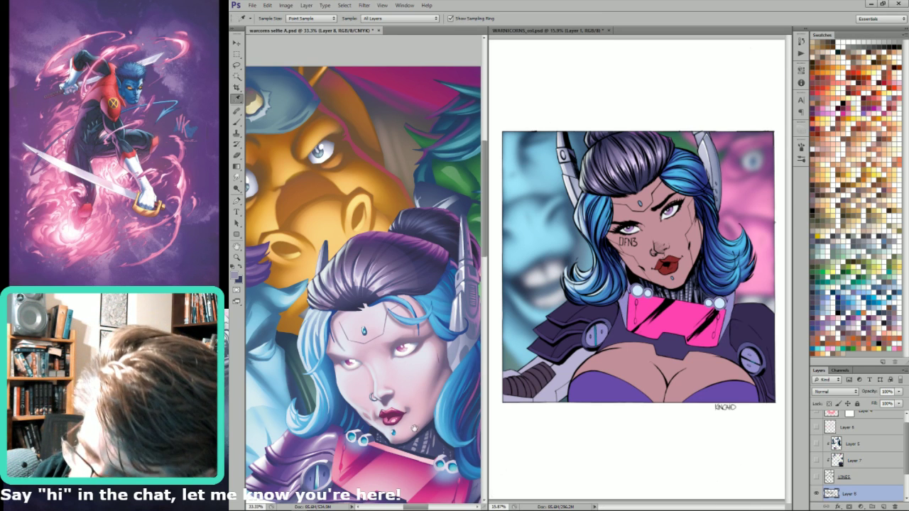
left_click_drag(414, 428, 410, 420)
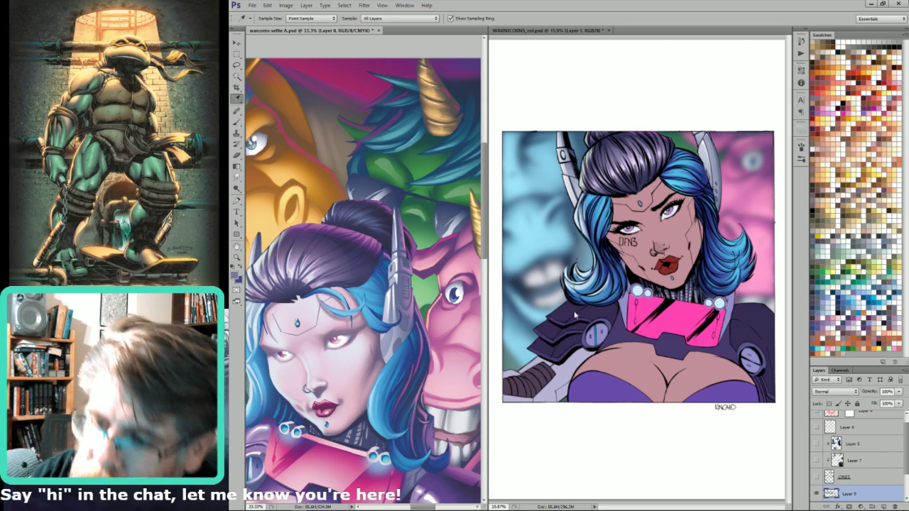
left_click(623, 298)
- Try brushing a Color Dodge glow over the selected shoulder disc with an enlarged brush
key("b")
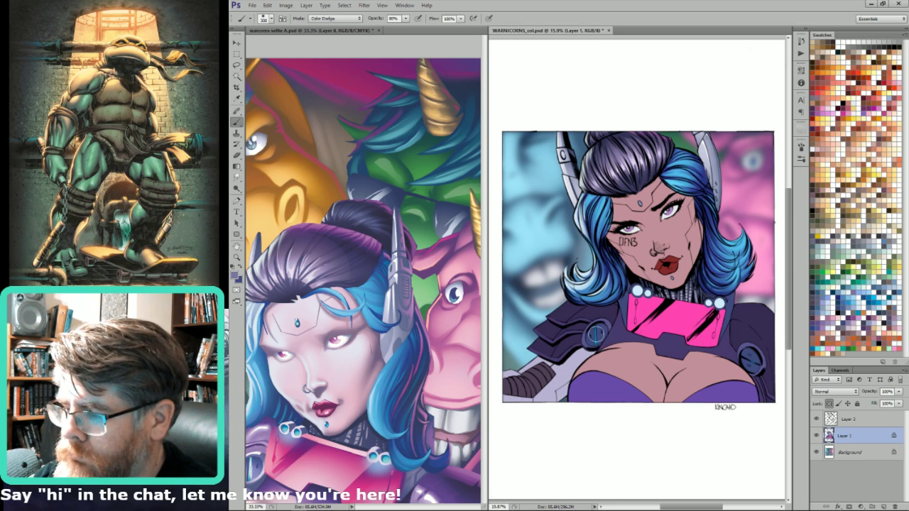
left_click(596, 335)
key("bracketright")
key("bracketright")
key("bracketright")
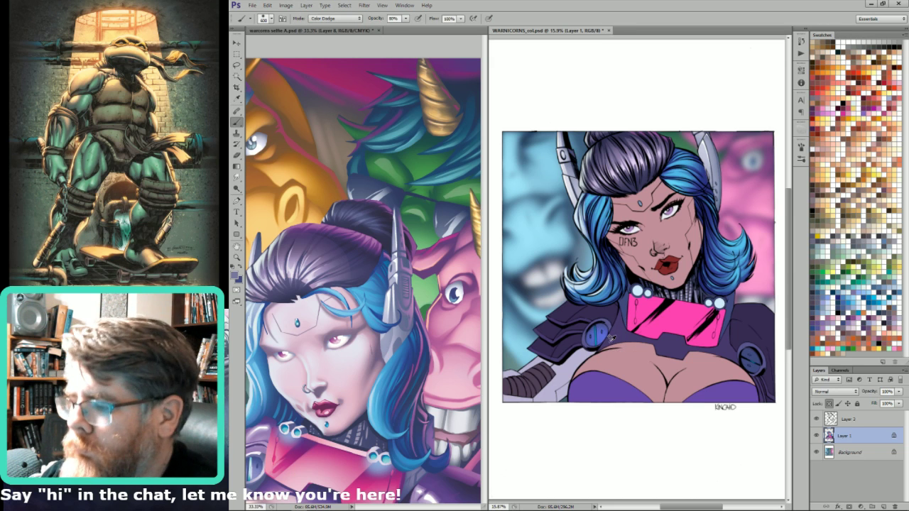
- Set the brush mode to Normal, copy the selected areas to a new transparency-locked layer, and sample a light tone from the reference's shoulder armour
key("shift+alt+n")
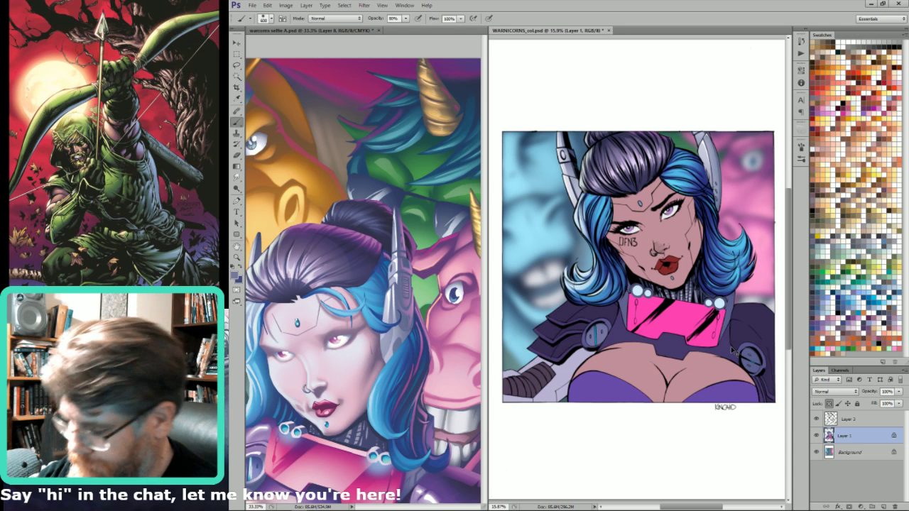
key("ctrl+shift+alt+n")
key("i")
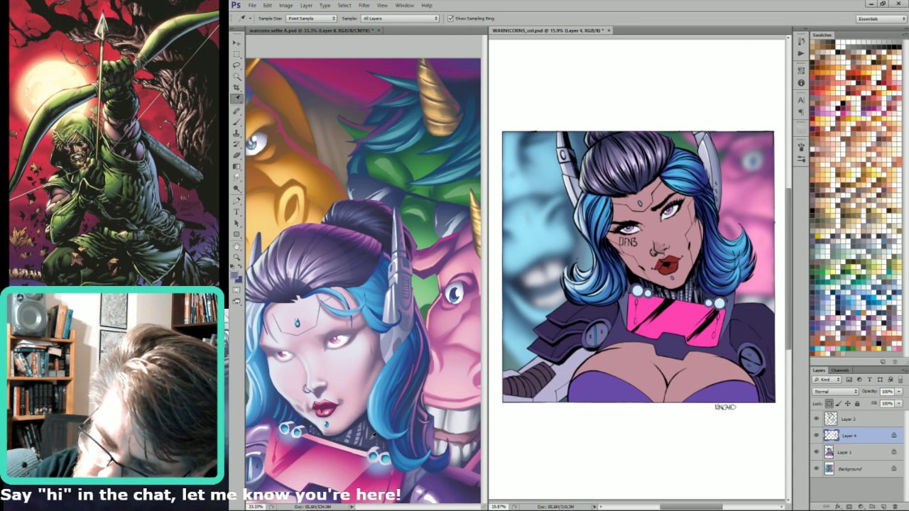
left_click(358, 438)
left_click_drag(267, 454, 332, 416)
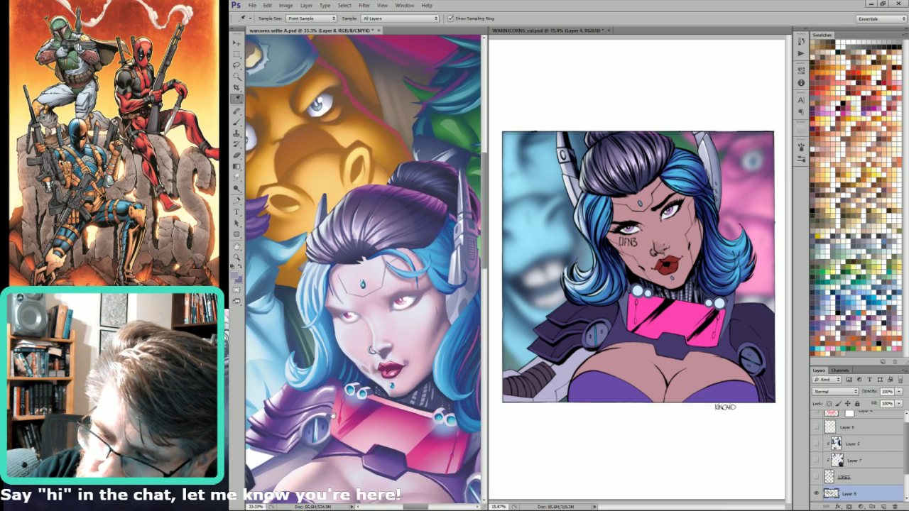
left_click(661, 248)
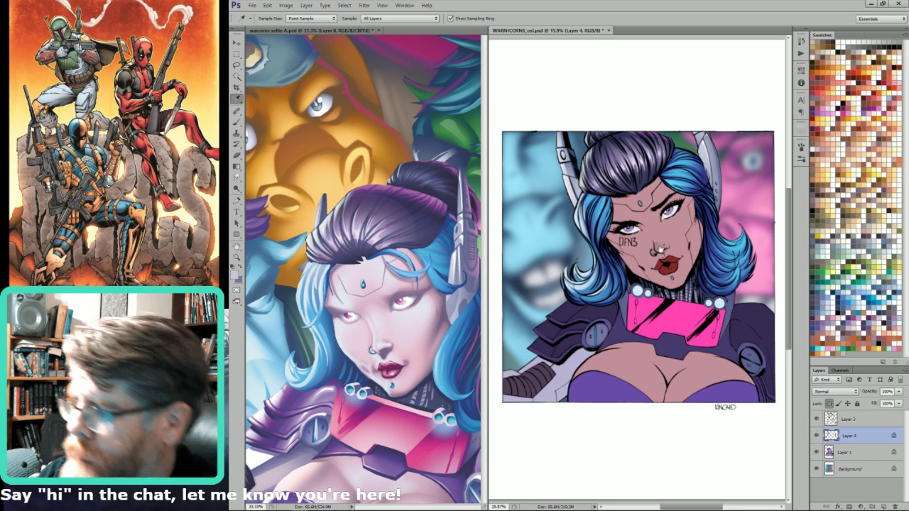
- Try to shade the outer ring of the shoulder disc by lassoing it, hiding the selection edges and brushing over it
scroll(605, 297, "up", 5)
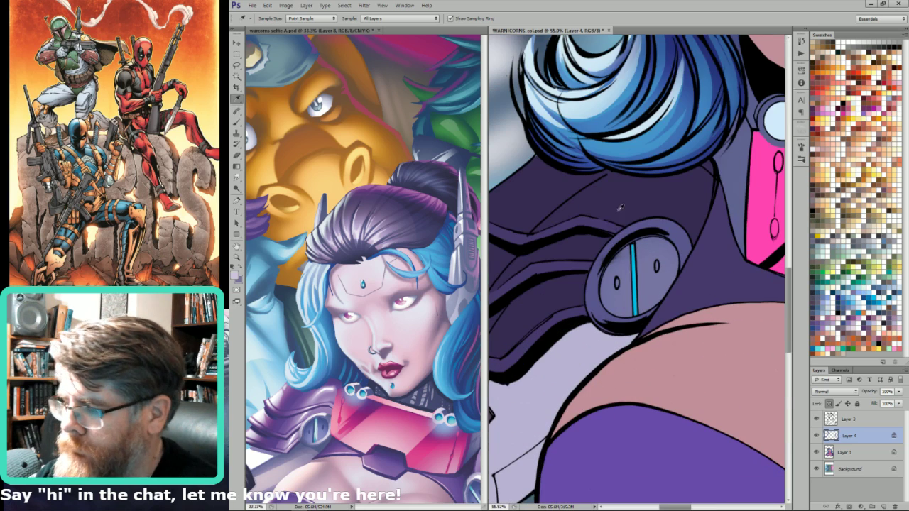
key("l")
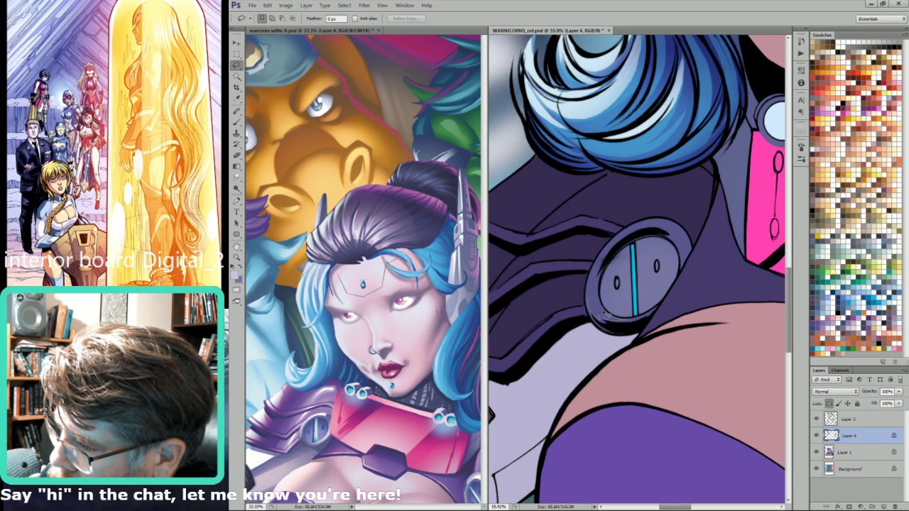
mouse_move(612, 248)
left_mouse_down()
mouse_move(585, 291)
mouse_move(624, 229)
mouse_move(585, 258)
left_mouse_up()
mouse_move(615, 327)
left_mouse_down()
mouse_move(643, 326)
mouse_move(671, 294)
mouse_move(638, 322)
mouse_move(607, 321)
mouse_move(615, 324)
left_mouse_up()
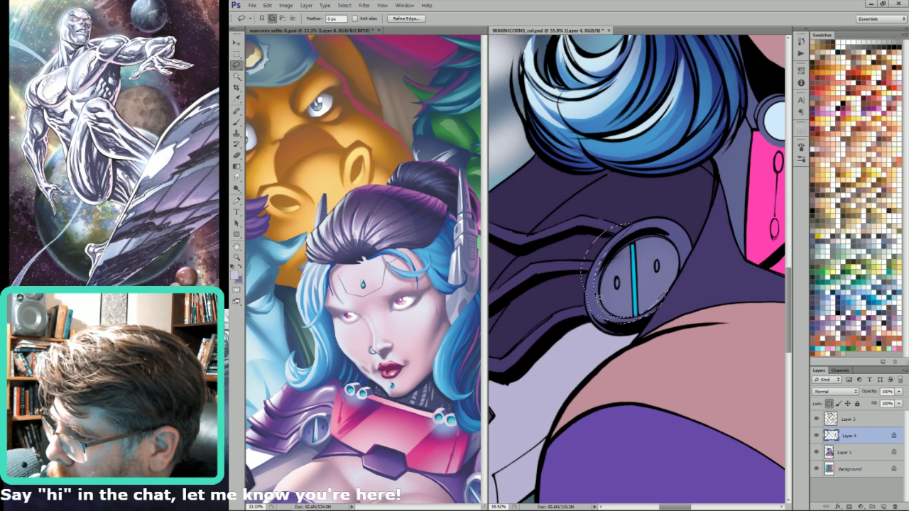
left_click_drag(617, 245, 588, 287)
mouse_move(615, 257)
left_mouse_down()
mouse_move(660, 231)
mouse_move(686, 279)
mouse_move(685, 225)
mouse_move(597, 247)
left_mouse_up()
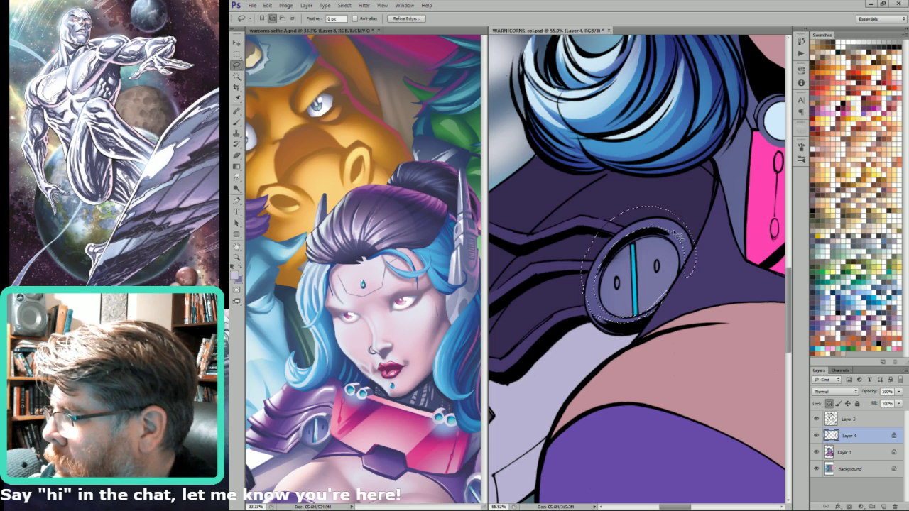
mouse_move(669, 233)
left_mouse_down()
mouse_move(689, 270)
mouse_move(659, 224)
left_mouse_up()
key("ctrl+h")
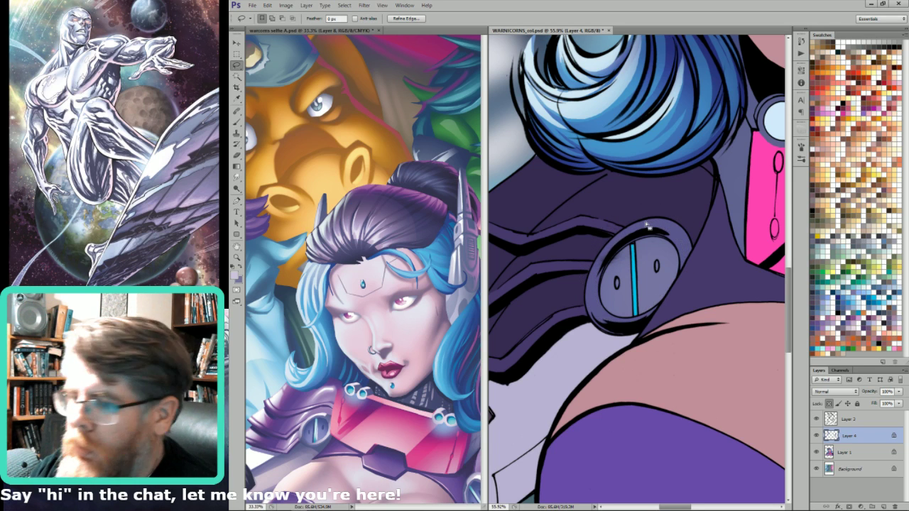
key("b")
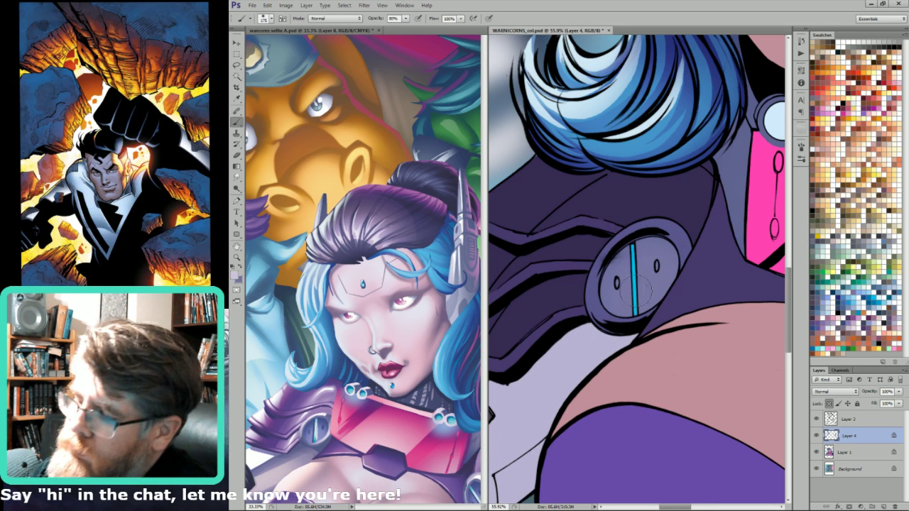
left_click(631, 321, "alt")
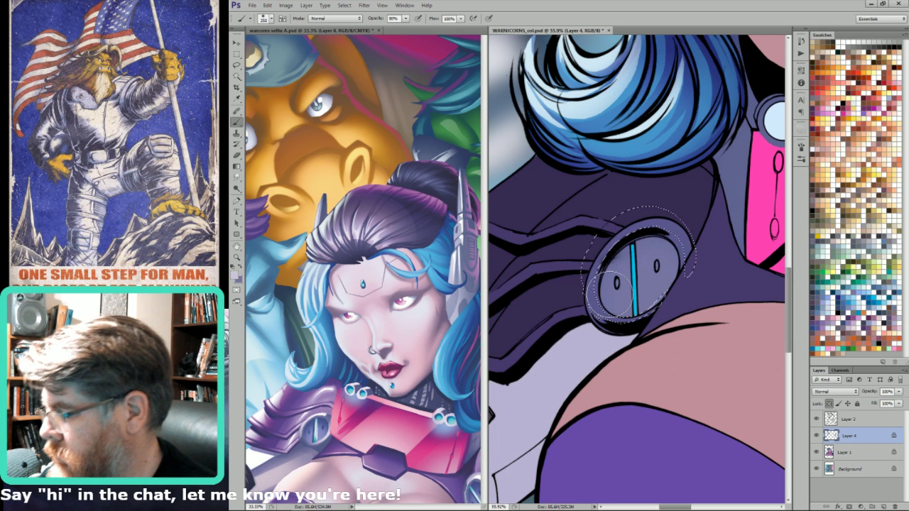
- Load Layer 4's contents as a selection to check which areas it covers, and deselect
left_click(829, 435, "ctrl")
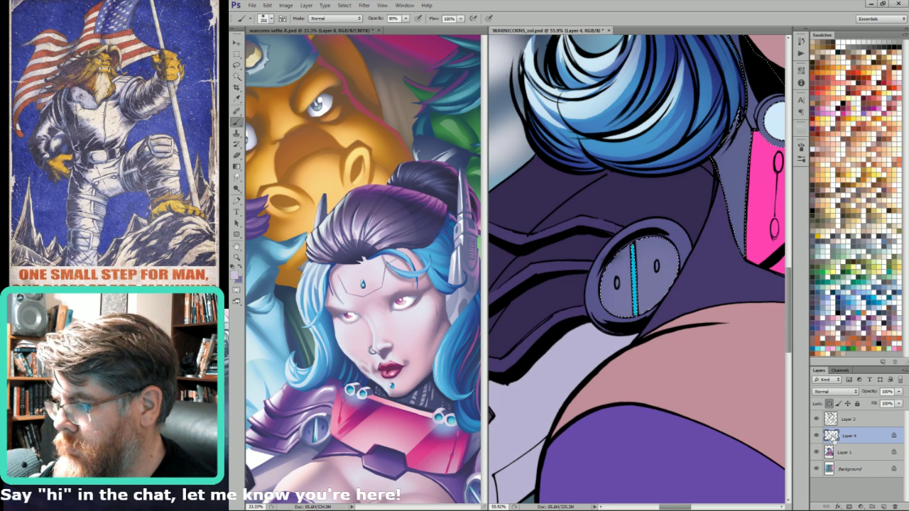
key("l")
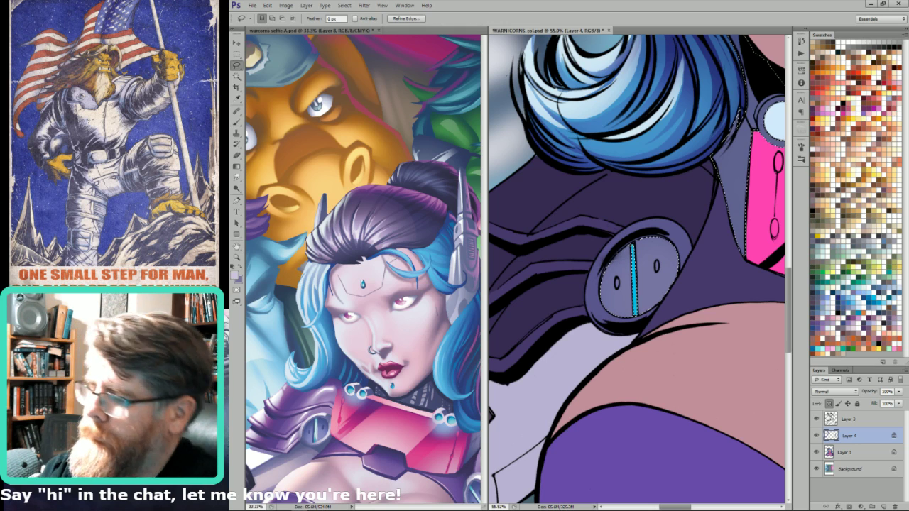
key("ctrl+d")
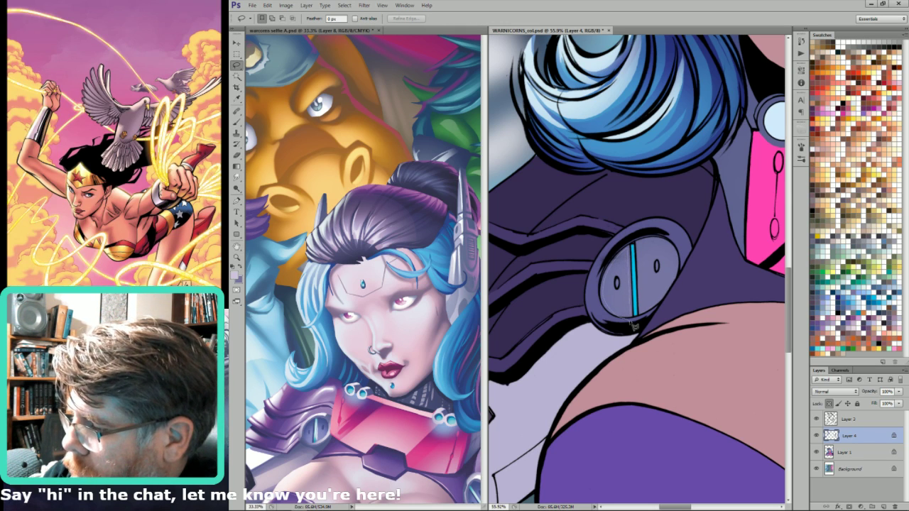
- Lasso the shoulder disc's face on both sides of the cyan bar and brush the light sampled tone over both halves
left_click_drag(634, 325, 637, 325)
mouse_move(618, 233)
left_mouse_down()
mouse_move(641, 243)
mouse_move(614, 346)
left_mouse_up()
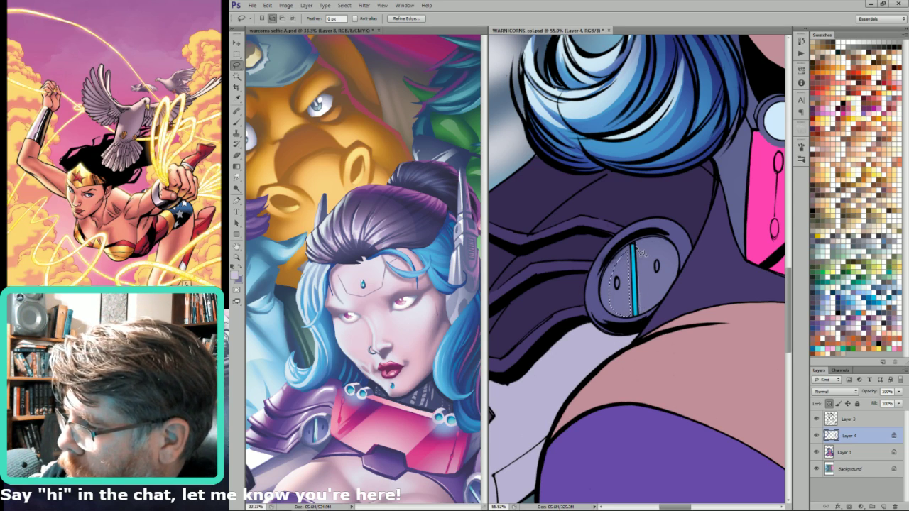
mouse_move(664, 253)
left_mouse_down()
mouse_move(669, 290)
mouse_move(642, 316)
mouse_move(646, 247)
left_mouse_up()
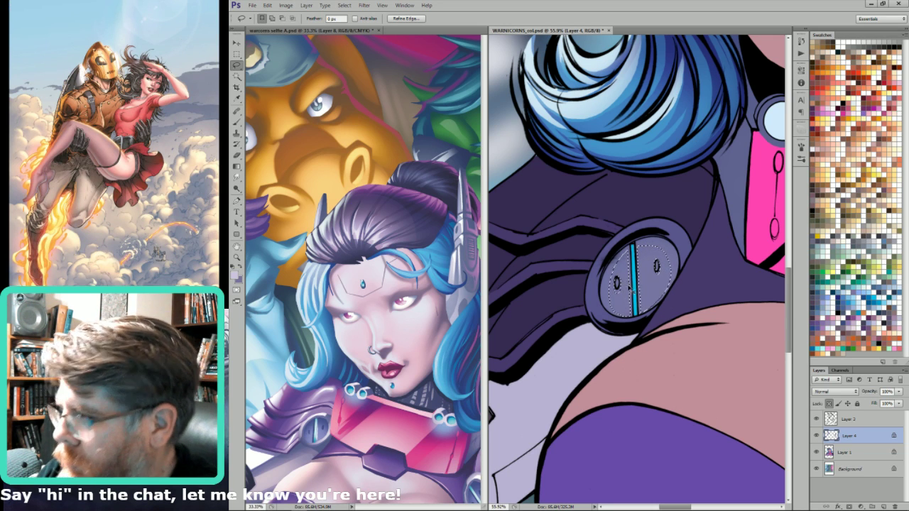
key("b")
mouse_move(657, 299)
left_mouse_down()
mouse_move(653, 275)
mouse_move(636, 277)
mouse_move(632, 315)
mouse_move(653, 321)
mouse_move(656, 292)
mouse_move(619, 293)
mouse_move(652, 292)
left_mouse_up()
key("x")
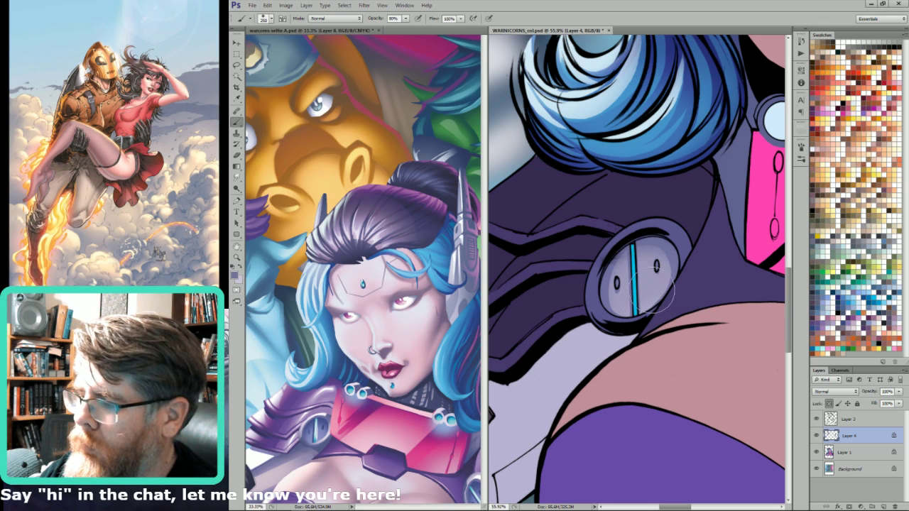
key("x")
key("ctrl+0")
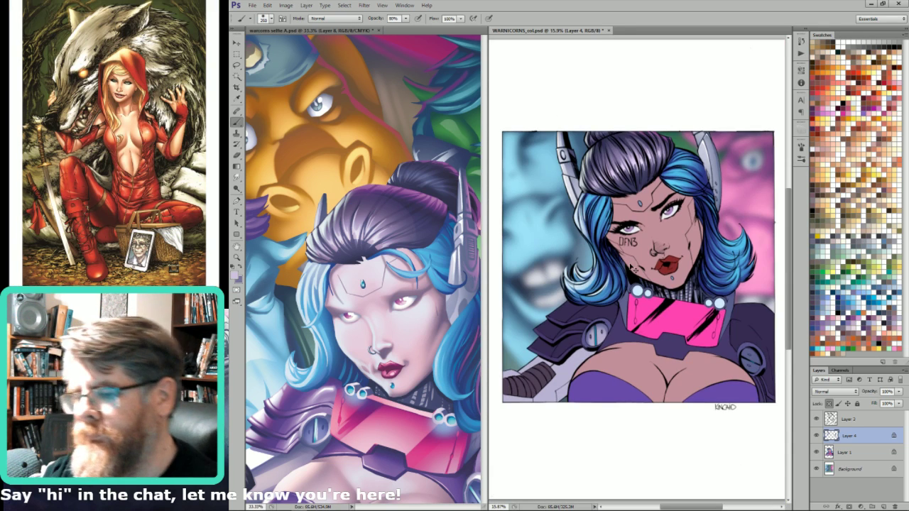
- Lasso the other shoulder disc's face, subtract the bar across it, hide the selection edges and brush the light tone over it
left_click_drag(690, 312, 784, 392)
key("l")
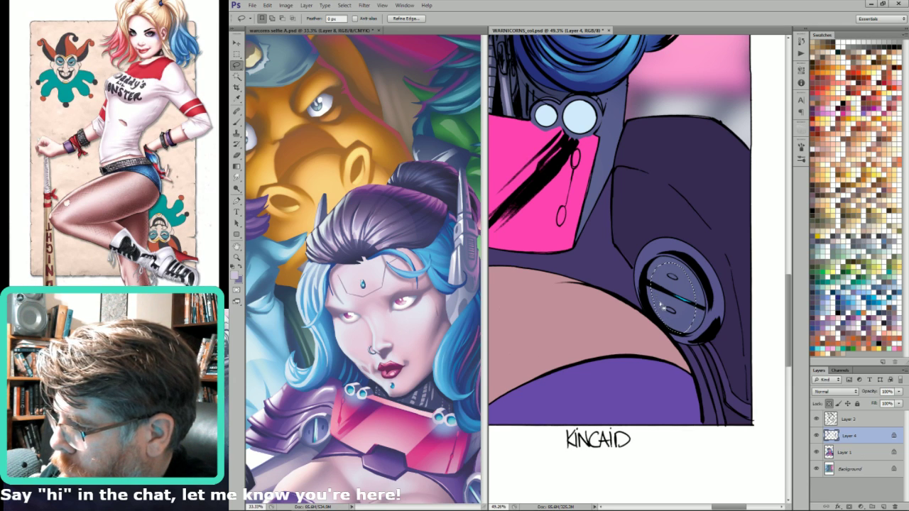
mouse_move(654, 305)
left_mouse_down()
mouse_move(666, 328)
mouse_move(695, 336)
mouse_move(702, 295)
mouse_move(690, 276)
mouse_move(668, 264)
mouse_move(655, 284)
mouse_move(680, 265)
mouse_move(658, 297)
mouse_move(676, 312)
left_mouse_up()
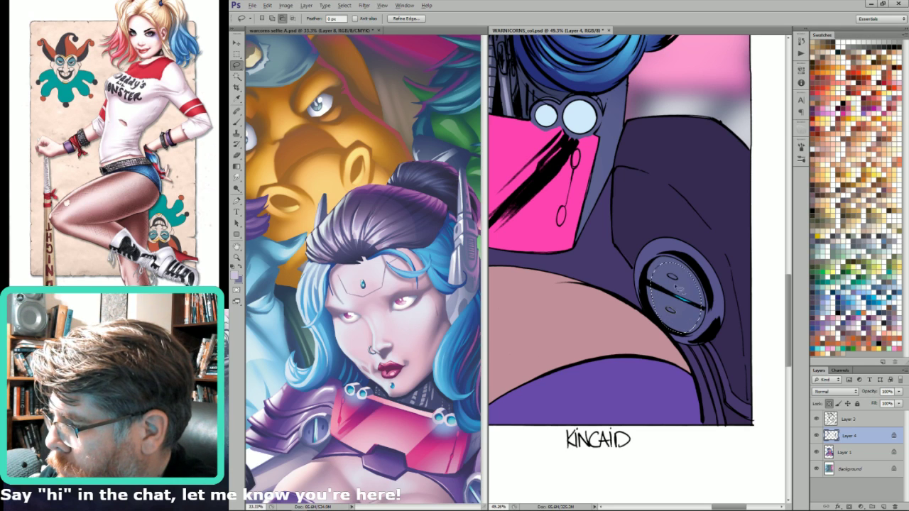
mouse_move(674, 272)
left_mouse_down()
mouse_move(701, 317)
mouse_move(708, 311)
mouse_move(649, 282)
mouse_move(683, 302)
mouse_move(678, 284)
mouse_move(682, 305)
mouse_move(701, 314)
left_mouse_up()
key("ctrl+h")
key("b")
key("ctrl+0")
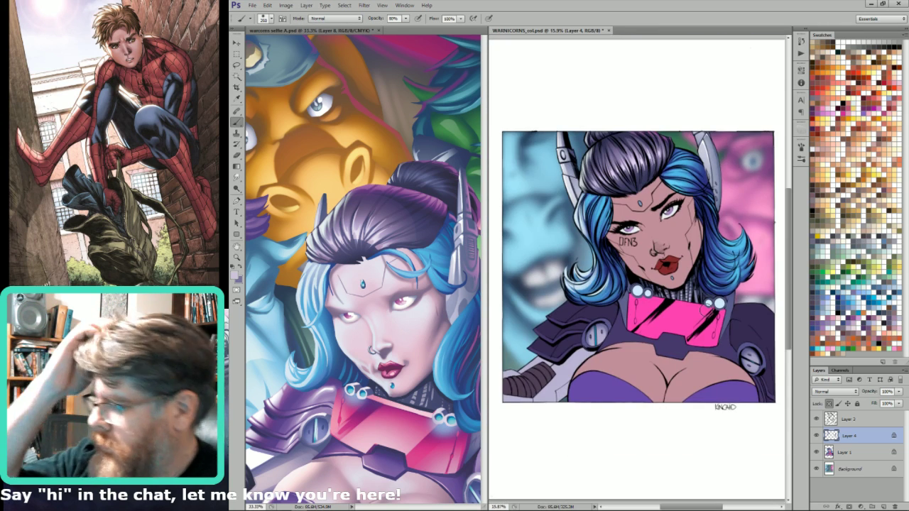
- Lasso the upper rims of the collar's round lights and the collar edge beside them, and apply light gradients
left_click_drag(677, 265, 756, 324)
key("l")
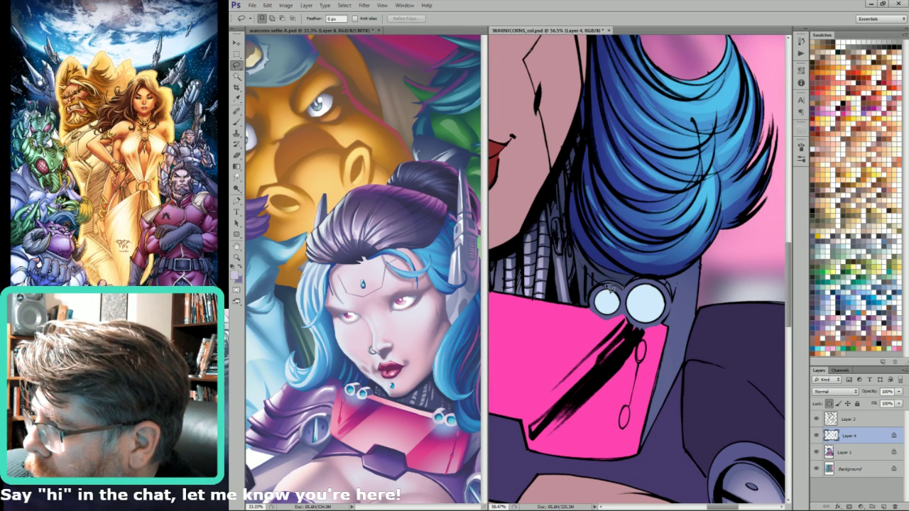
key("g")
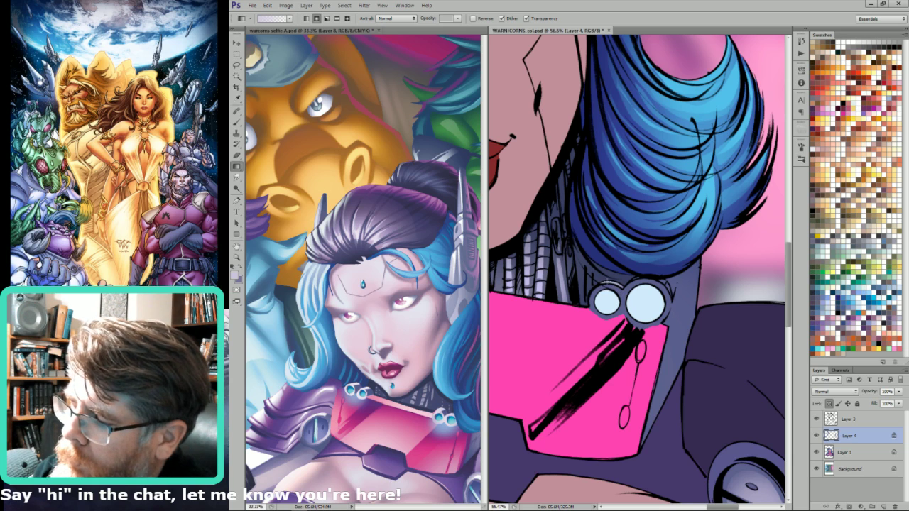
key("l")
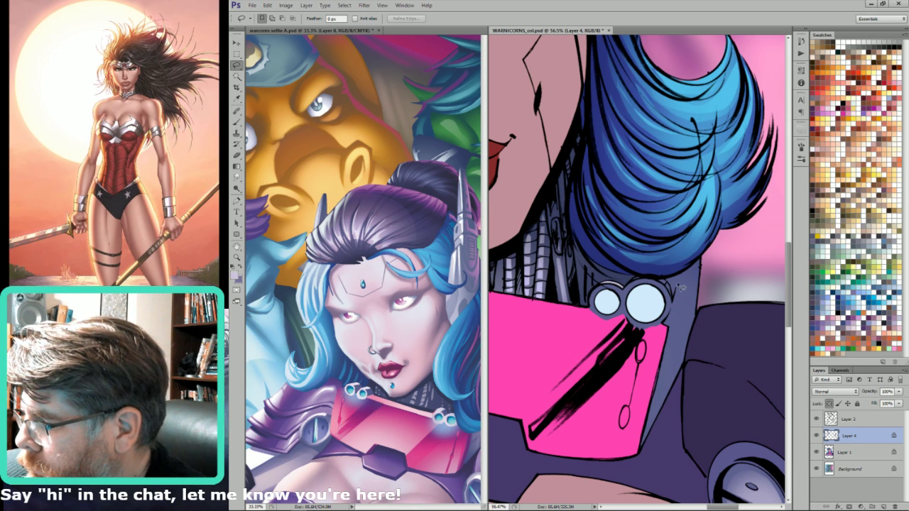
mouse_move(673, 282)
left_mouse_down()
mouse_move(678, 349)
mouse_move(681, 298)
mouse_move(674, 346)
mouse_move(691, 271)
left_mouse_up()
key("g")
key("l")
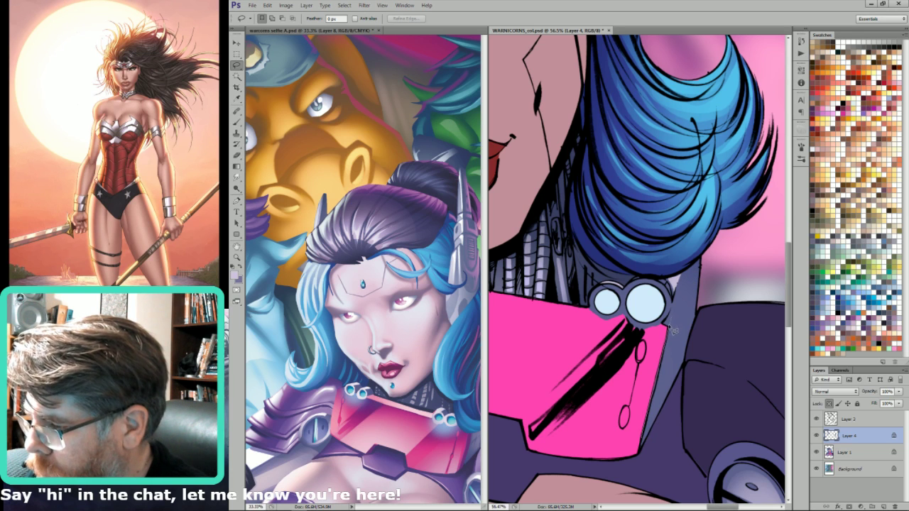
- Lasso the collar's side panel beside the pink plate, lay an 80% gradient of a dark blue sampled from the reference, and deselect
left_click_drag(708, 244, 657, 448)
key("i")
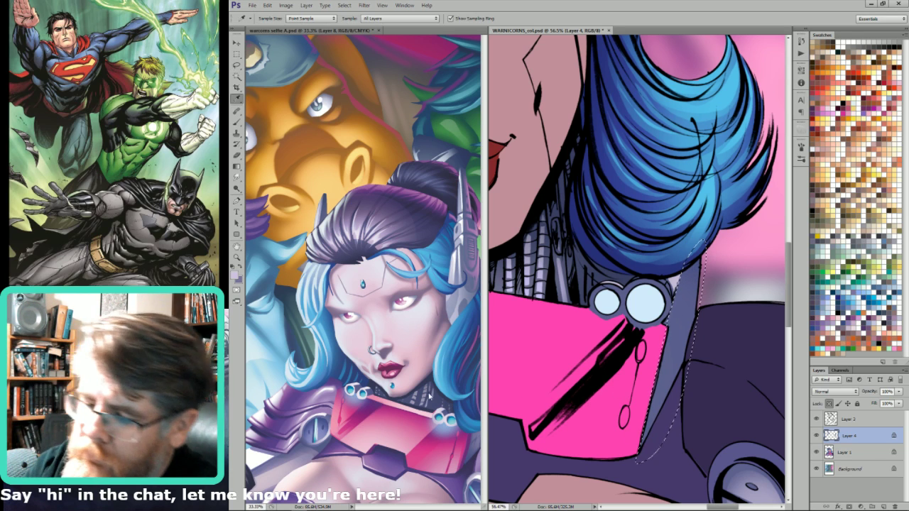
left_click_drag(464, 375, 402, 377)
left_click(434, 378)
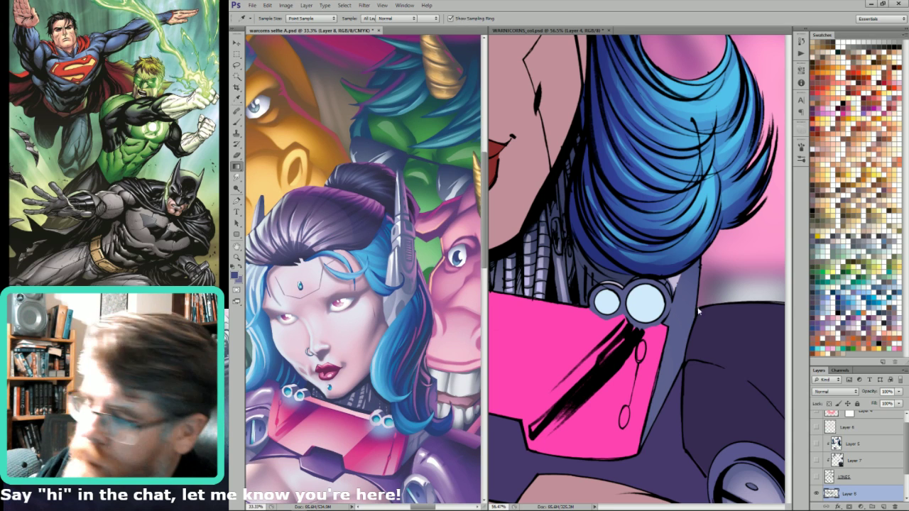
key("g")
left_click(712, 315)
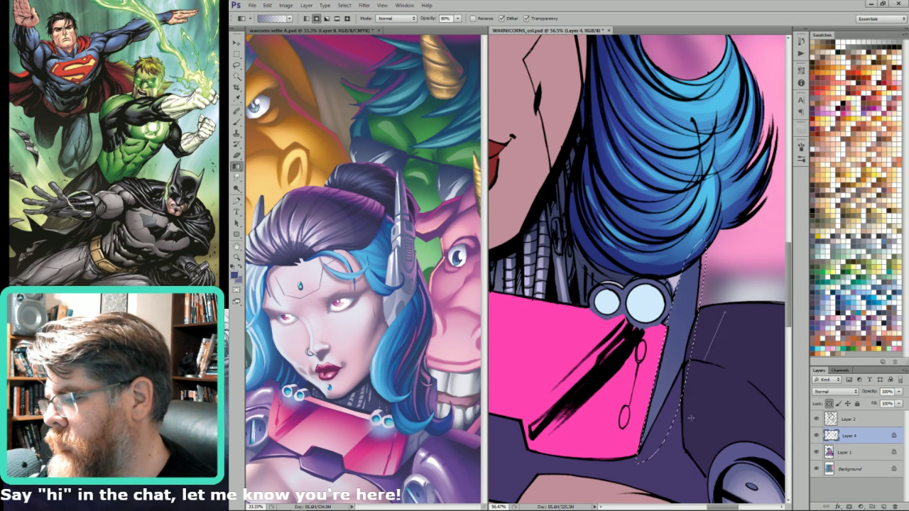
key("l")
key("ctrl+d")
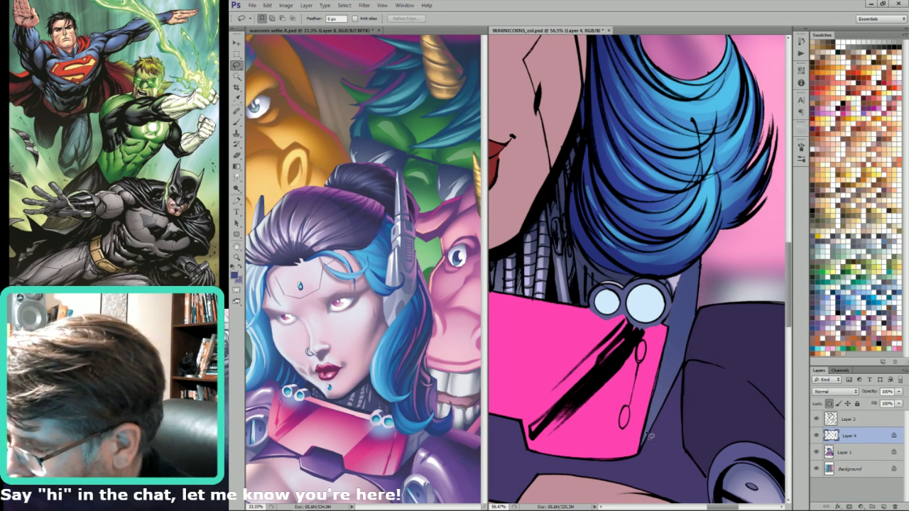
- Lasso the inner facet of that collar panel, hide the selection edges and shade it with a 30% gradient in tones sampled from the reference
left_click_drag(645, 434, 672, 330)
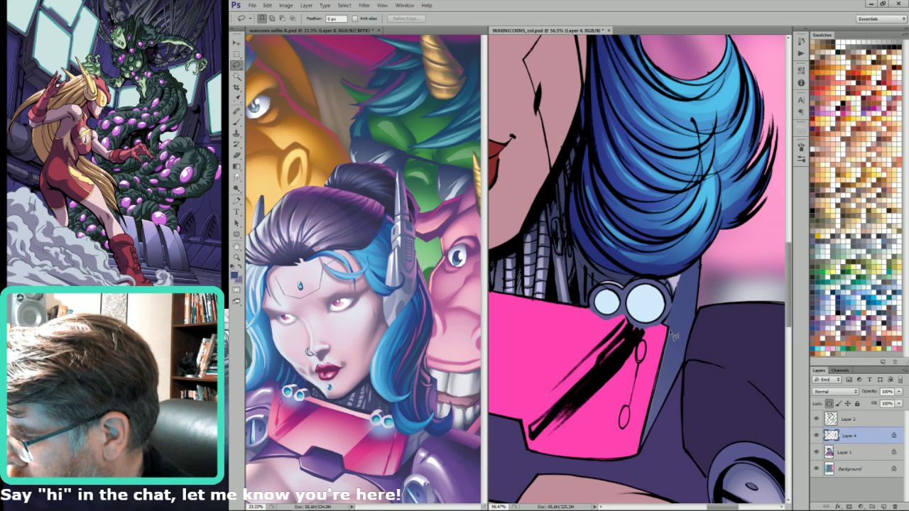
mouse_move(689, 300)
left_mouse_down()
mouse_move(683, 367)
mouse_move(649, 439)
left_mouse_up()
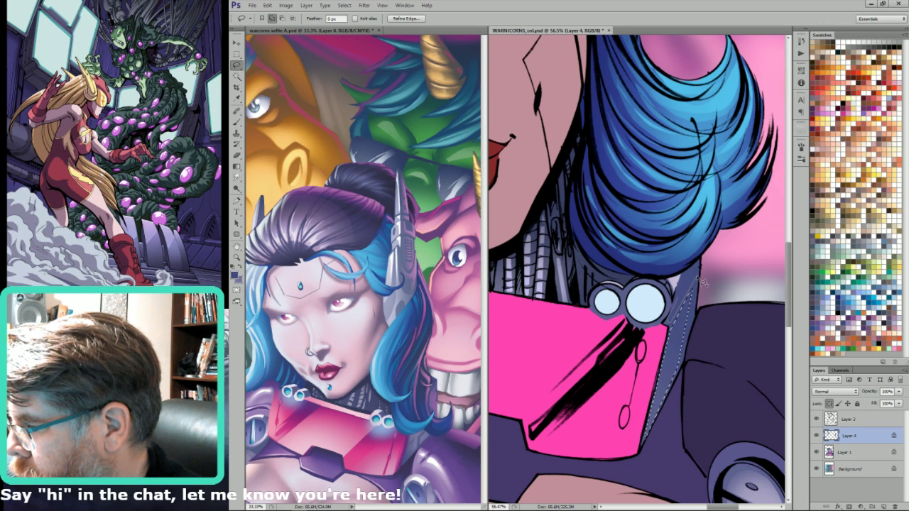
key("ctrl+h")
key("g")
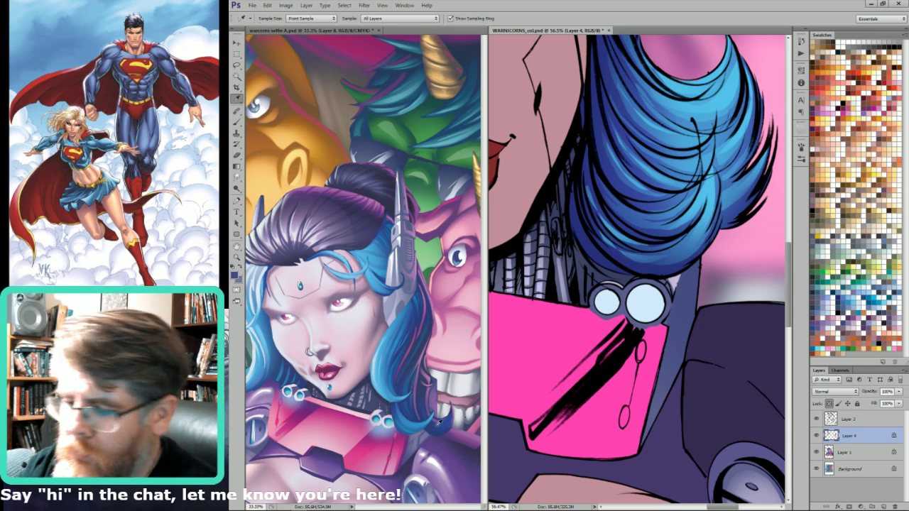
left_click_drag(689, 363, 702, 255)
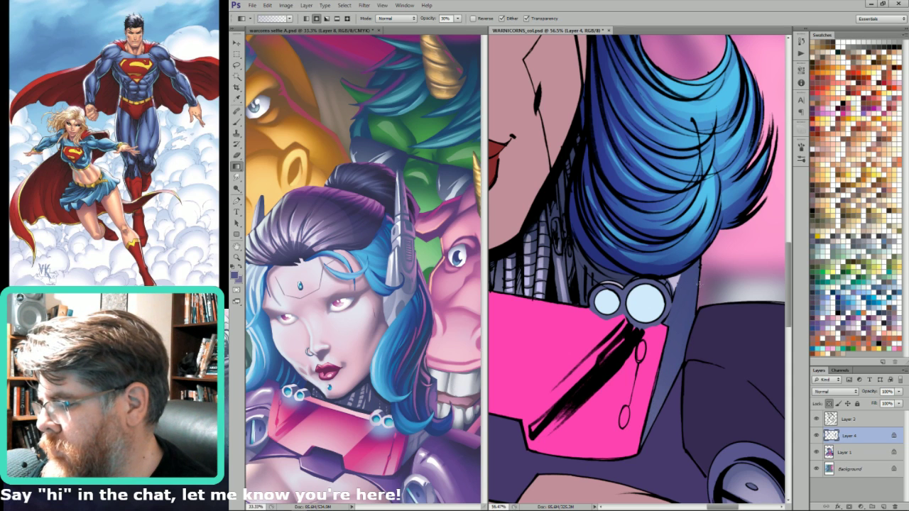
left_click(418, 433, "alt")
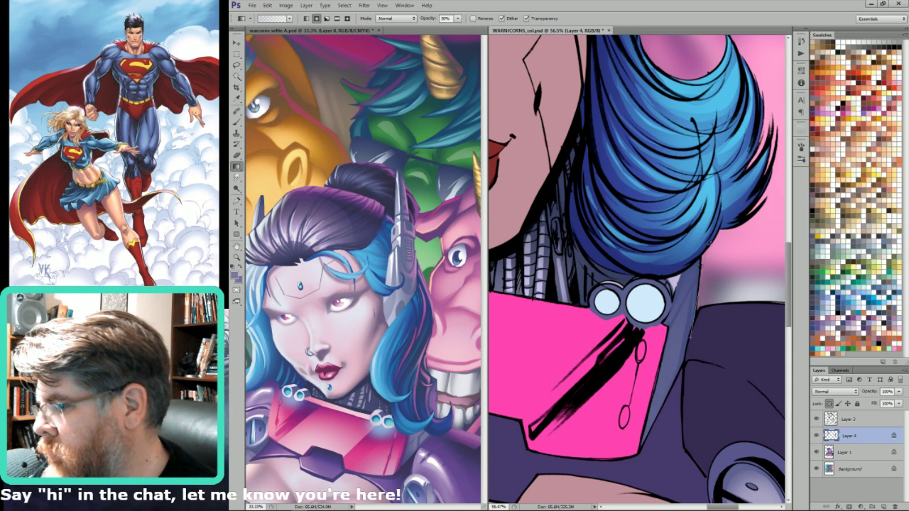
- Lasso the narrow collar strip under the hair on the opposite side and apply a gradient of a light tone sampled from the reference
left_click_drag(520, 357, 710, 375)
left_click_drag(564, 345, 679, 361)
left_click_drag(624, 327, 680, 345)
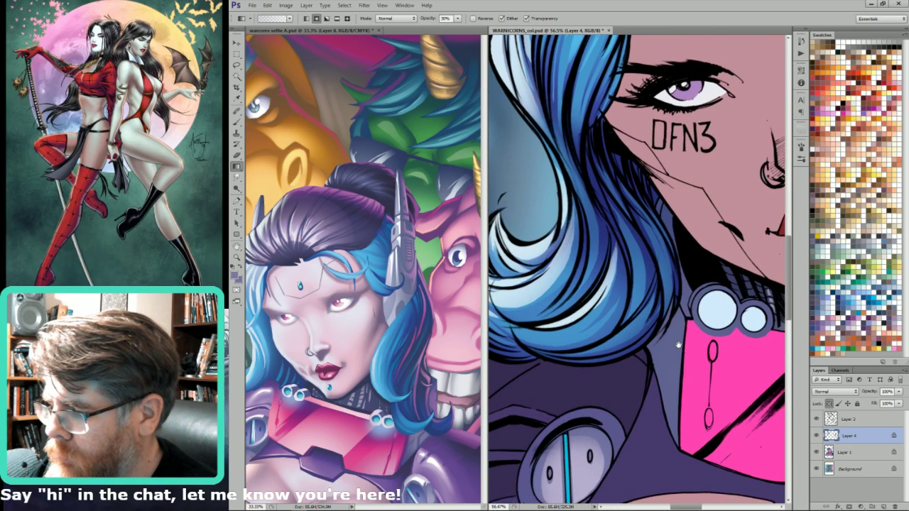
key("l")
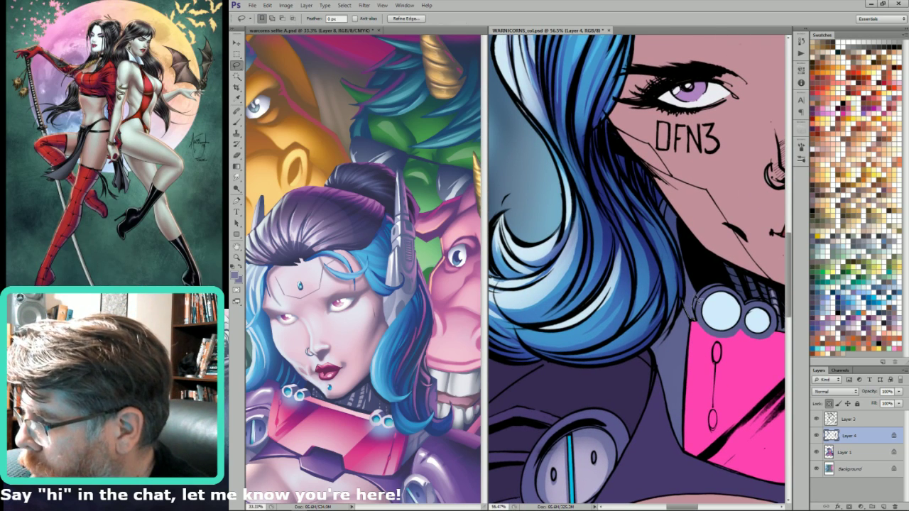
key("i")
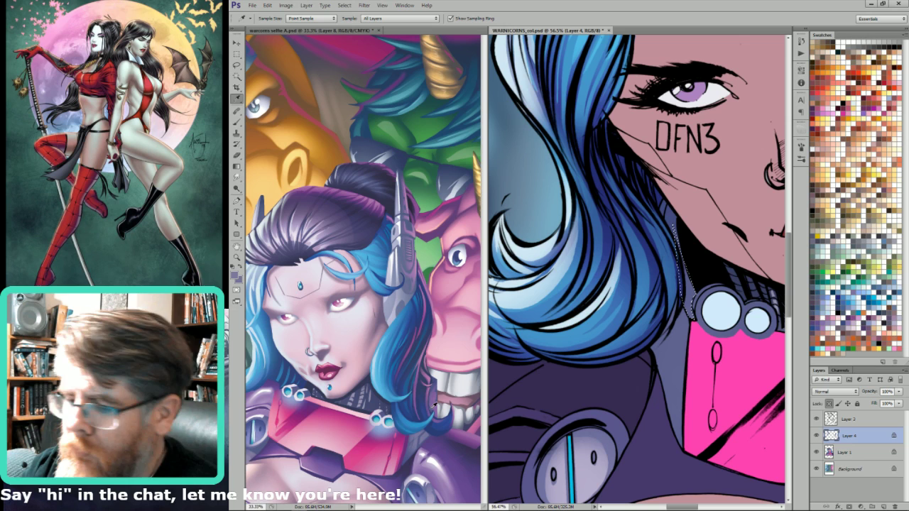
left_click(390, 415)
key("g")
left_click_drag(700, 314, 695, 260)
key("l")
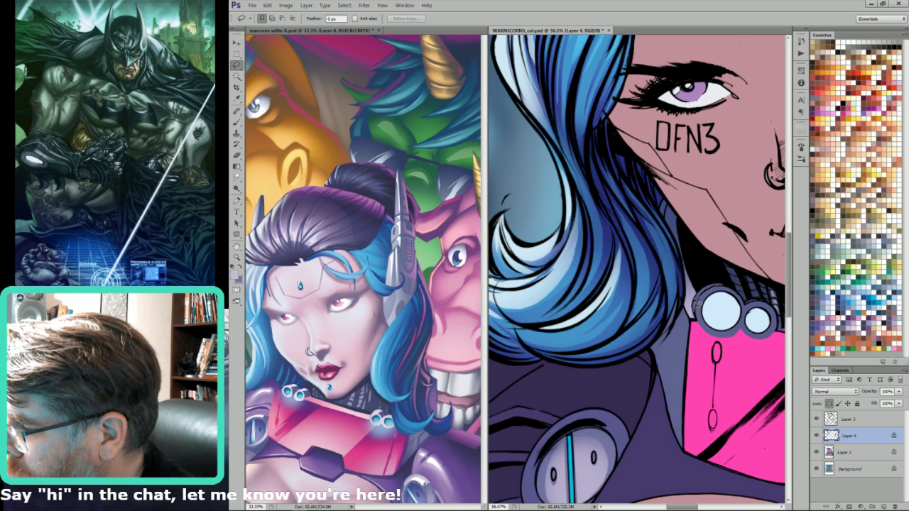
- Highlight the rim of the large round light with an 80% gradient, and shade the collar panel below it with a 40% gradient
key("g")
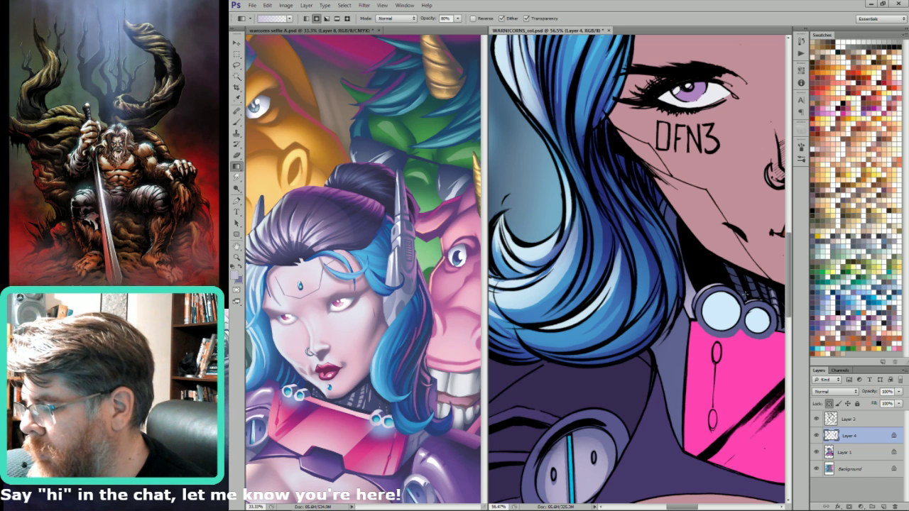
key("l")
key("ctrl+d")
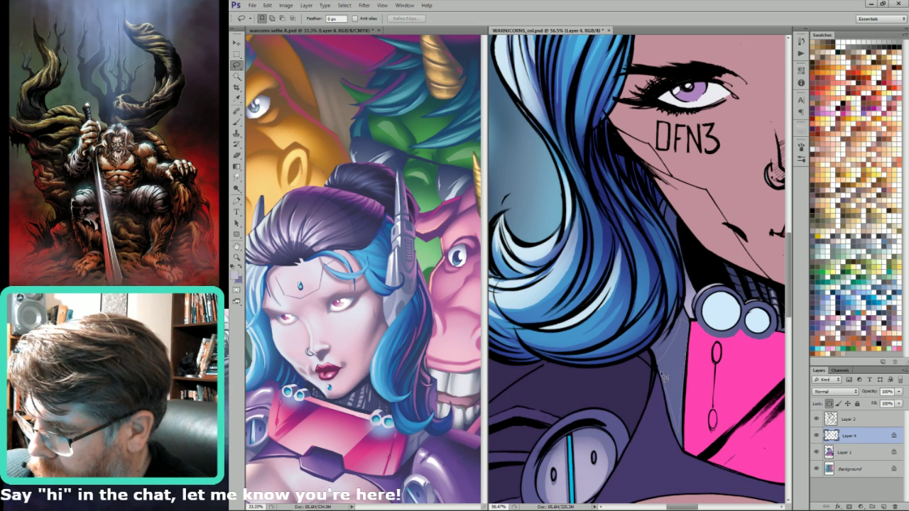
key("g")
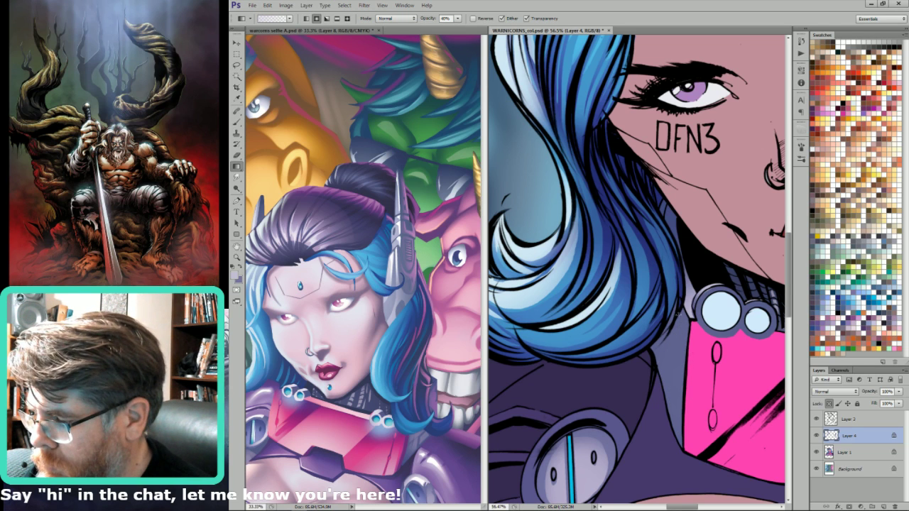
left_click_drag(678, 314, 673, 429)
- Merge Layer 4 down into Layer 1
left_click_drag(752, 383, 568, 369)
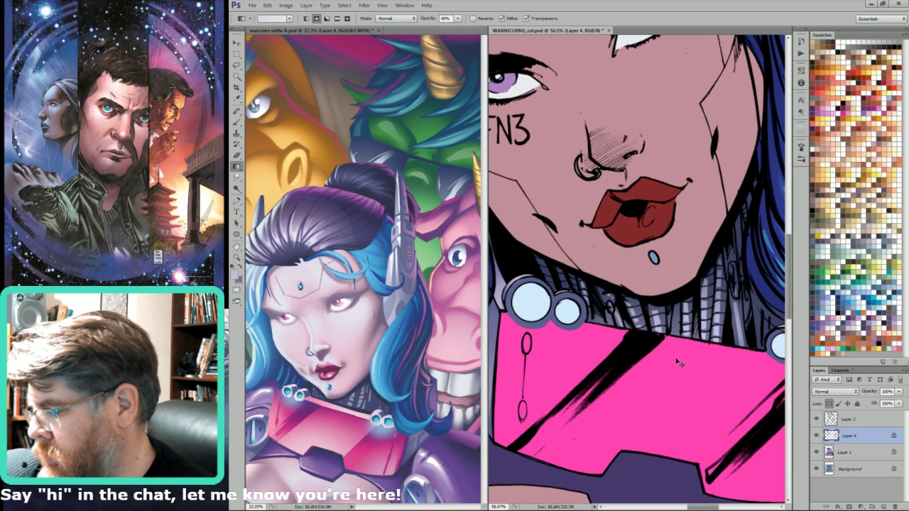
key("ctrl+e")
key("ctrl+minus")
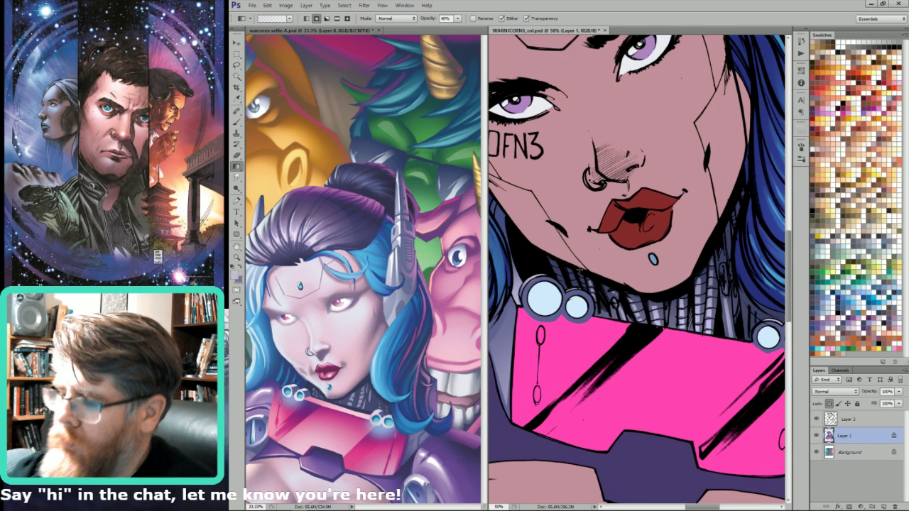
- Lasso the pink chest plate along the lower edge of the round lights, clean up that edge with the sampled pink, and deselect
scroll(537, 294, "up", 4)
key("l")
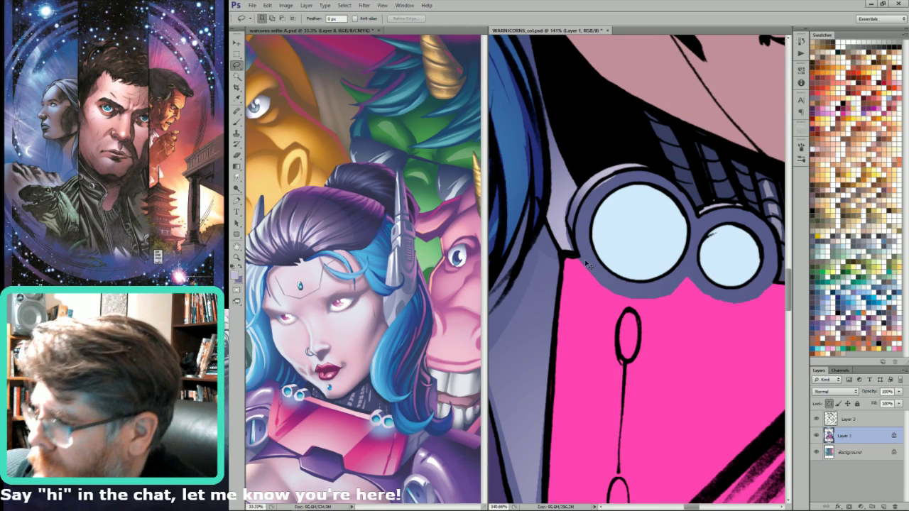
key("g")
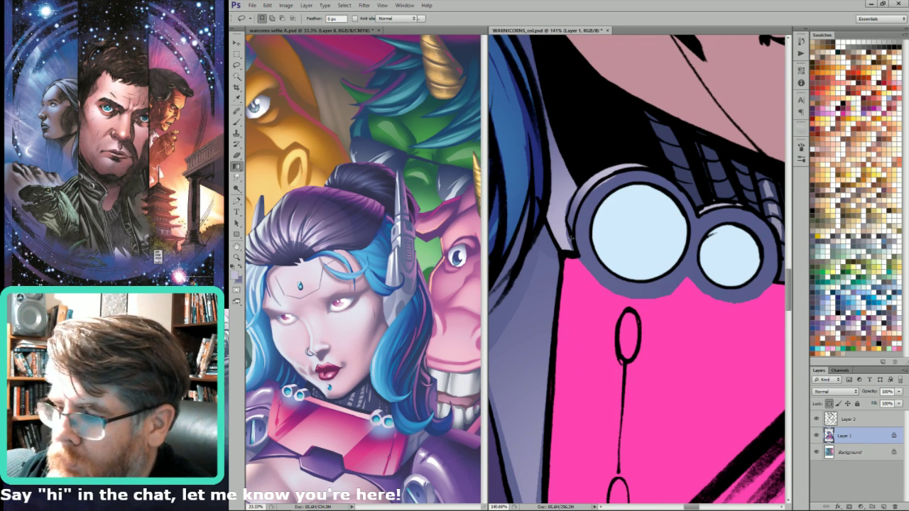
key("l")
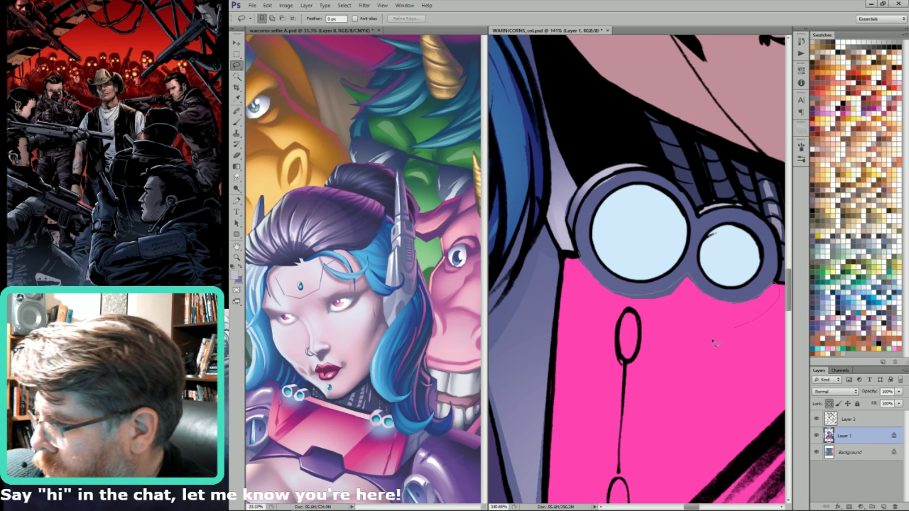
left_click_drag(714, 343, 578, 262)
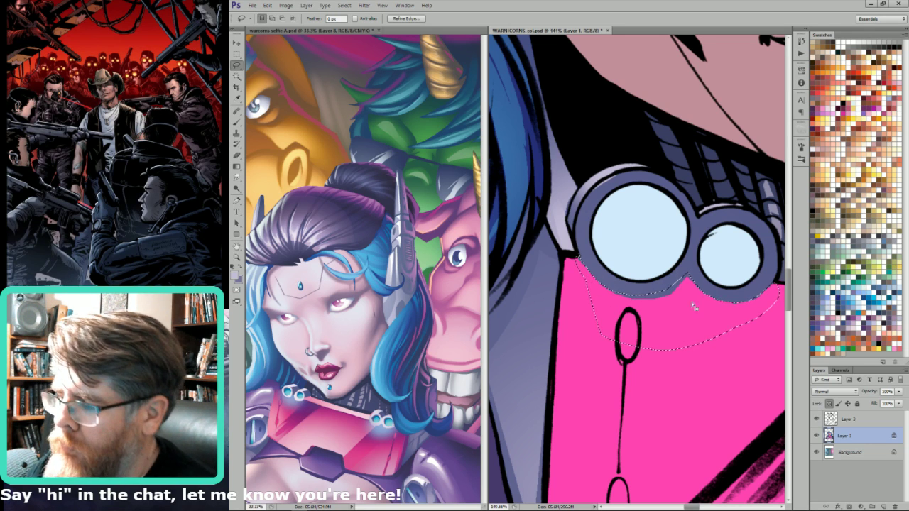
key("i")
key("ctrl+d")
key("ctrl+minus")
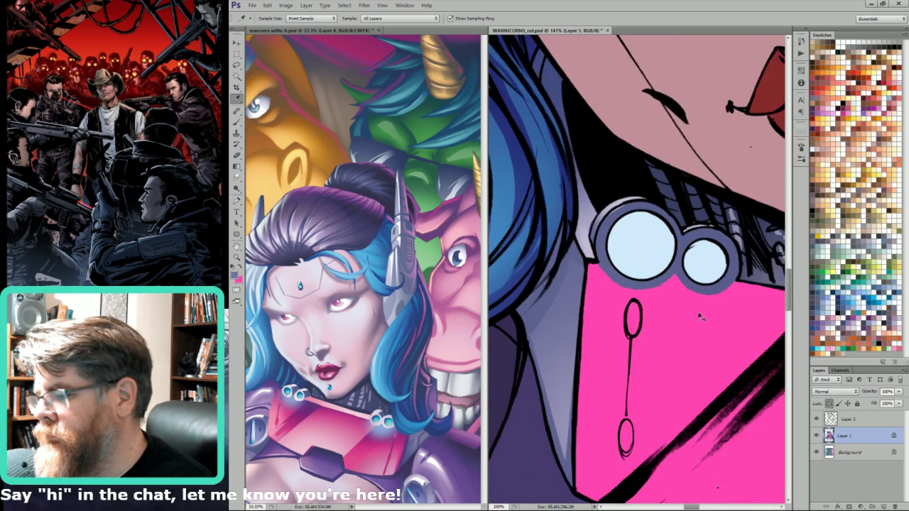
- Clean up the pink edge beneath the large round light at the plate's opposite corner with a lasso selection, and ready the elliptical marquee
key("ctrl+minus")
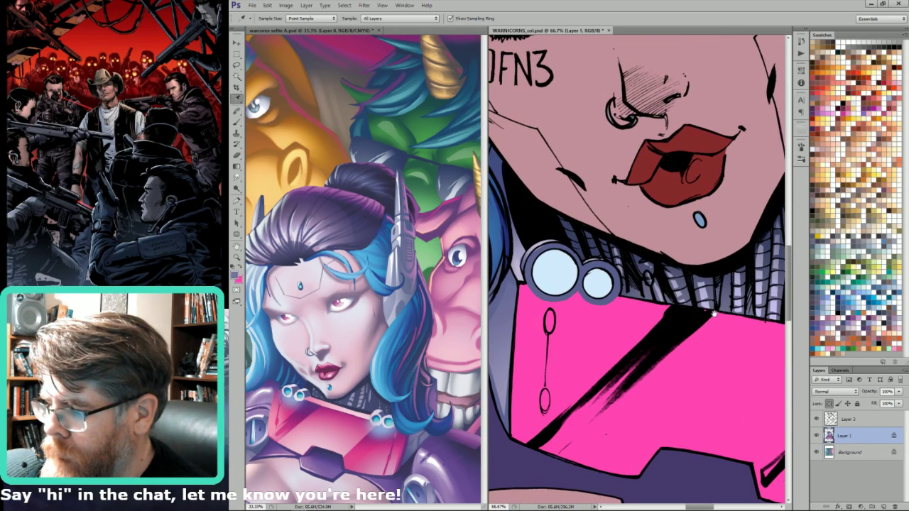
key("ctrl+7")
left_click_drag(710, 317, 485, 308)
key("ctrl+2")
left_click_drag(704, 355, 558, 278)
key("l")
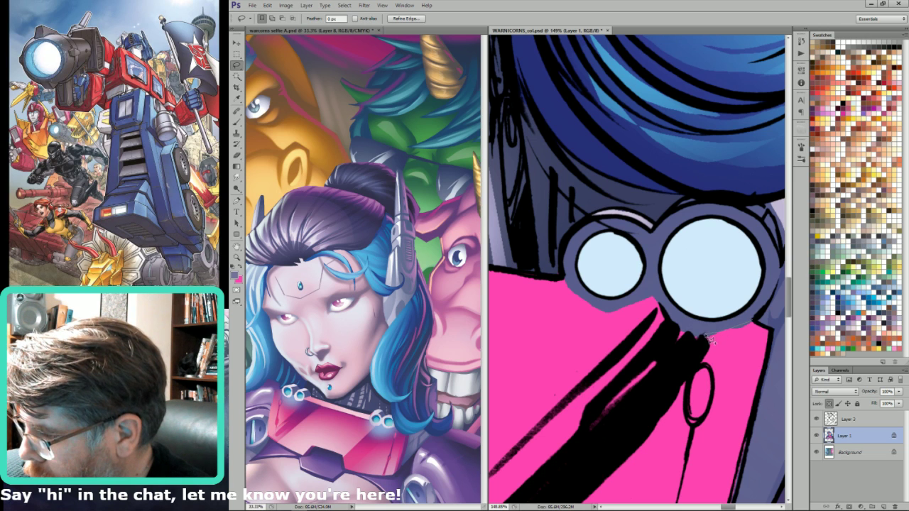
mouse_move(668, 323)
left_mouse_down()
mouse_move(698, 359)
mouse_move(750, 341)
mouse_move(747, 318)
left_mouse_up()
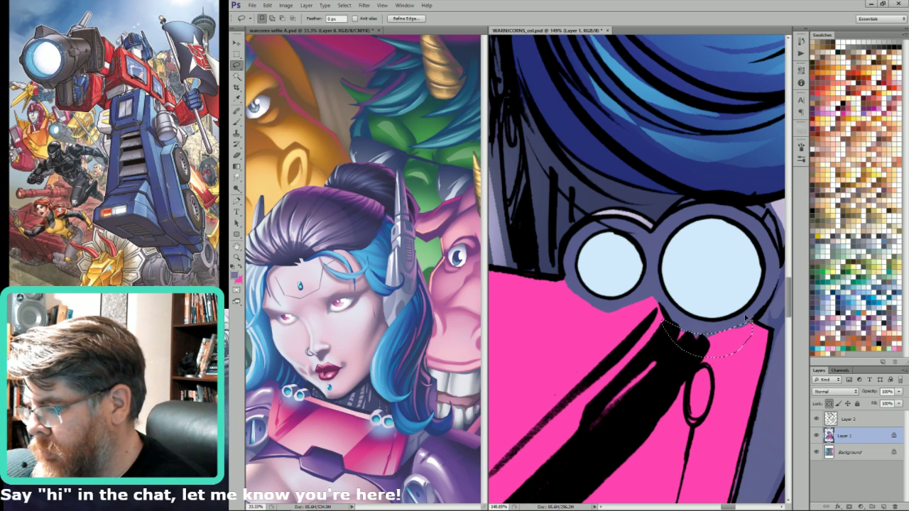
key("ctrl+d")
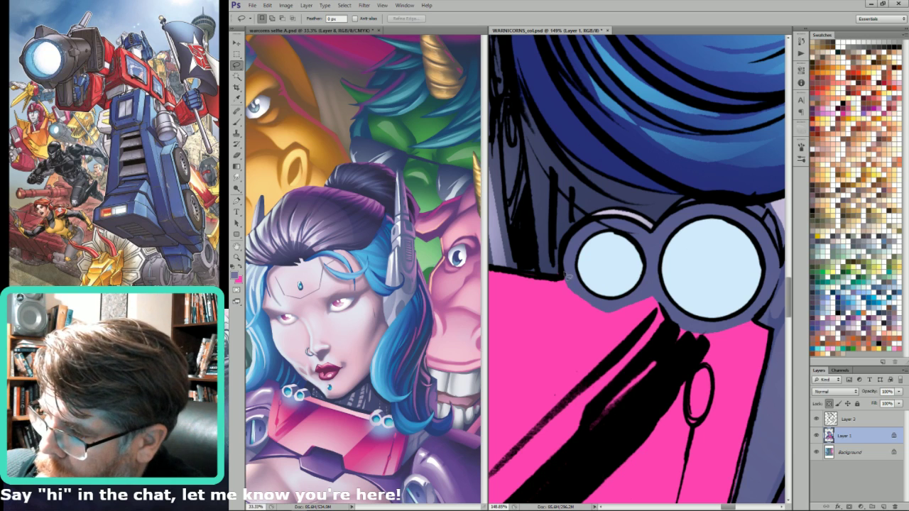
key("m")
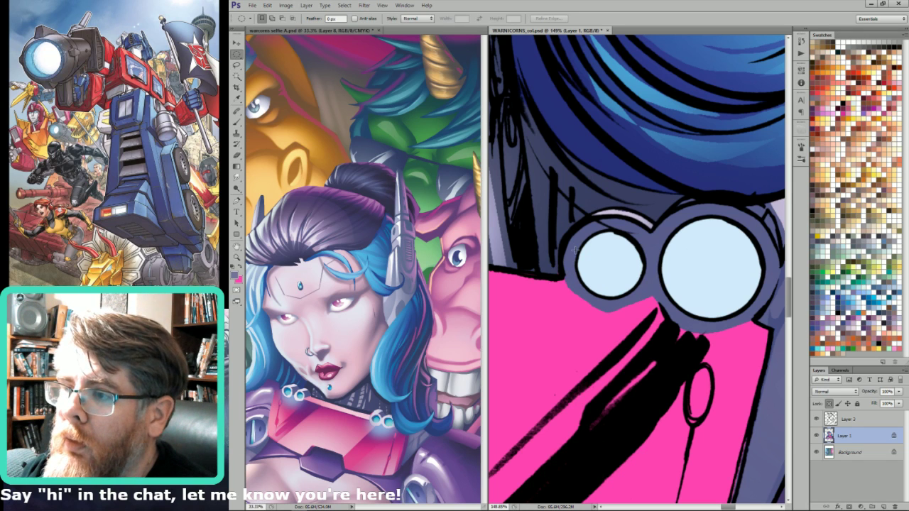
- Round off the purple housing beneath the small round light using an elliptical selection limited to the pink and filled with sampled purple
left_click_drag(560, 226, 649, 325)
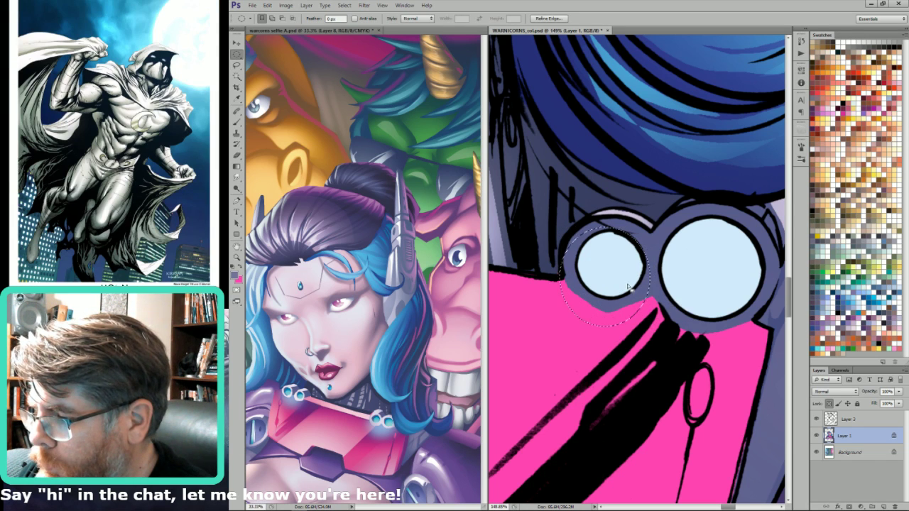
left_click_drag(628, 288, 631, 269)
left_click_drag(564, 225, 639, 281)
key("w")
key("i")
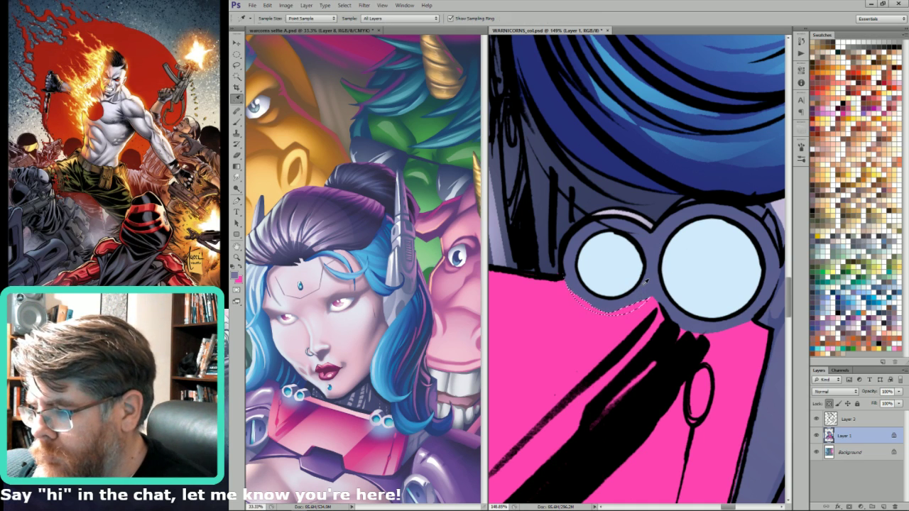
left_click(645, 282)
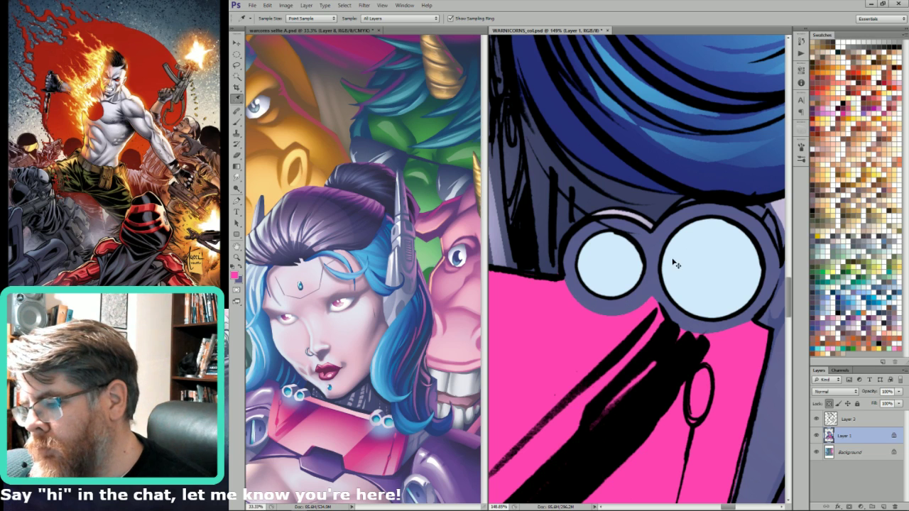
- Round off the purple housing beneath the large round light with an elliptical selection limited to the pink, and deselect
key("m")
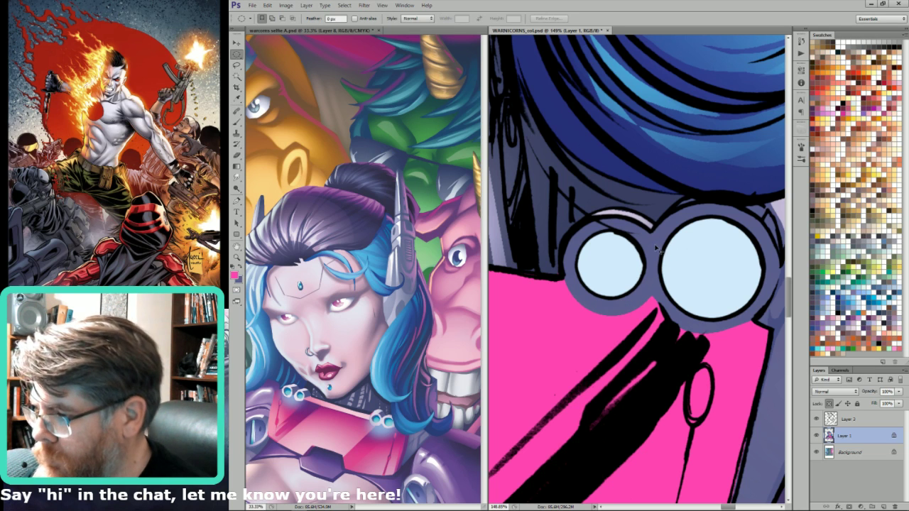
left_click_drag(645, 219, 745, 252)
left_click_drag(684, 232, 751, 279)
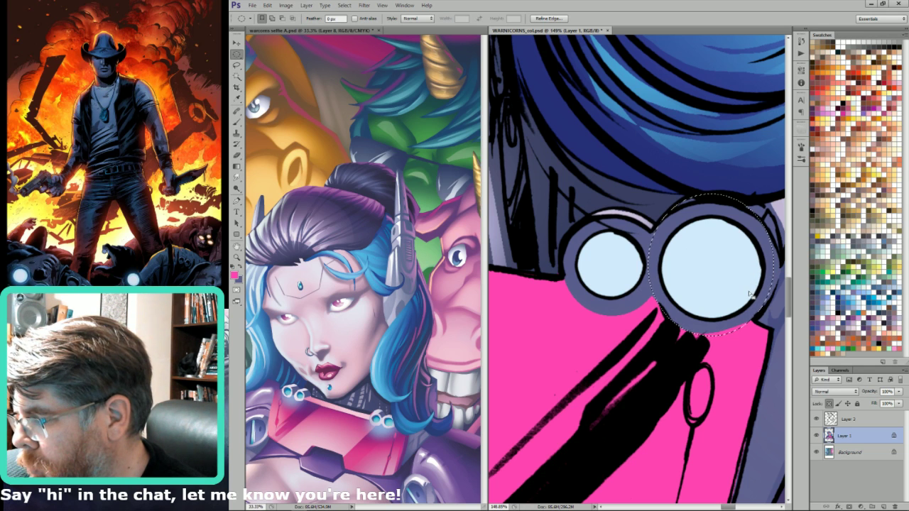
key("w")
left_click(737, 329, "alt+shift")
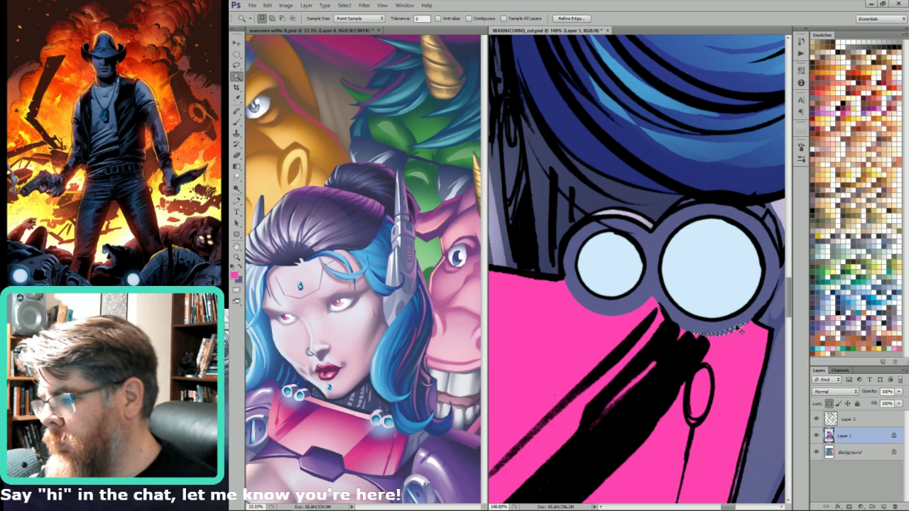
key("ctrl+d")
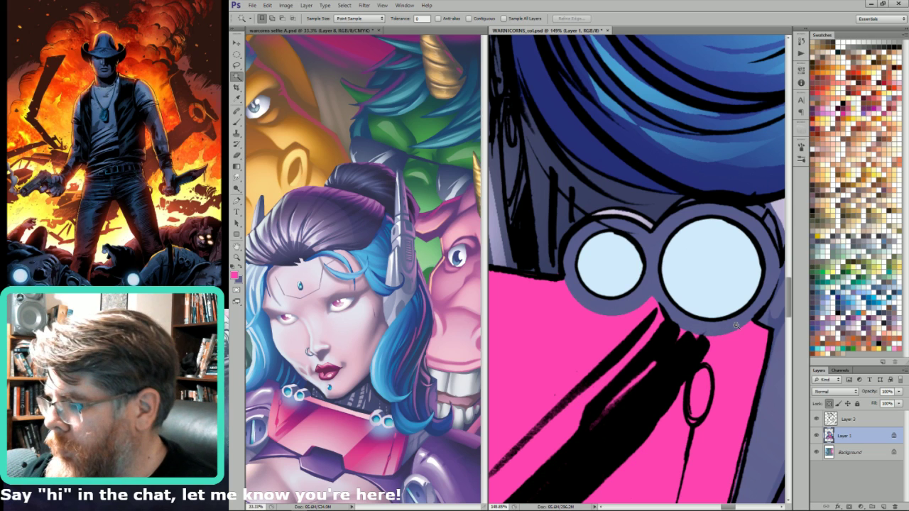
- Turn on Contiguous for the Magic Wand and touch up the notch between the two round housings with a lasso selection
left_click(473, 19)
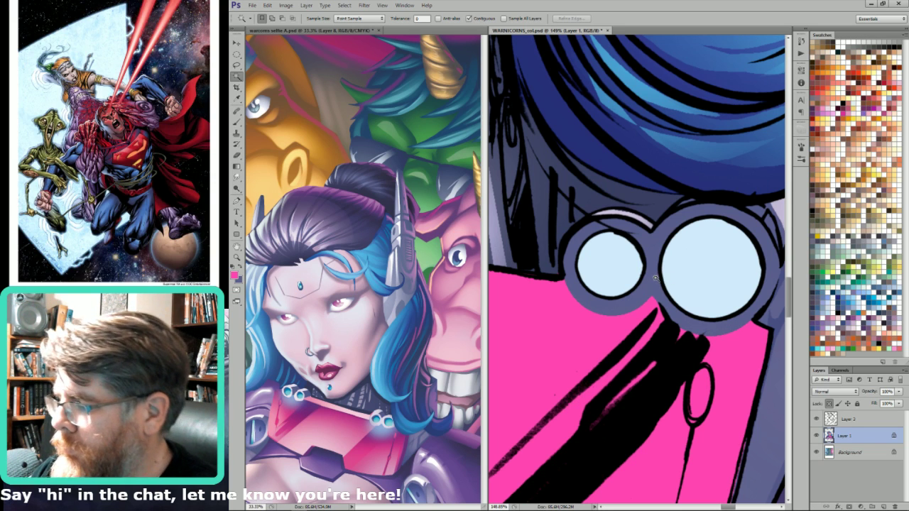
key("l")
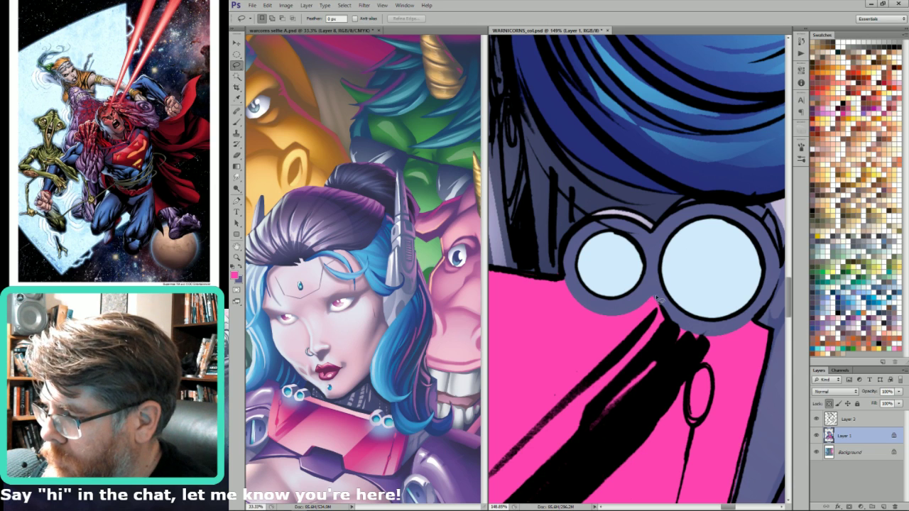
key("i")
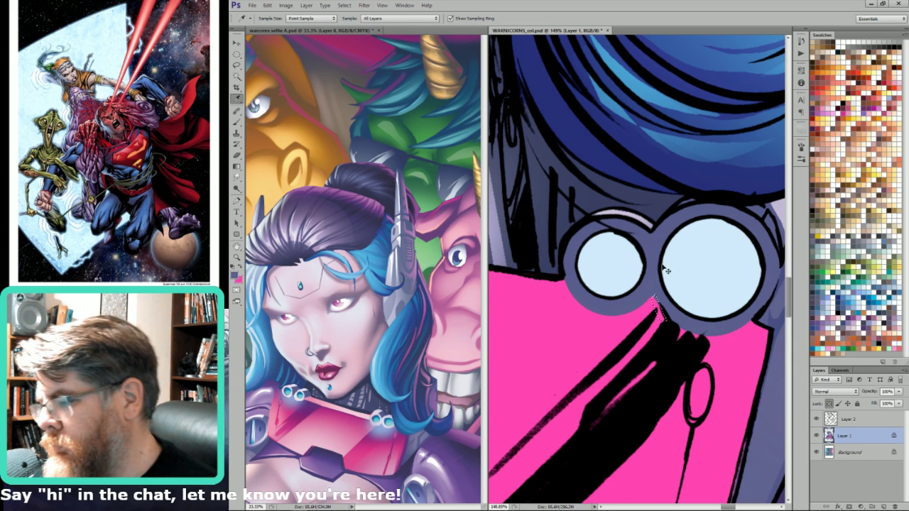
key("w")
key("ctrl+0")
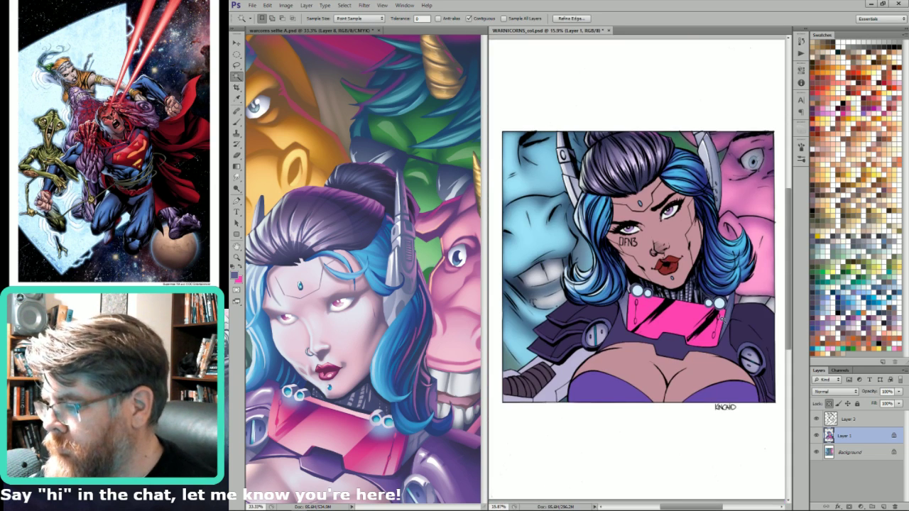
key("ctrl+7")
left_click(692, 310)
key("i")
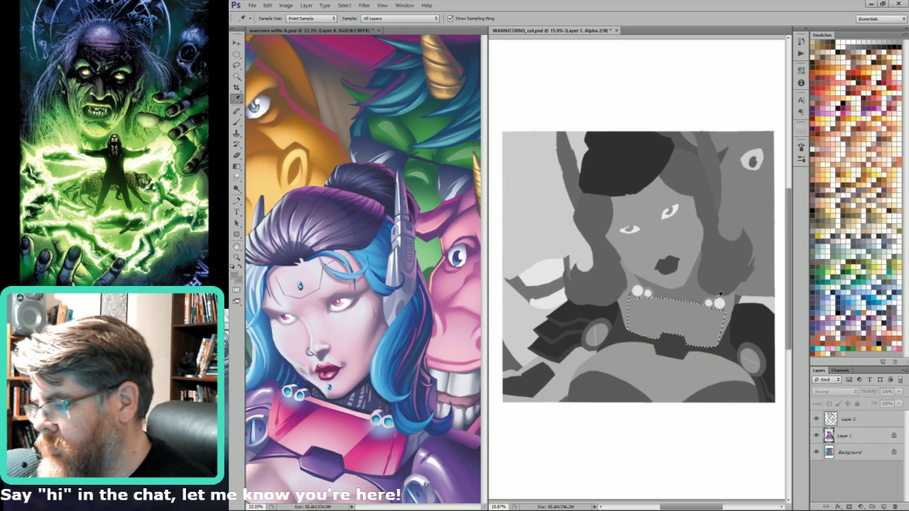
key("ctrl+2")
key("w")
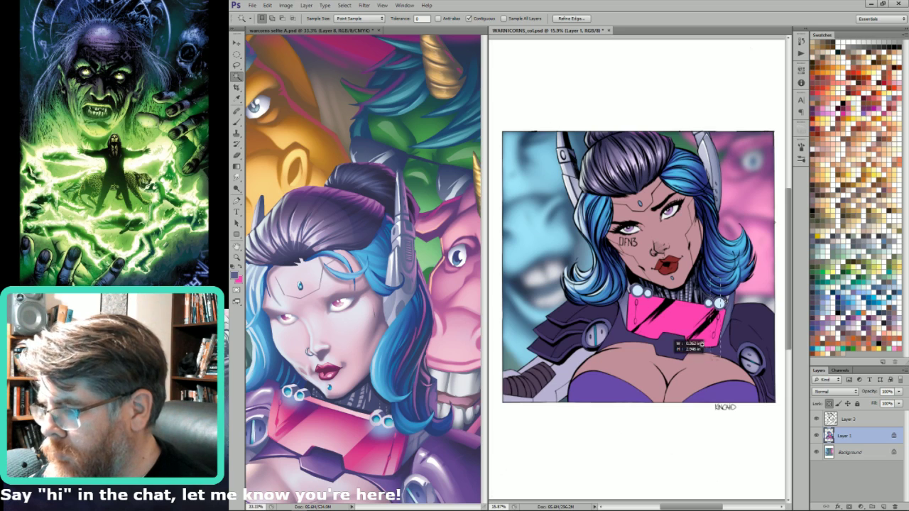
left_click_drag(689, 347, 742, 290)
left_click(638, 198)
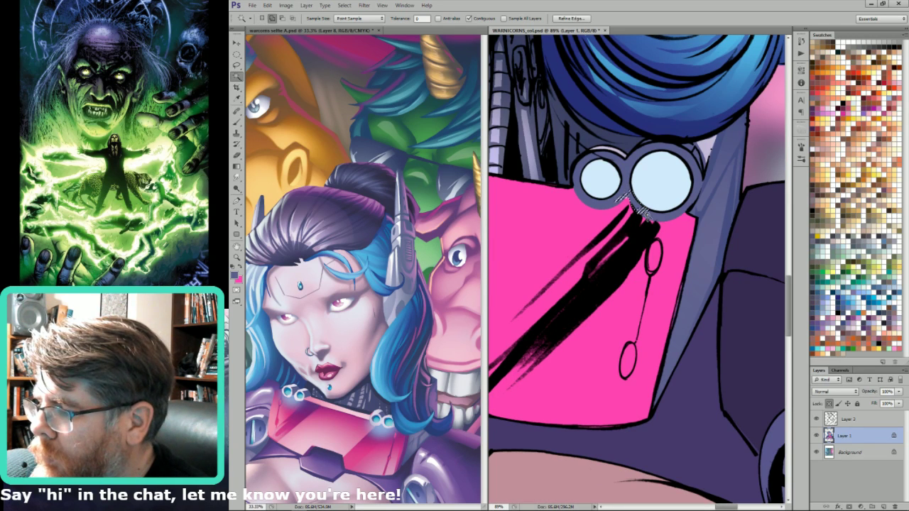
left_click(659, 215, "shift")
- Set the Magic Wand tolerance to 9, select the purple housings around the lights, and update their area in Alpha 2 with a sampled gray
key("9")
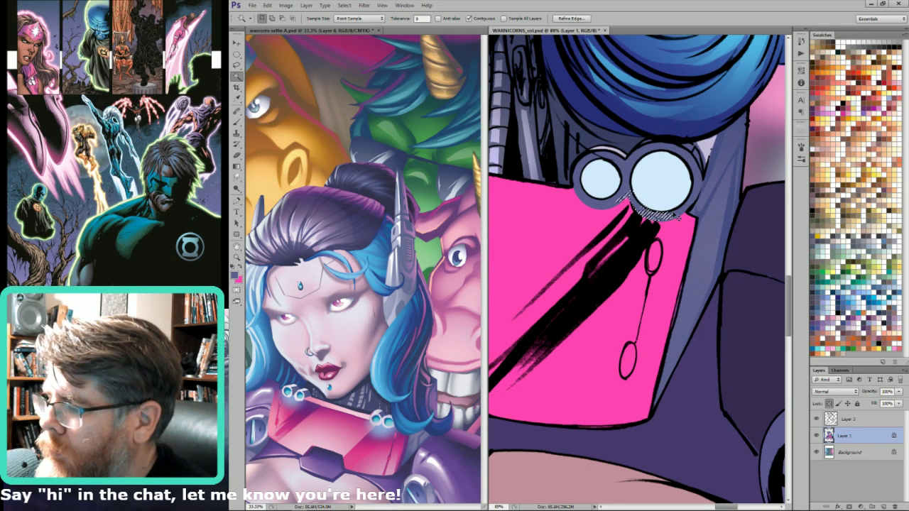
key("ctrl+d")
left_click(664, 216)
key("ctrl+7")
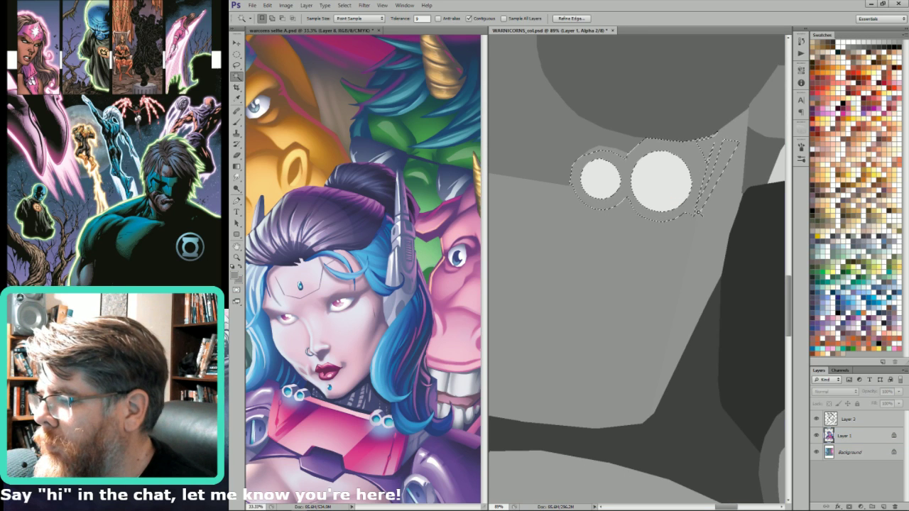
key("i")
left_click(714, 155)
key("ctrl+0")
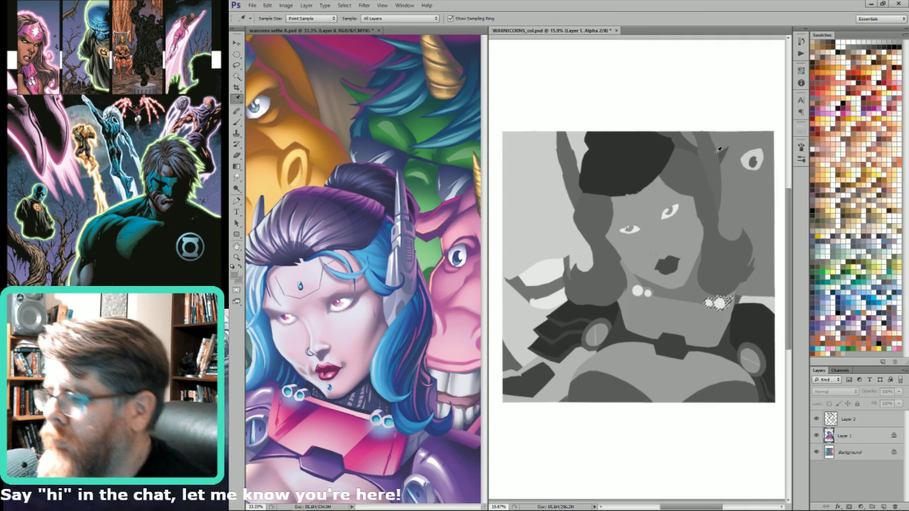
key("ctrl+d")
key("w")
left_click(637, 291)
left_click(645, 291)
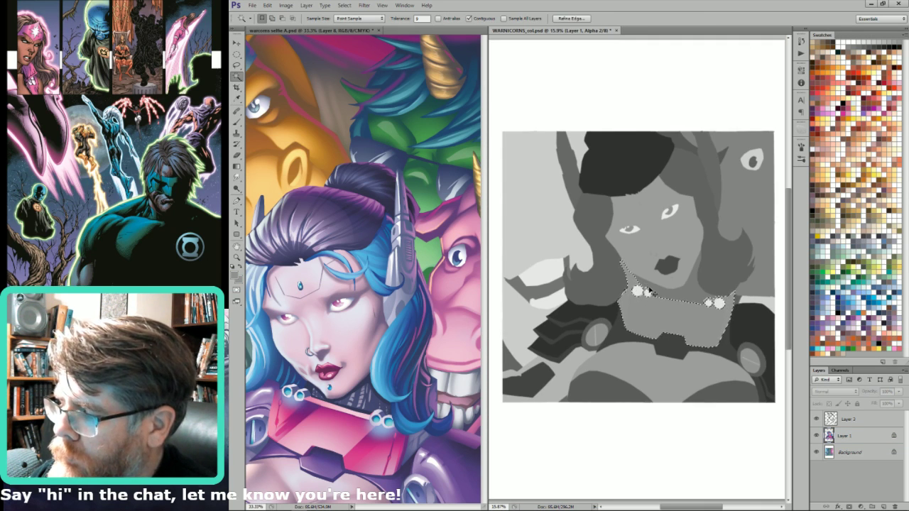
key("ctrl+d")
key("ctrl+2")
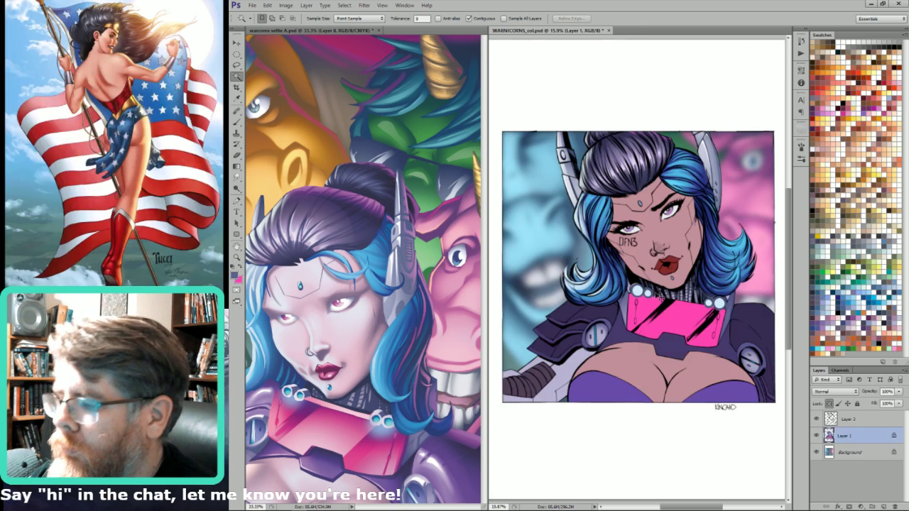
- Select the pink chest plate and darken its area in the Alpha 2 channel with Brightness/Contrast
left_click(650, 308)
left_click_drag(621, 273, 667, 305)
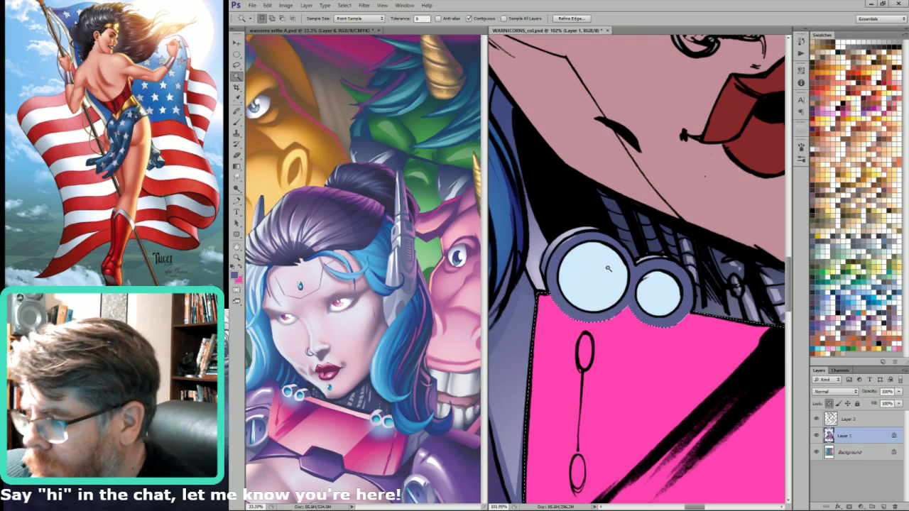
key("ctrl+7")
key("alt+i")
key("j")
key("c")
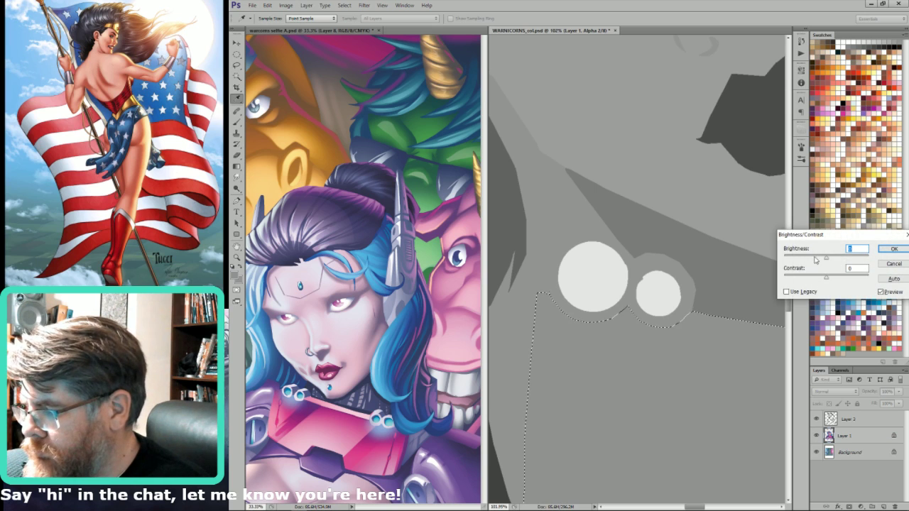
left_click(814, 258)
key("Return")
key("ctrl+0")
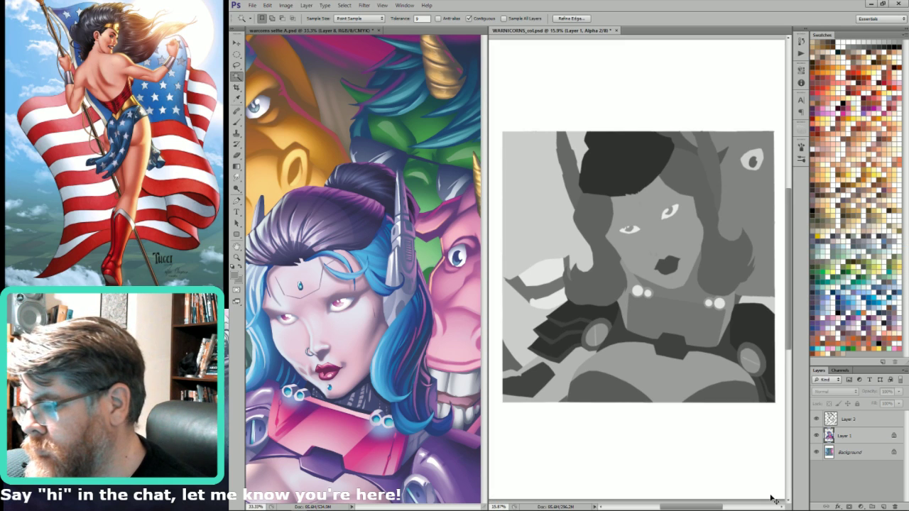
- Darken the chest plate in Alpha 2 once more by lowering its brightness, return to the colour view, and save the document
key("alt+i")
key("j")
key("c")
left_click_drag(822, 258, 817, 258)
key("Return")
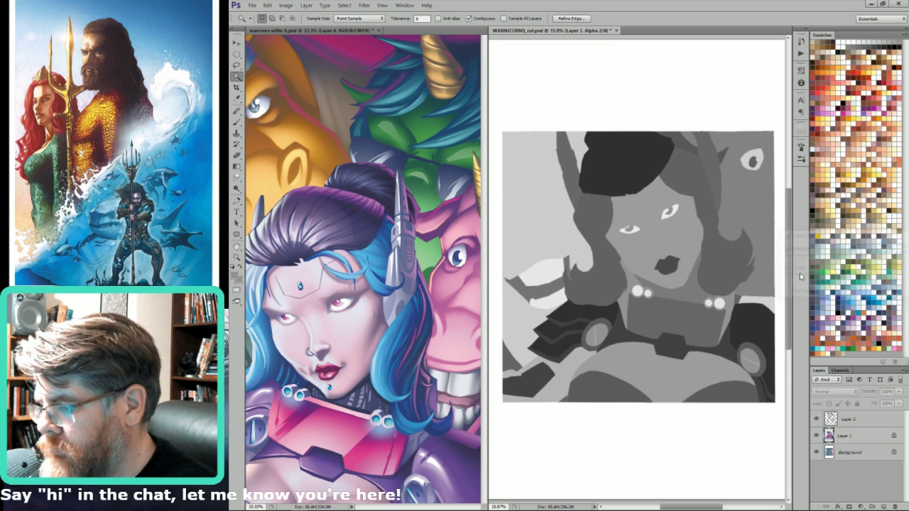
key("ctrl+2")
key("ctrl+s")
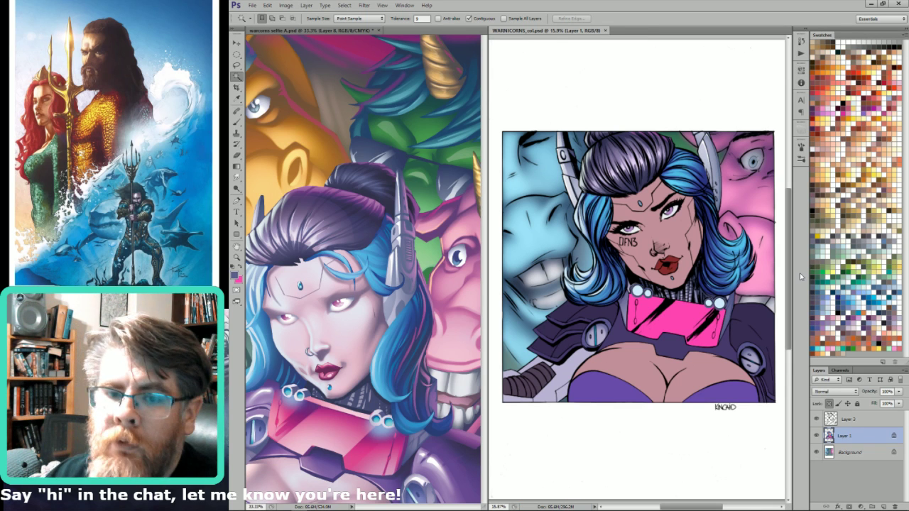
key("ctrl+alt+z")
key("ctrl+alt+z")
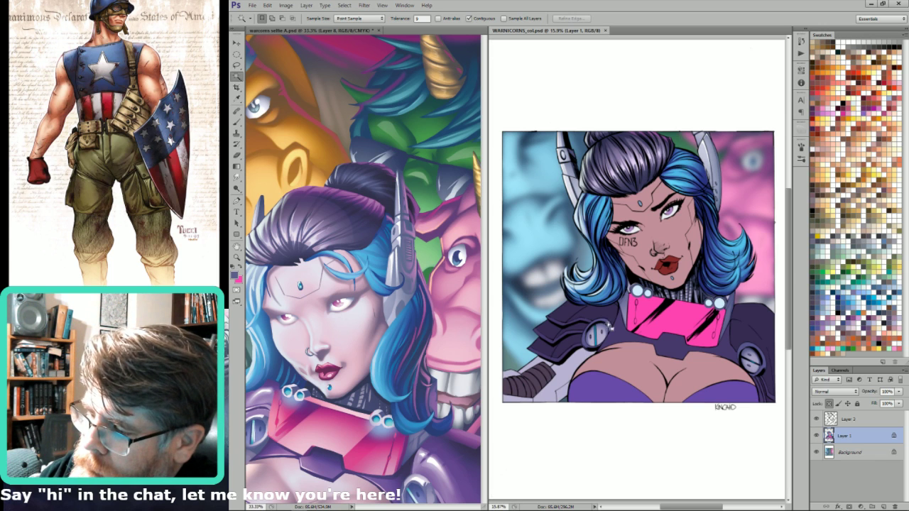
- Select the rims of both round armour discs, recolour them with purple sampled from the reference painting, and place them on a new layer
left_click(608, 325)
left_click(740, 347, "shift")
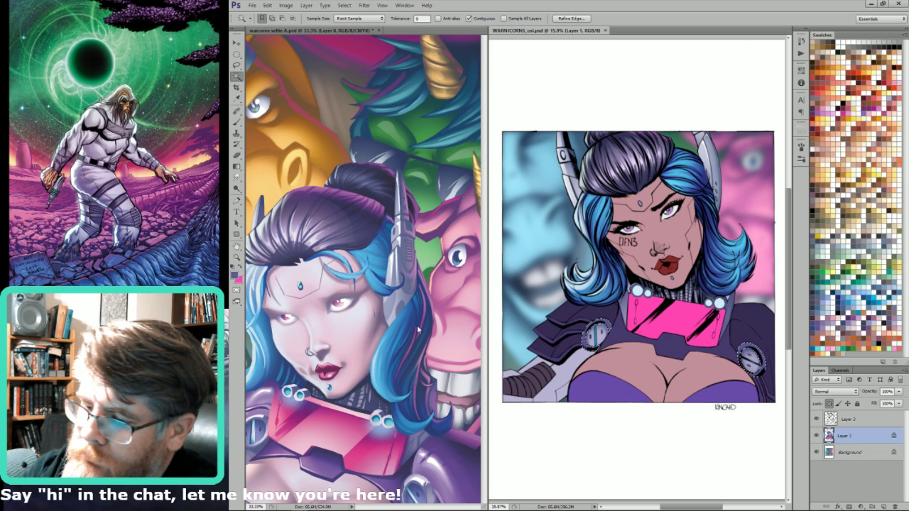
key("i")
left_click_drag(435, 500, 422, 428)
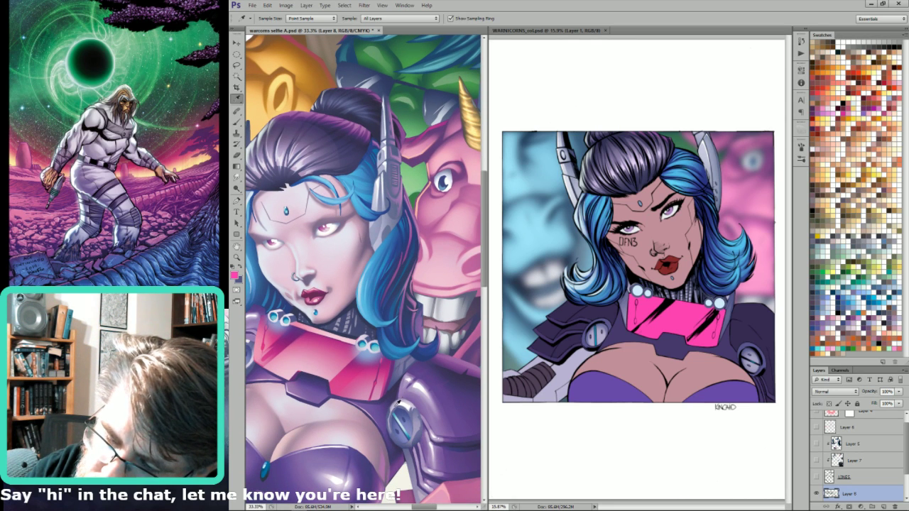
left_click(656, 262)
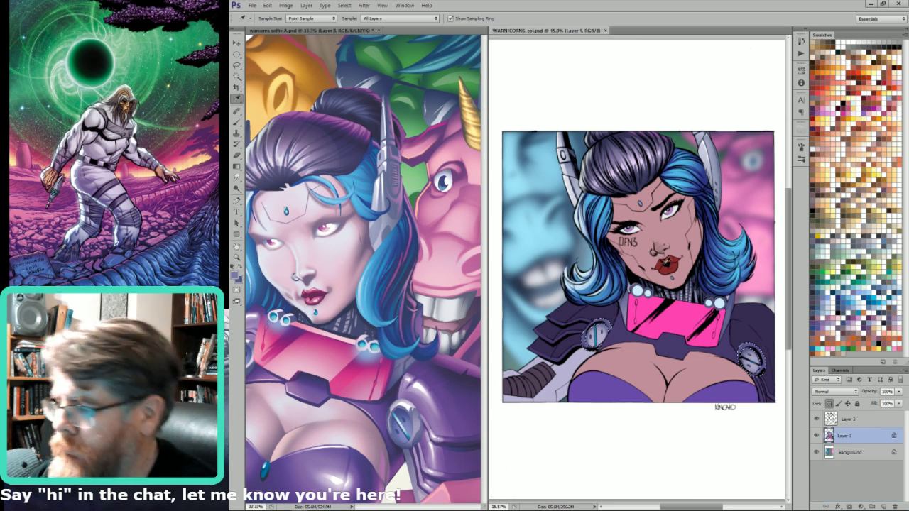
key("g")
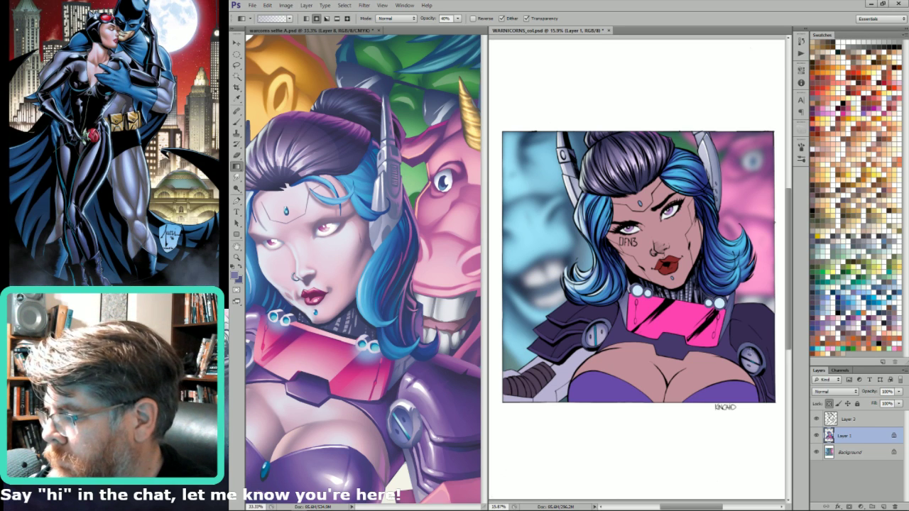
key("ctrl+shift+alt+n")
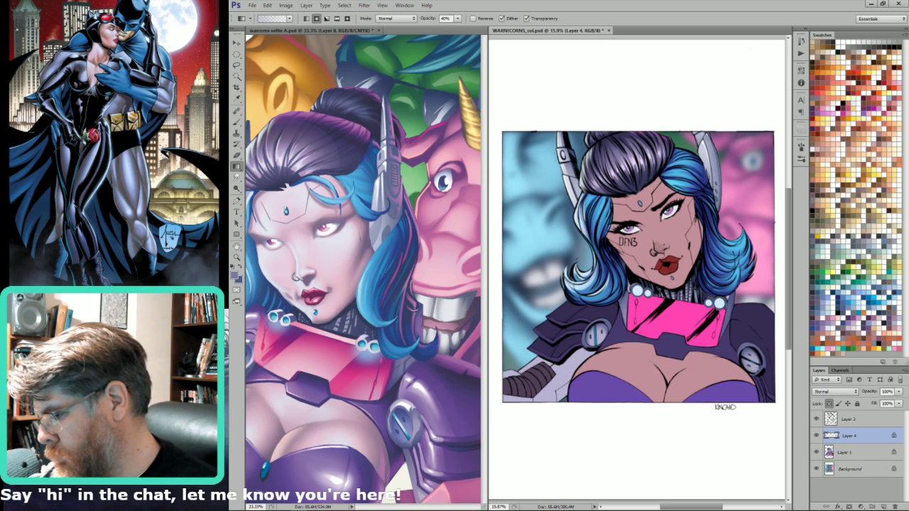
- Sample a pale lavender from the reference painting's disc and lasso highlight areas on the left-hand armour disc's rim
left_click_drag(560, 348, 628, 347)
key("i")
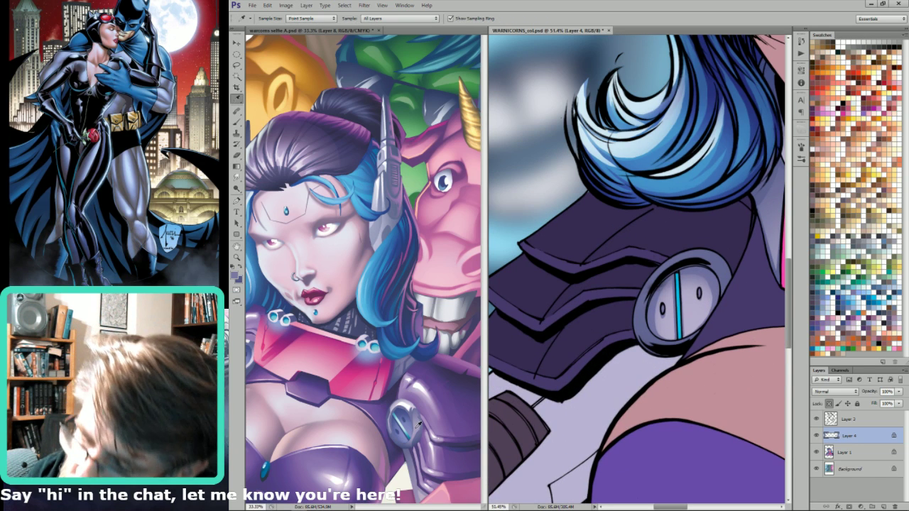
left_click(410, 402)
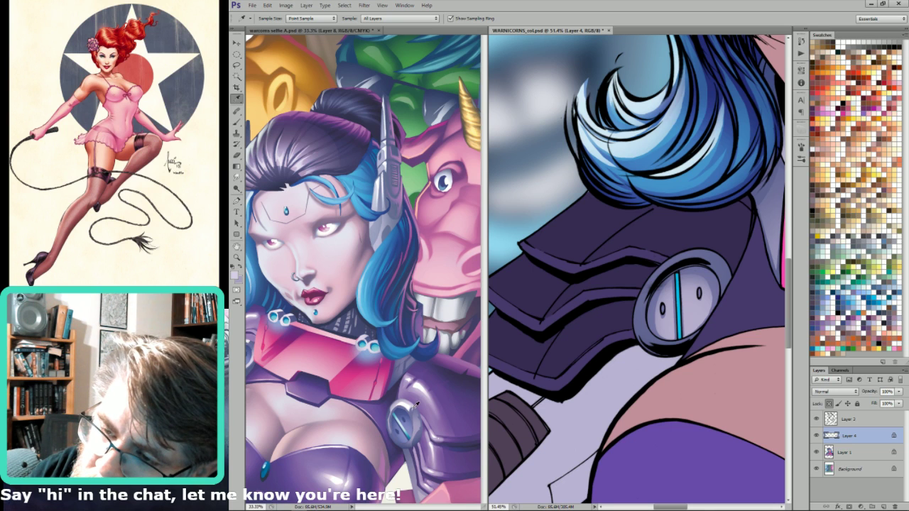
key("l")
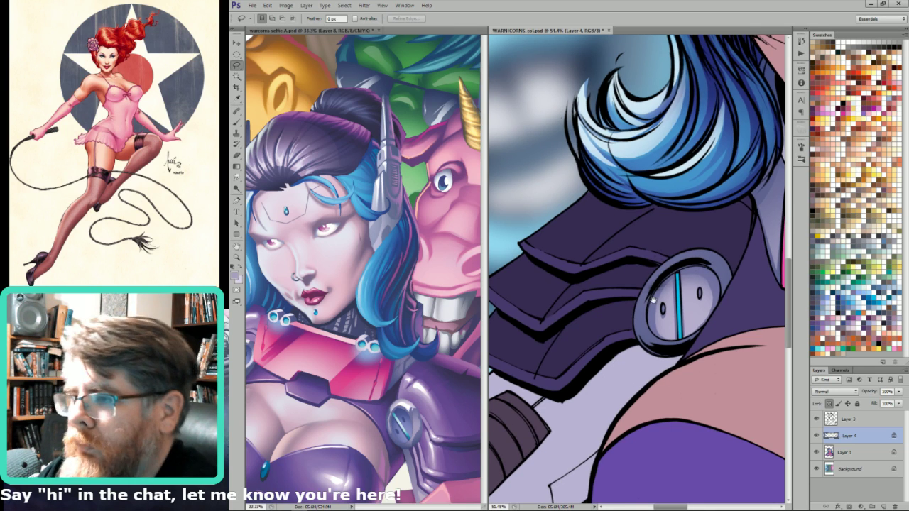
left_click_drag(648, 281, 662, 314)
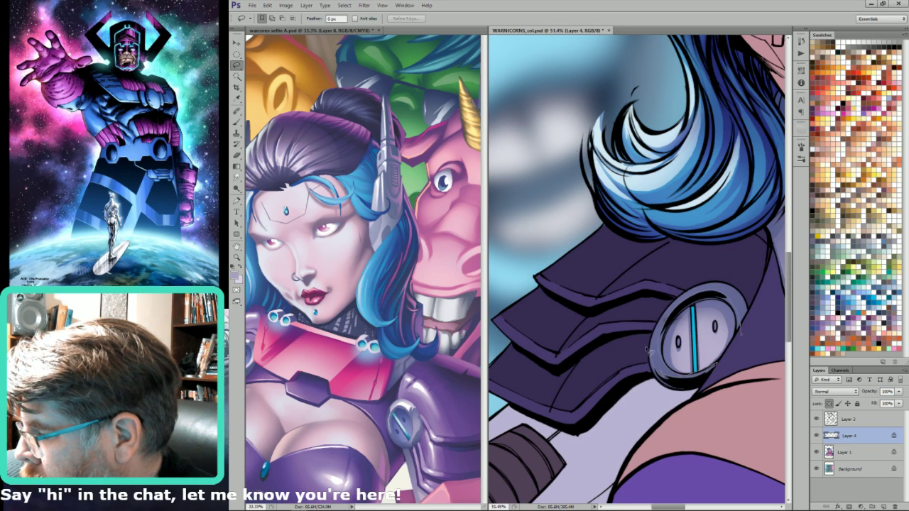
mouse_move(648, 351)
left_mouse_down()
mouse_move(711, 369)
mouse_move(663, 378)
mouse_move(649, 352)
mouse_move(733, 276)
left_mouse_up()
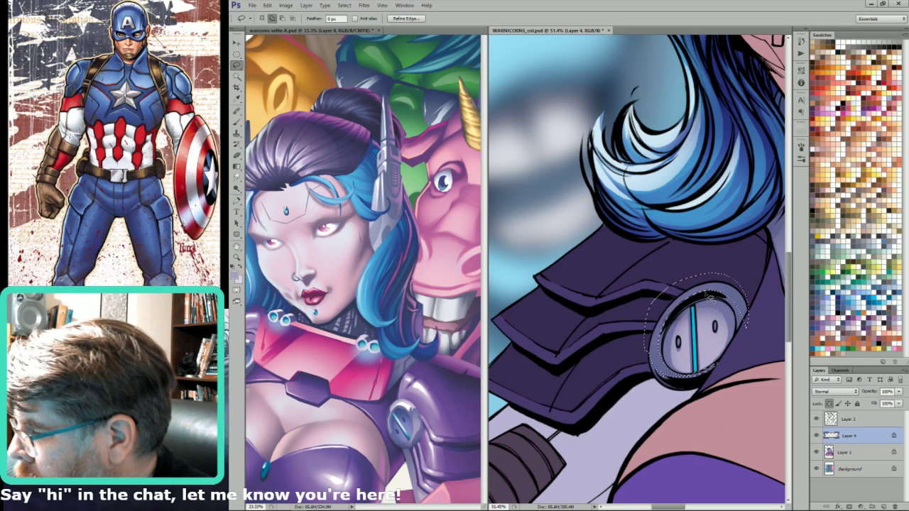
- Hide the selection edges and brush soft pale lavender highlights onto the left-hand disc's rim with an enlarged brush
key("w")
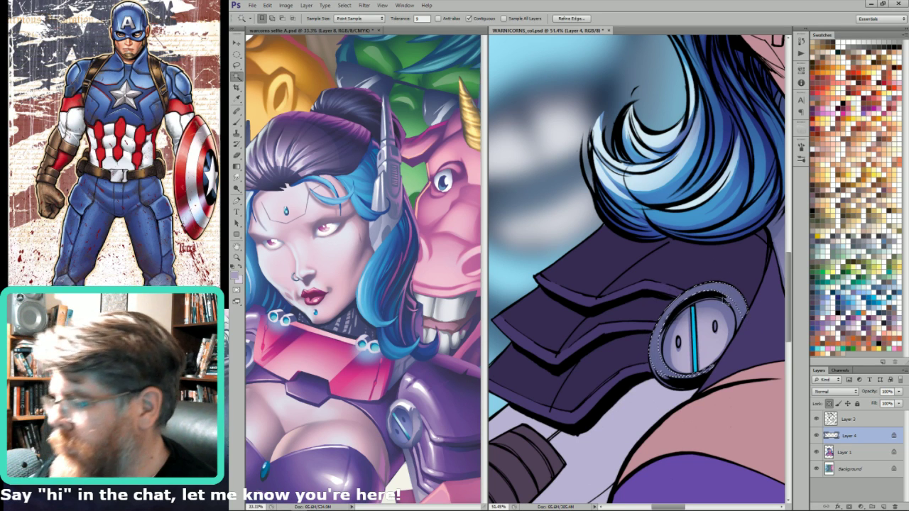
key("ctrl+h")
key("b")
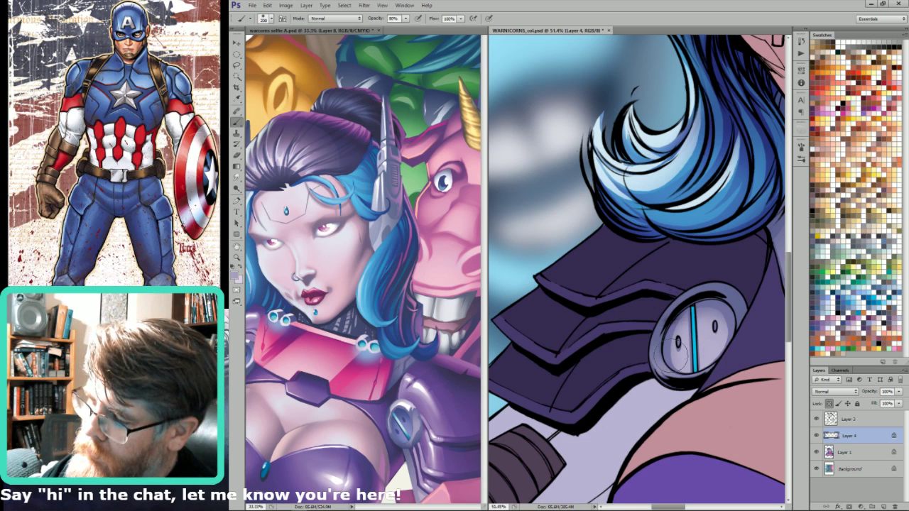
key("bracketright")
mouse_move(663, 364)
left_mouse_down()
mouse_move(683, 379)
mouse_move(661, 323)
mouse_move(703, 289)
mouse_move(730, 292)
left_mouse_up()
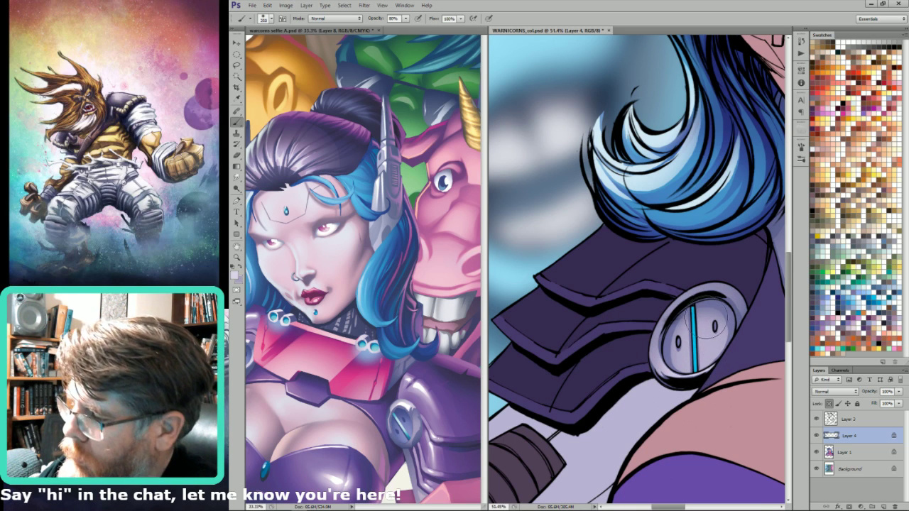
- Clear the old selection and lasso highlight shapes around the rim of the right-hand armour disc
key("ctrl+0")
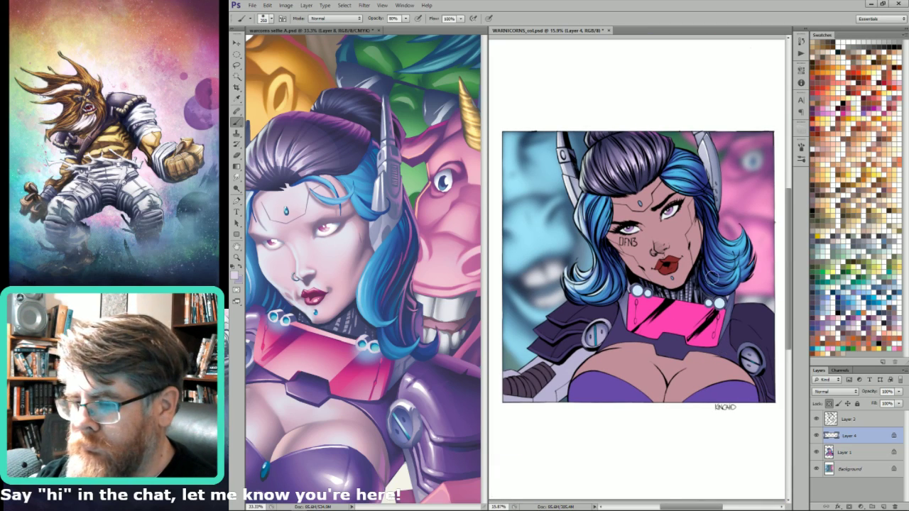
left_click_drag(759, 276, 706, 285)
left_click_drag(707, 285, 670, 385)
key("l")
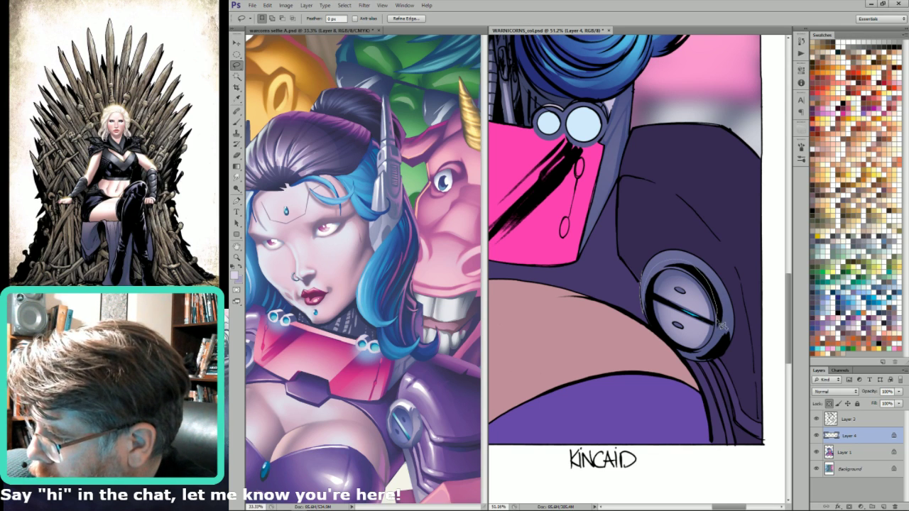
key("ctrl+d")
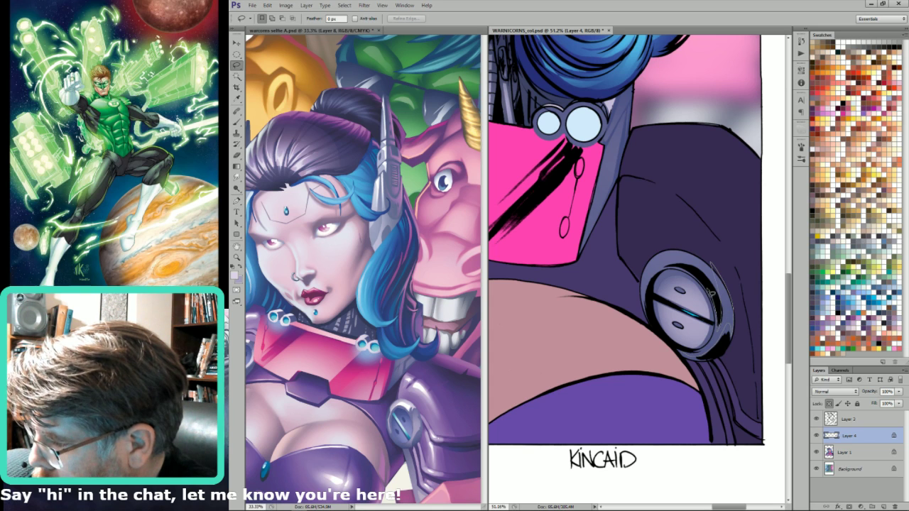
left_click_drag(700, 354, 681, 350)
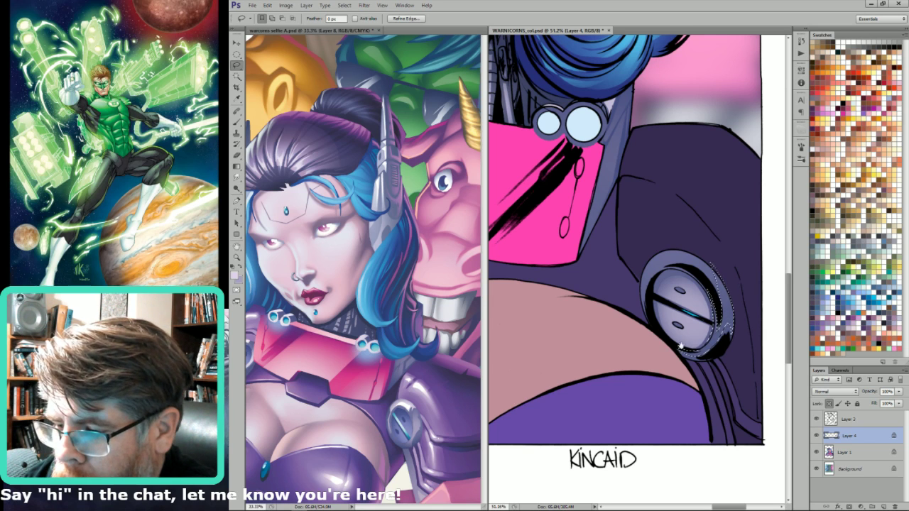
left_click_drag(706, 315, 737, 316)
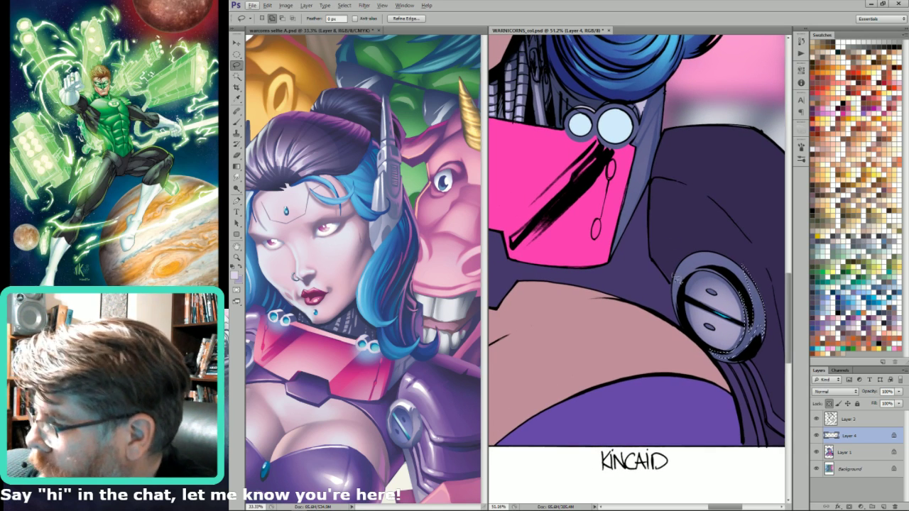
left_click_drag(678, 274, 678, 301)
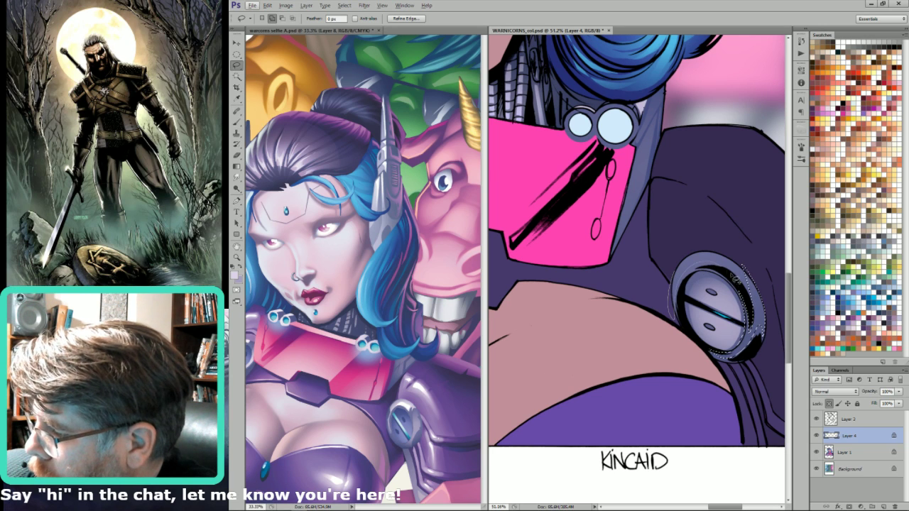
mouse_move(733, 277)
left_mouse_down()
mouse_move(763, 279)
mouse_move(671, 267)
left_mouse_up()
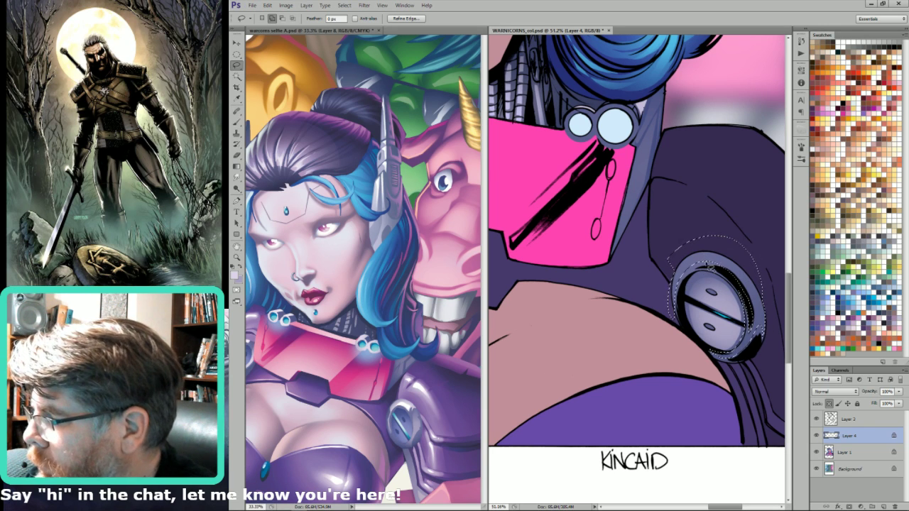
mouse_move(759, 323)
left_mouse_down()
mouse_move(756, 331)
mouse_move(759, 314)
left_mouse_up()
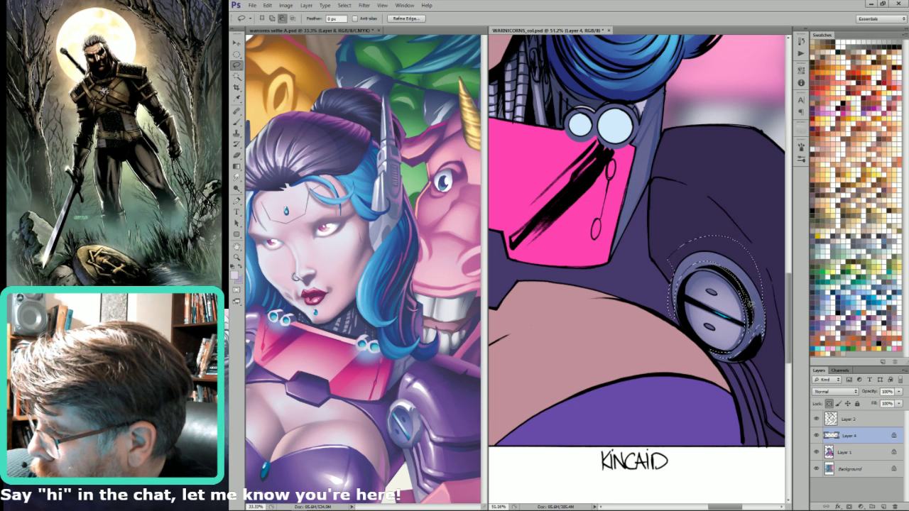
left_click_drag(724, 271, 694, 267)
key("alt+BackSpace")
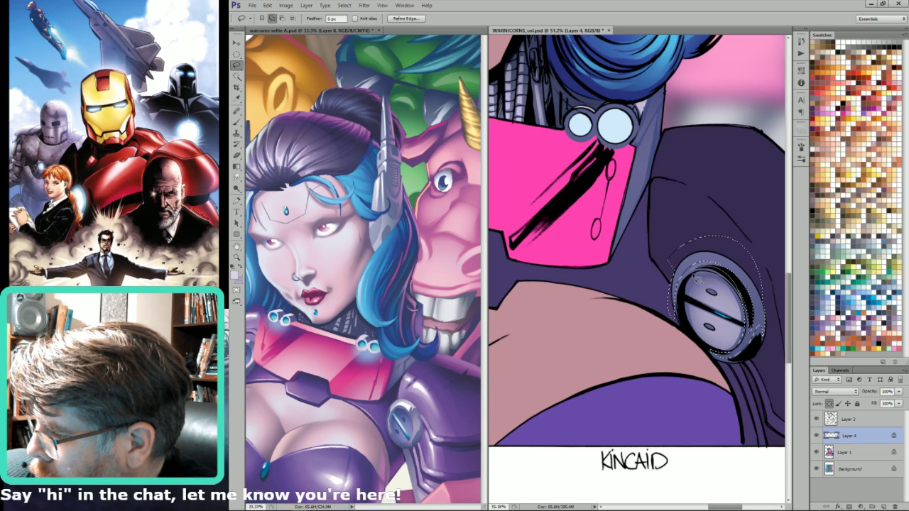
- Restrict the selection to the right-hand disc's rim using the Alpha 2 channel, then brush pale lavender highlights onto it
key("ctrl+6")
key("w")
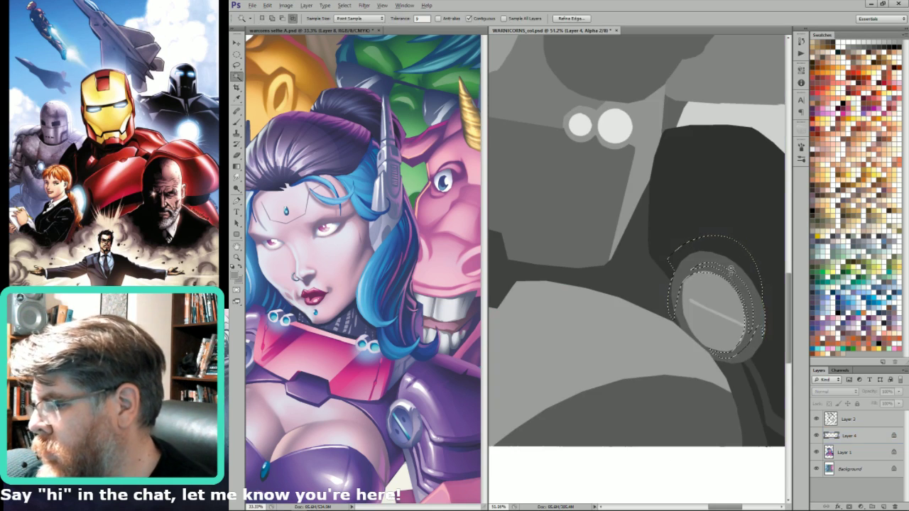
left_click(729, 264, "alt+shift")
key("ctrl+2")
key("ctrl+h")
key("b")
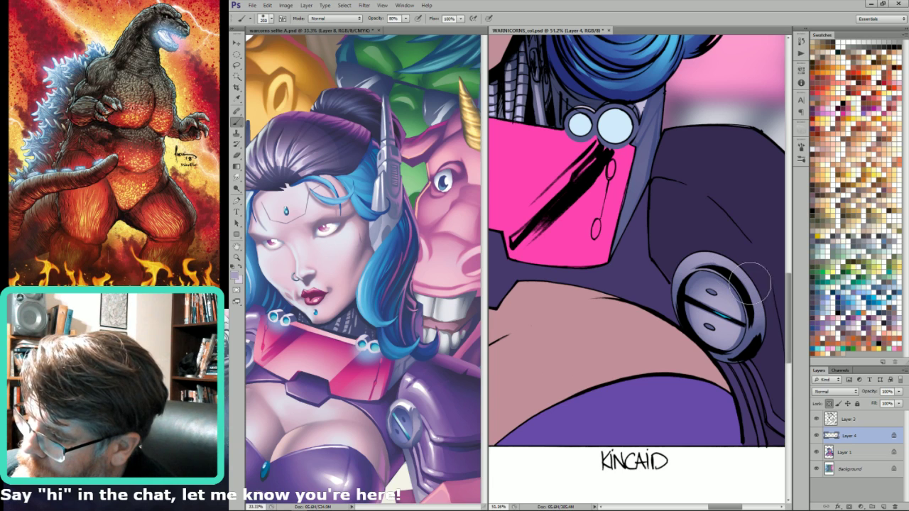
key("]")
key("]")
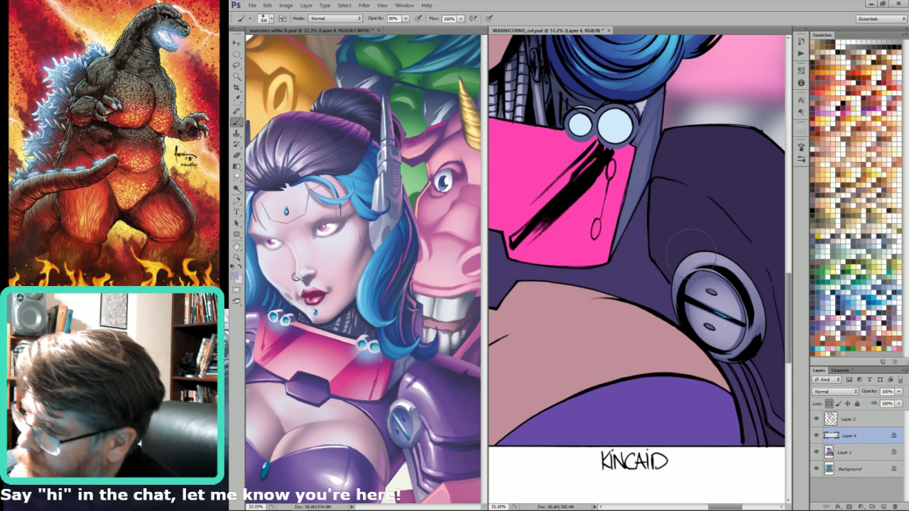
key("x")
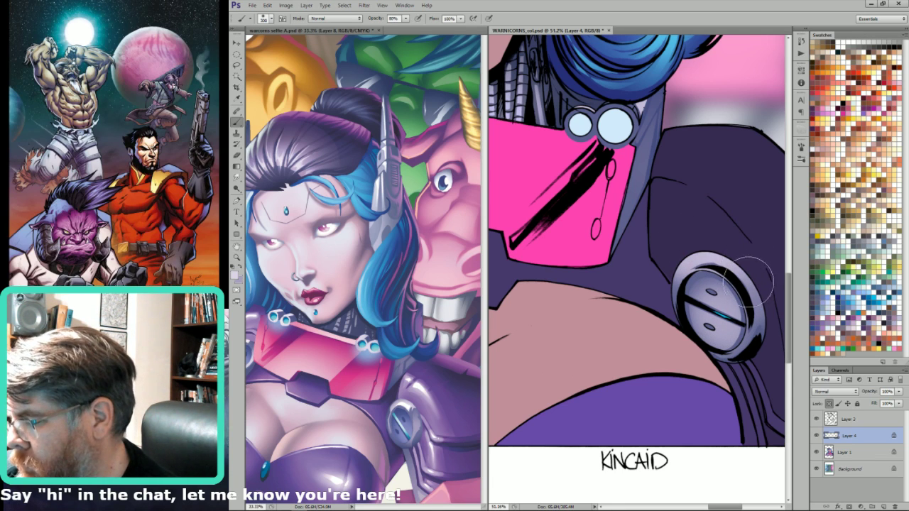
- Merge the rim layer into Layer 1, then select the inner faces of both discs in Alpha 2 and return to colour view
key("l")
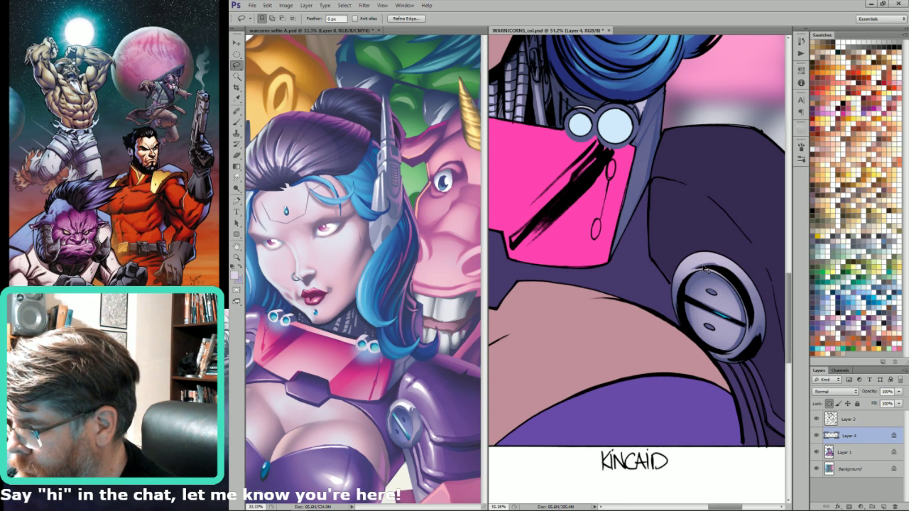
key("ctrl+e")
key("ctrl+7")
key("w")
left_click(702, 291)
left_click_drag(491, 278, 710, 276)
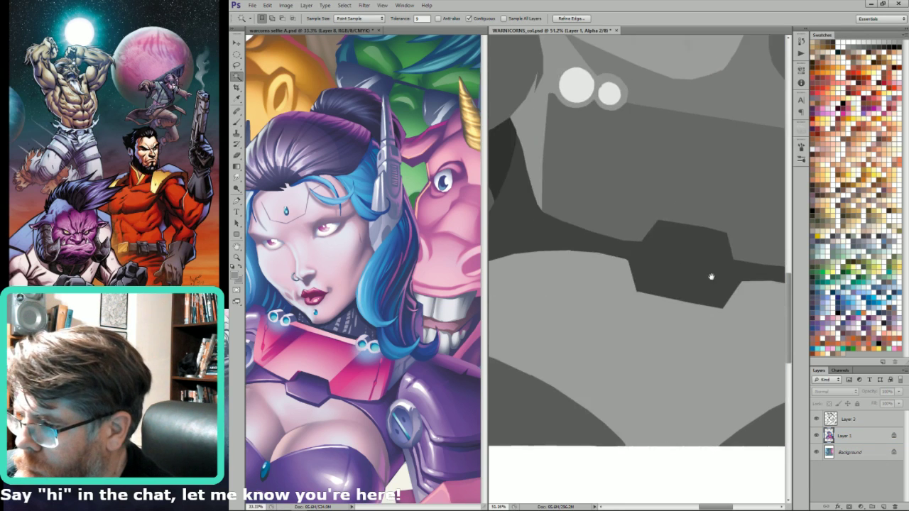
left_click_drag(586, 294, 694, 298)
left_click_drag(568, 226, 689, 247)
left_click(689, 249)
key("ctrl+2")
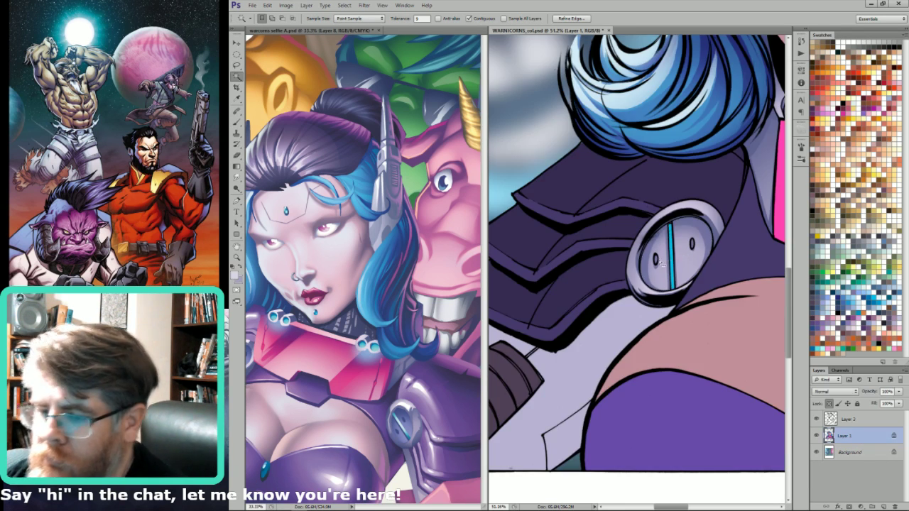
- Sample blues from the reference painting's disc and fill both inner disc faces with the darker blue
key("i")
left_click(405, 409)
left_click(403, 411)
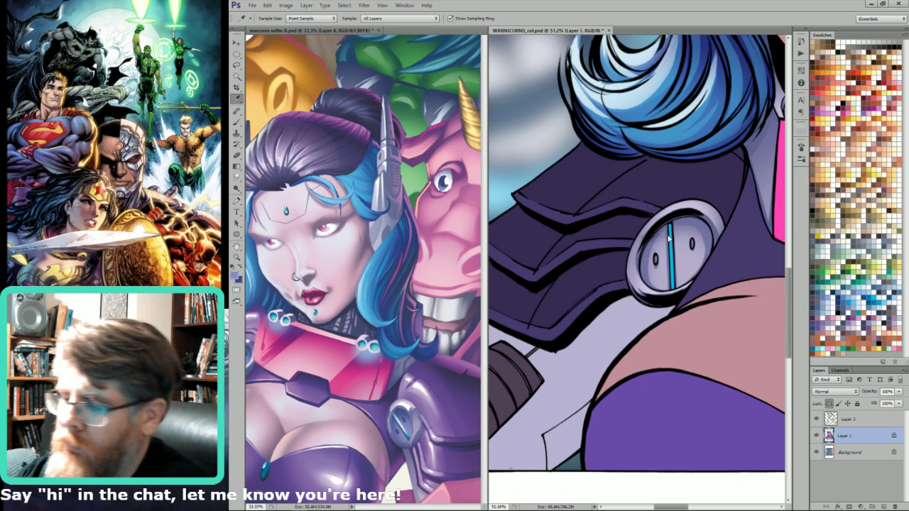
key("alt+BackSpace")
key("g")
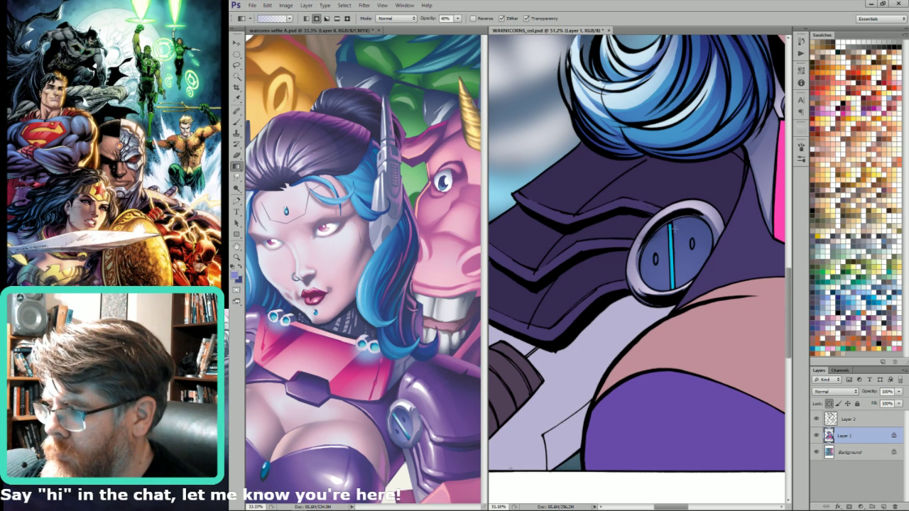
- Lasso highlight shapes on both halves of the left-hand disc's face and lighten them with gradients in the sampled blue
key("l")
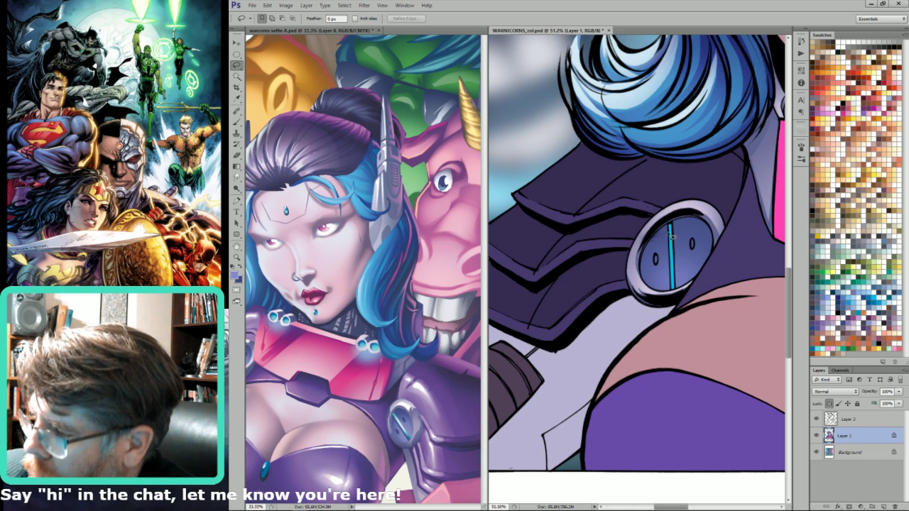
left_click(678, 288, "alt+shift")
key("Return")
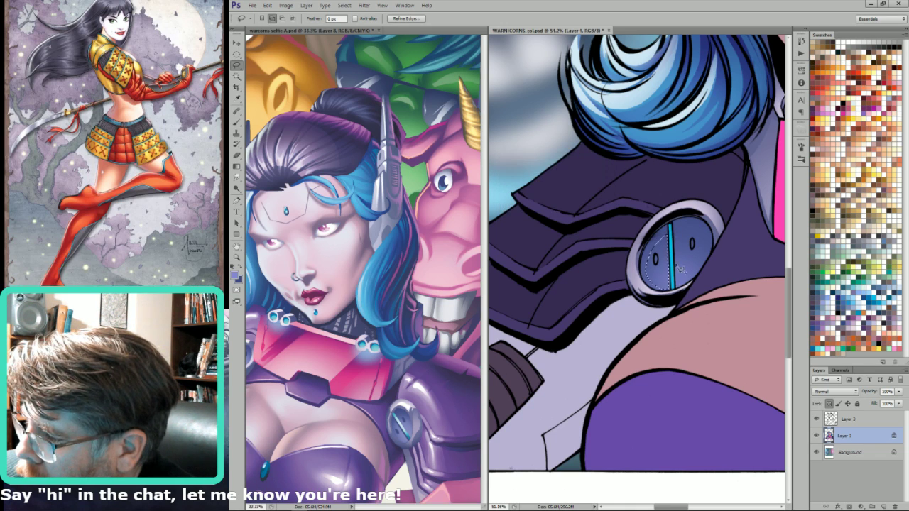
mouse_move(707, 268)
left_mouse_down()
mouse_move(687, 267)
mouse_move(695, 248)
left_mouse_up()
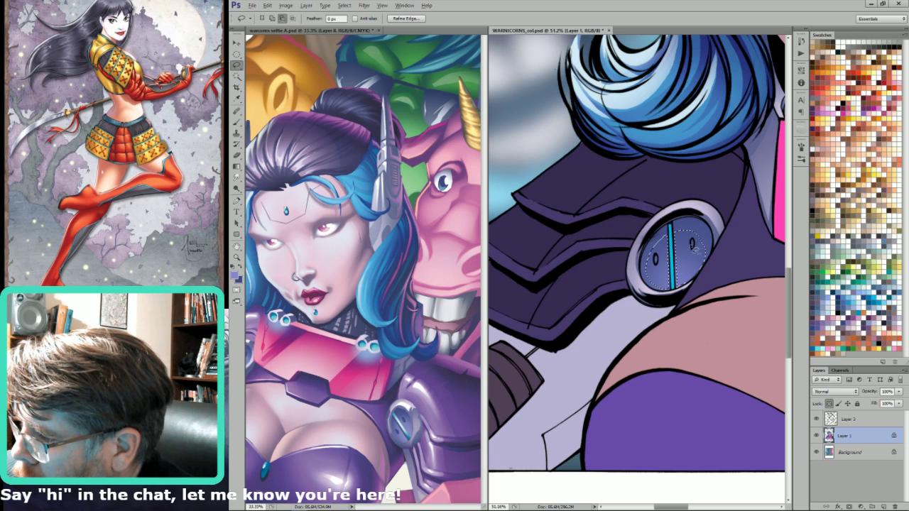
key("g")
key("ctrl+h")
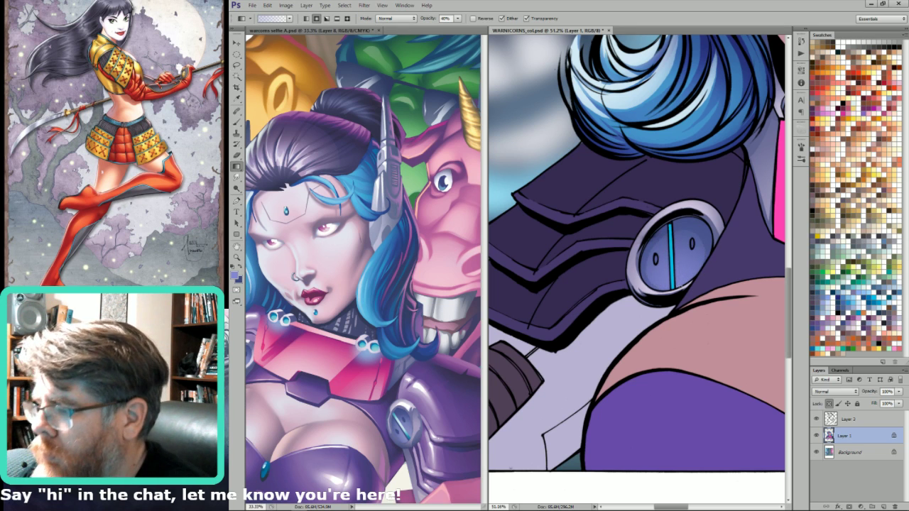
key("i")
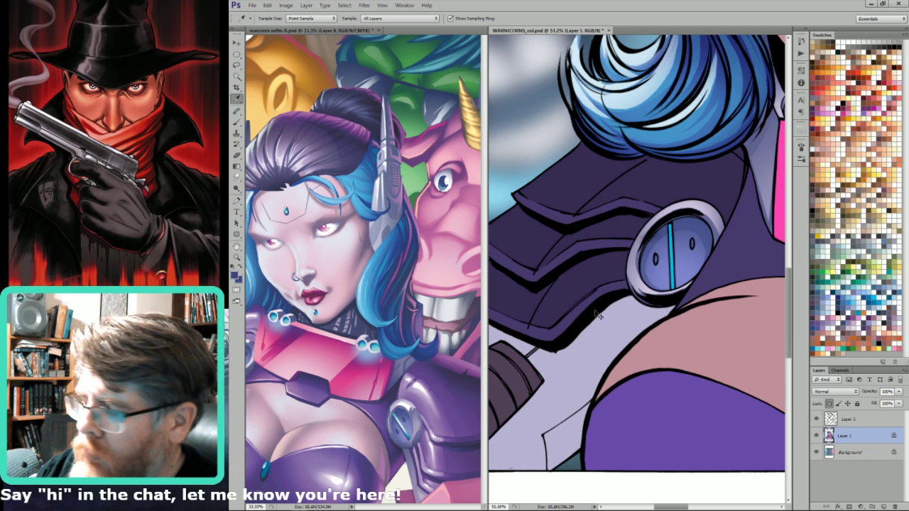
key("g")
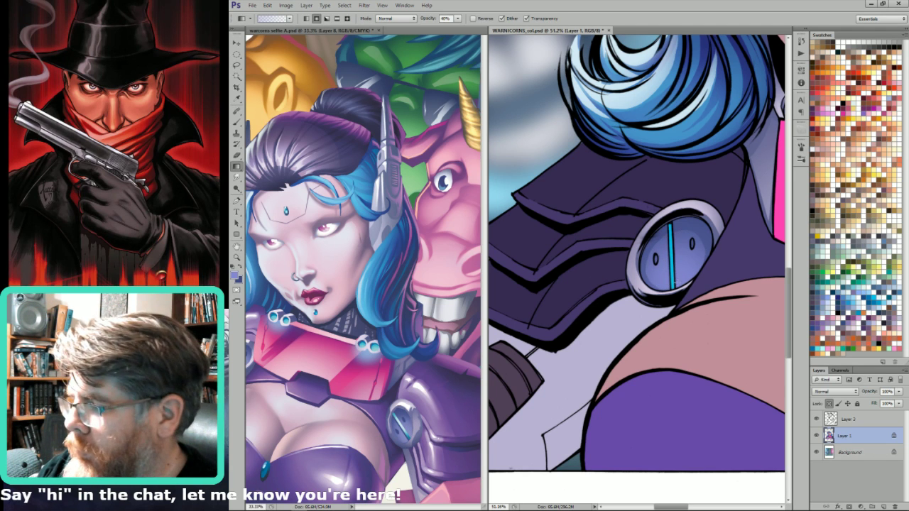
- Lasso highlight shapes on the right-hand disc's face, leaving out its central slot, and lighten them with gradients in the sampled blue
left_click_drag(708, 274, 618, 254)
left_click_drag(770, 294, 635, 268)
key("l")
left_click_drag(747, 232, 631, 281)
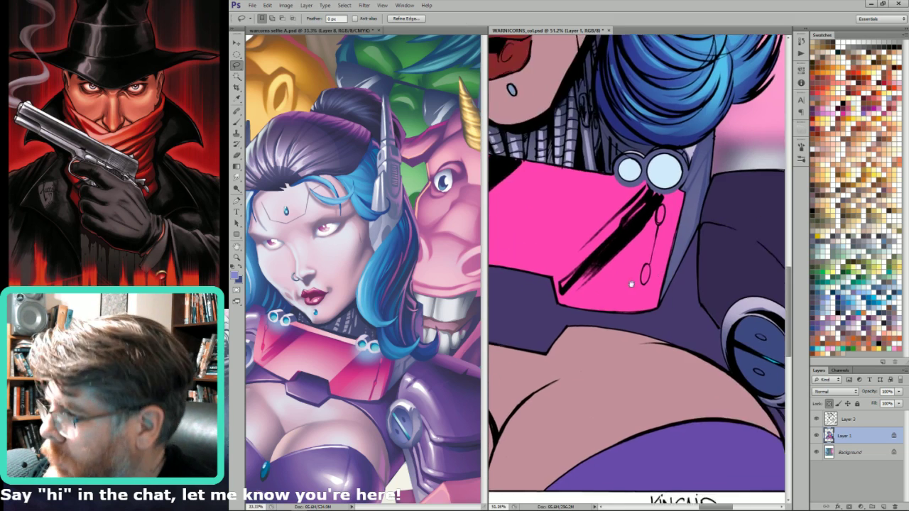
left_click_drag(767, 273, 677, 308)
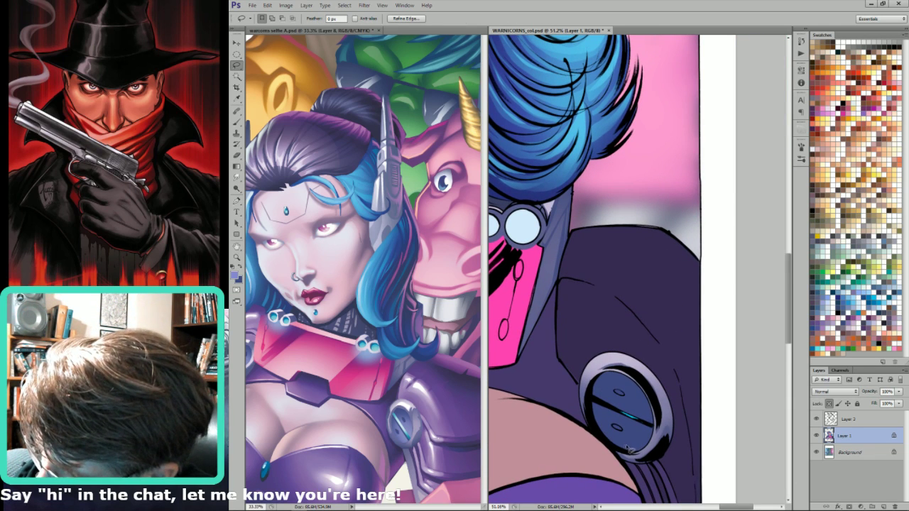
mouse_move(642, 392)
left_mouse_down()
mouse_move(653, 423)
mouse_move(628, 448)
left_mouse_up()
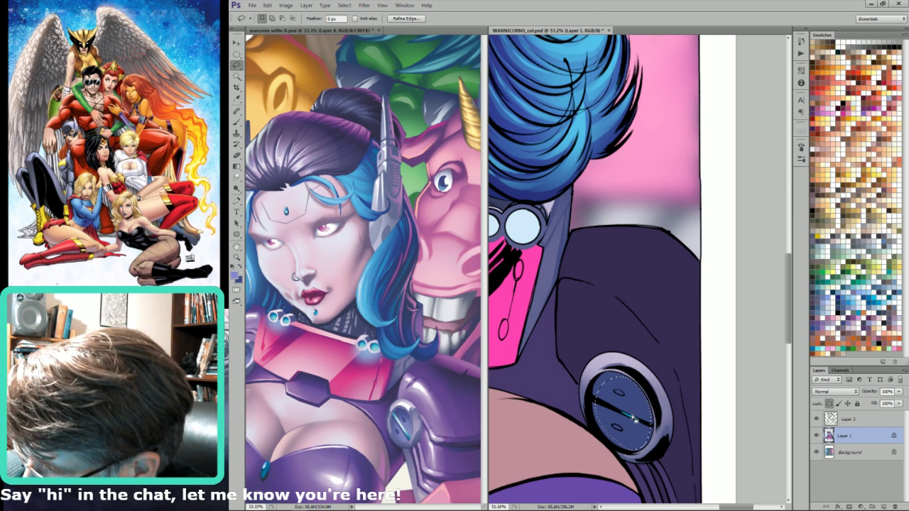
key("w")
key("l")
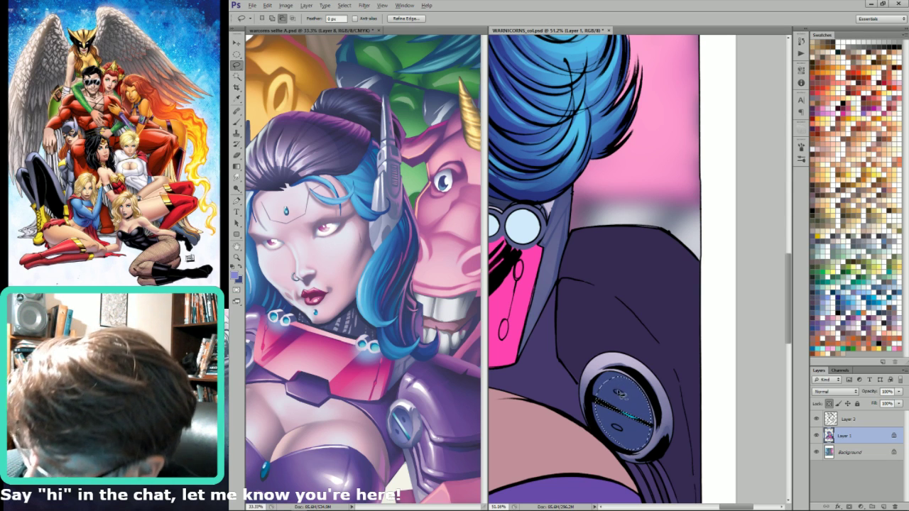
key("ctrl+h")
mouse_move(618, 432)
left_mouse_down()
mouse_move(613, 425)
mouse_move(650, 451)
left_mouse_up()
key("g")
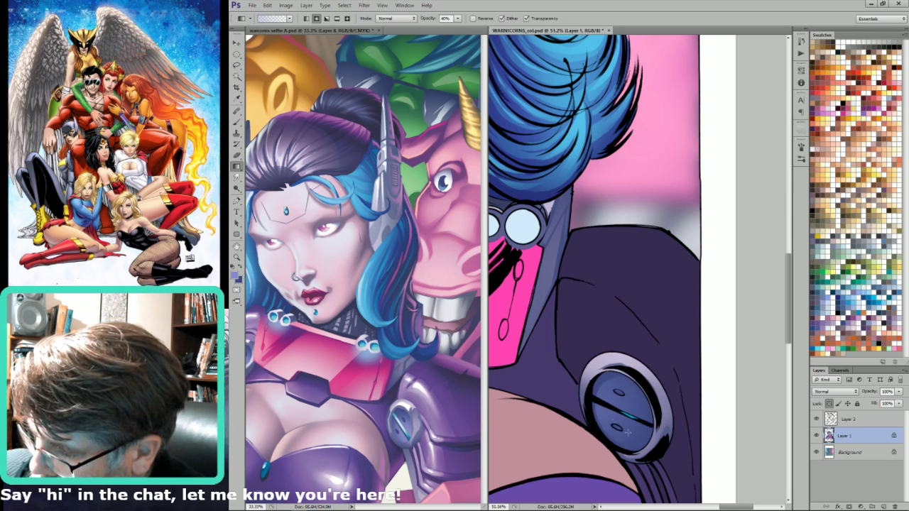
left_click_drag(610, 397, 681, 483)
- Select the dark purple shoulder plates, chest armour and right-hand shoulder together with the Magic Wand
key("ctrl+0")
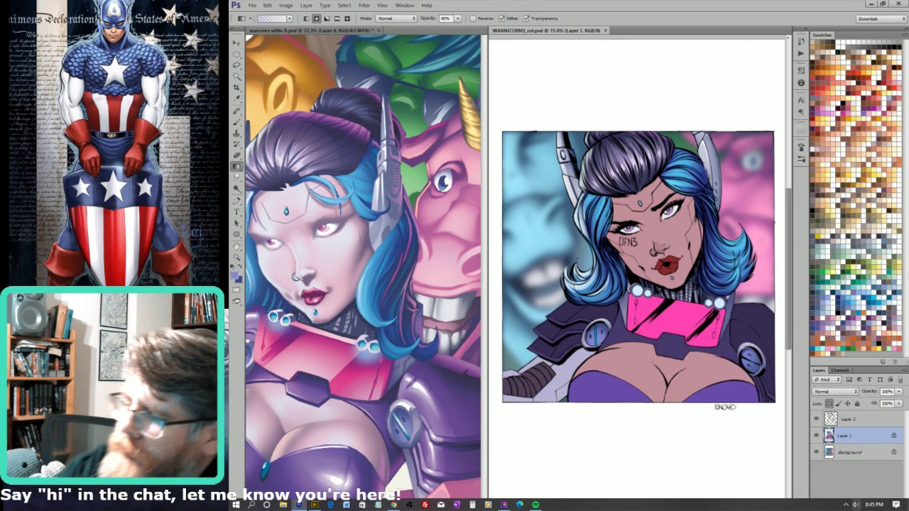
key("w")
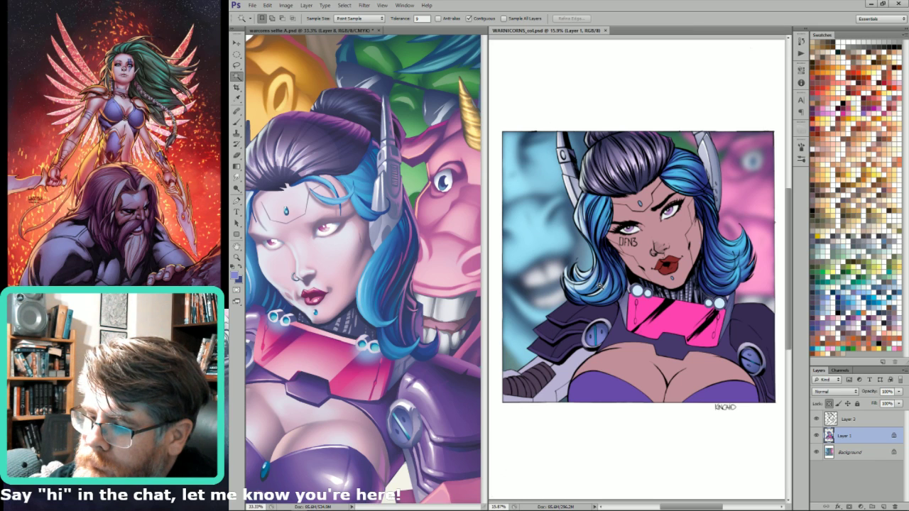
left_click(572, 309)
left_click(567, 319, "shift")
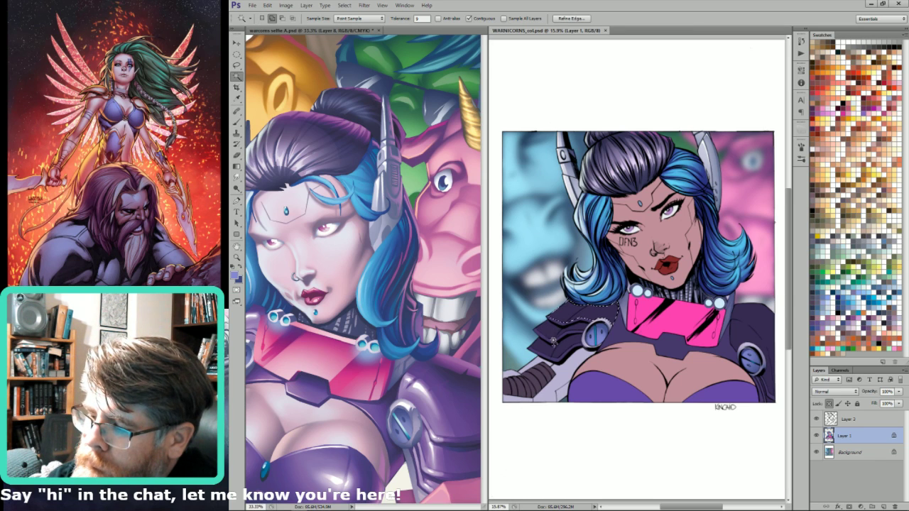
left_click(554, 337, "shift")
left_click(622, 324, "shift")
left_click(757, 321, "shift")
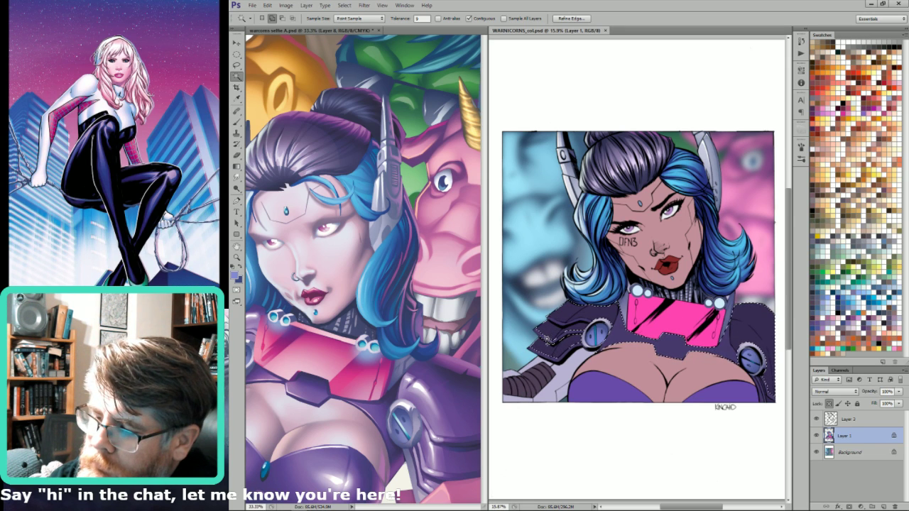
- Sample a dark purple from the shoulder armour in the reference painting
left_click_drag(660, 267, 645, 263)
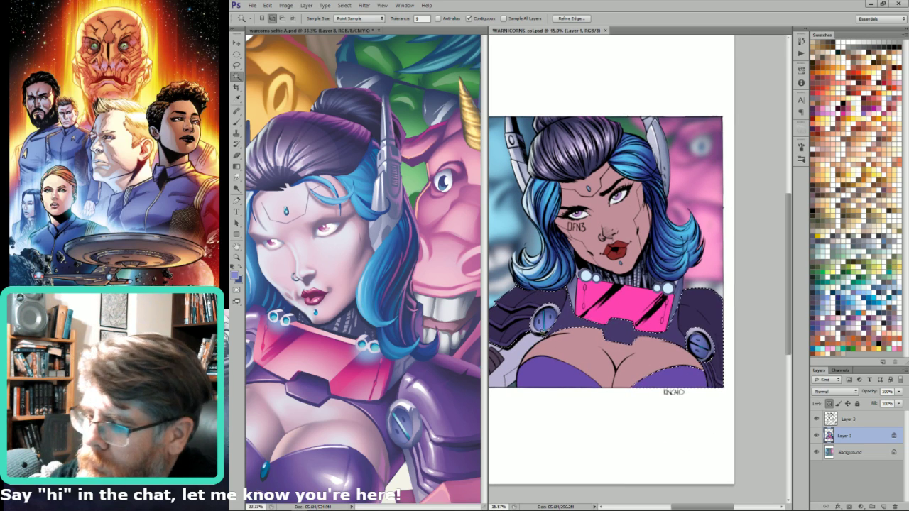
left_click(426, 377)
left_click_drag(426, 375, 378, 379)
key("i")
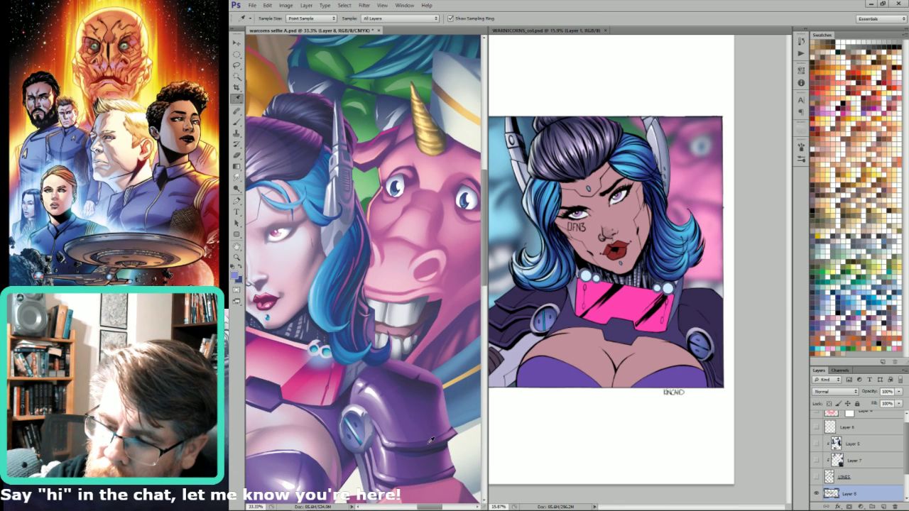
left_click(432, 444)
key("shift+F5")
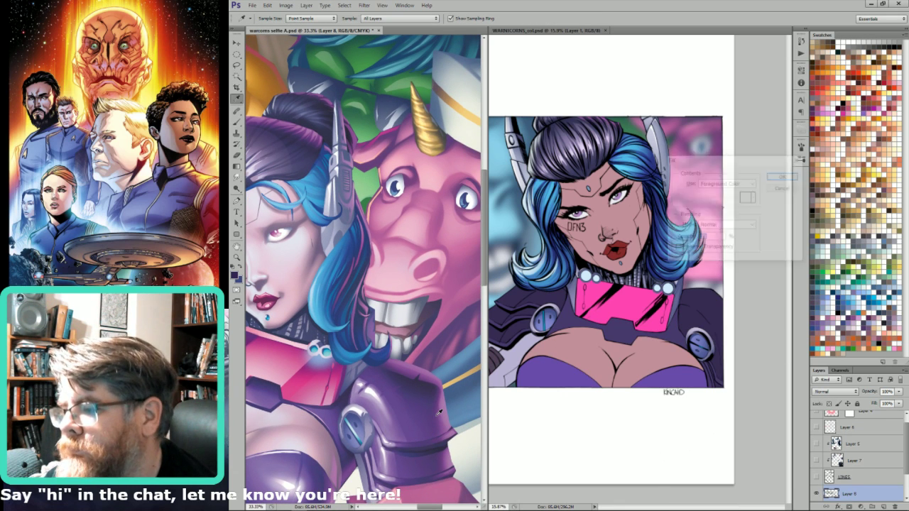
key("Return")
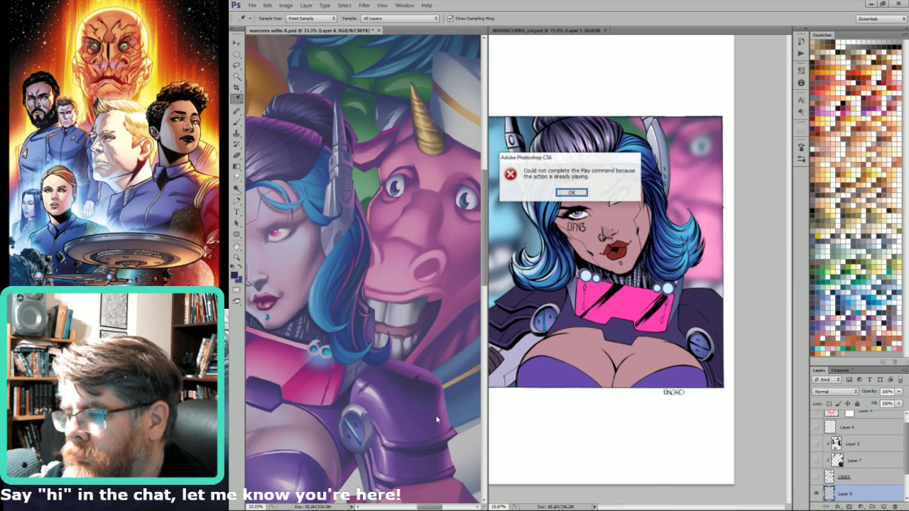
key("Return")
key("ctrl+alt+z")
key("ctrl+alt+z")
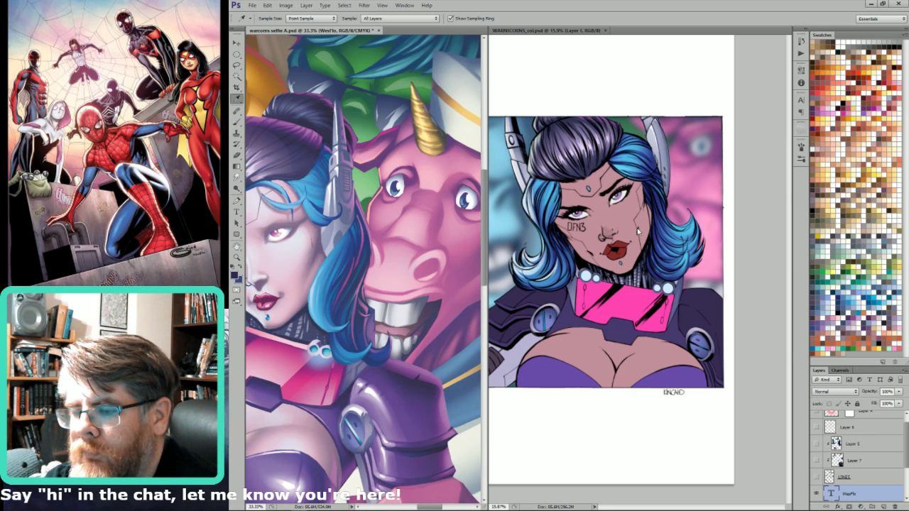
- Fill the selected armour and bodice in WARNICORNS_col.psd with the sampled dark purple and copy them to a new layer
left_click(643, 213)
key("shift+F5")
key("Return")
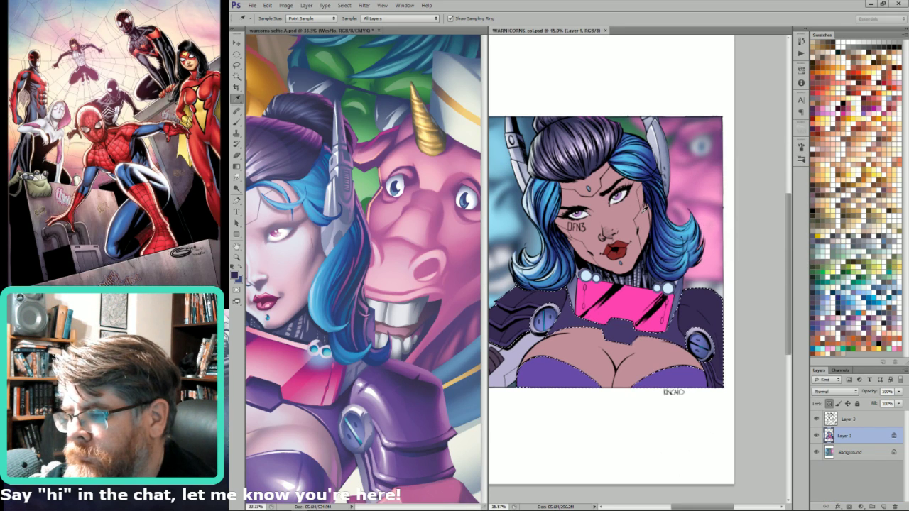
key("Return")
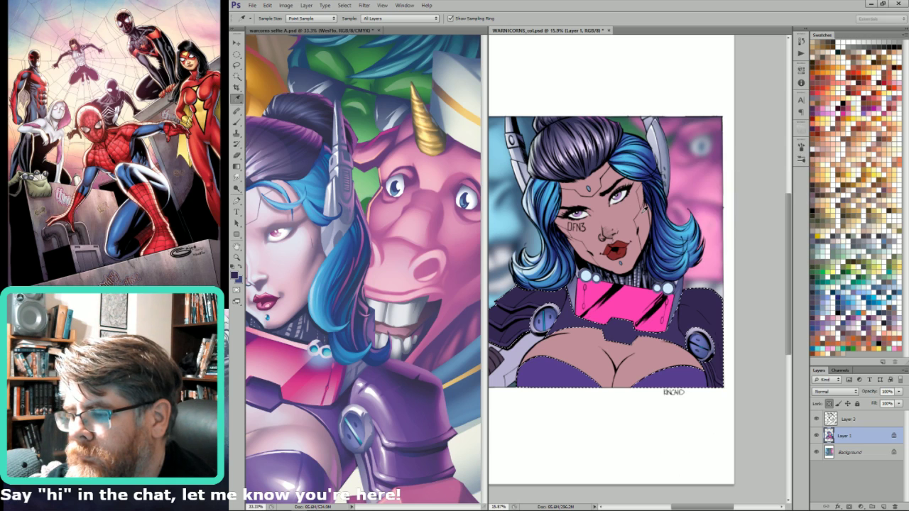
key("shift+F5")
key("Return")
key("shift+F5")
key("Return")
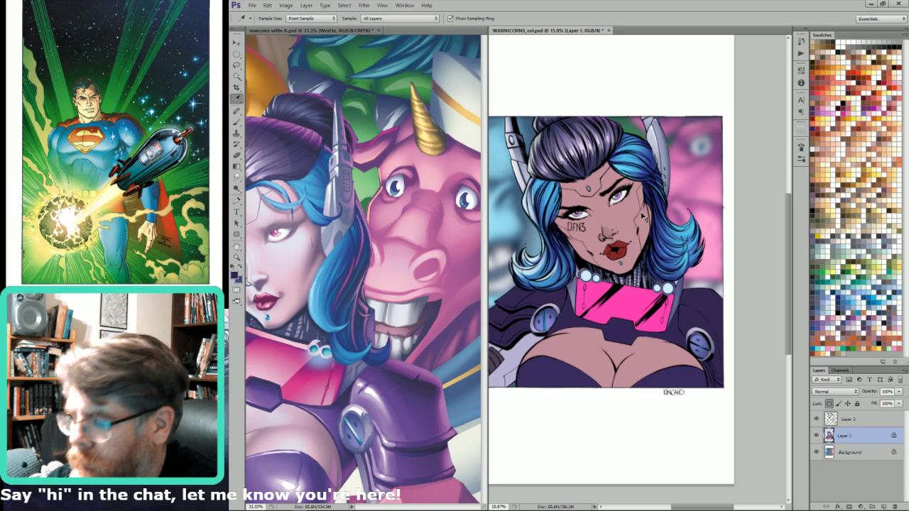
key("ctrl+j")
- Brush a medium purple onto the left-hand shoulder plates on the new layer, using the reference painting as a guide
left_click_drag(561, 237, 617, 256)
key("b")
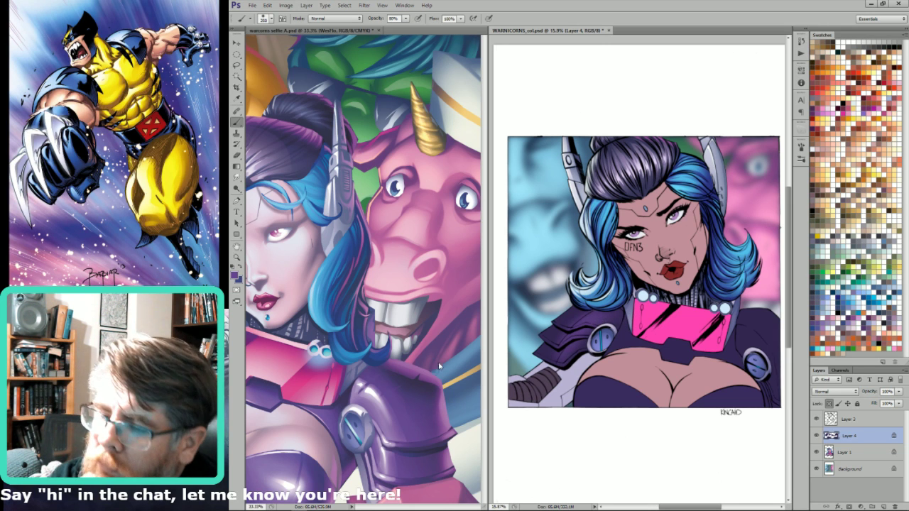
key("[")
left_click_drag(251, 380, 420, 337)
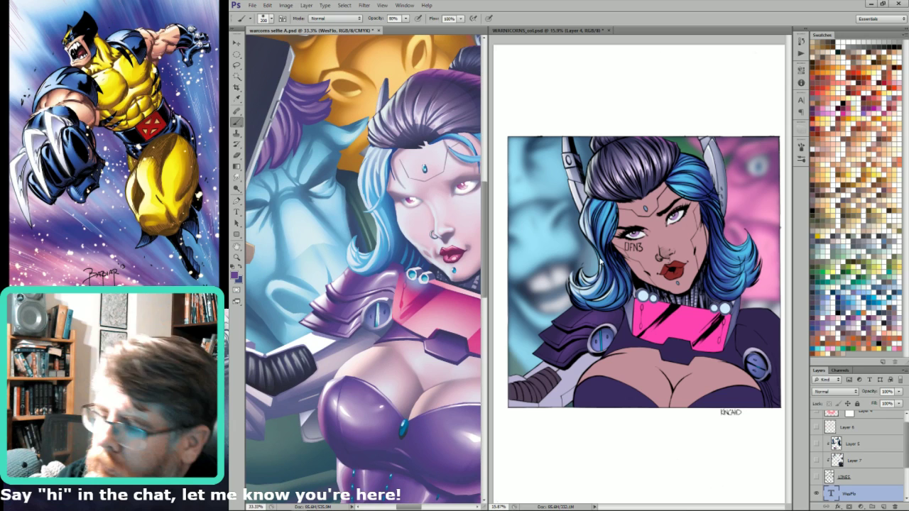
left_click(615, 311)
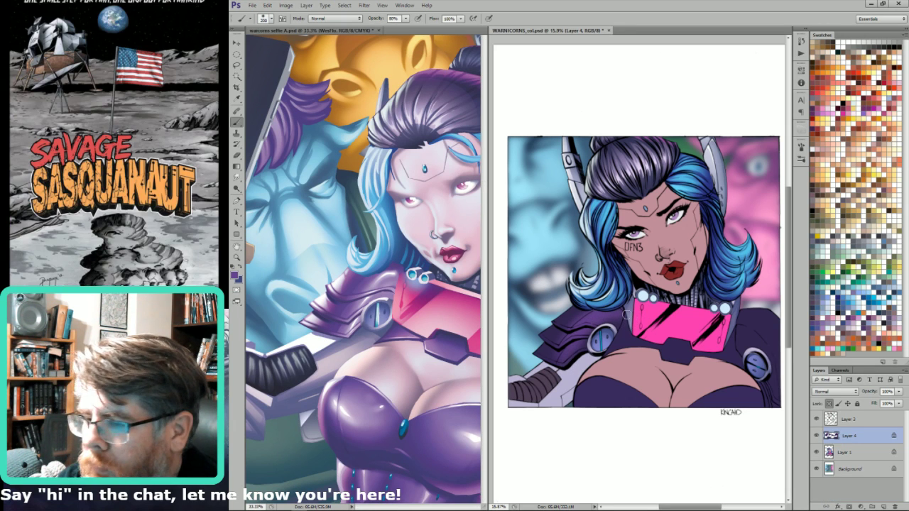
- Enlarge the brush and paint medium purple over the chest armour and the centre piece below the pink collar plate
key("]")
key("]")
key("]")
key("]")
left_click_drag(631, 355, 653, 357)
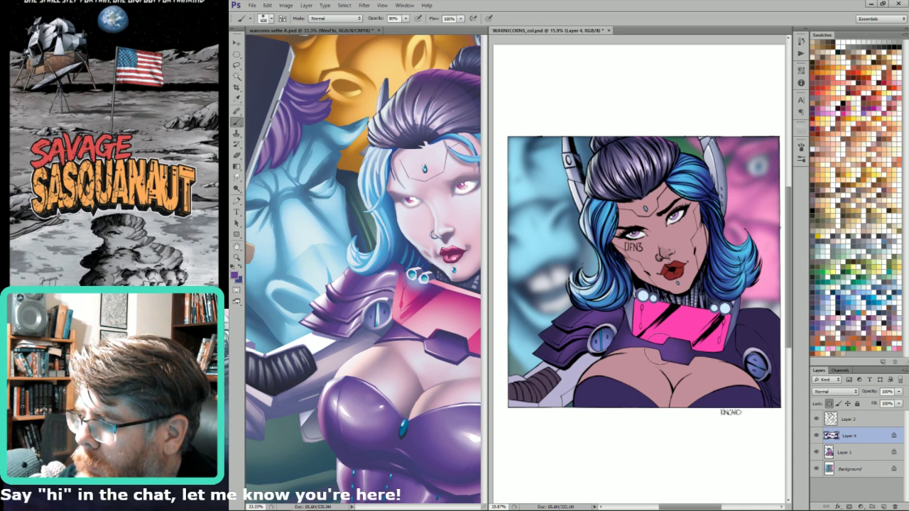
left_click_drag(688, 321, 641, 328)
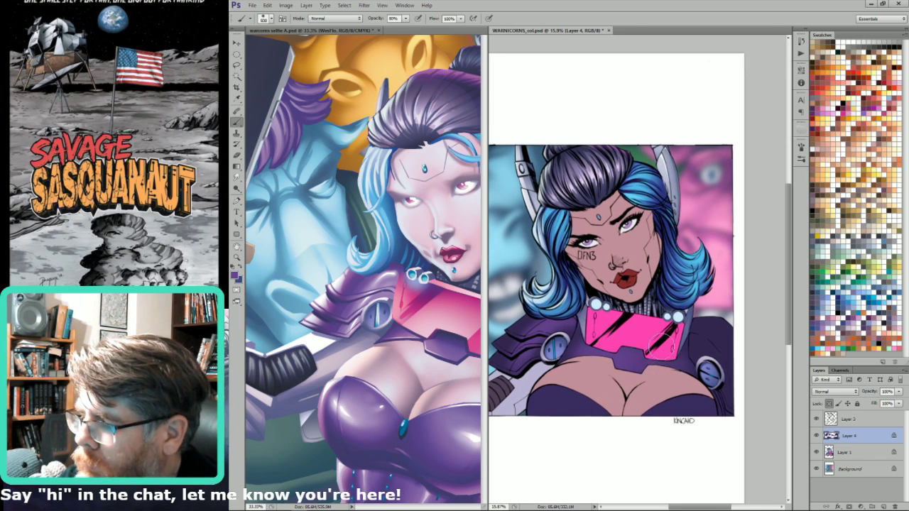
- Brush purple shading onto the right-hand shoulder armour and the bodice, adjusting the brush size and colour along the way
key("[")
left_click_drag(452, 305, 315, 317)
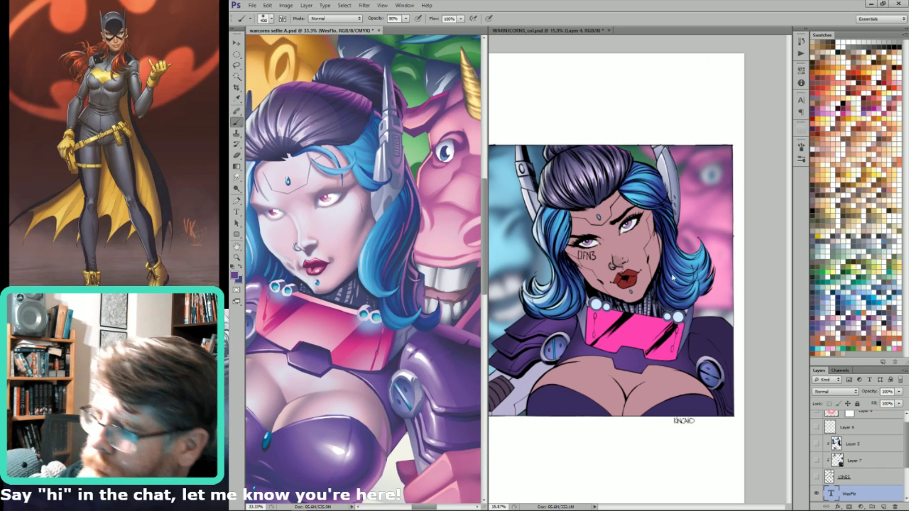
left_click(705, 345)
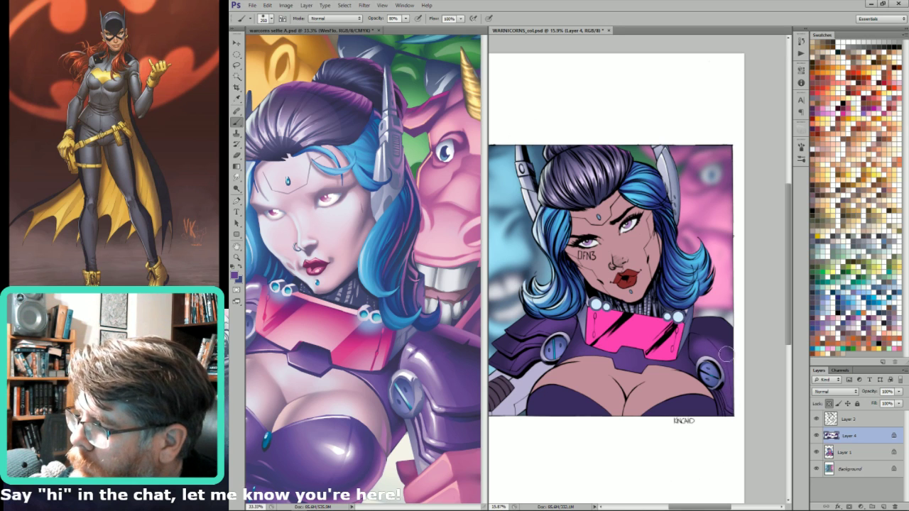
key("bracketright")
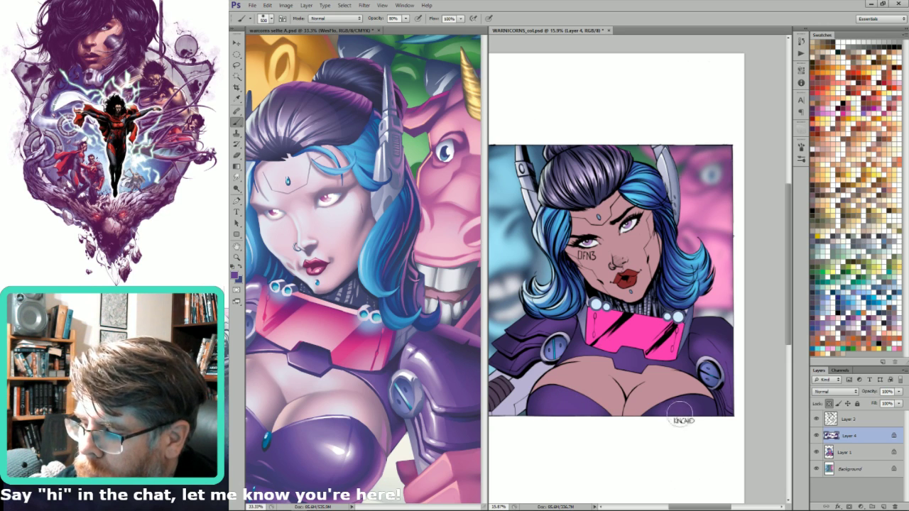
key("i")
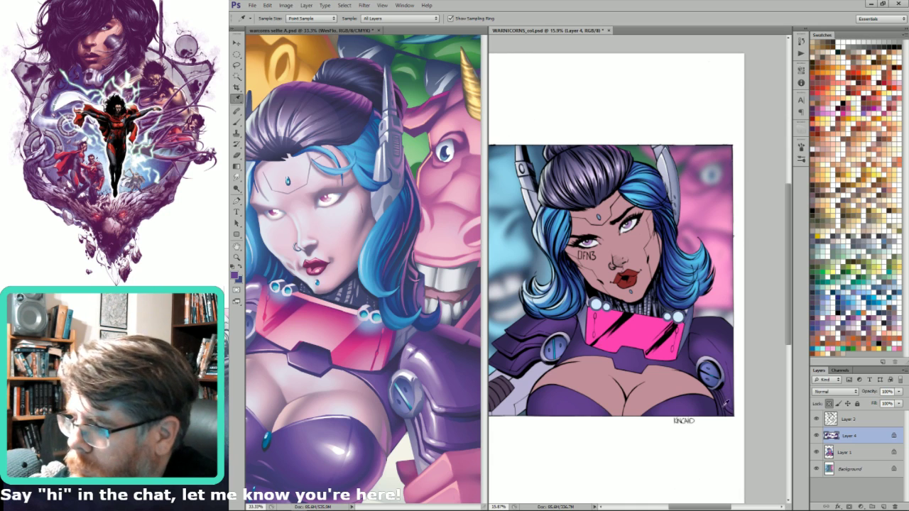
key("b")
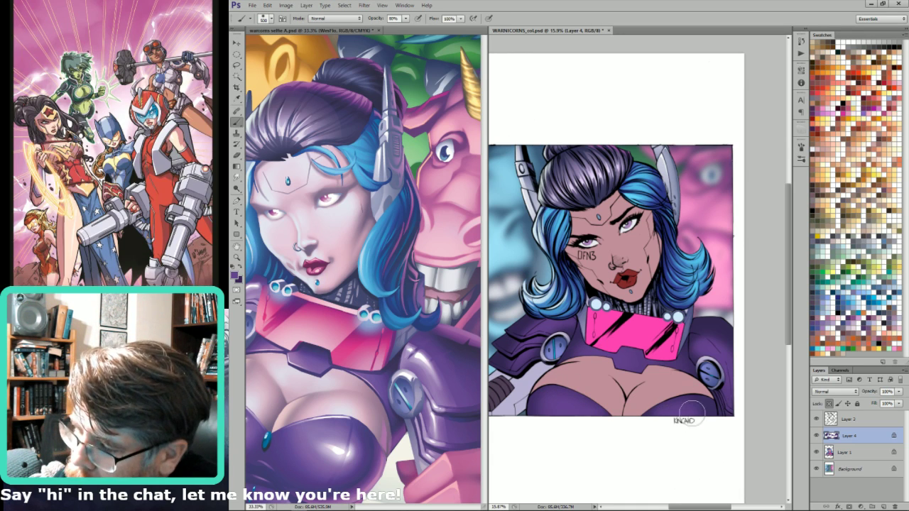
left_click_drag(575, 358, 651, 375)
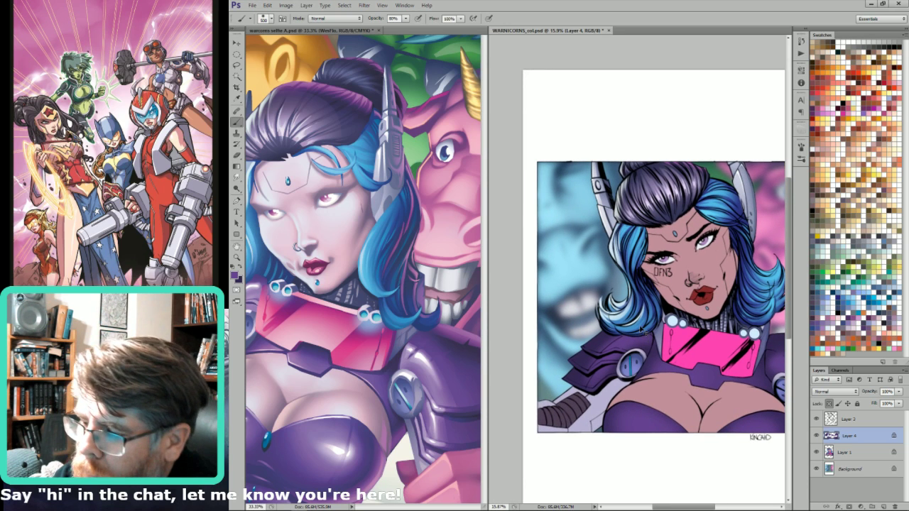
- Sample a brighter purple and brush it onto the right-hand shoulder armour with a smaller brush
key("i")
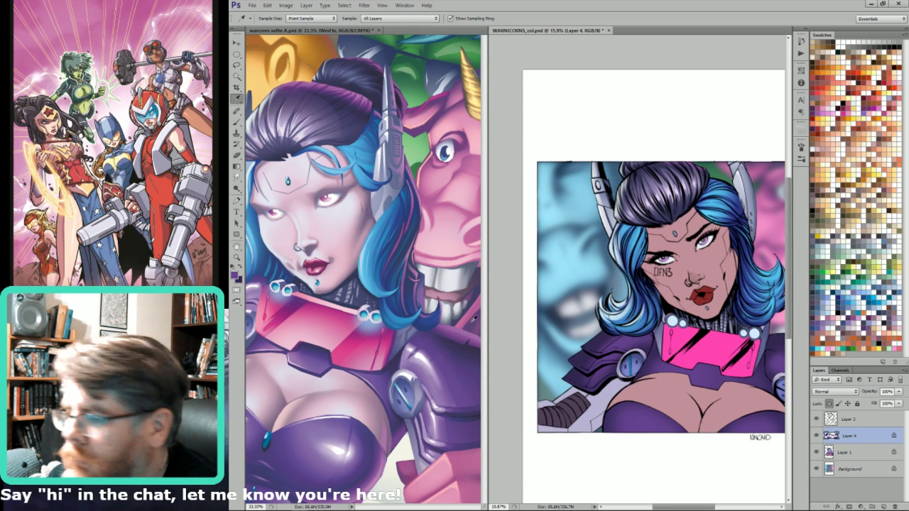
left_click_drag(697, 284, 563, 291)
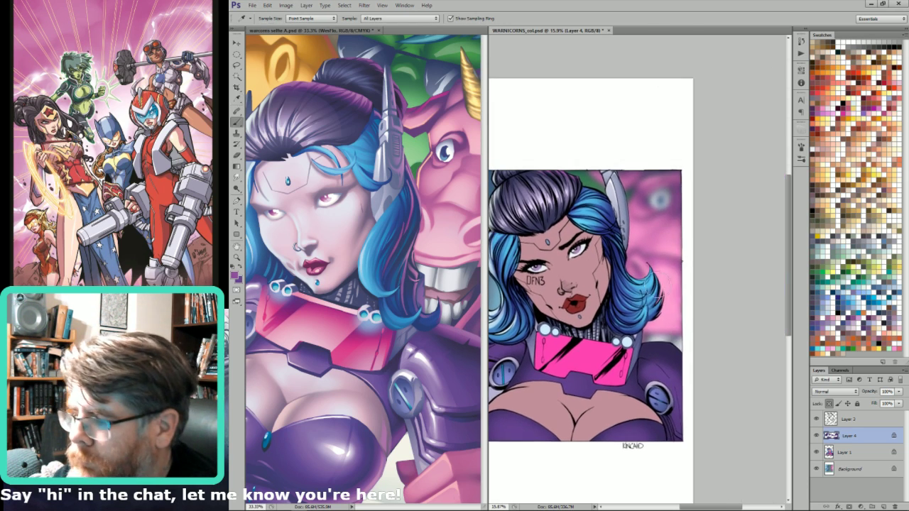
key("b")
key("bracketleft")
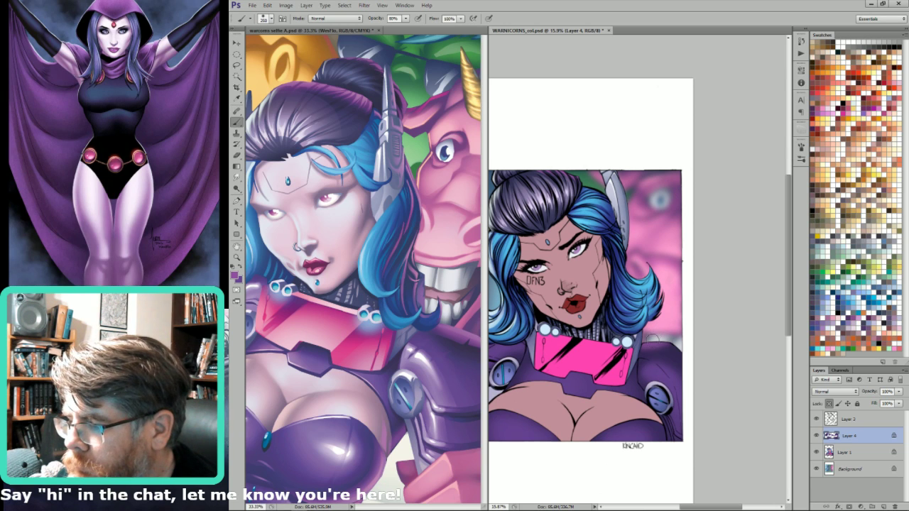
key("bracketright")
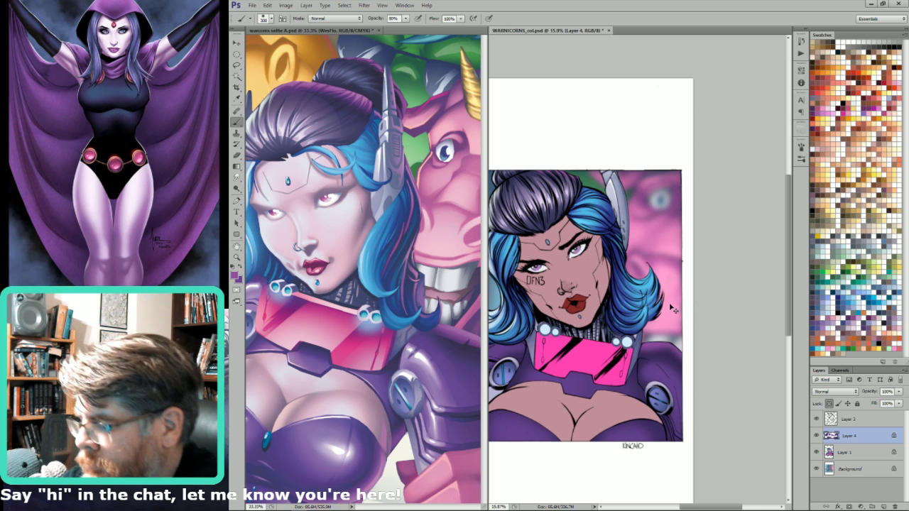
left_click_drag(533, 285, 665, 279)
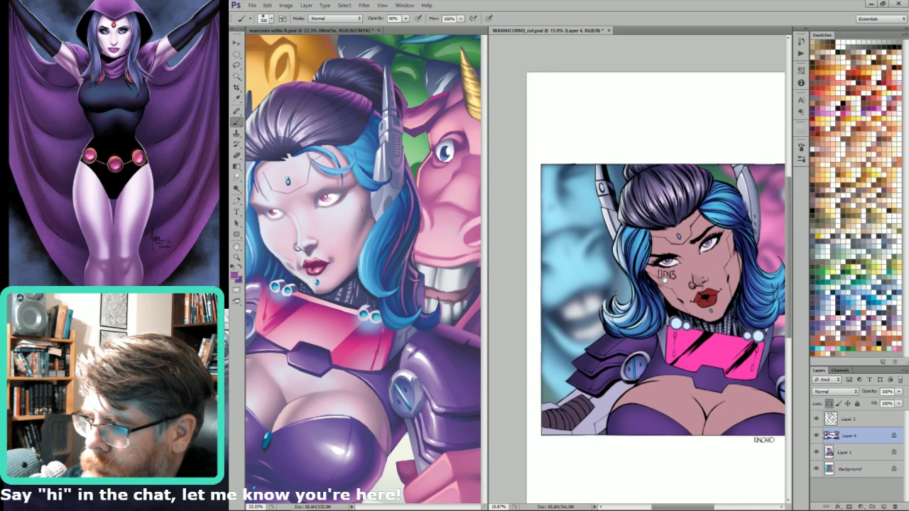
- Sample a purple from the reference painting's left-hand shoulder plates and brush it onto the matching plates
left_click_drag(312, 338, 467, 319)
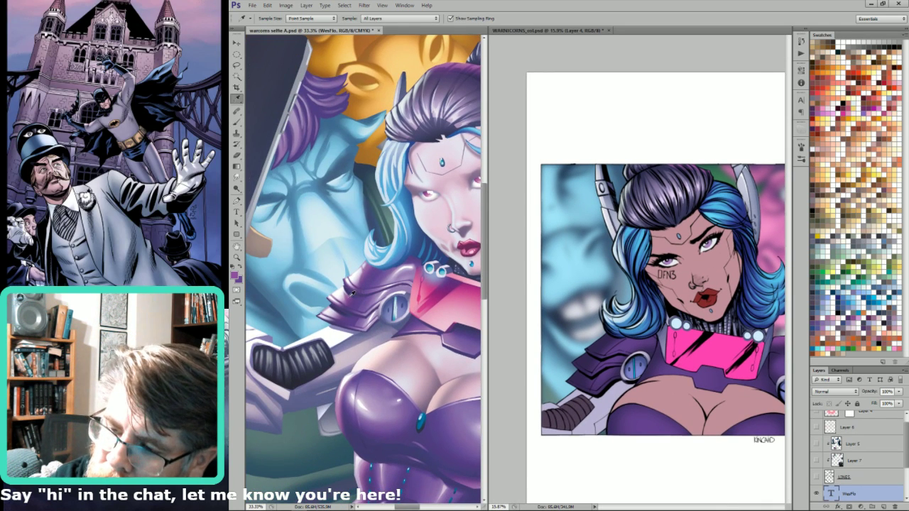
left_click(352, 292)
key("b")
left_click(566, 348)
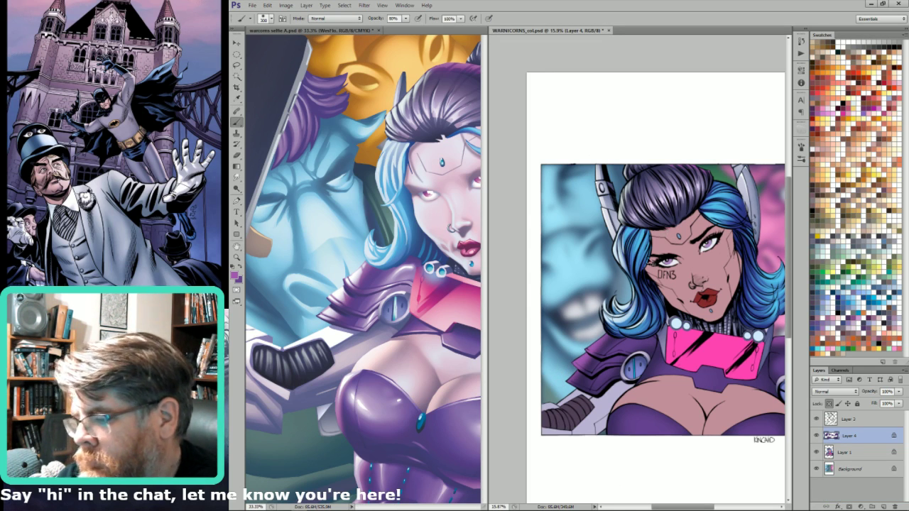
- Sample a pale lilac from the edge of the reference painting's bodice and brush highlights onto the bodice with a smaller brush
left_click_drag(656, 313, 615, 313)
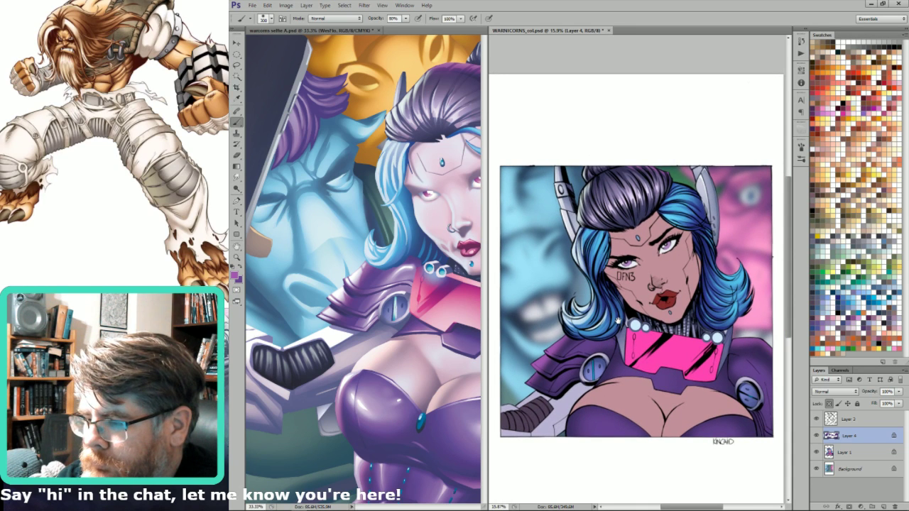
left_click(340, 404, "alt")
key("bracketleft")
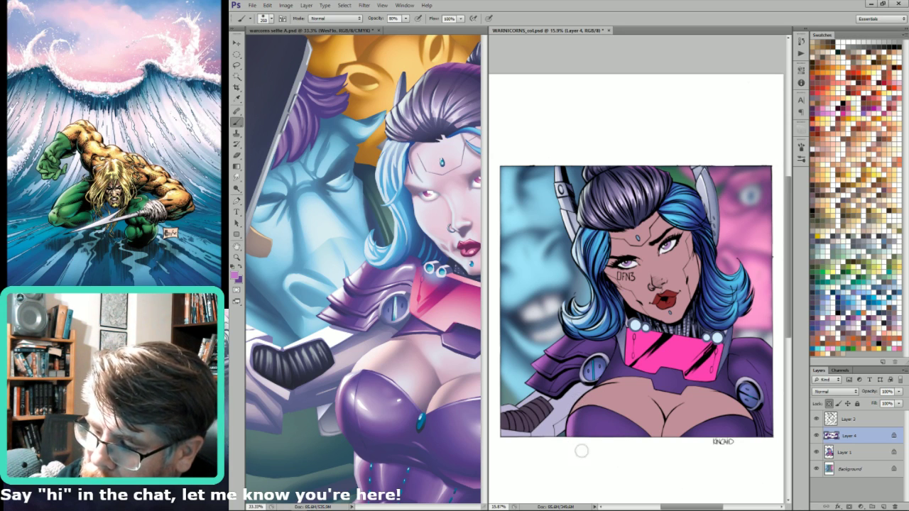
left_click_drag(677, 346, 653, 338)
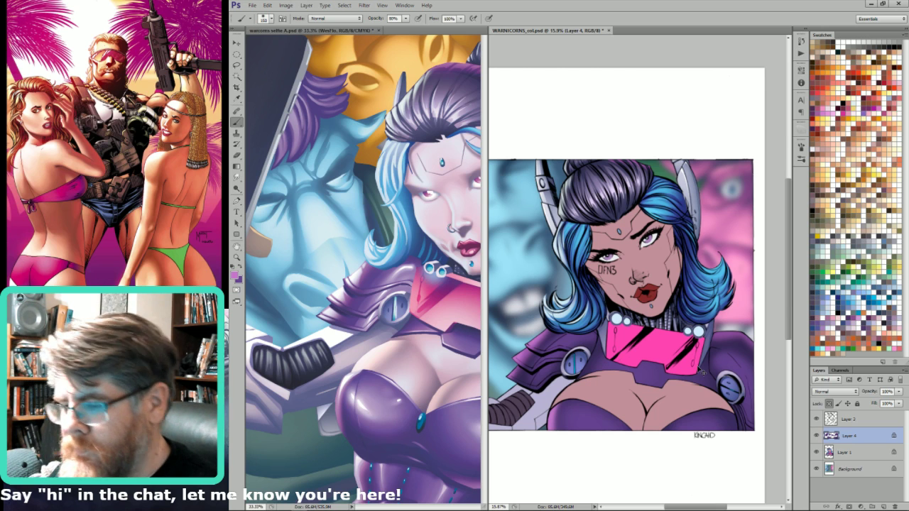
- Sample a light violet from the chest armour beside the collar in the reference painting
key("i")
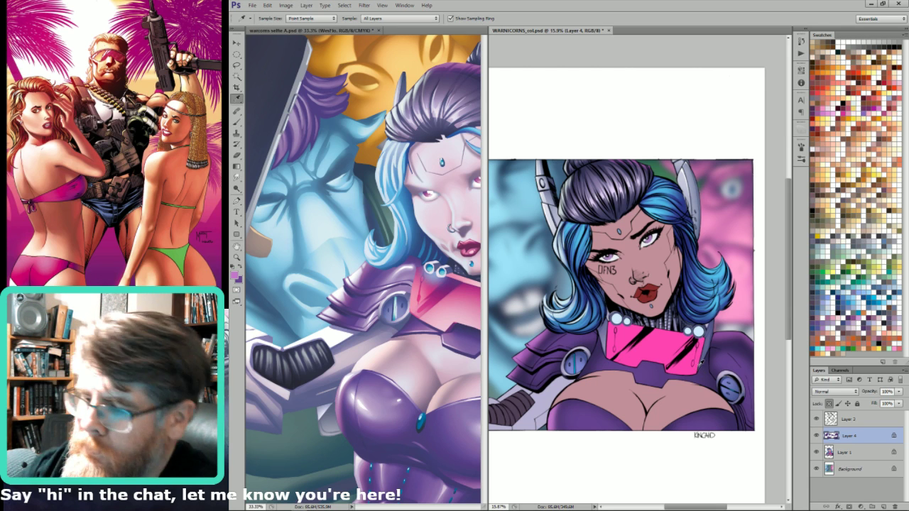
left_click(426, 323)
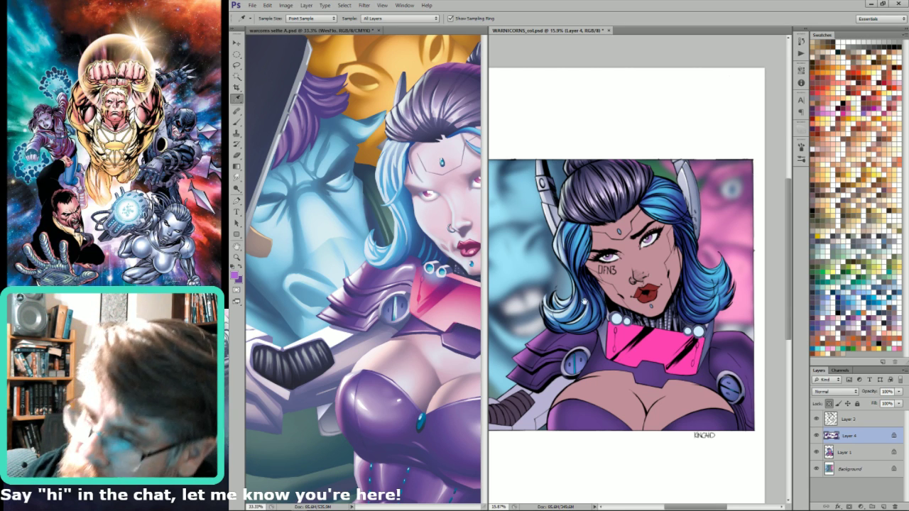
- Sample the dark purple from the reference character's collar for painting the matching armour
scroll(572, 316, "up", 5)
key("l")
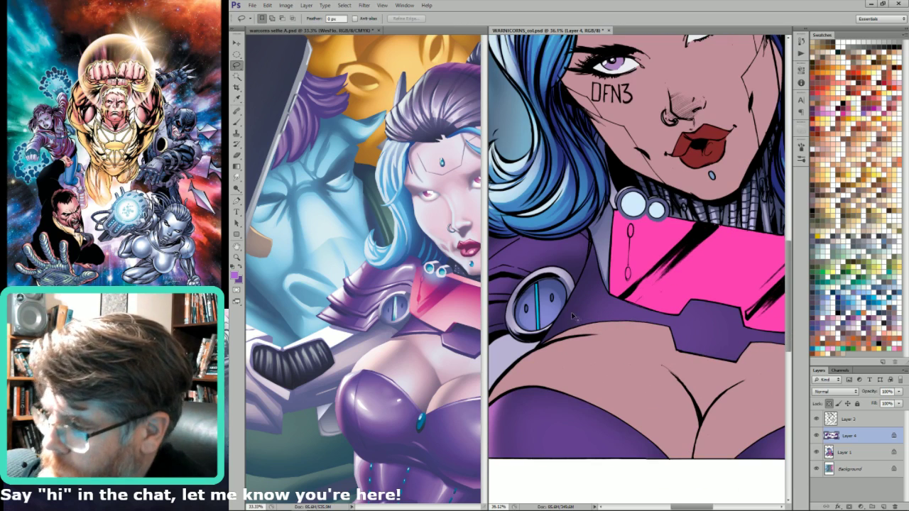
key("i")
left_click(464, 330)
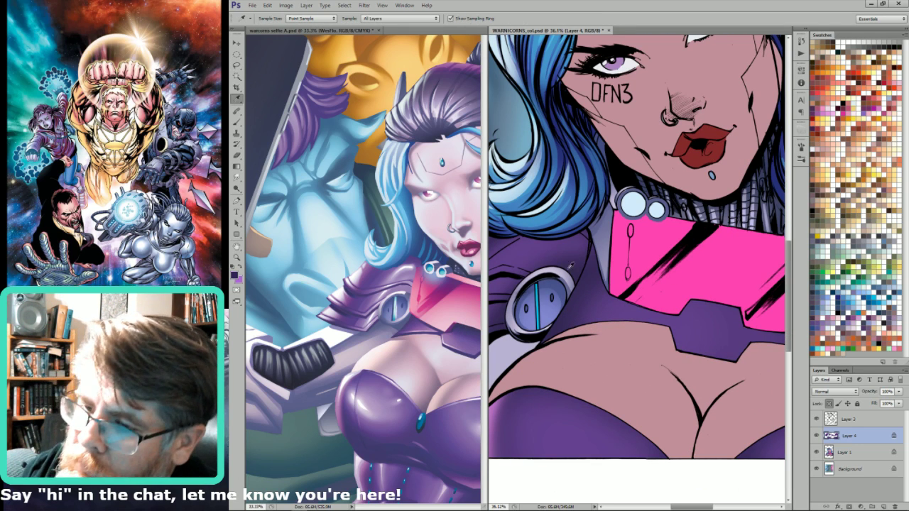
key("b")
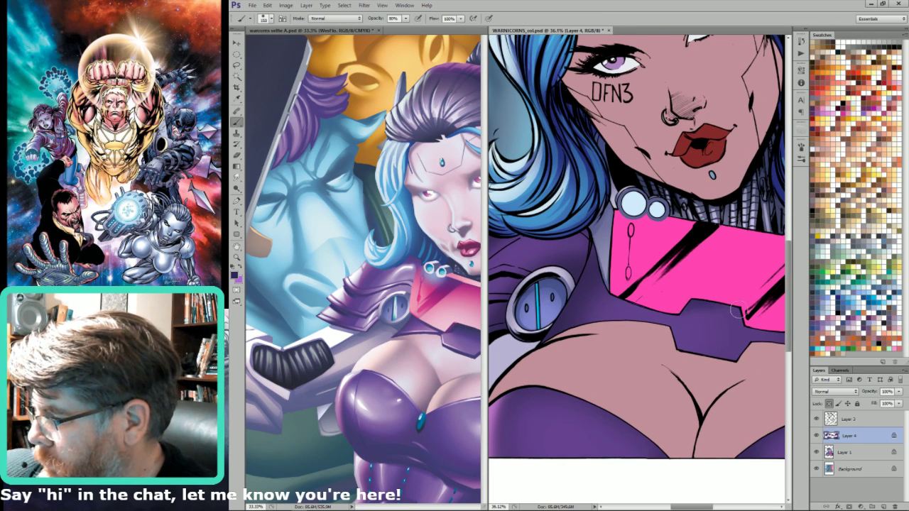
- Outline the purple collar band beneath the pink chest panel with a freehand Lasso selection, following it across both sides
key("l")
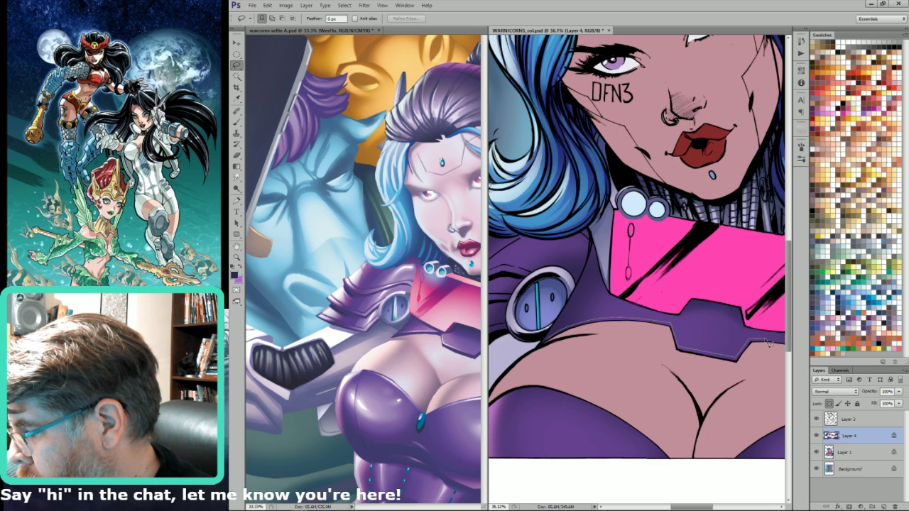
scroll(767, 344, "right", 2)
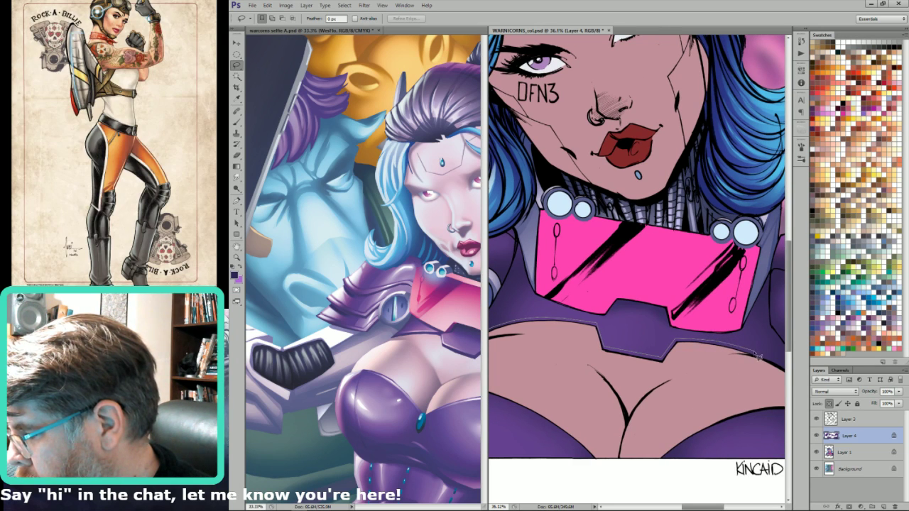
scroll(757, 357, "right", 2)
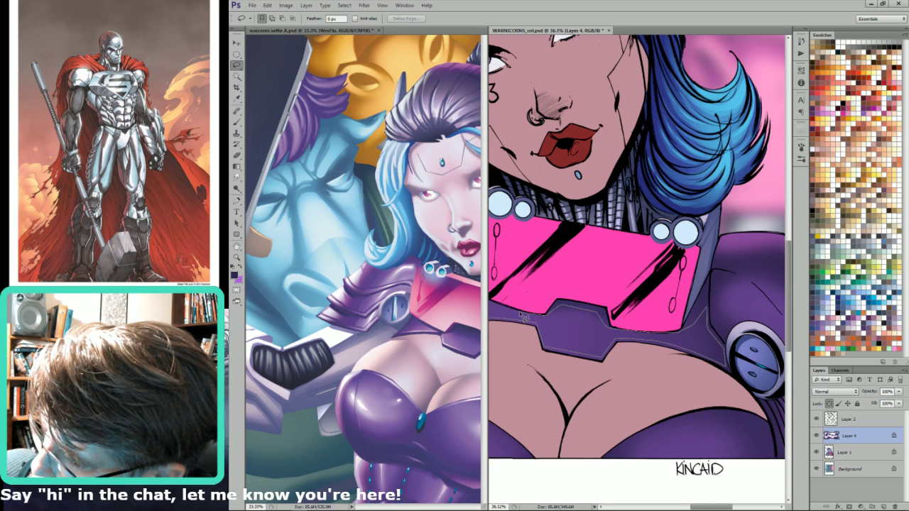
left_click_drag(490, 304, 595, 303)
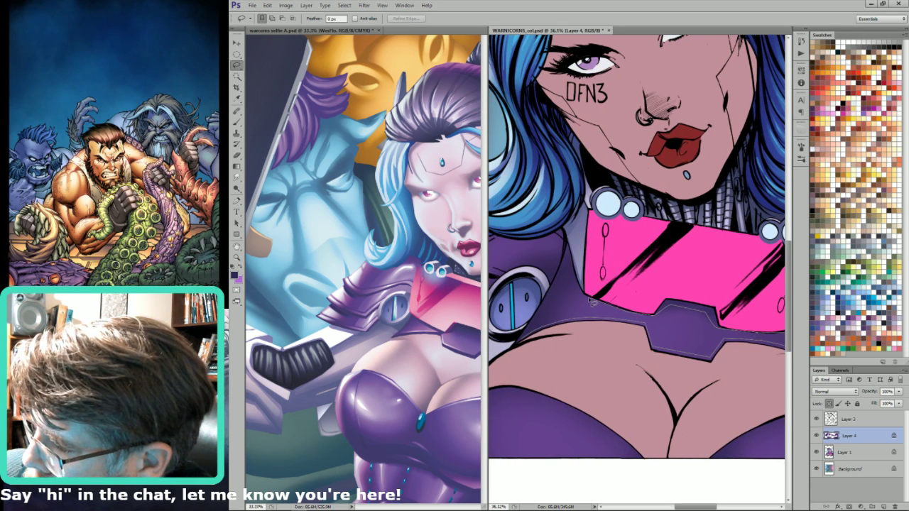
left_click_drag(566, 271, 518, 342)
- Brush a lighter purple highlight onto the selected collar band and its central plate with an enlarged soft brush
key("b")
key("x")
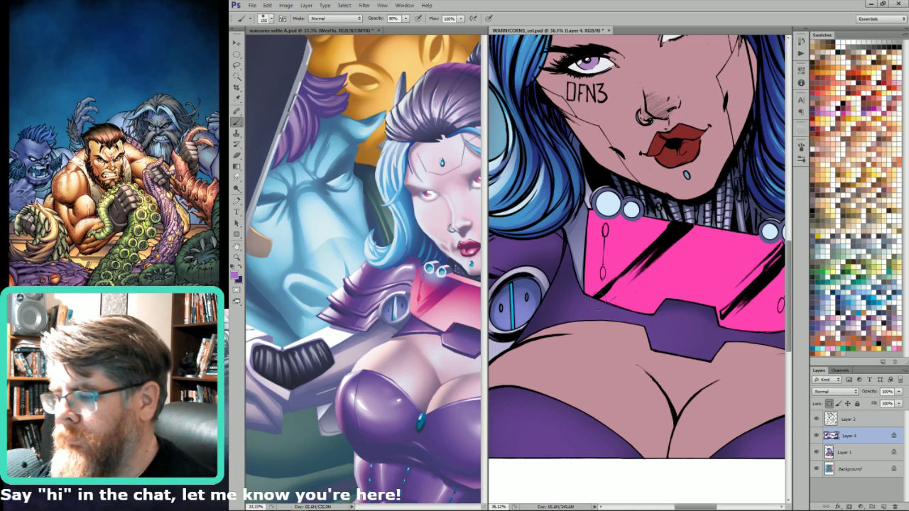
key("]")
key("]")
key("]")
key("]")
mouse_move(619, 339)
left_mouse_down()
mouse_move(592, 335)
mouse_move(611, 330)
mouse_move(625, 348)
left_mouse_up()
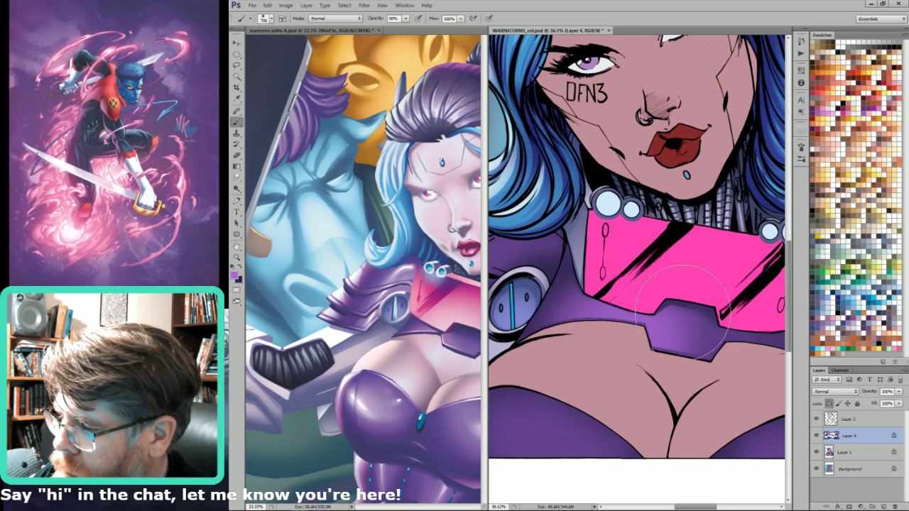
- Shade the upper part of the collar's central plate in dark purple with a smaller soft brush
key("[")
key("[")
key("x")
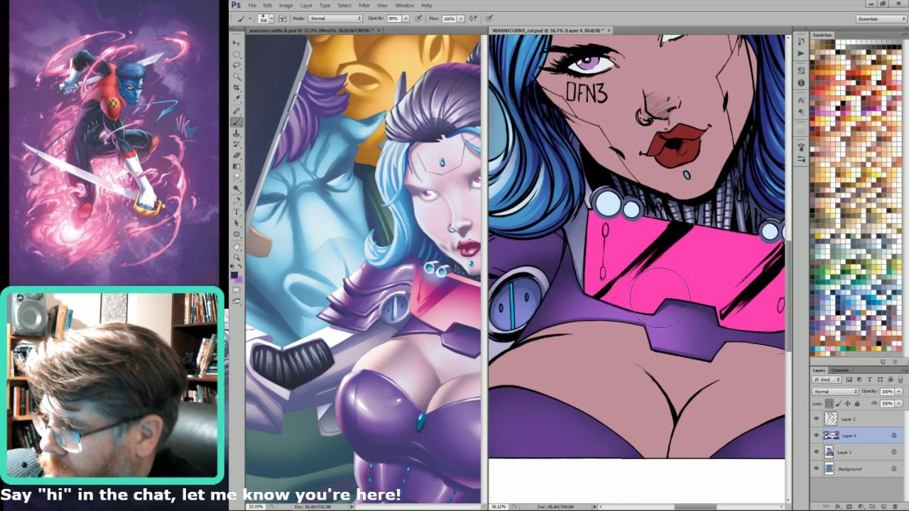
left_click_drag(670, 293, 697, 292)
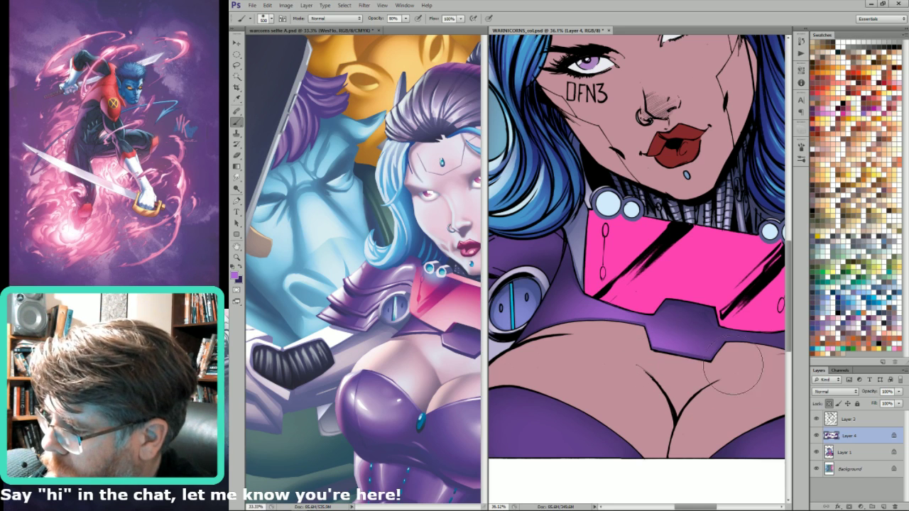
- Refine the collar selection to its inked outline using the Magic Wand on the Alpha 1 line-art channel
left_click_drag(759, 300, 685, 326)
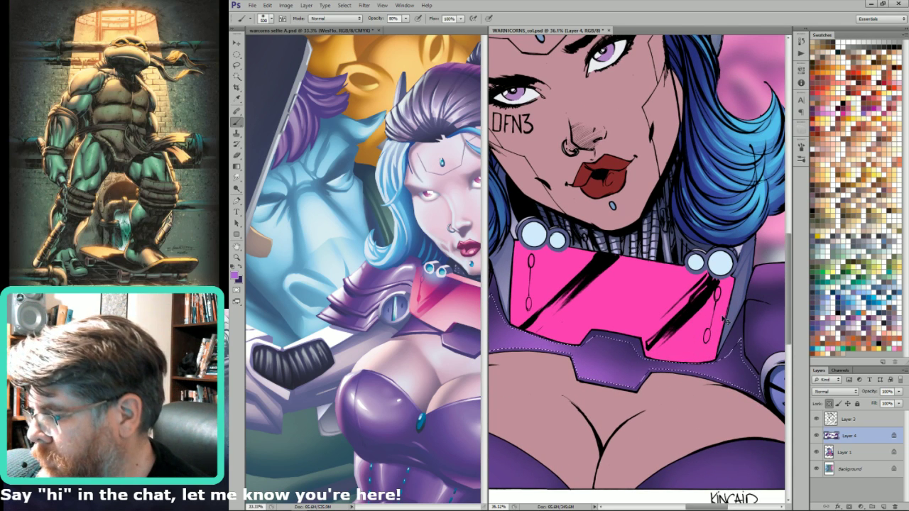
key("ctrl+h")
left_click_drag(540, 298, 637, 282)
key("w")
key("ctrl+6")
left_click(639, 319)
key("ctrl+2")
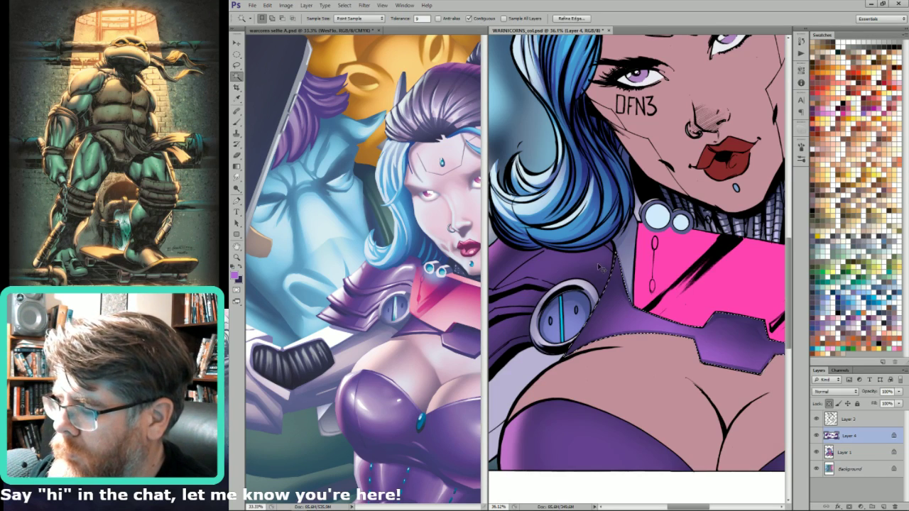
- Brush dark purple shading onto the collar straps on both sides of the pink chest panel
key("ctrl+h")
key("b")
key("x")
mouse_move(624, 240)
left_mouse_down()
mouse_move(579, 288)
mouse_move(603, 260)
mouse_move(644, 247)
mouse_move(596, 277)
mouse_move(649, 237)
mouse_move(651, 259)
left_mouse_up()
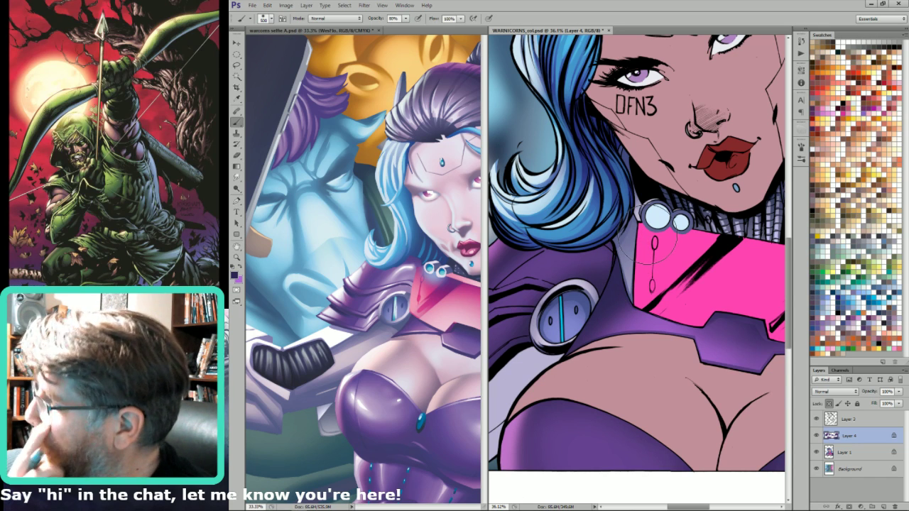
left_click_drag(692, 314, 484, 342)
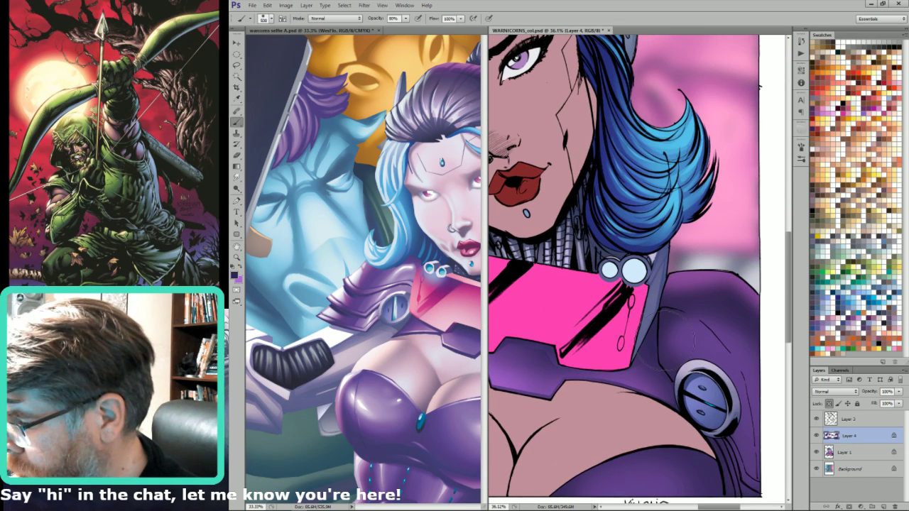
left_click_drag(689, 331, 674, 304)
- Sample a purple from the reference's shoulder armour and lasso the lower shoulder plate around the round bolt, using the line-art channel as guide
left_click_drag(474, 266, 378, 273)
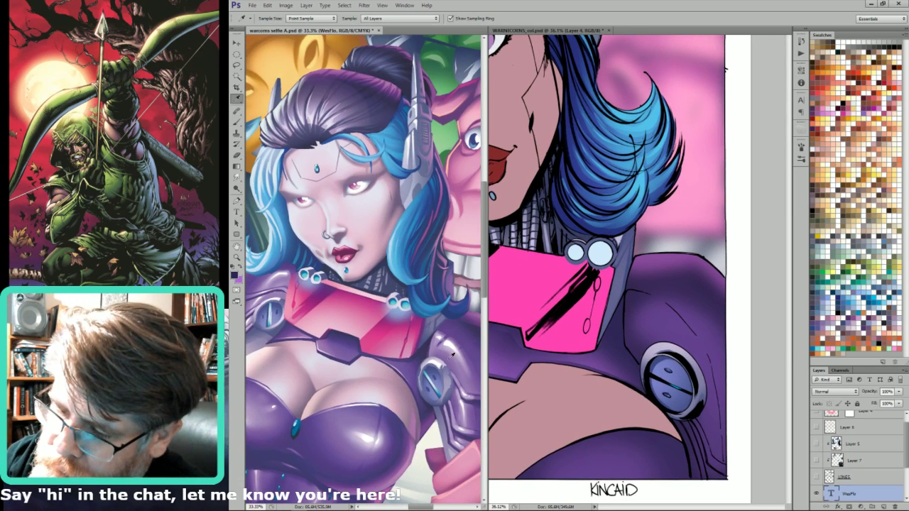
key("l")
left_click(669, 288)
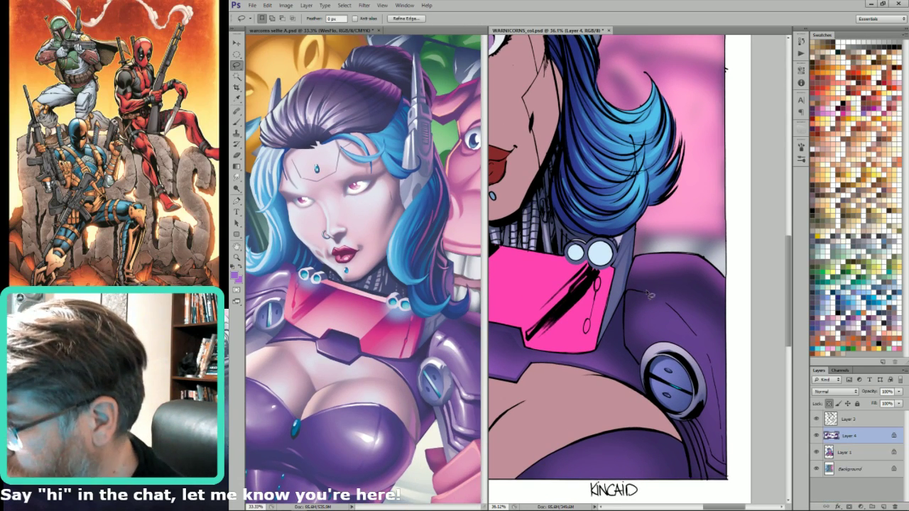
key("ctrl+6")
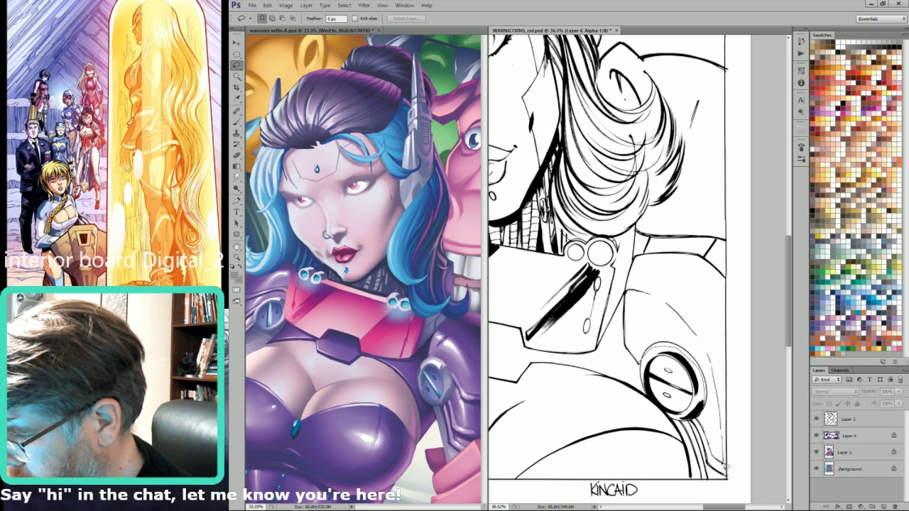
mouse_move(728, 466)
left_mouse_down()
mouse_move(737, 375)
mouse_move(689, 294)
mouse_move(632, 283)
left_mouse_up()
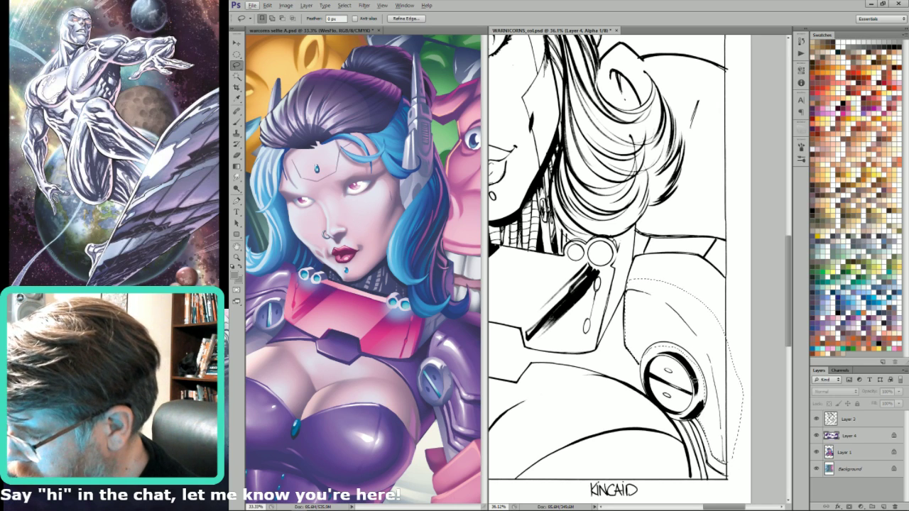
left_click_drag(700, 421, 727, 470)
- Brush the lighter purple at 40% opacity around the round bolt and down the lower shoulder plate, then clear the selection
key("b")
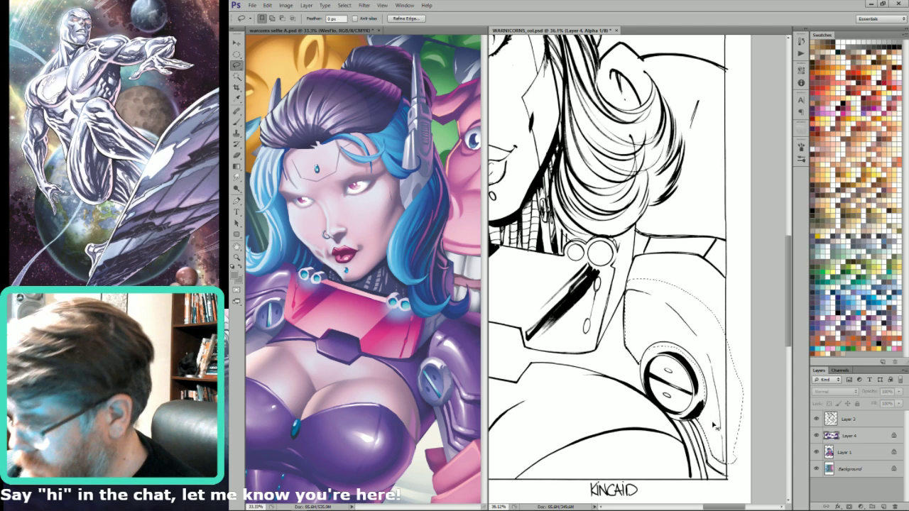
key("ctrl+2")
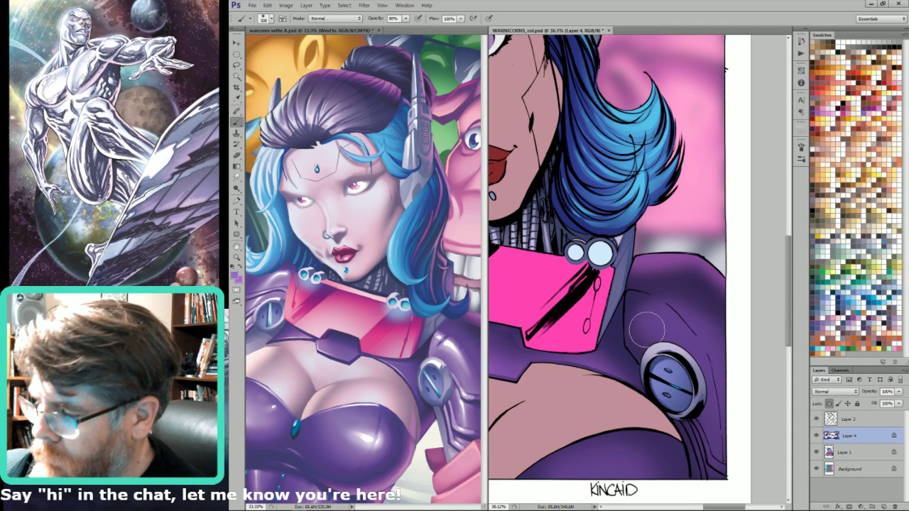
key("4")
key("]")
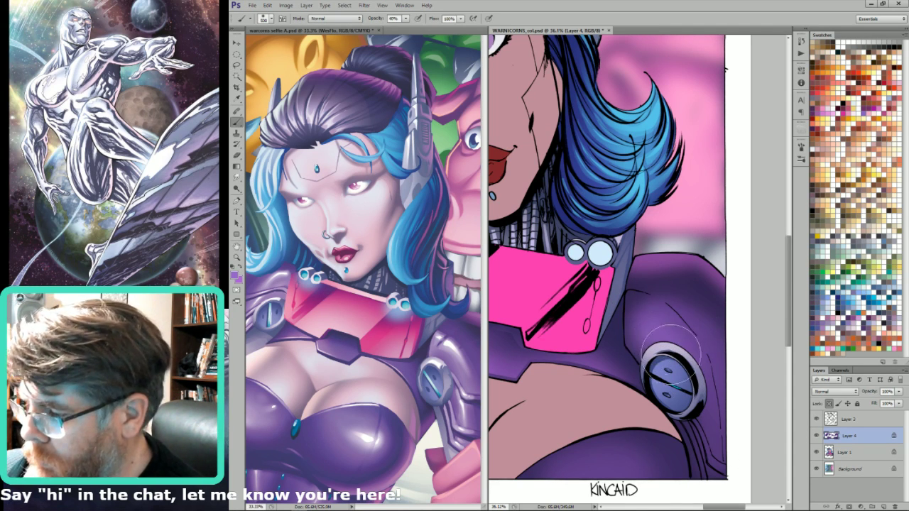
left_click_drag(671, 355, 671, 349)
left_click_drag(695, 408, 714, 466)
key("ctrl+h")
key("ctrl+d")
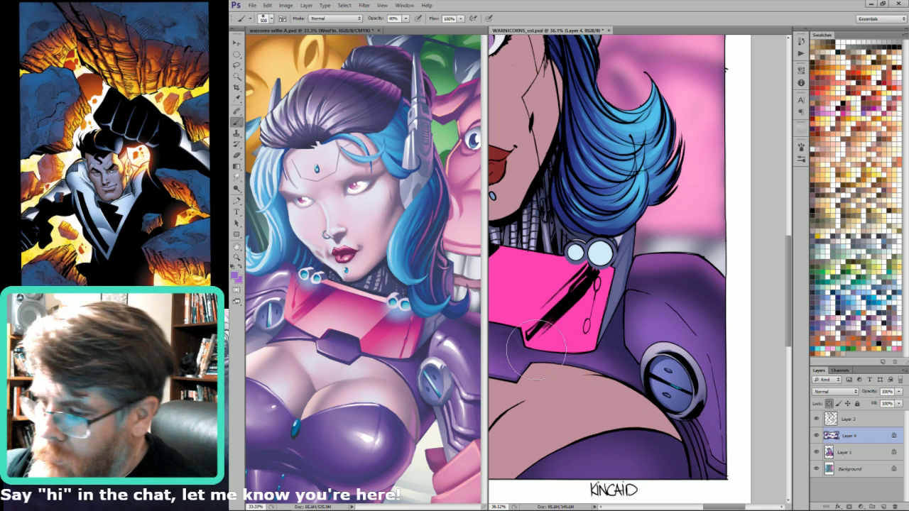
- Lasso the front face of the lower shoulder plate above the bolt and brush a lighter purple over it
key("i")
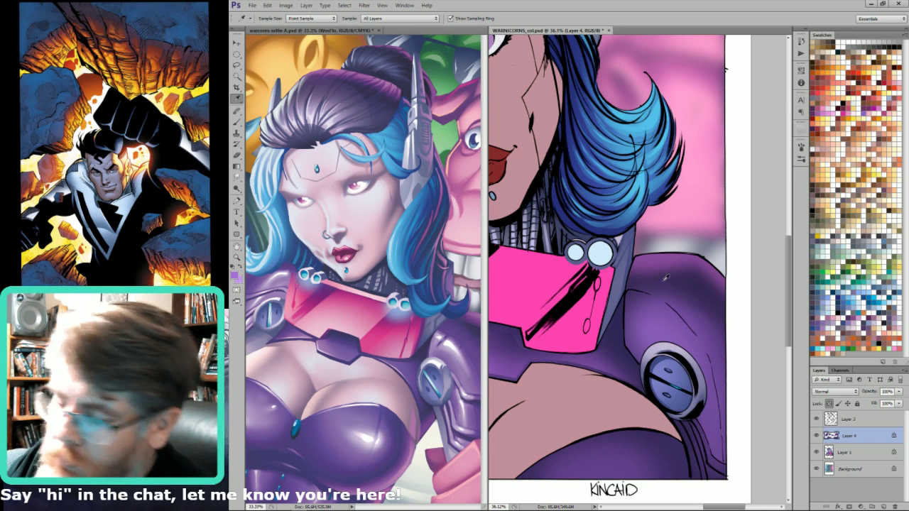
key("l")
mouse_move(629, 297)
left_mouse_down()
mouse_move(662, 301)
mouse_move(707, 352)
mouse_move(726, 436)
mouse_move(727, 463)
mouse_move(718, 465)
mouse_move(708, 380)
left_mouse_up()
mouse_move(655, 346)
left_mouse_down()
mouse_move(646, 368)
mouse_move(628, 348)
mouse_move(629, 303)
left_mouse_up()
key("b")
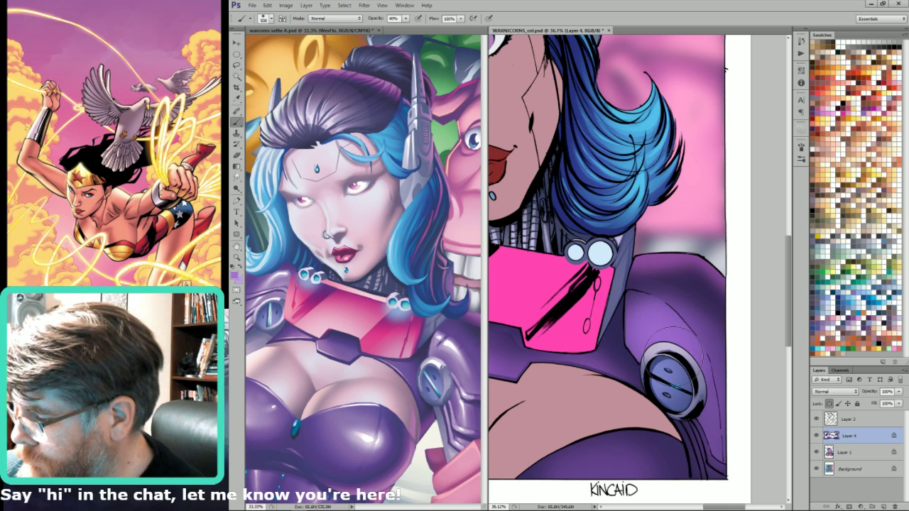
key("bracketright")
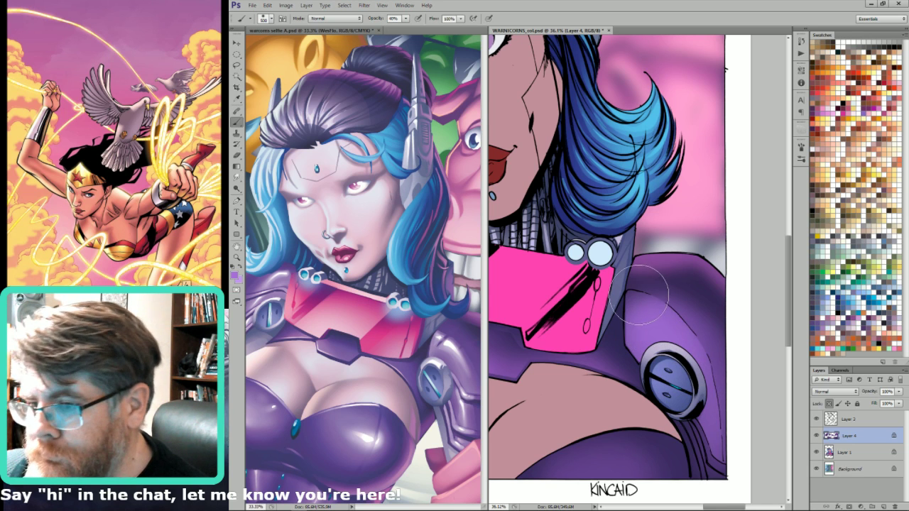
- Adjust the brush size and paint a soft light-purple highlight from the shoulder plate's upper front down the arm at 40% opacity
key("x")
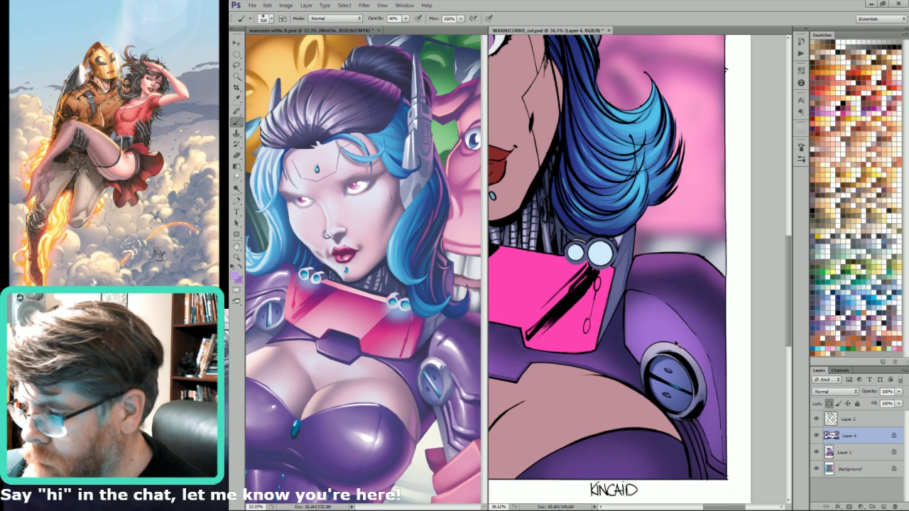
key("bracketleft")
key("bracketleft")
key("bracketleft")
key("bracketleft")
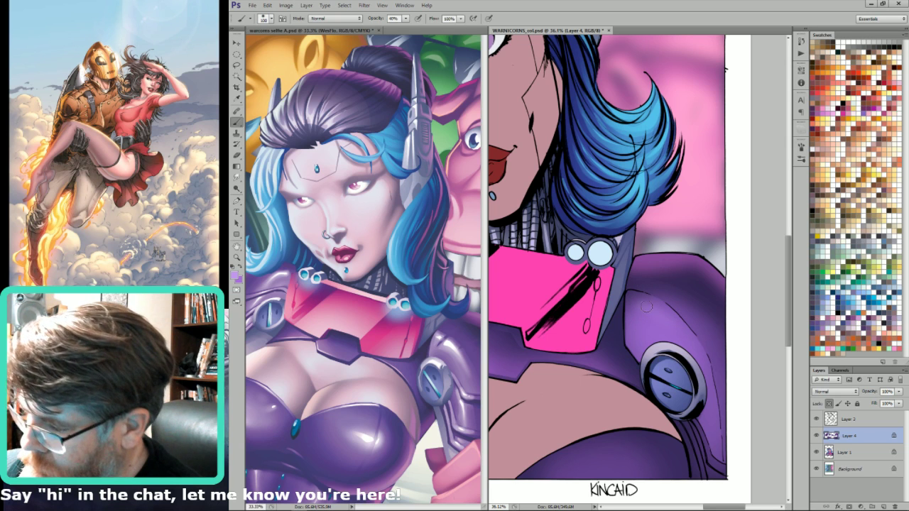
key("bracketright")
key("bracketright")
key("bracketright")
mouse_move(649, 311)
left_mouse_down()
mouse_move(670, 331)
mouse_move(715, 419)
left_mouse_up()
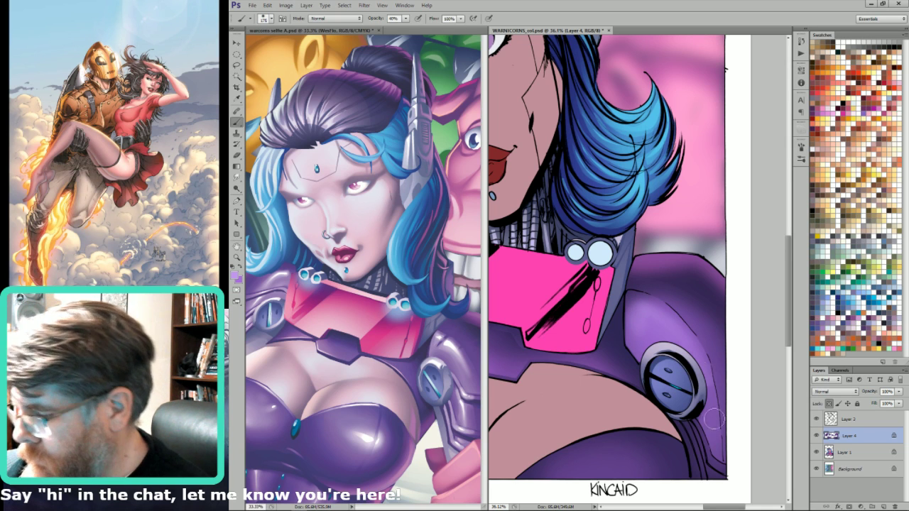
- Lasso sharp reflection shapes on the shoulder plate's upper front and lighten them with a light-purple gradient at 40% opacity
key("l")
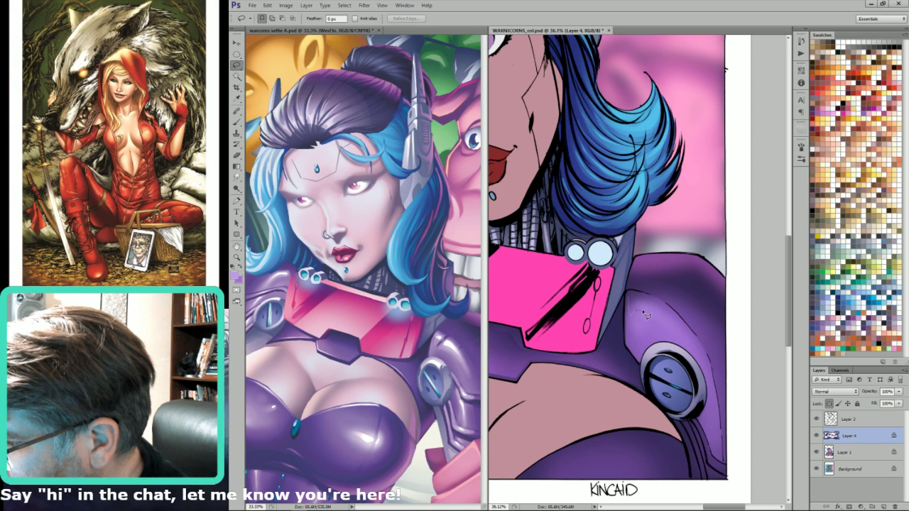
mouse_move(634, 300)
left_mouse_down()
mouse_move(650, 327)
mouse_move(651, 315)
mouse_move(662, 320)
mouse_move(652, 330)
mouse_move(652, 303)
mouse_move(631, 301)
left_mouse_up()
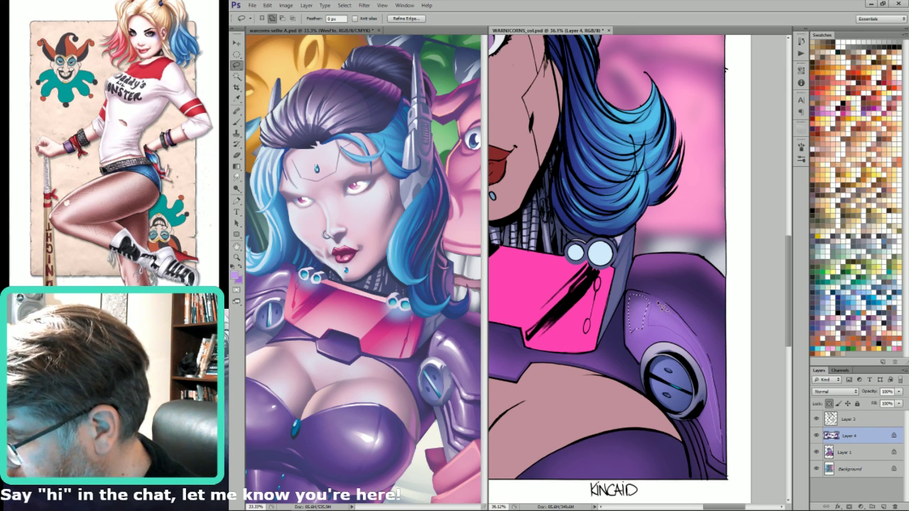
key("g")
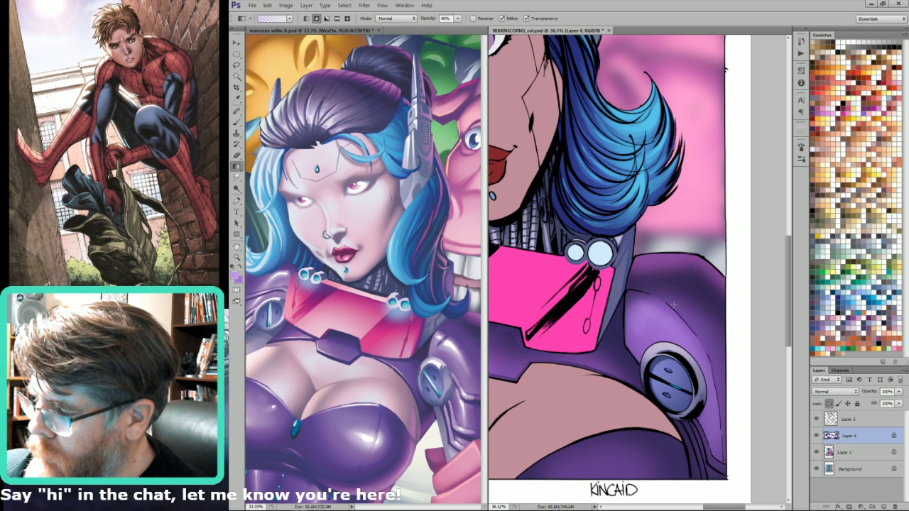
mouse_move(674, 308)
left_mouse_down()
mouse_move(681, 340)
mouse_move(652, 310)
mouse_move(667, 324)
left_mouse_up()
key("ctrl+d")
- Add light-purple gradient reflections at 30% opacity to lassoed shapes along the plate's outer edge and upper front
left_click_drag(718, 403, 714, 374)
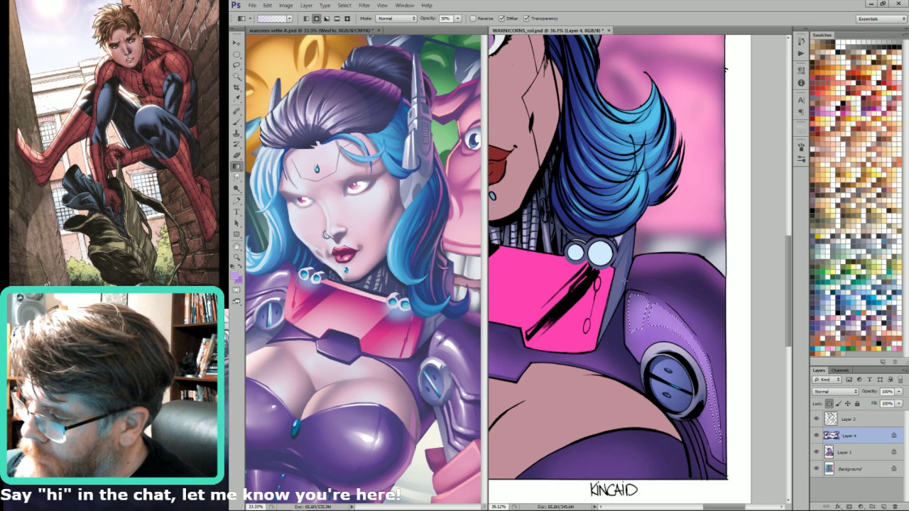
key("l")
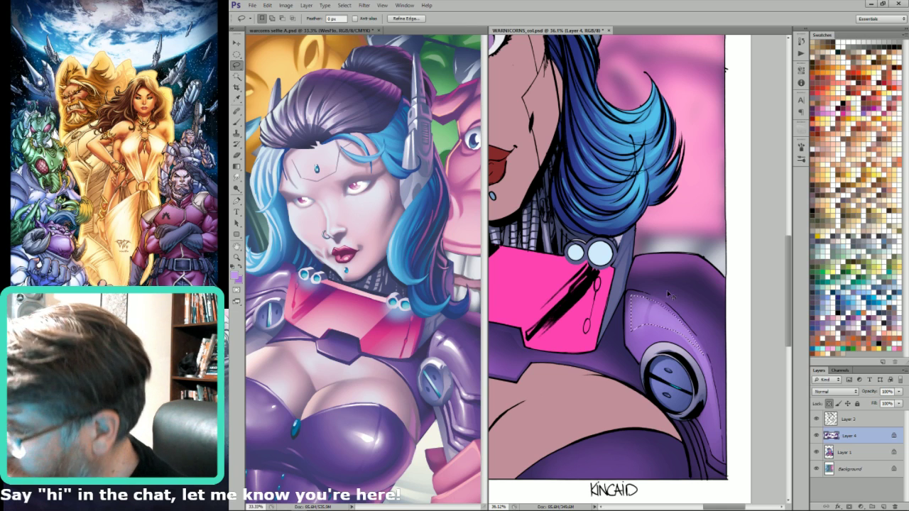
key("g")
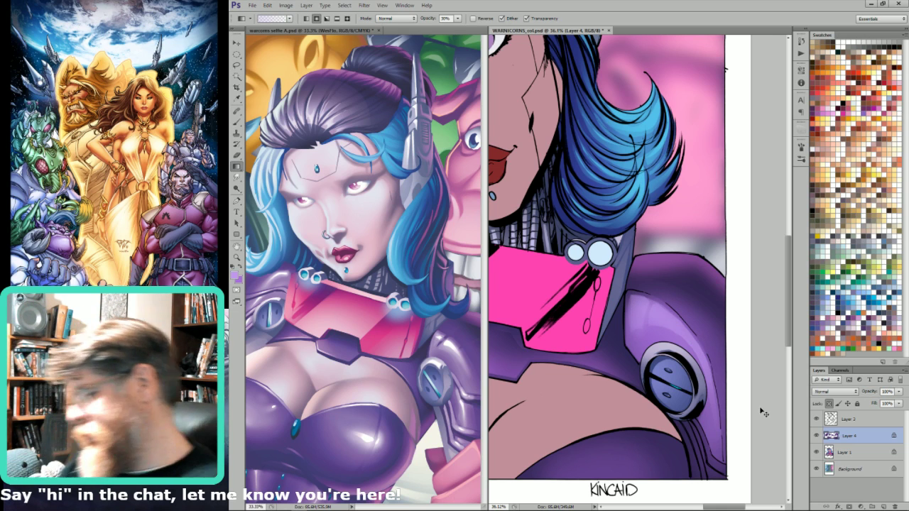
key("ctrl+0")
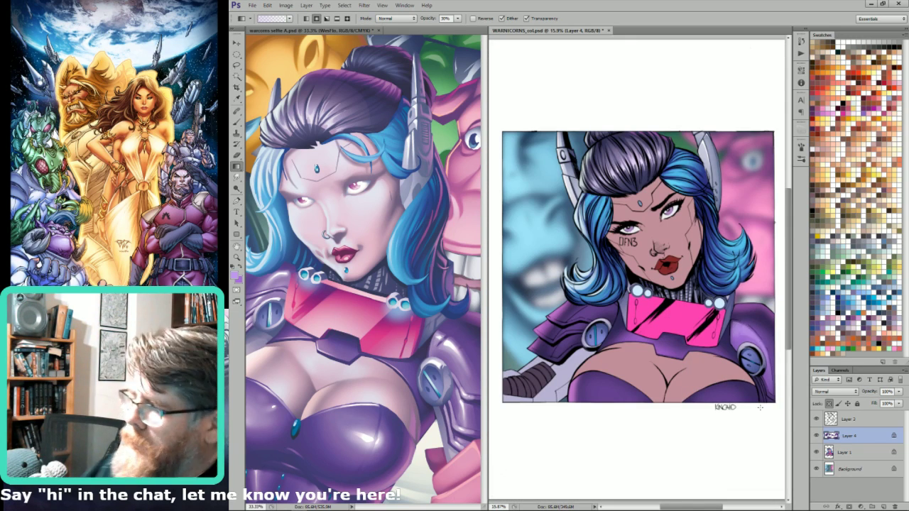
key("b")
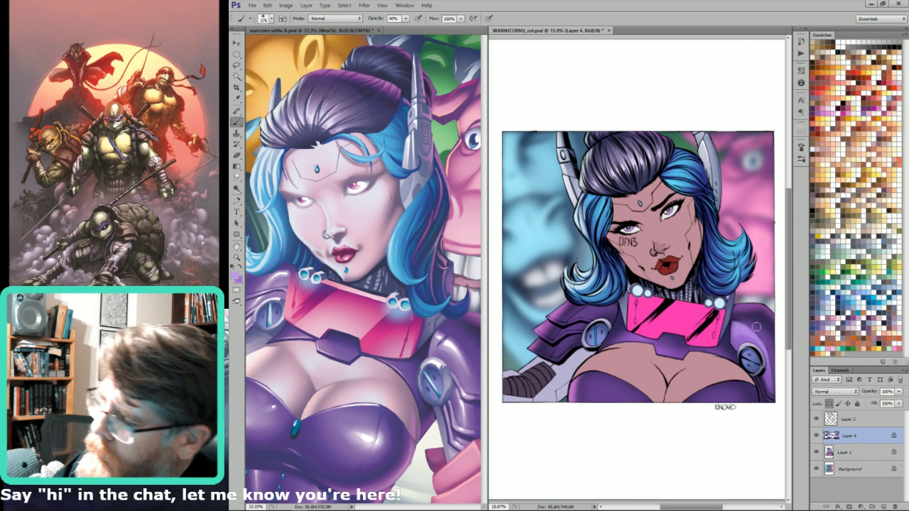
left_click_drag(765, 331, 732, 313)
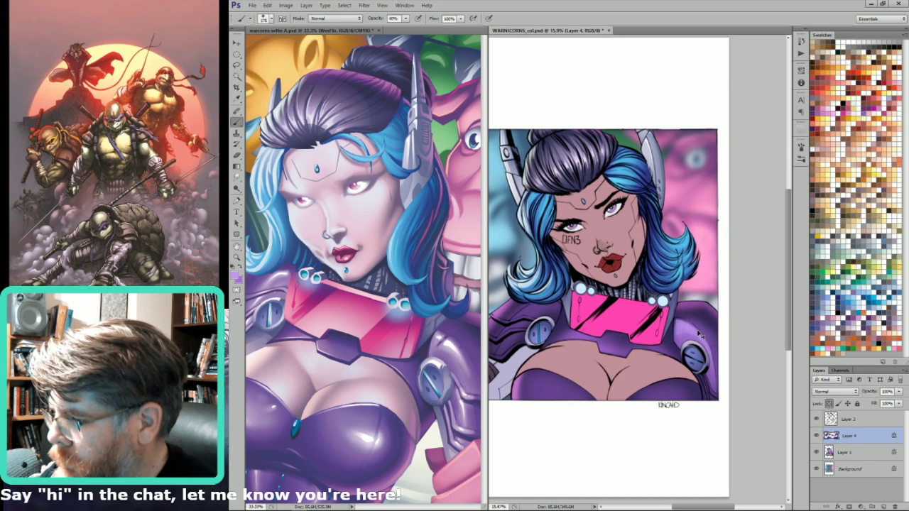
key("l")
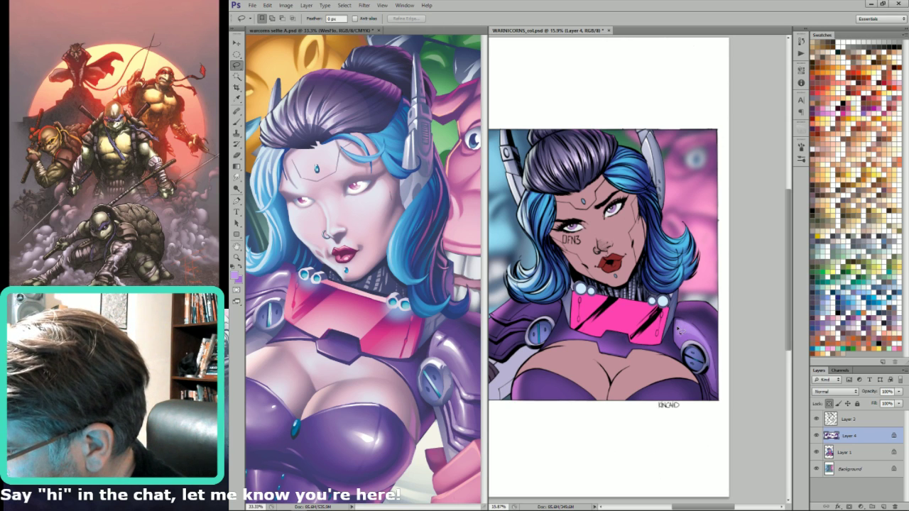
left_click(679, 330)
key("Return")
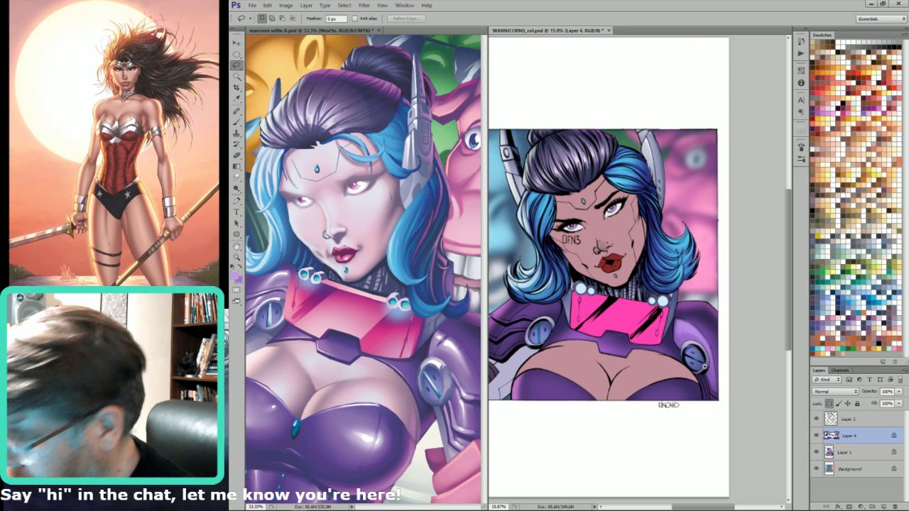
- Lasso the shoulder plate's lower tip and its narrow rim, and brush light purple over them at 40% opacity
scroll(702, 365, "up", 5)
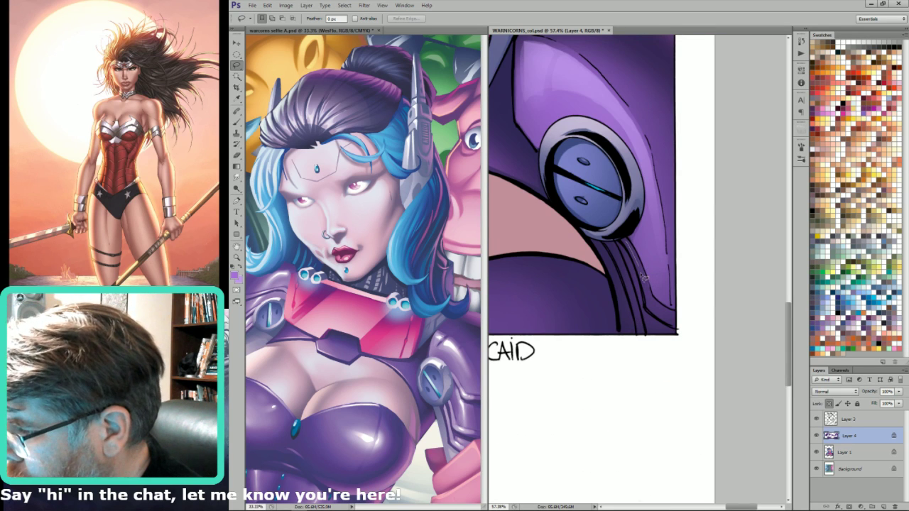
mouse_move(643, 277)
left_mouse_down()
mouse_move(650, 306)
mouse_move(698, 327)
mouse_move(662, 307)
mouse_move(628, 239)
mouse_move(644, 283)
left_mouse_up()
key("ctrl+h")
key("b")
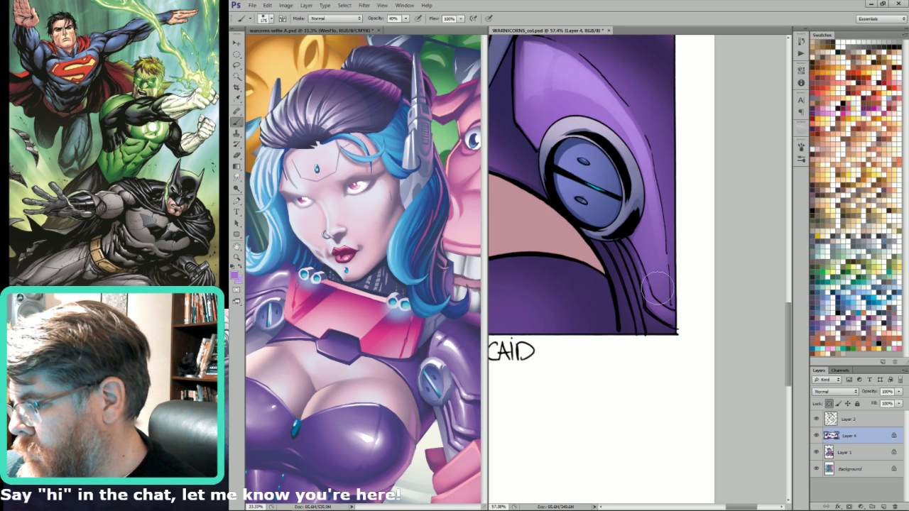
key("l")
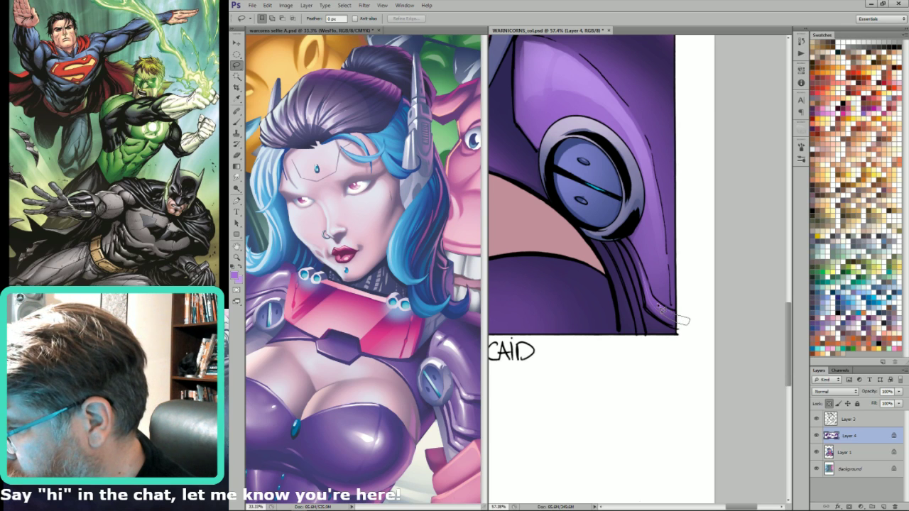
key("b")
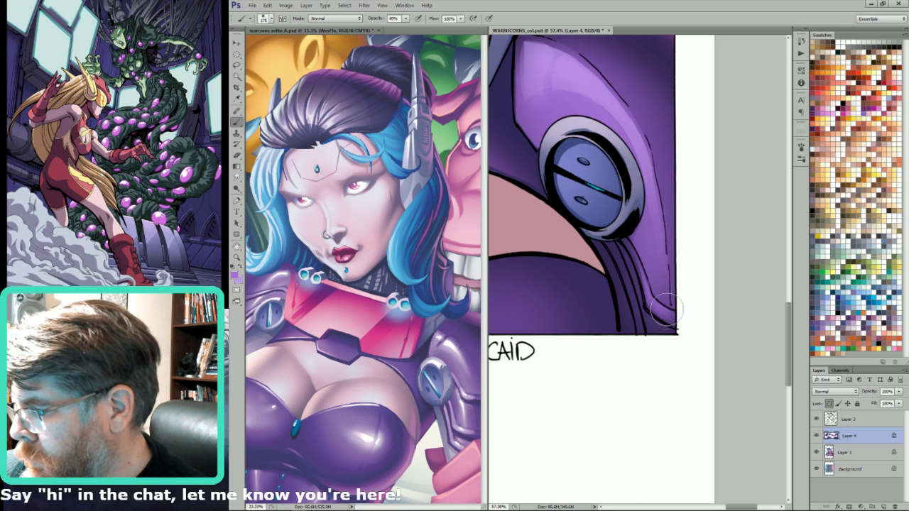
left_click_drag(657, 300, 656, 300)
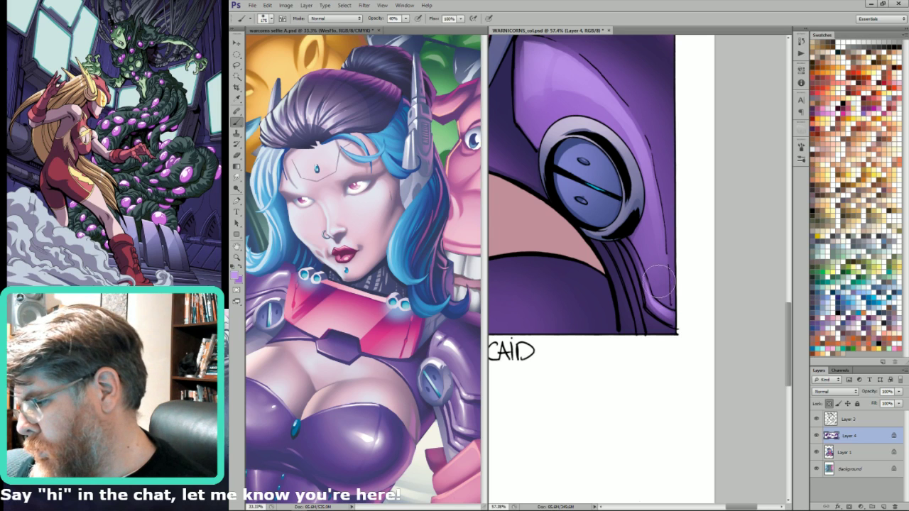
- Lasso the thin cable strips hanging below the shoulder bolt and brush light-purple highlights along them at 40% opacity
key("l")
mouse_move(669, 268)
left_mouse_down()
mouse_move(678, 288)
mouse_move(702, 301)
left_mouse_up()
mouse_move(650, 288)
left_mouse_down()
mouse_move(680, 392)
mouse_move(674, 344)
left_mouse_up()
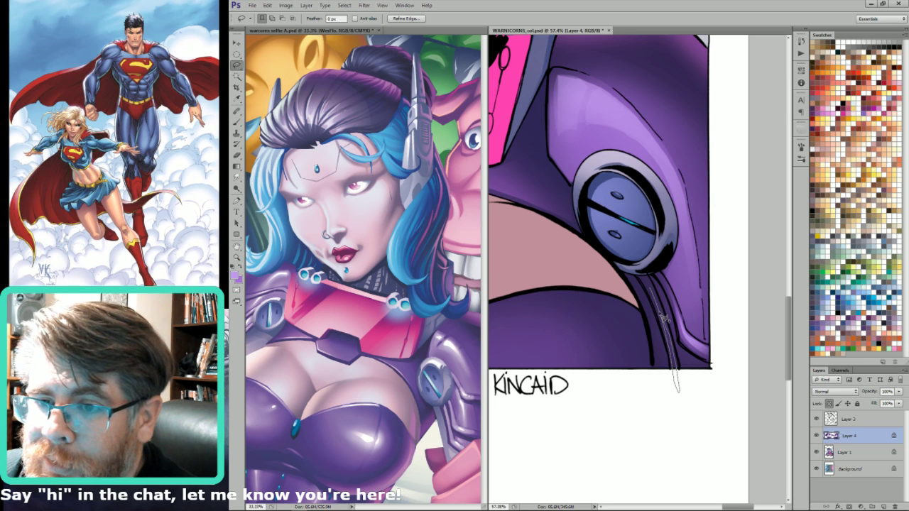
mouse_move(665, 321)
left_mouse_down()
mouse_move(662, 262)
mouse_move(656, 294)
mouse_move(649, 283)
mouse_move(654, 310)
left_mouse_up()
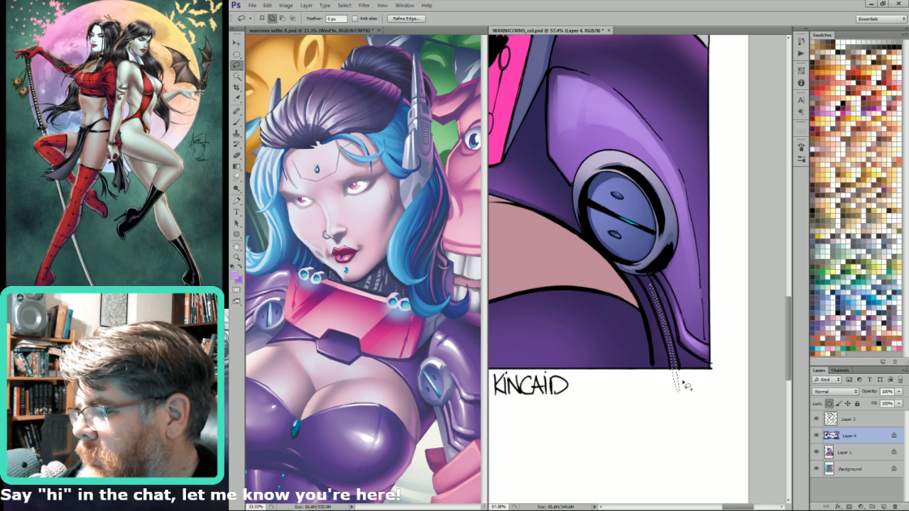
mouse_move(683, 380)
left_mouse_down()
mouse_move(678, 350)
mouse_move(690, 382)
left_mouse_up()
key("ctrl+d")
key("b")
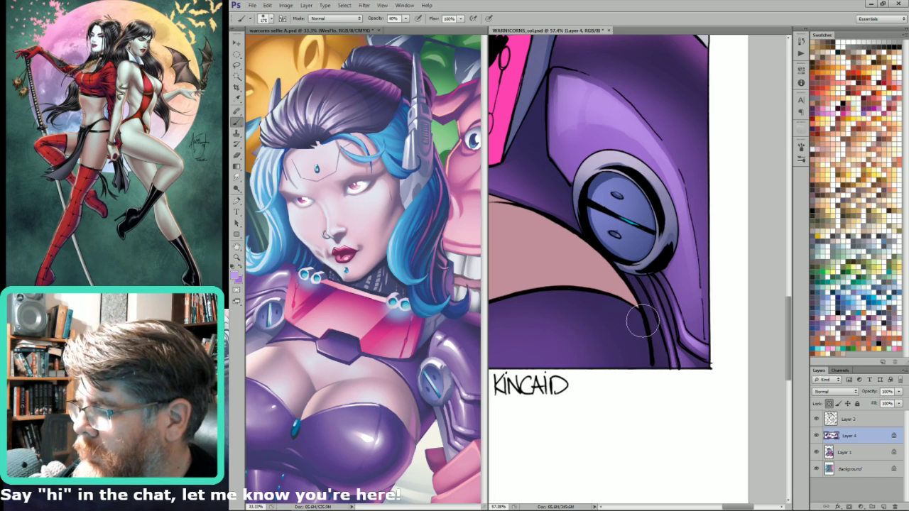
- Lasso the strip beside the cables along the plate's lower inner edge, brush it lighter purple at 40% opacity, and deselect
key("l")
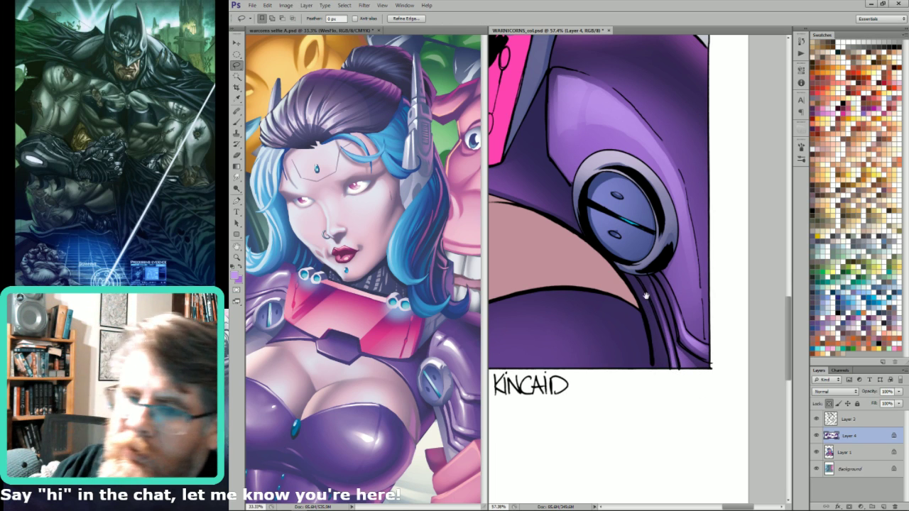
mouse_move(644, 266)
left_mouse_down()
mouse_move(577, 285)
mouse_move(610, 299)
left_mouse_up()
key("ctrl+d")
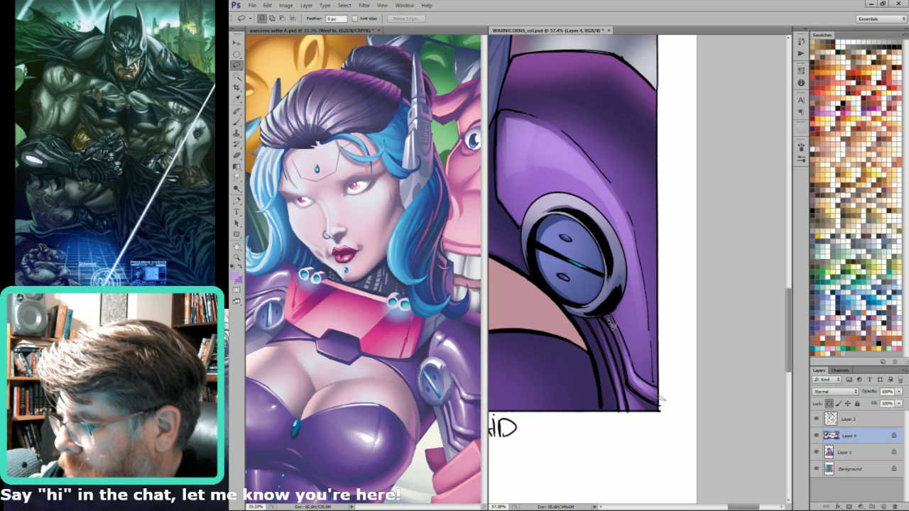
key("b")
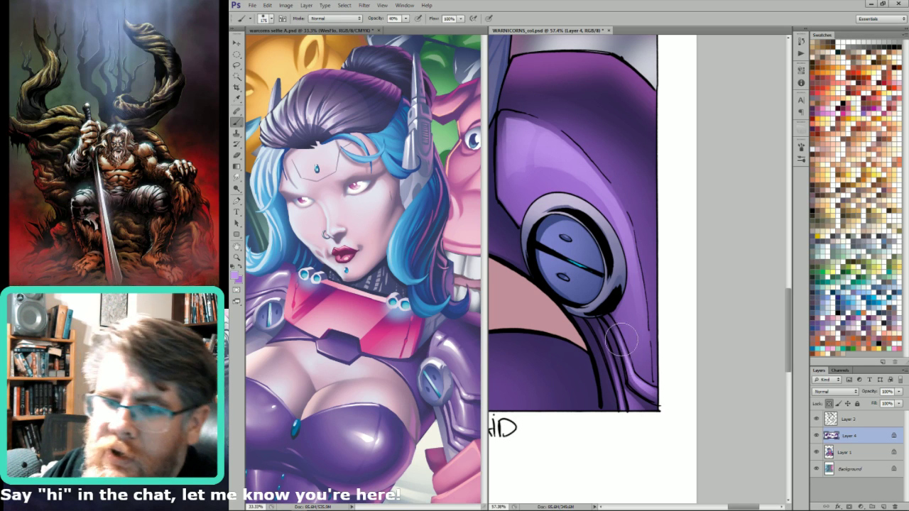
key("l")
left_click_drag(637, 314, 673, 383)
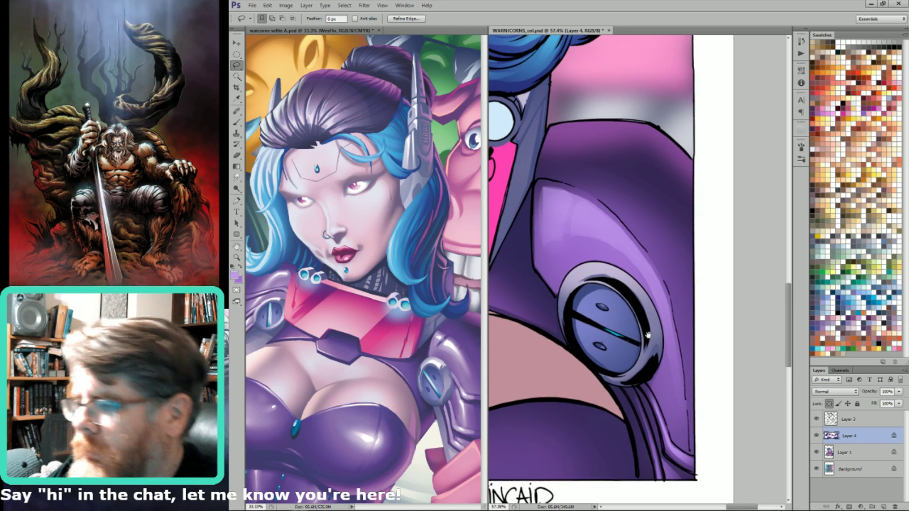
key("ctrl+d")
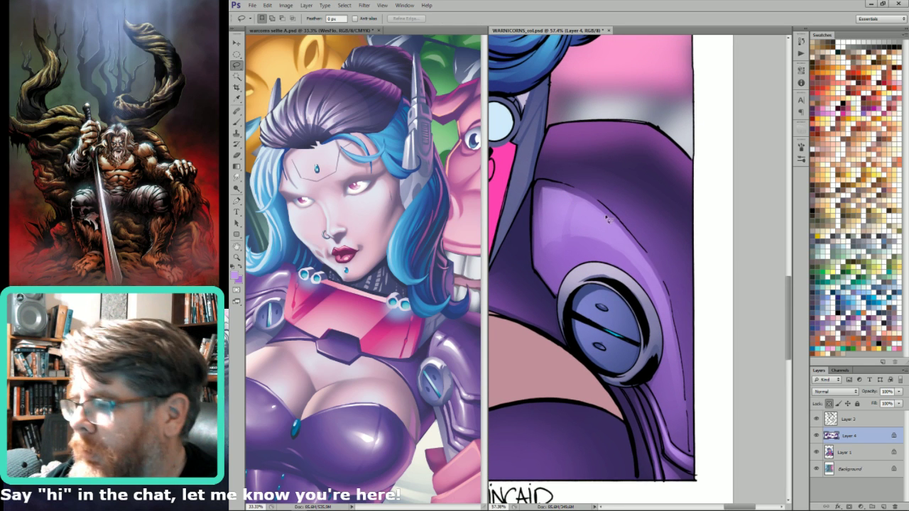
- Lasso split reflection shapes on the shoulder plate's upper front and brighten them with Color Dodge and Screen gradients at 30% opacity
left_click_drag(583, 214, 587, 223)
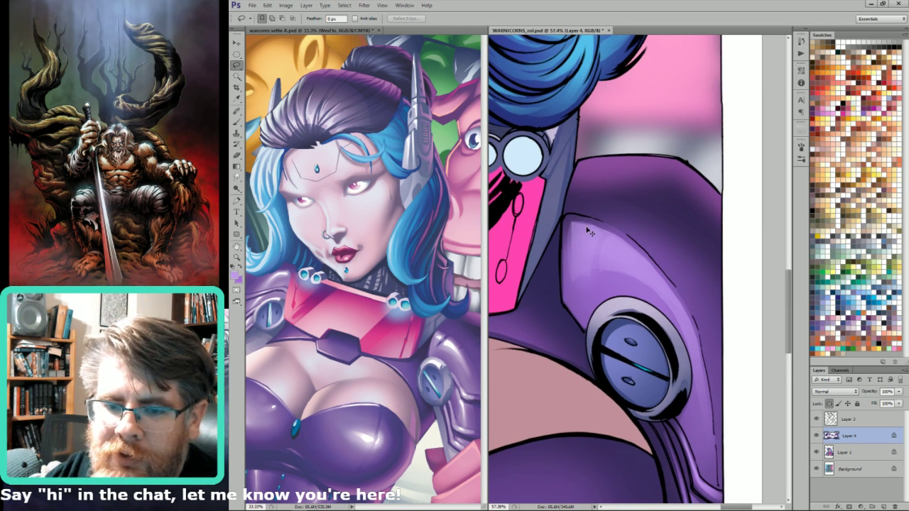
scroll(588, 229, "down", 1)
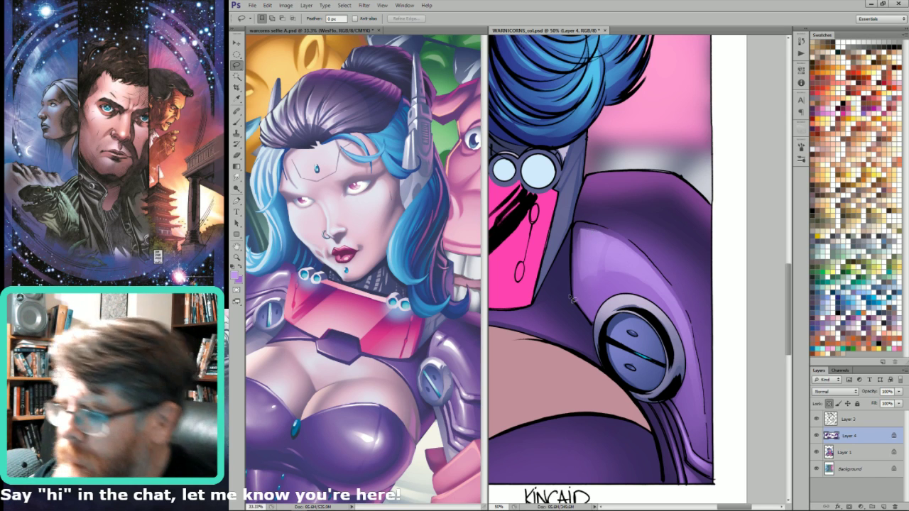
left_click_drag(553, 311, 600, 273)
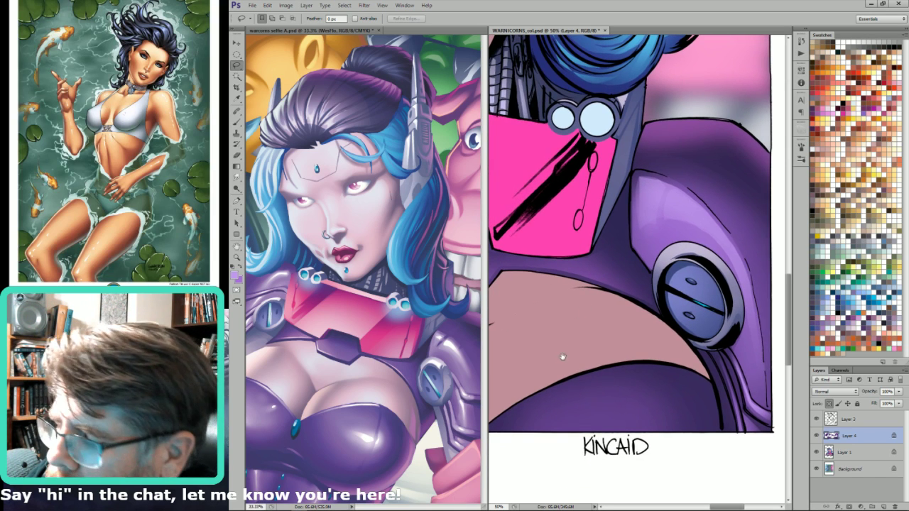
left_click_drag(655, 228, 557, 276)
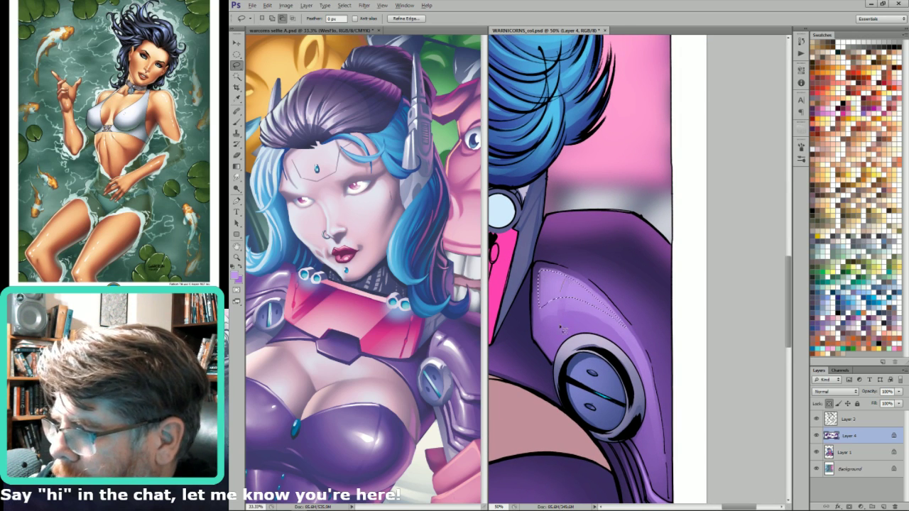
key("g")
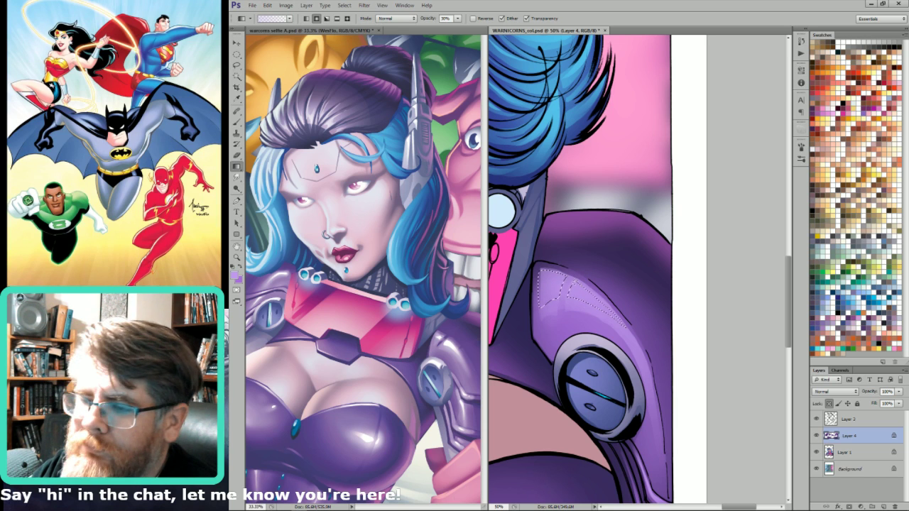
key("shift+alt+d")
left_click_drag(563, 263, 582, 299)
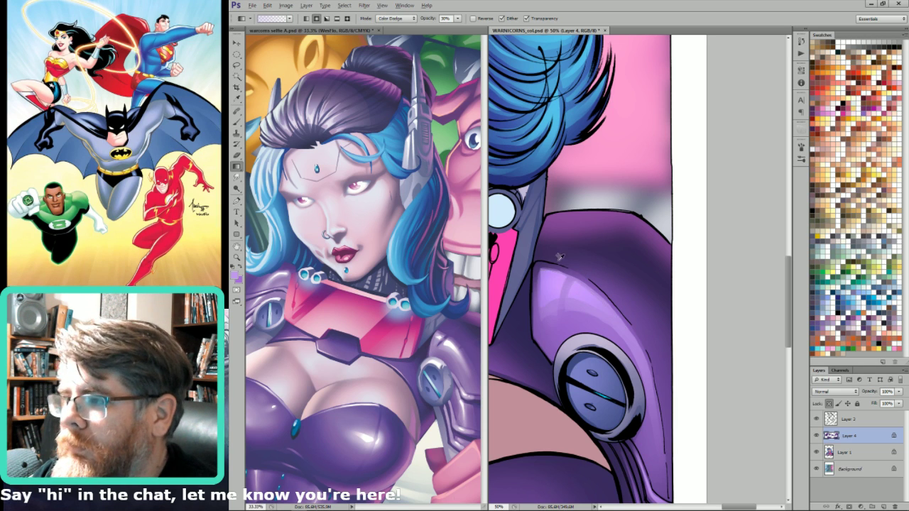
key("shift+alt+s")
left_click_drag(560, 257, 586, 307)
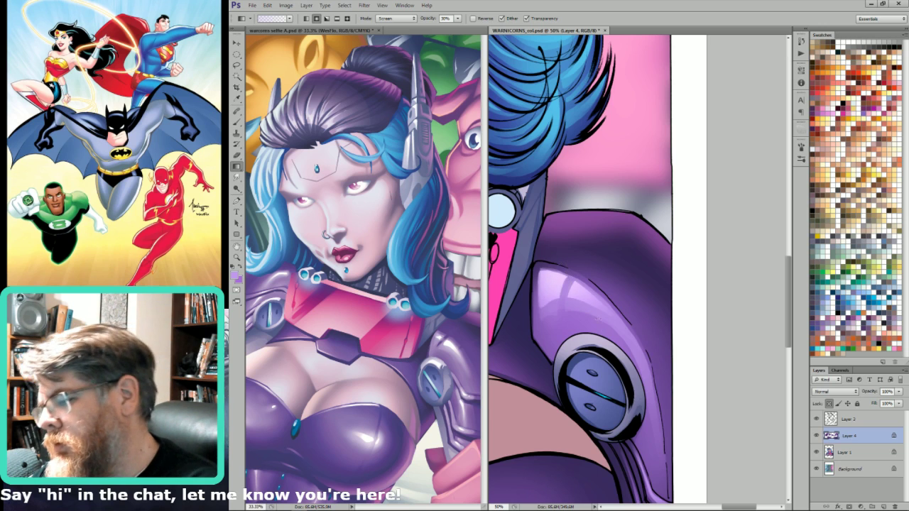
- Compare the armour shading of the full reference painting with the whole WARNICORNS image
key("ctrl+0")
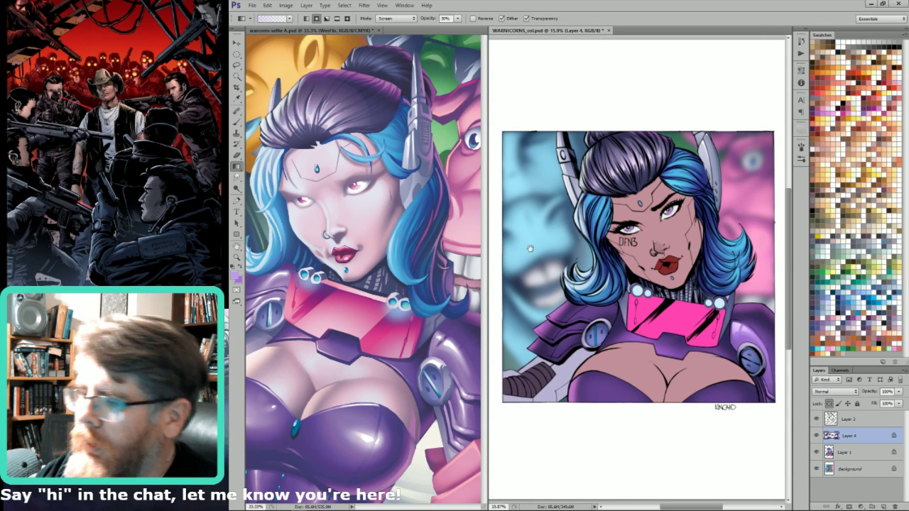
left_click(446, 272)
key("ctrl+0")
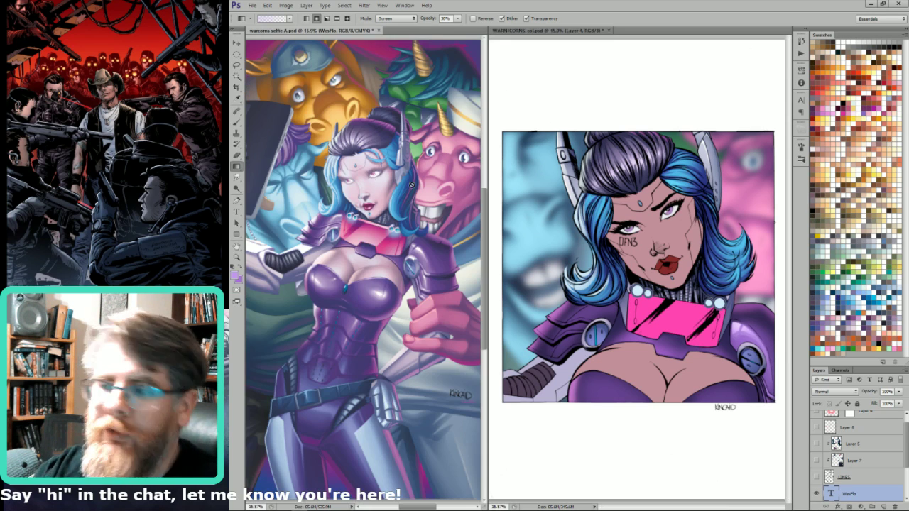
left_click(349, 235)
key("Return")
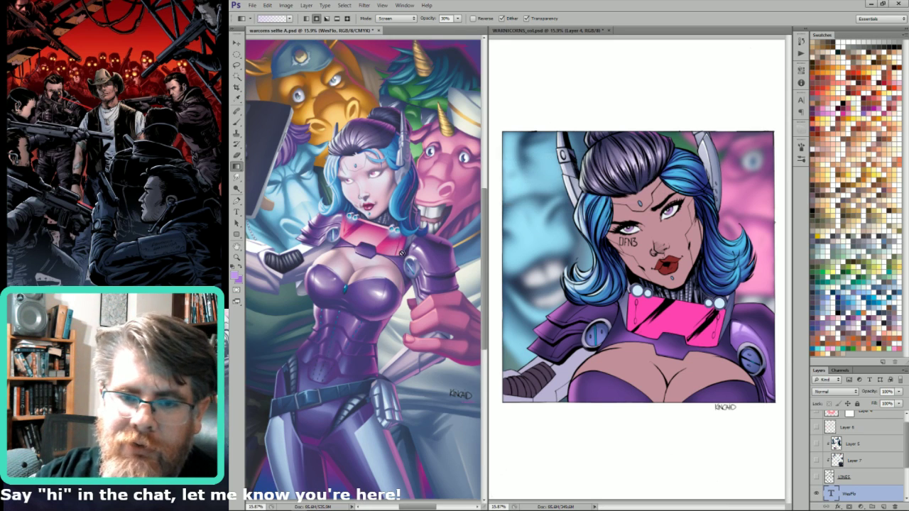
left_click(657, 204)
mouse_move(657, 204)
left_mouse_down()
mouse_move(649, 201)
mouse_move(661, 213)
left_mouse_up()
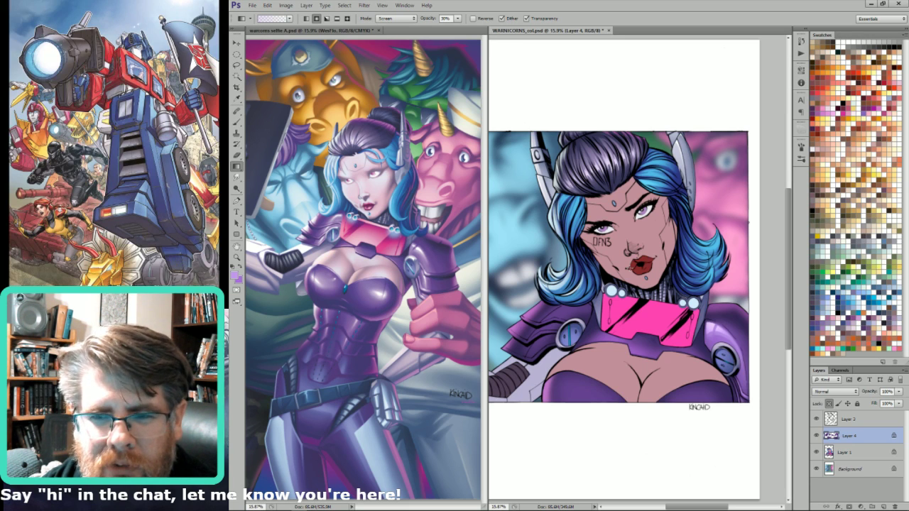
left_click_drag(622, 260, 551, 265)
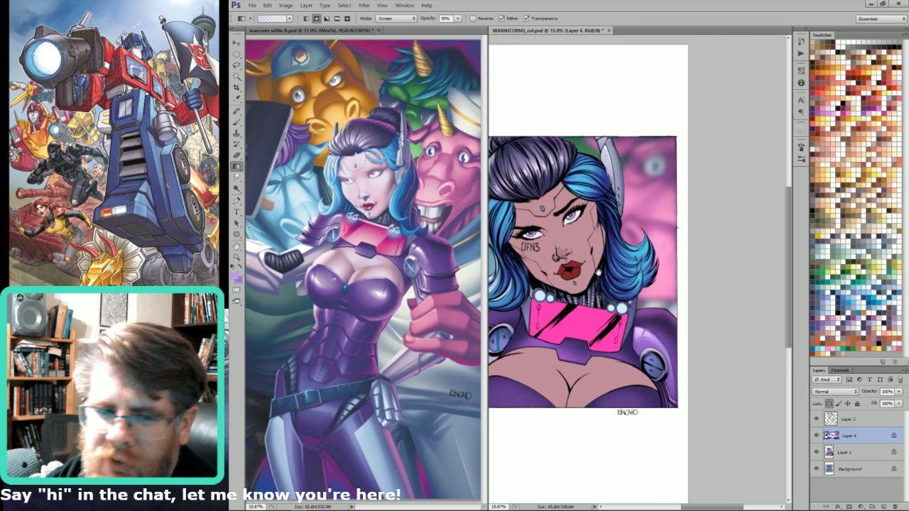
left_click_drag(562, 300, 642, 273)
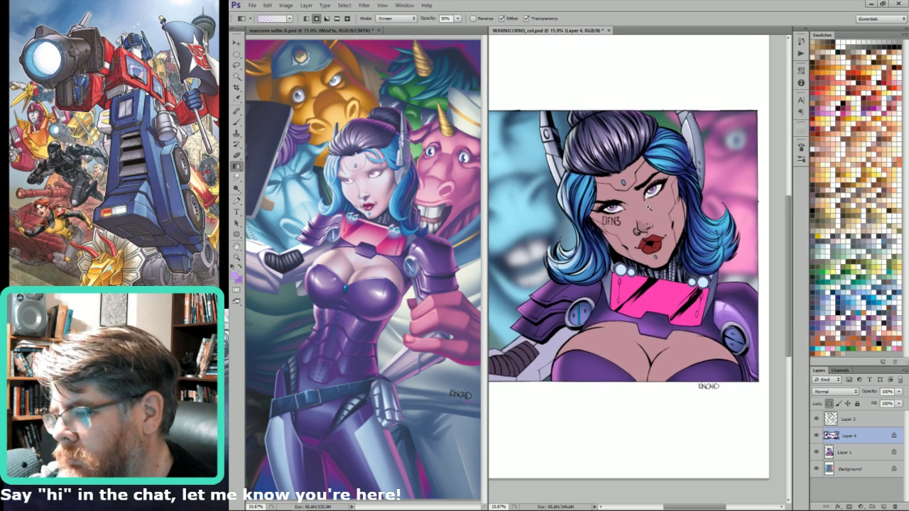
- Lasso the lower rim of the top shoulder plate beside the blue hair and lighten it with a Normal-mode gradient at 30% opacity
left_click_drag(647, 206, 522, 364)
key("b")
key("l")
left_click_drag(615, 269, 588, 293)
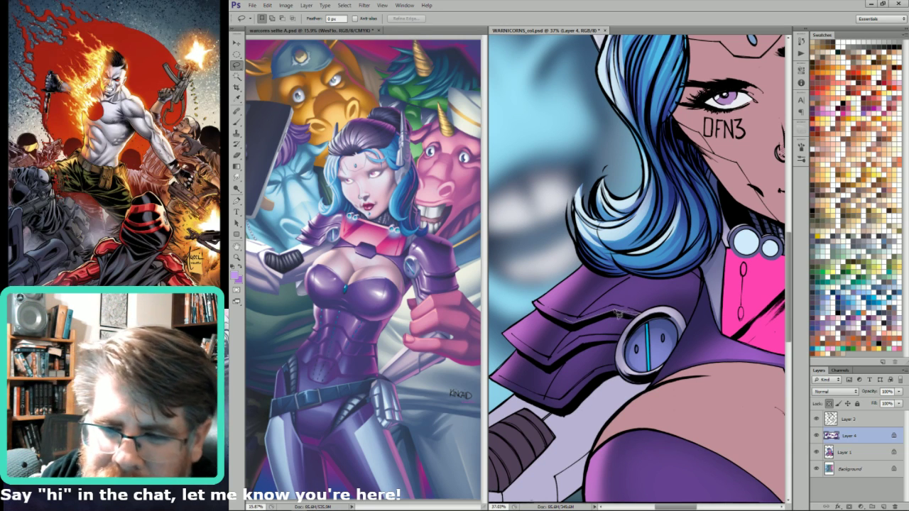
mouse_move(616, 311)
left_mouse_down()
mouse_move(573, 326)
mouse_move(582, 321)
mouse_move(553, 318)
left_mouse_up()
key("g")
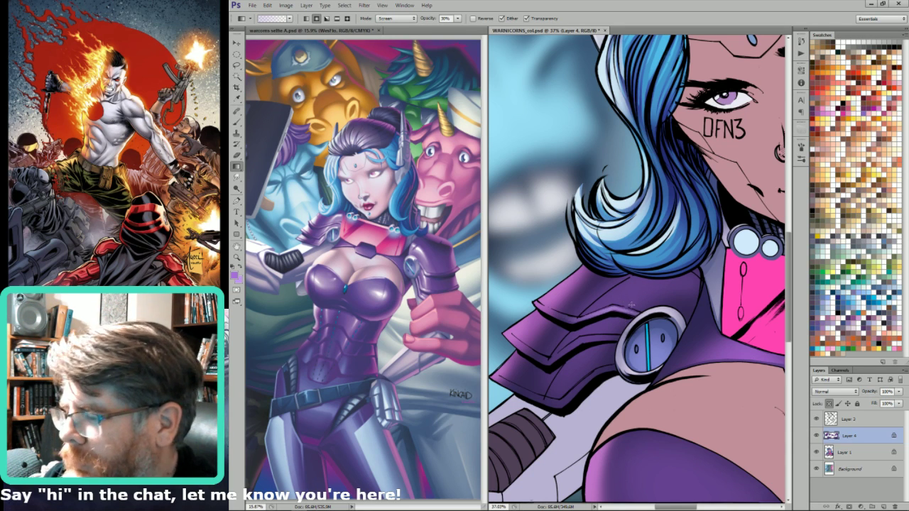
key("shift+alt+n")
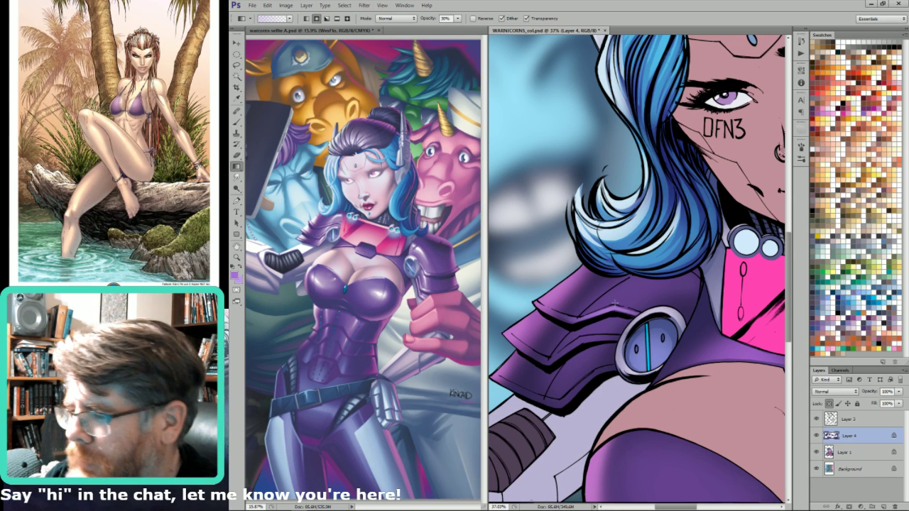
- Lasso the rim of the middle shoulder plate, lighten it with Normal gradients at 30% opacity, and deselect
key("l")
left_click_drag(576, 326, 583, 317)
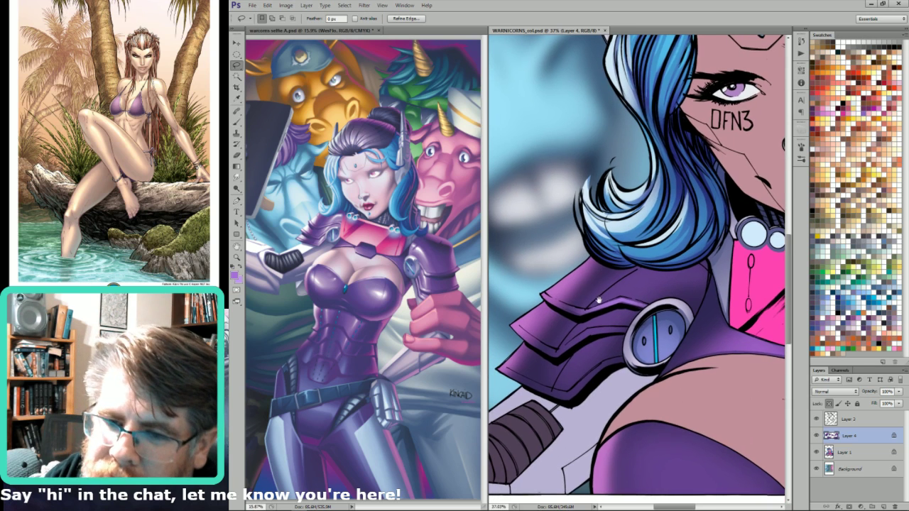
key("ctrl+d")
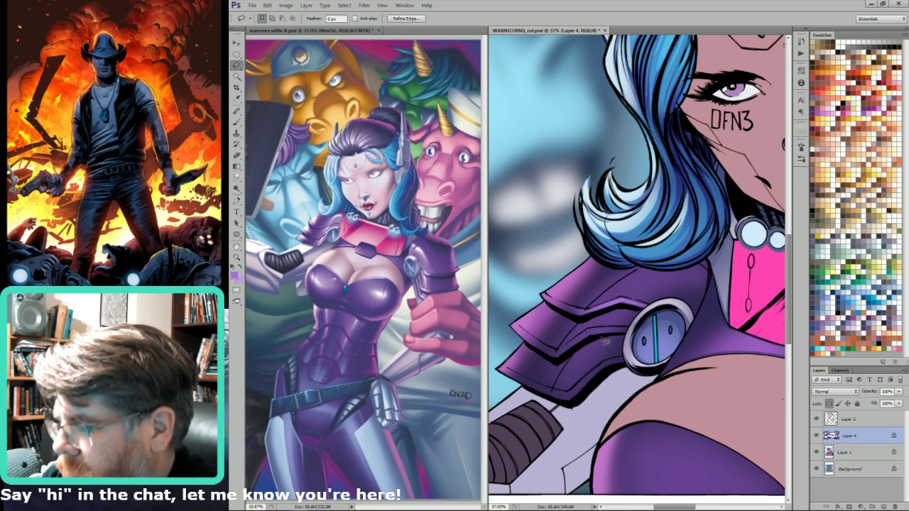
key("g")
left_click_drag(594, 347, 592, 314)
left_click_drag(584, 360, 586, 324)
key("l")
left_click_drag(560, 398, 543, 352)
key("ctrl+d")
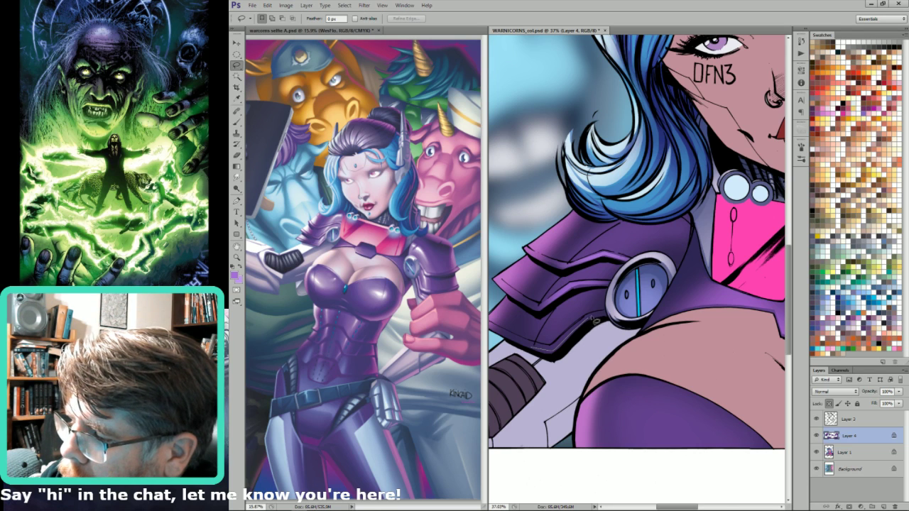
- Lasso the narrow strip along the bottom shoulder plate's lower edge, lighten it with a 30% gradient, and deselect
mouse_move(604, 313)
left_mouse_down()
mouse_move(555, 349)
mouse_move(514, 344)
mouse_move(535, 351)
left_mouse_up()
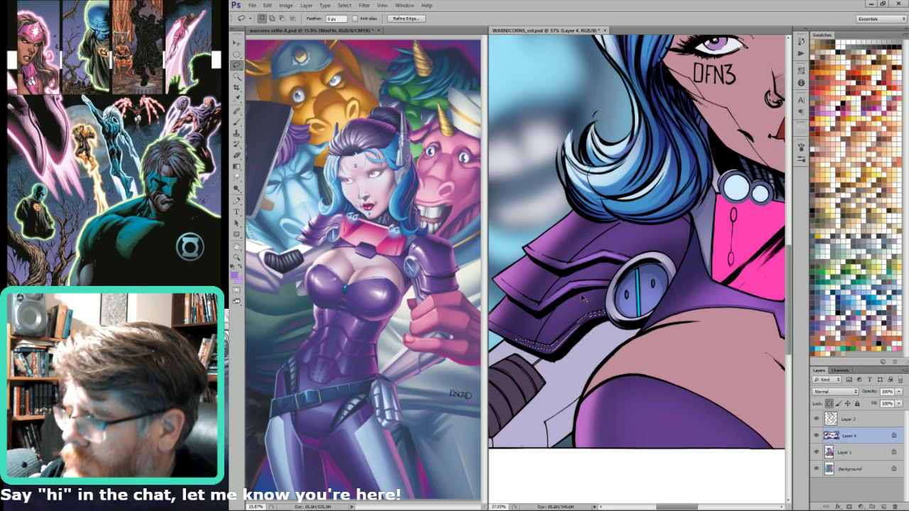
key("g")
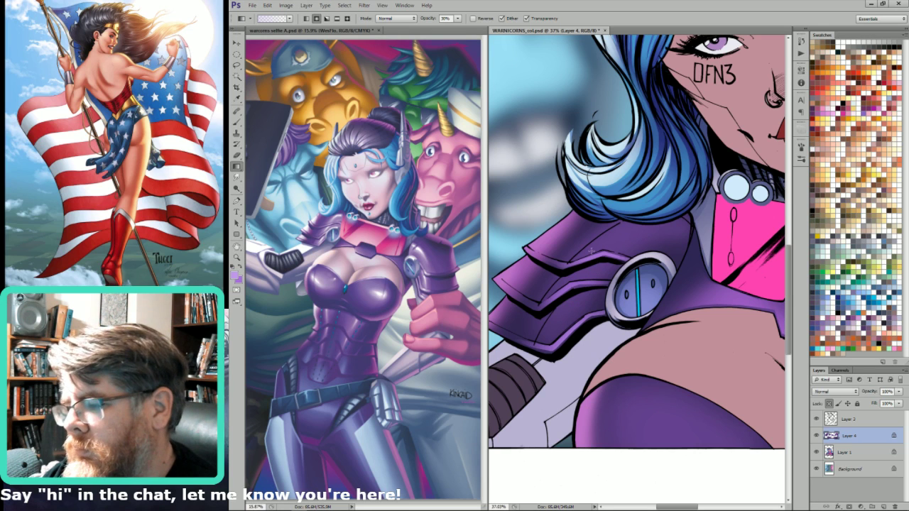
key("l")
key("ctrl+d")
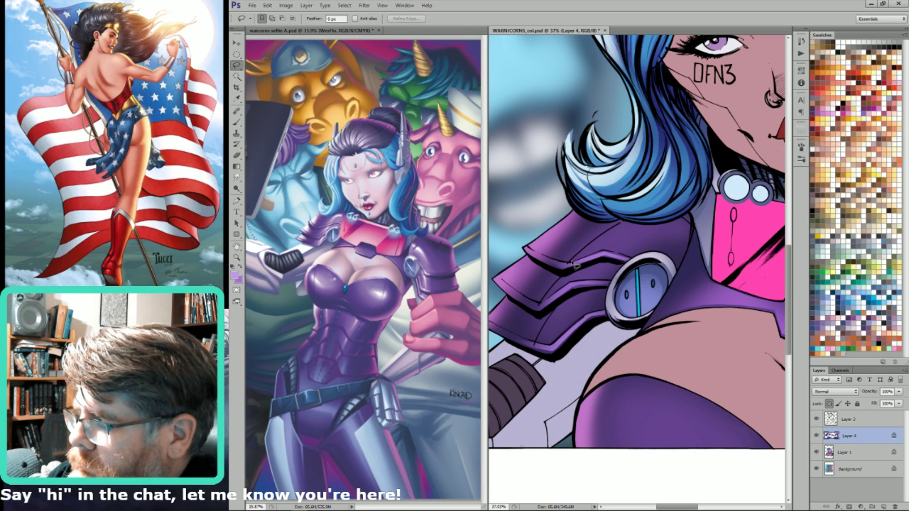
- Lasso the inner half of the top shoulder plate, intersect it with the plate's flat in Alpha 2, and brush it light purple at 40% opacity
mouse_move(596, 245)
left_mouse_down()
mouse_move(650, 189)
mouse_move(627, 228)
mouse_move(692, 228)
mouse_move(677, 269)
mouse_move(647, 252)
mouse_move(632, 263)
mouse_move(579, 261)
left_mouse_up()
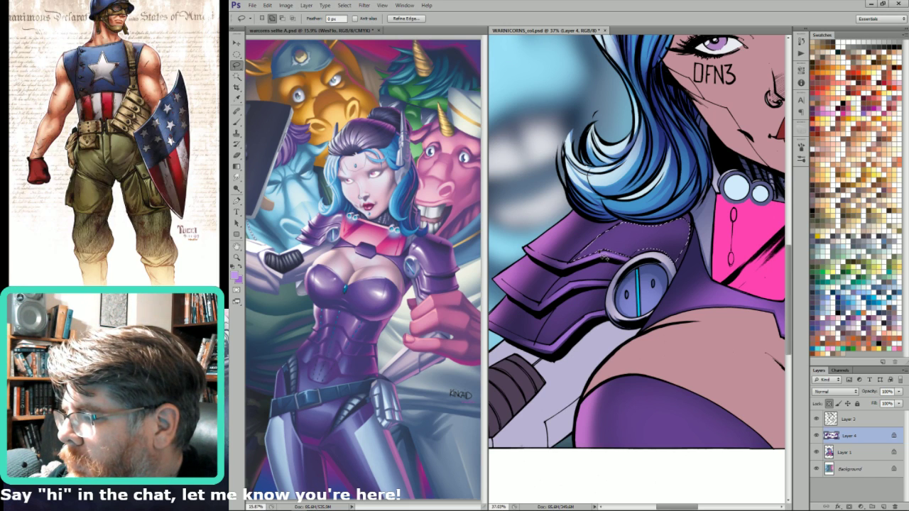
mouse_move(634, 264)
left_mouse_down()
mouse_move(678, 267)
mouse_move(675, 243)
mouse_move(621, 239)
mouse_move(681, 266)
mouse_move(655, 243)
left_mouse_up()
key("w")
key("ctrl+7")
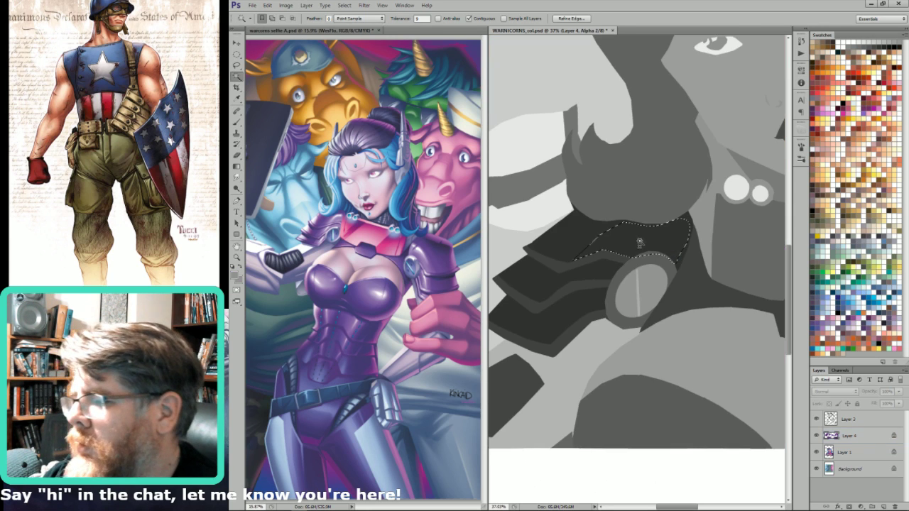
left_click(641, 239, "alt+shift")
key("ctrl+2")
key("b")
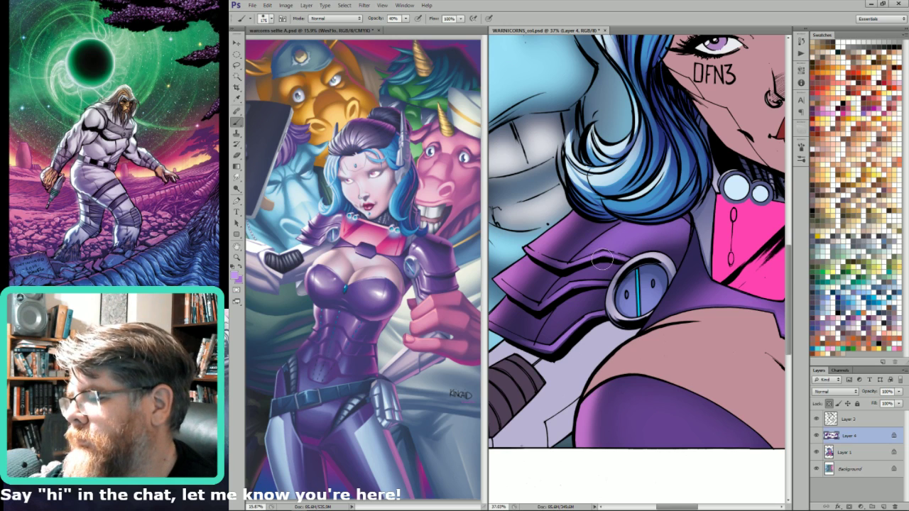
- Lasso a reflection shape on the middle shoulder plate's inner half, brush it light purple at 40% opacity, and deselect
key("l")
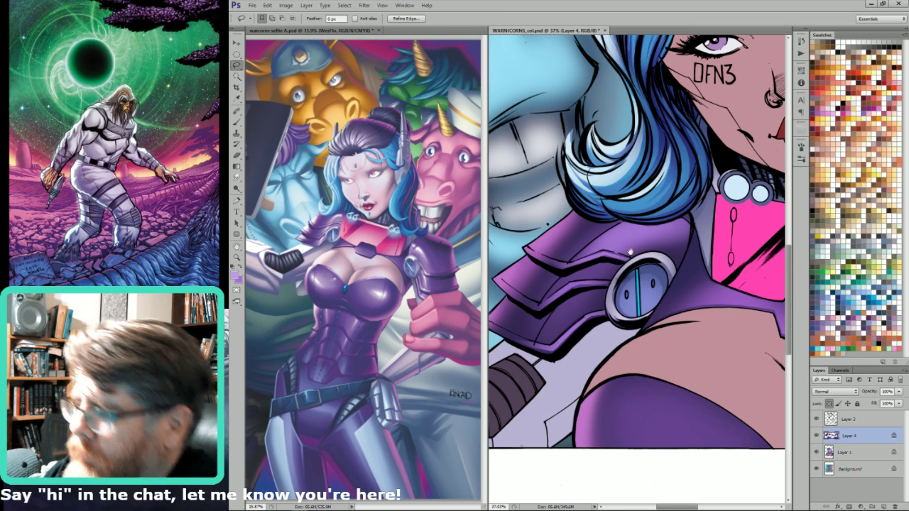
left_click_drag(563, 246, 641, 262)
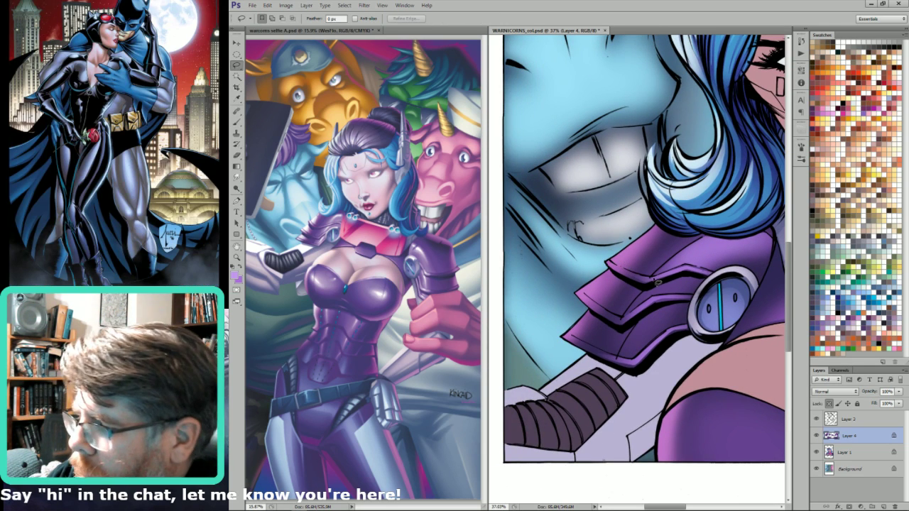
mouse_move(643, 292)
left_mouse_down()
mouse_move(685, 277)
mouse_move(707, 282)
mouse_move(695, 296)
mouse_move(628, 317)
left_mouse_up()
key("b")
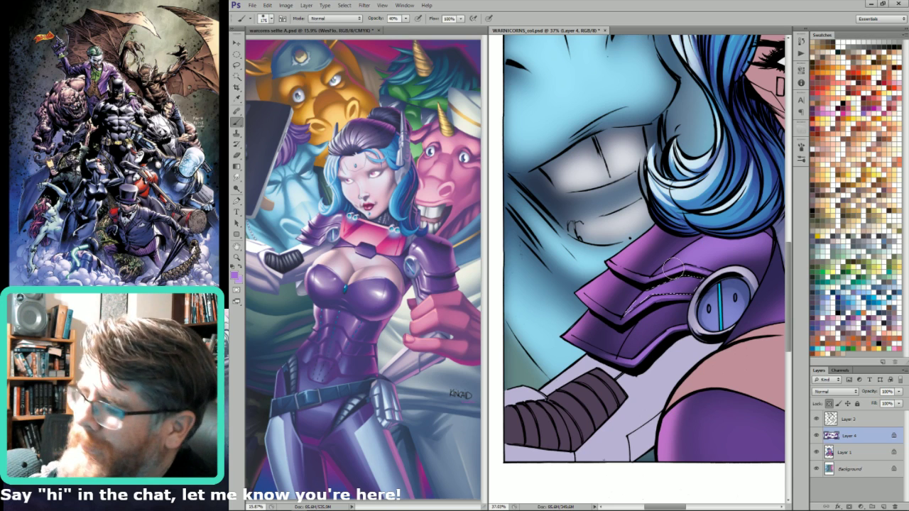
key("l")
left_click_drag(656, 307, 632, 282)
key("ctrl+d")
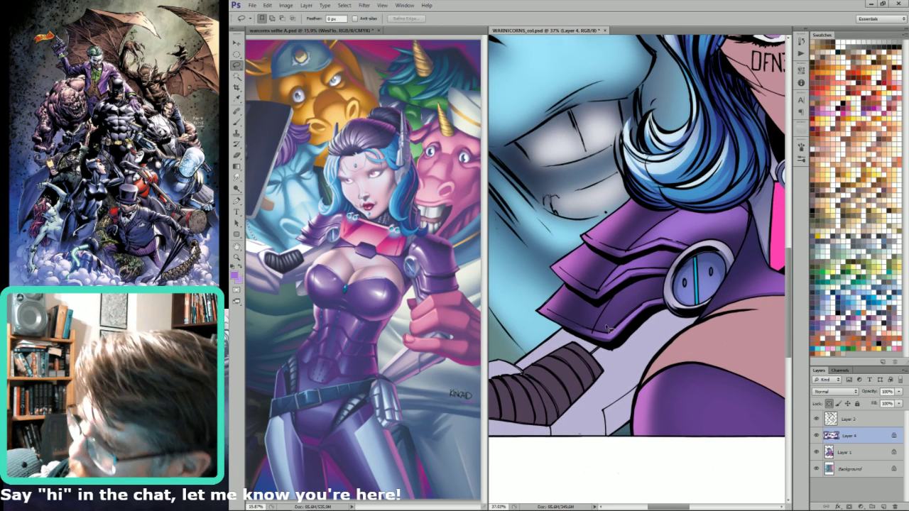
- Lasso the bottom shoulder plate's inner half and brush a light-purple reflection into it at 40% opacity
mouse_move(594, 333)
left_mouse_down()
mouse_move(621, 294)
mouse_move(661, 276)
mouse_move(647, 307)
mouse_move(595, 332)
left_mouse_up()
key("b")
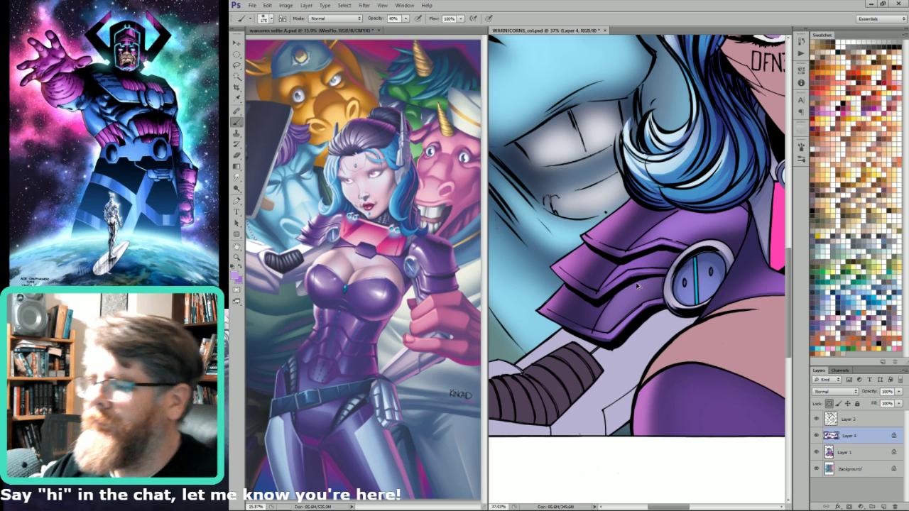
key("x")
mouse_move(613, 310)
left_mouse_down()
mouse_move(605, 325)
mouse_move(611, 313)
left_mouse_up()
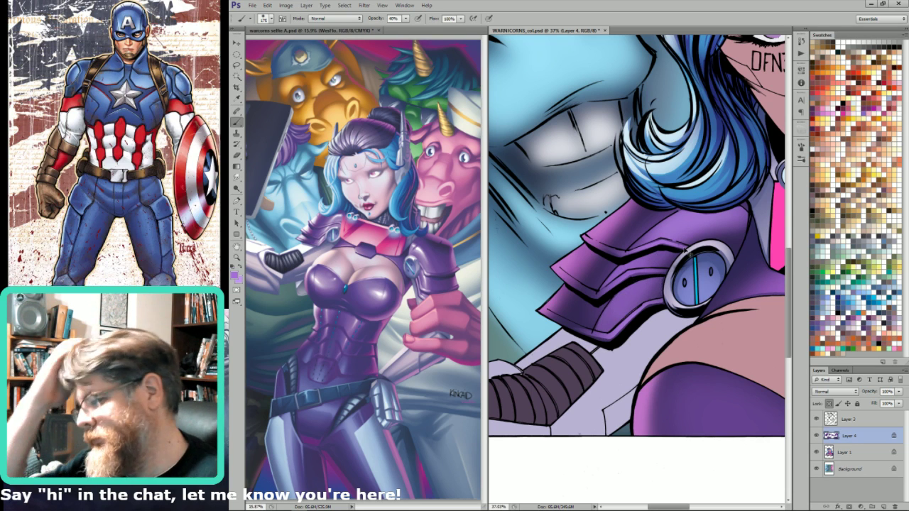
key("x")
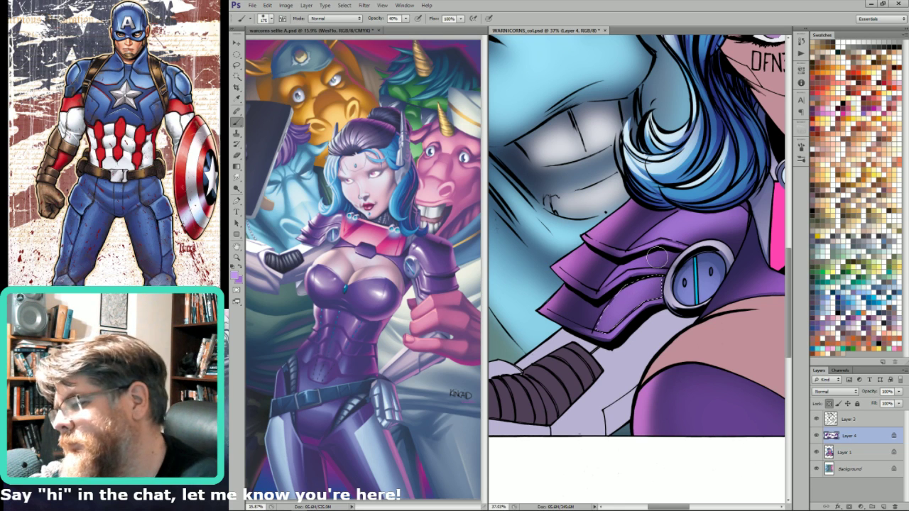
- Lasso the inner rim sections of the top and middle shoulder plates and lighten them with Normal gradients at 30% opacity
key("l")
left_click_drag(648, 230, 639, 248)
left_click_drag(594, 313, 595, 315)
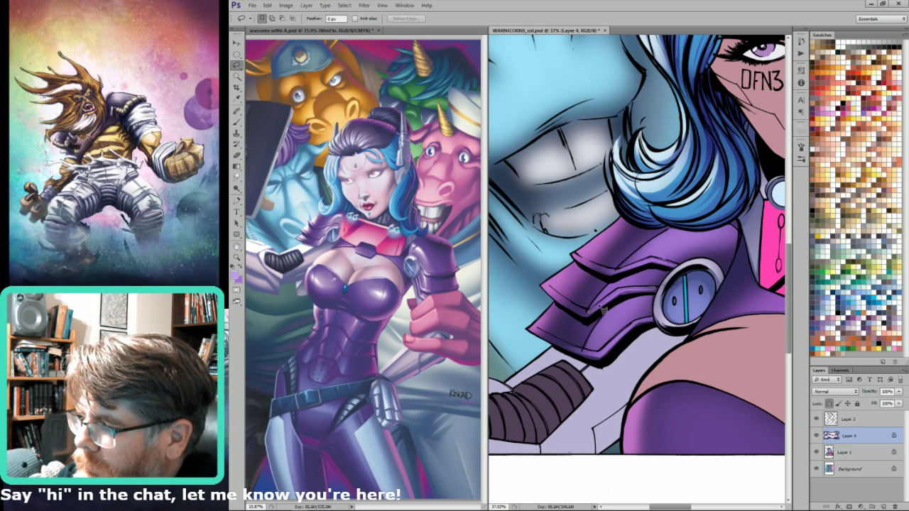
key("g")
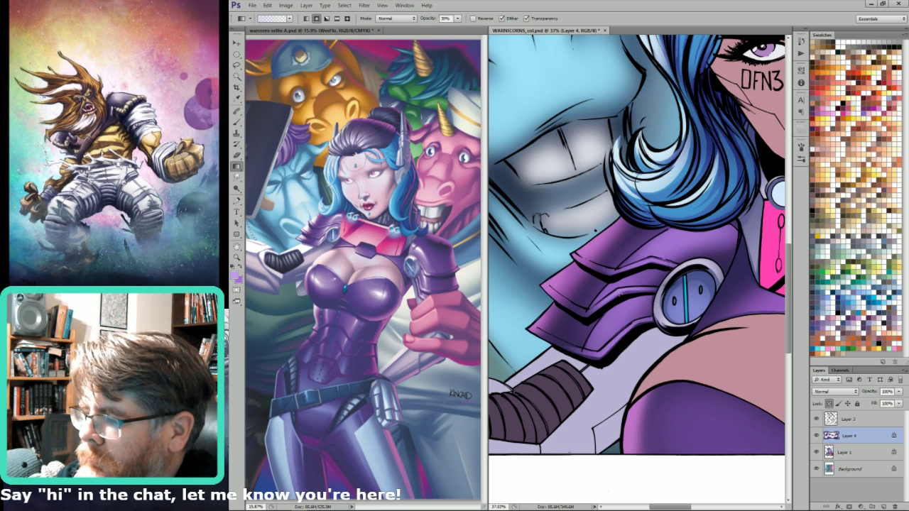
key("l")
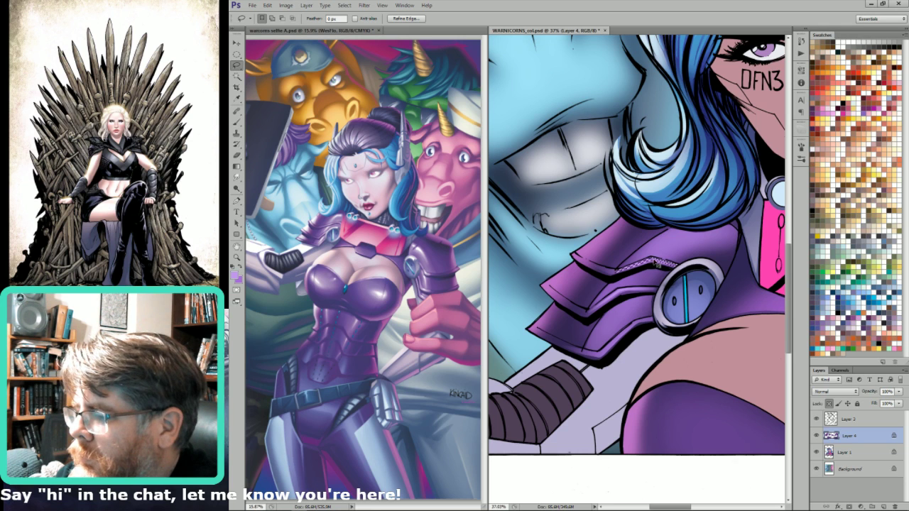
key("g")
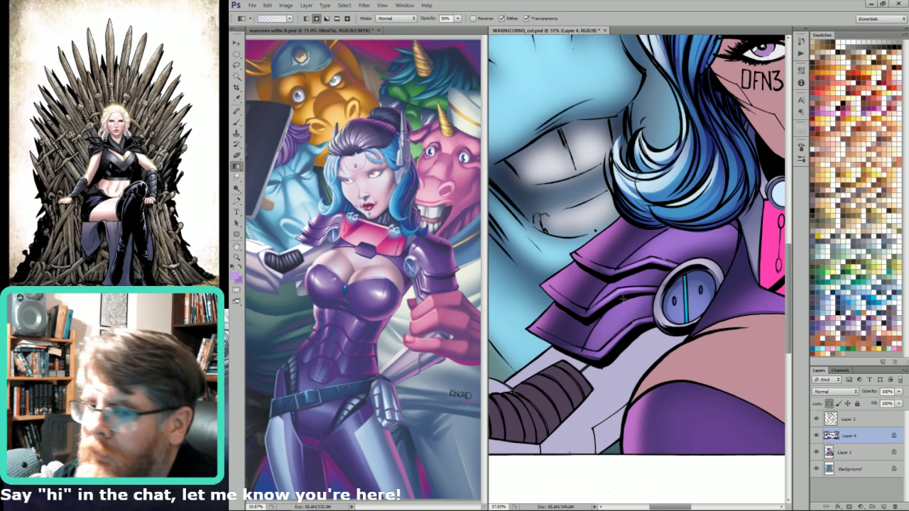
- Lasso the bottom plate's inner rim section, lighten it with a 30% gradient, and clear the selection on the shoulder plates
key("l")
left_click_drag(608, 339, 634, 321)
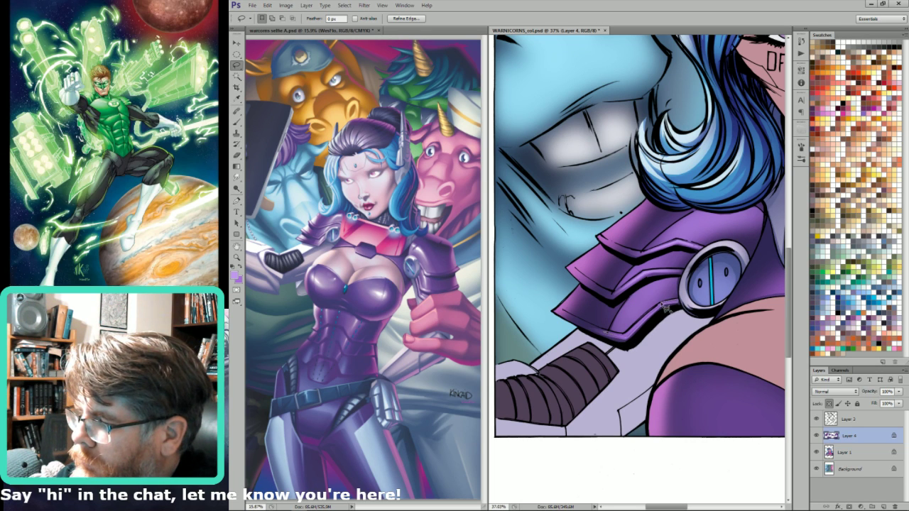
key("g")
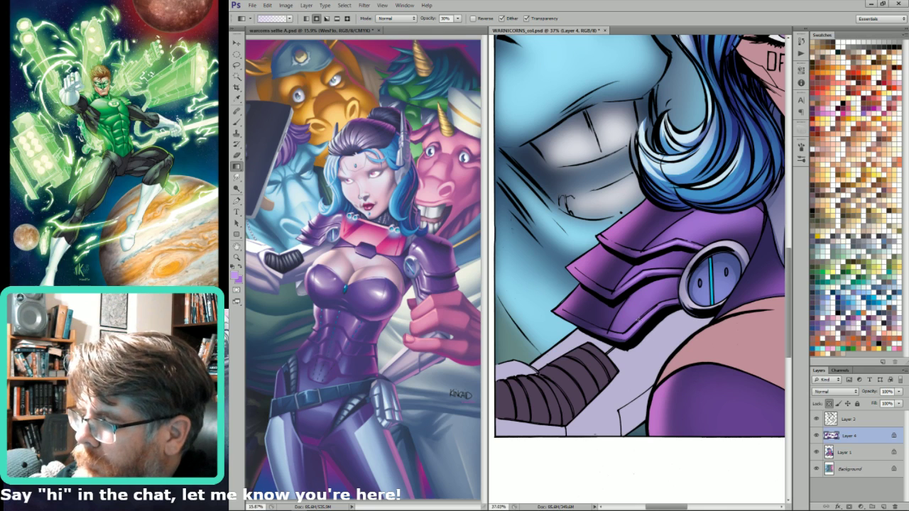
key("l")
left_click_drag(663, 249, 643, 263)
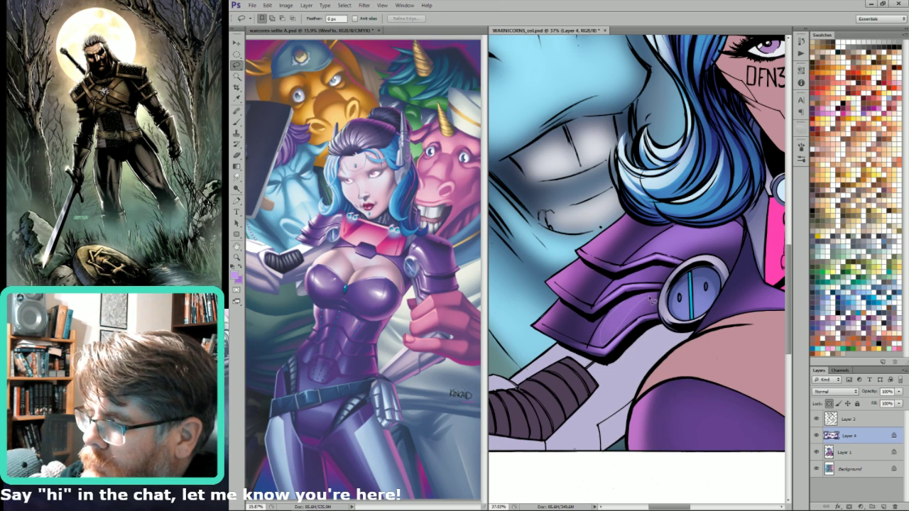
left_click(627, 304)
left_click(616, 312)
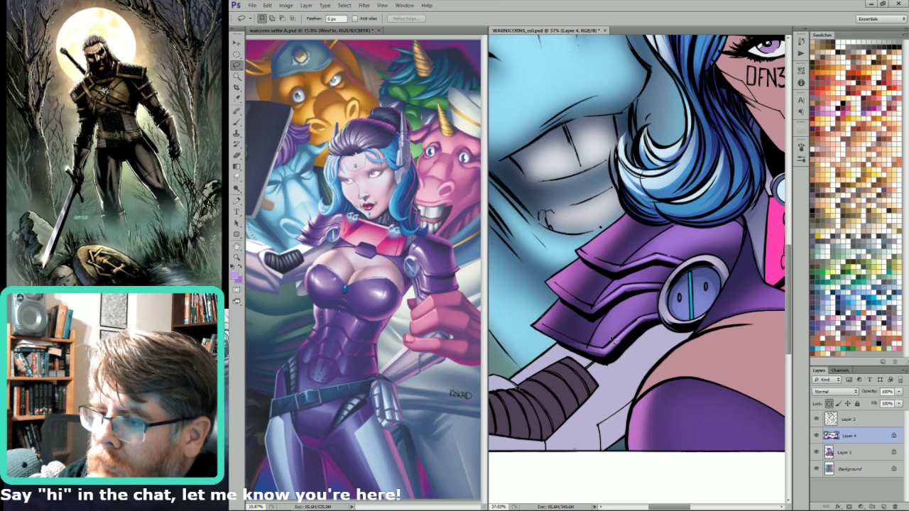
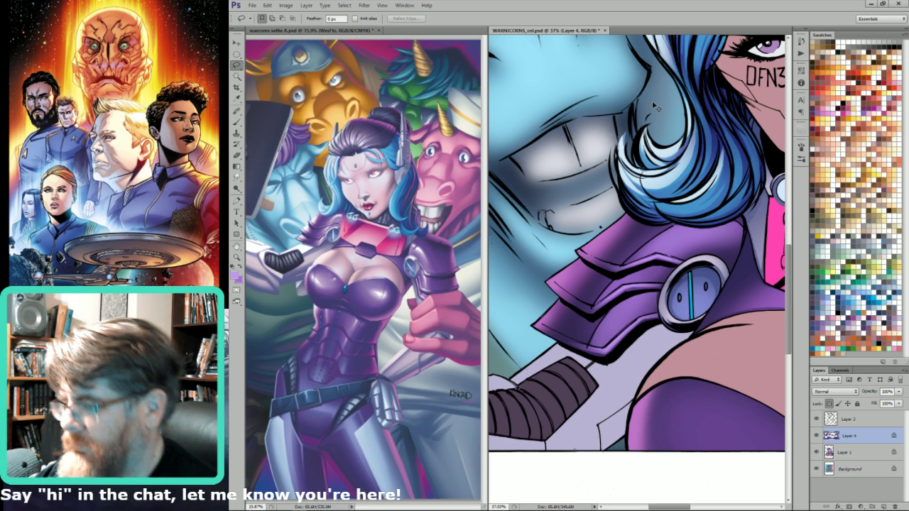
- Lasso a sharp reflection shape across the top shoulder plate's inner half and brighten it with a light-purple gradient at 30% opacity
key("ctrl+7")
key("ctrl+2")
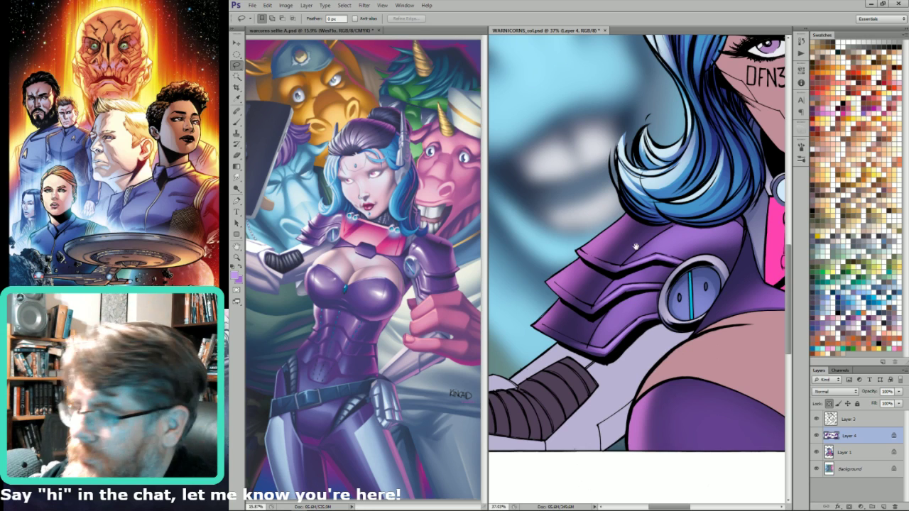
left_click_drag(661, 236, 635, 206)
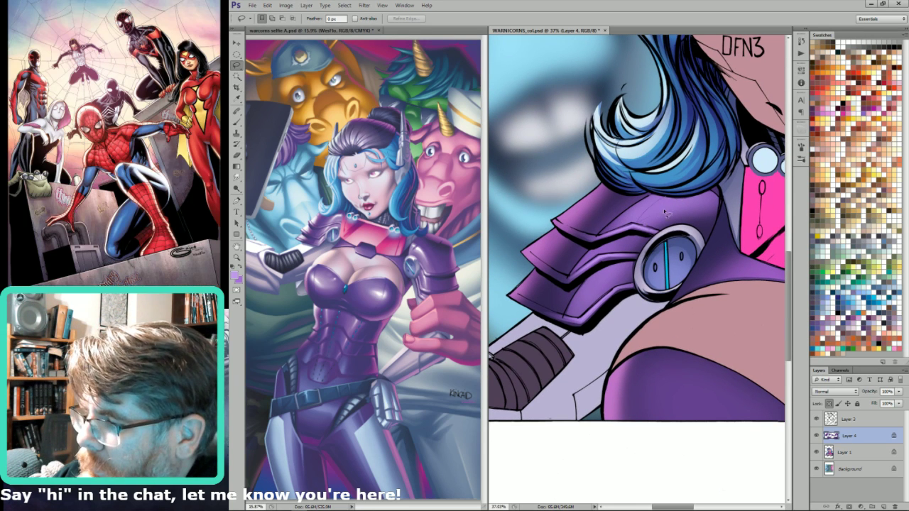
mouse_move(714, 199)
left_mouse_down()
mouse_move(671, 195)
mouse_move(688, 221)
left_mouse_up()
key("g")
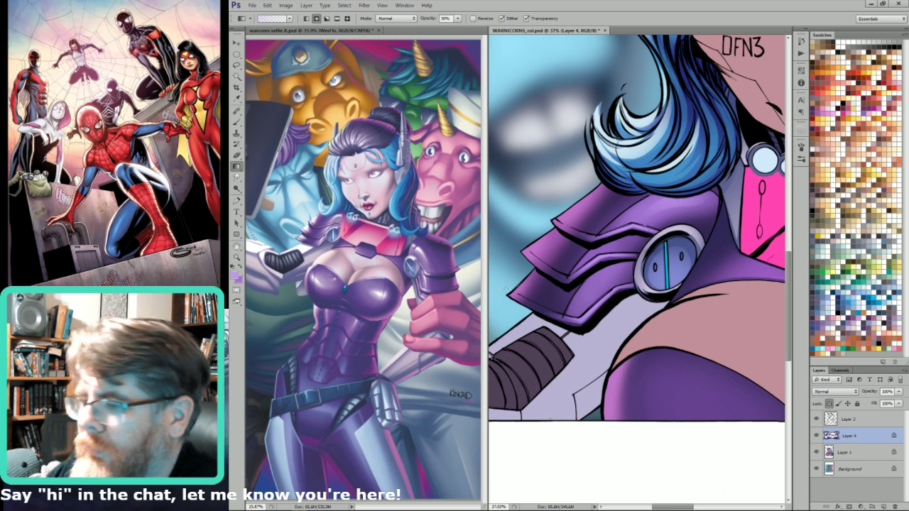
- Sample the pale highlight from the reference's shoulder armour and apply it with 30% gradients to lassoed highlights on the shoulder plates
key("i")
key("x")
left_click(426, 253)
left_click(425, 248)
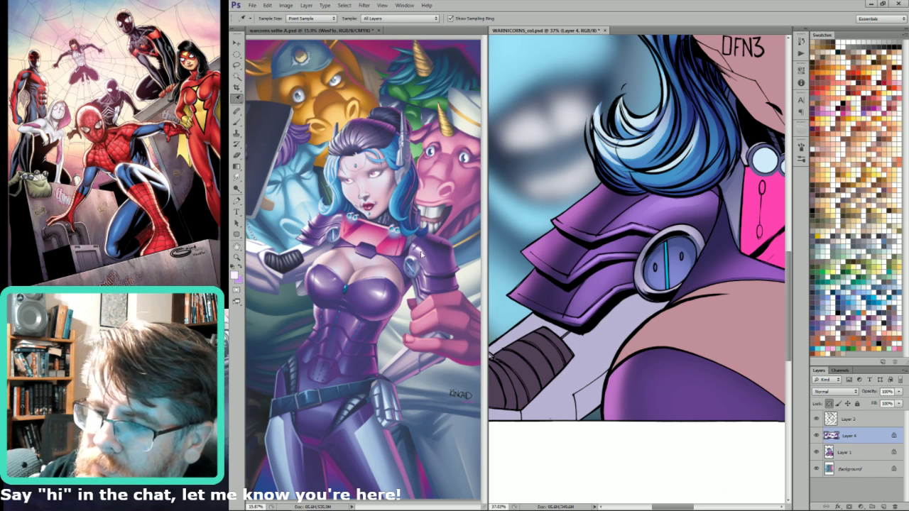
key("g")
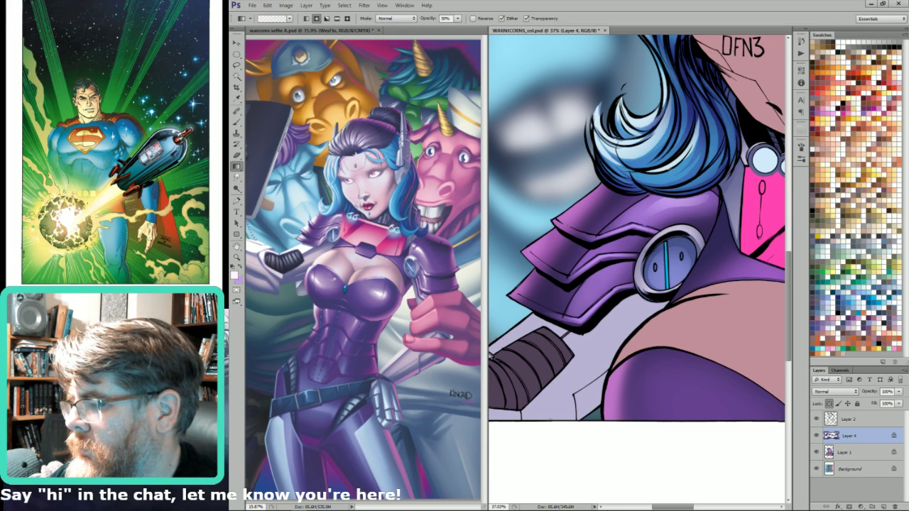
key("l")
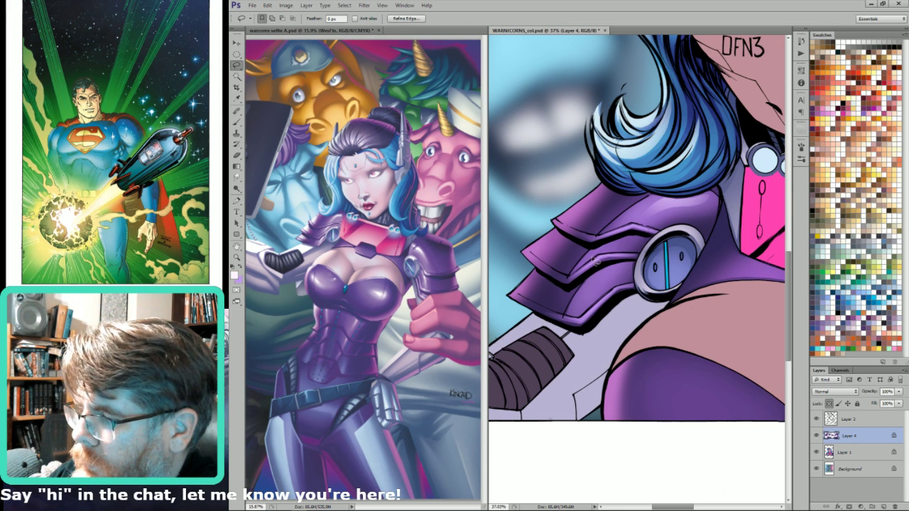
key("g")
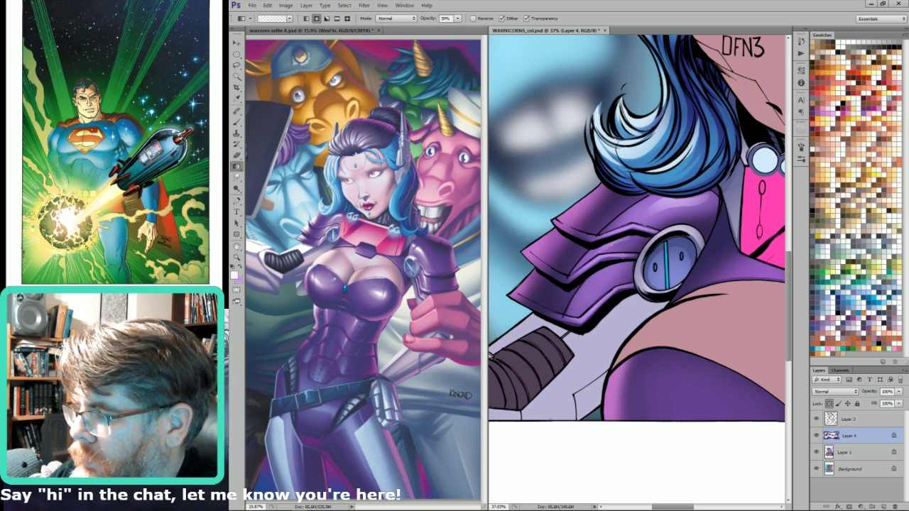
- Lasso sharp highlight shapes on the bottom shoulder plate and its rim, and lighten them with Normal gradients at 30% opacity
key("l")
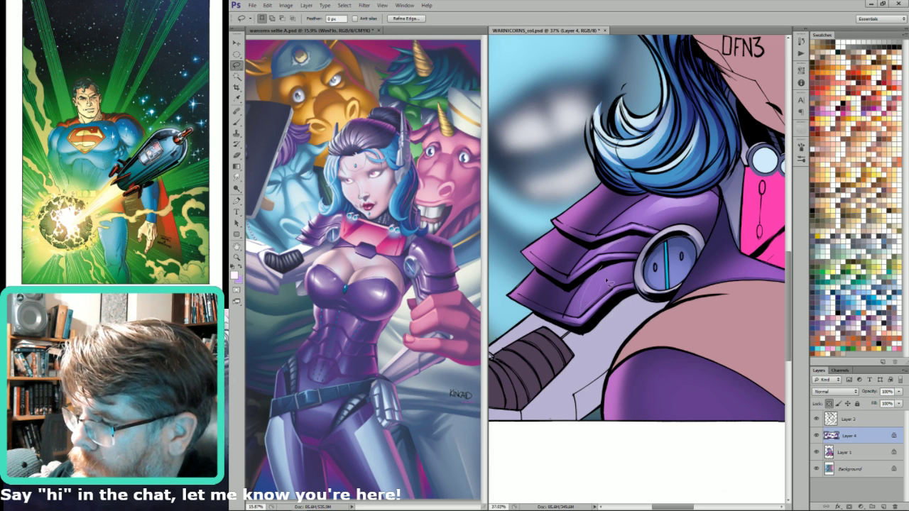
mouse_move(607, 282)
left_mouse_down()
mouse_move(590, 269)
mouse_move(591, 302)
left_mouse_up()
key("g")
key("l")
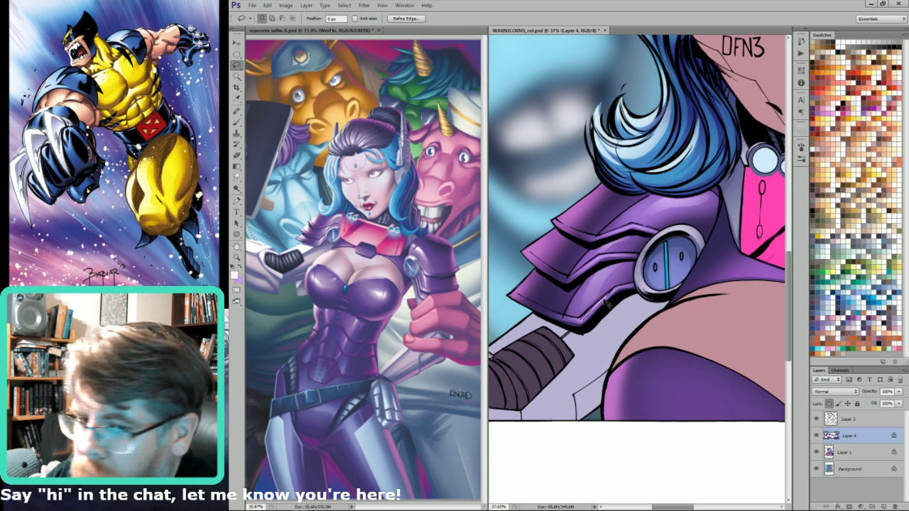
key("g")
mouse_move(605, 302)
left_mouse_down()
mouse_move(584, 321)
mouse_move(597, 317)
left_mouse_up()
key("l")
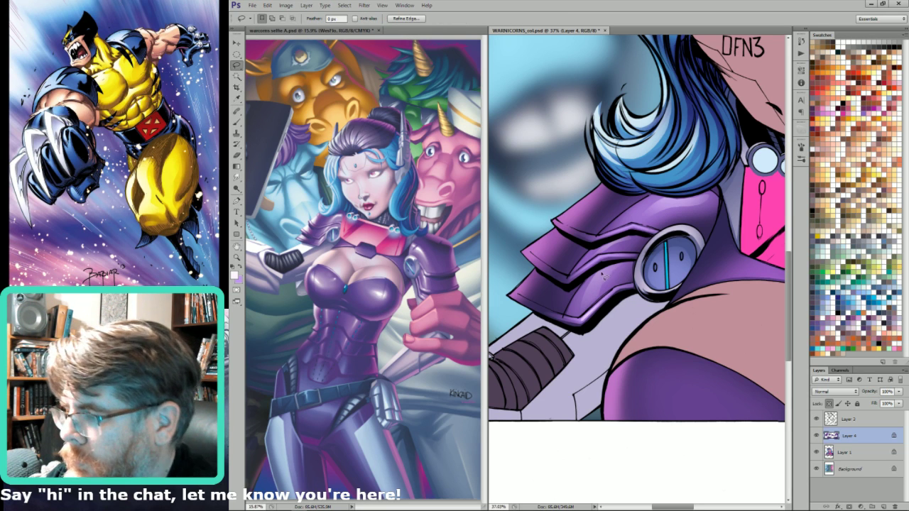
key("g")
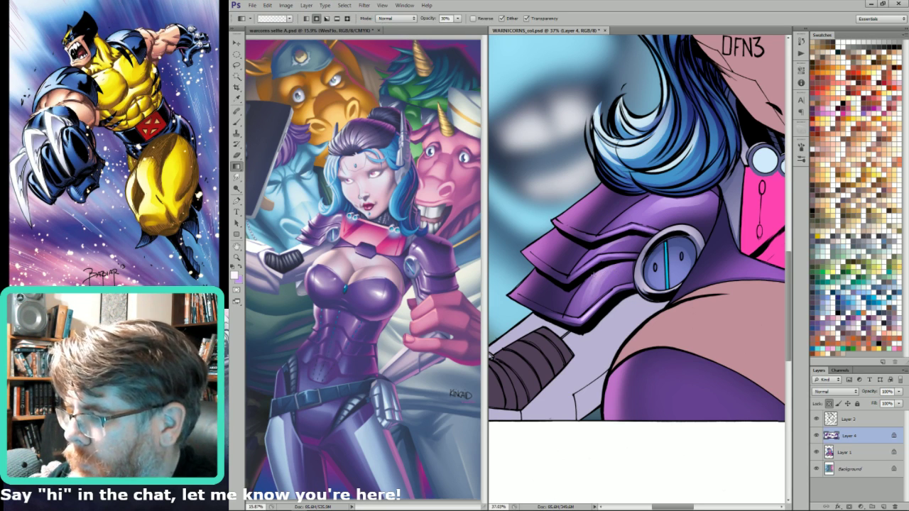
- Lasso small highlights on the middle and top shoulder plates, lighten them with 30% gradients, and clear the selection
key("l")
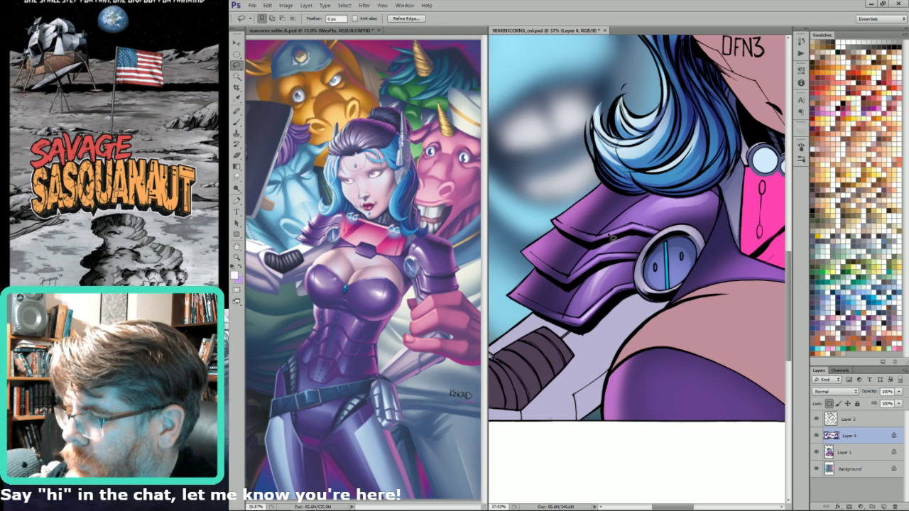
key("g")
key("l")
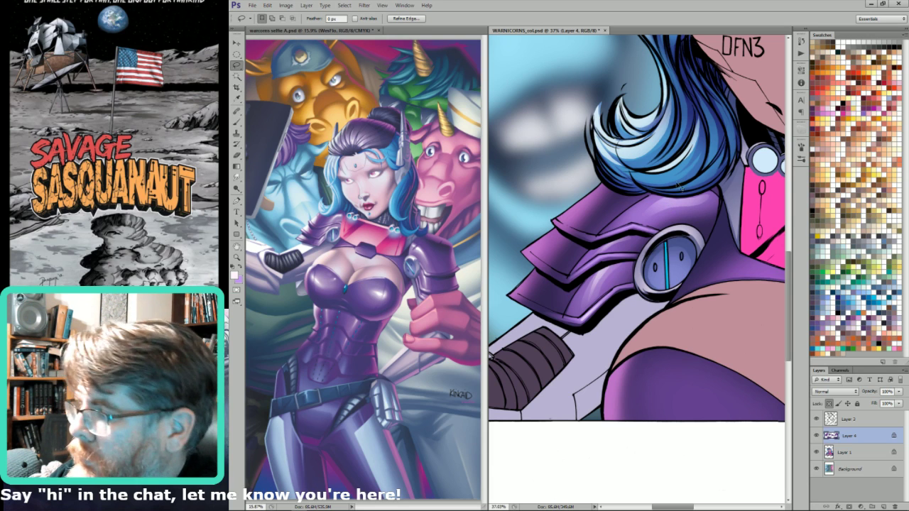
key("ctrl+d")
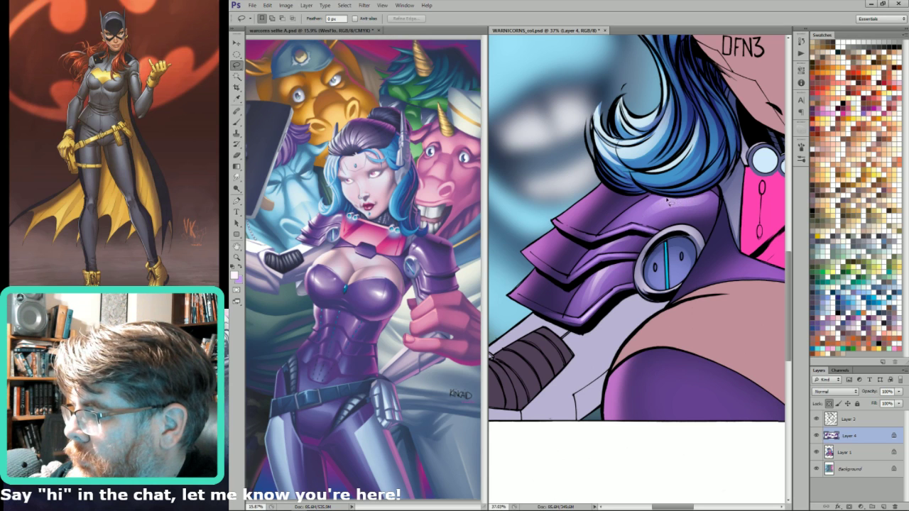
key("g")
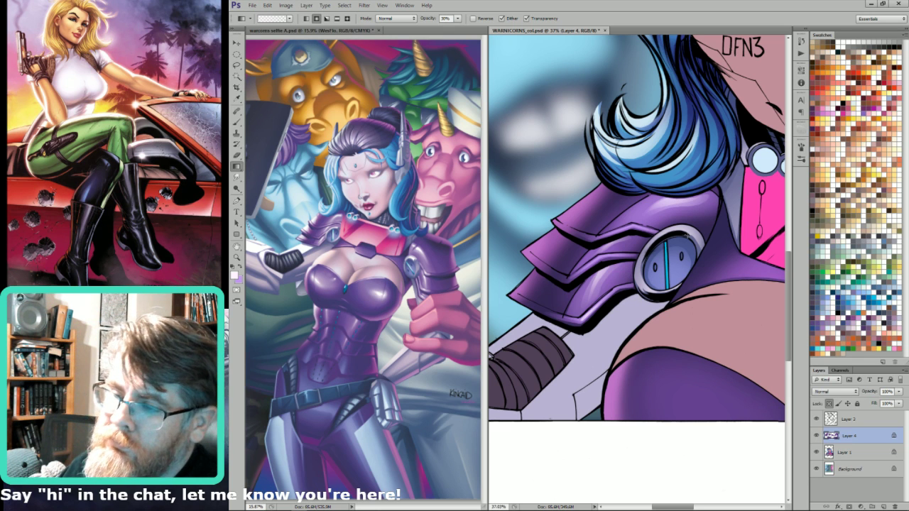
mouse_move(670, 324)
left_mouse_down()
mouse_move(555, 305)
mouse_move(569, 339)
left_mouse_up()
key("l")
key("ctrl+d")
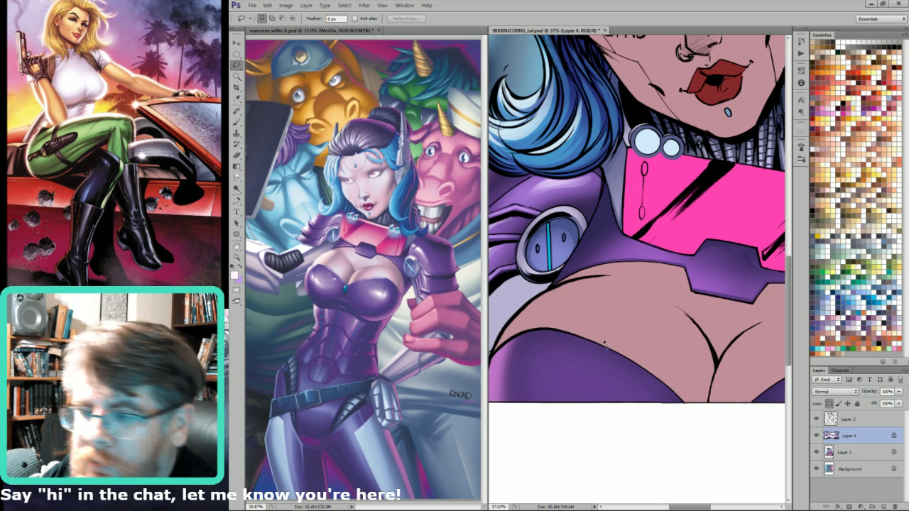
- Sample purple from the reference's armour and brush a soft glow at 40% opacity onto the lower part of the left chest cup
key("i")
left_click(370, 289)
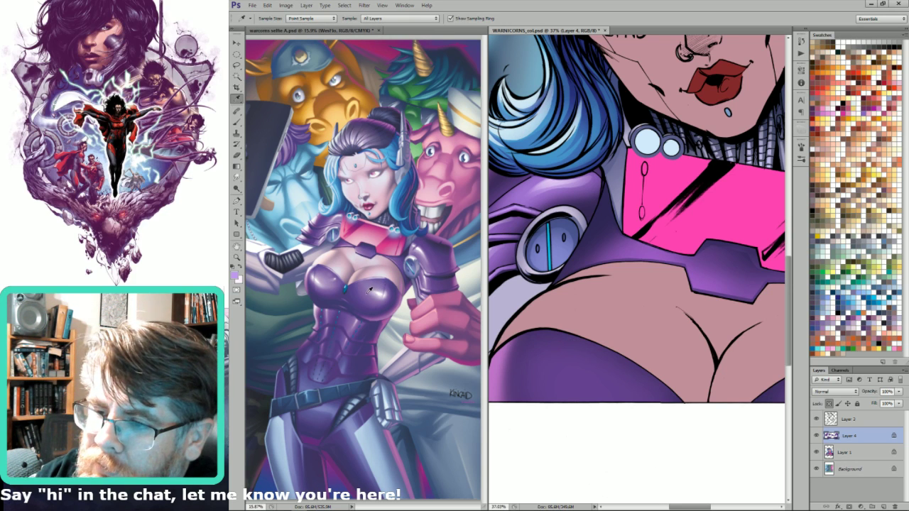
left_click(370, 288)
left_click(433, 250)
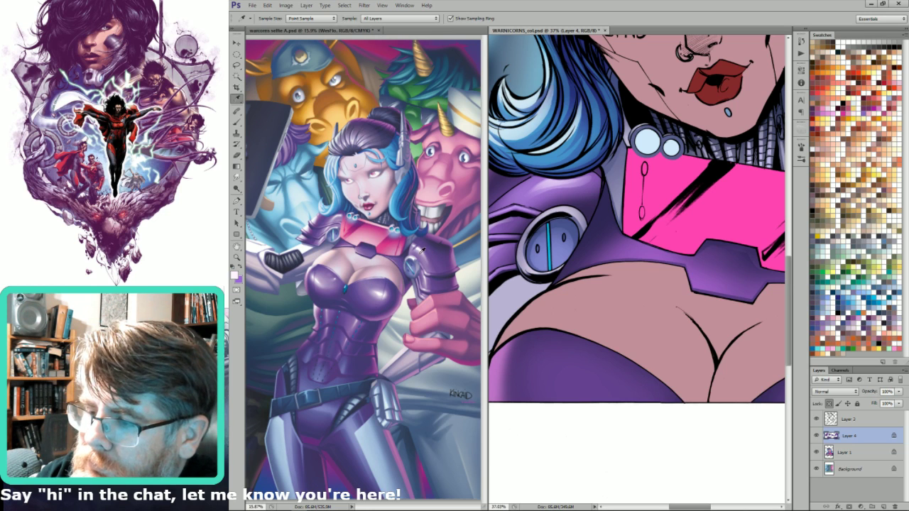
left_click(426, 249)
key("b")
key("bracketright")
key("bracketright")
key("bracketright")
key("bracketright")
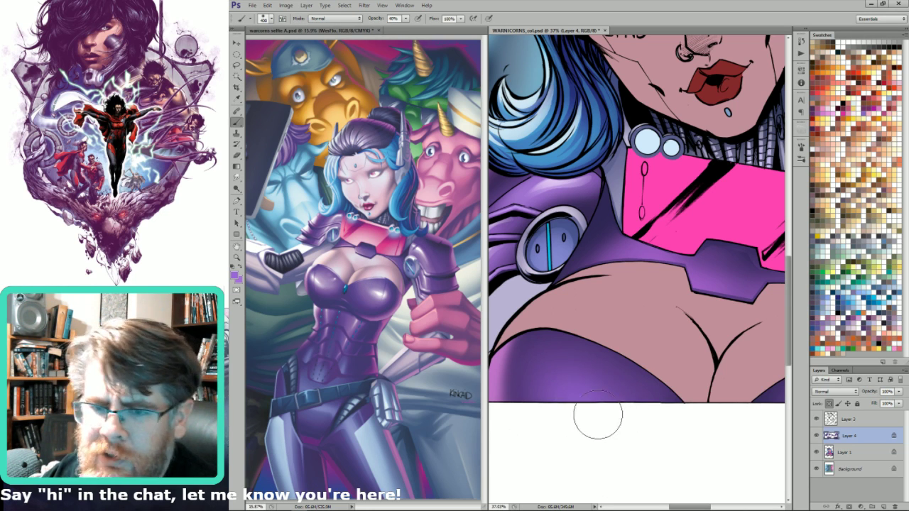
key("bracketleft")
key("bracketleft")
key("bracketleft")
key("bracketleft")
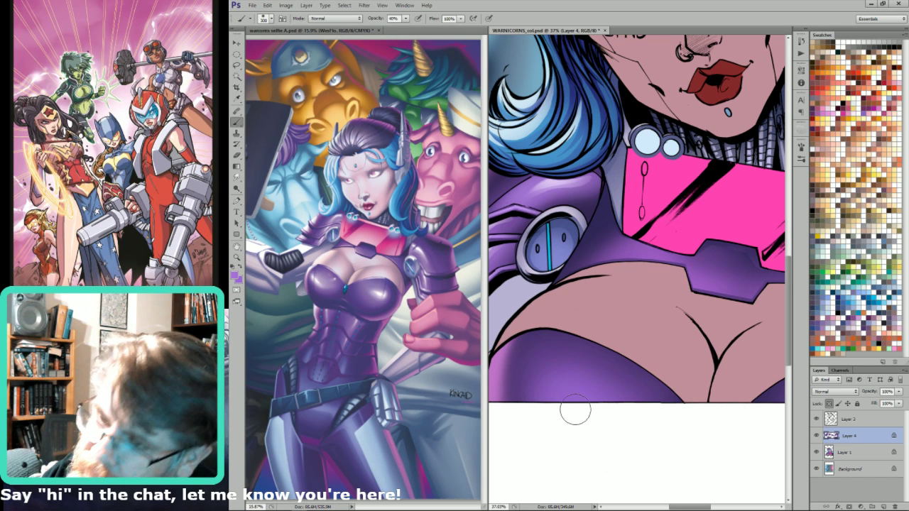
- Sample lighter purples from the reference's shoulder and chest armour and brush a brighter core into the left cup's glow
key("i")
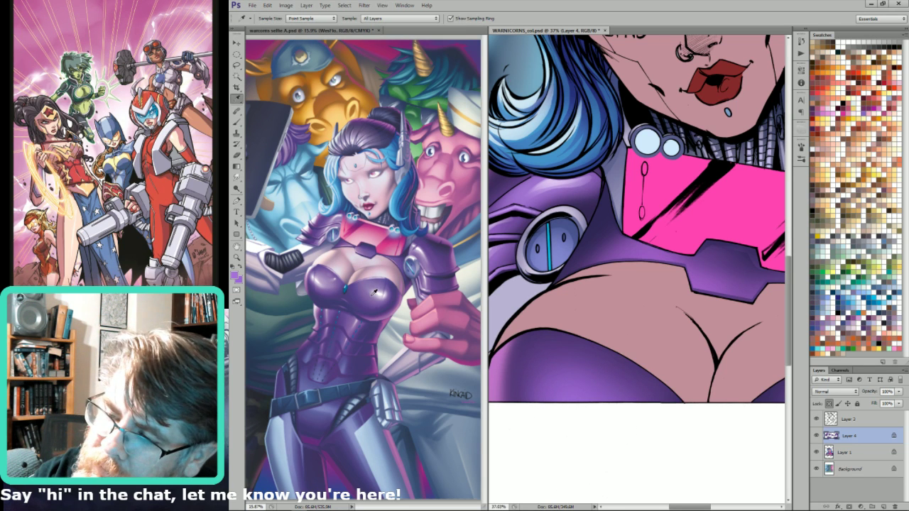
left_click(419, 245)
key("b")
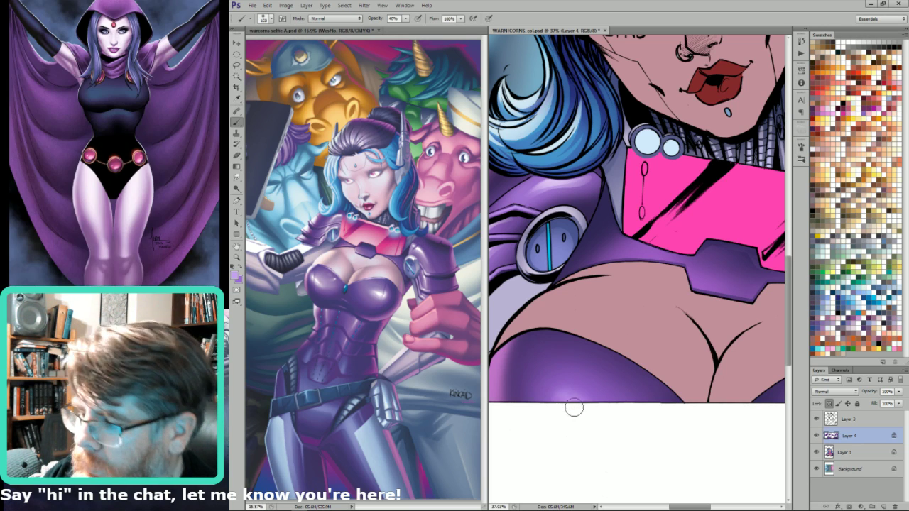
key("bracketright")
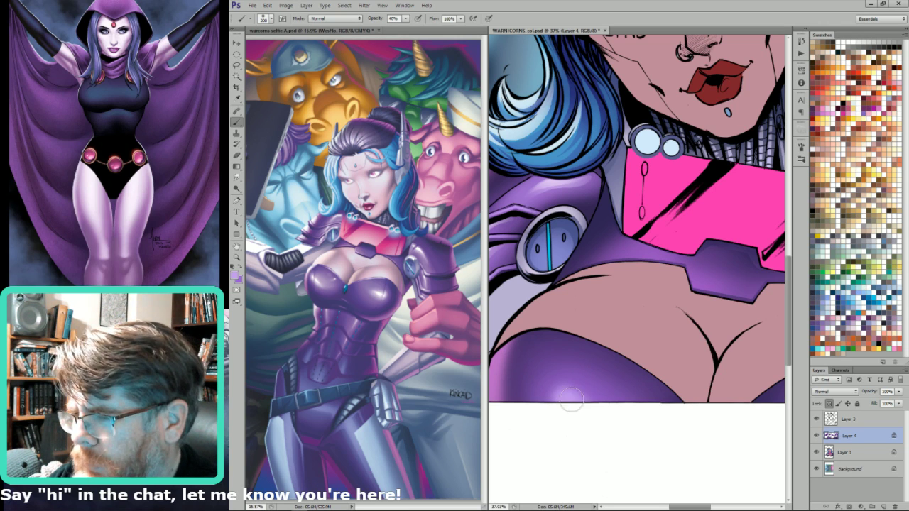
key("i")
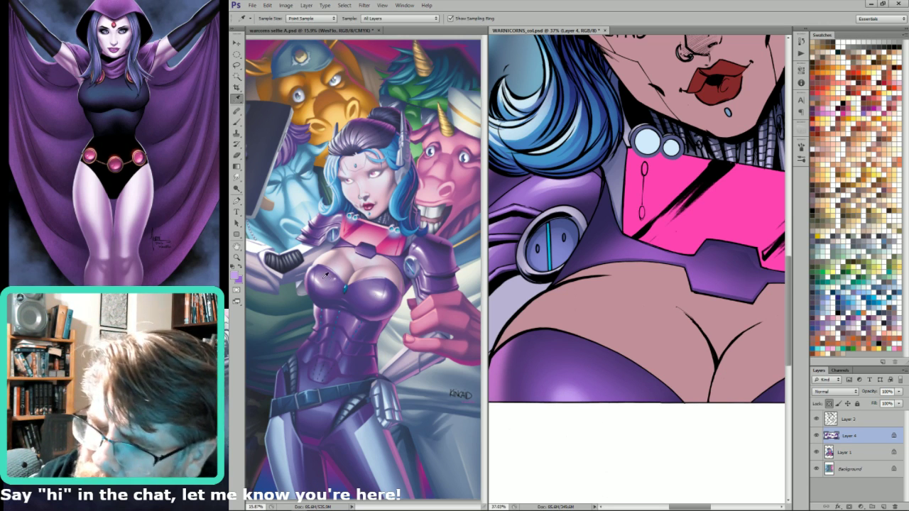
left_click(325, 274)
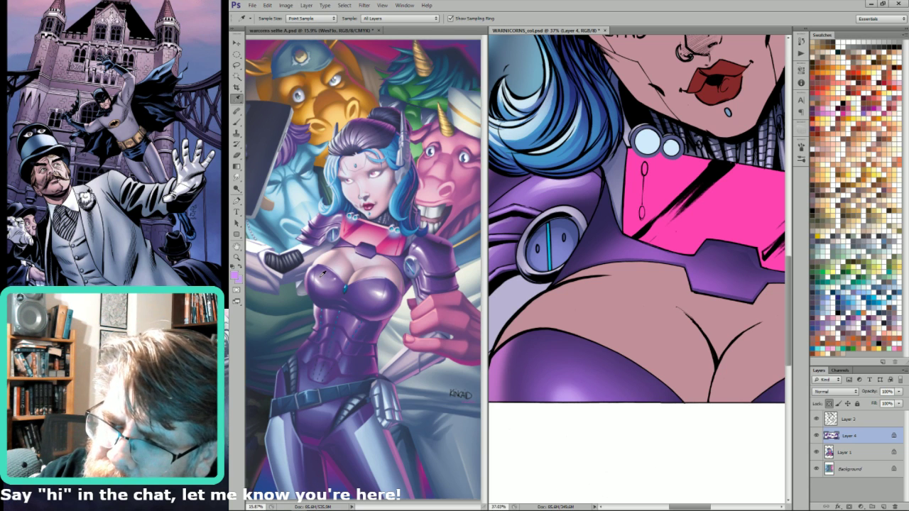
key("b")
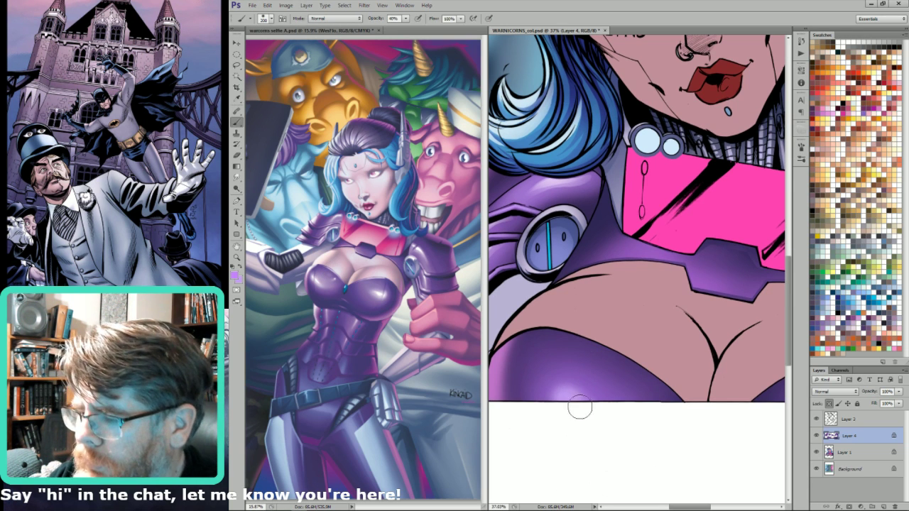
- Sample the near-white chest highlight from the reference and fill a small lassoed reflection on the left cup with a 30% gradient
key("i")
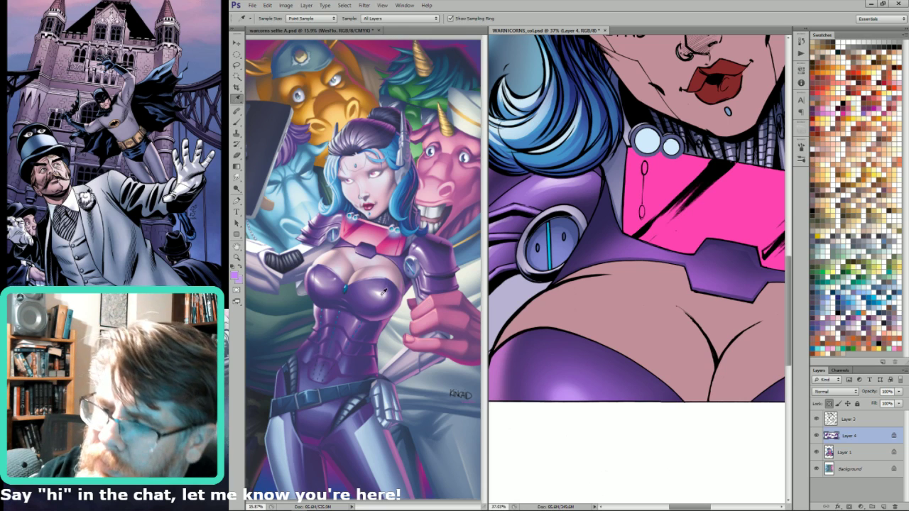
left_click(384, 288)
key("l")
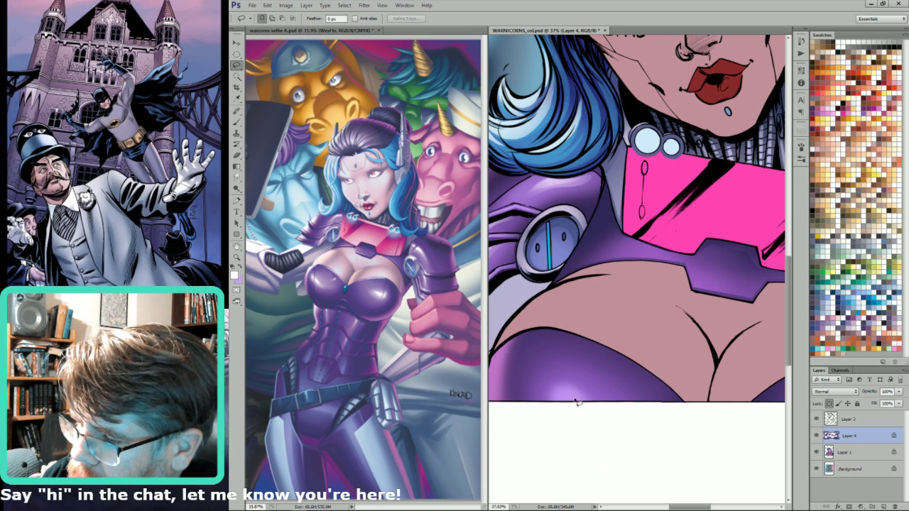
key("g")
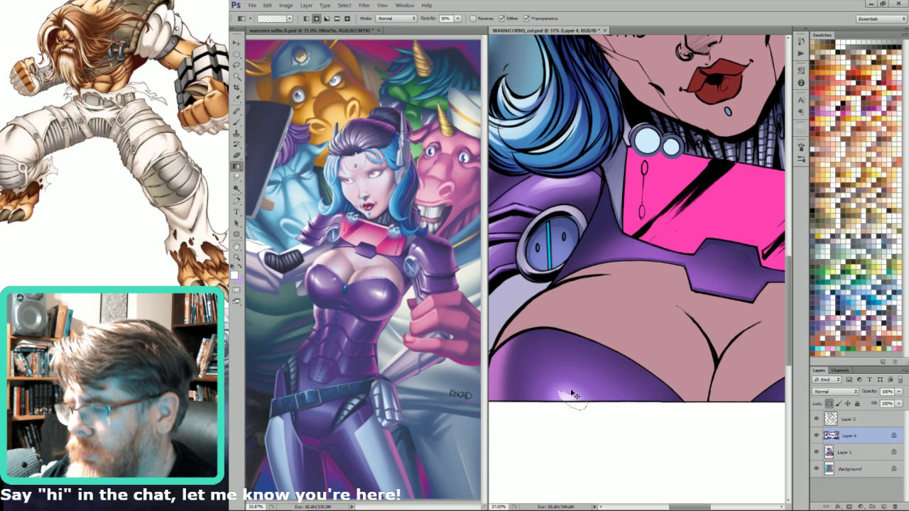
- Lasso a thin rim along the left cup's upper edge, subtract the skin and white areas with the Magic Wand, and hide the selection edges
key("l")
key("x")
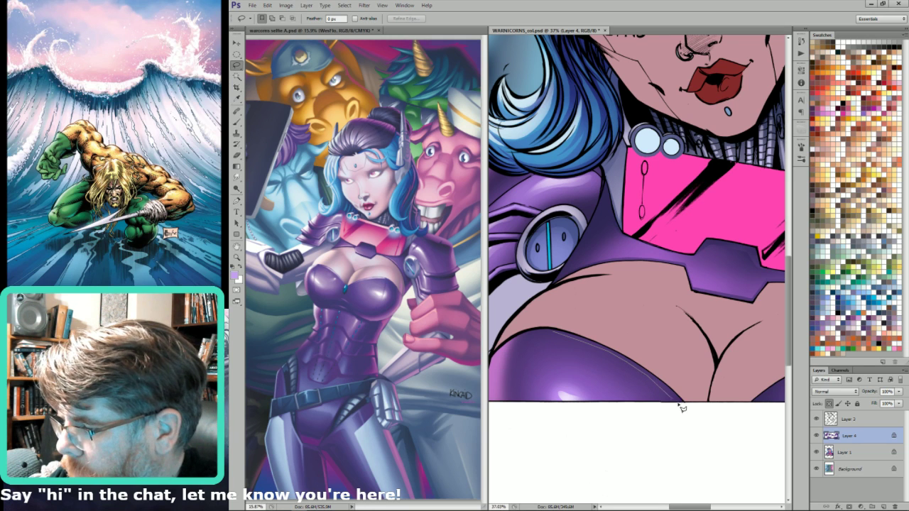
mouse_move(678, 404)
left_mouse_down()
mouse_move(600, 341)
mouse_move(624, 360)
mouse_move(548, 326)
left_mouse_up()
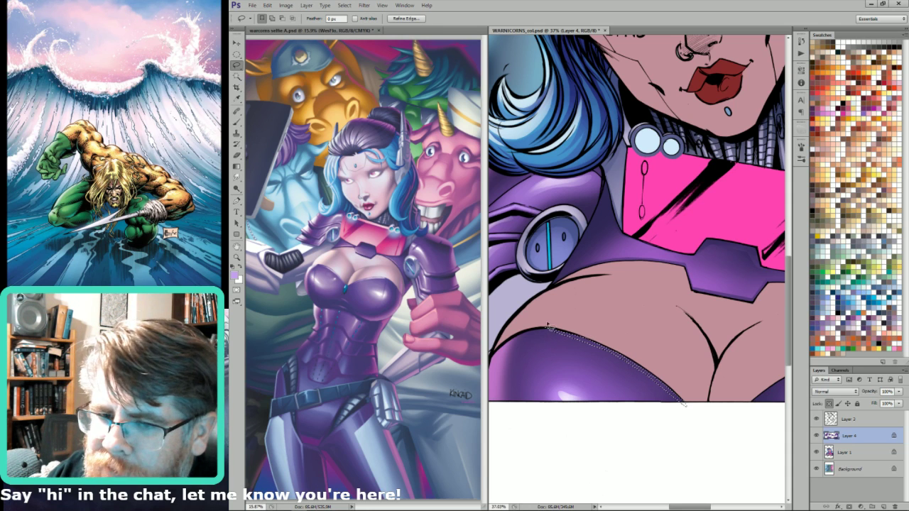
key("alt")
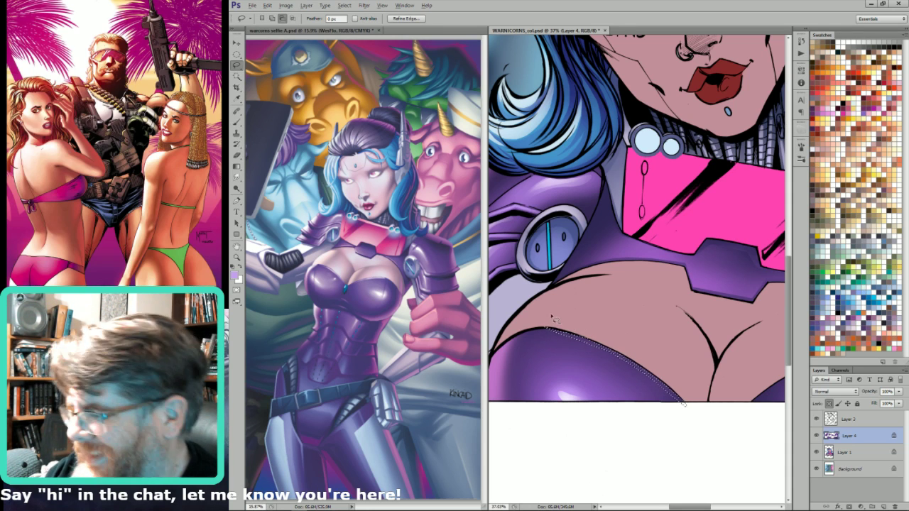
key("w")
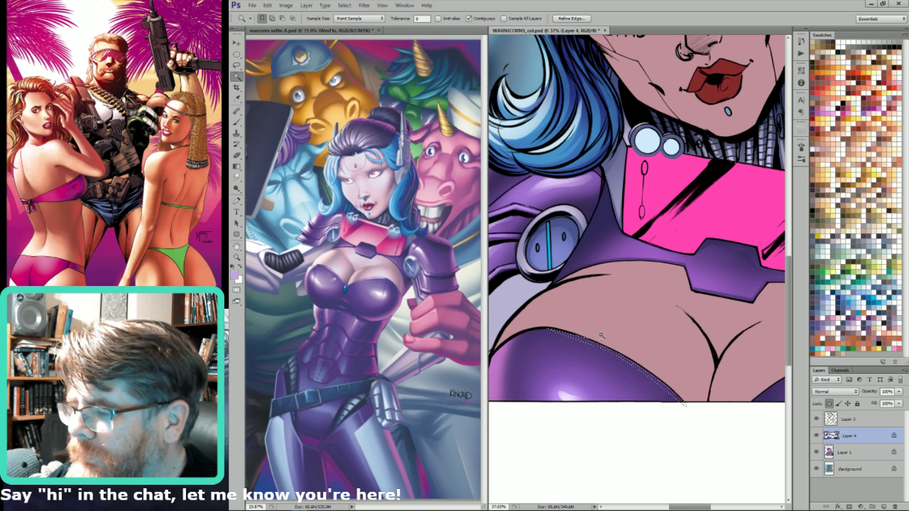
left_click(602, 336, "alt")
left_click(686, 408, "alt")
key("ctrl+h")
- Sample purple from the reference's shoulder armour and lighten the left cup's selected rim with a 30% gradient
key("i")
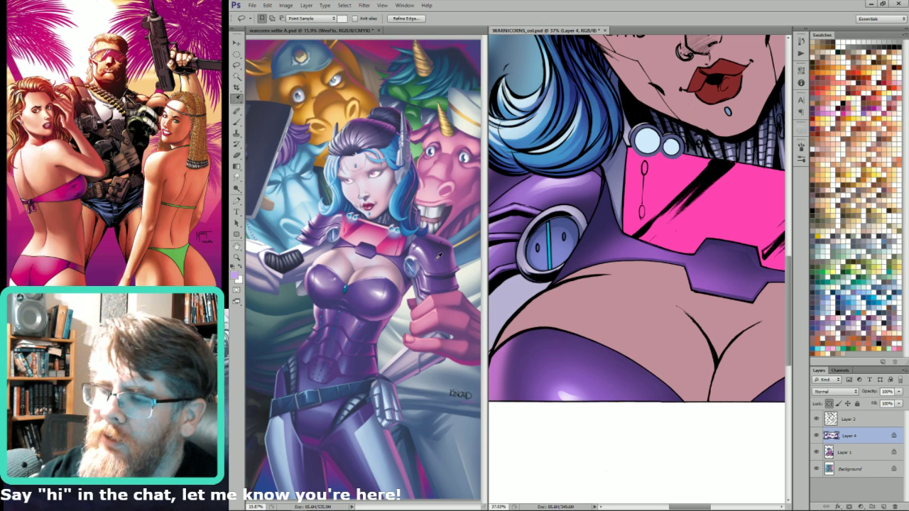
key("x")
left_click(429, 264)
key("g")
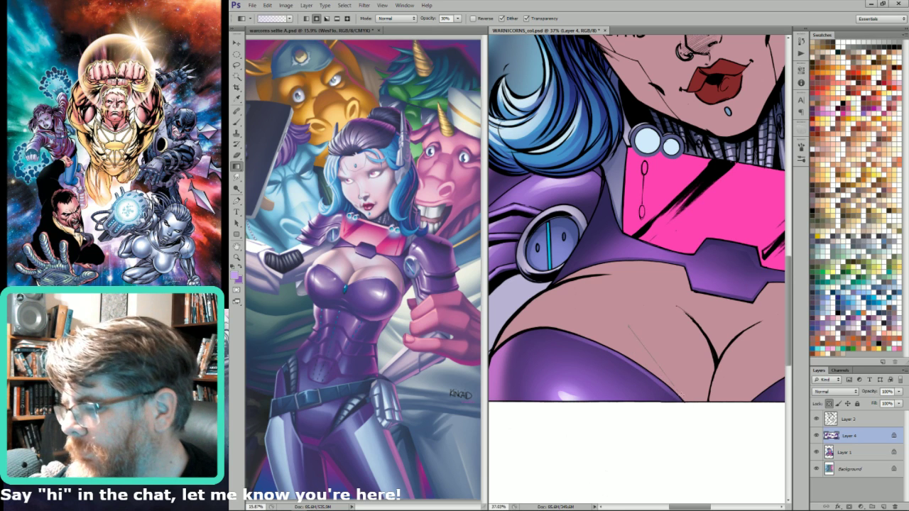
- Lasso a small section of the left cup's rim and brighten it with a gradient in the pale colour sampled from the cup's highlight
key("l")
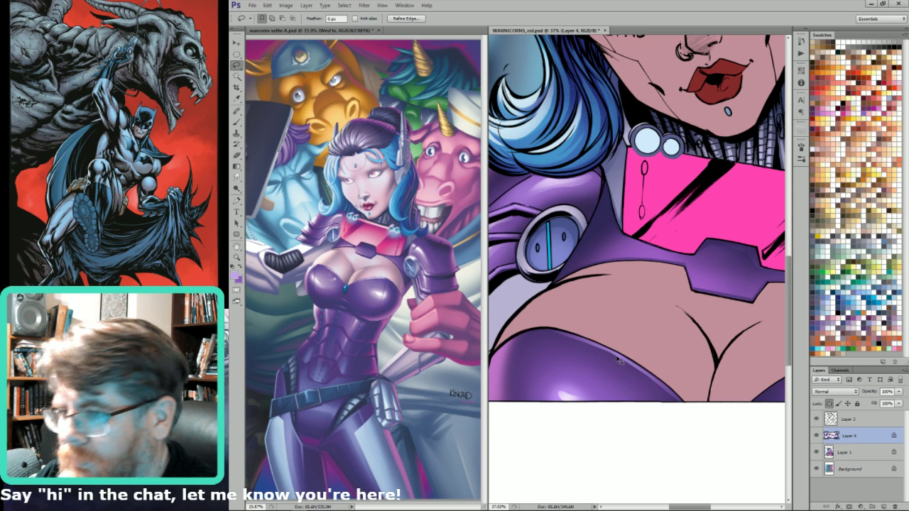
key("g")
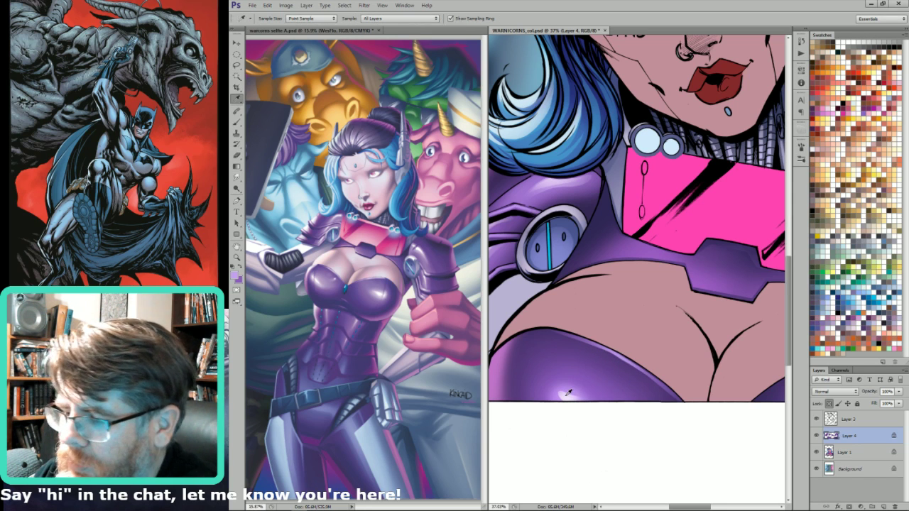
left_click(572, 394, "alt")
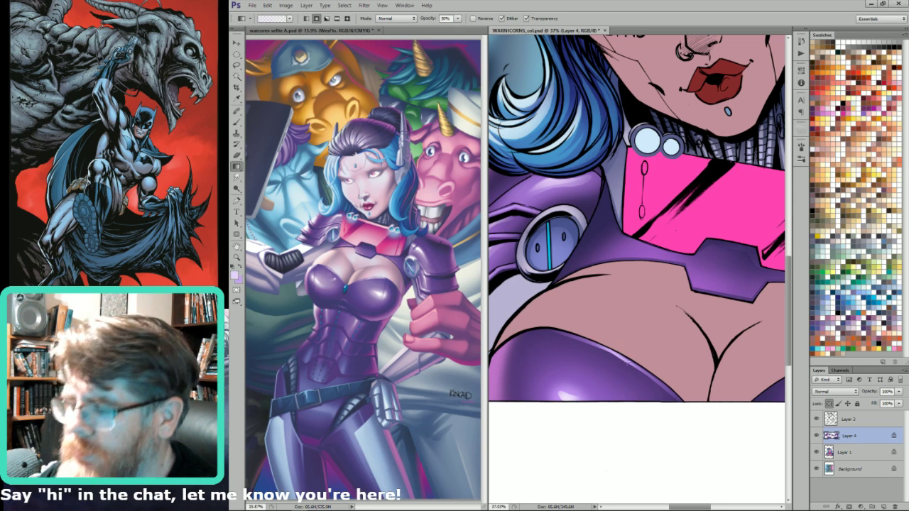
- Brush a soft pale glow around the left cup's highlight using a smaller brush at 40% opacity
key("ctrl+minus")
key("ctrl+minus")
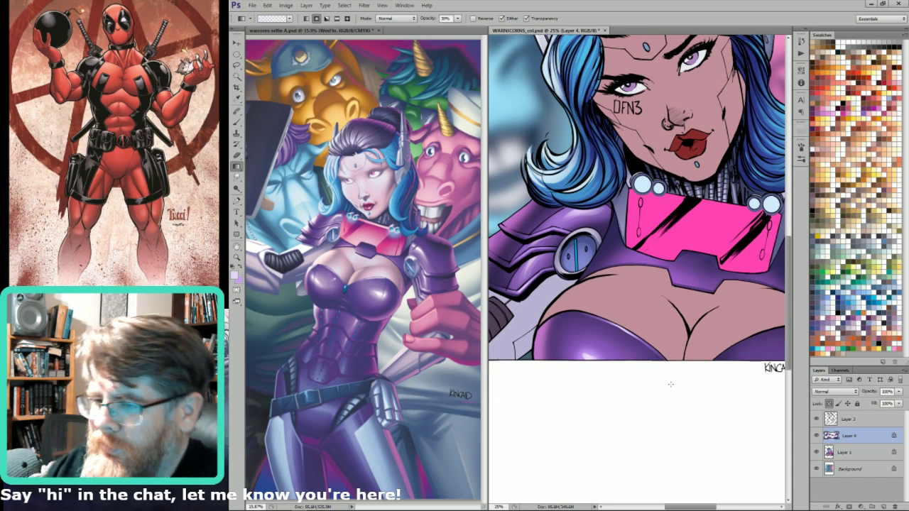
left_click_drag(557, 288, 491, 298)
key("b")
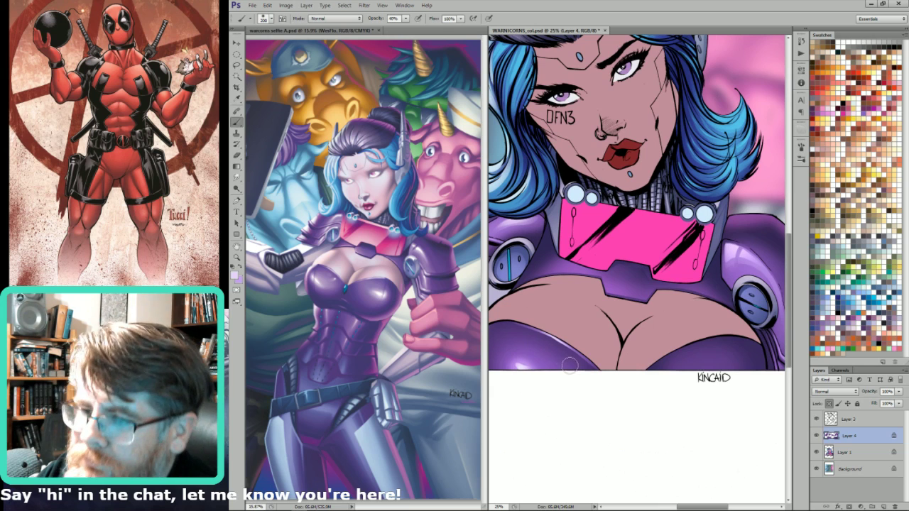
key("bracketleft")
key("bracketleft")
key("bracketleft")
key("bracketleft")
key("bracketleft")
key("bracketleft")
key("bracketleft")
key("x")
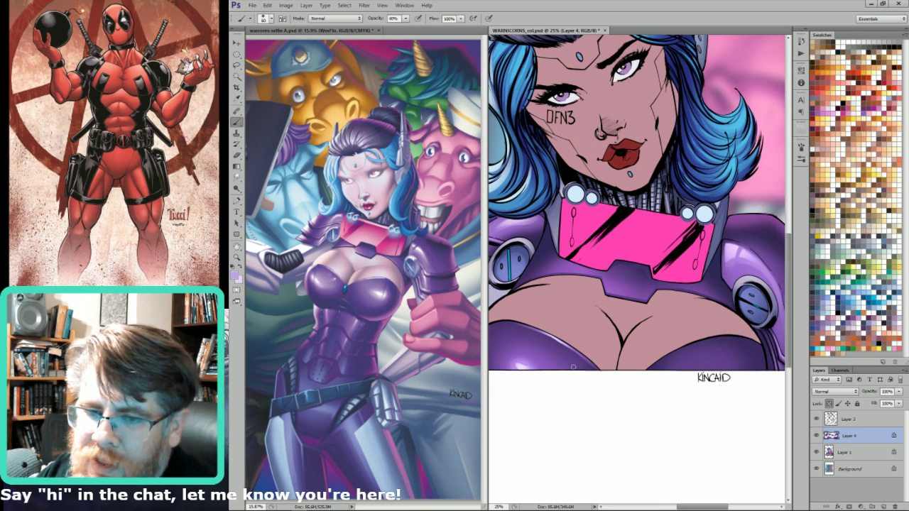
left_click_drag(573, 355, 592, 349)
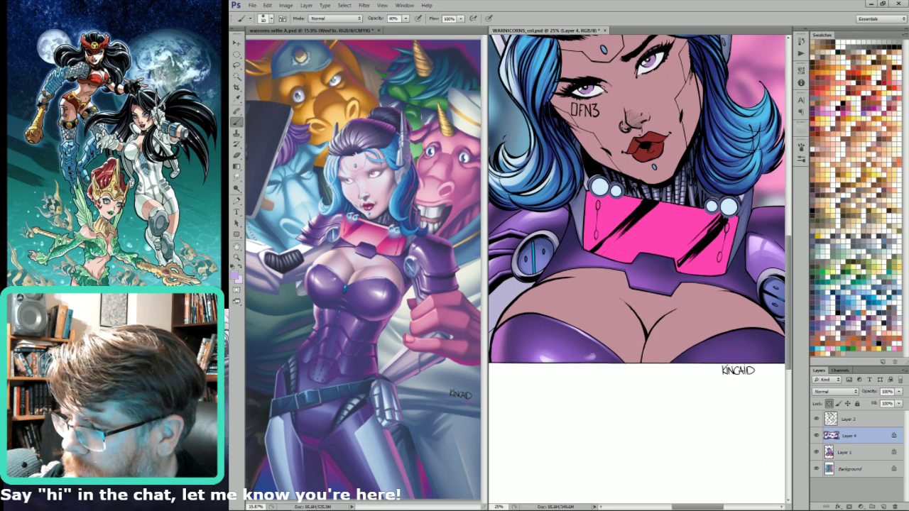
- Lasso a small reflection near the left cup's highlight, lighten it with a 30% gradient, and deselect
key("l")
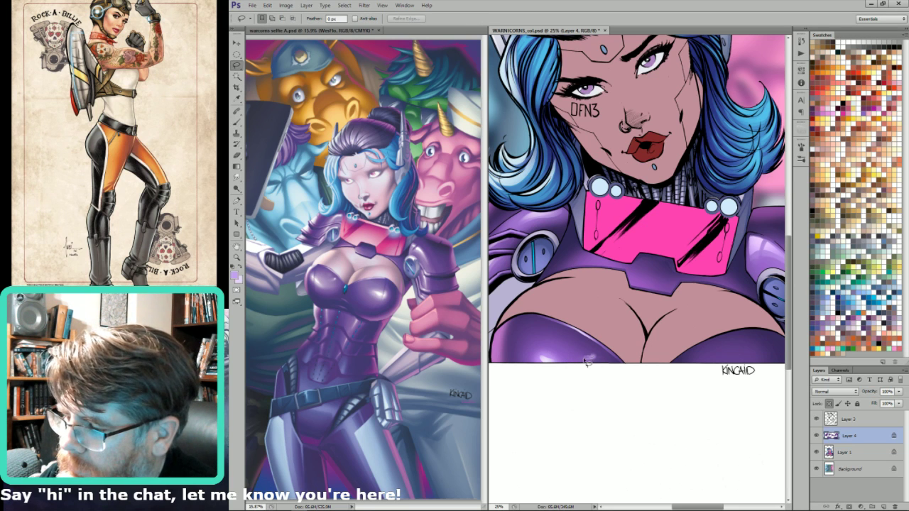
key("g")
key("g")
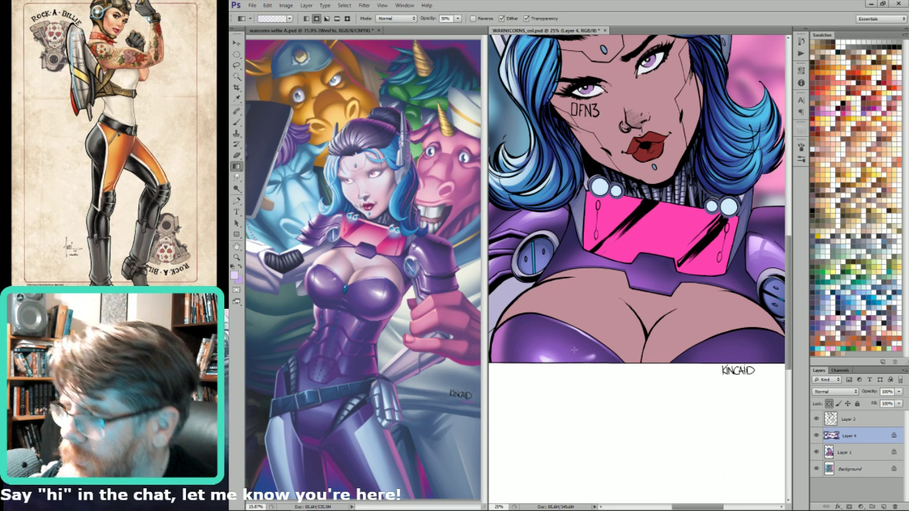
key("l")
left_click_drag(552, 330, 593, 342)
key("ctrl+d")
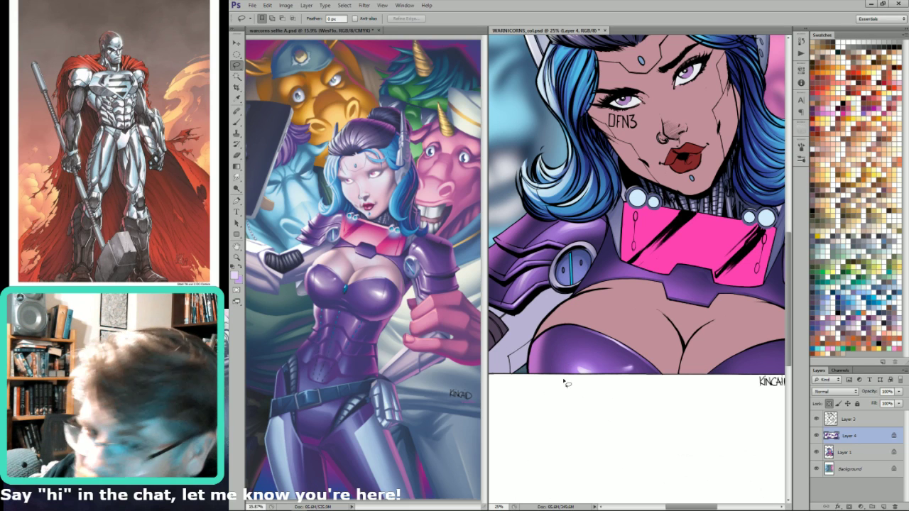
- Lasso a thin vertical strip down the left cup and shade it with a gradient in dark purple sampled from the reference's chest
mouse_move(563, 343)
left_mouse_down()
mouse_move(566, 387)
mouse_move(566, 335)
mouse_move(566, 387)
mouse_move(565, 343)
left_mouse_up()
left_click(564, 344)
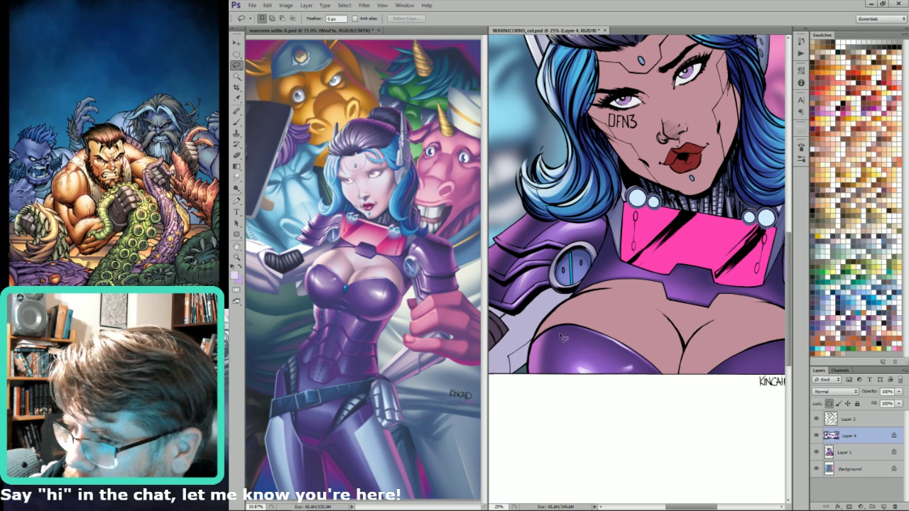
left_click_drag(560, 336, 565, 392)
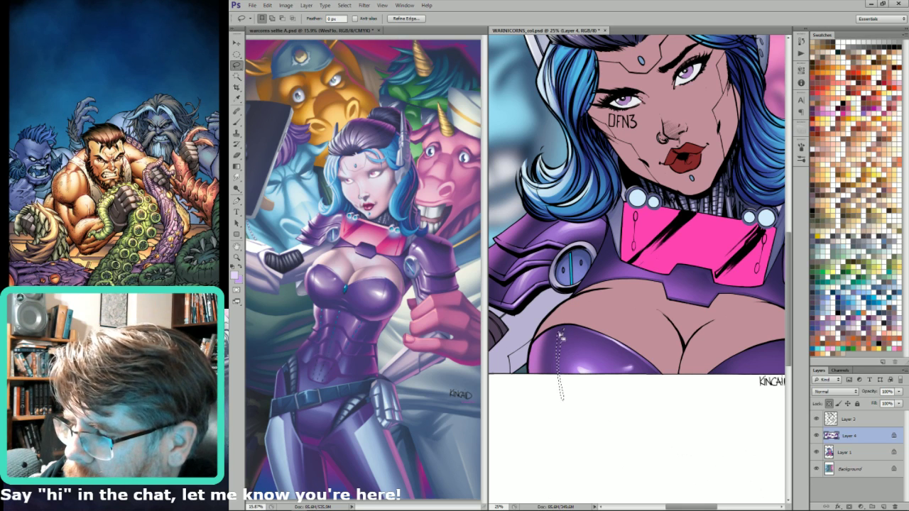
key("w")
key("ctrl+d")
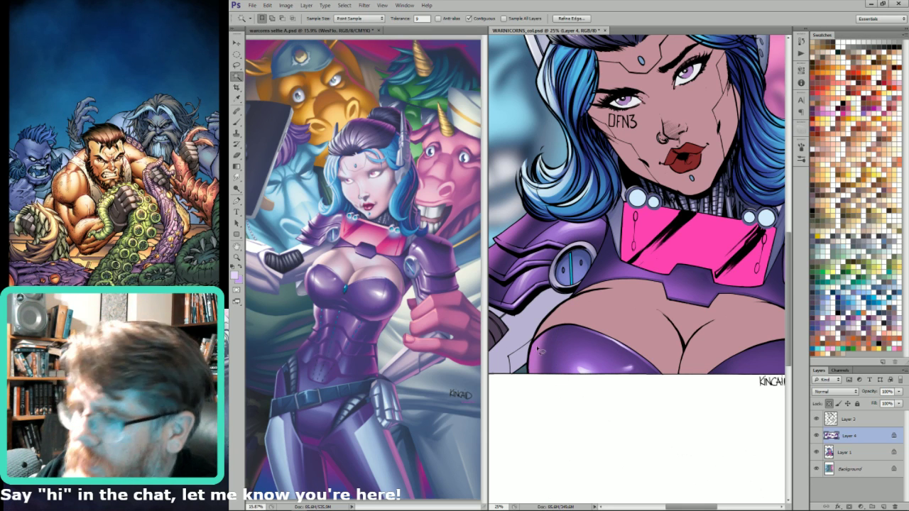
key("i")
key("x")
left_click(338, 299)
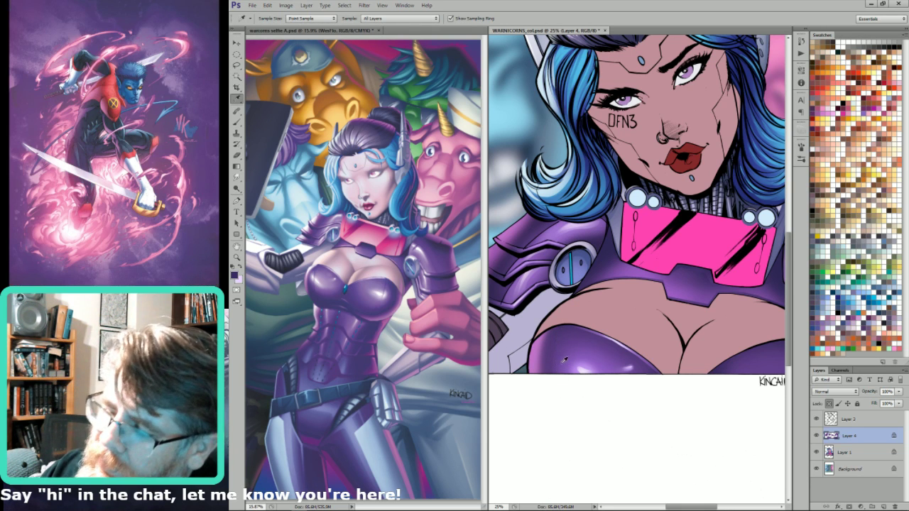
key("g")
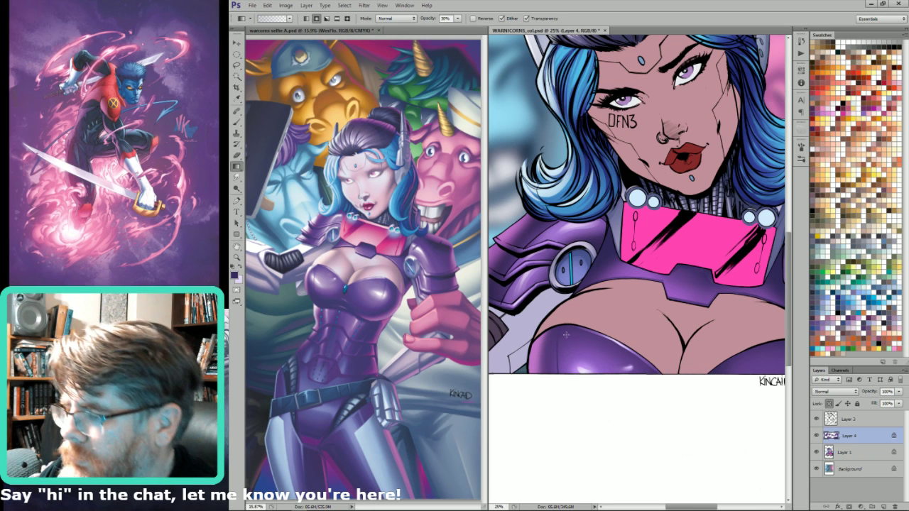
- Lasso a short sliver along the left cup's vertical seam and darken it with a 50% gradient
key("l")
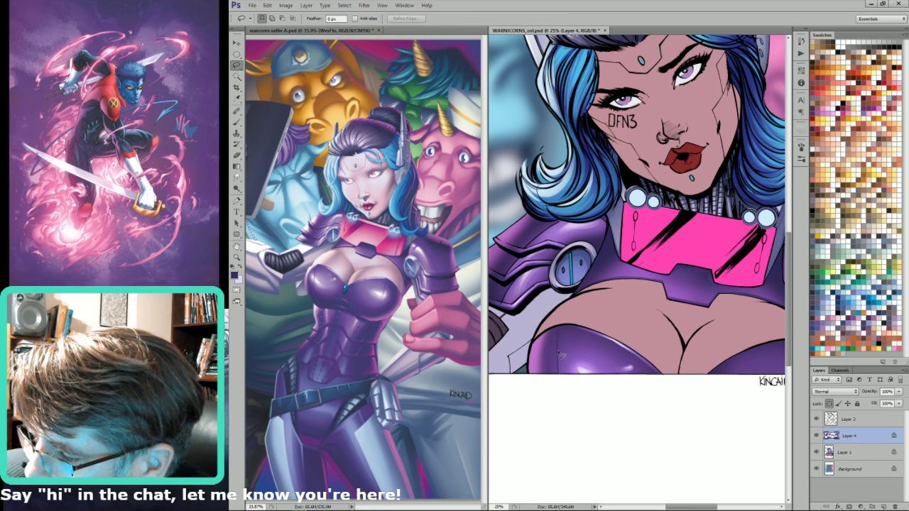
mouse_move(560, 337)
left_mouse_down()
mouse_move(564, 377)
mouse_move(560, 355)
left_mouse_up()
key("g")
key("5")
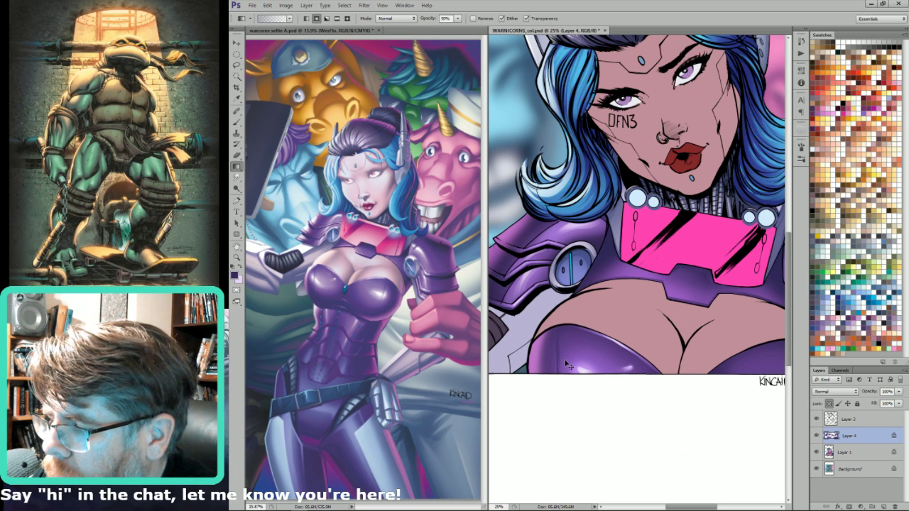
- Switch to the pale colour and lasso a narrow reflection beside the left cup's seam, trimming it with the Magic Wand
key("x")
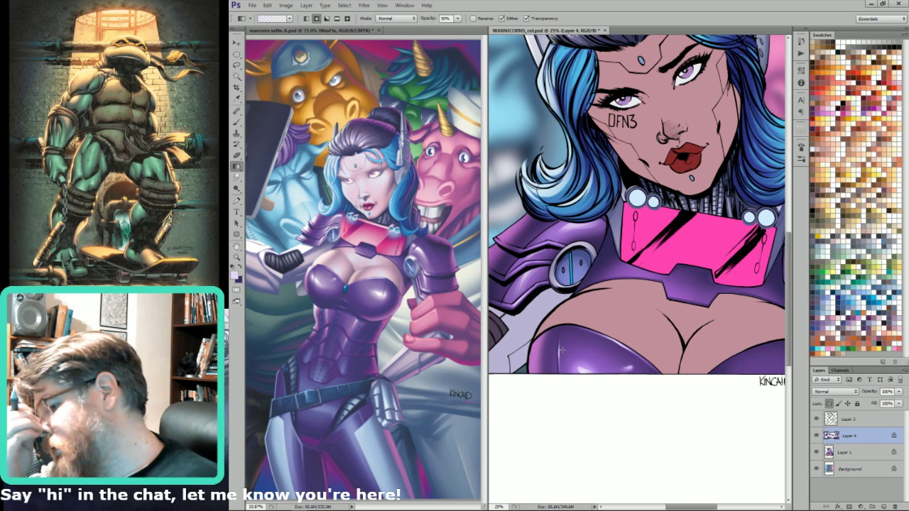
key("l")
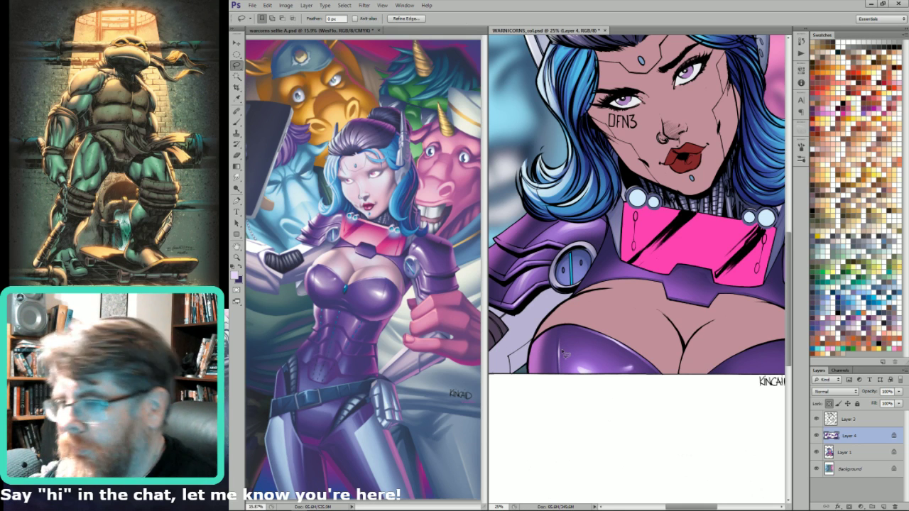
key("ctrl+d")
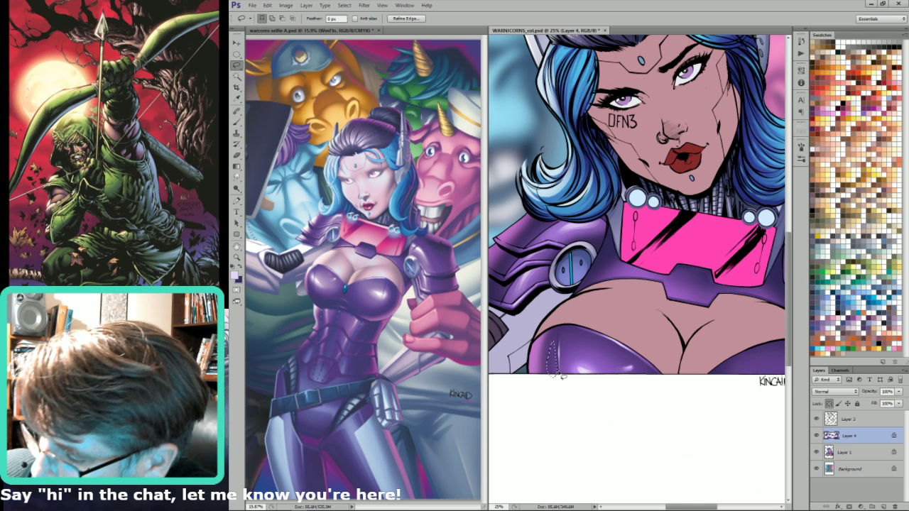
key("w")
key("b")
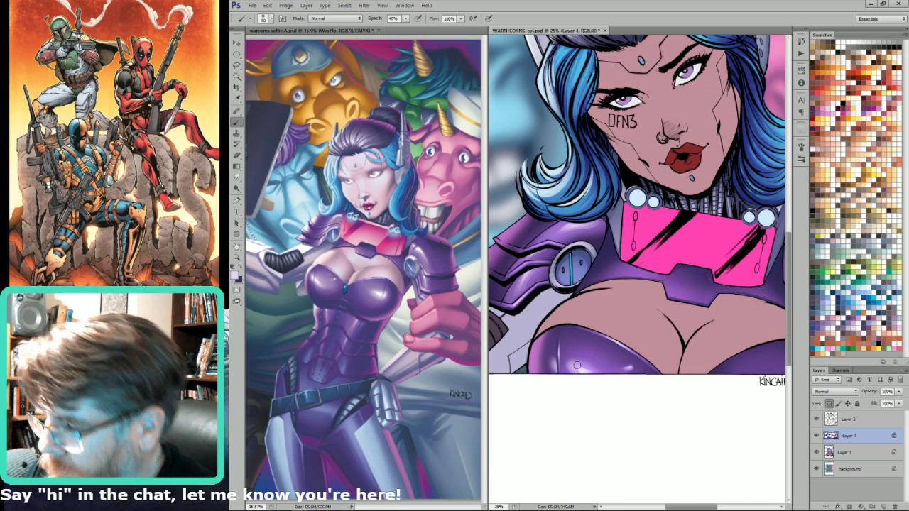
- Select the right cup's flat shape in the alpha channel with the Magic Wand and return to the colour view
key("ctrl+0")
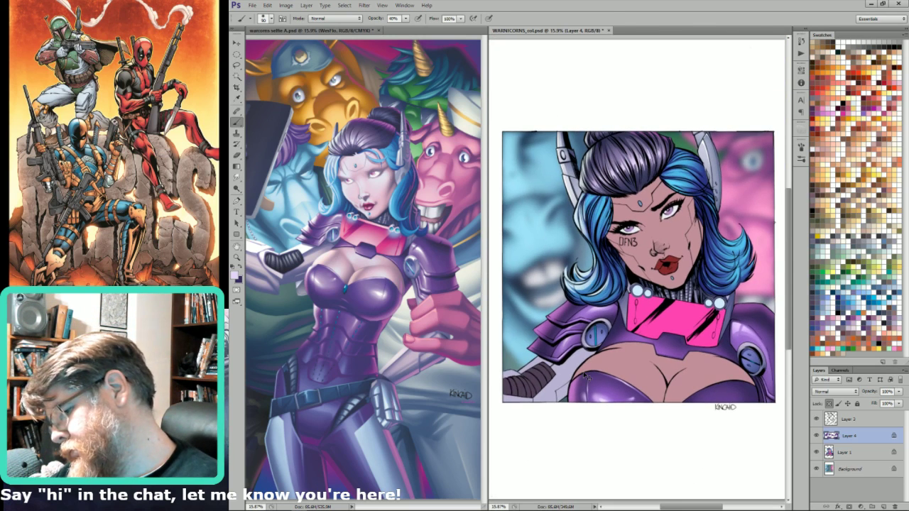
key("l")
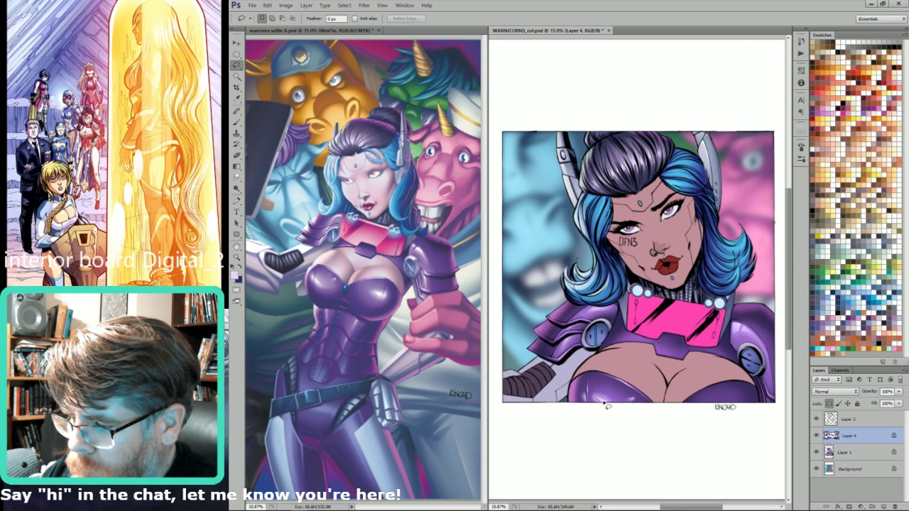
key("g")
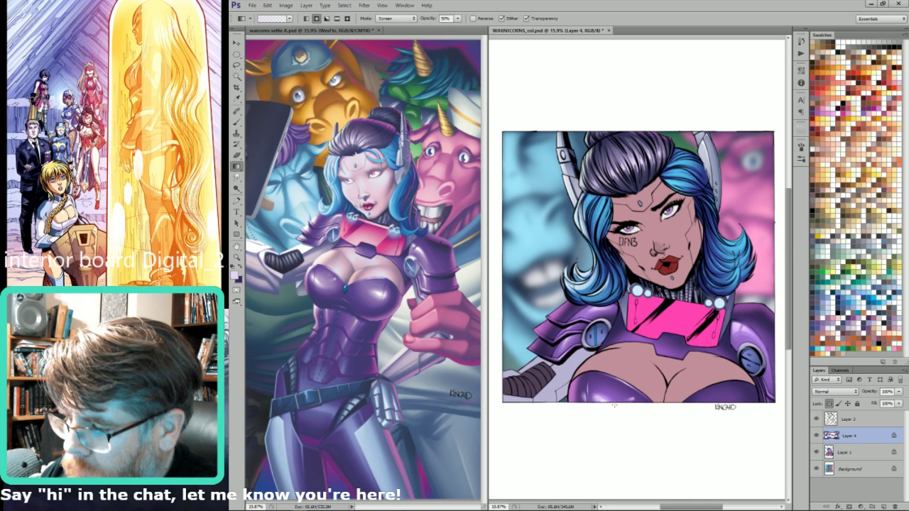
key("l")
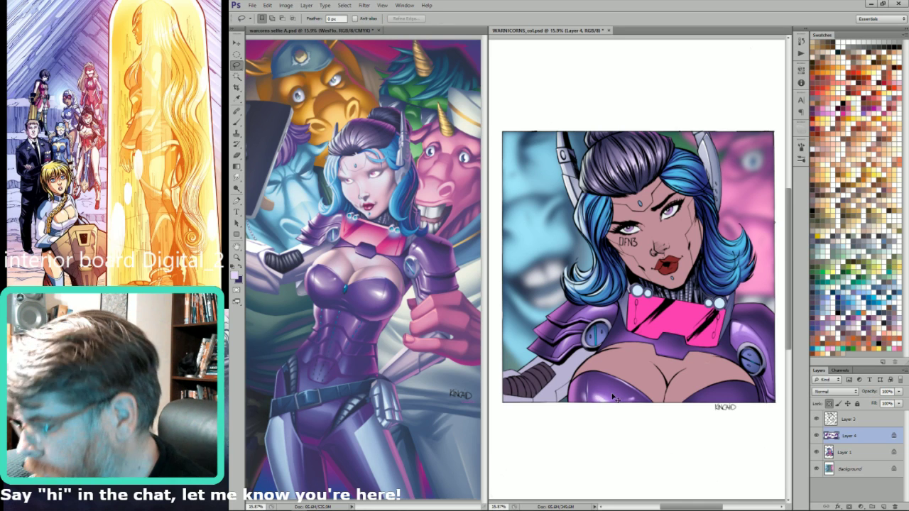
key("w")
key("ctrl+6")
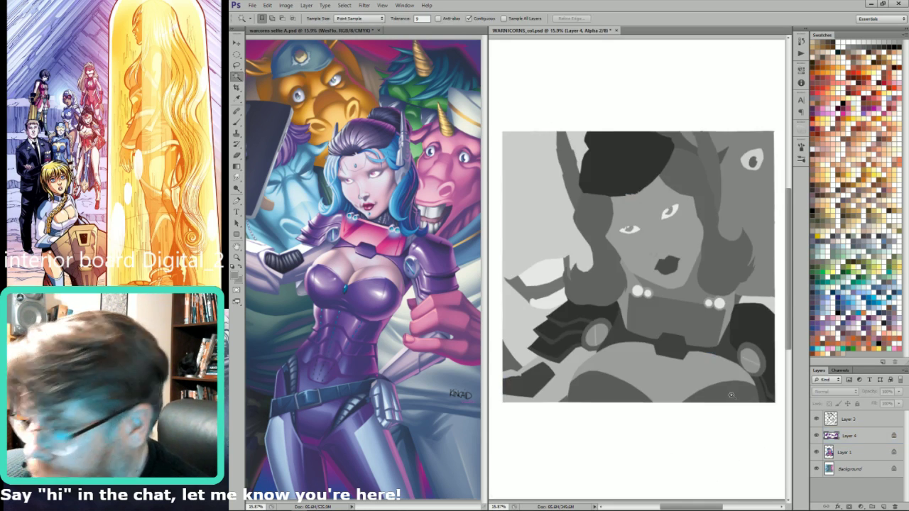
key("ctrl+2")
key("b")
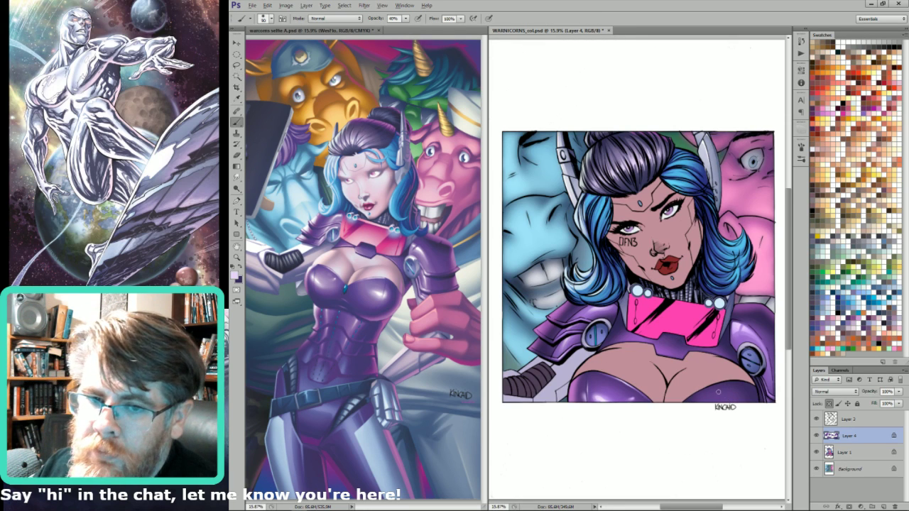
- Sample light purple from the reference's chest and brush a soft glow onto the right cup with an enlarged brush
left_click(718, 395, "alt")
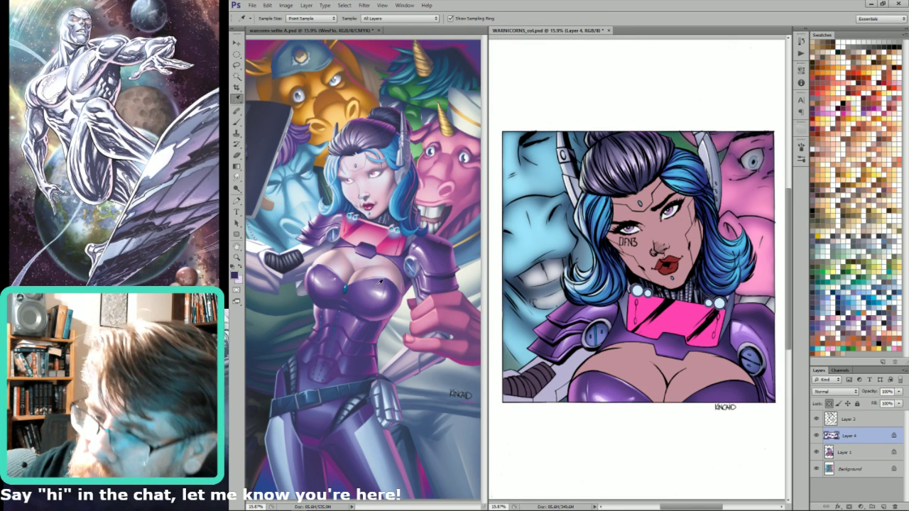
key("b")
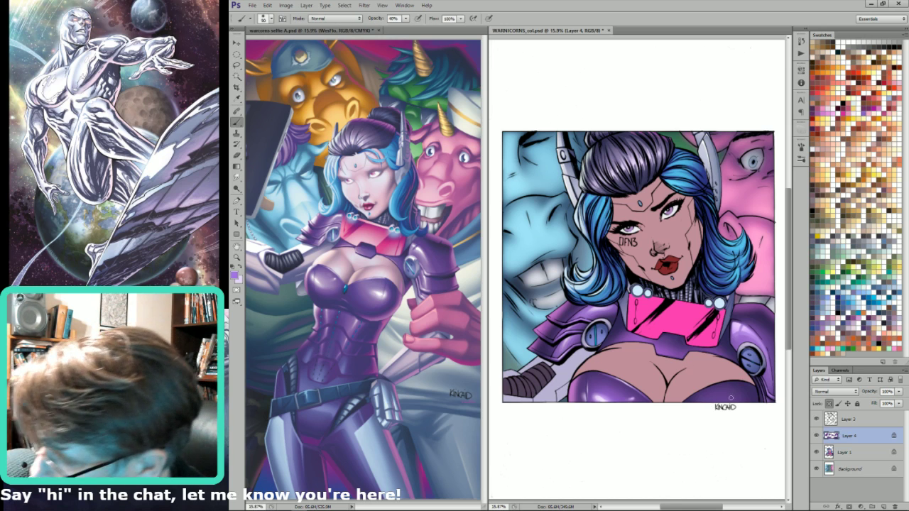
key("bracketright")
key("bracketright")
key("bracketright")
key("bracketright")
key("bracketright")
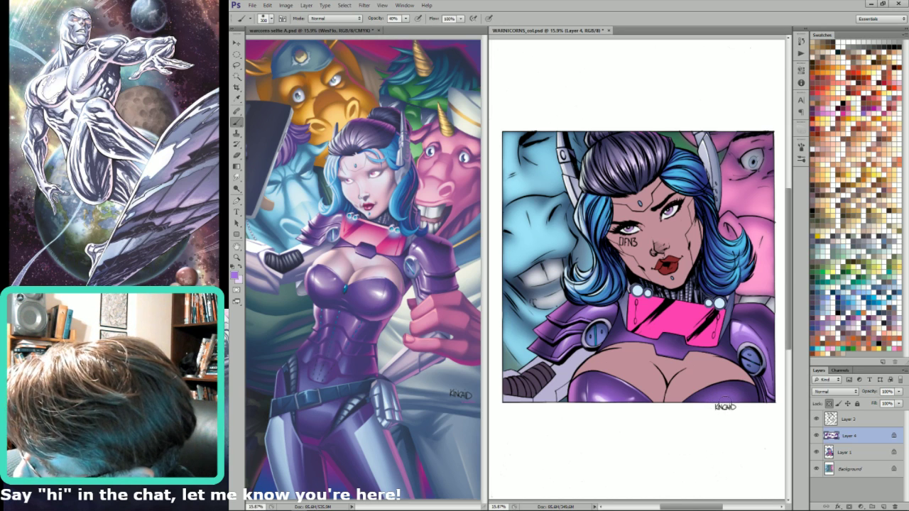
key("bracketright")
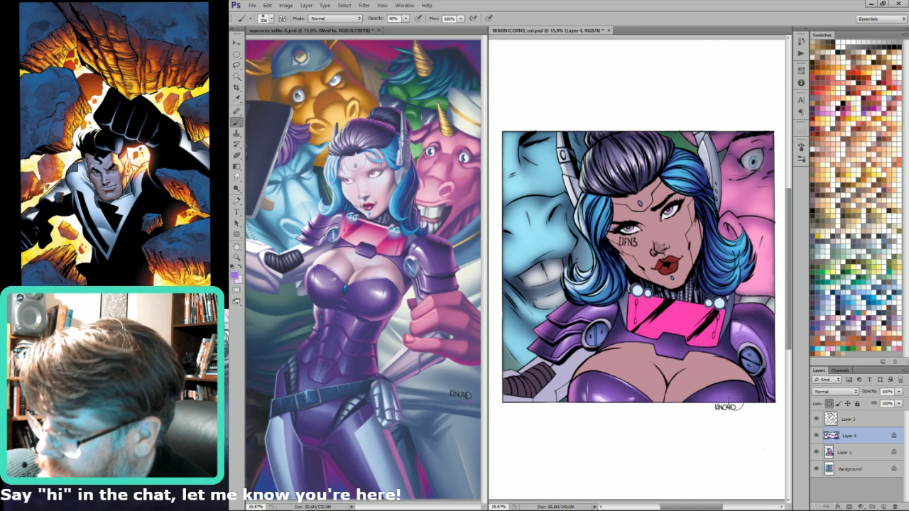
key("x")
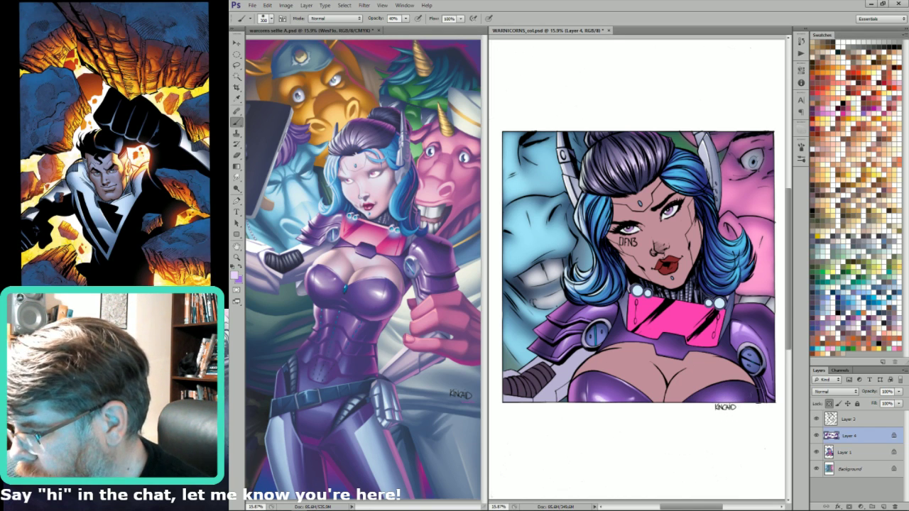
- Sample dark purple beside the right cup, lasso a thin strip down the cup's outer side, and darken it with a 50% gradient
key("i")
left_click(757, 389)
key("l")
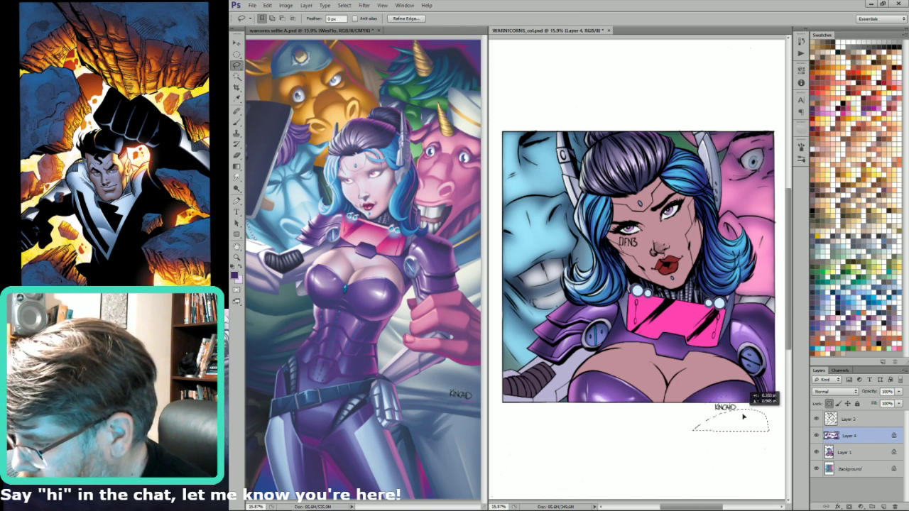
mouse_move(734, 385)
left_mouse_down()
mouse_move(743, 427)
mouse_move(734, 382)
left_mouse_up()
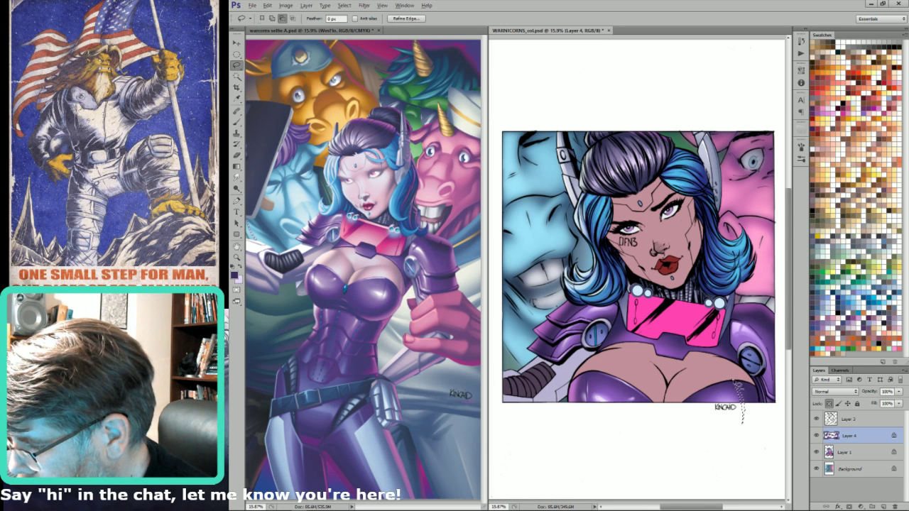
key("alt+BackSpace")
key("alt")
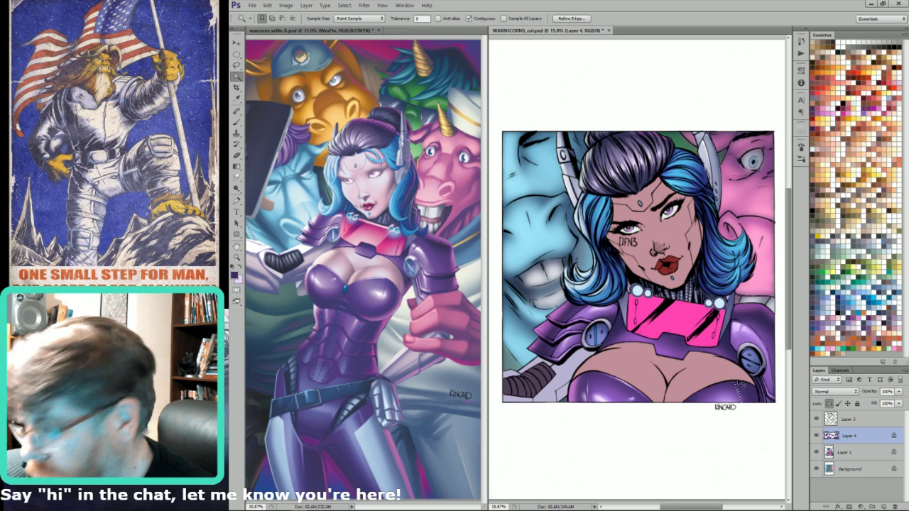
key("g")
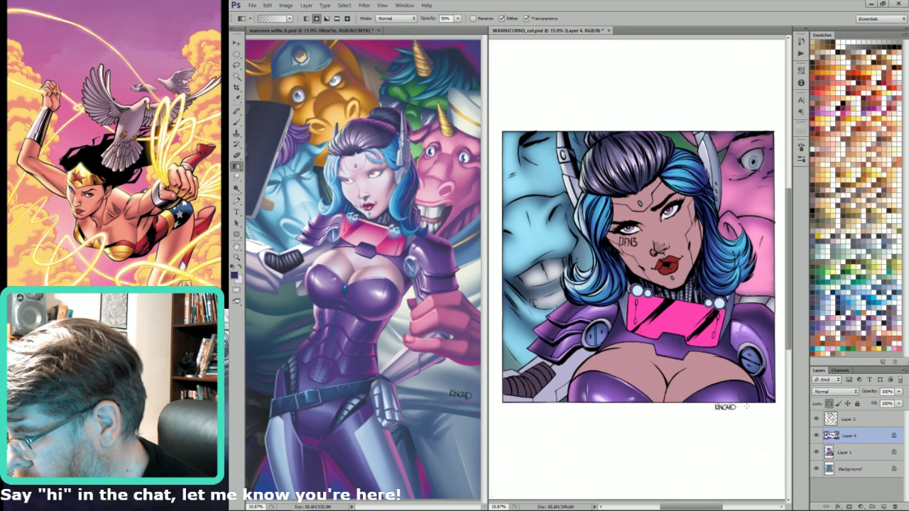
- Lasso a narrow shape down the right cup's outer side, sample purple from the left cup, and brush a soft Screen-mode glow
key("l")
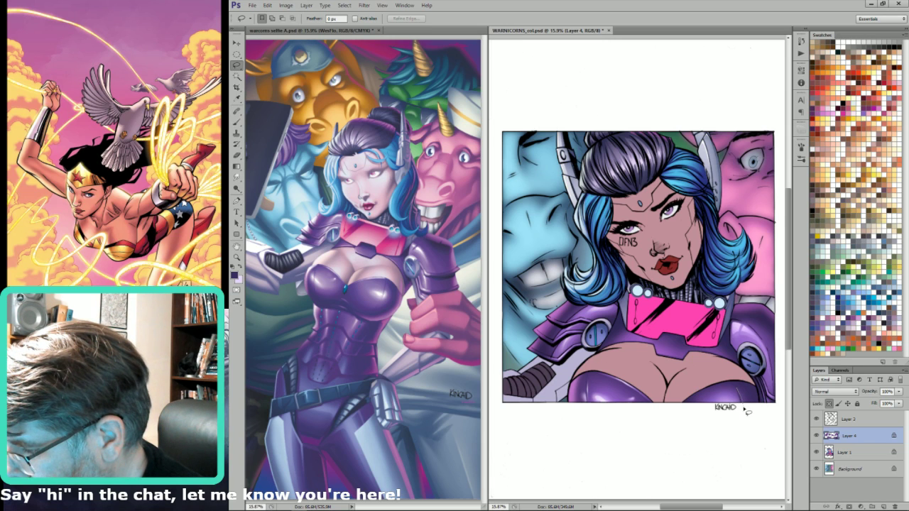
mouse_move(744, 409)
left_mouse_down()
mouse_move(740, 387)
mouse_move(752, 416)
left_mouse_up()
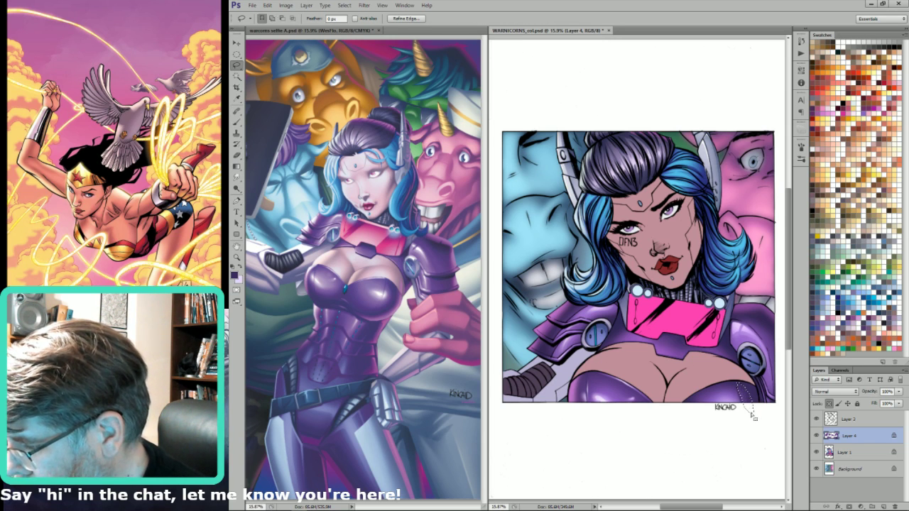
key("b")
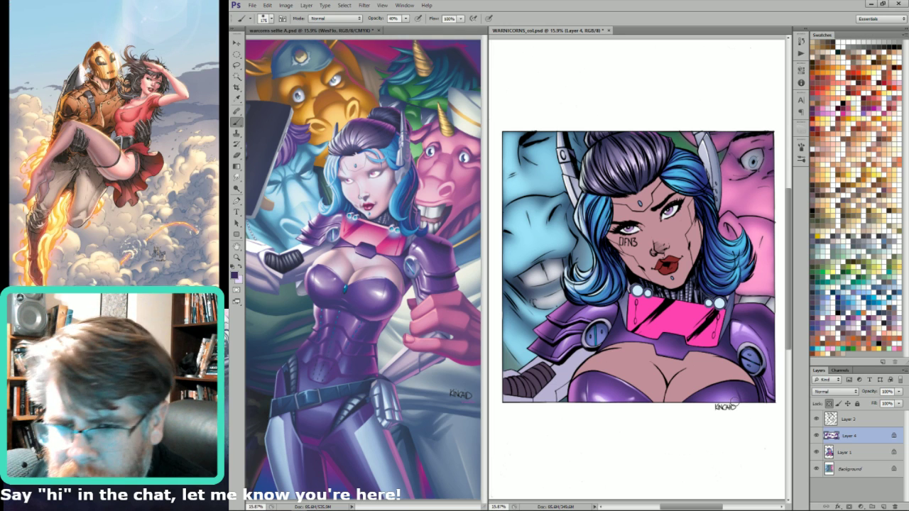
key("i")
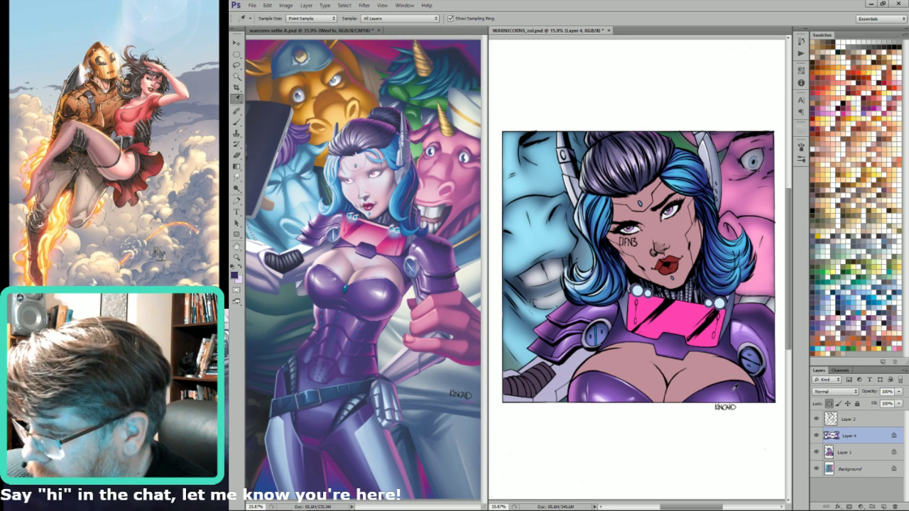
left_click(602, 387)
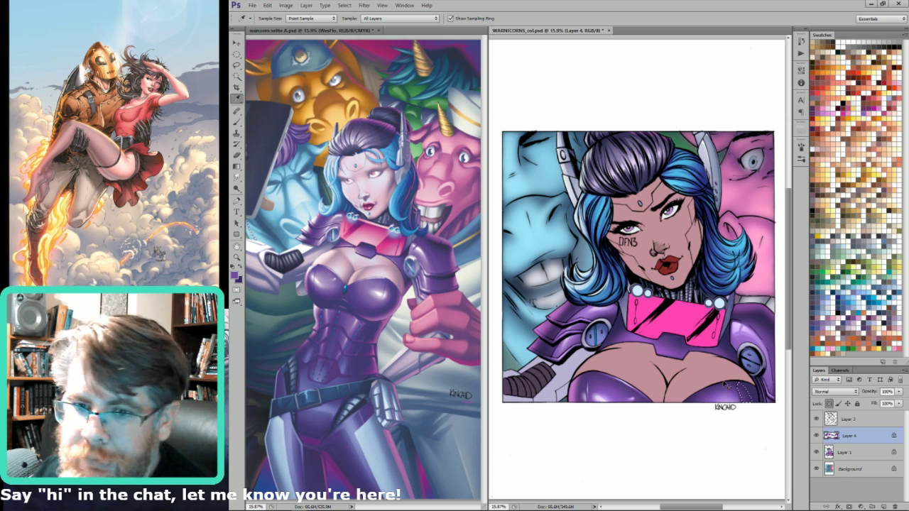
key("b")
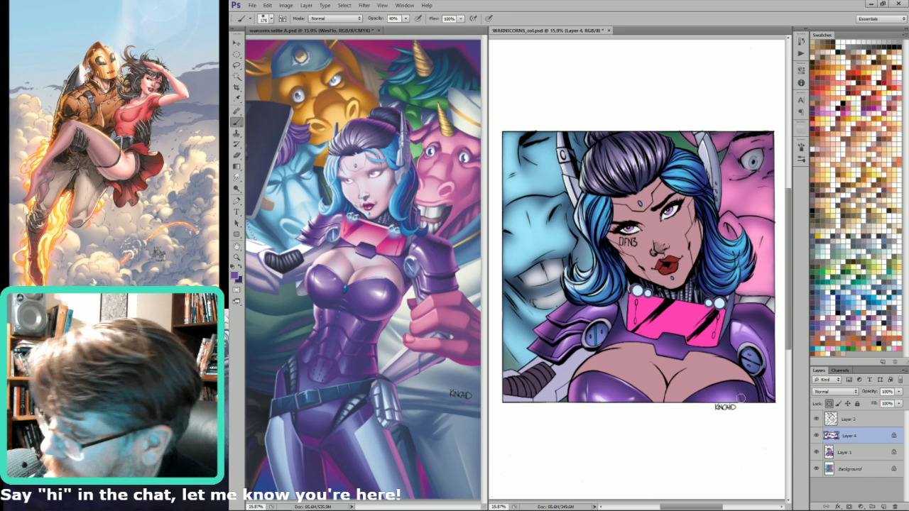
key("shift+alt+s")
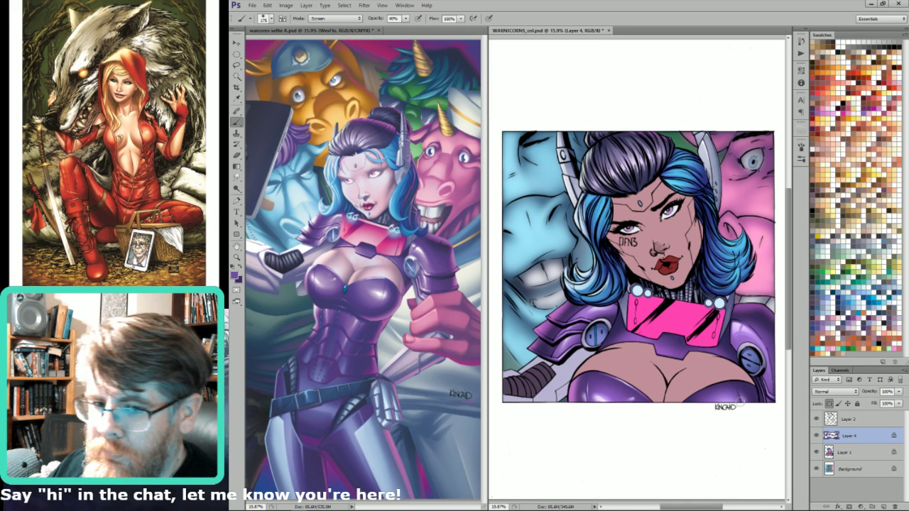
- Sample the left cup's pale highlight, restore Normal mode, and lasso and brush a thin reflection on the right cup's outer side, trimmed with the Magic Wand
left_click(607, 393, "alt")
key("shift+alt+n")
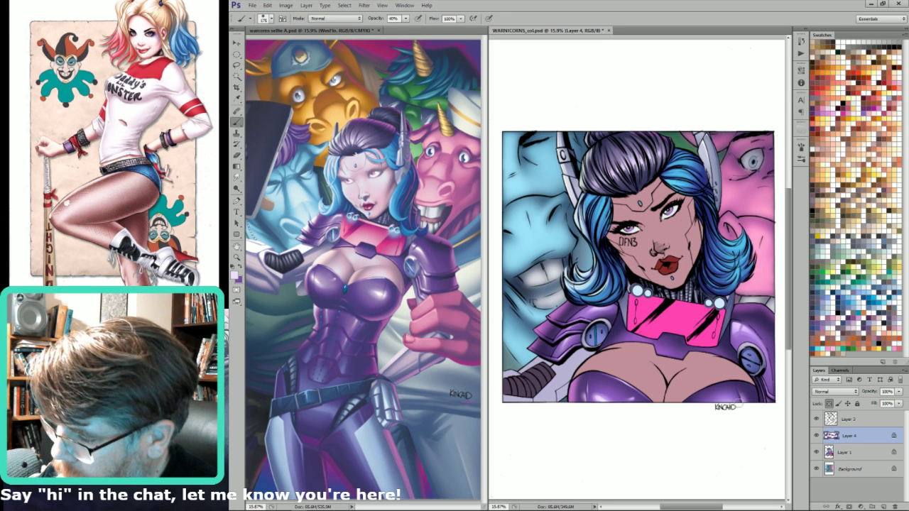
key("l")
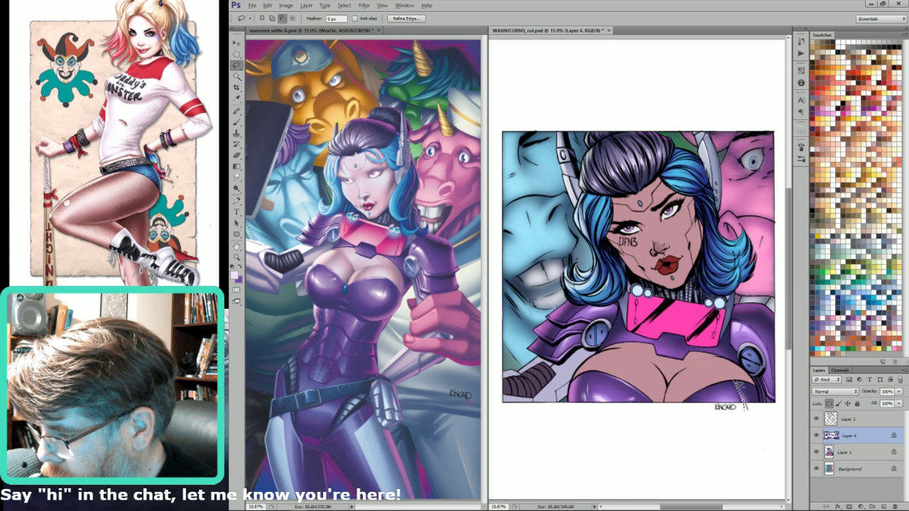
key("w")
key("b")
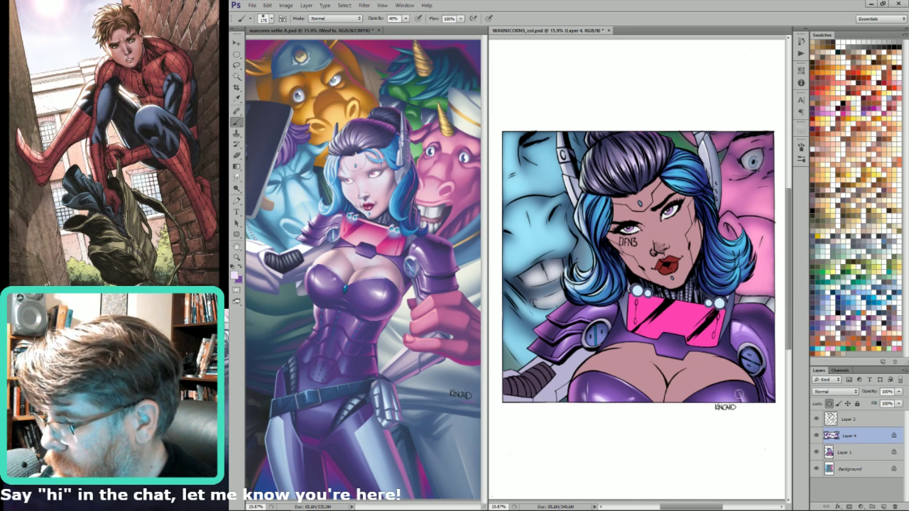
- Lasso small reflections on the right cup, brush them with the pale colour at 40% opacity, and clear the selection
key("l")
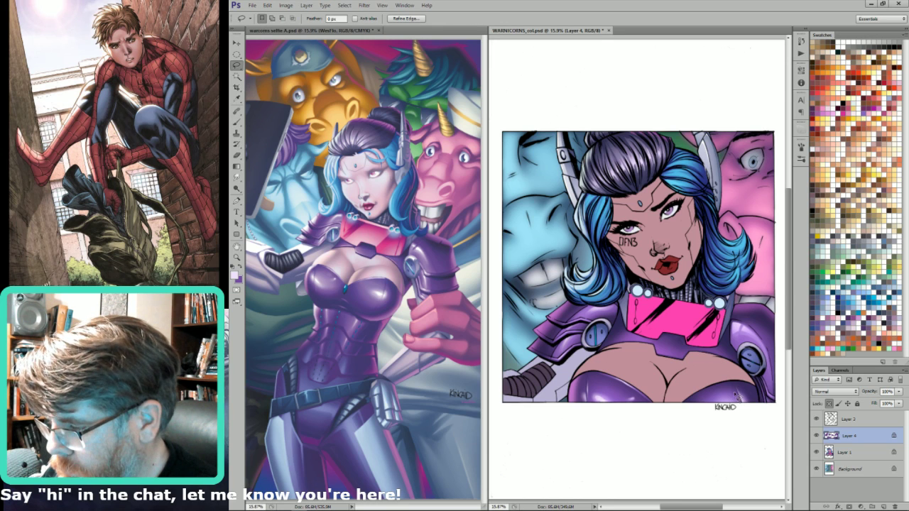
key("b")
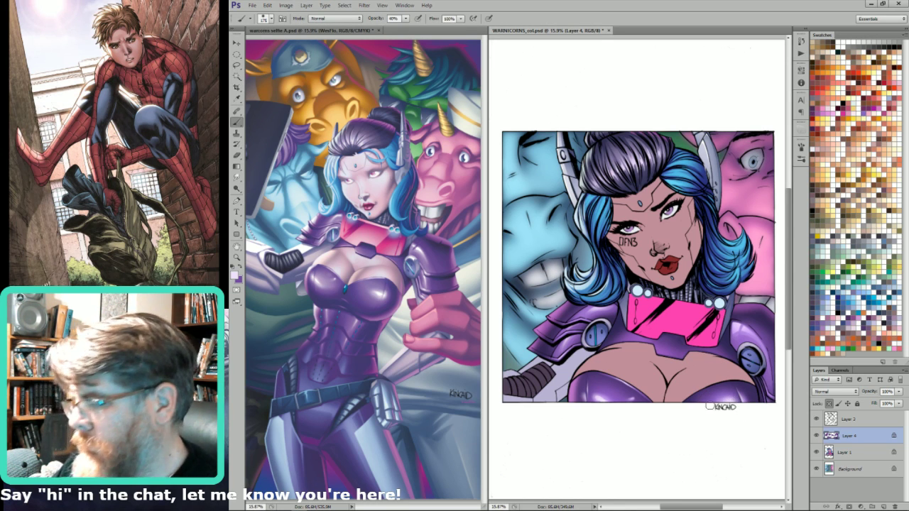
key("l")
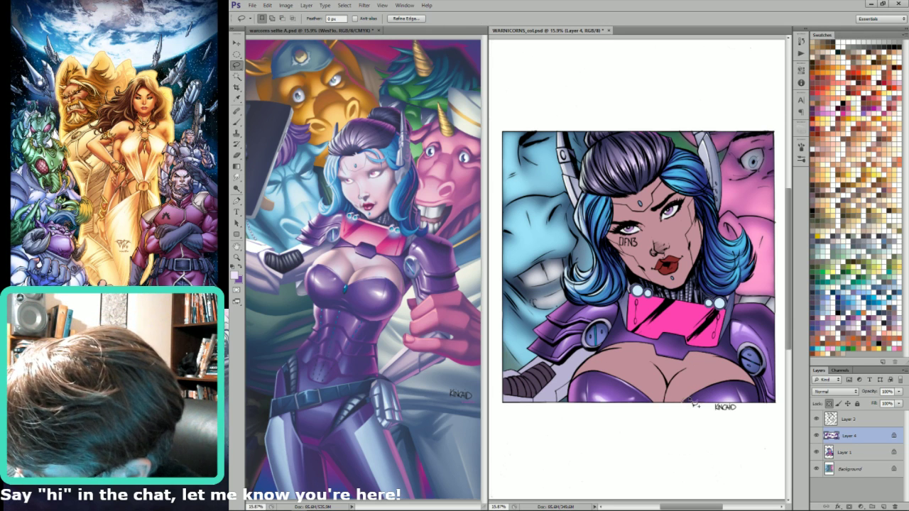
key("ctrl+d")
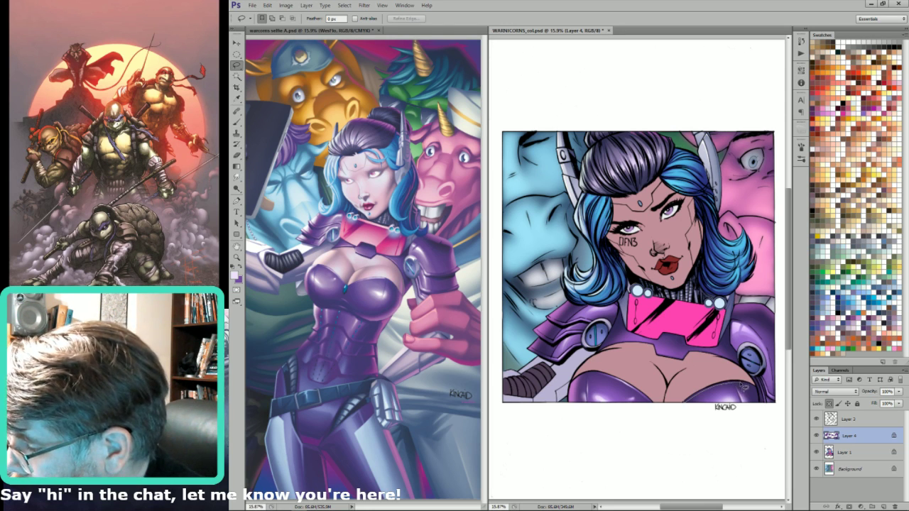
- Trim a thin strip along the right cup's upper edge with the Magic Wand and add a pale rim light with a 50% gradient
key("w")
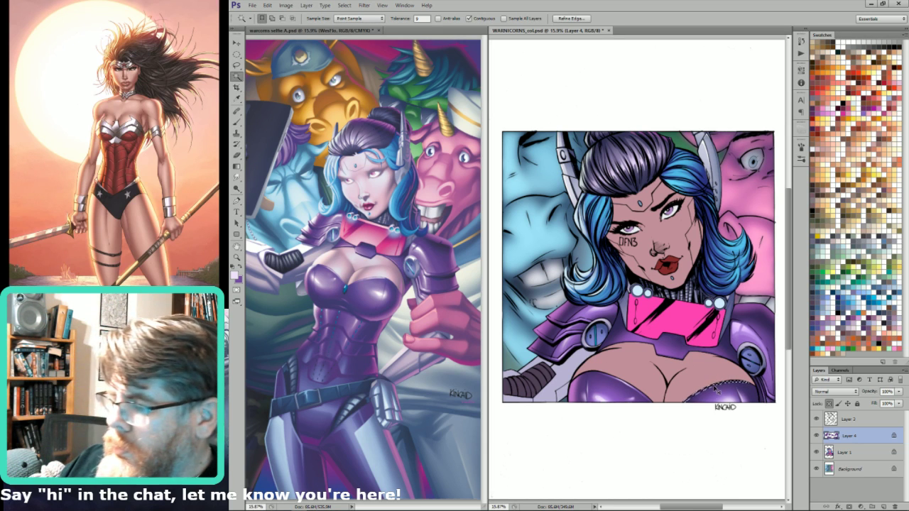
key("g")
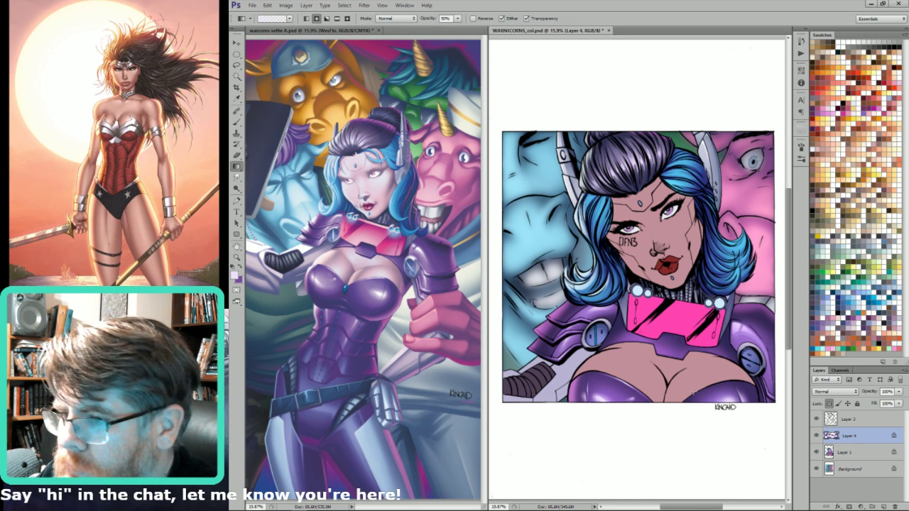
key("x")
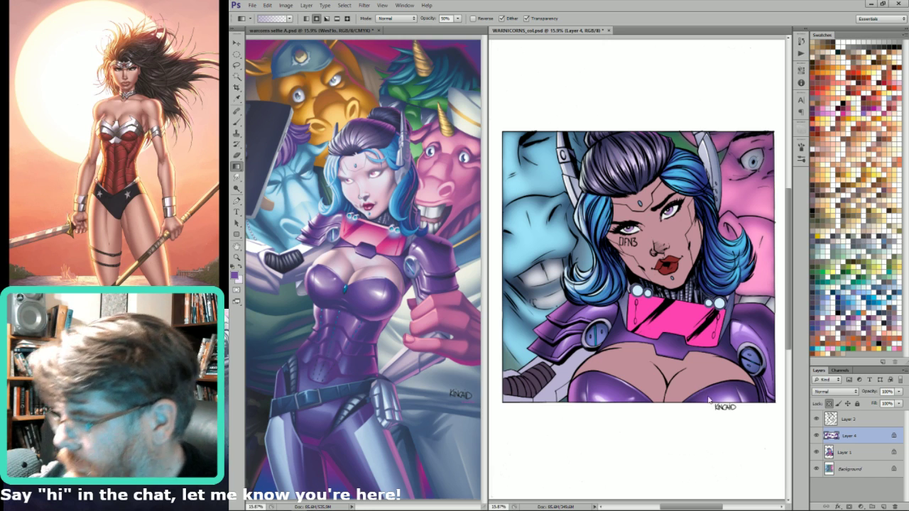
key("x")
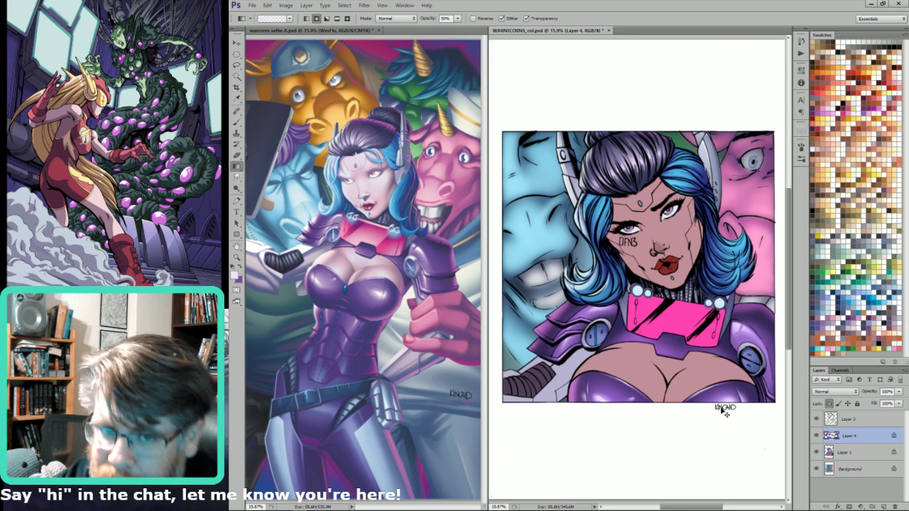
- Check the alpha channel, return to the colour view, and lighten a lassoed strip along the collar centre plate's lower edge with a 50% gradient
key("ctrl+6")
key("ctrl+2")
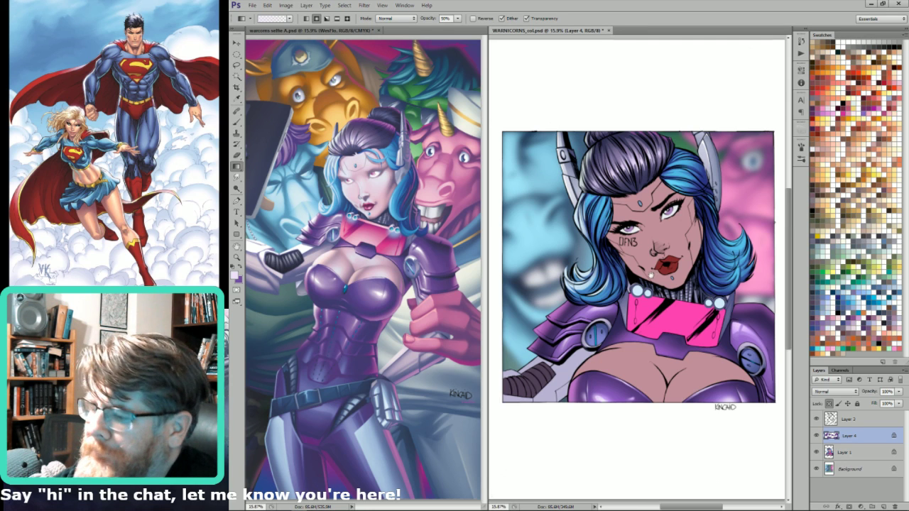
left_click_drag(650, 275, 627, 279)
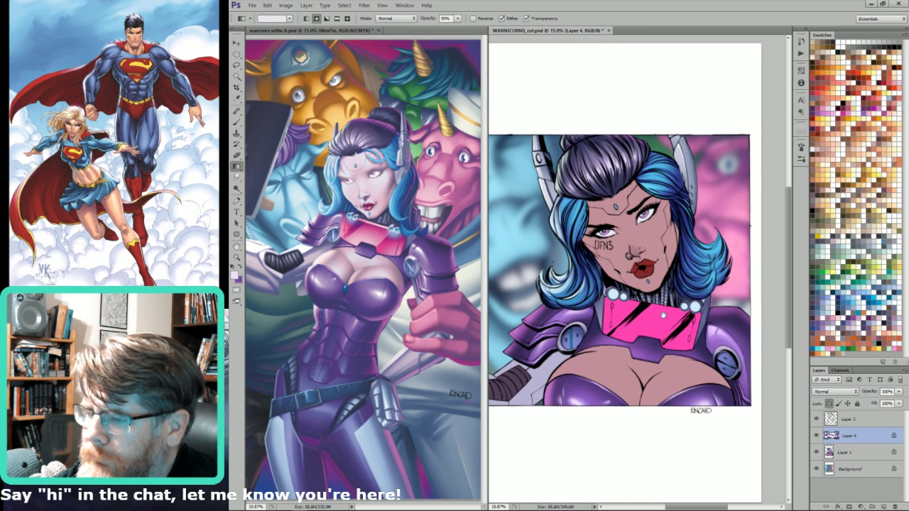
left_click_drag(700, 261, 598, 428)
key("l")
left_click_drag(607, 291, 605, 351)
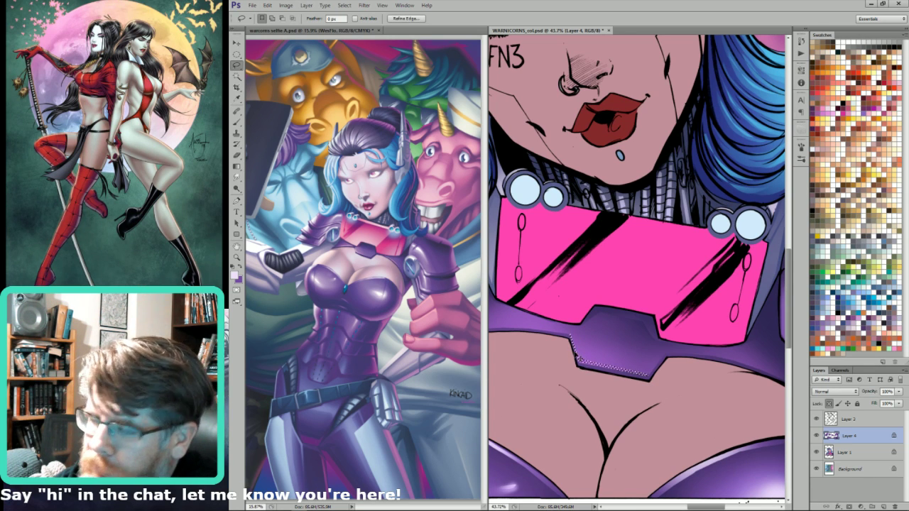
key("g")
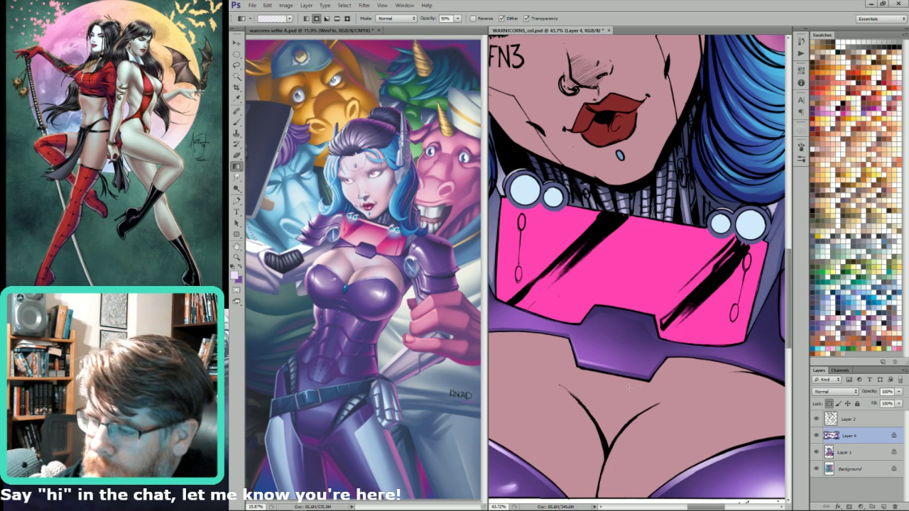
- Lasso a thin strip along the collar's lower edge left of the centre plate and lighten it with a 50% pale gradient
key("l")
left_click_drag(568, 337, 676, 384)
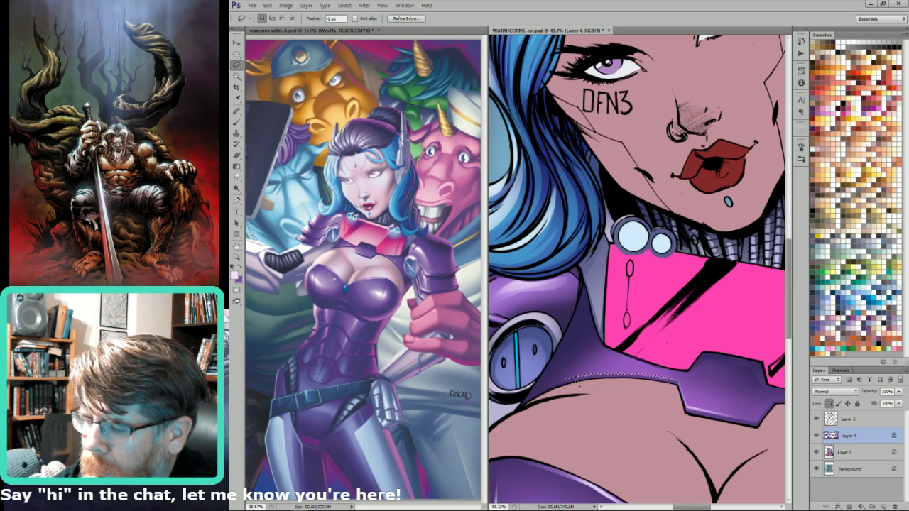
key("g")
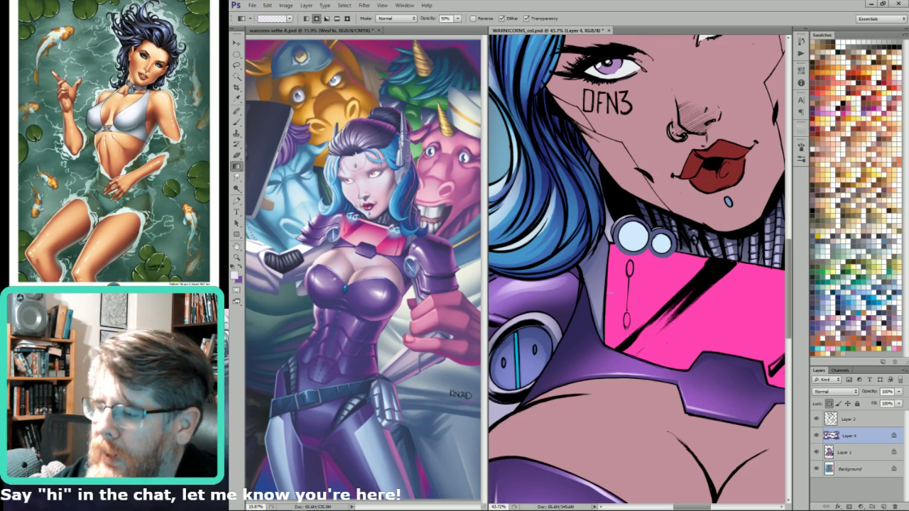
- Lasso a thin strip along the collar's lower edge right of the centre plate and lighten it with a 50% pale gradient
left_click_drag(744, 240, 619, 255)
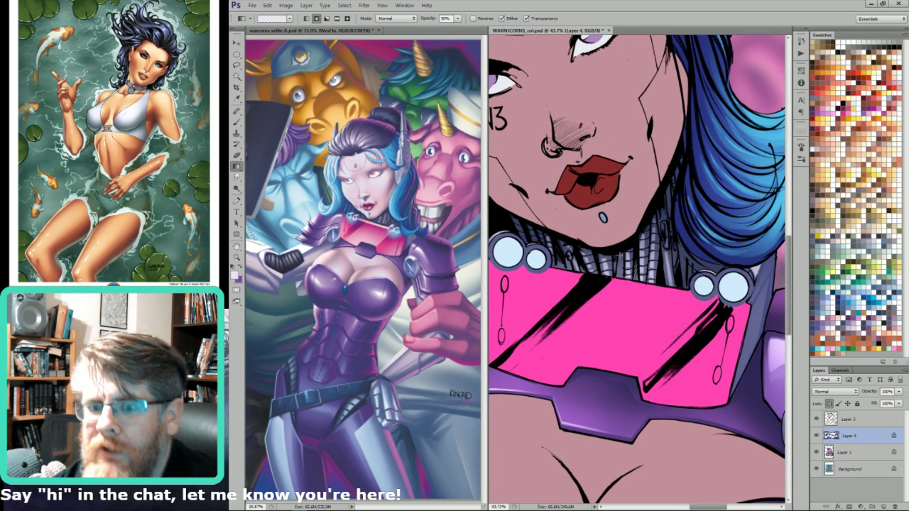
scroll(618, 256, "down", 3)
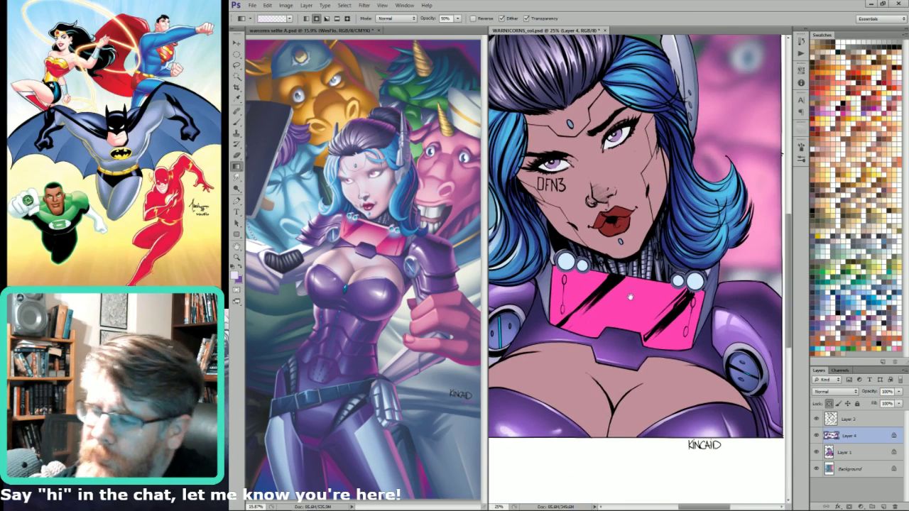
left_click_drag(631, 289, 604, 297)
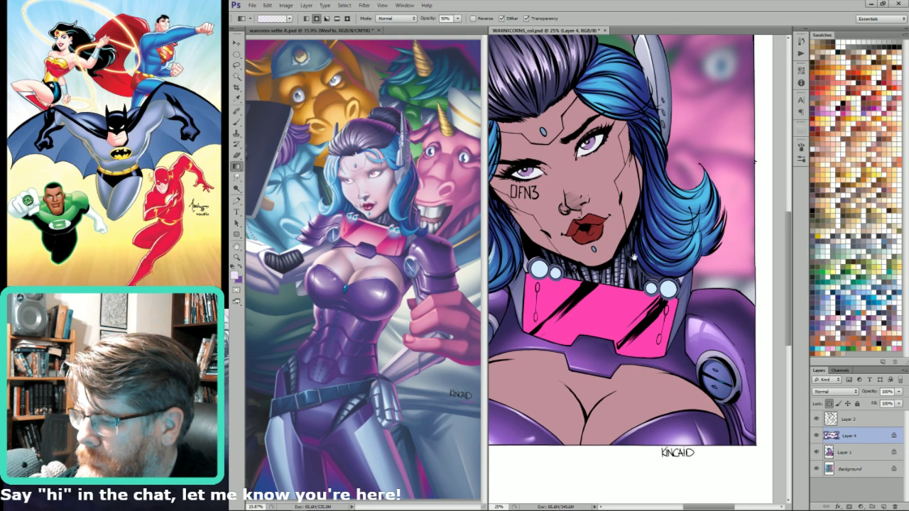
scroll(561, 304, "right", 3)
left_click_drag(559, 384, 570, 396)
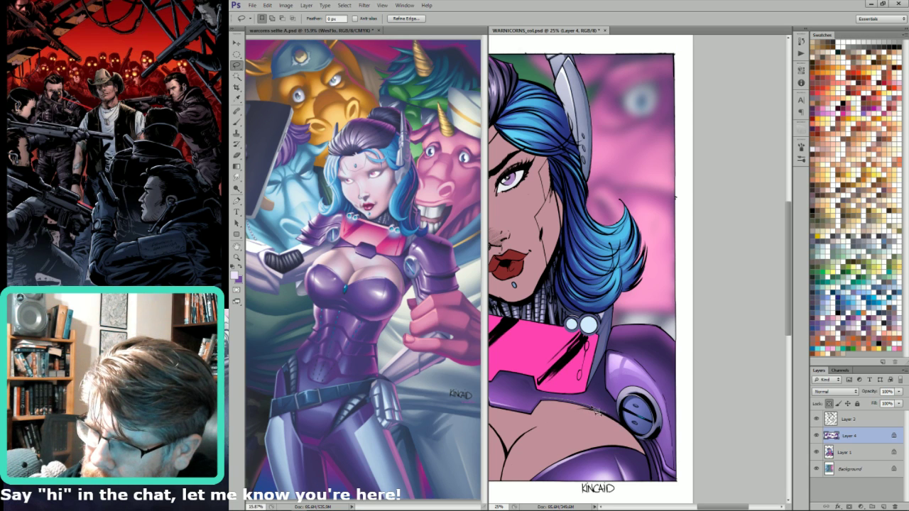
mouse_move(575, 402)
left_mouse_down()
mouse_move(544, 397)
mouse_move(556, 405)
left_mouse_up()
key("g")
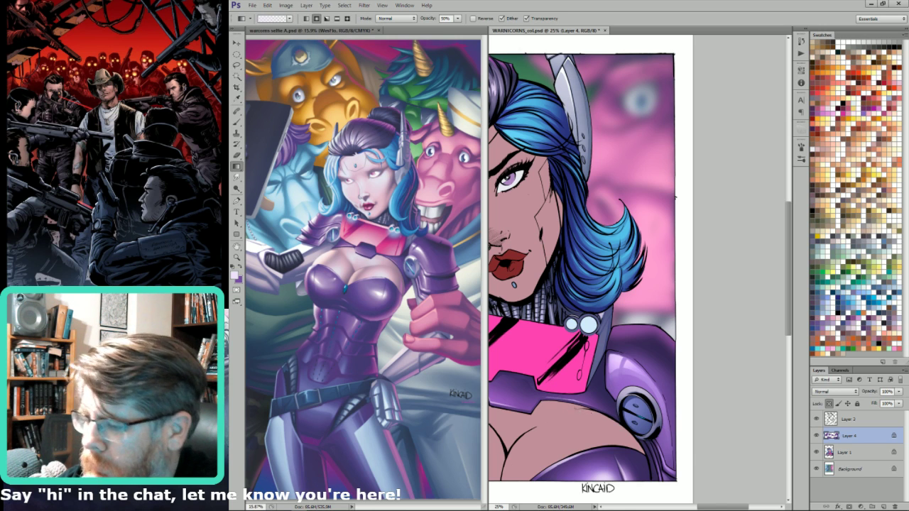
- Lasso narrow areas along the outer tips of the three layered plates on the character's tattooed-side shoulder
key("l")
left_click_drag(606, 328, 683, 307)
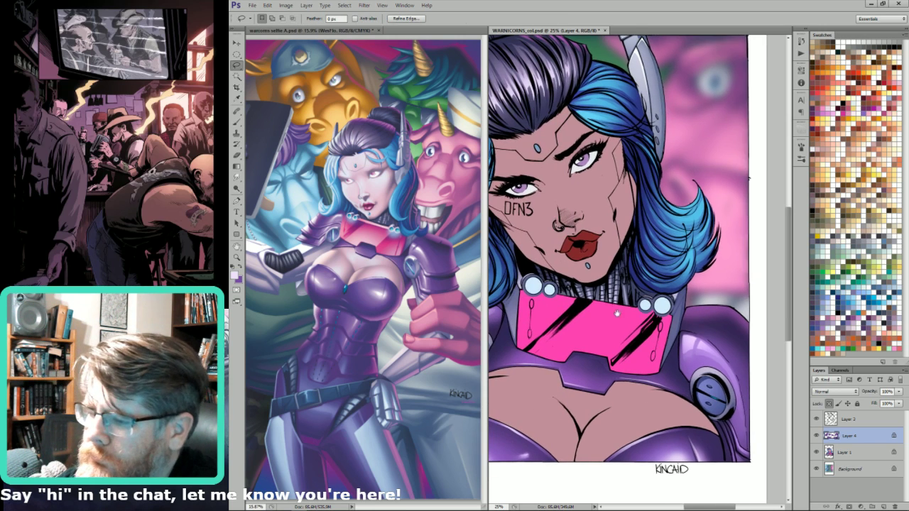
left_click_drag(616, 313, 648, 313)
left_click_drag(577, 333, 580, 348)
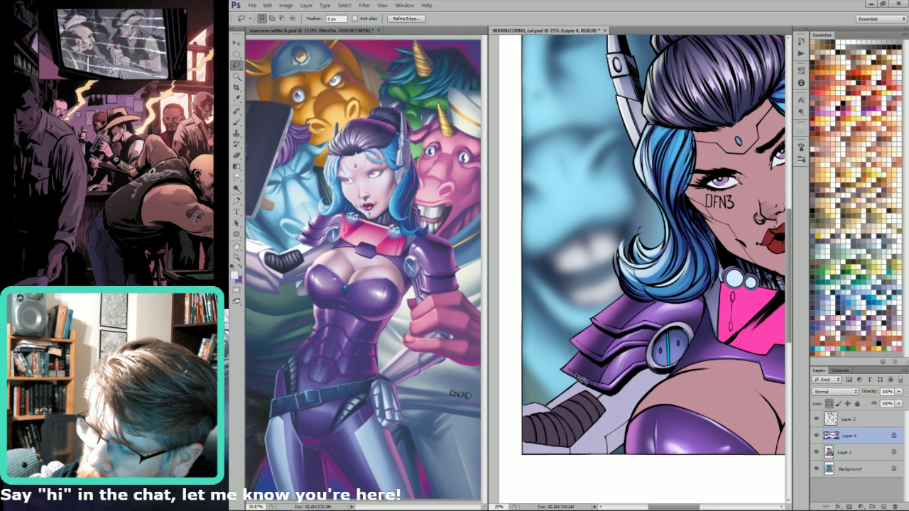
left_click_drag(561, 368, 588, 381)
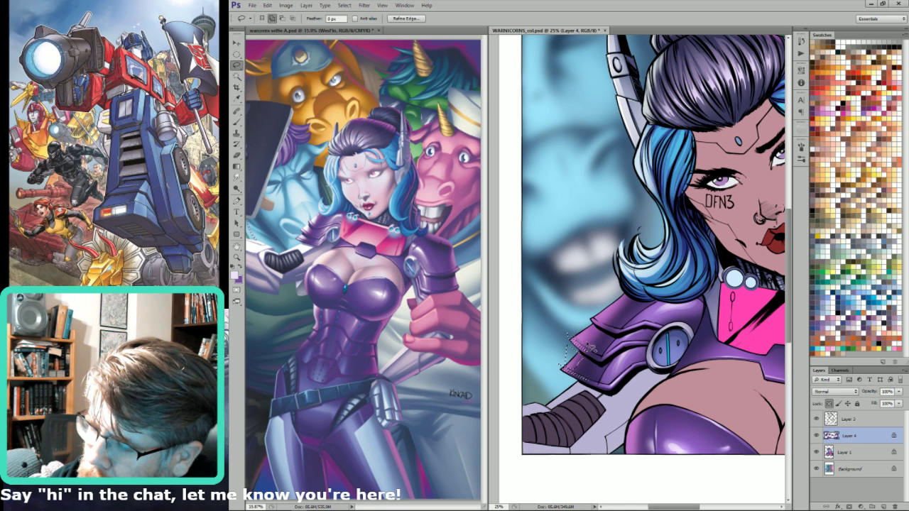
mouse_move(590, 318)
left_mouse_down()
mouse_move(608, 331)
mouse_move(595, 321)
left_mouse_up()
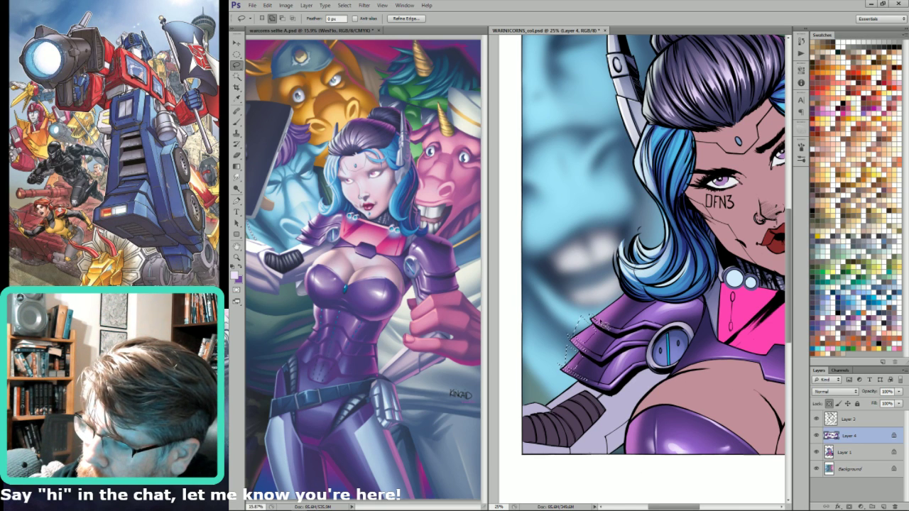
left_click_drag(629, 296, 591, 311)
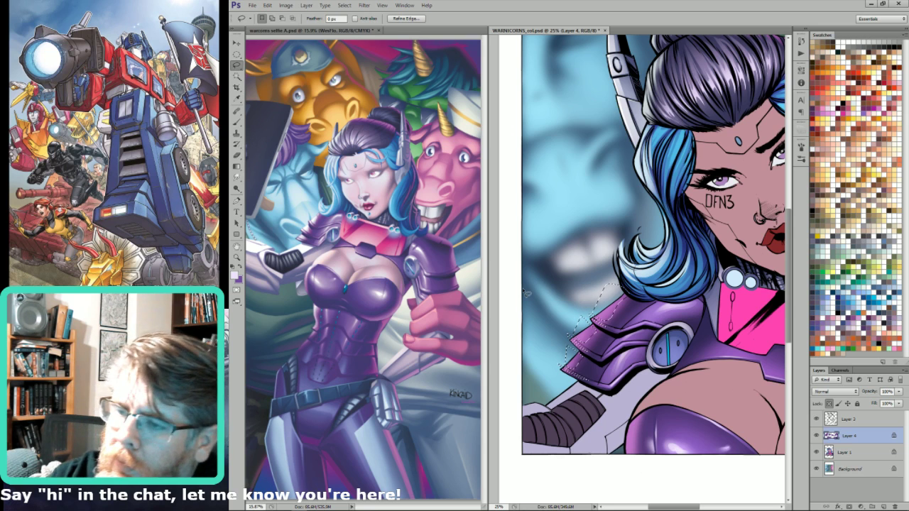
- Sample a rim-light colour from the reference shoulder plates and brush it along the selected plate tips at 40% opacity
key("i")
key("x")
left_click(318, 218)
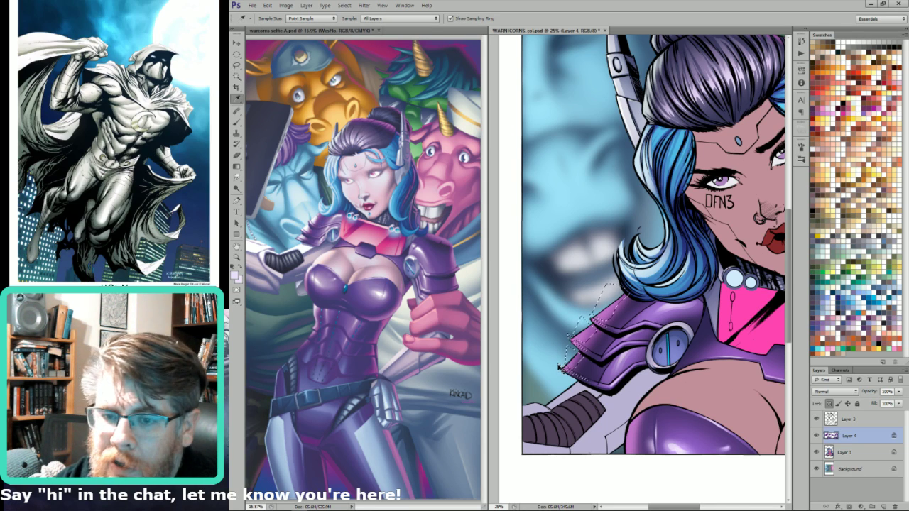
key("b")
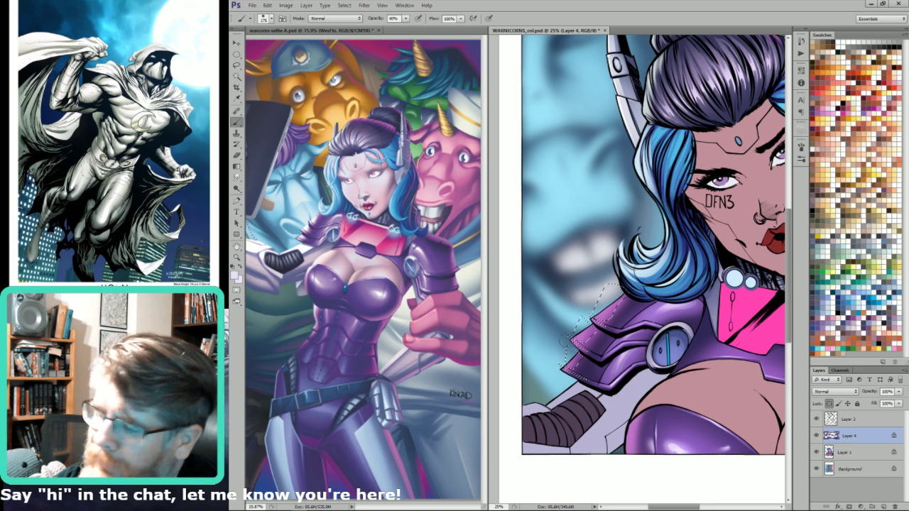
key("bracketright")
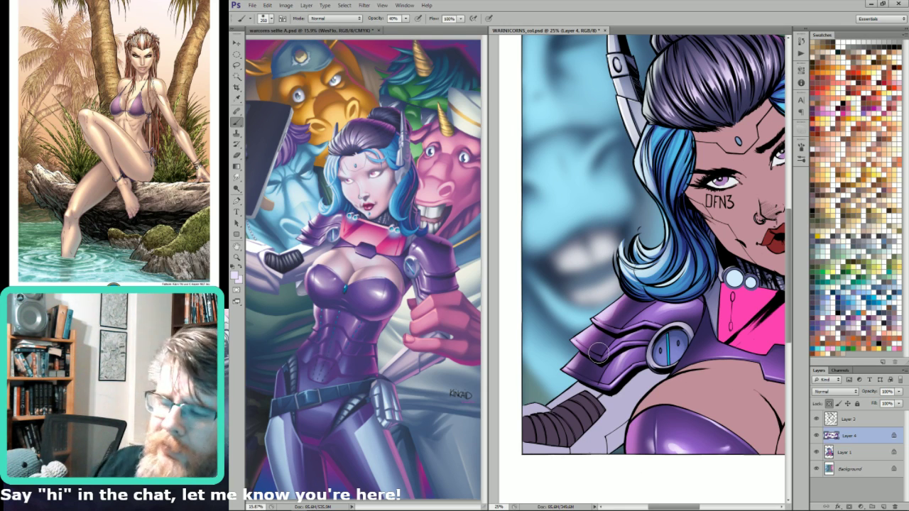
- Merge Layer 4 into Layer 1, select the metal arm with the Magic Wand, and recolour it dark blue-grey sampled from the reference
key("ctrl+e")
key("w")
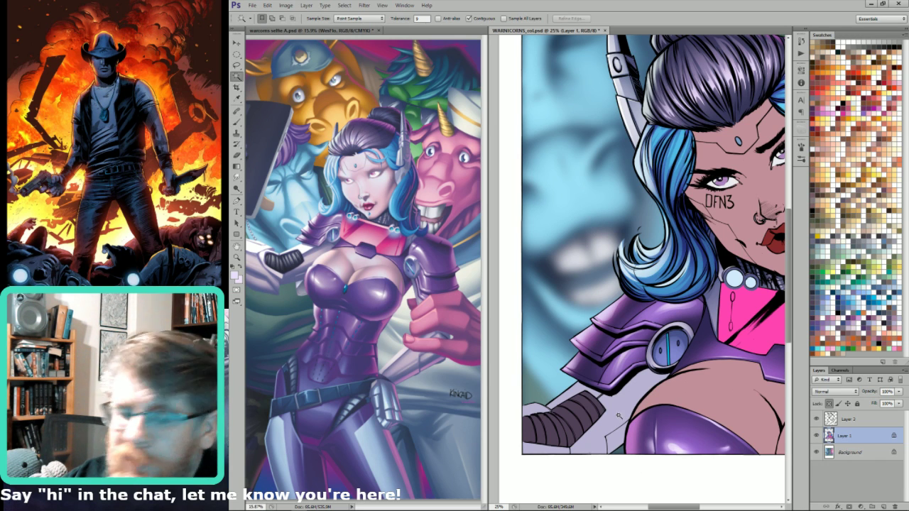
left_click(622, 411)
key("i")
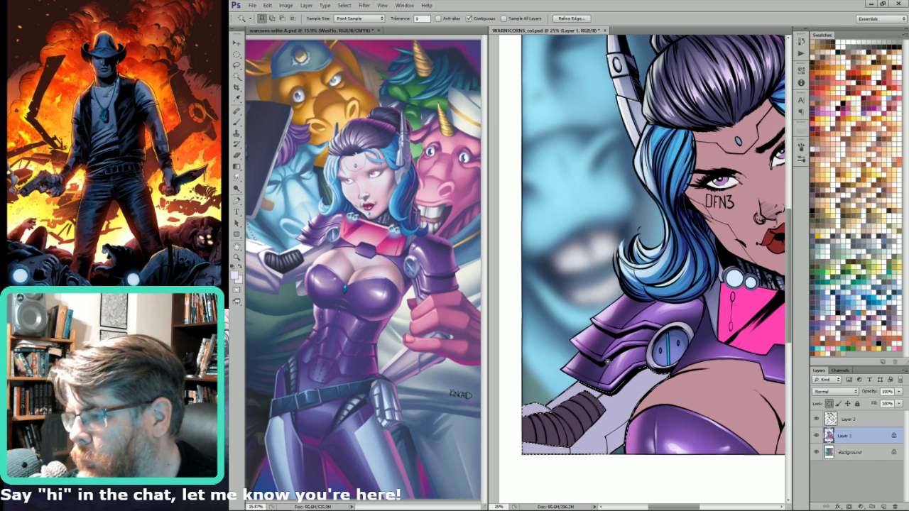
left_click(292, 275)
key("x")
left_click(315, 251)
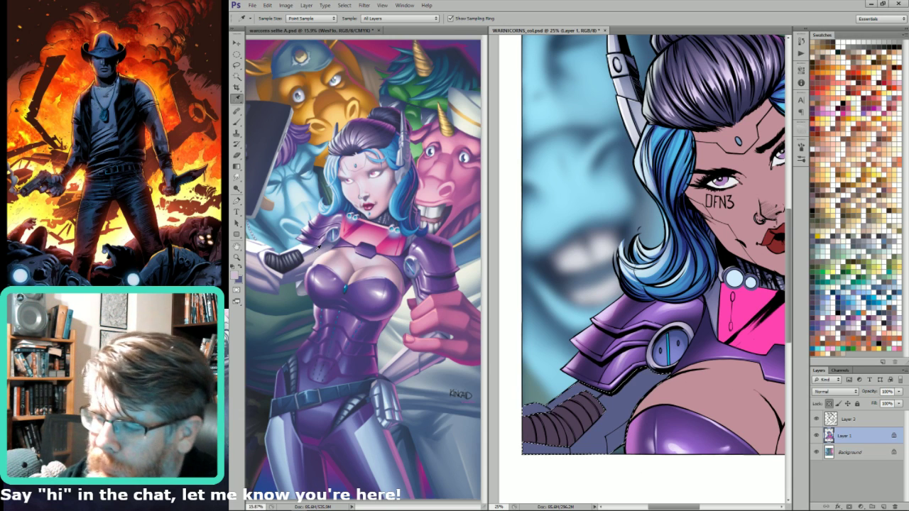
- Resample the metal tones from the reference arm and recolour the selected arm a lighter lavender-grey
left_click(272, 282)
left_click(299, 274)
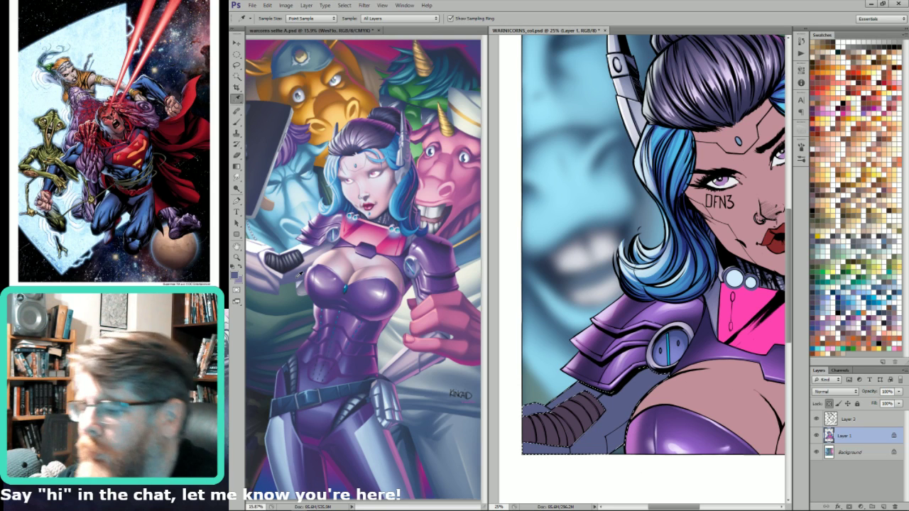
left_click(345, 239)
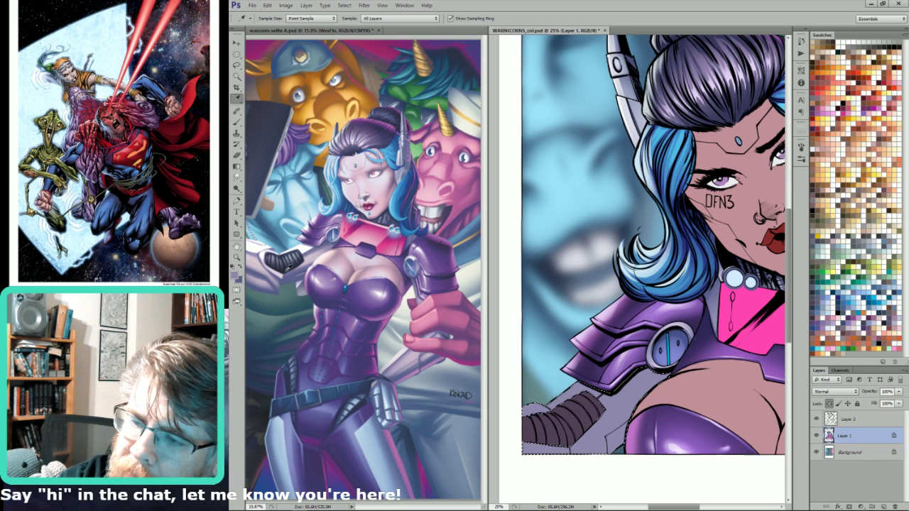
left_click(324, 243)
- Shade the selected metal arm with a large dark blue brush at 40% opacity and hide the selection edges
key("b")
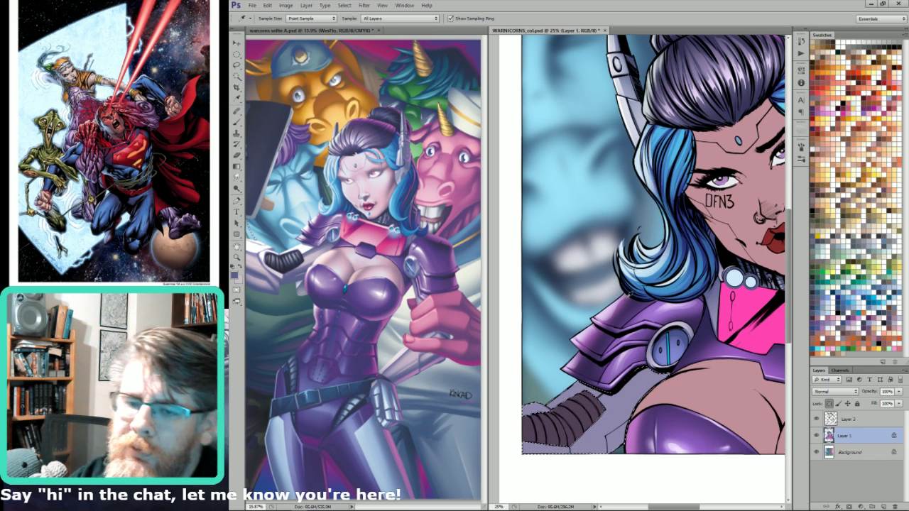
key("bracketright")
key("bracketright")
key("bracketright")
key("bracketright")
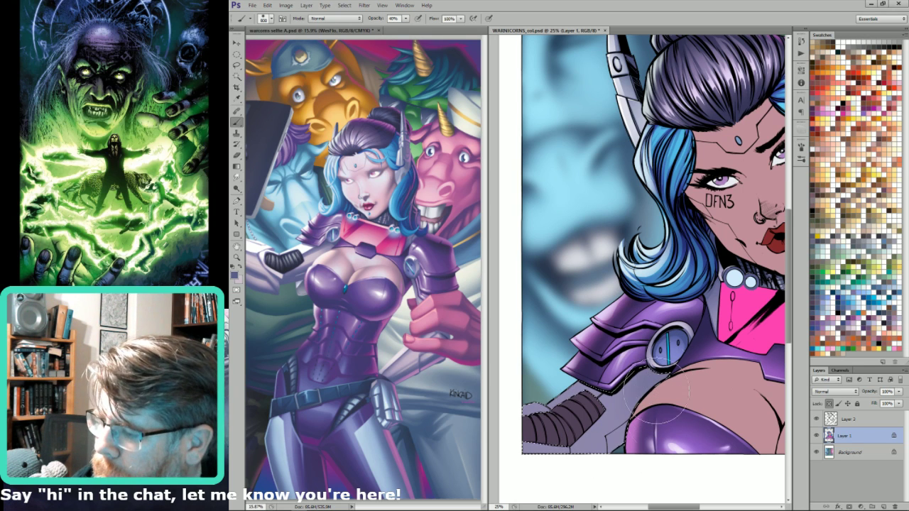
key("bracketleft")
key("bracketleft")
key("bracketleft")
key("bracketleft")
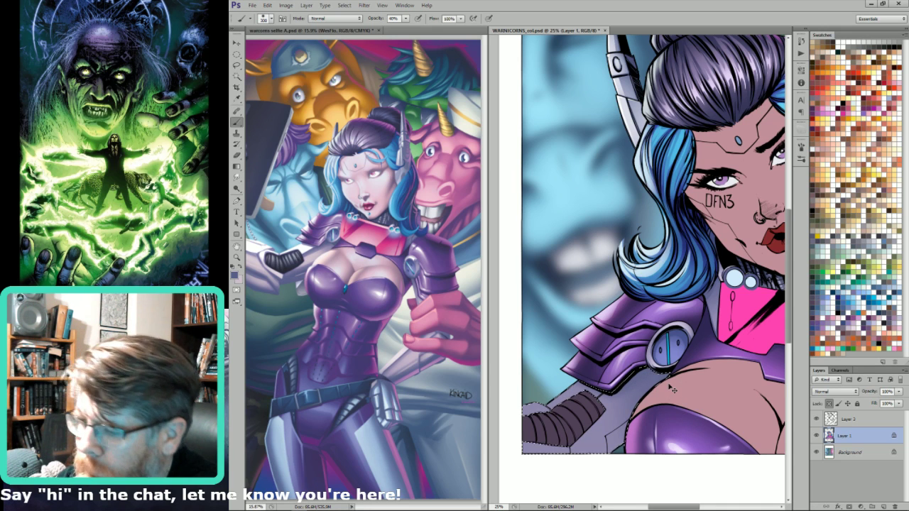
key("ctrl+h")
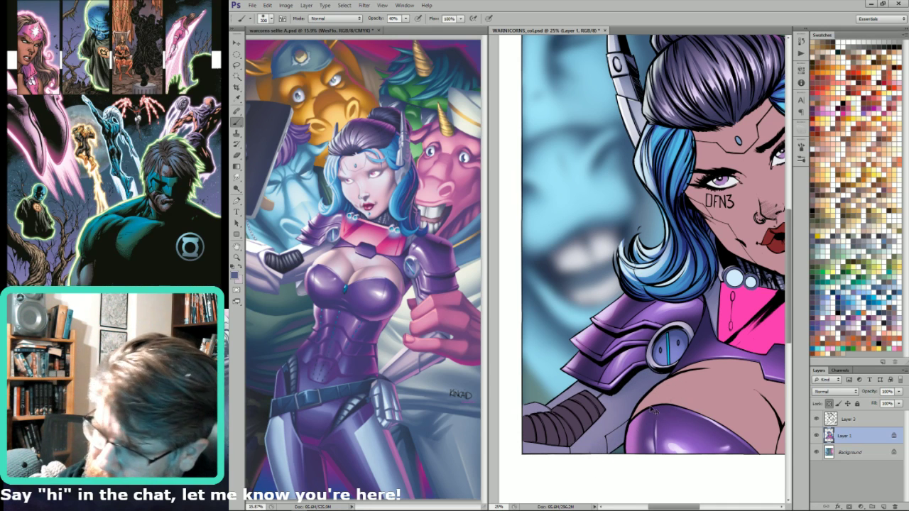
- Put the metal arm on a new layer and lasso the forearm areas above and below the dark ribbed section
key("ctrl+shift+alt+n")
key("l")
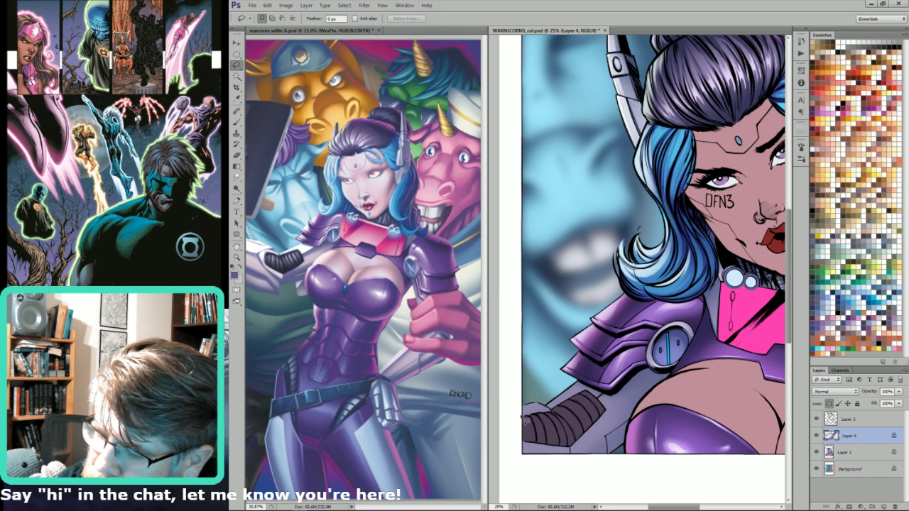
mouse_move(524, 420)
left_mouse_down()
mouse_move(507, 402)
mouse_move(531, 413)
left_mouse_up()
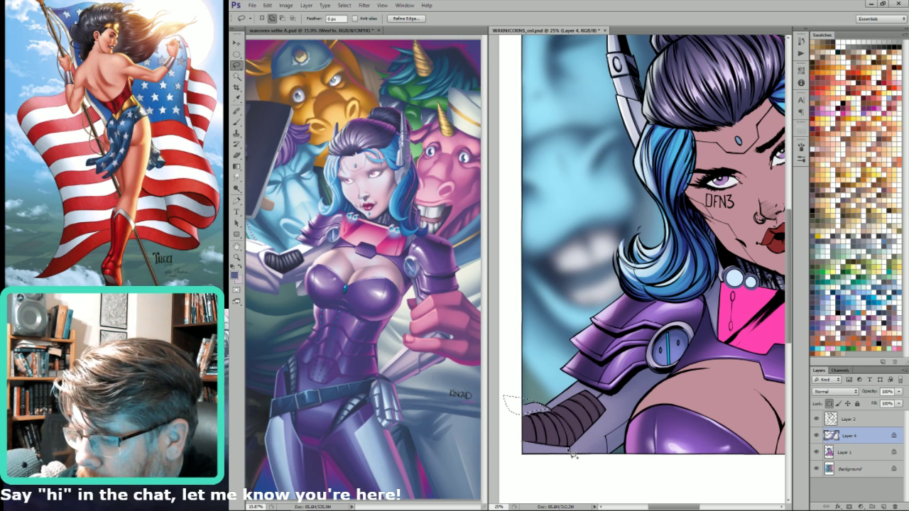
key("w")
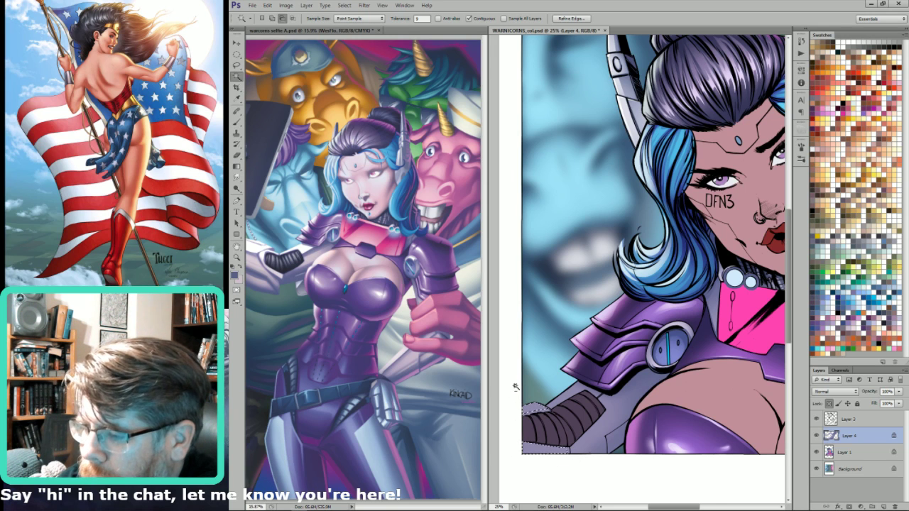
- Sample pale lavender from the reference's metal forearm and brush highlights onto the selected forearm edges at 40% opacity
key("i")
left_click(410, 353)
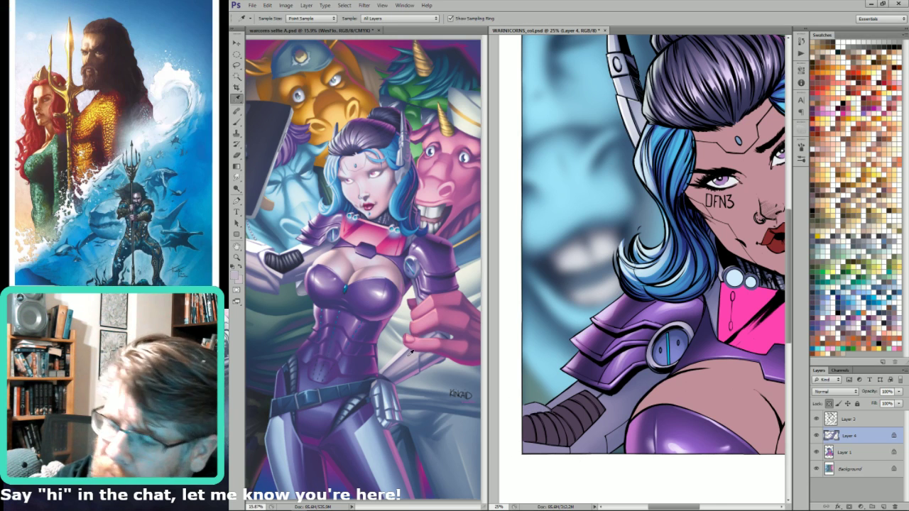
left_click(403, 351)
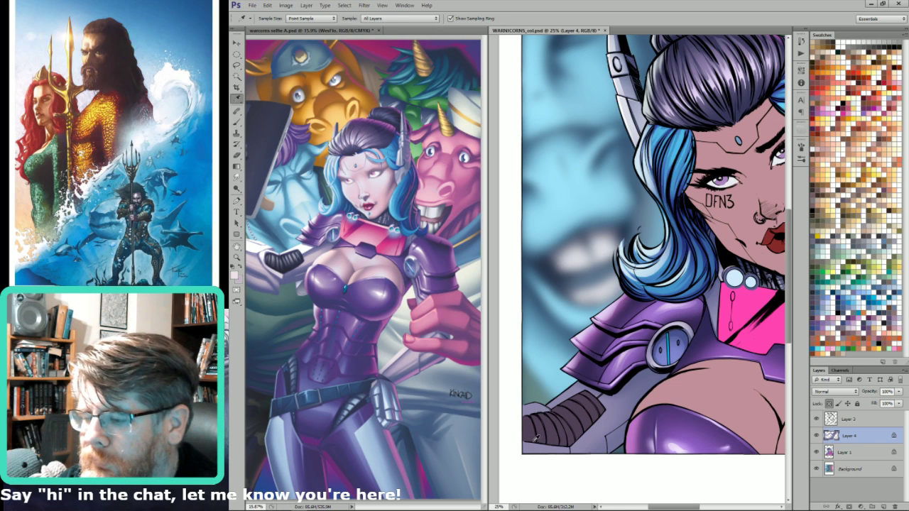
key("b")
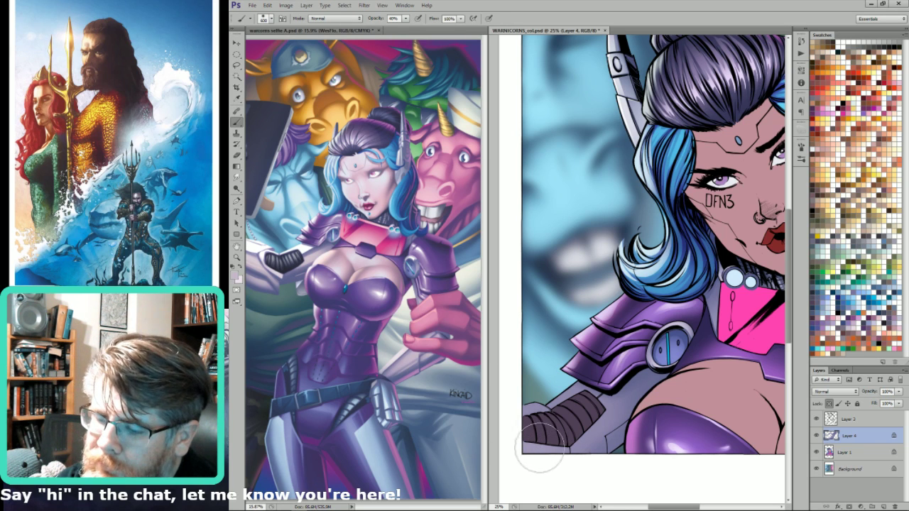
key("[")
key("[")
left_click_drag(509, 409, 541, 408)
key("x")
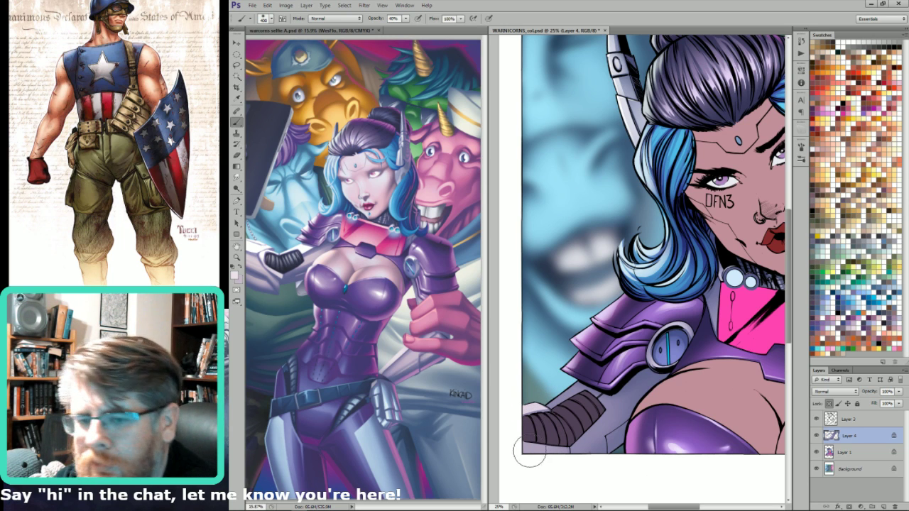
- Lasso thin strips along the forearm's lower edge and the plate above the ribbed section, lightening each with a 50% pale gradient
key("l")
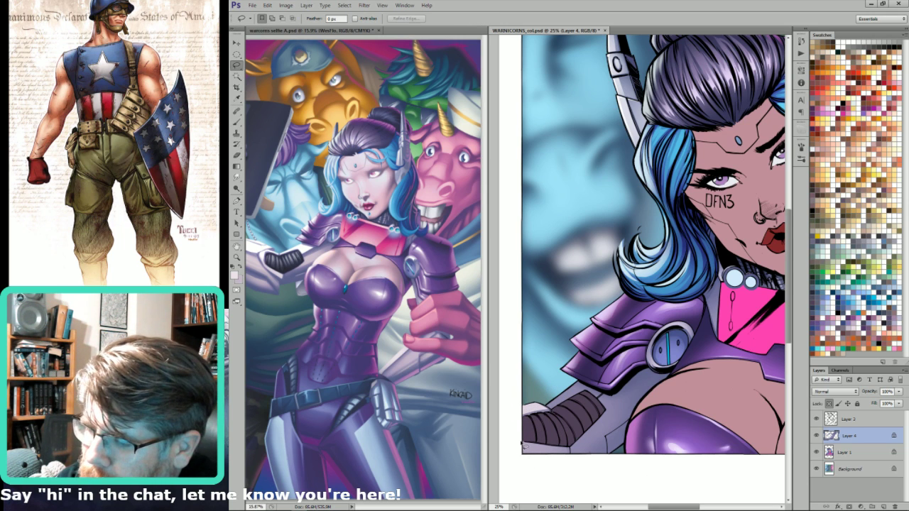
mouse_move(517, 448)
left_mouse_down()
mouse_move(573, 455)
mouse_move(520, 447)
left_mouse_up()
key("g")
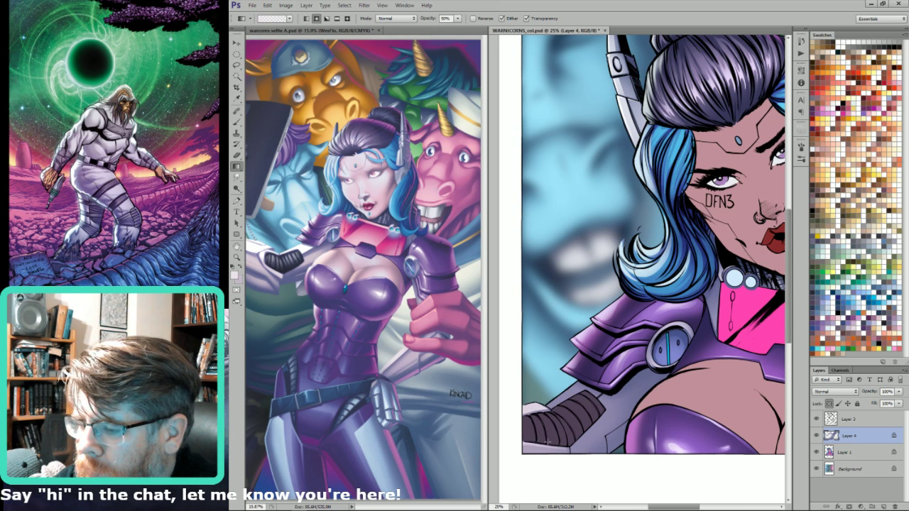
key("l")
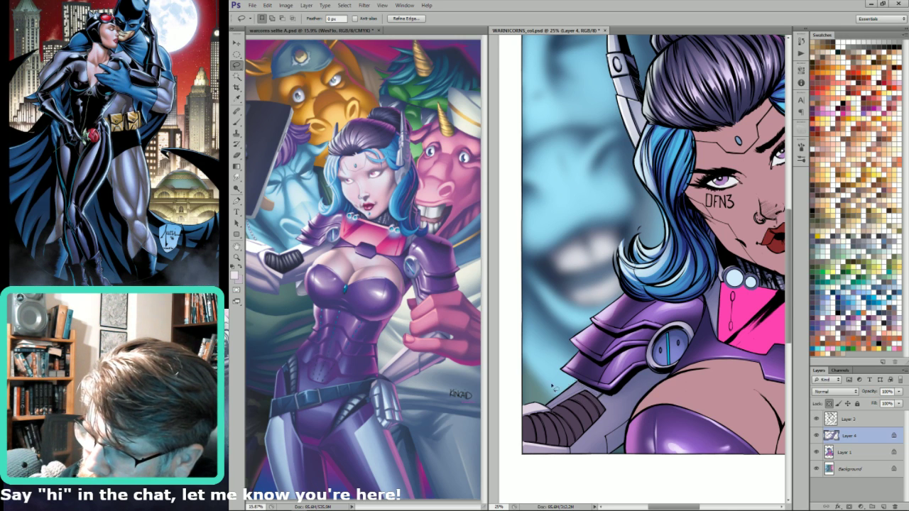
key("g")
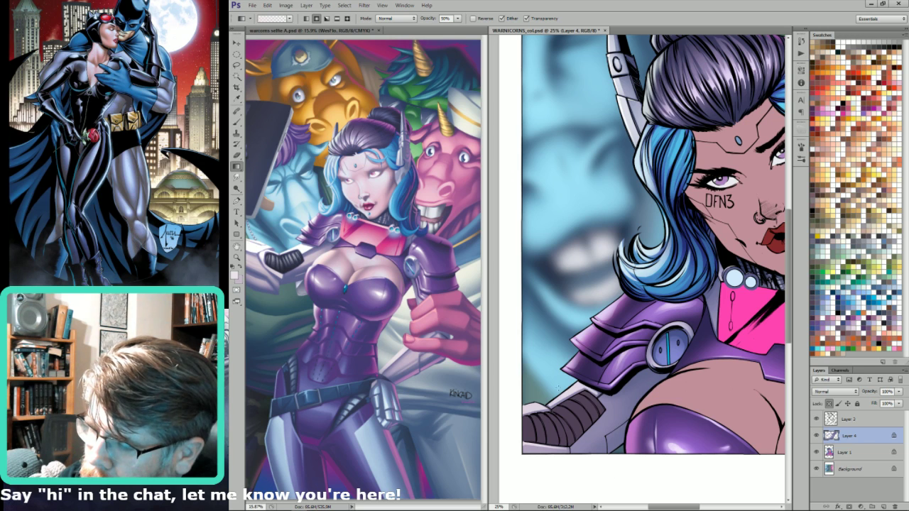
- Lasso the arm section beneath the shoulder plates and lighten it with a pale brush at 40% opacity
key("l")
left_click_drag(588, 359, 557, 349)
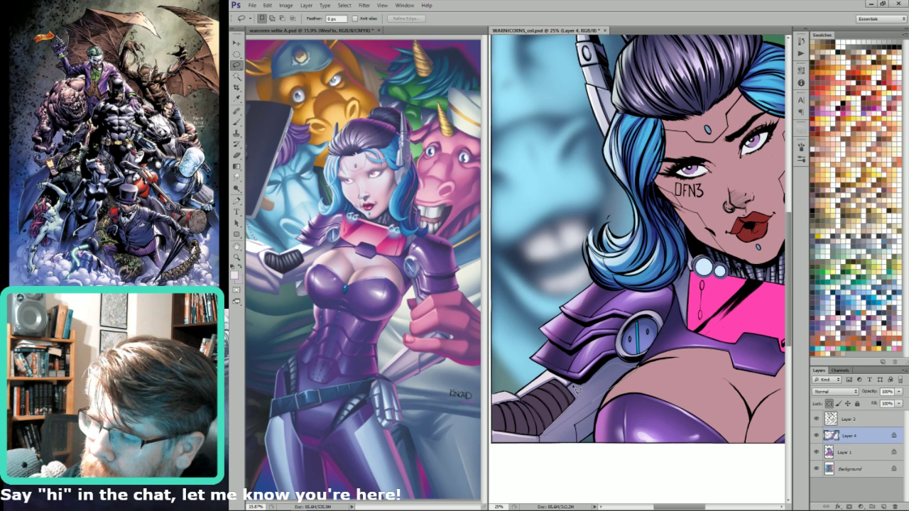
key("b")
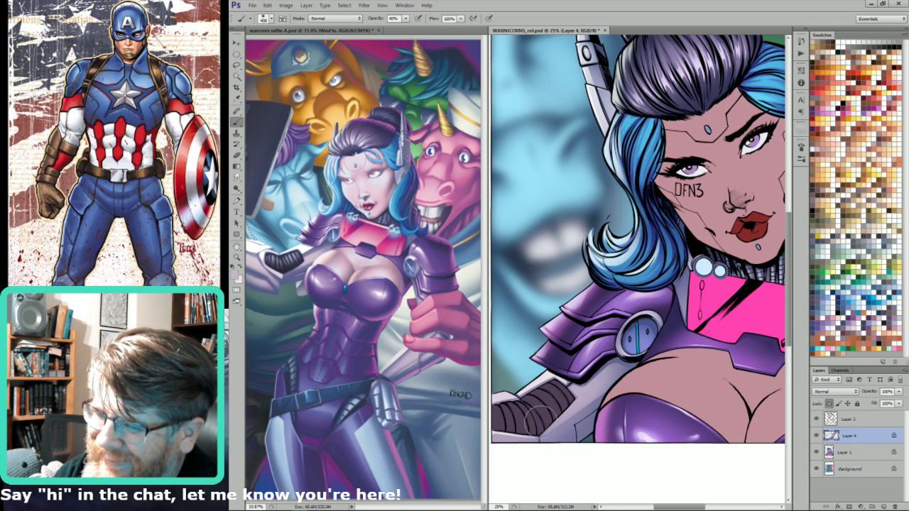
- Lasso a reflection shape on the metal arm beside the ribbed section and lighten it with a 50% pale gradient
key("l")
mouse_move(598, 419)
left_mouse_down()
mouse_move(587, 365)
mouse_move(614, 388)
left_mouse_up()
left_click_drag(584, 355, 588, 359)
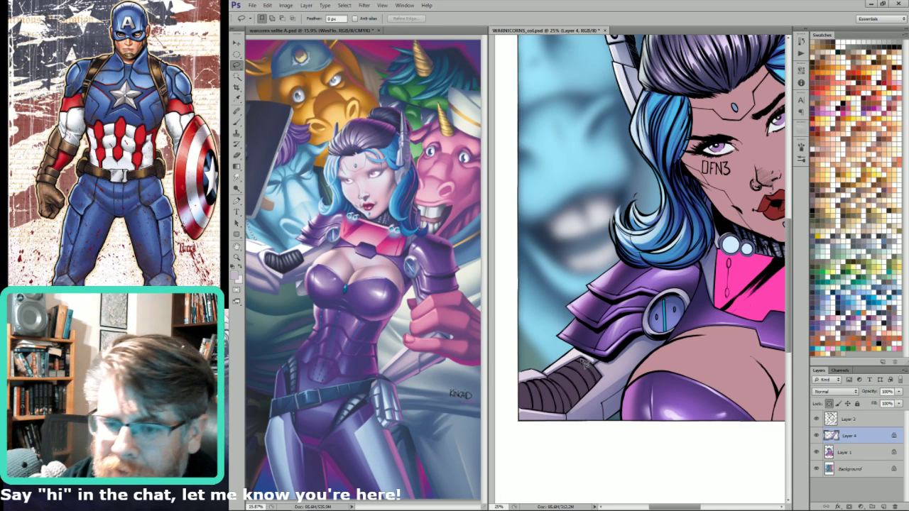
key("g")
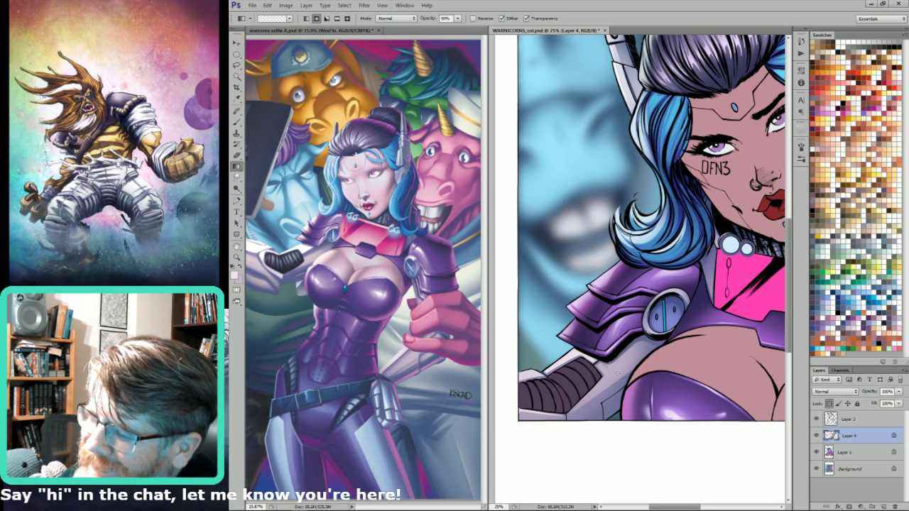
- Clear the selection, lasso another sharp reflection on the arm plate near the chest, and lighten it with a 50% gradient
key("l")
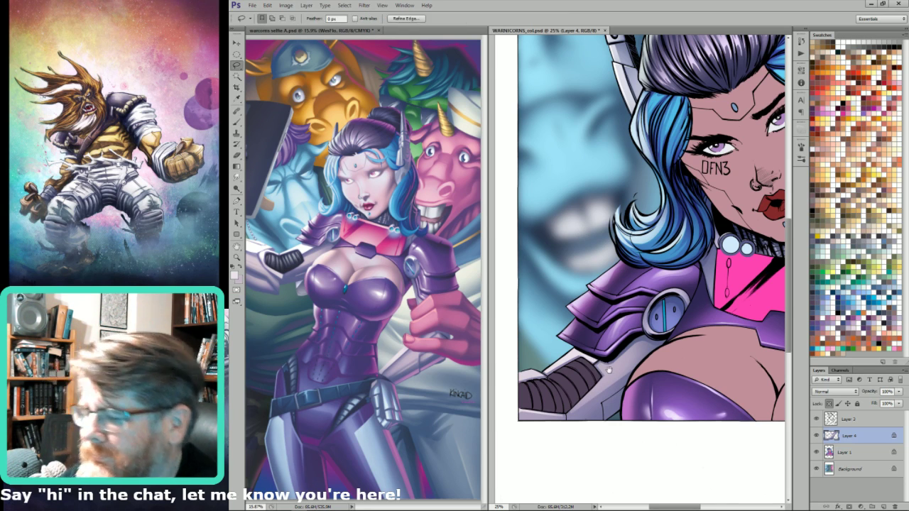
left_click_drag(589, 374, 573, 347)
key("ctrl+d")
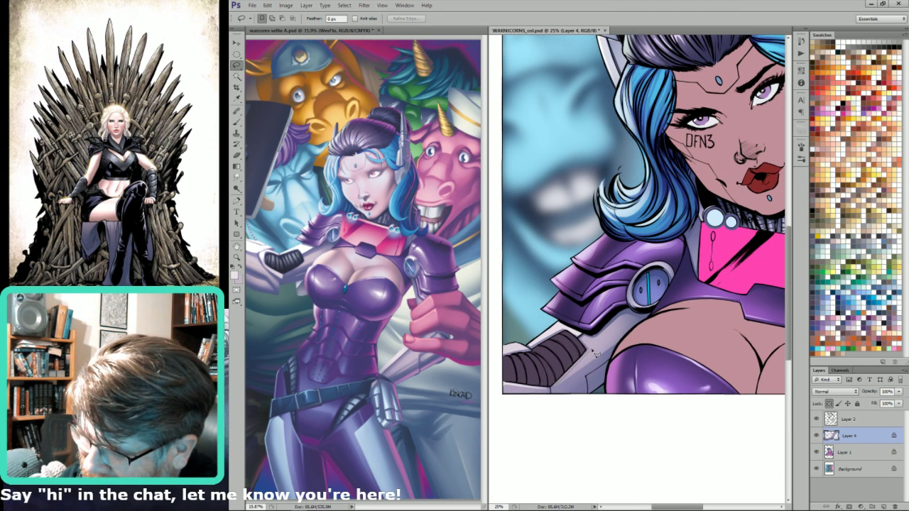
key("g")
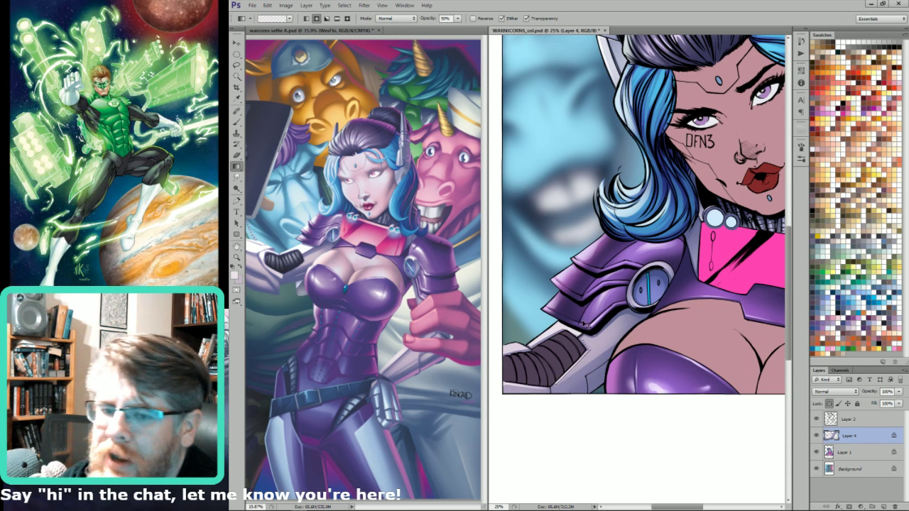
- Lasso another reflection on the metal arm, lighten it with a 50% pale gradient, and clear the selection
key("l")
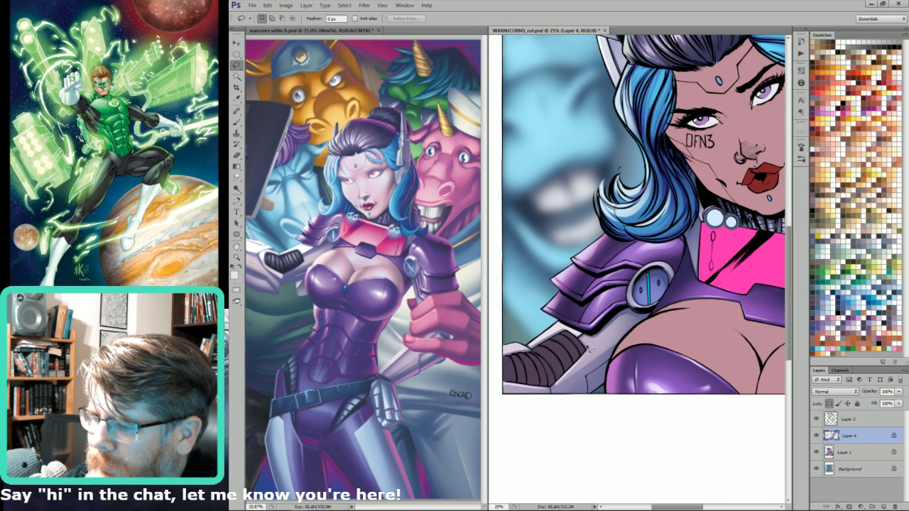
left_click_drag(512, 362, 571, 380)
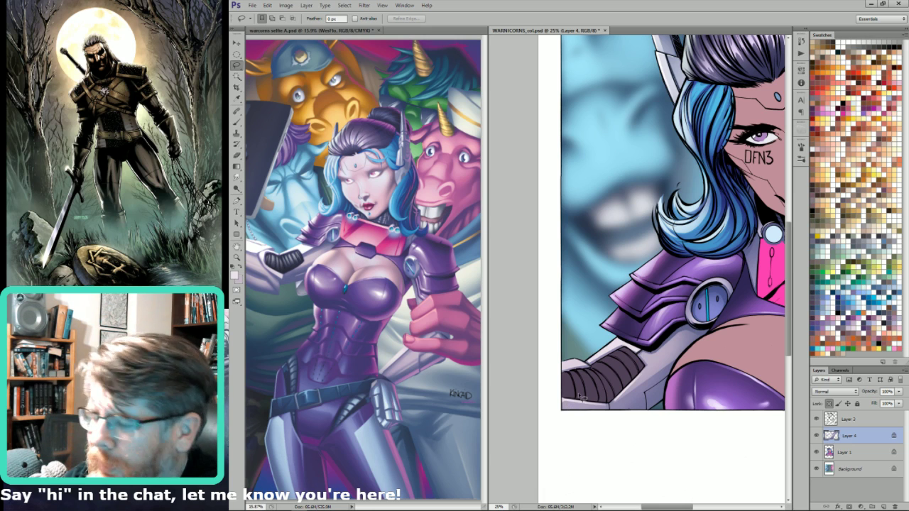
left_click_drag(648, 331, 595, 343)
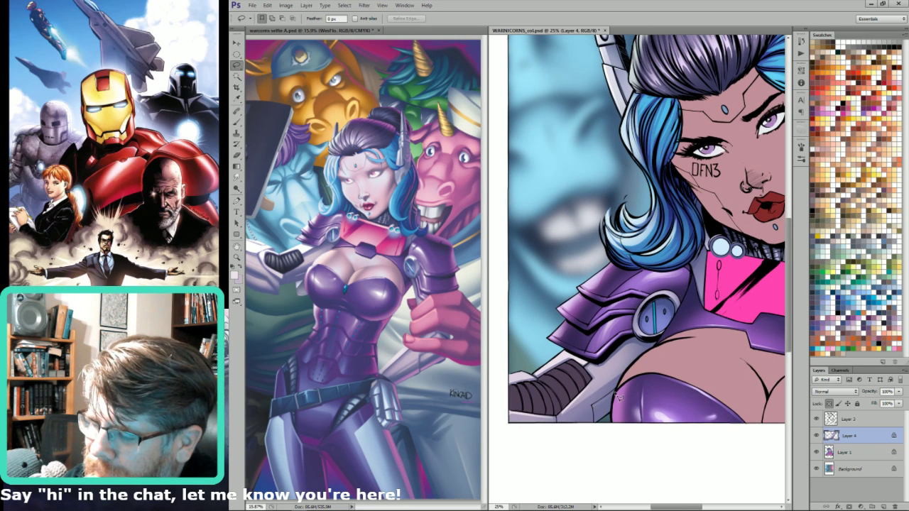
key("g")
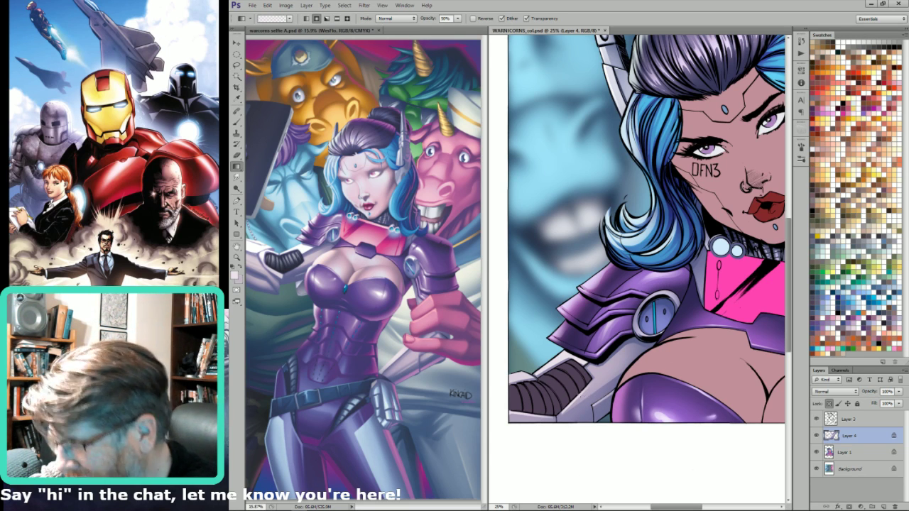
key("l")
key("ctrl+d")
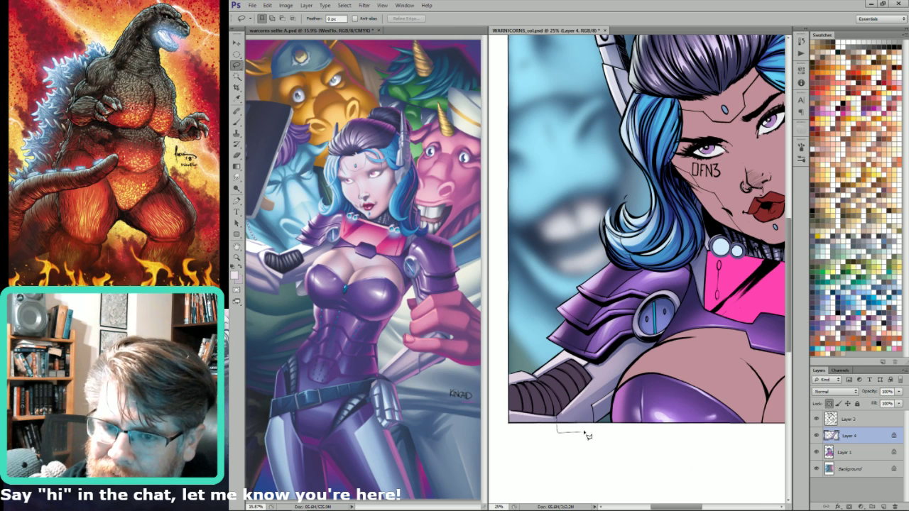
- Select the lower arm plate within a lassoed area and shade it with a sampled muted purple brush at 40% opacity
mouse_move(588, 436)
left_mouse_down()
mouse_move(622, 428)
mouse_move(647, 361)
mouse_move(552, 390)
mouse_move(558, 403)
left_mouse_up()
key("ctrl+6")
key("w")
left_click(589, 396, "alt+shift")
key("ctrl+2")
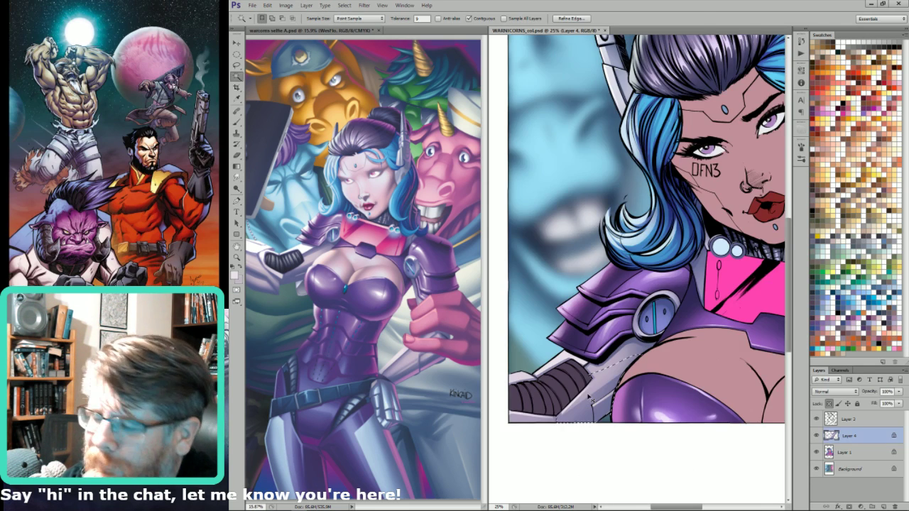
key("i")
left_click(647, 343)
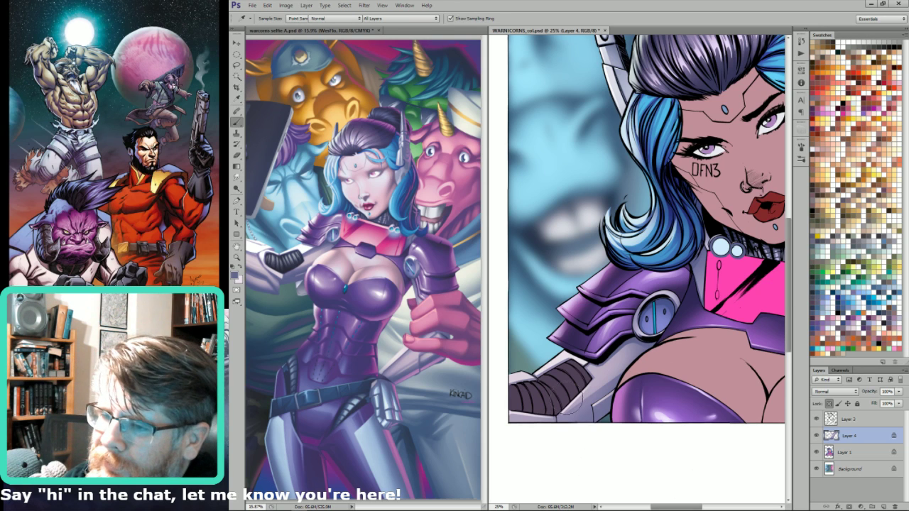
key("b")
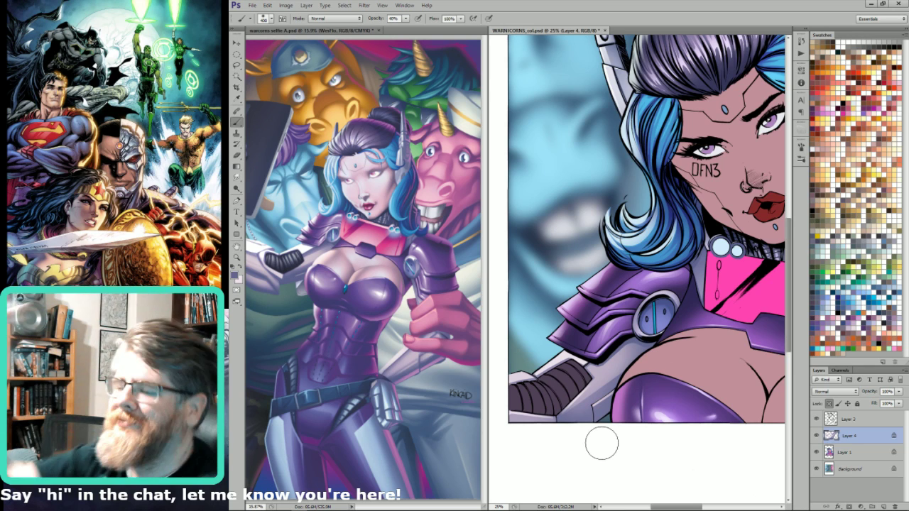
key("ctrl+minus")
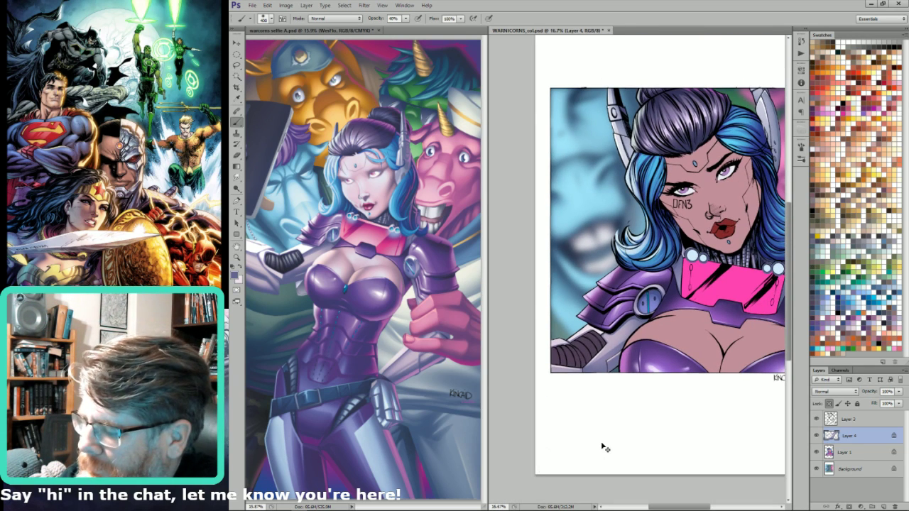
- Sample the dark navy from the reference's ribbed arm section and recolour the matching ribbed section in WARNICORNS_col.psd with it
key("u")
left_click(287, 291)
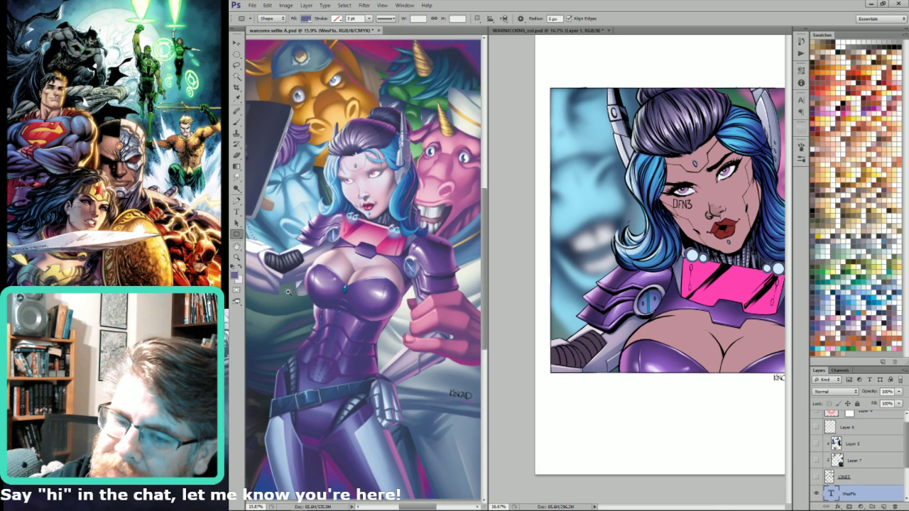
left_click_drag(288, 291, 294, 290)
left_click_drag(337, 259, 384, 292)
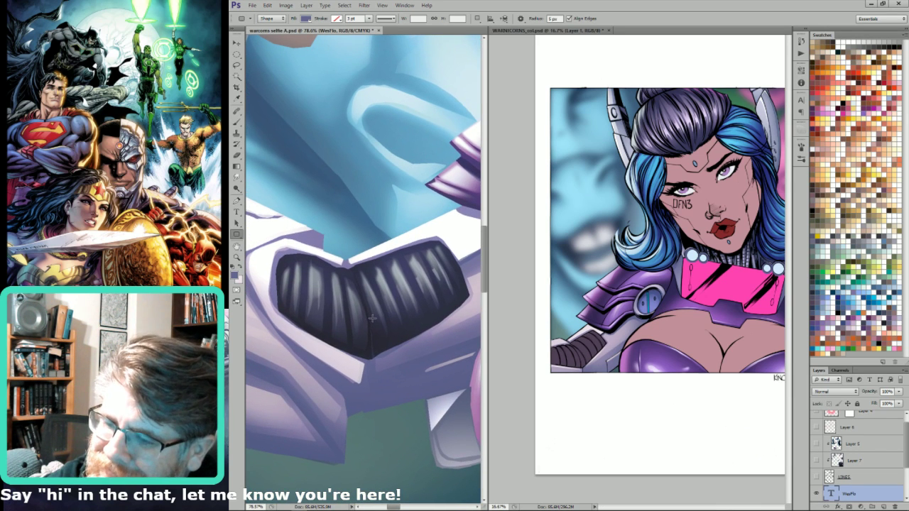
key("i")
left_click(372, 323)
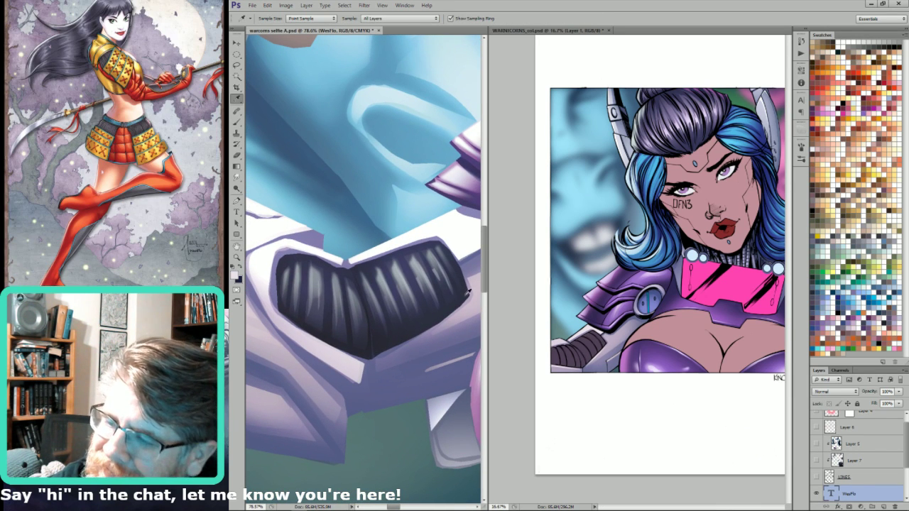
left_click(455, 294)
left_click(658, 288)
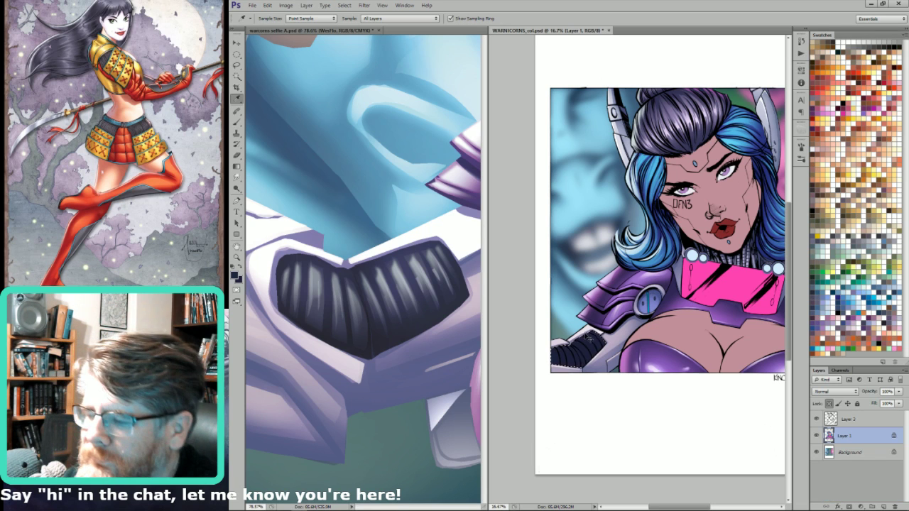
- Brush a grey sampled from the reference over the ribbed section at 40% opacity, then copy the section to a transparency-locked layer
key("b")
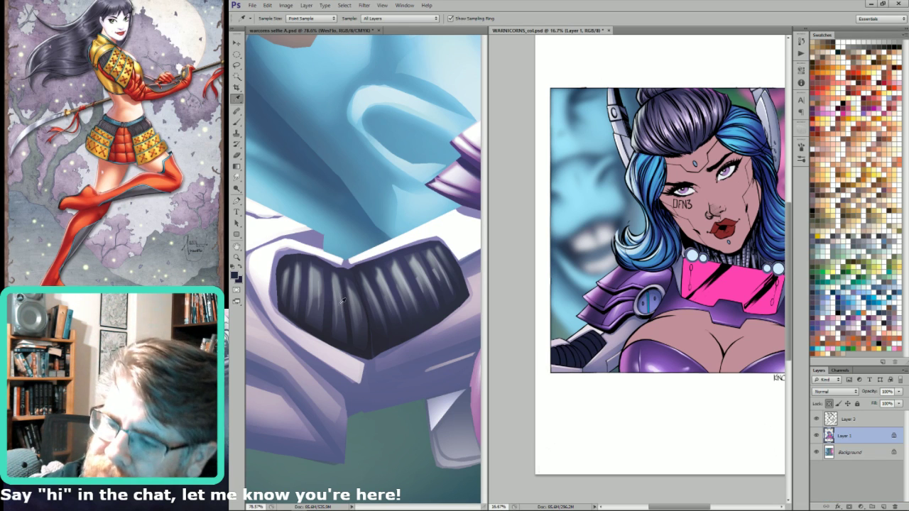
left_click(341, 301, "alt")
key("bracketleft")
key("bracketleft")
key("bracketleft")
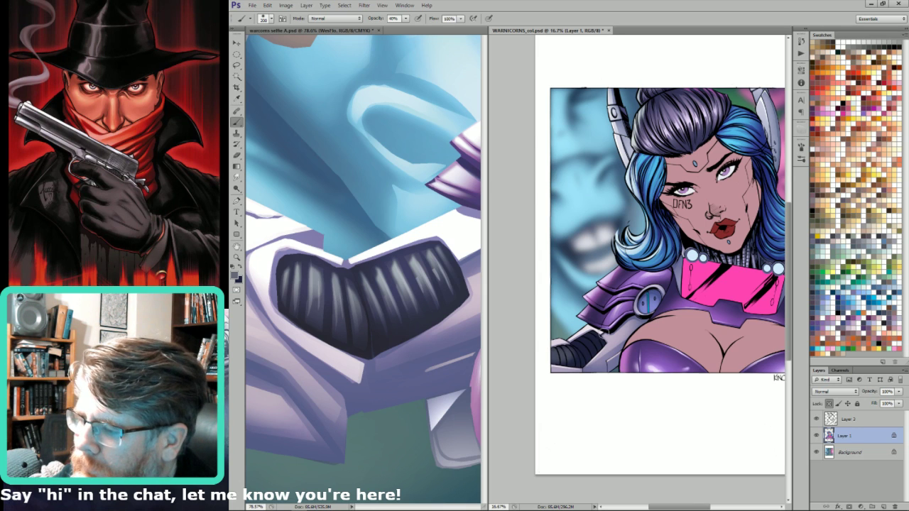
key("bracketright")
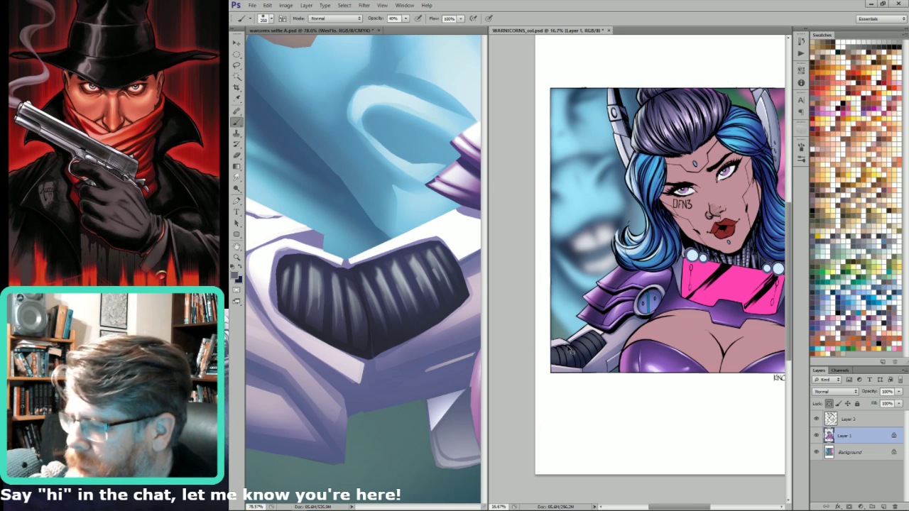
key("ctrl+j")
key("slash")
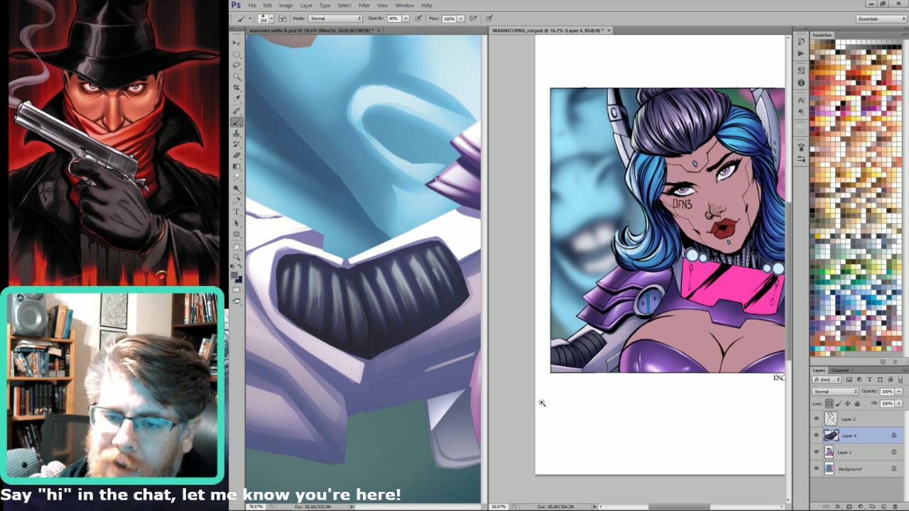
- Lasso curved highlight shapes along the upper ribs of the arm's ribbed section and hide the selection edges
left_click_drag(542, 403, 550, 345)
key("l")
left_click_drag(645, 212, 543, 343)
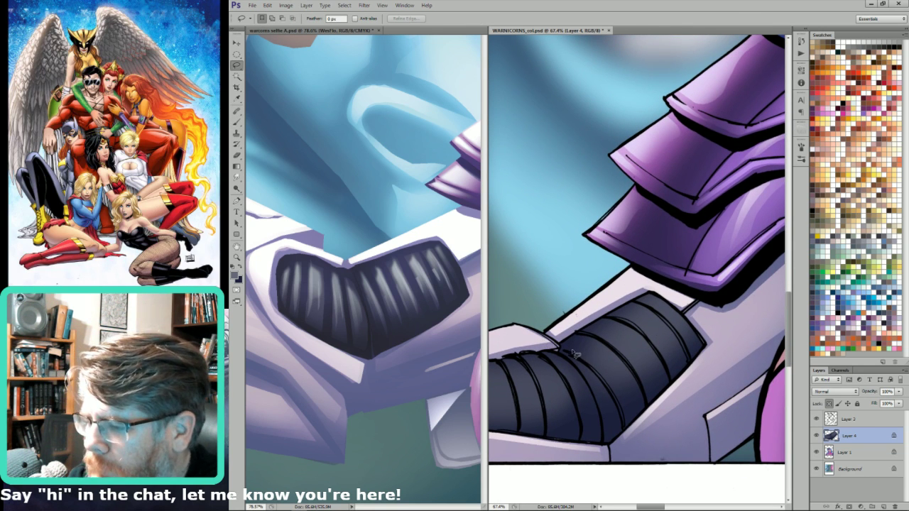
left_click_drag(575, 353, 632, 413)
mouse_move(634, 381)
left_mouse_down()
mouse_move(591, 351)
mouse_move(617, 328)
mouse_move(660, 335)
mouse_move(629, 319)
mouse_move(670, 332)
mouse_move(639, 312)
mouse_move(625, 317)
mouse_move(639, 305)
mouse_move(687, 334)
mouse_move(652, 301)
left_mouse_up()
key("ctrl+h")
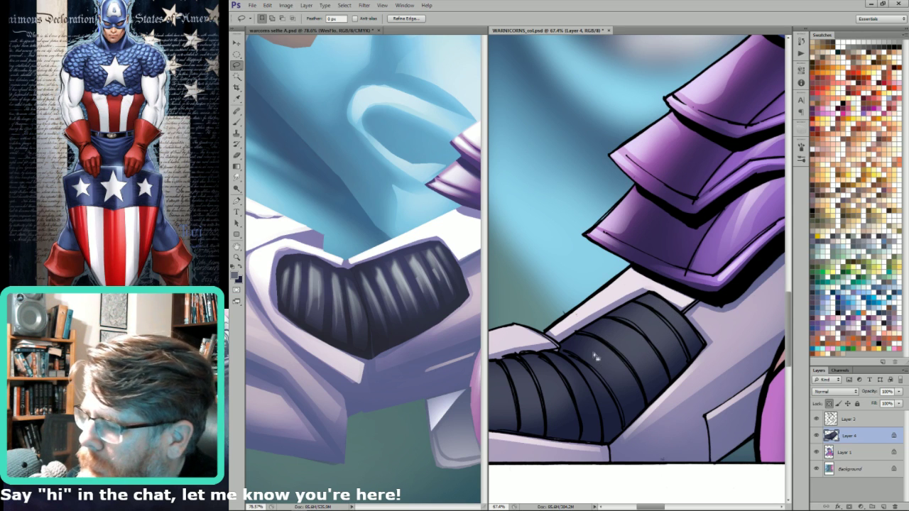
mouse_move(574, 363)
left_mouse_down()
mouse_move(617, 411)
mouse_move(566, 365)
mouse_move(586, 386)
left_mouse_up()
key("ctrl+h")
- Brush soft highlights across the selected upper ribs at 40% opacity using a lighter grey sampled from the reference
key("b")
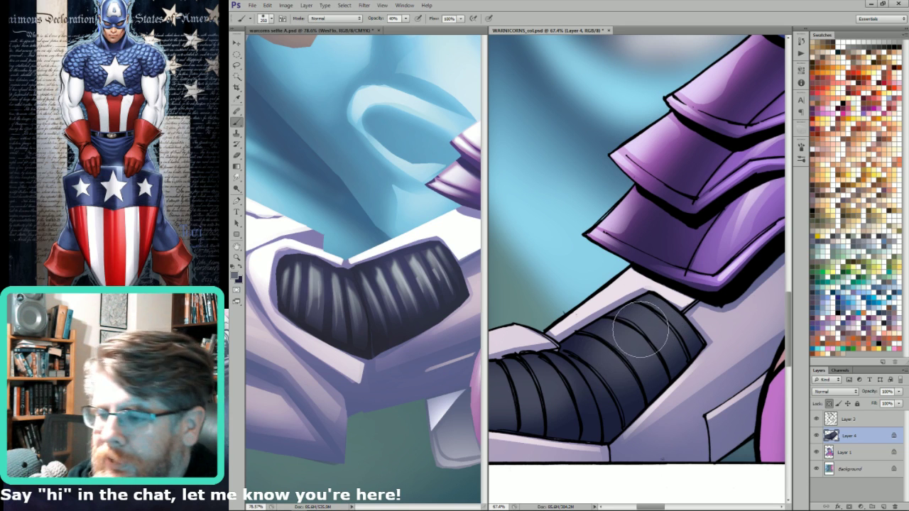
key("i")
key("x")
left_click(423, 278)
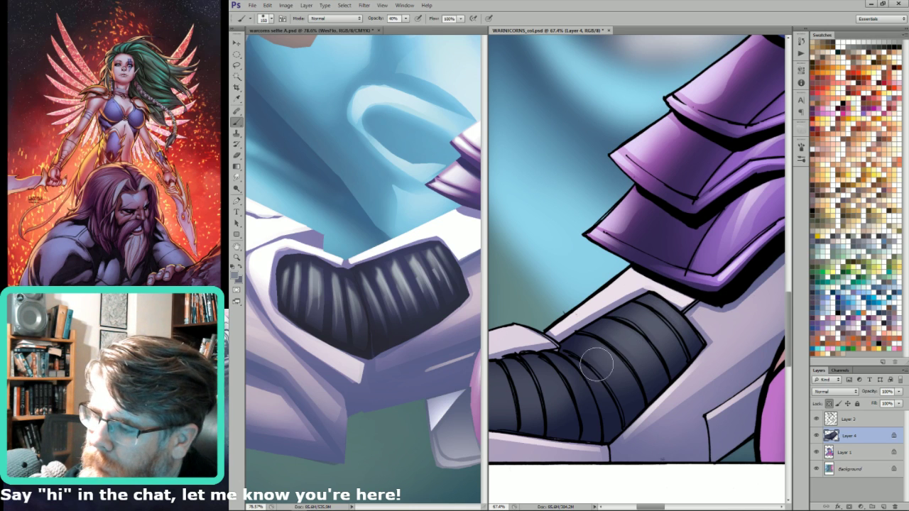
mouse_move(596, 364)
left_mouse_down()
mouse_move(695, 284)
mouse_move(582, 372)
mouse_move(693, 292)
mouse_move(594, 362)
mouse_move(674, 314)
mouse_move(655, 338)
mouse_move(610, 360)
mouse_move(676, 323)
left_mouse_up()
key("]")
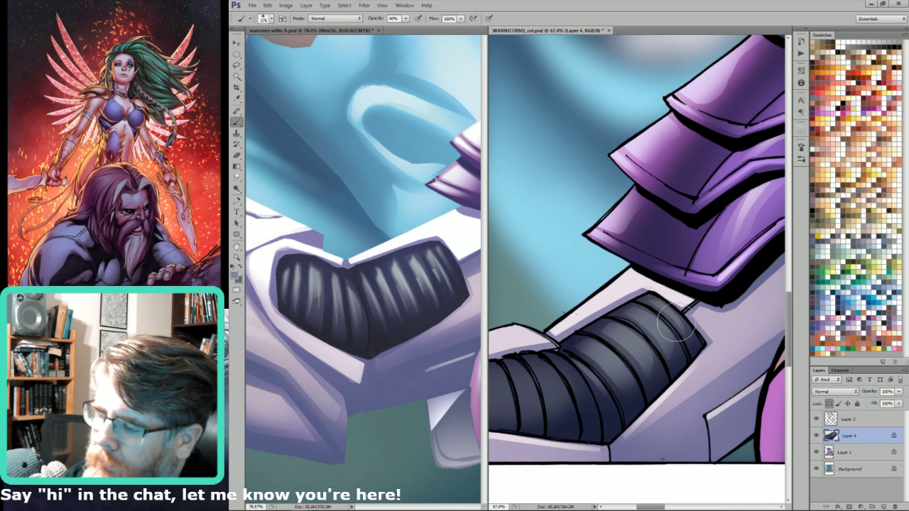
left_click_drag(604, 358, 669, 314)
key("[")
key("[")
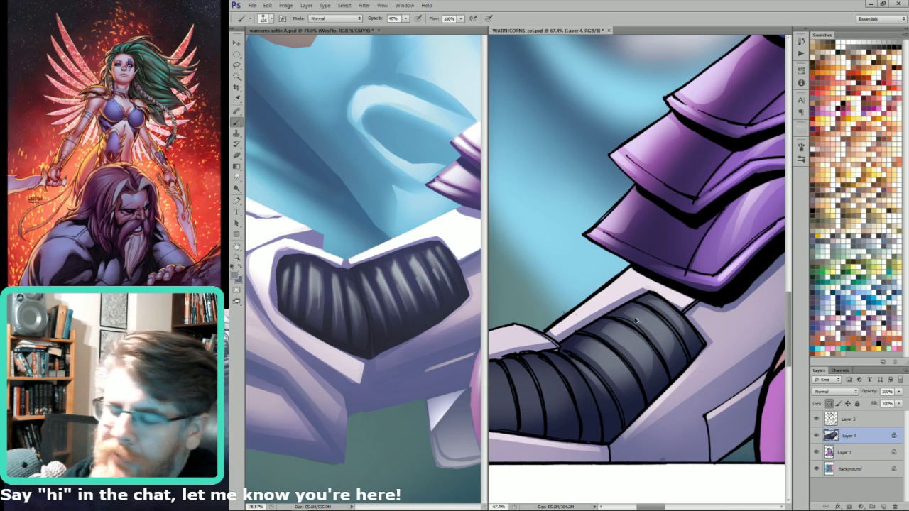
- Lasso curved highlight shapes on the lower ribs near the canvas edge and hide the selection edges
key("l")
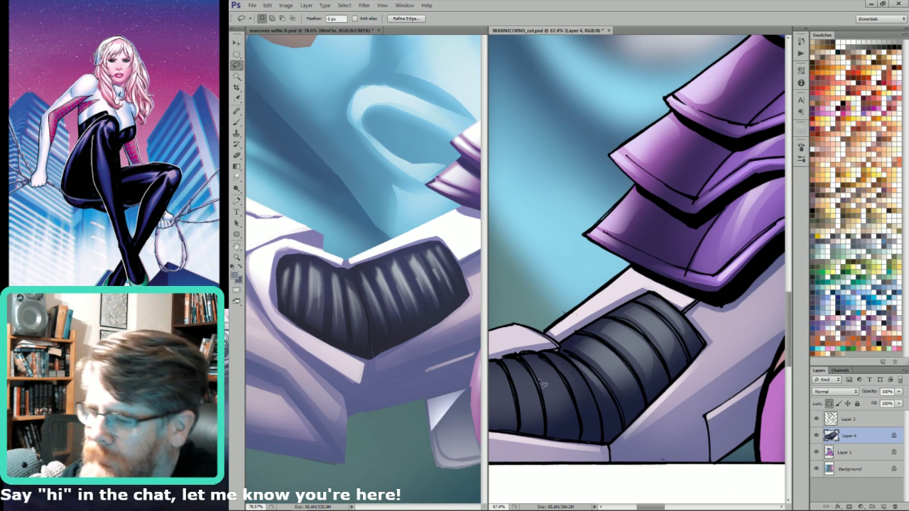
left_click_drag(503, 375, 580, 355)
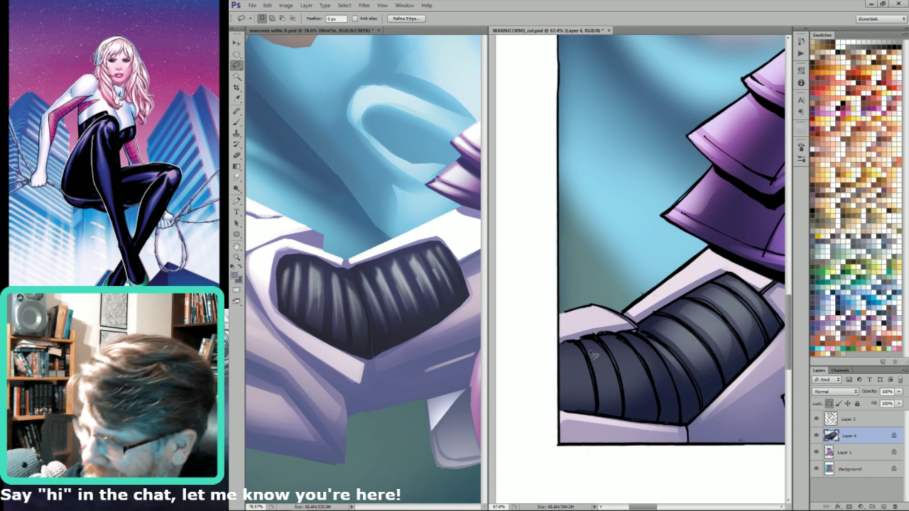
mouse_move(587, 344)
left_mouse_down()
mouse_move(611, 391)
mouse_move(590, 341)
mouse_move(648, 426)
mouse_move(648, 370)
mouse_move(632, 345)
left_mouse_up()
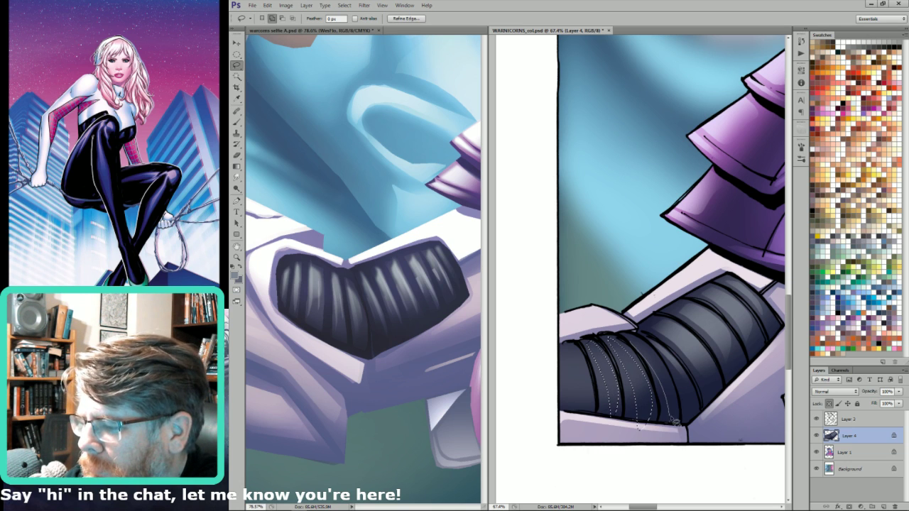
mouse_move(580, 355)
left_mouse_down()
mouse_move(573, 406)
mouse_move(567, 347)
mouse_move(635, 370)
left_mouse_up()
key("ctrl+h")
- Brush grey highlights across the selected lower ribs at 40% opacity with an enlarged brush, then clear the selection
key("b")
key("bracketright")
key("bracketright")
key("bracketright")
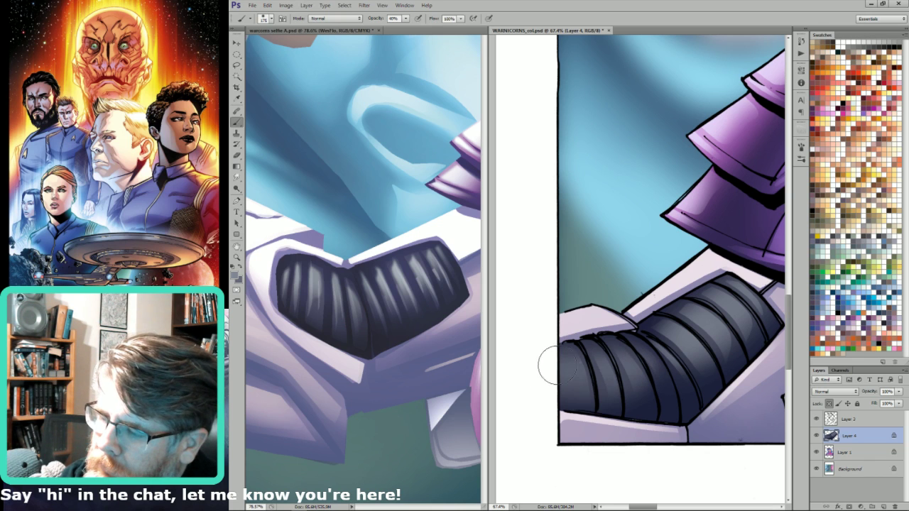
left_click_drag(550, 367, 663, 371)
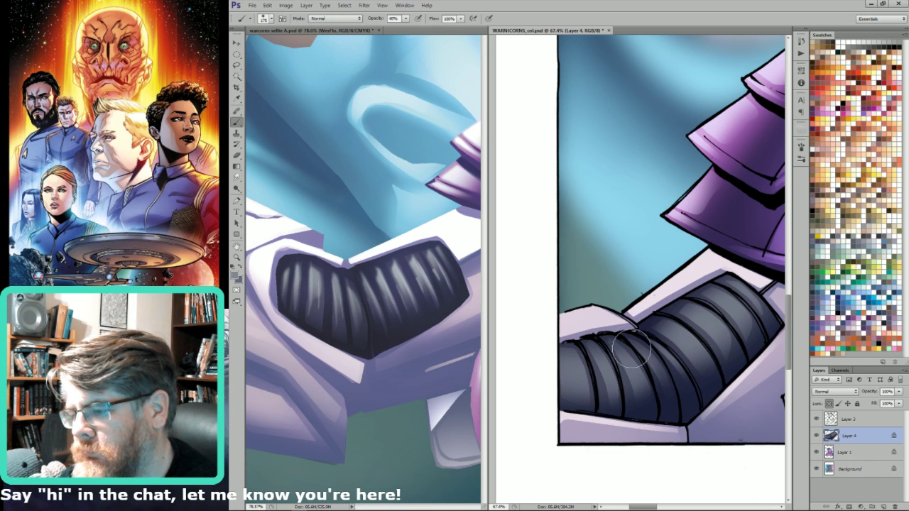
key("l")
key("ctrl+h")
key("ctrl+d")
key("b")
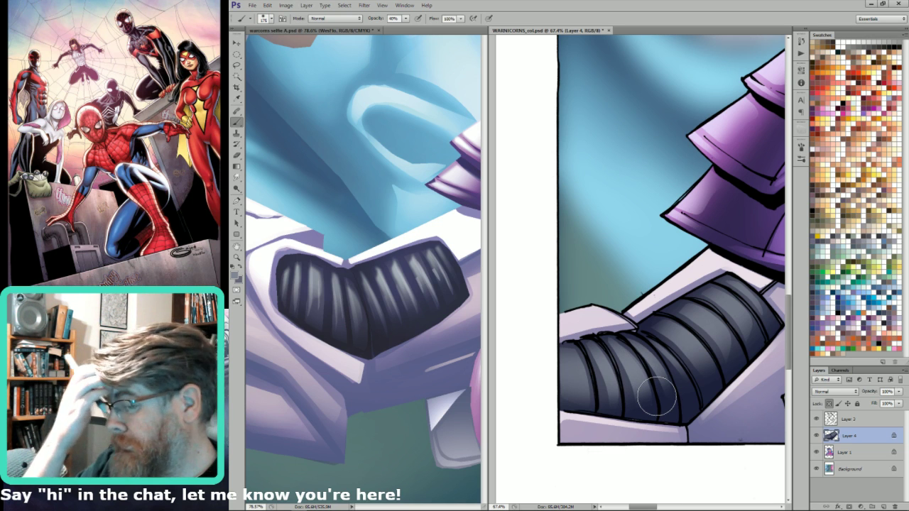
key("l")
key("ctrl+d")
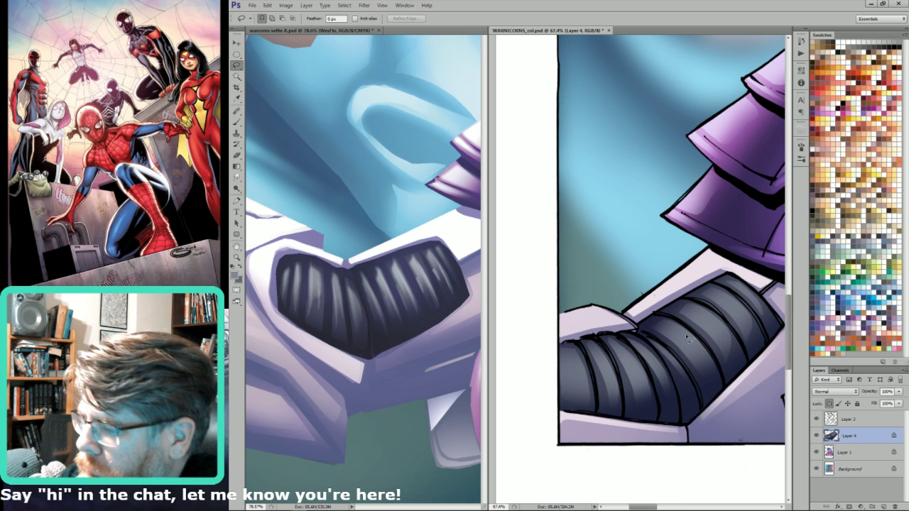
- Lasso narrow shine shapes across all the ribs and brighten them at 40% opacity with a pale grey sampled from the reference
mouse_move(680, 334)
left_mouse_down()
mouse_move(737, 310)
mouse_move(722, 299)
mouse_move(753, 325)
mouse_move(709, 299)
mouse_move(743, 298)
left_mouse_up()
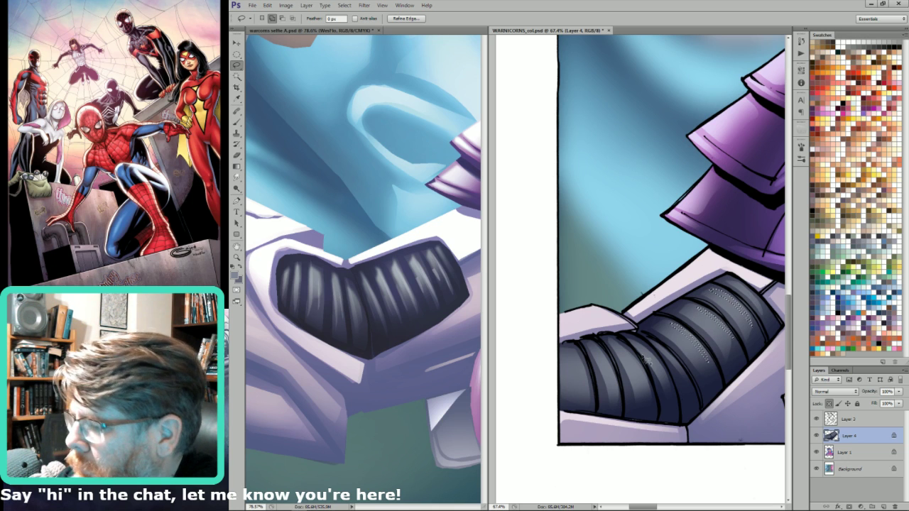
mouse_move(666, 376)
left_mouse_down()
mouse_move(641, 348)
mouse_move(675, 365)
mouse_move(661, 350)
mouse_move(636, 364)
mouse_move(652, 388)
mouse_move(630, 353)
mouse_move(608, 347)
mouse_move(622, 386)
mouse_move(587, 366)
left_mouse_up()
key("ctrl+h")
key("b")
key("i")
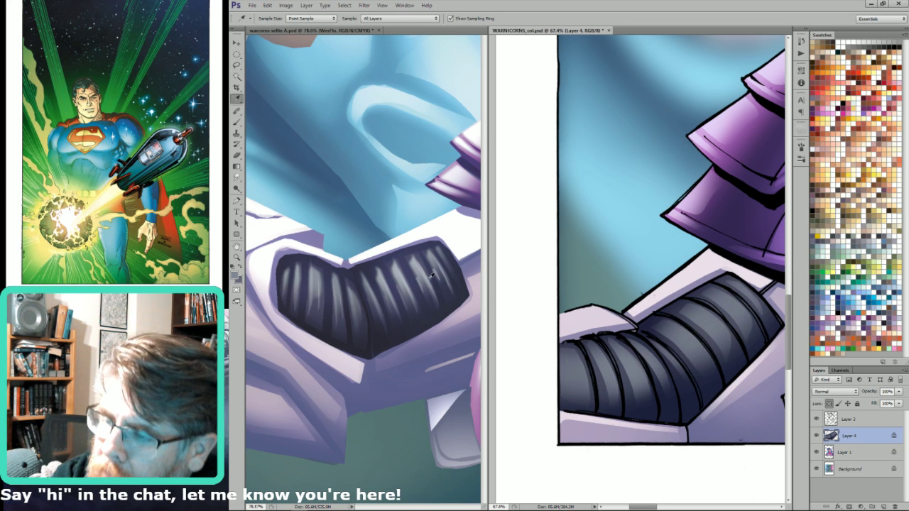
key("b")
key("i")
left_click(428, 276)
key("b")
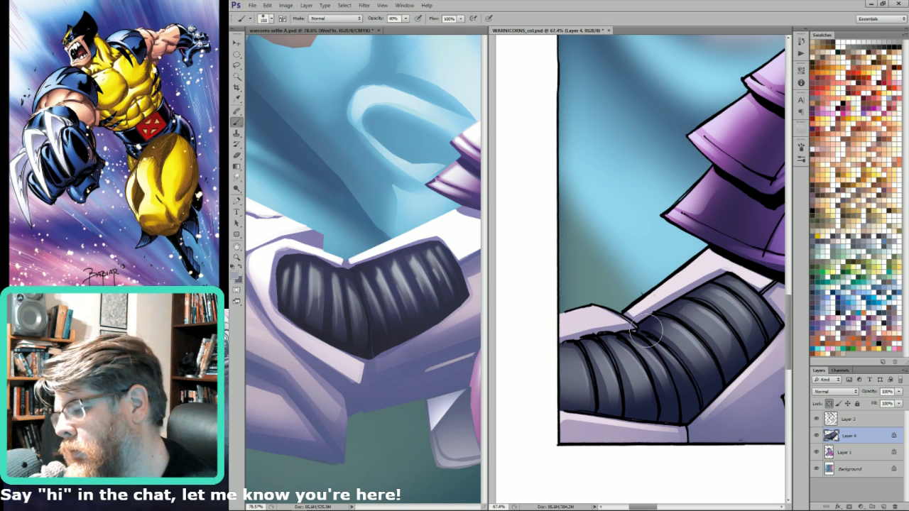
- Merge the ribbed section's layer down into Layer 1 and save the file
key("i")
key("ctrl+0")
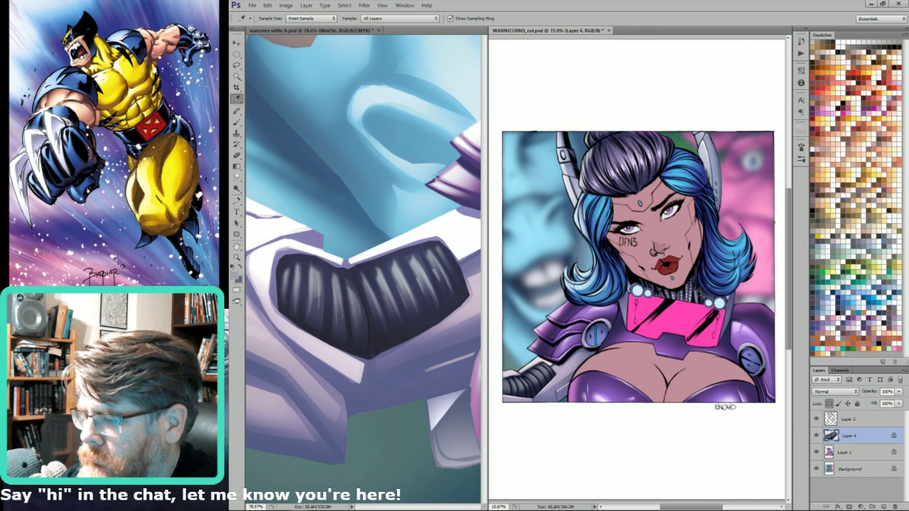
key("ctrl+e")
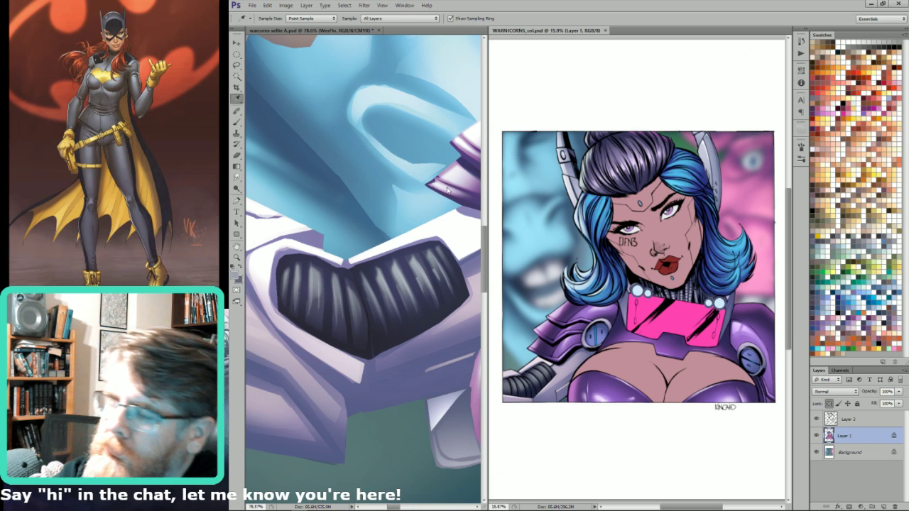
- Sample a tone beside the reference's swept-up hair and lasso a shape on the metal antenna next to the purple hair
left_click_drag(441, 107, 362, 319)
left_click_drag(458, 198, 415, 317)
left_click_drag(454, 113, 376, 348)
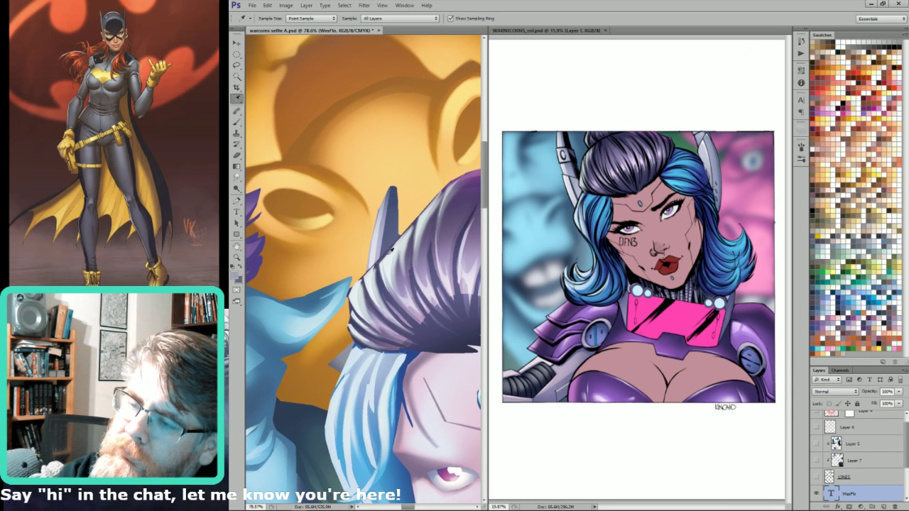
left_click(373, 262)
key("l")
left_click(572, 183)
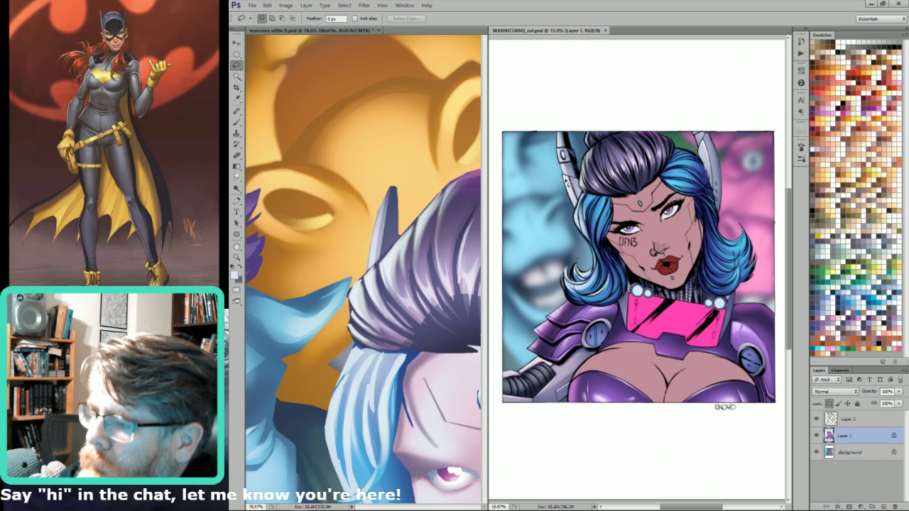
- Brighten lassoed shapes around the antenna with Color Dodge gradients at 30% opacity, undoing the merge of Layer 1 into the Background
key("g")
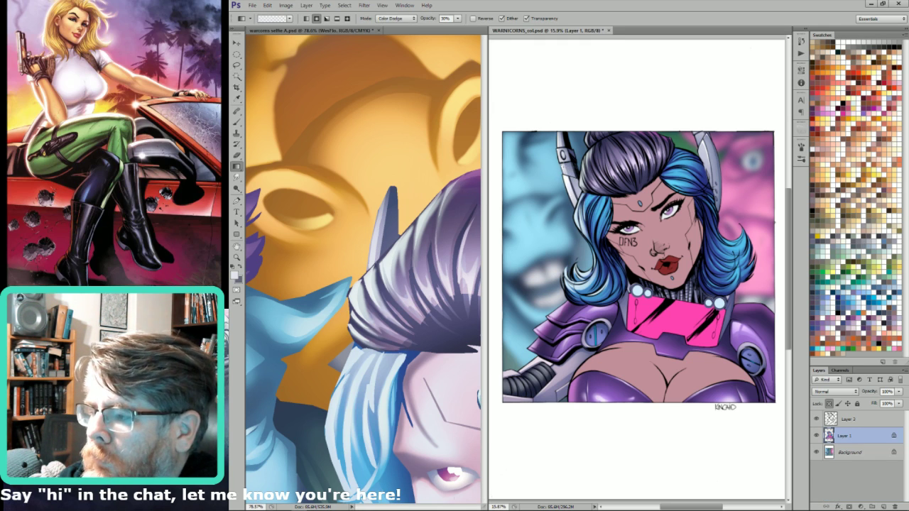
key("l")
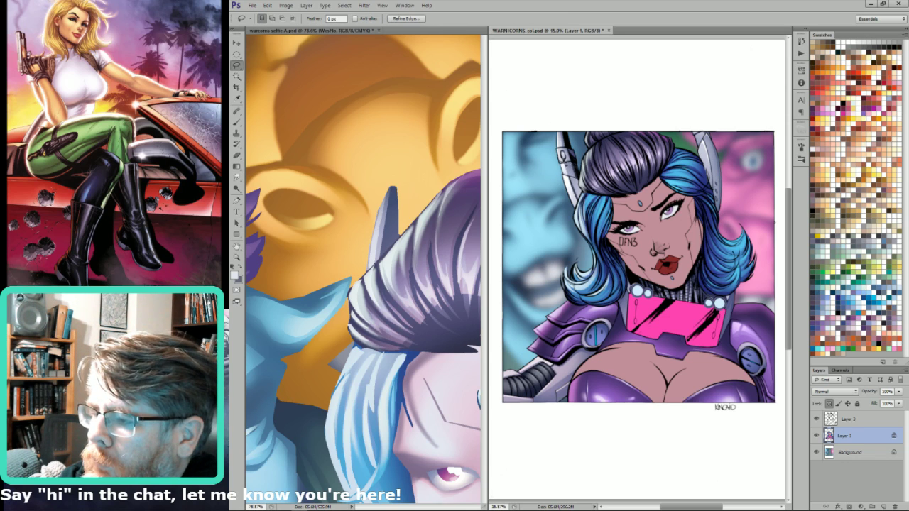
key("alt")
key("shift")
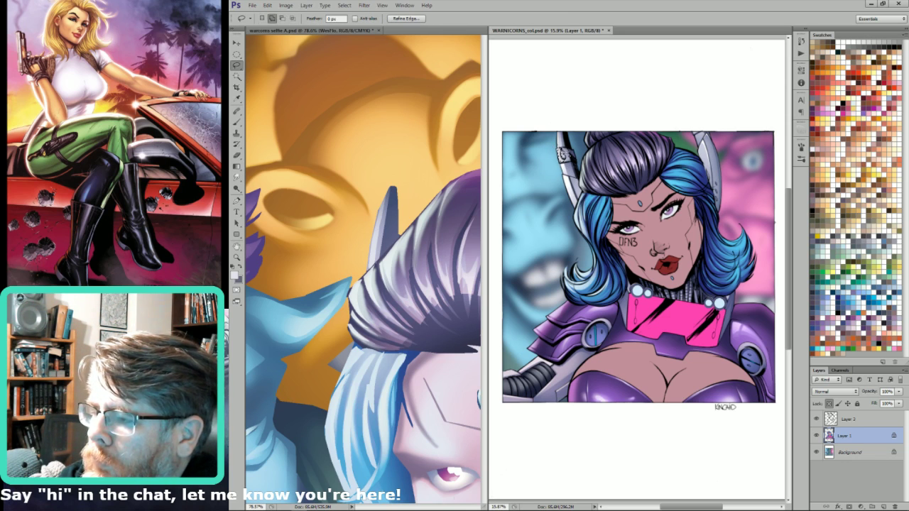
key("g")
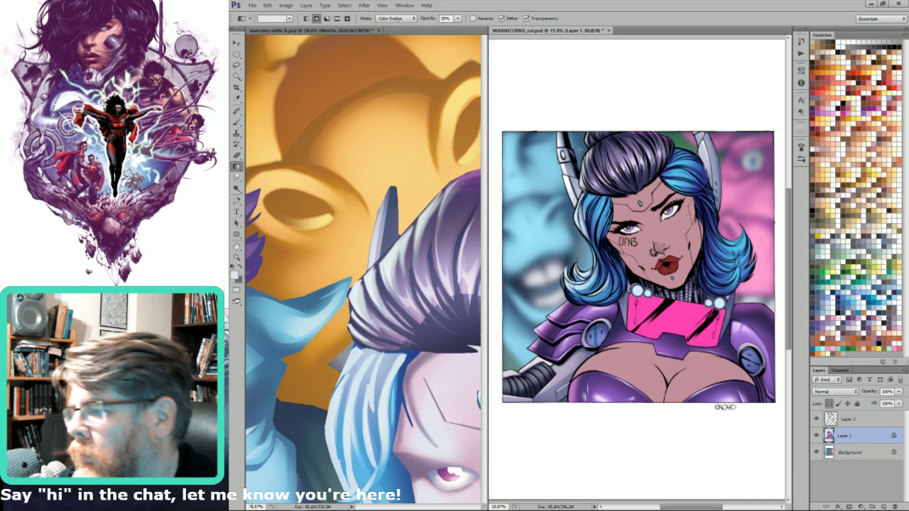
key("ctrl+e")
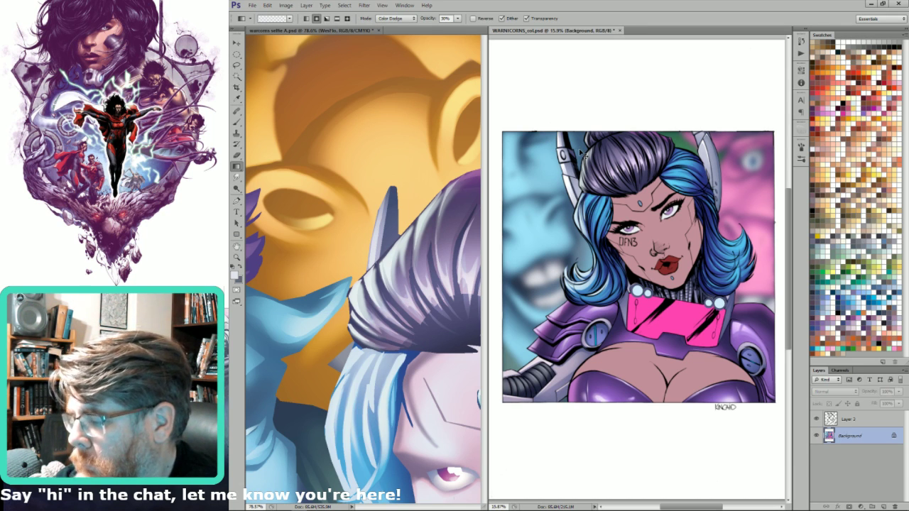
key("ctrl+z")
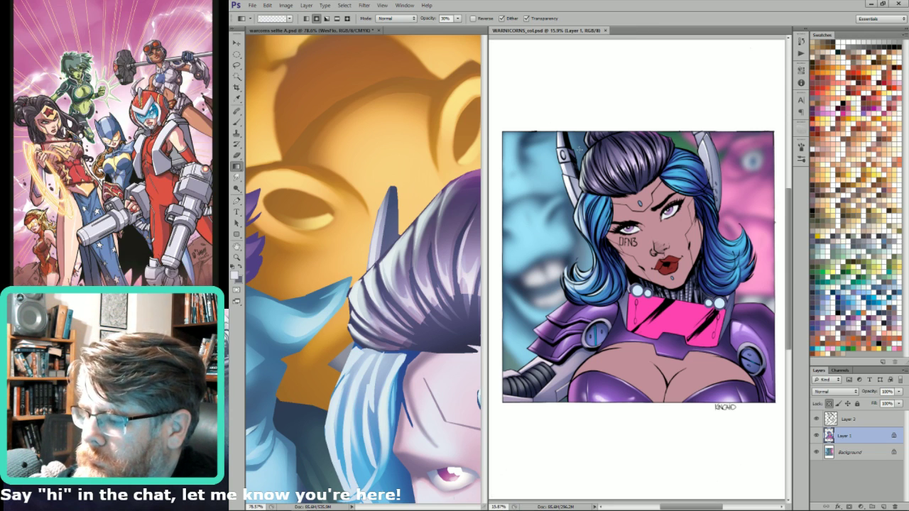
- Select the slots of the round shoulder discs, apply a cyan gradient at 90% opacity in Normal mode, and save the file
left_click_drag(658, 265, 645, 263)
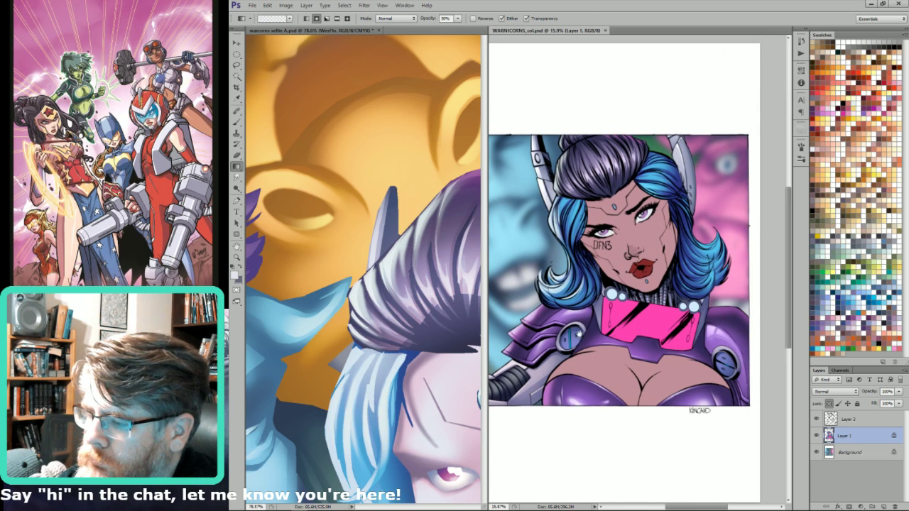
key("w")
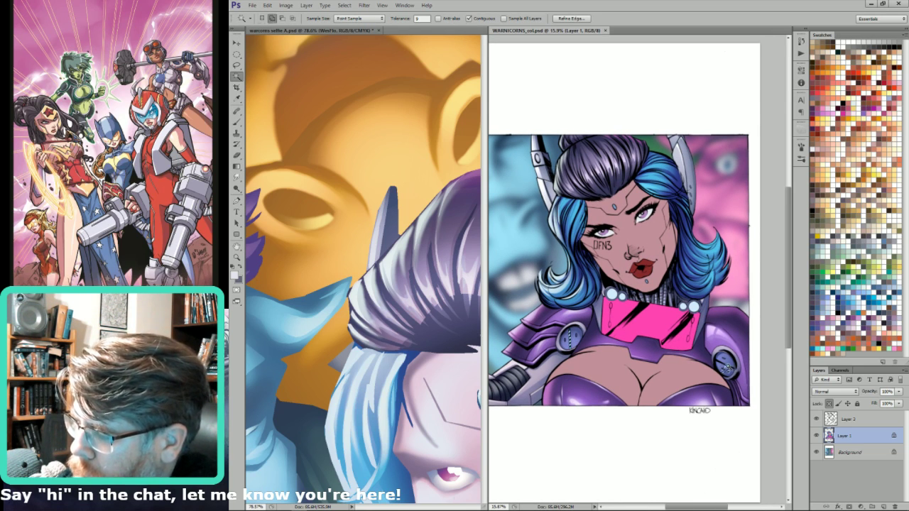
left_click(822, 347)
key("g")
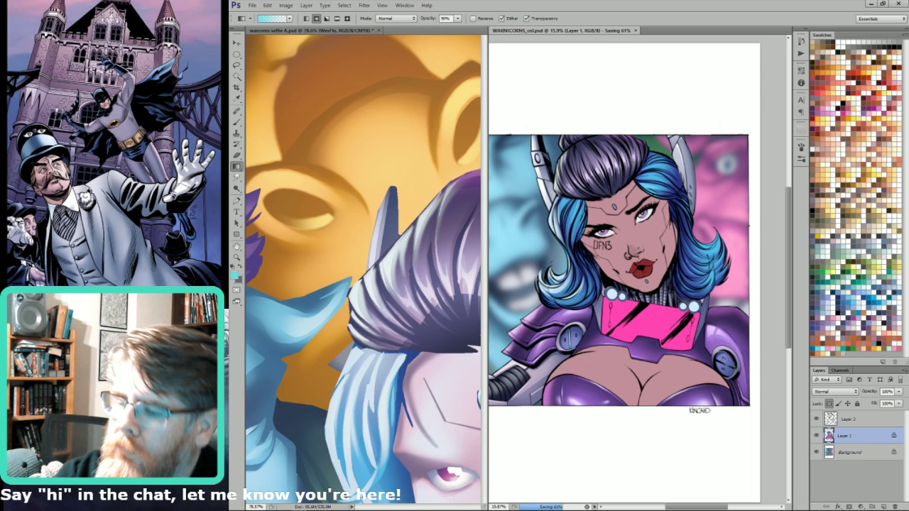
- Fill the face and chest skin areas with a muted purple shadow tone sampled from the reference, then clear the selection
left_click_drag(429, 383, 389, 362)
key("i")
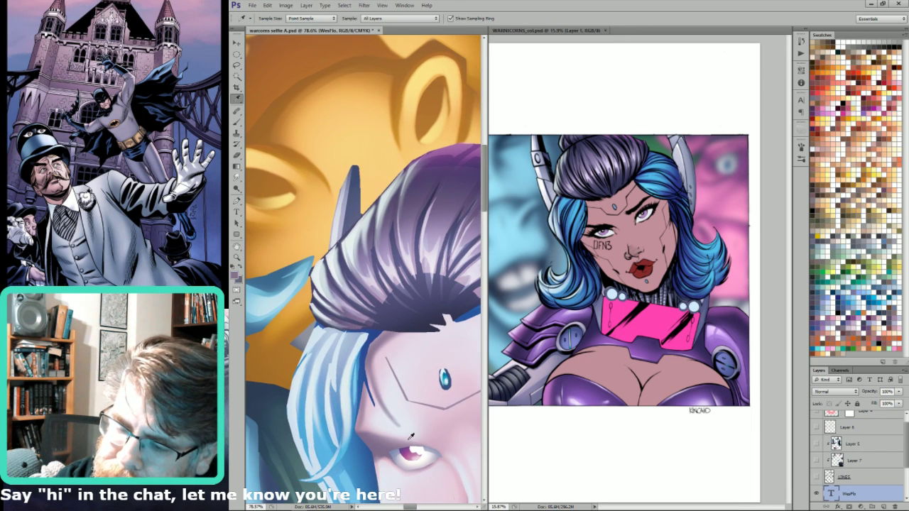
left_click(574, 344)
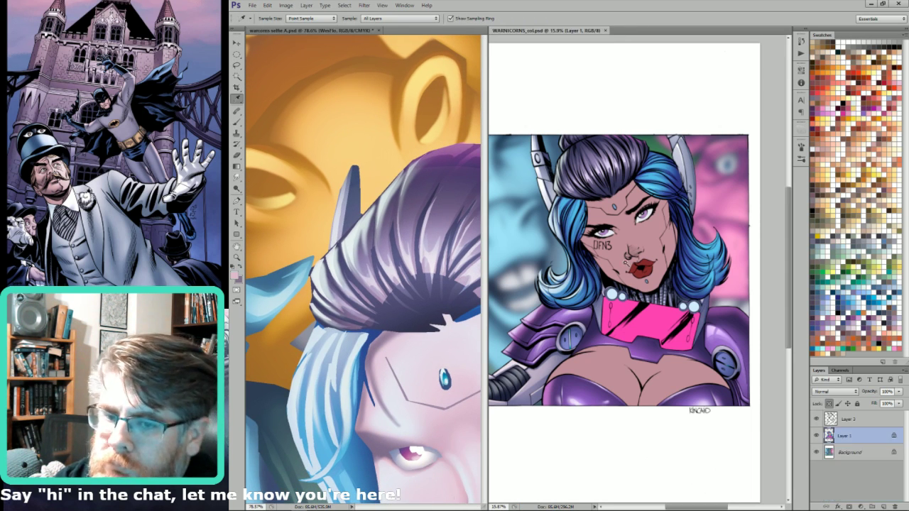
key("w")
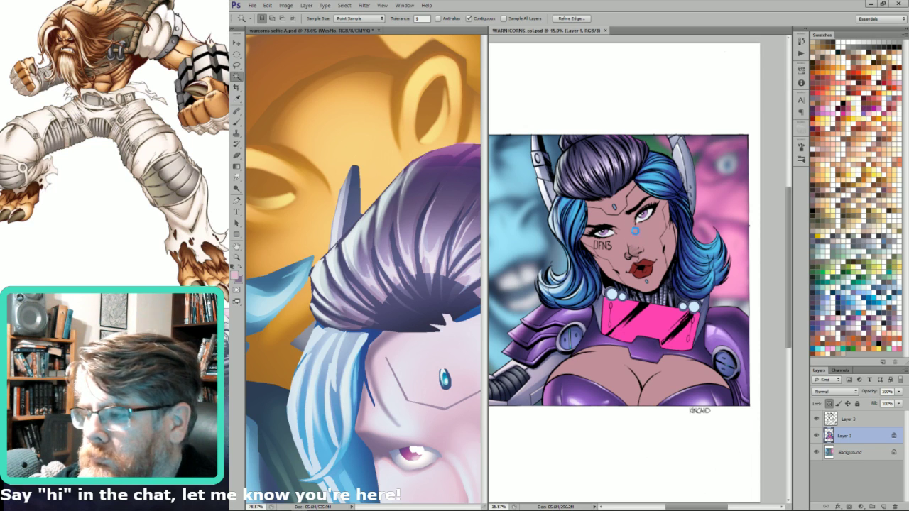
left_click(635, 230)
key("ctrl+BackSpace")
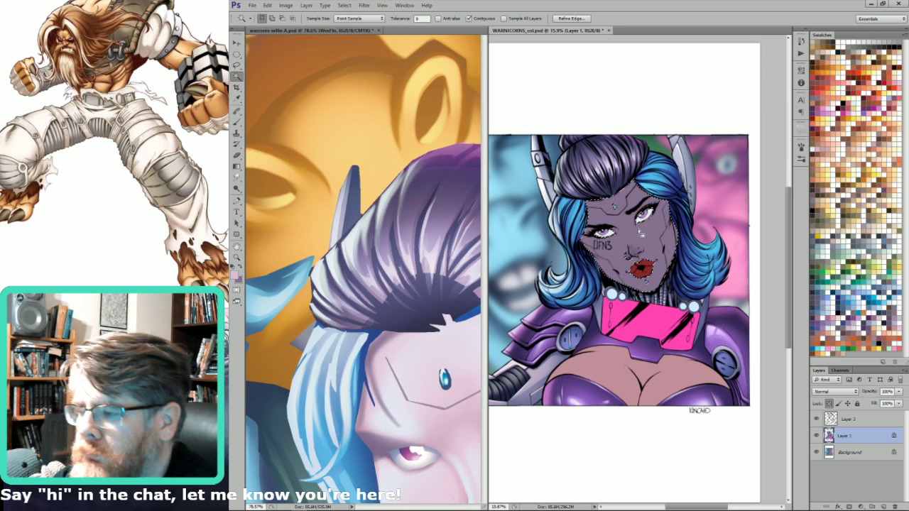
left_click(622, 358)
key("ctrl+BackSpace")
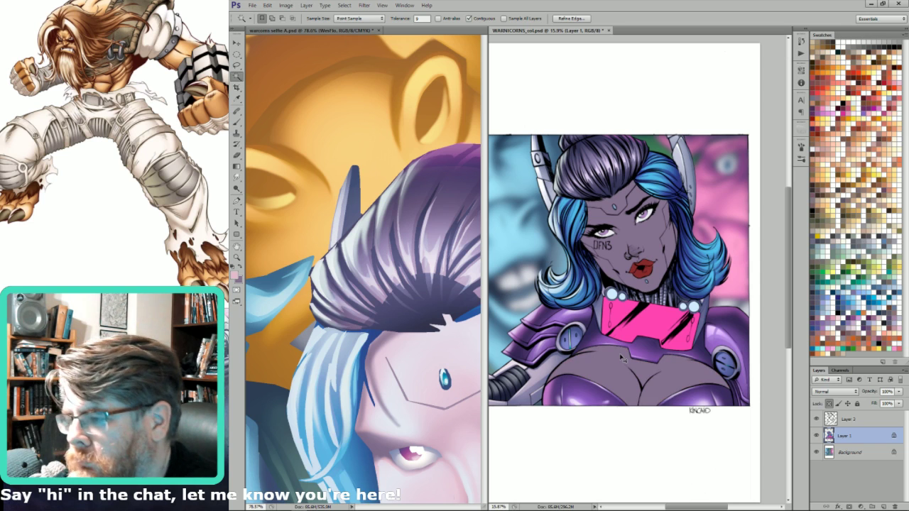
left_click(622, 359)
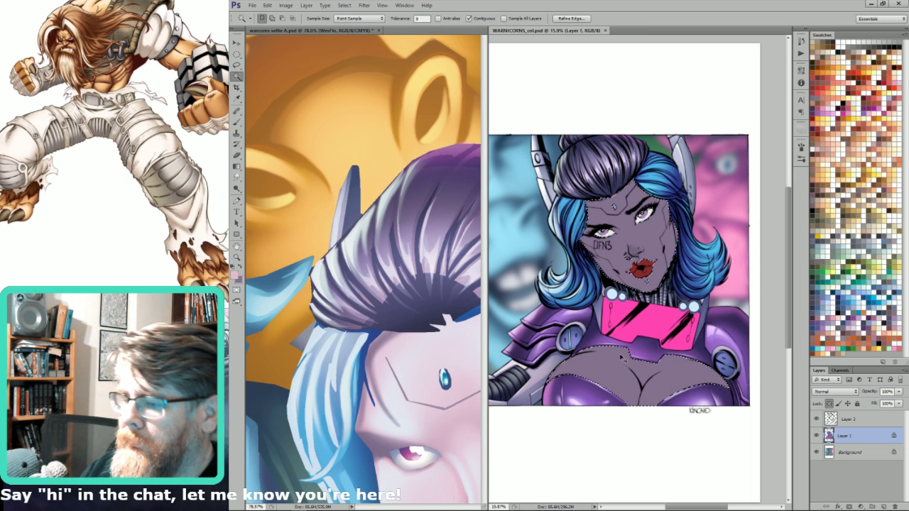
key("ctrl+d")
- Brush soft pale pink highlights over the chest skin on a new layer above Layer 1 at 40% opacity, matching the reference's bust
key("b")
left_click(400, 349)
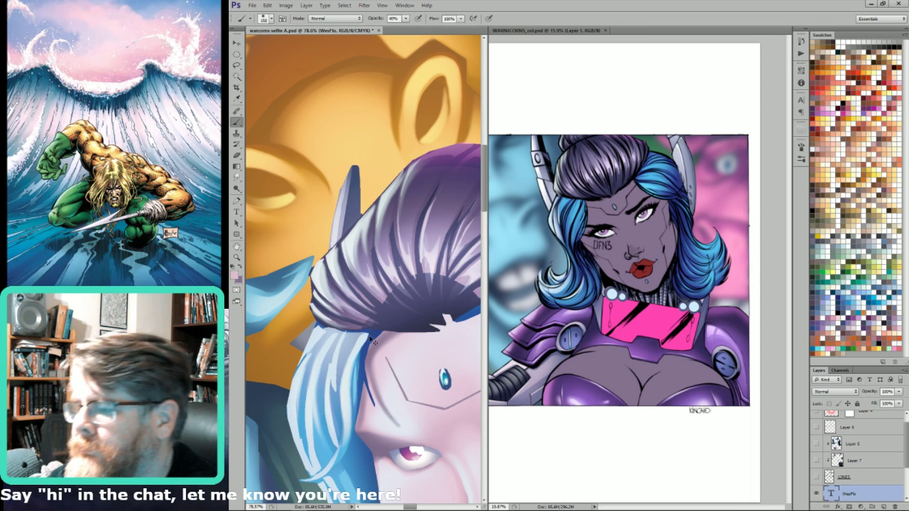
key("ctrl+minus")
key("ctrl+minus")
left_click_drag(420, 386, 239, 205)
left_click_drag(373, 343, 406, 296)
key("ctrl+minus")
left_click(644, 267)
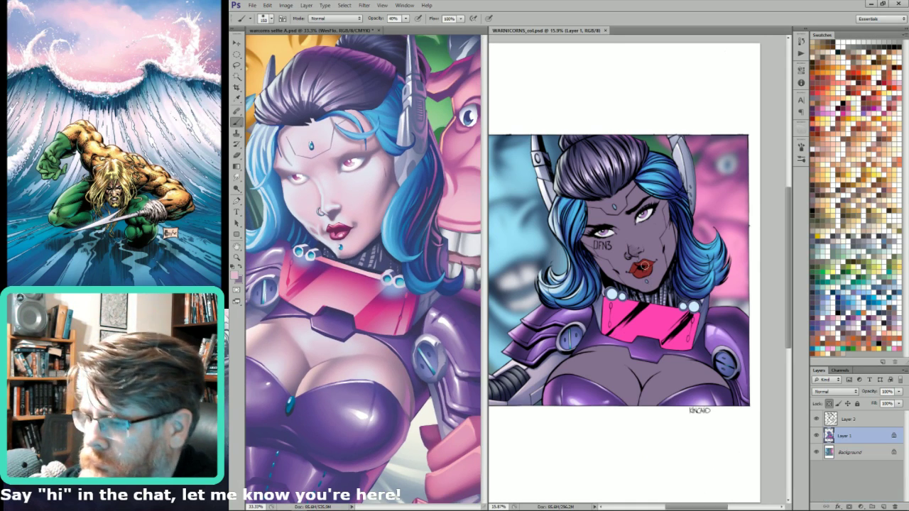
left_click_drag(637, 279, 665, 271)
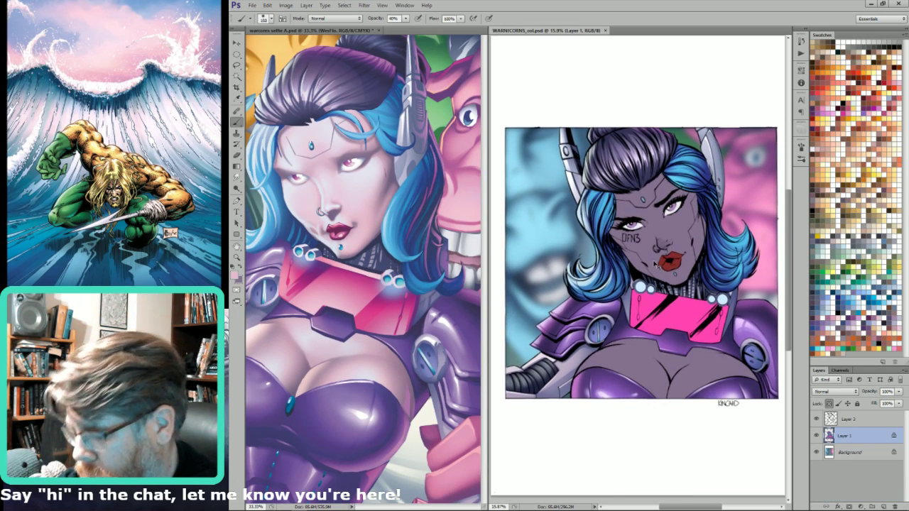
key("ctrl+shift+alt+e")
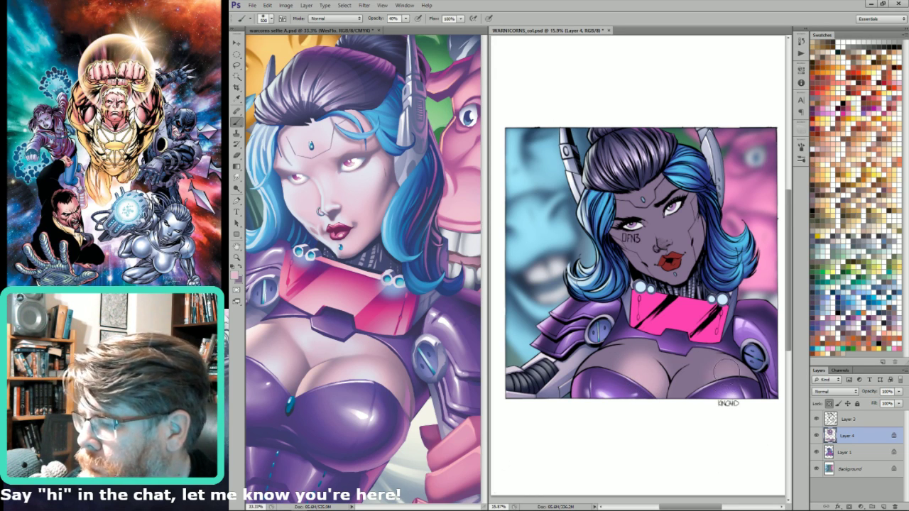
key("bracketright")
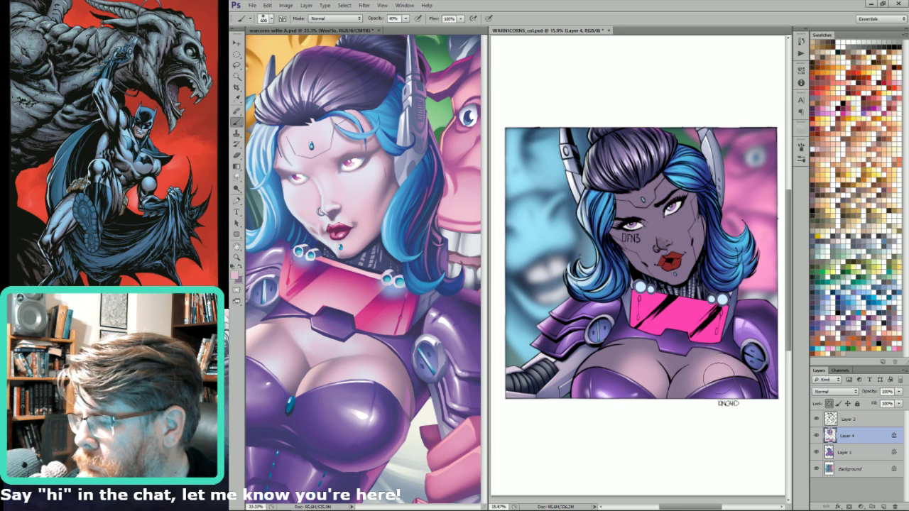
- Refine the chest shading with a skin tone sampled from the reference, using a 300 px brush at 40% opacity
key("i")
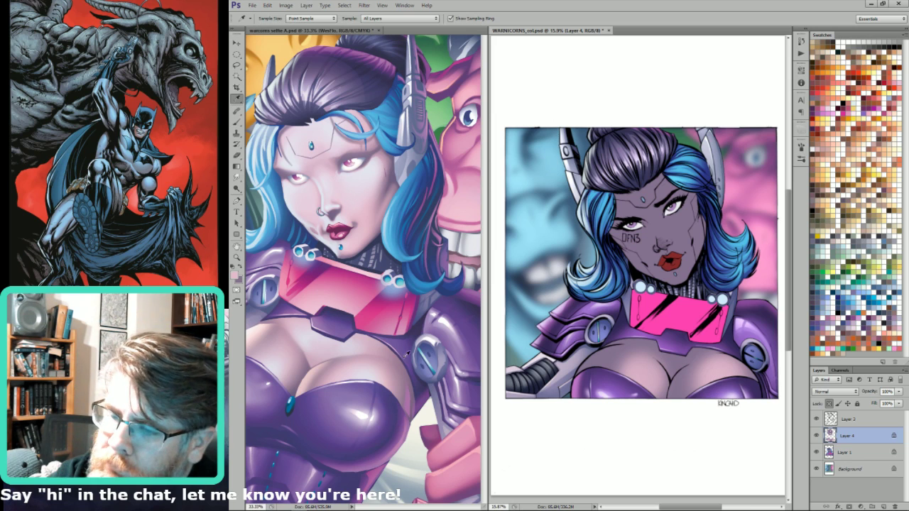
left_click(366, 371)
key("b")
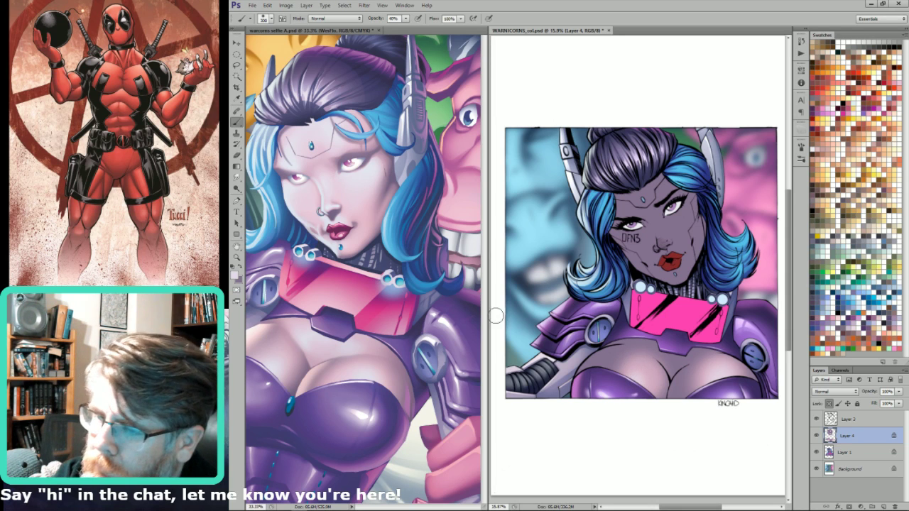
- Sample a pale skin tone from the reference's chest and lasso the breast nearest the metal arm with a 4 px feather
key("i")
left_click(316, 355)
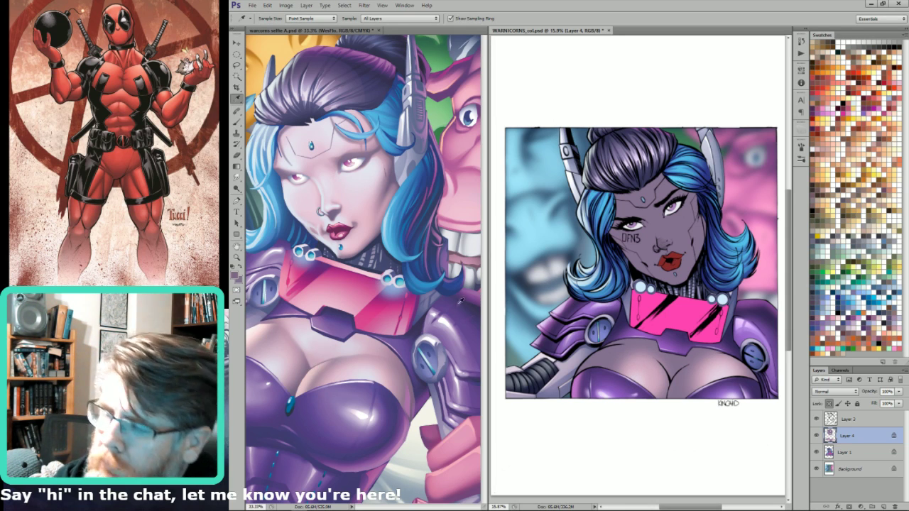
left_click(313, 368)
key("l")
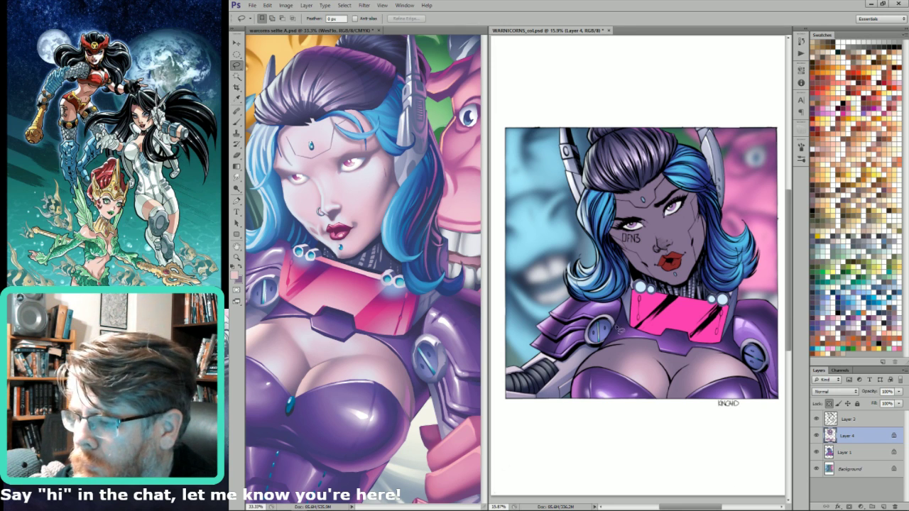
key("Return")
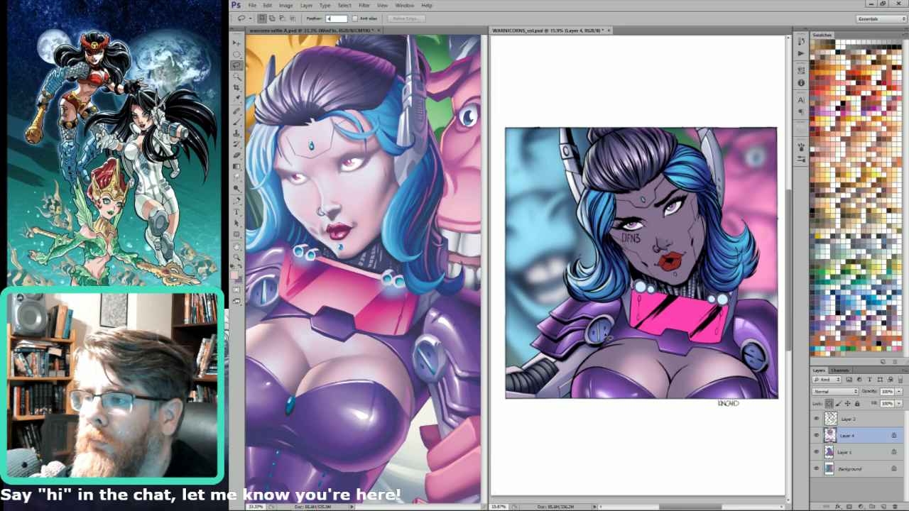
key("Return")
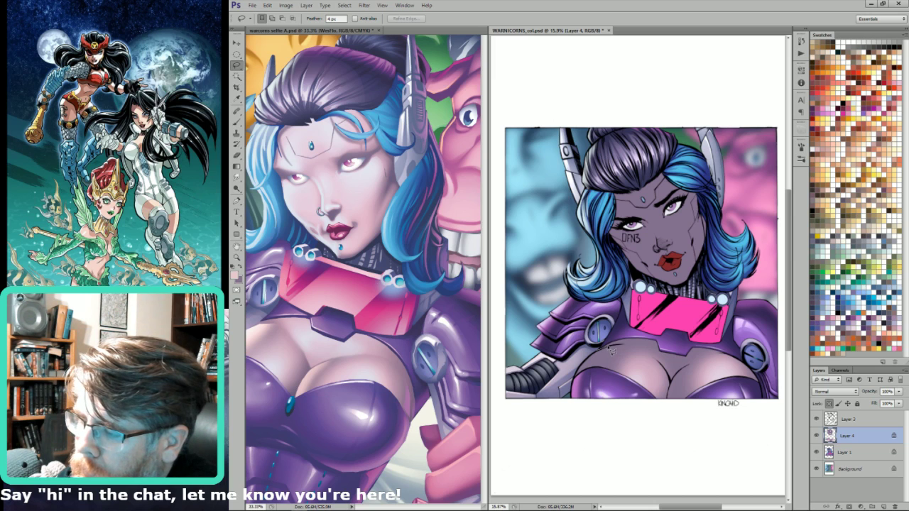
- Brush highlights inside the selection at 40% opacity in Normal and Color Dodge modes, then clear the selection and restore Normal mode
key("b")
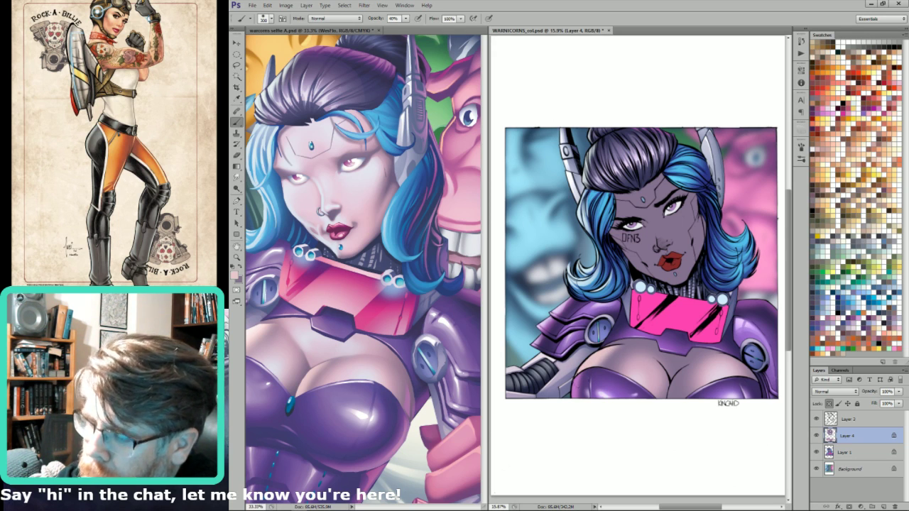
key("alt+shift+d")
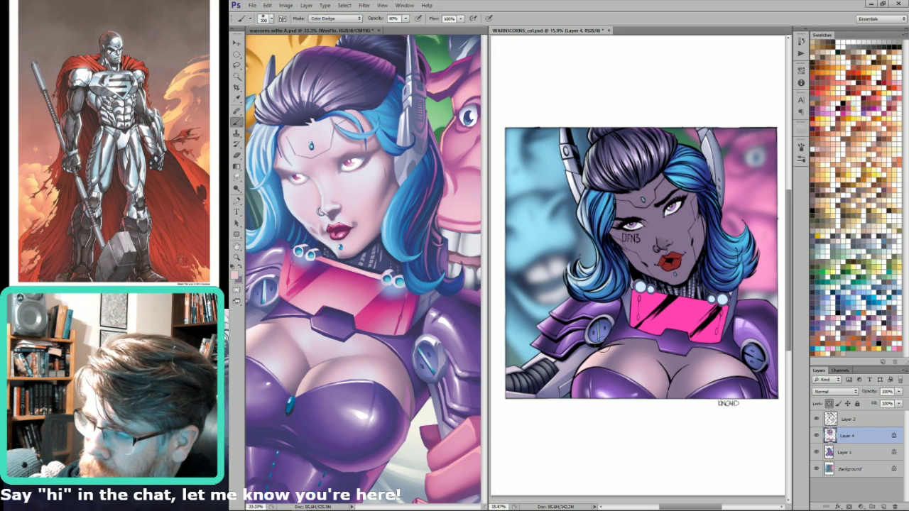
key("ctrl+h")
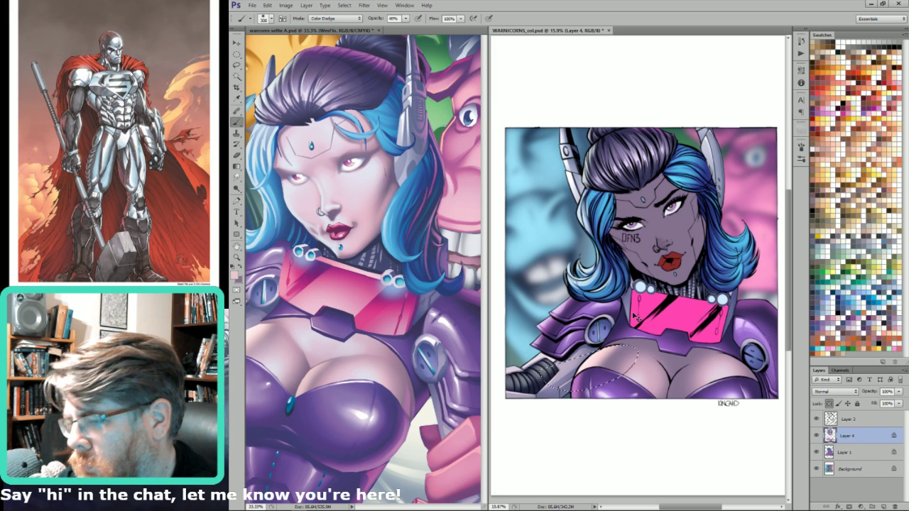
key("ctrl+d")
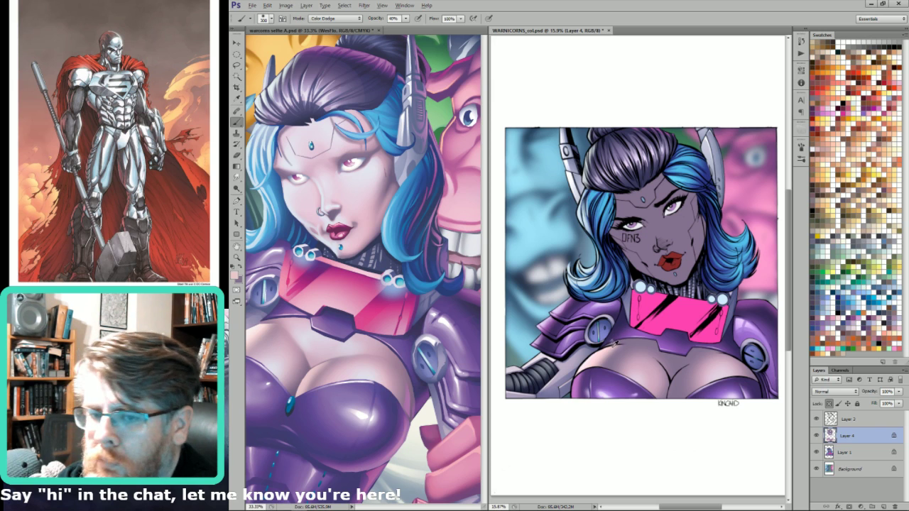
key("shift+alt+n")
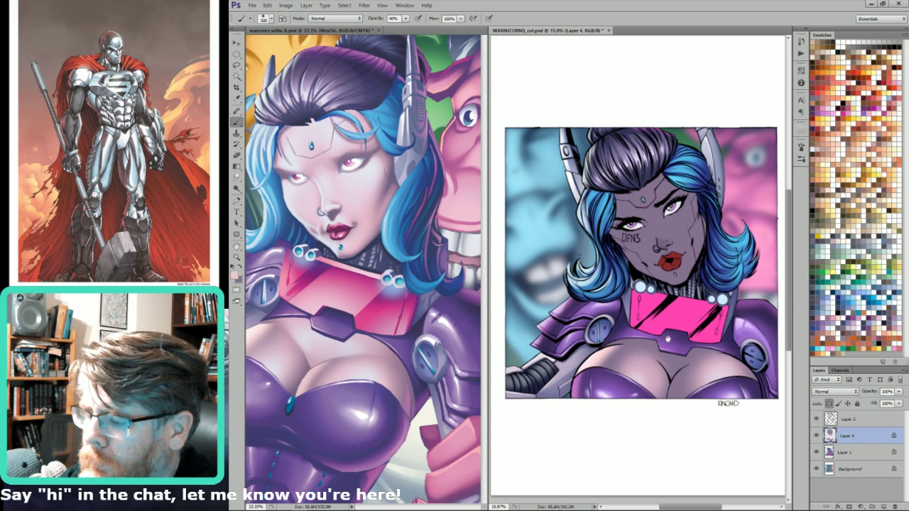
- Lasso the breast farthest from the metal arm with a 4 px feather, brush highlights inside it at 40% opacity, and clear the selection
left_click_drag(668, 339, 652, 335)
key("l")
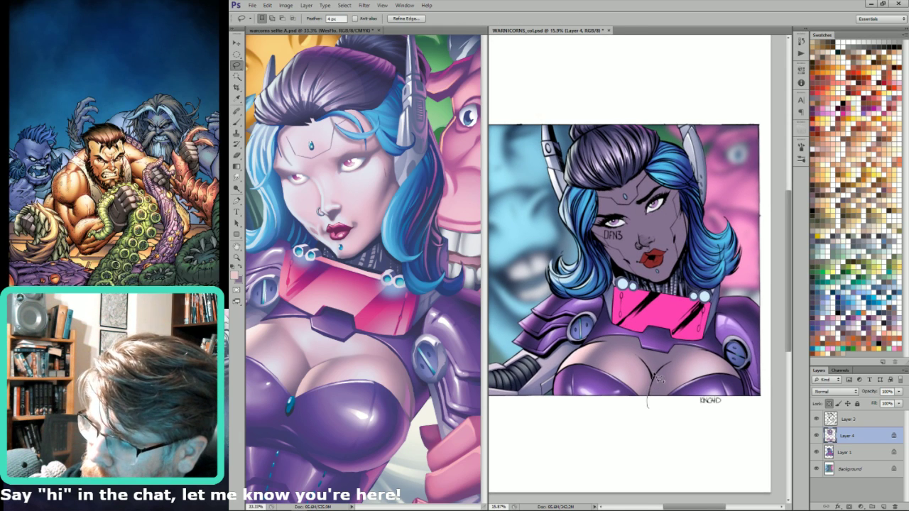
left_click_drag(670, 365, 700, 399)
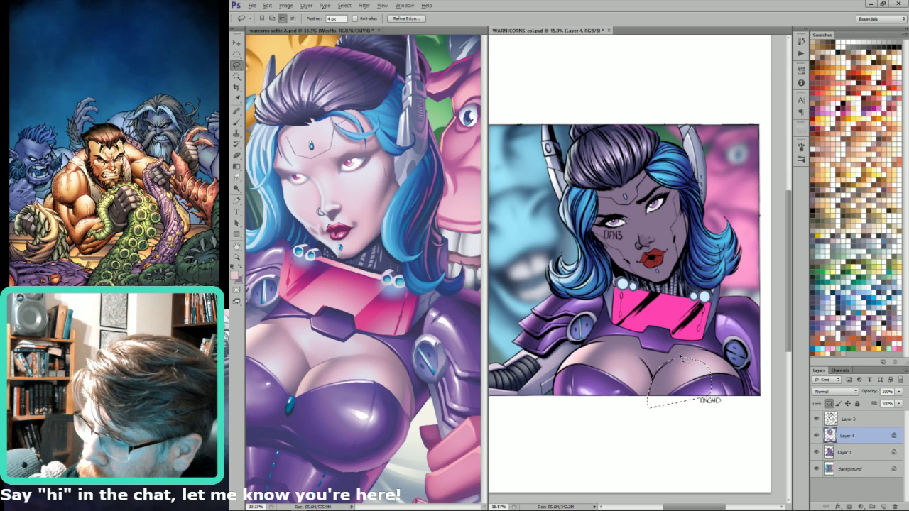
mouse_move(669, 361)
left_mouse_down()
mouse_move(652, 405)
mouse_move(646, 372)
left_mouse_up()
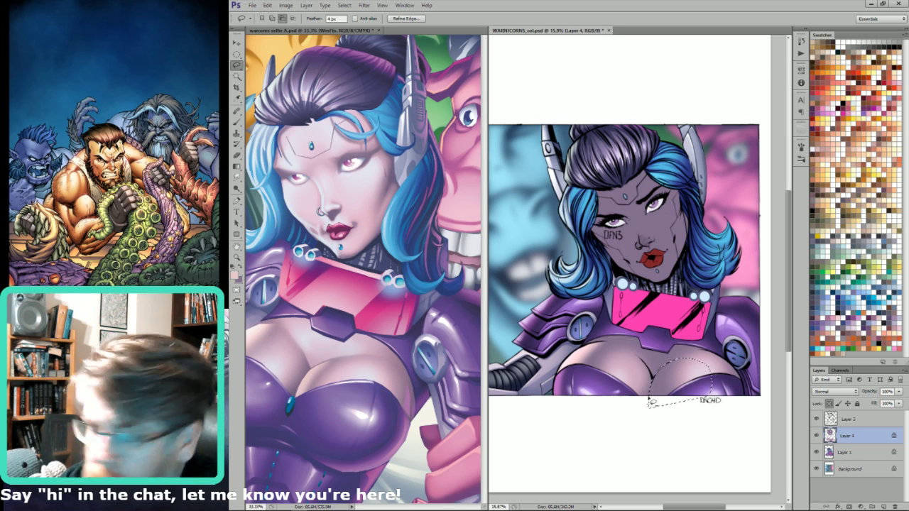
key("ctrl+d")
key("b")
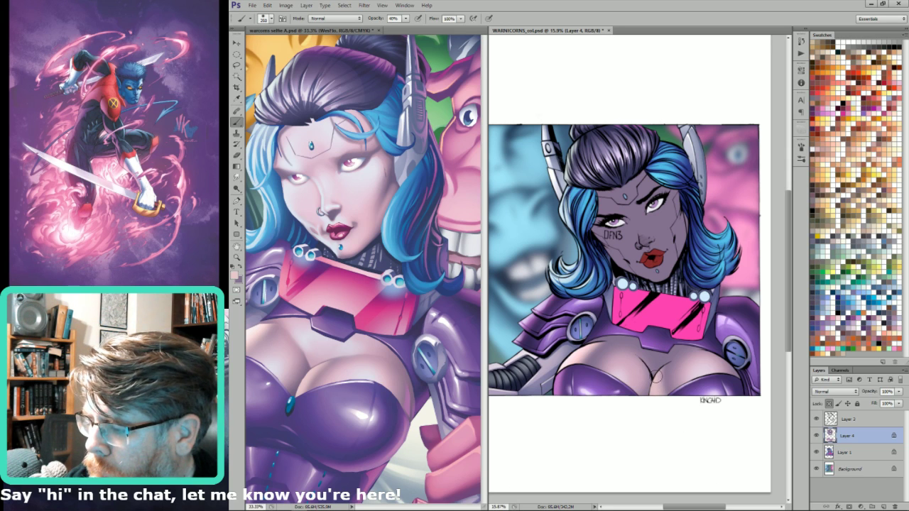
key("bracketleft")
key("bracketleft")
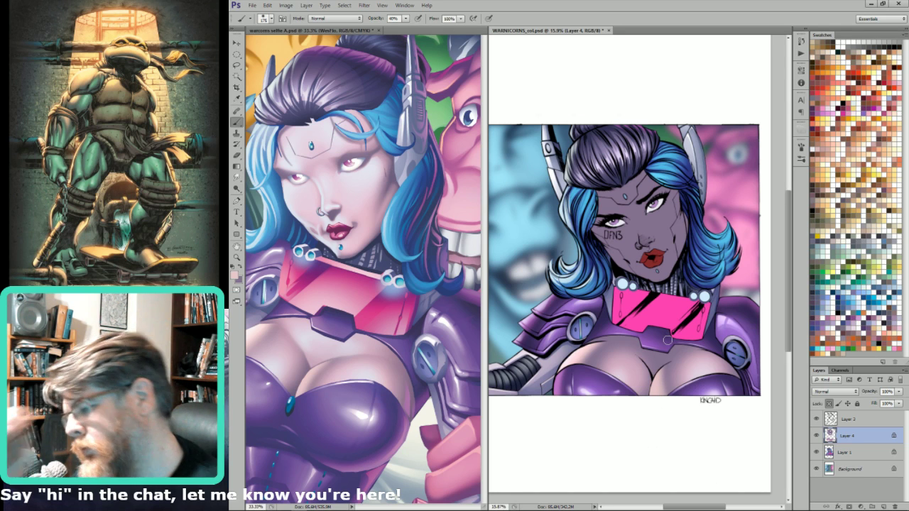
key("l")
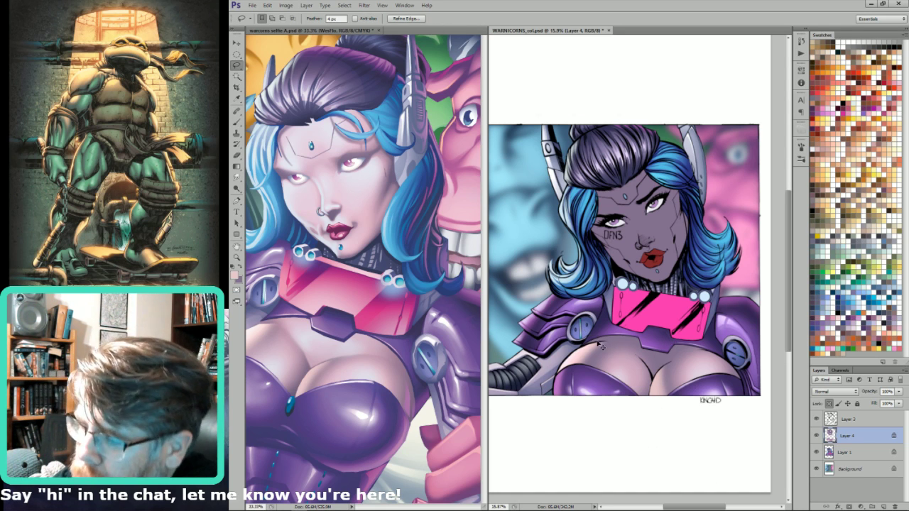
key("ctrl+d")
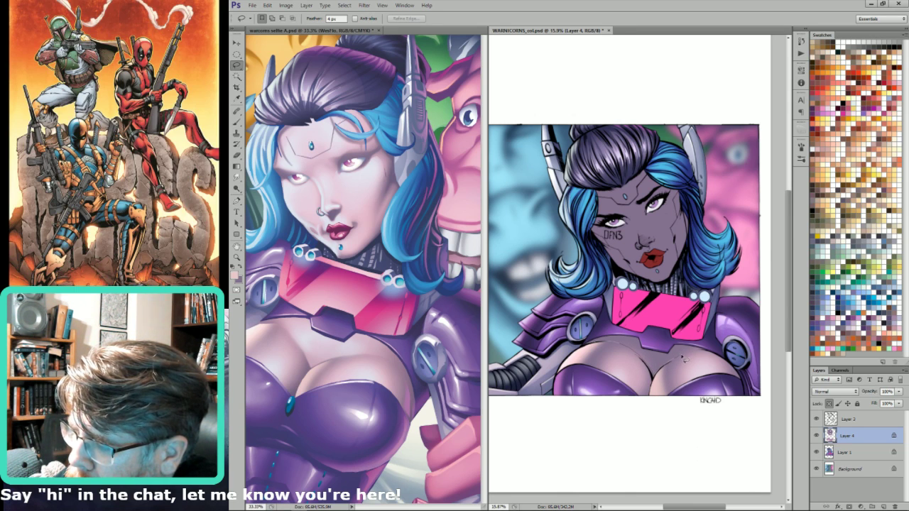
- Lasso the upper chest below the collar armour and brush it at 40% opacity with a pale skin tone sampled from the reference
mouse_move(705, 355)
left_mouse_down()
mouse_move(676, 334)
mouse_move(593, 340)
mouse_move(637, 355)
mouse_move(658, 377)
mouse_move(658, 355)
left_mouse_up()
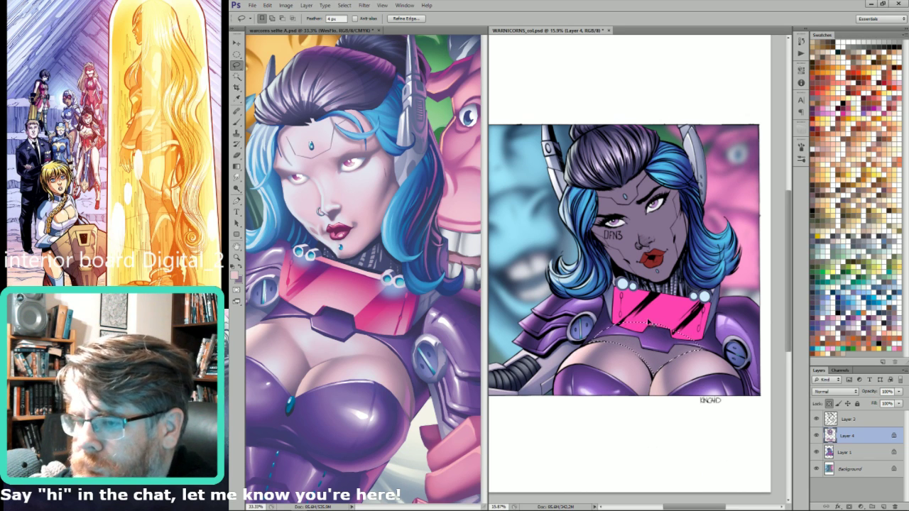
key("b")
key("i")
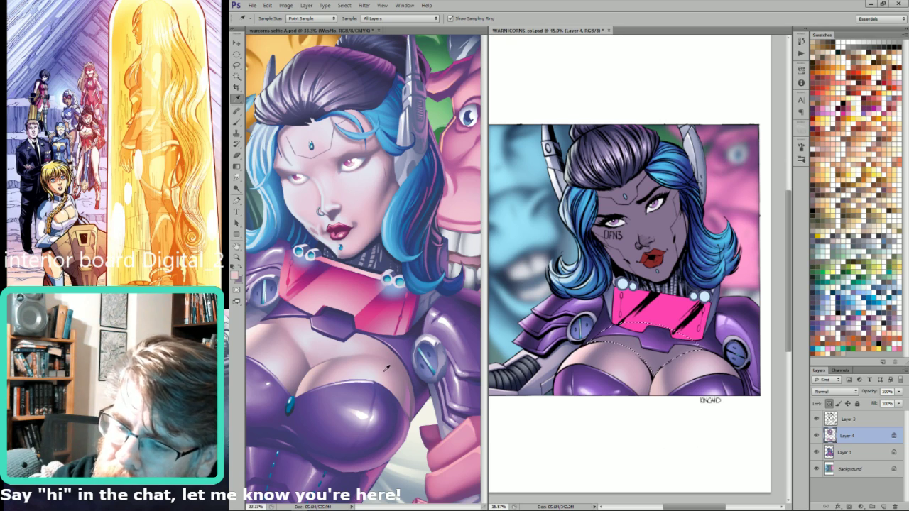
left_click(371, 369)
key("b")
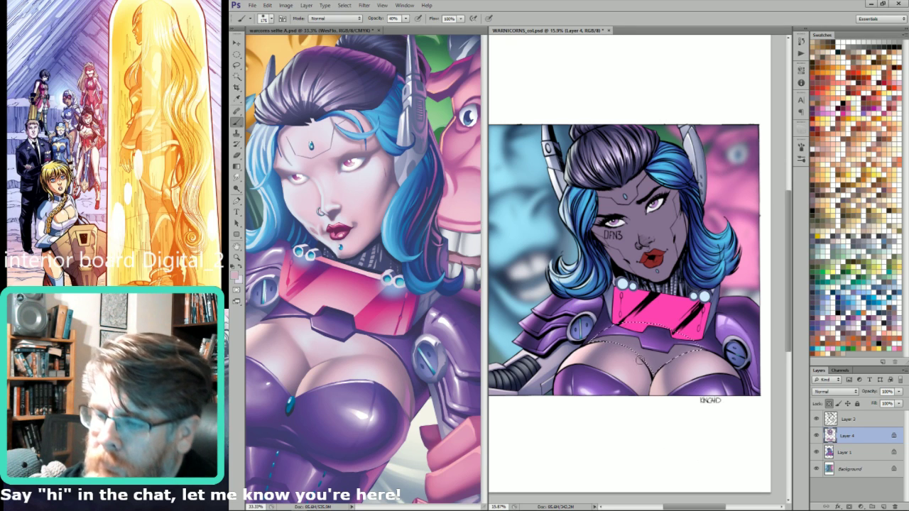
key("bracketright")
key("bracketright")
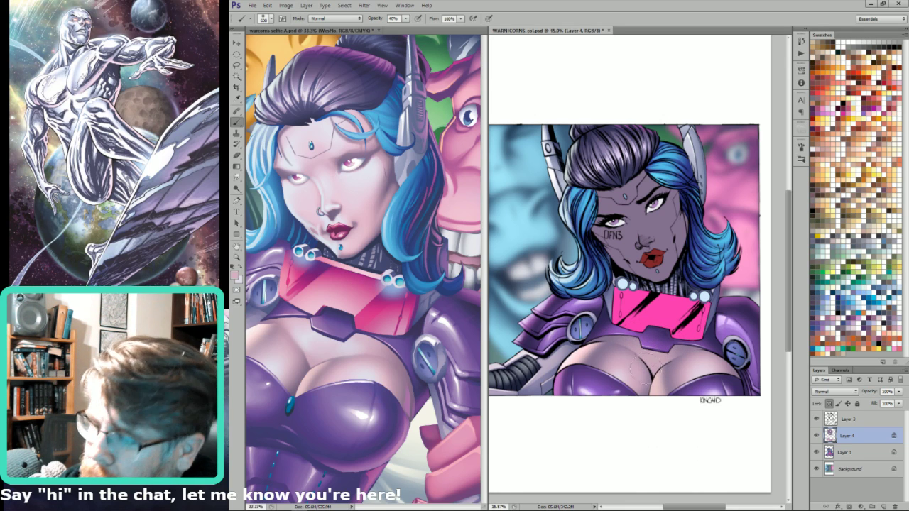
- Blend highlights across the chest in Hard Light mode at 40% opacity, using tones sampled from the painted skin and progressively smaller brushes
key("x")
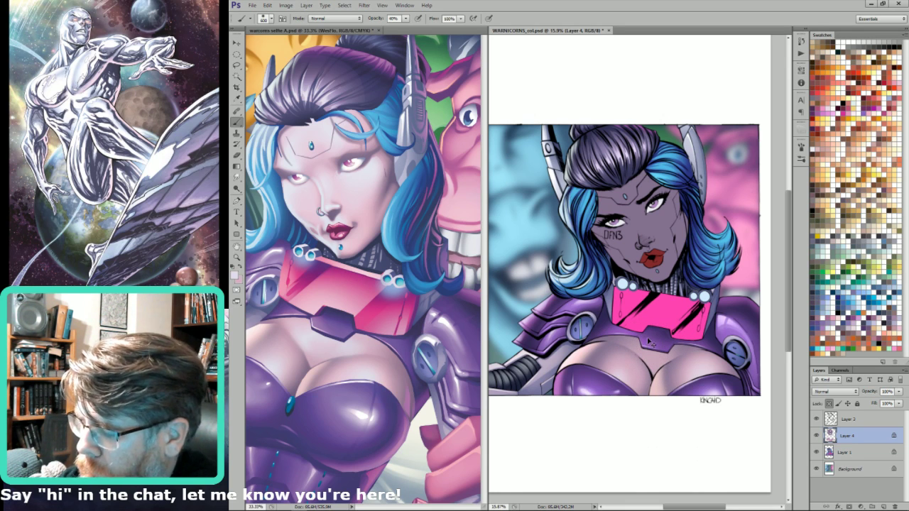
key("shift+alt+h")
left_click(627, 360, "alt")
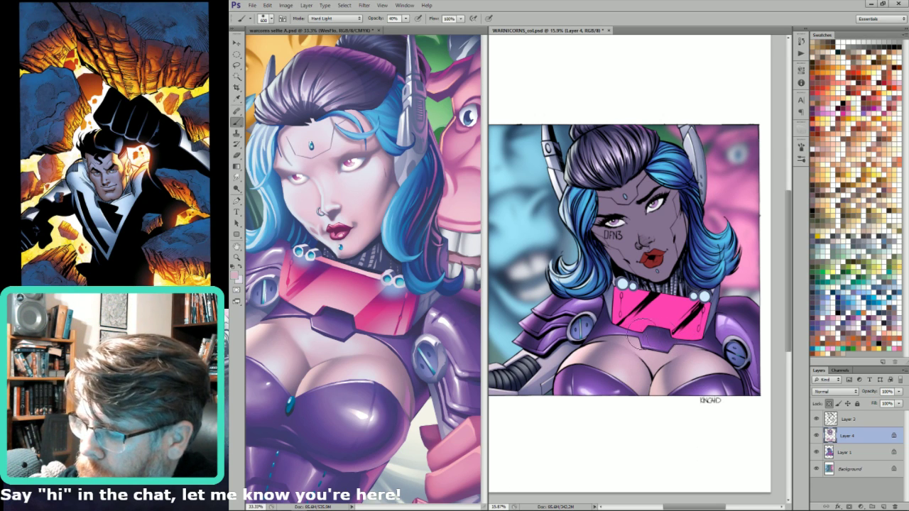
left_click(621, 361, "alt")
key("bracketleft")
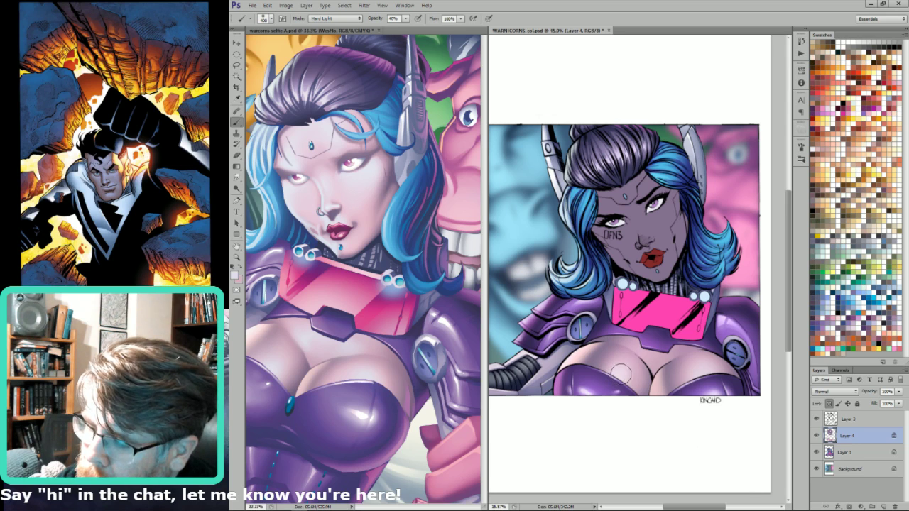
key("bracketleft")
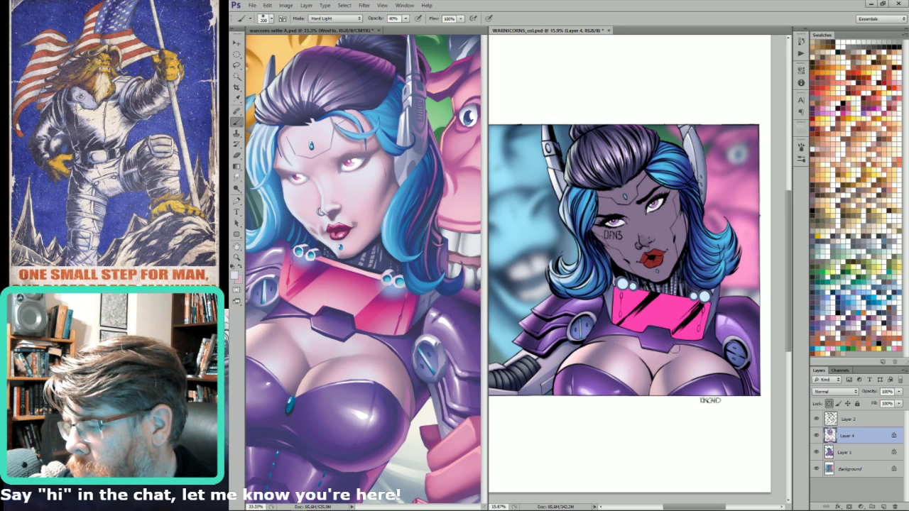
left_click(650, 358, "alt")
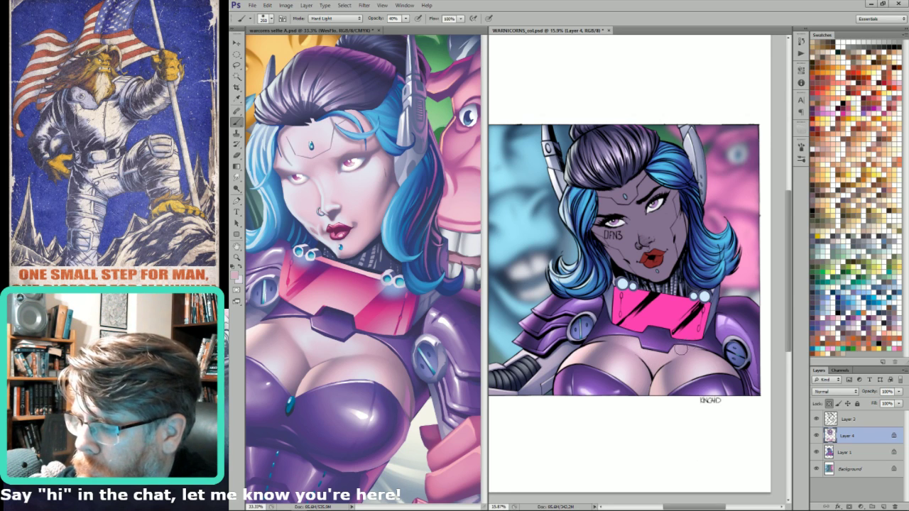
key("x")
key("bracketleft")
key("bracketleft")
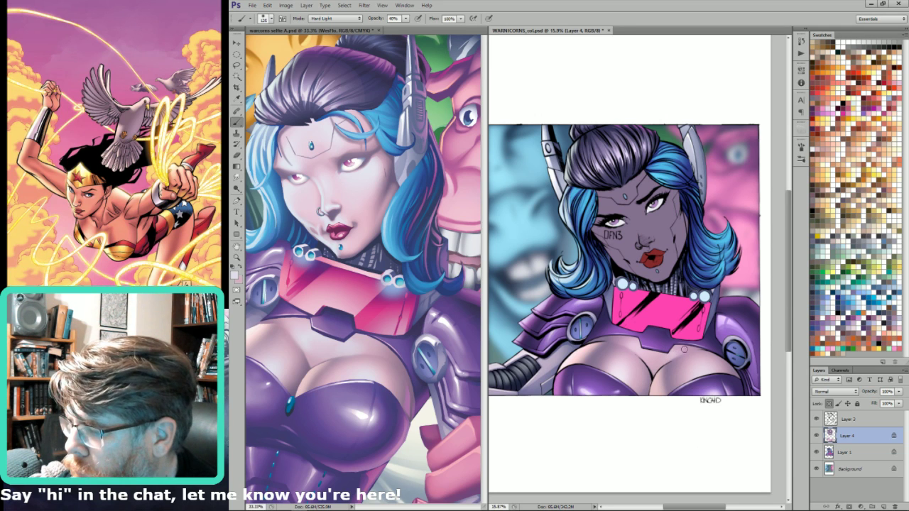
left_click(673, 349, "alt")
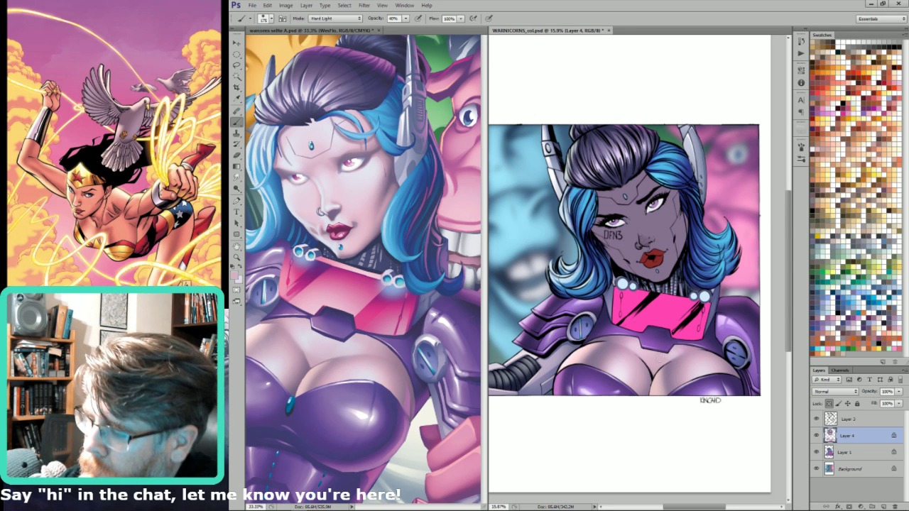
- Return the brush to Normal mode and touch up the chest skin with the pale lavender tone at 40% opacity
left_click_drag(671, 154, 634, 207)
left_click_drag(659, 164, 564, 414)
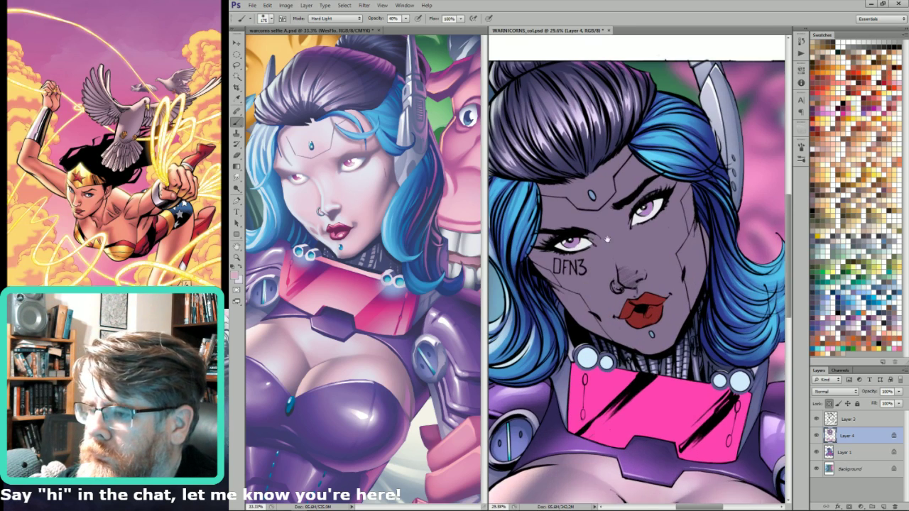
left_click_drag(632, 174, 654, 213)
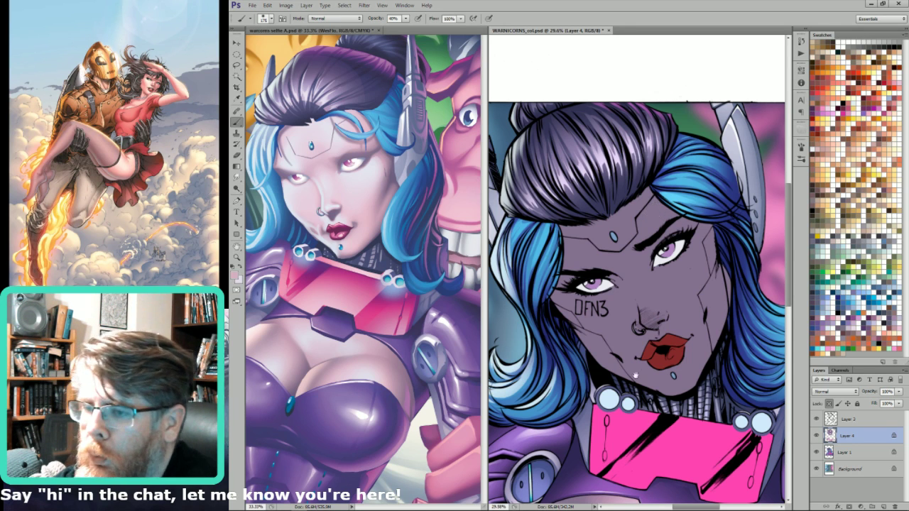
left_click_drag(647, 375, 581, 151)
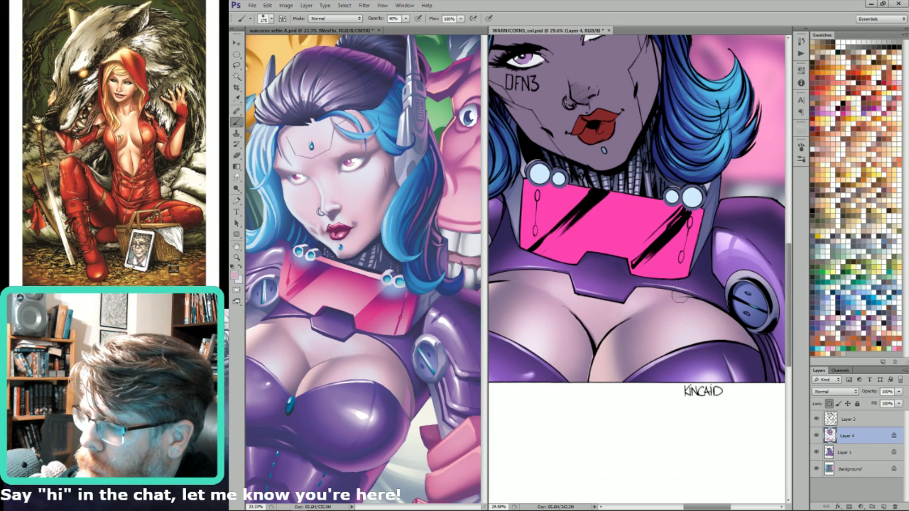
key("x")
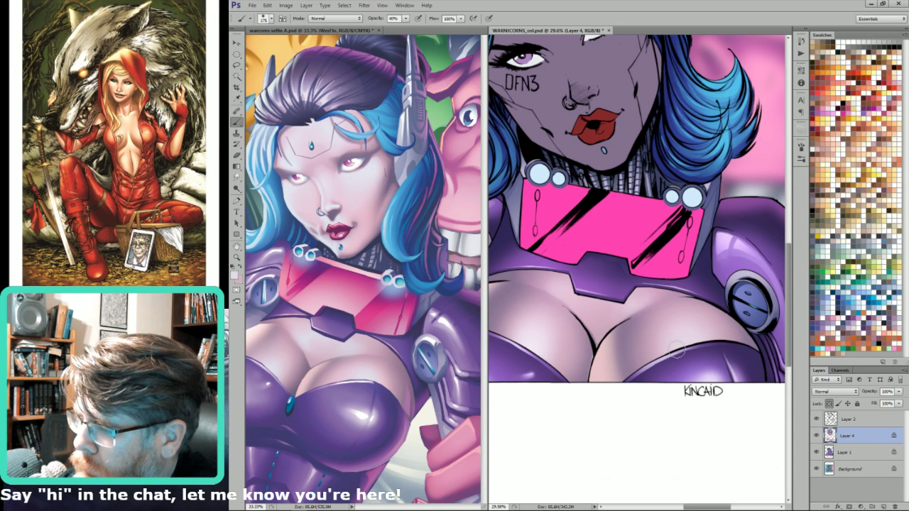
left_click_drag(648, 234, 711, 503)
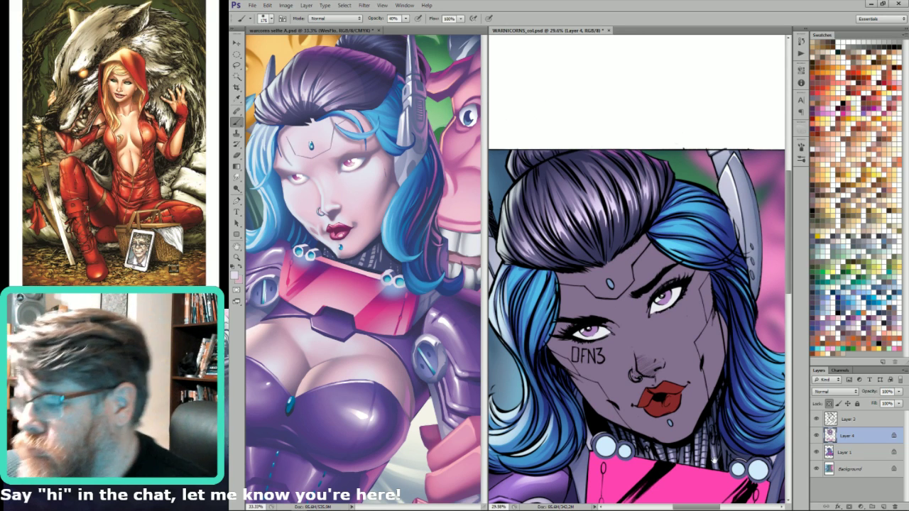
- Lasso the forehead and the side of the face beyond the nose ridge, down to the chin, with a 4 px feather
key("l")
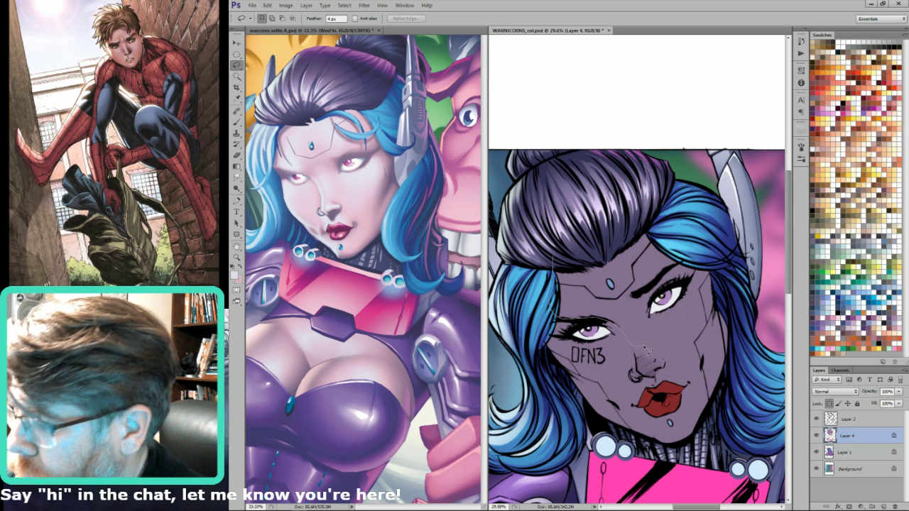
mouse_move(645, 325)
left_mouse_down()
mouse_move(654, 294)
mouse_move(694, 270)
mouse_move(612, 215)
mouse_move(553, 284)
left_mouse_up()
left_click_drag(644, 329, 699, 273)
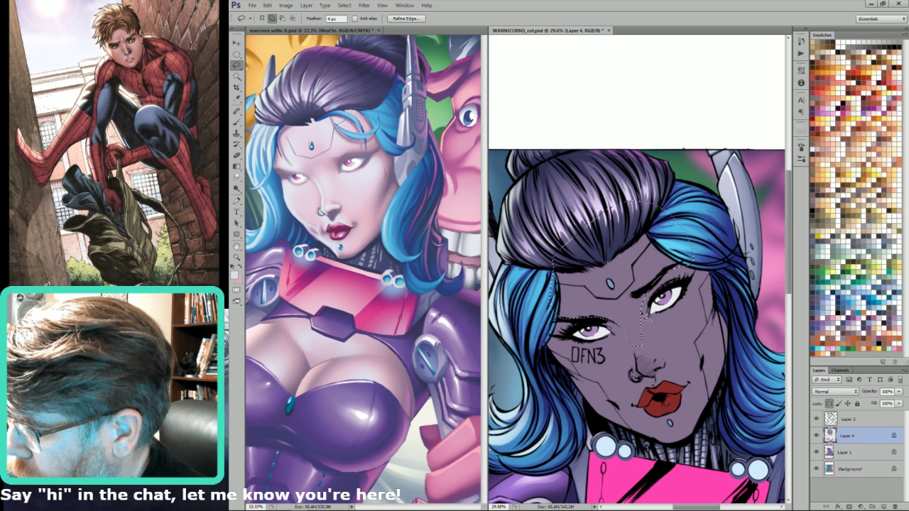
left_click_drag(644, 319, 670, 284)
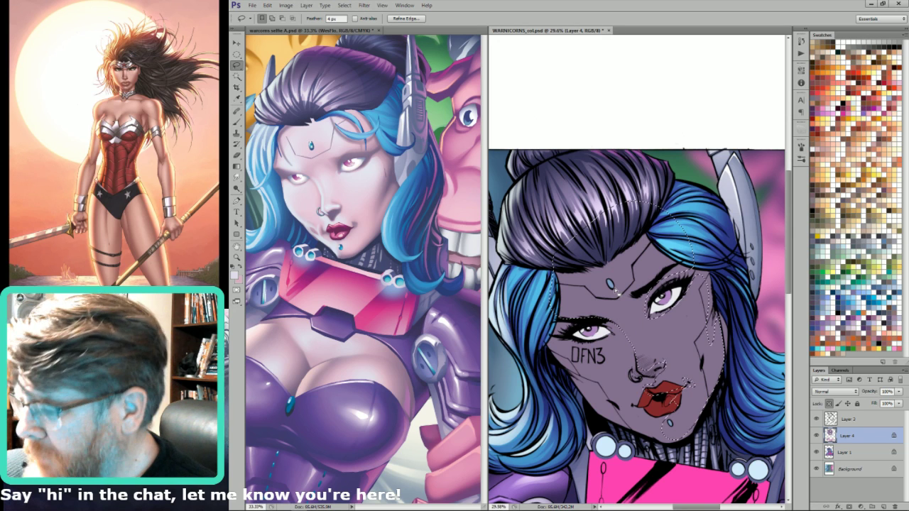
- Brush a first pale pink skin tone onto the forehead with a large soft brush at 40% opacity
key("ctrl+d")
key("b")
key("bracketright")
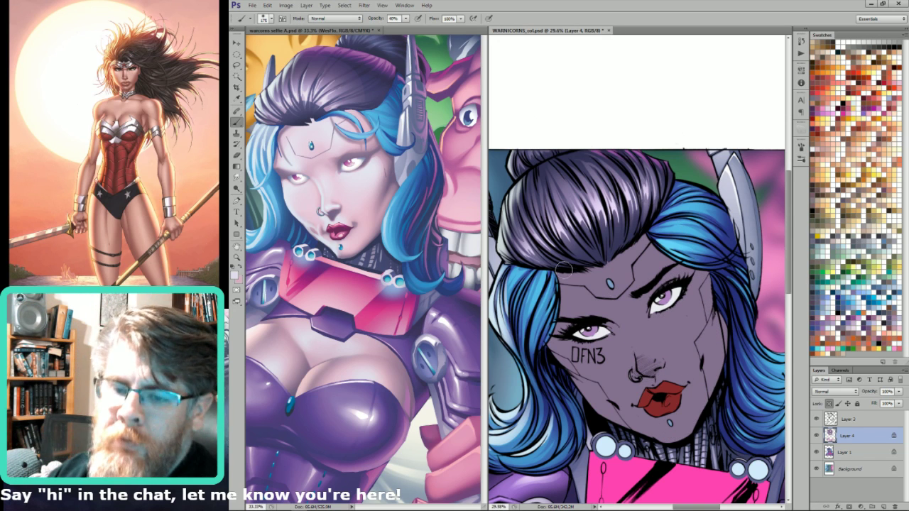
left_click(586, 286, "alt")
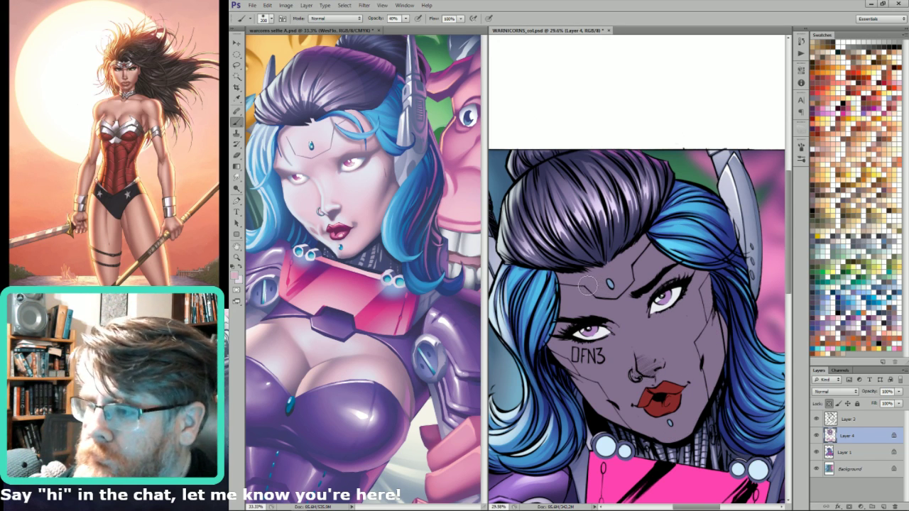
key("bracketright")
key("bracketright")
key("bracketright")
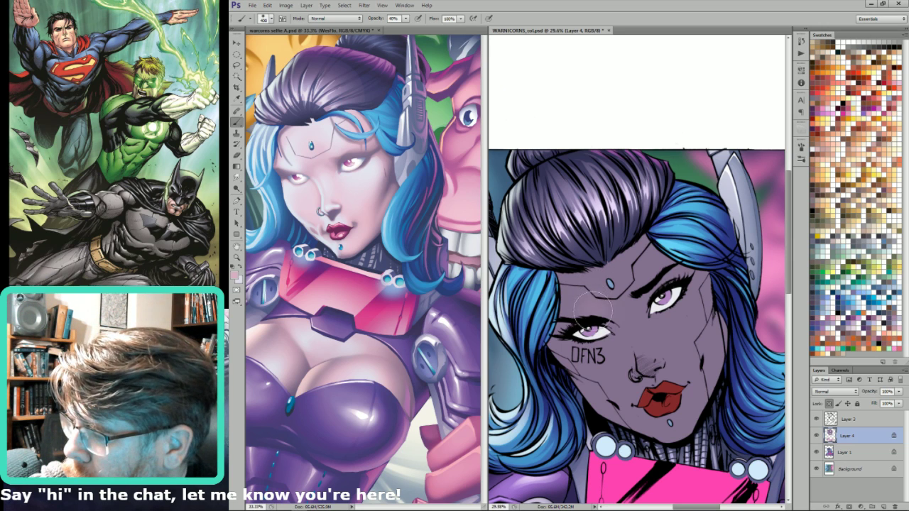
- Raise the brush opacity to 80% and build up the pale pink highlight across the forehead and around its gem
key("bracketleft")
key("bracketleft")
key("8")
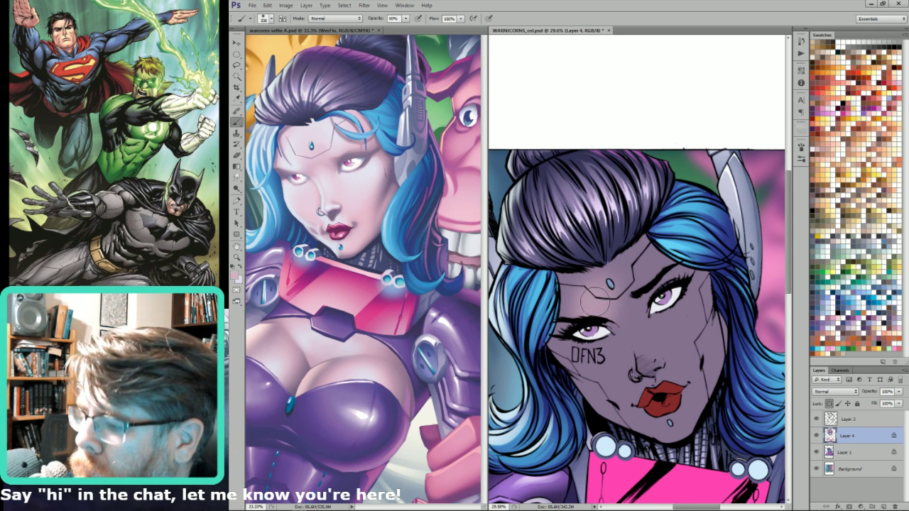
left_click_drag(602, 310, 582, 320)
key("bracketright")
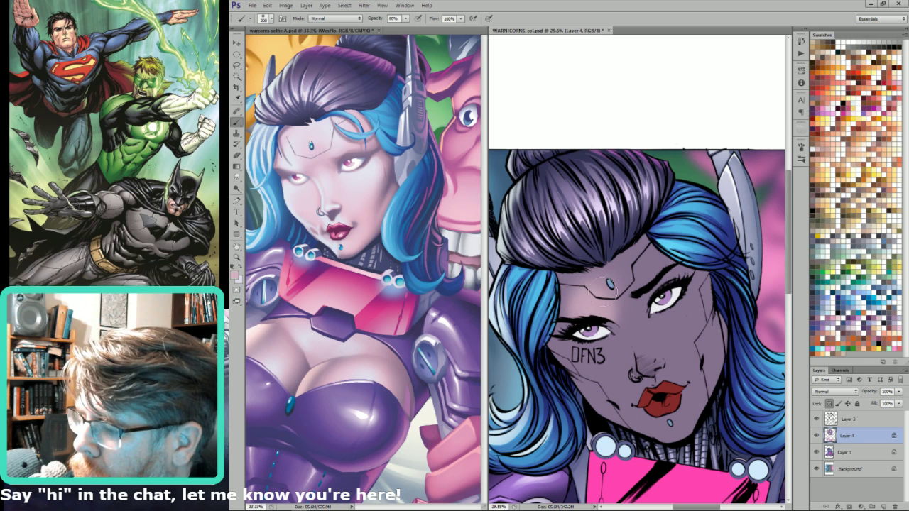
left_click_drag(599, 283, 587, 298)
key("bracketright")
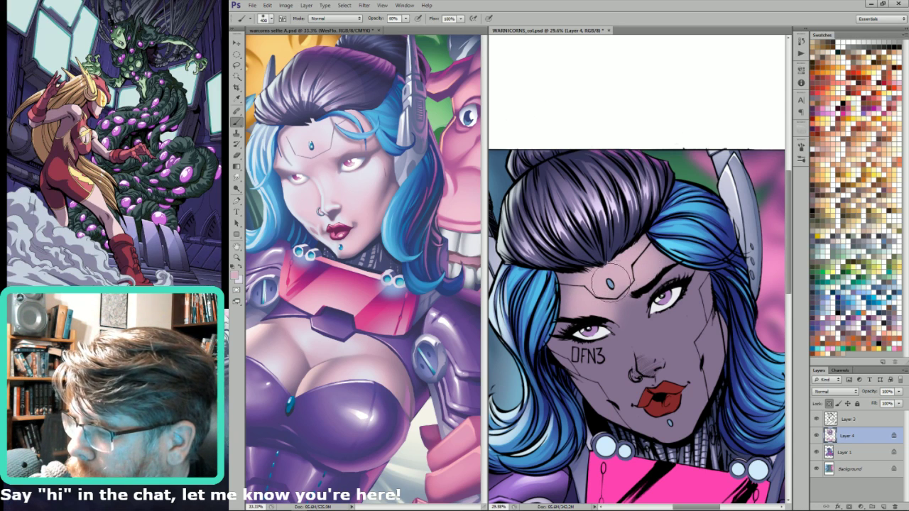
key("bracketleft")
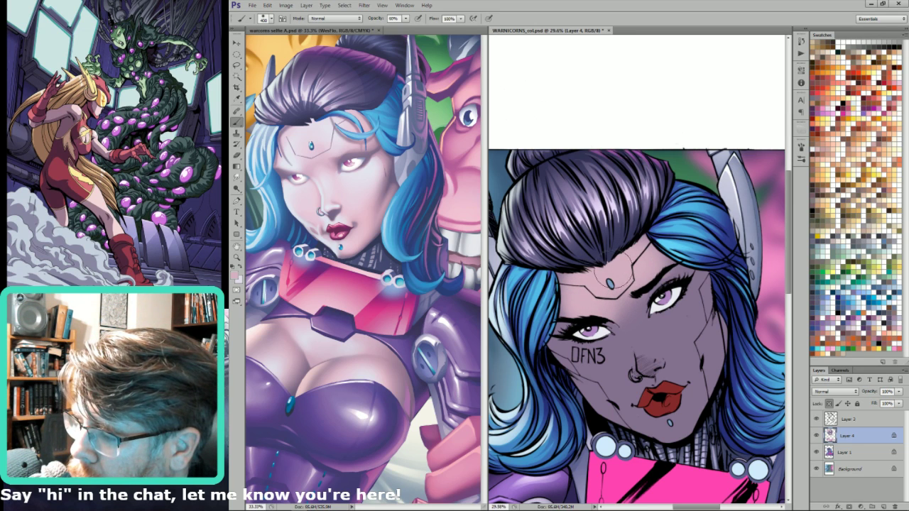
- Refine the forehead highlight between the gem and the raised eyebrow with progressively smaller brush sizes
key("bracketright")
key("bracketleft")
key("bracketleft")
key("bracketleft")
key("bracketleft")
key("bracketleft")
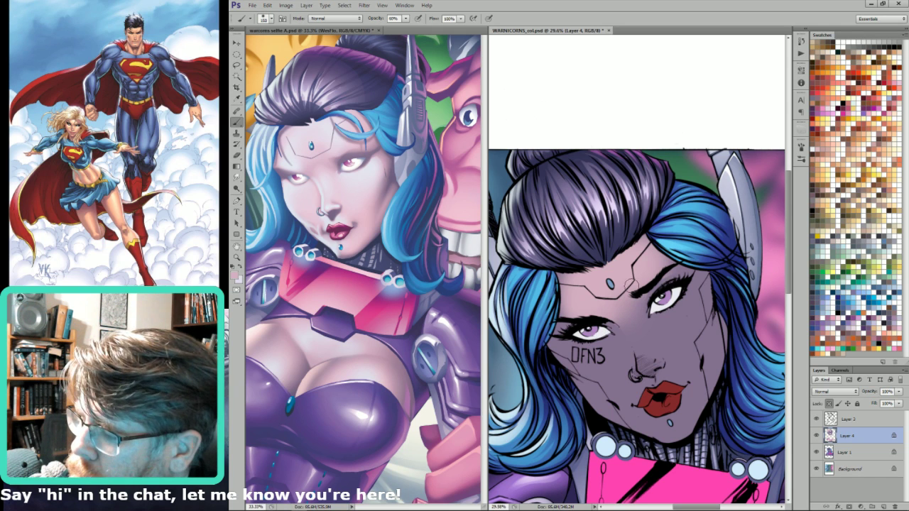
key("bracketleft")
key("bracketleft")
key("bracketleft")
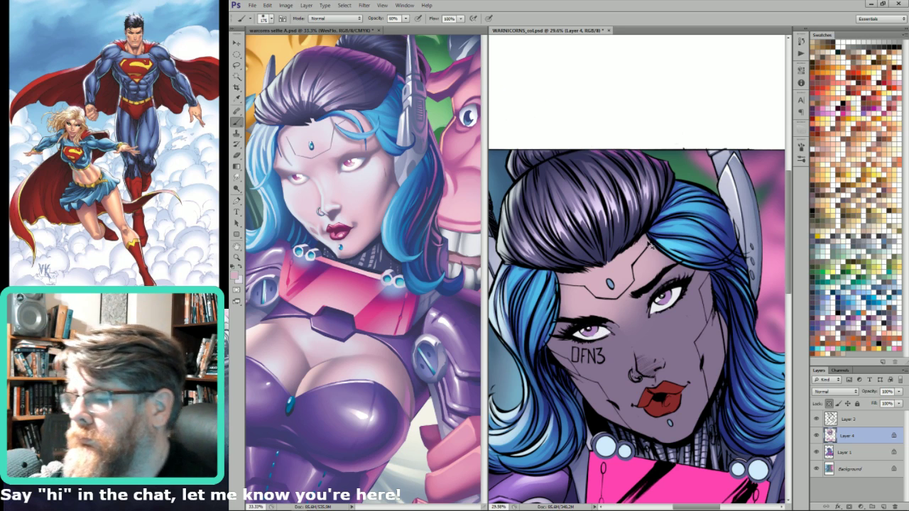
- Touch up the forehead highlight around the gem with a soft brush, alternating between the two pale pink tones, and clear the selection
key("ctrl+h")
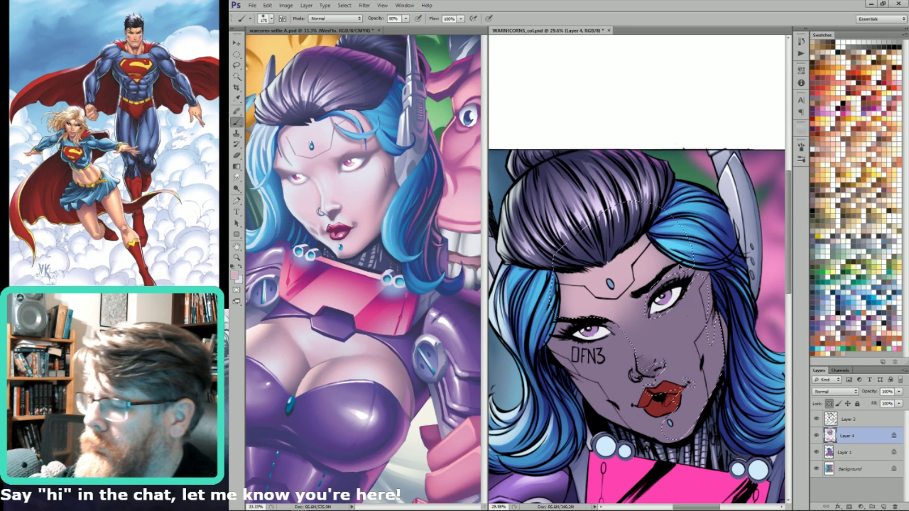
key("l")
left_click_drag(679, 271, 629, 268)
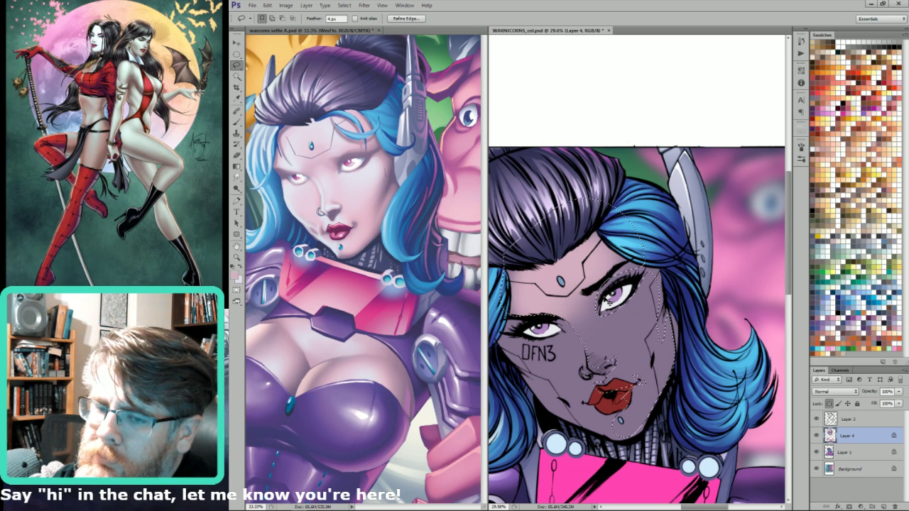
key("b")
key("]")
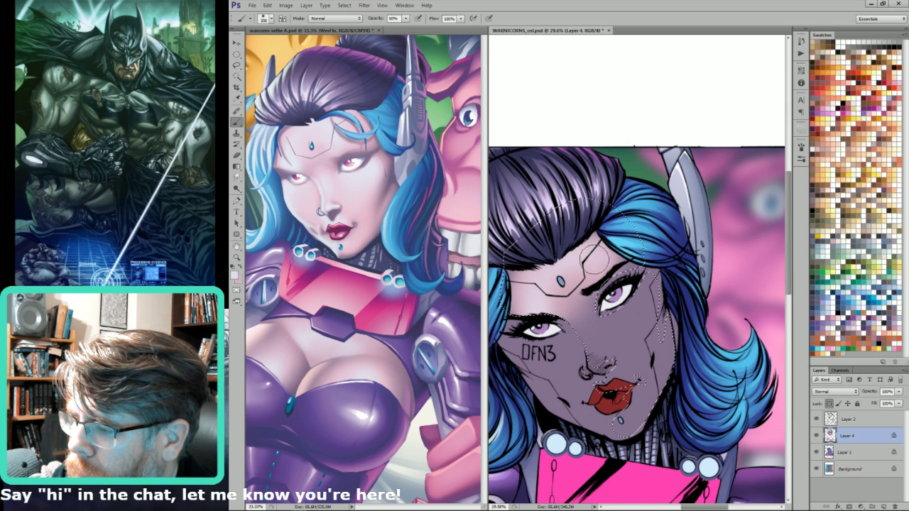
key("x")
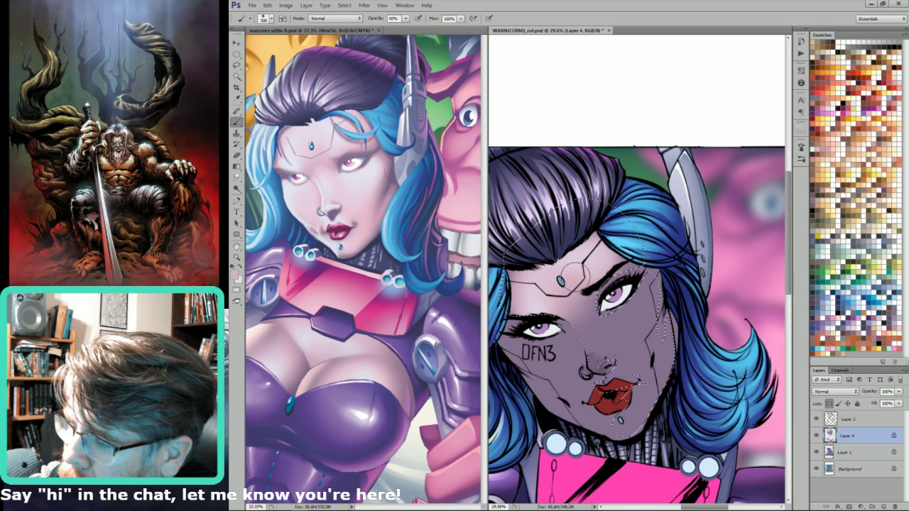
key("x")
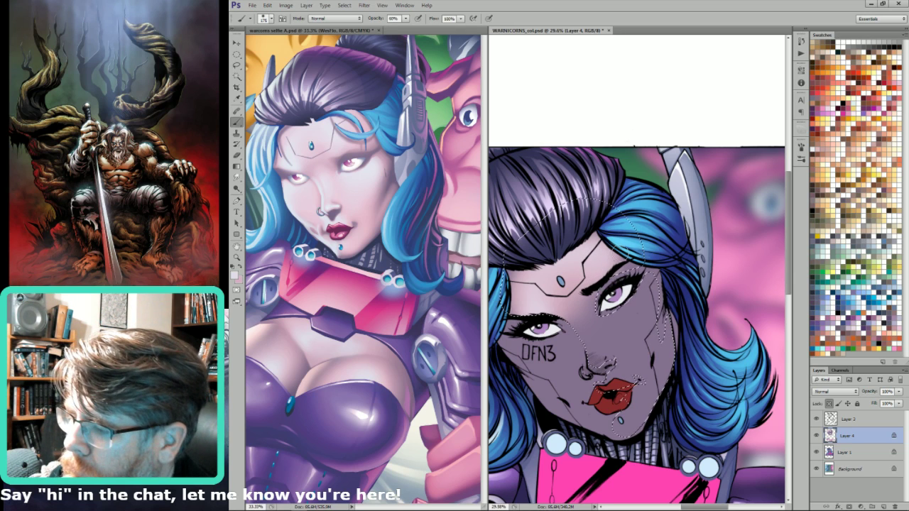
key("x")
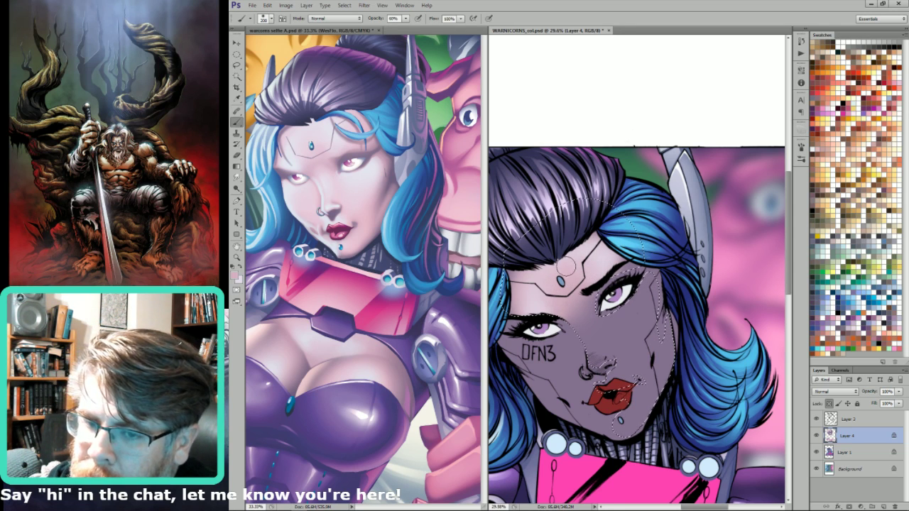
key("ctrl+d")
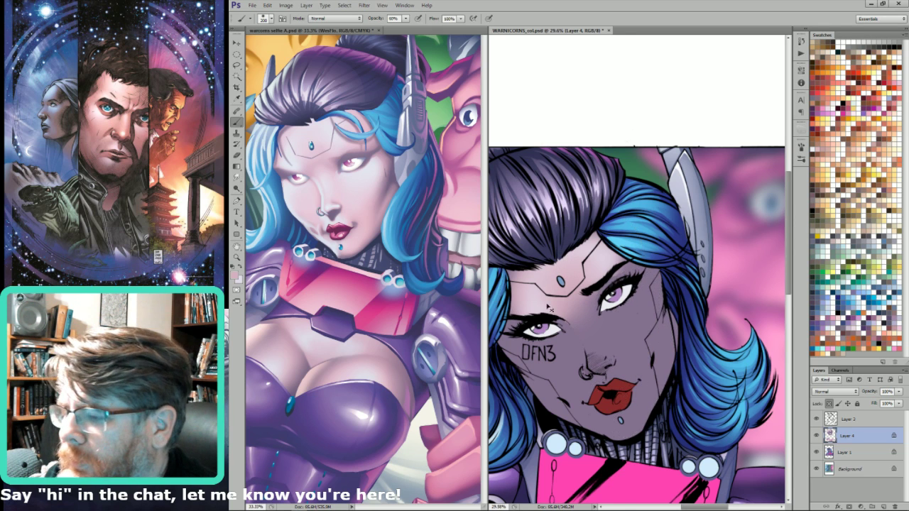
key("x")
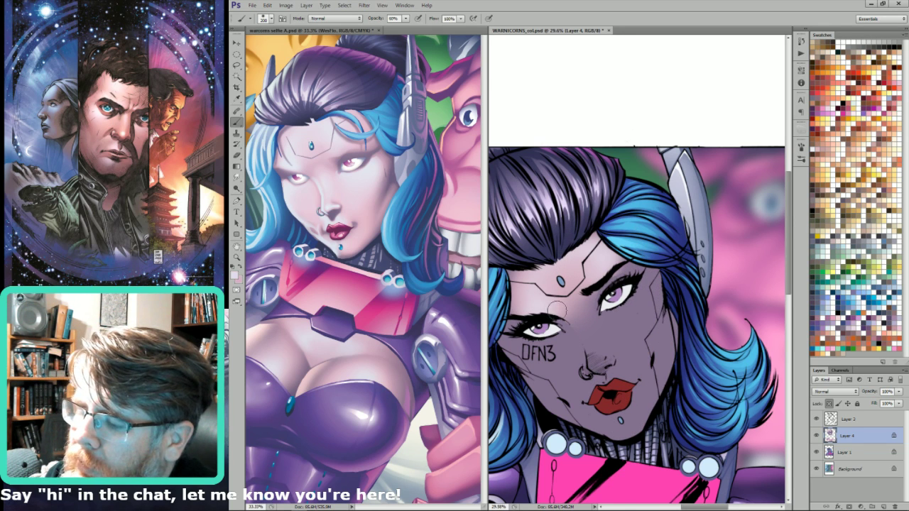
key("x")
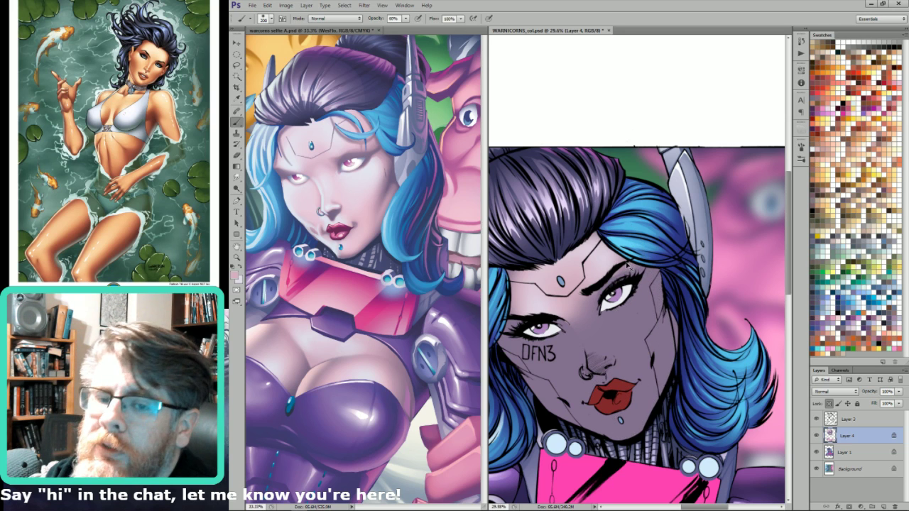
key("ctrl+d")
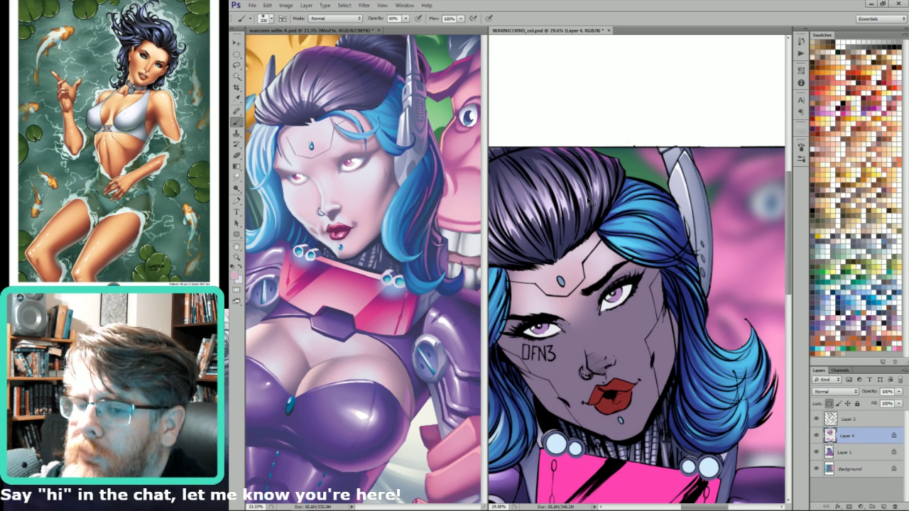
key("ctrl+shift+d")
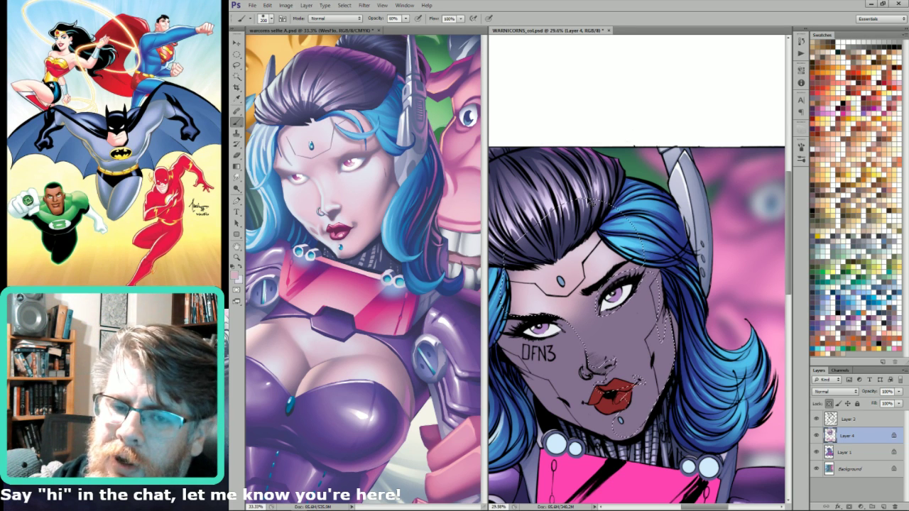
key("ctrl+d")
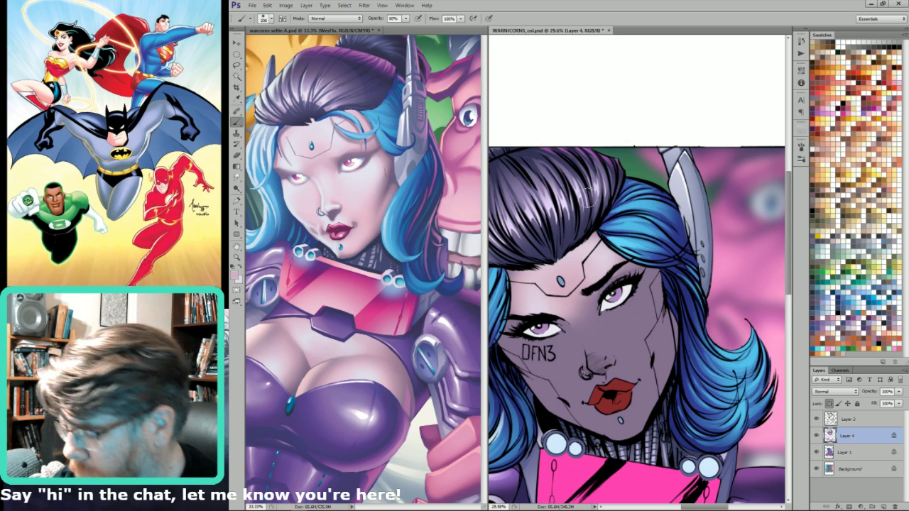
- Lasso the face plane from the brow along the nose ridge and across the cheek with a 4 px feather
left_click_drag(616, 303, 608, 273)
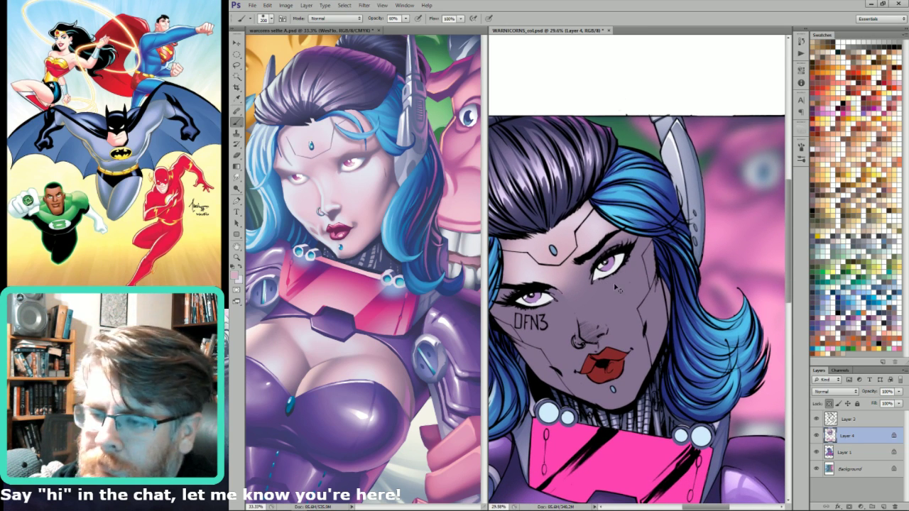
key("l")
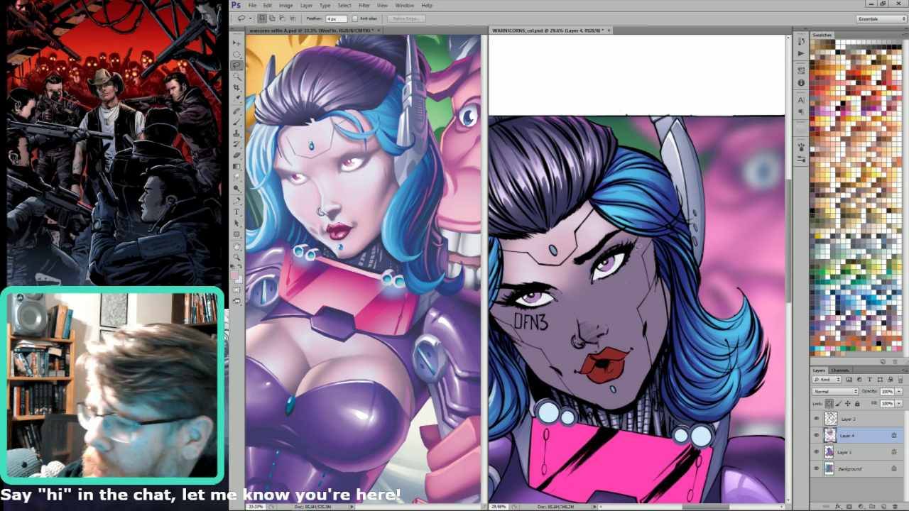
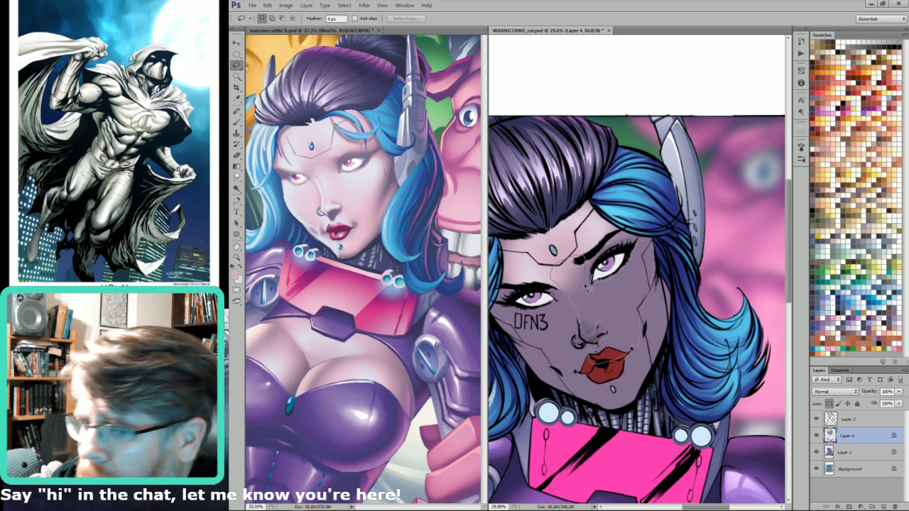
left_click_drag(592, 290, 583, 298)
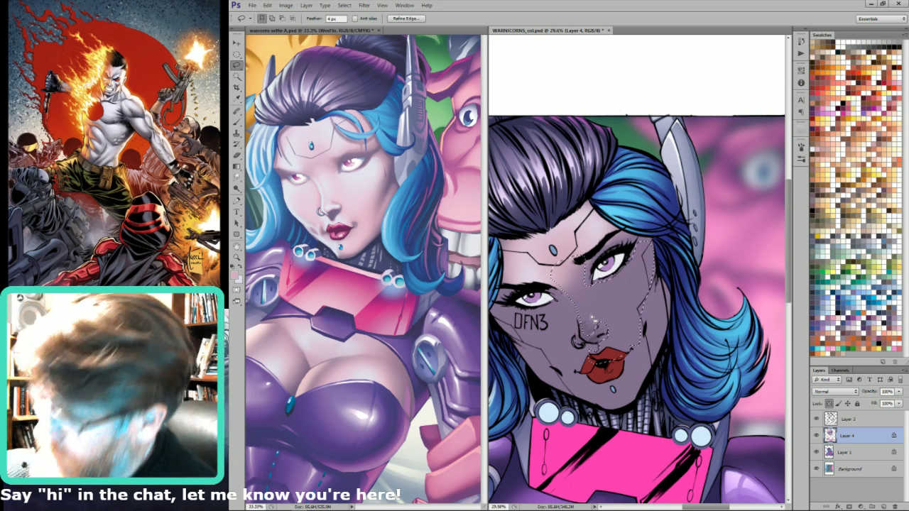
key("shift")
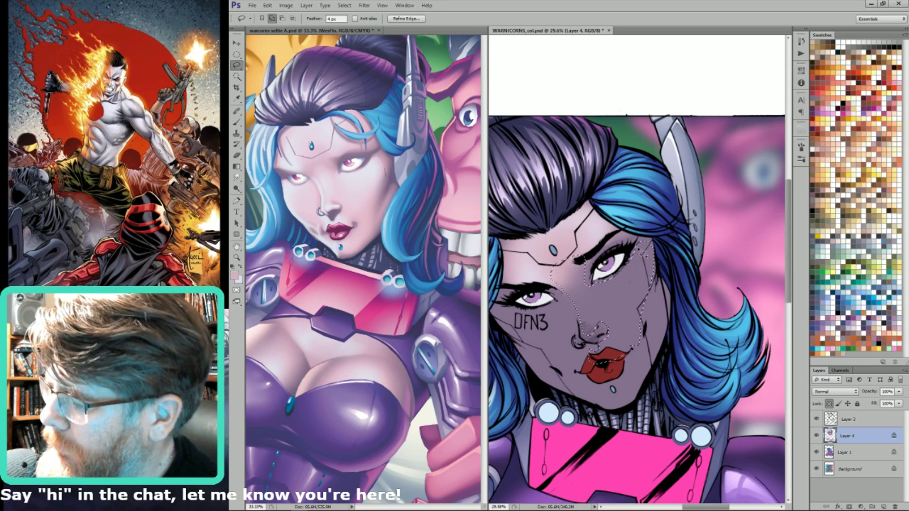
key("ctrl+d")
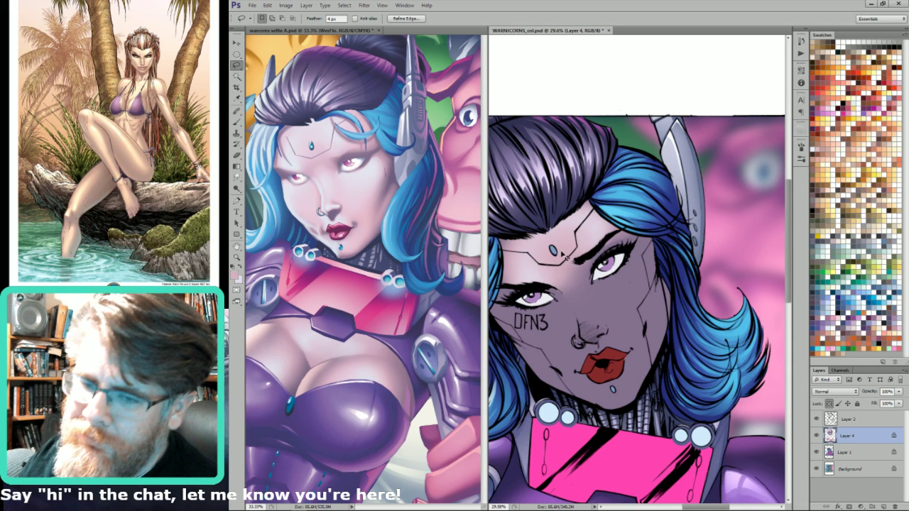
key("ctrl+z")
- Extend the selection along the nose ridge and around the mouth to the chin and jaw, and hide its edges
mouse_move(584, 331)
left_mouse_down()
mouse_move(594, 348)
mouse_move(608, 331)
mouse_move(580, 341)
mouse_move(561, 265)
left_mouse_up()
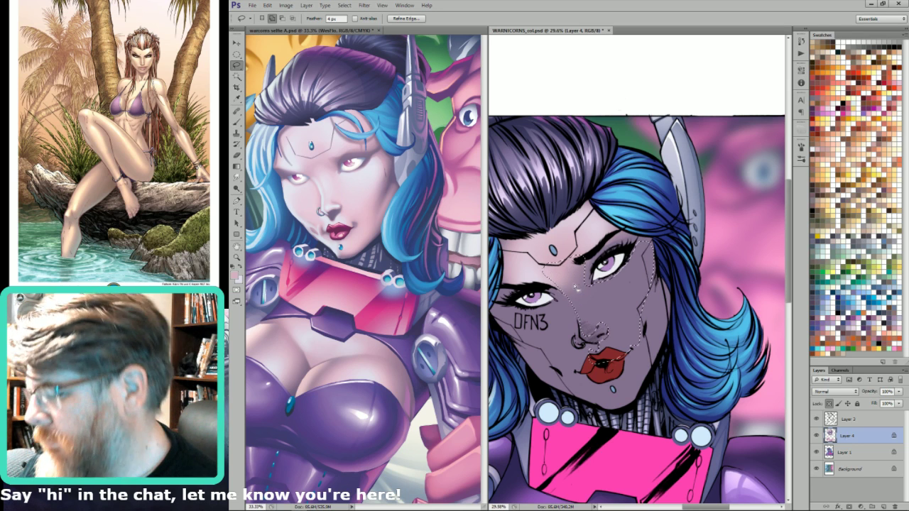
key("b")
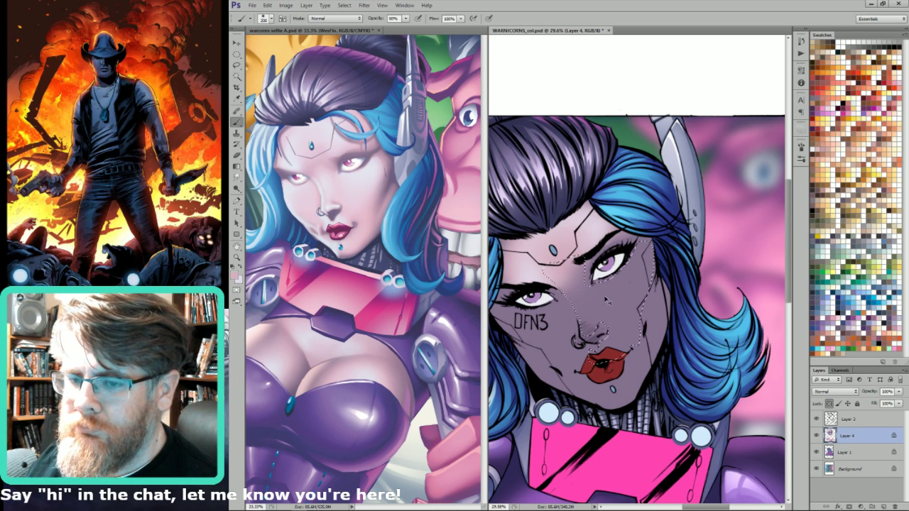
key("l")
key("ctrl+d")
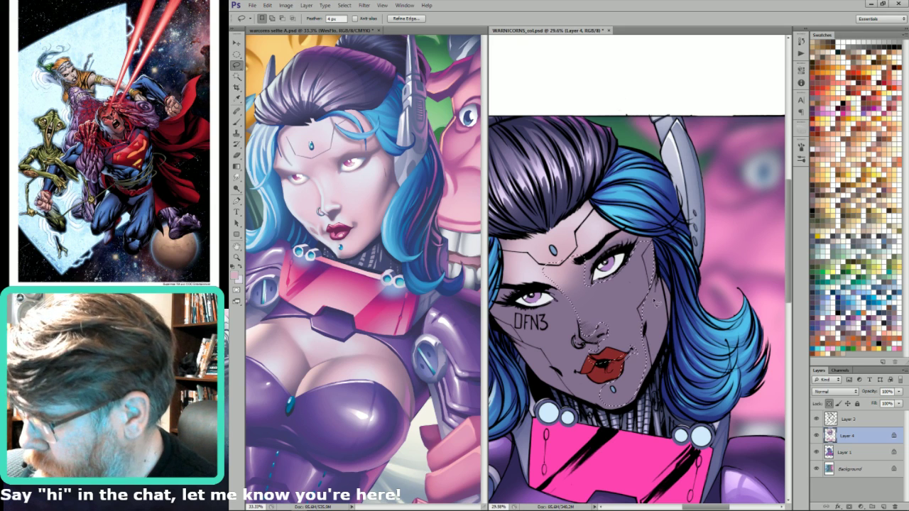
- Brush a pale pink tone onto the cheek under the raised eye and, with a smaller brush, along the nose
key("b")
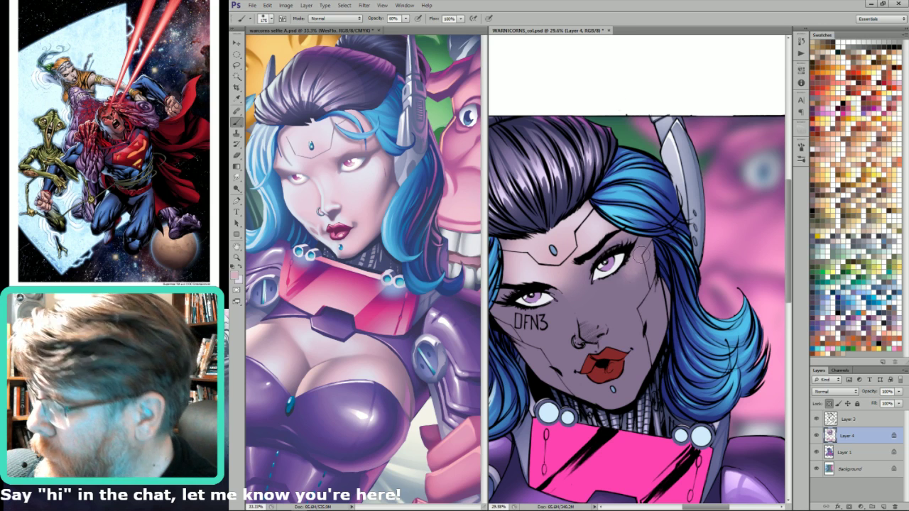
left_click_drag(631, 273, 624, 279)
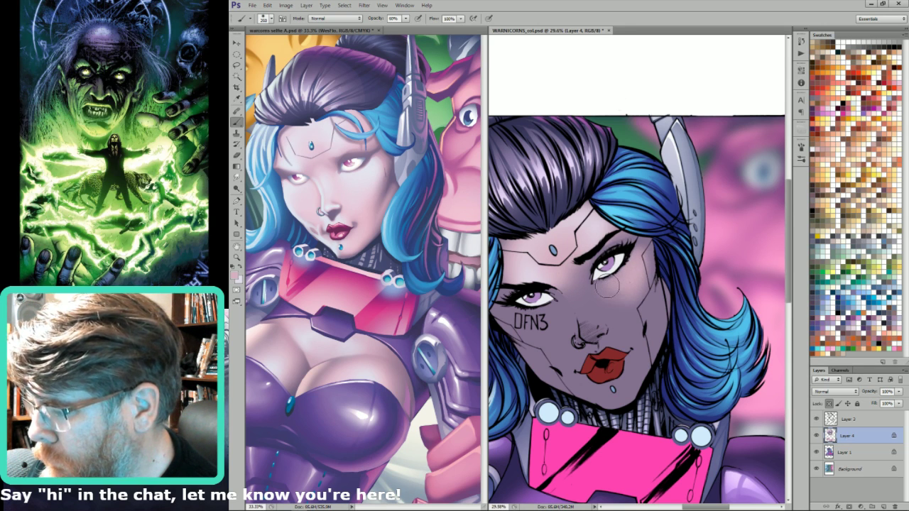
key("bracketleft")
key("bracketleft")
key("bracketleft")
key("bracketleft")
key("bracketleft")
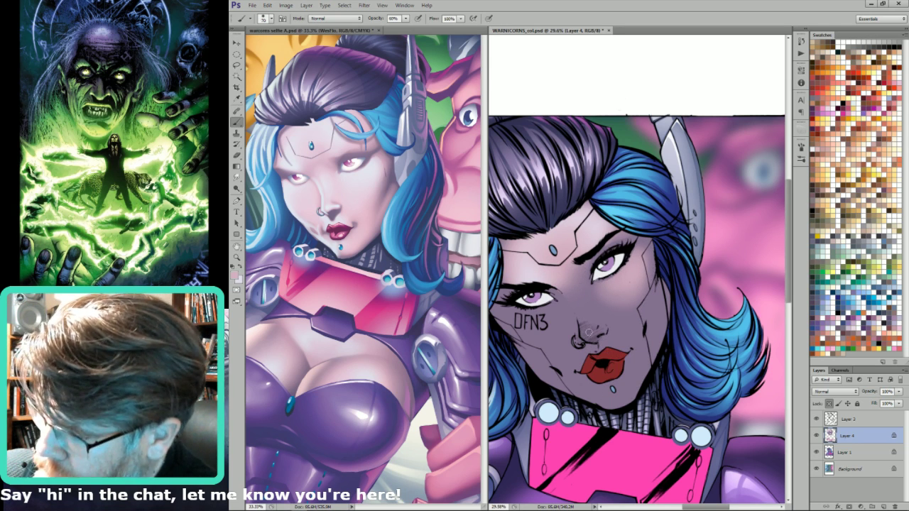
left_click_drag(588, 333, 591, 331)
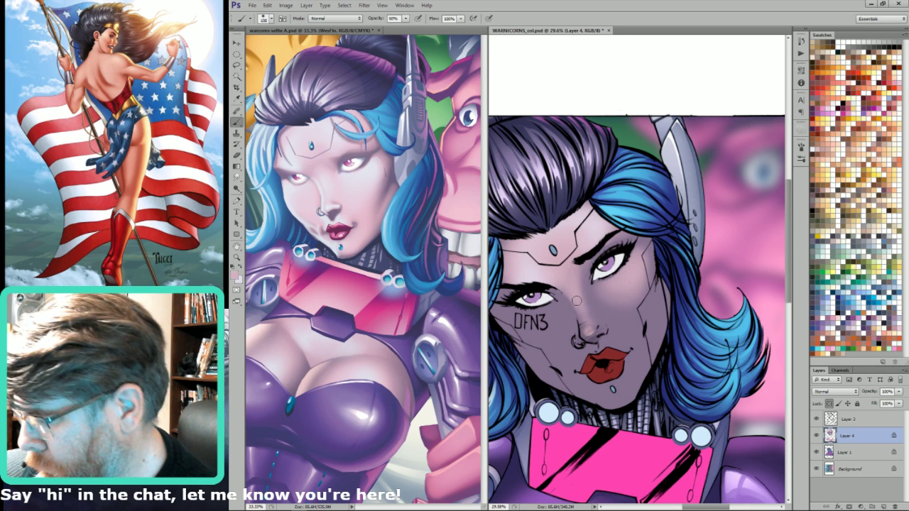
- Paint a pale pink highlight on the skin between the nose and the upper lip with a smaller brush
key("bracketleft")
key("bracketleft")
left_click_drag(600, 354, 595, 354)
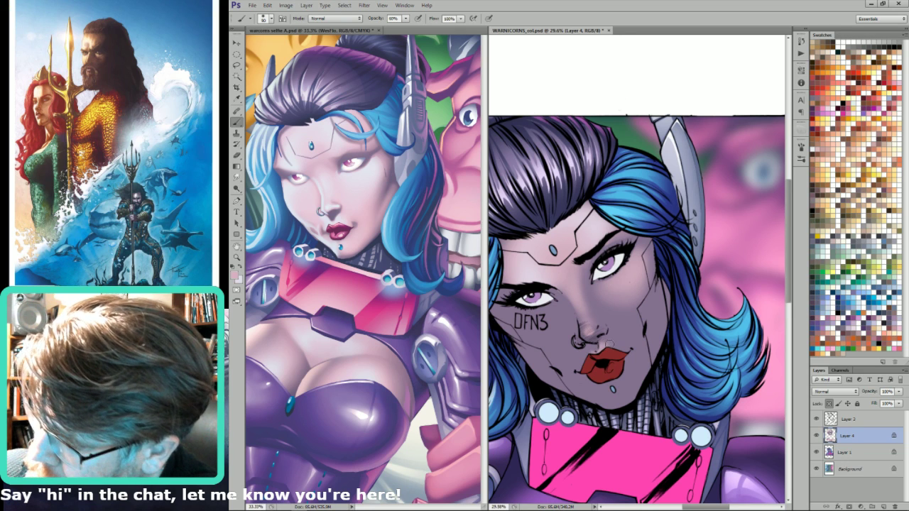
- Brush pale pink highlights onto the chin around the piercing below the lower lip, varying the brush size
key("bracketright")
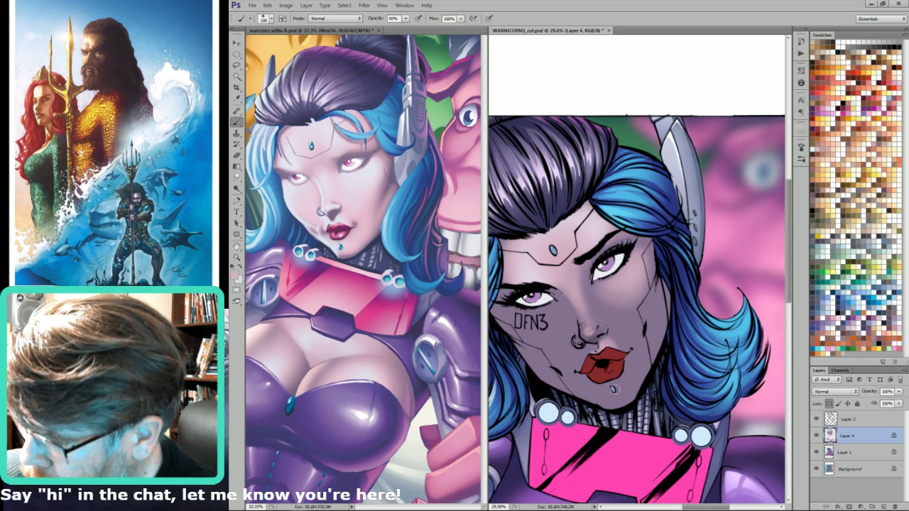
key("bracketright")
key("bracketright")
key("bracketright")
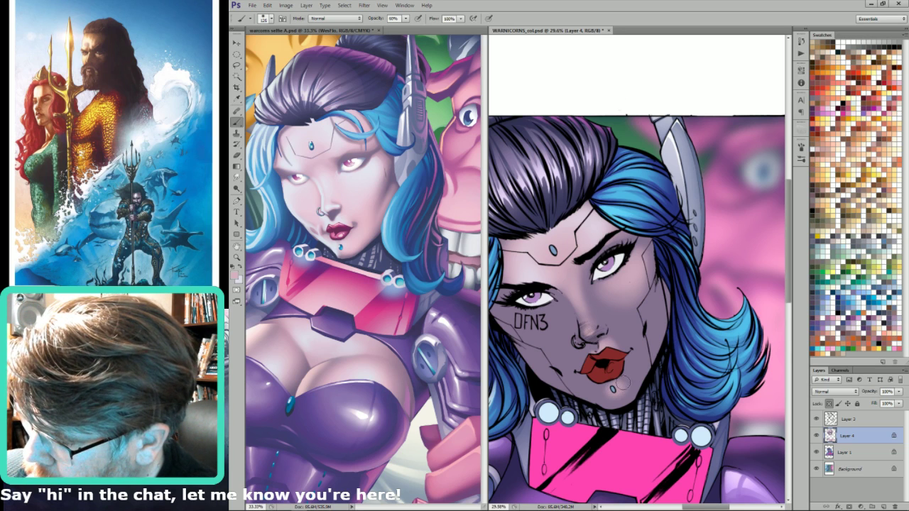
key("bracketleft")
key("bracketleft")
key("bracketleft")
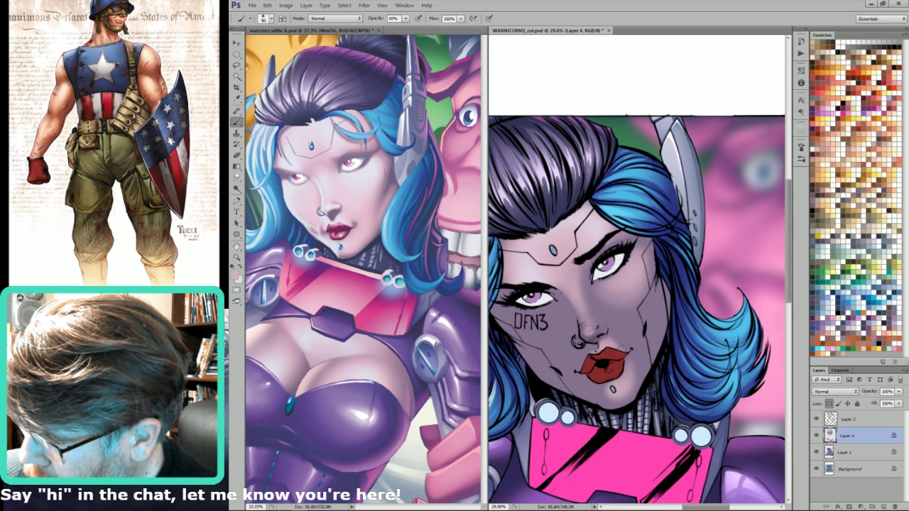
- Refine the pale pink shading beside the nostril and around the corner of the mouth with small brush sizes
key("bracketright")
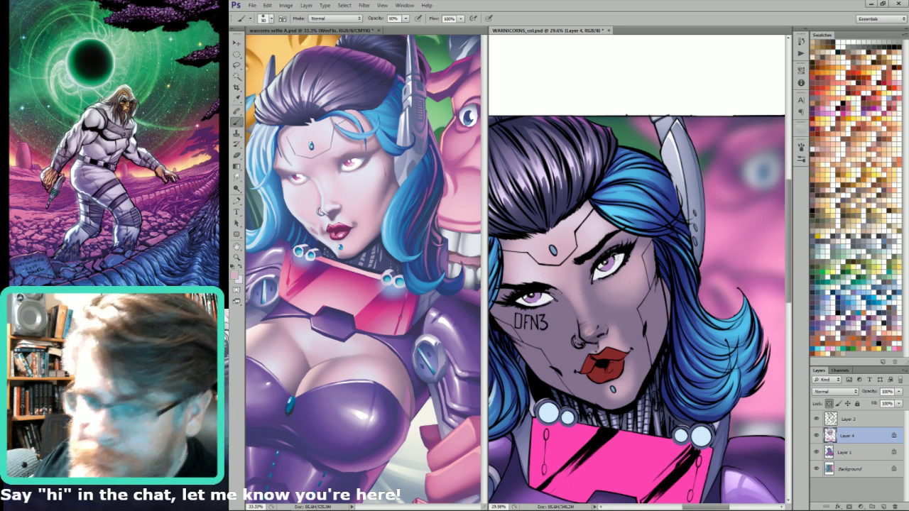
key("bracketleft")
key("bracketleft")
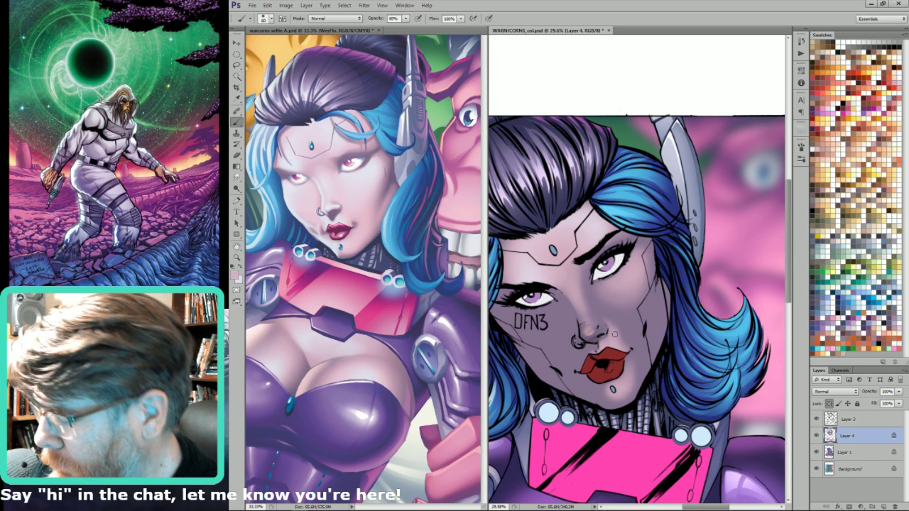
key("bracketright")
key("bracketright")
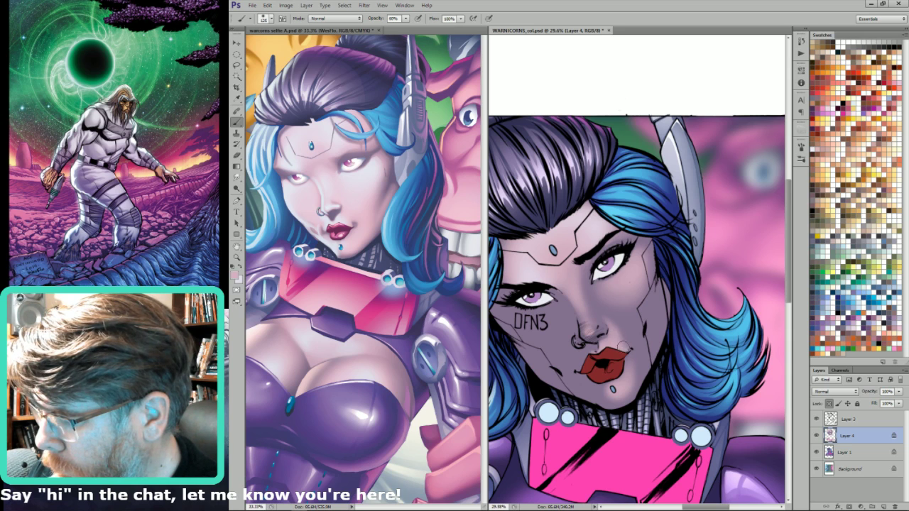
- Build up the pale pink highlight across the cheek below the raised eye with a larger soft brush
key("bracketright")
key("bracketright")
key("bracketright")
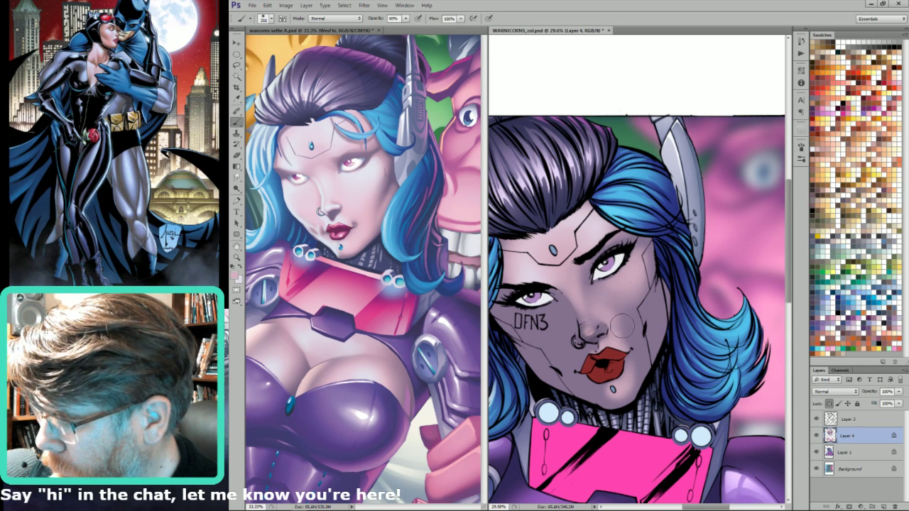
key("bracketright")
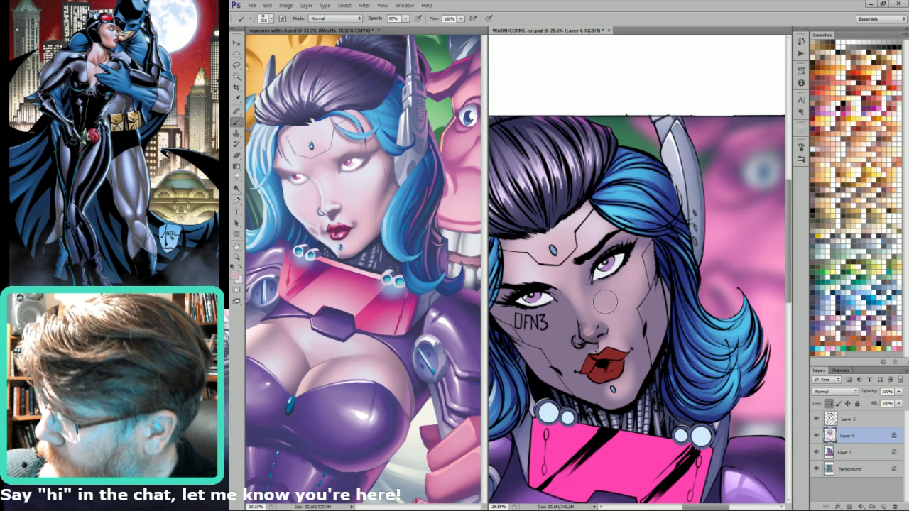
key("bracketleft")
key("bracketleft")
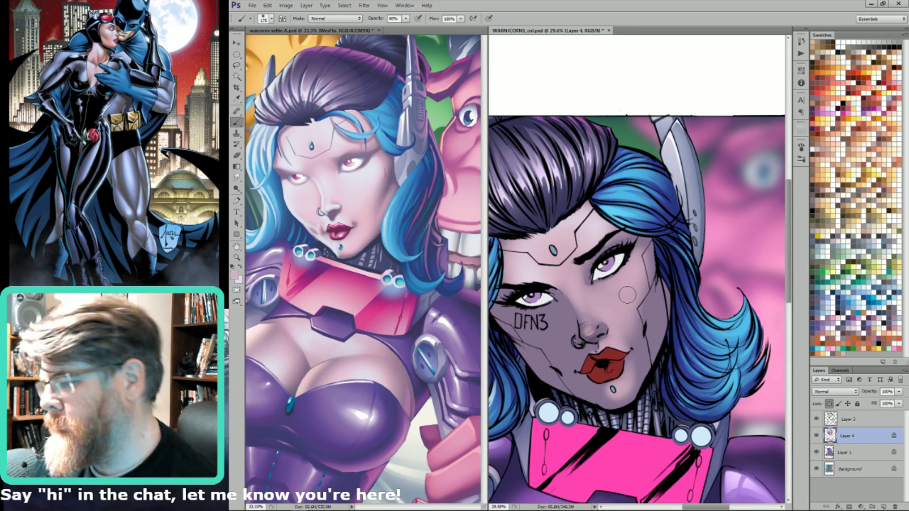
- Strengthen the pale pink highlights on the nose bridge and chin with progressively smaller brush sizes
key("bracketleft")
key("bracketleft")
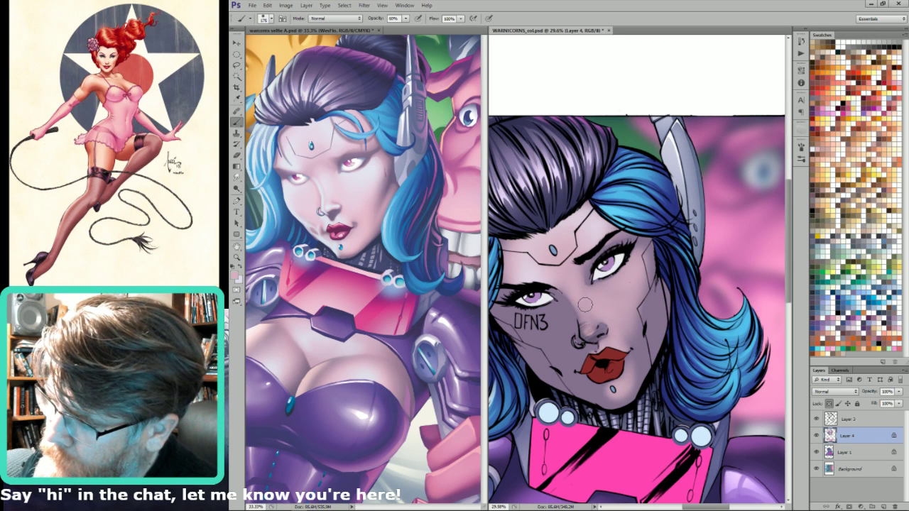
key("bracketleft")
key("bracketleft")
key("bracketleft")
key("bracketleft")
key("bracketleft")
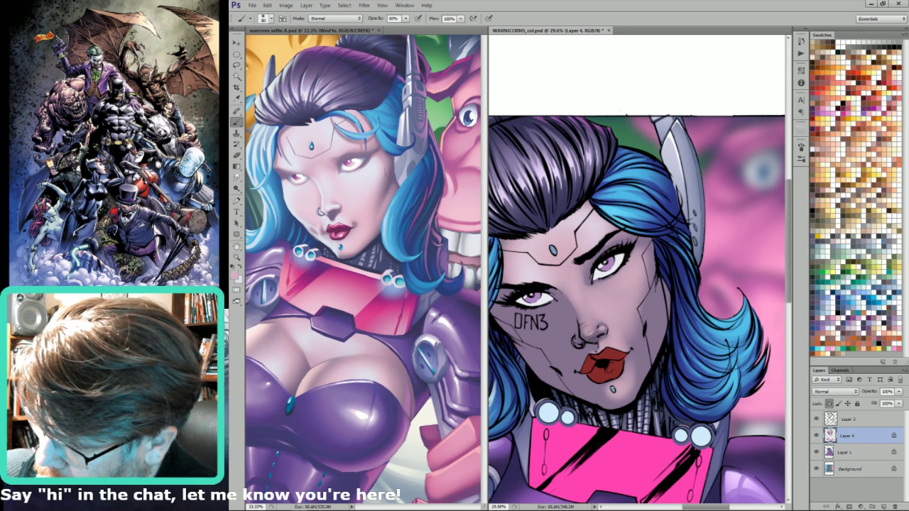
- Paint soft skin shading on the cheek beside the corner of the lips, adjusting the brush size between strokes
key("bracketright")
key("bracketright")
key("bracketright")
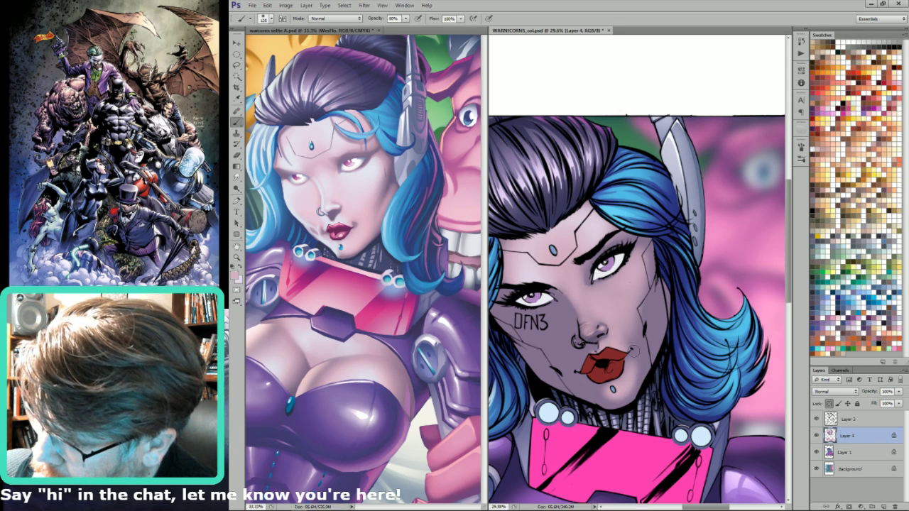
left_click_drag(634, 367, 632, 328)
key("bracketright")
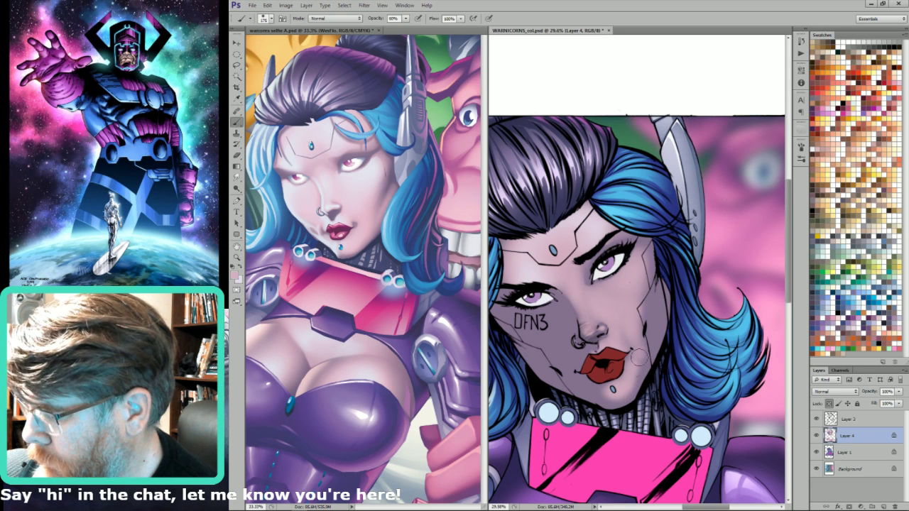
left_click_drag(640, 356, 630, 390)
key("bracketleft")
key("bracketleft")
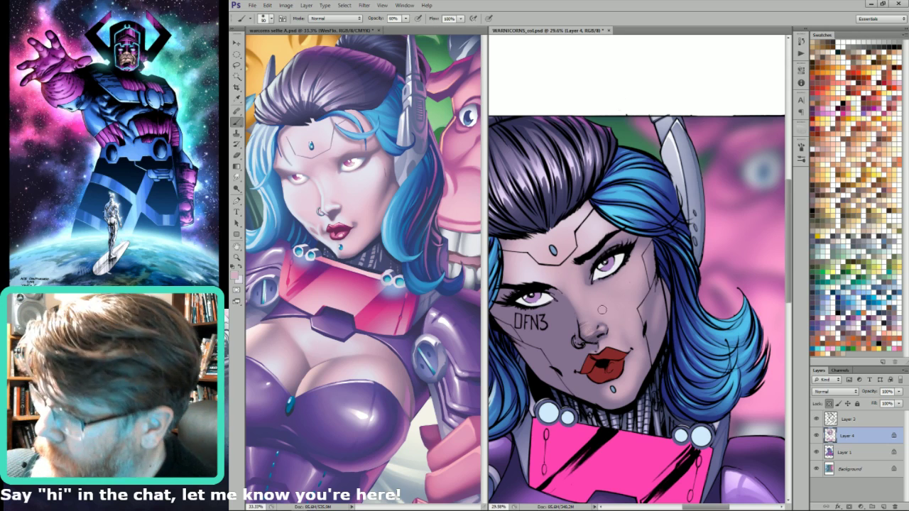
- Enlarge the brush to 200 px and brush broader soft skin shading onto the face around the eyes
key("bracketright")
key("bracketright")
key("bracketright")
key("bracketright")
key("bracketright")
key("bracketright")
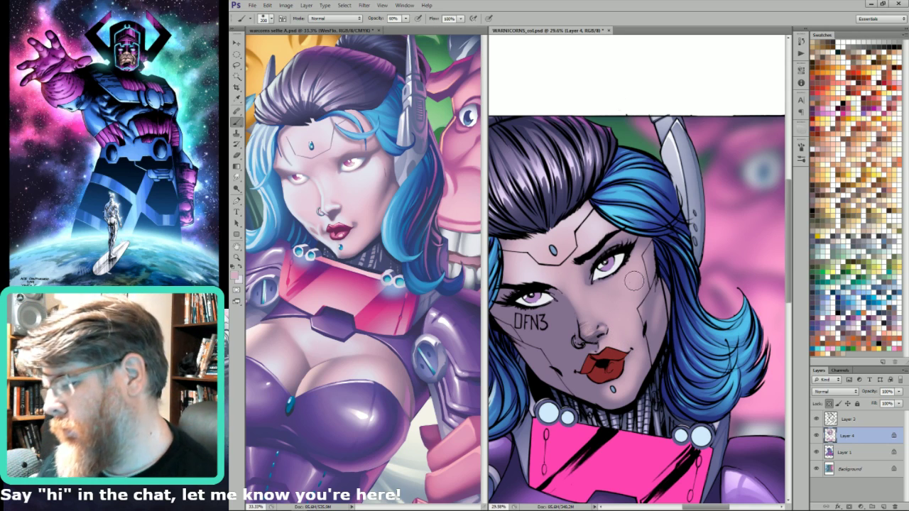
left_click_drag(532, 302, 556, 288)
- Lasso the shadowed cheek and jaw around the DFN3 mark, adding and subtracting areas along the nose and lips
key("l")
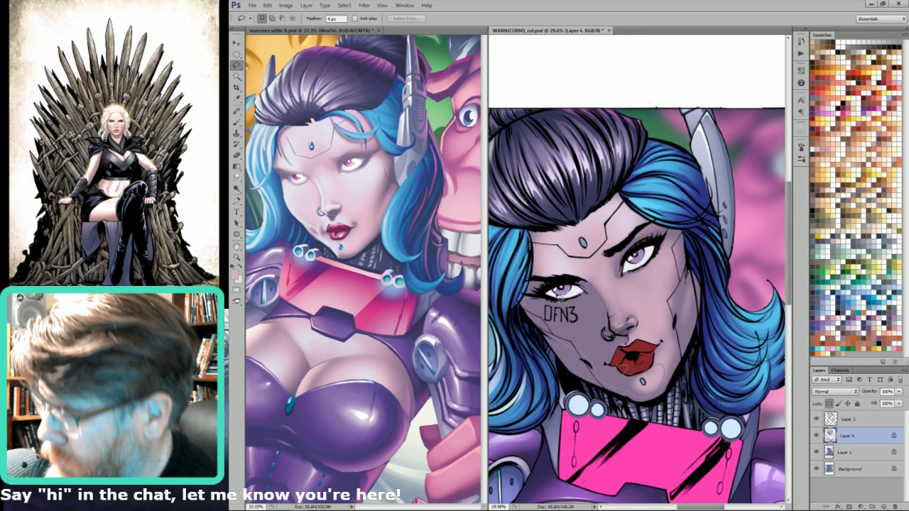
mouse_move(663, 377)
left_mouse_down()
mouse_move(639, 395)
mouse_move(524, 299)
left_mouse_up()
key("alt")
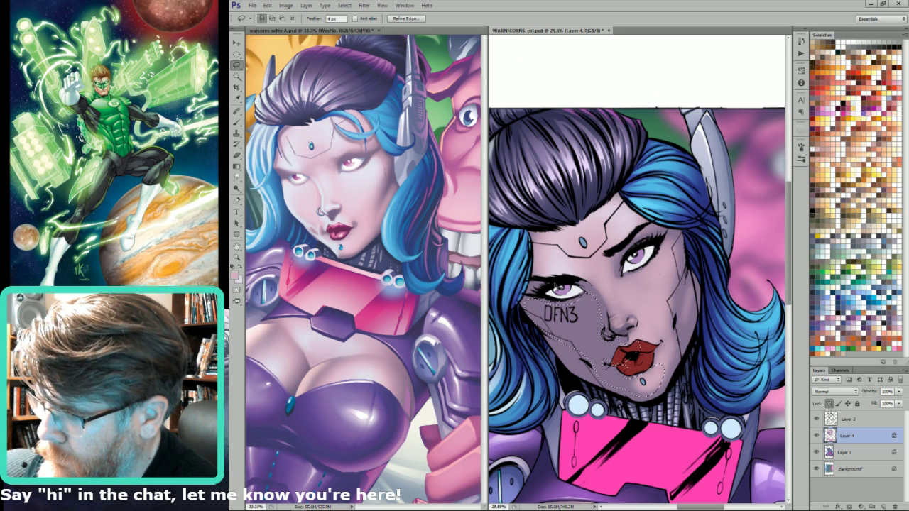
key("shift")
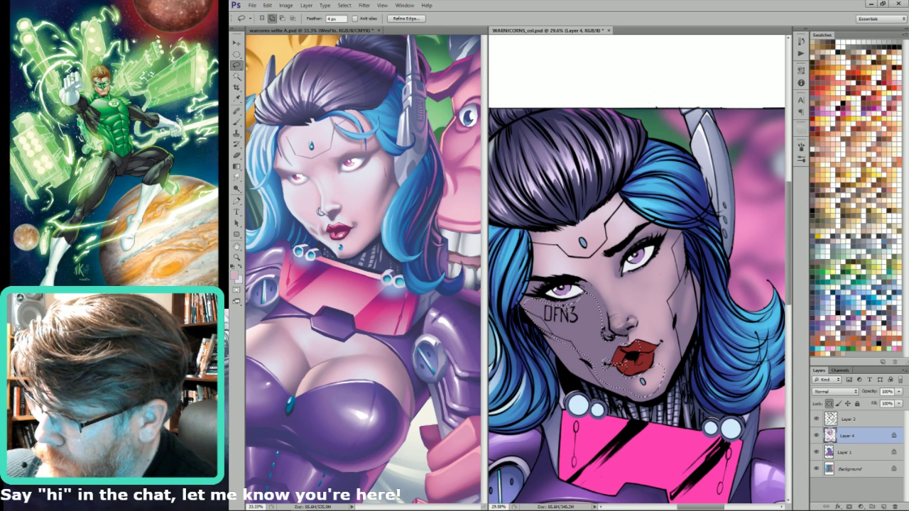
key("alt")
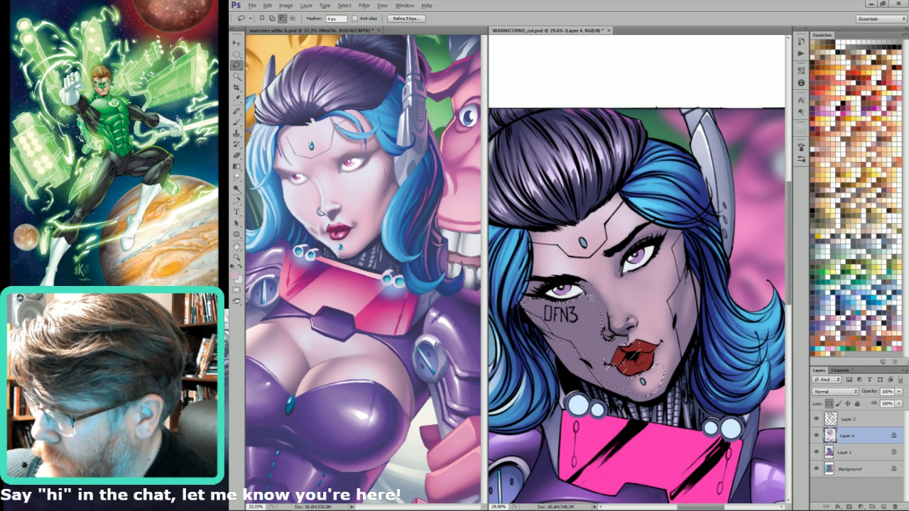
key("shift")
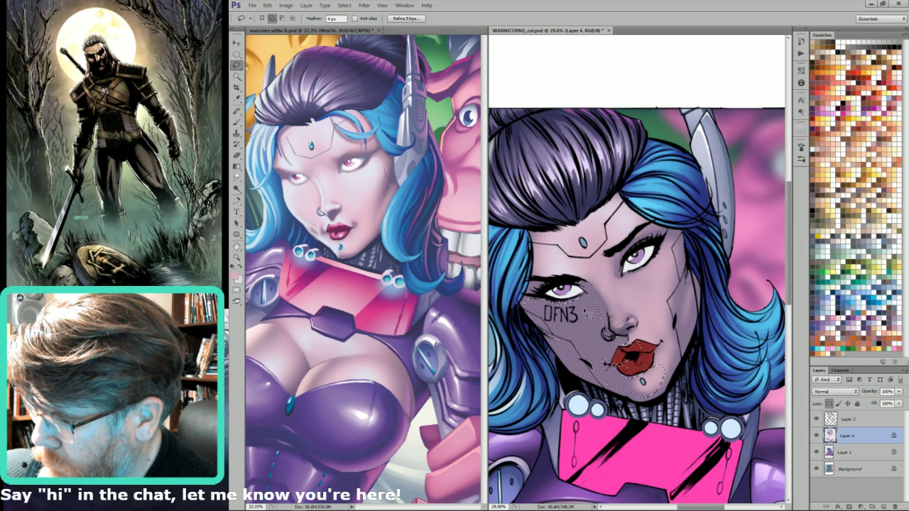
key("alt")
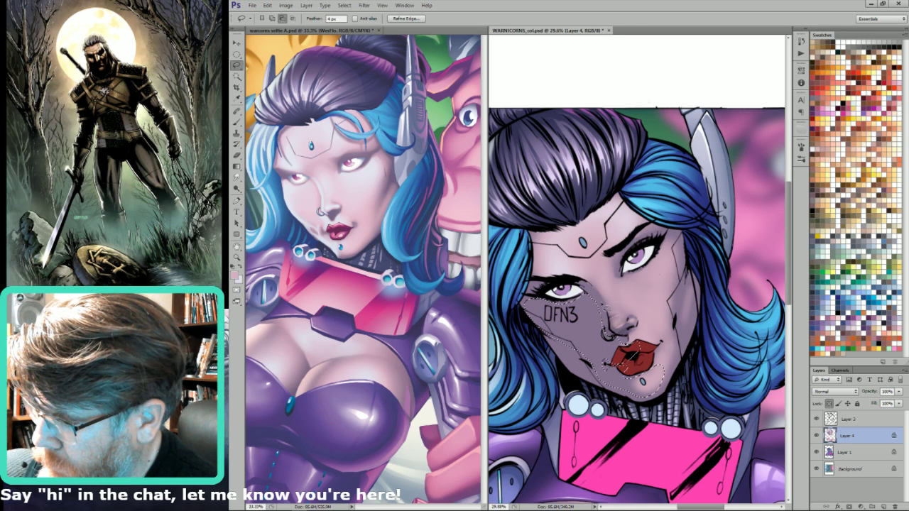
key("shift")
key("alt")
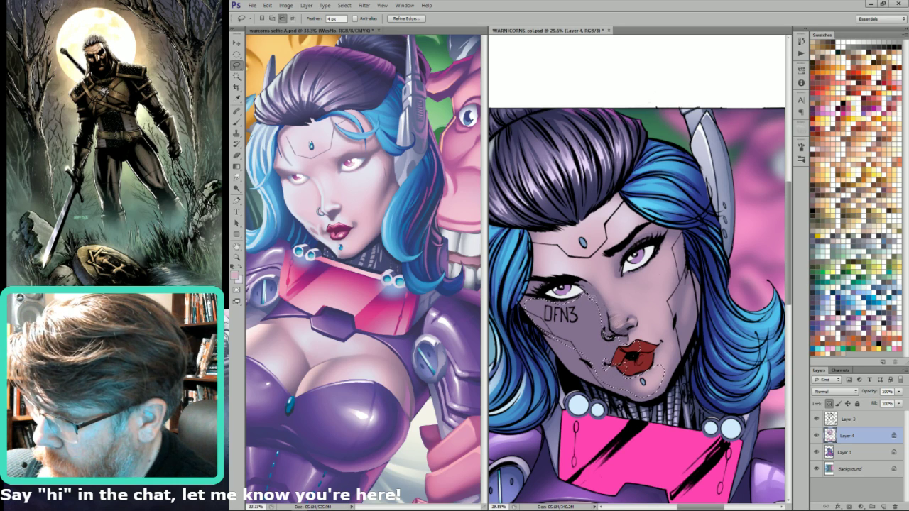
key("shift")
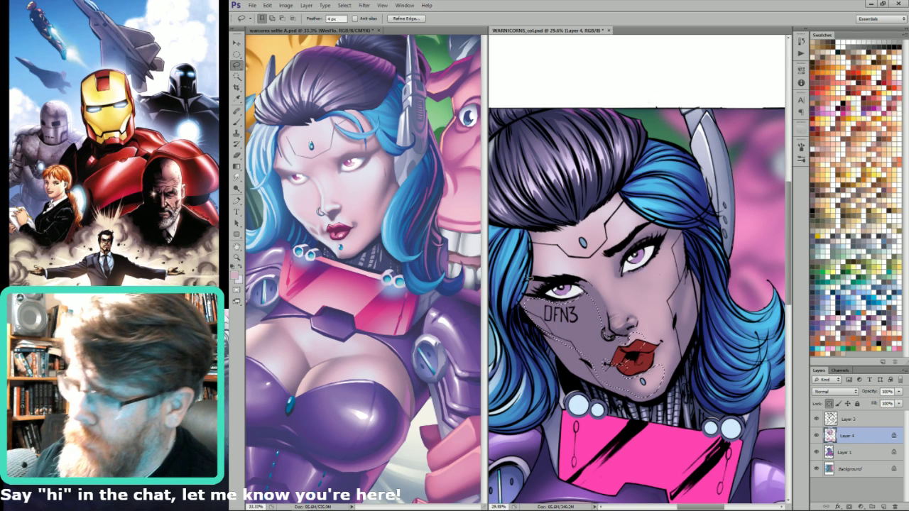
- Lighten the shadow on the DFN3 cheek and blend it softly around the nose, upper lip and brow with varying brush sizes
key("ctrl+d")
key("b")
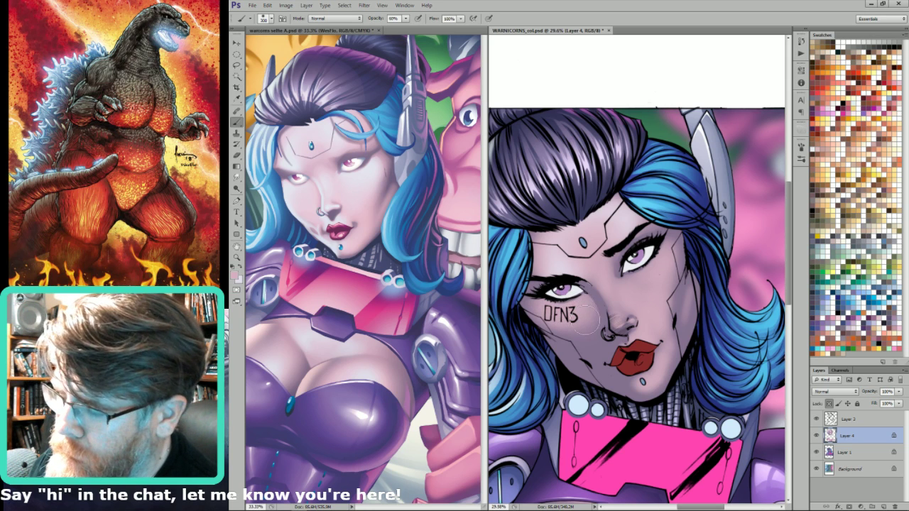
key("bracketleft")
key("bracketleft")
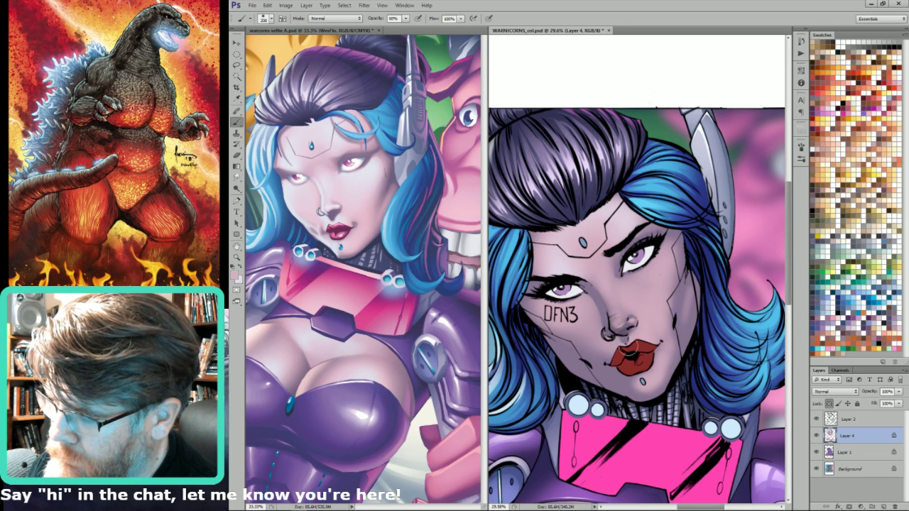
key("bracketright")
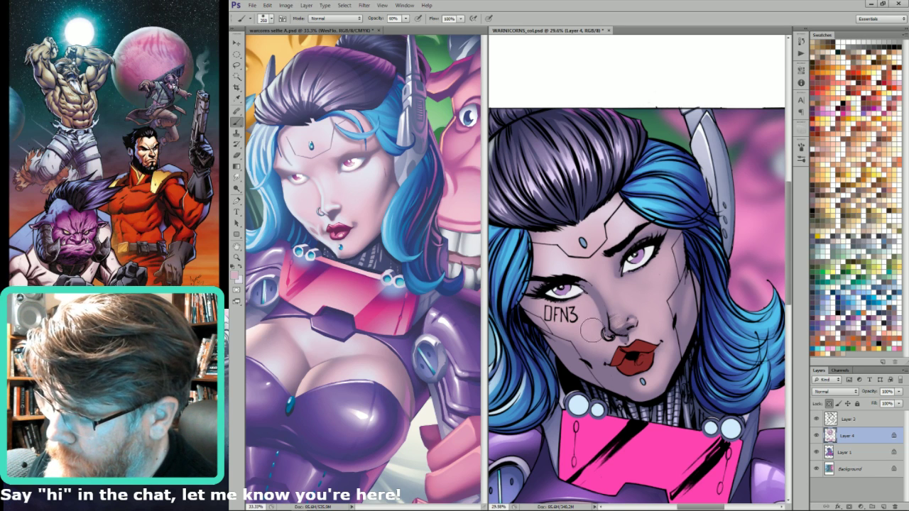
key("bracketleft")
key("bracketleft")
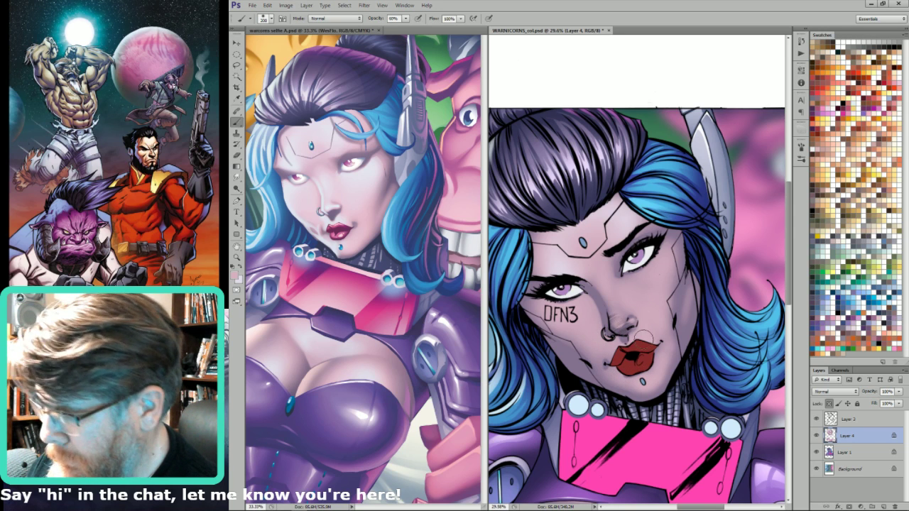
key("bracketright")
key("bracketright")
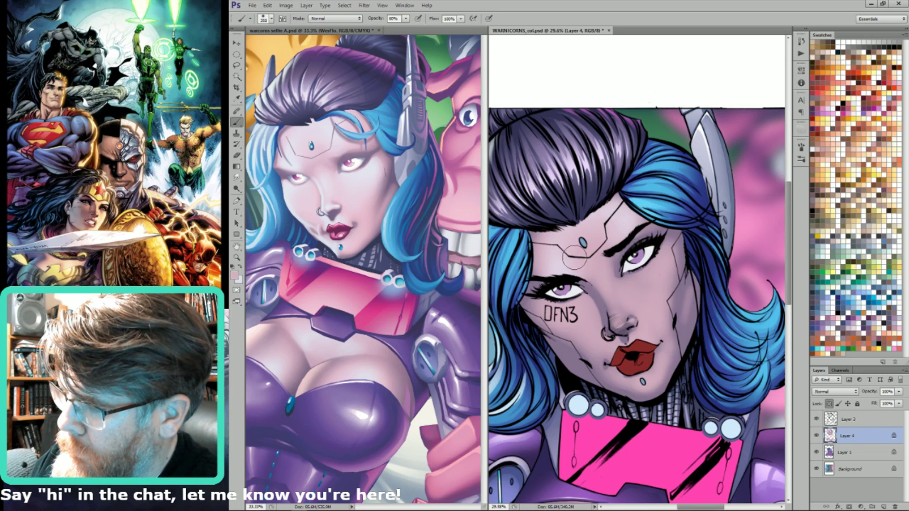
- Swap the foreground and background colors and lasso the cheek plane below the eye opposite the DFN3 mark
key("x")
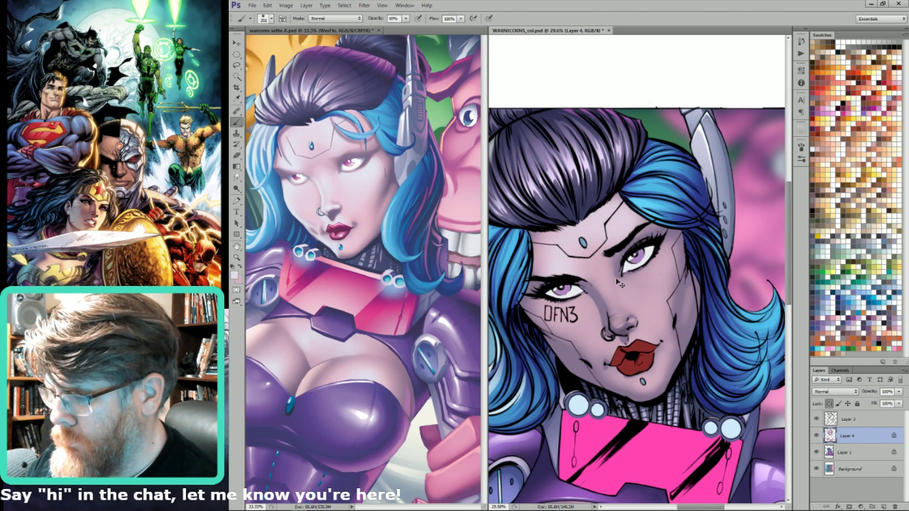
key("l")
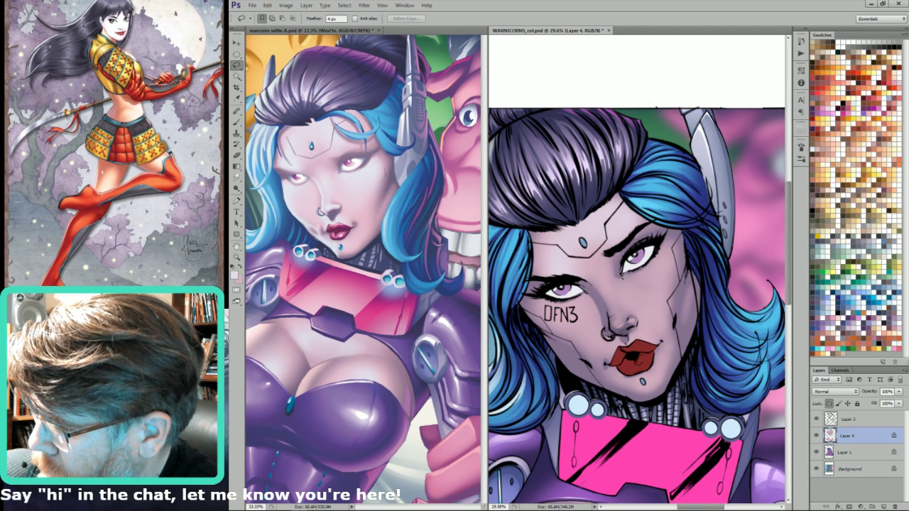
mouse_move(635, 300)
left_mouse_down()
mouse_move(663, 321)
mouse_move(679, 280)
mouse_move(666, 248)
left_mouse_up()
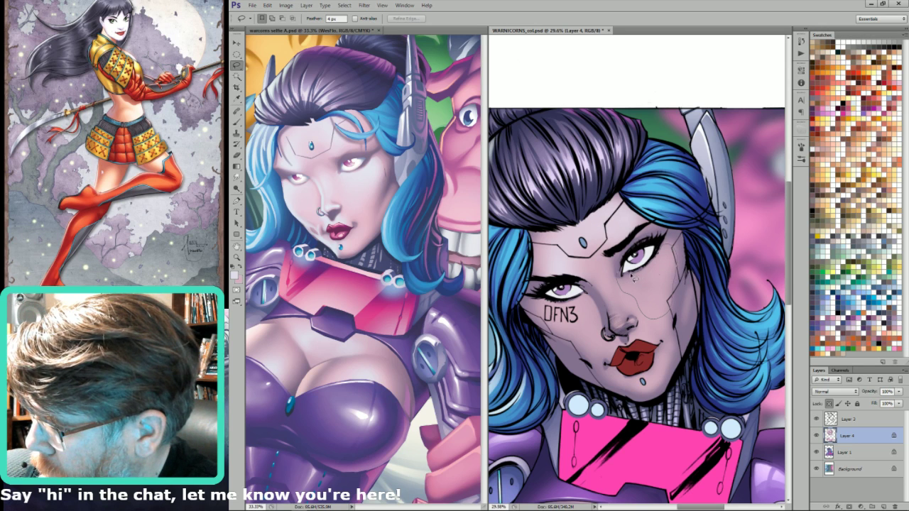
left_click_drag(630, 282, 628, 281)
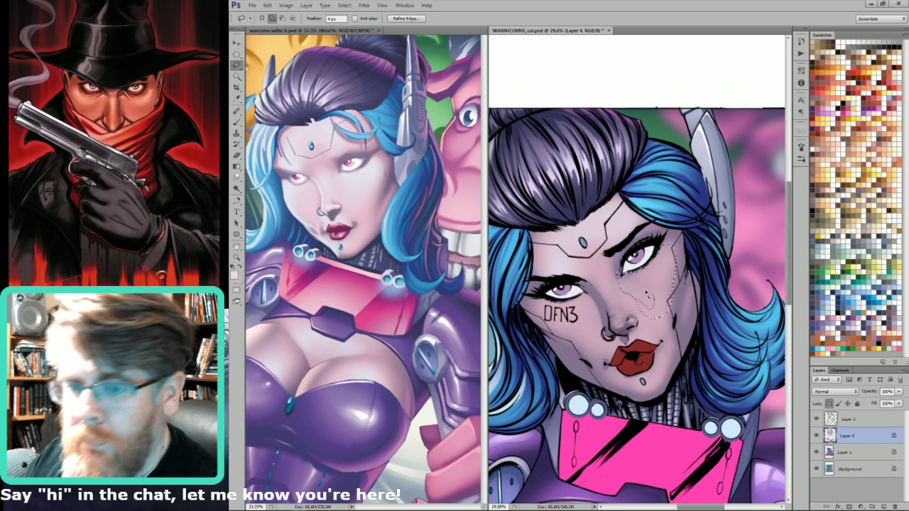
- Hide the selection edges and paint the selected cheek with skin tones sampled beside the nose bridge, using a progressively larger brush
key("ctrl+h")
key("b")
left_click(617, 267, "alt")
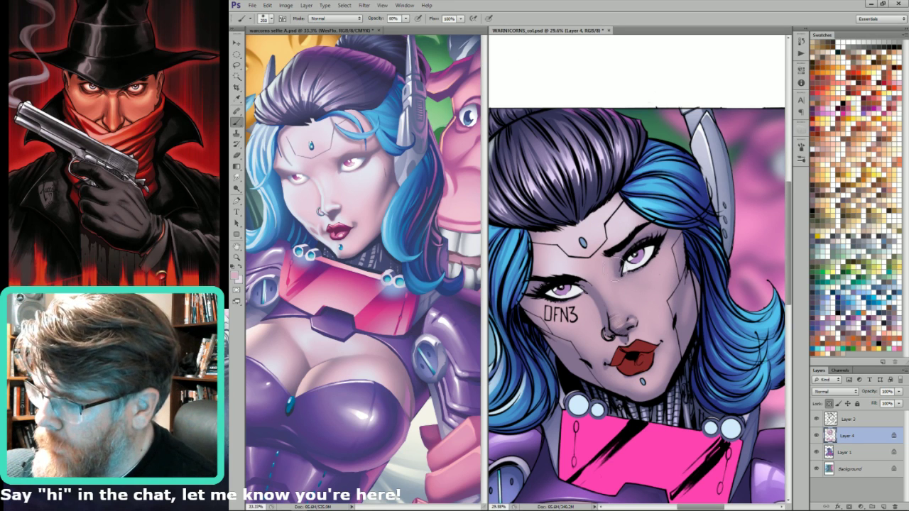
left_click(619, 260, "alt")
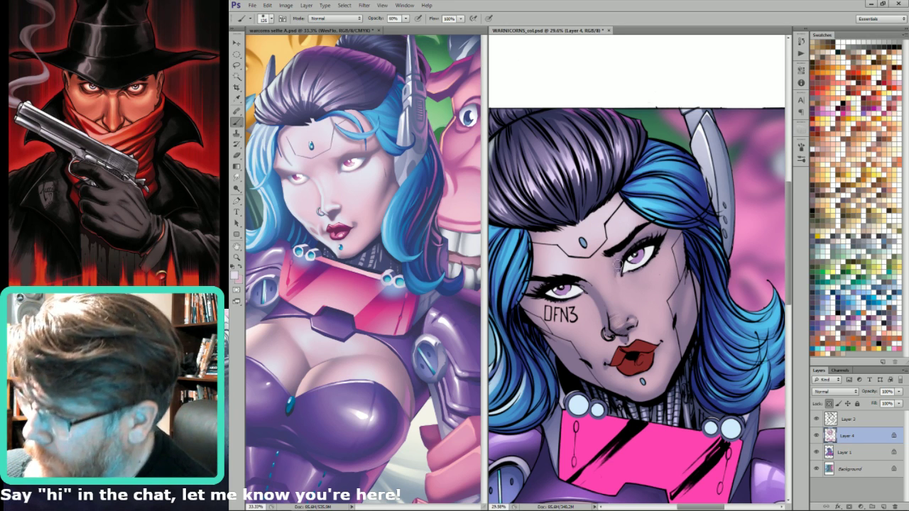
key("bracketright")
key("bracketright")
key("bracketright")
key("bracketright")
key("bracketright")
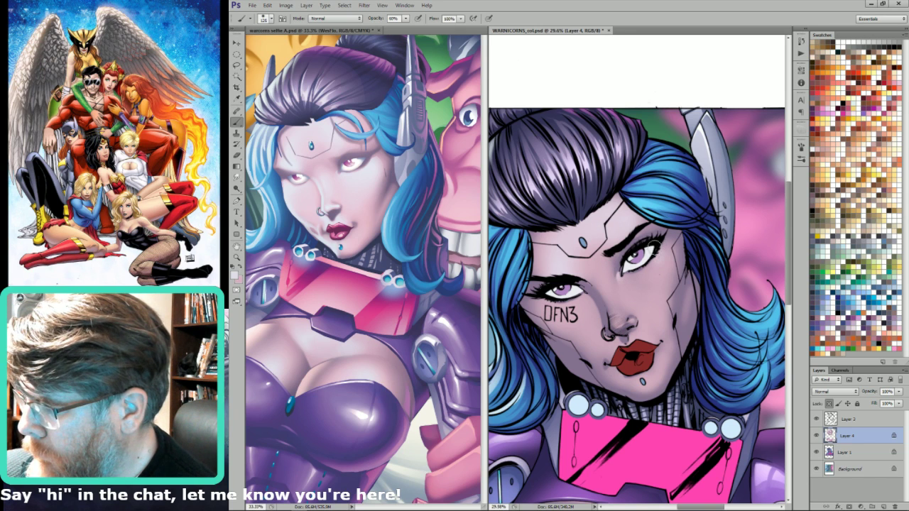
key("bracketright")
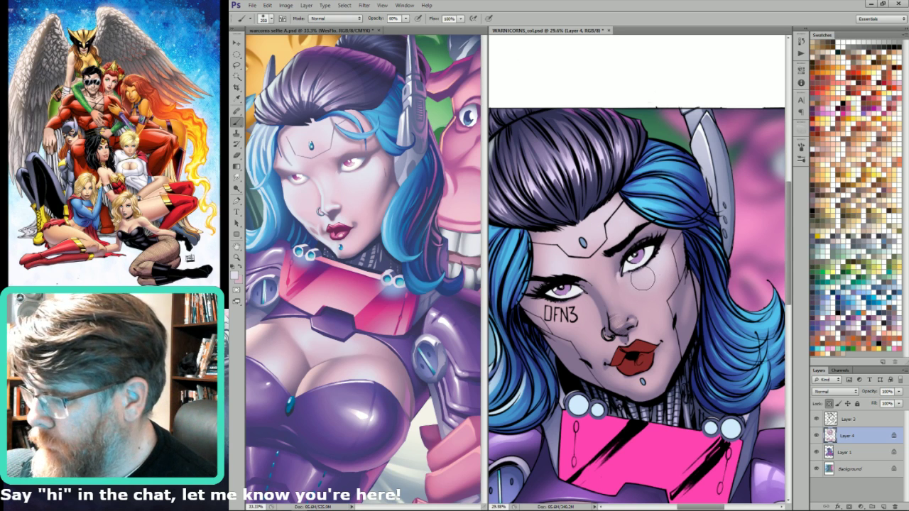
key("x")
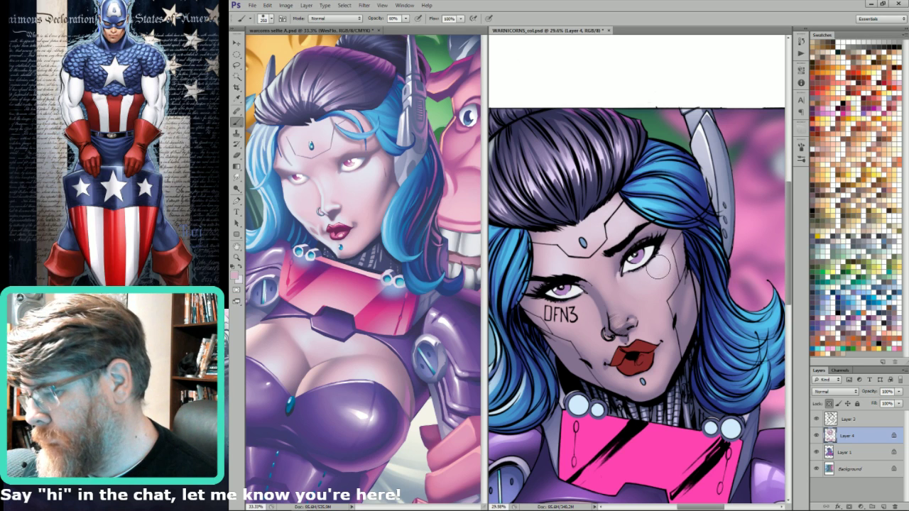
- Set the Lasso feather to 0 px, outline a small area of the jaw beside the lips and hide the selection edges
key("l")
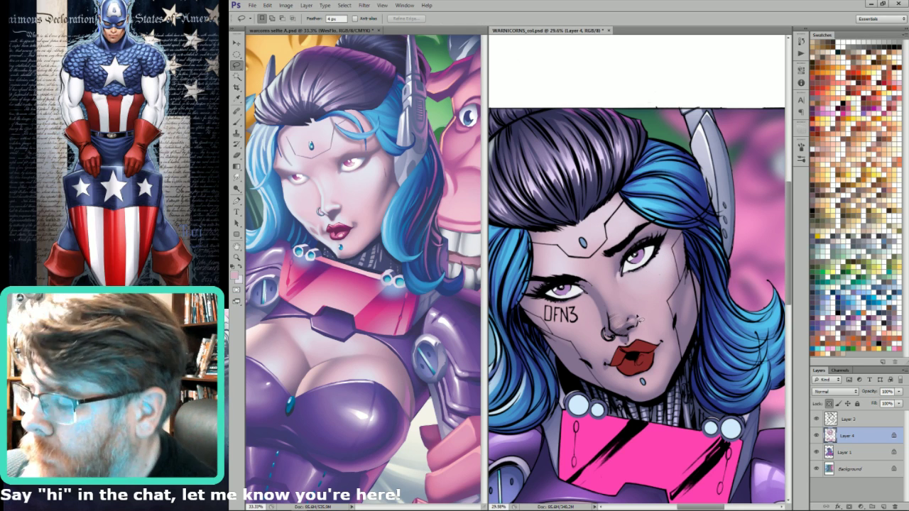
key("Return")
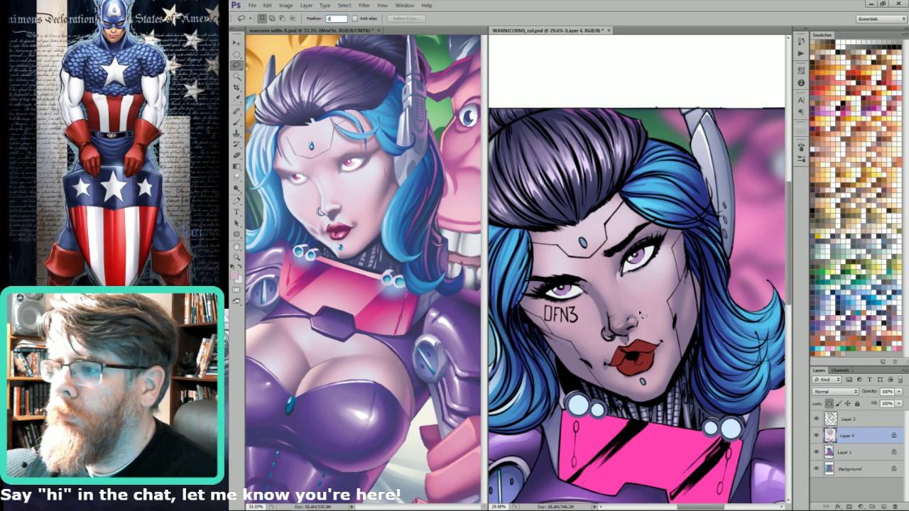
type("0")
key("Return")
left_click_drag(653, 281, 668, 283)
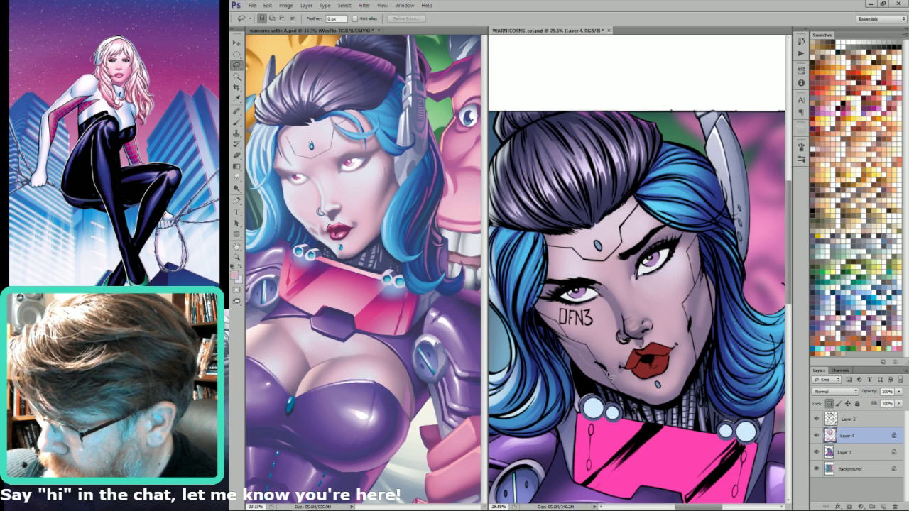
left_click_drag(609, 376, 610, 378)
key("ctrl+d")
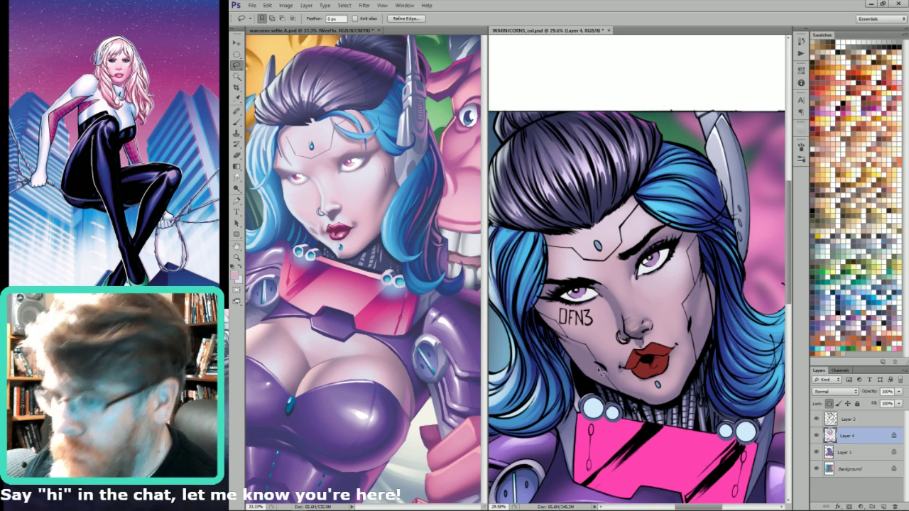
- Brush skin tones into the small facets on the jaw and the outer cheek
key("b")
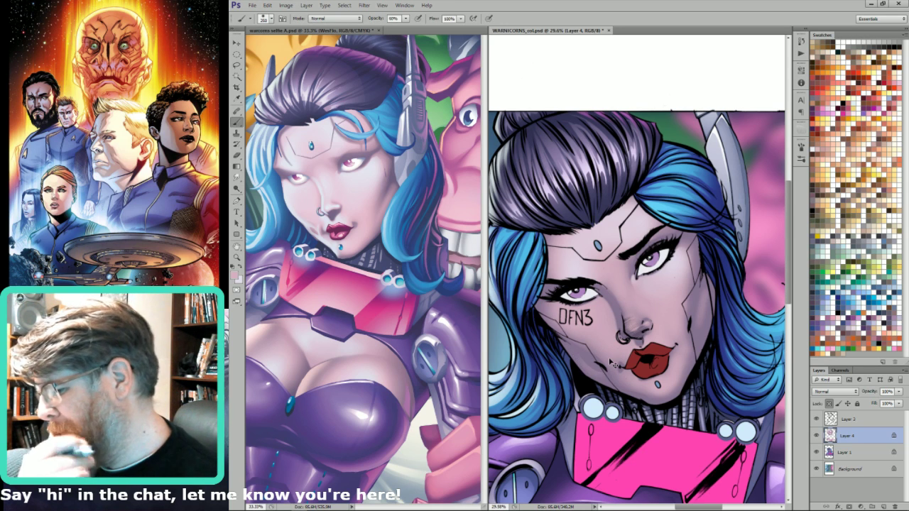
key("l")
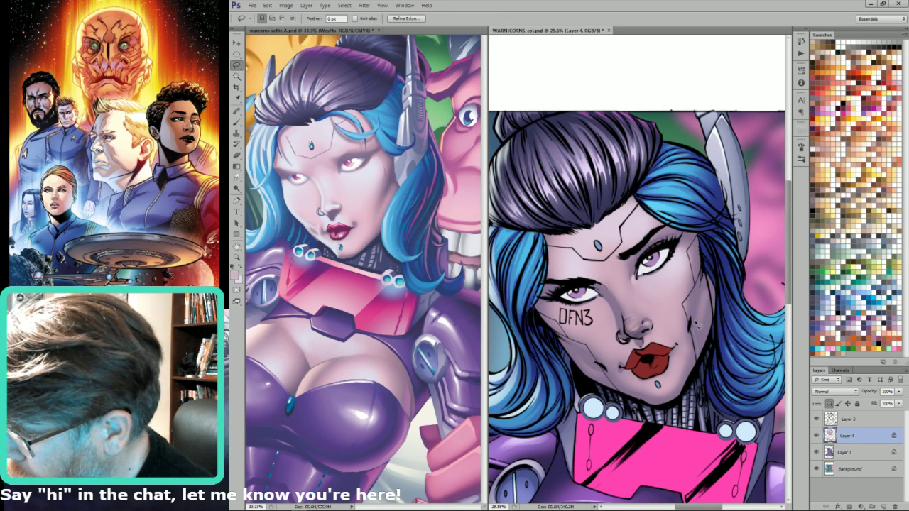
key("b")
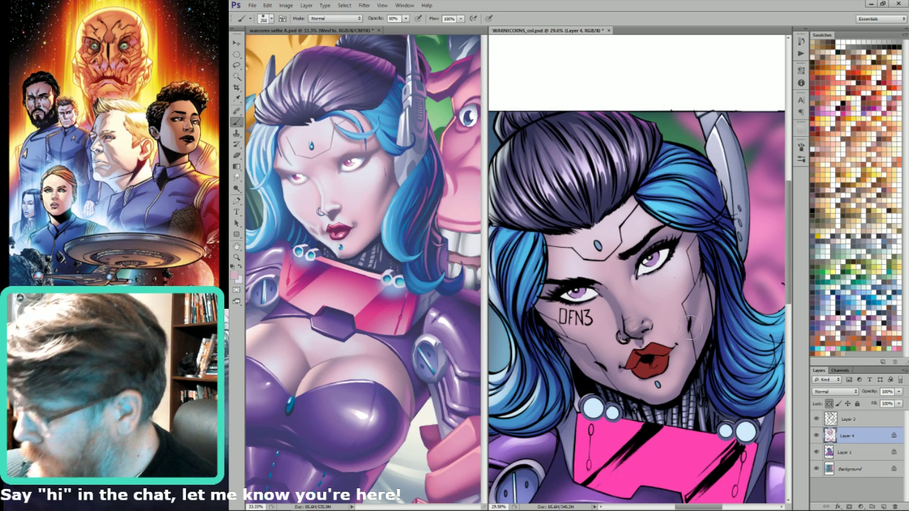
- Sample a pale highlight skin tone from the cheek below the eye in the reference painting
key("l")
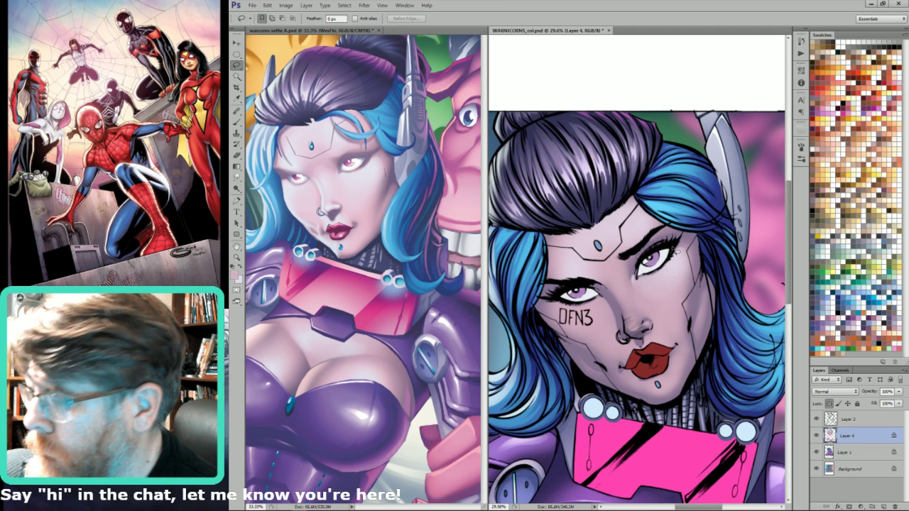
key("i")
left_click(369, 172)
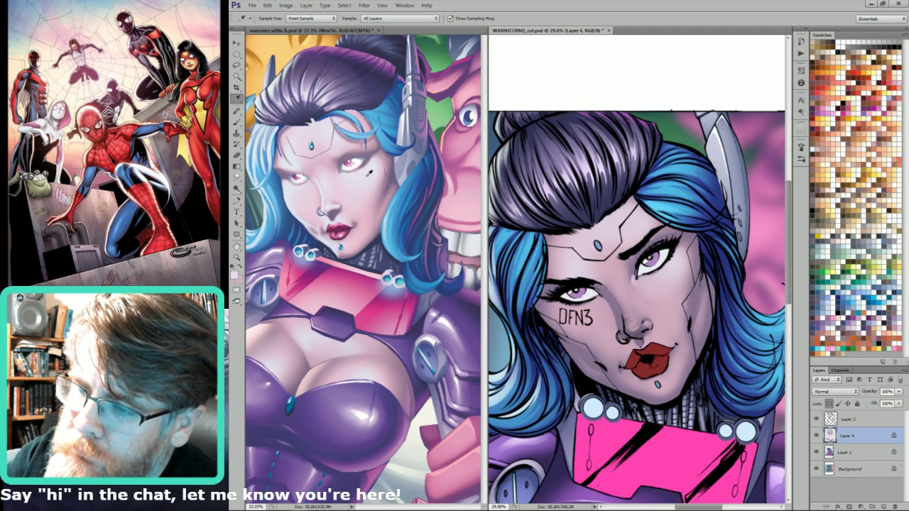
key("l")
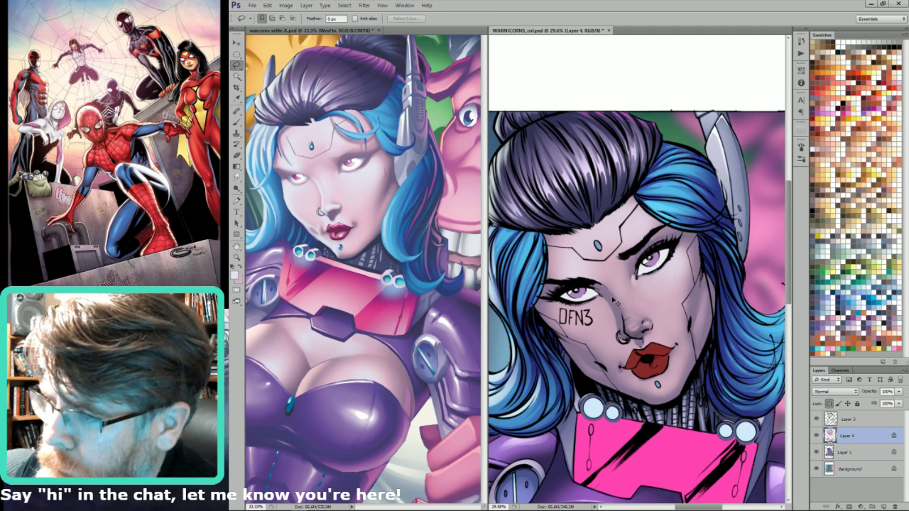
- Set the brush mode to Lighten, sample skin from the nose and use a smaller brush for highlights around the nose and upper lip
key("b")
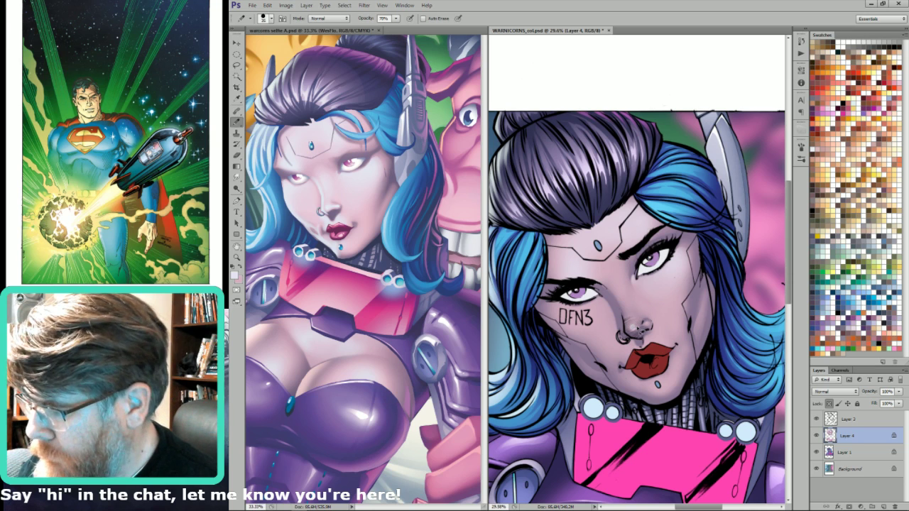
key("shift+b")
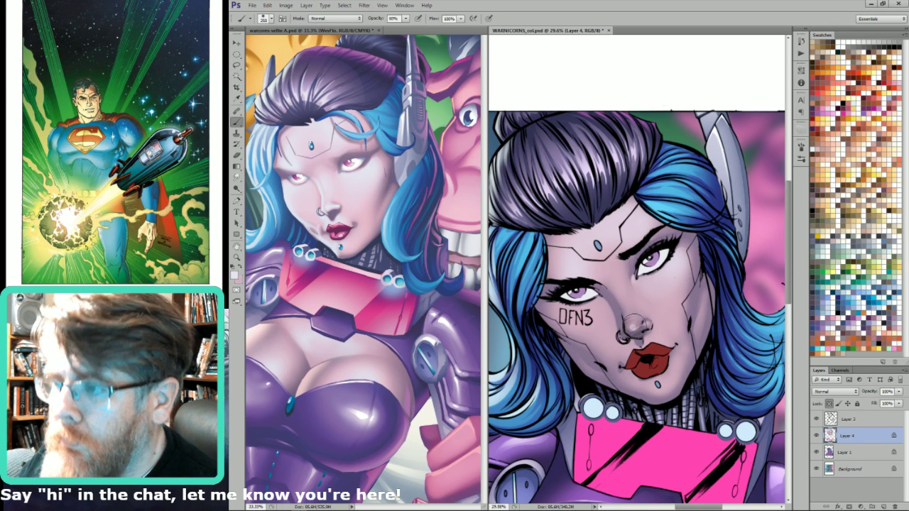
key("alt+shift+g")
left_click(632, 327, "alt")
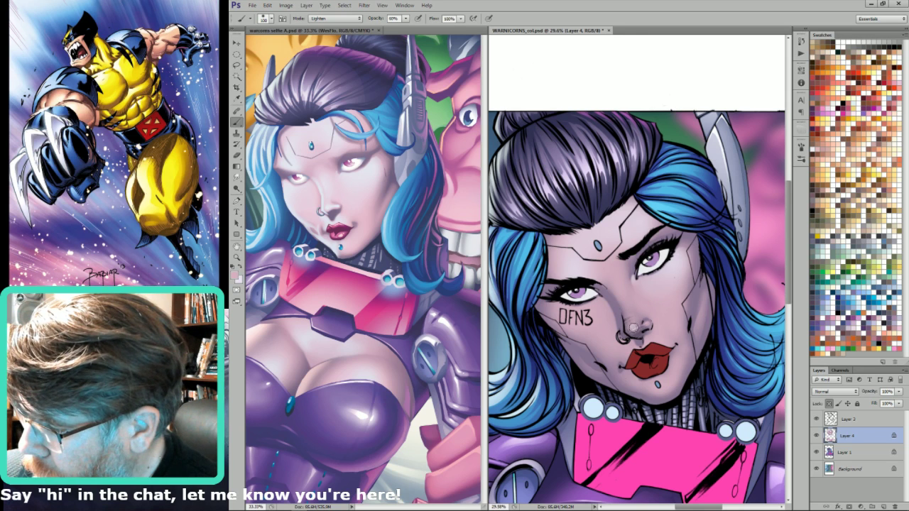
key("x")
key("bracketleft")
key("bracketleft")
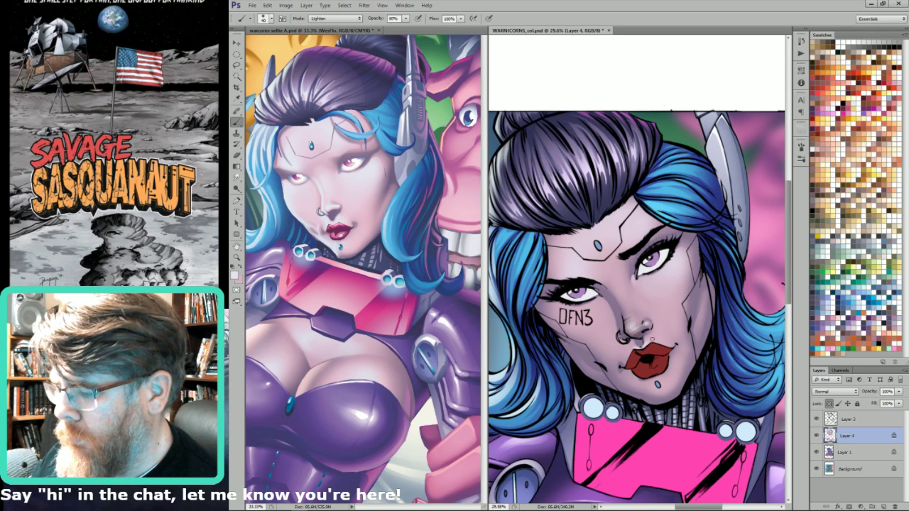
- Lasso the skin between the nostril, upper lip and mouth corner, extending the selection out toward the cheek
key("l")
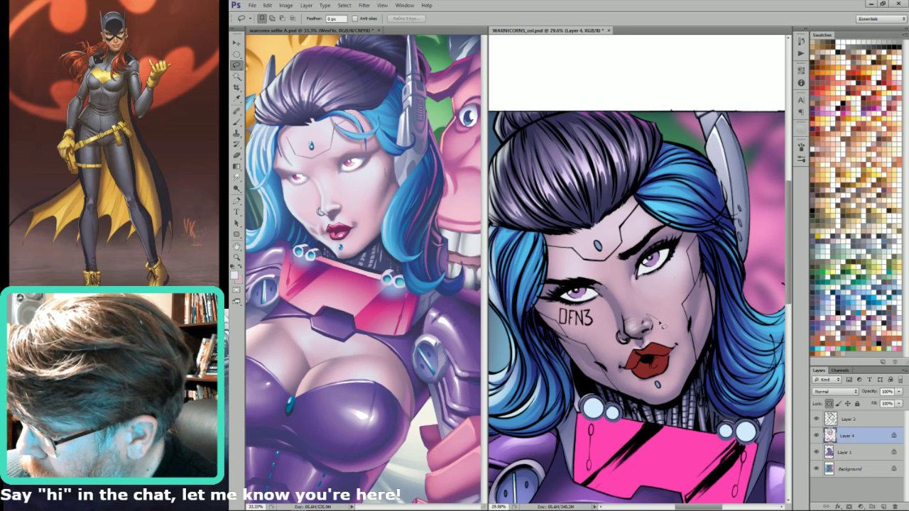
mouse_move(678, 349)
left_mouse_down()
mouse_move(666, 355)
mouse_move(644, 346)
left_mouse_up()
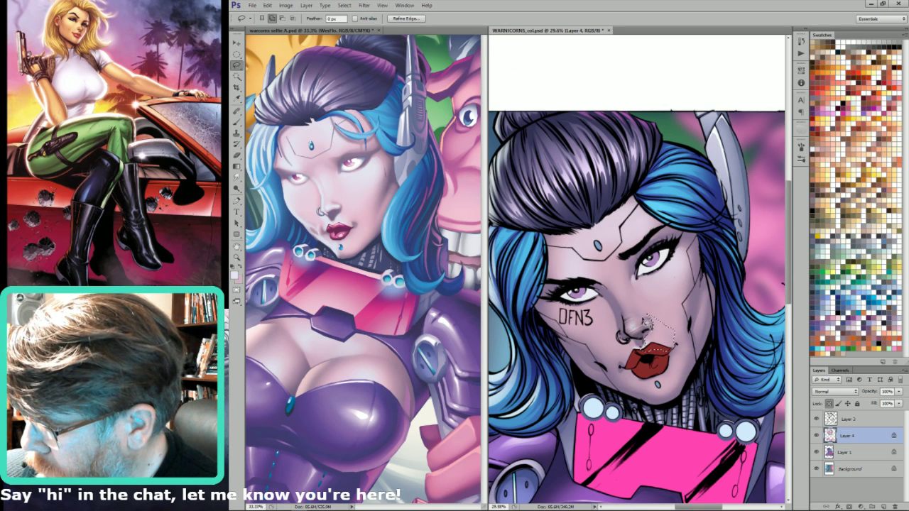
key("shift")
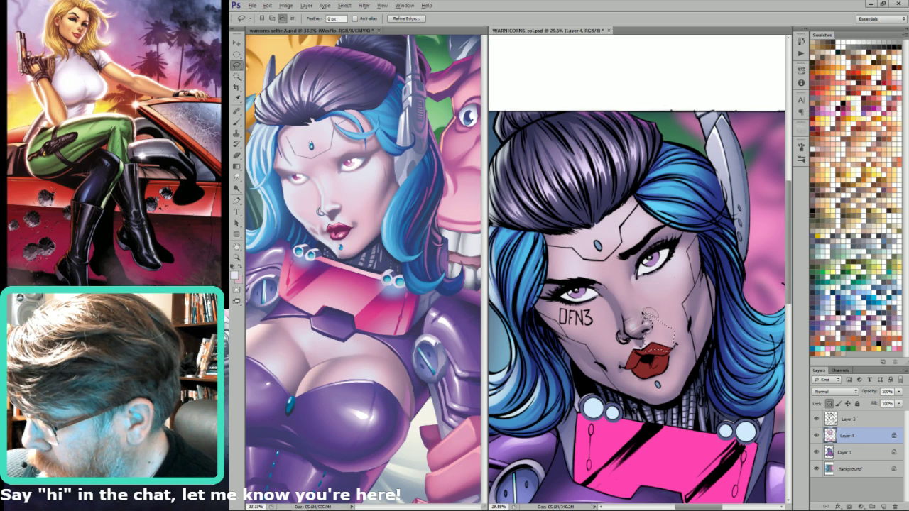
left_click_drag(644, 314, 689, 354)
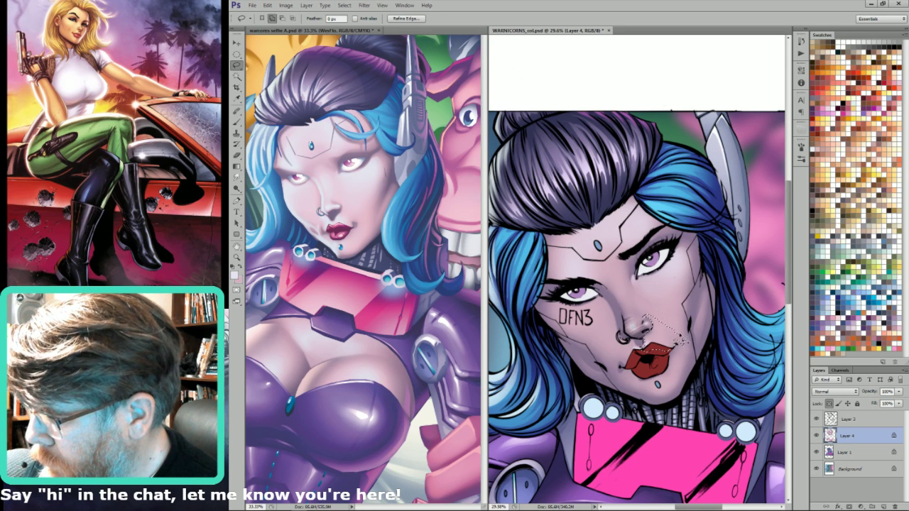
- Brush light skin tones into the selection above the upper lip with a larger brush, alternating the two colors, and deselect
key("b")
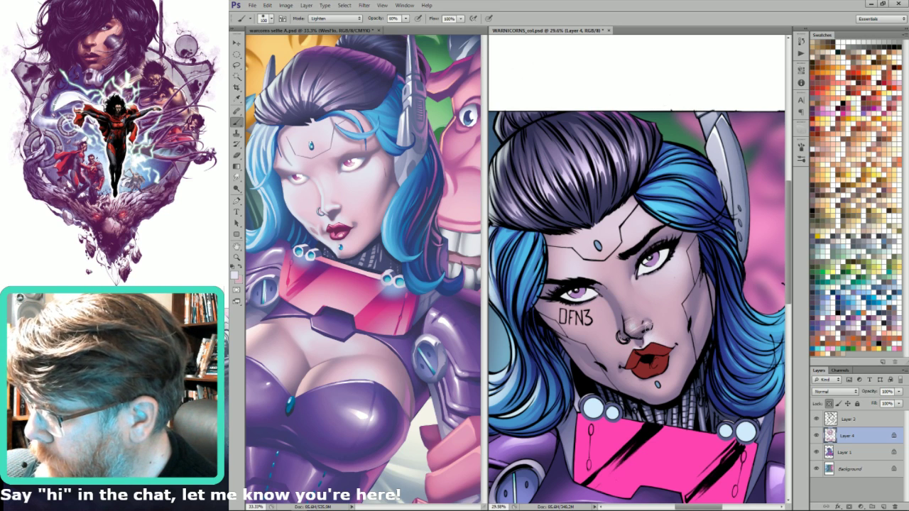
key("bracketright")
key("bracketright")
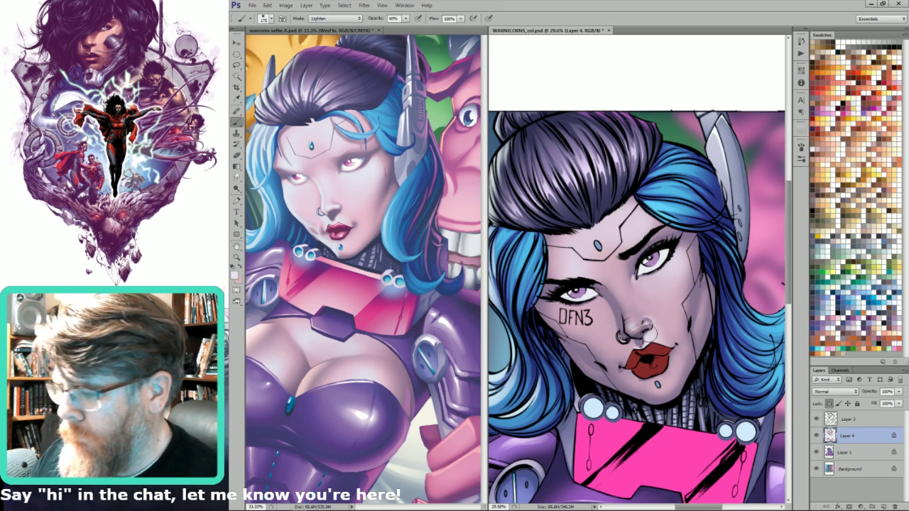
key("l")
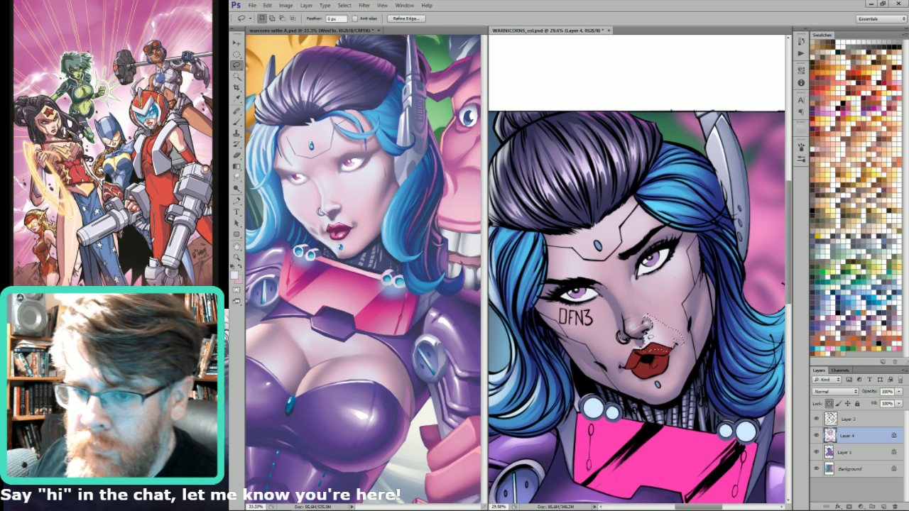
key("b")
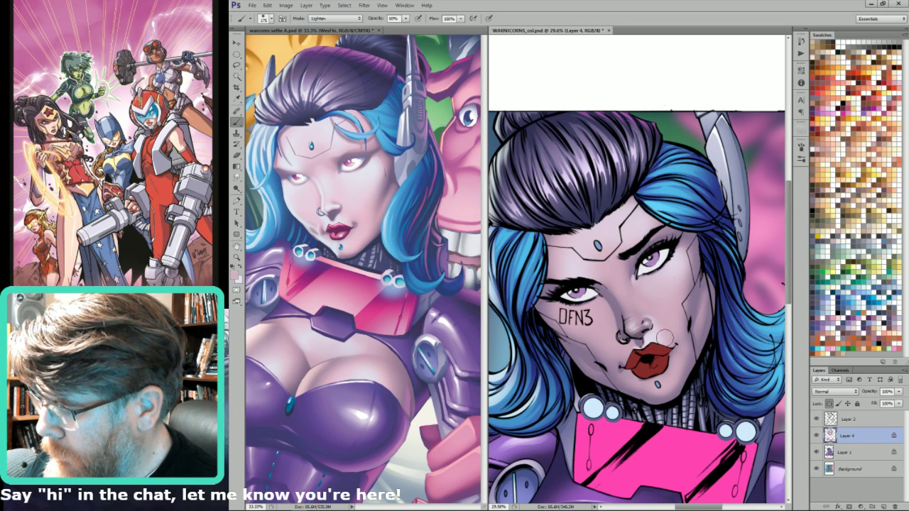
key("x")
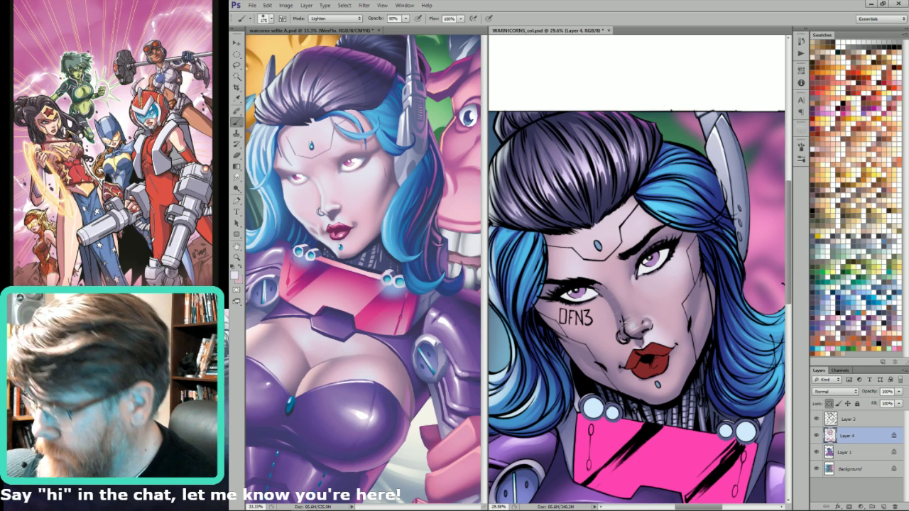
key("l")
key("ctrl+d")
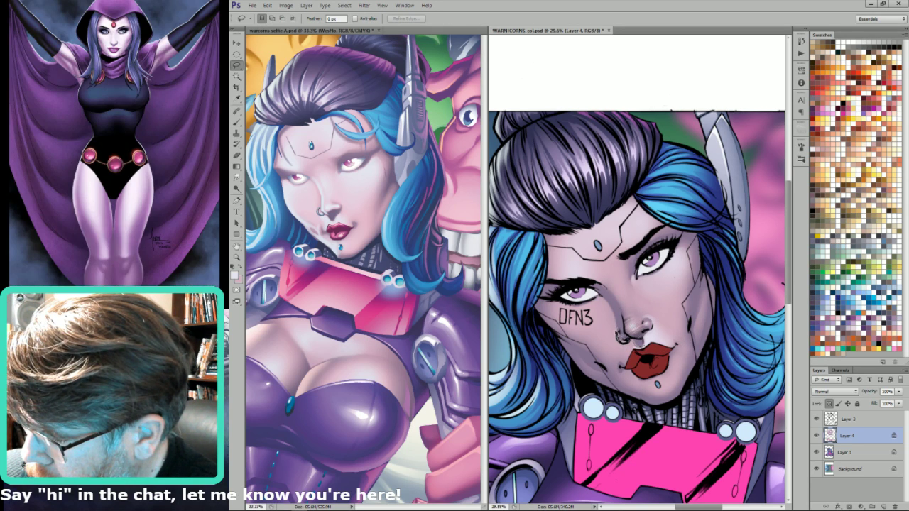
- Brush a highlight into the small selected area beside the nose ring and mouth corner, and deselect
key("b")
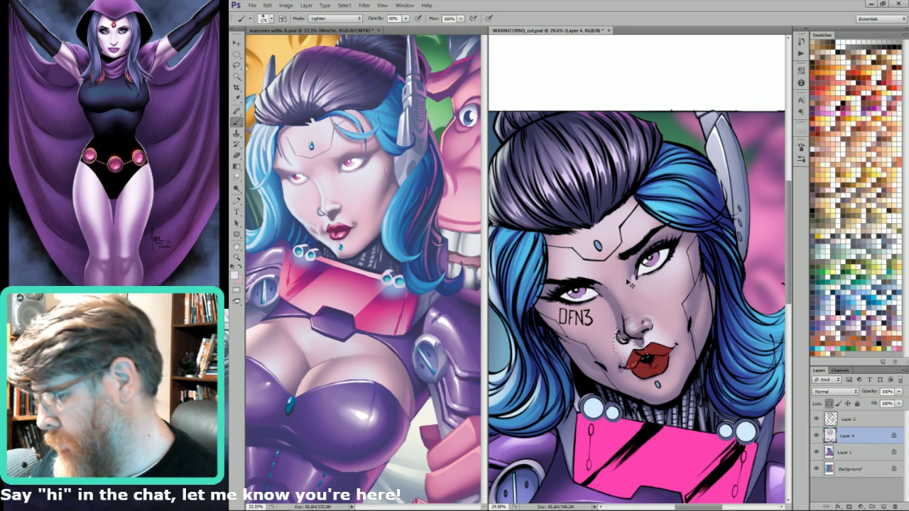
key("l")
key("ctrl+d")
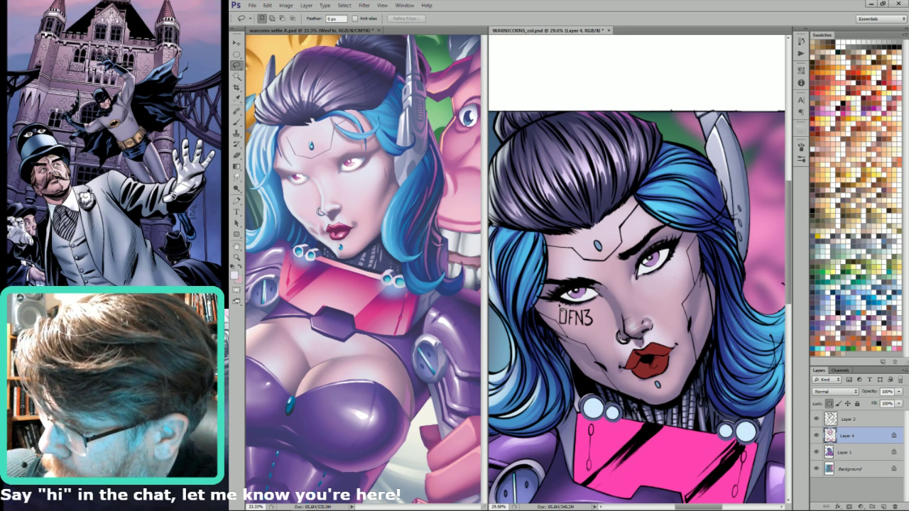
- Lasso the cheek plane around the DFN3 mark and brush highlights into it, enlarging the brush to 300 px
mouse_move(610, 354)
left_mouse_down()
mouse_move(631, 356)
mouse_move(610, 289)
mouse_move(587, 332)
mouse_move(564, 310)
left_mouse_up()
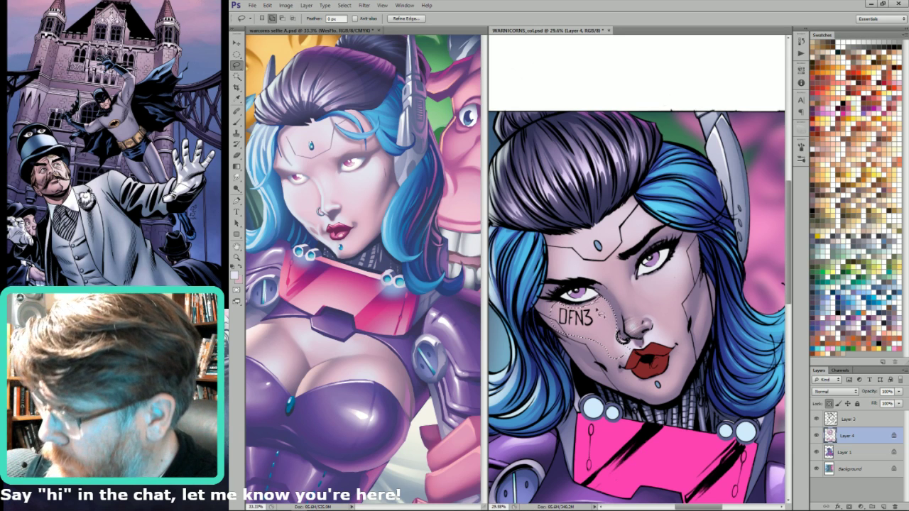
key("b")
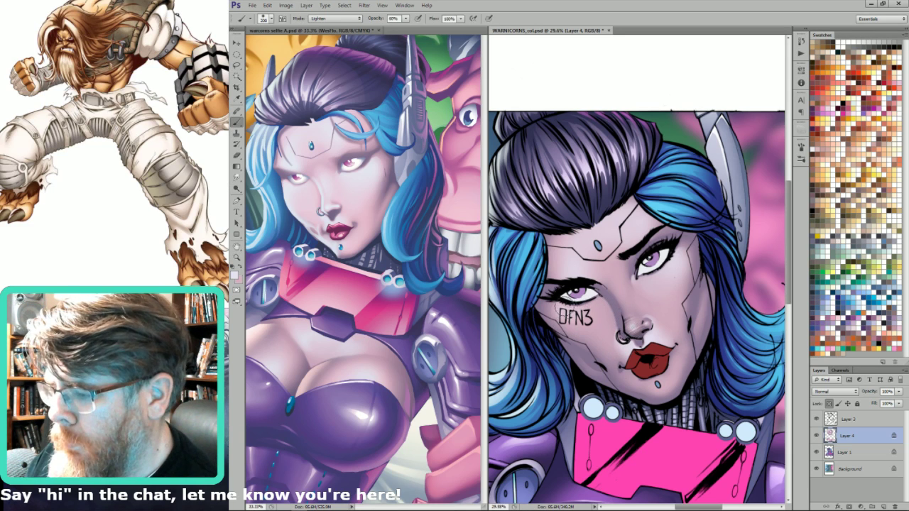
key("bracketright")
key("bracketright")
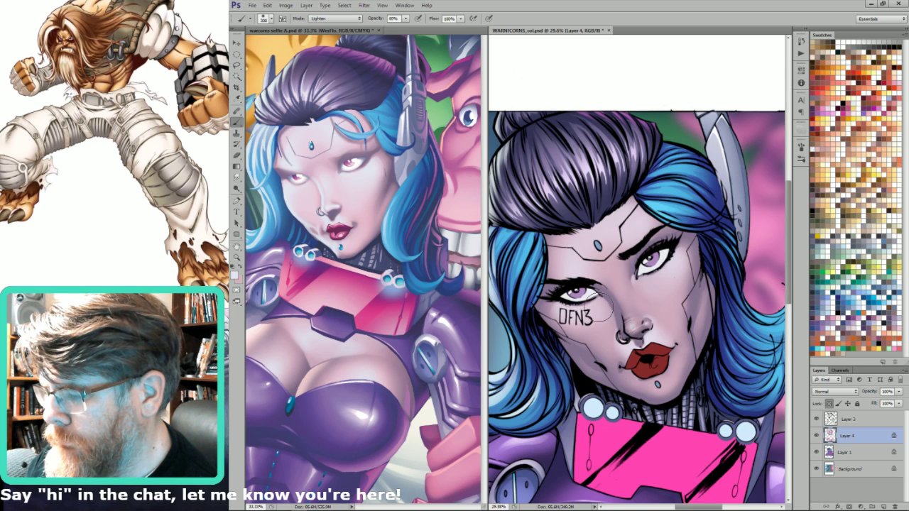
key("l")
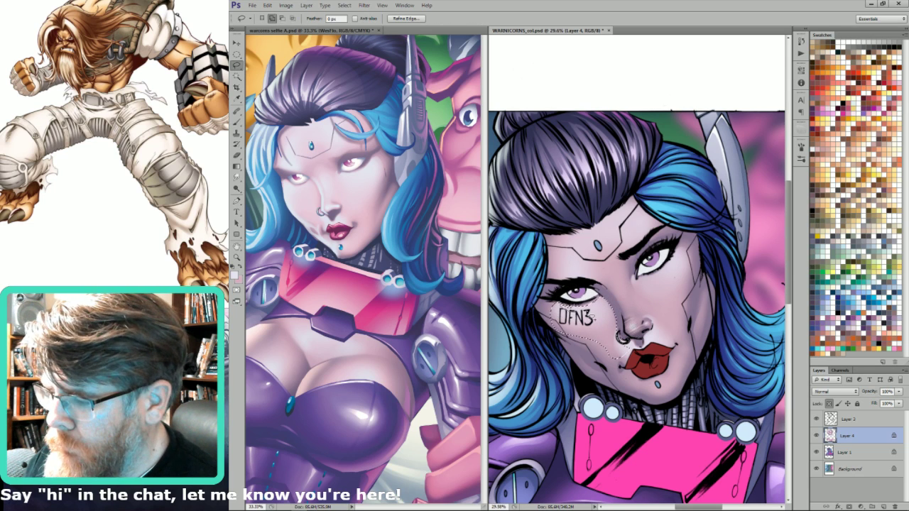
key("b")
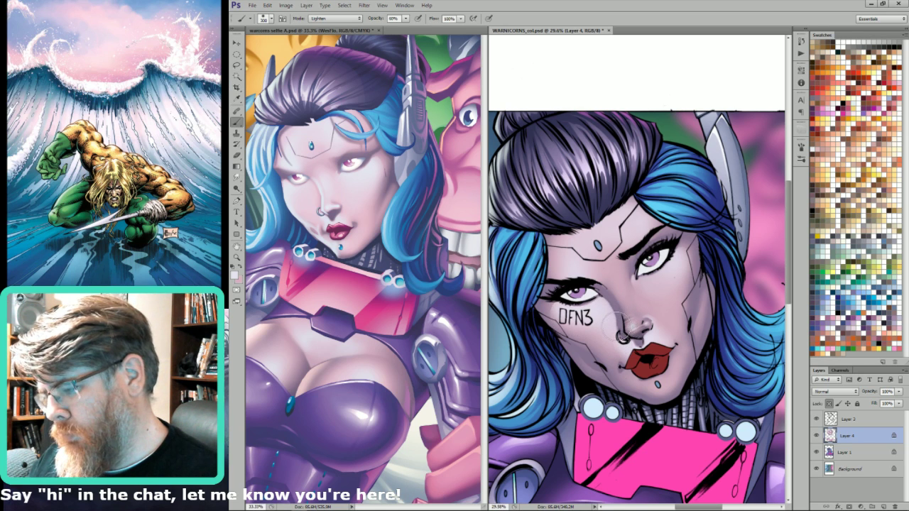
- Brush a soft highlight down the cheek below the eye opposite the DFN3 mark and clear the selection
key("l")
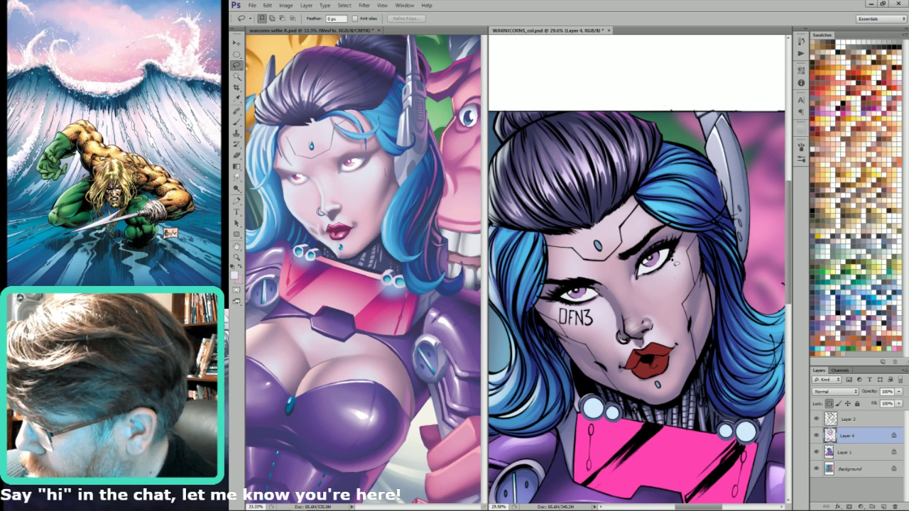
key("b")
mouse_move(681, 255)
left_mouse_down()
mouse_move(654, 279)
mouse_move(667, 308)
left_mouse_up()
key("l")
key("ctrl+d")
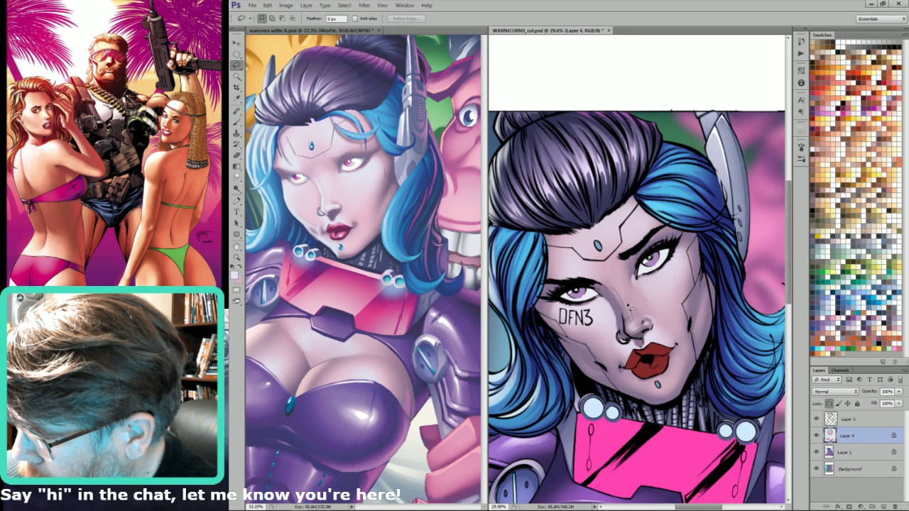
- Lasso a narrow strip along the nose bridge and brush highlights along the nose and between the brows, varying the brush size
left_click_drag(616, 283, 625, 309)
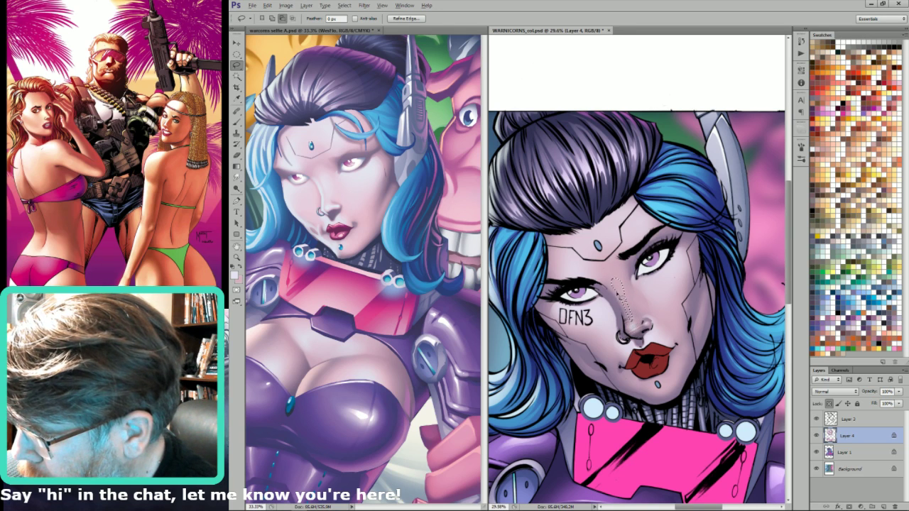
key("p")
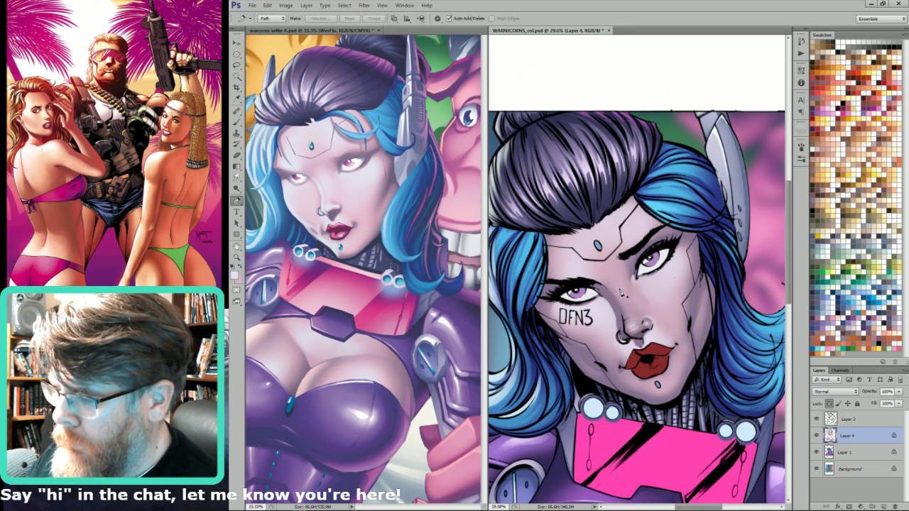
key("b")
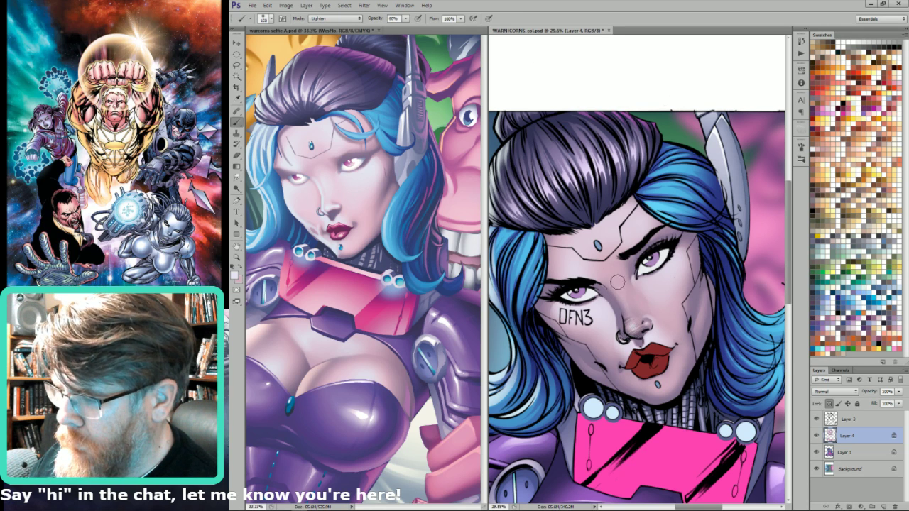
key("l")
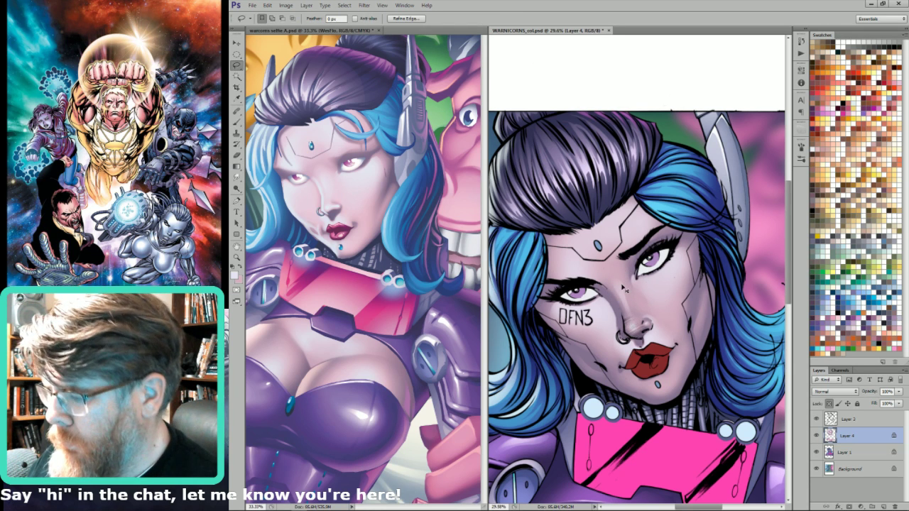
key("b")
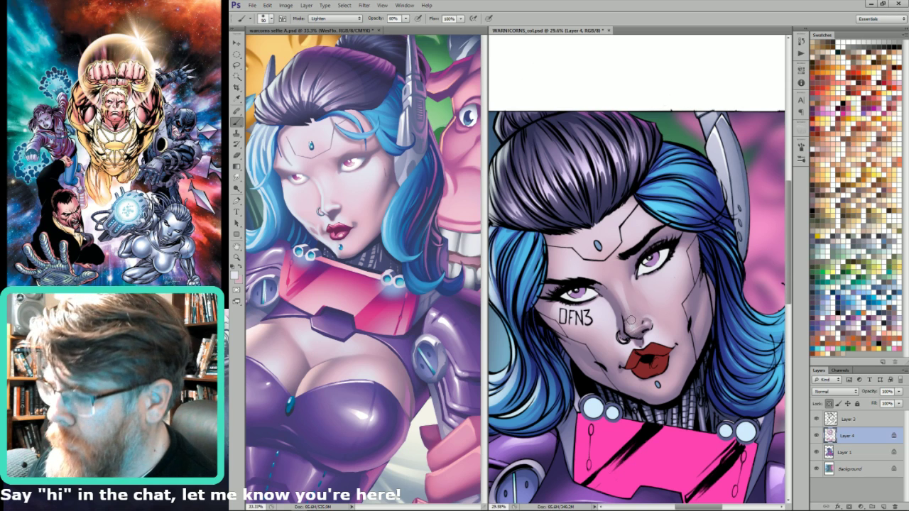
key("bracketright")
key("bracketright")
key("bracketright")
key("bracketright")
key("bracketright")
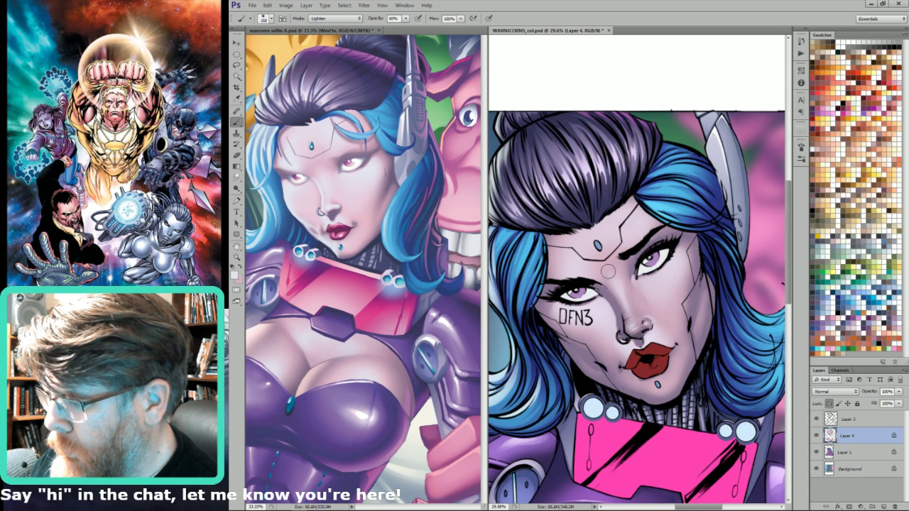
- Outline the forehead area below the oval stud and blend it using the radial Gradient tool at 30% opacity
key("l")
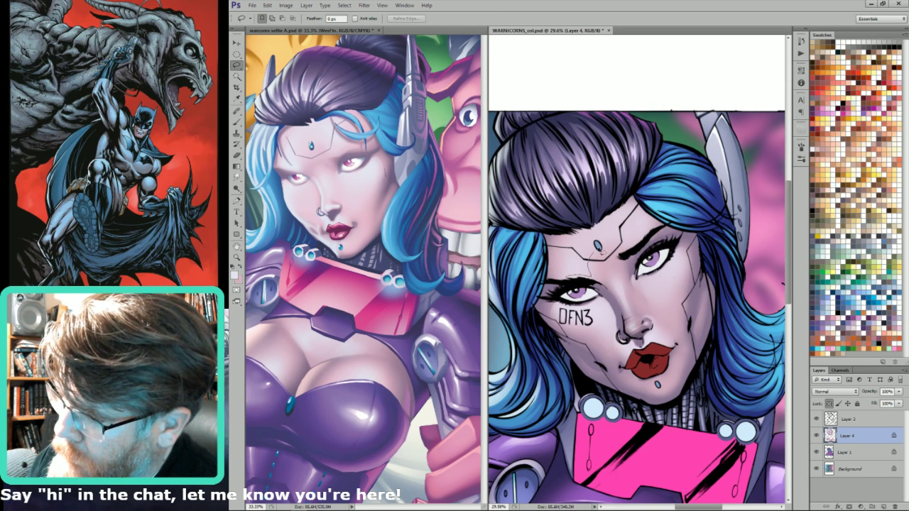
key("g")
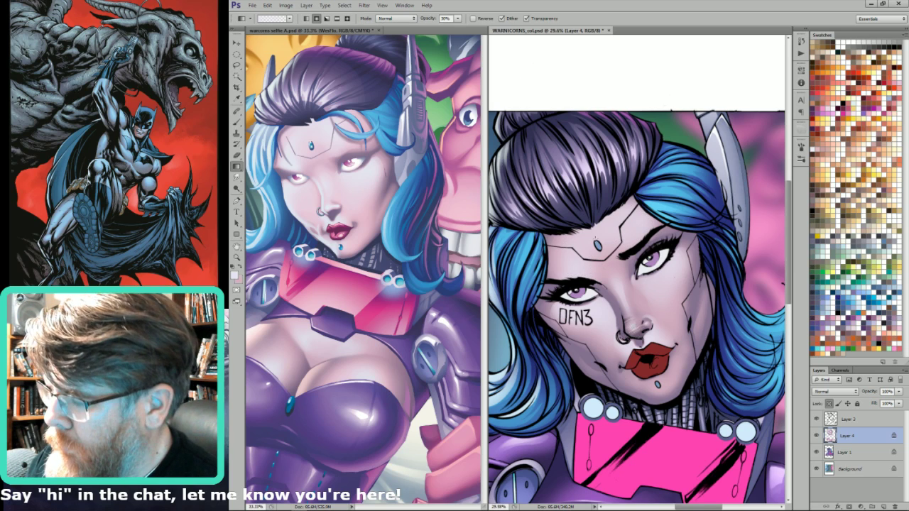
scroll(628, 295, "down", 3)
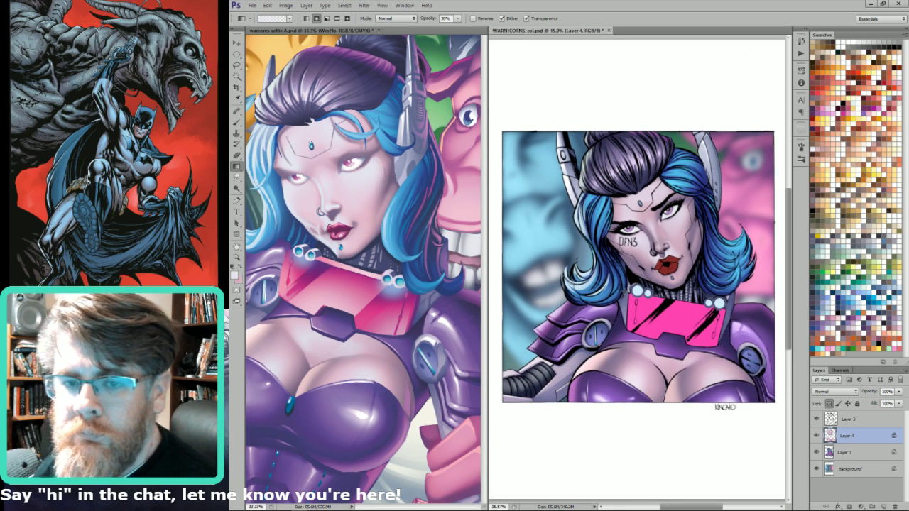
- Brush soft Lighten-mode highlights over the nose, the adjoining cheek and the skin beside the nose ring, varying the brush size
scroll(671, 298, "up", 3)
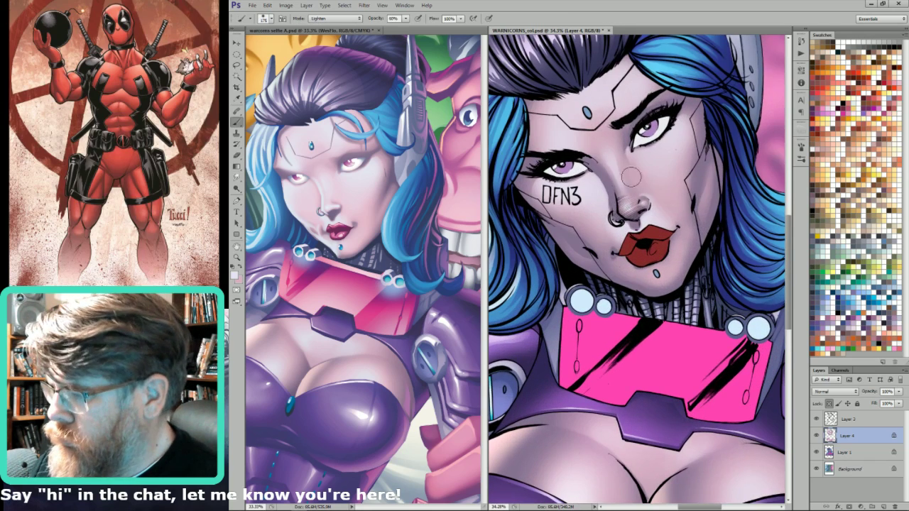
key("b")
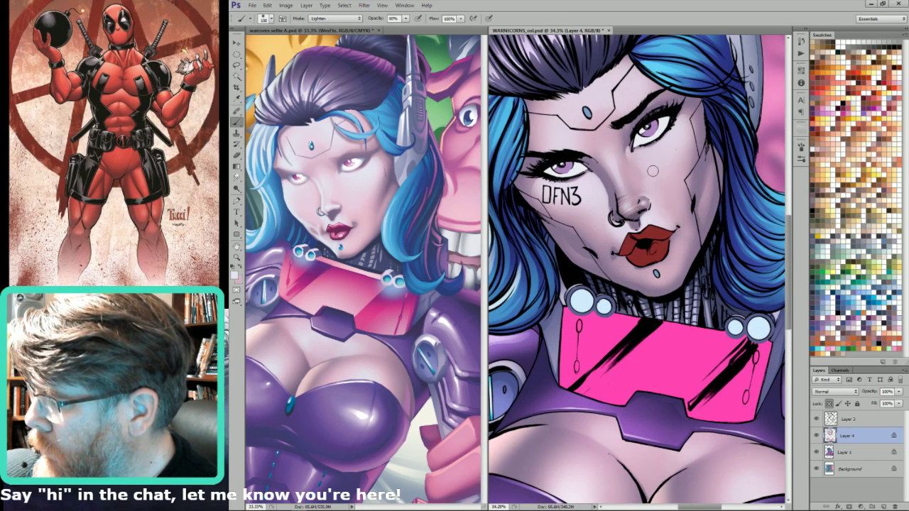
key("bracketright")
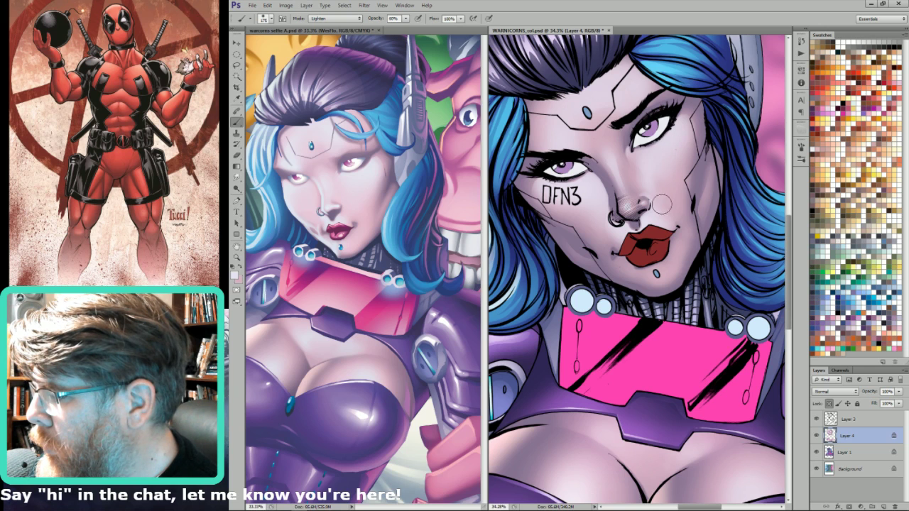
key("bracketleft")
key("bracketleft")
key("bracketleft")
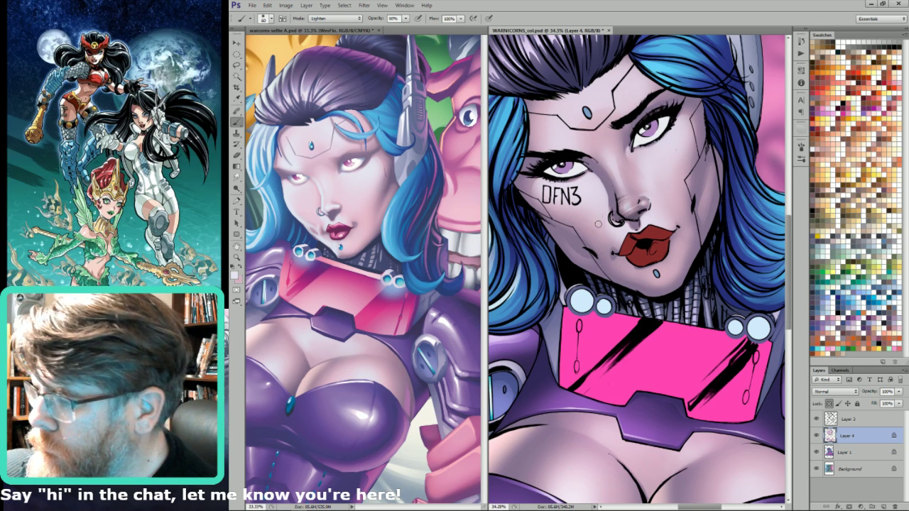
- Brush highlights between the nose ring and mouth corner, sampling a nearby skin tone to touch up the area and the opposite cheek
key("bracketright")
key("bracketright")
key("bracketright")
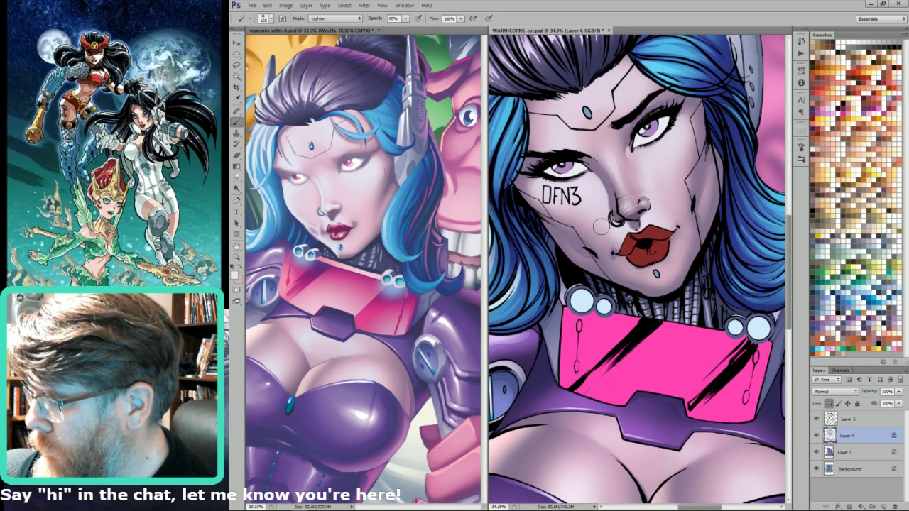
key("bracketleft")
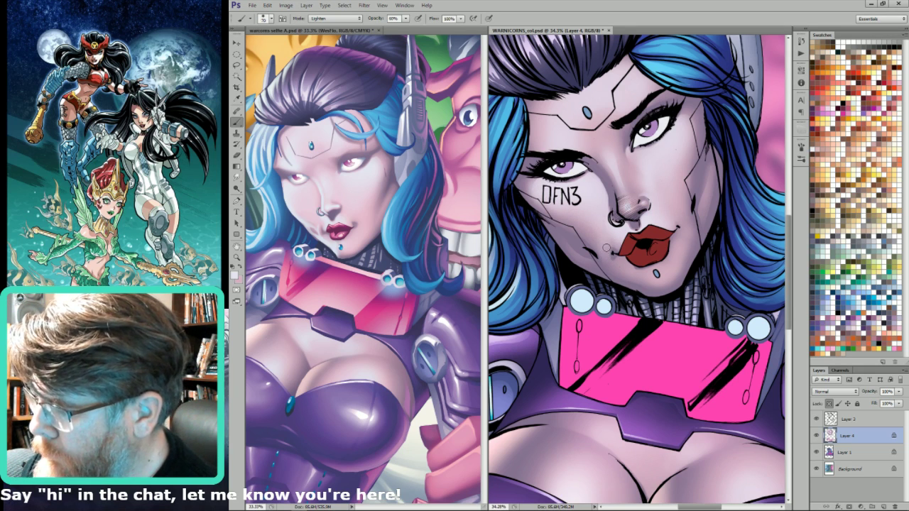
left_click(604, 253, "alt")
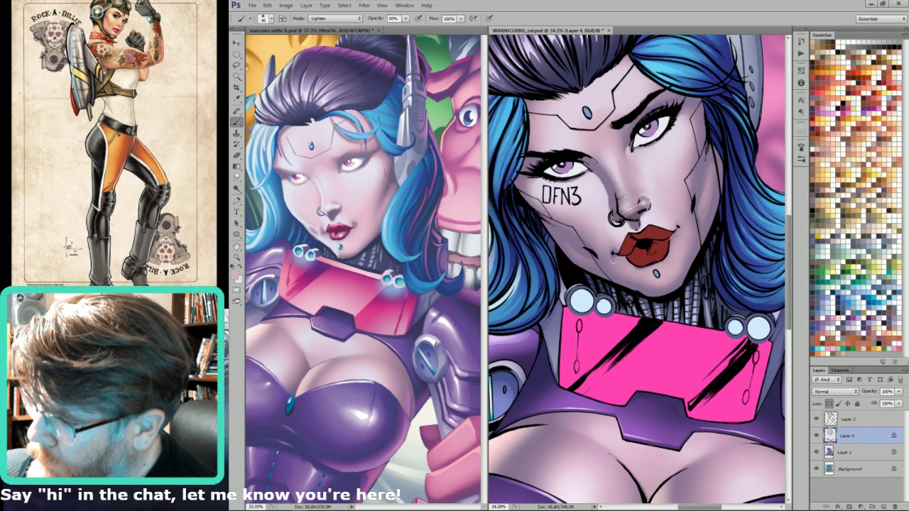
key("bracketright")
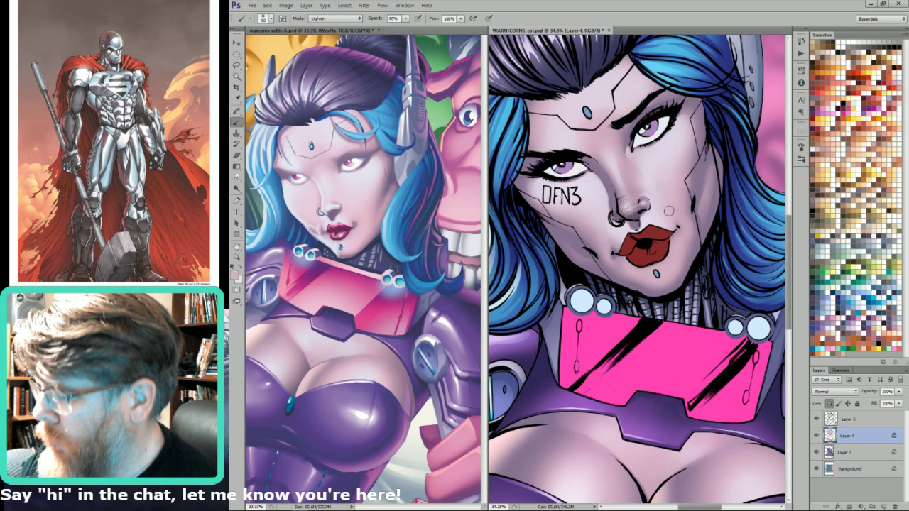
- Swap back to the lighter skin color and brush highlights on the chin, cheek and between the brows, enlarging the brush
key("x")
key("bracketleft")
key("bracketleft")
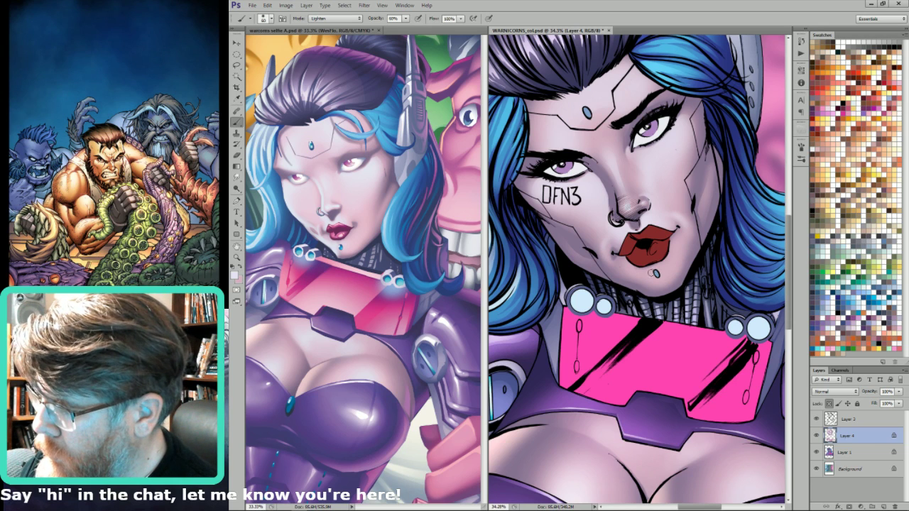
key("bracketright")
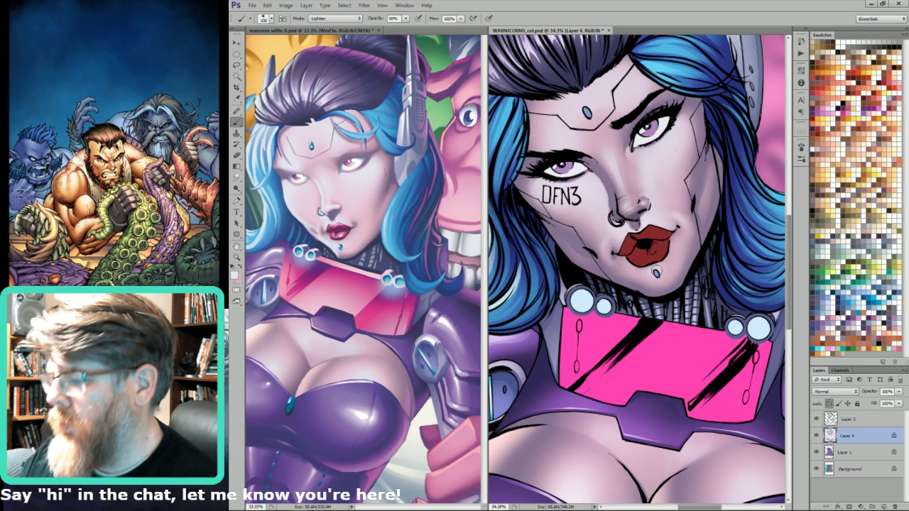
key("ctrl+0")
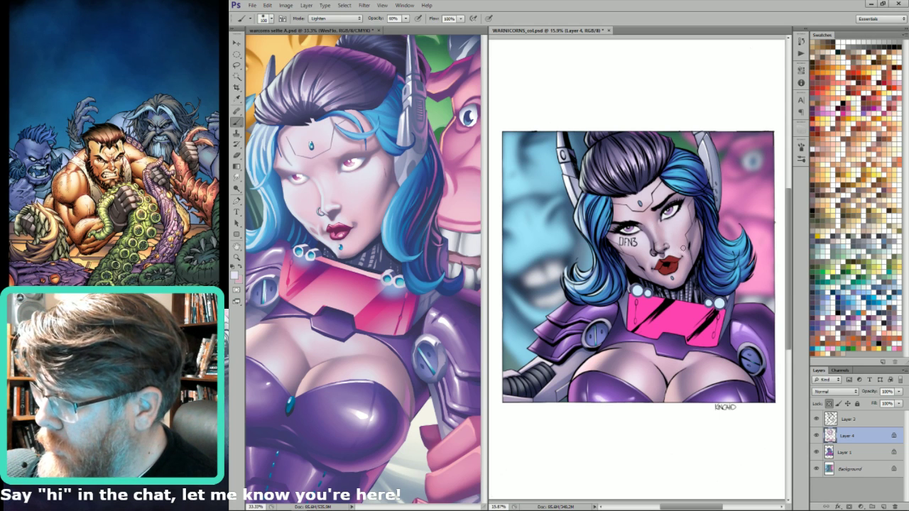
key("bracketright")
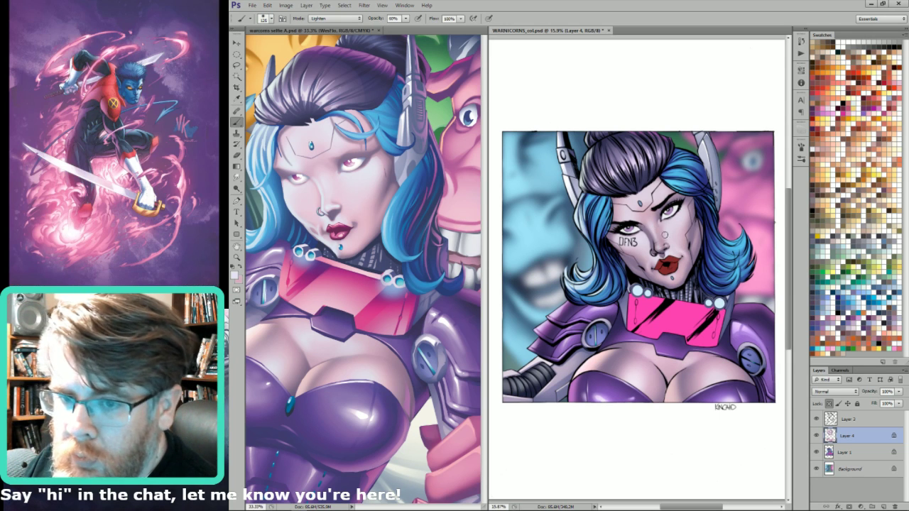
key("bracketright")
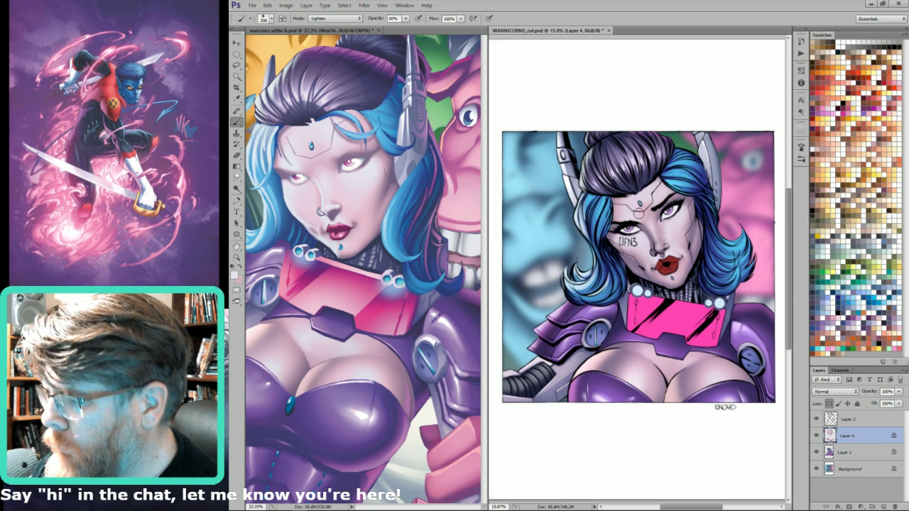
key("bracketright")
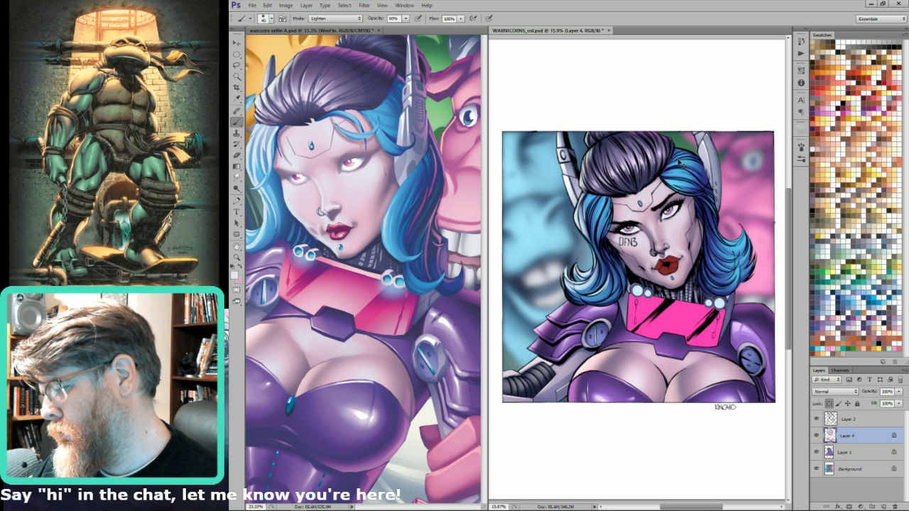
- Raise Layer 4's brightness slightly and set its contrast to 12 with Brightness/Contrast
key("ctrl+shift+b")
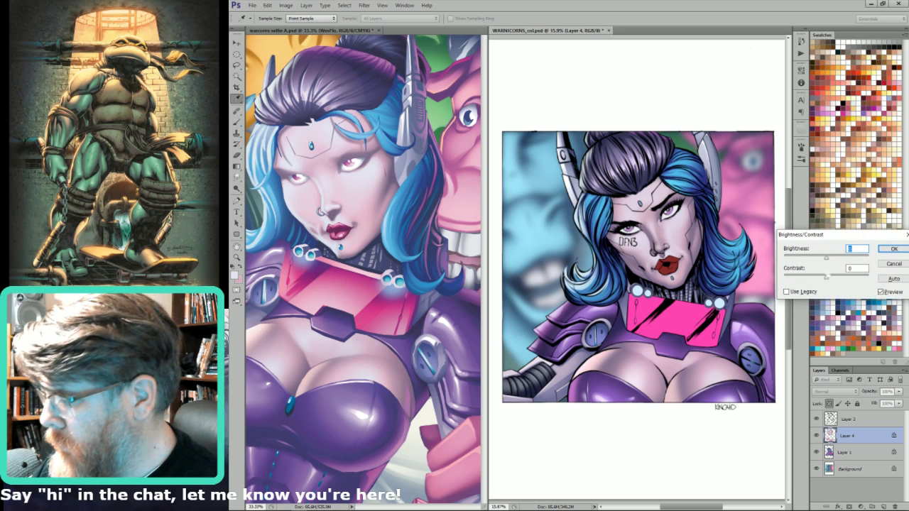
key("Tab")
key("shift+Tab")
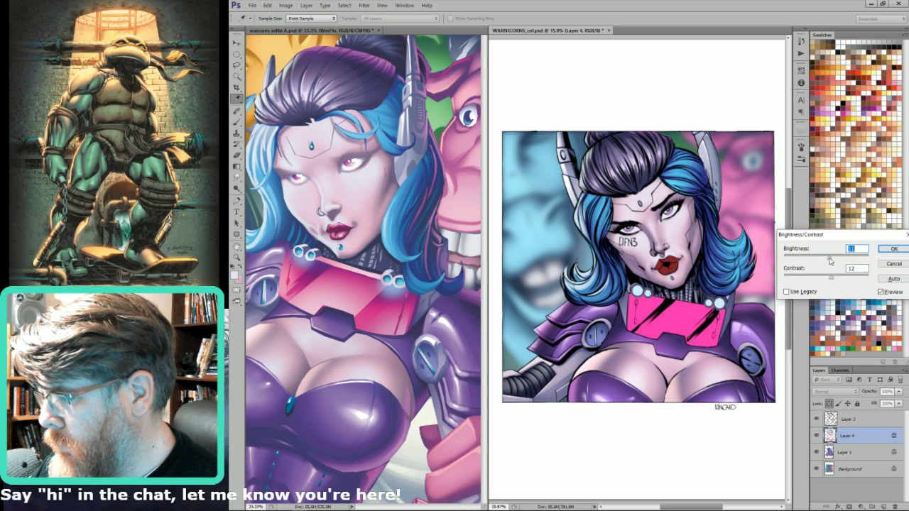
key("Return")
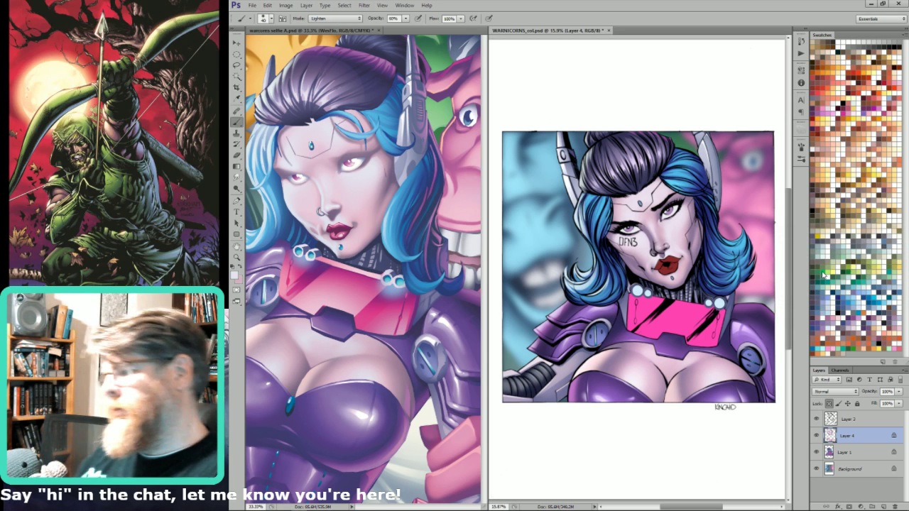
- Merge Layer 4 down into Layer 1 and save WARNICORNS_col.psd
key("l")
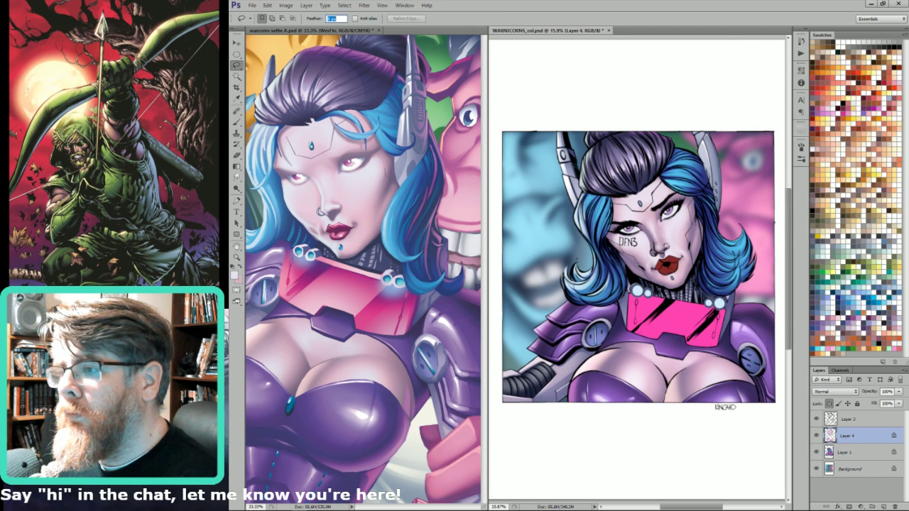
key("Return")
key("ctrl+w")
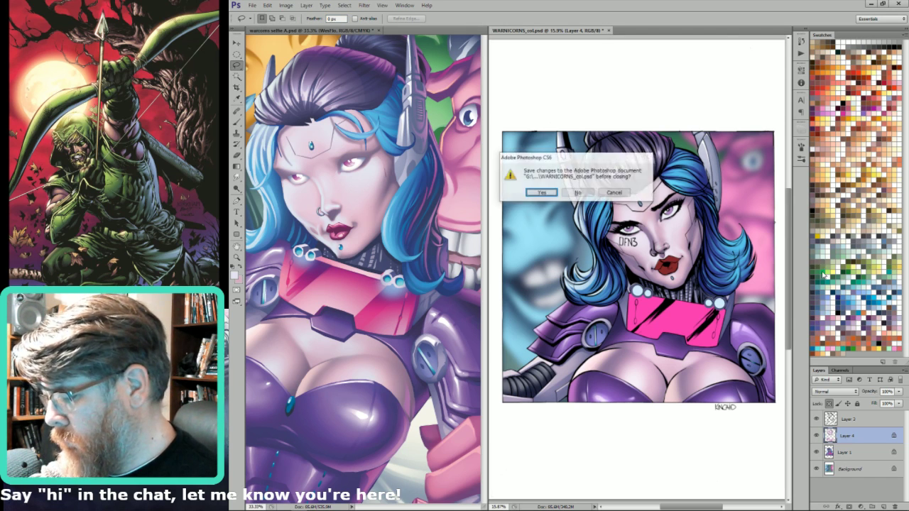
key("Escape")
key("ctrl+e")
key("ctrl+s")
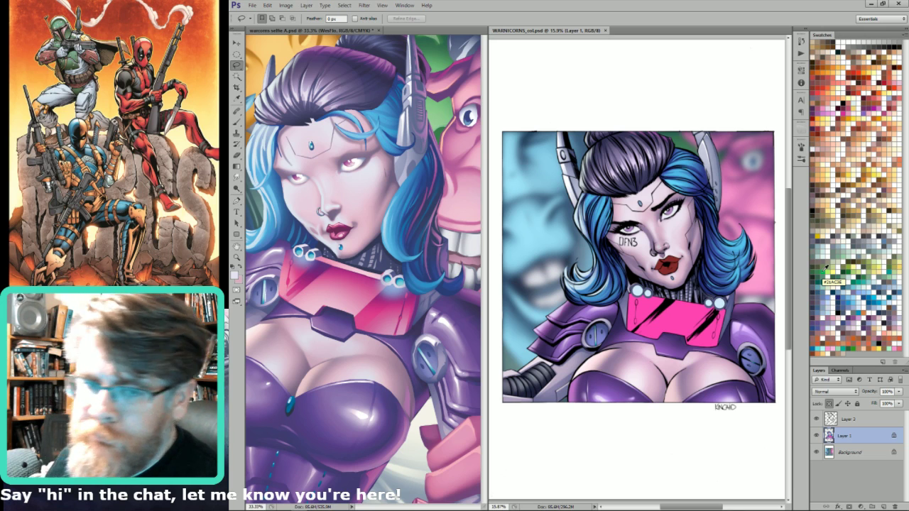
- Select the bright pink collar panel with the Magic Wand, sample pink from the earlier painting, and fill the panel with dark purple
key("w")
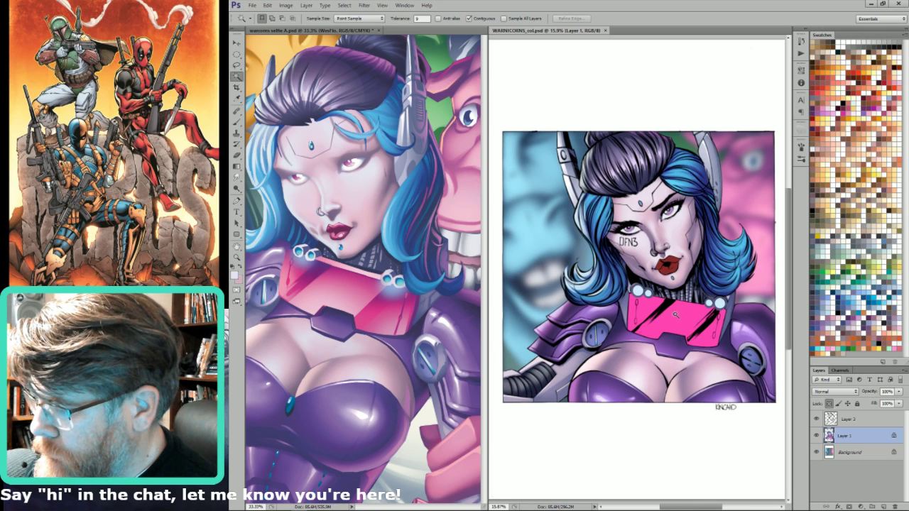
left_click(677, 313)
key("i")
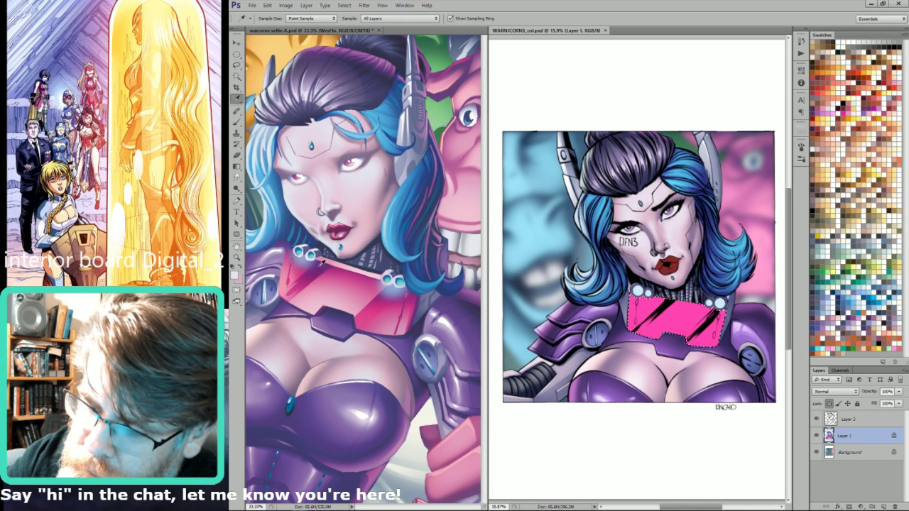
left_click(371, 301)
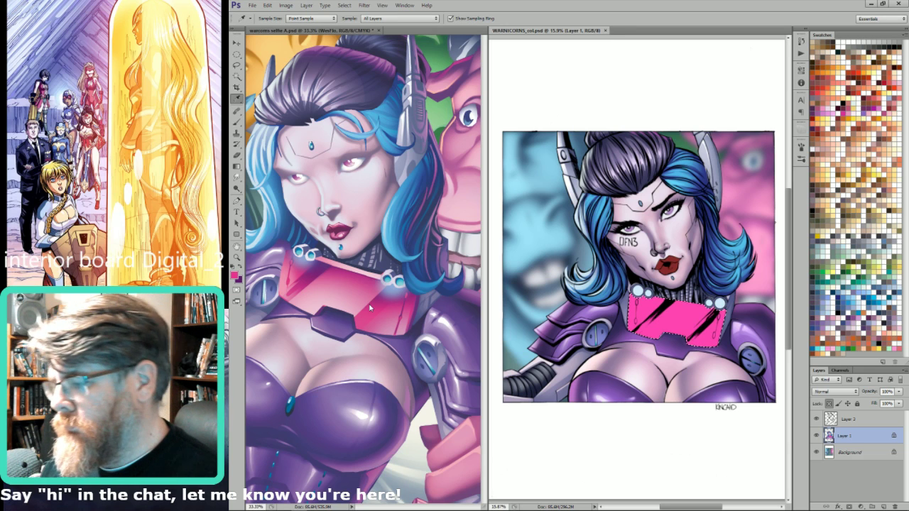
key("ctrl+BackSpace")
key("ctrl+h")
- Blend pink upward over the purple collar panel with a 30% linear gradient, copy the panel to a new layer and lock its transparency
key("g")
key("[")
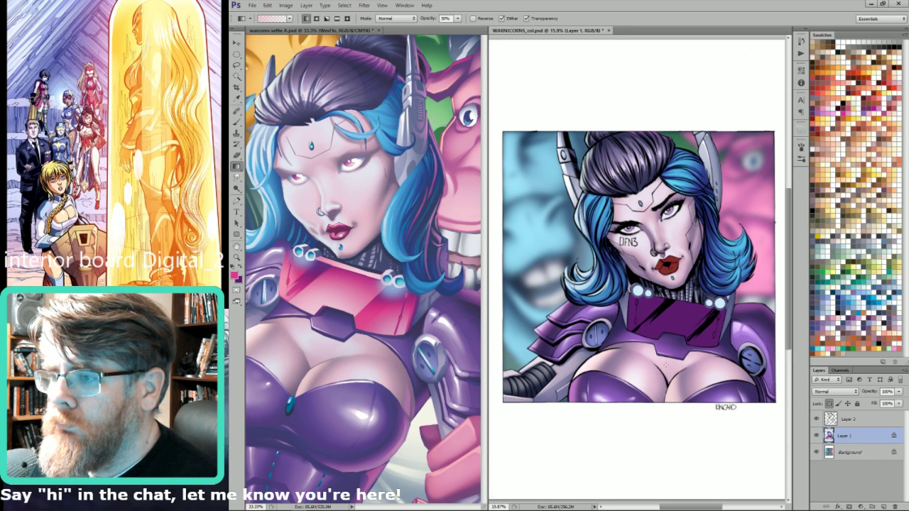
left_click_drag(677, 351, 681, 308)
key("ctrl+z")
left_click_drag(677, 350, 697, 282)
left_click_drag(680, 359, 691, 306)
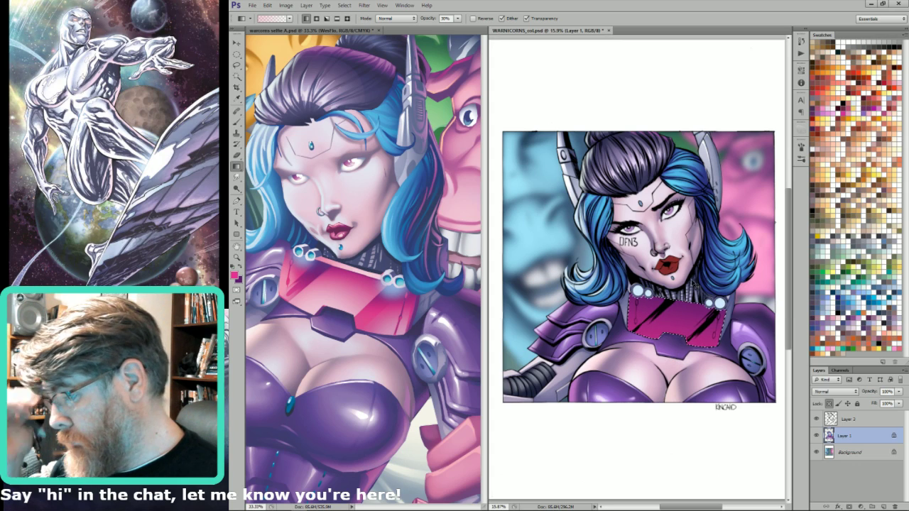
key("ctrl+j")
key("/")
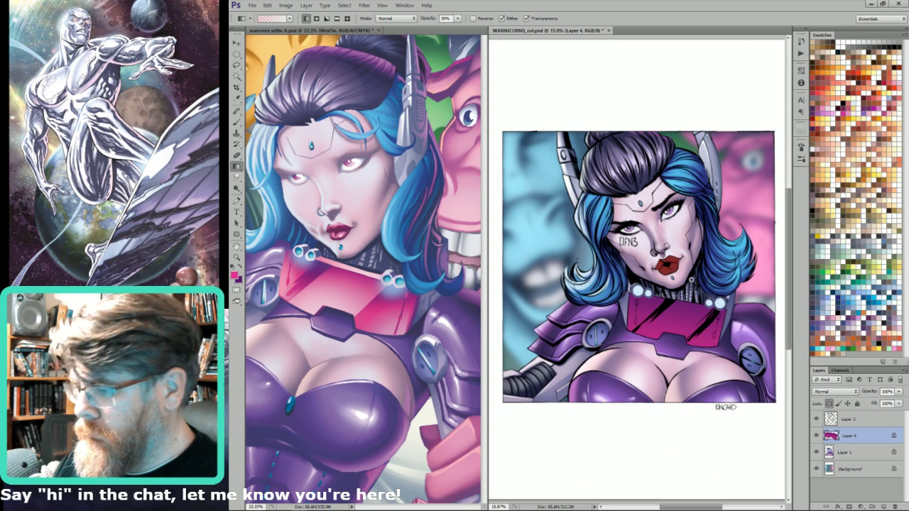
left_click_drag(652, 330, 729, 212)
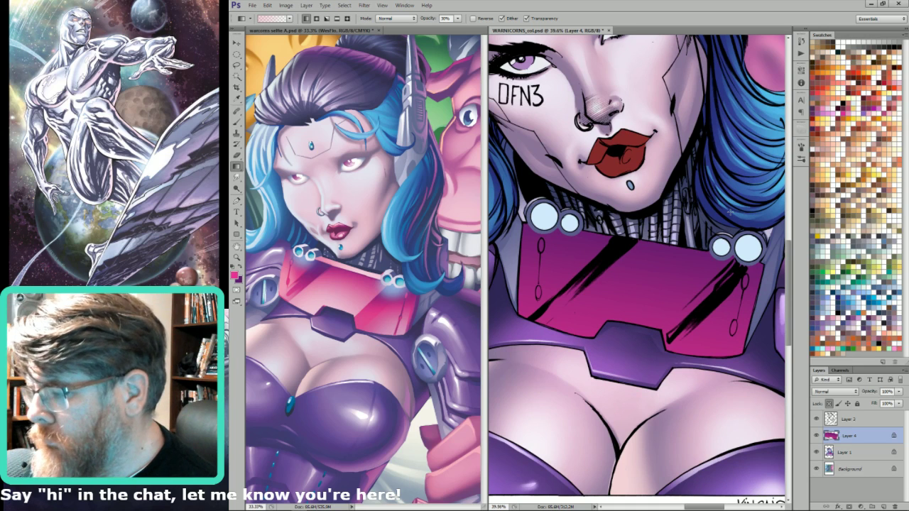
- Lasso a thin strip along the collar panel's upper edge and fill it with pink
key("l")
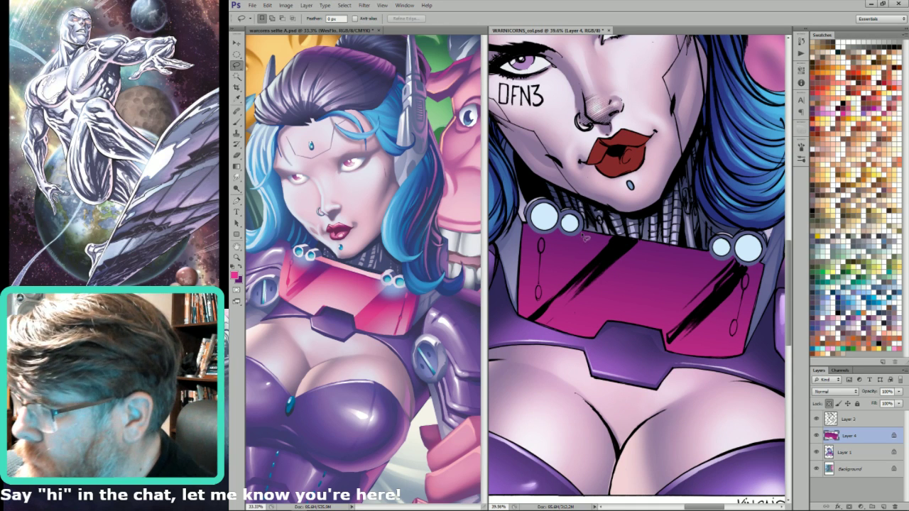
mouse_move(583, 239)
left_mouse_down()
mouse_move(713, 260)
mouse_move(710, 246)
mouse_move(595, 222)
left_mouse_up()
key("x")
key("ctrl+d")
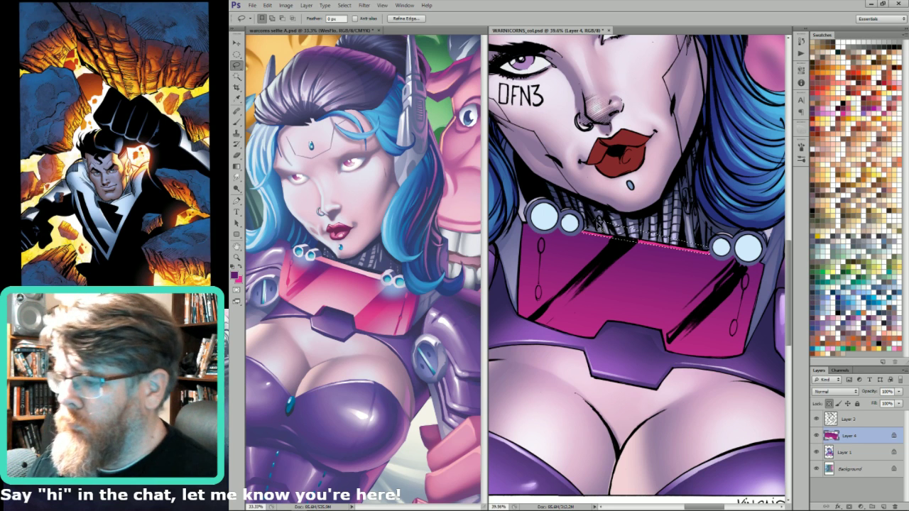
- Sample light pink from the earlier painting and highlight the panel's edge strip using a radial gradient at 80% opacity
key("i")
left_click(389, 256)
key("g")
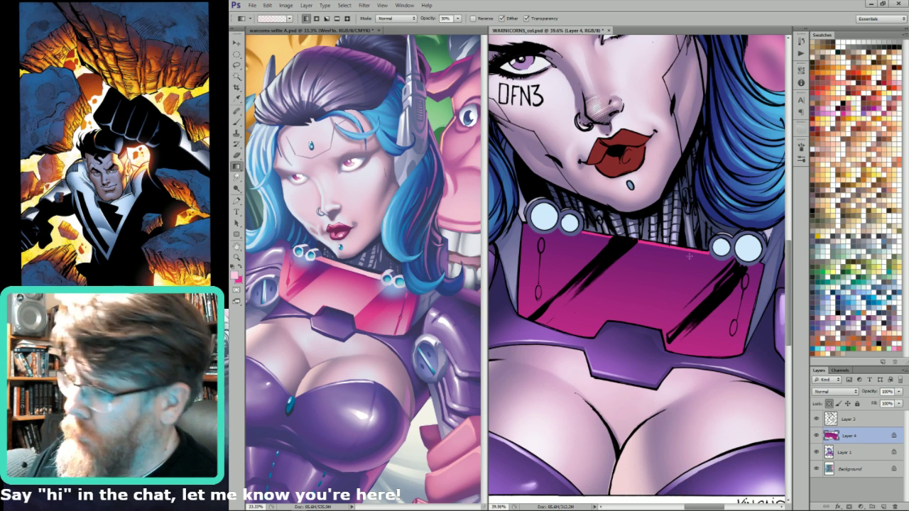
scroll(675, 250, "right", 1)
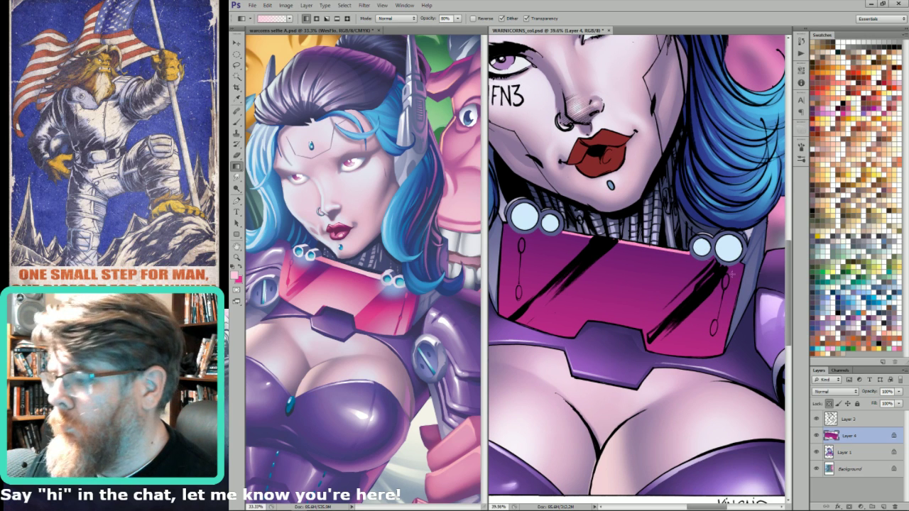
left_click_drag(563, 232, 721, 254)
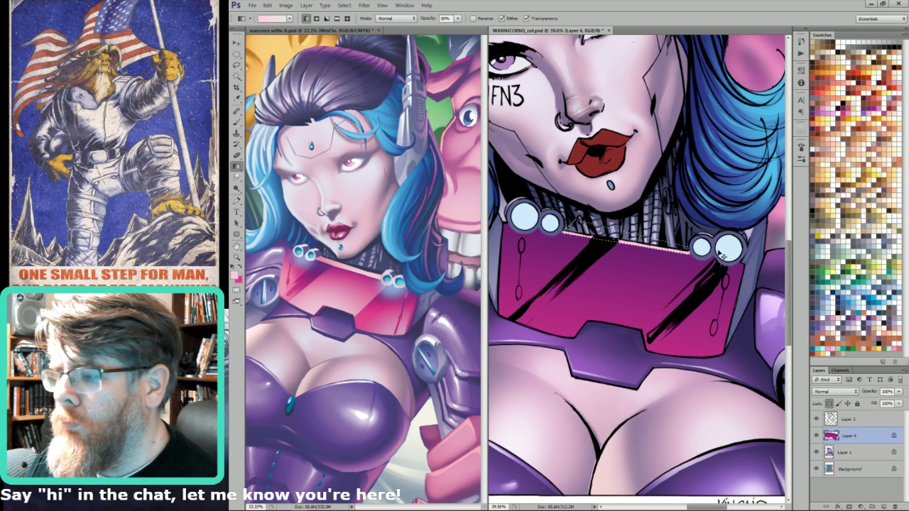
key("ctrl+z")
left_click(317, 19)
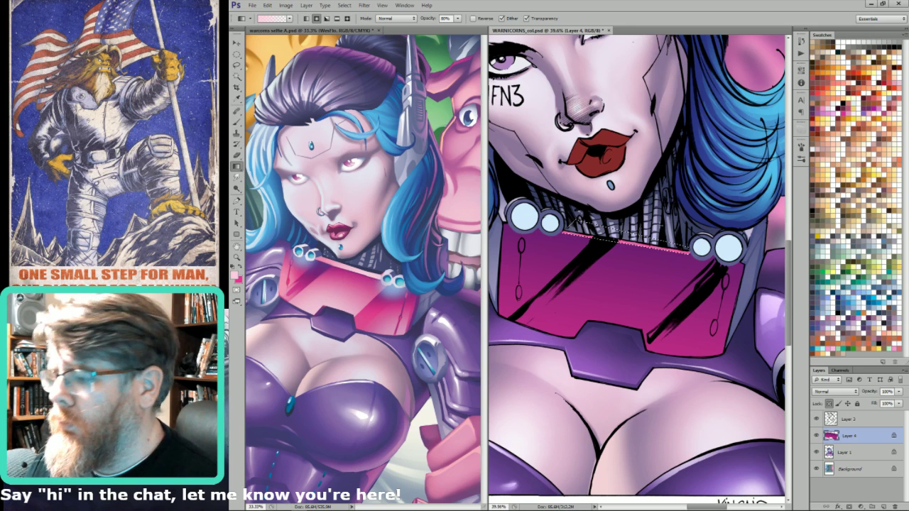
- Lasso a broad diagonal reflection area across the middle of the pink collar panel, following the black ink streaks
key("l")
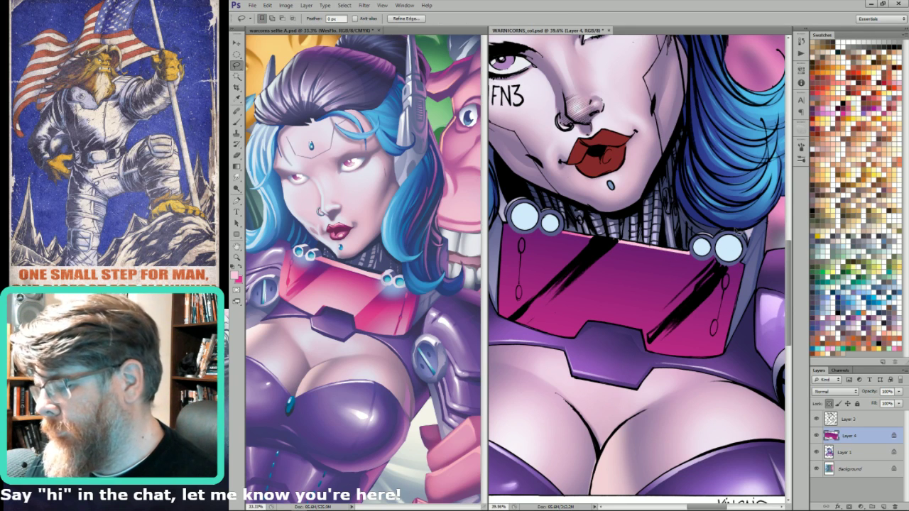
left_click_drag(590, 239, 667, 259)
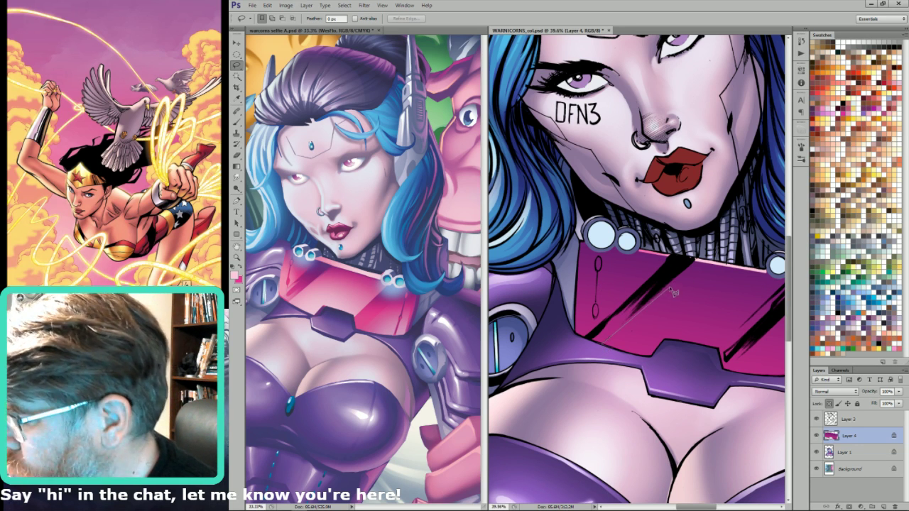
mouse_move(680, 276)
left_mouse_down()
mouse_move(795, 285)
mouse_move(763, 278)
mouse_move(784, 282)
mouse_move(709, 347)
mouse_move(758, 311)
mouse_move(712, 357)
mouse_move(714, 372)
mouse_move(714, 364)
mouse_move(714, 372)
mouse_move(730, 376)
left_mouse_up()
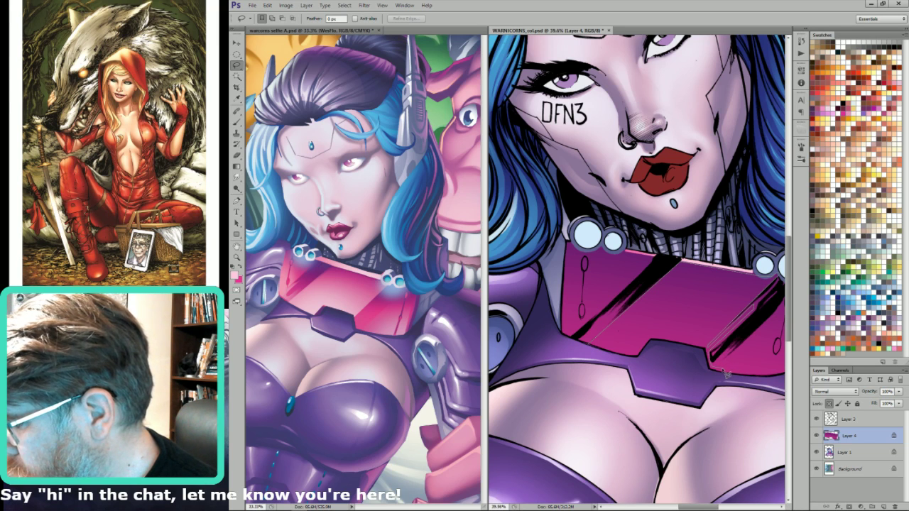
mouse_move(795, 325)
left_mouse_down()
mouse_move(772, 319)
mouse_move(754, 296)
mouse_move(732, 316)
mouse_move(742, 314)
mouse_move(731, 377)
mouse_move(700, 393)
mouse_move(629, 394)
mouse_move(554, 376)
mouse_move(536, 341)
left_mouse_up()
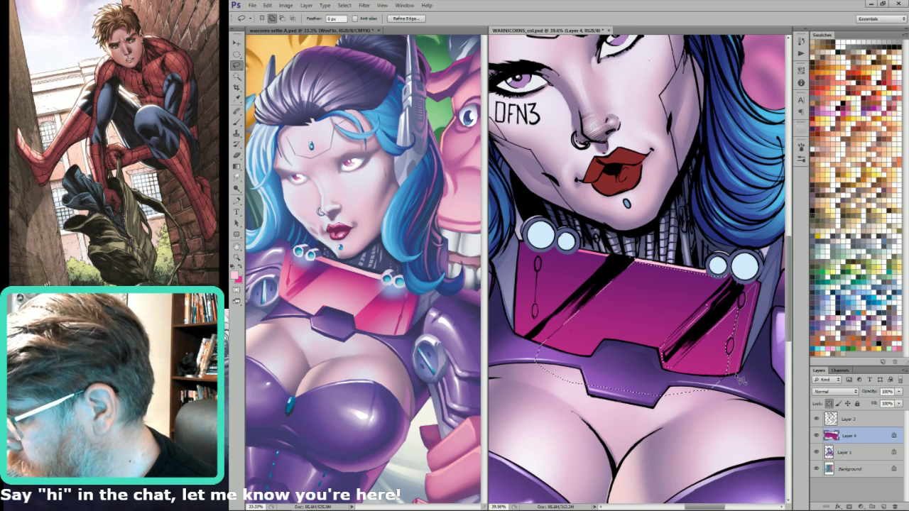
key("ctrl+d")
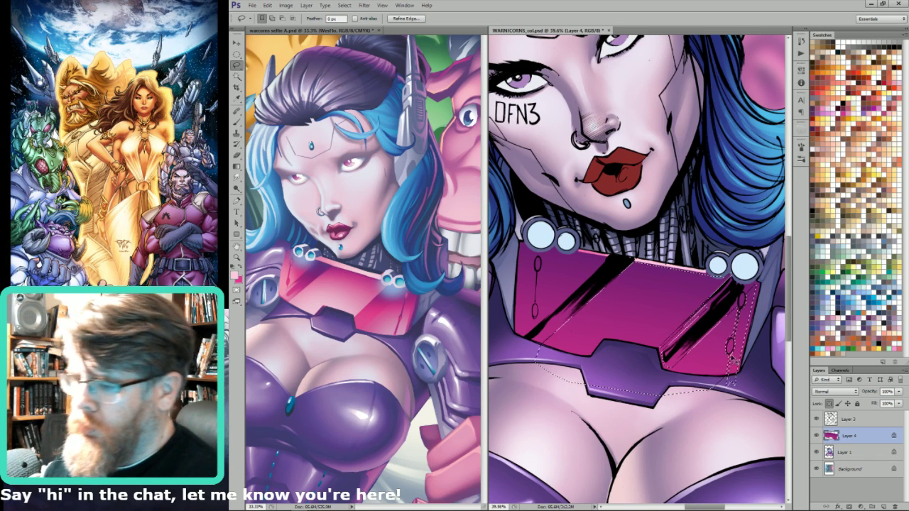
- Brighten the selected collar reflection from below with pink and light pink radial gradients at 80% opacity
key("ctrl+minus")
key("g")
key("x")
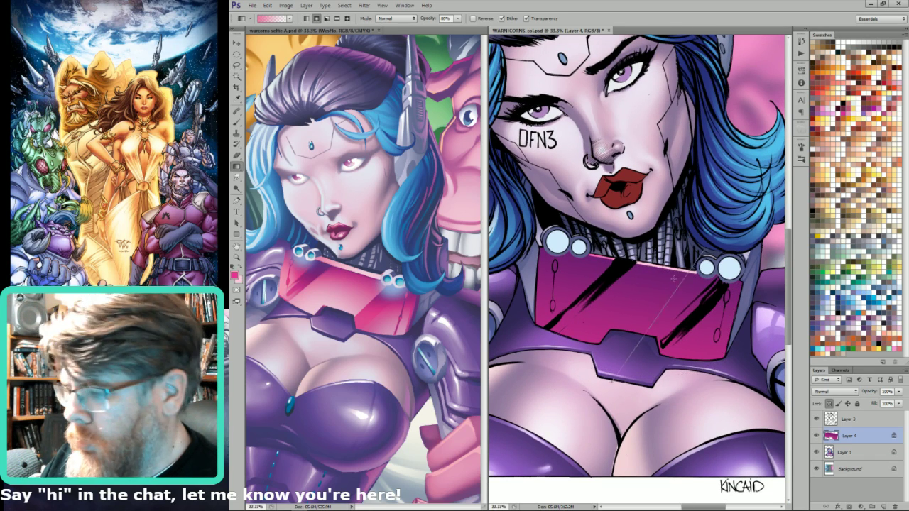
left_click_drag(622, 362, 660, 291)
left_click_drag(626, 362, 693, 274)
left_click_drag(655, 393, 707, 292)
left_click_drag(594, 402, 615, 347)
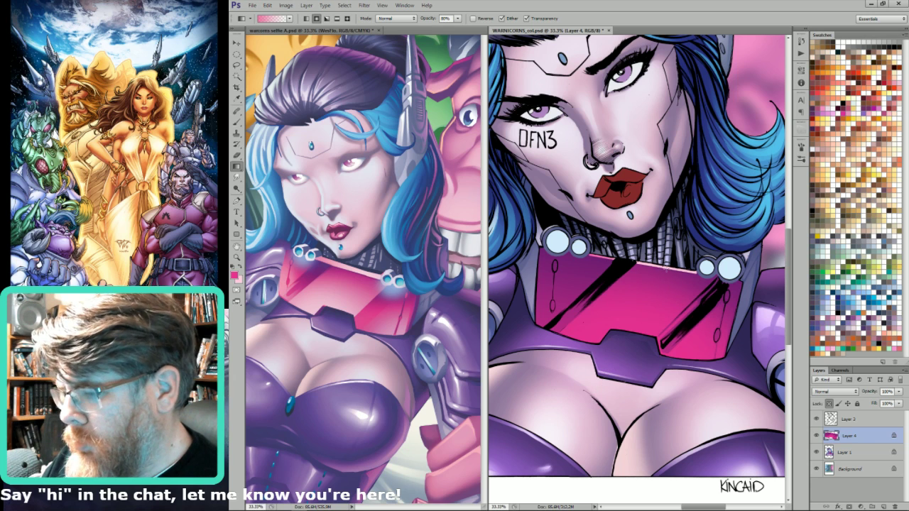
key("x")
left_click_drag(607, 401, 628, 302)
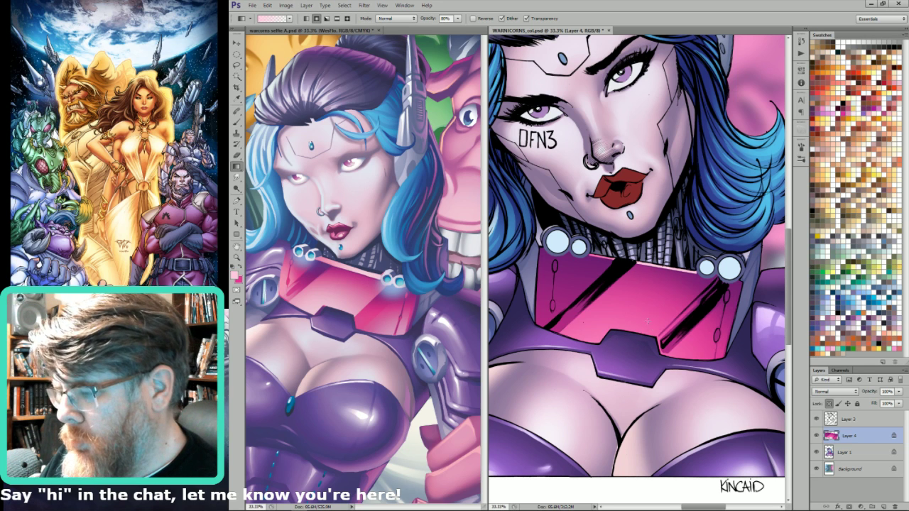
- Lasso the collar panel's central reflection with thin diagonal streaks inside it beside the black ink lines
key("l")
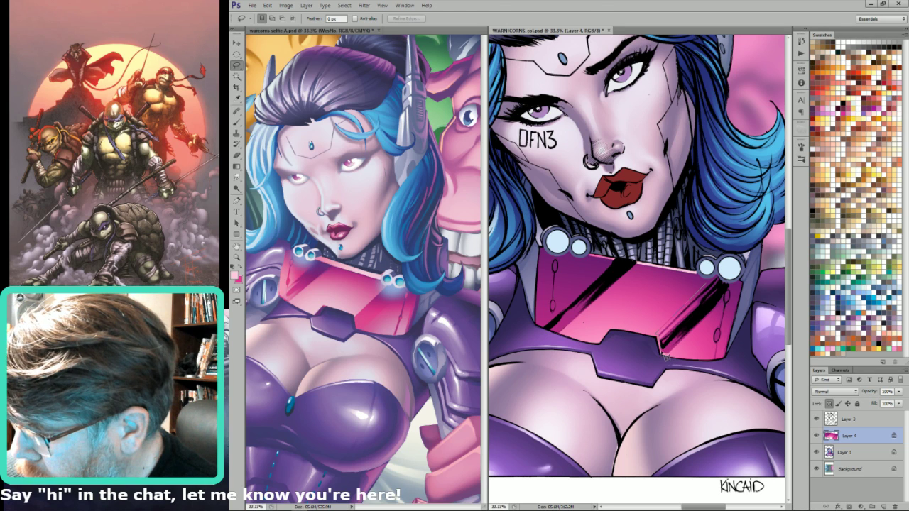
mouse_move(665, 355)
left_mouse_down()
mouse_move(688, 366)
mouse_move(668, 374)
mouse_move(637, 359)
mouse_move(557, 348)
mouse_move(638, 271)
mouse_move(708, 266)
mouse_move(650, 326)
mouse_move(652, 335)
mouse_move(703, 281)
mouse_move(715, 290)
mouse_move(616, 285)
mouse_move(649, 269)
mouse_move(570, 335)
mouse_move(651, 270)
left_mouse_up()
key("ctrl+h")
key("g")
key("b")
key("l")
left_click_drag(653, 270, 660, 257)
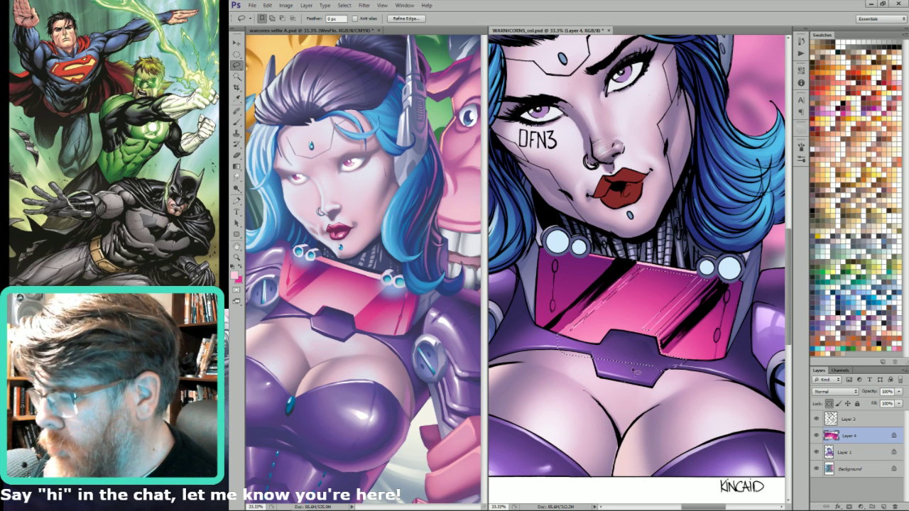
- Lighten the streaked central reflection with a light pink radial gradient at 80% opacity and deselect it
key("g")
key("ctrl+h")
mouse_move(633, 346)
left_mouse_down()
mouse_move(662, 299)
mouse_move(653, 331)
left_mouse_up()
key("ctrl+h")
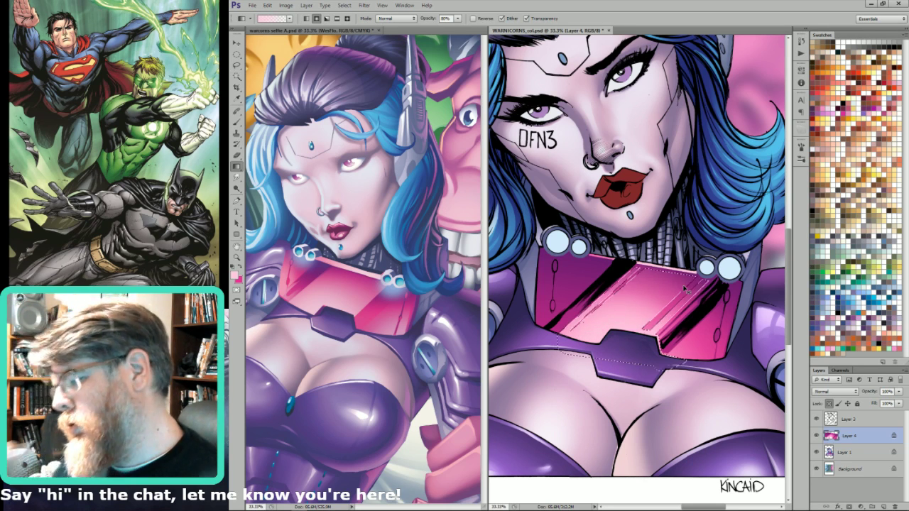
key("l")
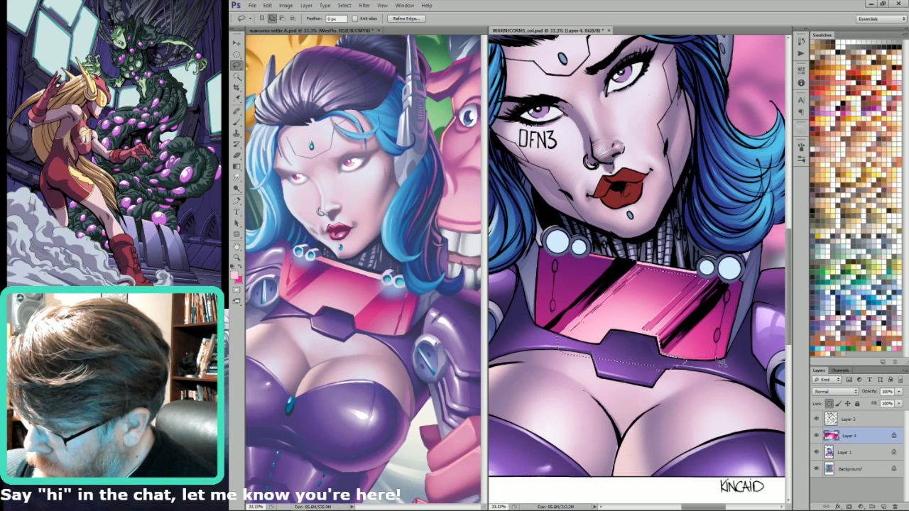
key("g")
key("ctrl+d")
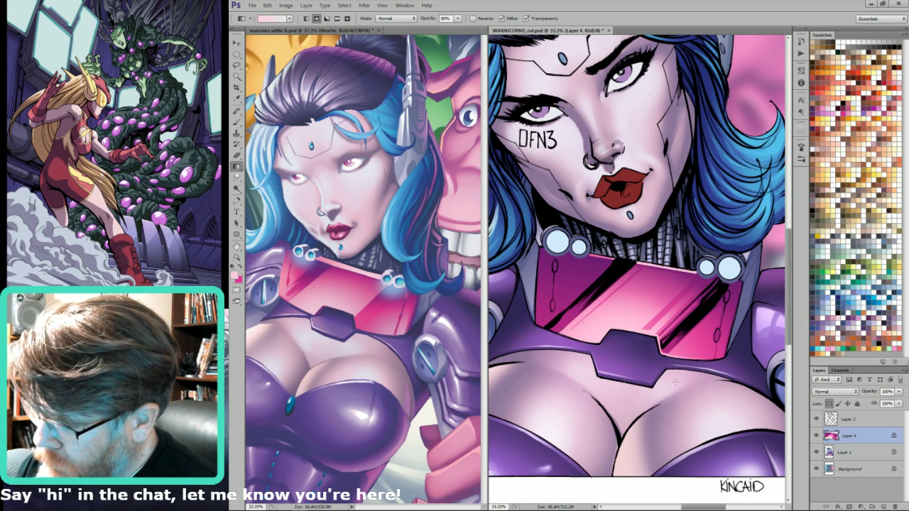
- Lasso diagonal reflection shapes beside the collar panel's left ink streak and brighten them with pink radial gradients
key("l")
left_click_drag(551, 309, 667, 392)
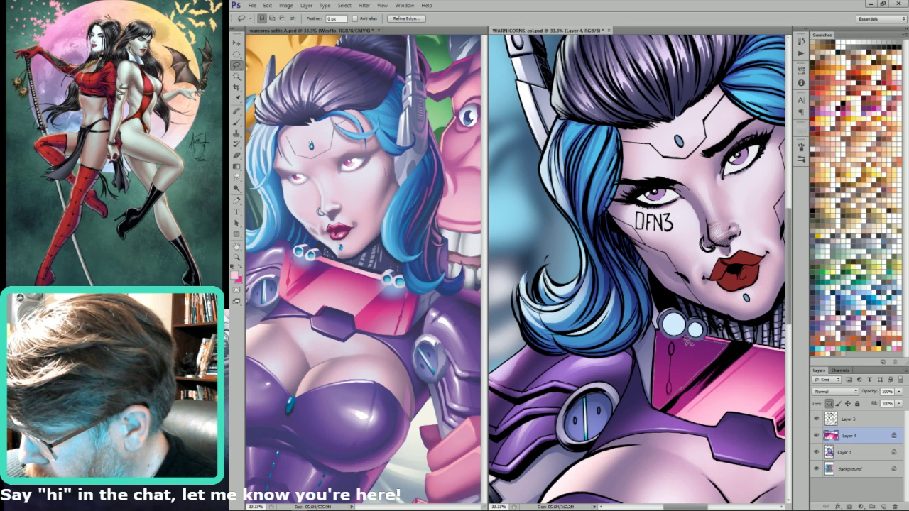
mouse_move(663, 337)
left_mouse_down()
mouse_move(678, 359)
mouse_move(679, 349)
mouse_move(669, 406)
mouse_move(672, 358)
left_mouse_up()
key("ctrl+h")
key("g")
key("x")
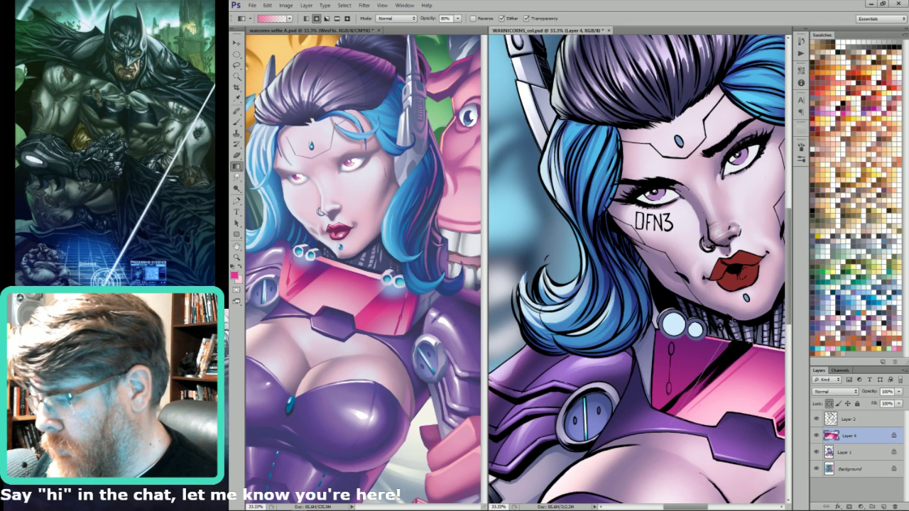
key("x")
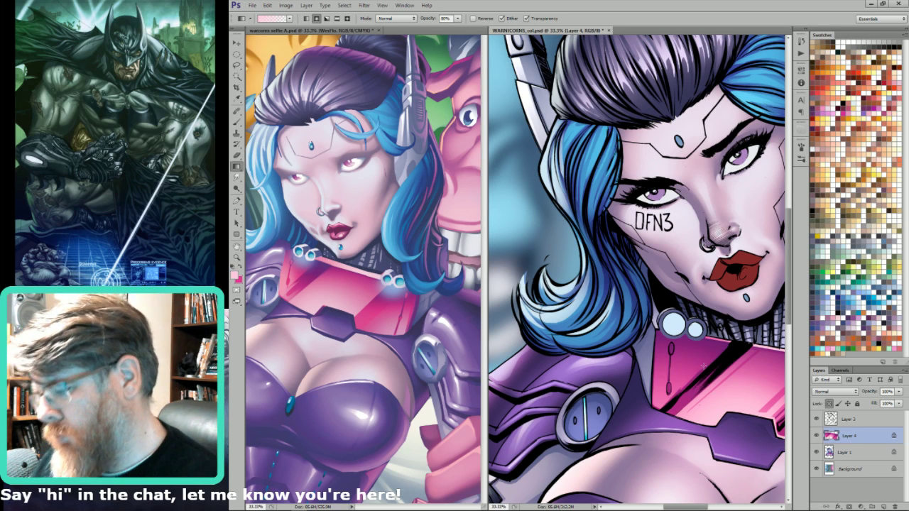
- Merge the collar panel layer down into Layer 1 and save the file
key("ctrl+0")
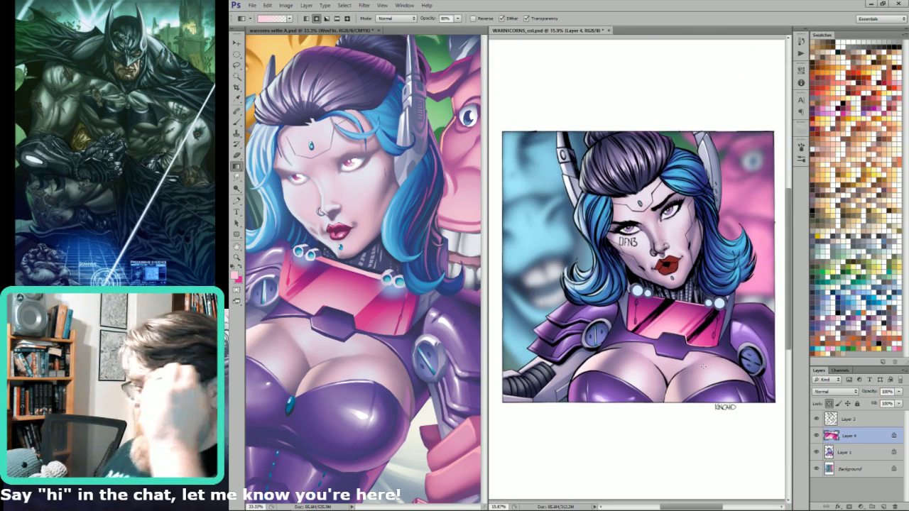
key("ctrl+e")
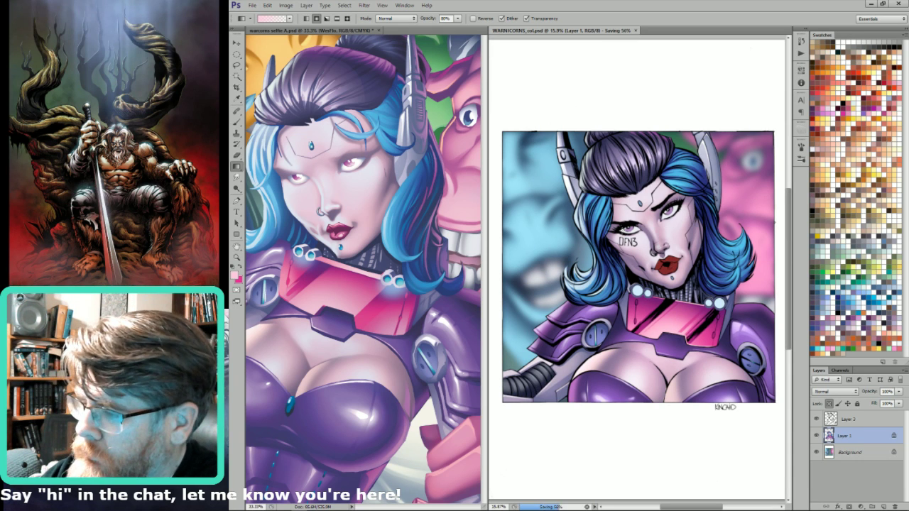
- Select the four round collar lights with the Magic Wand and fill them with cyan sampled from the earlier painting
key("w")
left_click(648, 294, "shift")
left_click(708, 303, "shift")
left_click(720, 305, "shift")
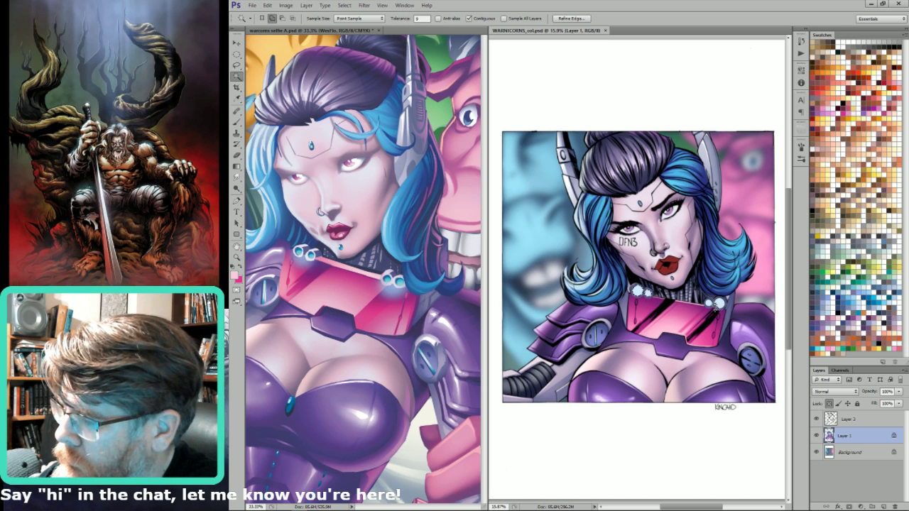
key("i")
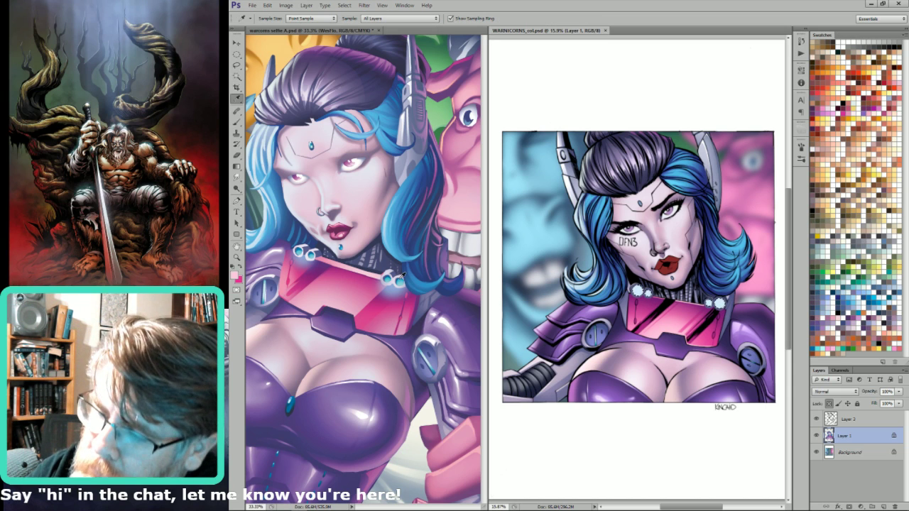
left_click(402, 276)
key("b")
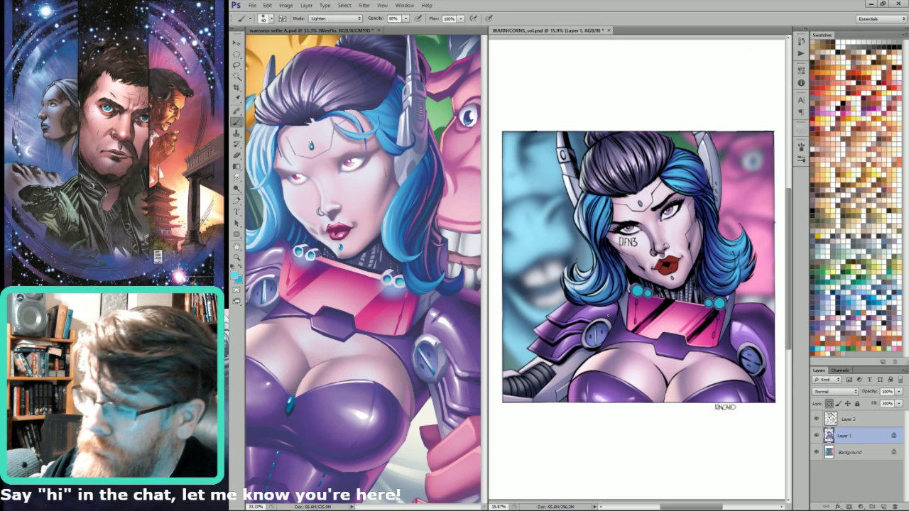
- Sample a deeper blue from the earlier painting and shade the round collar lights, using the Pencil at 79% opacity for their centers
key("i")
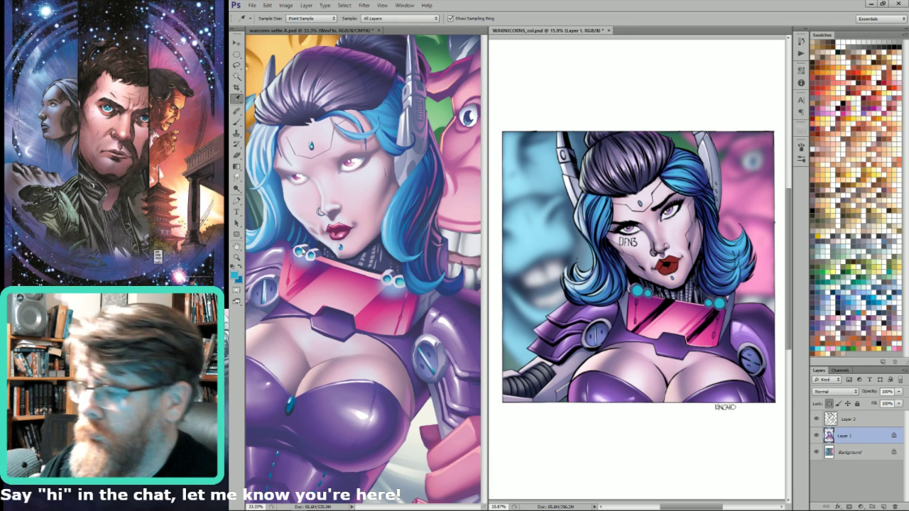
key("b")
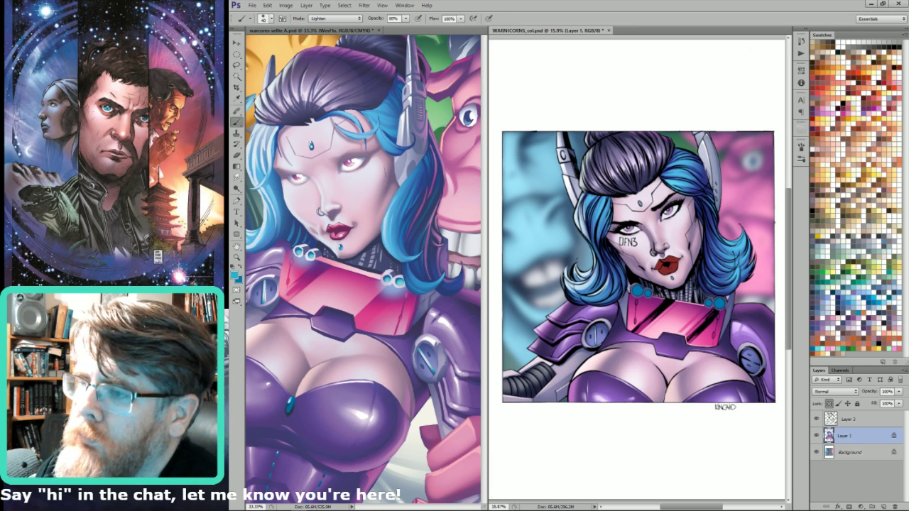
key("shift+b")
key("bracketright")
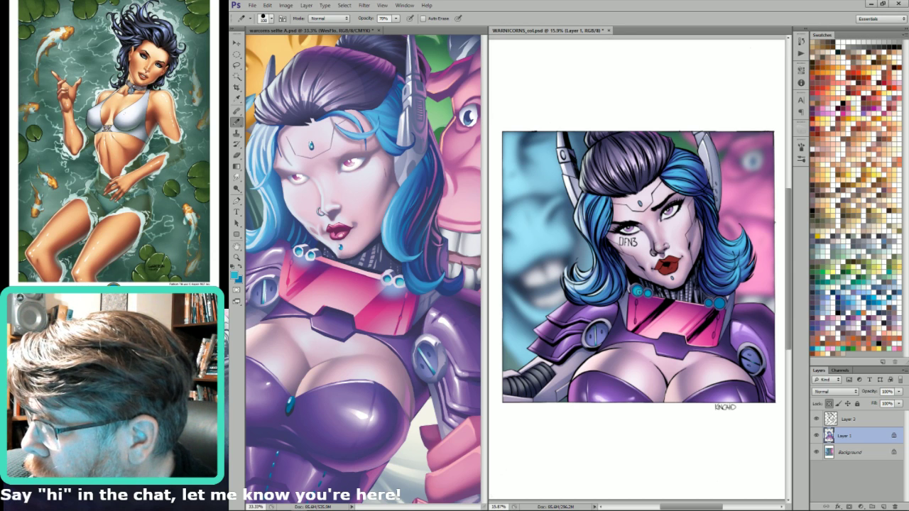
key("bracketleft")
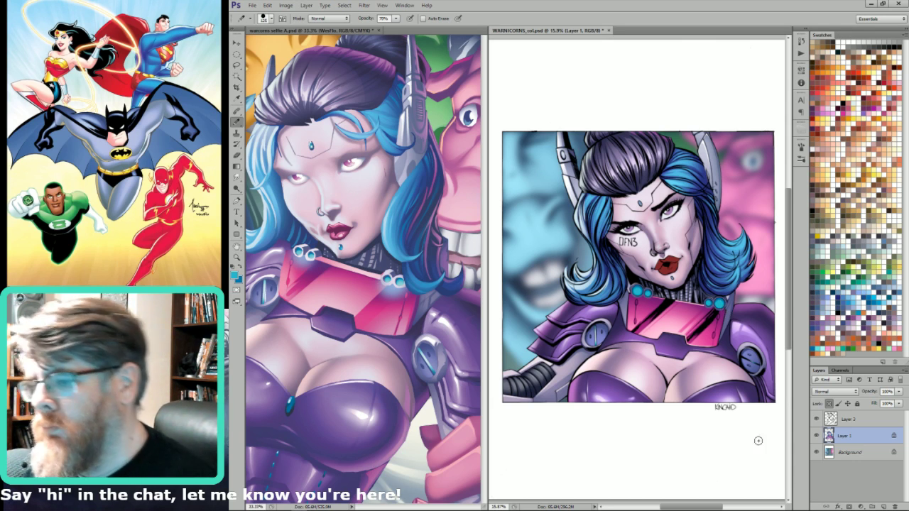
- Select the forehead and chin gems and fill them with dark blue sampled from the forehead gem in the earlier painting
scroll(652, 206, "up", 4)
key("w")
left_click(630, 201)
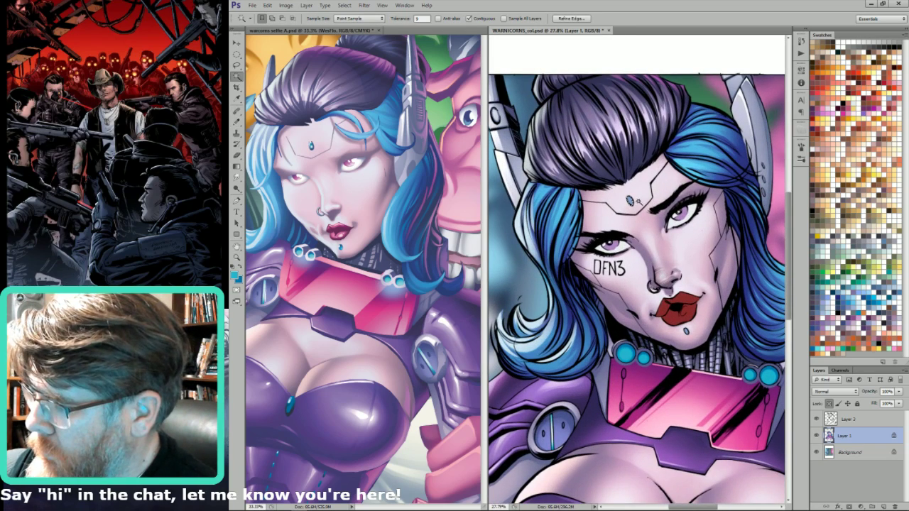
left_click(307, 152)
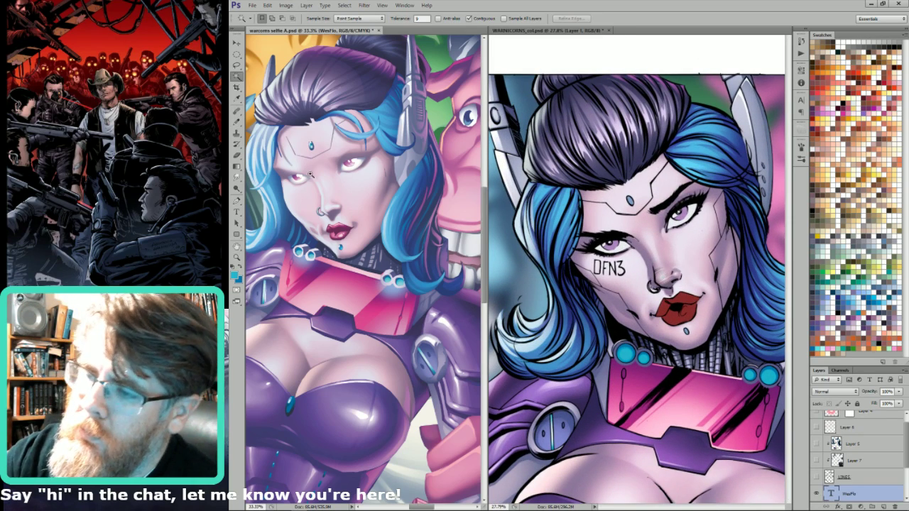
left_click_drag(304, 132, 372, 169)
key("u")
key("i")
left_click(347, 216)
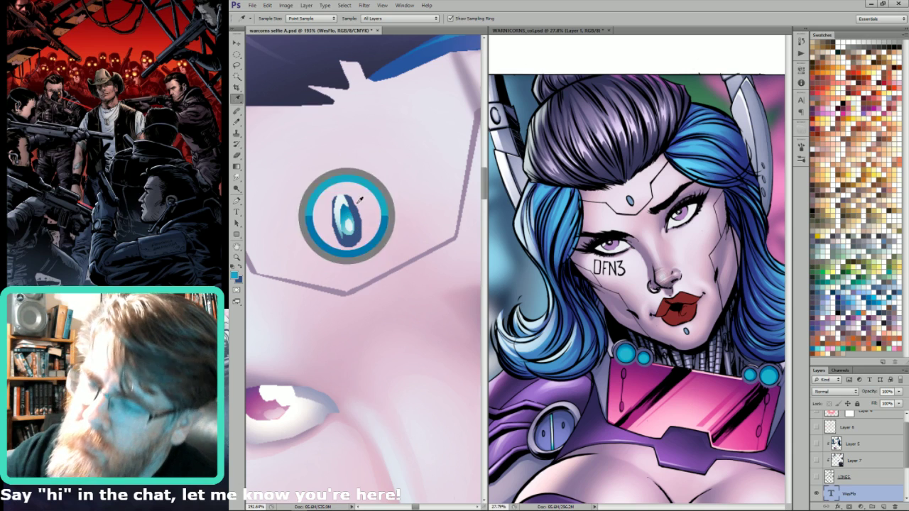
left_click(632, 209)
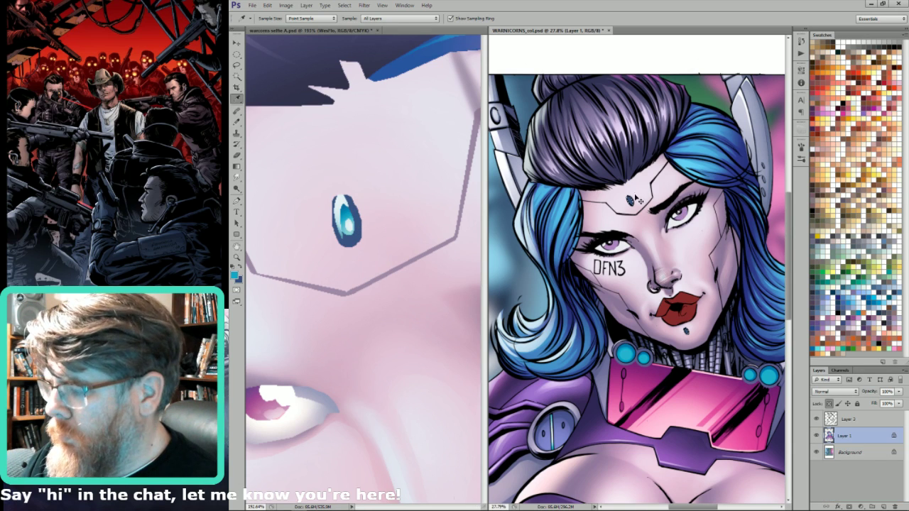
- Lasso the inside of the forehead gem and brighten it with a bright blue radial gradient at 80% opacity
scroll(632, 209, "up", 5)
key("l")
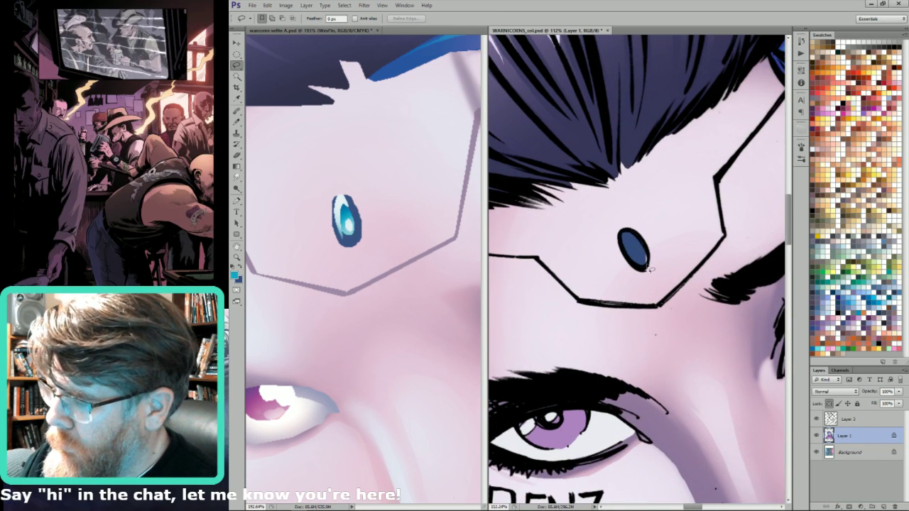
key("ctrl+d")
left_click_drag(625, 237, 635, 255)
key("ctrl+d")
key("g")
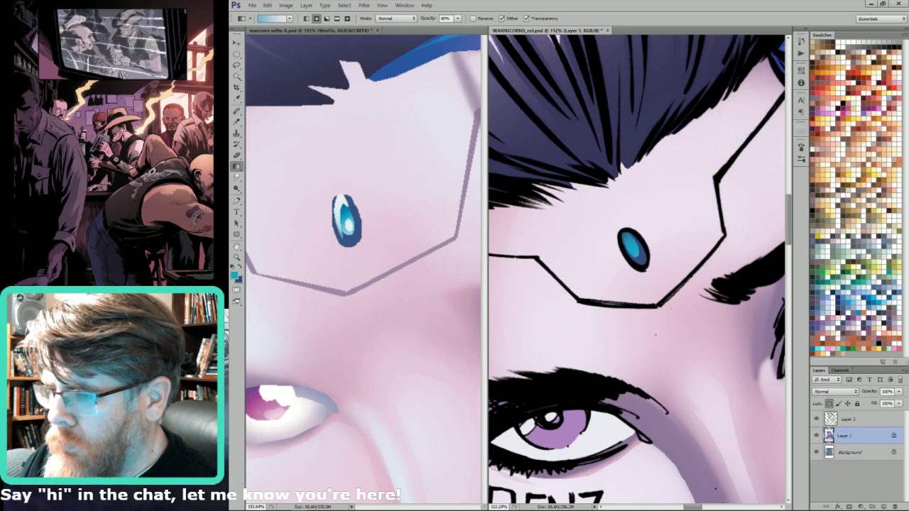
- Sample the pale highlight color from the earlier painting's gem and dot highlights on the forehead gem with a much smaller Pencil
key("x")
key("i")
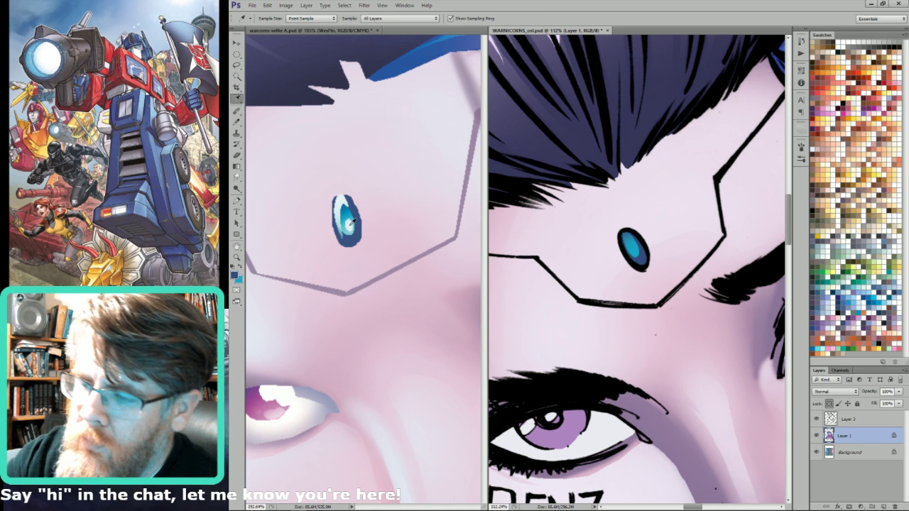
key("b")
key("bracketleft")
key("bracketleft")
key("bracketleft")
key("bracketleft")
key("bracketleft")
key("bracketleft")
key("bracketleft")
key("bracketleft")
key("bracketleft")
key("bracketleft")
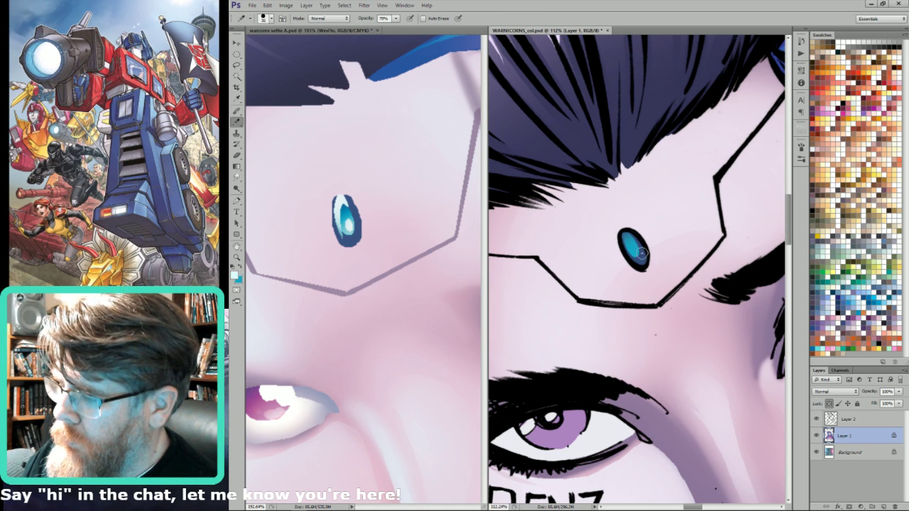
- Lasso a thin crescent along the forehead gem's left edge and highlight it with a pale radial gradient at 80% opacity
key("l")
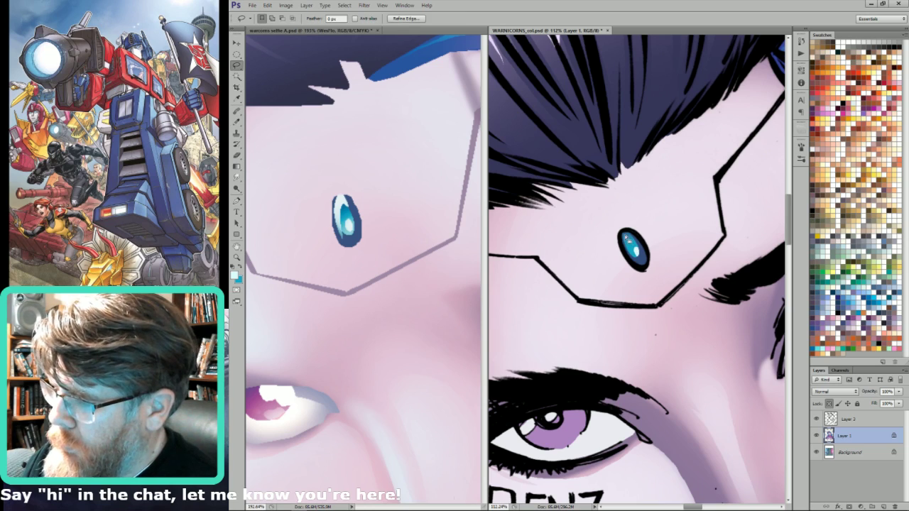
left_click_drag(625, 236, 632, 254)
key("g")
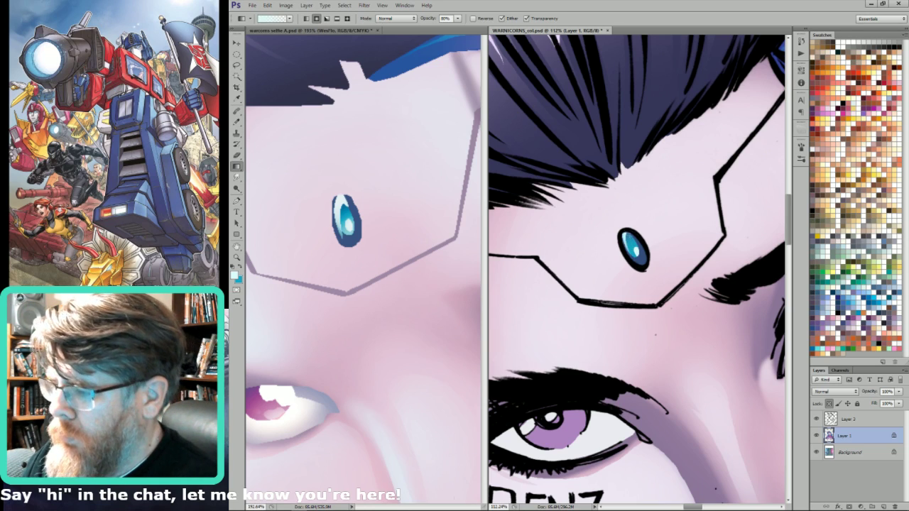
- Lasso the inside of the chin gem and brighten it with a bright blue radial gradient at 80% opacity
key("ctrl+0")
left_click_drag(692, 253, 648, 307)
key("l")
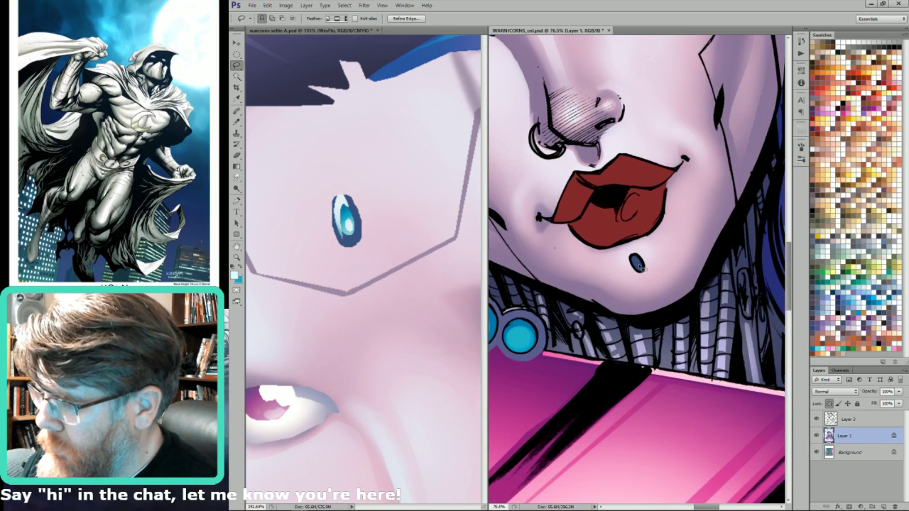
key("g")
key("x")
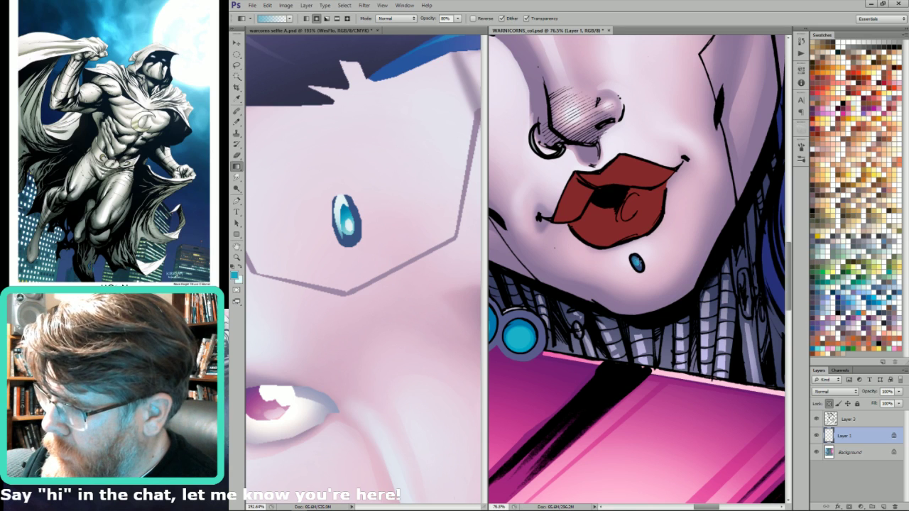
- Lasso a small highlight inside the chin gem and lighten it with a pale radial gradient at 80% opacity
key("x")
key("l")
left_click_drag(634, 256, 637, 264)
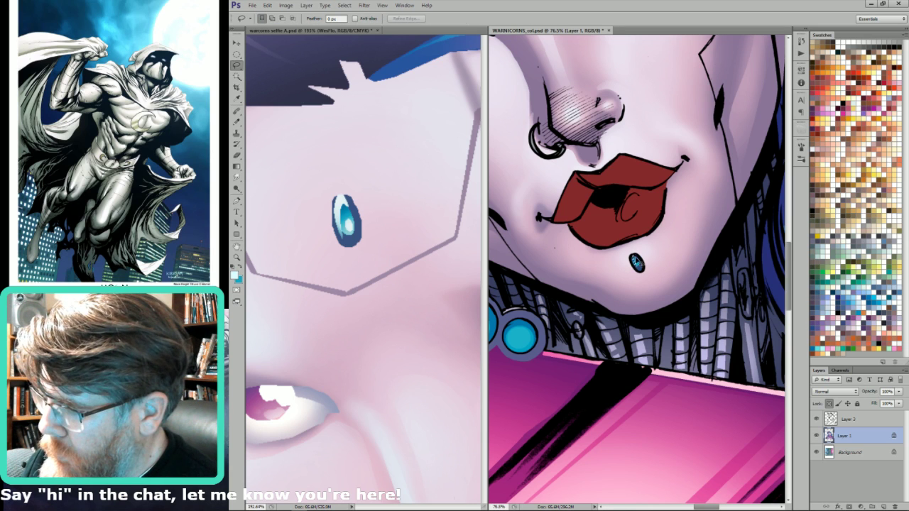
key("g")
- Sample magenta and dark plum from the earlier painting's lips, then select the red lips and fill them with the dark plum
key("l")
left_click_drag(640, 202, 670, 275)
key("w")
left_click_drag(415, 328, 400, 227)
key("i")
left_click_drag(453, 332, 348, 278)
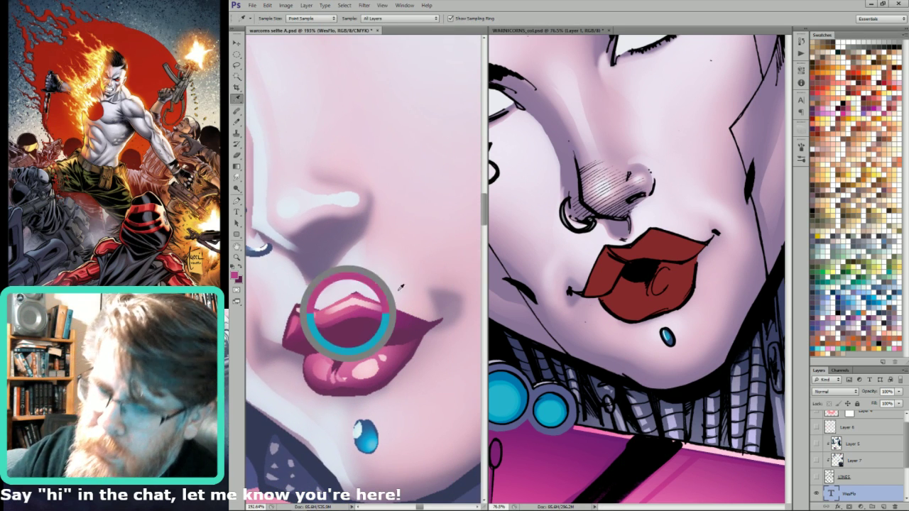
key("w")
left_click(681, 275)
key("alt+BackSpace")
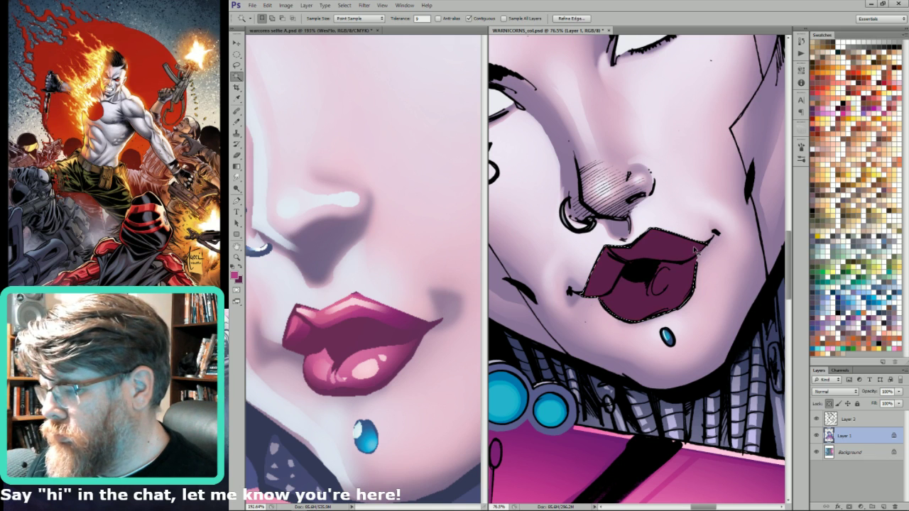
key("ctrl+d")
- Lasso the lower lip and model its volume with a larger magenta Brush in Lighten mode
key("l")
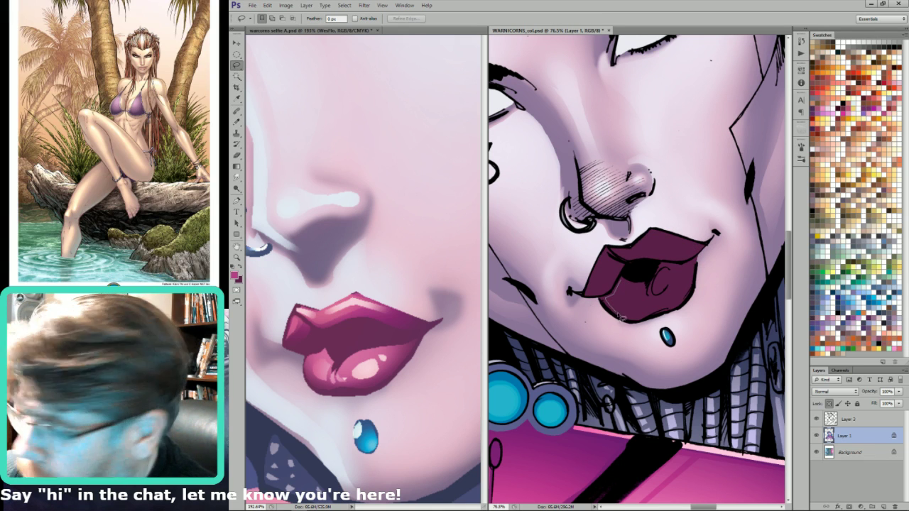
mouse_move(634, 321)
left_mouse_down()
mouse_move(690, 301)
mouse_move(666, 311)
mouse_move(687, 299)
mouse_move(698, 266)
mouse_move(658, 272)
mouse_move(653, 301)
mouse_move(628, 284)
left_mouse_up()
key("b")
key("shift+b")
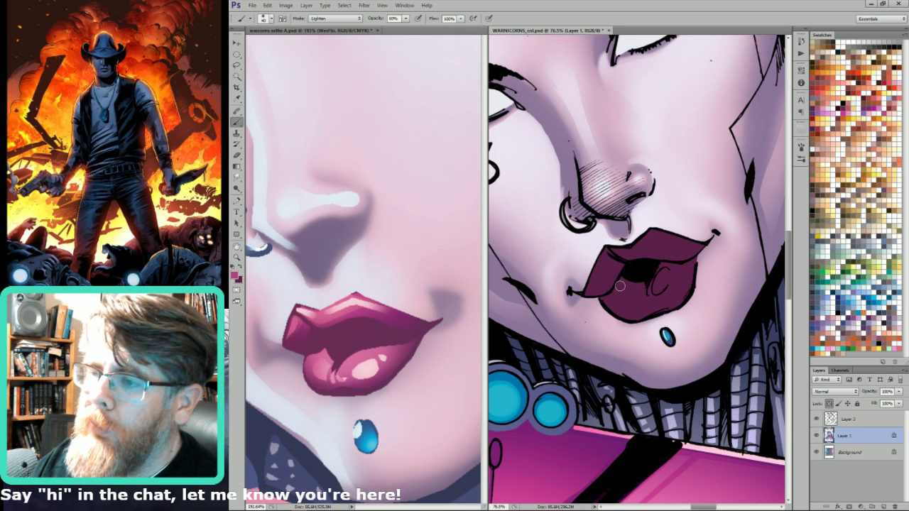
key("bracketright")
key("bracketright")
key("bracketright")
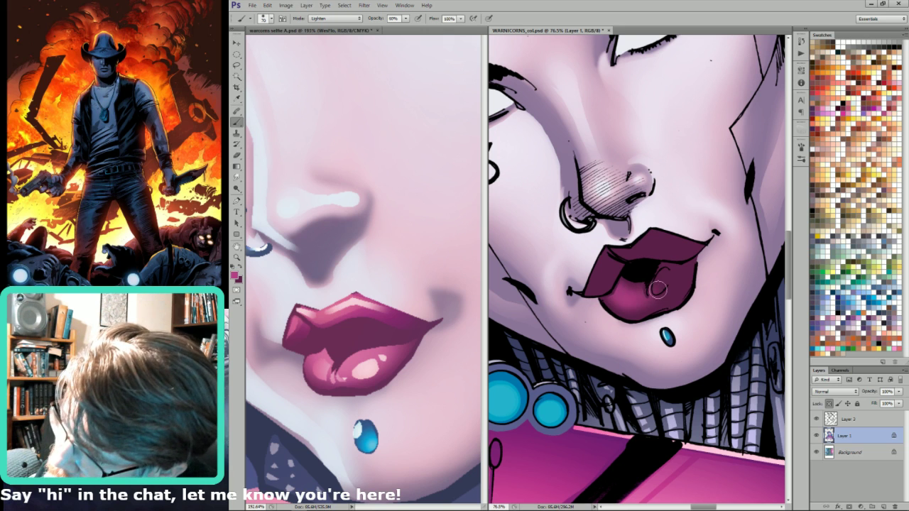
left_click_drag(658, 290, 671, 281)
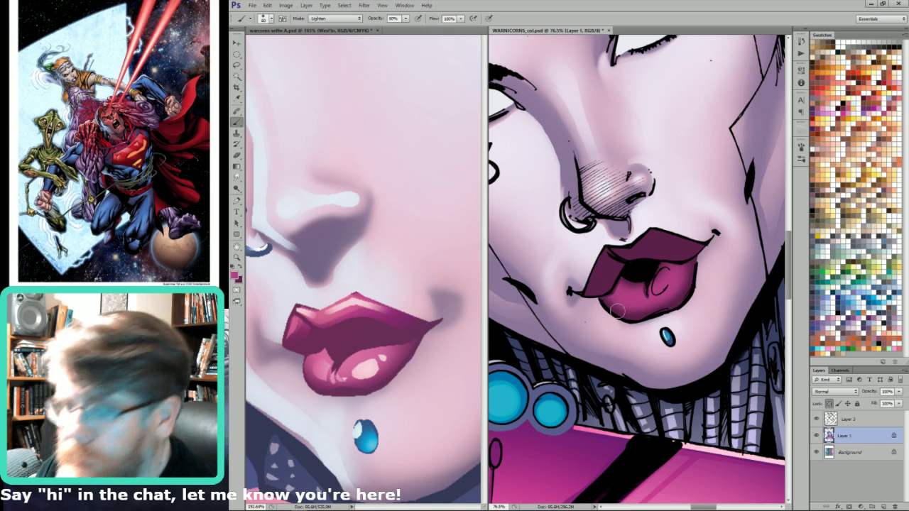
- Sample a lighter pink from the earlier painting's lips, brush it over the middle of the lower lip, and deselect
key("ctrl+h")
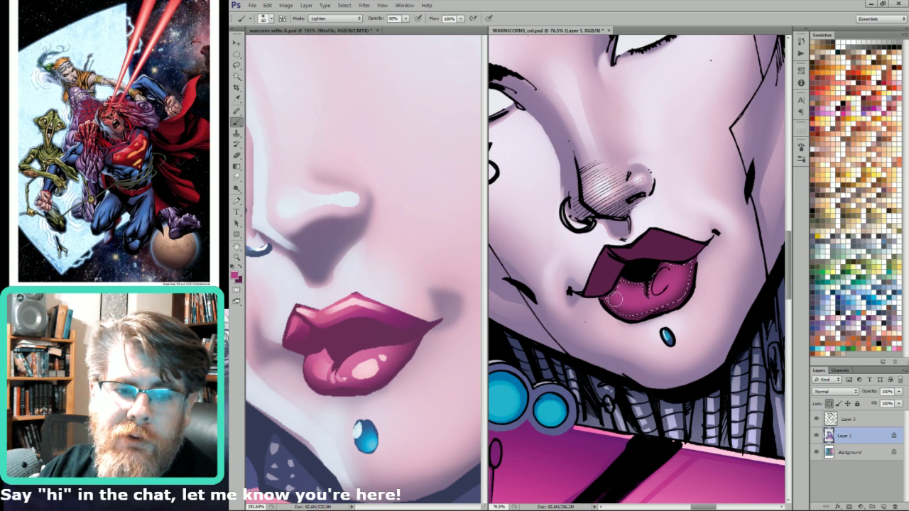
key("bracketright")
key("bracketright")
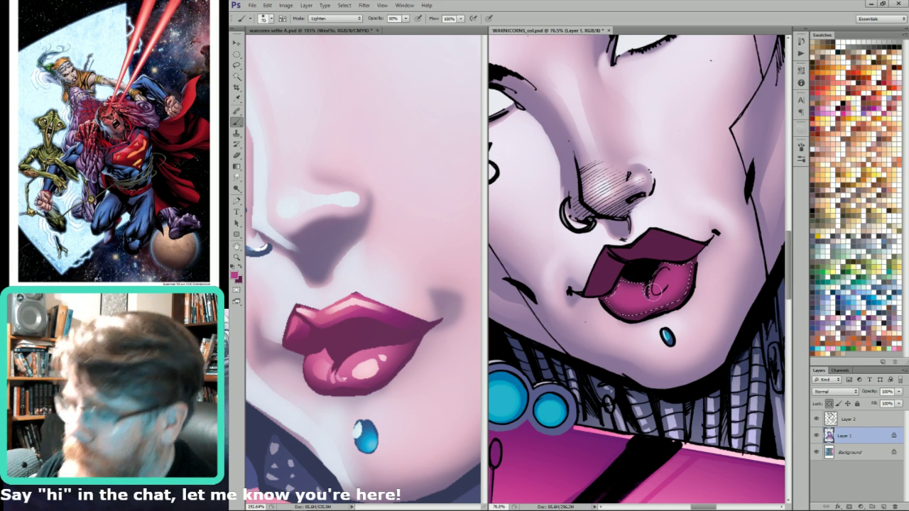
key("i")
left_click(382, 338)
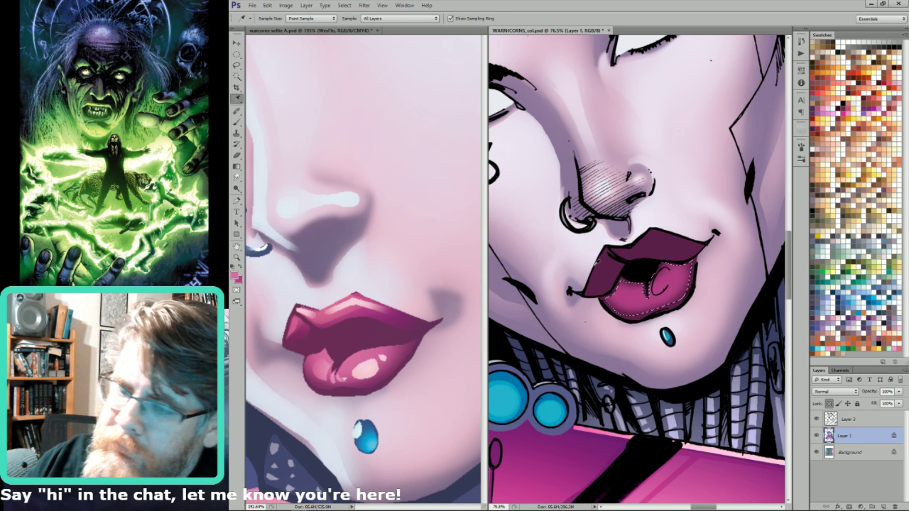
key("b")
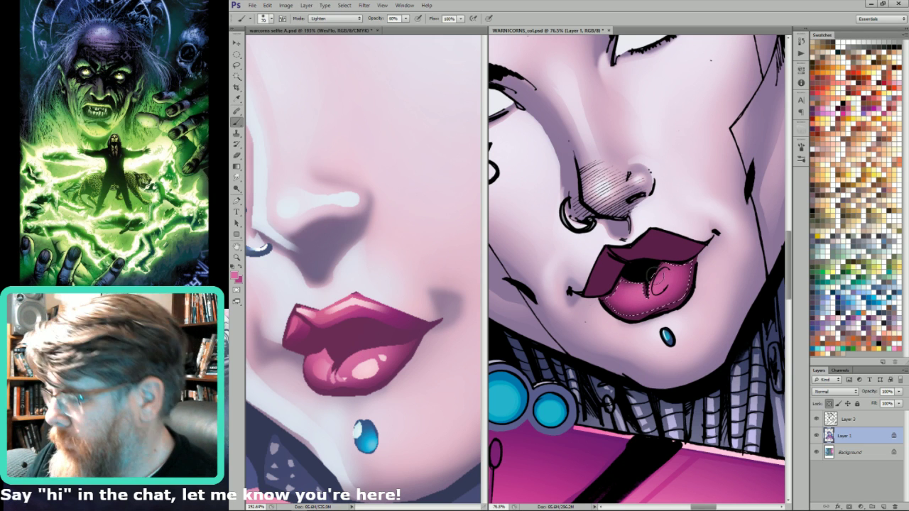
key("l")
key("ctrl+d")
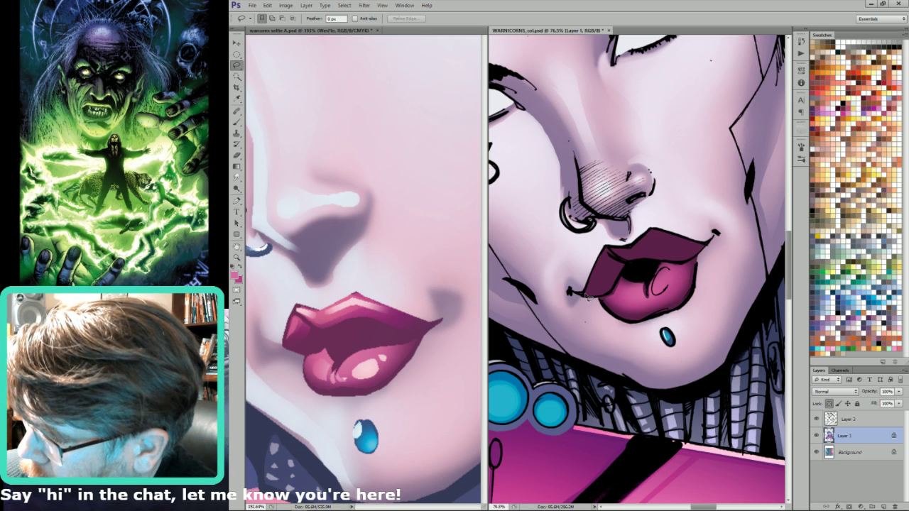
- Lasso the upper lip and lighten it with a larger magenta Brush in Lighten mode
mouse_move(589, 297)
left_mouse_down()
mouse_move(612, 265)
mouse_move(619, 270)
mouse_move(606, 251)
mouse_move(611, 261)
mouse_move(591, 299)
mouse_move(607, 252)
mouse_move(620, 249)
mouse_move(634, 264)
mouse_move(659, 247)
mouse_move(647, 252)
mouse_move(678, 260)
mouse_move(708, 250)
mouse_move(637, 250)
mouse_move(624, 240)
mouse_move(667, 225)
mouse_move(640, 230)
mouse_move(678, 233)
left_mouse_up()
key("b")
key("bracketright")
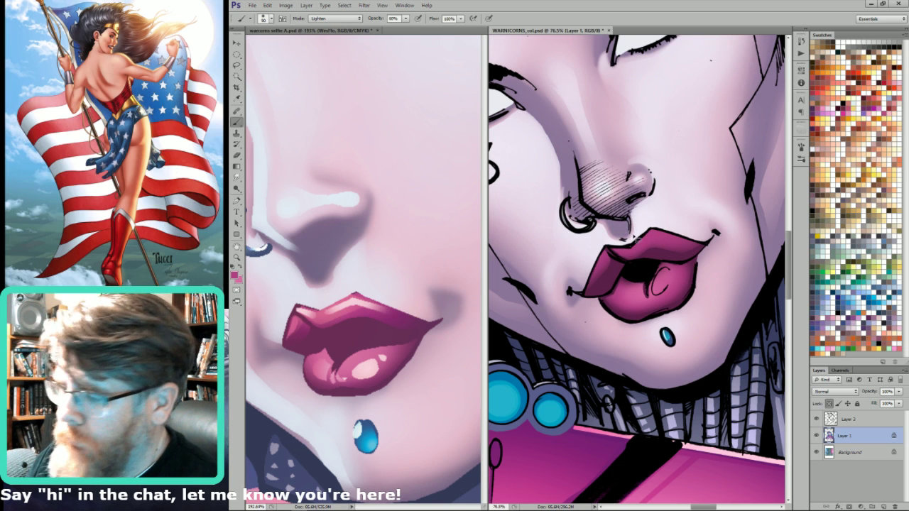
- Lasso the upper plane of the upper lip and shade it with a magenta radial gradient at 80% opacity
key("l")
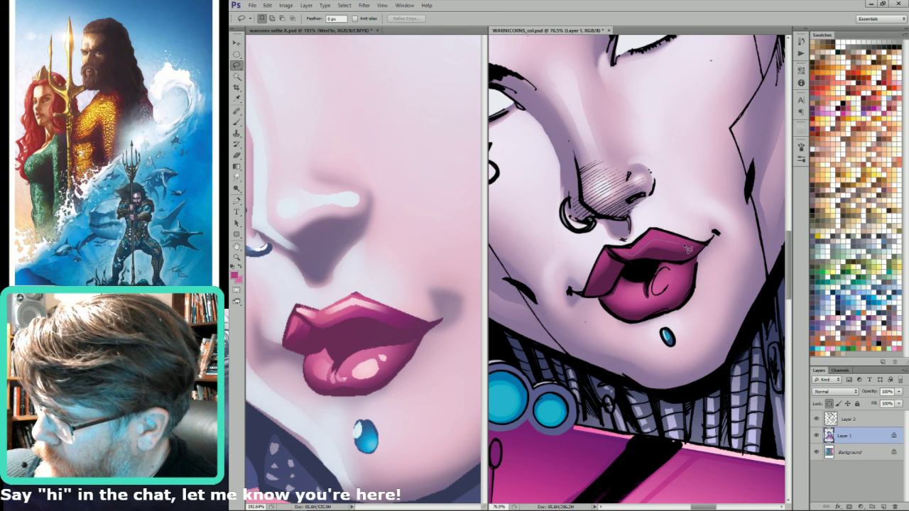
mouse_move(700, 247)
left_mouse_down()
mouse_move(656, 236)
mouse_move(613, 250)
mouse_move(636, 251)
left_mouse_up()
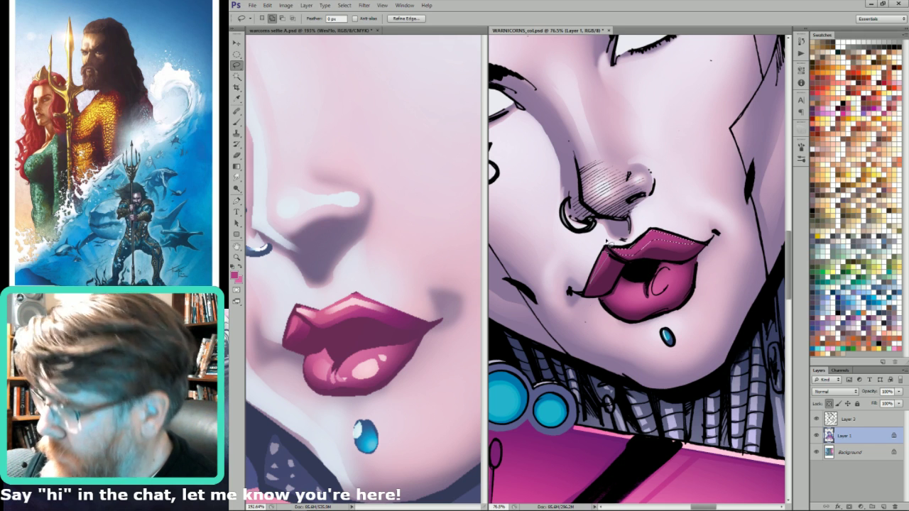
key("g")
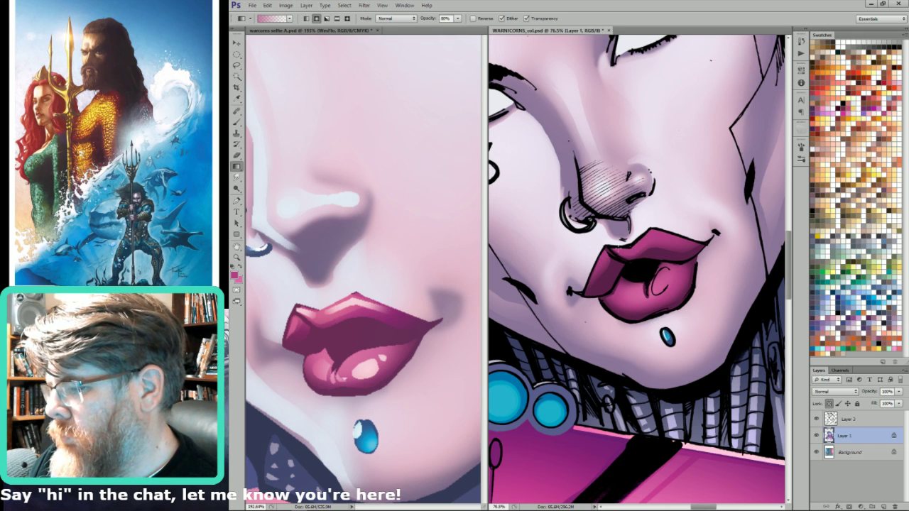
left_click_drag(682, 276, 680, 275)
- Swap to the light pink and brighten the upper lip's top plane with radial gradients at 80% opacity
key("f")
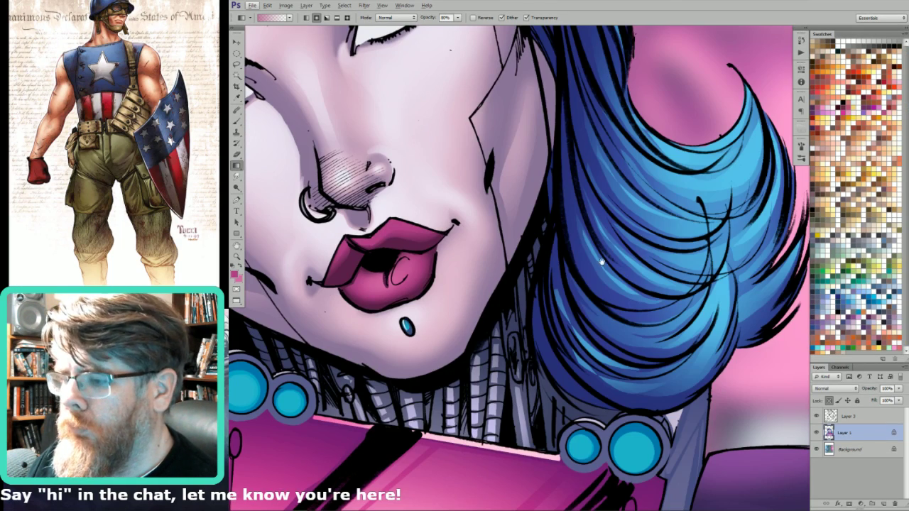
left_click_drag(601, 263, 686, 260)
key("f")
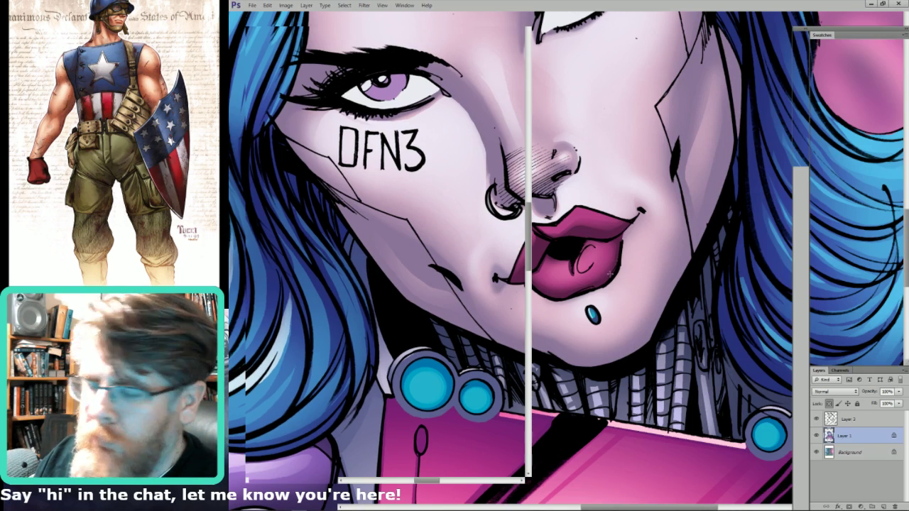
key("f")
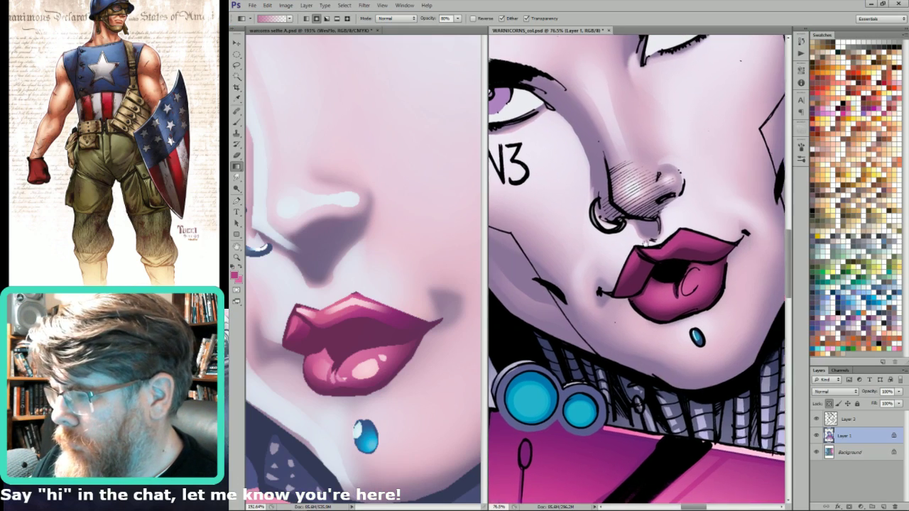
key("x")
left_click_drag(649, 237, 660, 252)
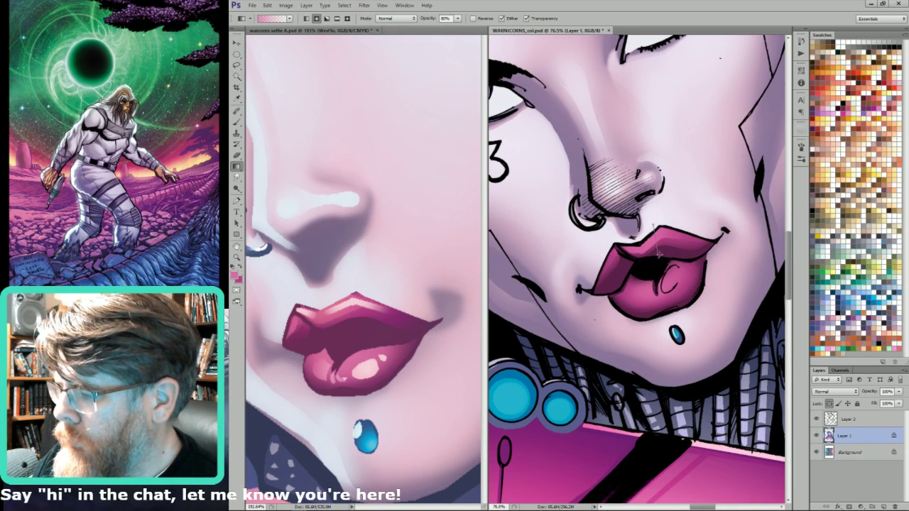
left_click_drag(680, 221, 683, 240)
- Lasso light shapes on the lower lip, brighten them with light pink radial gradients at 80% opacity, and deselect
key("l")
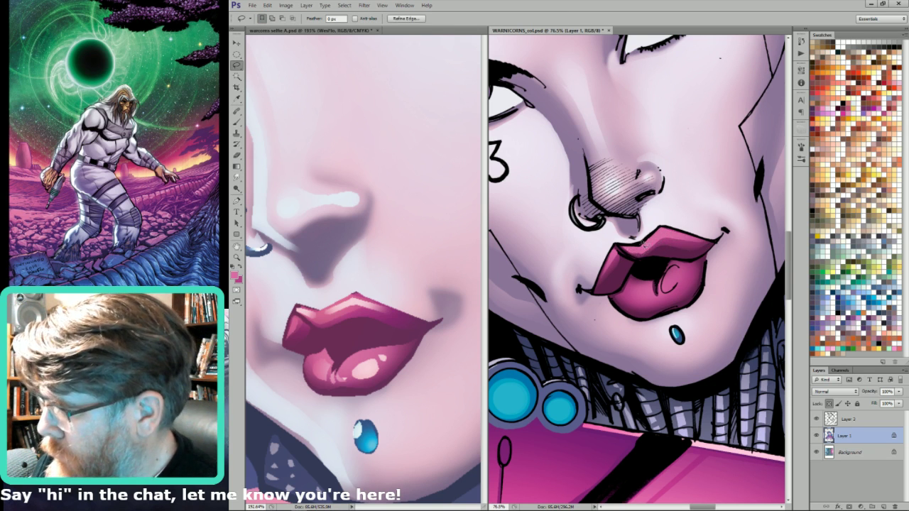
key("g")
key("l")
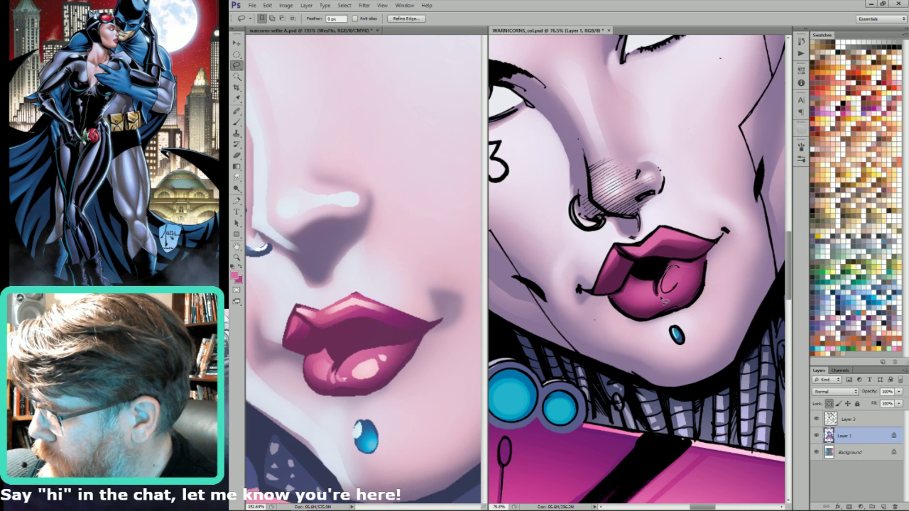
key("g")
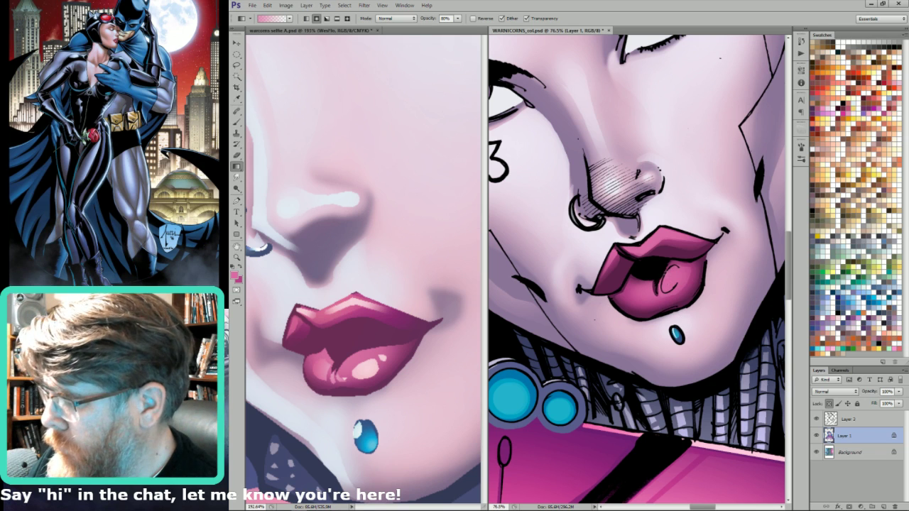
key("l")
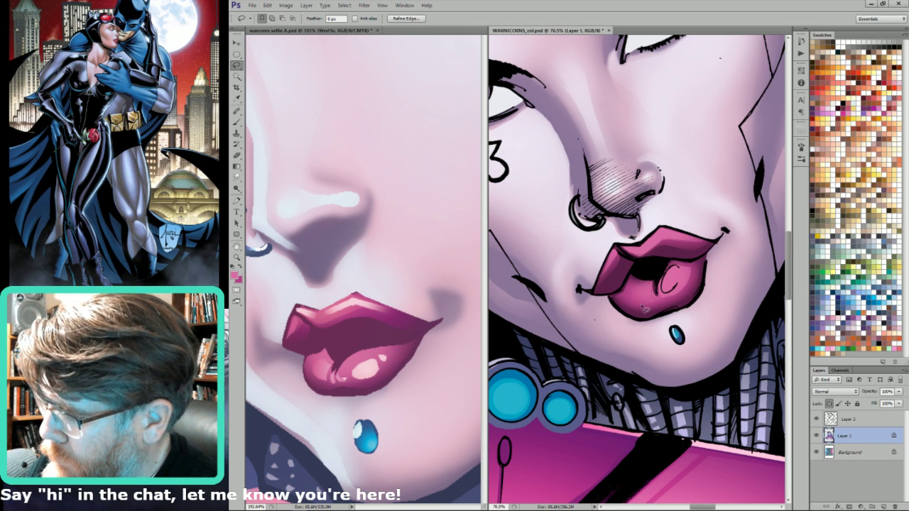
mouse_move(656, 286)
left_mouse_down()
mouse_move(641, 268)
mouse_move(624, 284)
left_mouse_up()
key("g")
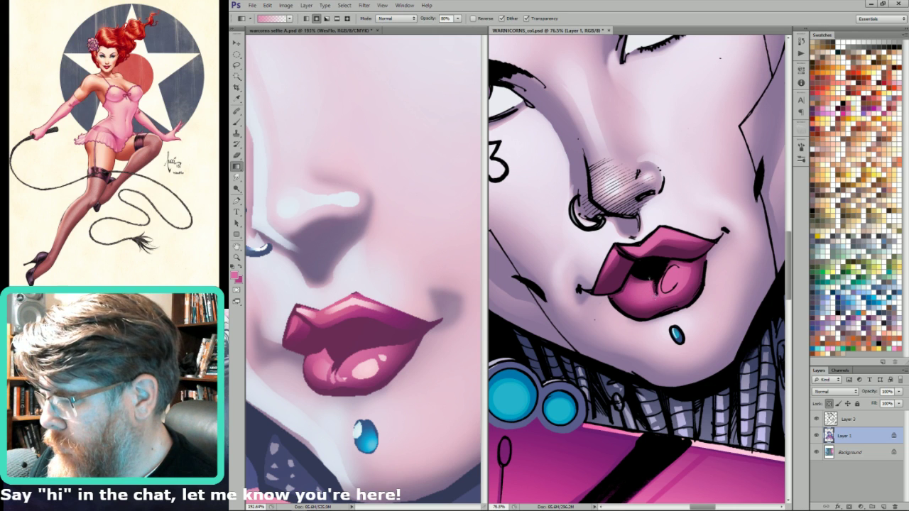
key("l")
key("ctrl+d")
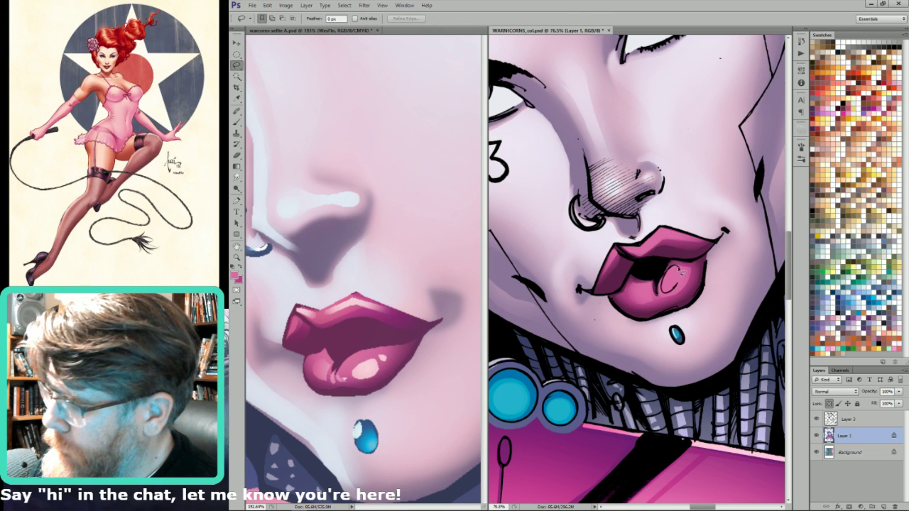
- Lasso glossy highlights on the lower lip and fill them with pale pink gradients sampled from the earlier painting's lip highlight
left_click_drag(680, 284, 690, 268)
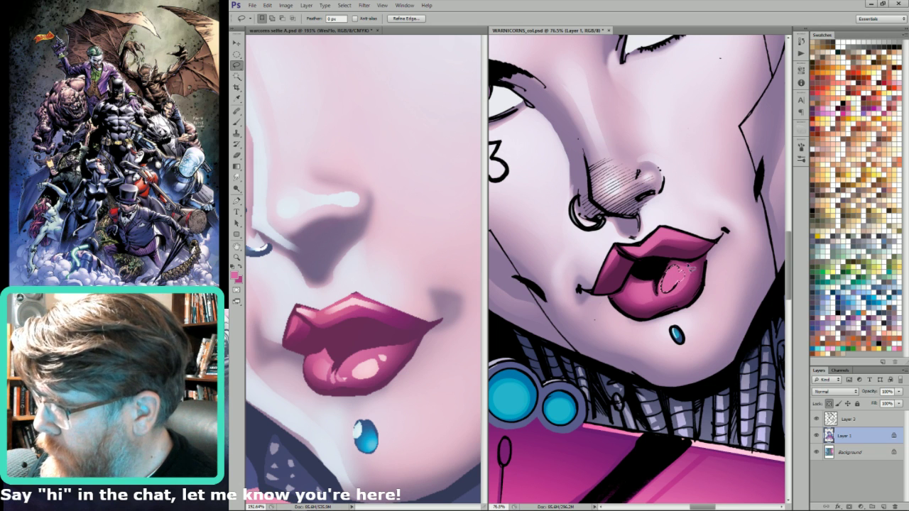
key("i")
left_click(367, 369)
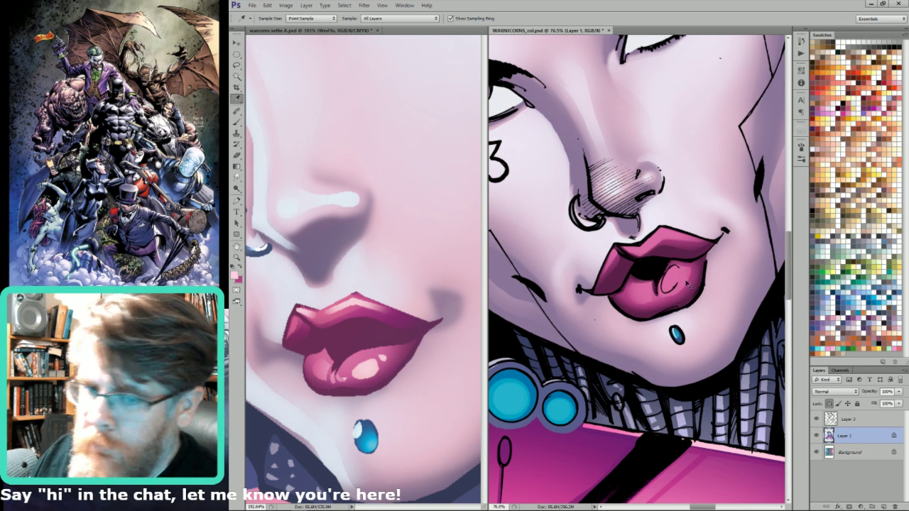
key("g")
key("l")
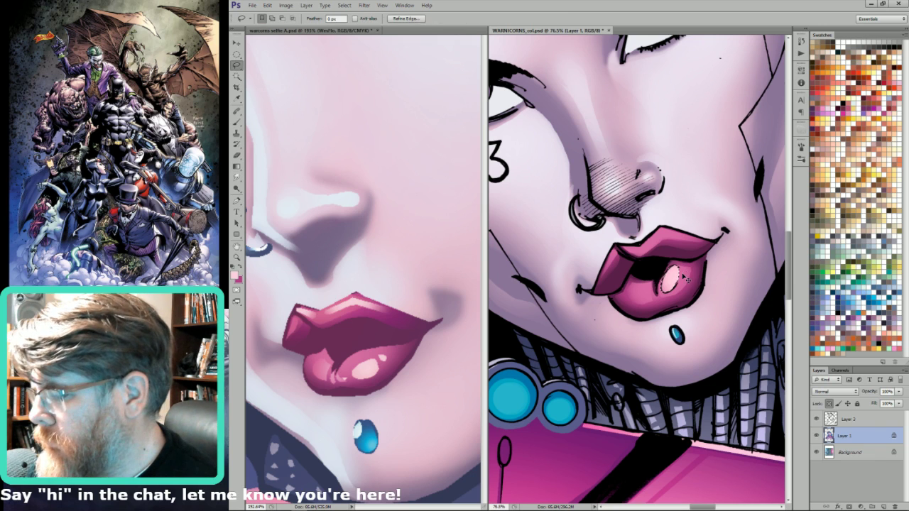
left_click_drag(684, 275, 685, 285)
key("g")
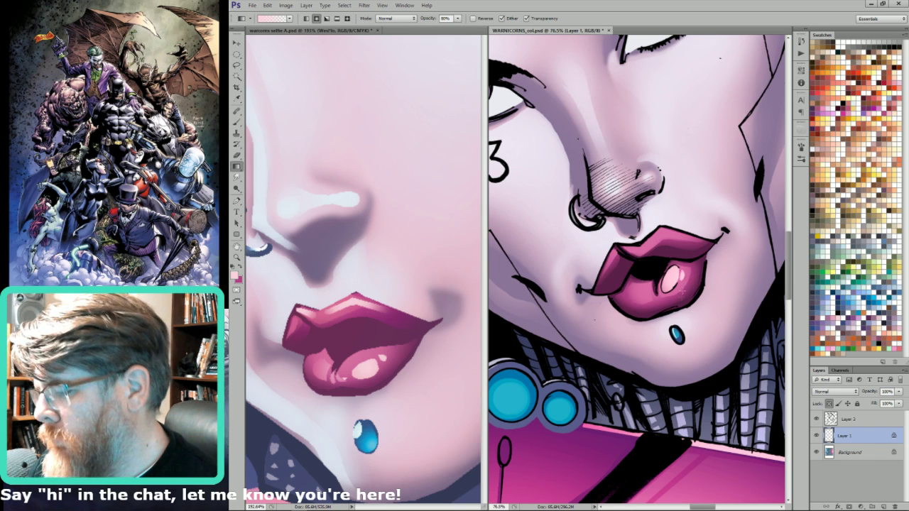
- Lasso a thin highlight along the upper lip's top edge and lighten it with a pale pink radial gradient at 80% opacity
key("l")
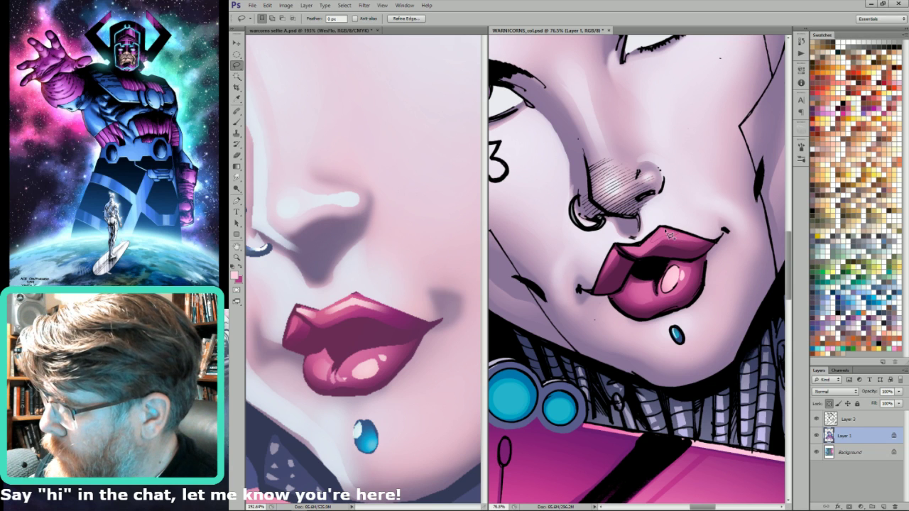
key("g")
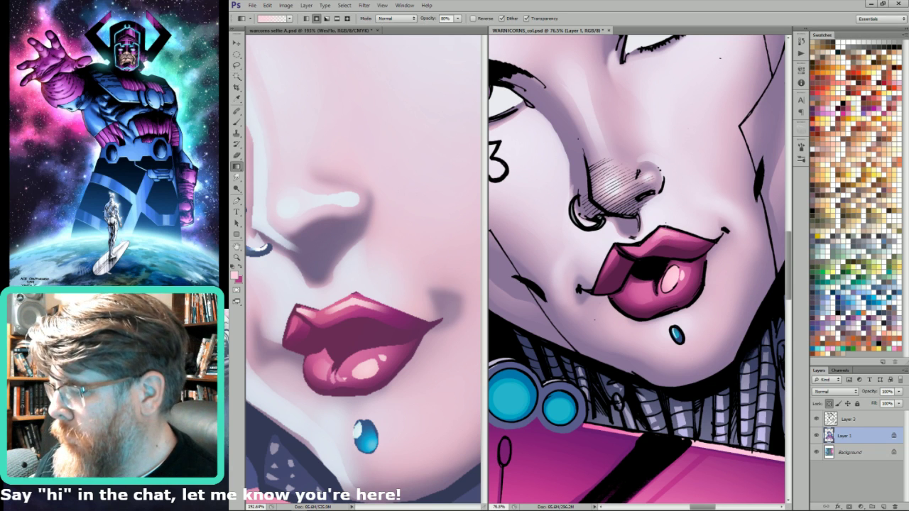
key("l")
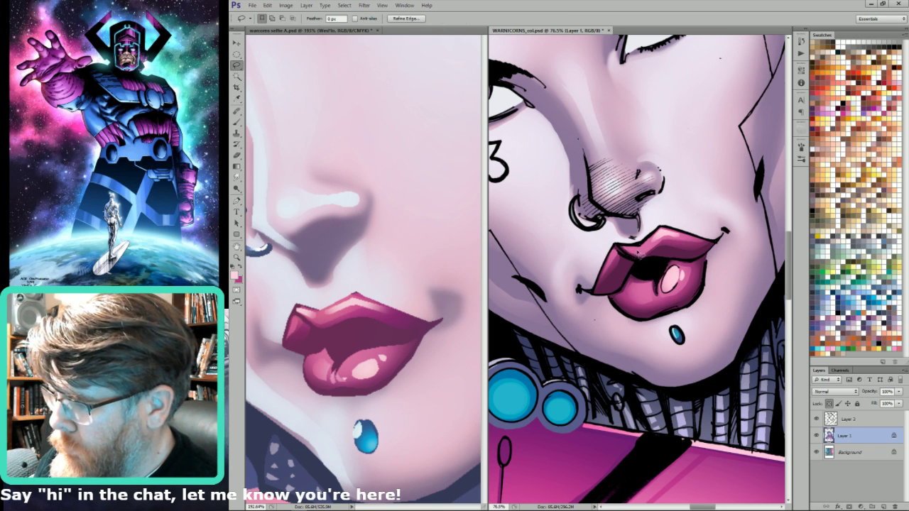
- Sample pale blue from the earlier painting's nose ring, select the new nose ring's sections and shade them with radial gradients at 80% opacity
key("g")
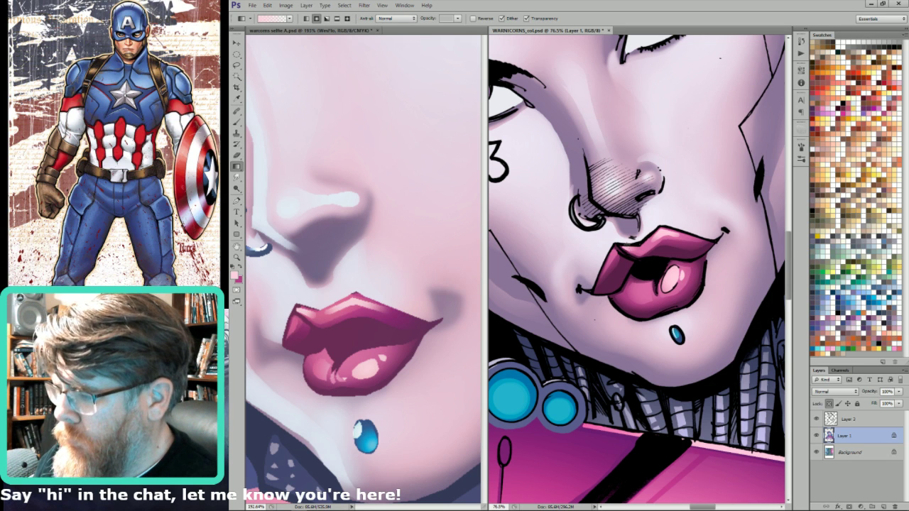
key("i")
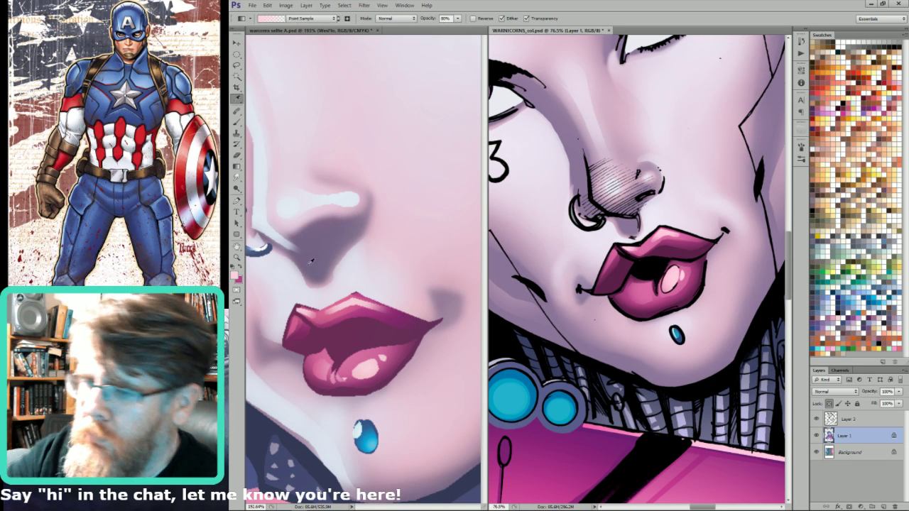
left_click_drag(260, 252, 322, 274)
left_click(312, 263)
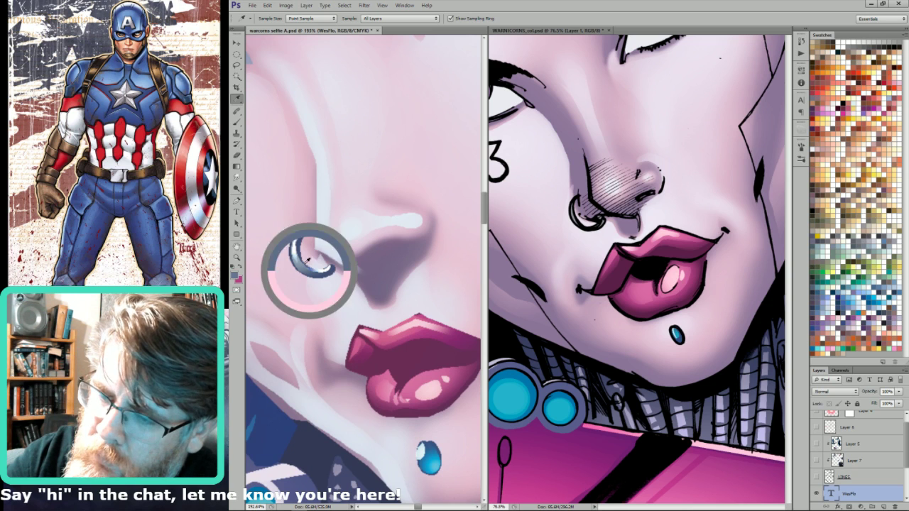
left_click(591, 200)
key("w")
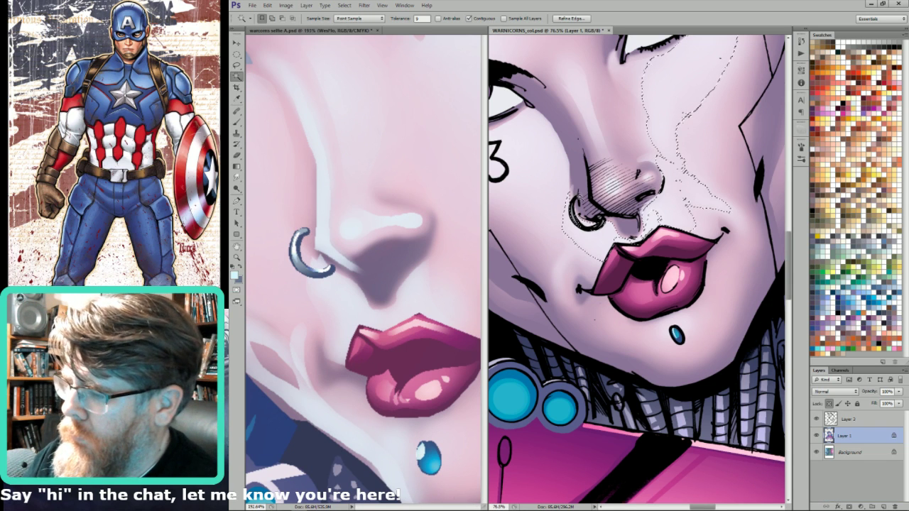
key("ctrl+d")
left_click(576, 207)
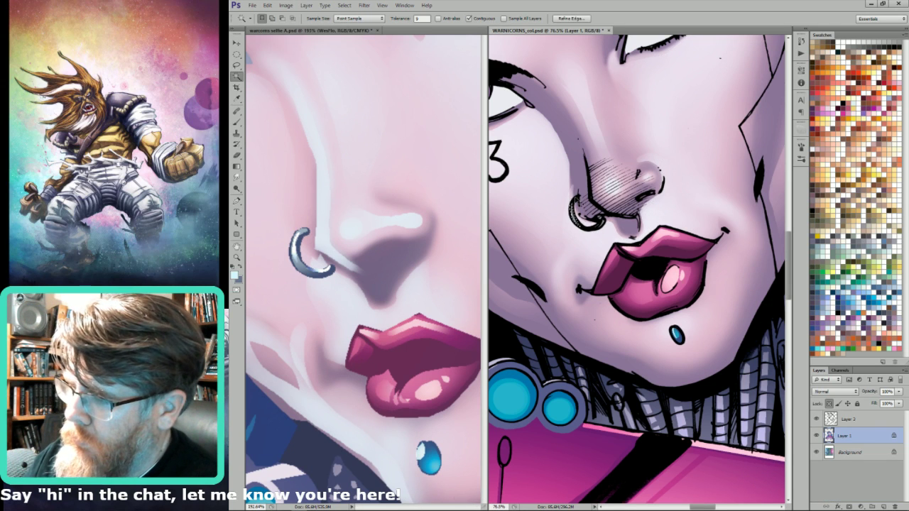
left_click(602, 222, "shift")
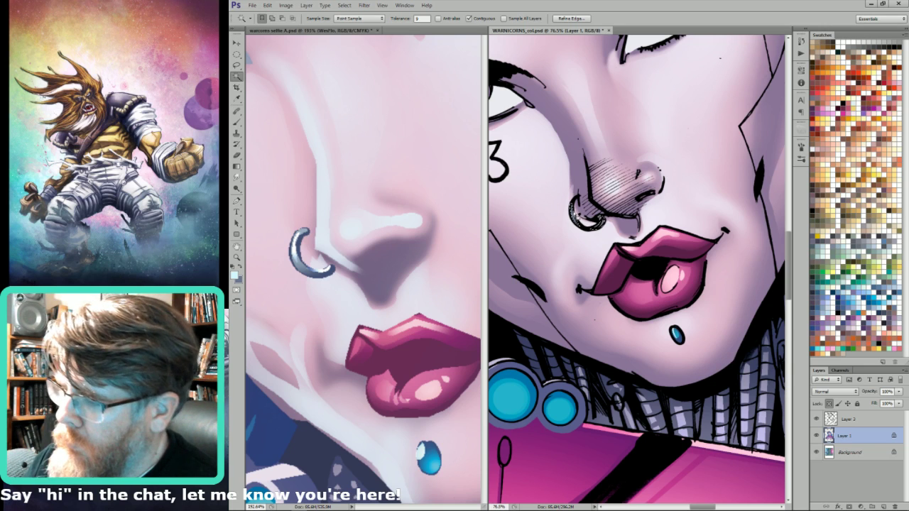
key("g")
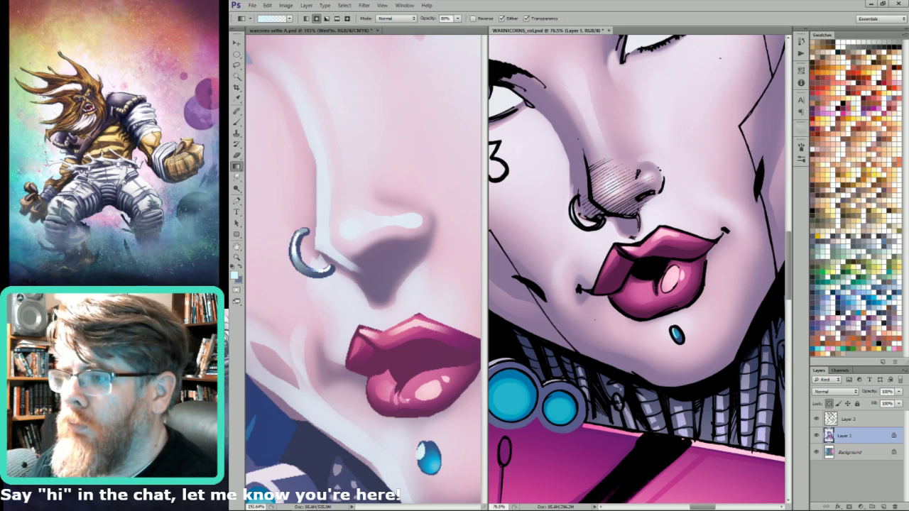
key("ctrl+minus")
key("ctrl+minus")
key("ctrl+minus")
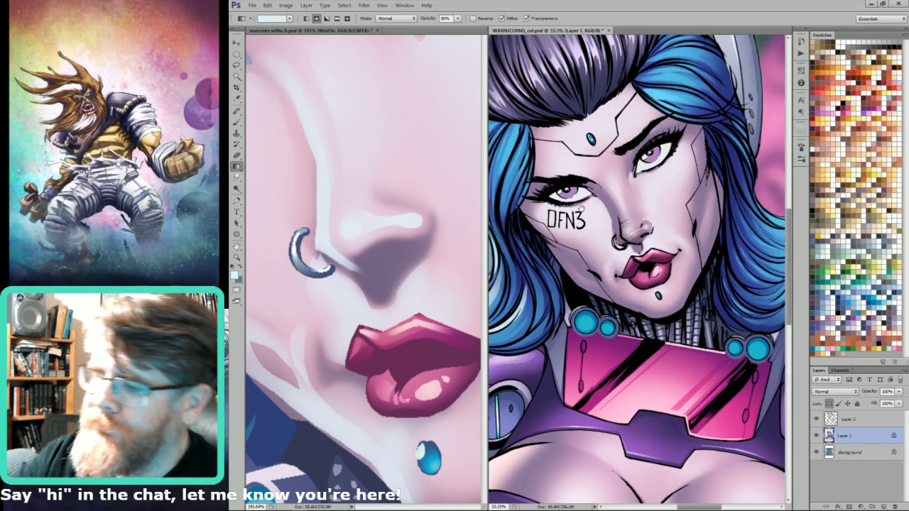
- Sample the earlier painting's eye-white colors, select the whites of both eyes excluding the irises, and lighten them with a Lighten-mode brush
left_click_drag(327, 152, 503, 327)
key("i")
left_click(407, 215)
key("x")
left_click(402, 236)
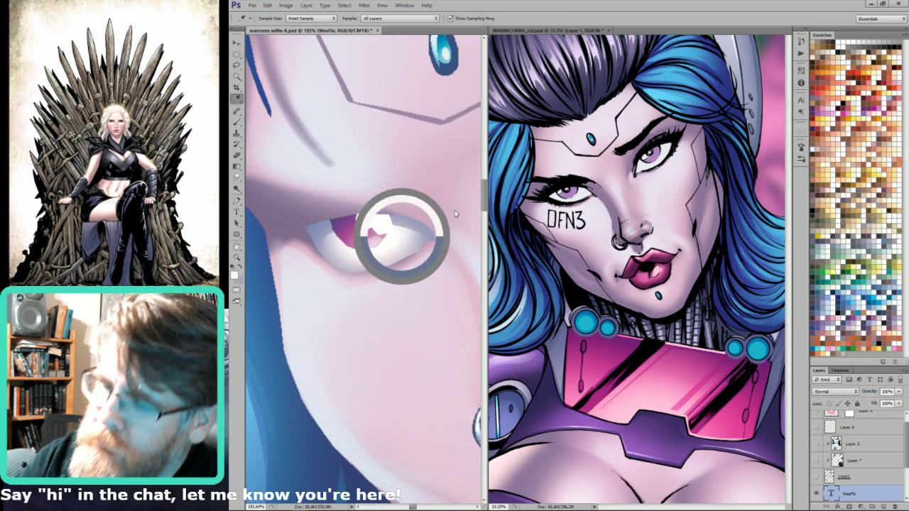
left_click(661, 157)
key("w")
left_click(665, 156)
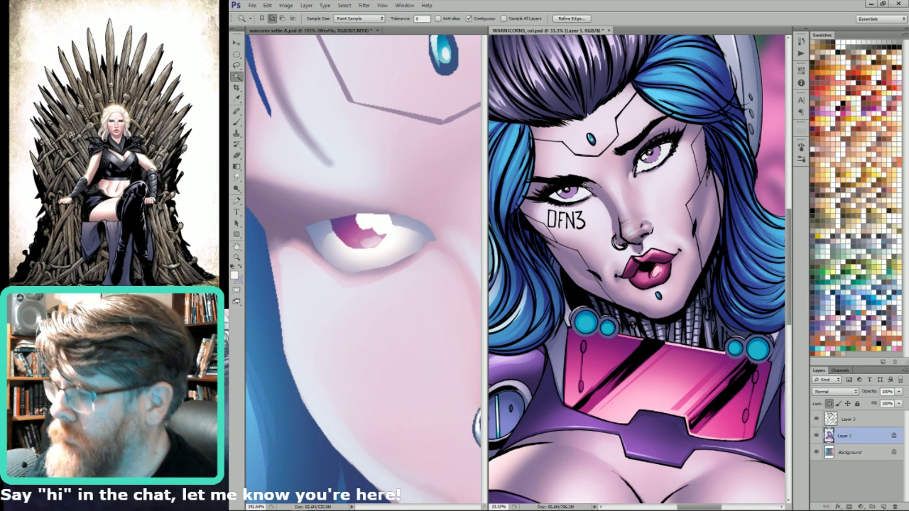
key("b")
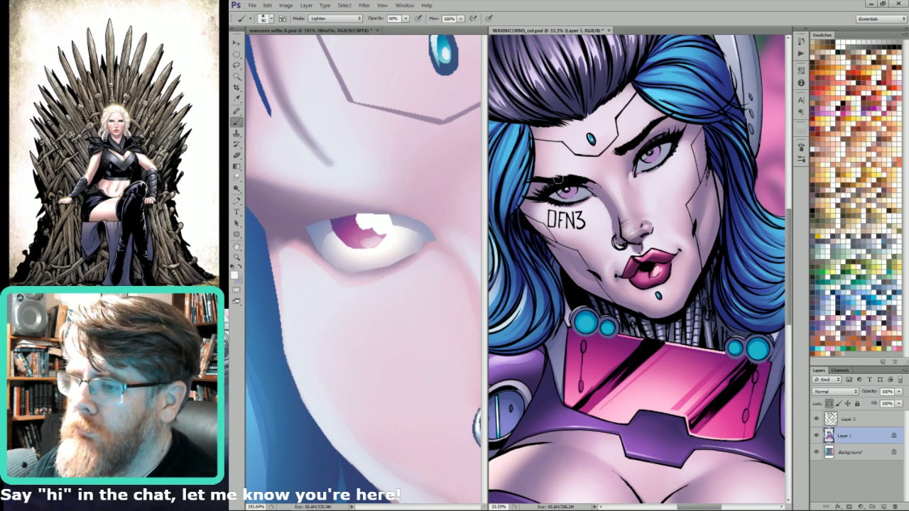
key("l")
key("alt")
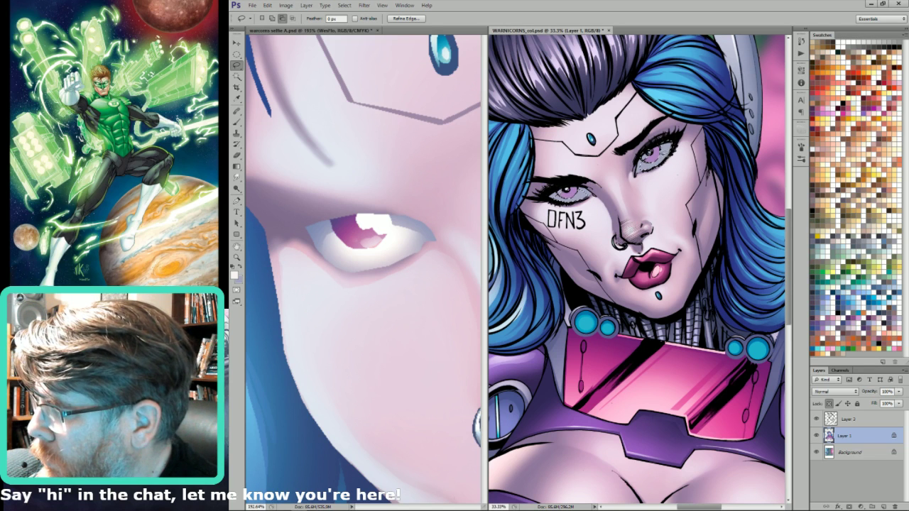
mouse_move(665, 152)
left_mouse_down()
mouse_move(672, 142)
mouse_move(664, 151)
left_mouse_up()
key("b")
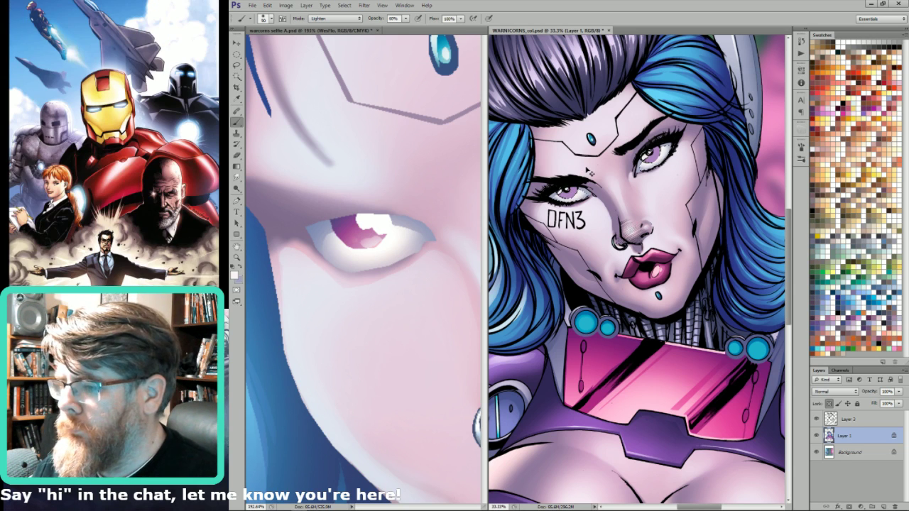
- Select both irises and brush them with magenta sampled from the earlier painting's iris, using Lighten mode
key("w")
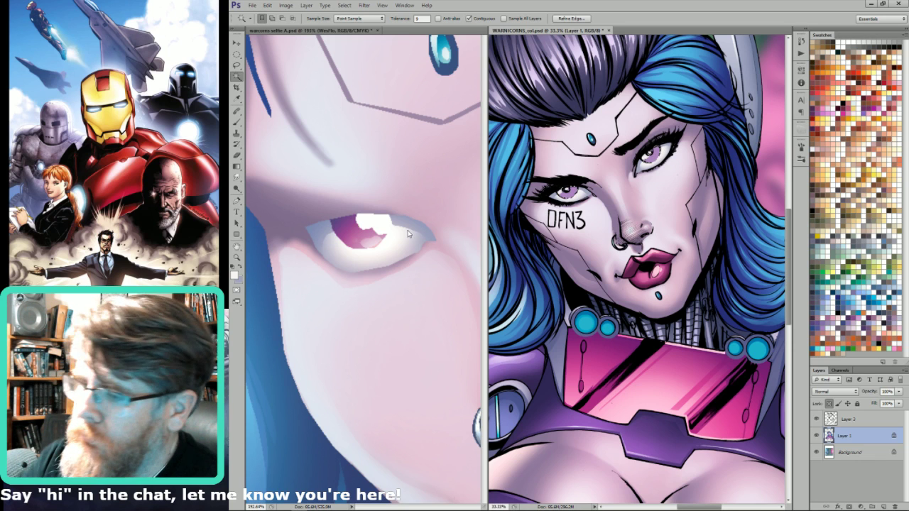
key("i")
left_click_drag(339, 218, 361, 224)
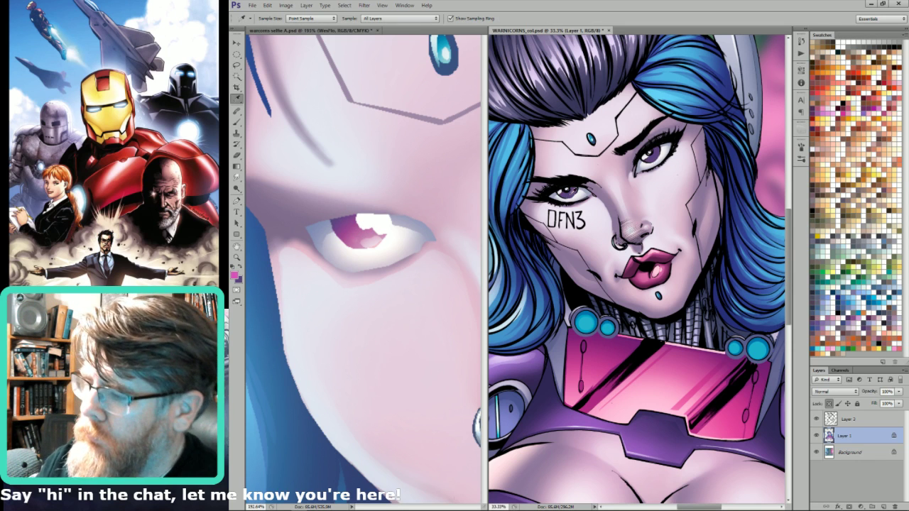
key("b")
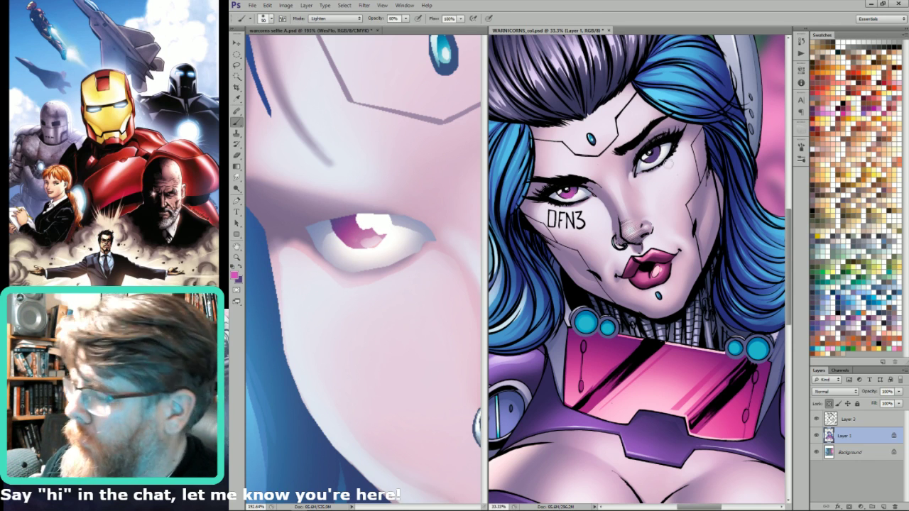
mouse_move(651, 159)
left_mouse_down()
mouse_move(662, 158)
mouse_move(653, 159)
left_mouse_up()
- Sample light pink from the earlier painting's iris, lasso small reflections in both lower irises and brush them lighter
key("i")
left_click(379, 236)
key("l")
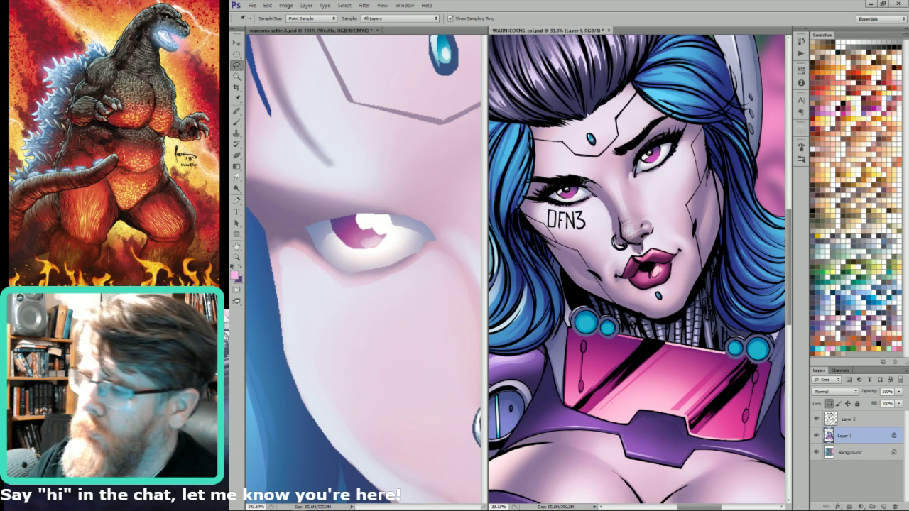
key("ctrl+d")
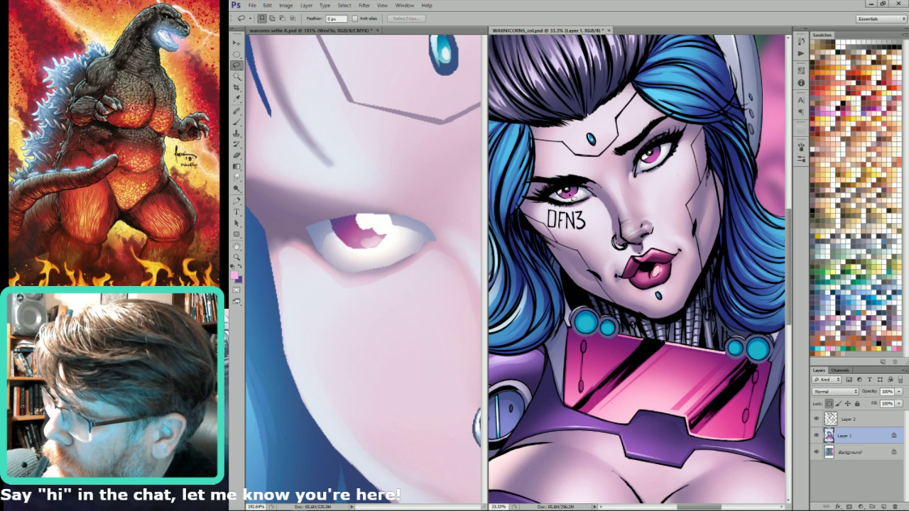
left_click_drag(572, 198, 575, 196)
left_click_drag(651, 163, 657, 166)
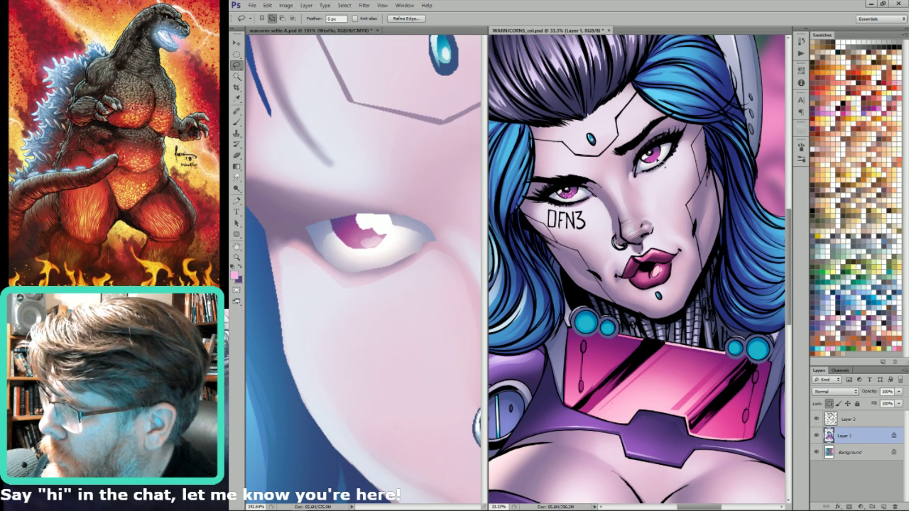
key("b")
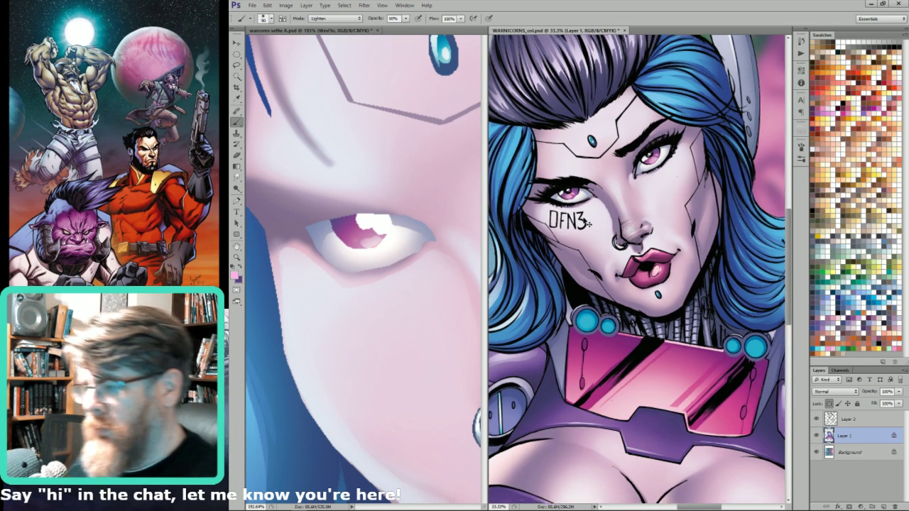
key("ctrl+minus")
key("ctrl+minus")
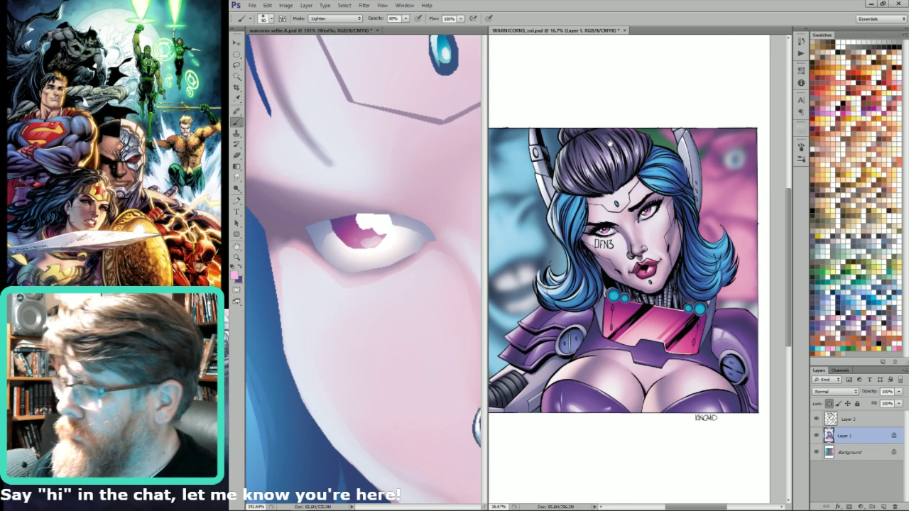
- Sample pink from the earlier painting's lips, lasso a soft highlight shape on the lower lip and brighten it with an 80% radial gradient
left_click(429, 272)
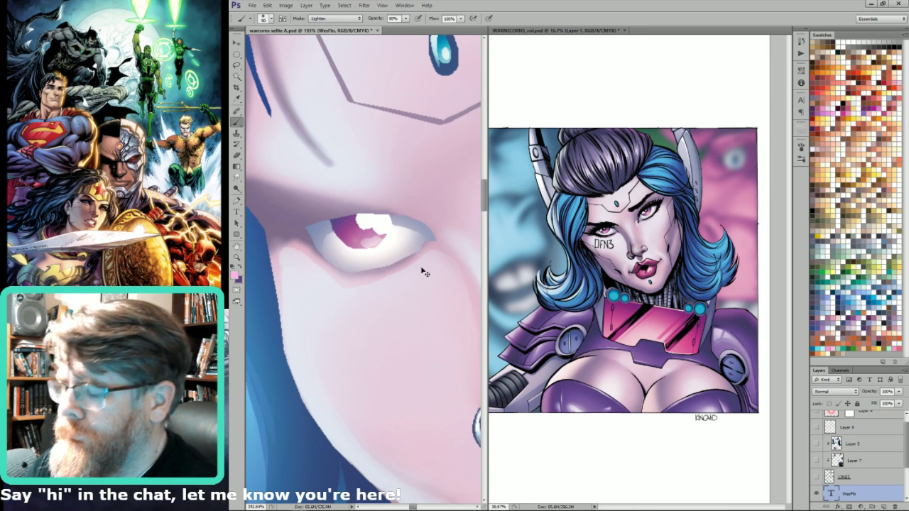
key("ctrl+minus")
key("ctrl+minus")
key("ctrl+minus")
key("ctrl+minus")
key("ctrl+minus")
key("ctrl+minus")
key("ctrl+minus")
left_click_drag(456, 239, 386, 266)
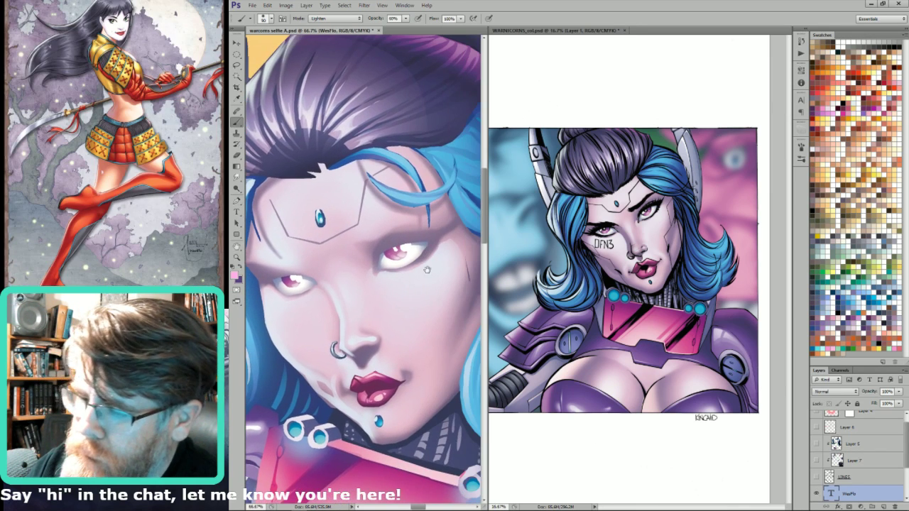
key("i")
left_click(368, 394)
left_click(644, 254)
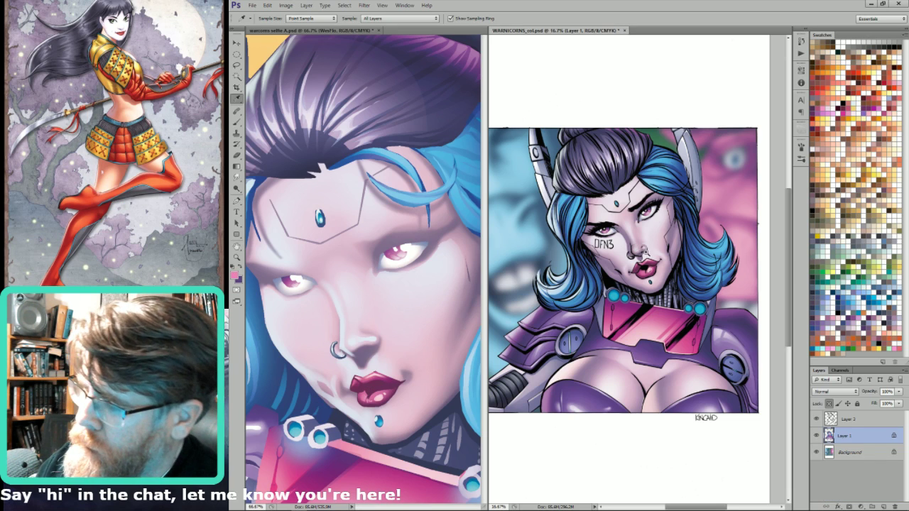
scroll(647, 253, "up", 5)
key("l")
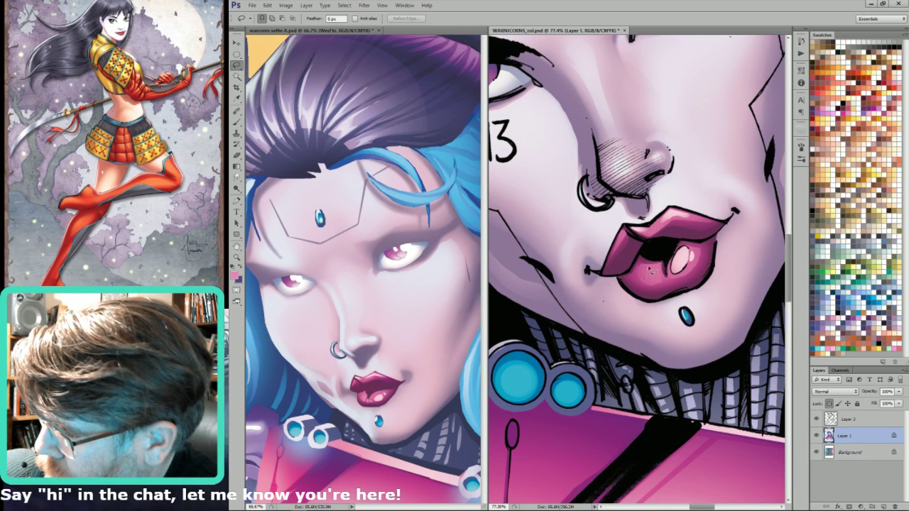
mouse_move(649, 271)
left_mouse_down()
mouse_move(661, 284)
mouse_move(659, 274)
left_mouse_up()
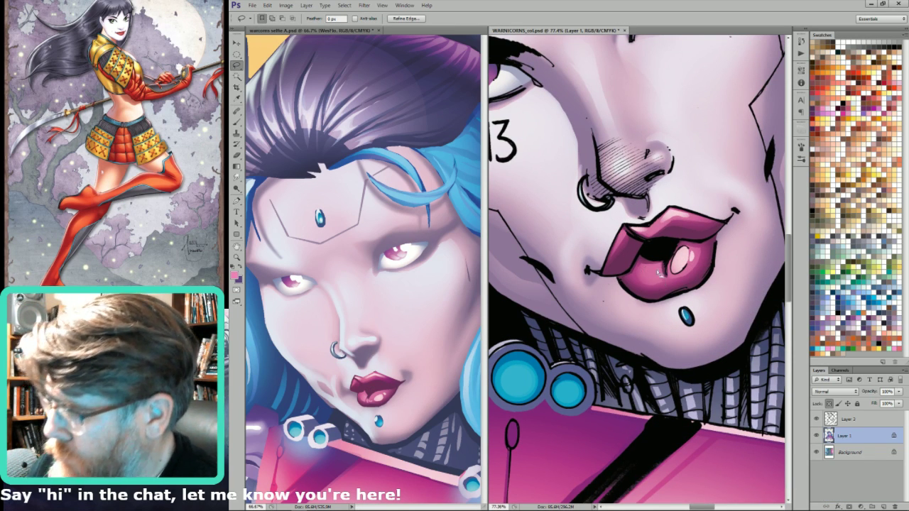
key("g")
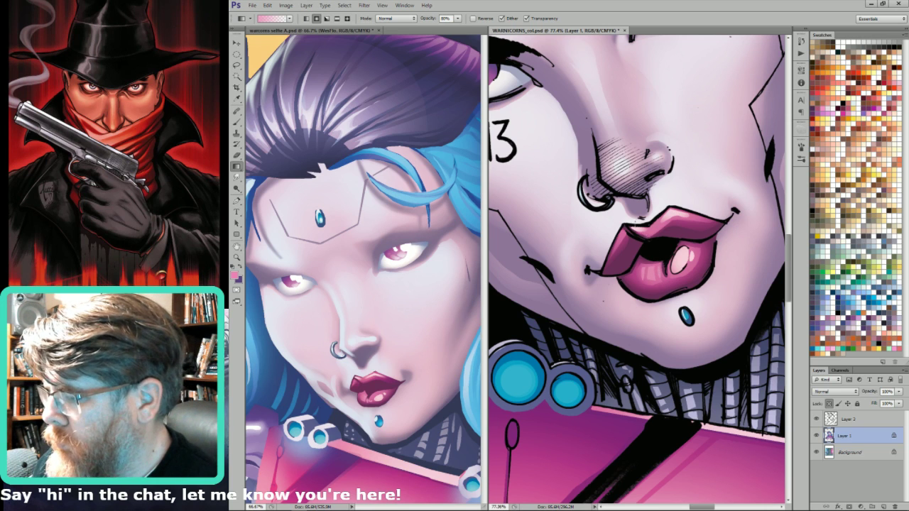
- Lasso highlight shapes on the upper lip's folded corner, brighten them with pink radial gradients at 80% opacity, and deselect
key("l")
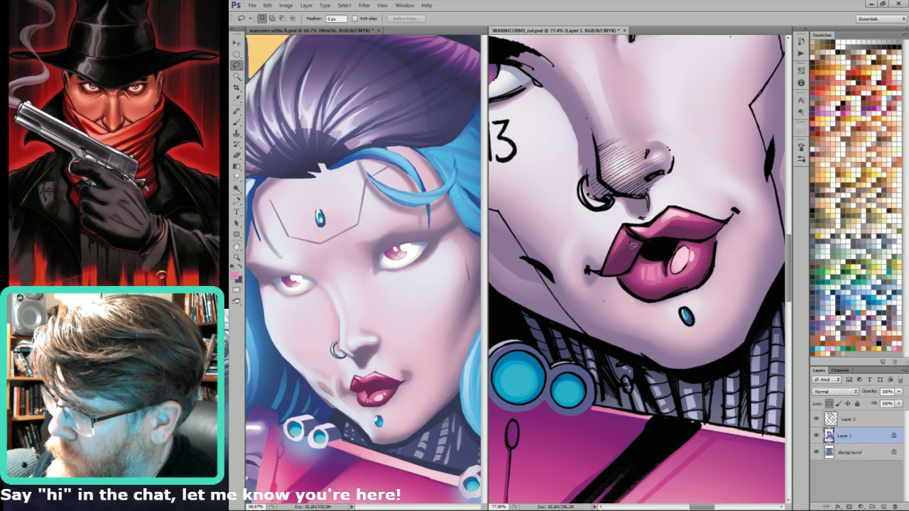
key("g")
left_click_drag(622, 235, 631, 258)
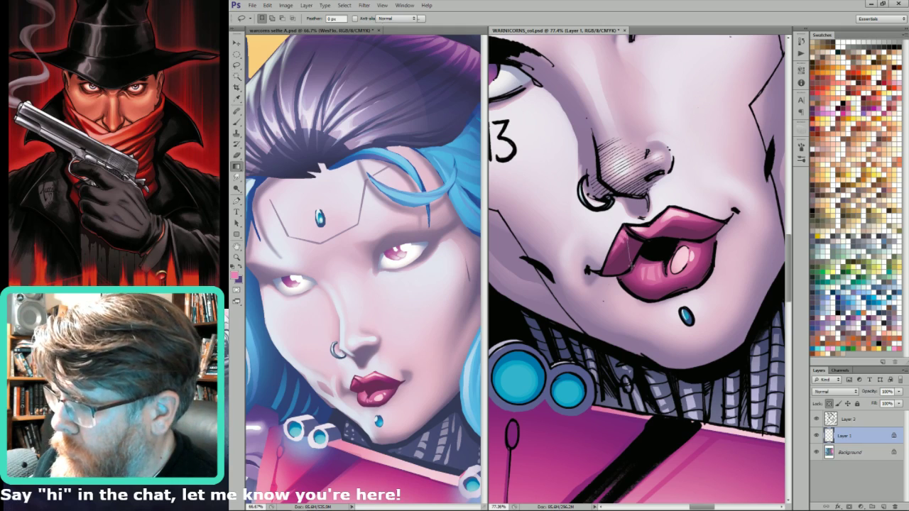
key("l")
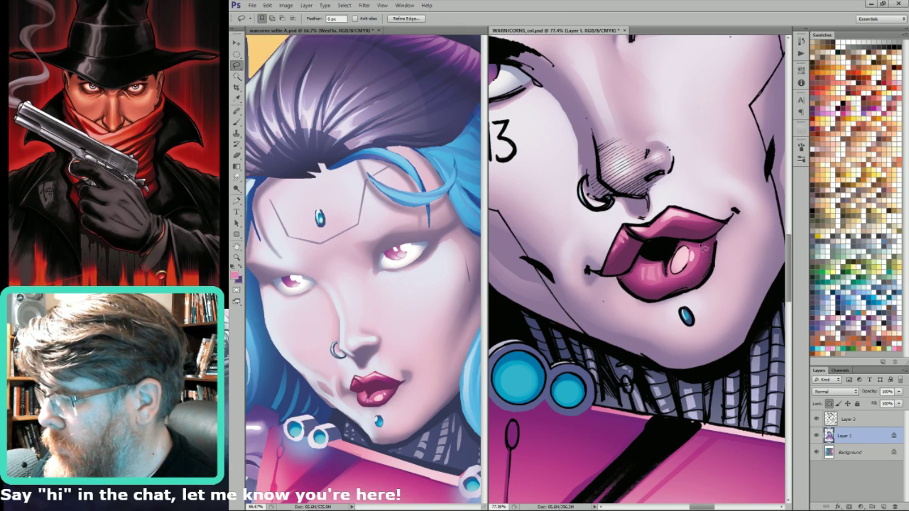
key("ctrl+minus")
key("ctrl+minus")
key("ctrl+minus")
key("ctrl+minus")
key("ctrl+minus")
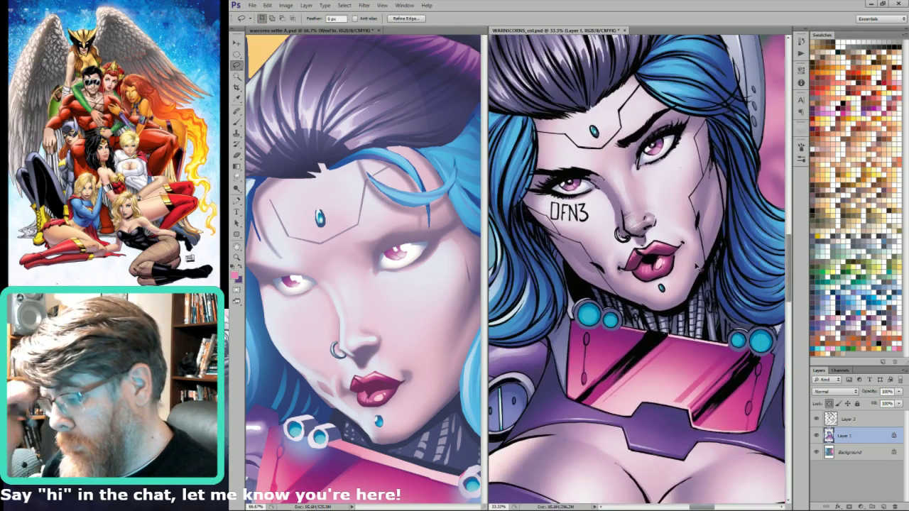
key("ctrl+d")
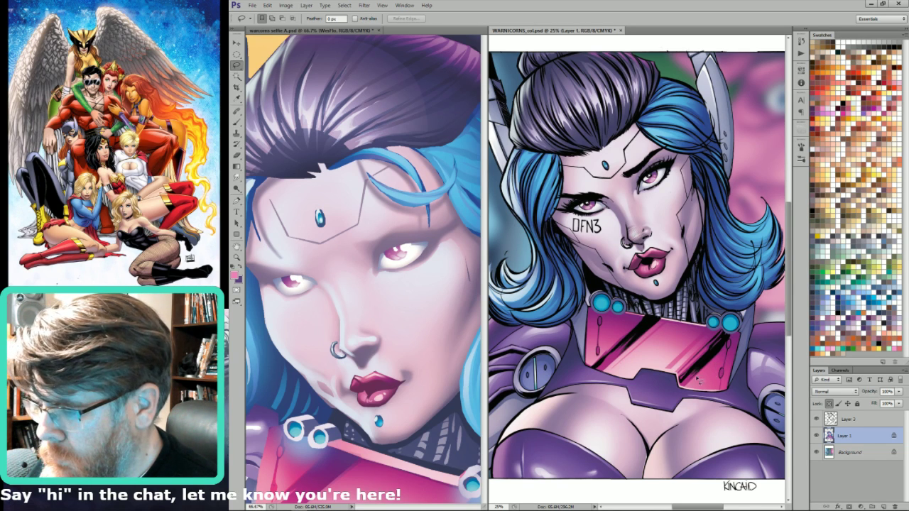
- Sample a pale tone from the earlier painting, lasso highlight shapes on the layered shoulder plates and brighten them with 80% radial gradients
left_click_drag(629, 377, 672, 346)
key("i")
left_click(285, 422)
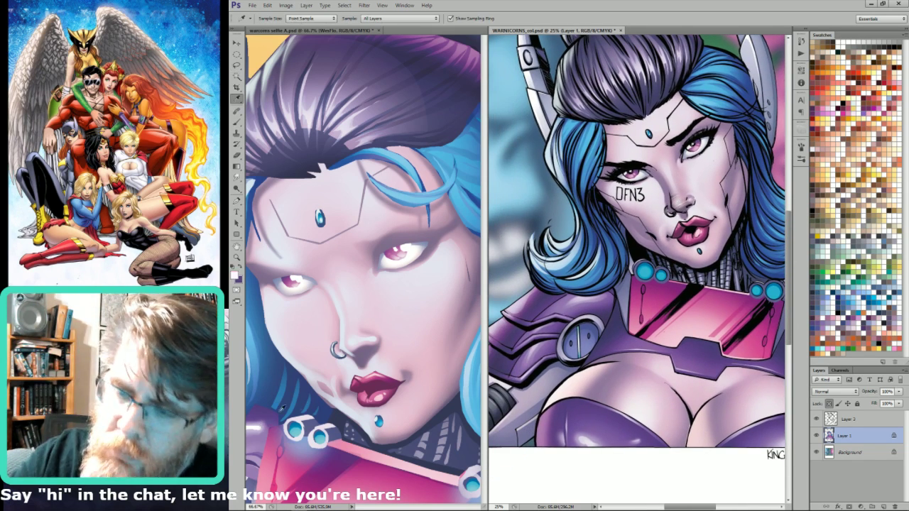
key("l")
left_click_drag(624, 248, 712, 249)
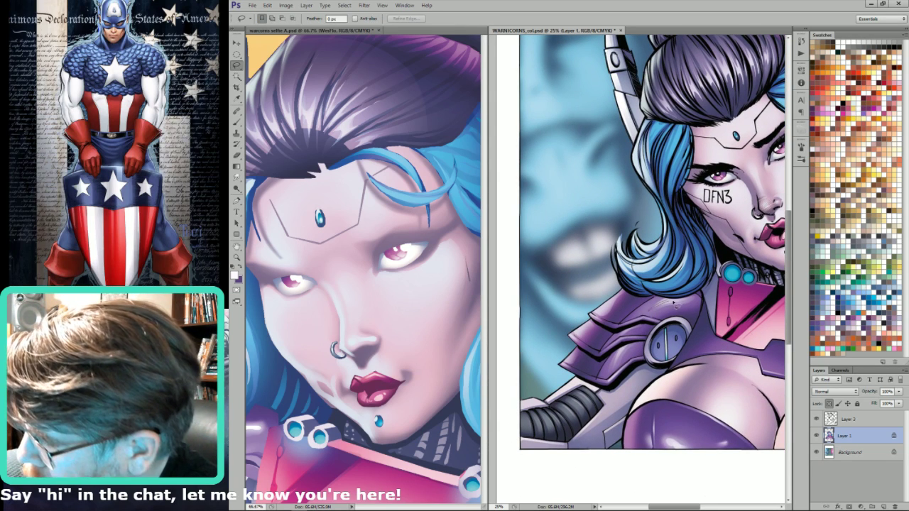
key("g")
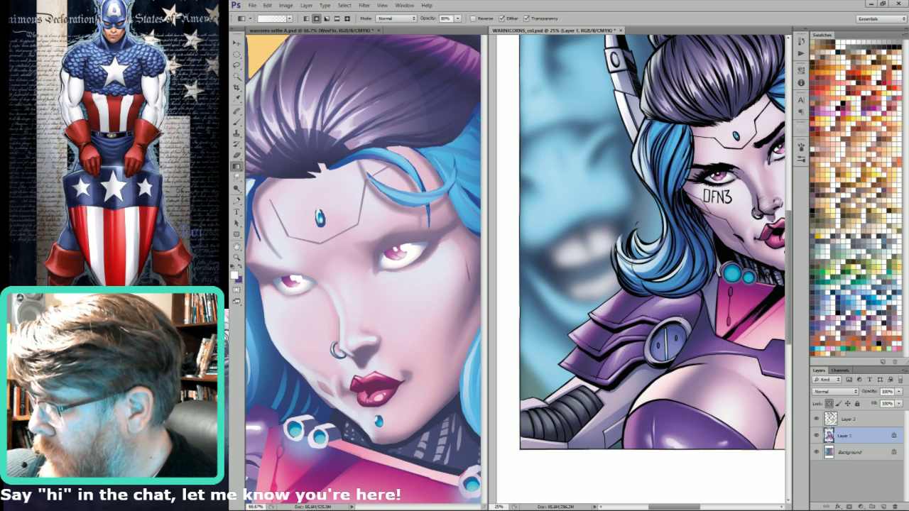
key("l")
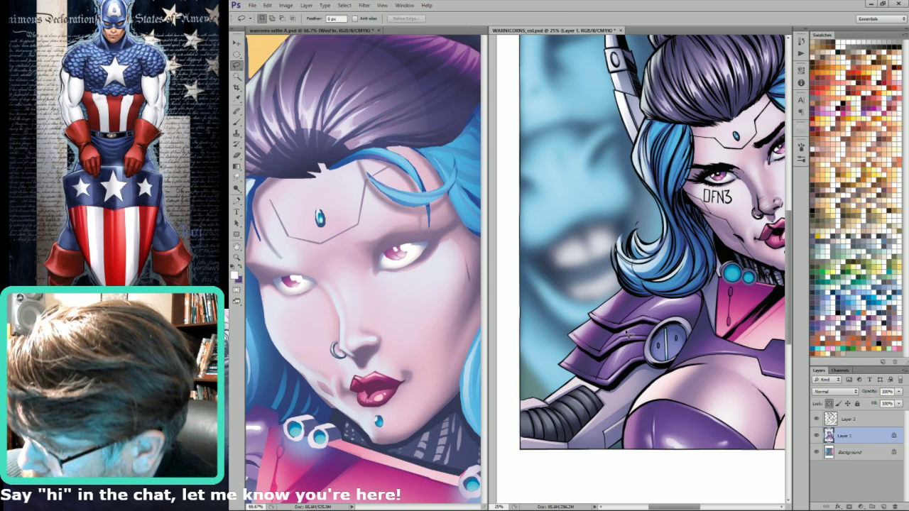
mouse_move(629, 335)
left_mouse_down()
mouse_move(620, 345)
mouse_move(626, 337)
mouse_move(630, 348)
left_mouse_up()
key("g")
key("l")
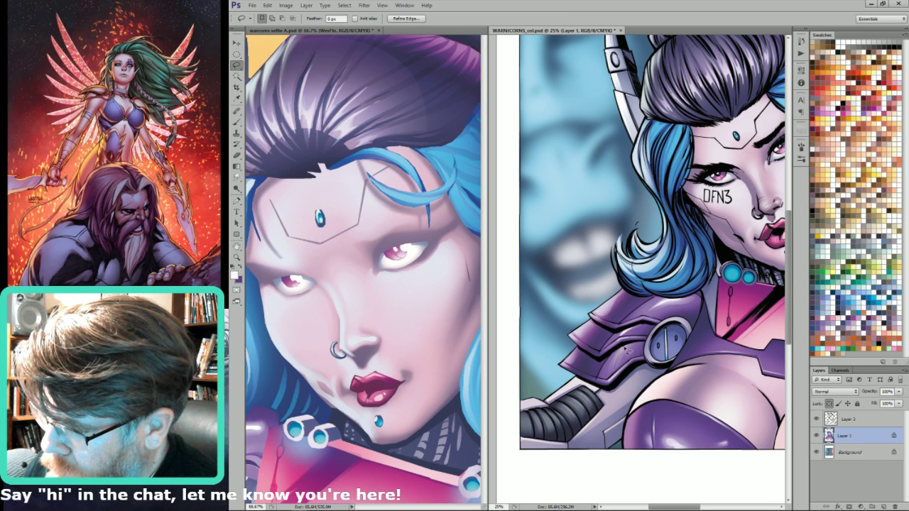
key("g")
key("l")
- Lasso a highlight shape on the opposite rounded shoulder armor and brighten it with an 80% radial gradient
left_click_drag(747, 393, 619, 380)
left_click_drag(723, 306, 694, 320)
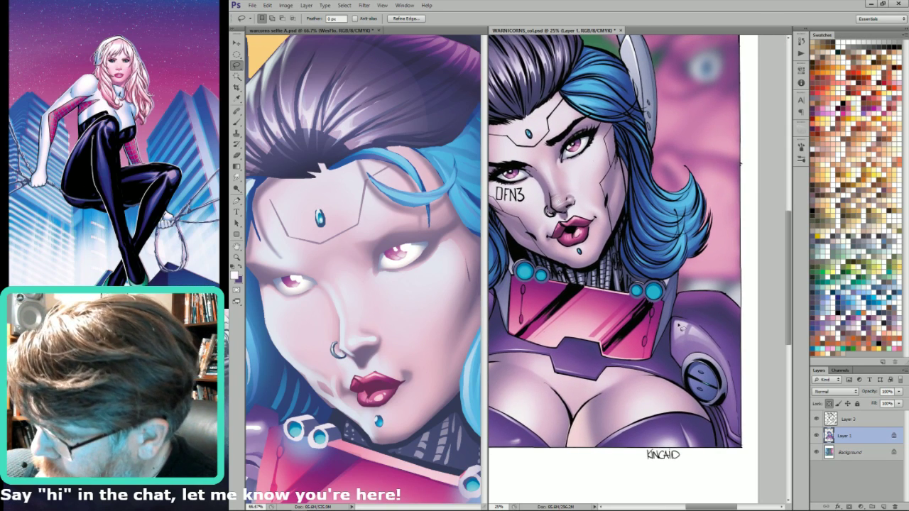
left_click(680, 327)
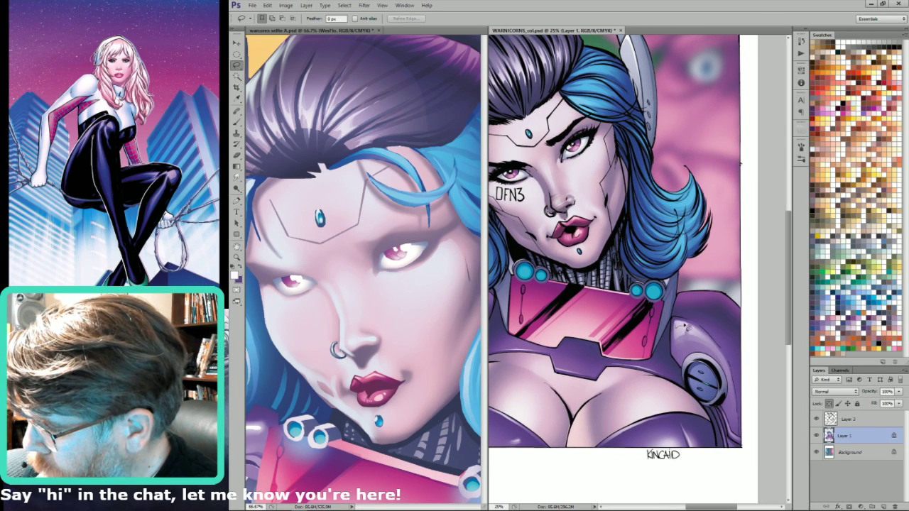
key("g")
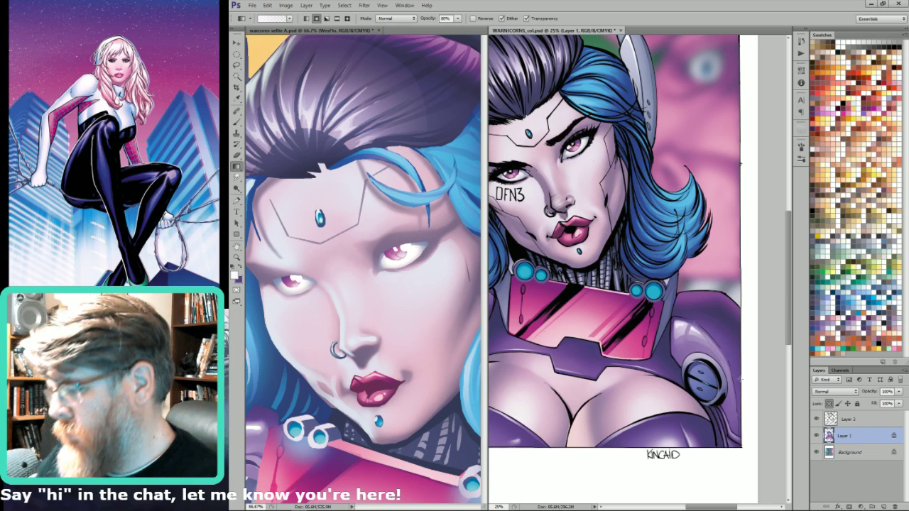
key("ctrl+0")
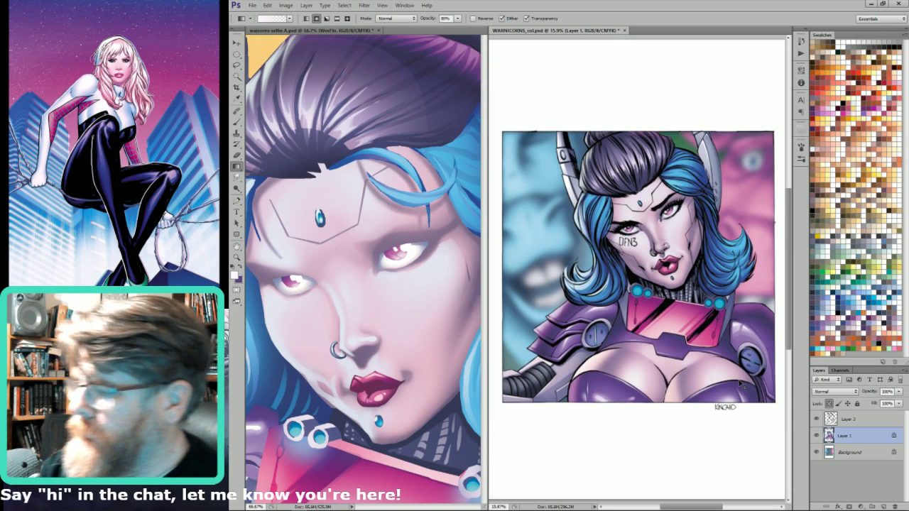
key("w")
key("ctrl+6")
left_click(673, 267)
key("ctrl+2")
key("alt+i")
key("j")
key("c")
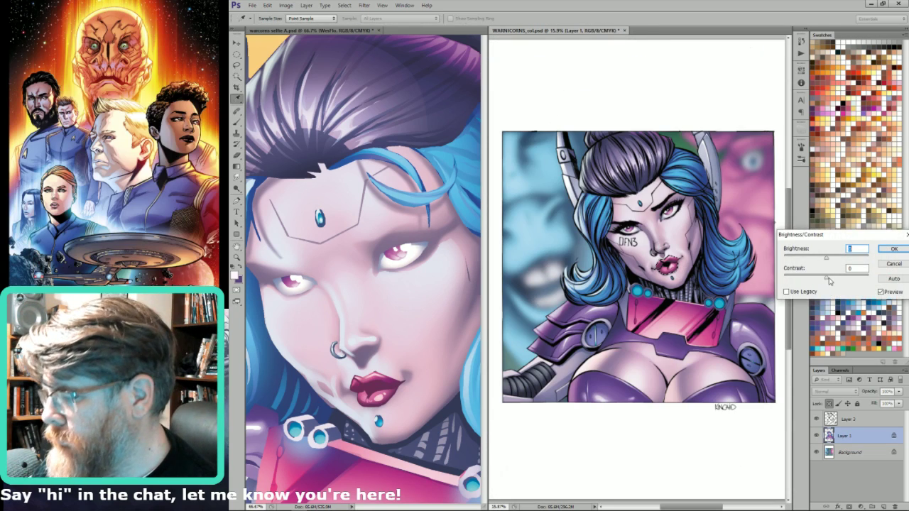
key("Escape")
key("w")
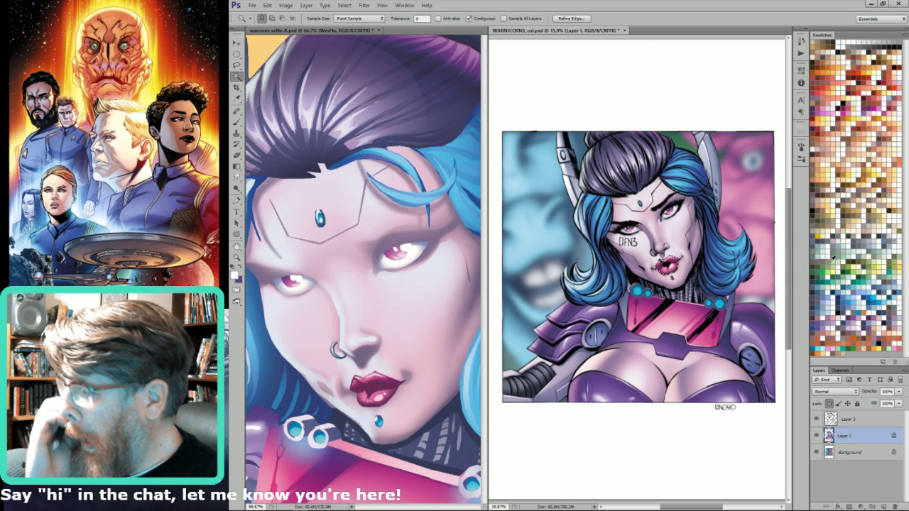
key("ctrl+d")
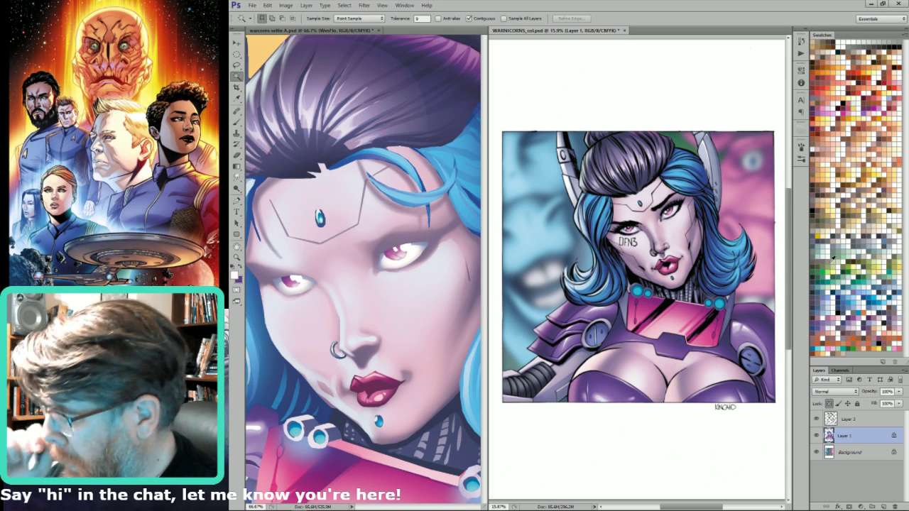
- Add a new layer above the line art and clip it to the line art layer
left_click(882, 506)
right_click(861, 422)
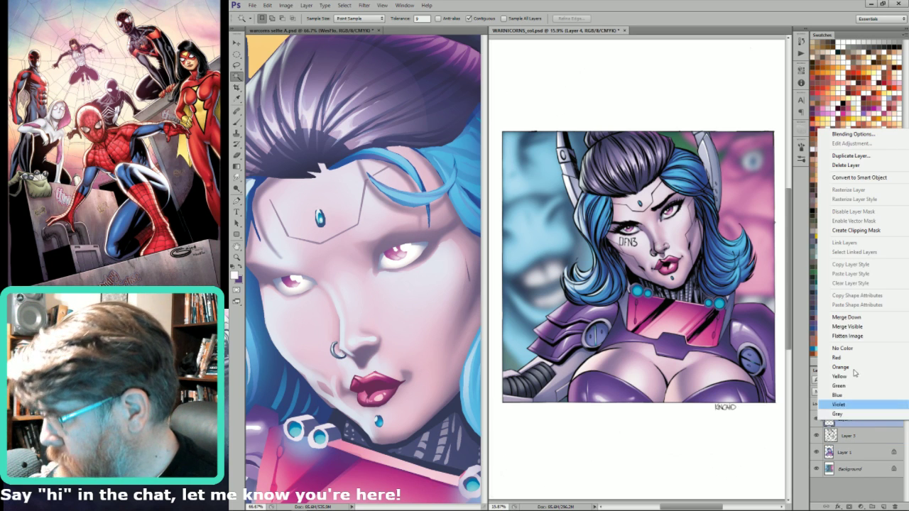
left_click(864, 231)
- Lasso around the blue hair on both sides of the face, following its edge along the face and shoulders
key("l")
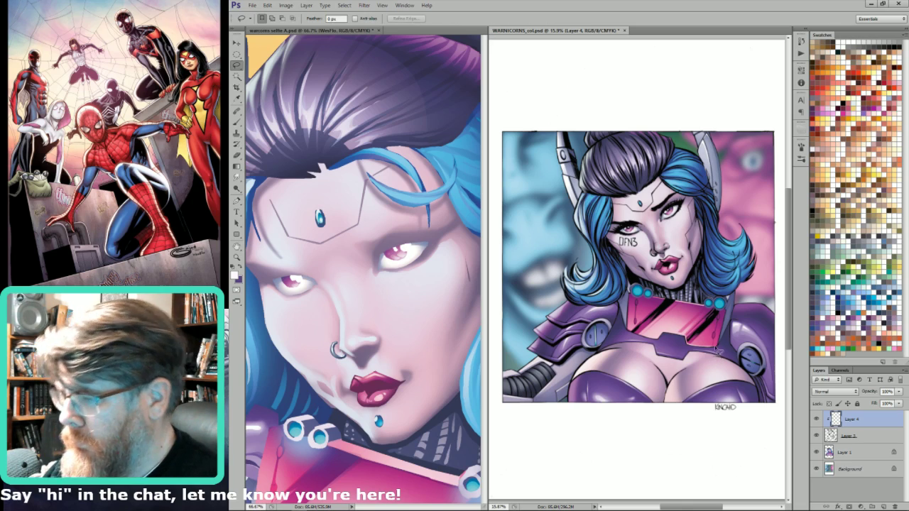
scroll(561, 331, "up", 3)
key("ctrl+6")
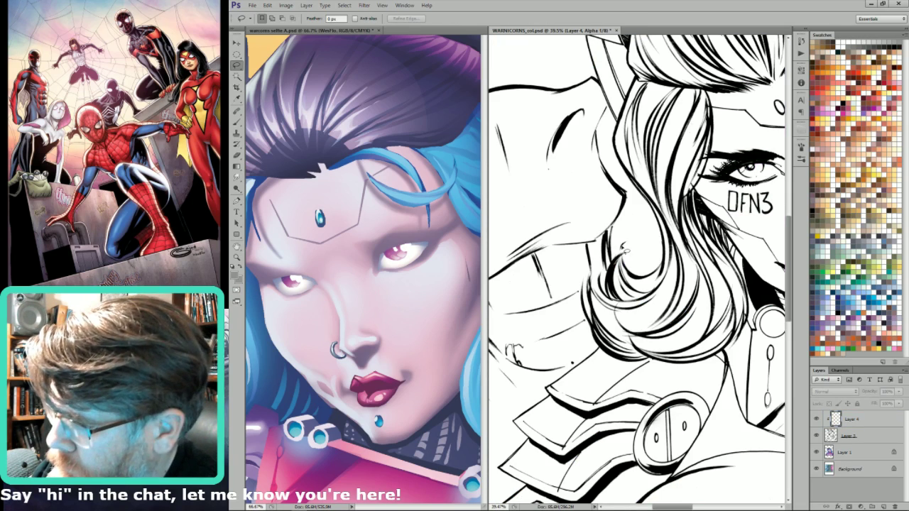
key("ctrl+2")
mouse_move(609, 220)
left_mouse_down()
mouse_move(574, 338)
mouse_move(614, 364)
left_mouse_up()
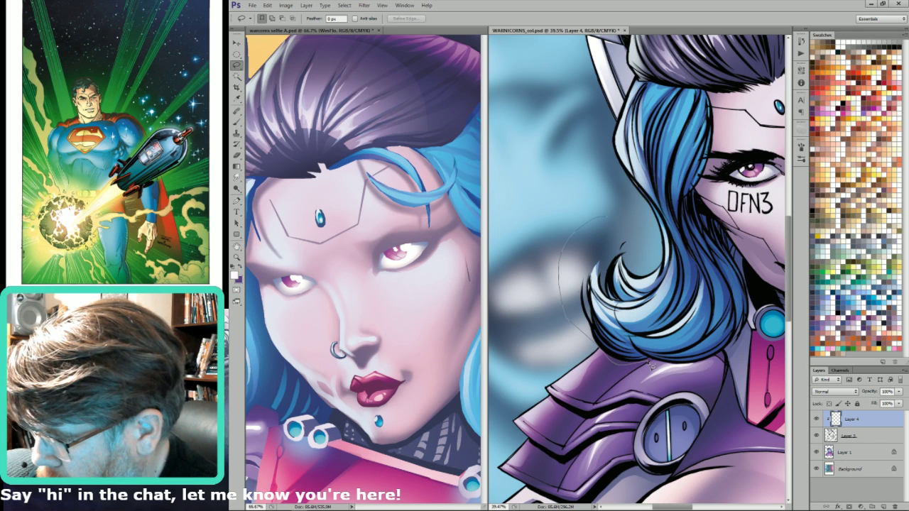
mouse_move(702, 367)
left_mouse_down()
mouse_move(751, 328)
mouse_move(753, 313)
mouse_move(734, 243)
mouse_move(699, 205)
mouse_move(699, 175)
mouse_move(714, 168)
mouse_move(712, 96)
mouse_move(636, 81)
mouse_move(601, 175)
left_mouse_up()
mouse_move(722, 294)
left_mouse_down()
mouse_move(496, 432)
mouse_move(667, 264)
mouse_move(610, 251)
left_mouse_up()
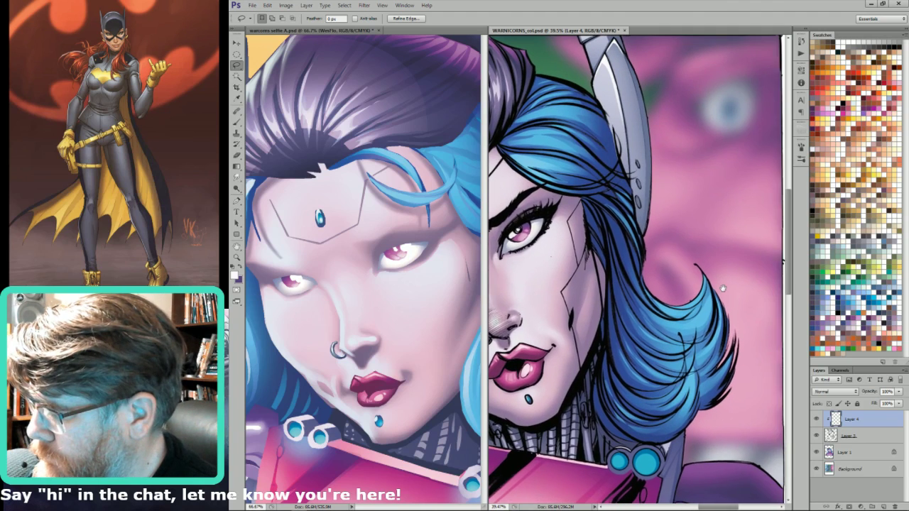
mouse_move(692, 234)
left_mouse_down()
mouse_move(712, 248)
mouse_move(721, 426)
mouse_move(685, 431)
mouse_move(678, 445)
mouse_move(619, 440)
mouse_move(625, 446)
mouse_move(614, 448)
mouse_move(598, 425)
mouse_move(592, 380)
mouse_move(610, 293)
mouse_move(605, 340)
mouse_move(605, 291)
mouse_move(564, 158)
mouse_move(585, 209)
mouse_move(538, 188)
left_mouse_up()
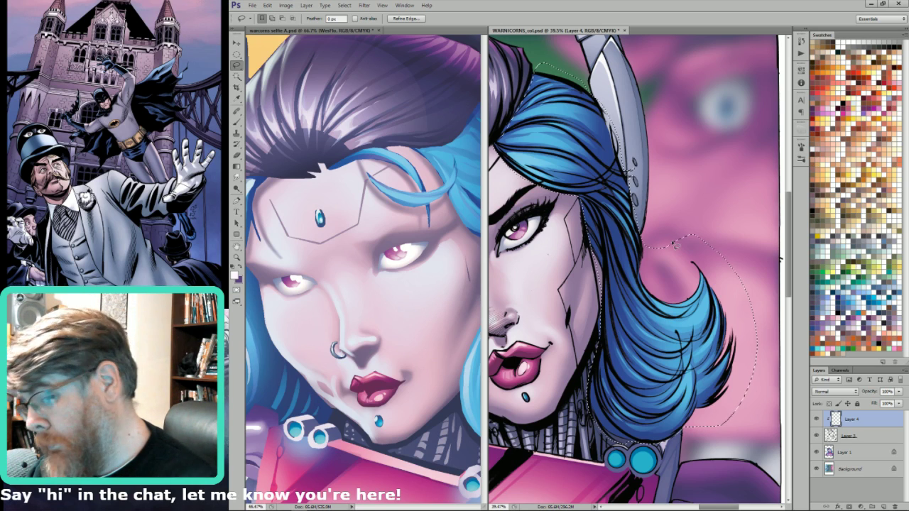
- Choose a dark blue swatch and fill the selected hair line art with it on the clipped layer
scroll(673, 244, "down", 2)
key("ctrl+d")
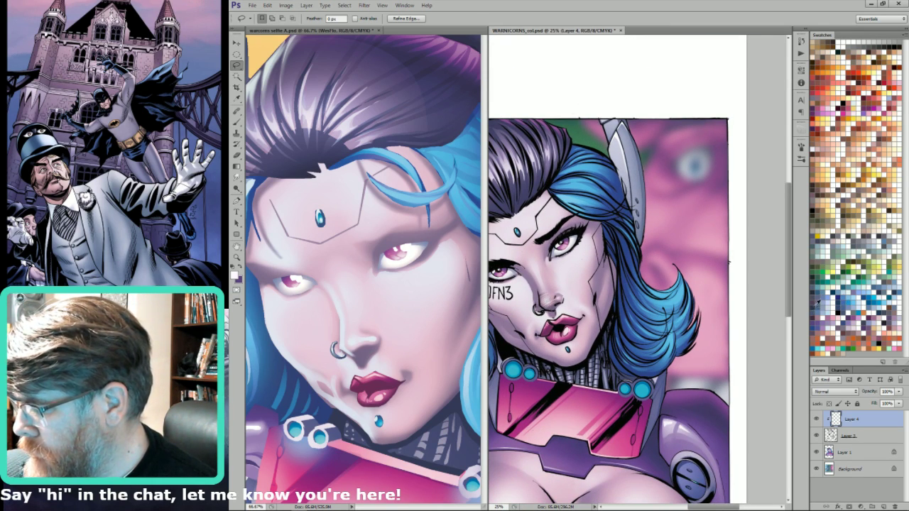
left_click(842, 295)
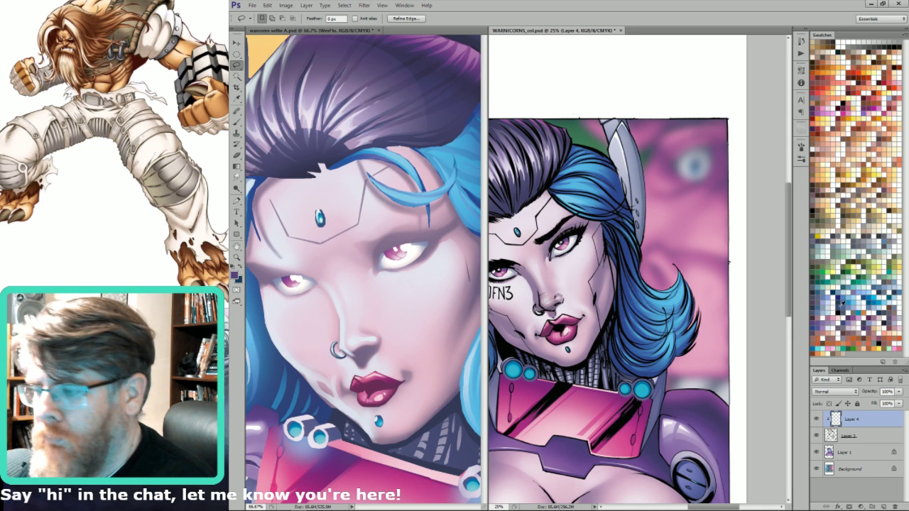
key("alt+BackSpace")
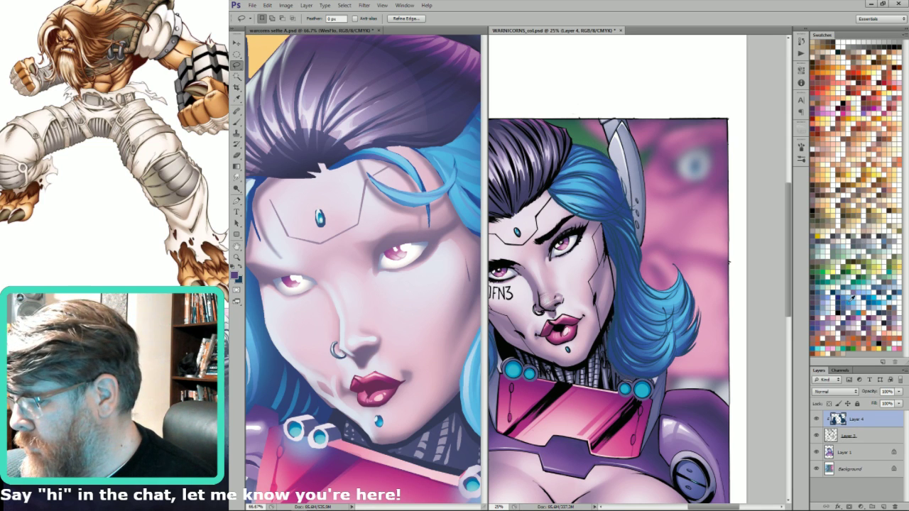
- Brush black in Normal mode over the hair lines beside the face and neck, using an enlarged brush
left_click(839, 311)
key("b")
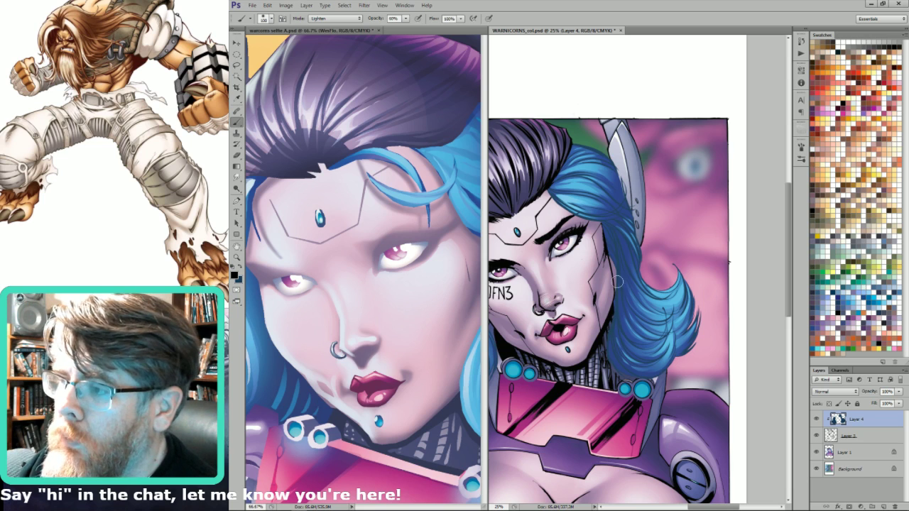
key("shift+alt+n")
mouse_move(607, 235)
left_mouse_down()
mouse_move(625, 320)
mouse_move(613, 236)
mouse_move(613, 337)
left_mouse_up()
key("bracketright")
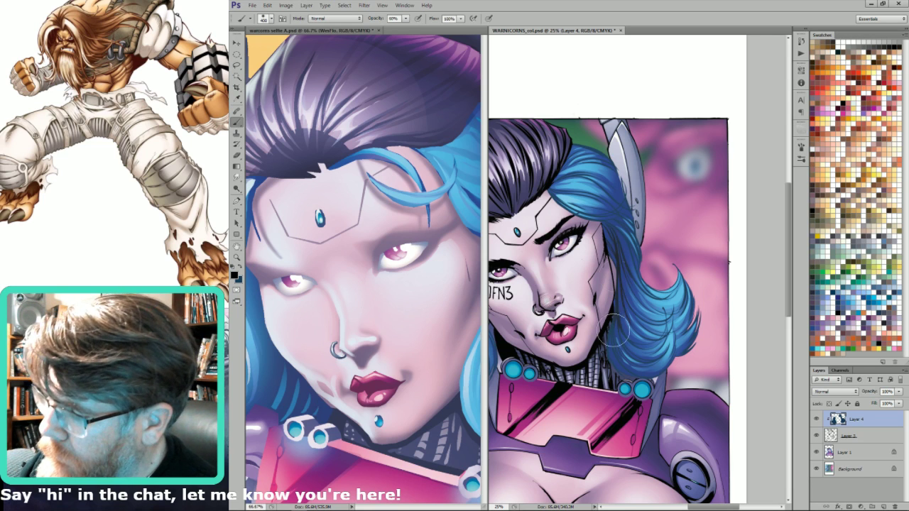
key("bracketright")
key("bracketright")
left_click_drag(610, 284, 642, 370)
left_click_drag(495, 307, 672, 361)
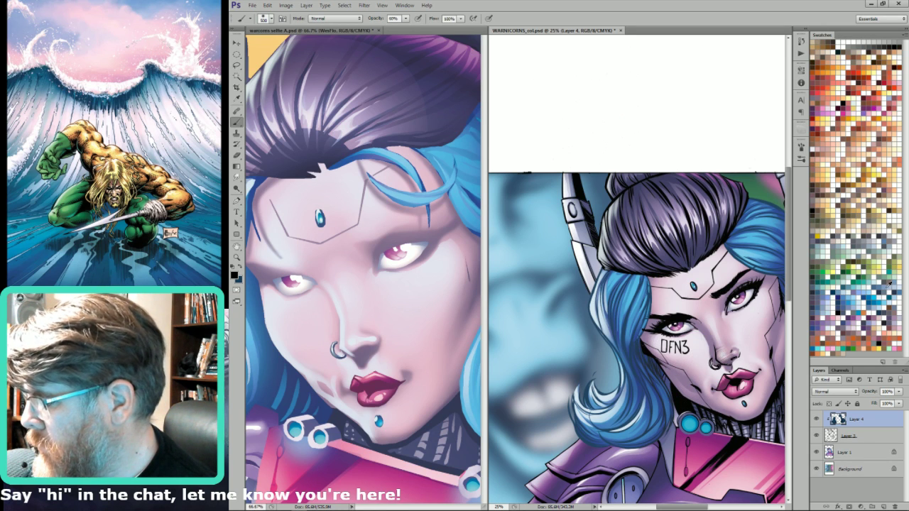
- Brush the outer hair lines on both sides with bright blue, and choose light cyan with a smaller brush
left_click(859, 294)
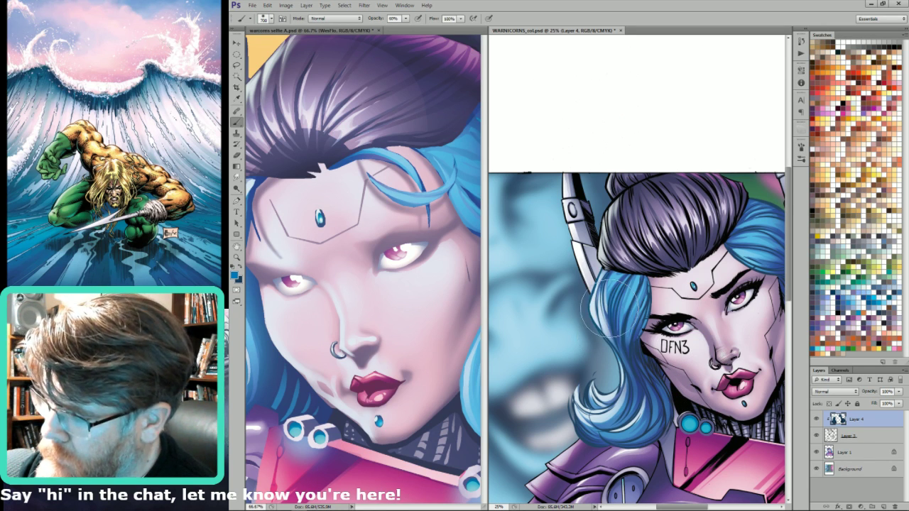
left_click_drag(629, 350, 596, 363)
left_click_drag(727, 253, 660, 238)
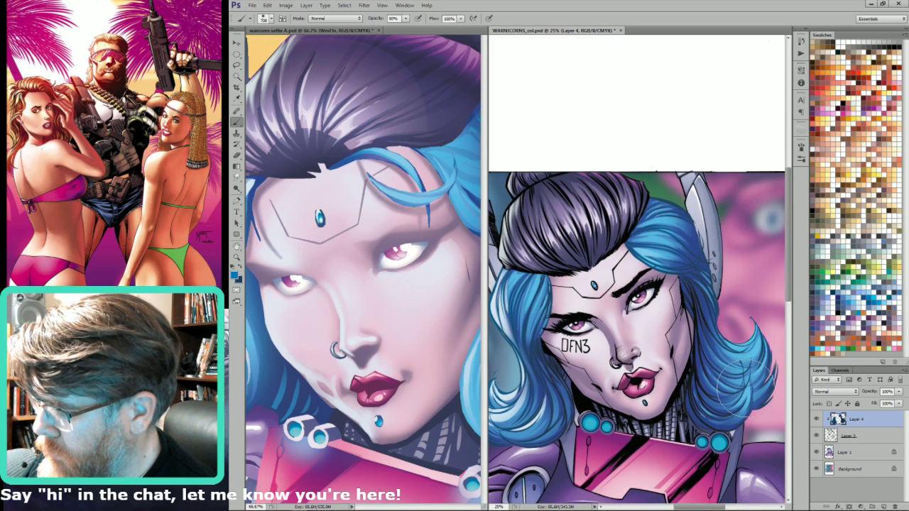
key("[")
left_click_drag(632, 331, 750, 333)
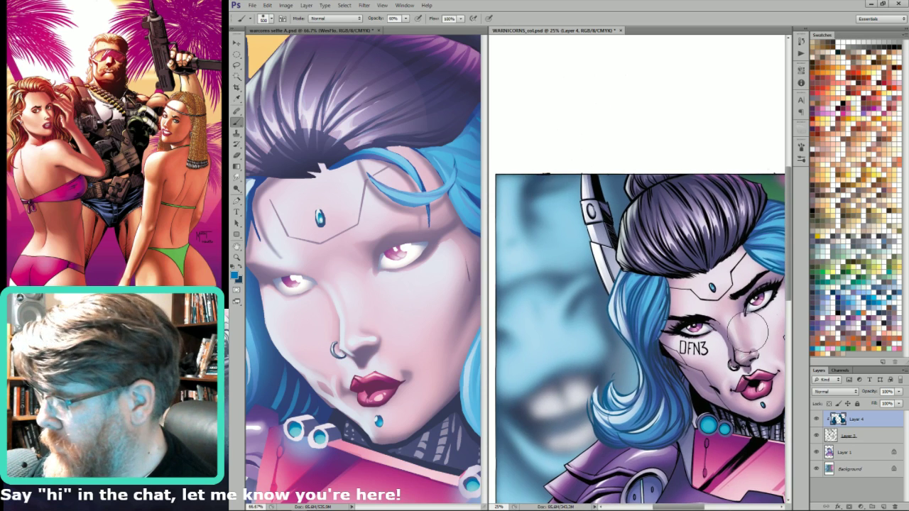
left_click(821, 345)
key("bracketleft")
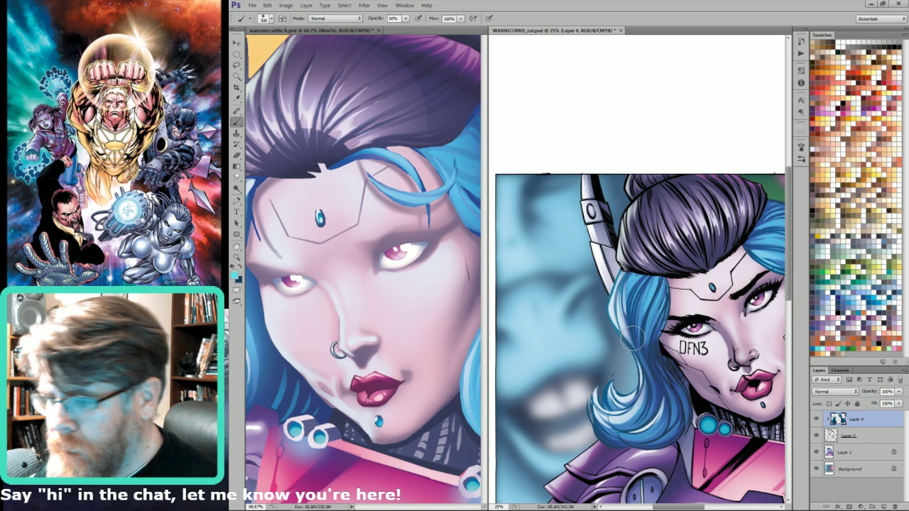
- In the earlier painting, show the LINES layer with its clipped Layer 7 and Layer 8, and hide the Background layer
left_click(438, 374)
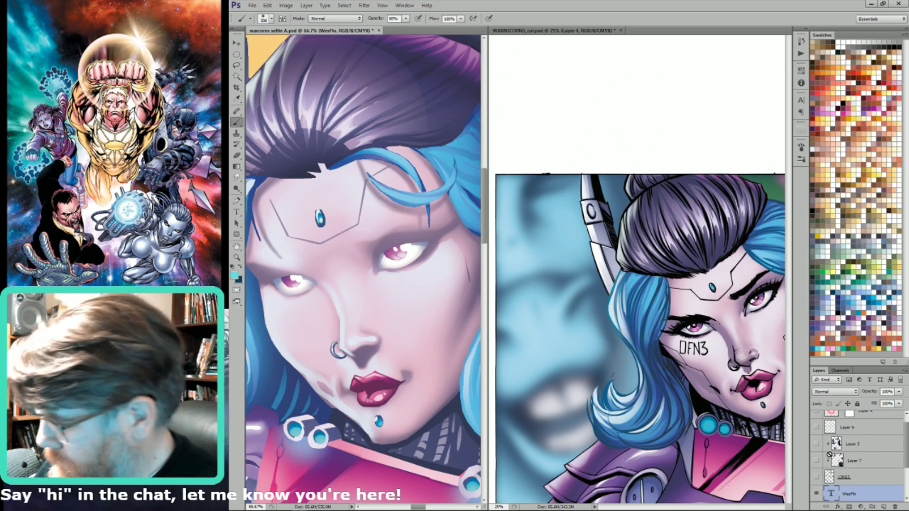
left_click(816, 476)
left_click(816, 477)
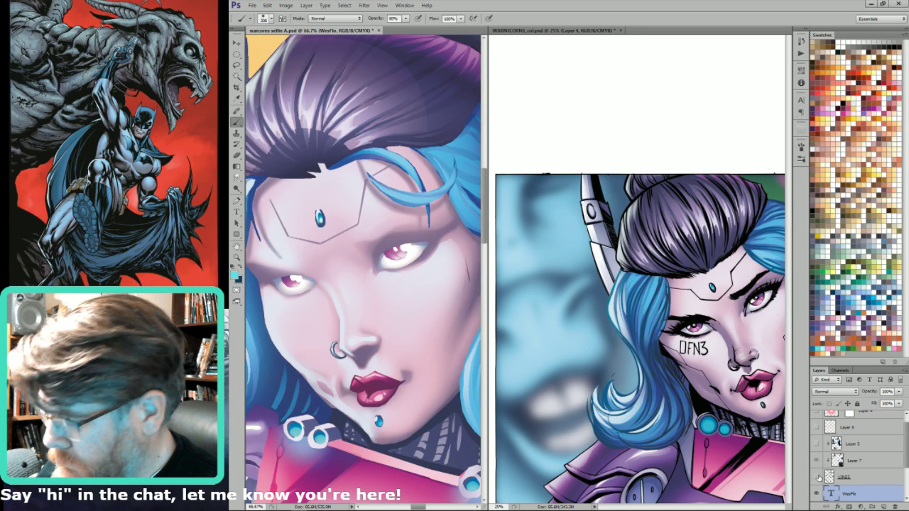
left_click(816, 477)
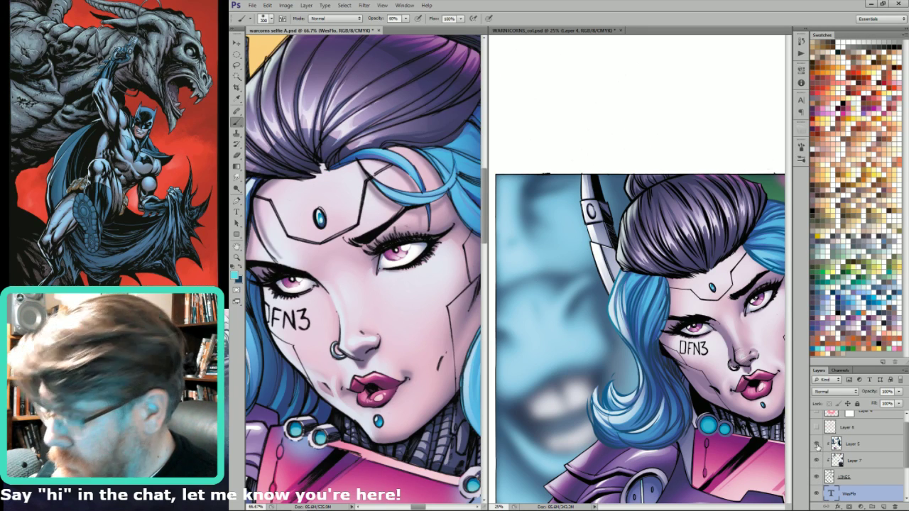
left_click_drag(907, 457, 908, 480)
left_click(816, 498)
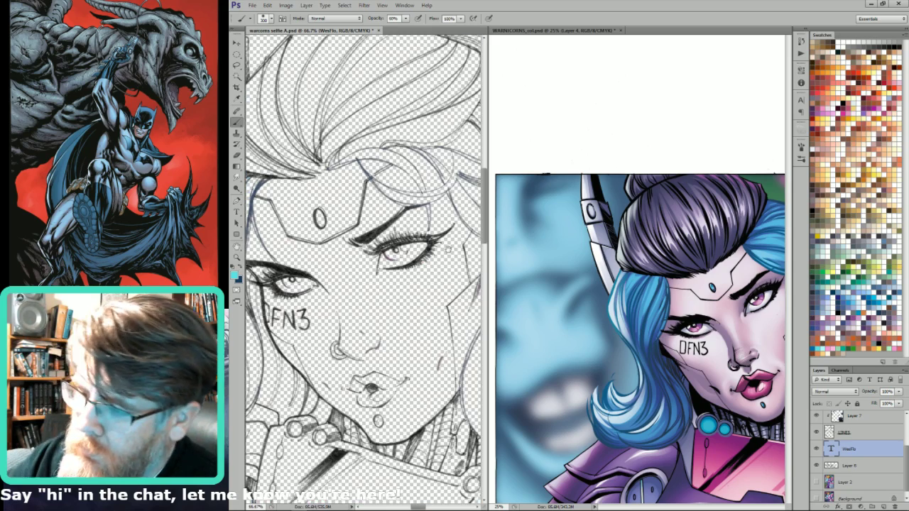
- Sample the face panel line beside the eye in the earlier painting and check its color in the Color Picker
left_click_drag(461, 208, 448, 279)
key("alt")
left_click(433, 271)
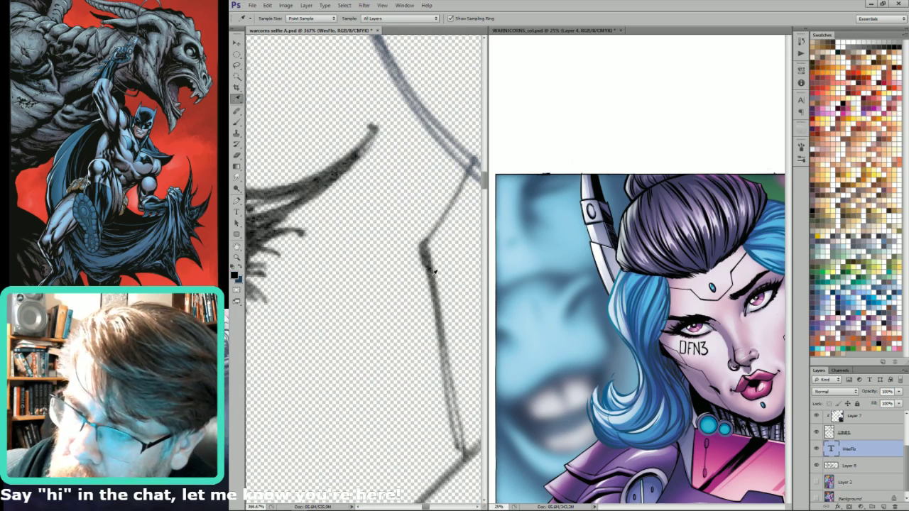
left_click(239, 278)
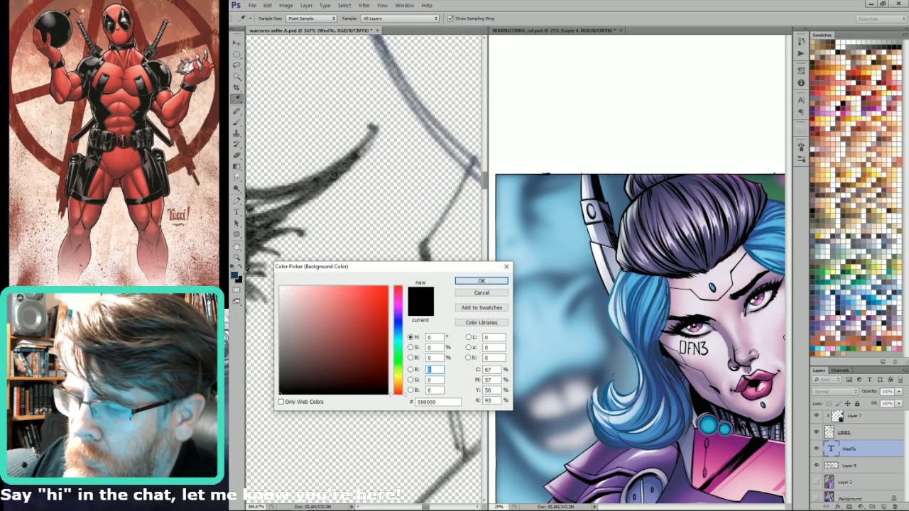
left_click(482, 292)
- Sample the muted purple of the line art at the nostril in the earlier painting
key("space")
left_click_drag(397, 343, 426, 239)
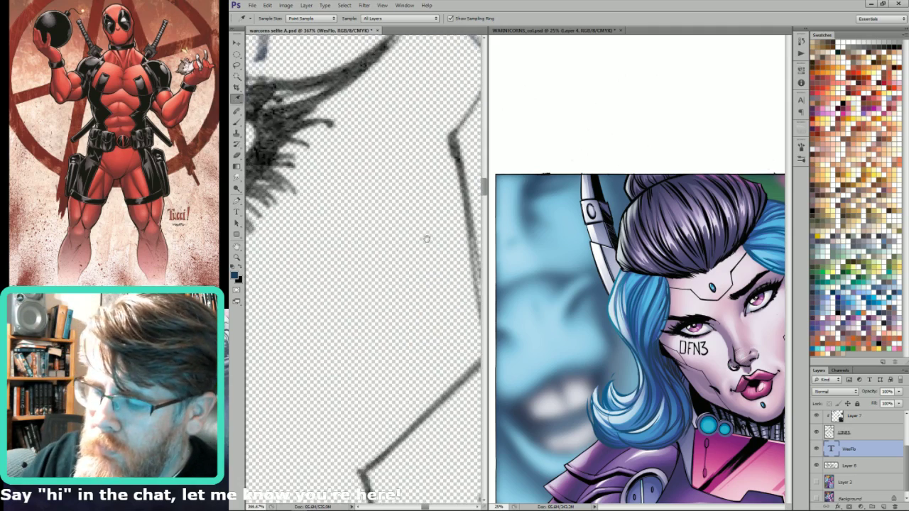
left_click_drag(339, 455, 404, 286)
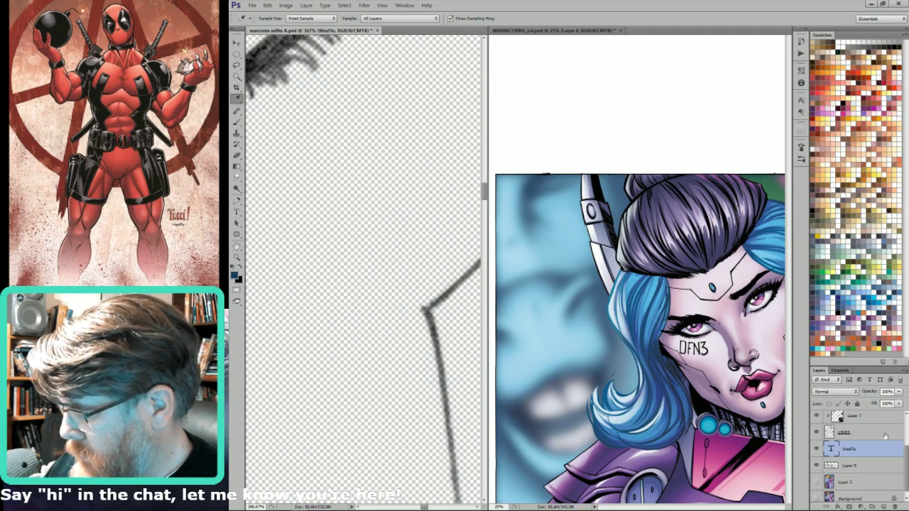
scroll(381, 244, "down", 5)
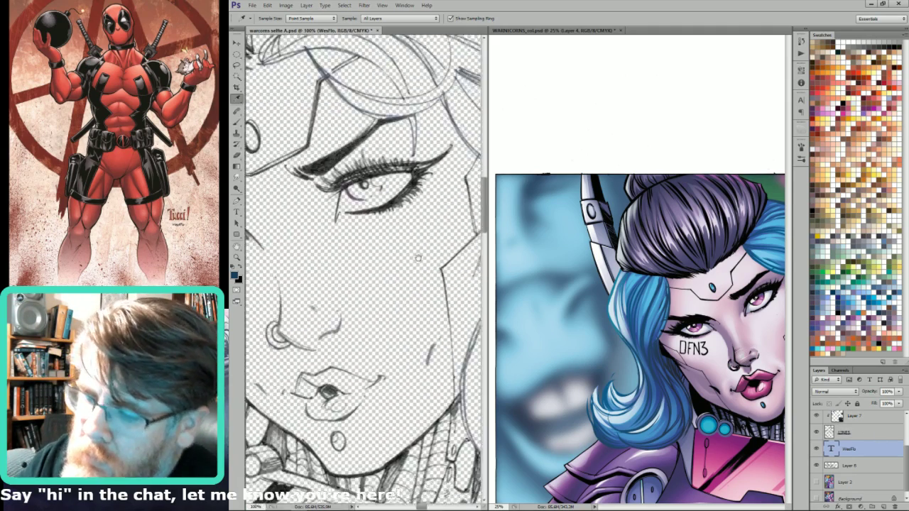
left_click(396, 312)
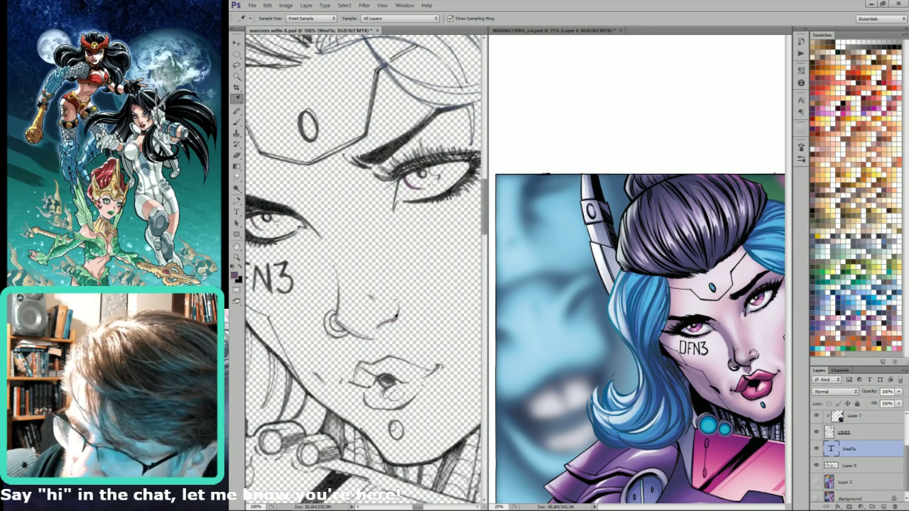
- In WARNICORNS_col.psd, lasso the nose hatching and fill its line art with the sampled purple on Layer 4, clearing the selection
left_click(629, 285)
scroll(631, 282, "up", 6)
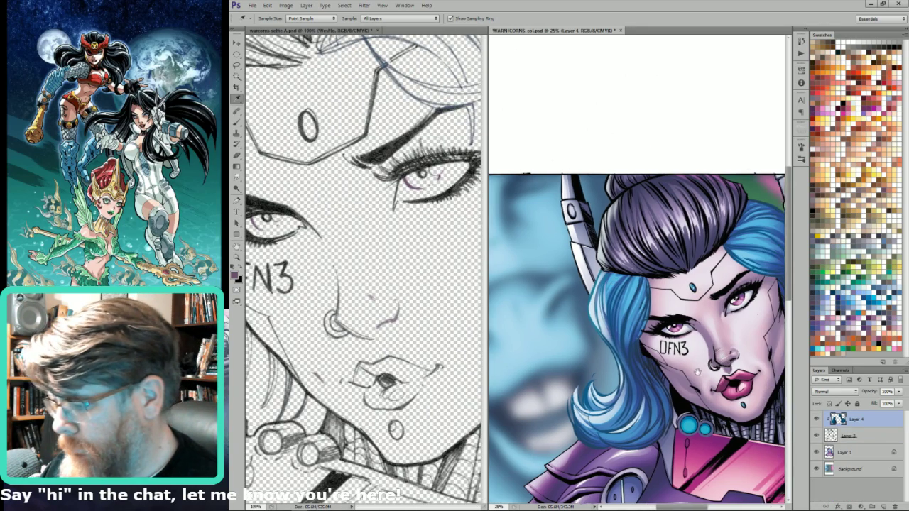
key("l")
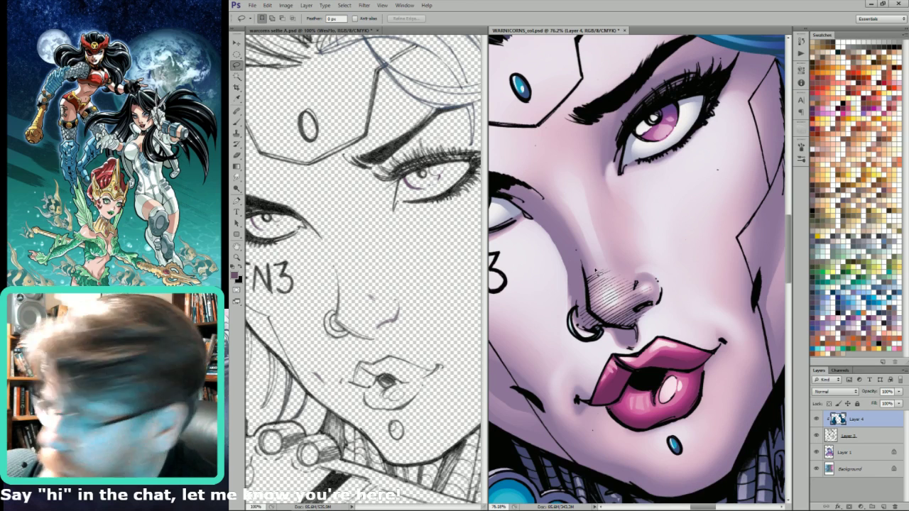
key("x")
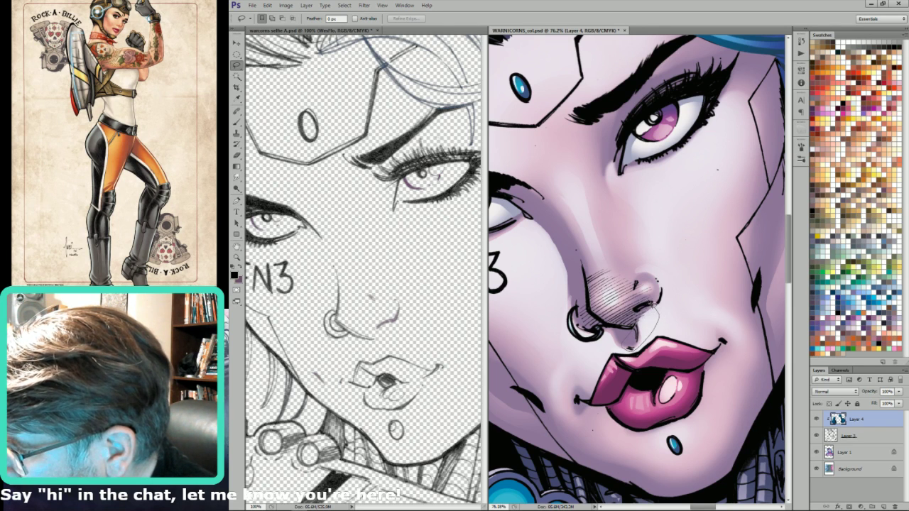
mouse_move(637, 291)
left_mouse_down()
mouse_move(612, 253)
mouse_move(627, 339)
left_mouse_up()
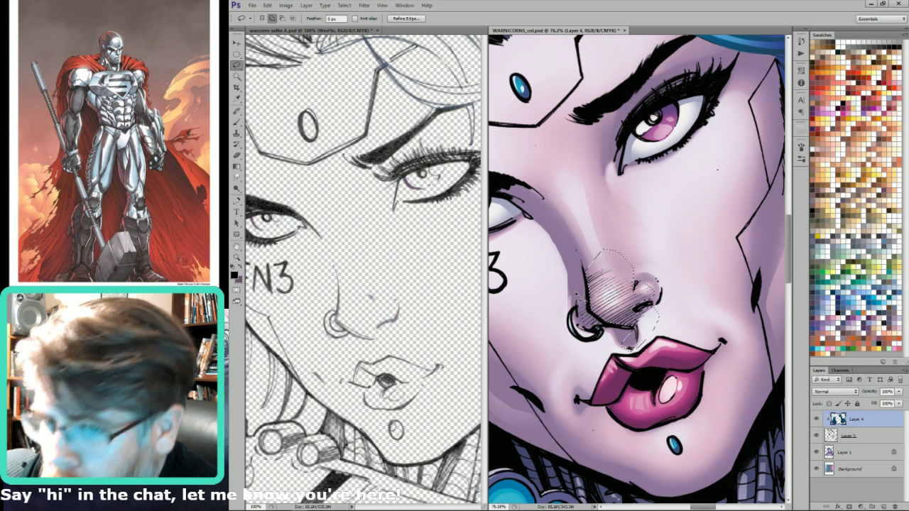
key("ctrl+BackSpace")
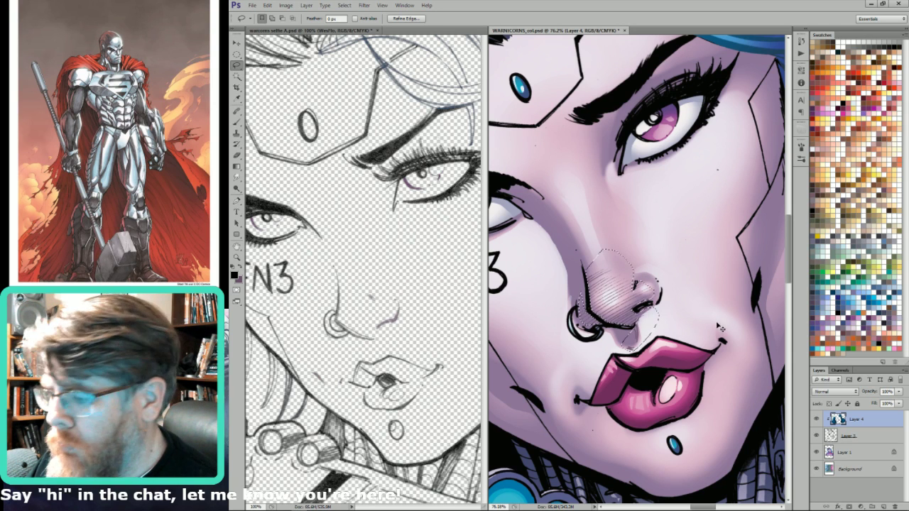
key("ctrl+d")
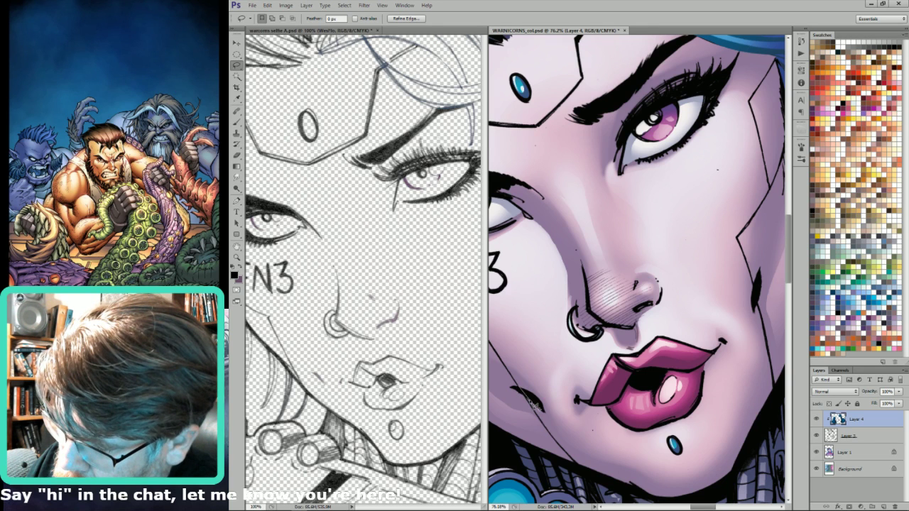
- Lasso the shading marks on both cheeks and recolor their line art with the same purple, clearing each selection
mouse_move(517, 388)
left_mouse_down()
mouse_move(526, 402)
mouse_move(506, 375)
left_mouse_up()
key("Delete")
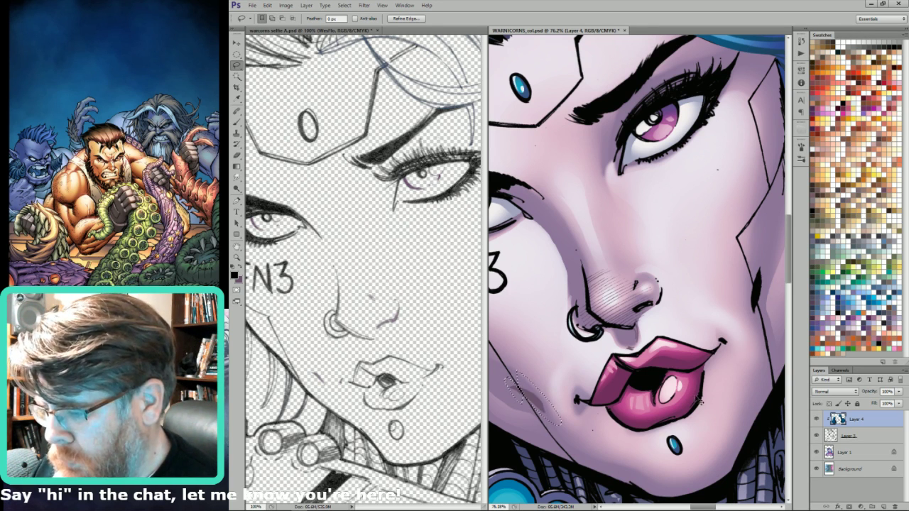
key("ctrl+d")
left_click_drag(700, 401, 621, 470)
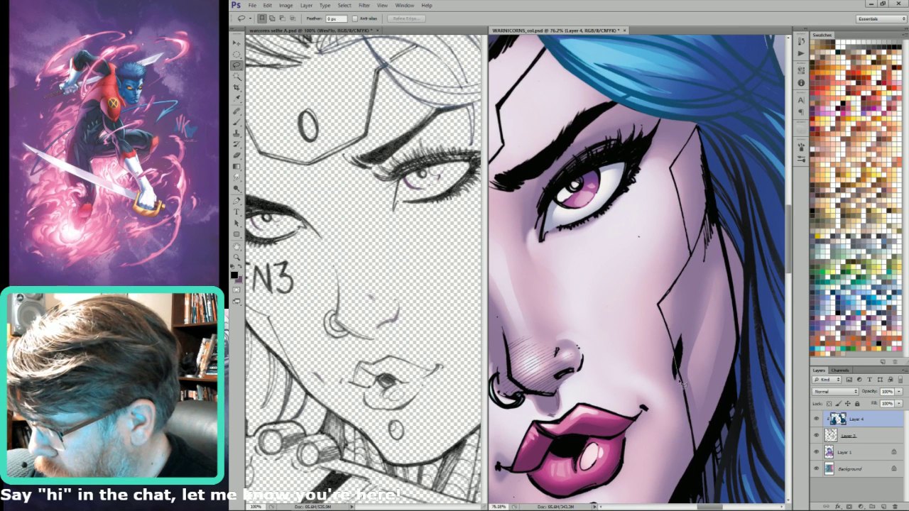
mouse_move(665, 374)
left_mouse_down()
mouse_move(682, 345)
mouse_move(678, 329)
mouse_move(687, 382)
mouse_move(690, 368)
mouse_move(683, 308)
left_mouse_up()
key("Delete")
left_click_drag(713, 260, 730, 354)
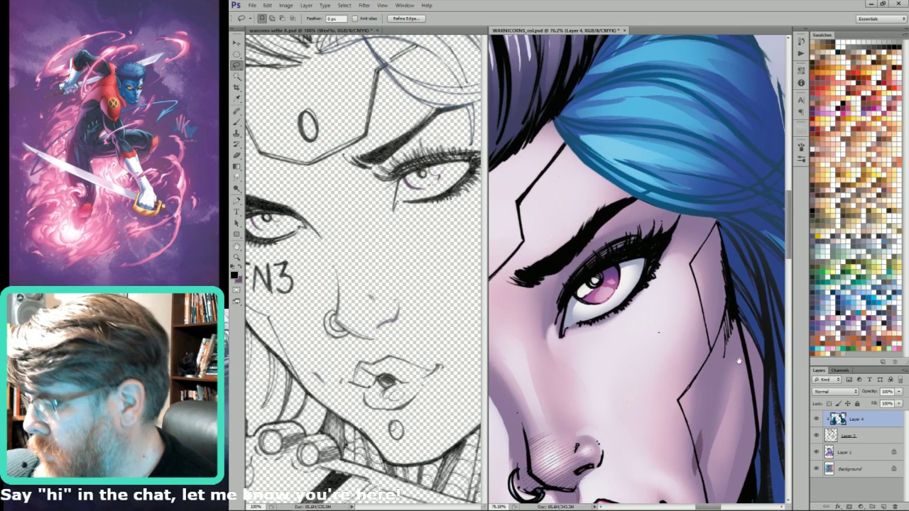
key("ctrl+d")
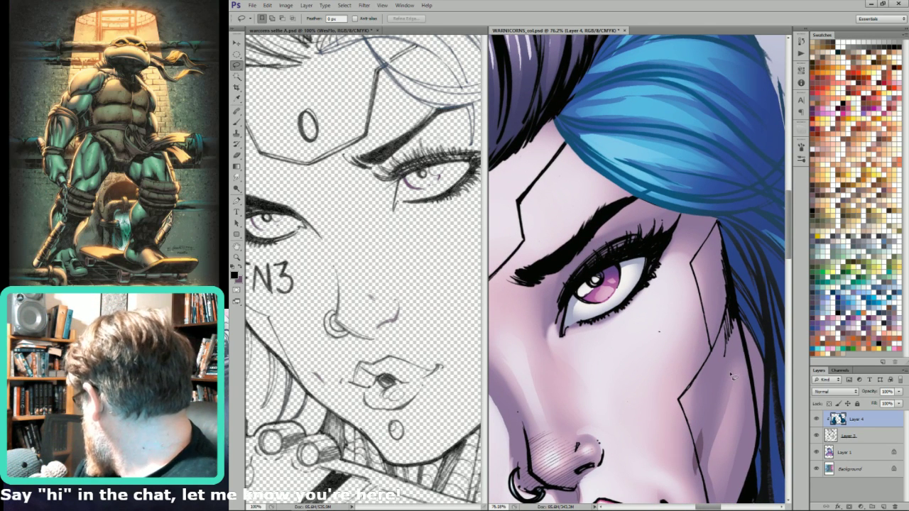
- Select Layer 1 and sample a light blue from the hair highlights left of the face
left_click_drag(625, 256, 724, 268)
left_click_drag(559, 332, 735, 238)
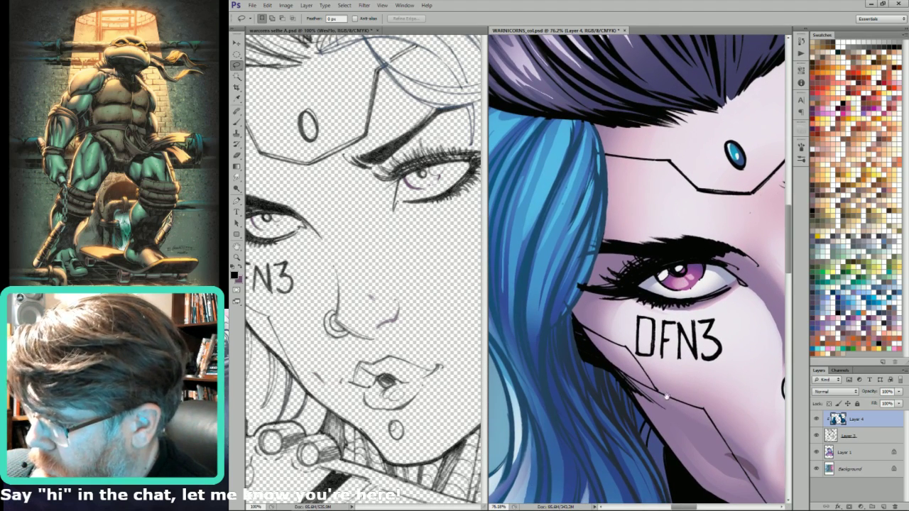
key("ctrl+0")
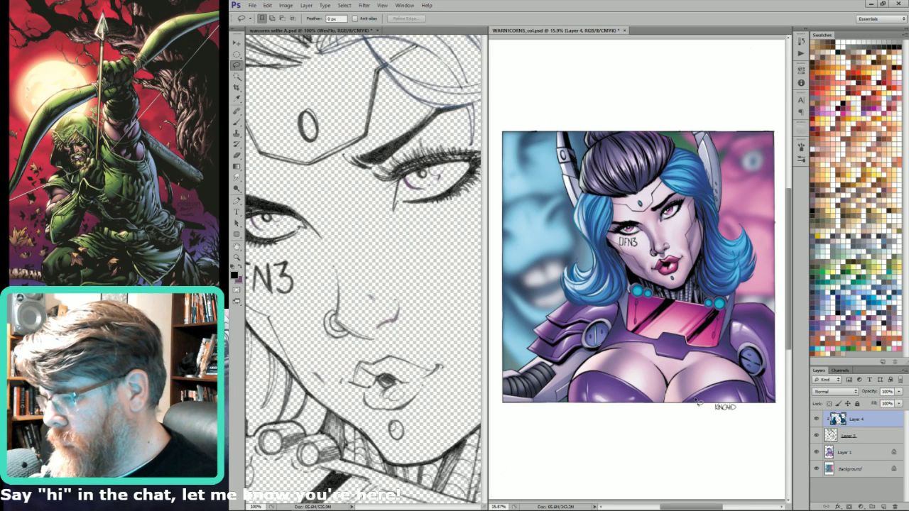
left_click(840, 470)
left_click(843, 453)
key("i")
left_click(587, 285)
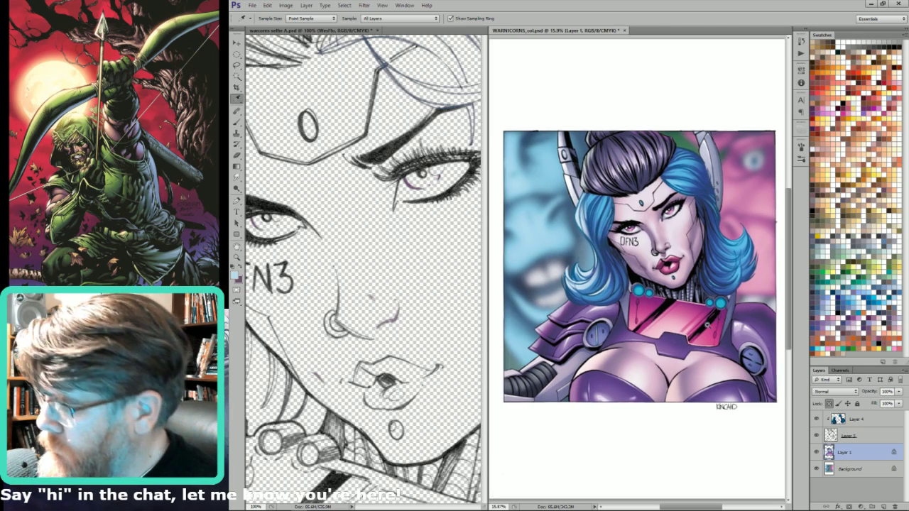
- Lasso pointed highlight strands in the hair curl right of the face and apply a light blue gradient, clearing the selection
scroll(737, 289, "up", 7)
key("l")
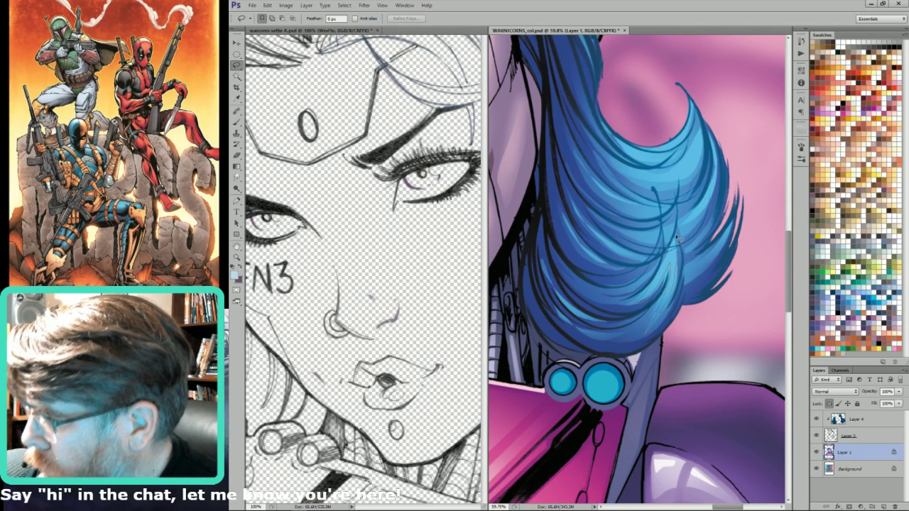
left_click_drag(678, 239, 665, 250)
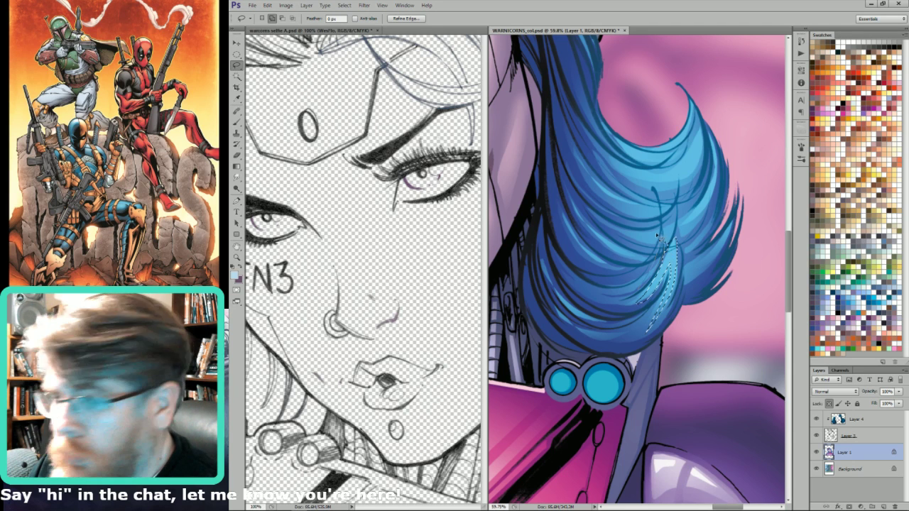
key("g")
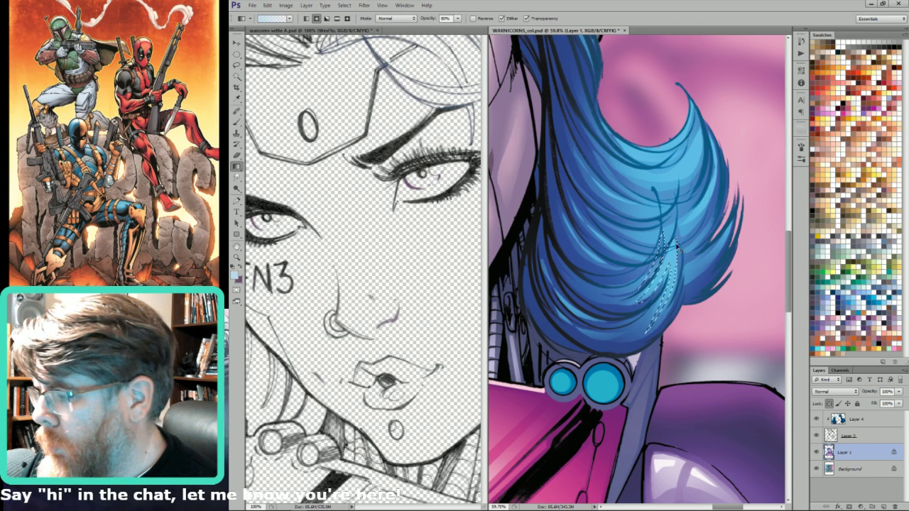
key("l")
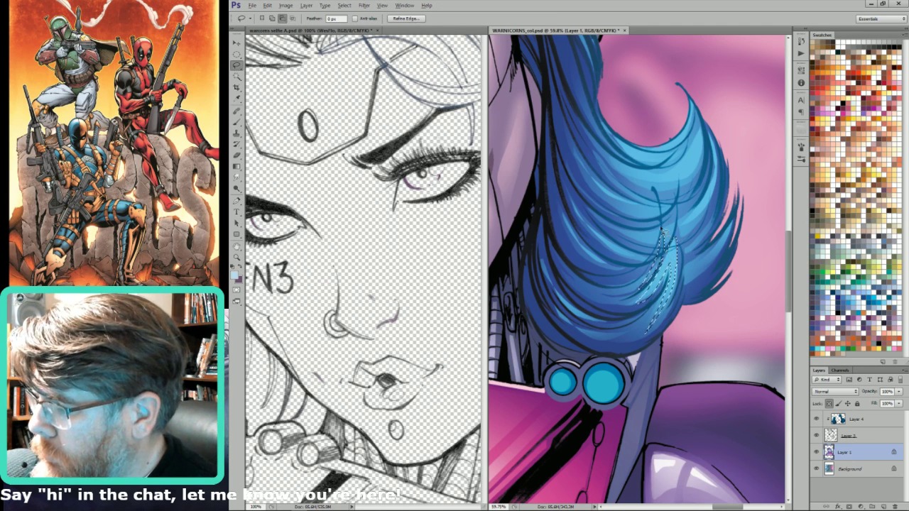
left_click_drag(673, 236, 679, 267)
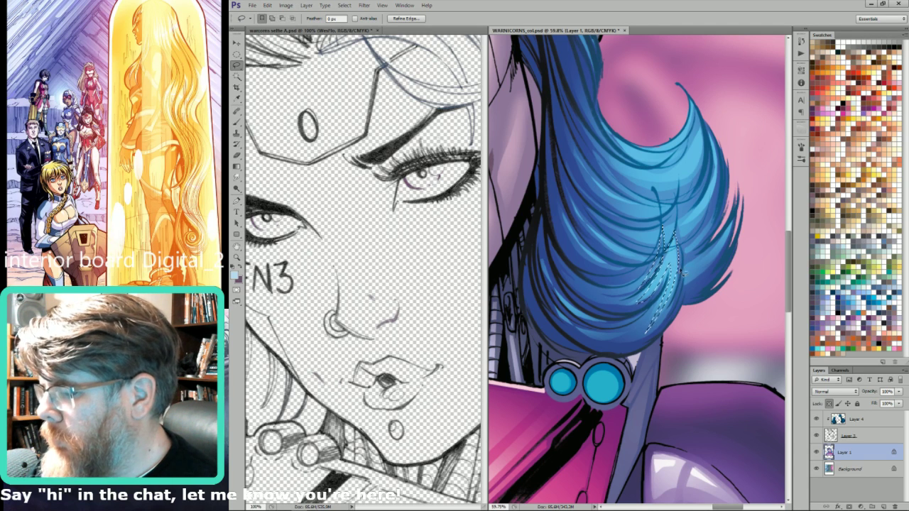
key("g")
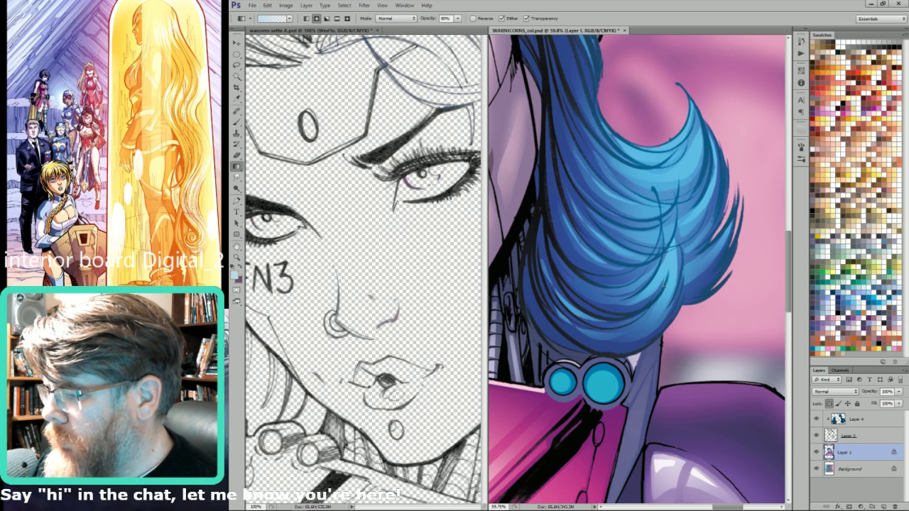
left_click_drag(680, 257, 680, 302)
key("ctrl+d")
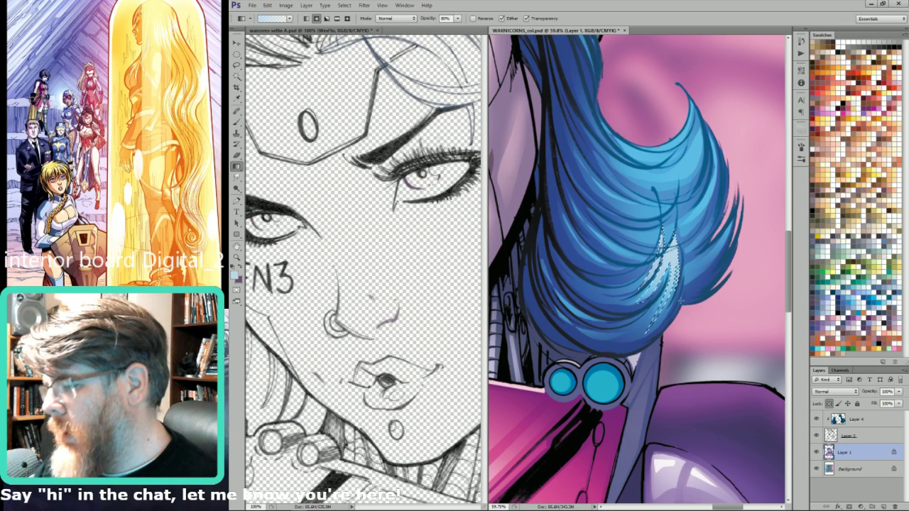
- Lasso further strands in the lower part of the same hair curl for light blue gradient highlights
key("ctrl+0")
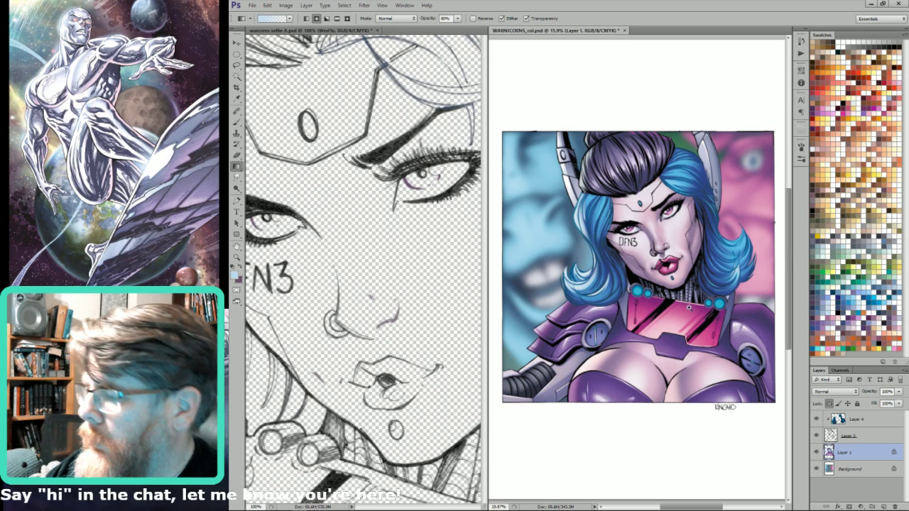
left_click_drag(689, 307, 781, 215)
key("l")
left_click_drag(586, 294, 631, 267)
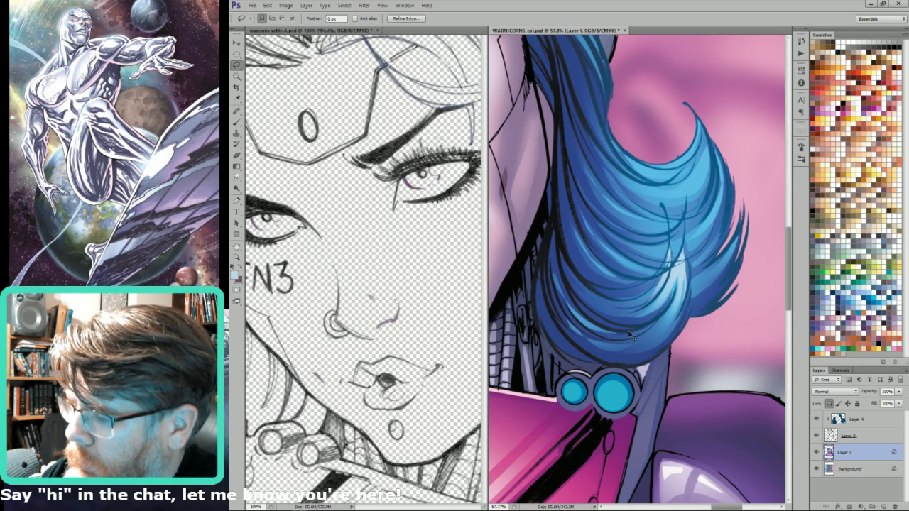
key("ctrl+d")
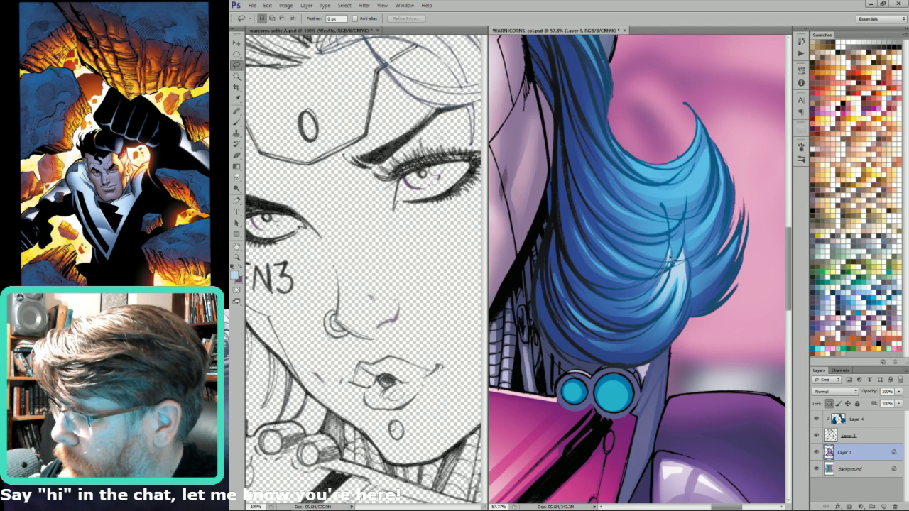
key("g")
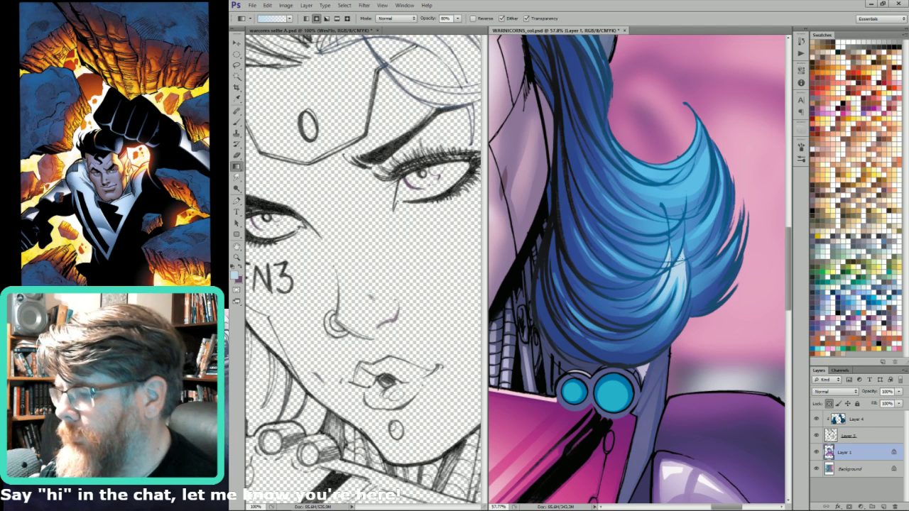
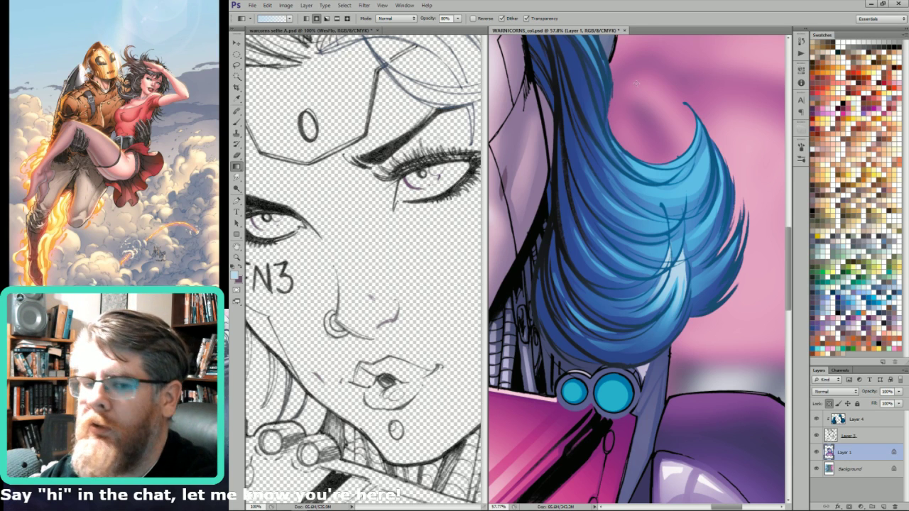
- Lasso thin tapered strands in the upper hair section left of the face and brush light blue highlights into them
key("ctrl+minus")
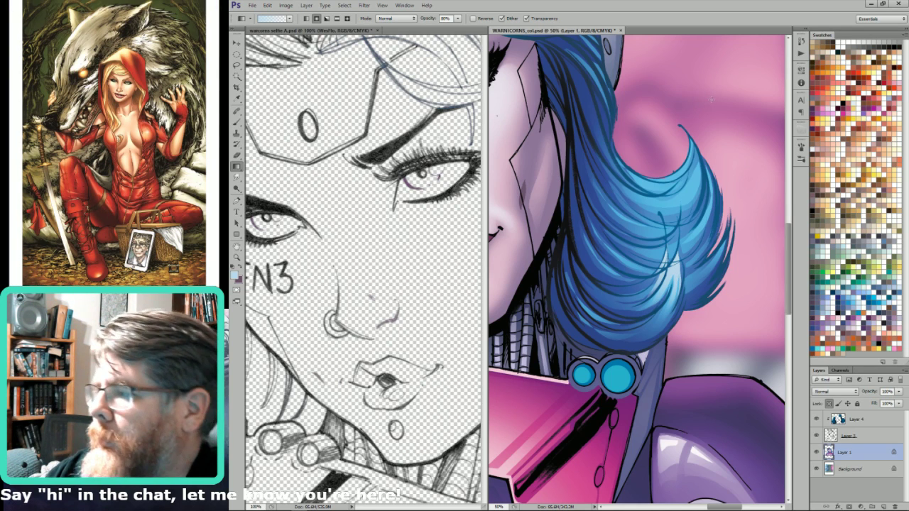
key("ctrl+minus")
key("ctrl+minus")
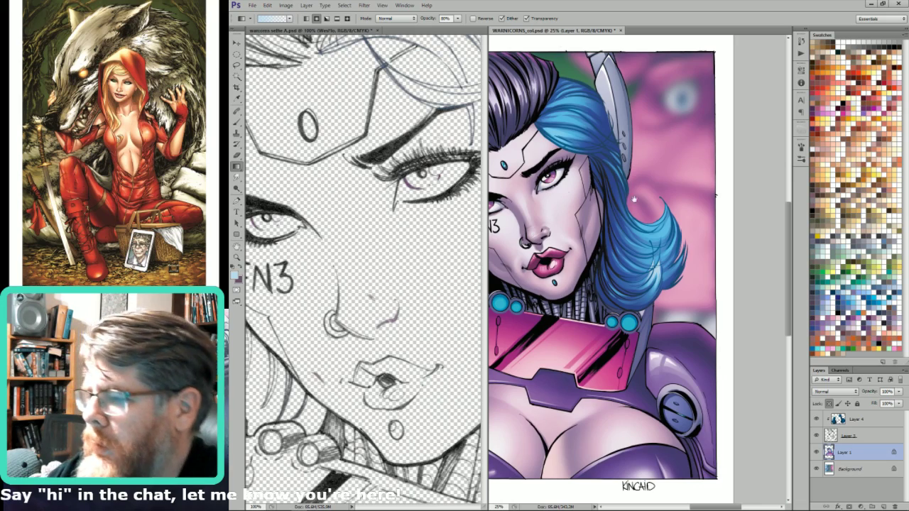
left_click_drag(634, 200, 715, 220)
scroll(659, 173, "up", 4)
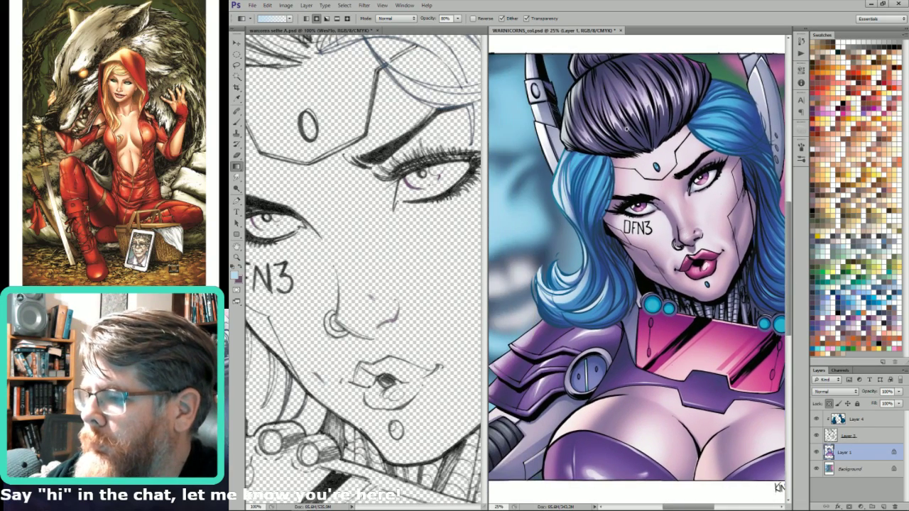
key("l")
scroll(575, 224, "up", 1)
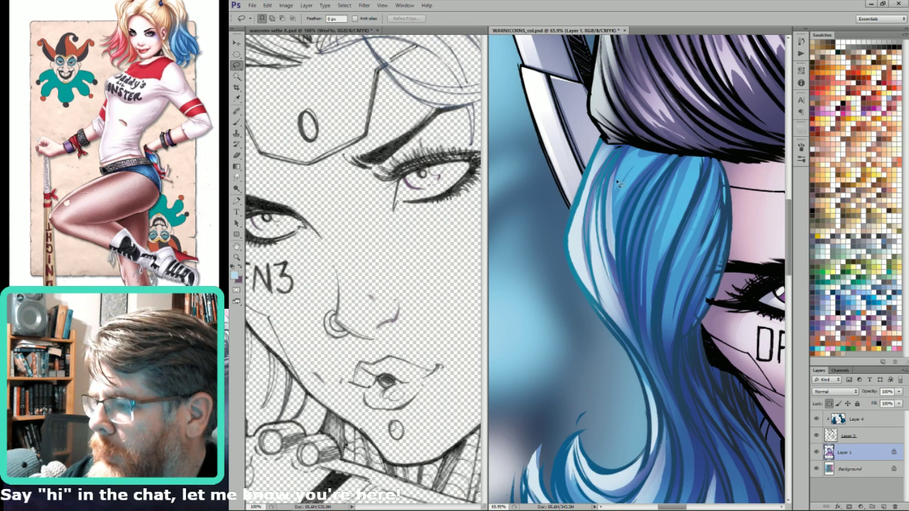
mouse_move(624, 168)
left_mouse_down()
mouse_move(607, 208)
mouse_move(633, 162)
mouse_move(621, 196)
mouse_move(651, 169)
mouse_move(643, 197)
mouse_move(672, 169)
mouse_move(651, 240)
mouse_move(683, 171)
mouse_move(661, 203)
mouse_move(680, 179)
mouse_move(683, 195)
mouse_move(697, 188)
mouse_move(695, 218)
mouse_move(703, 203)
mouse_move(694, 230)
mouse_move(708, 211)
left_mouse_up()
key("ctrl+z")
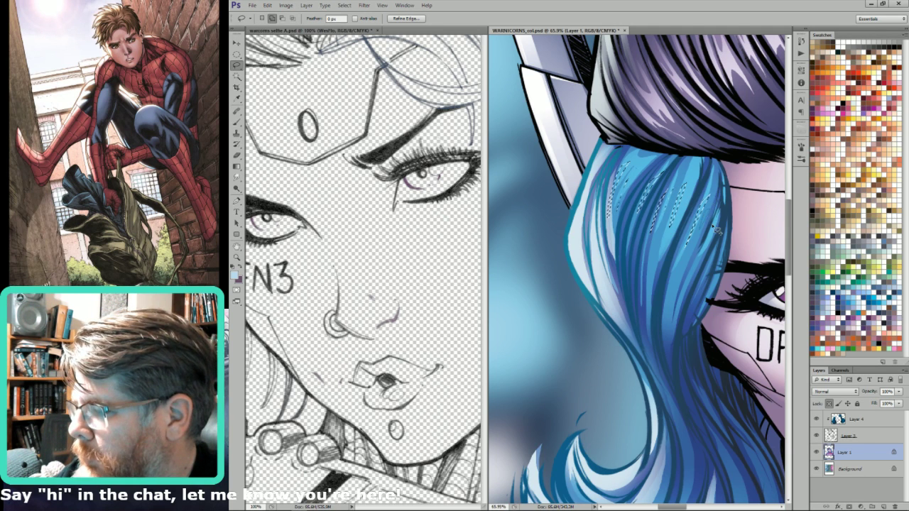
left_click_drag(723, 241, 722, 207)
key("ctrl+d")
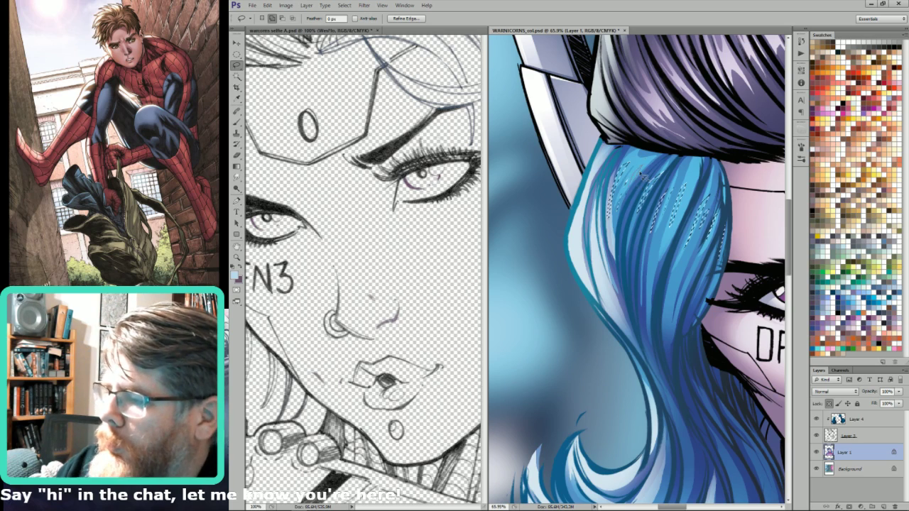
key("b")
key("[")
key("[")
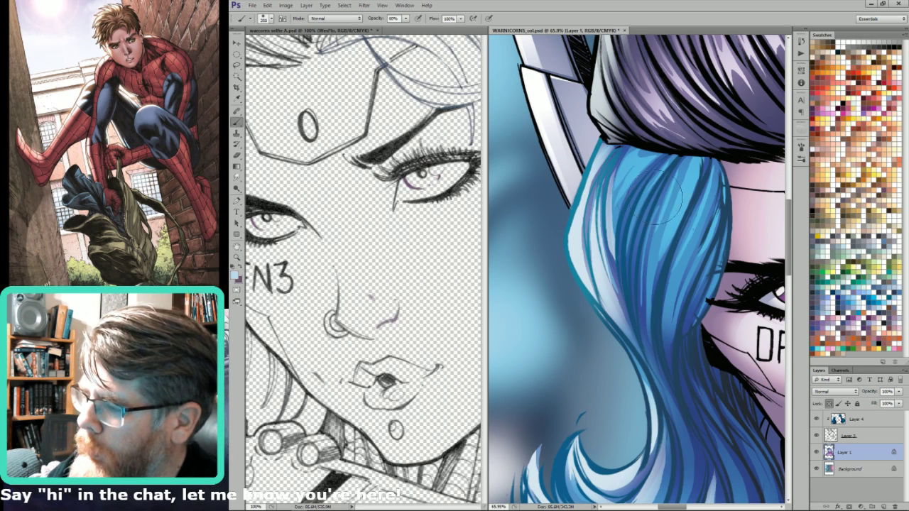
left_click_drag(634, 189, 736, 247)
key("ctrl+0")
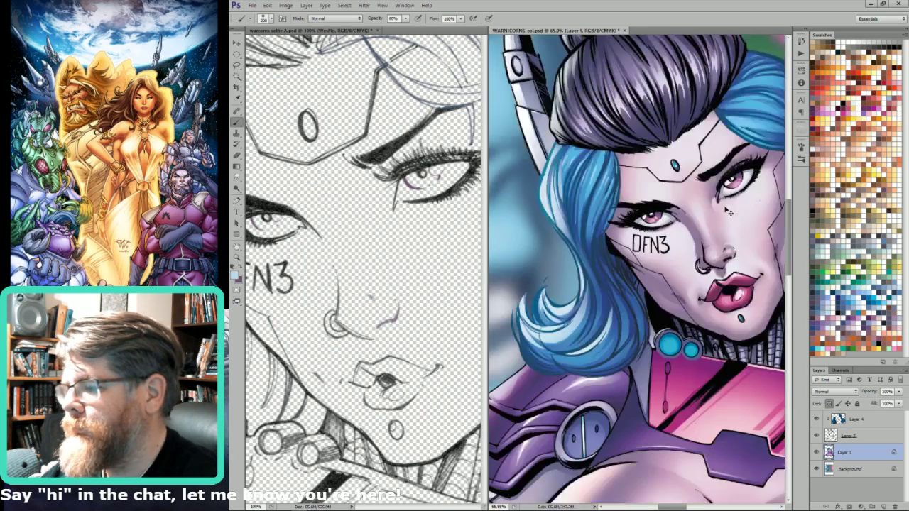
- Lasso thin strands in the swept hair above the right eye and brush light blue highlights into them
key("m")
left_click_drag(712, 128, 651, 283)
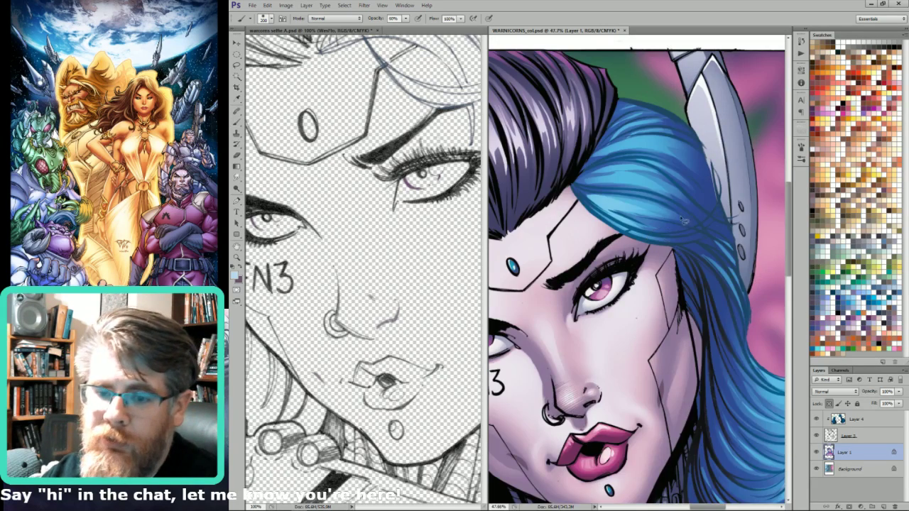
key("l")
mouse_move(559, 277)
left_mouse_down()
mouse_move(603, 299)
mouse_move(561, 278)
mouse_move(588, 283)
mouse_move(563, 264)
mouse_move(609, 273)
mouse_move(573, 258)
left_mouse_up()
mouse_move(573, 257)
left_mouse_down()
mouse_move(607, 257)
mouse_move(592, 248)
mouse_move(578, 252)
mouse_move(607, 259)
mouse_move(571, 244)
mouse_move(599, 248)
mouse_move(573, 242)
mouse_move(589, 232)
mouse_move(565, 232)
mouse_move(598, 219)
mouse_move(583, 220)
mouse_move(588, 210)
mouse_move(602, 211)
mouse_move(591, 191)
left_mouse_up()
key("ctrl+h")
key("b")
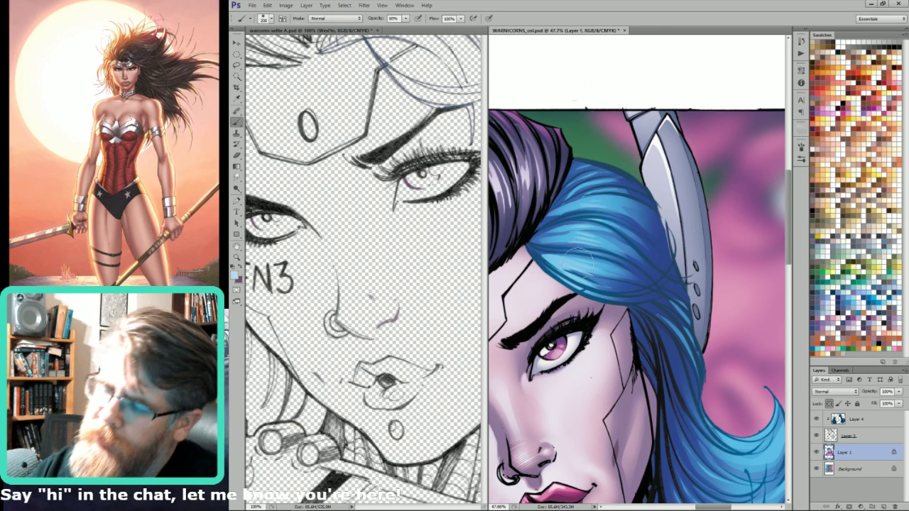
key("ctrl+0")
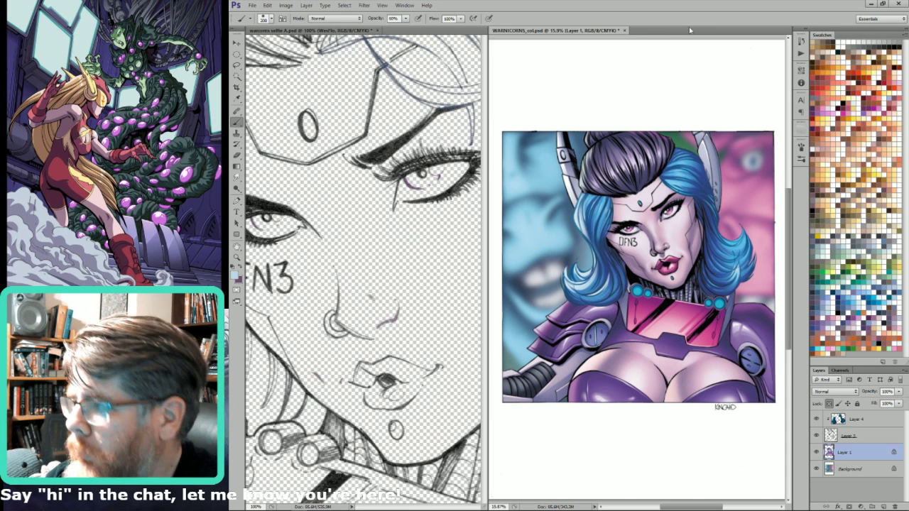
- Review the highlighted hair on both sides of the face and save the document
mouse_move(682, 124)
left_mouse_down()
mouse_move(661, 125)
mouse_move(643, 144)
left_mouse_up()
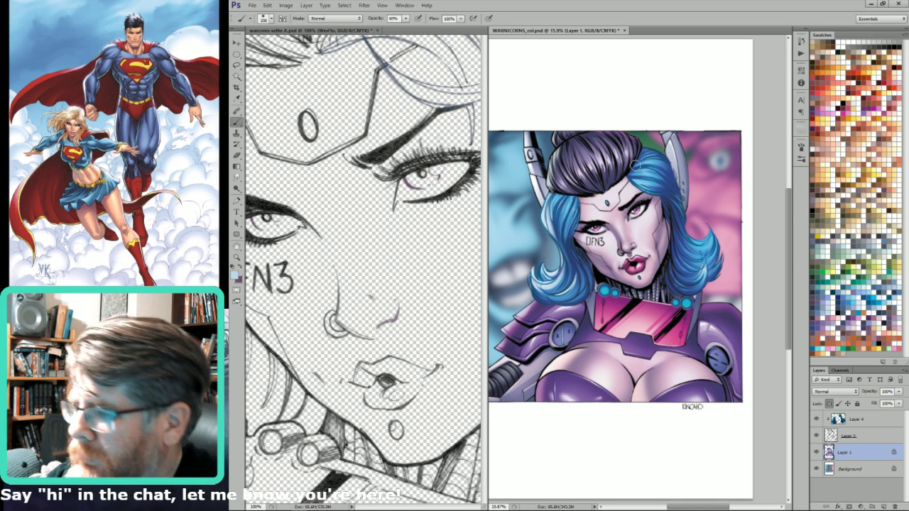
left_click_drag(660, 114, 661, 117)
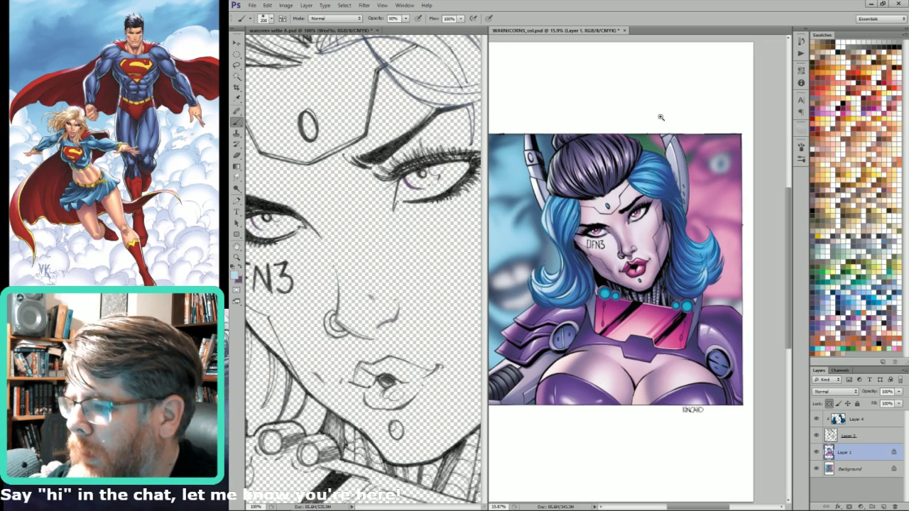
left_click_drag(544, 278, 570, 230)
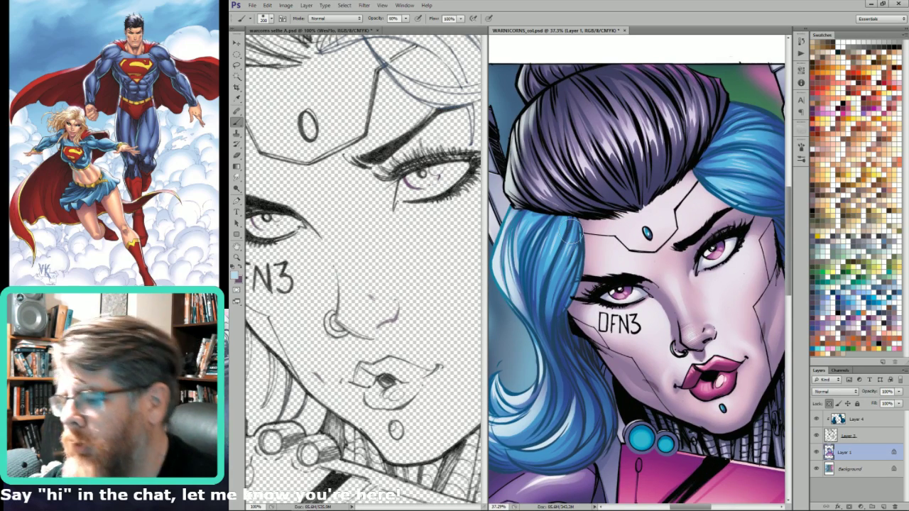
key("ctrl+minus")
key("ctrl+minus")
key("ctrl+0")
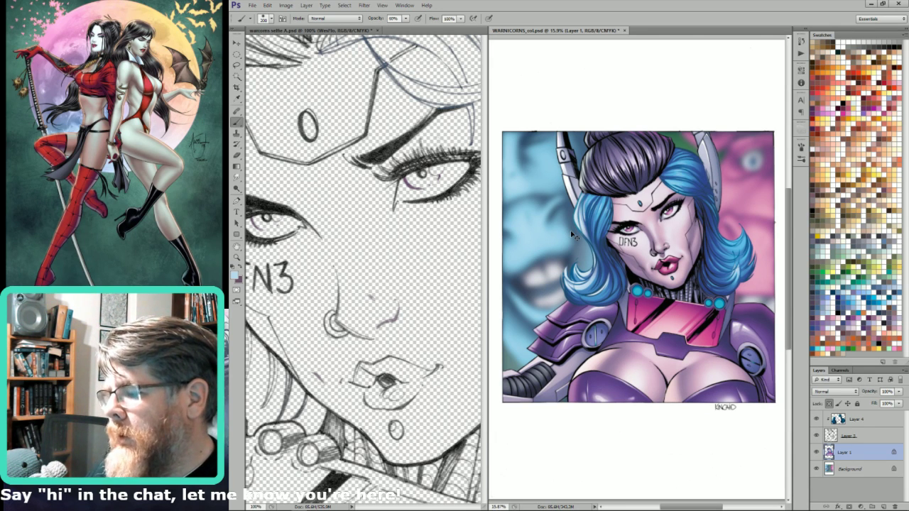
key("ctrl+s")
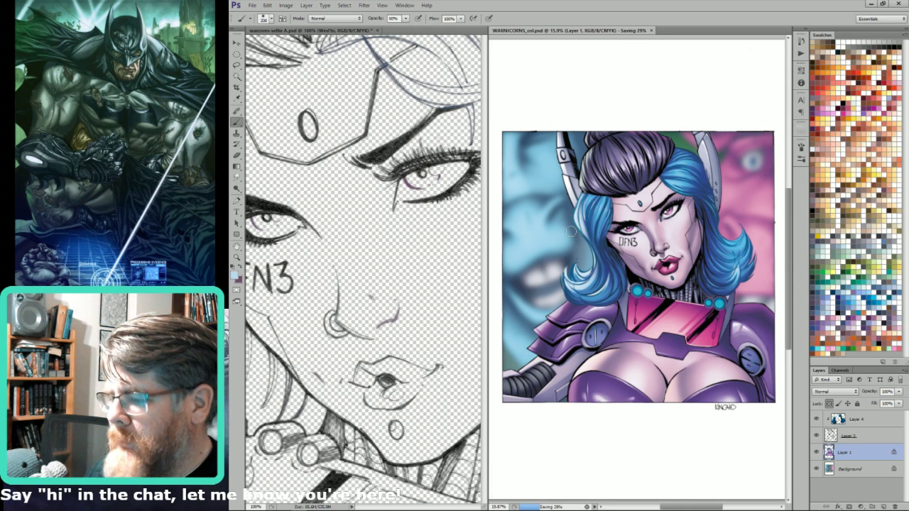
- Add a new layer above Layer 4 and set its blending mode to Screen
left_click(883, 506)
left_click_drag(852, 456, 849, 413)
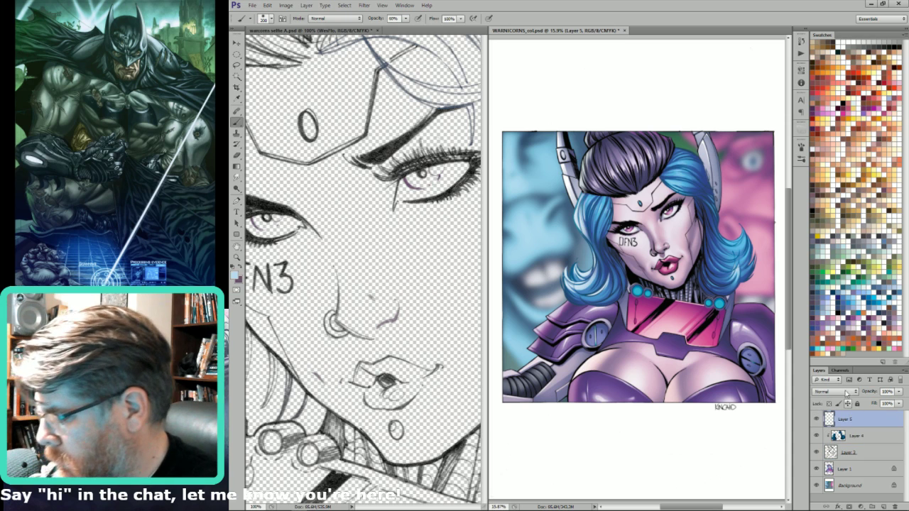
key("m")
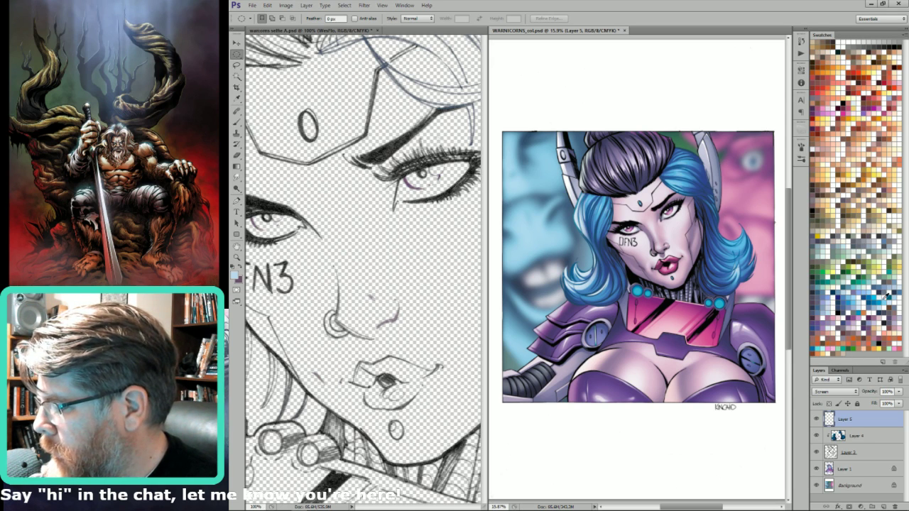
- Choose a bright cyan swatch and brush a soft glow over the curl and outer edge of the hair left of the face
left_click(876, 293)
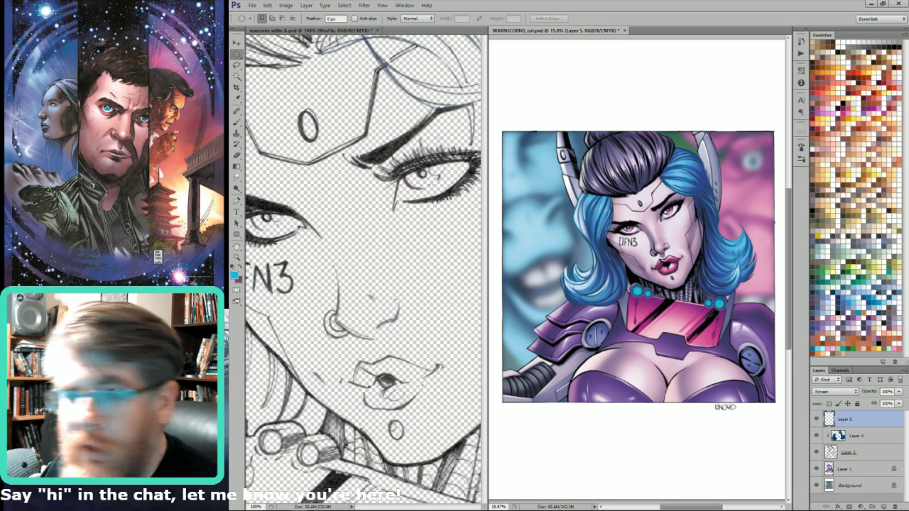
key("b")
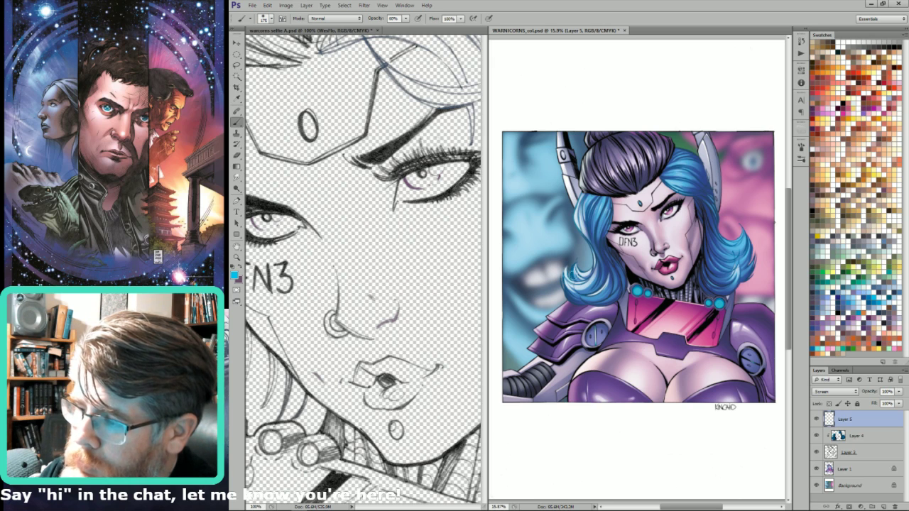
mouse_move(573, 273)
left_mouse_down()
mouse_move(573, 288)
mouse_move(577, 264)
mouse_move(591, 270)
left_mouse_up()
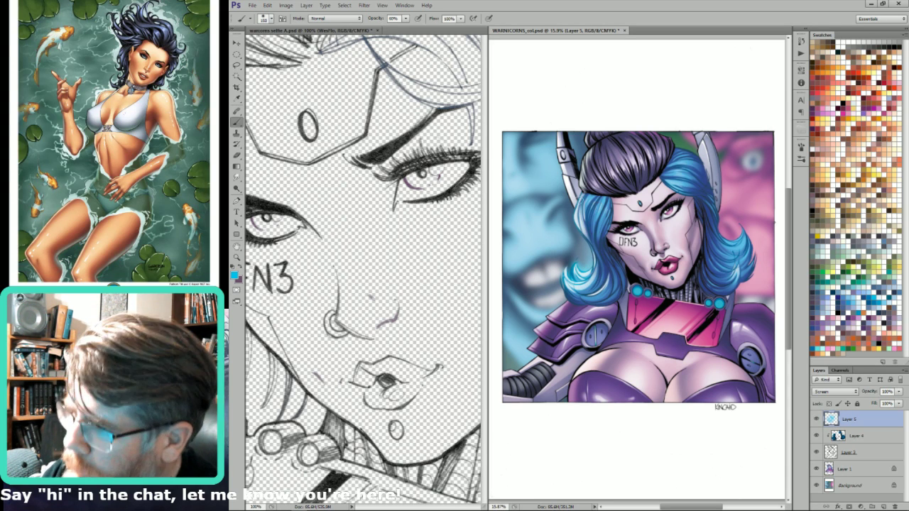
left_click_drag(585, 236, 579, 215)
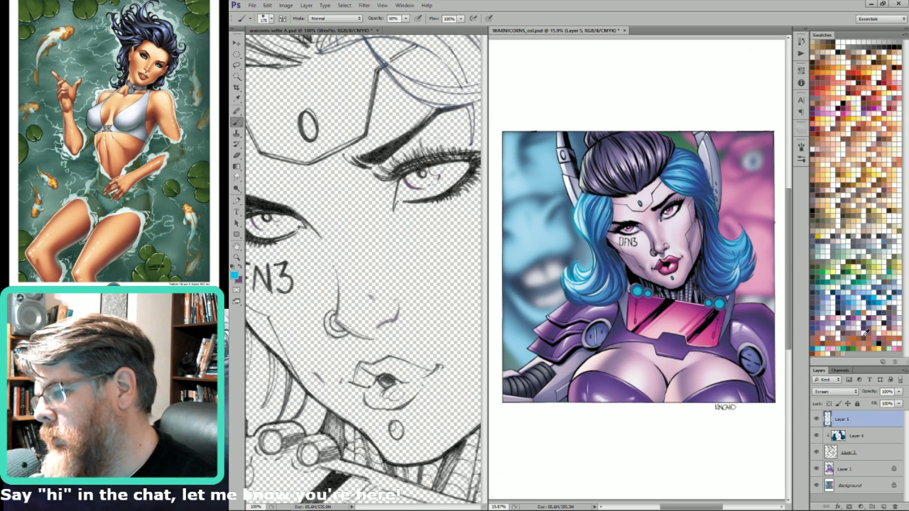
- Choose an orange-red swatch and brush a soft glow along the outer edges of the left shoulder armor plates
left_click(864, 321)
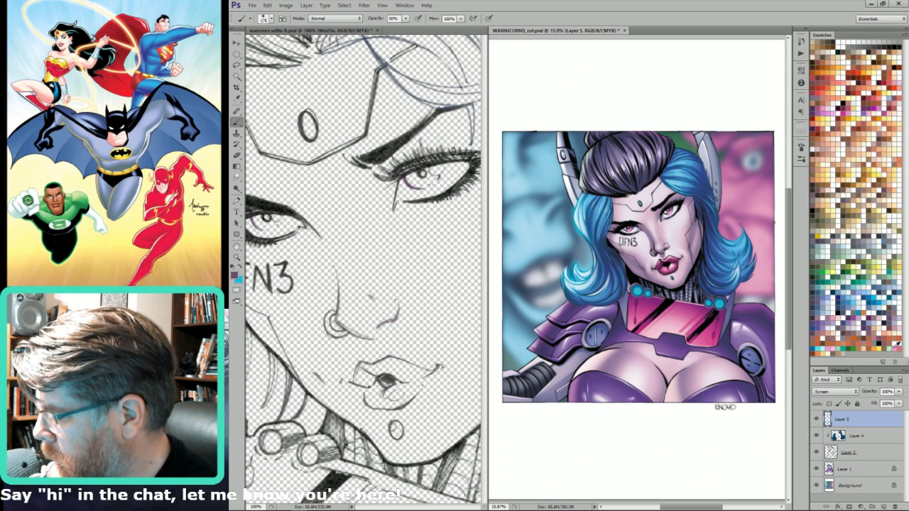
left_click(885, 336)
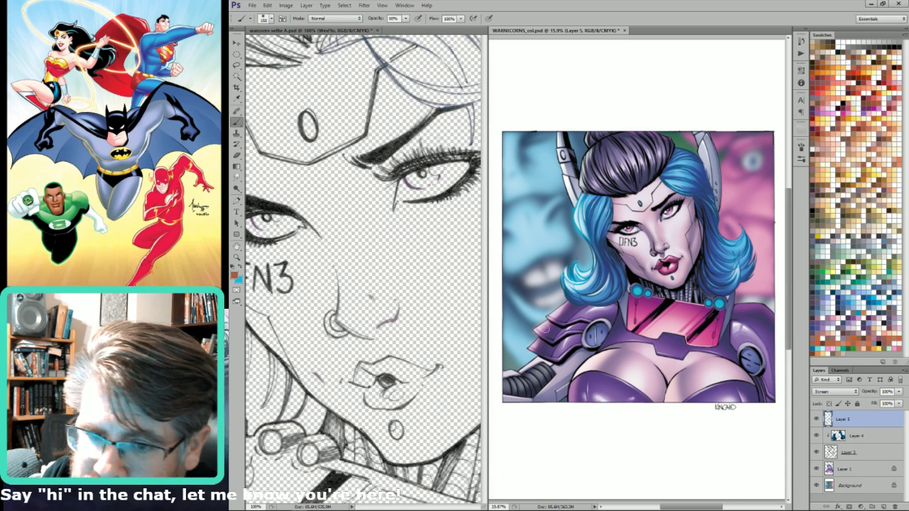
key("bracketright")
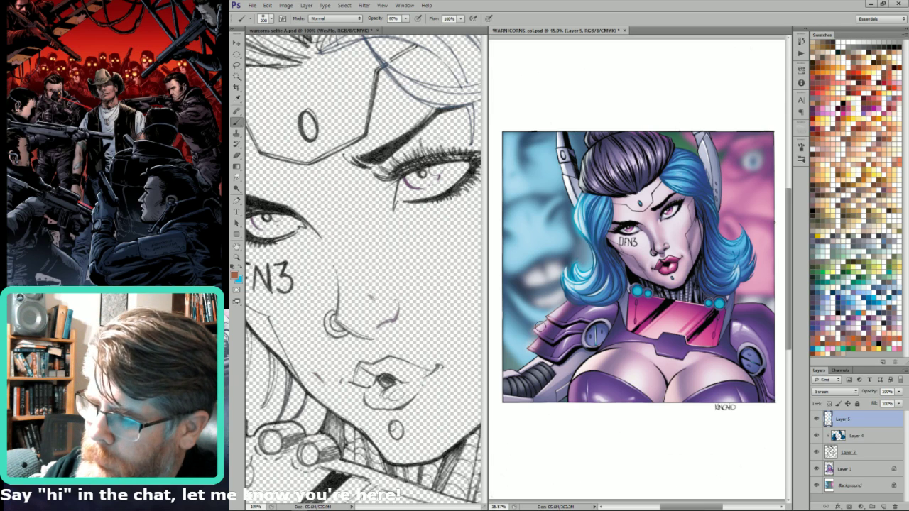
- Marquee the picture's lower-left area up to its border and brush a warm red glow along the arm's upper edge
mouse_move(578, 249)
left_mouse_down()
mouse_move(536, 324)
mouse_move(500, 439)
left_mouse_up()
key("m")
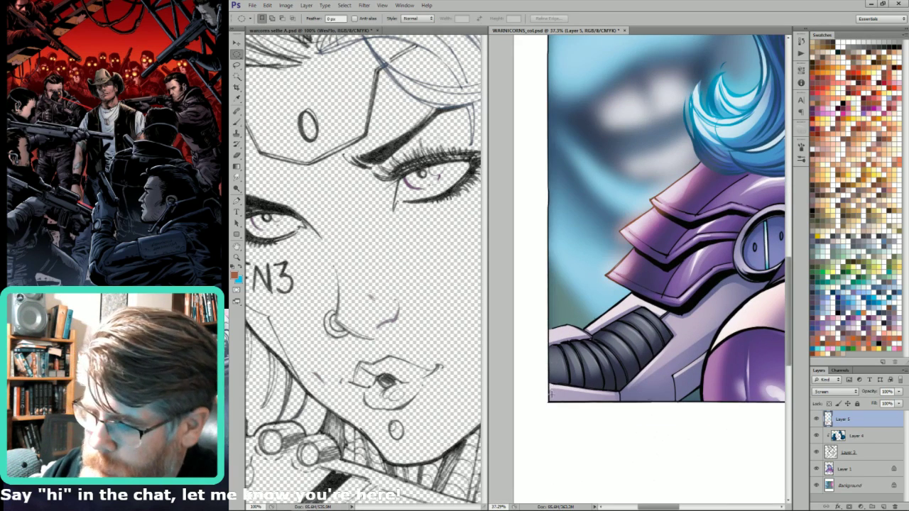
left_click_drag(548, 401, 757, 103)
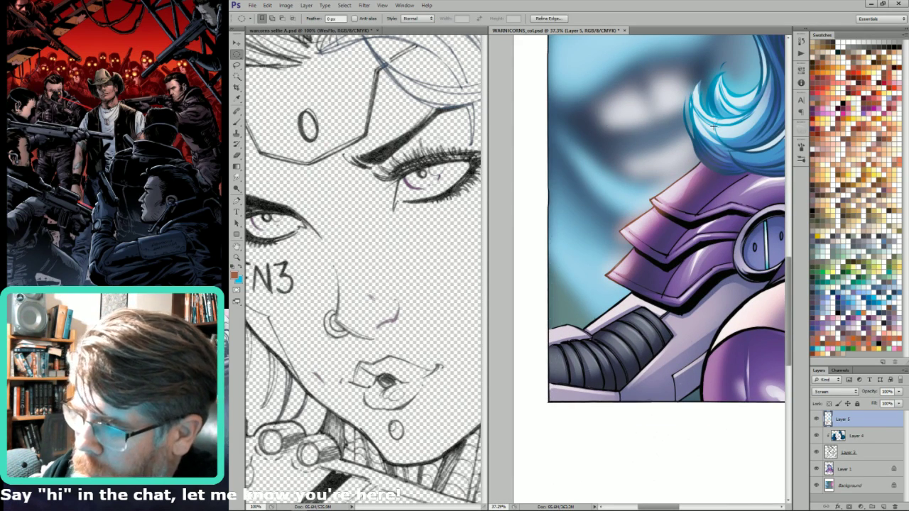
left_click_drag(559, 404, 781, 49)
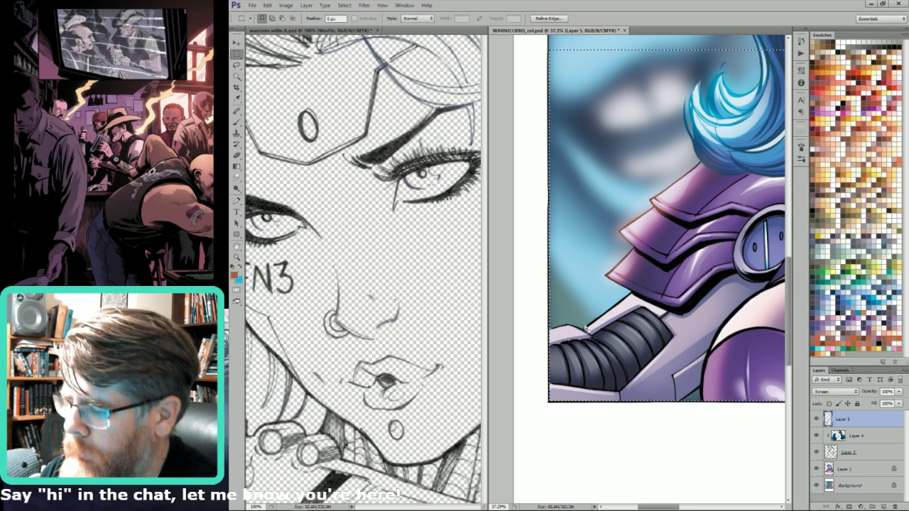
key("b")
mouse_move(574, 332)
left_mouse_down()
mouse_move(555, 330)
mouse_move(620, 303)
mouse_move(612, 318)
mouse_move(633, 298)
left_mouse_up()
key("bracketright")
key("bracketright")
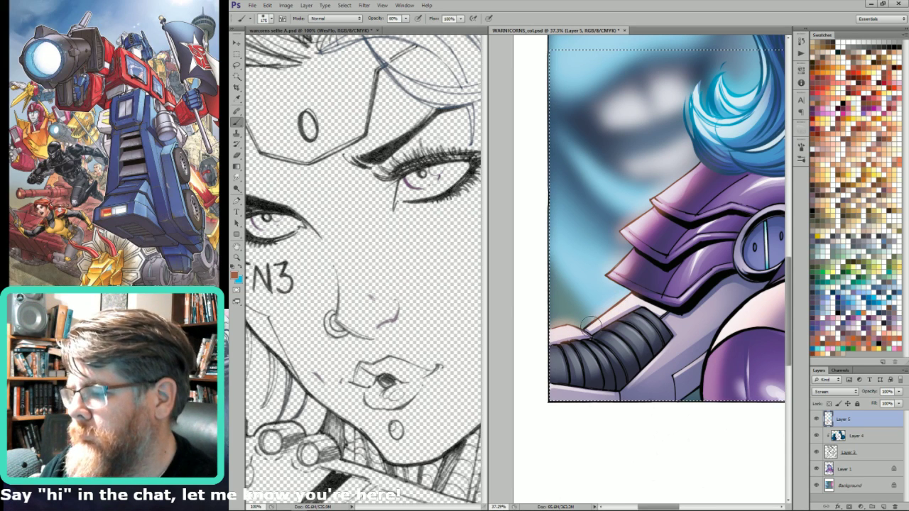
left_click(859, 108)
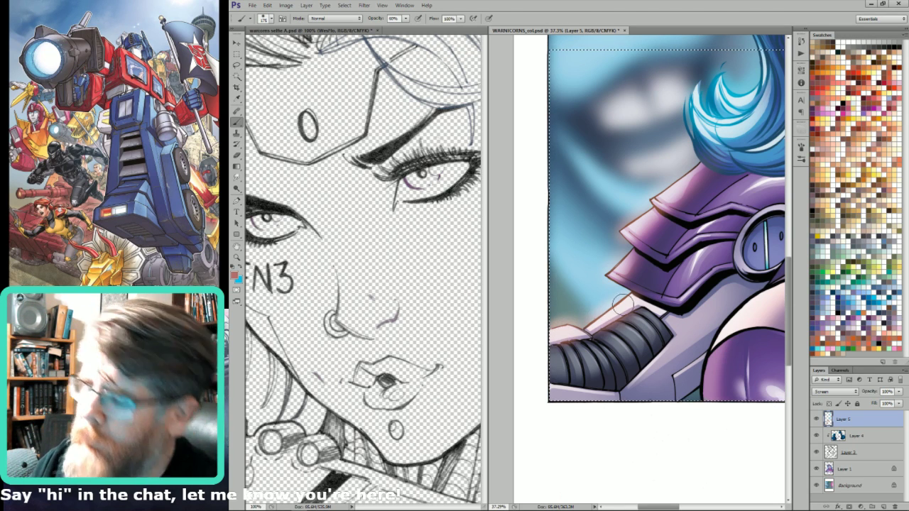
- Switch to a much smaller eraser to soften the red glow around the arm and shoulder armor, clearing the selection
key("ctrl+0")
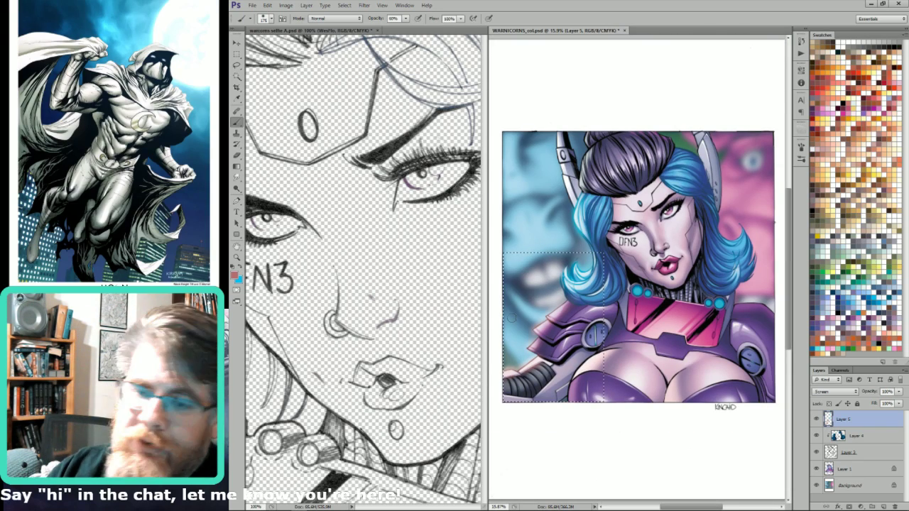
left_click_drag(511, 318, 542, 301)
key("e")
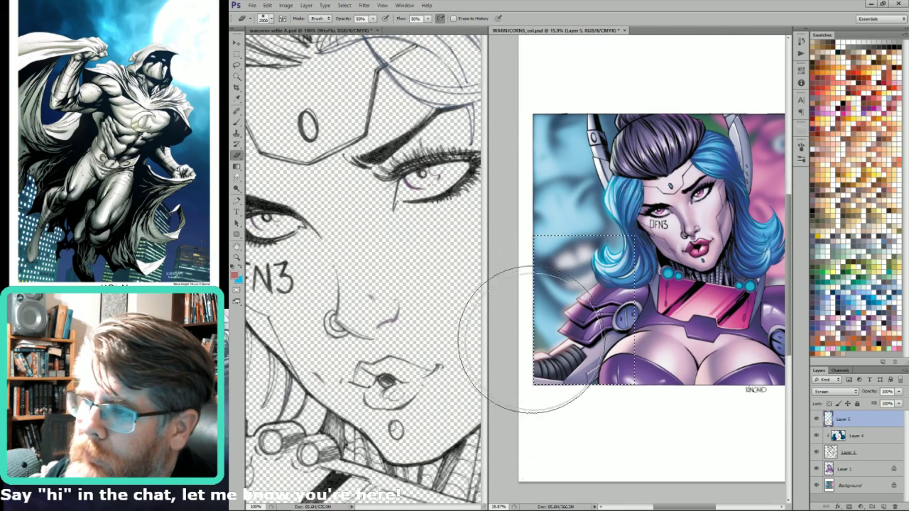
key("bracketleft")
key("bracketleft")
key("bracketleft")
key("bracketleft")
key("bracketleft")
key("bracketleft")
key("bracketleft")
key("bracketleft")
key("bracketleft")
key("bracketleft")
key("bracketleft")
key("bracketleft")
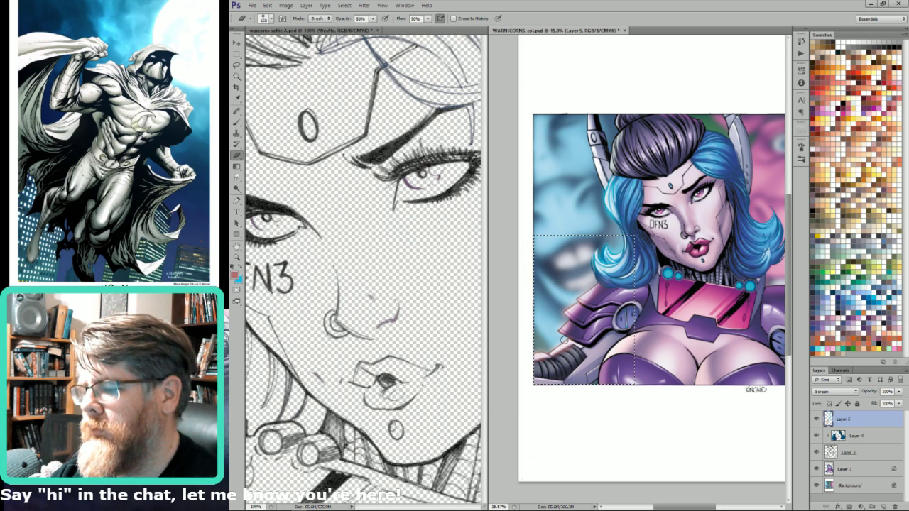
- Brush a soft red glow along the left edge of the chest on the Screen layer, adjusting the brush size
key("b")
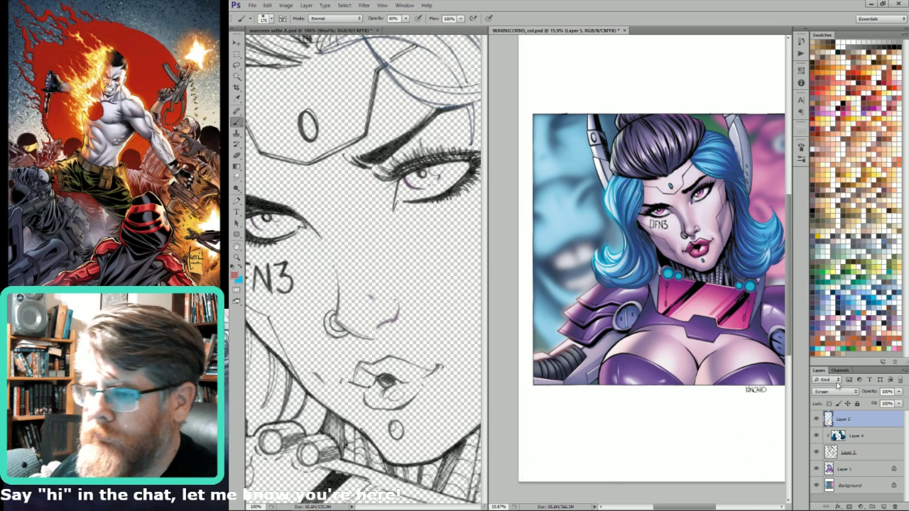
key("bracketright")
mouse_move(607, 361)
left_mouse_down()
mouse_move(634, 342)
mouse_move(602, 360)
left_mouse_up()
key("bracketleft")
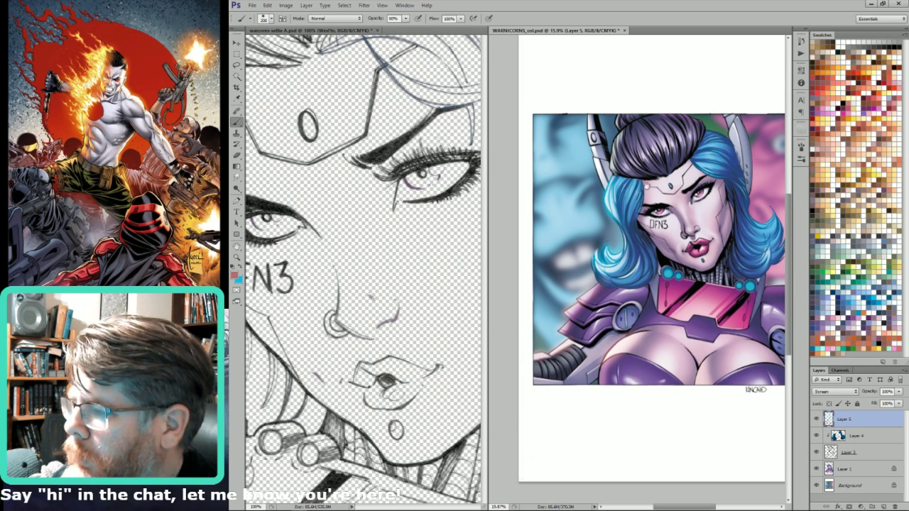
- Marquee the upper part of the picture inside its border, covering the head, hair and both horns
left_click_drag(646, 185, 665, 254)
left_click_drag(702, 146, 570, 355)
left_click_drag(681, 198, 650, 215)
key("m")
left_click_drag(499, 172, 573, 201)
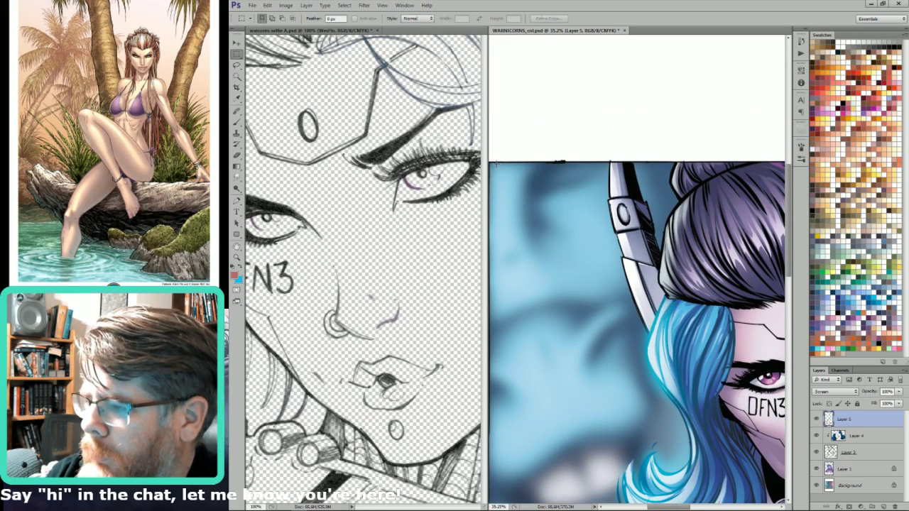
left_click_drag(495, 163, 786, 483)
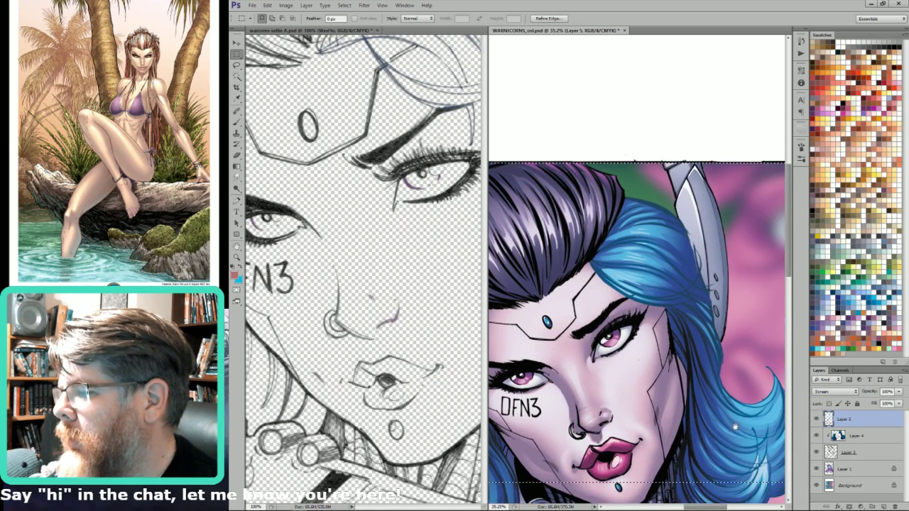
- Brush a soft red glow along the left edge of the purple hair with a smaller brush
left_click_drag(734, 427, 849, 473)
left_click_drag(632, 426, 766, 390)
key("b")
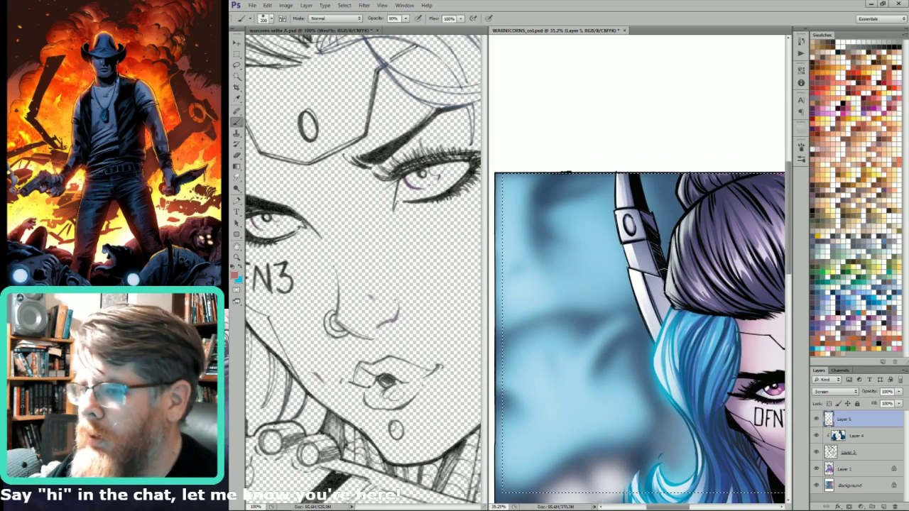
key("bracketleft")
key("bracketleft")
key("bracketleft")
mouse_move(674, 301)
left_mouse_down()
mouse_move(681, 237)
mouse_move(677, 291)
mouse_move(667, 263)
mouse_move(690, 227)
left_mouse_up()
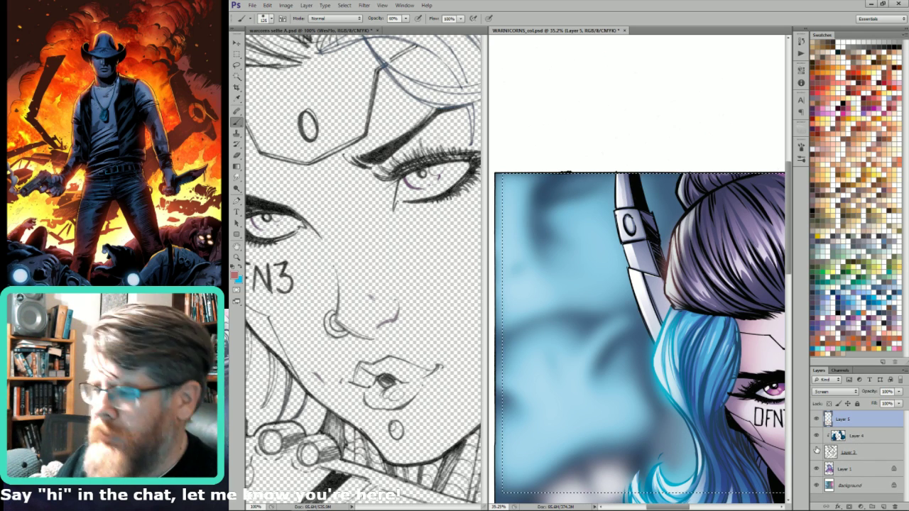
- Choose a light blue swatch and brush a glow along the left edge of the purple hair, adjusting the brush size
left_click(859, 253)
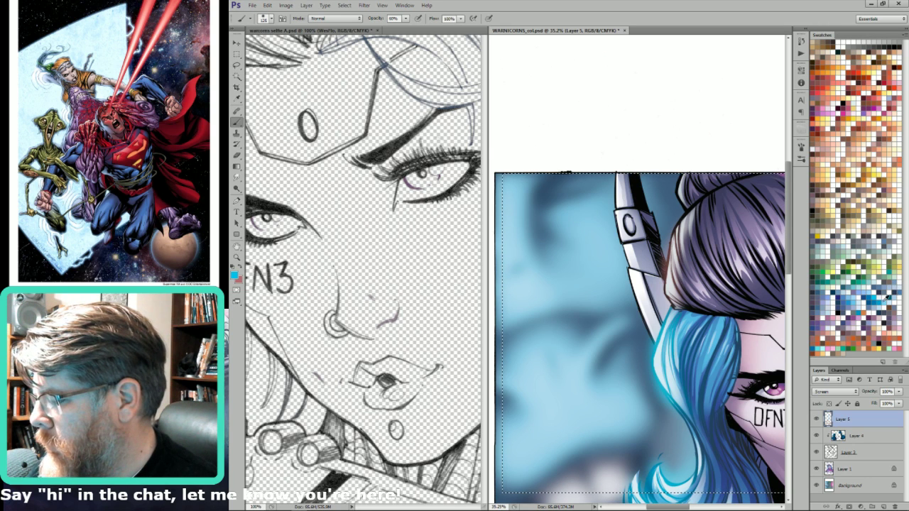
left_click(877, 304)
key("]")
left_click_drag(671, 293, 682, 227)
left_click_drag(677, 277, 693, 214)
key("[")
key("[")
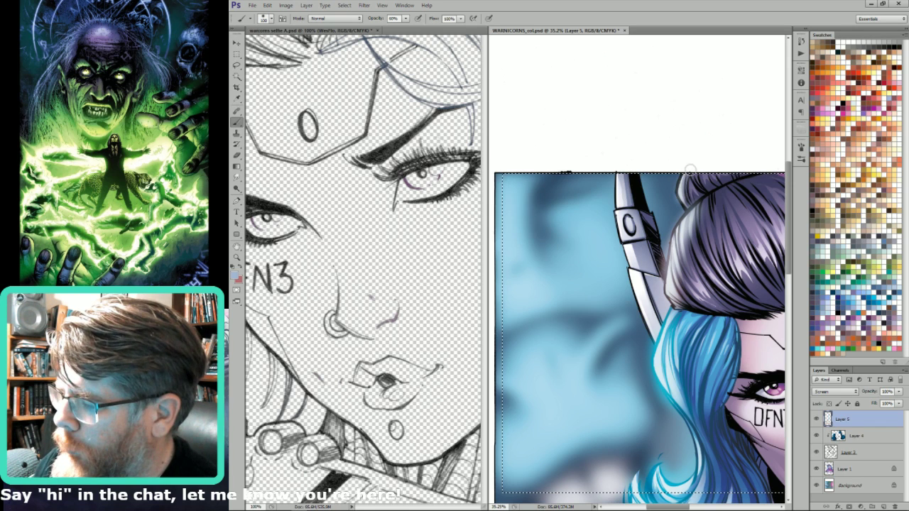
key("]")
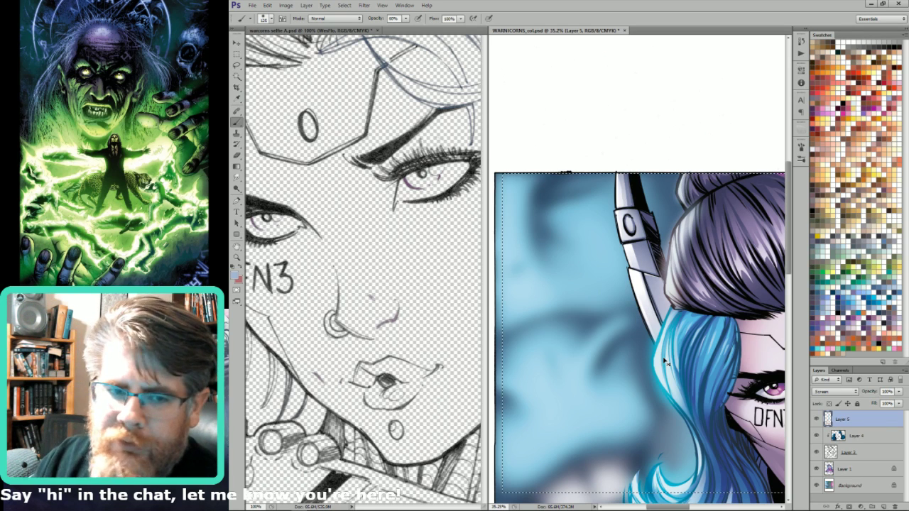
- Brush a light blue glow along the outer edge of the left horn, clearing and restoring the marquee selection
key("ctrl+d")
key("]")
left_click_drag(648, 316, 633, 273)
left_click_drag(655, 329, 632, 260)
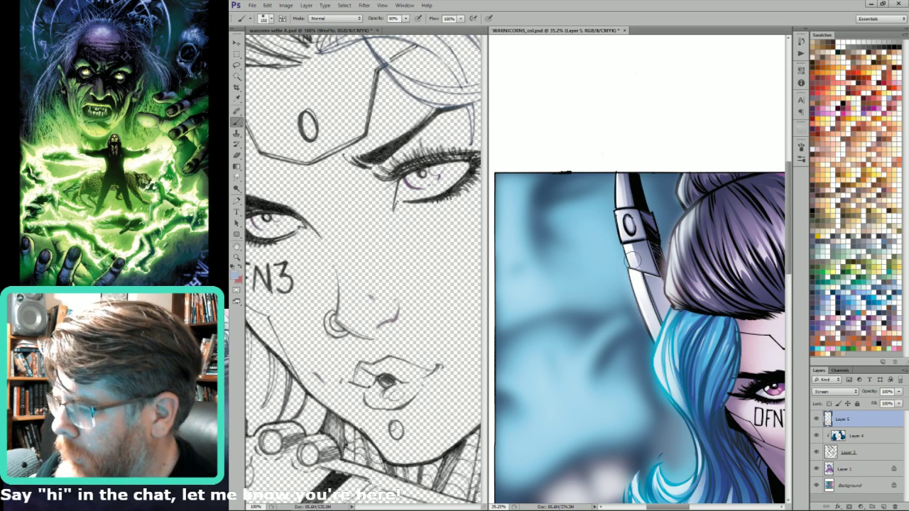
key("ctrl+shift+d")
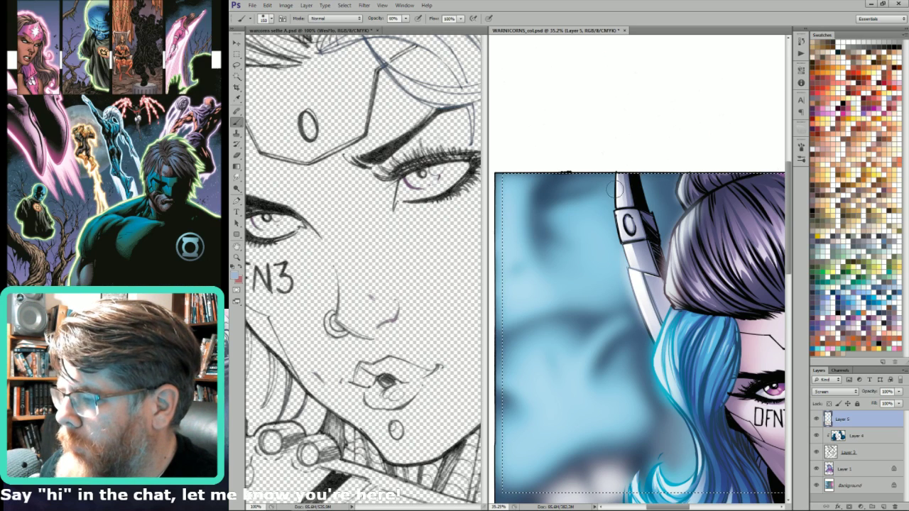
key("ctrl+0")
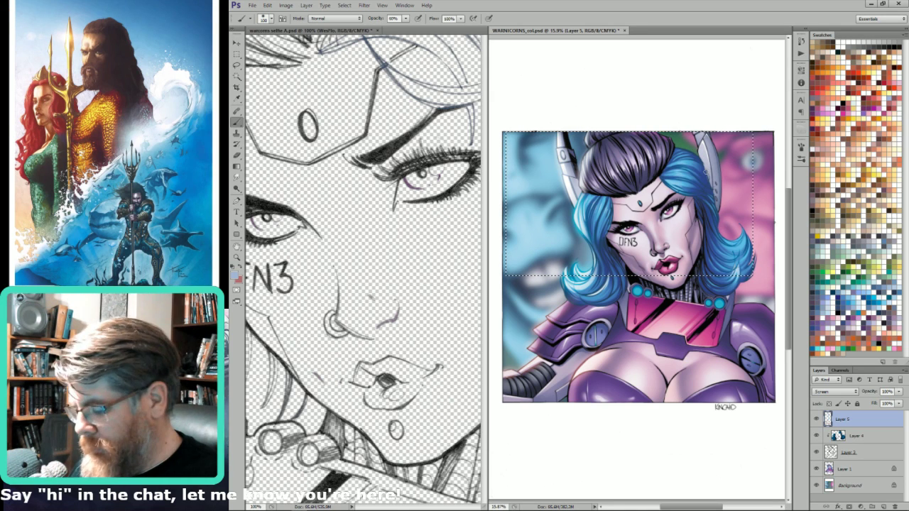
- Clear the marquee selection and make Layer 1 active for painting with the Brush tool
key("l")
key("ctrl+d")
mouse_move(662, 316)
left_mouse_down()
mouse_move(666, 79)
mouse_move(686, 111)
mouse_move(652, 122)
mouse_move(612, 213)
mouse_move(610, 225)
mouse_move(621, 232)
left_mouse_up()
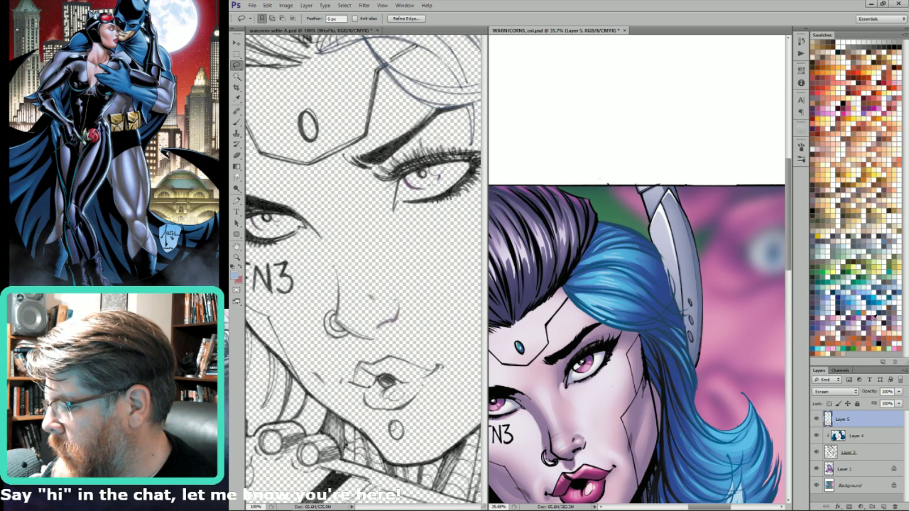
double_click(837, 315)
type("b")
key("Escape")
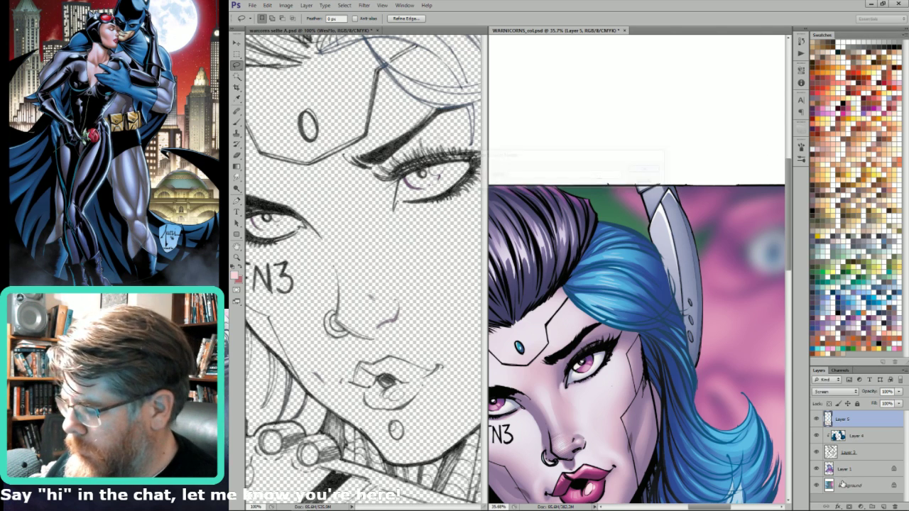
left_click(843, 469)
key("b")
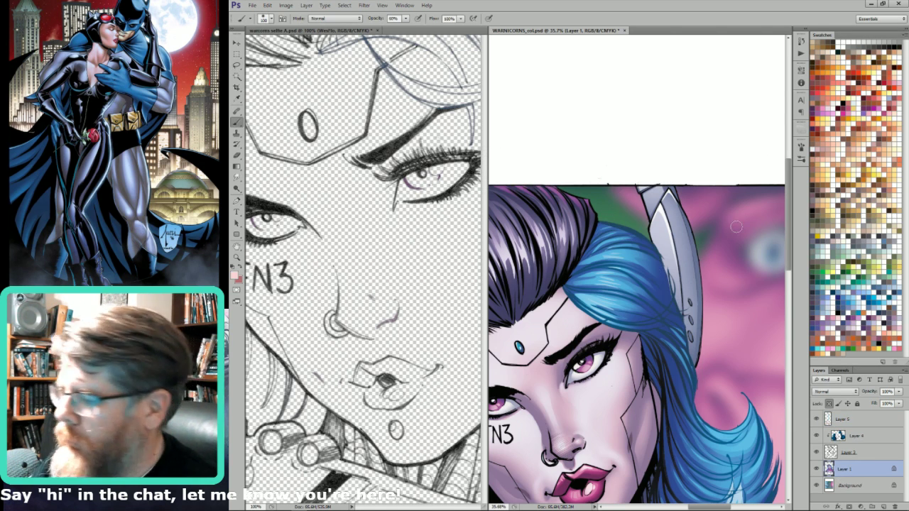
- Choose a muted magenta swatch and brush soft color along the inner edge of the right horn with a larger brush
left_click(829, 318)
key("bracketright")
key("bracketright")
key("bracketright")
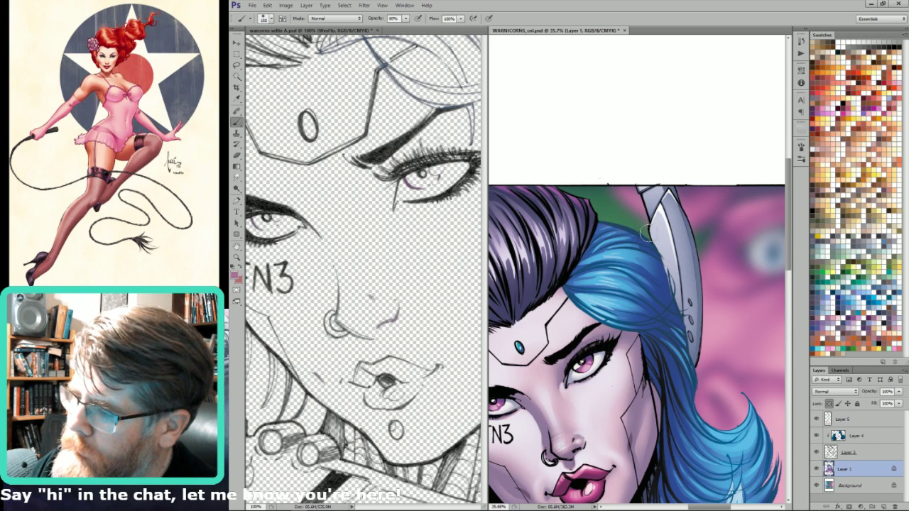
key("bracketright")
mouse_move(666, 265)
left_mouse_down()
mouse_move(656, 253)
mouse_move(666, 281)
left_mouse_up()
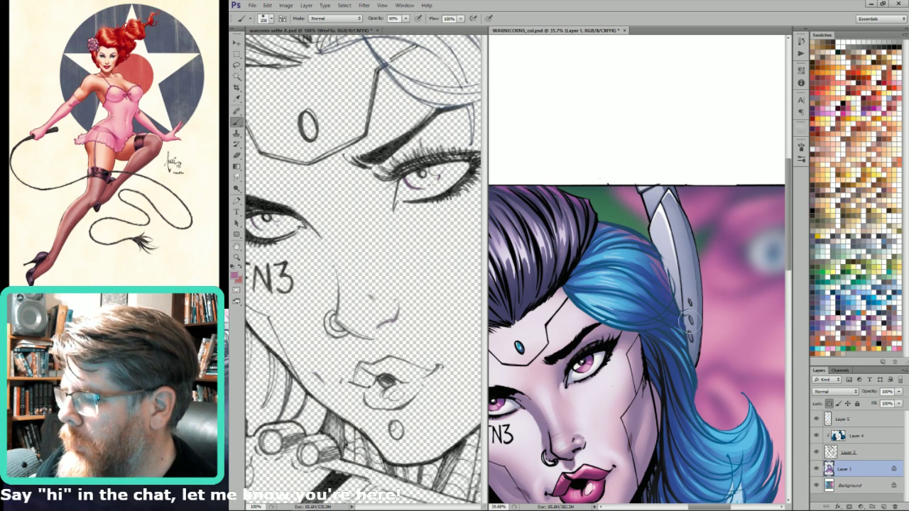
key("ctrl+0")
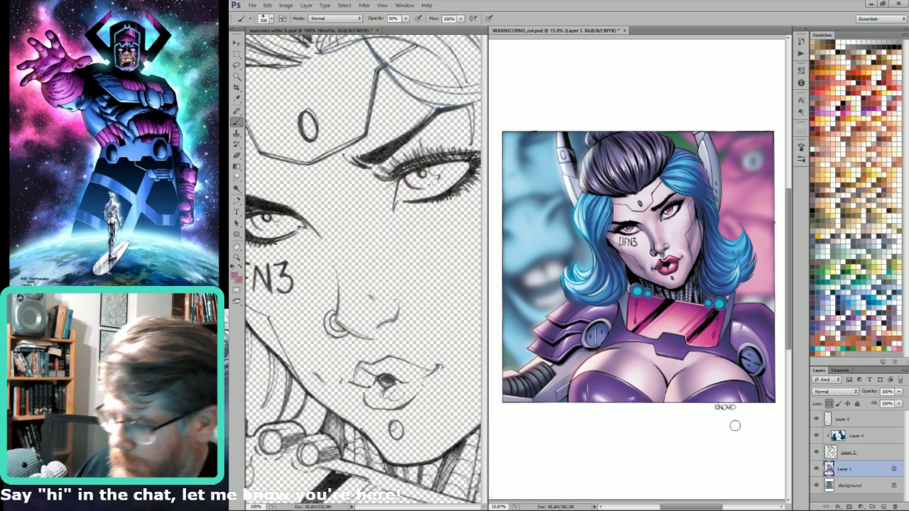
- On Layer 5, choose a bright cyan swatch and dab soft glows over the round collar lights on both sides, varying brush size
left_click(828, 422)
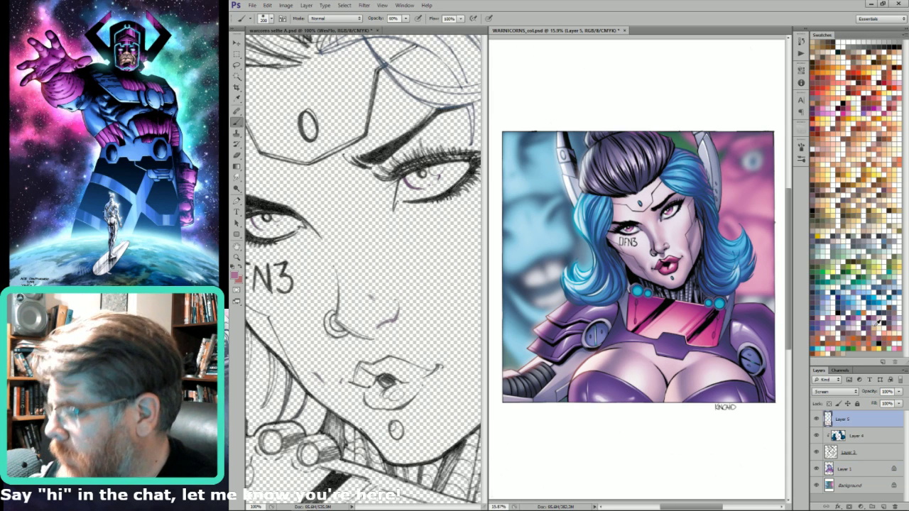
left_click(871, 295)
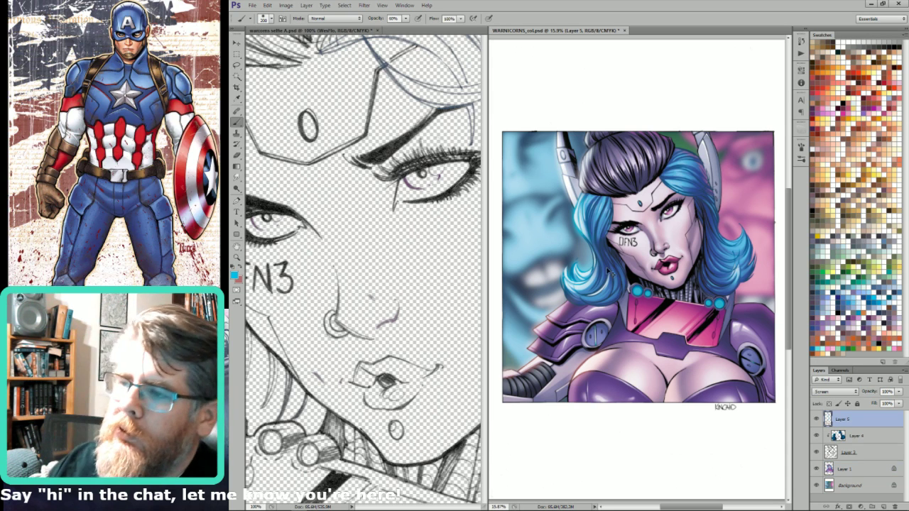
key("bracketright")
left_click(638, 290)
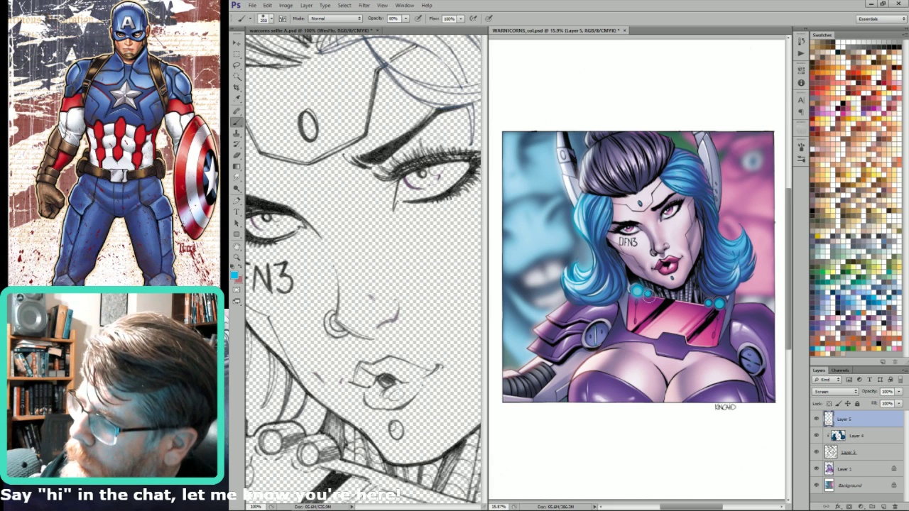
key("bracketleft")
left_click(647, 294)
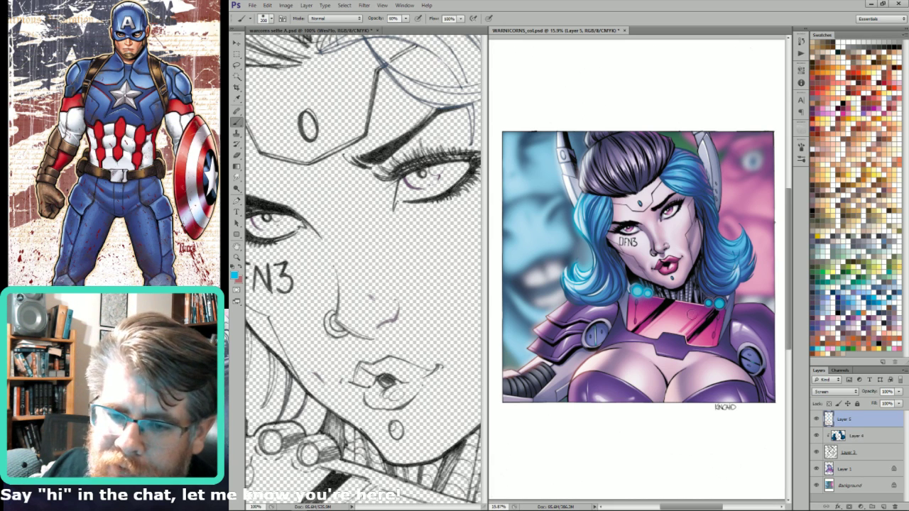
key("bracketleft")
left_click(709, 303)
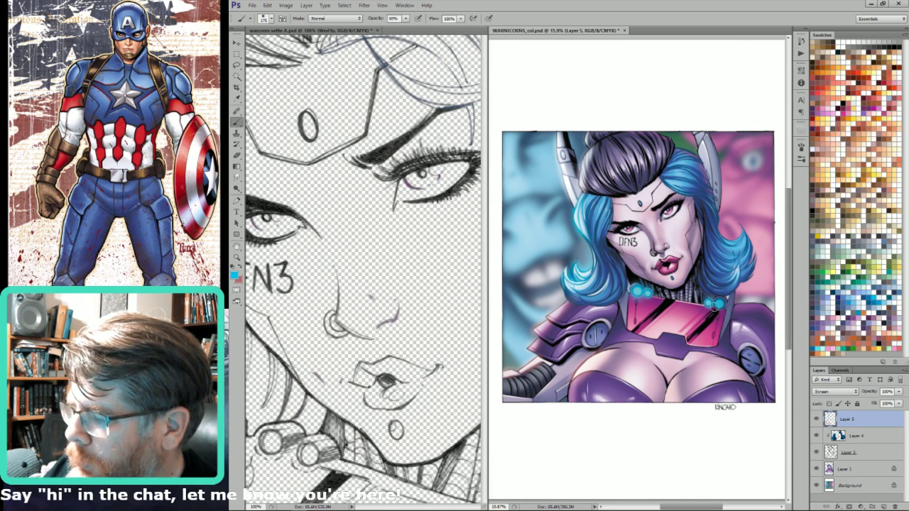
key("bracketright")
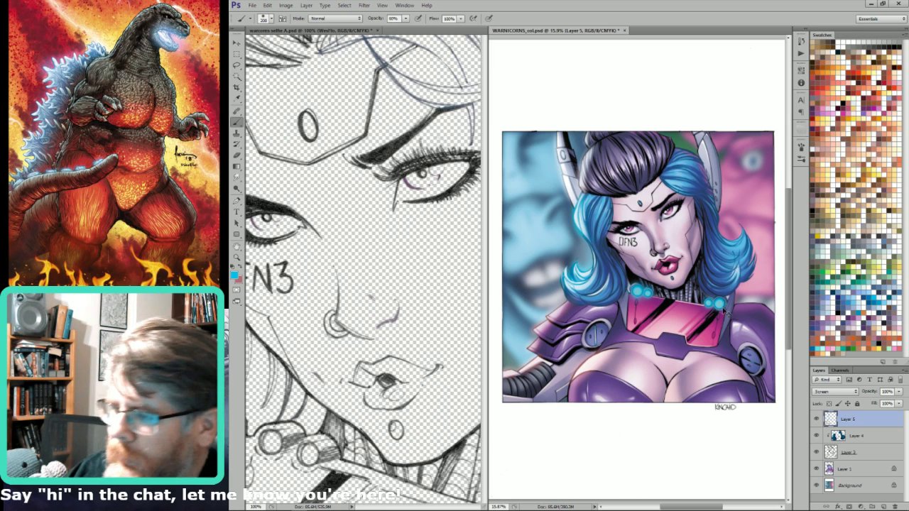
- Switch to the red color and dab a small glow on the left eye's iris highlight with a much smaller brush
scroll(589, 126, "up", 6)
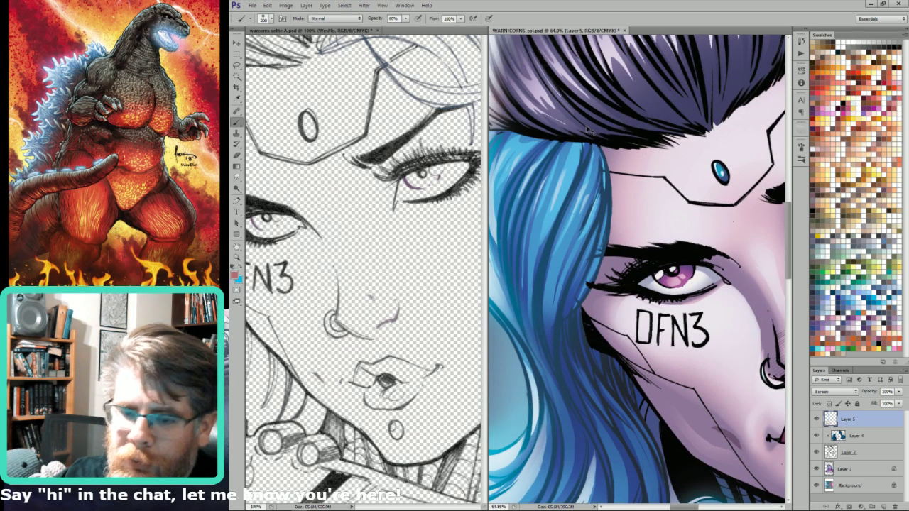
left_click(648, 277, "alt")
key("bracketleft")
key("bracketleft")
key("bracketleft")
key("bracketleft")
key("bracketleft")
key("bracketleft")
key("bracketleft")
key("bracketleft")
key("bracketleft")
key("bracketleft")
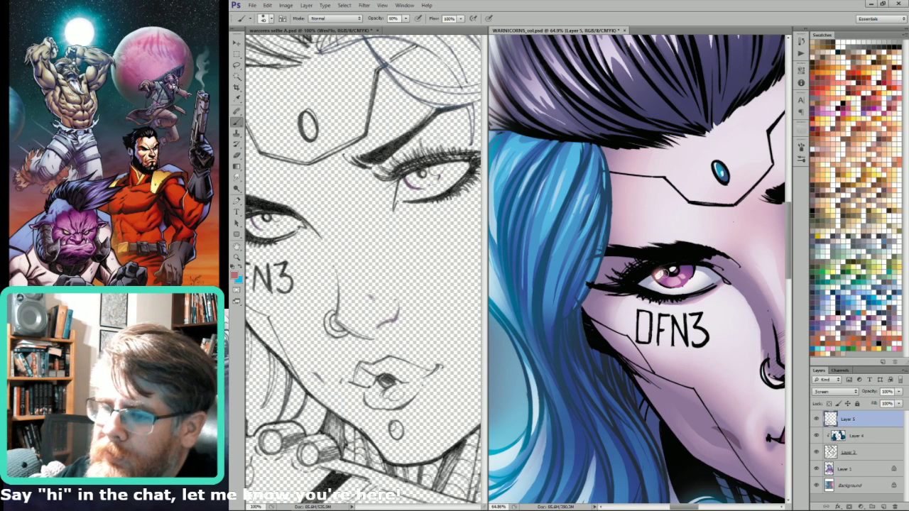
key("bracketleft")
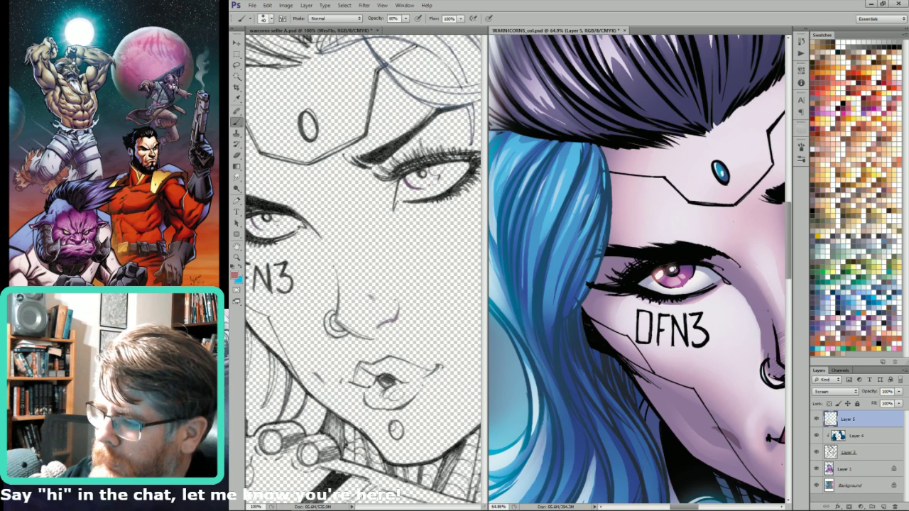
left_click_drag(673, 269, 674, 269)
- Add a matching red glow to the right eye's iris highlight, slightly enlarging the brush
left_click_drag(705, 234, 587, 298)
key("bracketright")
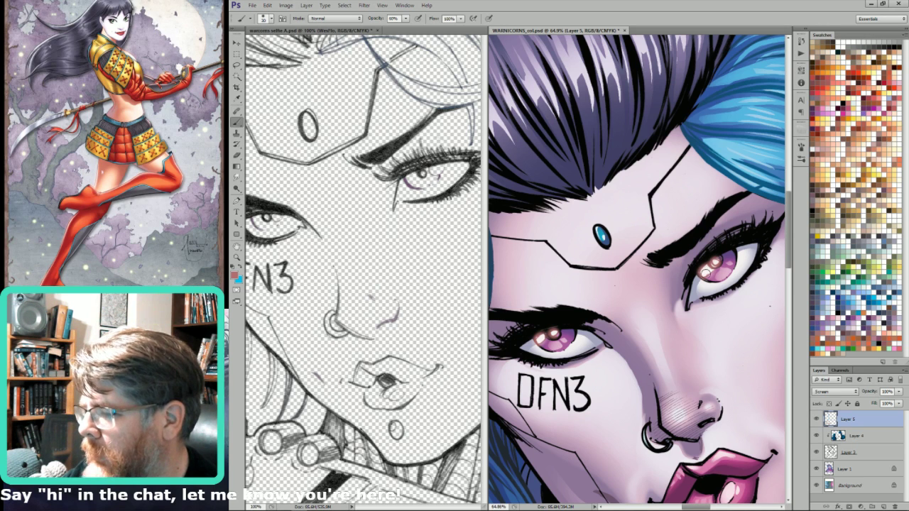
key("bracketright")
key("bracketright")
key("bracketright")
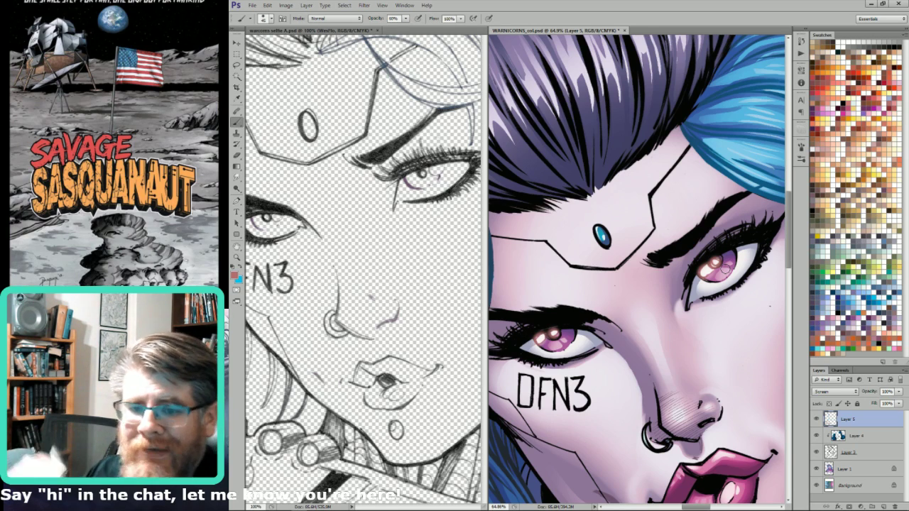
- Lasso the inner disc of the left collar light and apply a cyan radial gradient in Screen mode at 80% opacity
key("ctrl+minus")
key("ctrl+minus")
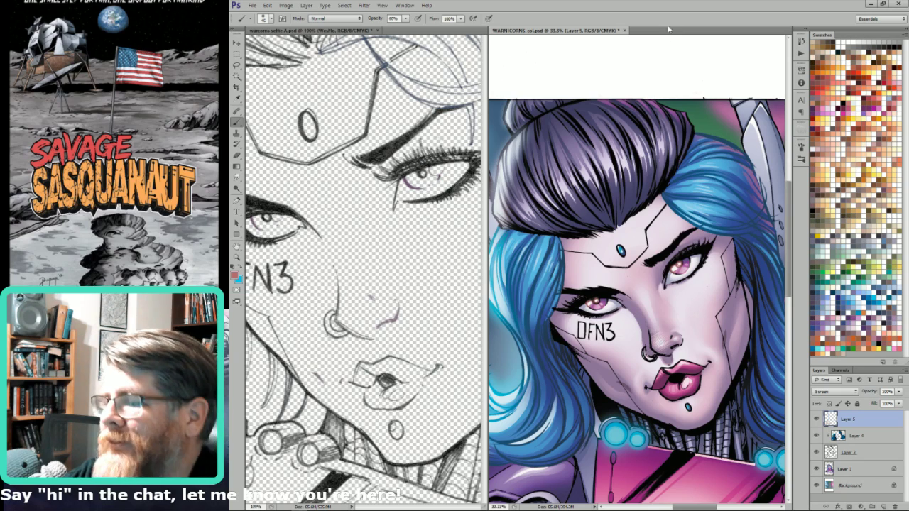
scroll(630, 186, "down", 5)
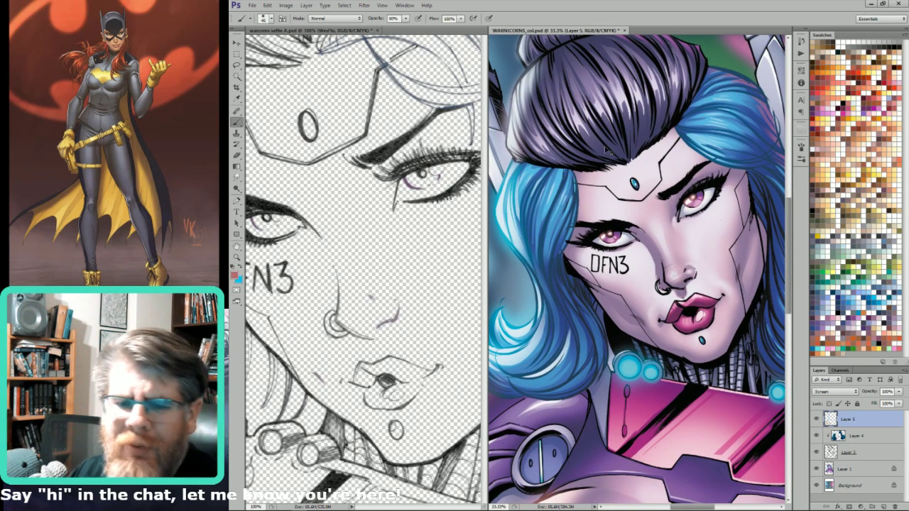
key("ctrl+0")
scroll(655, 249, "up", 10)
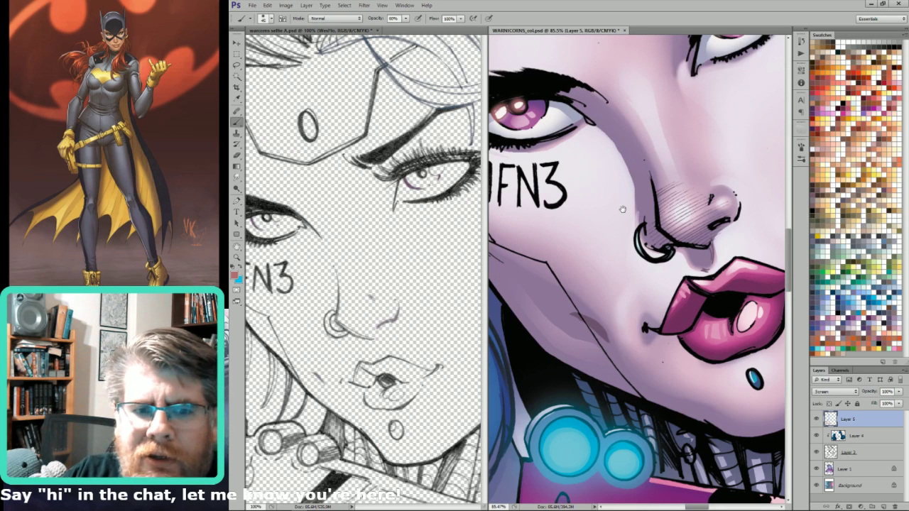
key("l")
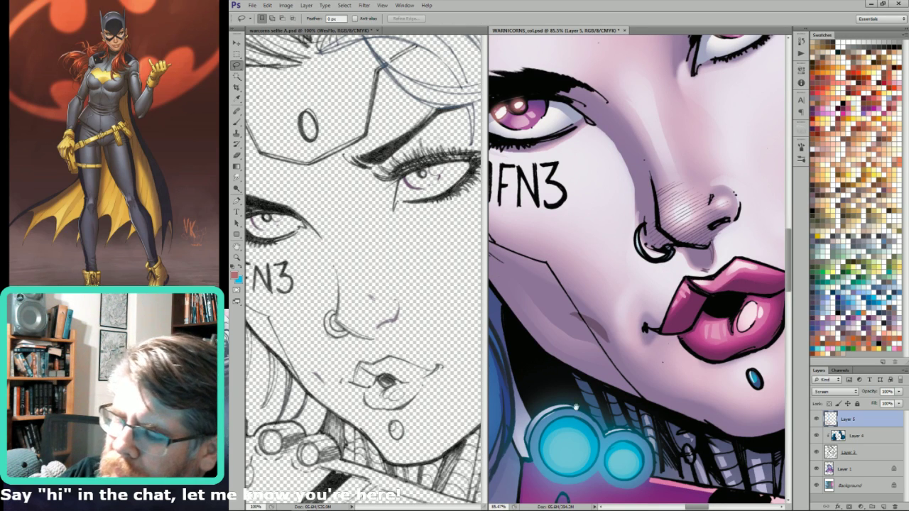
left_click_drag(576, 408, 644, 273)
mouse_move(653, 304)
left_mouse_down()
mouse_move(654, 329)
mouse_move(648, 302)
left_mouse_up()
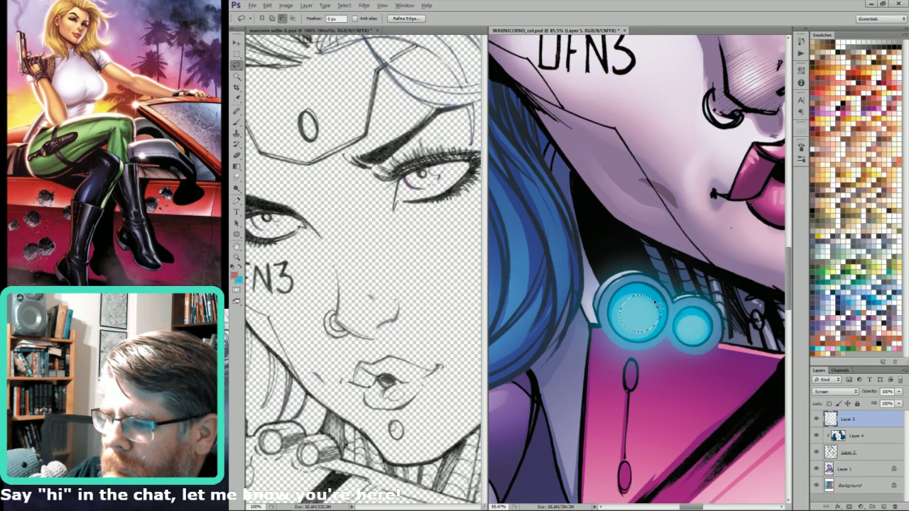
key("g")
key("x")
key("alt+shift+s")
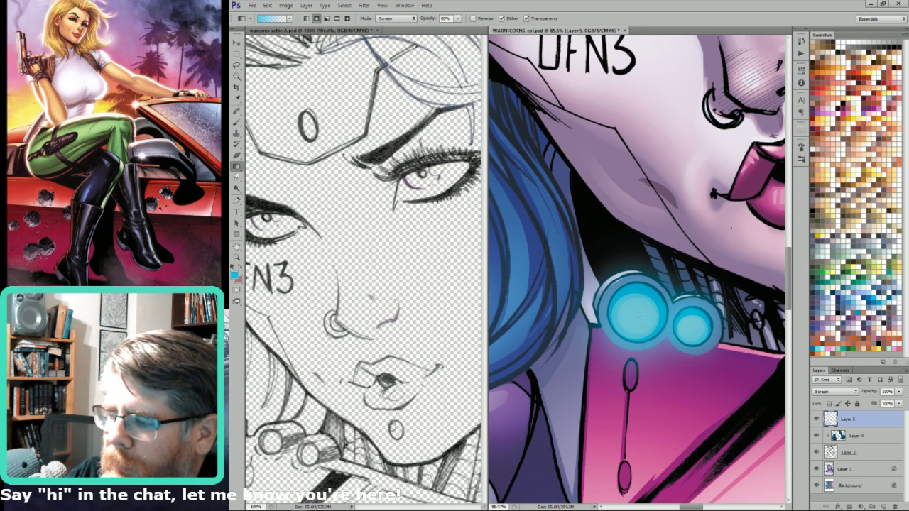
mouse_move(639, 311)
left_mouse_down()
mouse_move(645, 328)
mouse_move(696, 337)
left_mouse_up()
- Lasso the inner discs of the remaining round collar lights, fill them with the cyan radial Screen gradient, and save the file
key("l")
left_click_drag(739, 311, 517, 303)
key("l")
left_click_drag(723, 336, 649, 343)
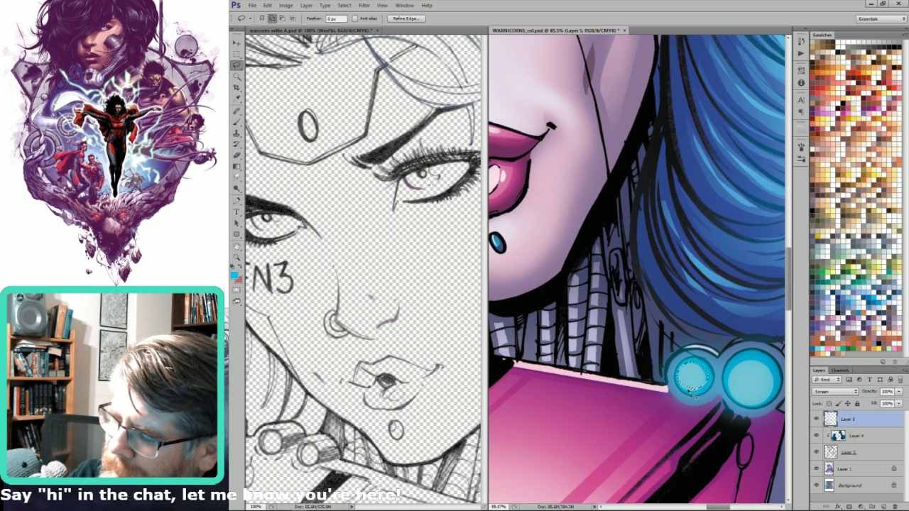
left_click_drag(697, 389, 683, 388)
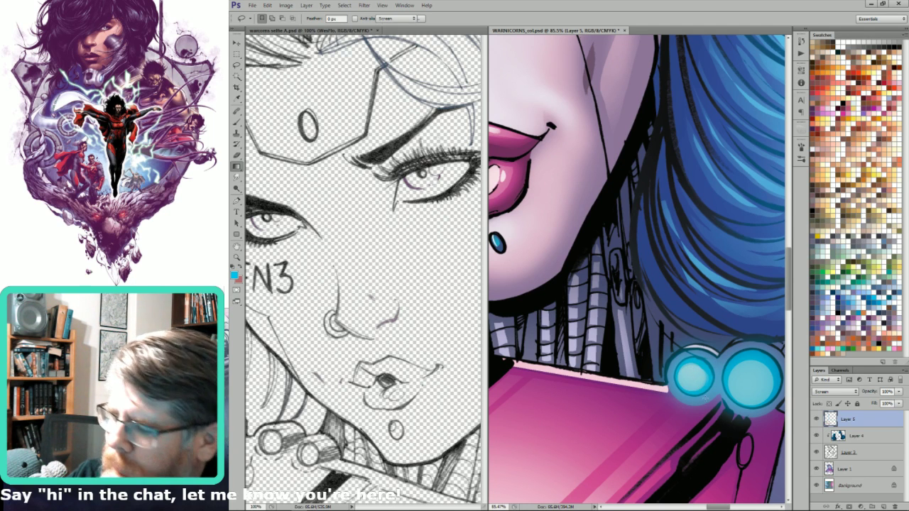
mouse_move(735, 372)
left_mouse_down()
mouse_move(771, 392)
mouse_move(753, 391)
left_mouse_up()
key("g")
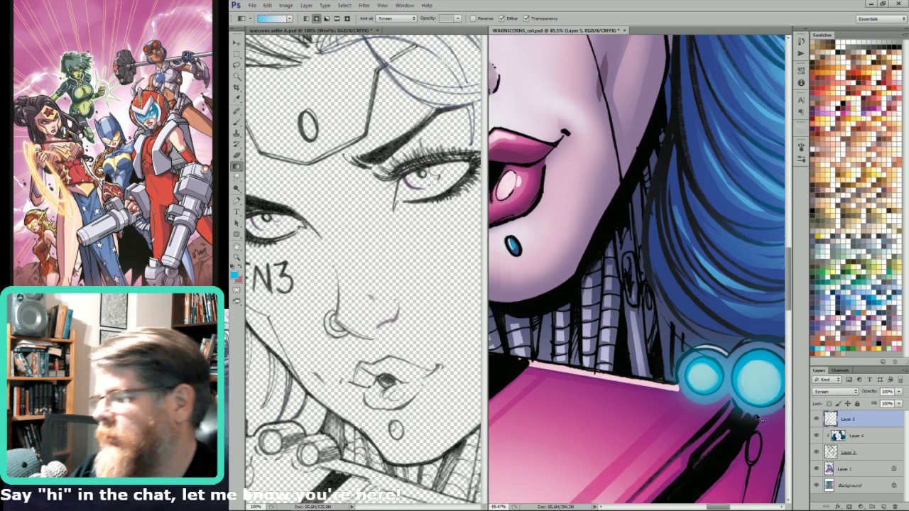
key("ctrl+0")
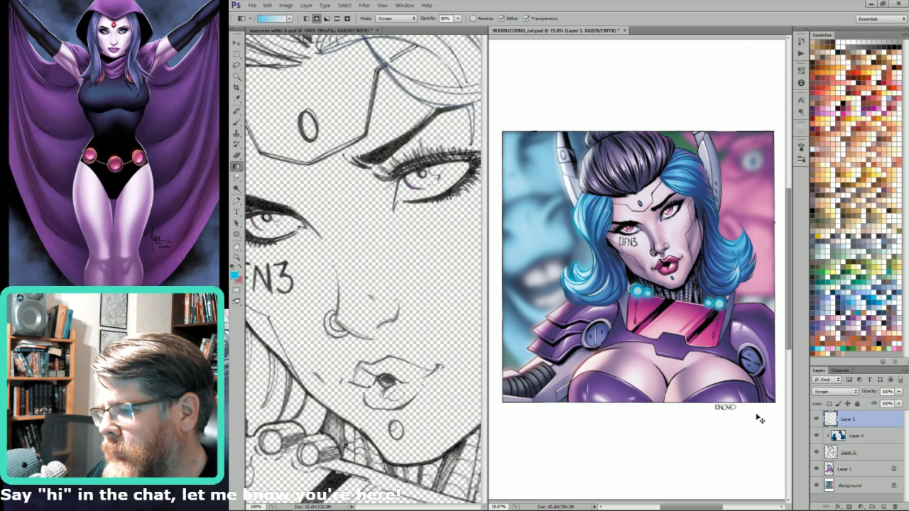
key("ctrl+s")
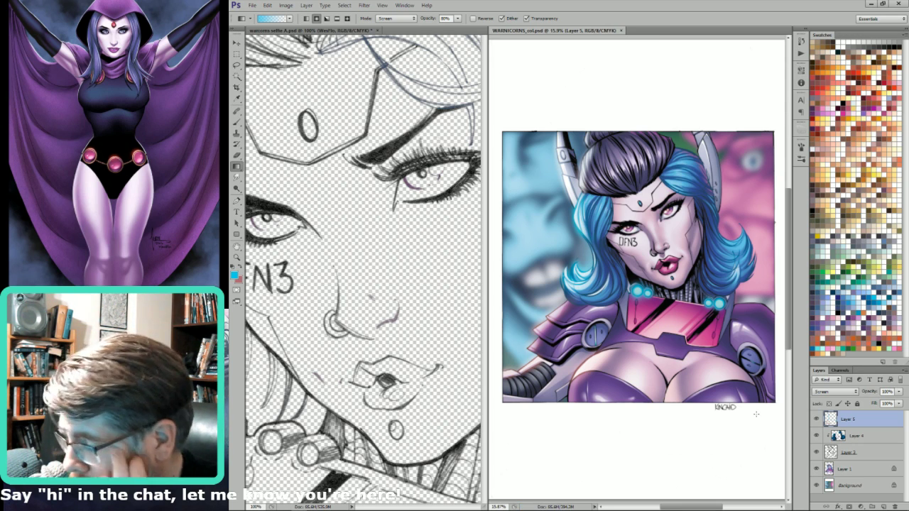
- Add the colorist's signature in black handwritten text just below the artist's signature under the artwork, placed above Layer 1
left_click(859, 473)
key("t")
key("d")
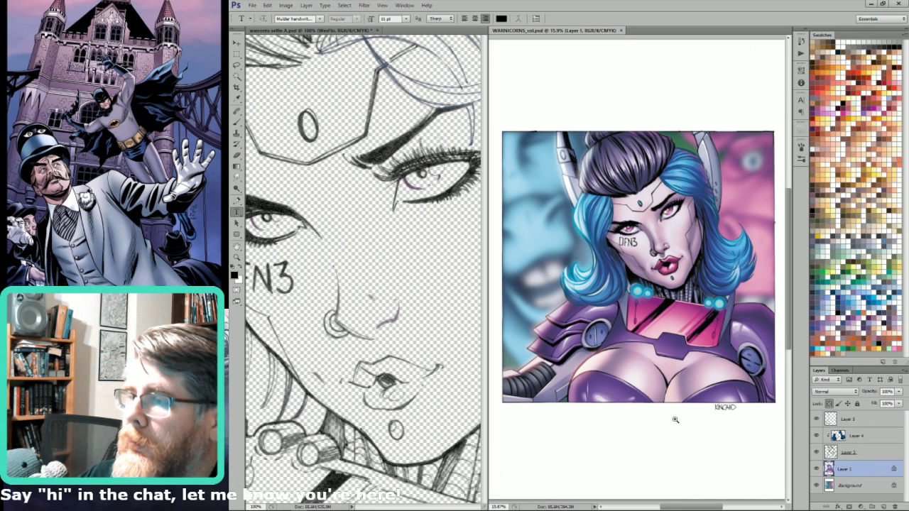
left_click_drag(675, 420, 762, 277)
left_click(690, 389)
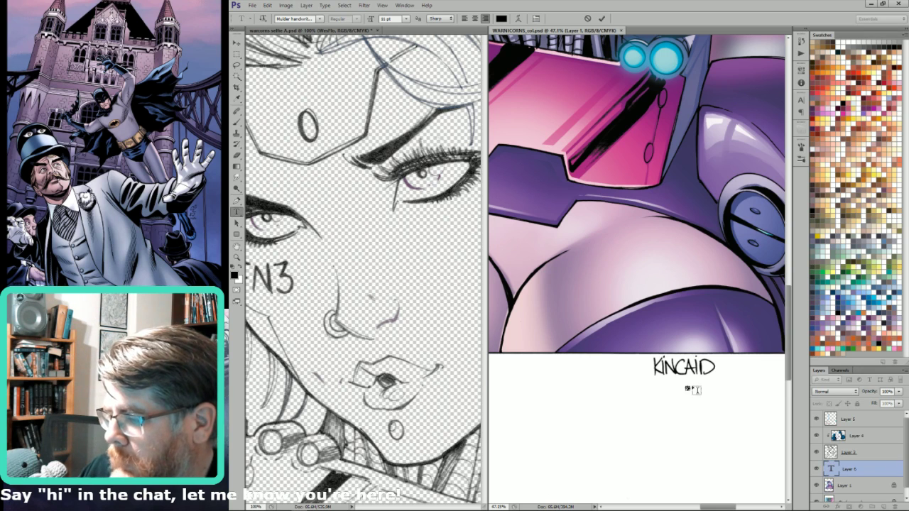
type("Wes")
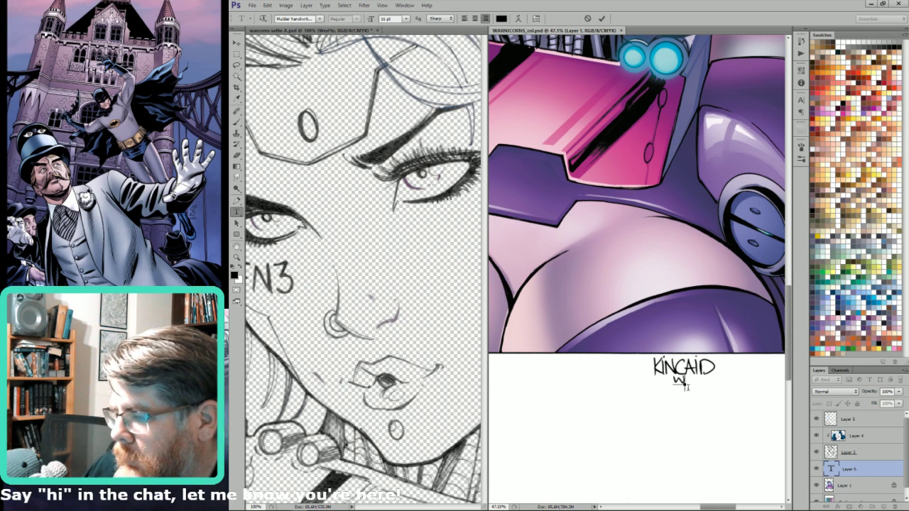
type("Fl")
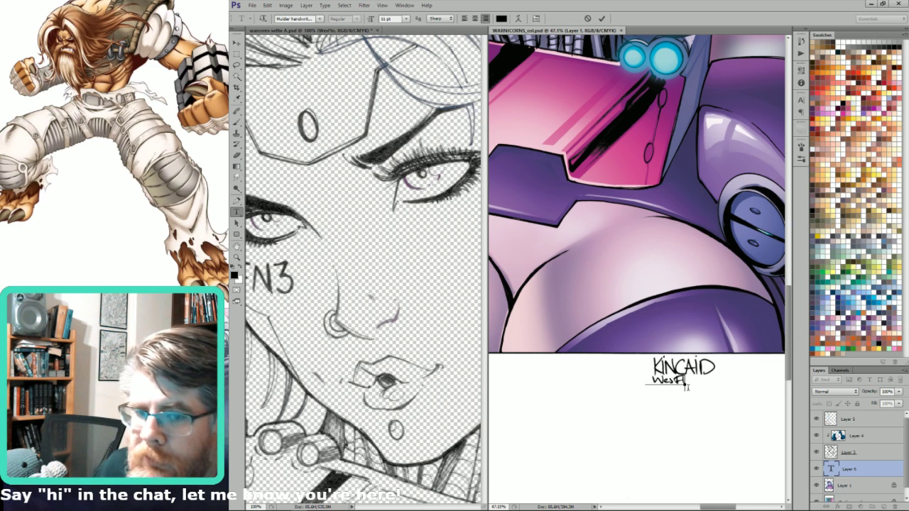
type("o")
key("ctrl+Return")
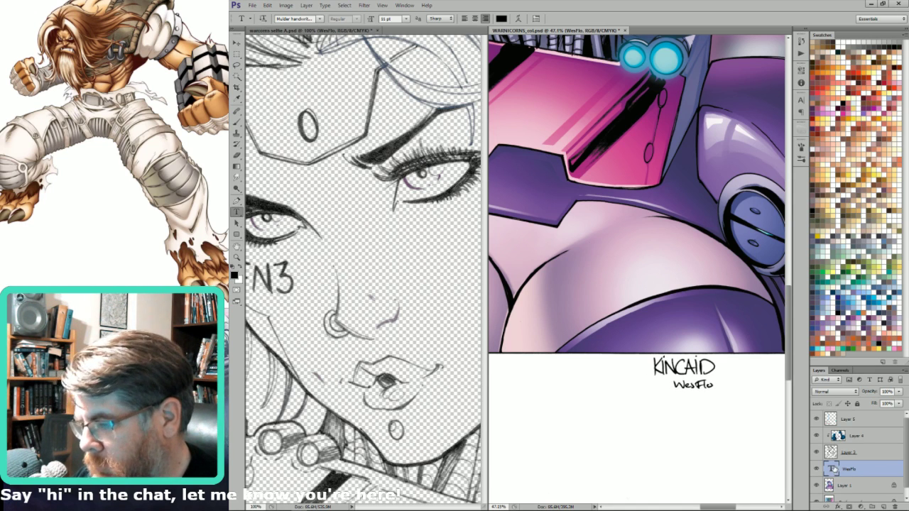
- Merge the colorist's signature text with a new blank layer so it becomes pixels, and save the file
left_click(845, 454)
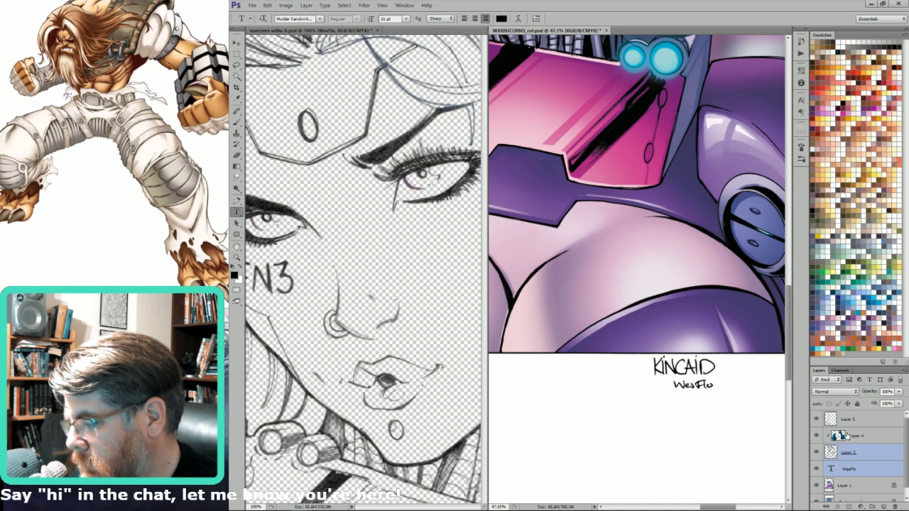
key("ctrl+minus")
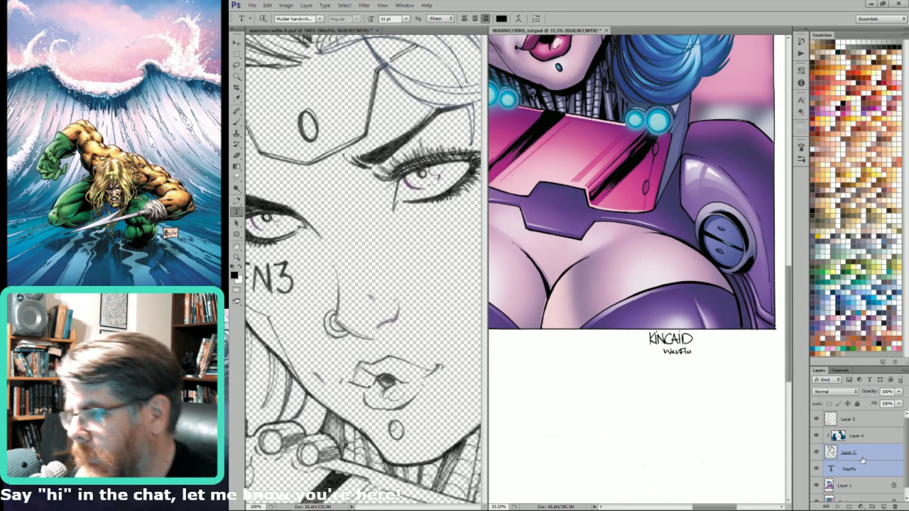
left_click(883, 505)
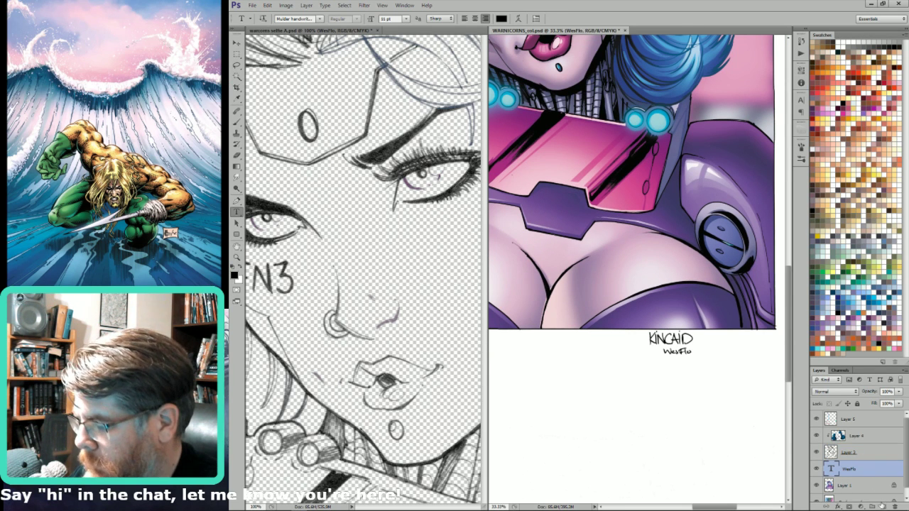
left_click_drag(864, 486, 866, 472)
key("ctrl+e")
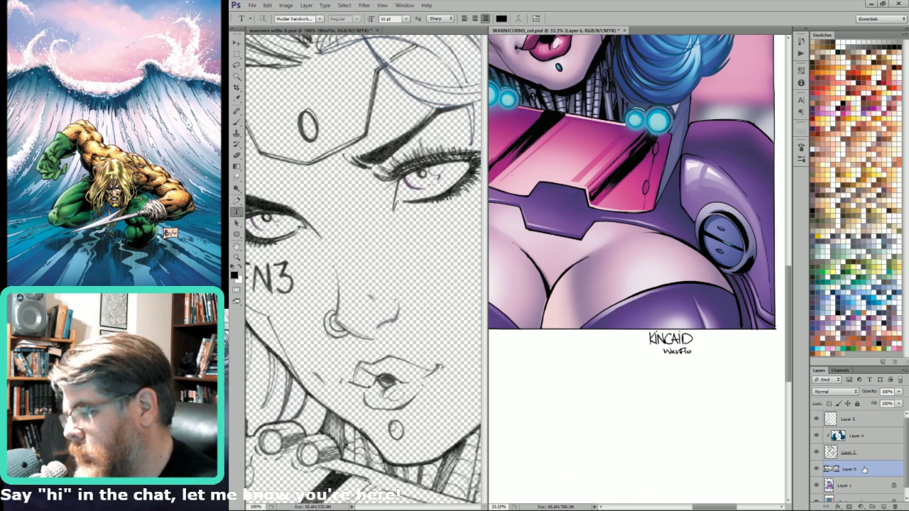
key("ctrl+minus")
key("ctrl+minus")
key("ctrl+minus")
key("ctrl+s")
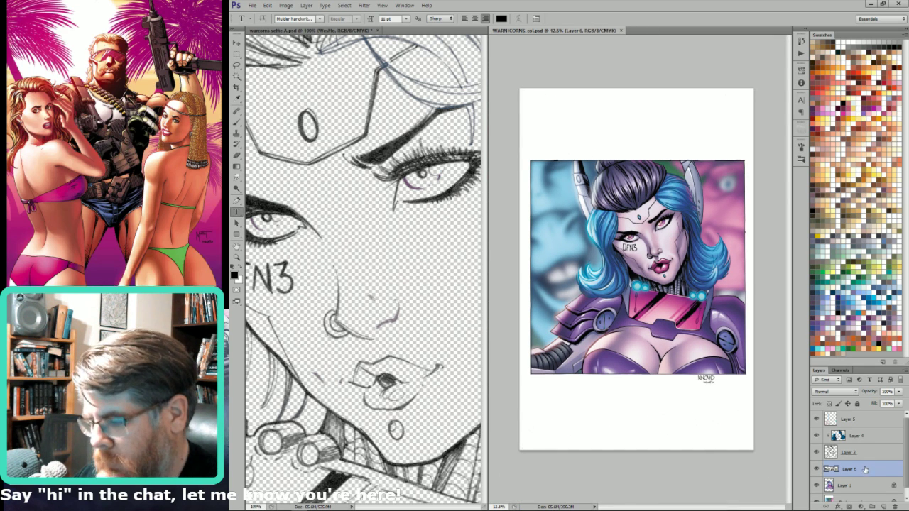
- Convert the document to CMYK color mode, flattening all layers
key("alt+i")
key("m")
key("c")
key("Return")
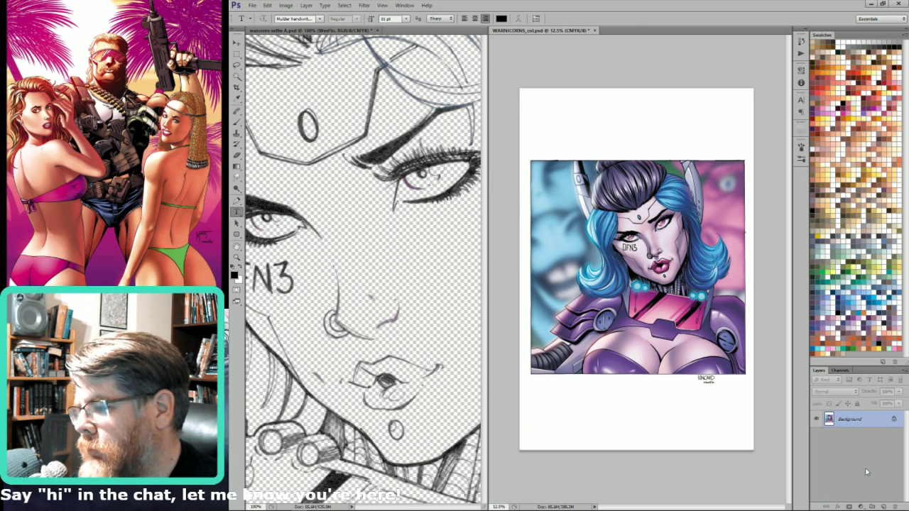
- Apply Levels to the flattened image with the black input at 16 and the white input slightly lowered
key("ctrl+l")
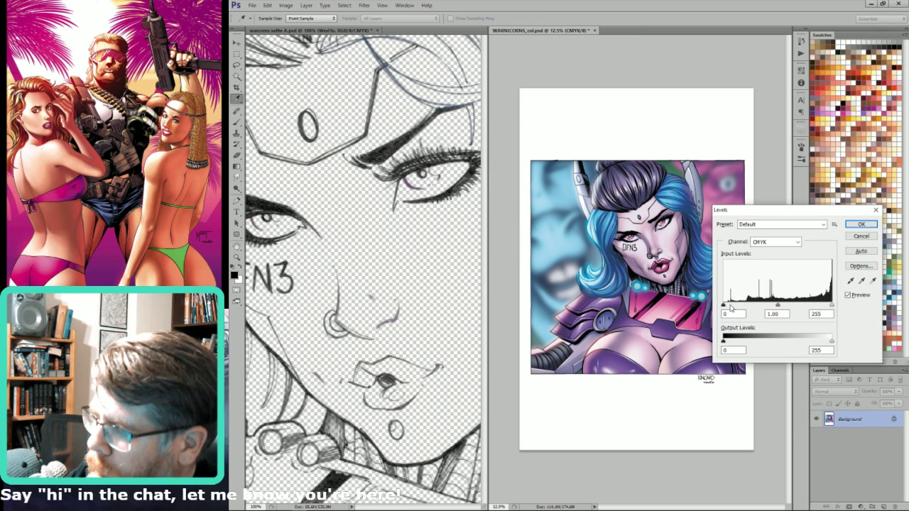
left_click_drag(724, 305, 730, 306)
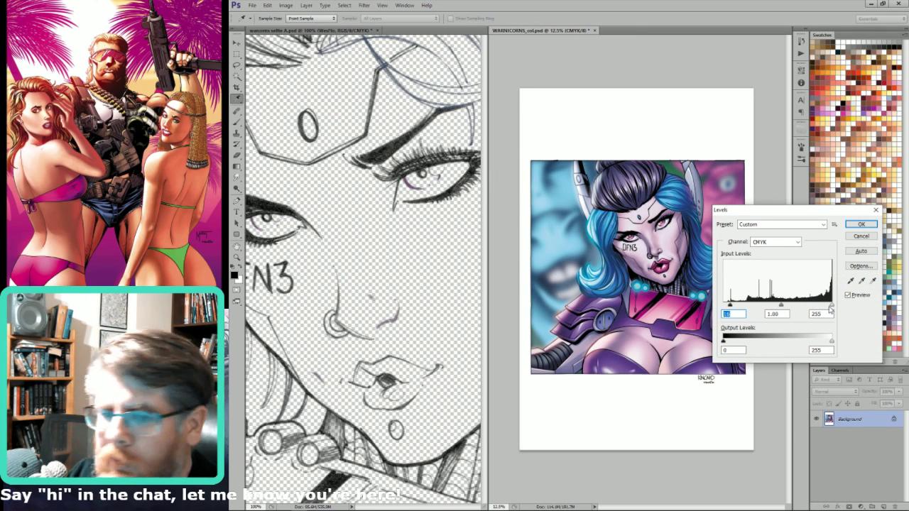
left_click(830, 307)
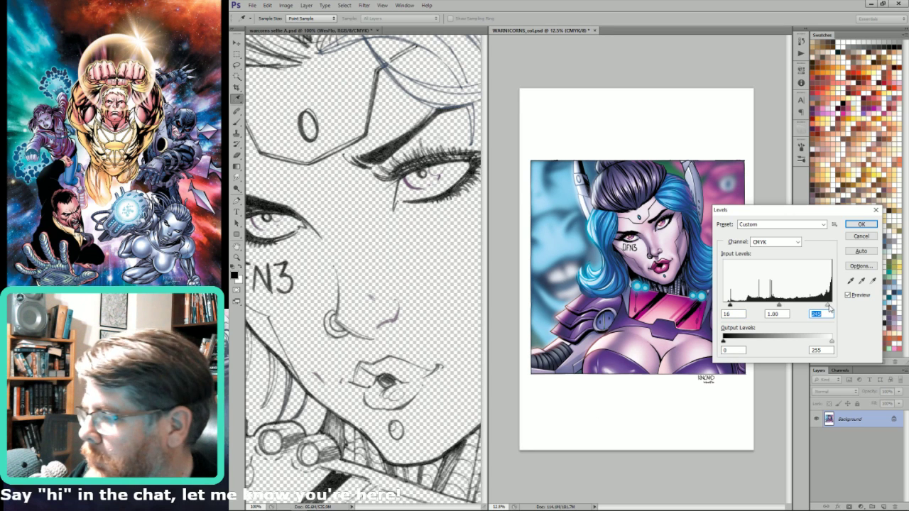
key("Return")
key("t")
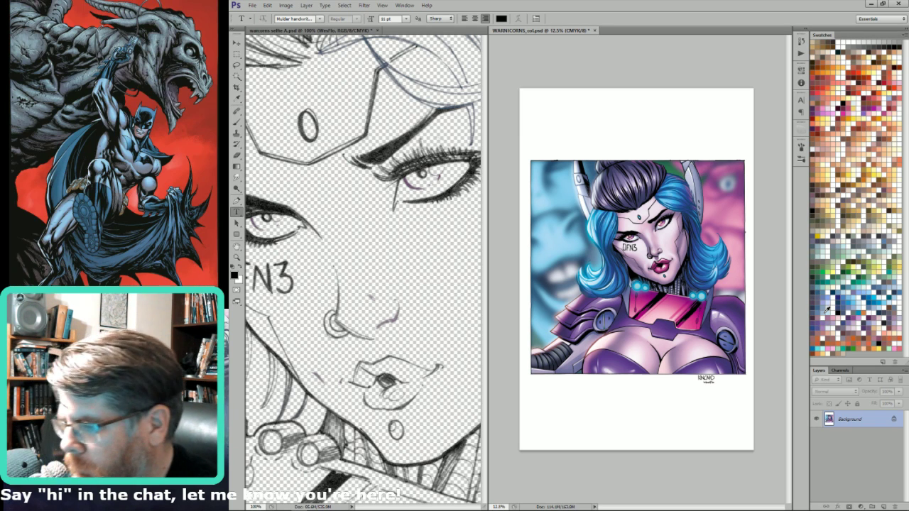
- Save the image as WARNICORNS_col.tif in the fin folder, without alpha channels and with LZW compression
key("ctrl+shift+s")
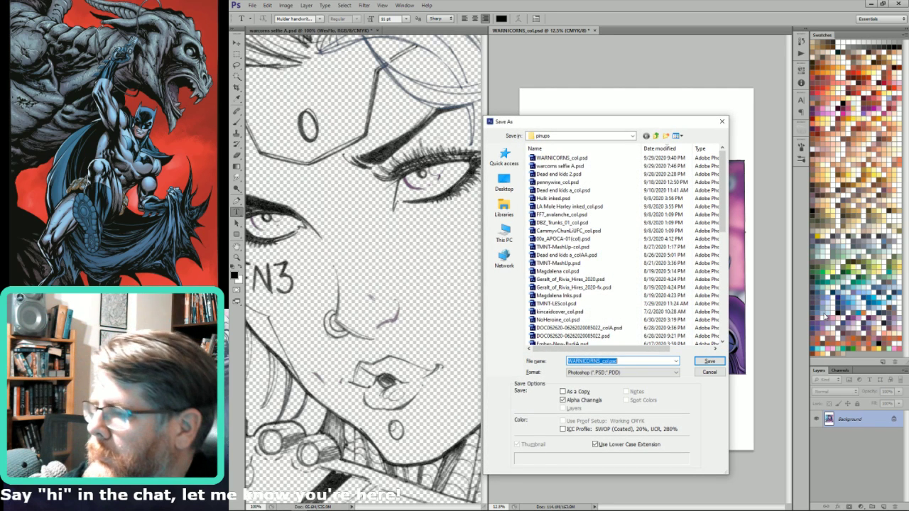
left_click(656, 136)
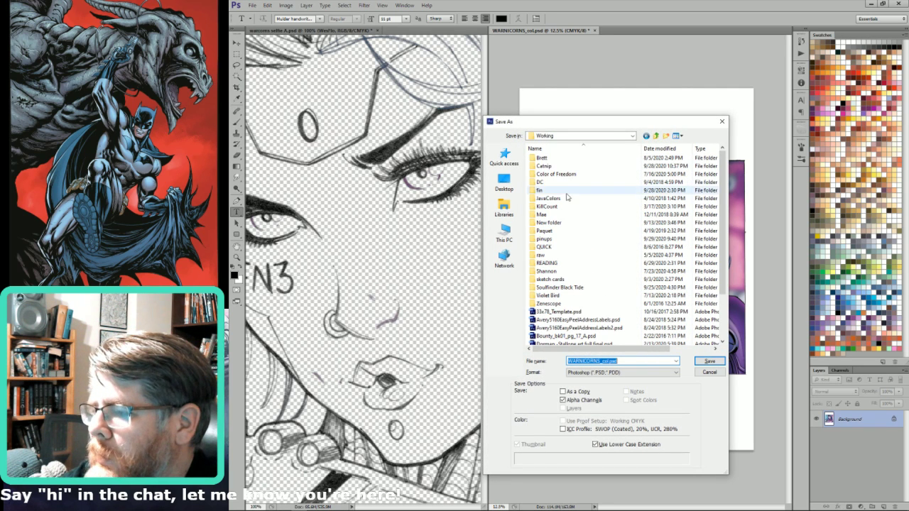
double_click(566, 193)
left_click(598, 372)
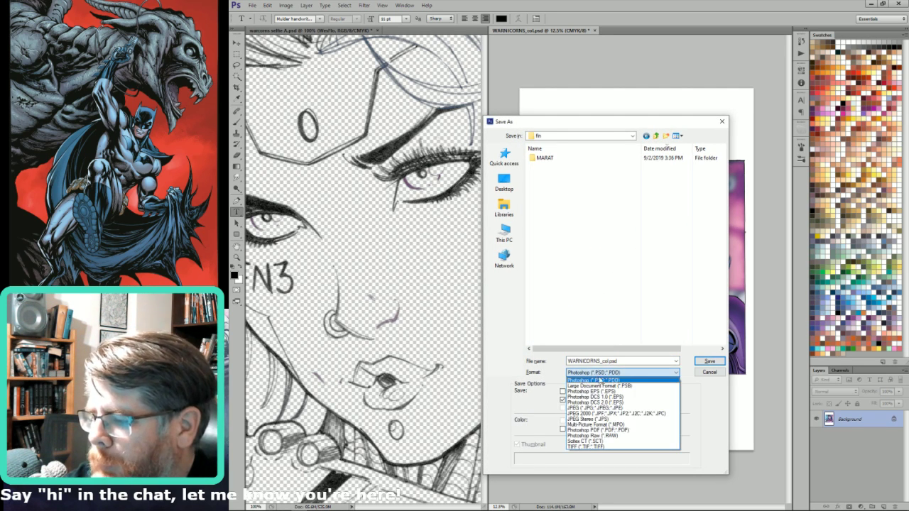
left_click(597, 447)
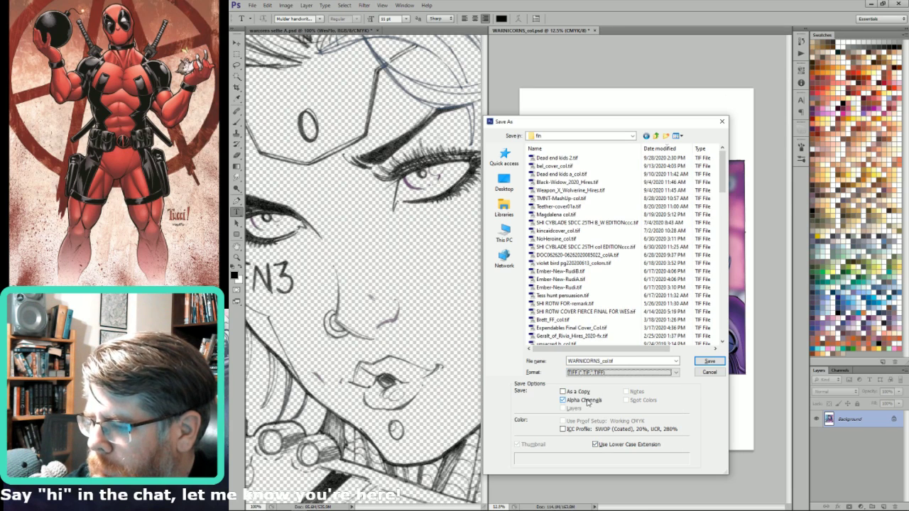
left_click(586, 401)
key("Return")
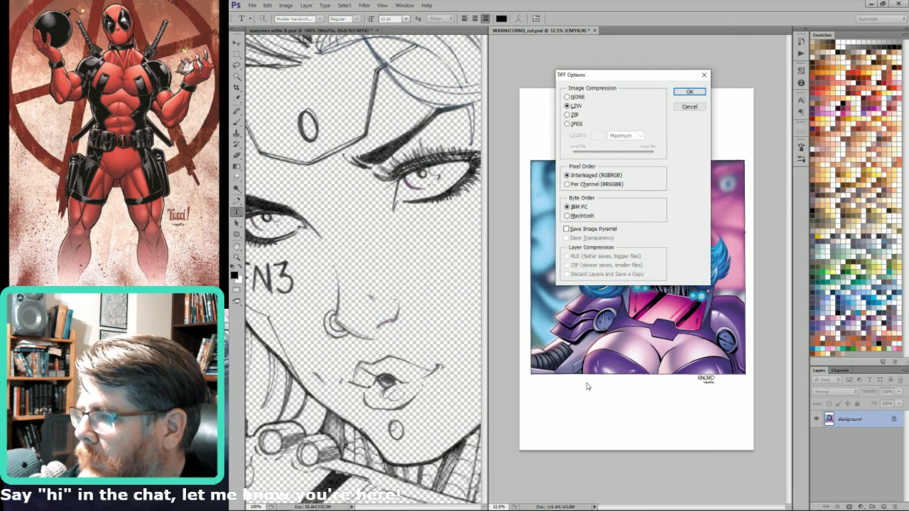
key("Return")
- Downsample the image to a quarter of its current resolution and convert it to RGB color mode
key("ctrl+alt+i")
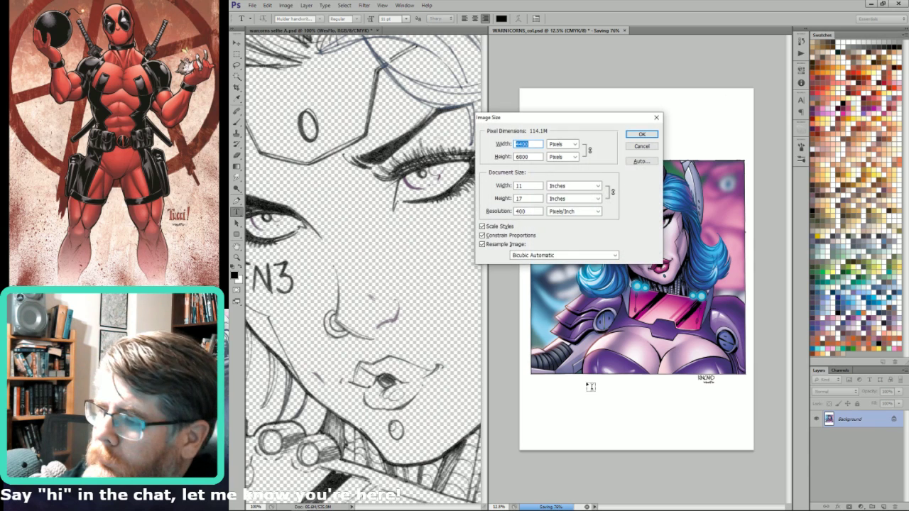
left_click_drag(520, 211, 516, 211)
type("75")
key("Return")
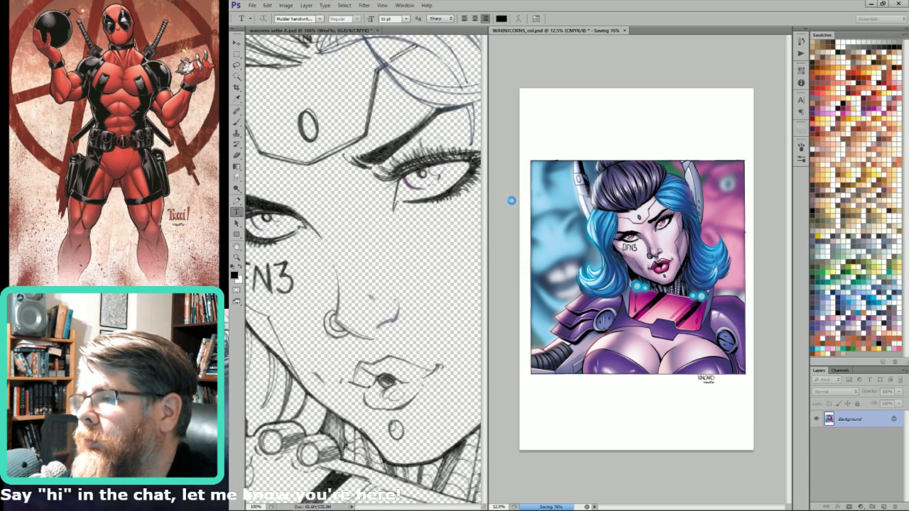
key("alt+i")
key("m")
key("r")
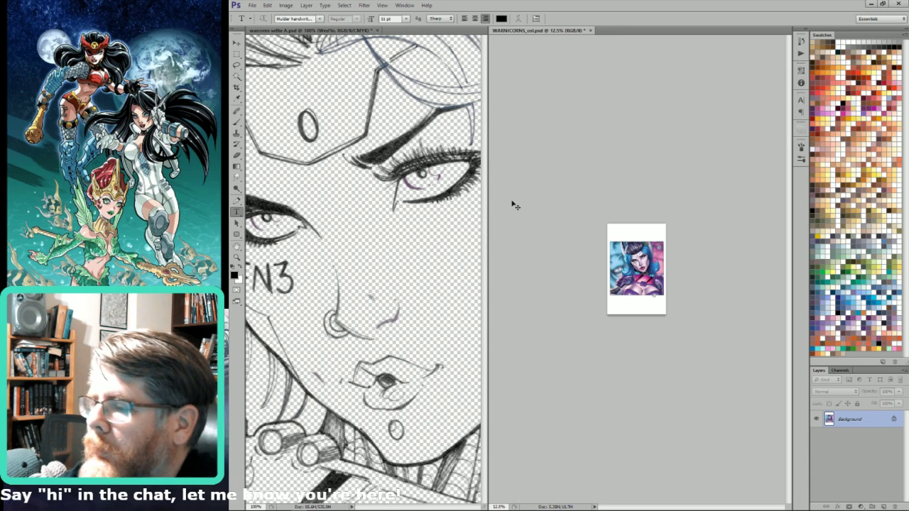
- Save the reduced image as a High quality JPEG in the pinups folder, and close the document without saving changes to the PSD
key("ctrl+shift+s")
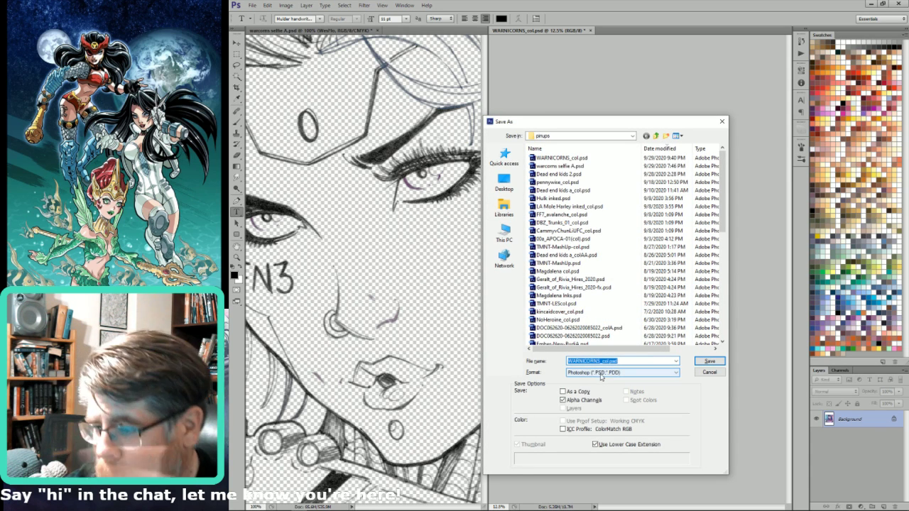
left_click(601, 377)
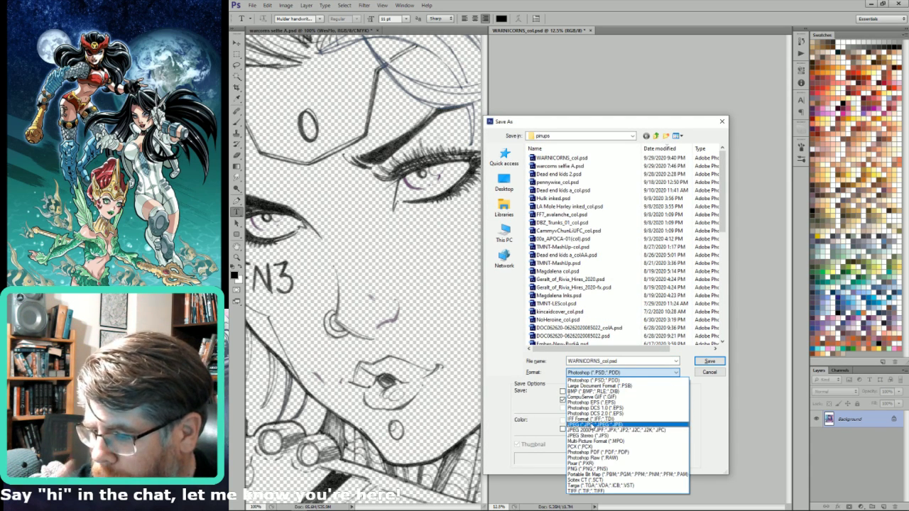
left_click(593, 425)
left_click(709, 361)
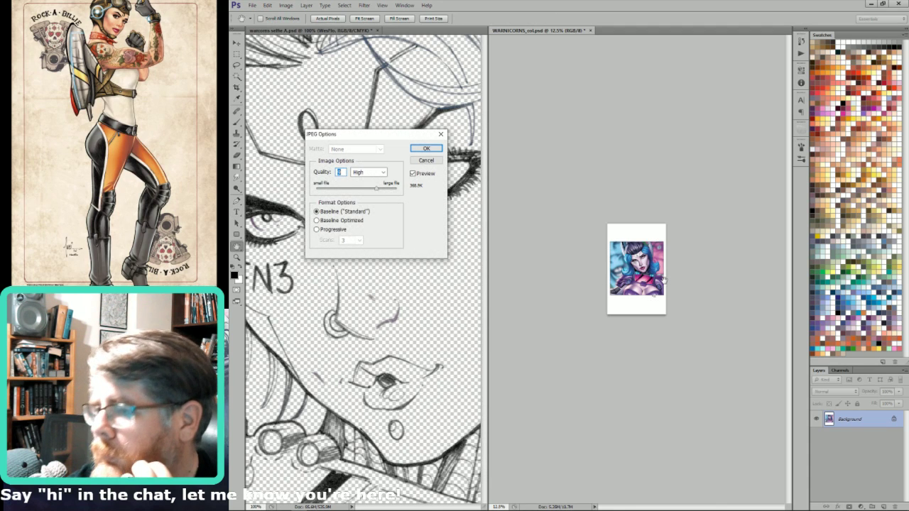
key("Return")
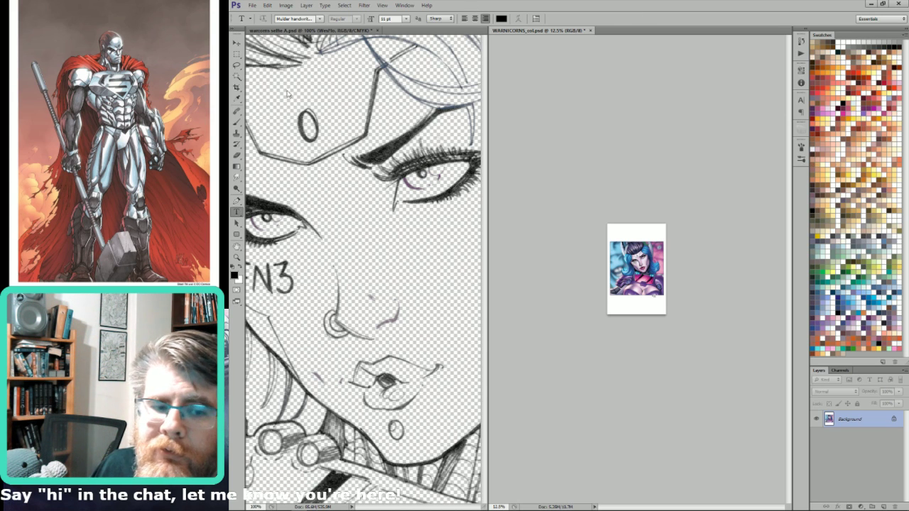
left_click(591, 31)
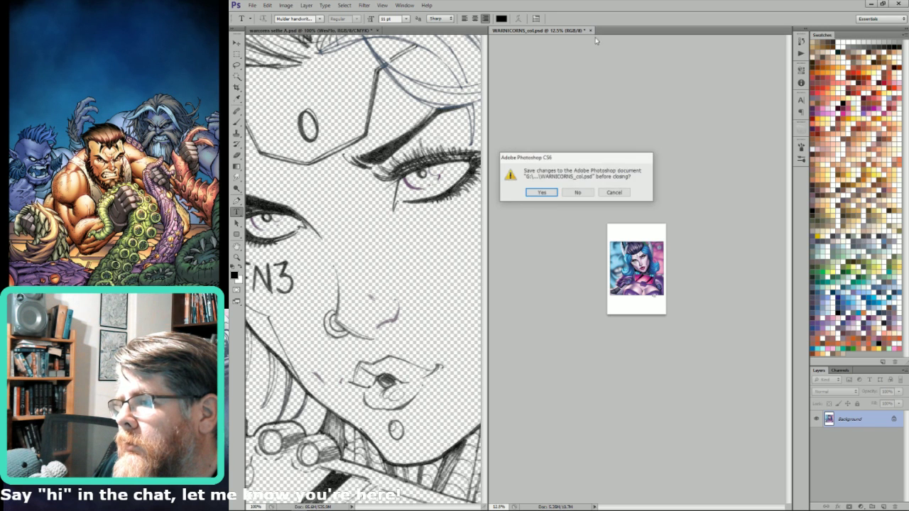
left_click(578, 193)
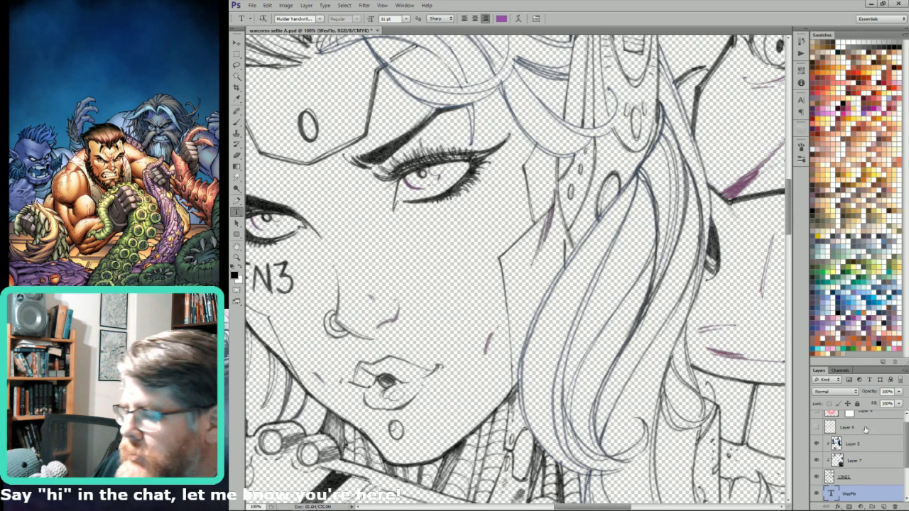